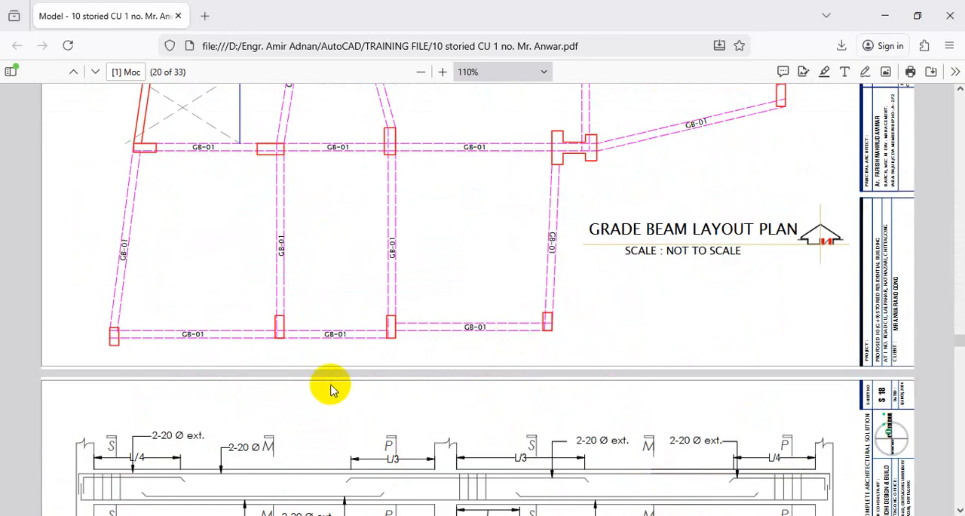
key("ctrl+1")
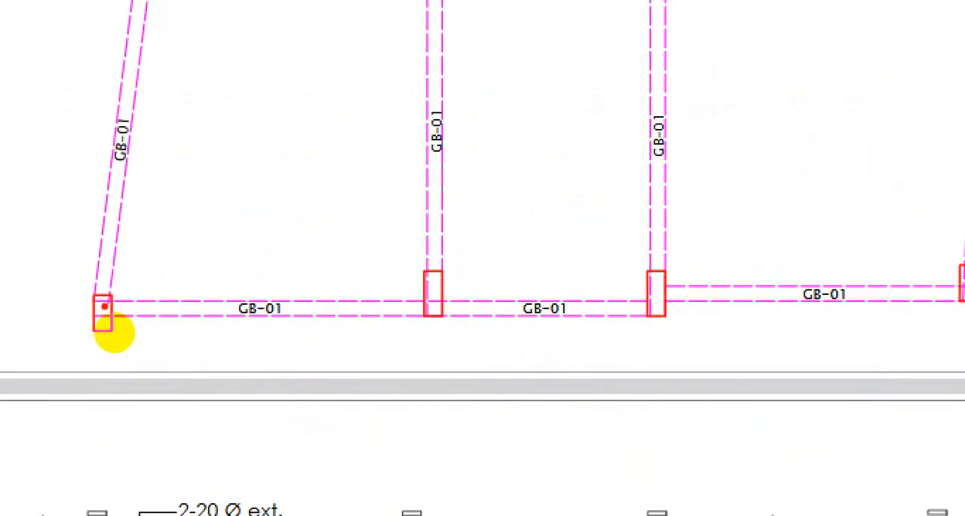
left_click_drag(104, 305, 106, 287)
left_click_drag(418, 310, 581, 311)
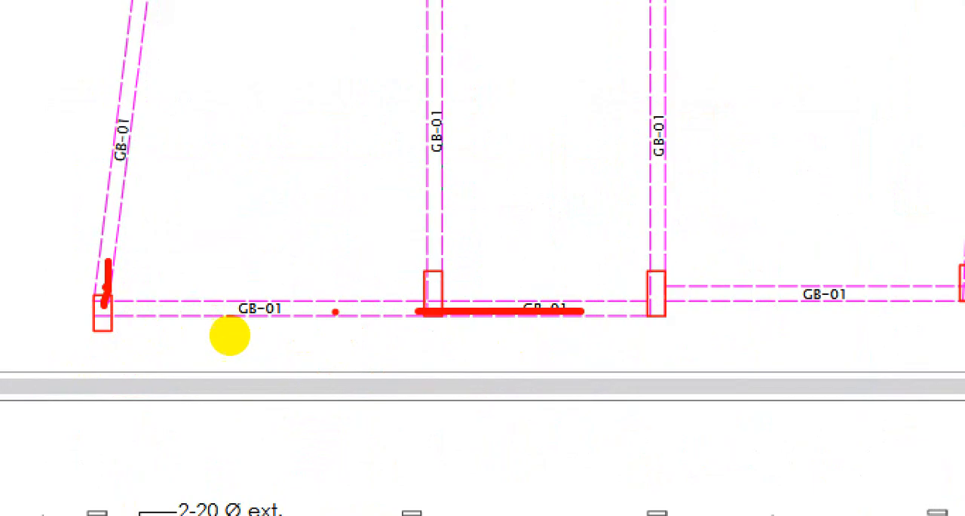
left_click_drag(656, 314, 405, 317)
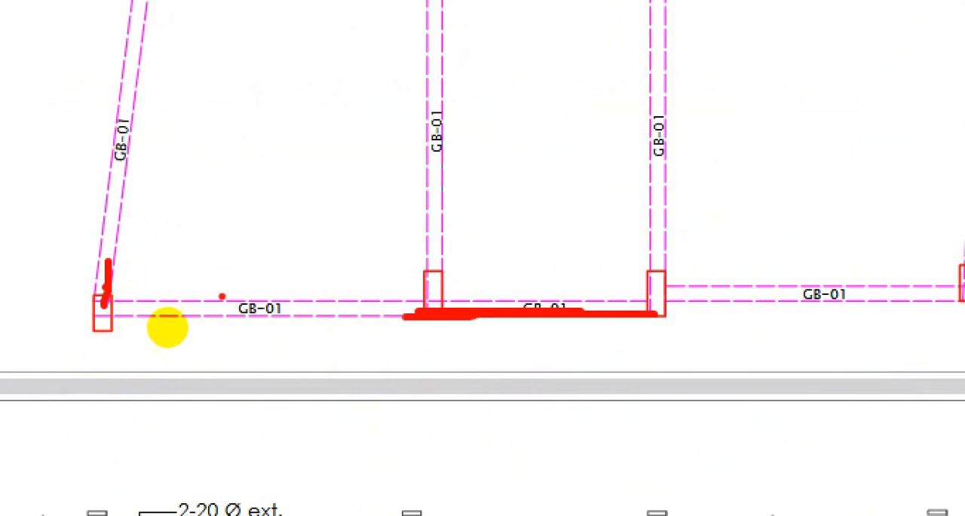
left_click_drag(266, 329, 111, 326)
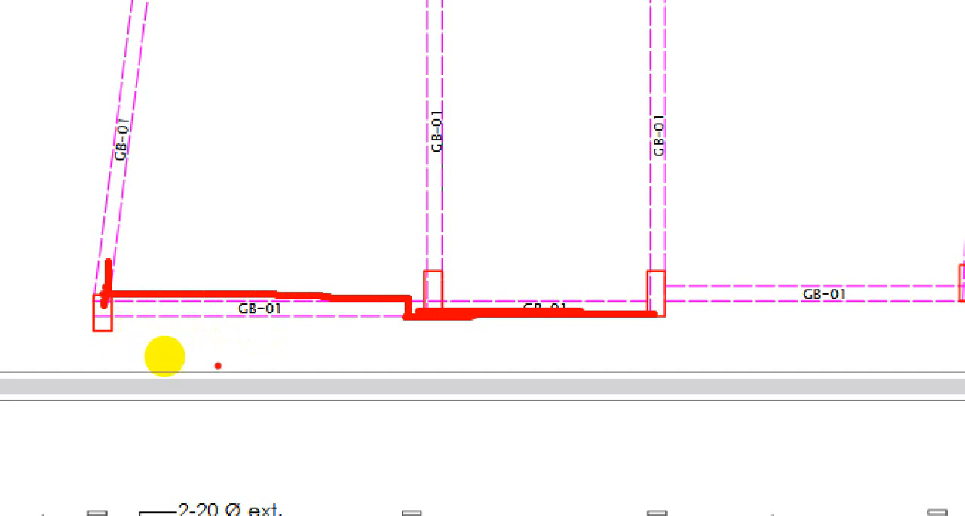
key("Escape")
- Scroll through the structural PDF to review the grade beam layout and column section sheets
scroll(357, 420, "down", 3)
scroll(357, 419, "up", 5)
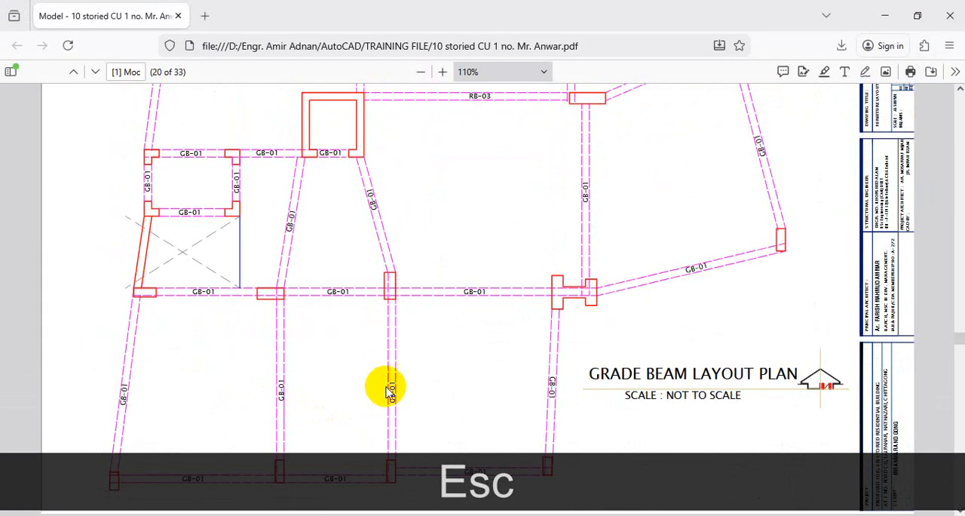
scroll(388, 385, "down", 3)
scroll(390, 381, "up", 6)
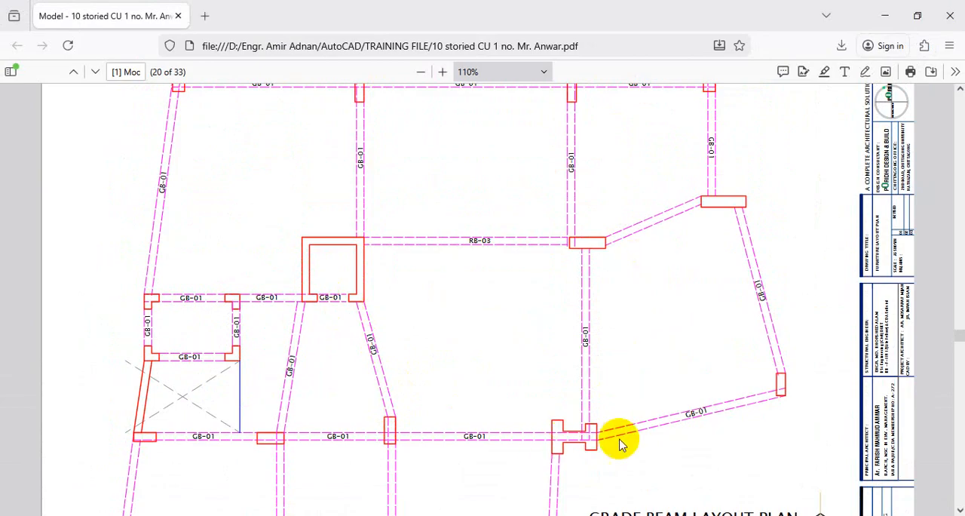
scroll(469, 344, "down", 1)
scroll(450, 312, "up", 3)
scroll(449, 312, "up", 3)
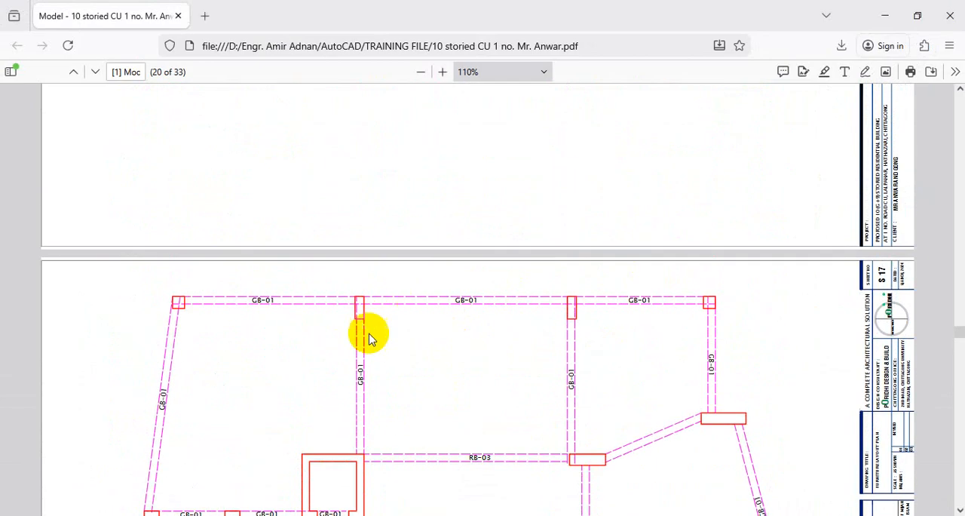
scroll(370, 334, "down", 3)
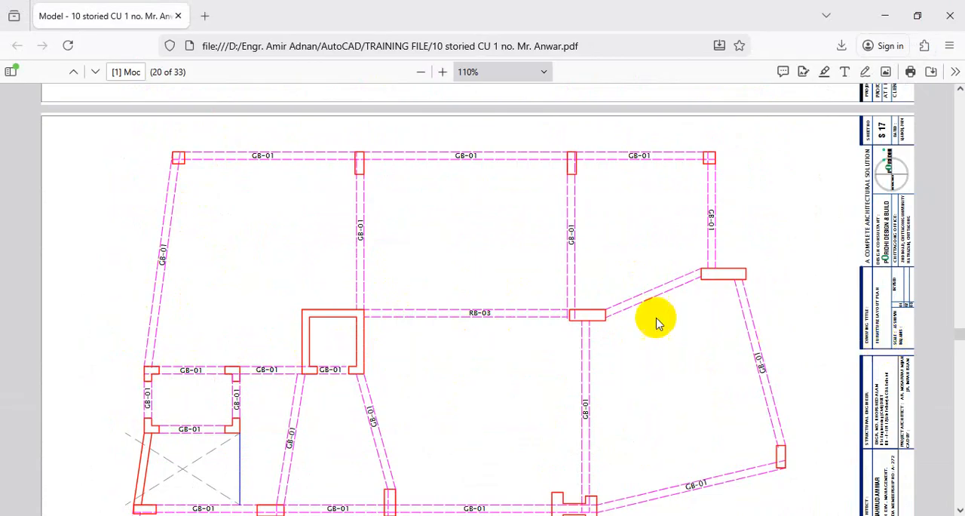
scroll(483, 397, "up", 15)
scroll(495, 396, "up", 20)
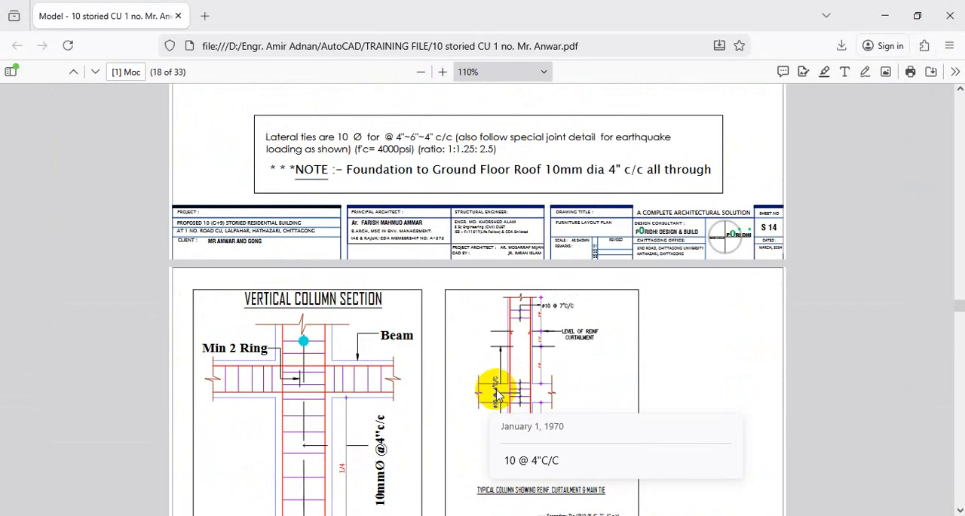
scroll(502, 396, "up", 10)
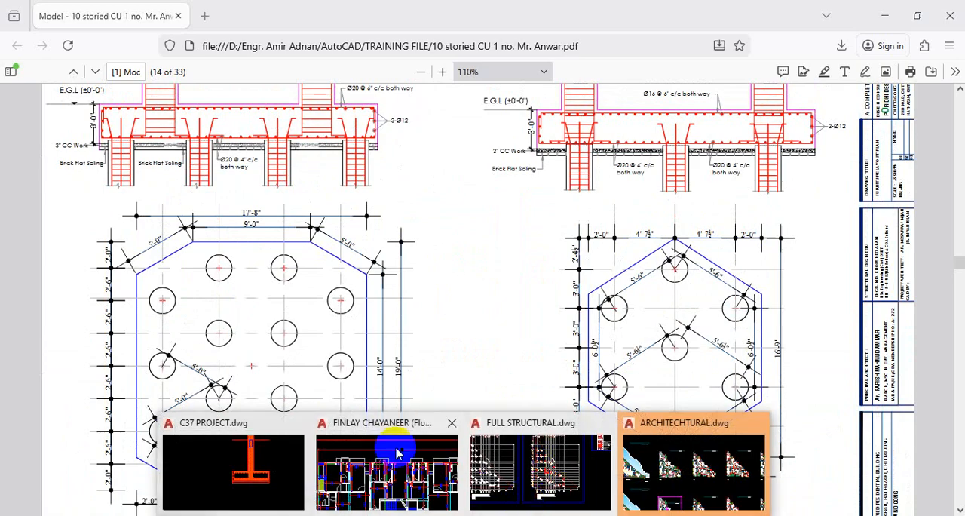
- Switch to the C37 PROJECT drawing and examine the column reinforcement detail
left_click(237, 452)
scroll(475, 278, "down", 5)
scroll(377, 296, "up", 4)
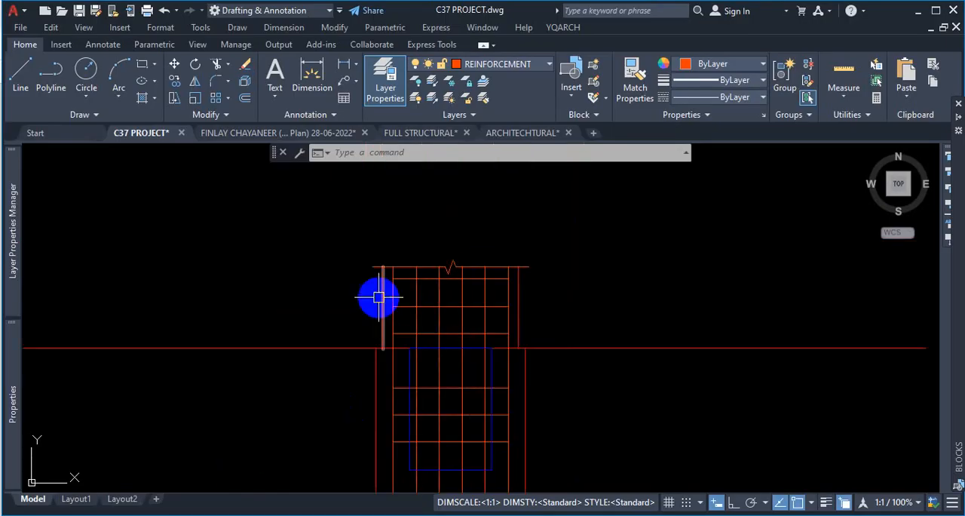
scroll(517, 275, "down", 3)
scroll(504, 308, "up", 5)
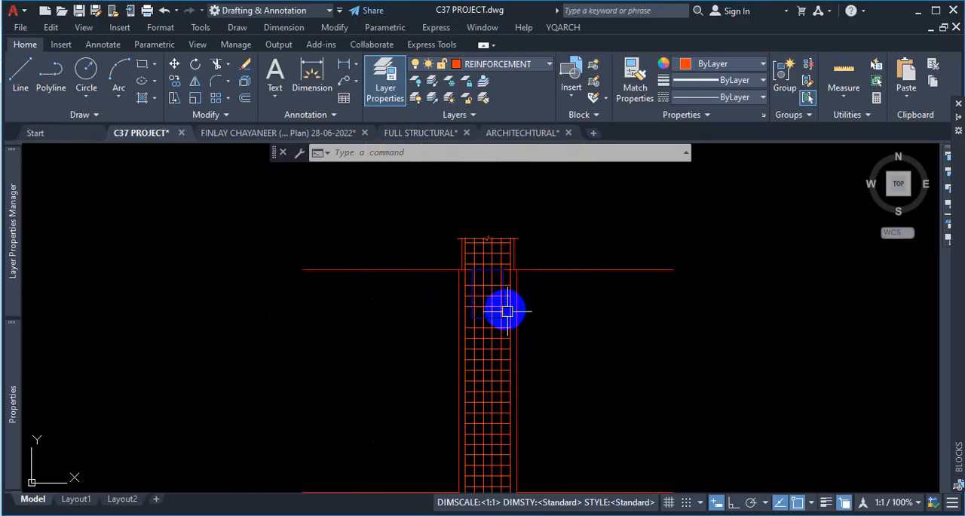
scroll(485, 345, "down", 1)
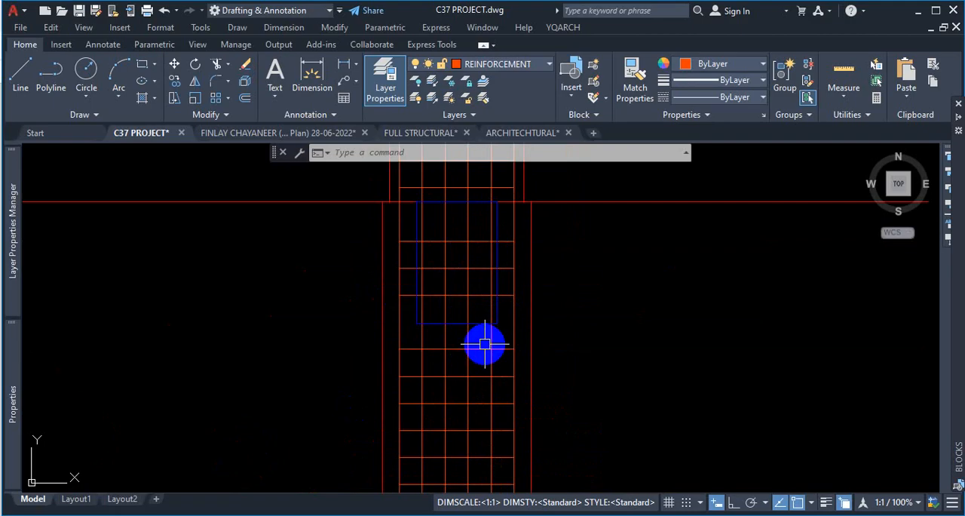
- Return to the structural PDF and scroll up through the pile cap sheets to the pile layout plan
left_click(521, 514)
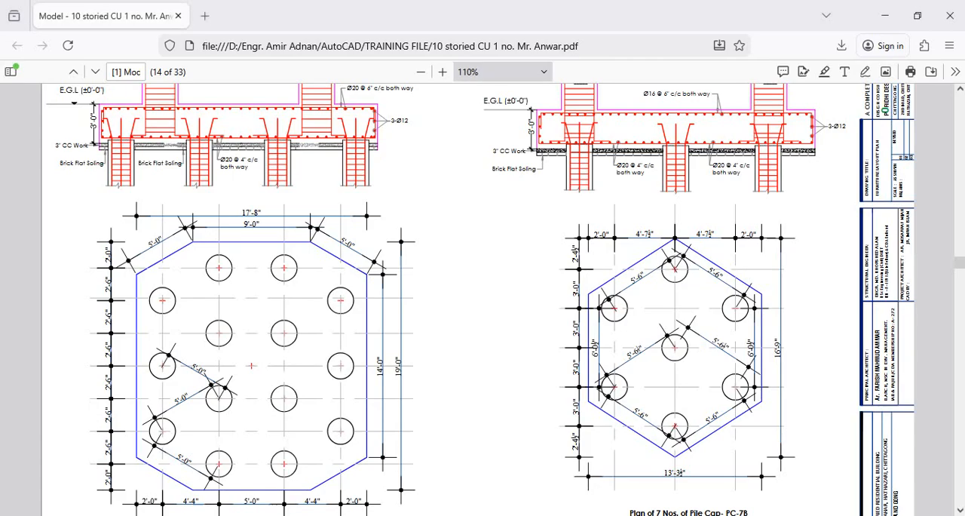
scroll(459, 383, "up", 4)
scroll(463, 384, "up", 20)
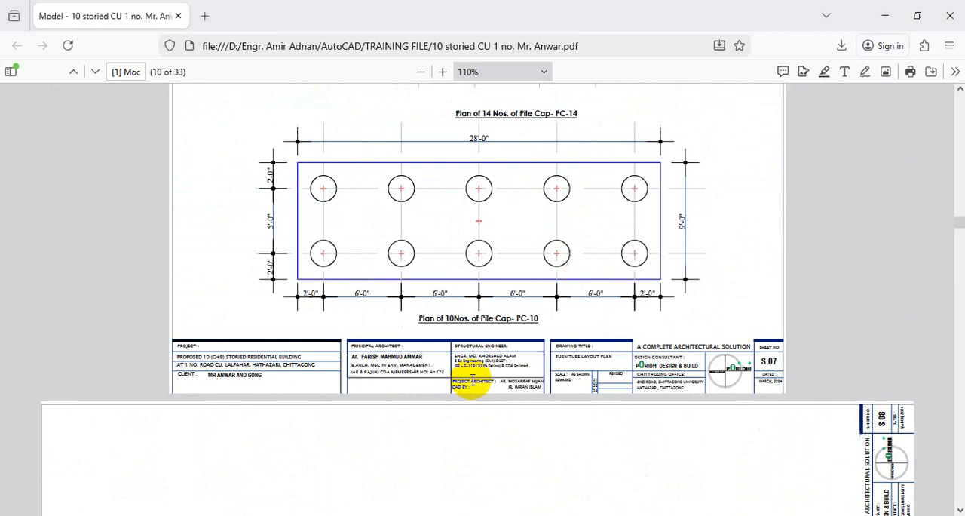
scroll(474, 385, "up", 20)
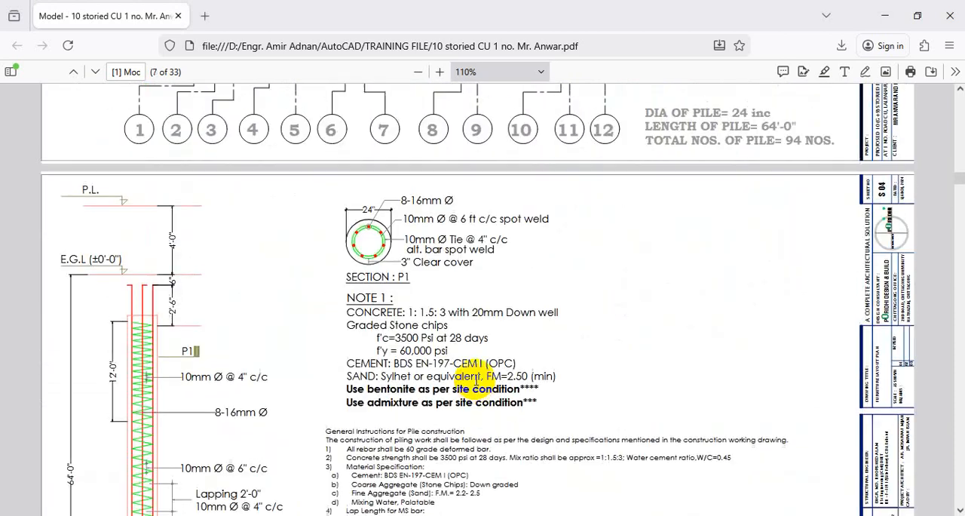
scroll(409, 344, "down", 3)
scroll(384, 328, "up", 1)
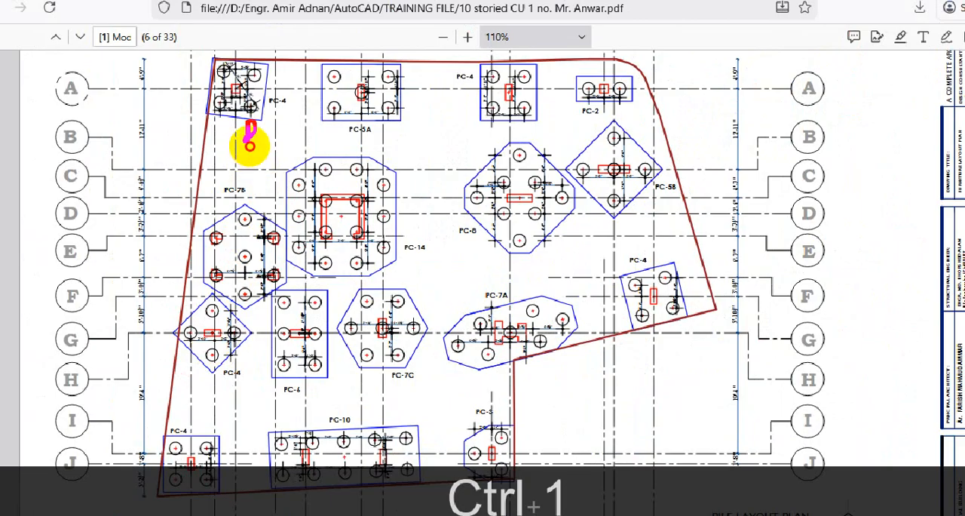
left_click_drag(249, 145, 403, 138)
left_click_drag(484, 134, 519, 129)
left_click_drag(581, 115, 606, 110)
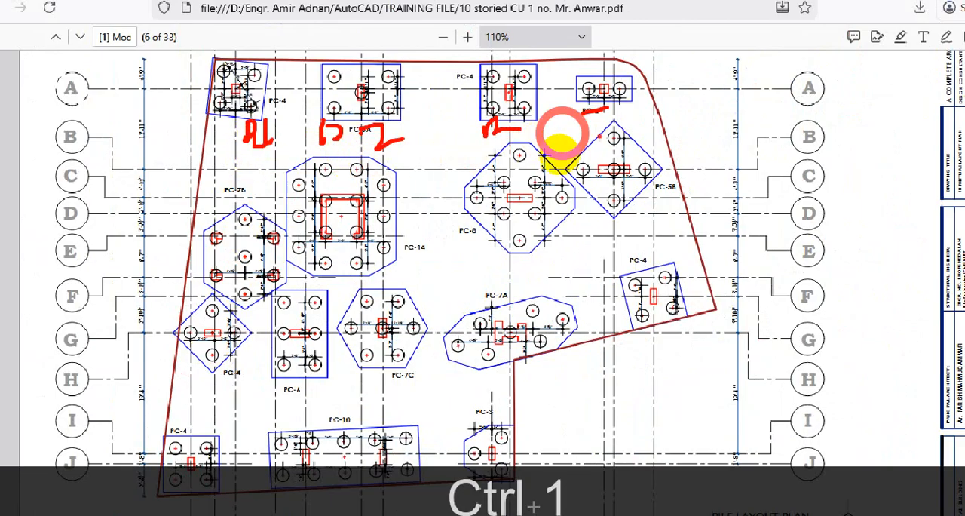
left_click_drag(600, 142, 631, 147)
left_click(478, 203)
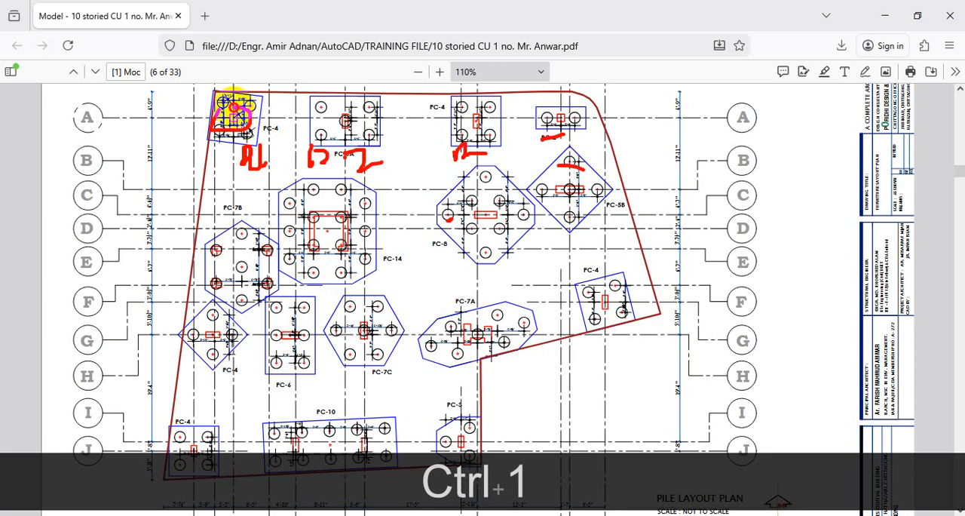
left_click(236, 105)
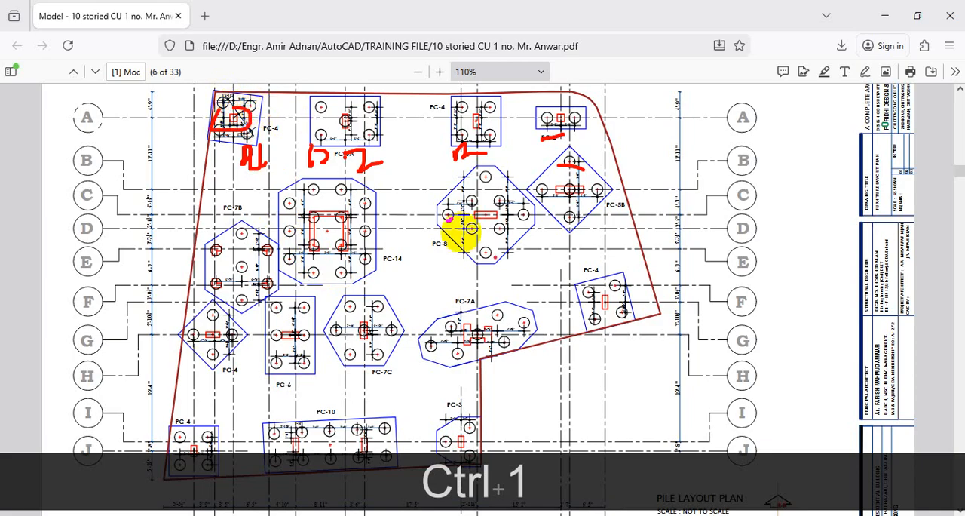
mouse_move(603, 279)
left_mouse_down()
mouse_move(566, 267)
mouse_move(520, 161)
mouse_move(469, 151)
left_mouse_up()
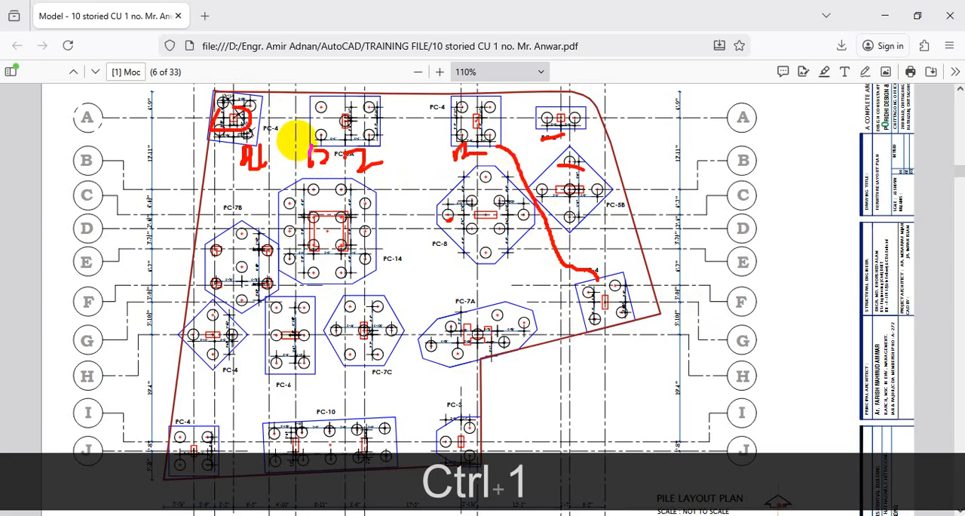
left_click(375, 184)
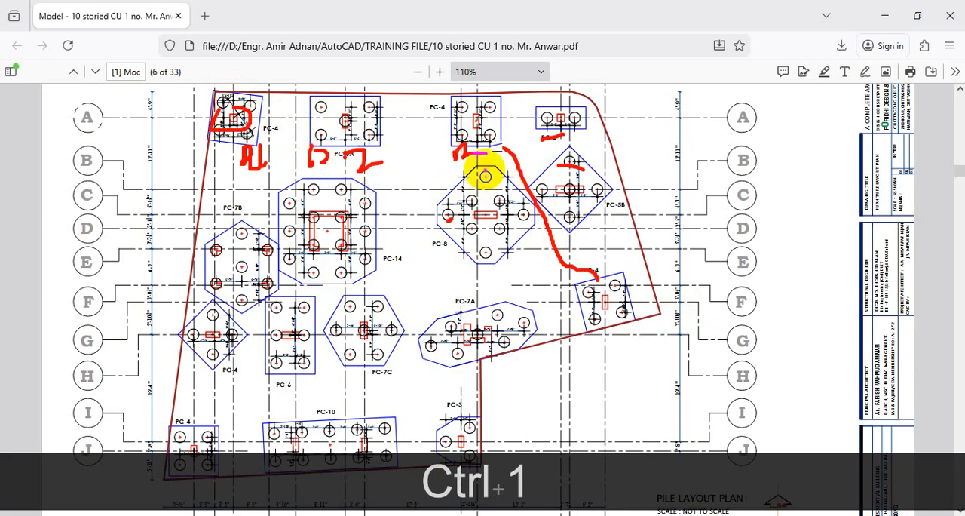
key("Escape")
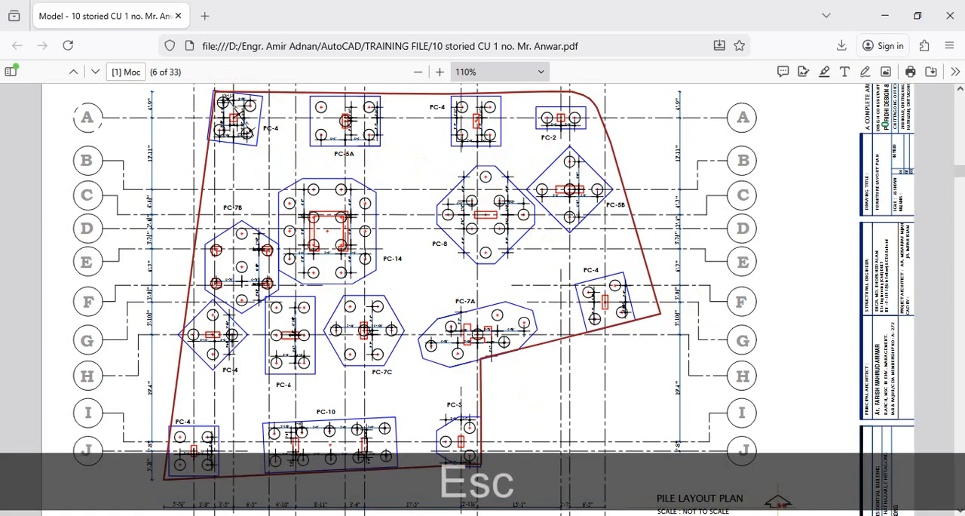
- Switch back to the C37 PROJECT drawing and inspect a reinforcement line in the column detail
mouse_move(464, 512)
left_click(239, 475)
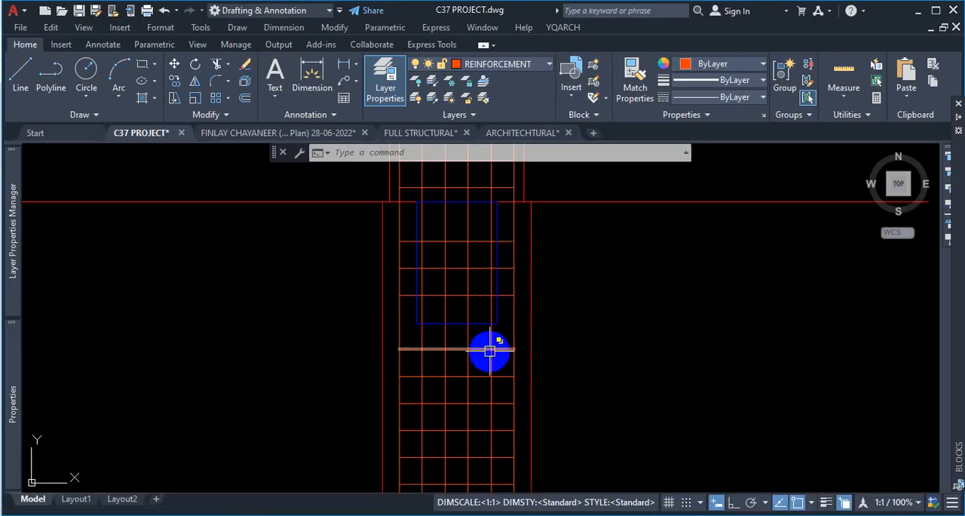
mouse_move(490, 350)
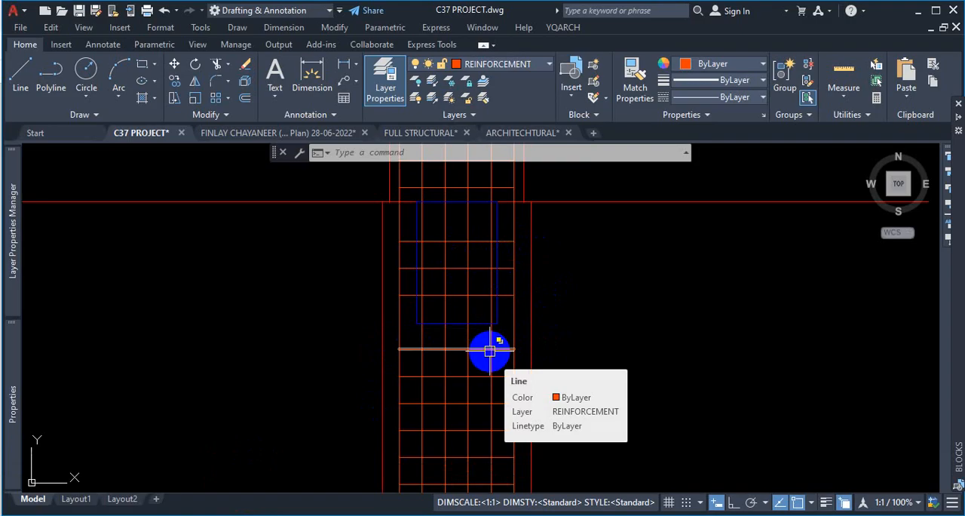
key("ctrl+1")
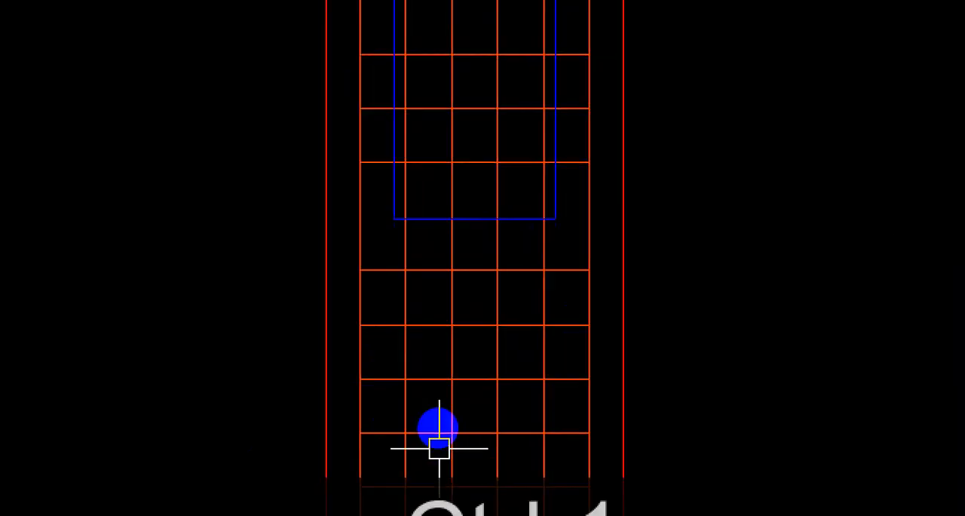
left_click_drag(362, 125, 354, 265)
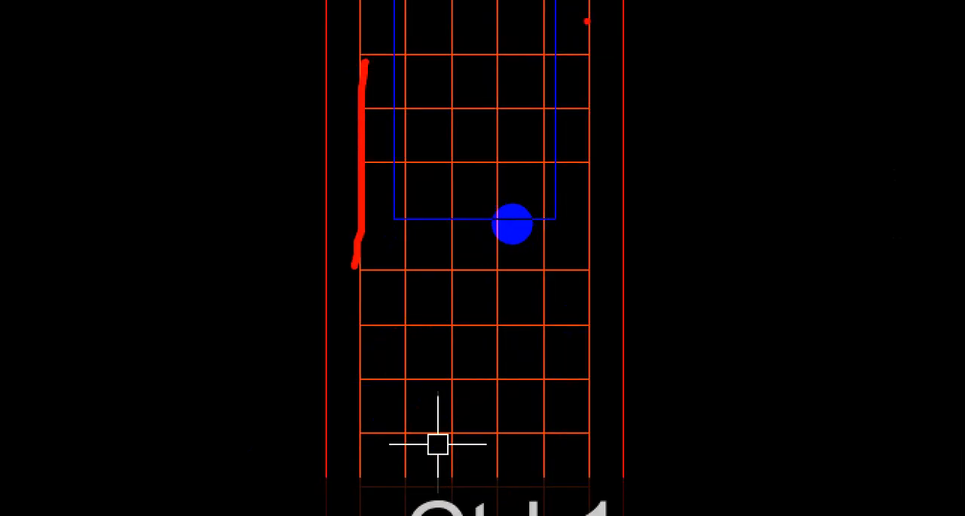
left_click_drag(587, 21, 579, 208)
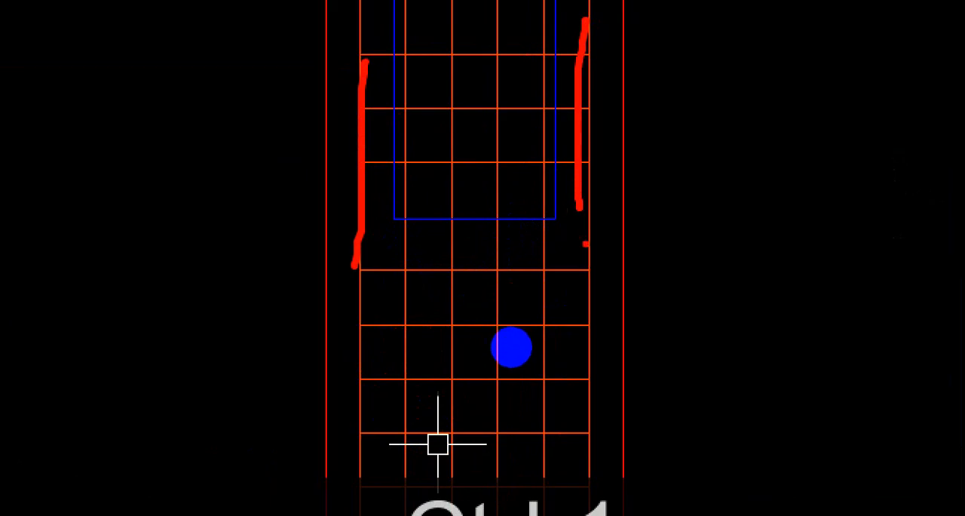
key("Escape")
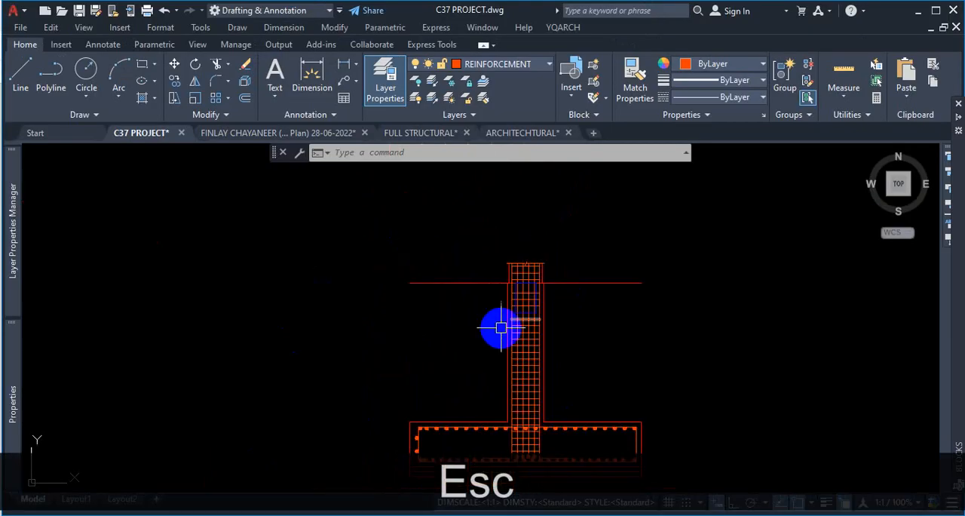
- Zoom around the column and footing section to review its reinforcement
scroll(483, 285, "up", 5)
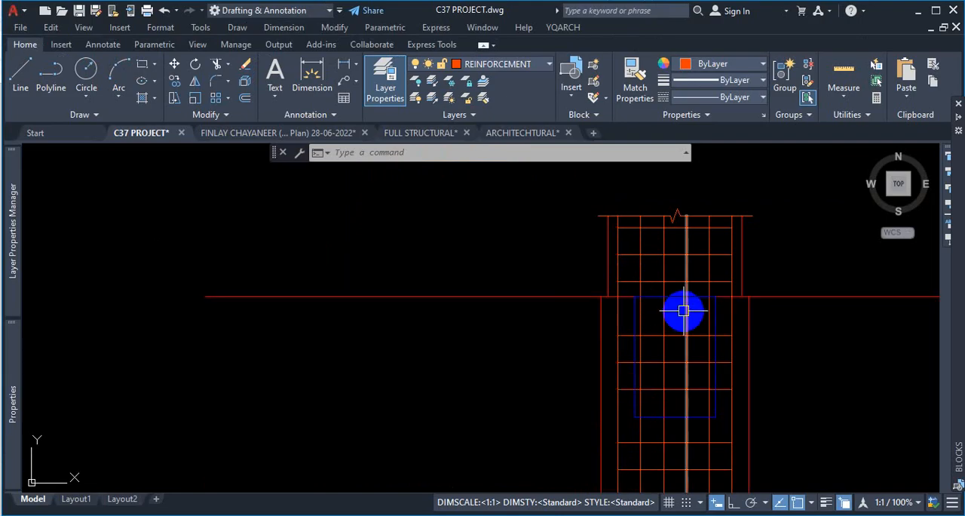
scroll(603, 305, "down", 5)
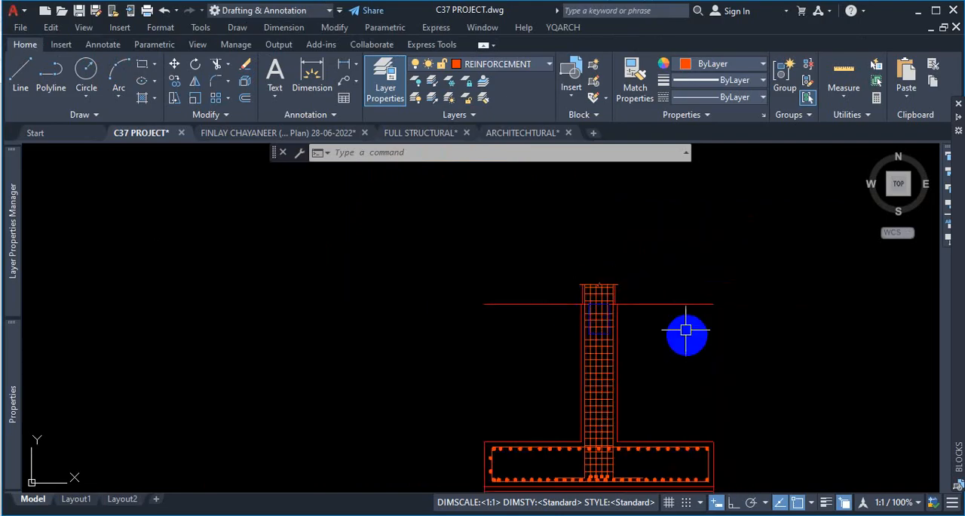
scroll(612, 305, "down", 4)
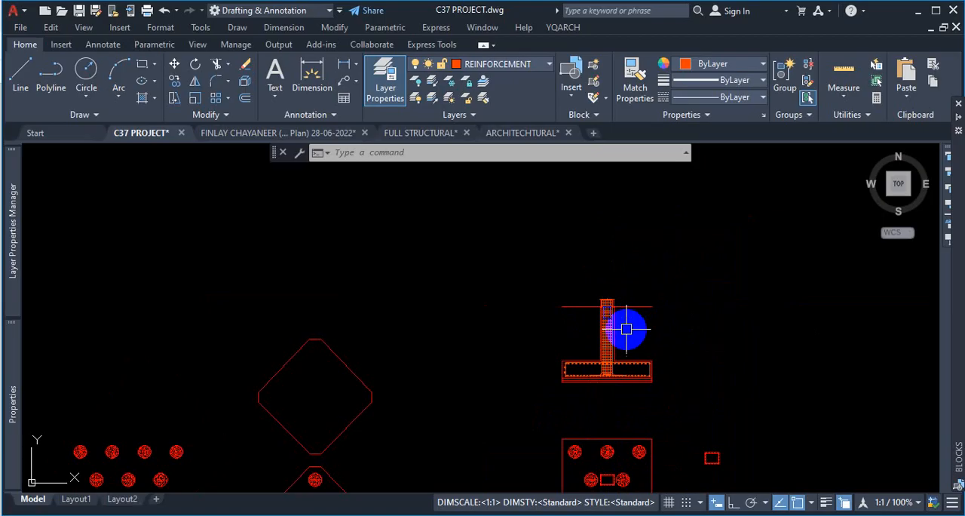
scroll(596, 355, "up", 6)
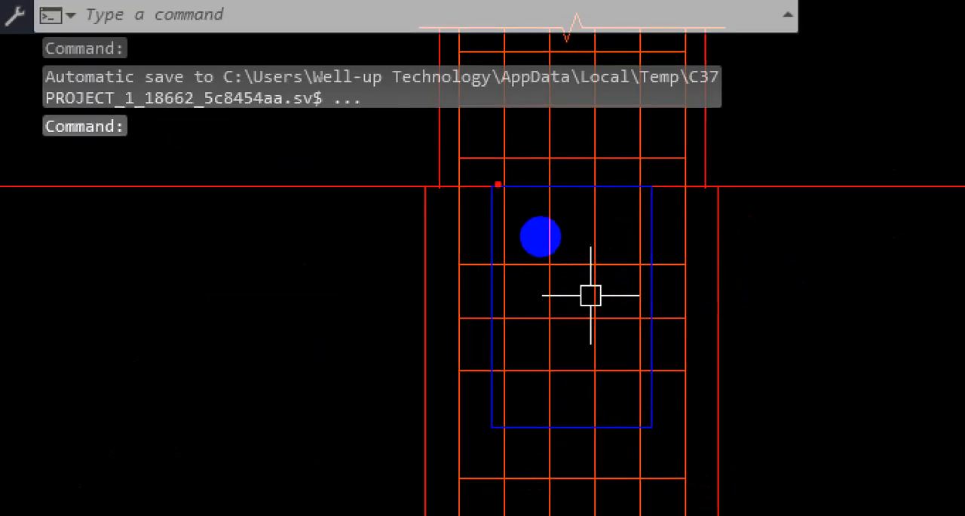
left_click_drag(497, 184, 492, 420)
mouse_move(490, 187)
left_mouse_down()
mouse_move(640, 188)
mouse_move(657, 252)
mouse_move(491, 431)
left_mouse_up()
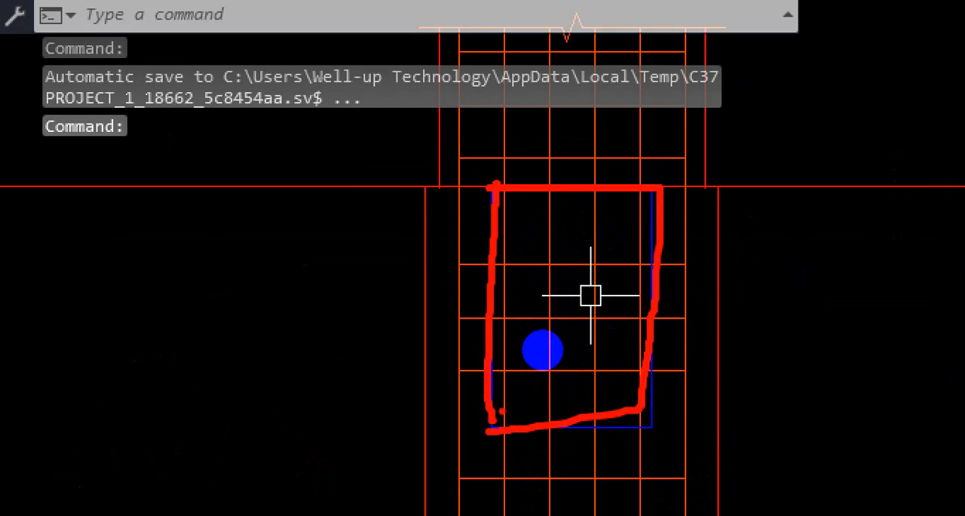
key("Escape")
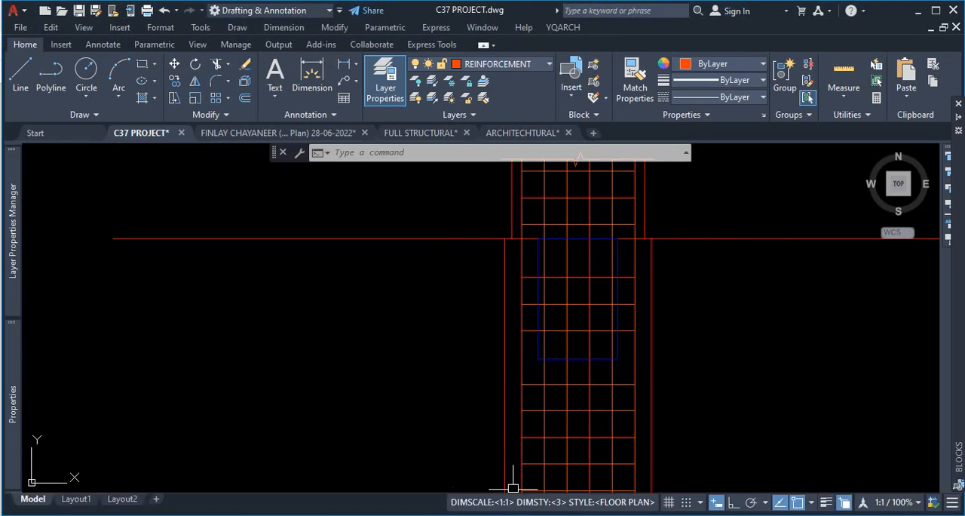
- Switch to the FULL STRUCTURAL drawing
key("ctrl+Tab")
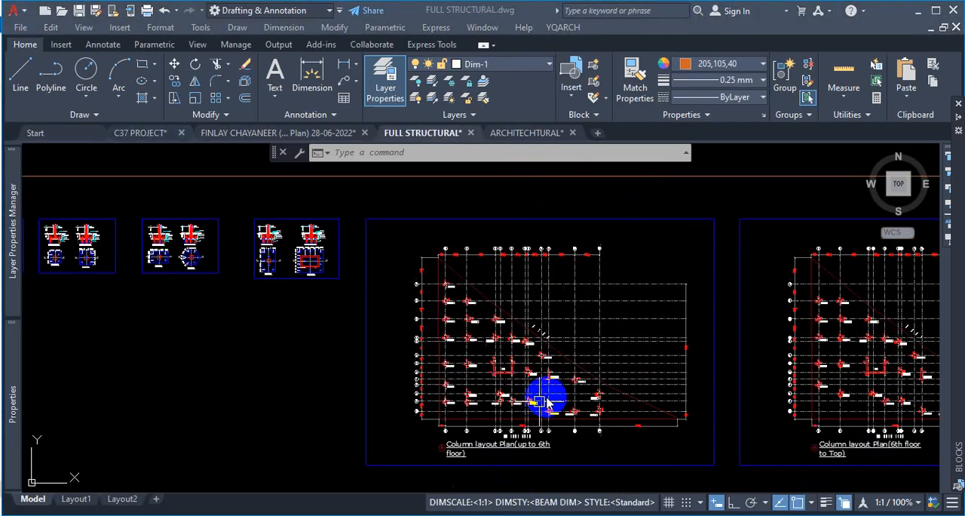
- Zoom into the column layout plan to examine the column labels and sizes near the lake edge
scroll(543, 453, "up", 5)
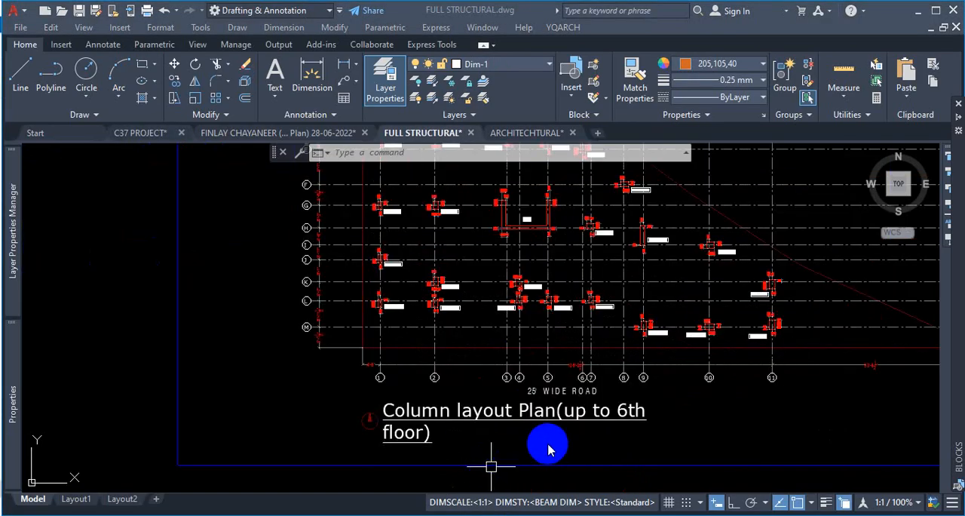
scroll(543, 449, "down", 6)
scroll(475, 452, "up", 2)
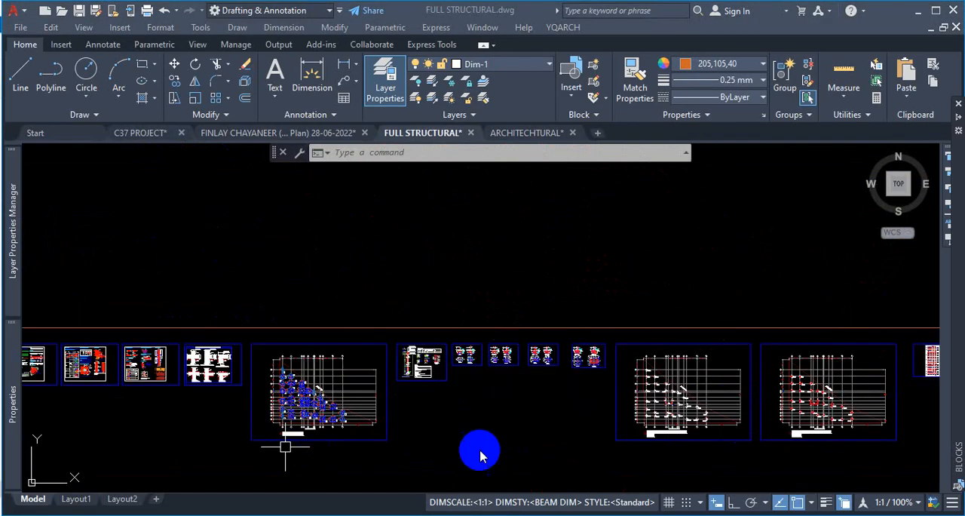
scroll(683, 414, "up", 5)
scroll(596, 270, "up", 2)
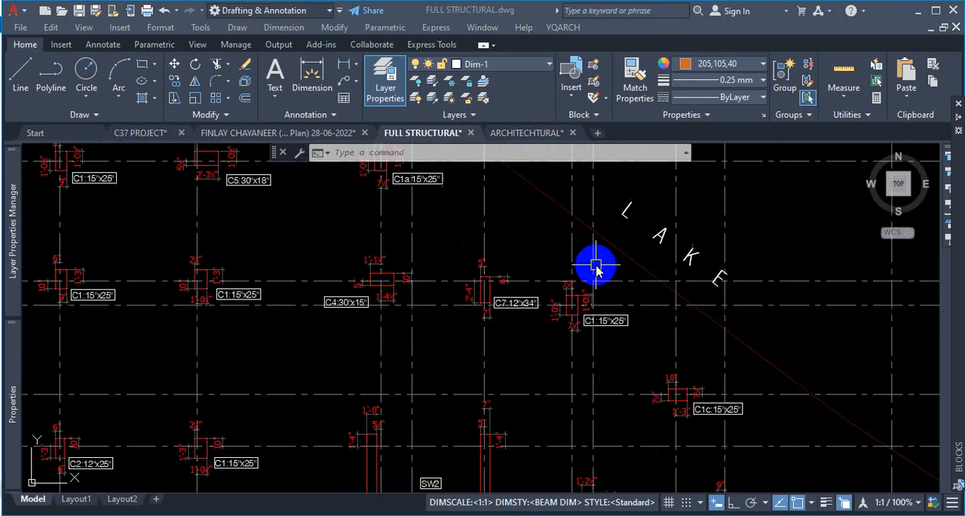
scroll(596, 269, "up", 1)
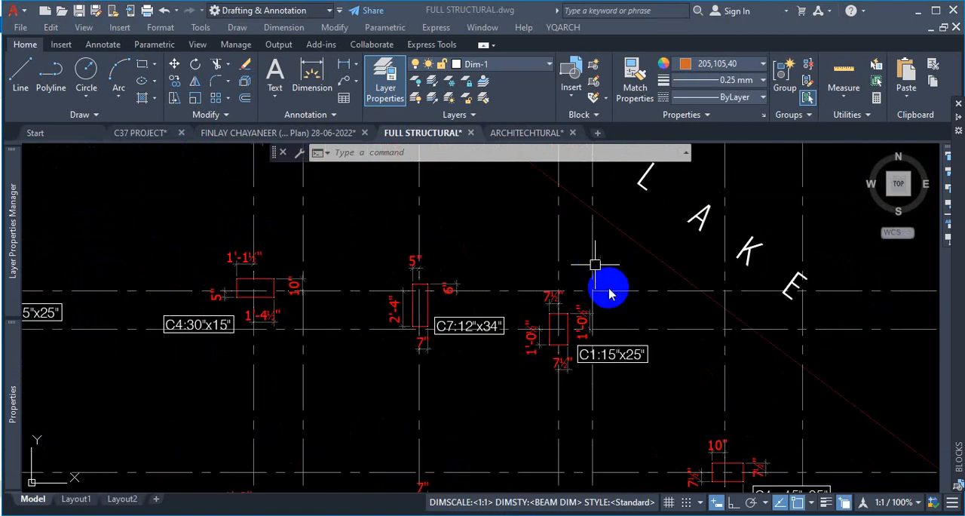
- Switch to the ARCHITECTURAL drawing, then open the QL project folder in File Explorer
left_click(528, 142)
left_click(519, 140)
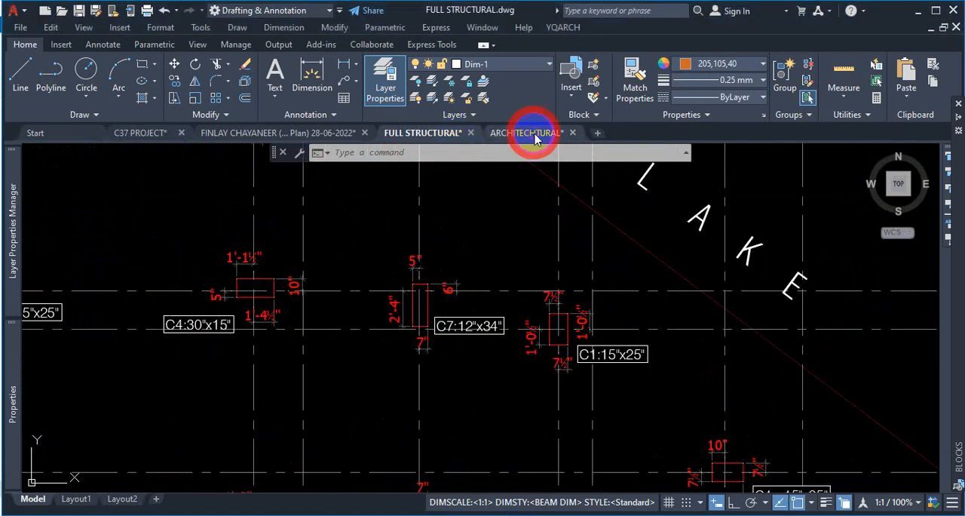
left_click(918, 12)
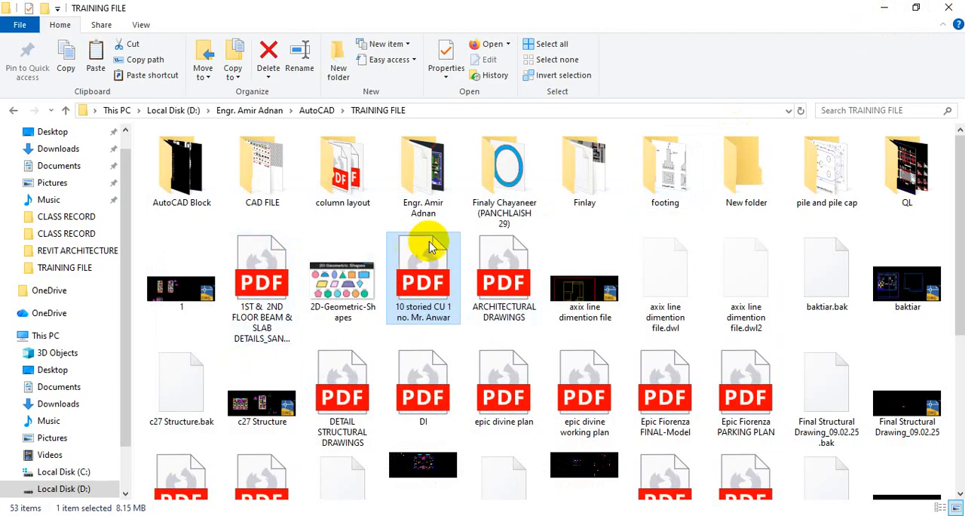
double_click(886, 167)
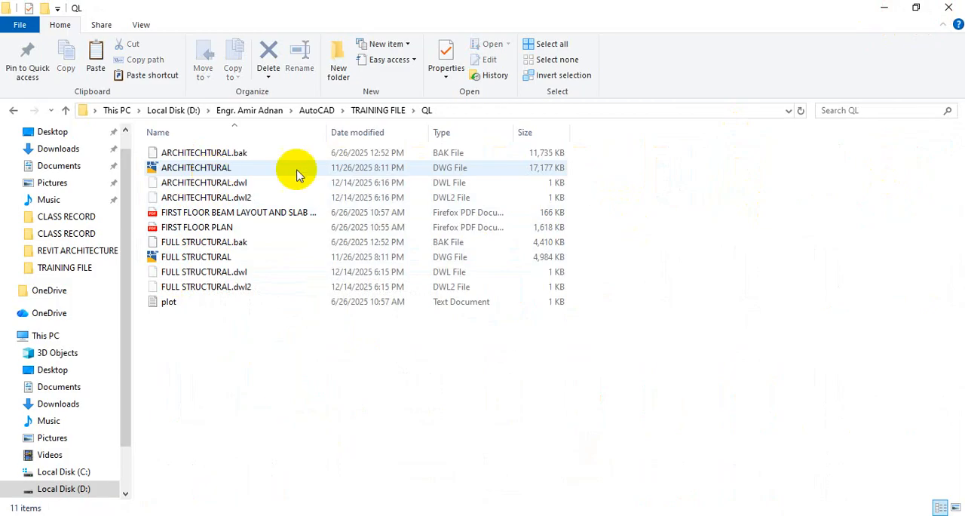
- Return to the ARCHITECTURAL drawing and zoom through the floor plans to examine rooms and column positions
left_click(889, 11)
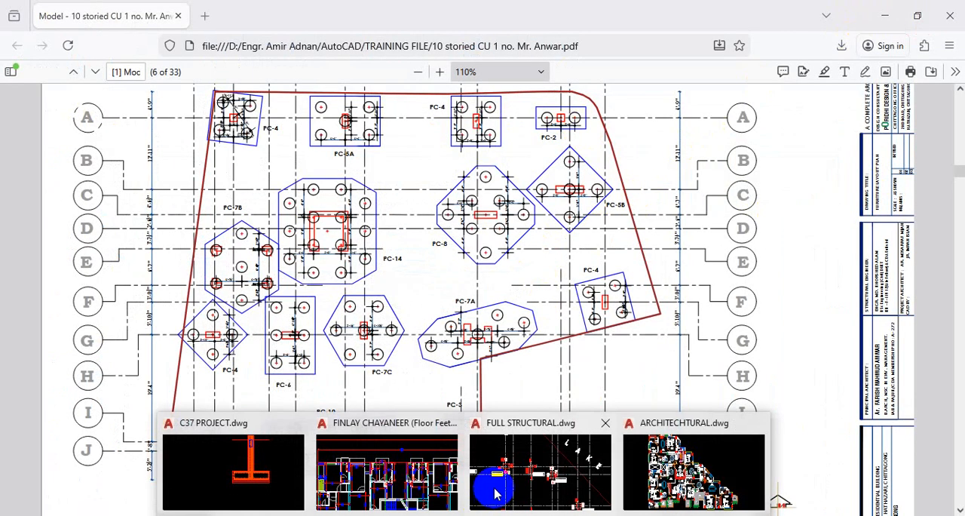
left_click(650, 463)
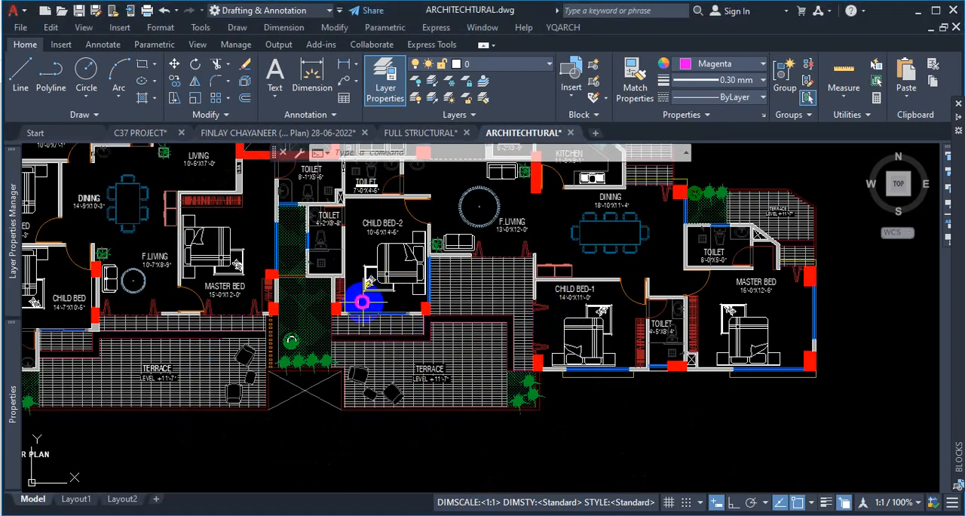
scroll(364, 306, "down", 5)
scroll(452, 316, "down", 4)
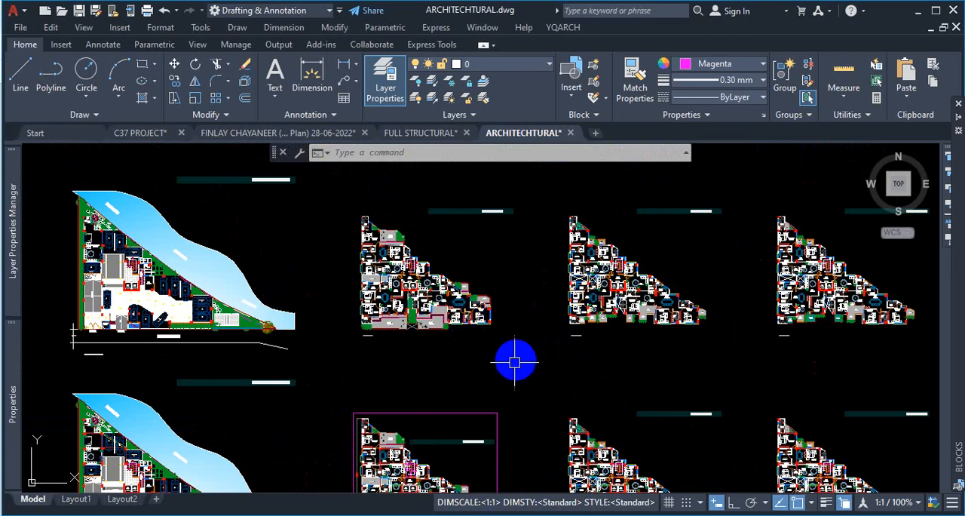
scroll(407, 174, "up", 2)
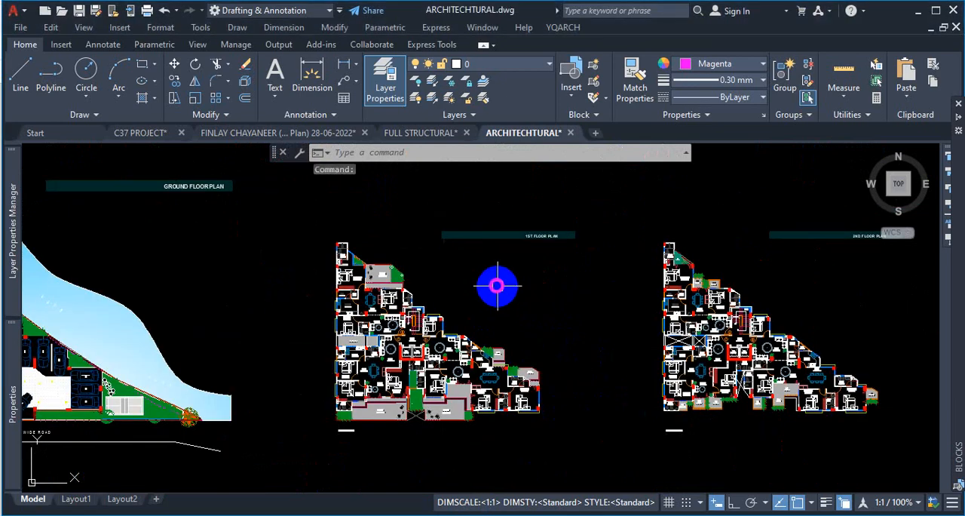
key("Escape")
scroll(372, 294, "up", 5)
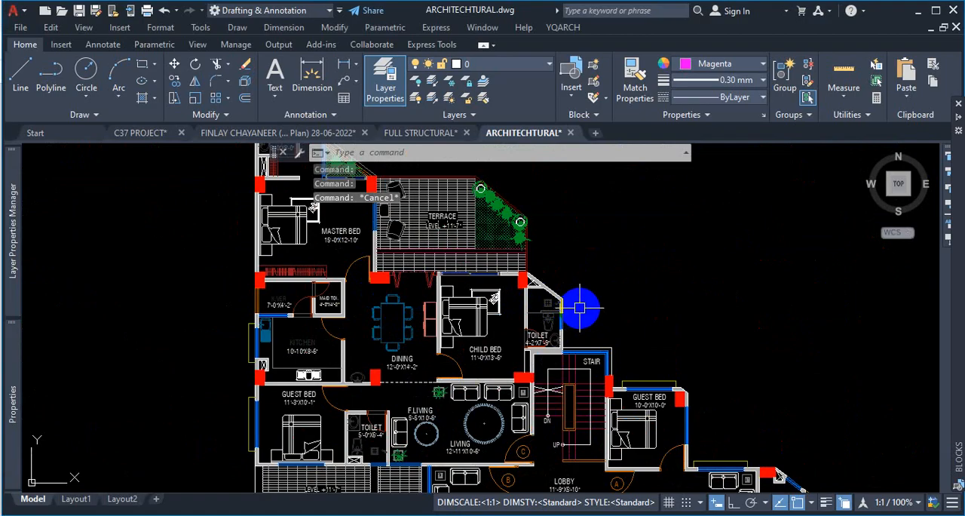
scroll(577, 324, "down", 3)
scroll(573, 332, "up", 10)
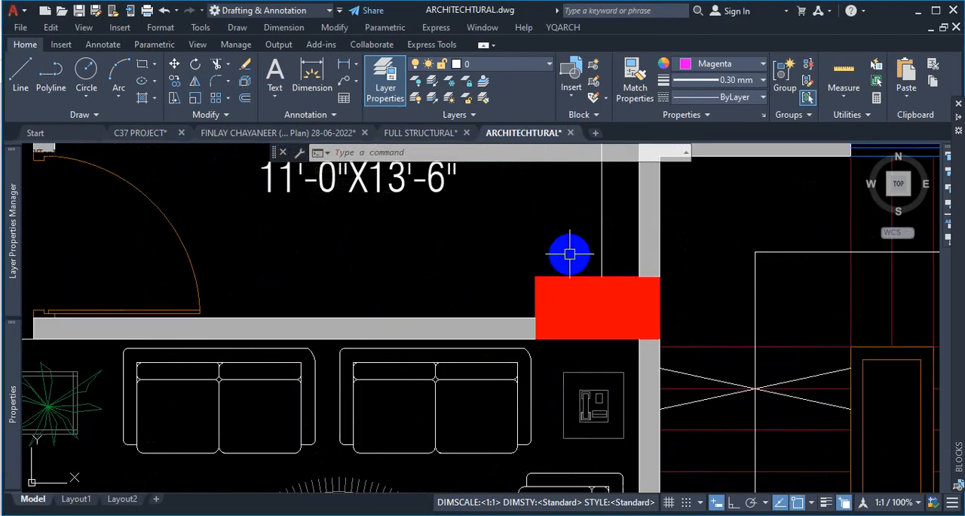
scroll(580, 255, "down", 3)
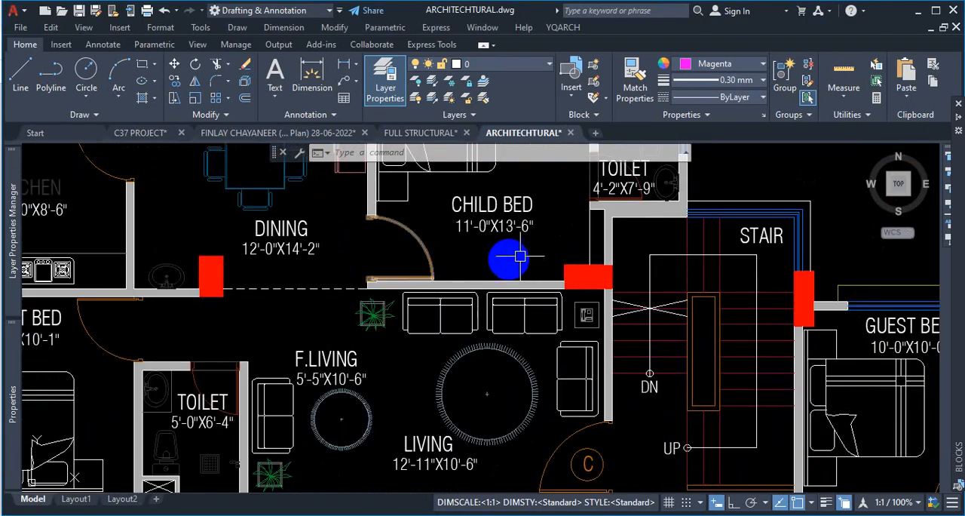
scroll(520, 254, "down", 3)
scroll(709, 271, "up", 4)
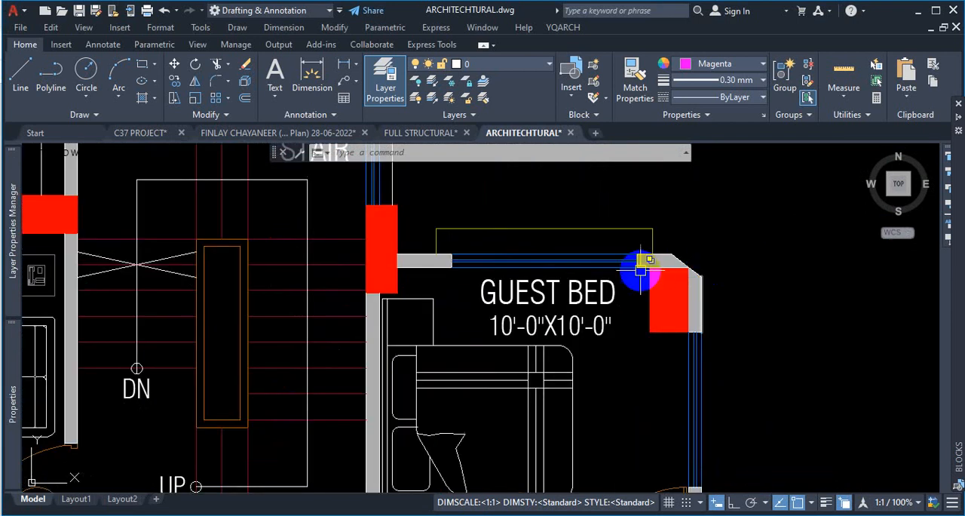
scroll(623, 263, "down", 8)
scroll(696, 351, "up", 2)
scroll(697, 350, "up", 6)
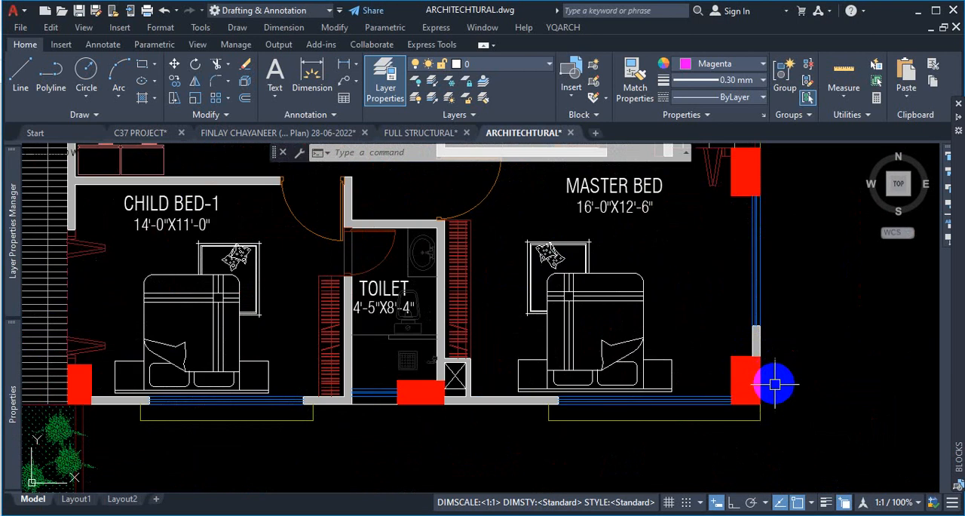
key("ctrl+1")
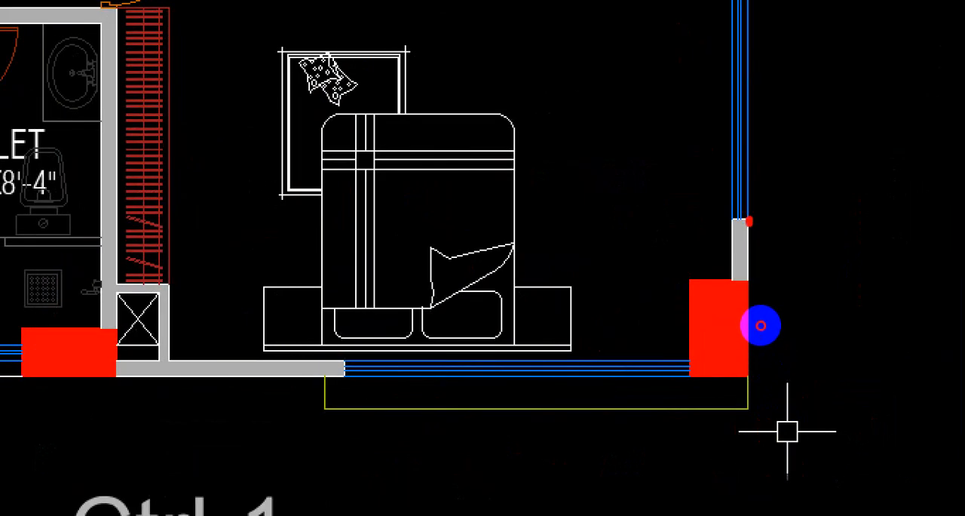
mouse_move(759, 412)
left_mouse_down()
mouse_move(728, 377)
mouse_move(732, 409)
mouse_move(763, 357)
left_mouse_up()
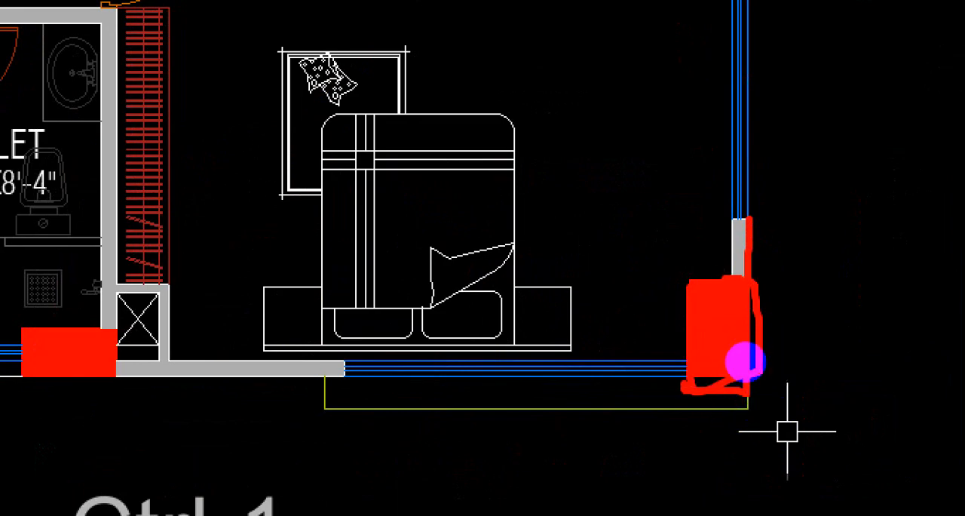
key("Escape")
- Zoom to the upper corner of the first floor plan and select the corner column to check its layer
scroll(746, 381, "down", 5)
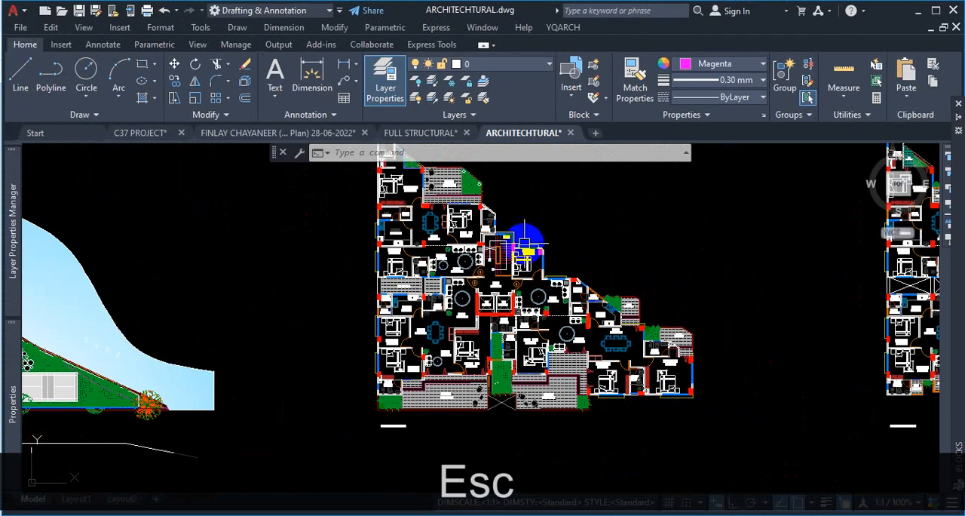
scroll(524, 239, "down", 6)
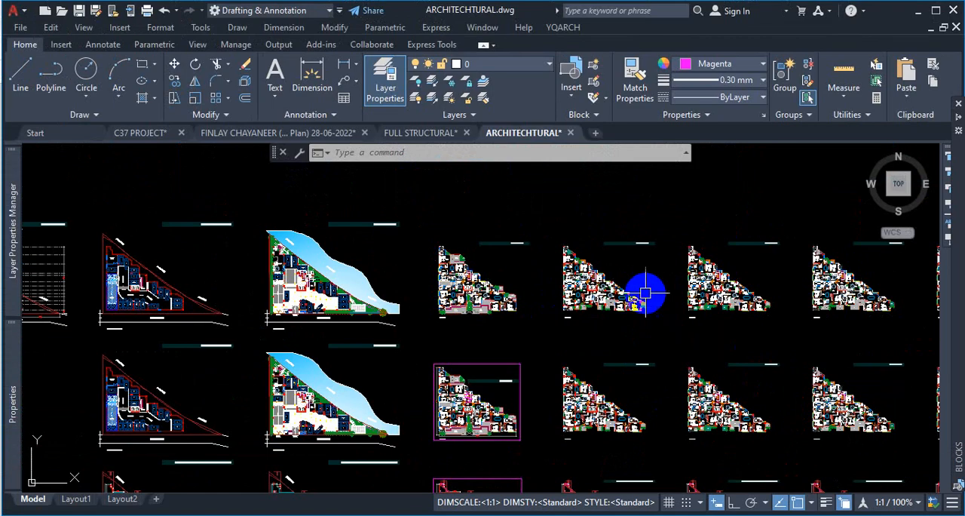
scroll(455, 245, "up", 6)
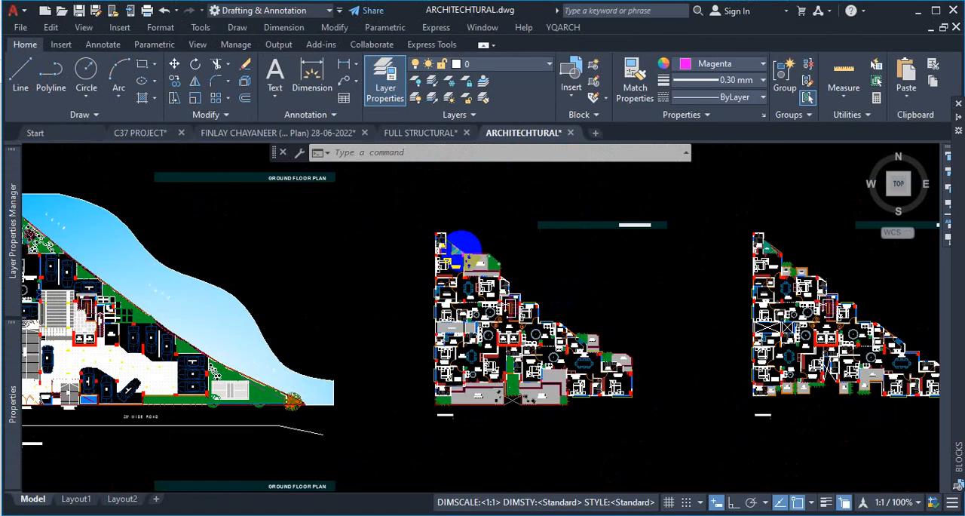
scroll(441, 209, "up", 8)
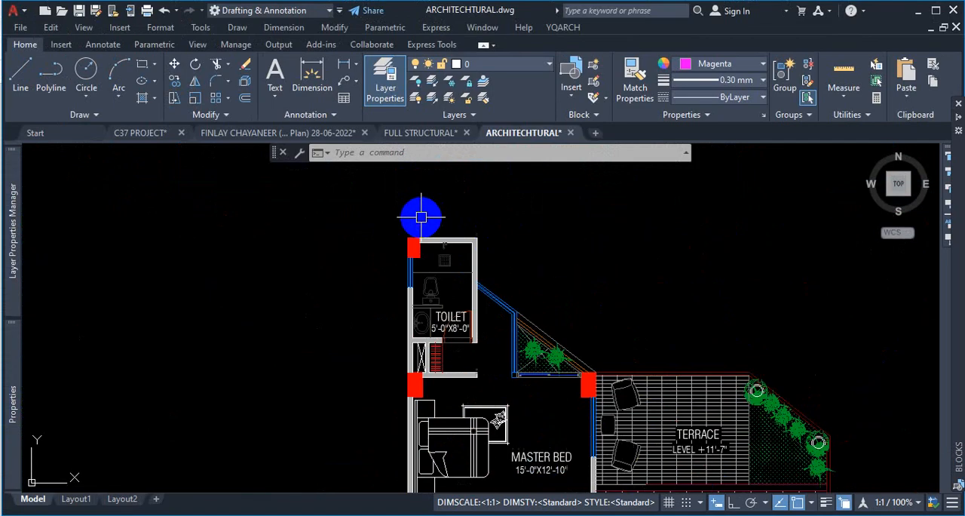
left_click(521, 297)
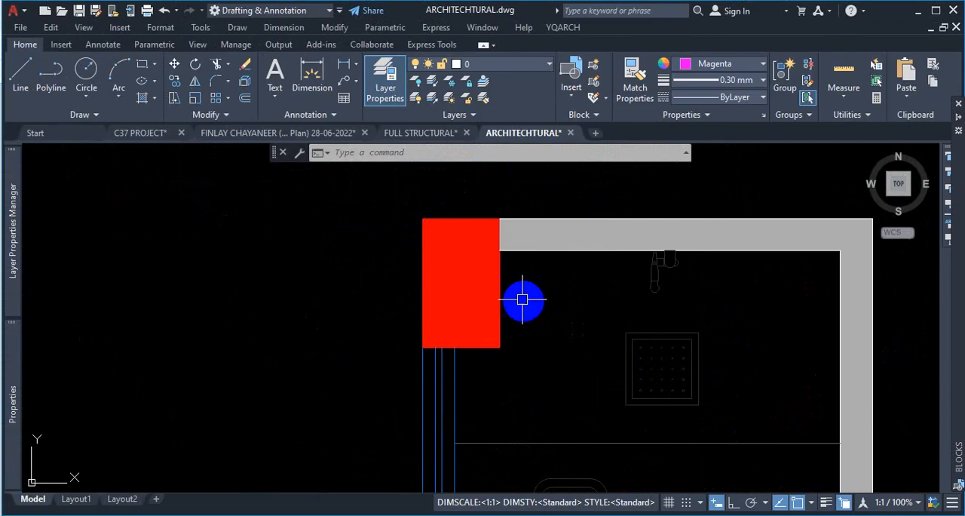
left_click(482, 368)
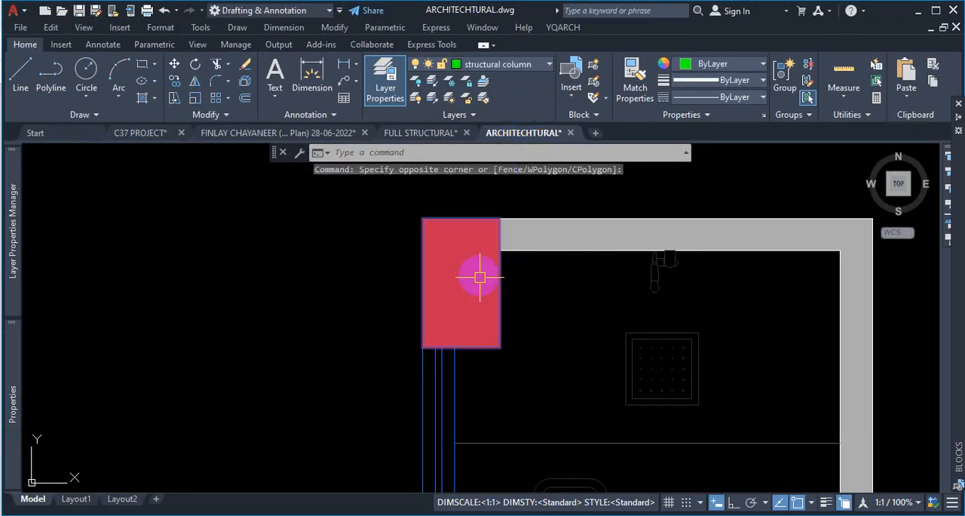
key("ctrl+1")
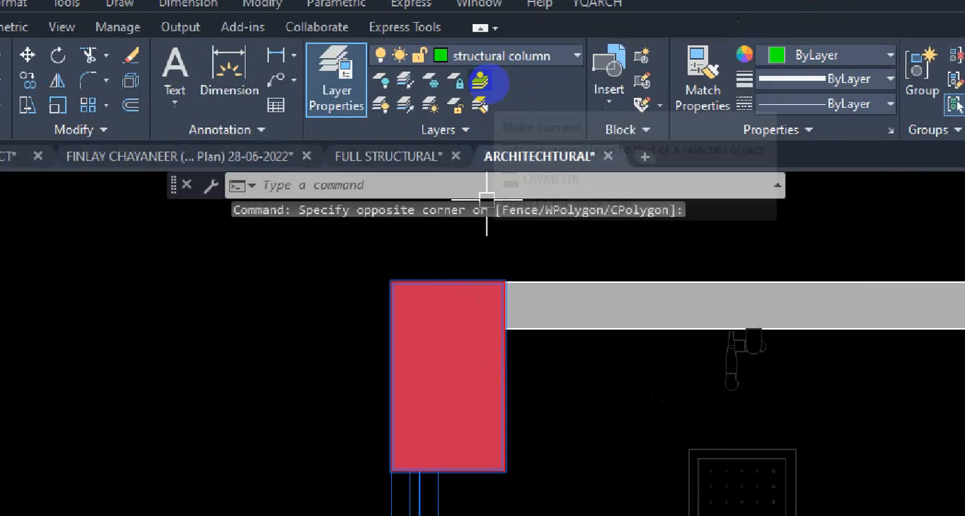
left_click(488, 71)
mouse_move(453, 84)
left_mouse_down()
mouse_move(550, 75)
mouse_move(448, 50)
left_mouse_up()
key("Escape")
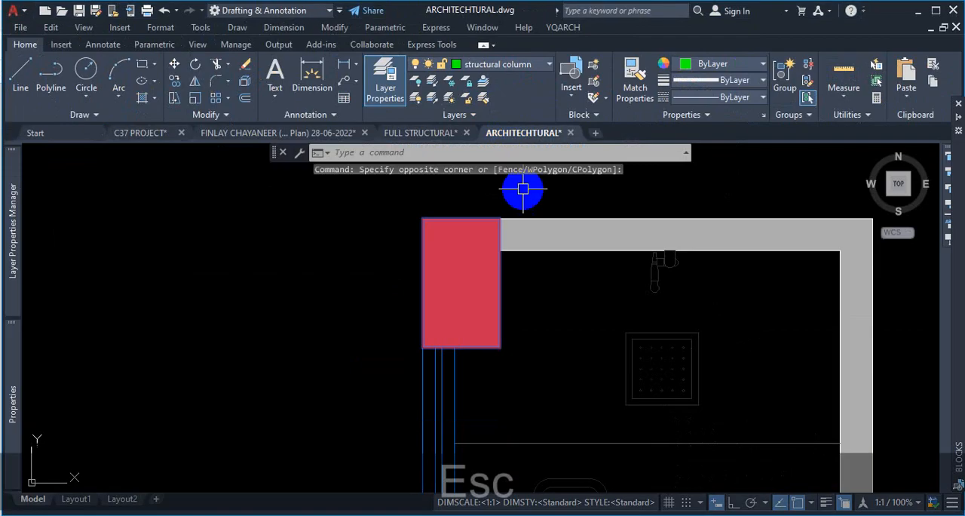
left_click(494, 298)
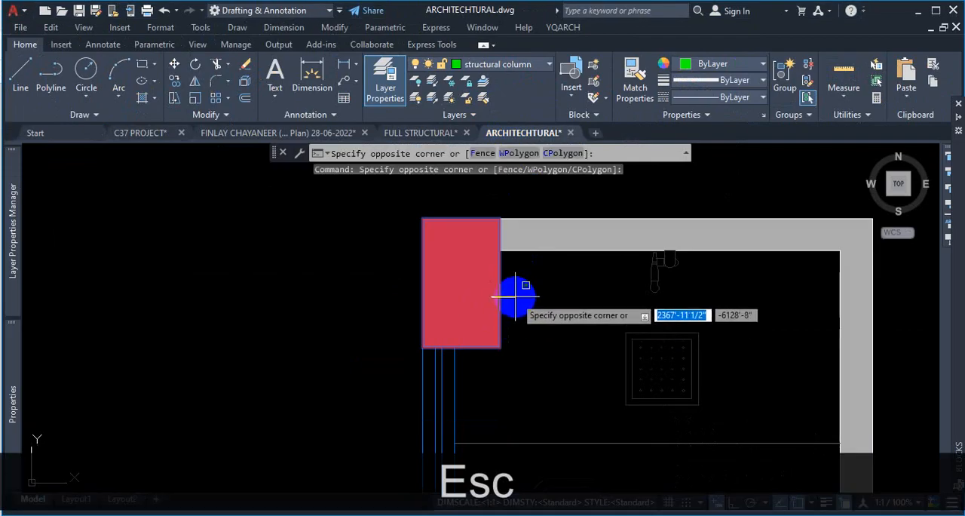
left_click(488, 297)
left_click(488, 295)
left_click(488, 294)
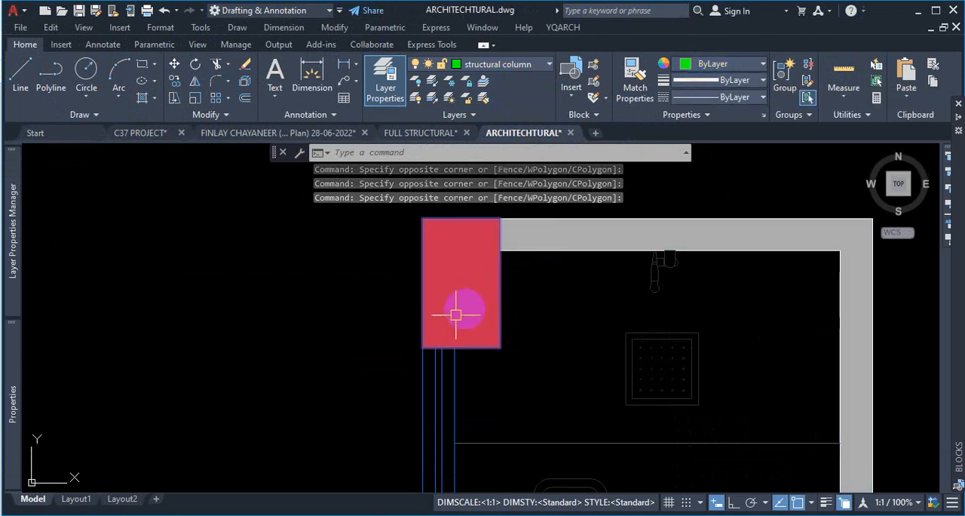
key("Escape")
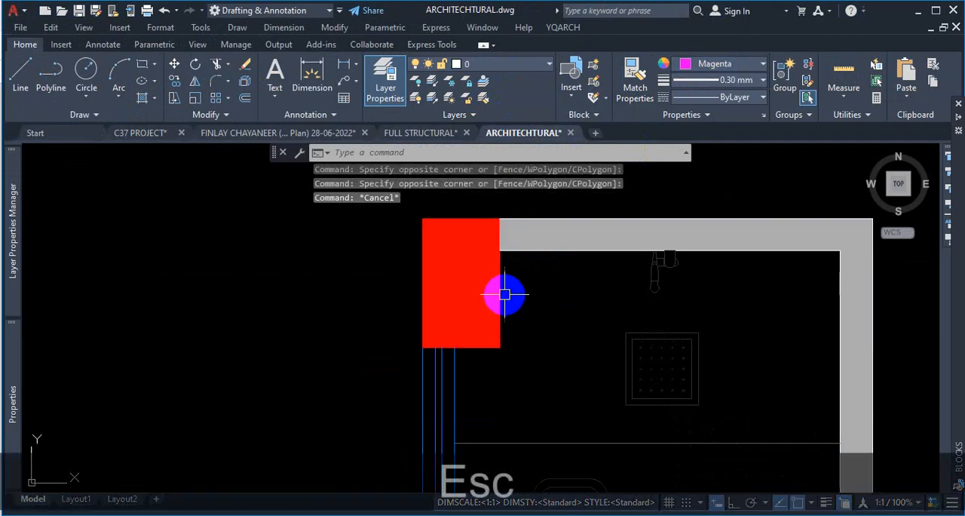
- Open the corner column's block definition for editing and close the dialog without changes
scroll(504, 302, "down", 5)
scroll(460, 309, "down", 3)
scroll(458, 318, "up", 7)
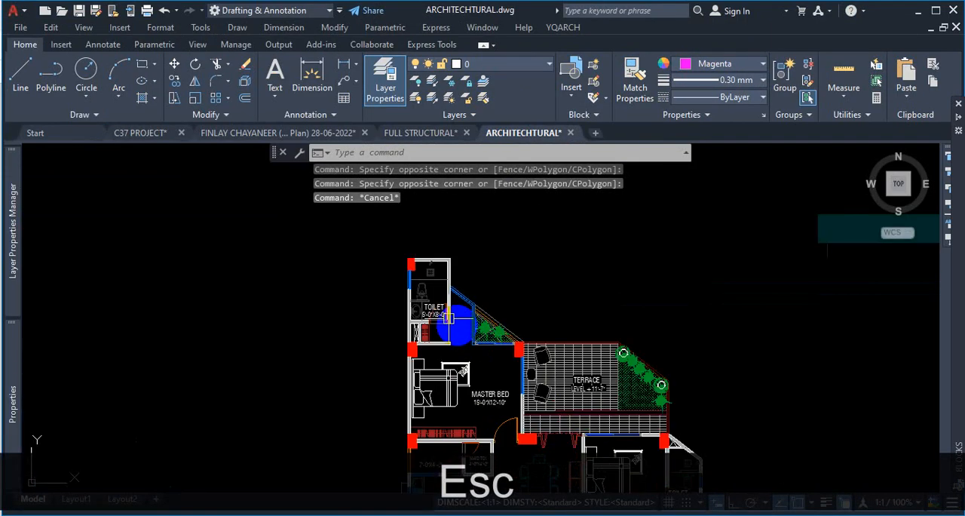
scroll(445, 279, "down", 6)
scroll(459, 297, "up", 4)
scroll(425, 384, "up", 10)
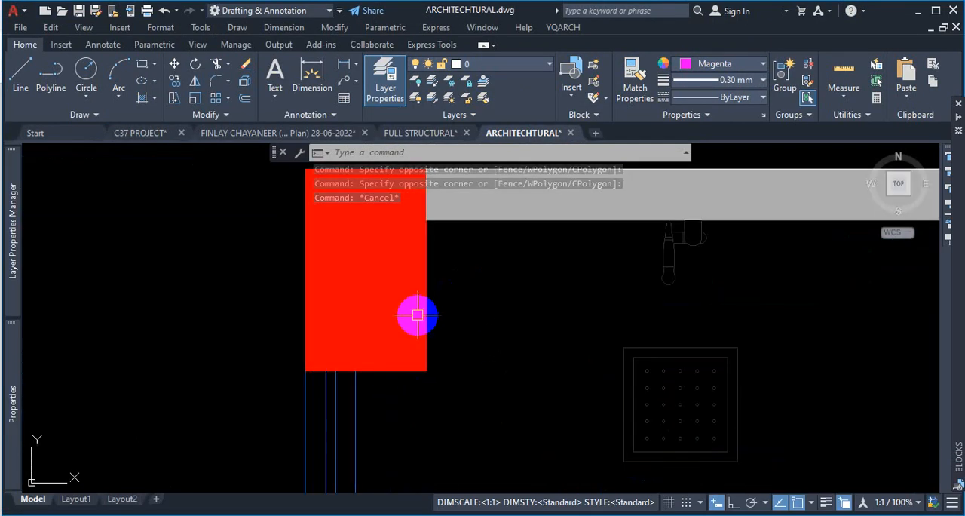
double_click(423, 295)
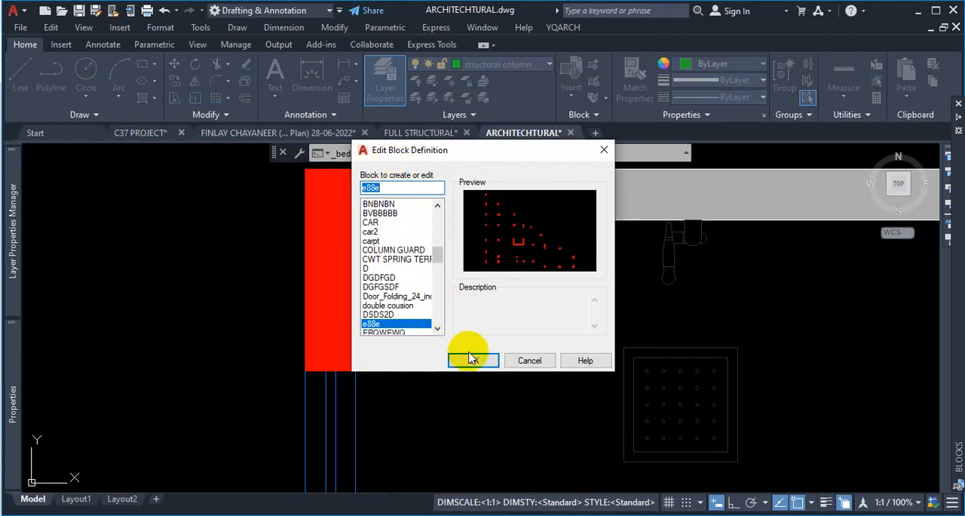
left_click(610, 152)
- Select the corner column's block reference on the first floor plan, then cancel the selection
scroll(409, 237, "down", 6)
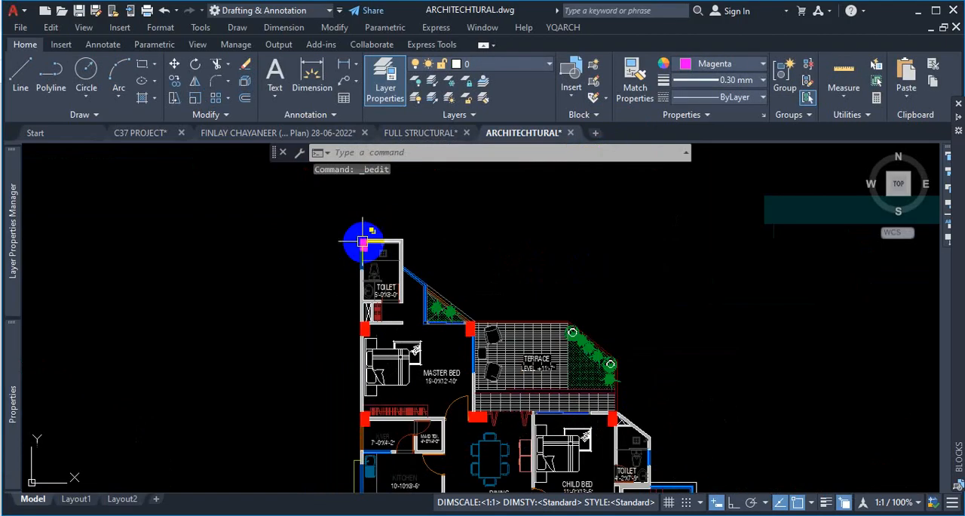
scroll(737, 340, "up", 10)
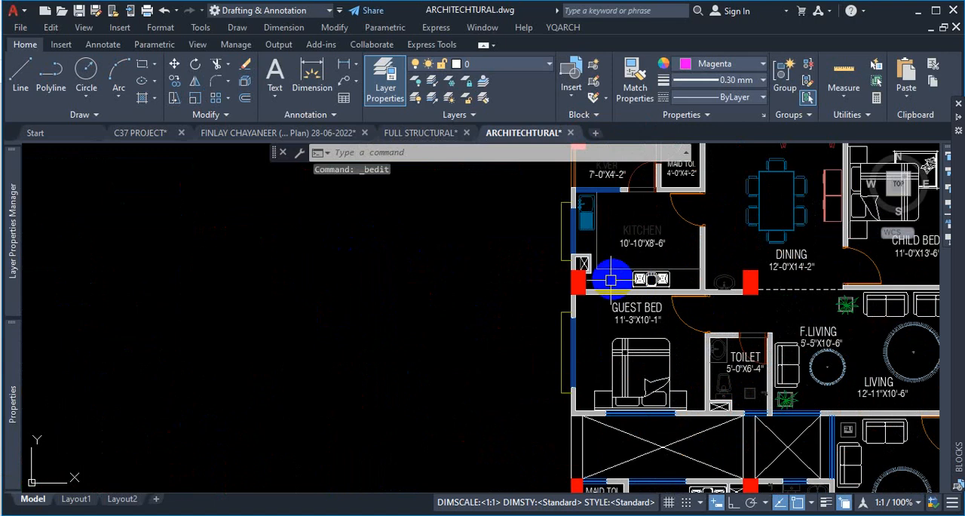
left_click(531, 257)
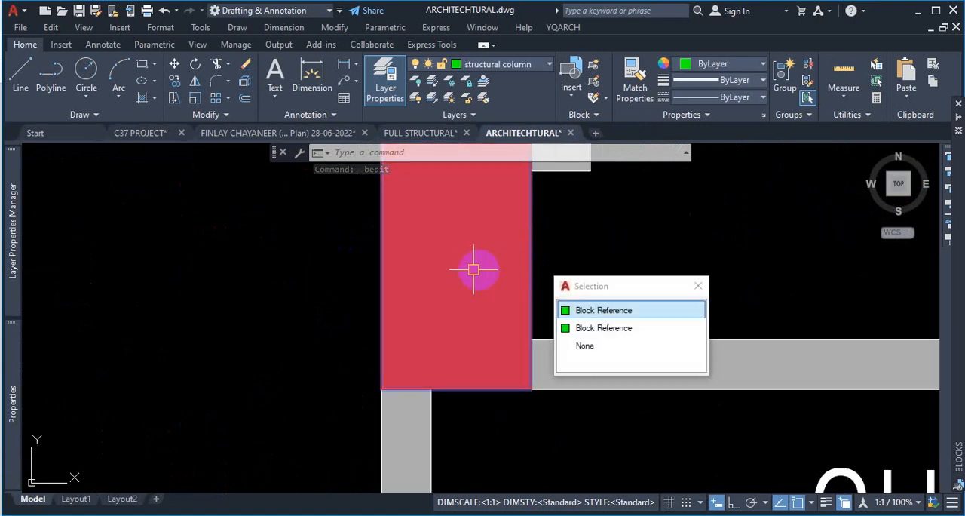
left_click(469, 269)
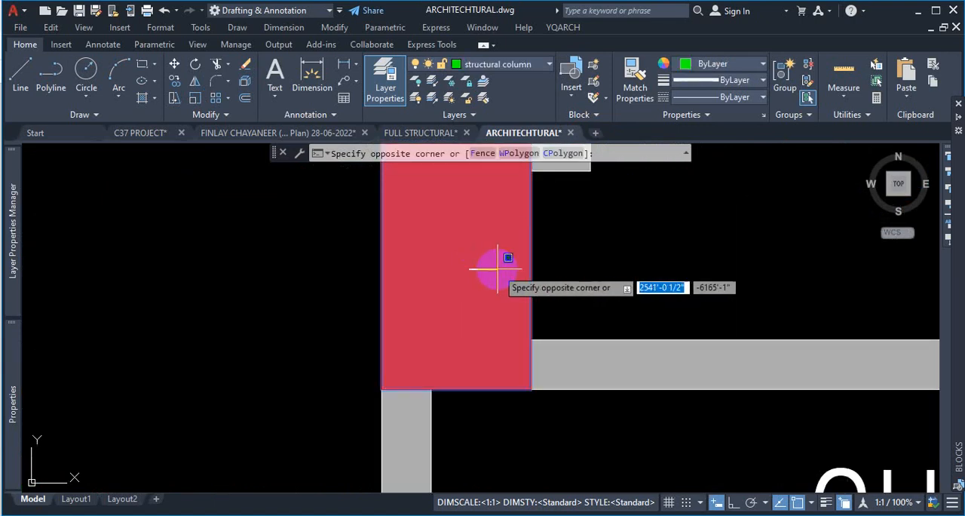
key("Escape")
- Explode the corner column block on the first floor plan
scroll(578, 300, "down", 6)
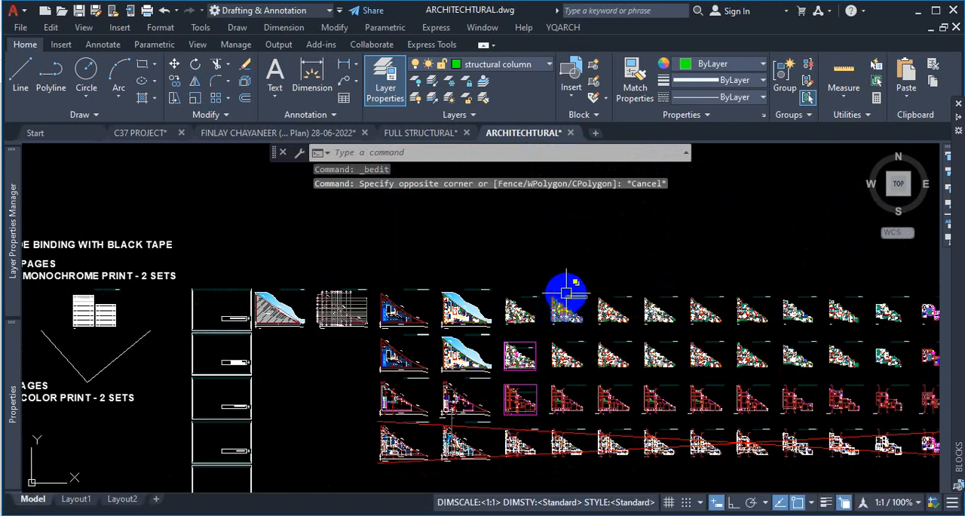
scroll(533, 302, "up", 5)
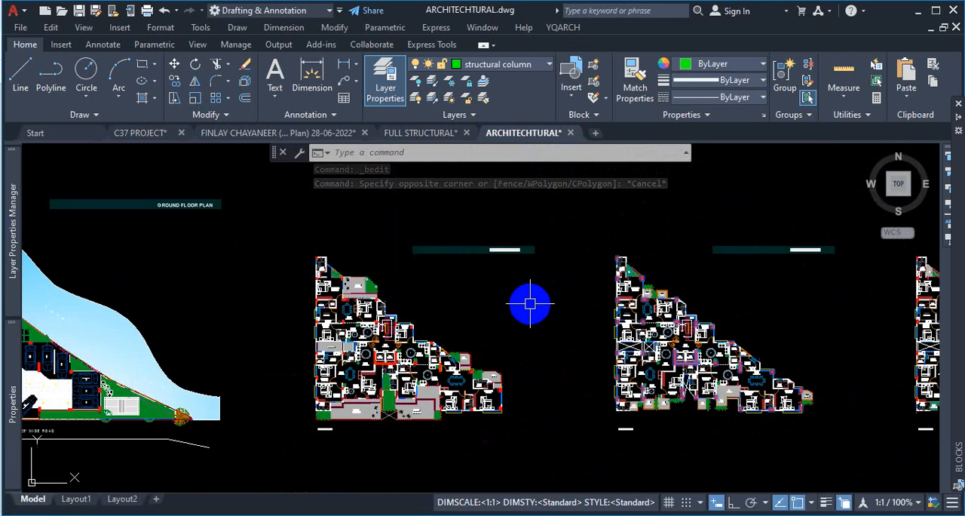
scroll(596, 267, "up", 8)
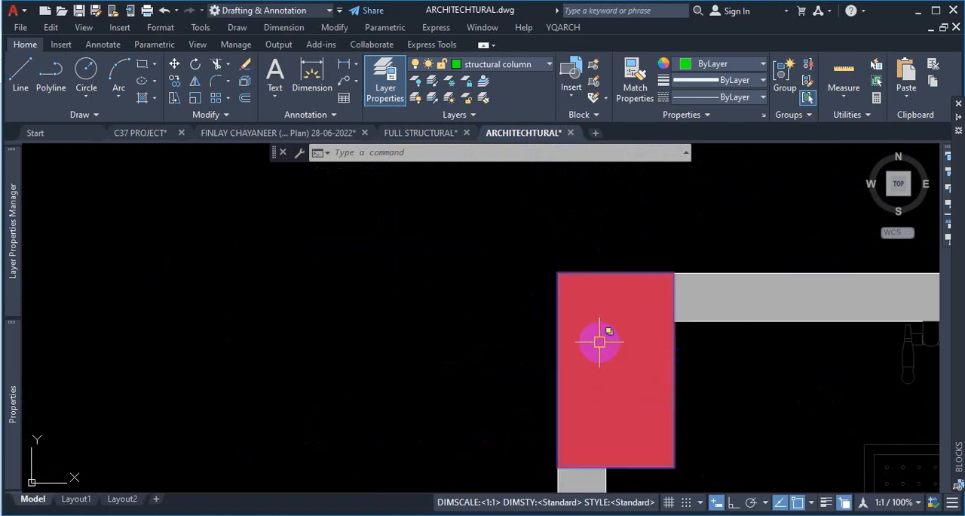
scroll(614, 324, "down", 6)
scroll(609, 338, "up", 6)
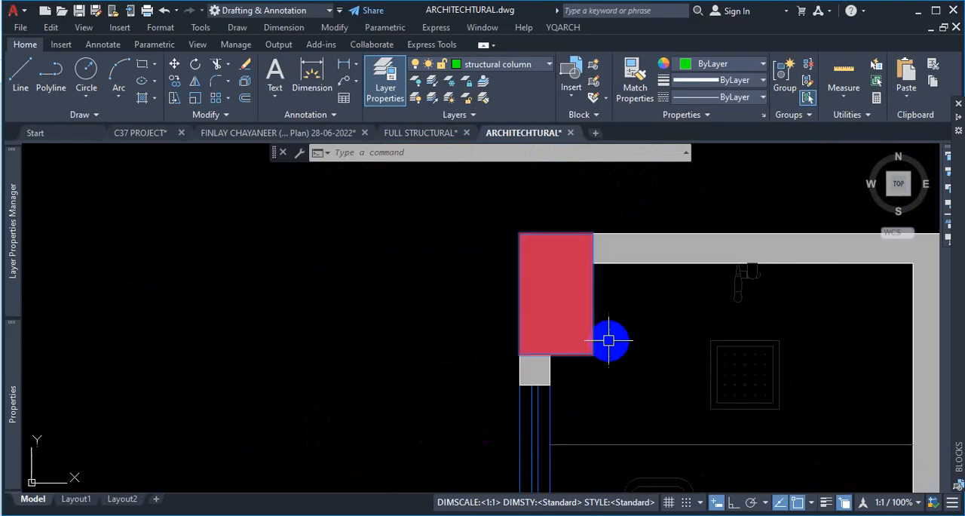
left_click(623, 311)
left_click(578, 389)
key("x")
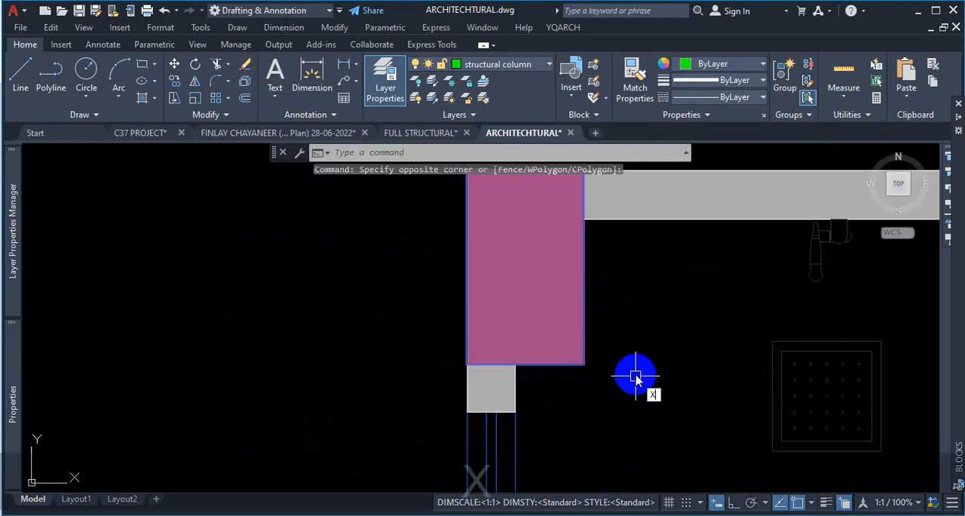
key("Return")
- Delete one of the duplicate hatches filling the exploded corner column
left_click(551, 282)
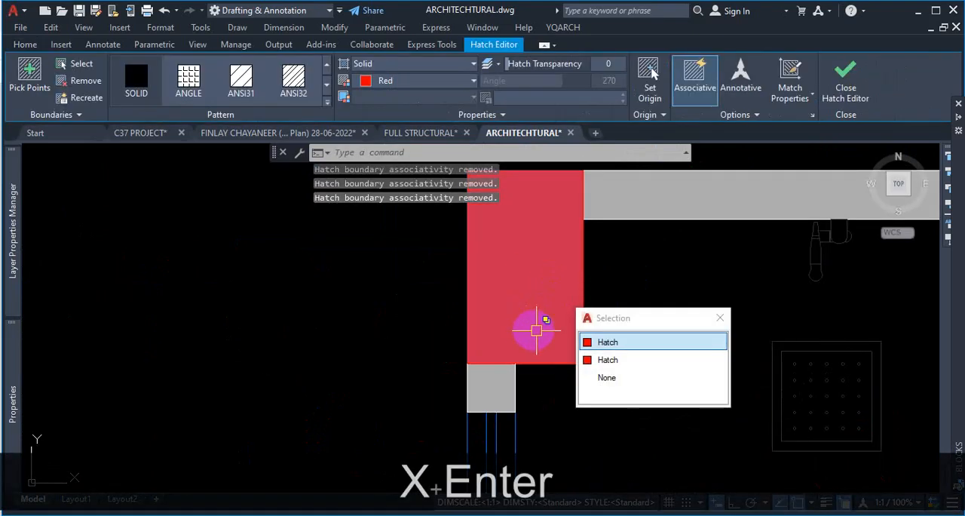
left_click(616, 360)
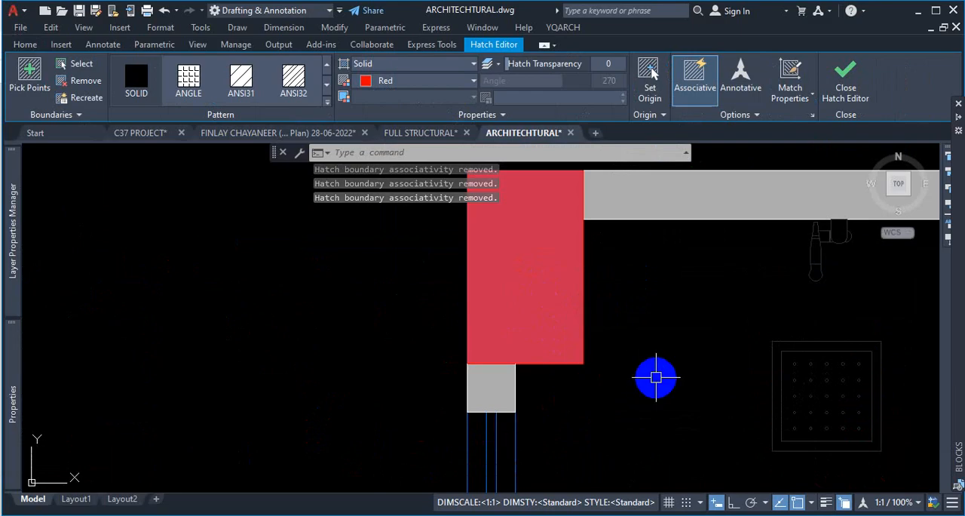
key("Delete")
left_click(548, 297)
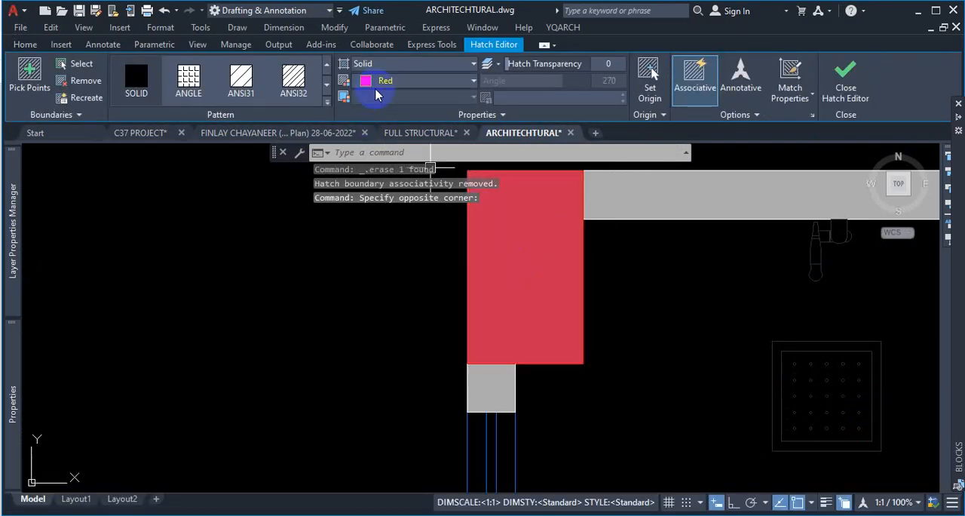
key("Escape")
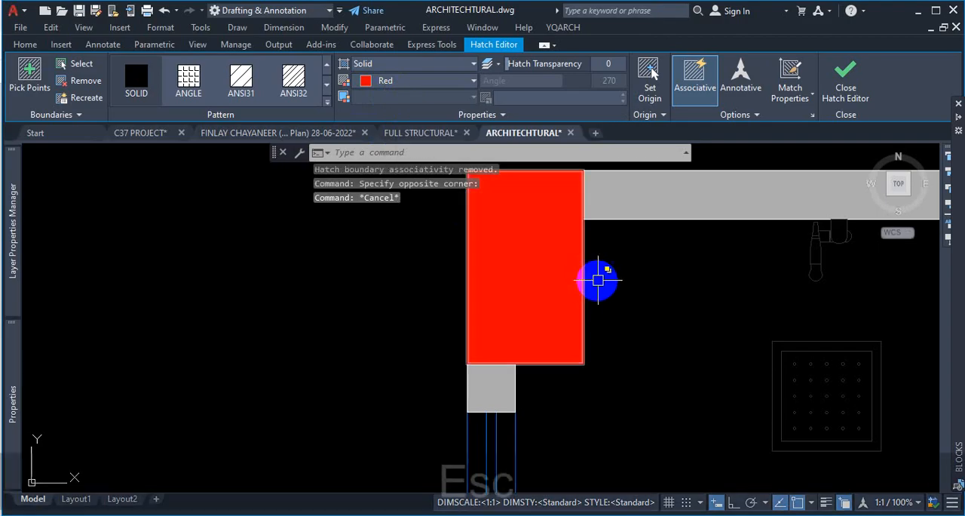
- Select the corner column's outline polyline to check its layer and colour
left_click(587, 257)
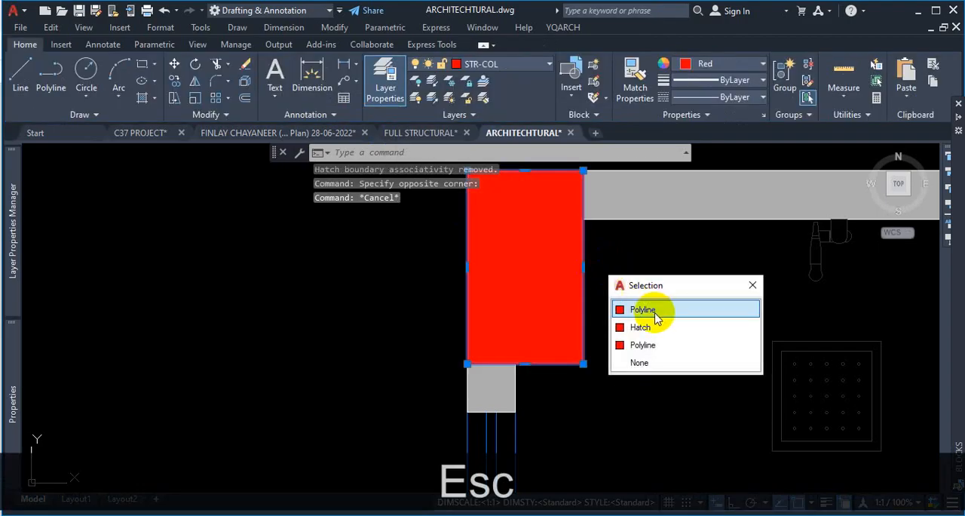
left_click(559, 225)
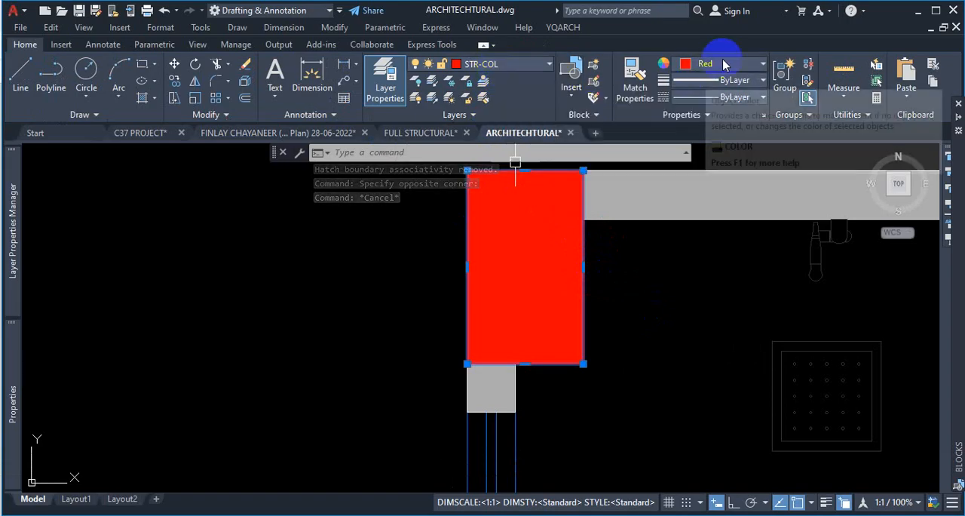
key("Escape")
- Select the remaining solid hatch inside the corner column and delete it, leaving only the outline
scroll(570, 251, "down", 4)
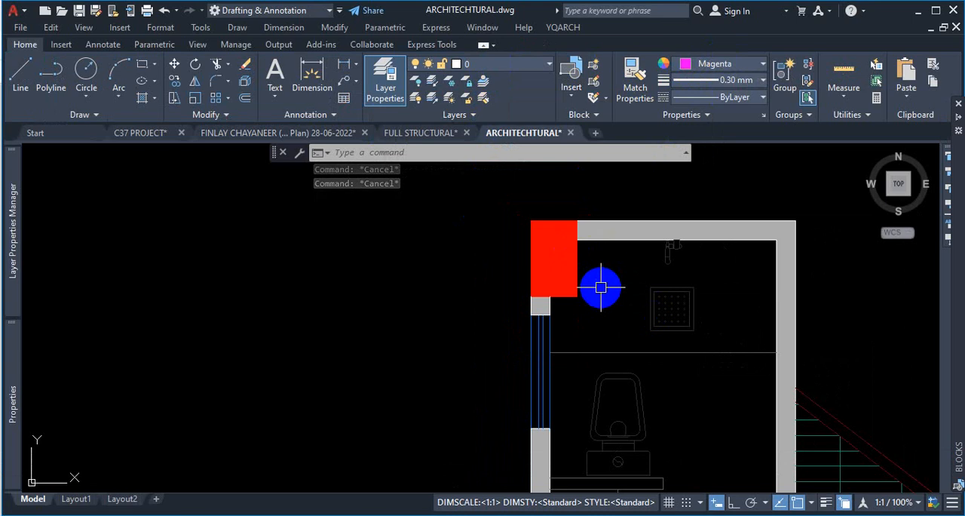
scroll(527, 242, "down", 4)
scroll(554, 316, "up", 7)
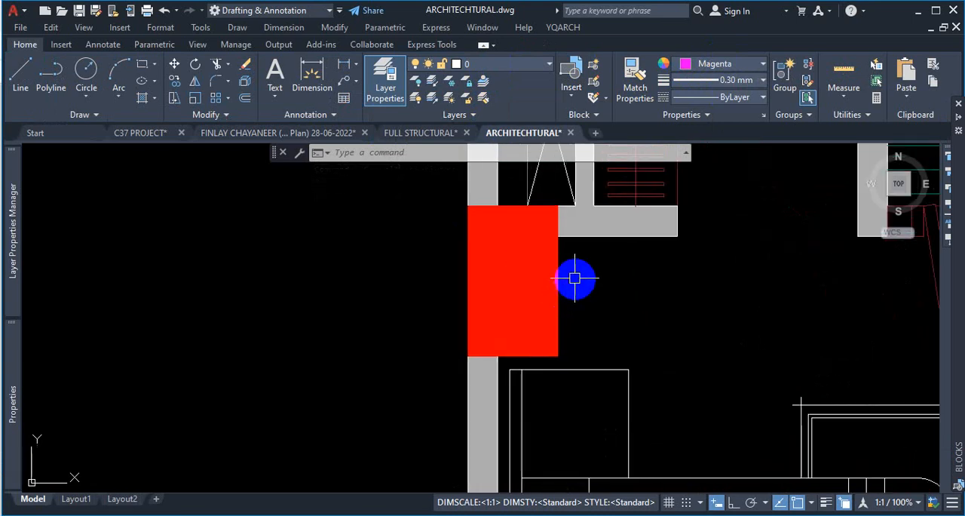
left_click(558, 278)
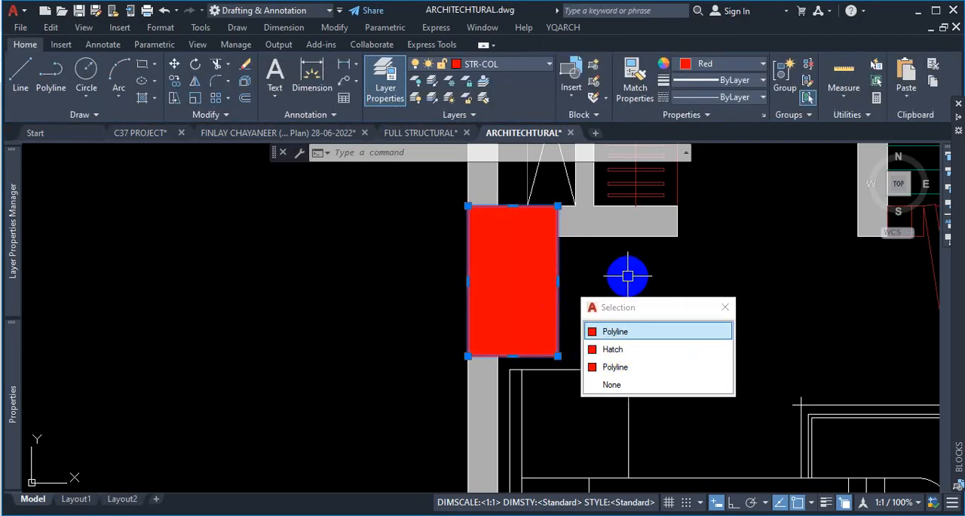
key("Escape")
left_click(580, 281)
key("Escape")
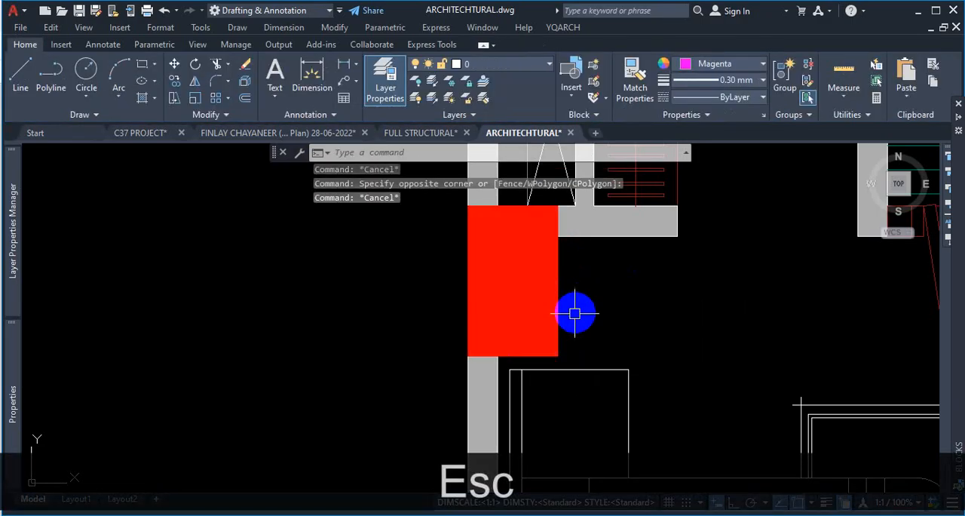
scroll(575, 313, "down", 6)
scroll(579, 280, "up", 6)
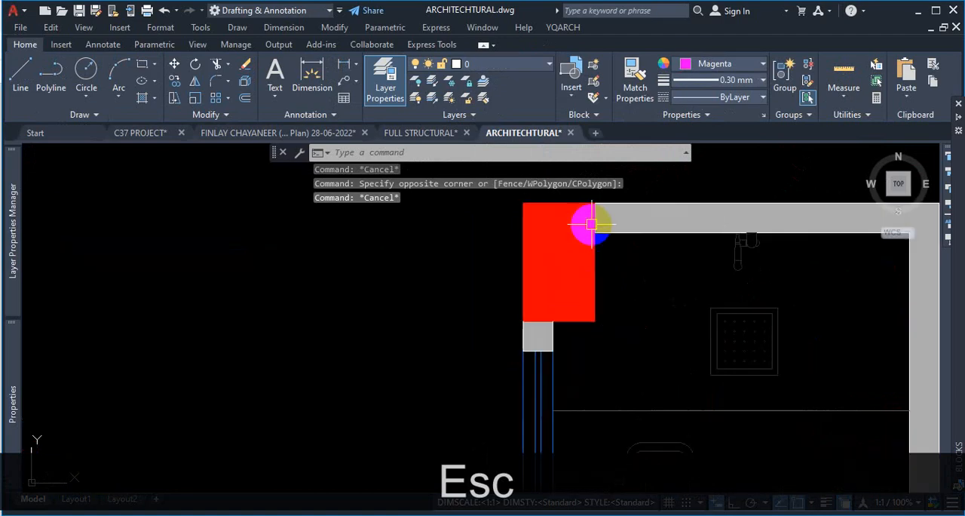
left_click(579, 281)
key("Delete")
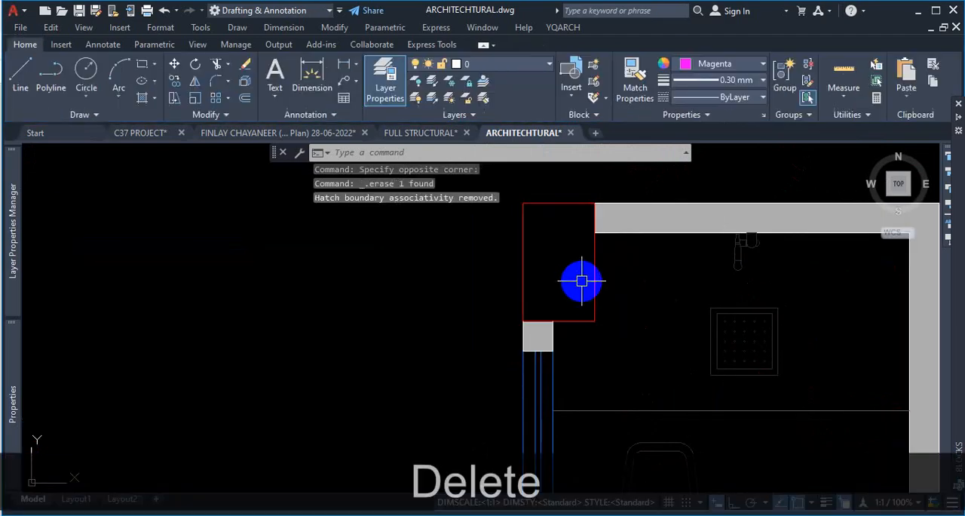
- Select the corner column's overlapping outline polylines to inspect them, then clear the selection
left_click(596, 255)
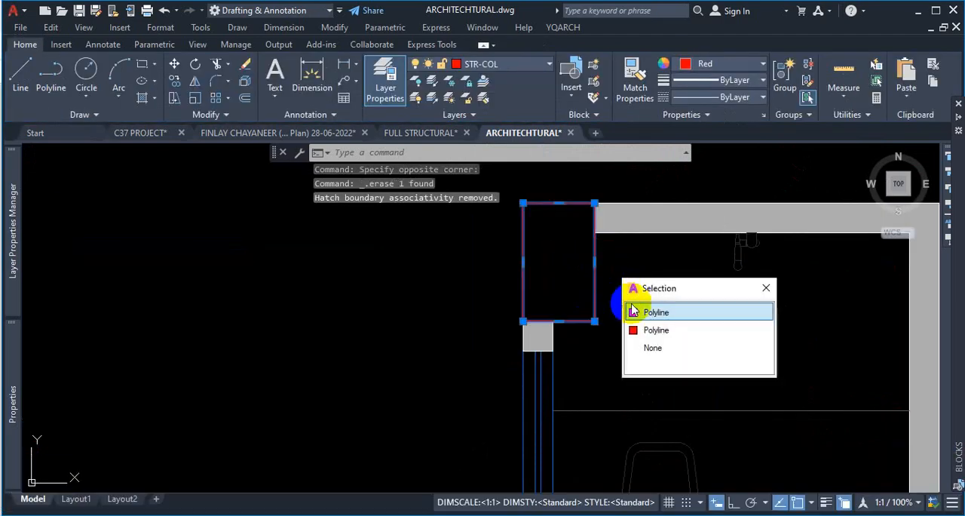
left_click(654, 329)
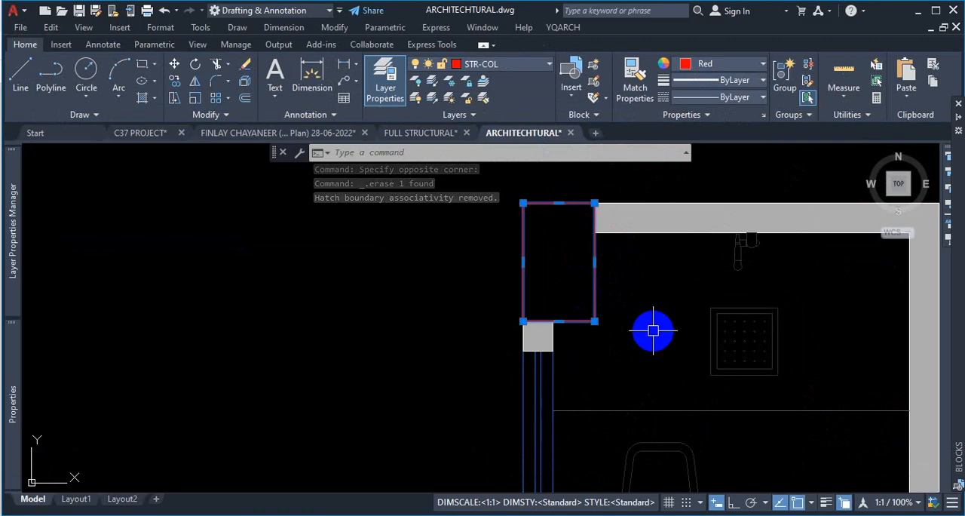
key("Escape")
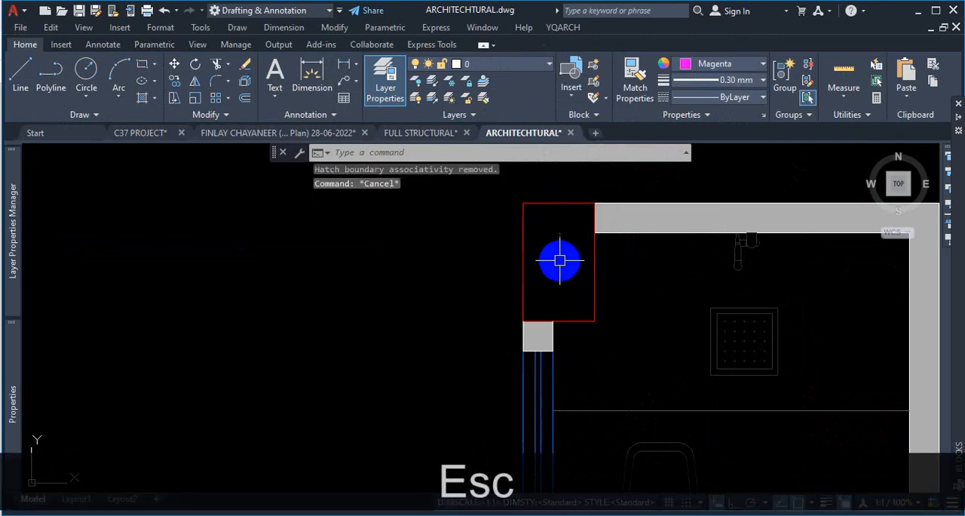
left_click(592, 258)
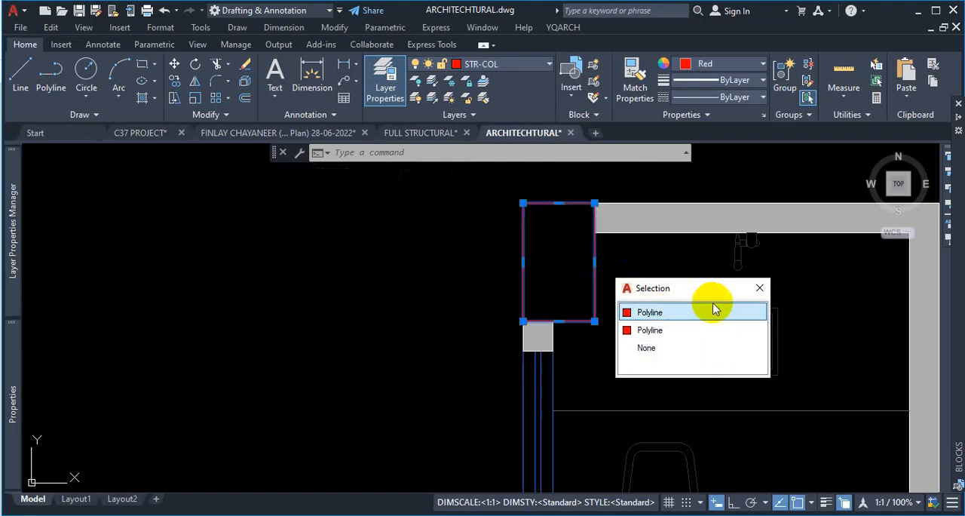
left_click(761, 288)
key("Escape")
key("Escape")
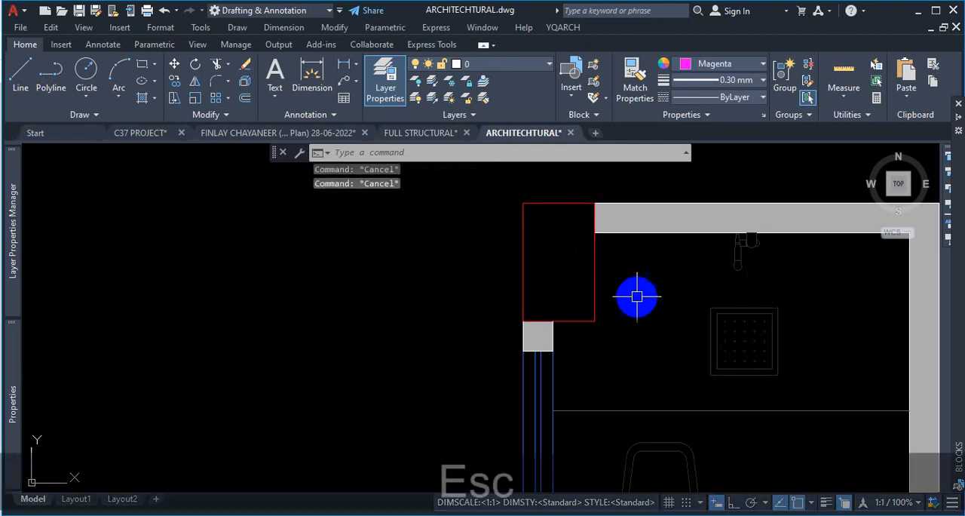
left_click(592, 259)
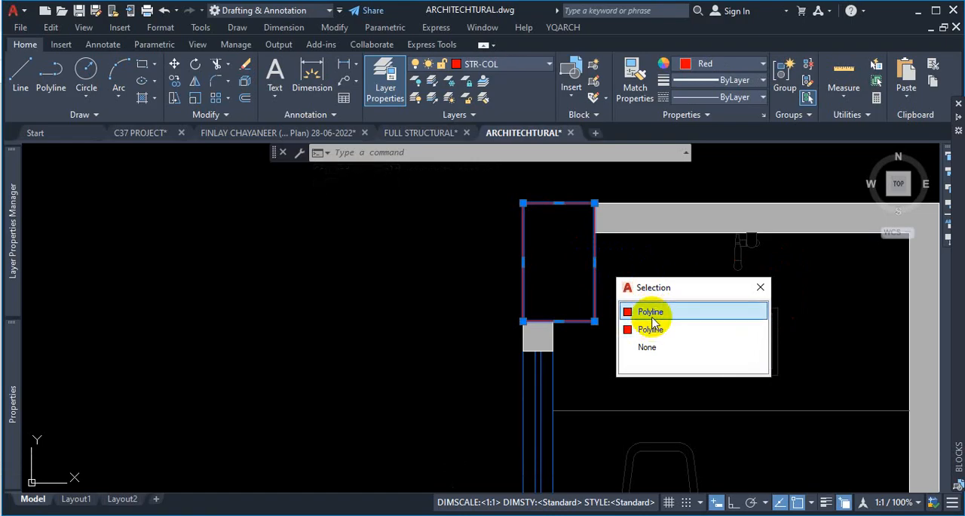
key("Escape")
- Zoom around the toilet corner and reselect the column's outline polyline to inspect it
scroll(565, 299, "down", 7)
key("Escape")
scroll(580, 361, "up", 6)
key("Escape")
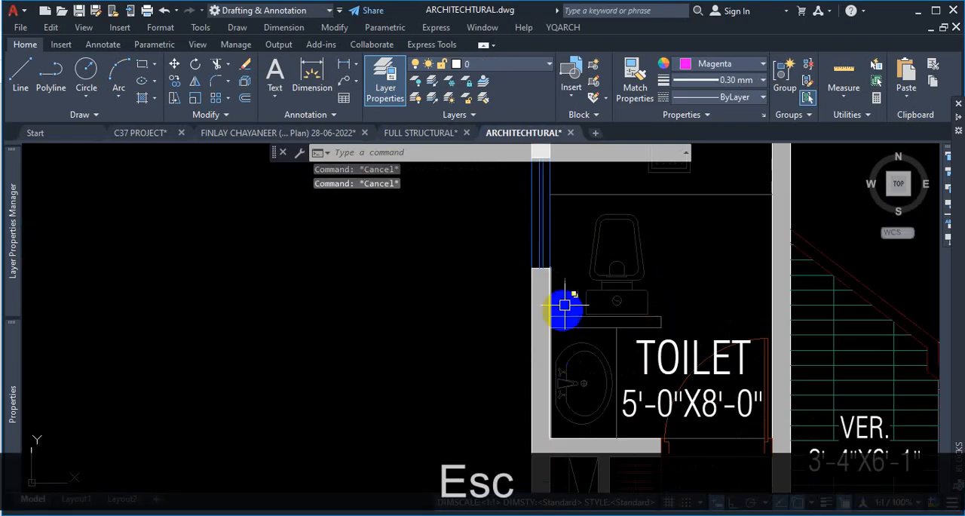
scroll(564, 305, "up", 2)
scroll(547, 287, "up", 1)
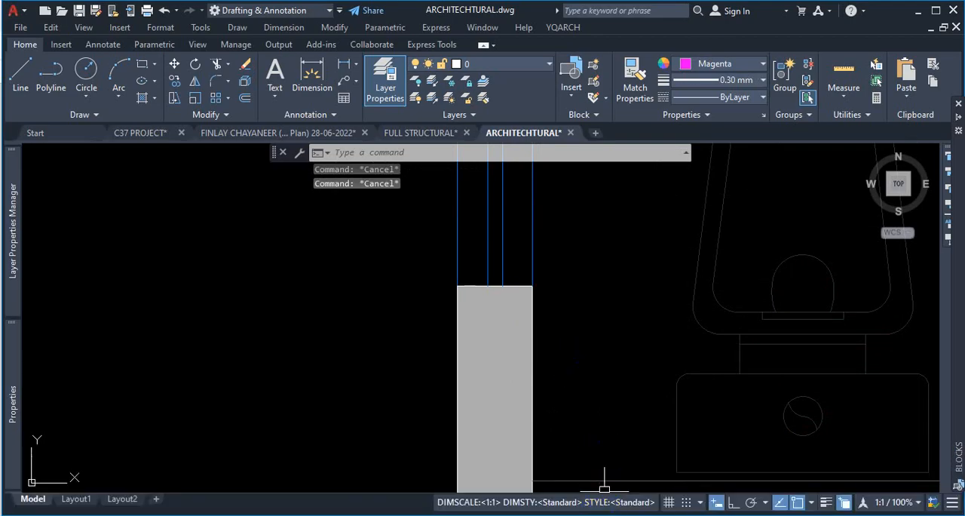
scroll(543, 316, "down", 4)
scroll(539, 286, "down", 4)
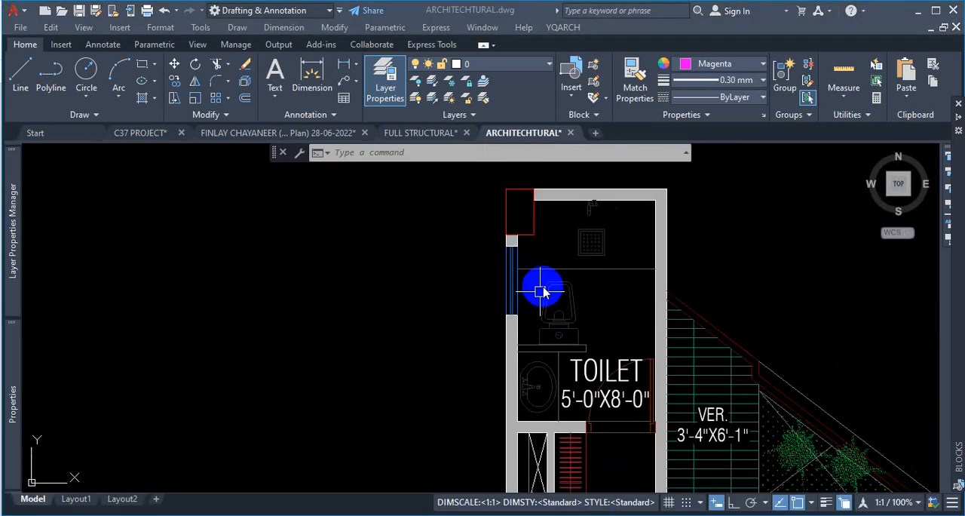
key("Escape")
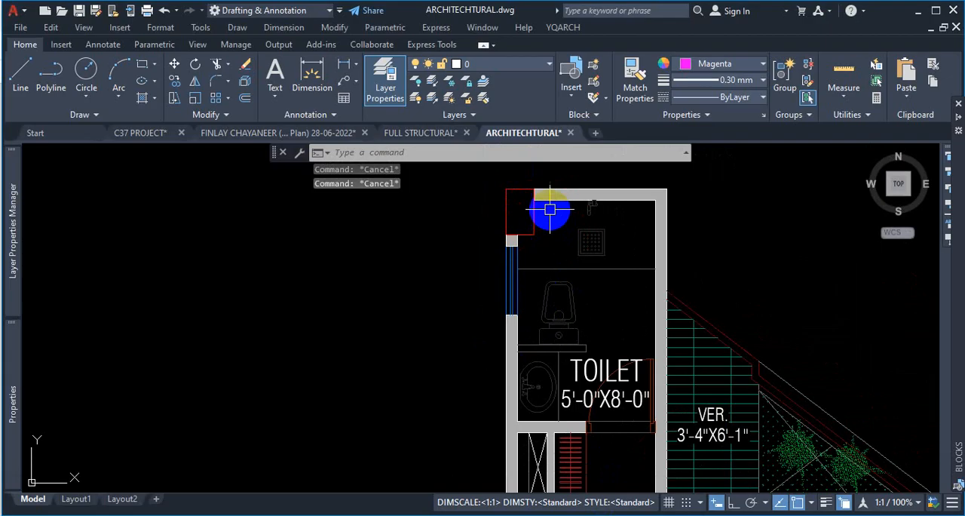
scroll(550, 209, "up", 4)
left_click(532, 216)
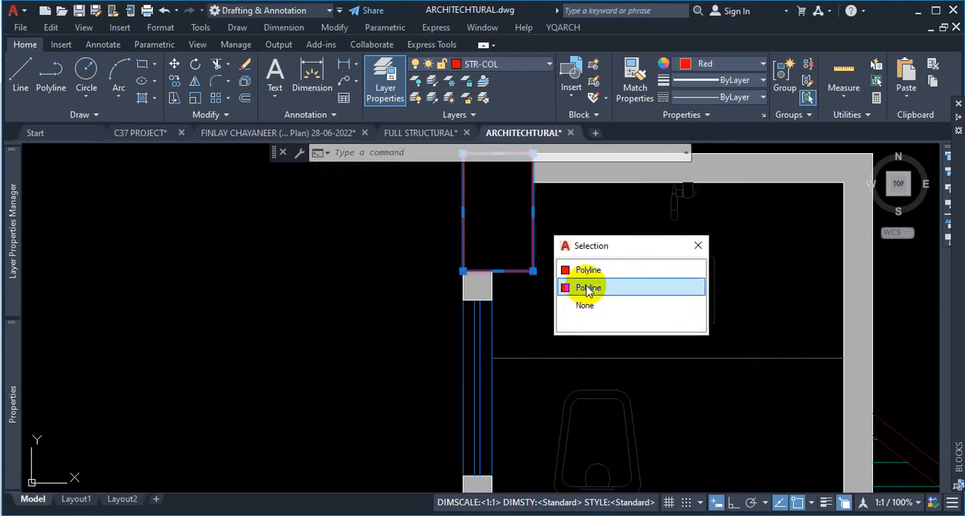
key("Escape")
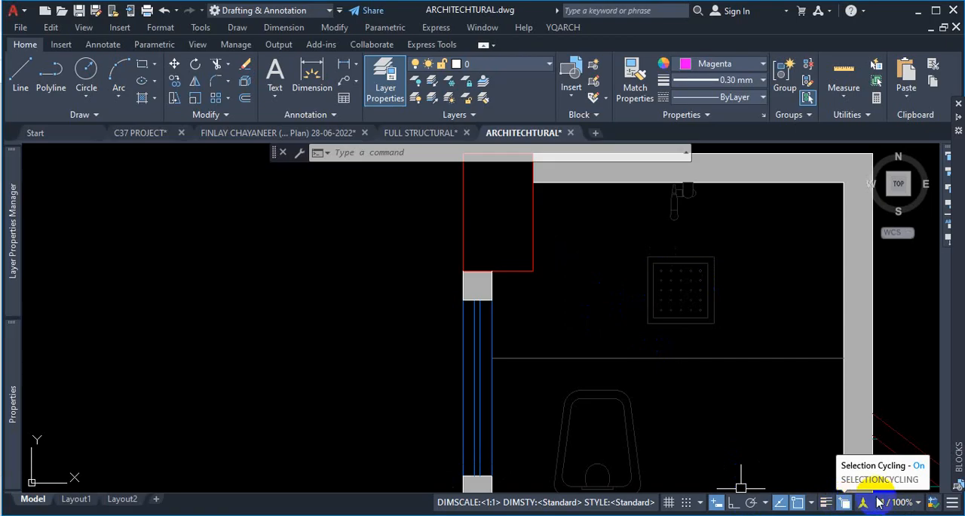
- Open the status bar customization options and dismiss them without changes
left_click(952, 504)
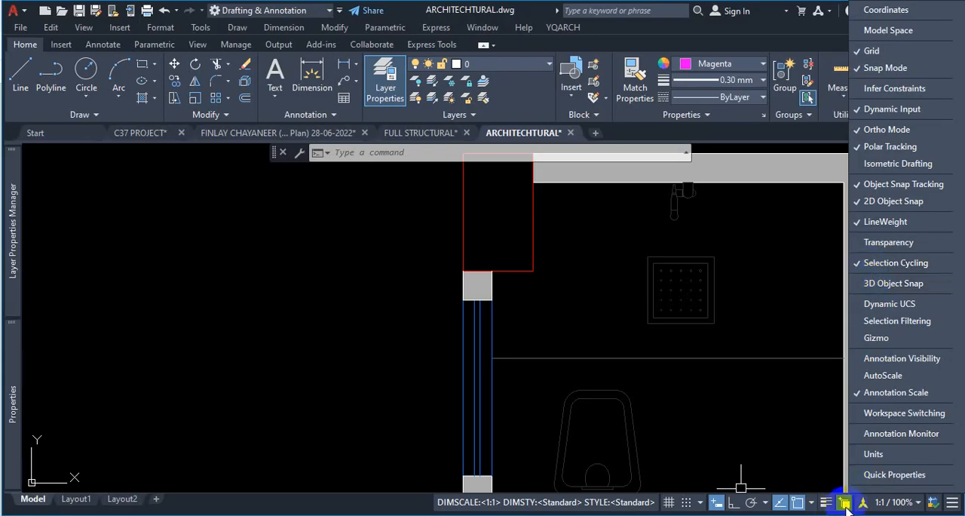
left_click(792, 445)
key("Escape")
key("Escape")
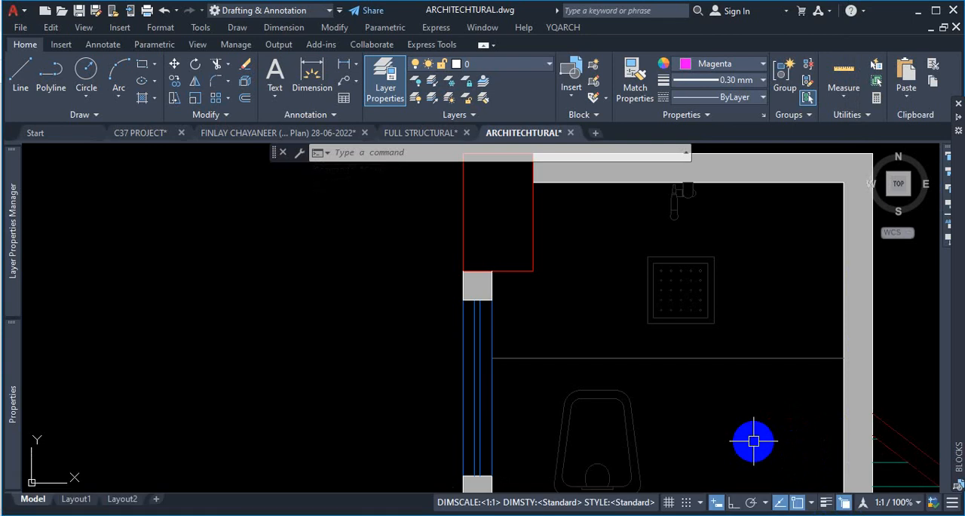
- Recolor one of the corner column's two overlapping outline polylines to blue, then reselect the column to compare both outlines
key("Escape")
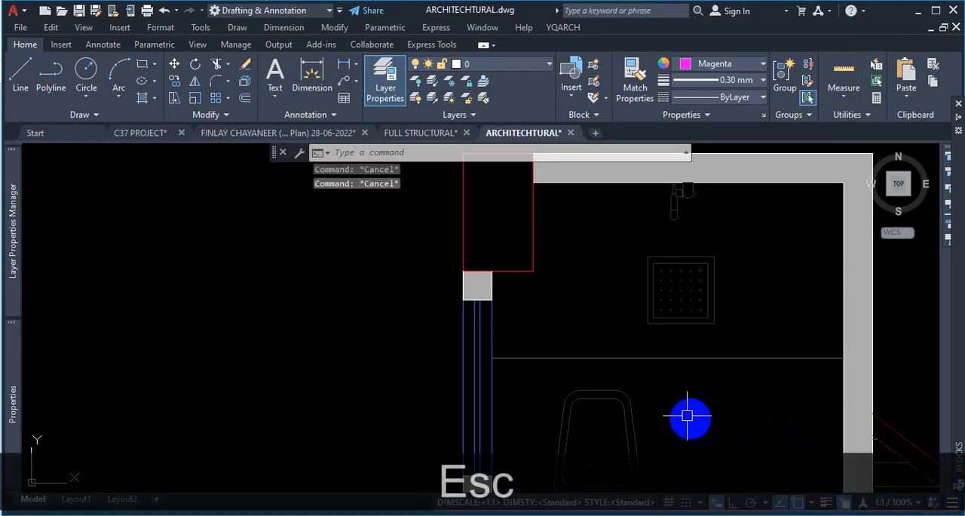
scroll(646, 354, "down", 3)
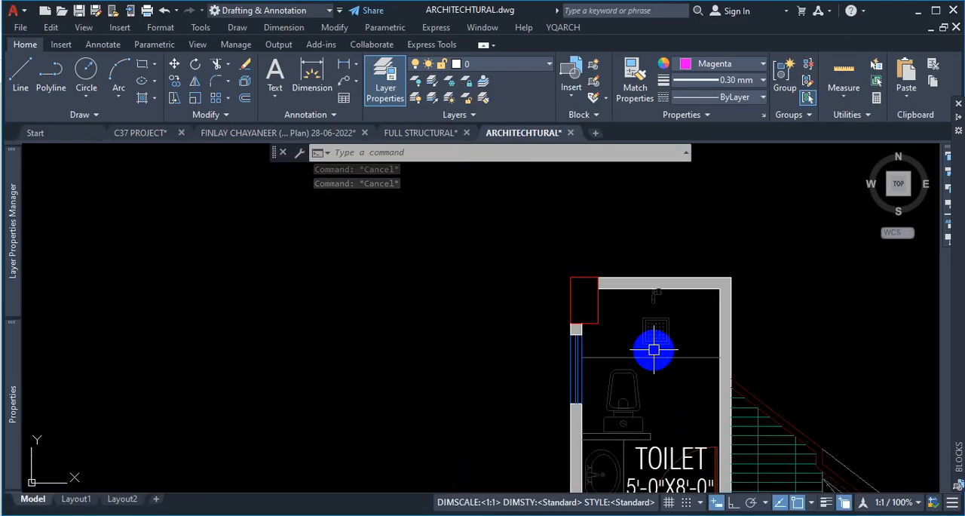
scroll(625, 317, "down", 3)
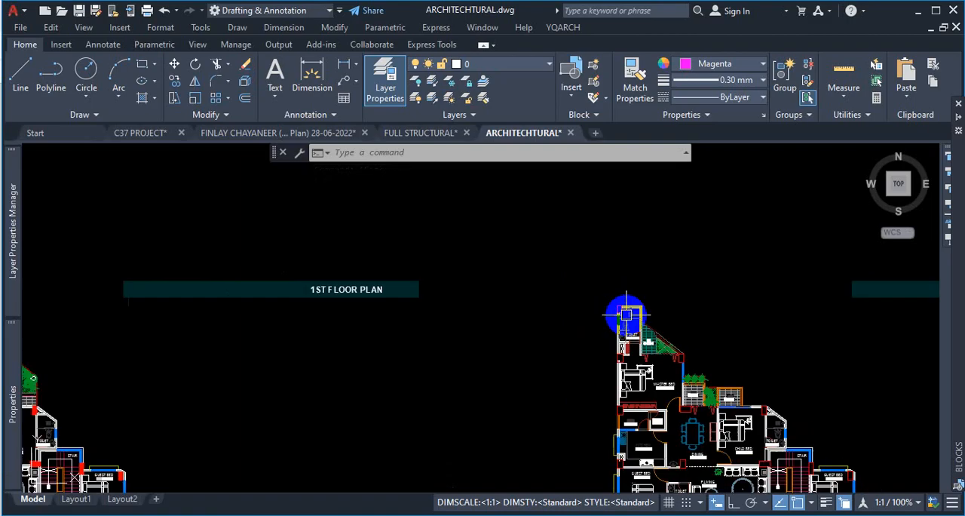
scroll(625, 311, "up", 5)
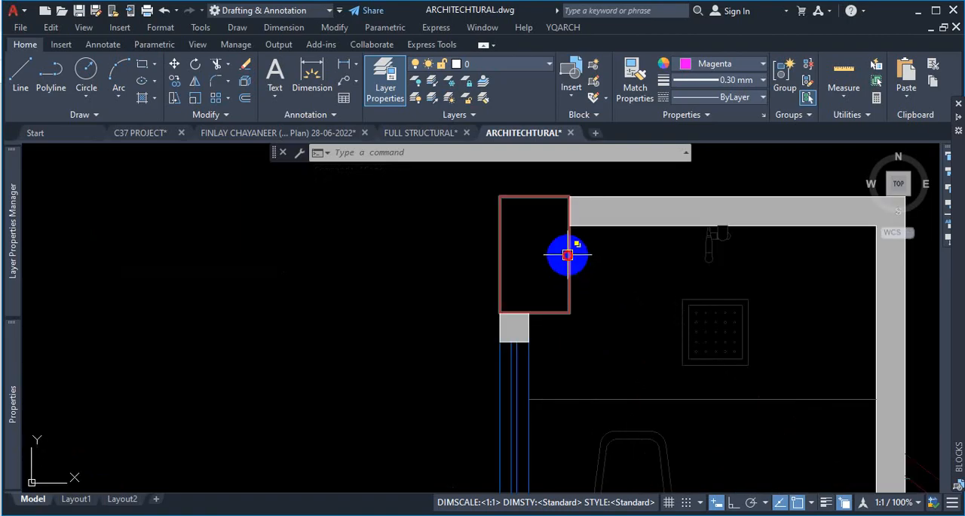
left_click(567, 255)
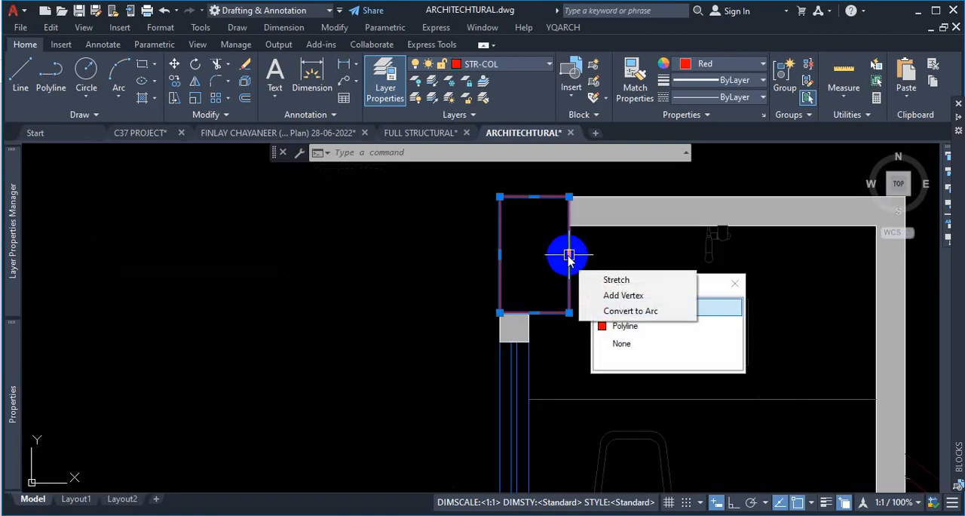
left_click(712, 304)
left_click(730, 63)
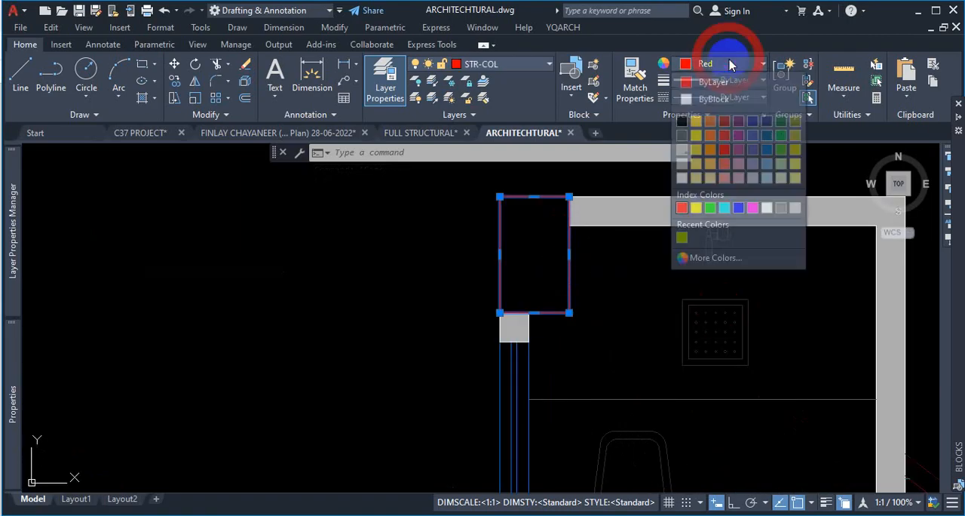
left_click(739, 210)
key("Escape")
key("Escape")
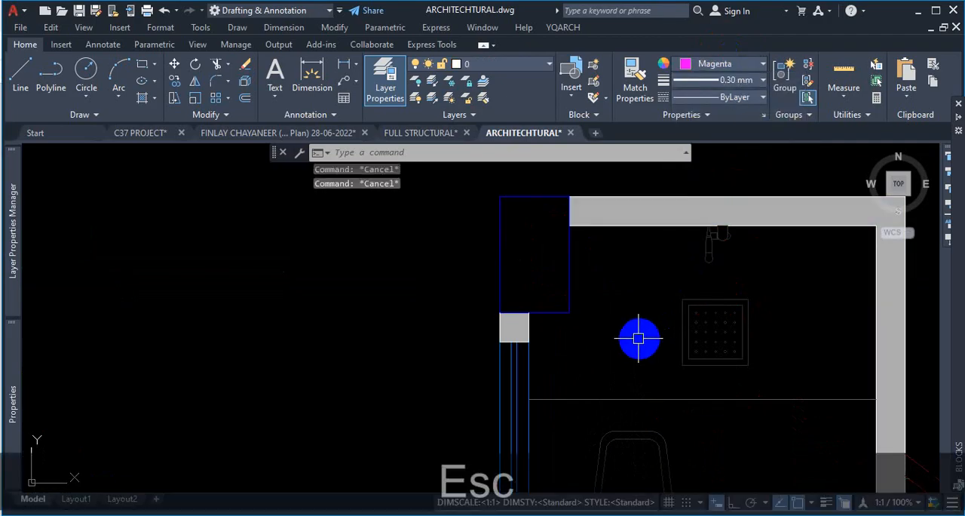
left_click(572, 257)
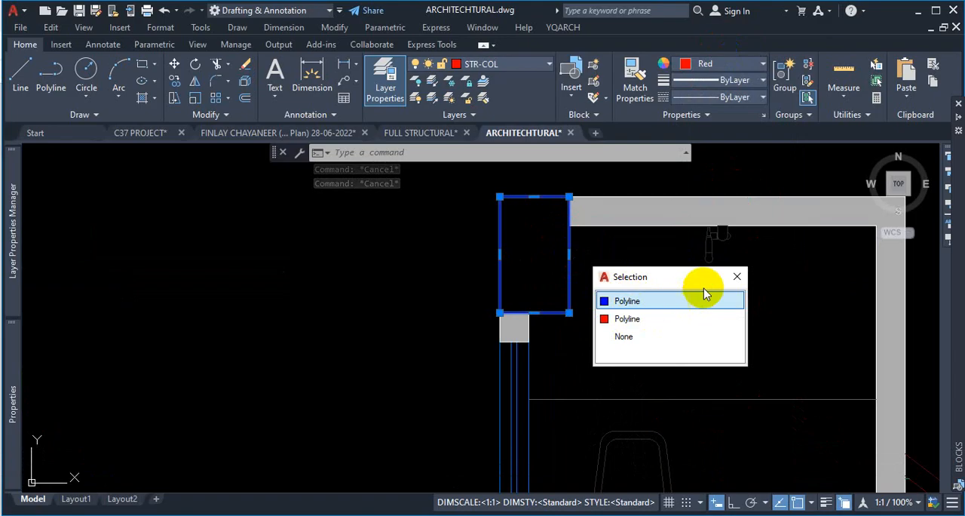
left_click(737, 276)
- Draw a magenta rectangle about 7 ft by 12 ft in empty space above the first floor plan
scroll(500, 333, "down", 5)
scroll(499, 333, "down", 3)
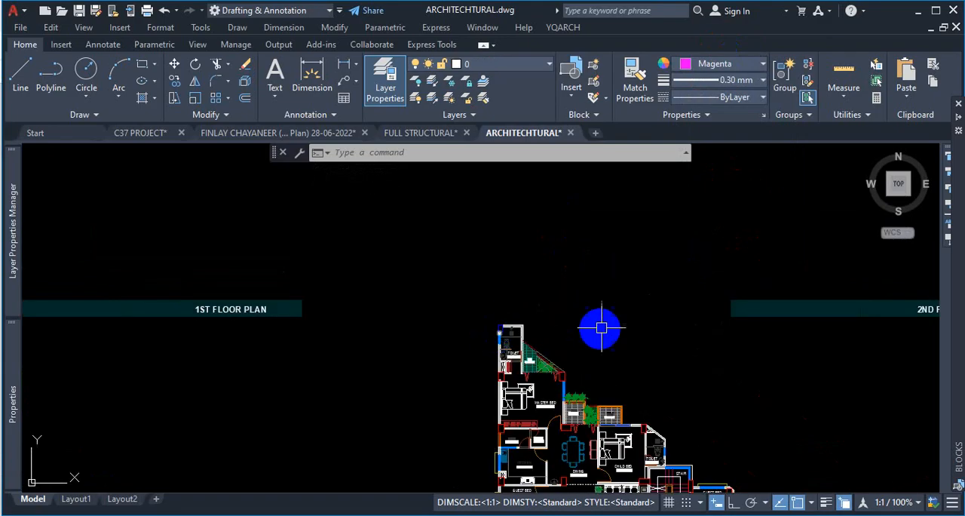
scroll(539, 336, "down", 3)
scroll(579, 256, "up", 4)
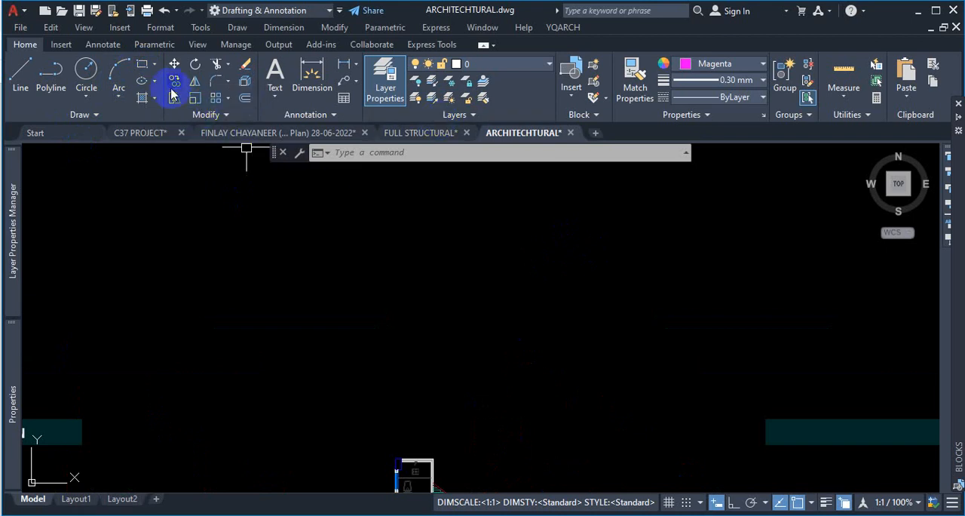
left_click(489, 246)
left_click(547, 327)
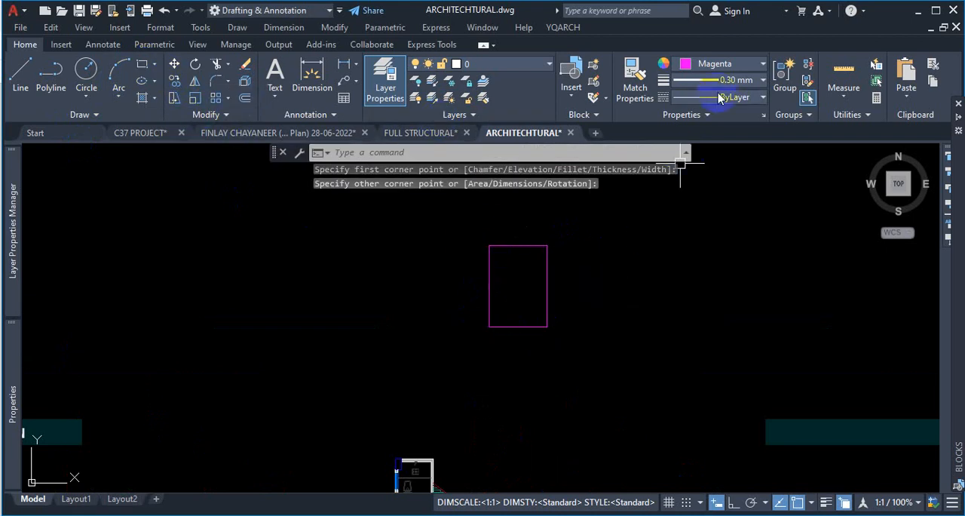
- Set the current colour to 237,31,36 red and draw a second rectangle on the same two corners
left_click(738, 69)
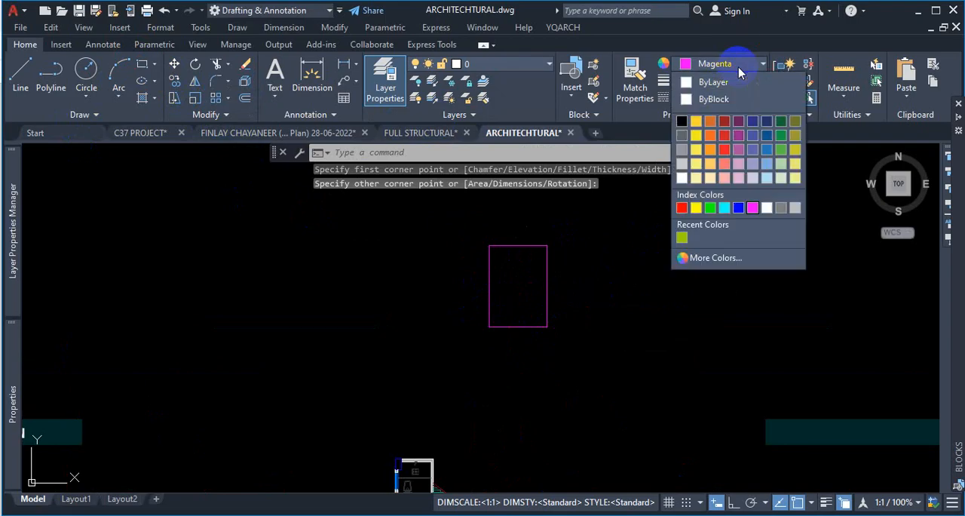
left_click(721, 151)
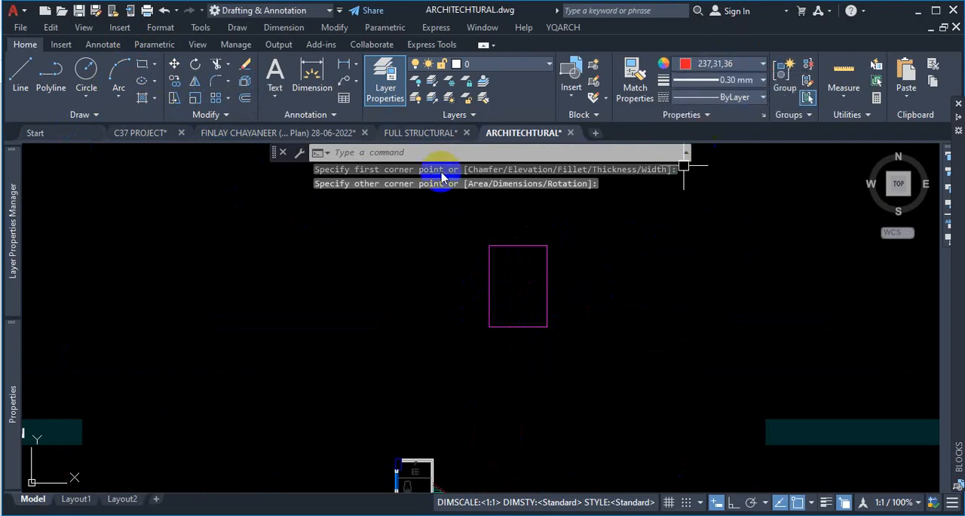
left_click(143, 67)
left_click(489, 245)
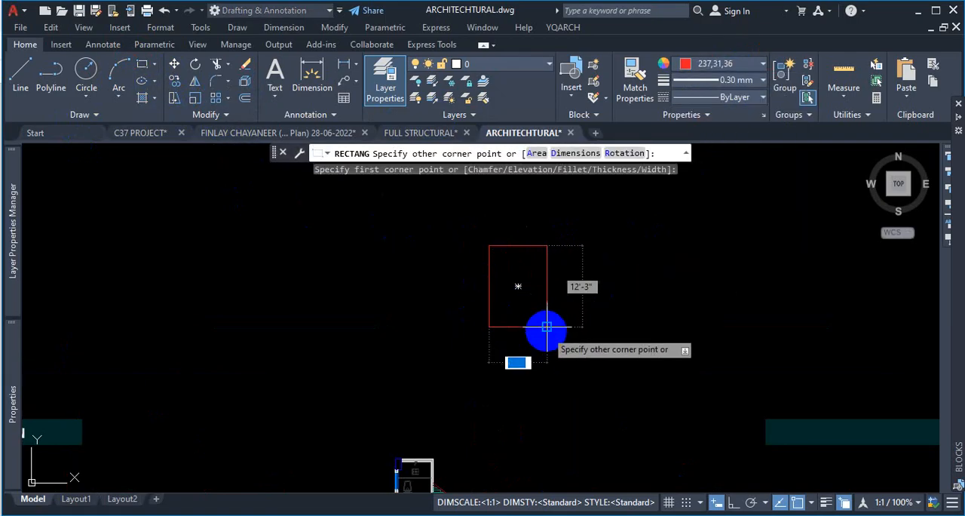
left_click(546, 327)
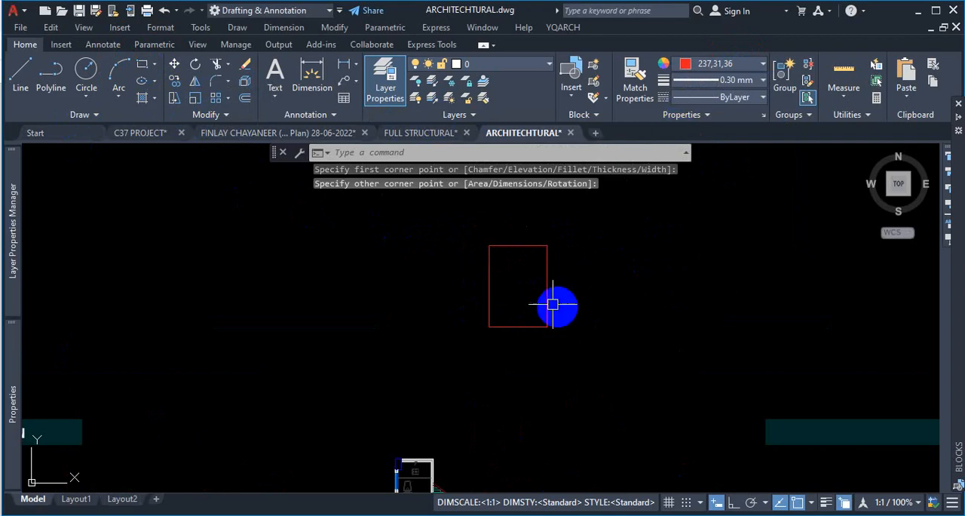
- Switch the current colour to green and draw a third rectangle over the same corners
left_click(736, 65)
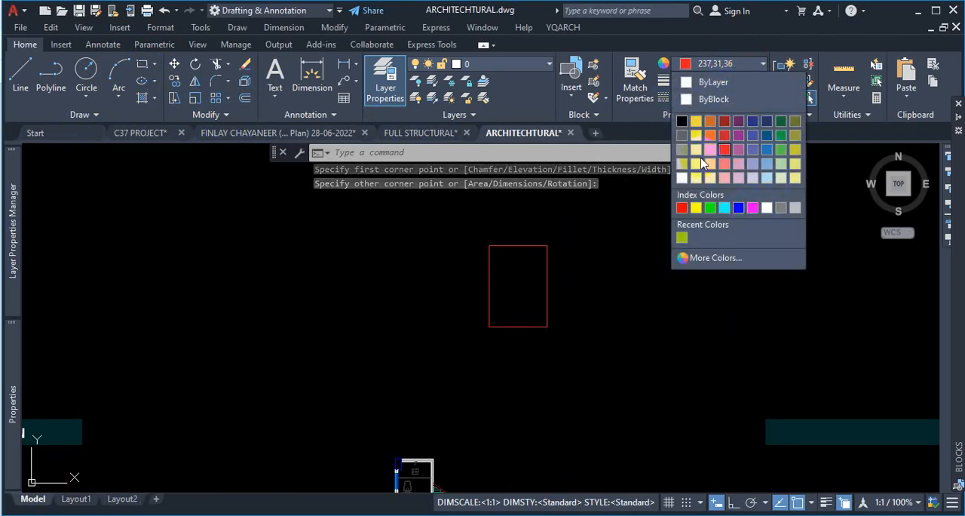
left_click(709, 208)
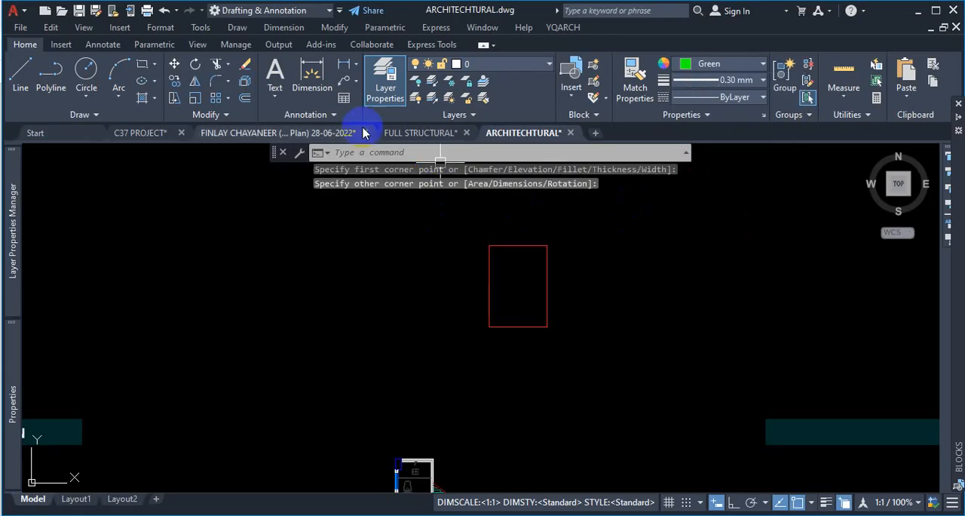
left_click(141, 65)
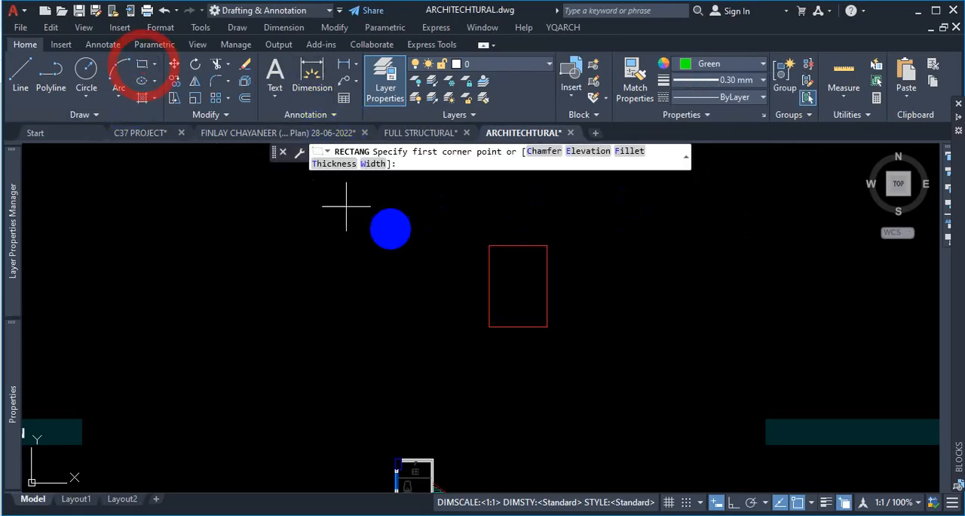
left_click(489, 246)
left_click(547, 326)
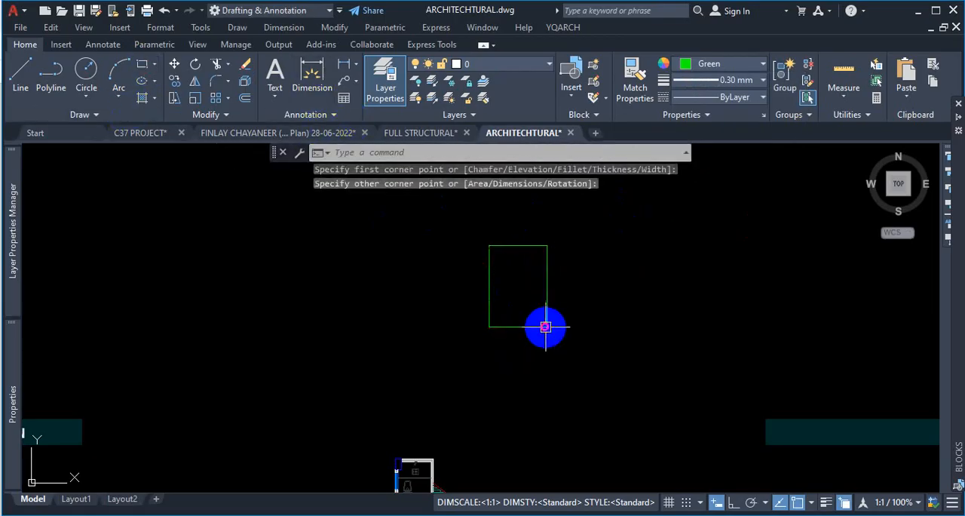
- Set the colour to 242,103,34 orange and draw a fourth rectangle over the same corners
left_click(735, 63)
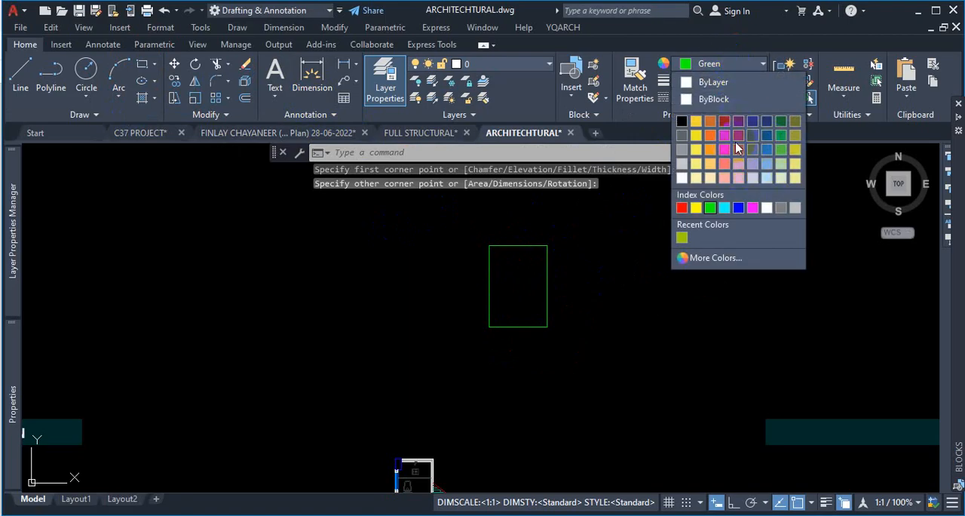
left_click(710, 149)
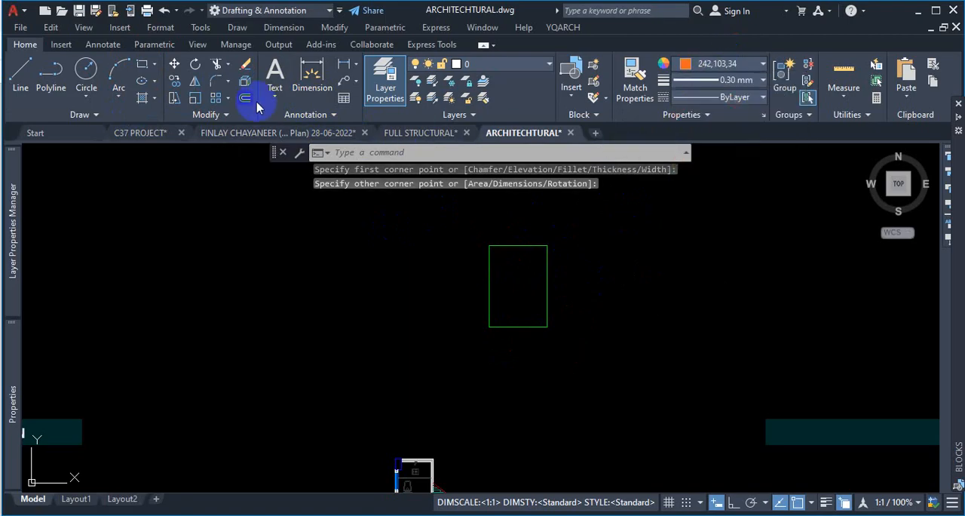
left_click(141, 67)
left_click(488, 245)
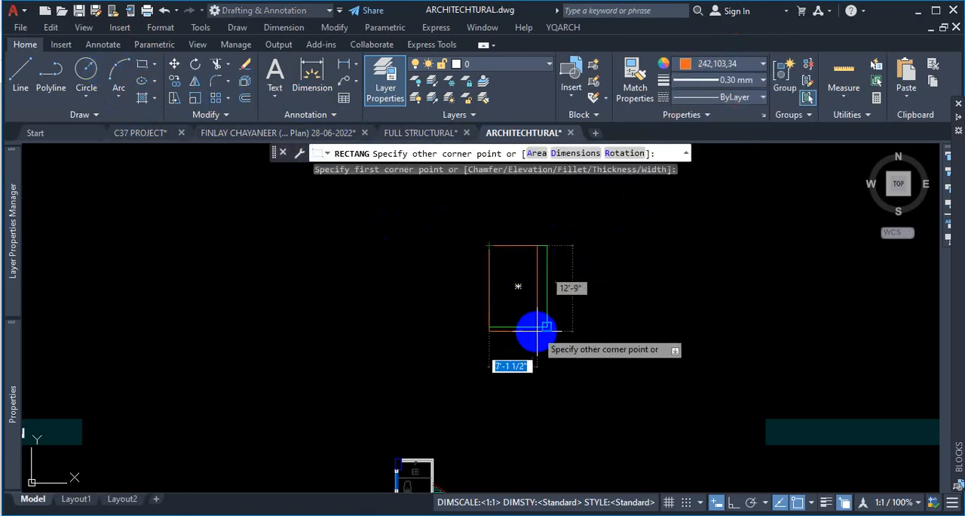
left_click(547, 326)
key("Escape")
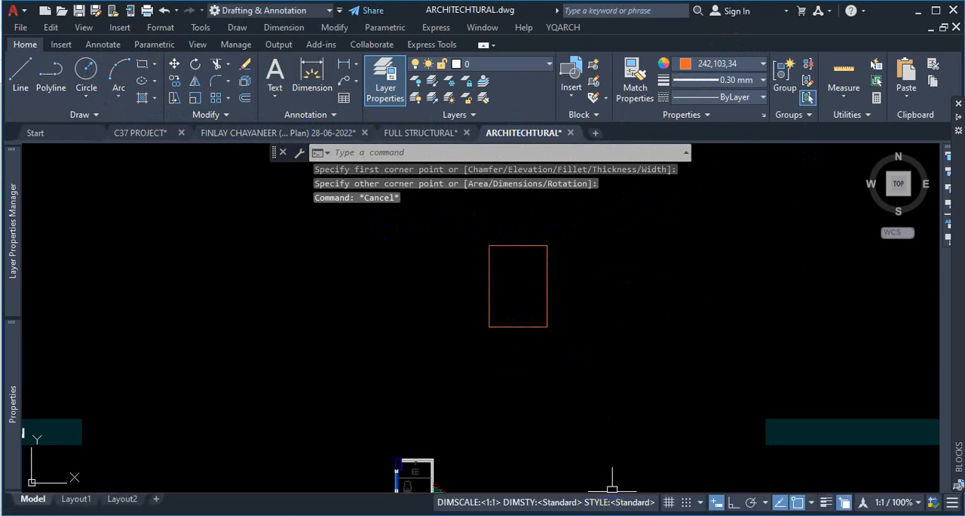
- Select the stacked rectangles and cycle through each overlapping polyline in the selection list
left_click(547, 283)
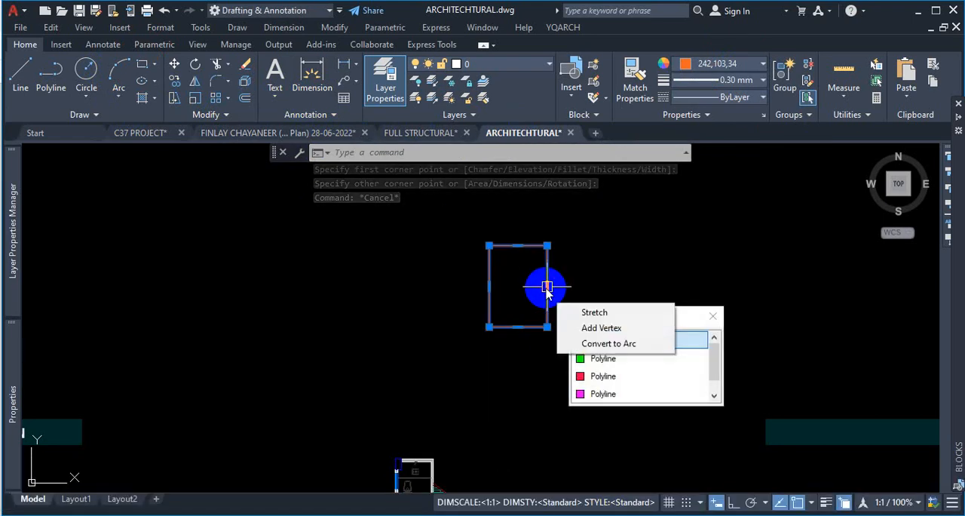
left_click(618, 393)
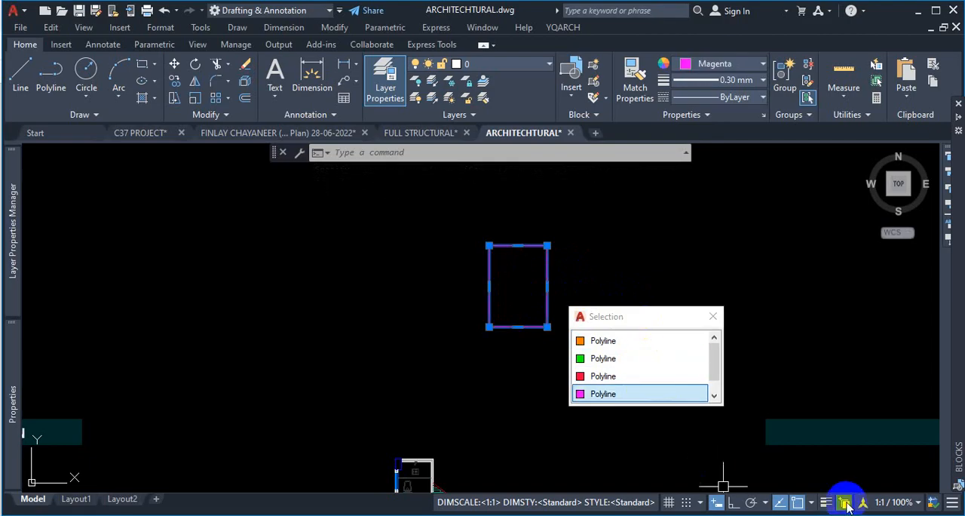
left_click(645, 360)
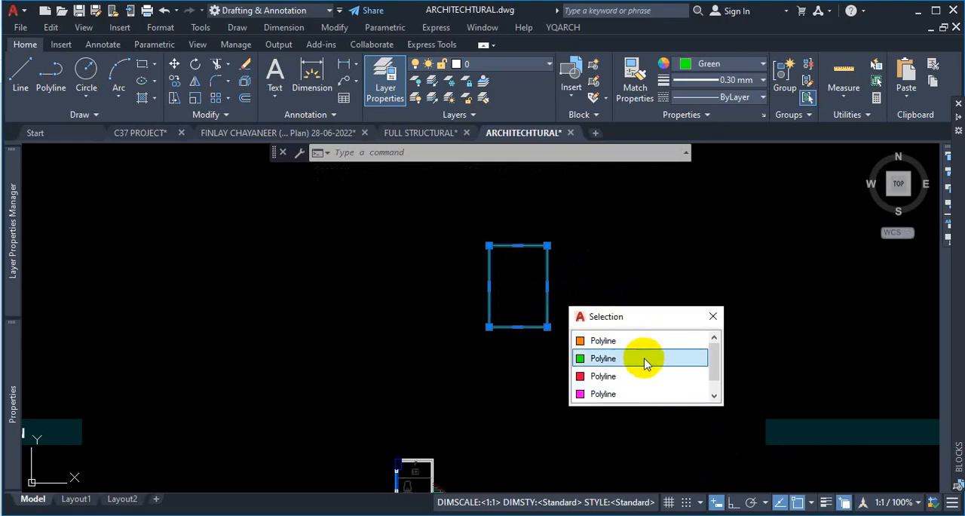
left_click(642, 344)
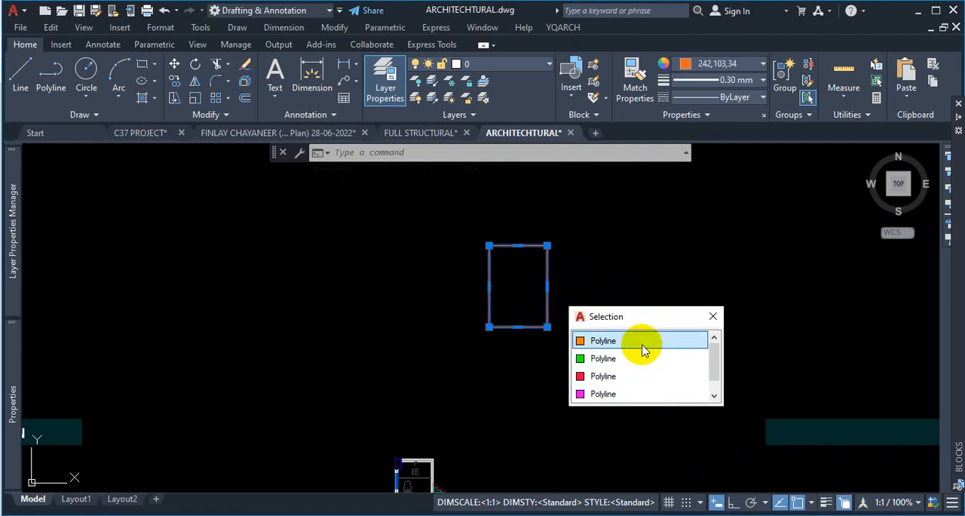
key("ctrl+1")
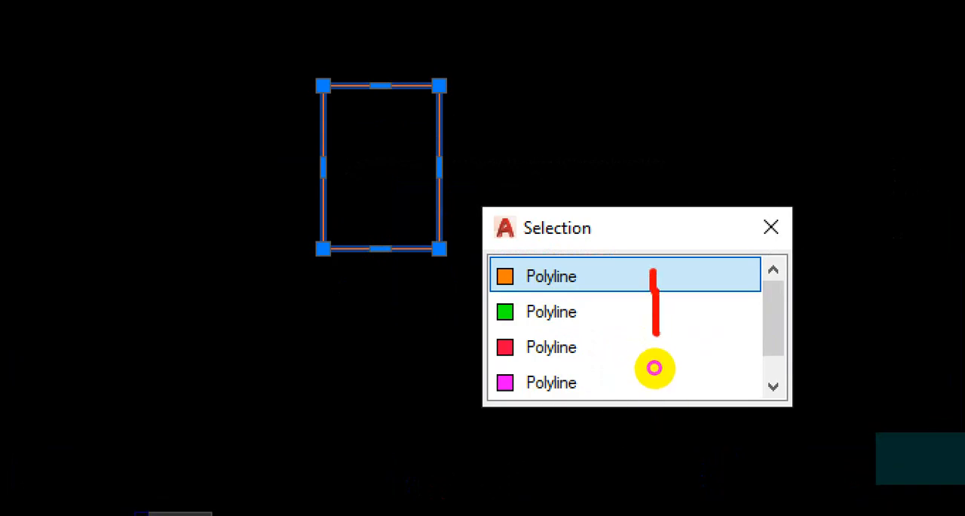
left_click_drag(407, 141, 379, 180)
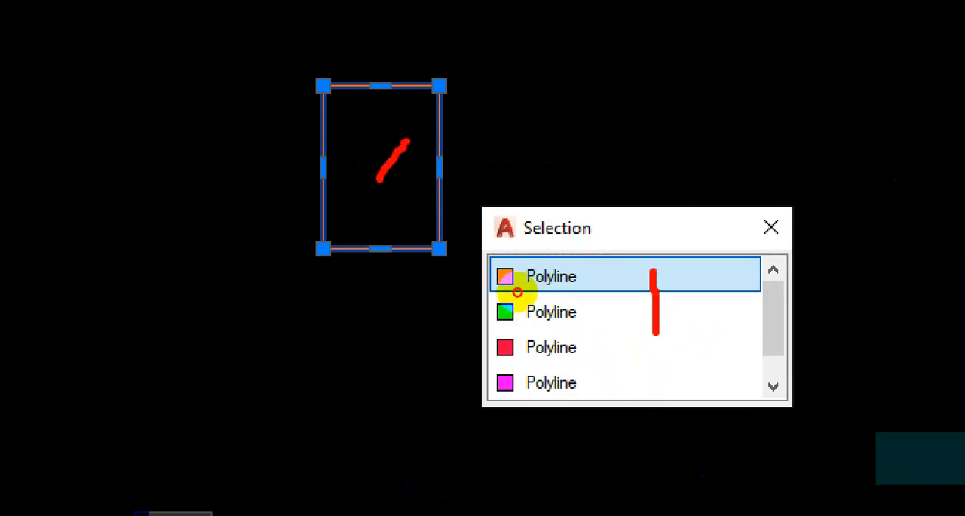
left_click_drag(497, 288, 537, 285)
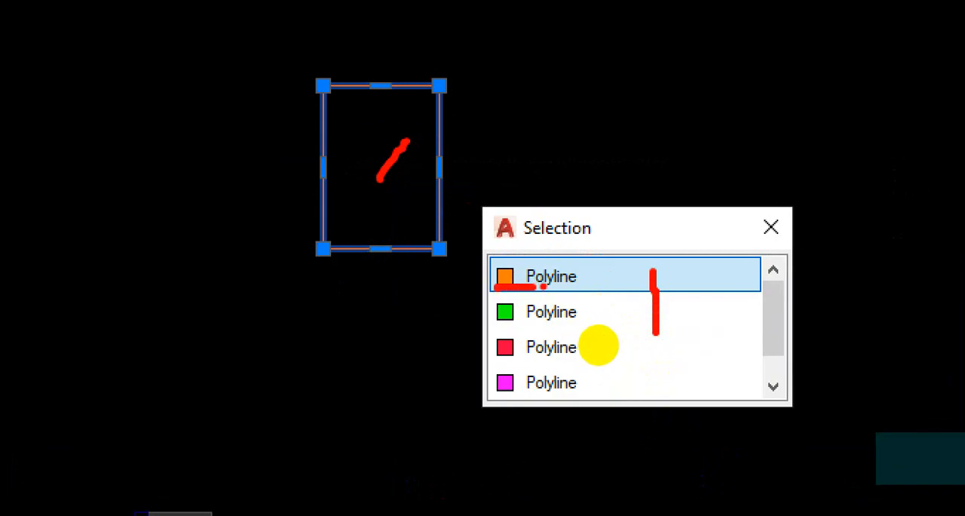
key("Escape")
key("Escape")
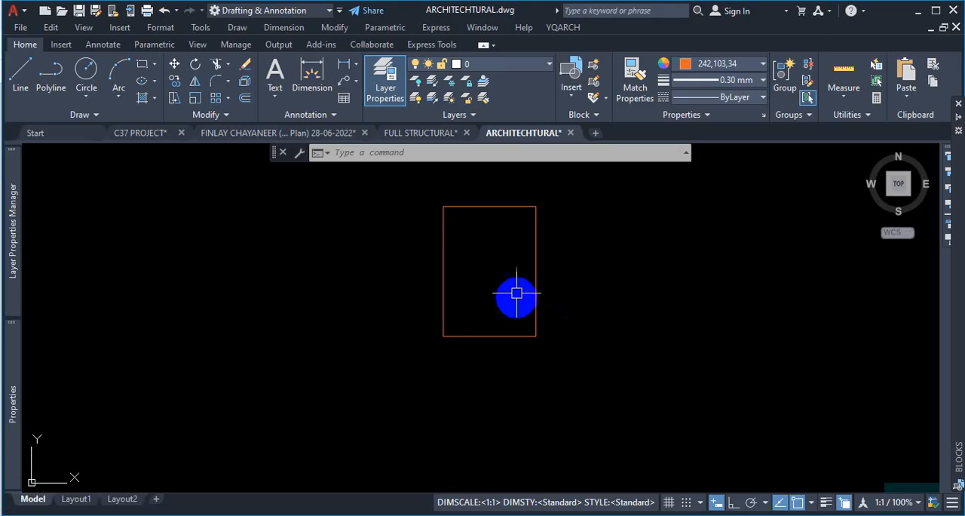
left_click(536, 262)
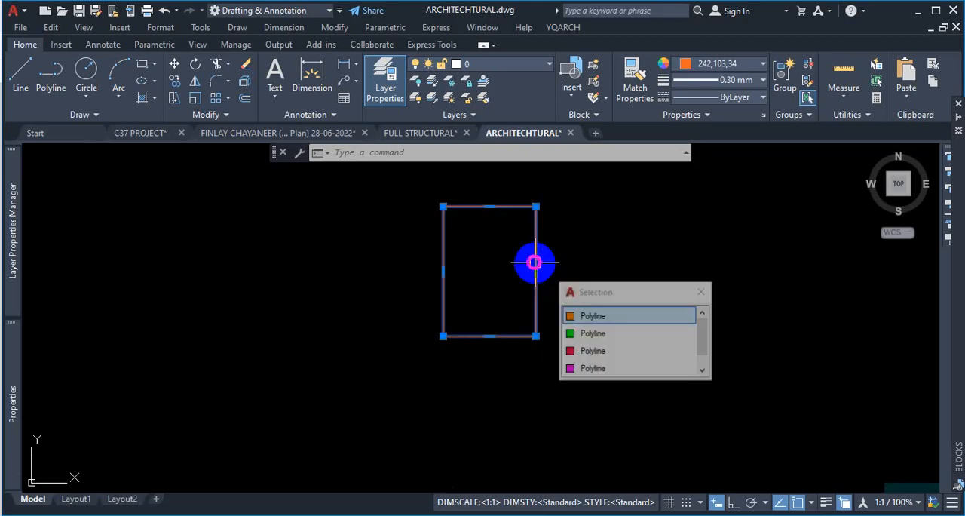
key("Escape")
- Zoom back to the corner column beside the toilet
scroll(427, 254, "down", 5)
scroll(540, 286, "up", 10)
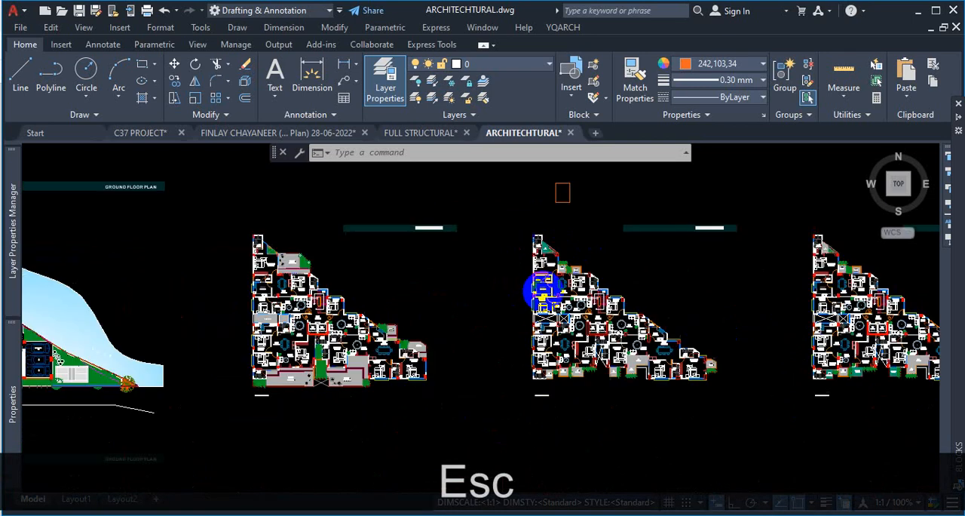
scroll(540, 271, "down", 6)
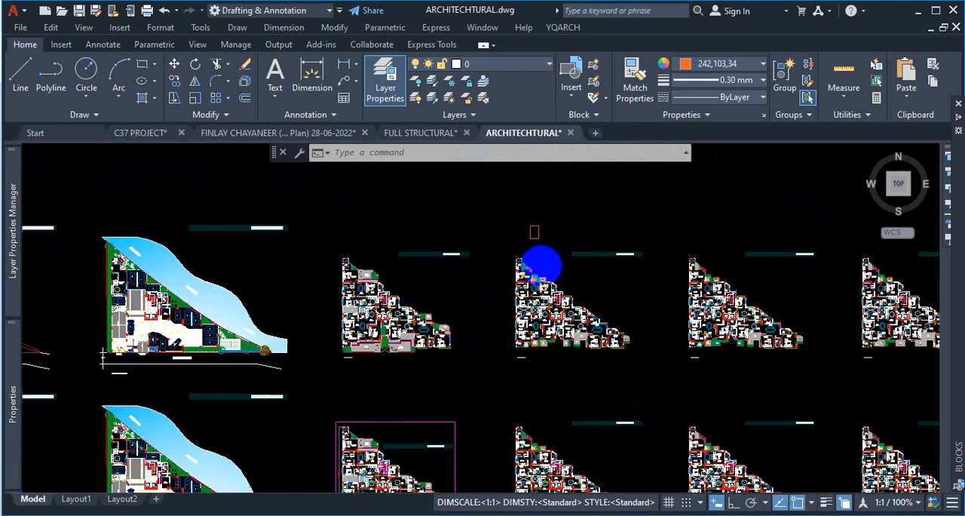
scroll(592, 270, "up", 4)
scroll(485, 211, "up", 8)
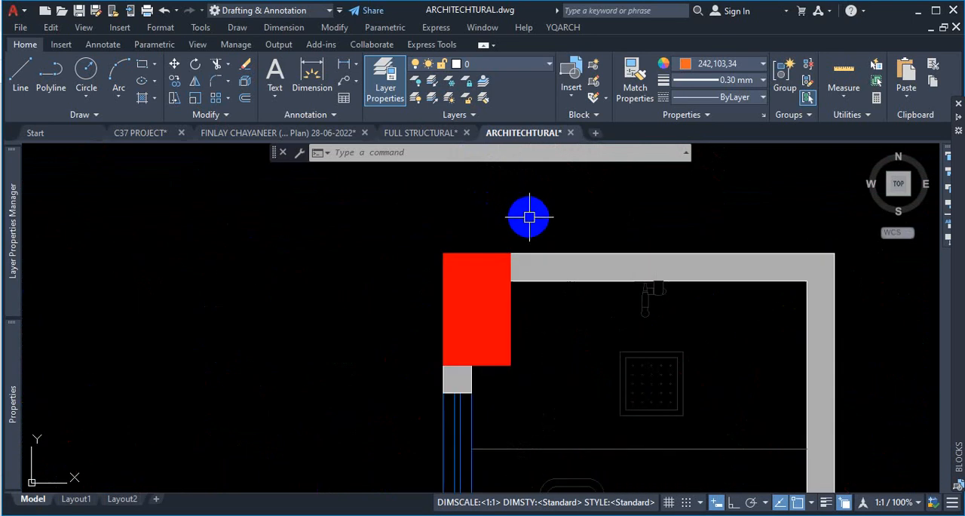
- Inspect the overlapping wall and block objects where the corner column meets the wall
scroll(530, 256, "up", 3)
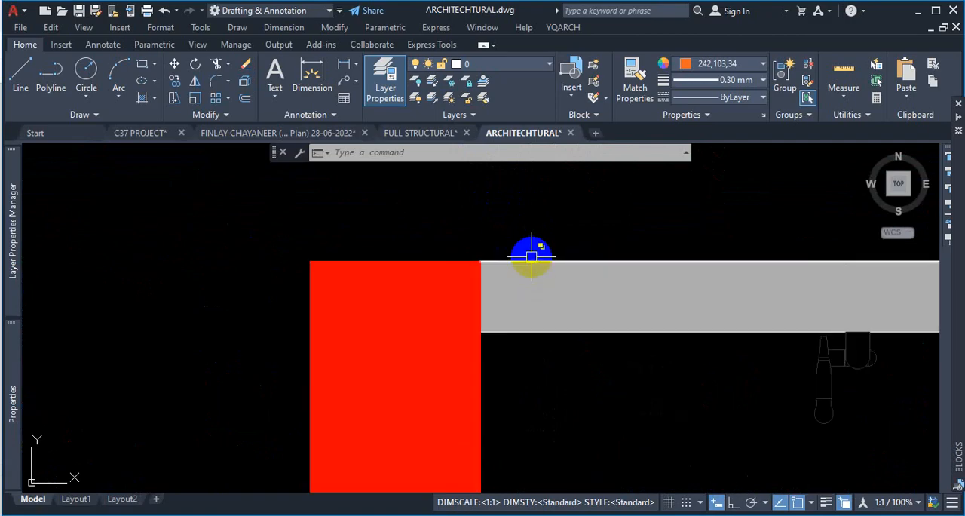
left_click(523, 260)
left_click(610, 316)
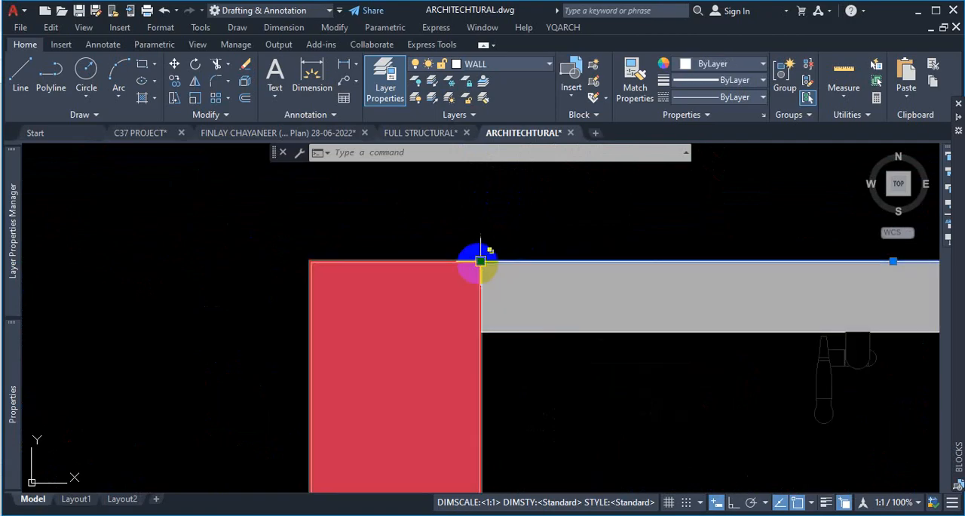
left_click(480, 261)
key("Escape")
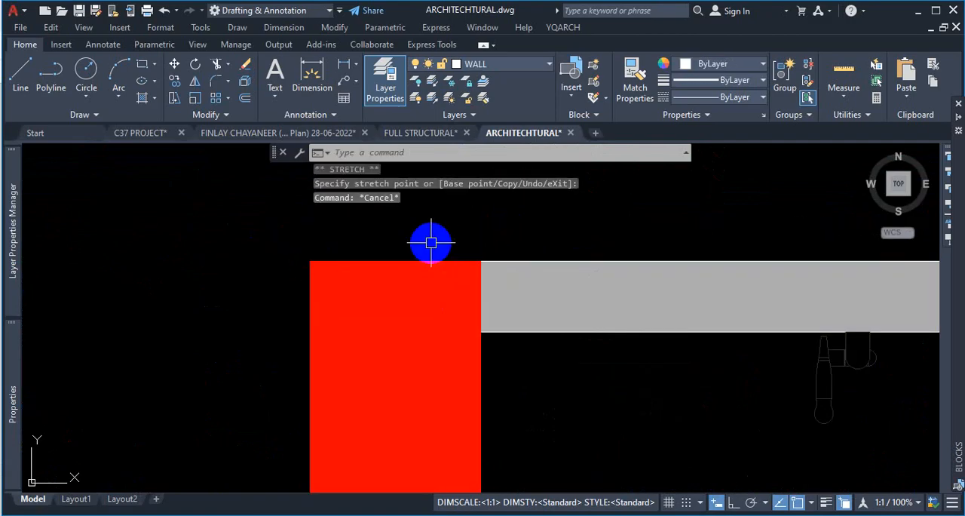
key("Escape")
scroll(518, 336, "down", 3)
scroll(595, 398, "up", 3)
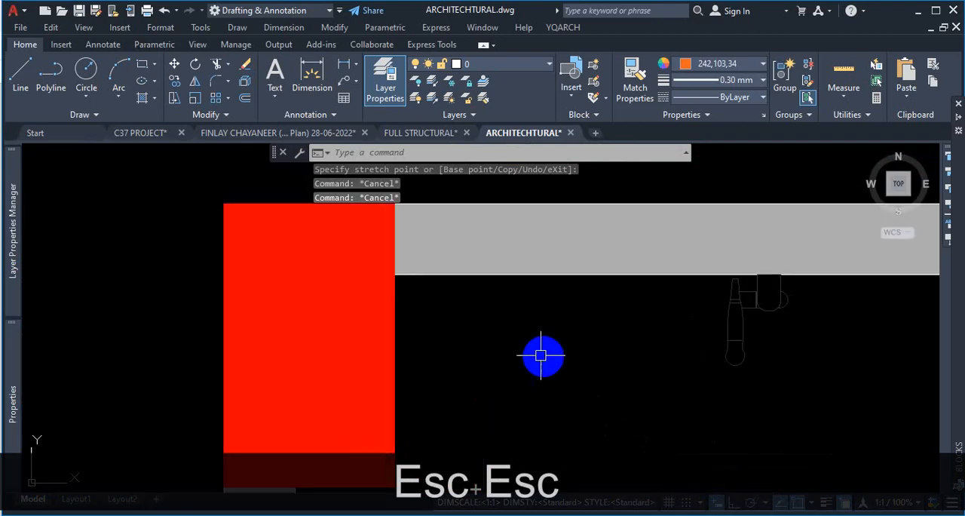
scroll(533, 358, "down", 4)
scroll(541, 322, "up", 4)
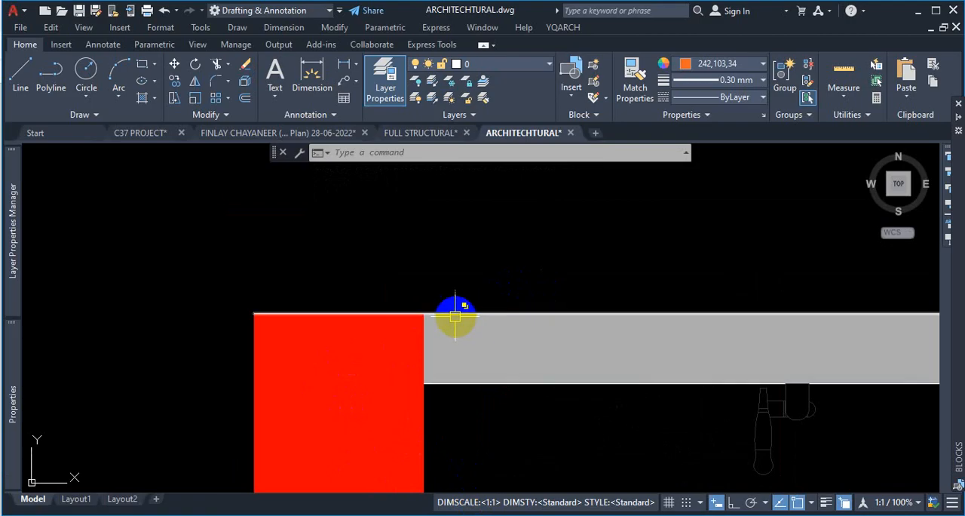
left_click(383, 317)
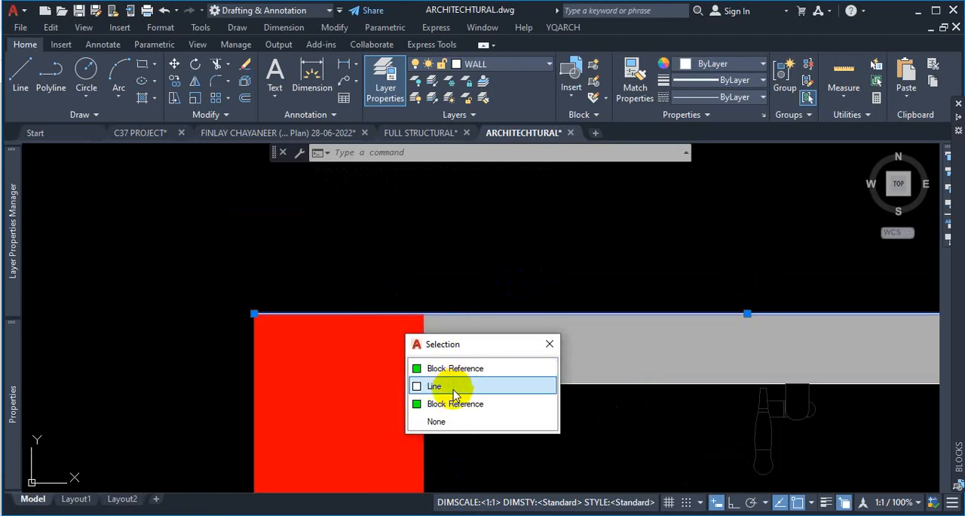
key("Escape")
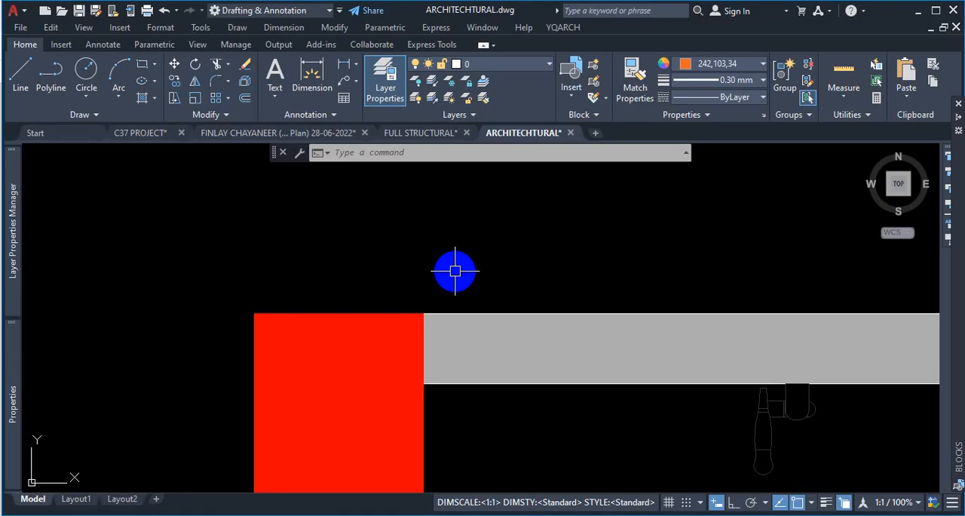
key("Escape")
key("Escape")
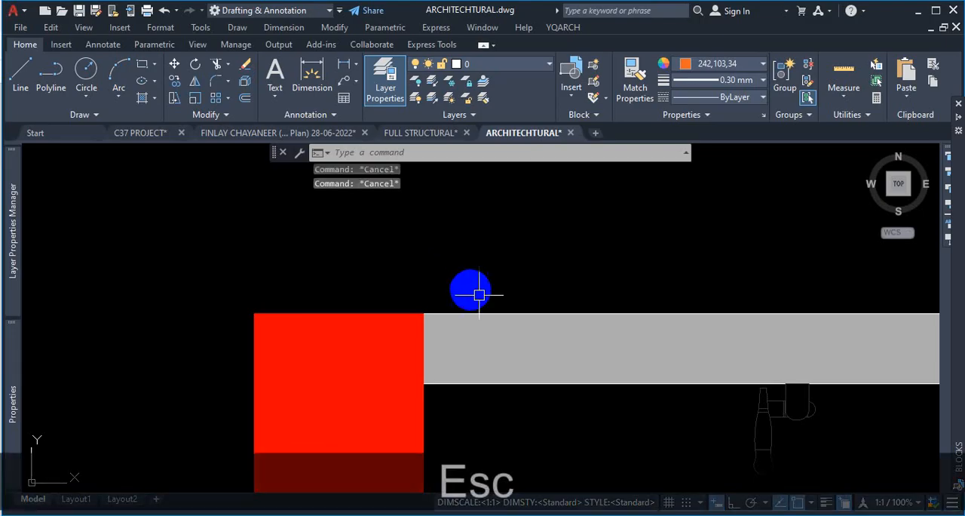
- Draw a taller rectangle from the column outline's top-left corner and set its colour to 19,155,72 green
scroll(512, 340, "down", 10)
scroll(216, 278, "down", 3)
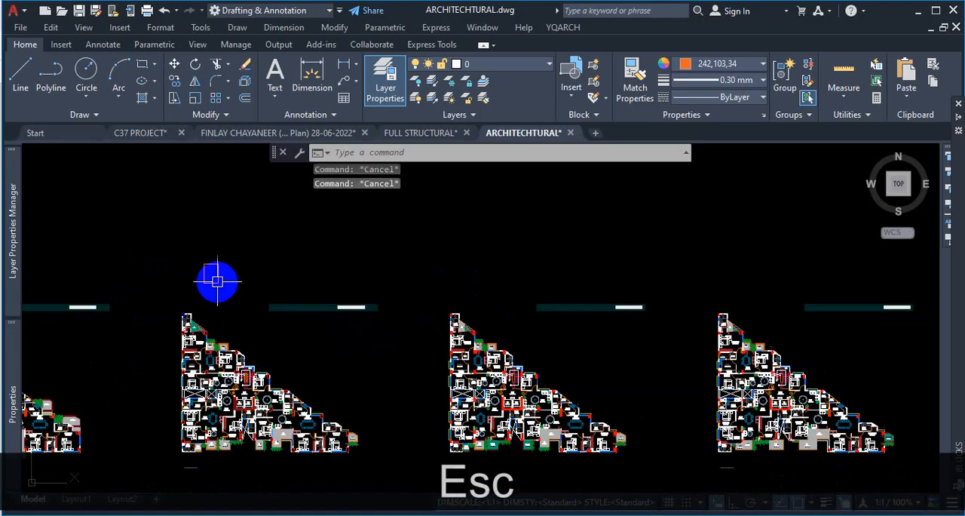
scroll(270, 295, "up", 6)
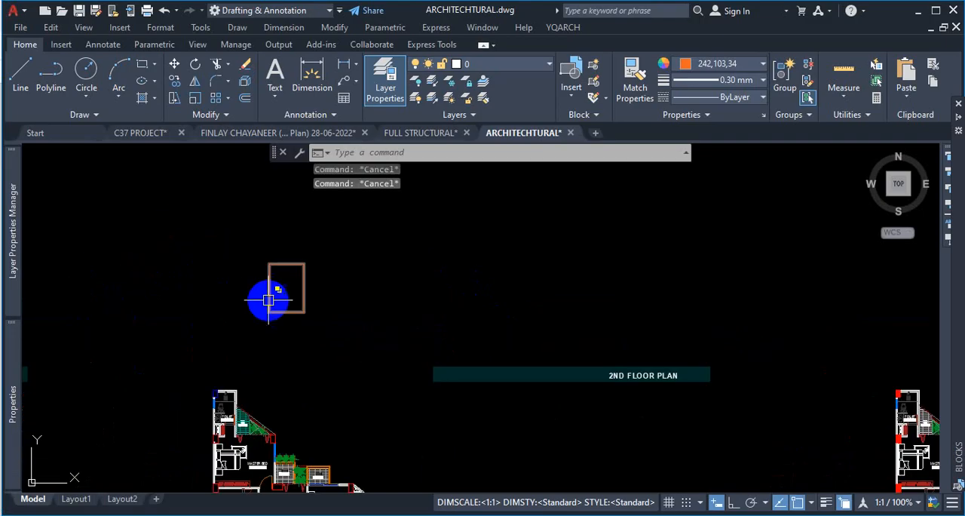
left_click(141, 65)
left_click(270, 206)
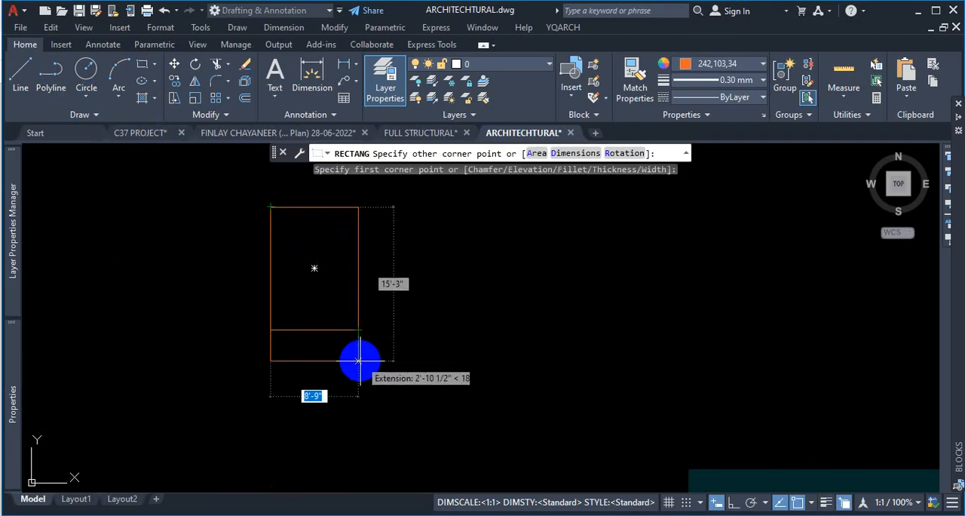
left_click(358, 394)
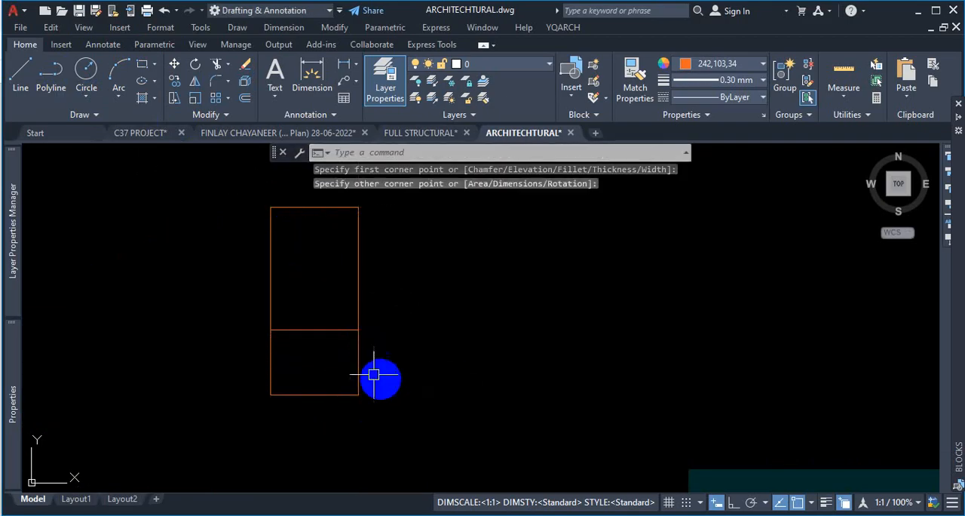
key("Escape")
left_click(358, 362)
left_click(733, 68)
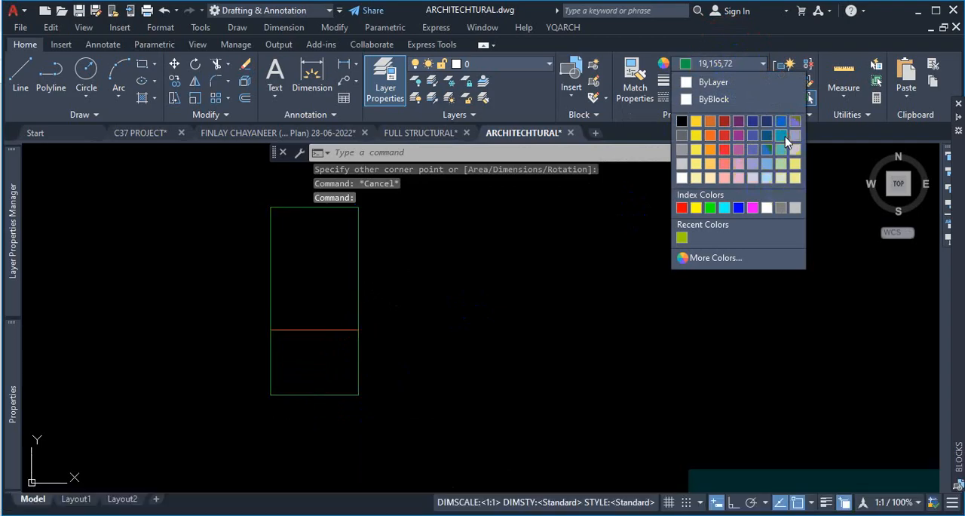
left_click(593, 318)
key("Escape")
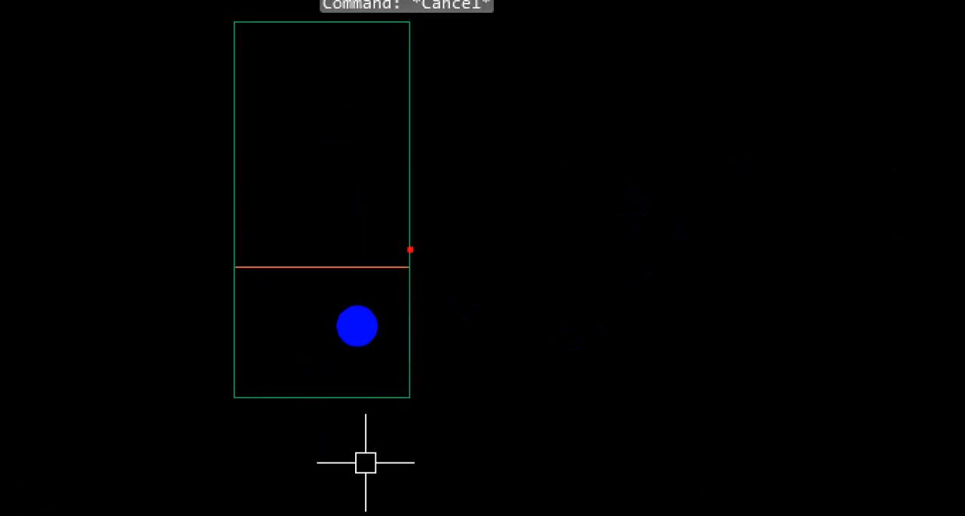
- Select the stacked column rectangles and cycle through the overlapping polylines in the selection list
key("ctrl+1")
key("Escape")
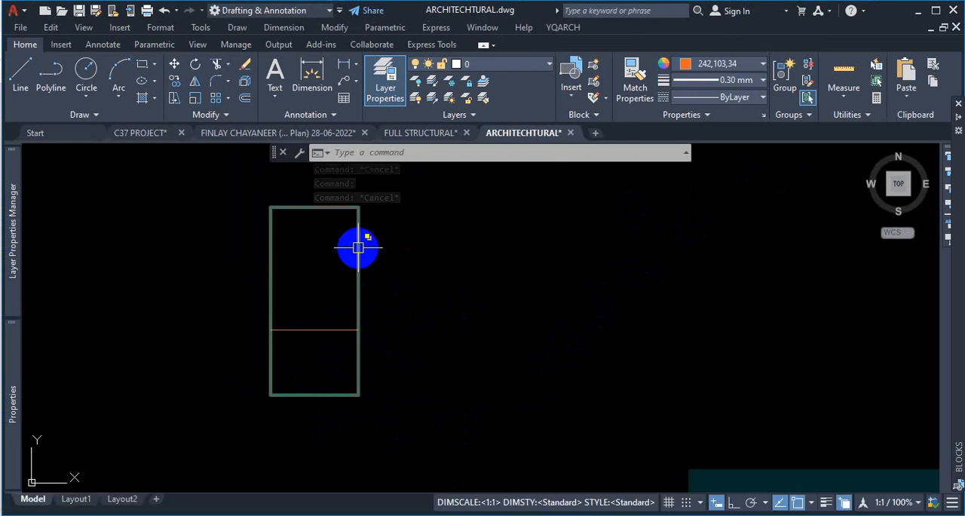
mouse_move(358, 248)
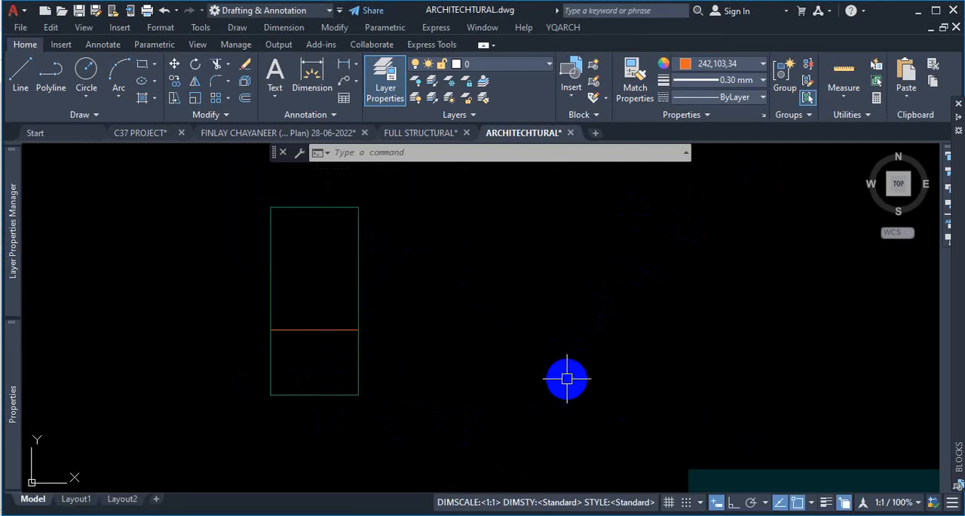
left_click(358, 247)
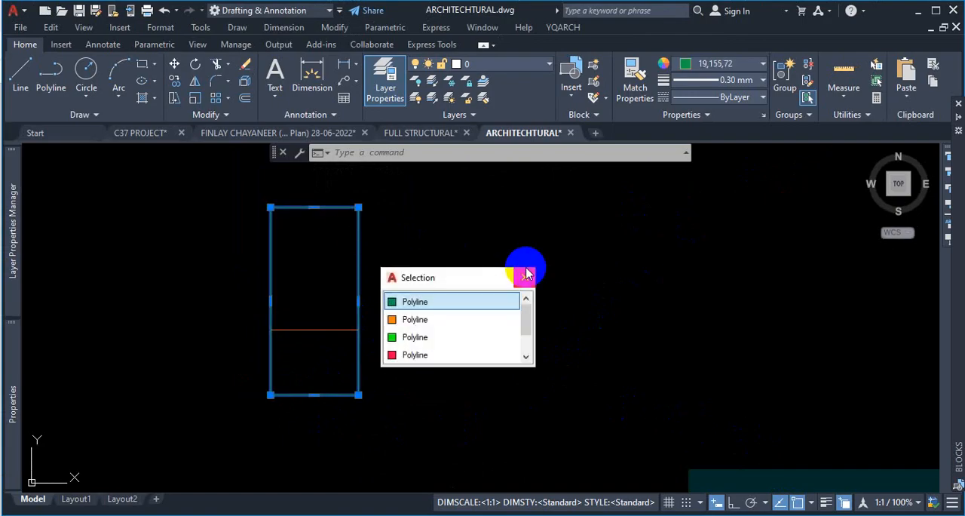
key("Escape")
left_click(392, 226)
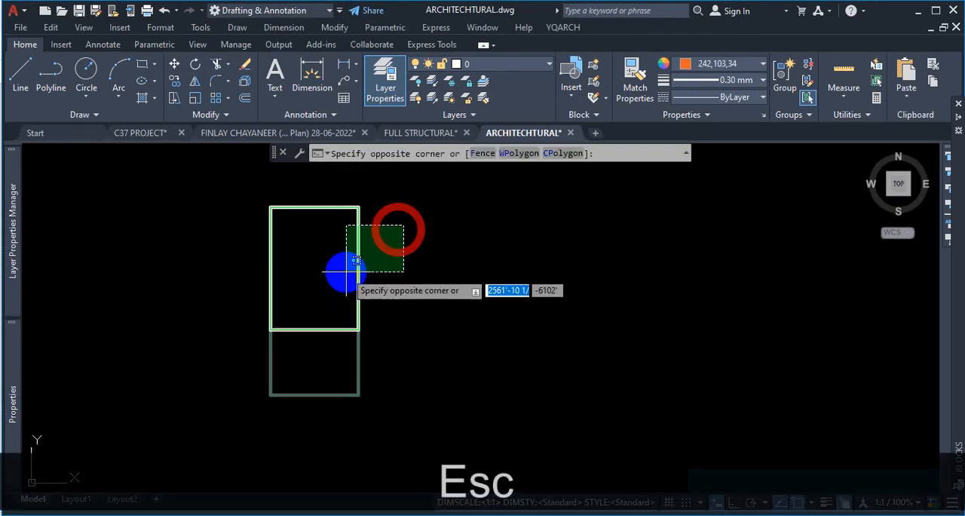
left_click(340, 271)
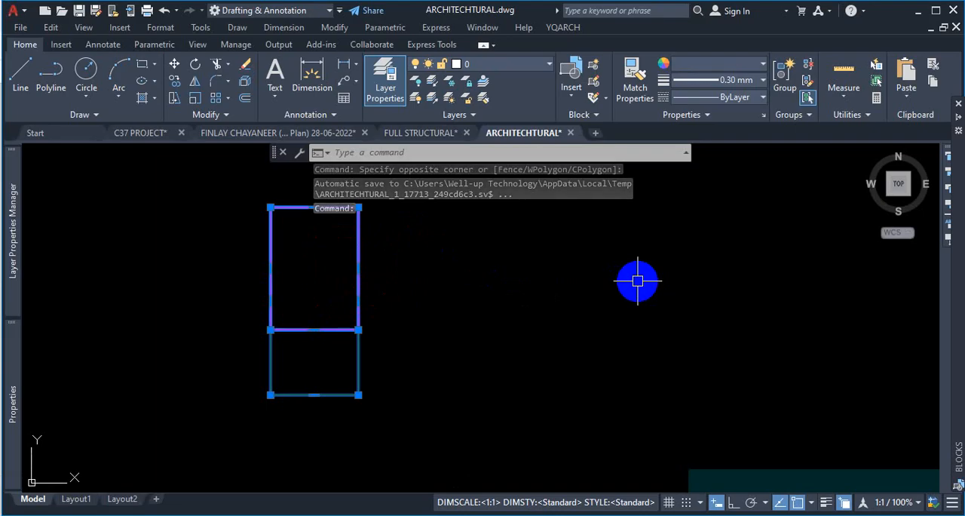
key("Escape")
left_click(358, 272)
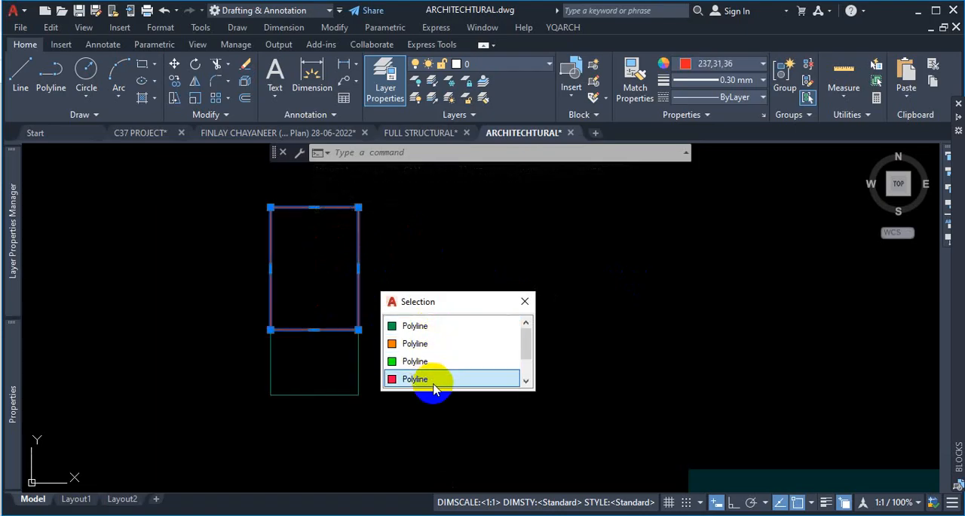
scroll(427, 378, "down", 1)
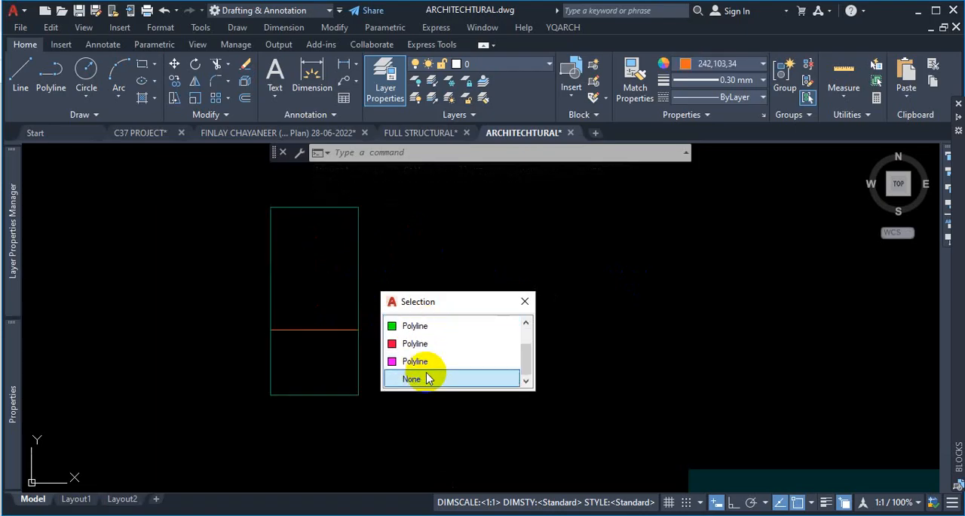
scroll(427, 378, "up", 2)
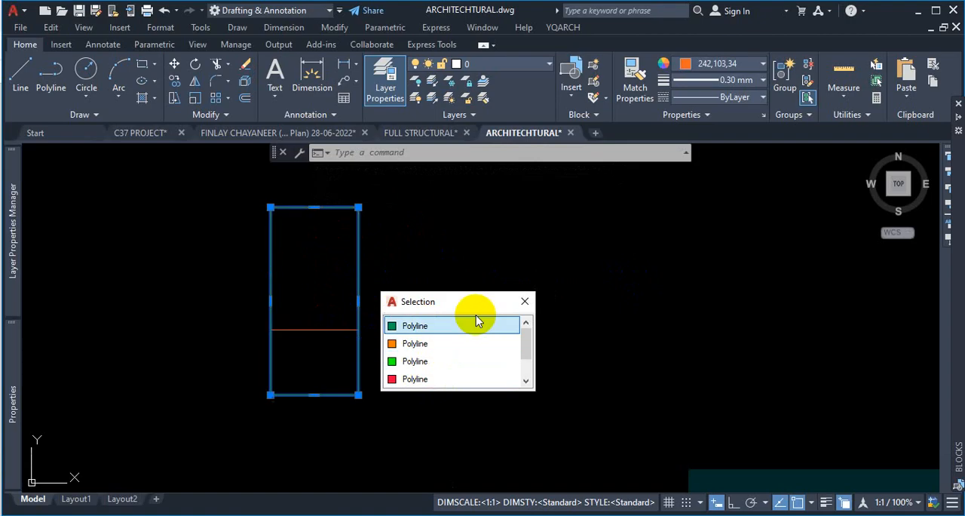
key("Escape")
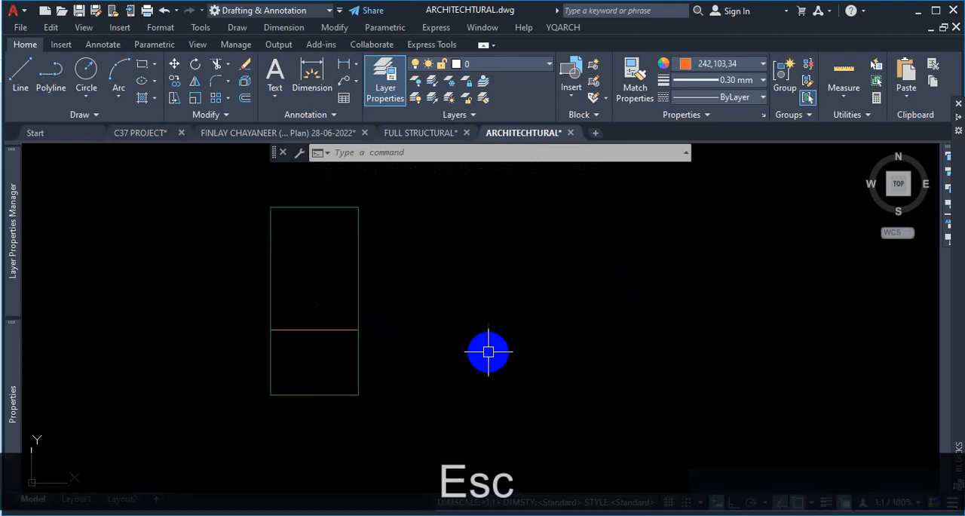
key("ctrl+1")
left_click(290, 368)
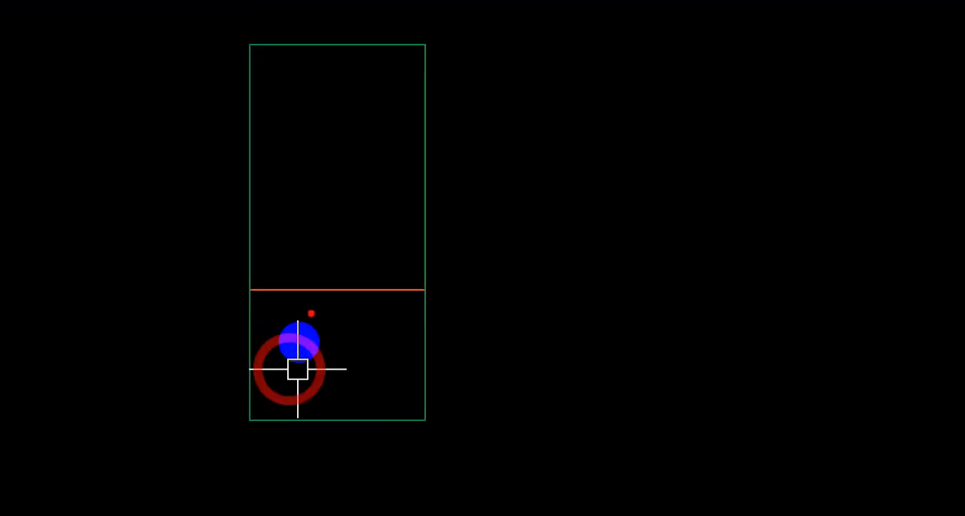
left_click_drag(290, 297, 360, 289)
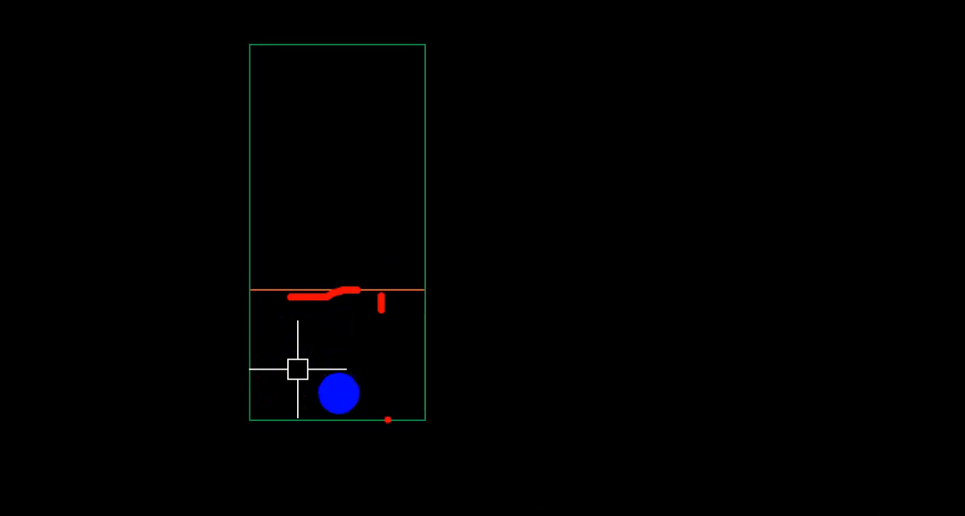
left_click_drag(387, 420, 386, 428)
left_click_drag(410, 286, 310, 295)
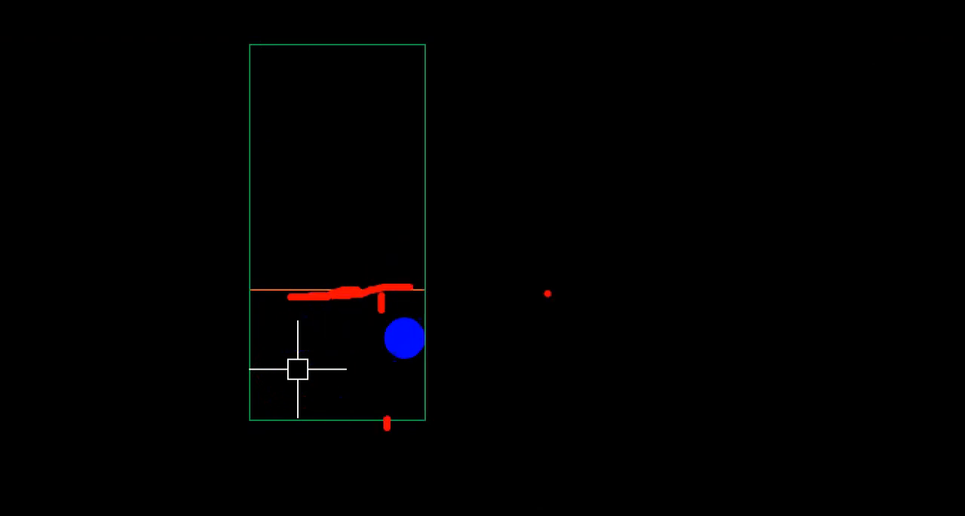
key("Escape")
key("ctrl")
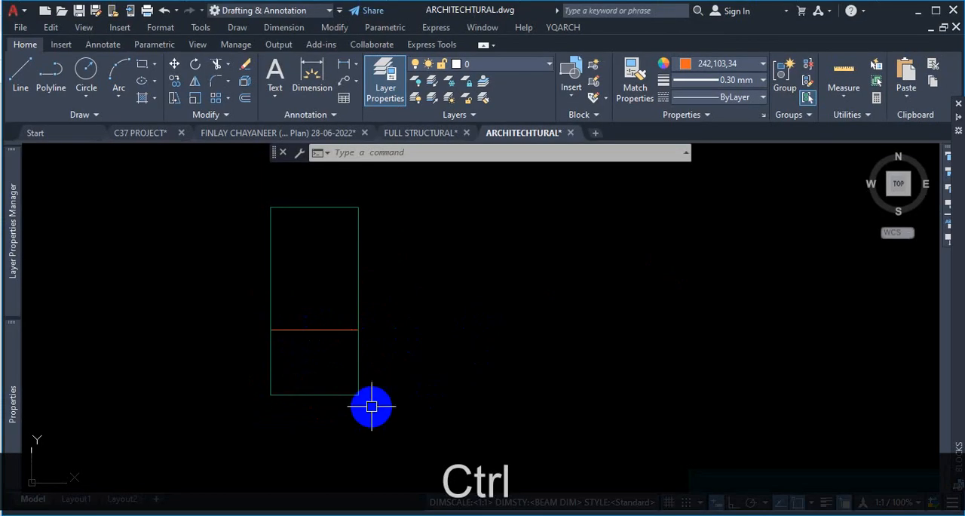
- Pick the column outline and cycle through the overlapping red and green polylines in the selection list
left_click(359, 273)
left_click(417, 384)
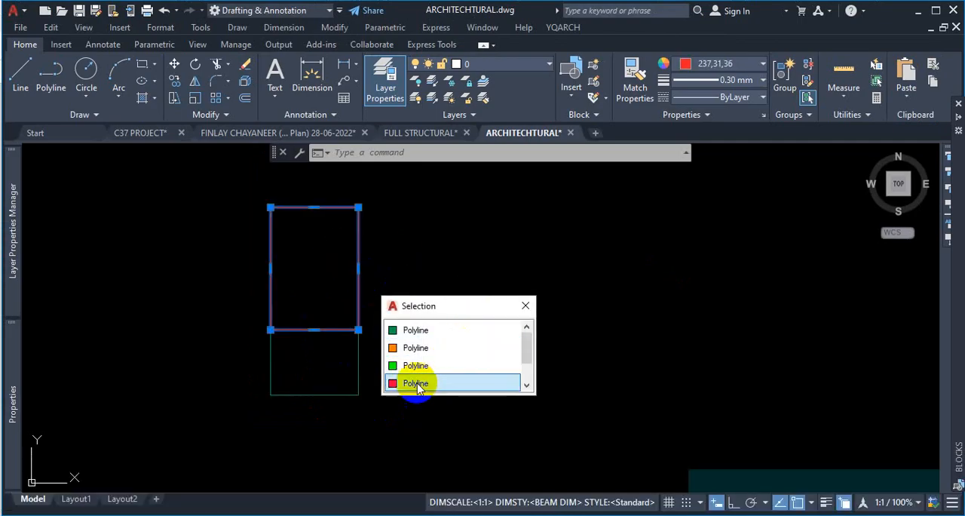
left_click(460, 331)
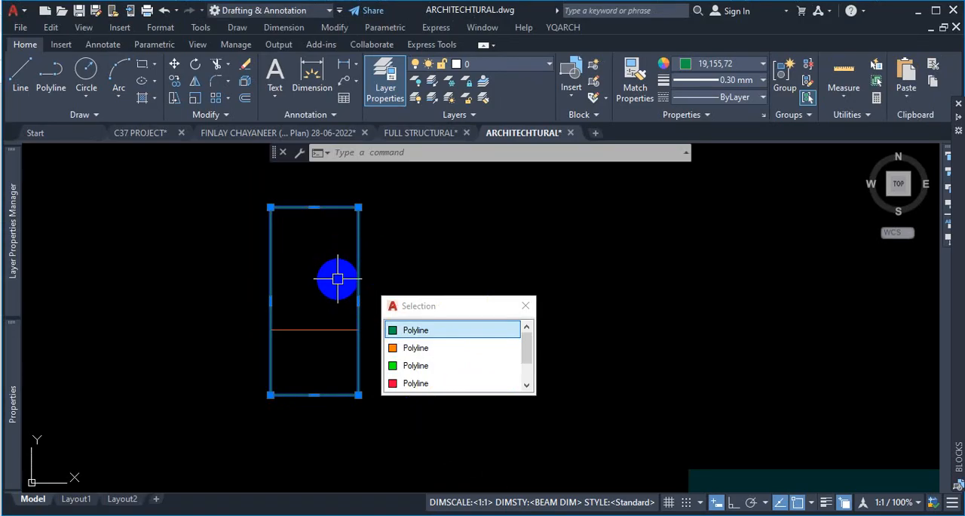
key("Escape")
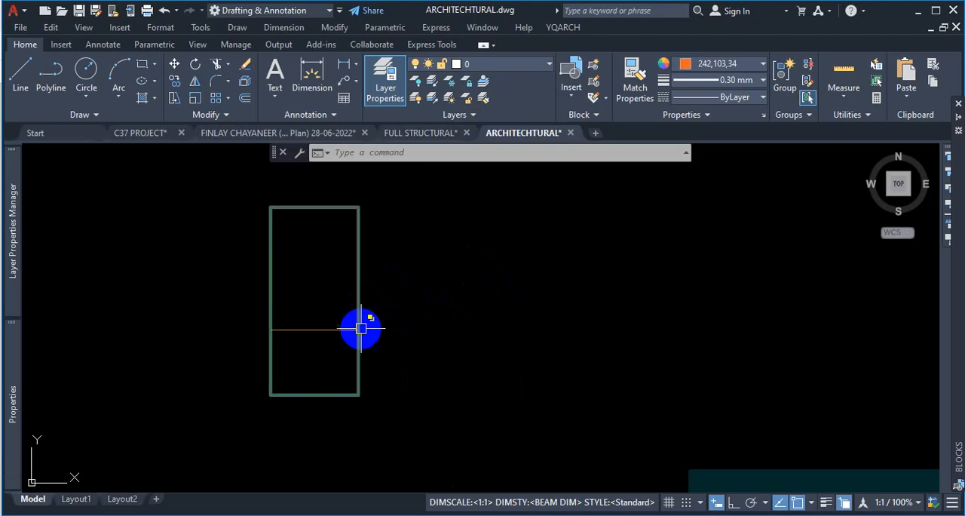
- Select the orange 242,103,34 overlapping polyline on the column from the selection list and delete it
left_click(354, 246)
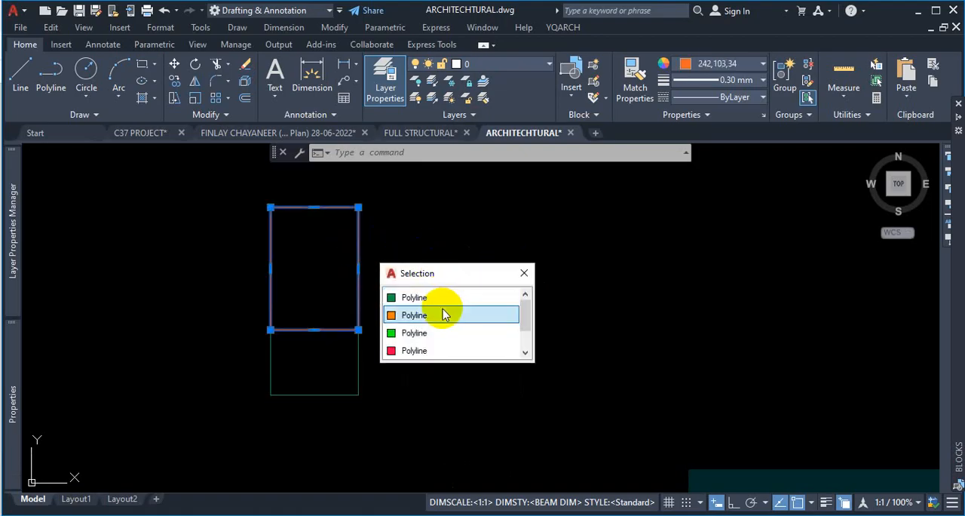
scroll(448, 321, "down", 1)
scroll(461, 325, "up", 1)
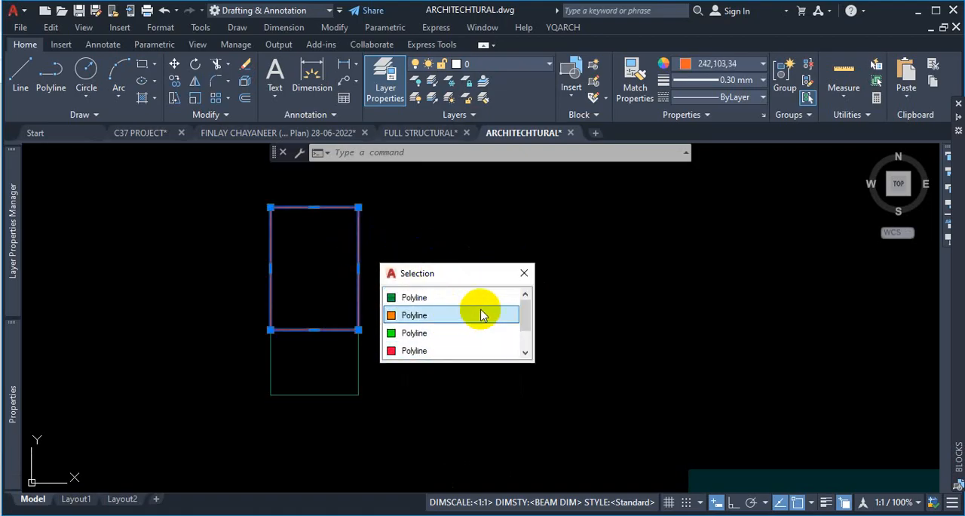
scroll(483, 313, "up", 1)
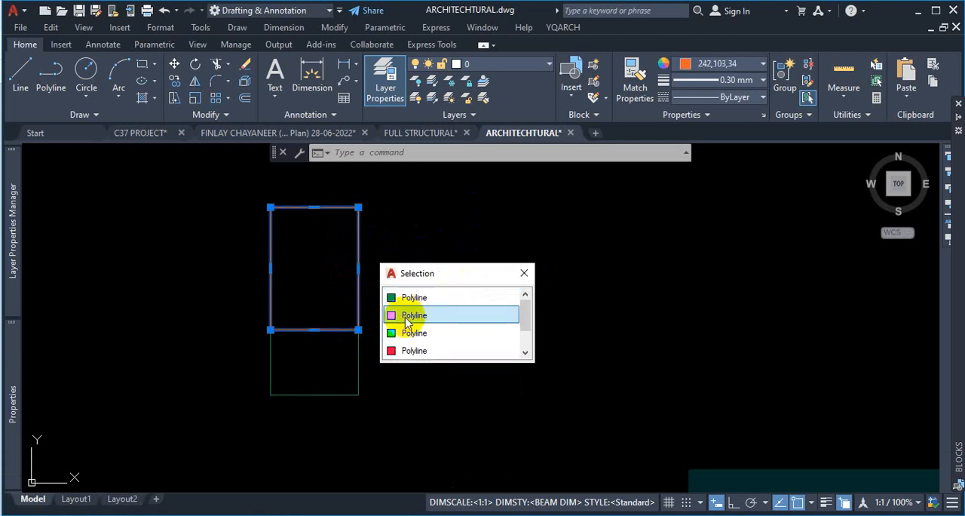
left_click(445, 318)
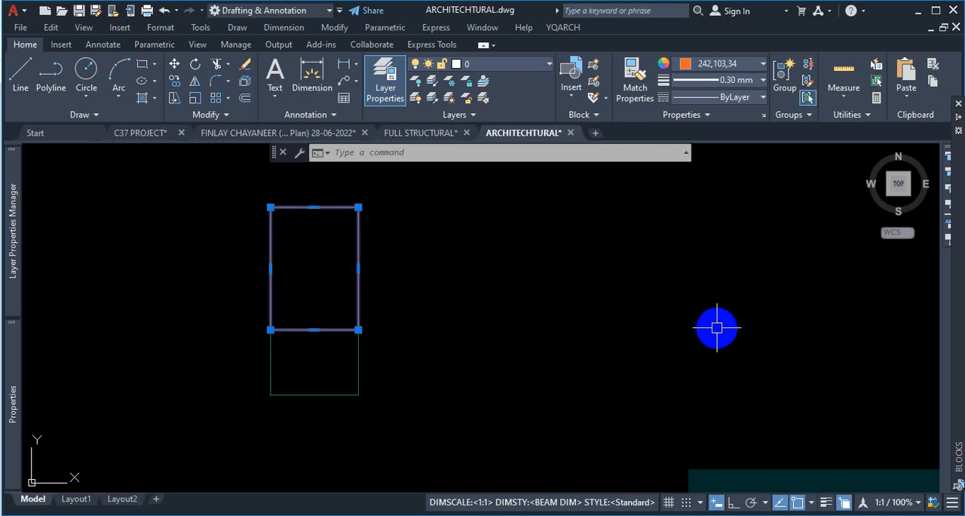
key("Escape")
key("Escape")
left_click(356, 253)
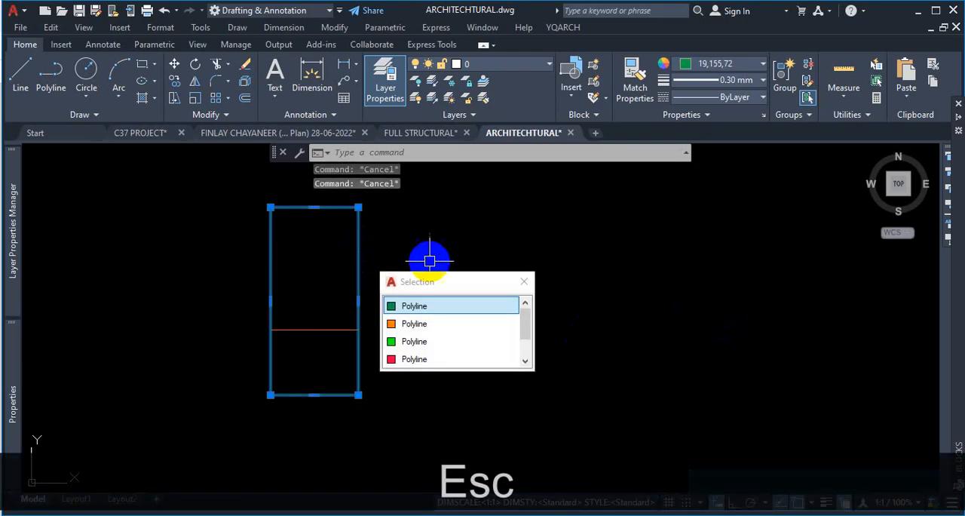
left_click(425, 326)
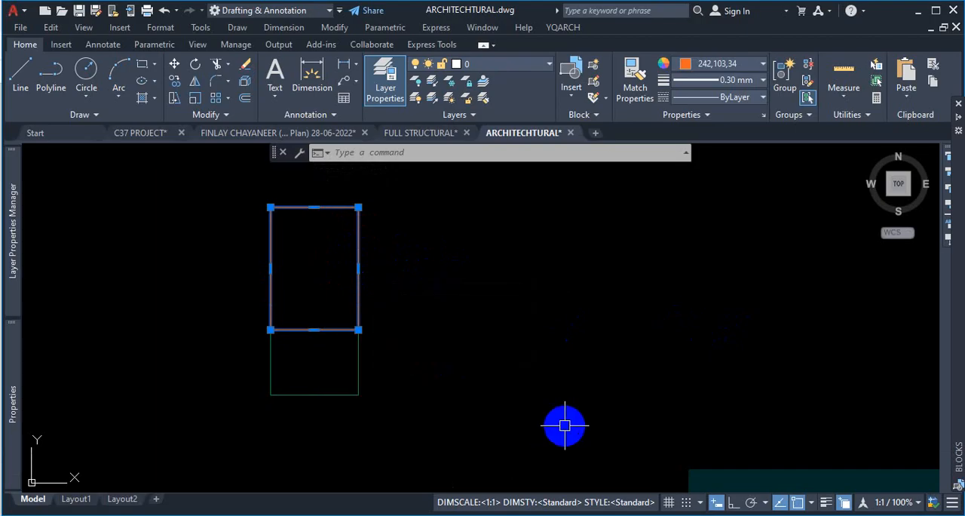
key("Delete")
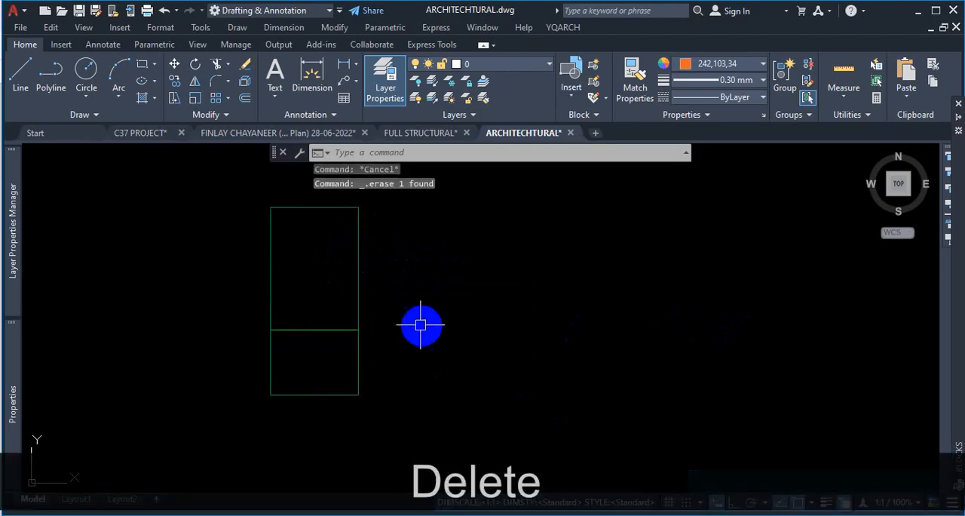
- Select the red 237,31,36 overlapping polyline on the column from the selection list and delete it
left_click(352, 272)
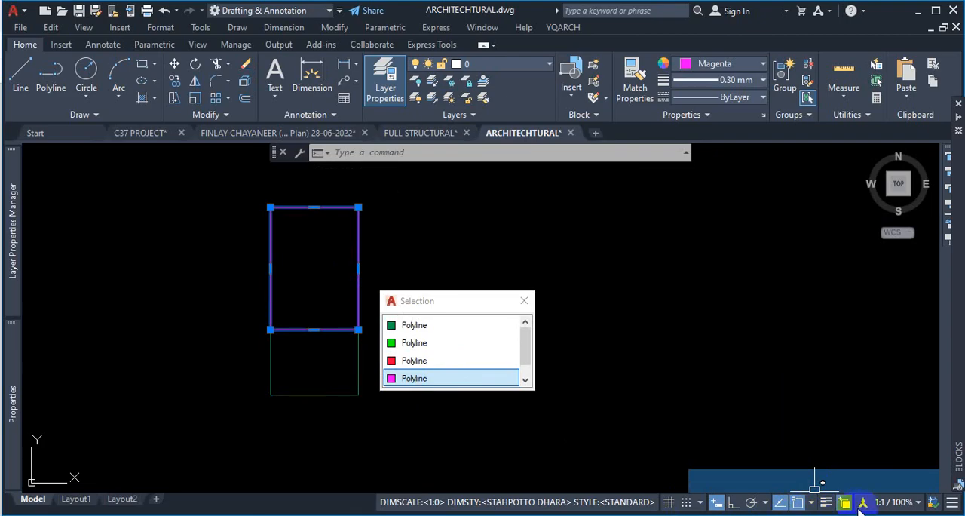
left_click(603, 346)
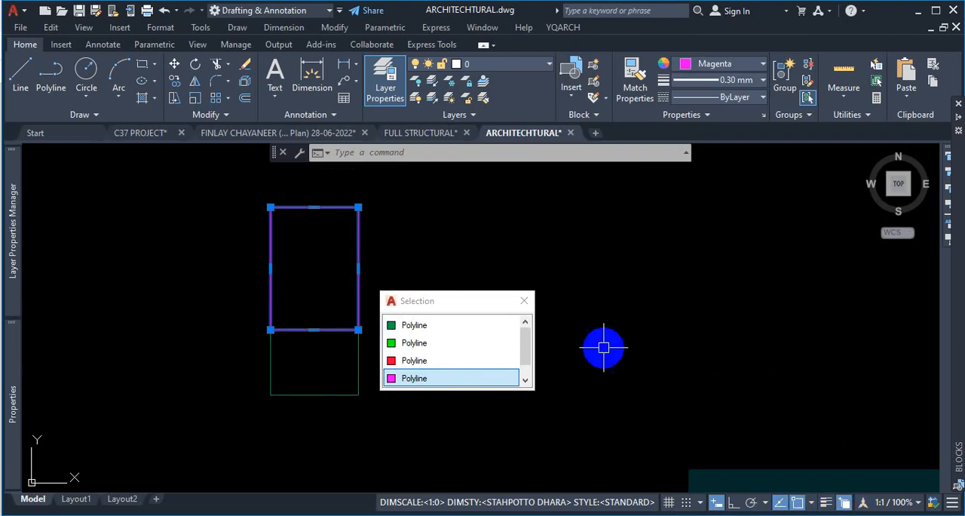
left_click(524, 300)
left_click(358, 257)
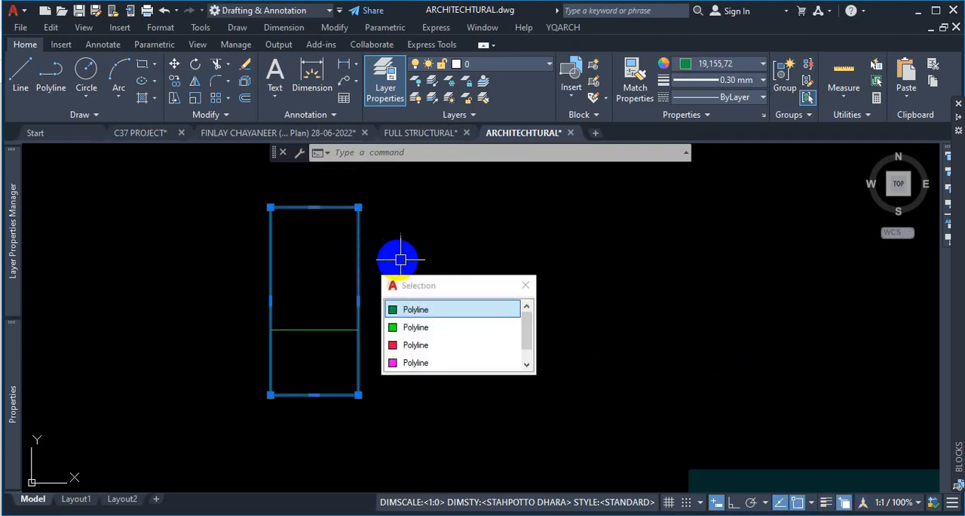
scroll(426, 345, "down", 1)
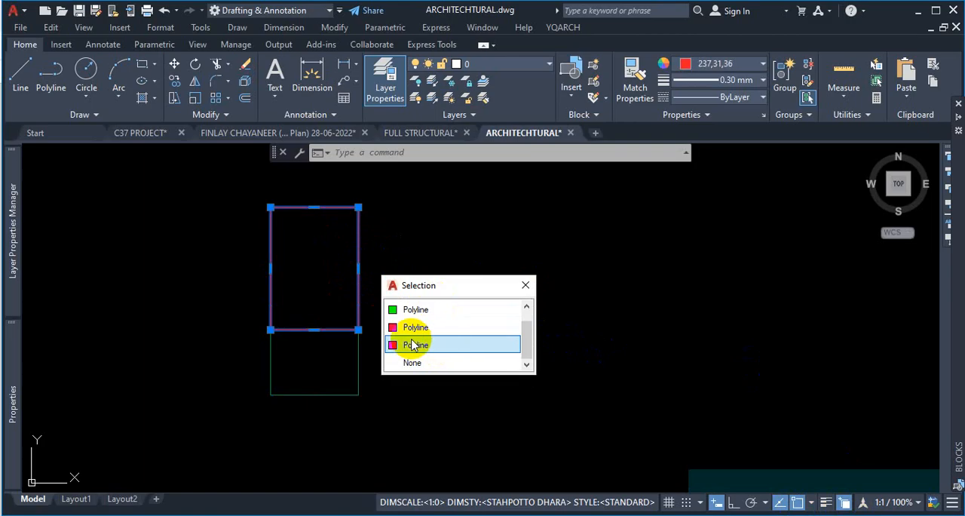
left_click(442, 329)
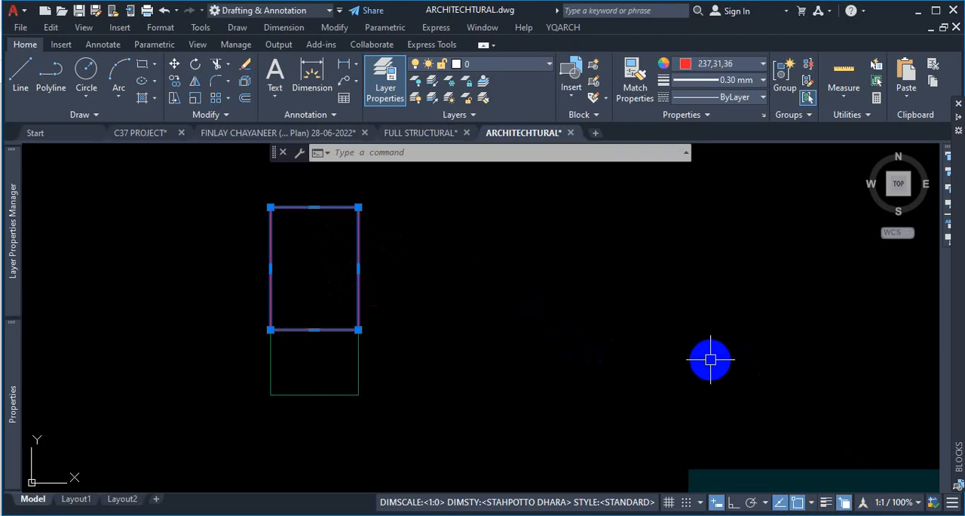
key("Delete")
key("Escape")
- Window-select all four column outline polylines and erase them, then undo the erase
scroll(668, 370, "down", 5)
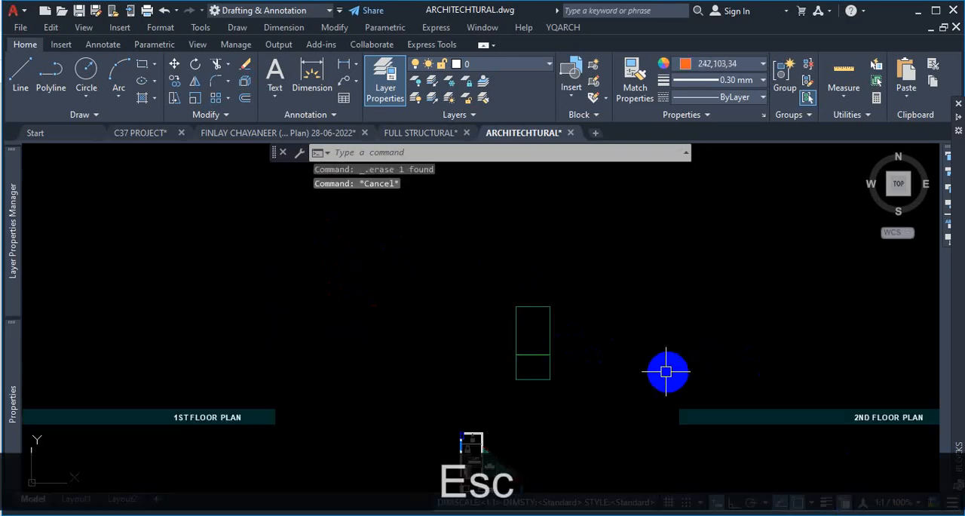
scroll(565, 334, "up", 3)
left_click(556, 289)
left_click(518, 324)
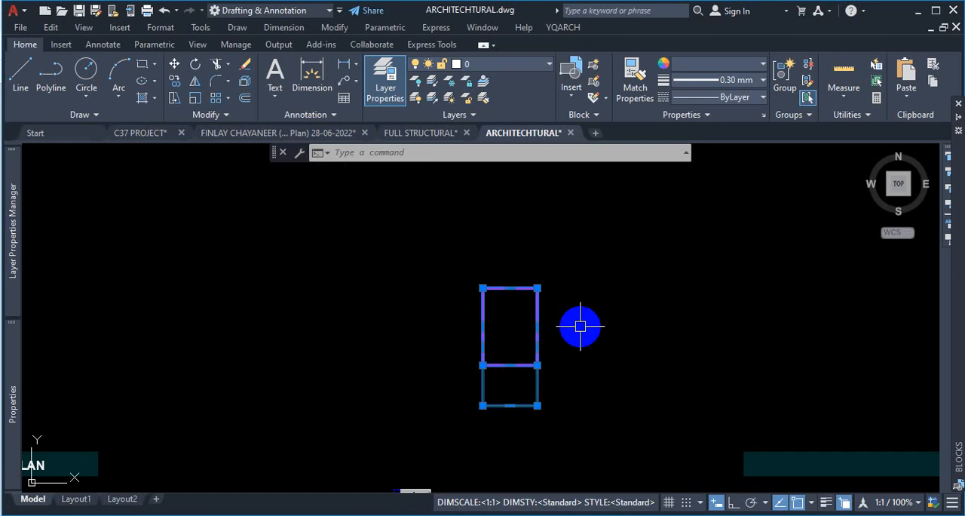
key("Delete")
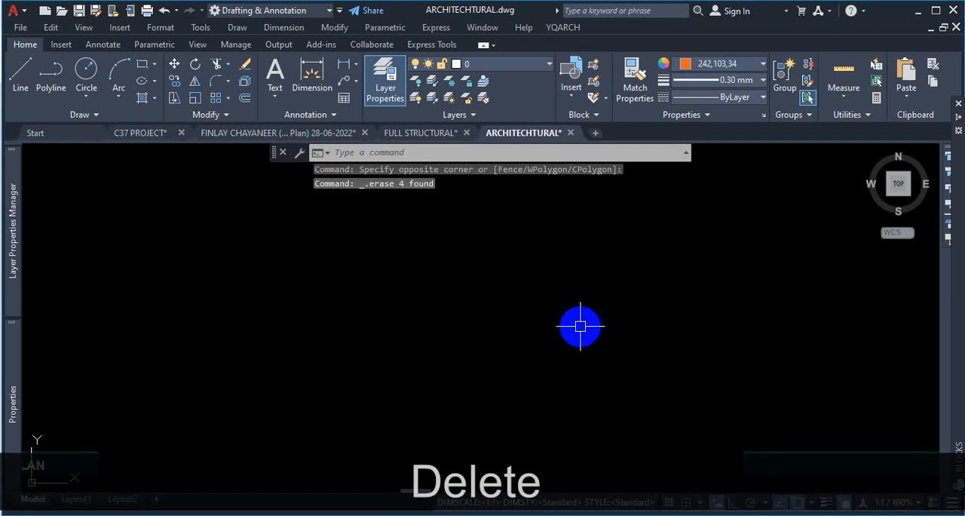
key("ctrl+z")
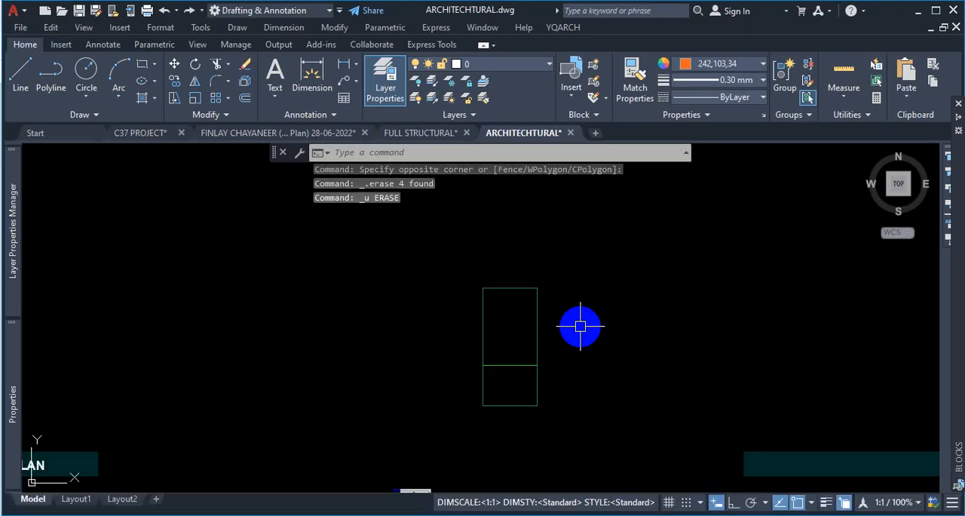
- Turn selection cycling off, erase the tall green column rectangle, then undo the erase and selection
left_click(843, 501)
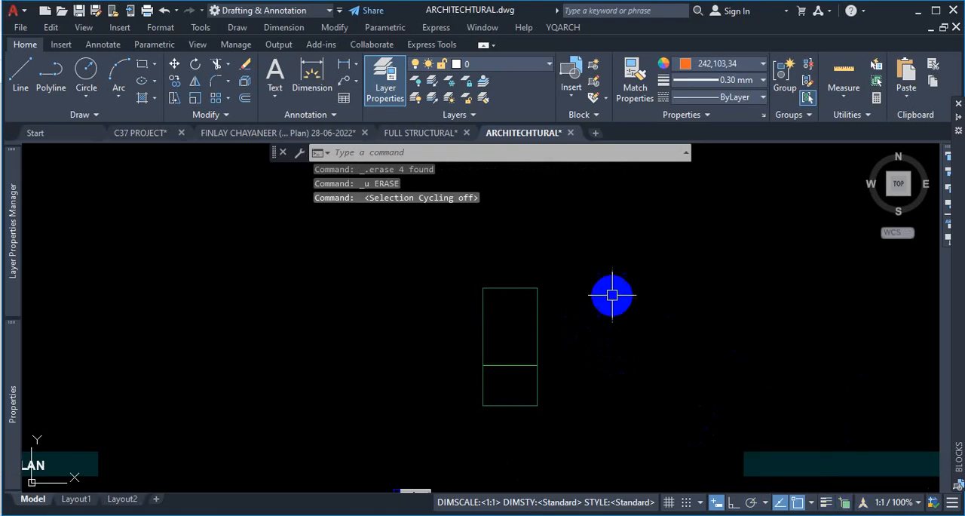
left_click(534, 308)
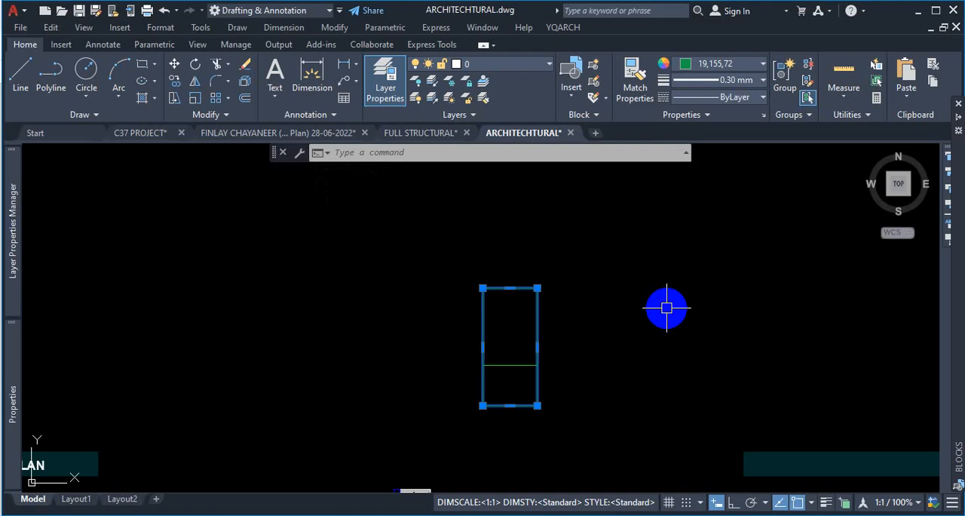
key("Delete")
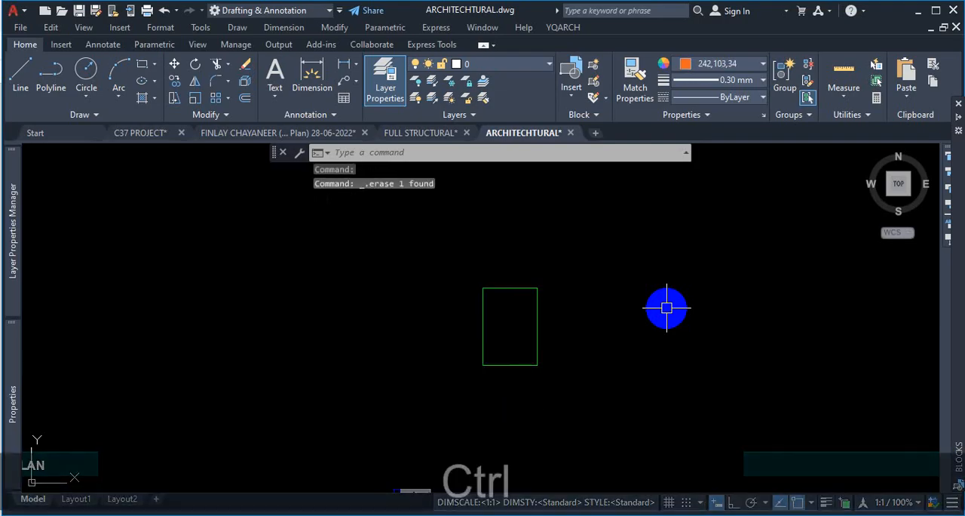
key("ctrl+a")
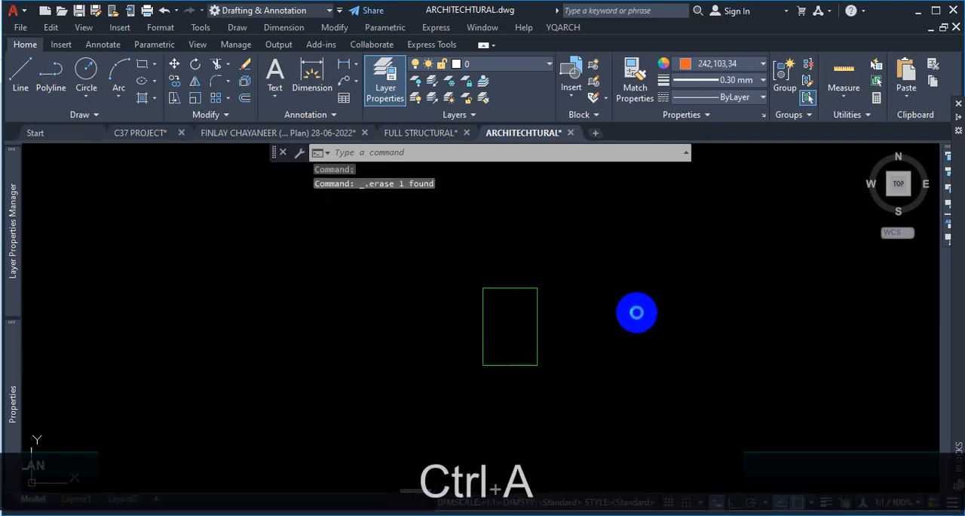
key("Escape")
key("ctrl+z")
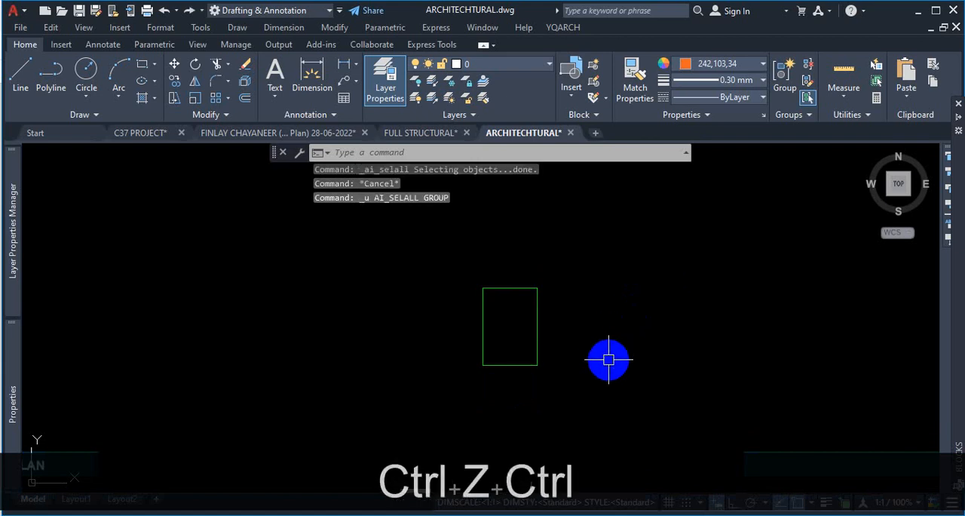
key("ctrl+z")
- Turn selection cycling back on for the column outline
scroll(609, 355, "down", 1)
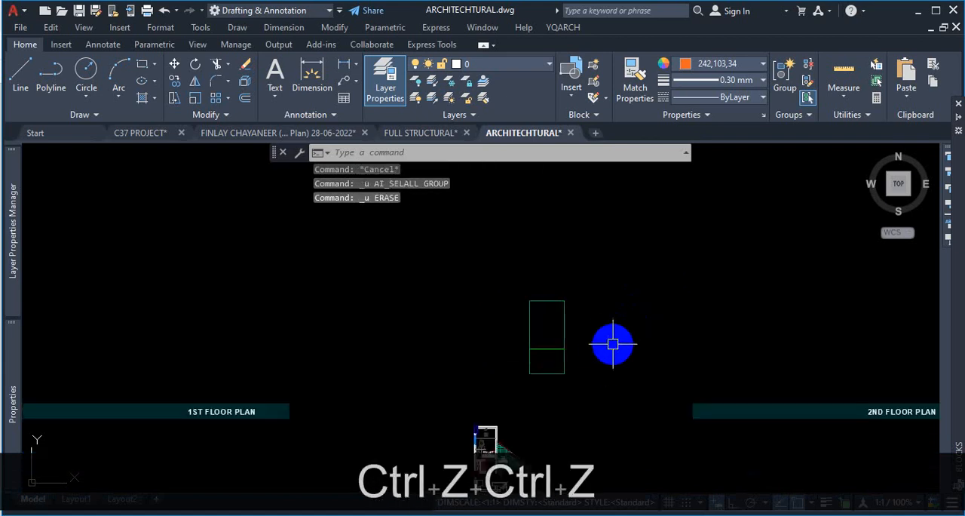
scroll(612, 339, "down", 3)
scroll(602, 348, "up", 9)
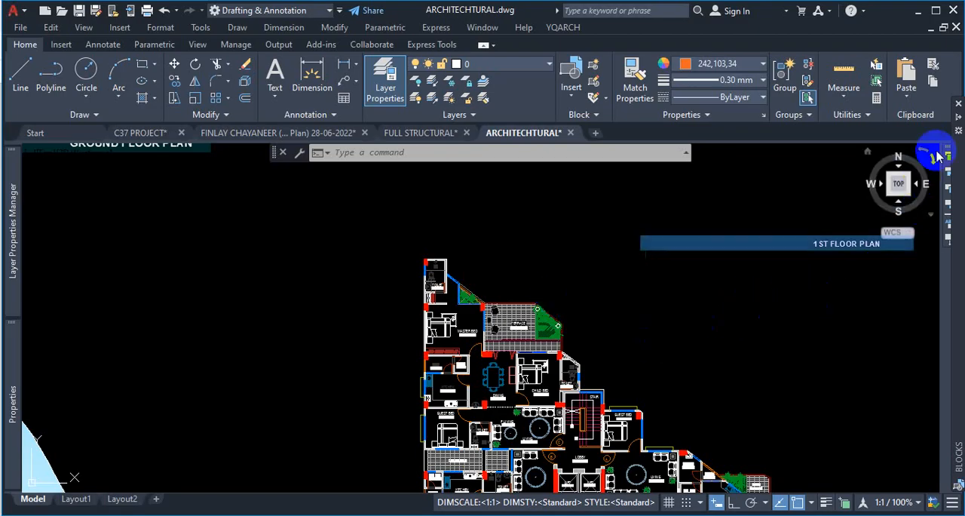
scroll(550, 332, "down", 5)
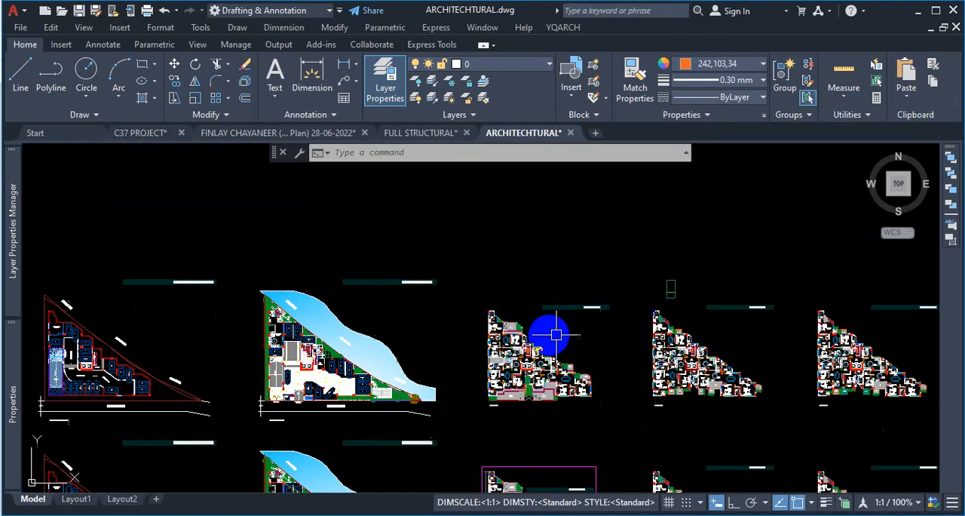
scroll(724, 288, "up", 1)
scroll(716, 285, "up", 5)
scroll(622, 243, "up", 3)
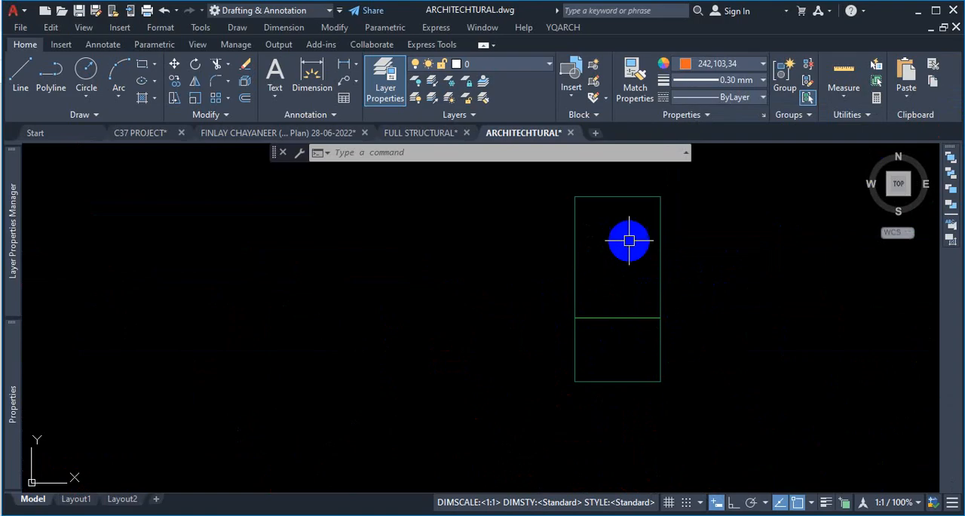
left_click(648, 228)
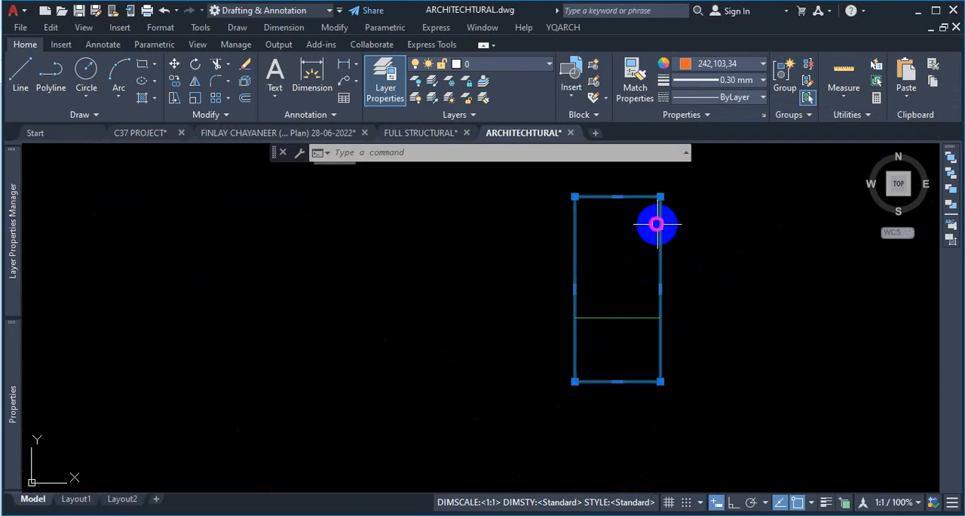
left_click(845, 502)
key("Escape")
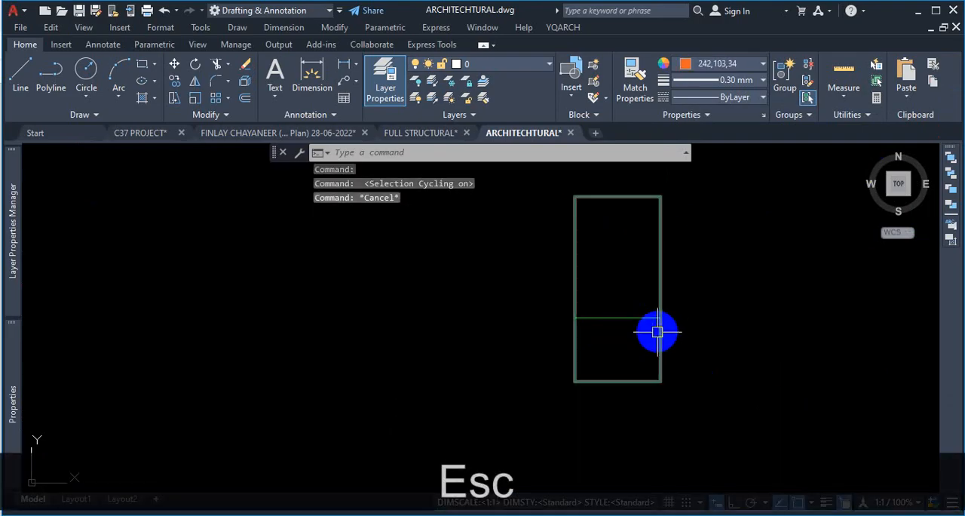
- Pick the column outline to display the selection list of overlapping polylines
left_click(659, 276)
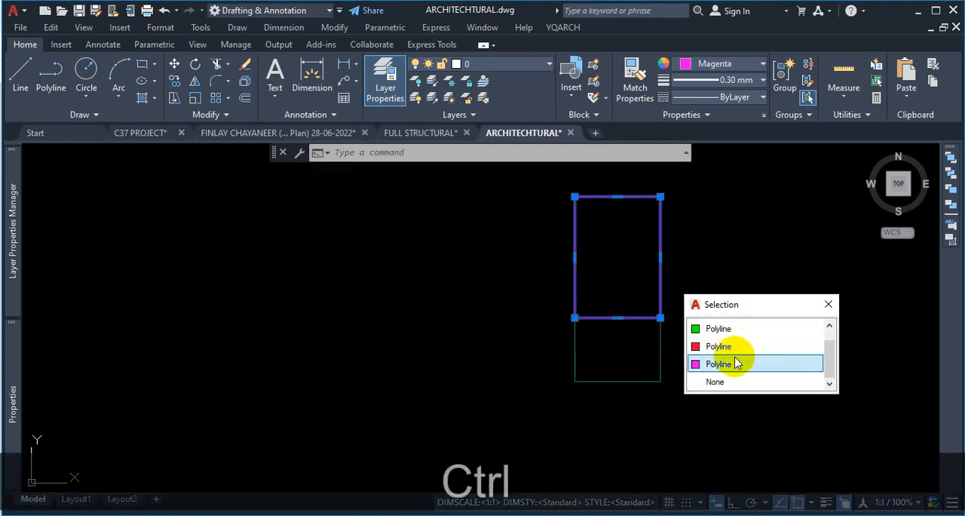
key("ctrl+1")
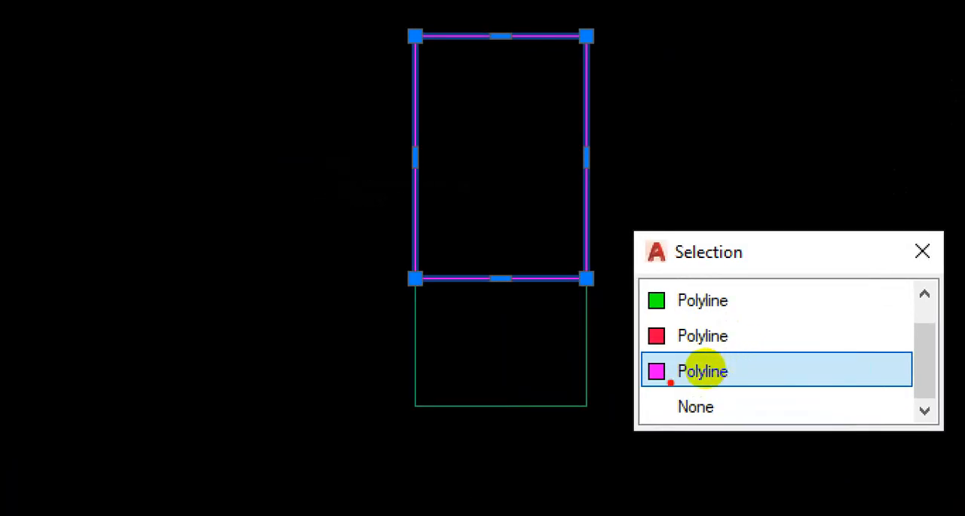
mouse_move(647, 383)
left_mouse_down()
mouse_move(747, 366)
mouse_move(683, 352)
mouse_move(656, 370)
mouse_move(747, 373)
mouse_move(783, 363)
mouse_move(787, 220)
mouse_move(712, 245)
left_mouse_up()
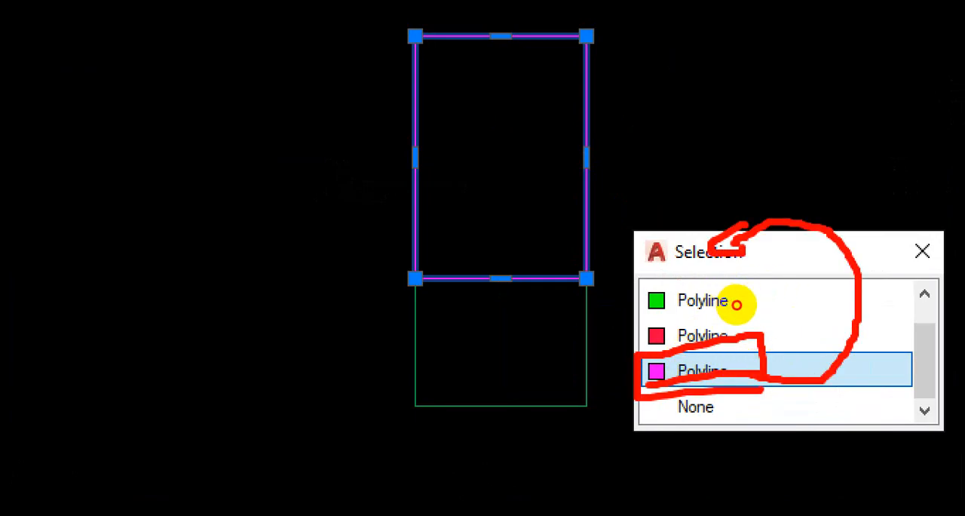
left_click_drag(731, 339, 761, 348)
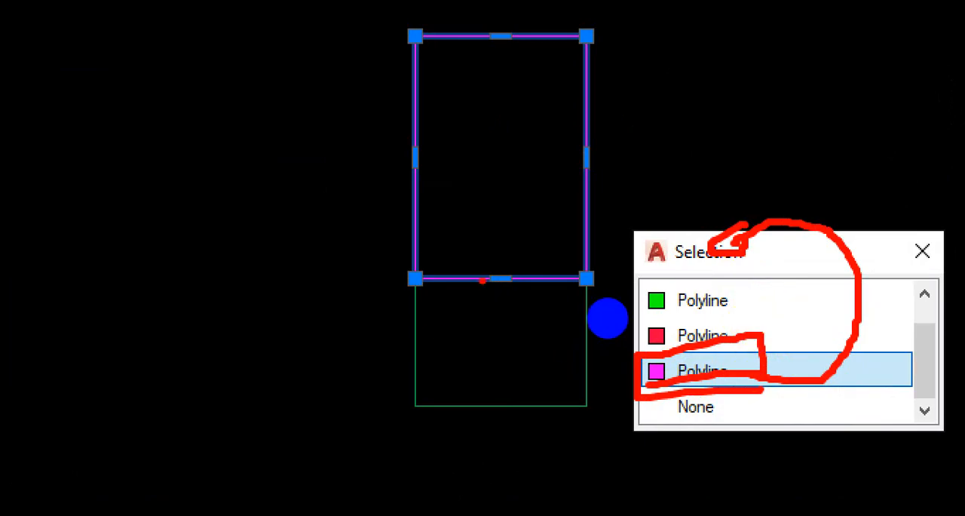
mouse_move(156, 96)
left_mouse_down()
mouse_move(138, 269)
mouse_move(288, 111)
left_mouse_up()
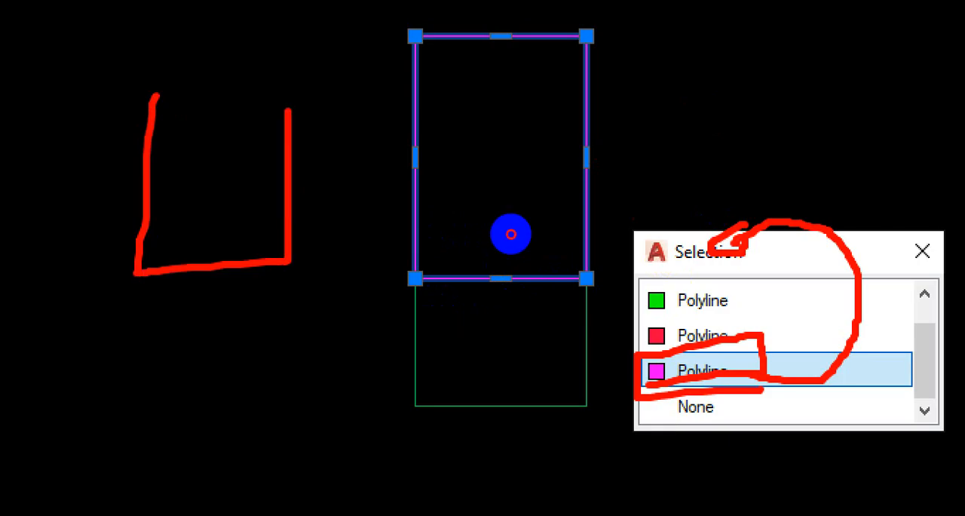
left_click_drag(511, 233, 442, 219)
left_click_drag(516, 231, 522, 450)
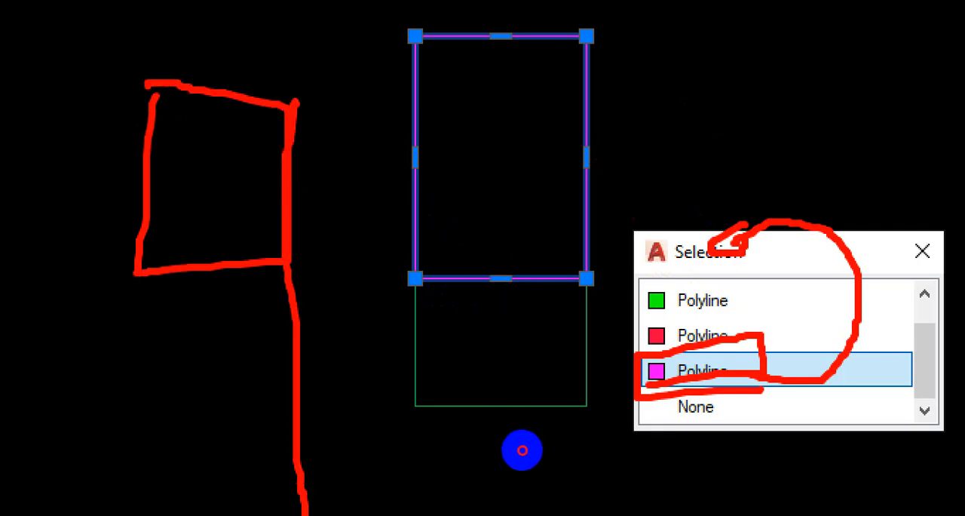
left_click_drag(277, 175, 404, 156)
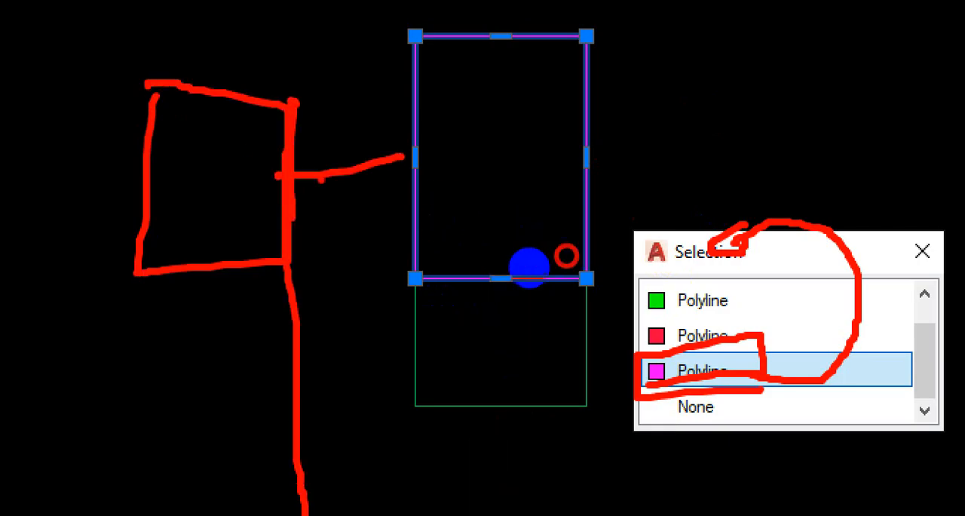
mouse_move(285, 136)
left_mouse_down()
mouse_move(303, 232)
mouse_move(276, 131)
left_mouse_up()
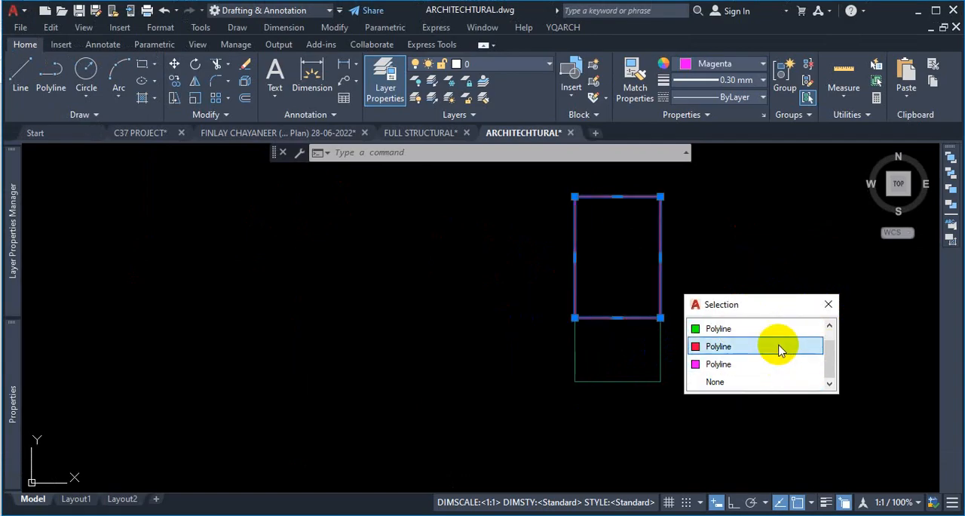
- Cycle through the overlapping polylines in the selection list to preview each column outline
scroll(771, 345, "up", 1)
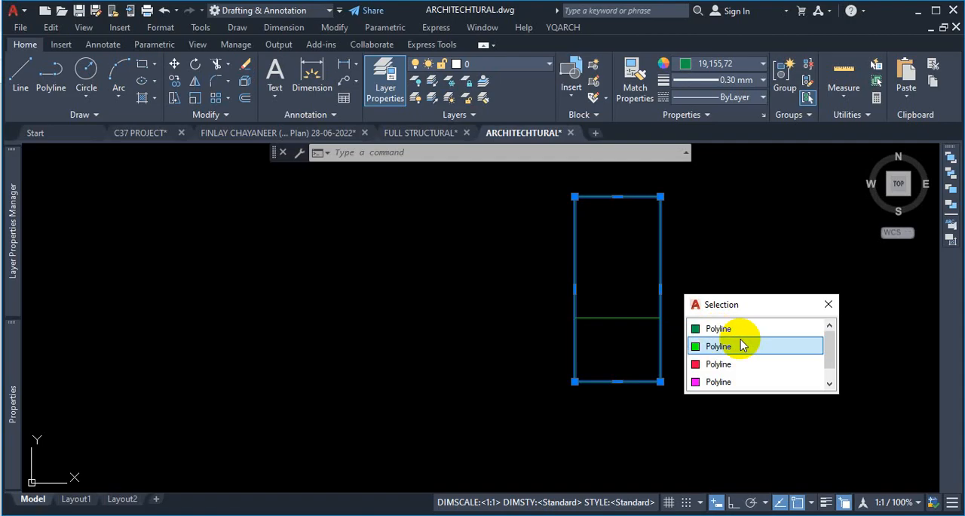
scroll(731, 380, "down", 1)
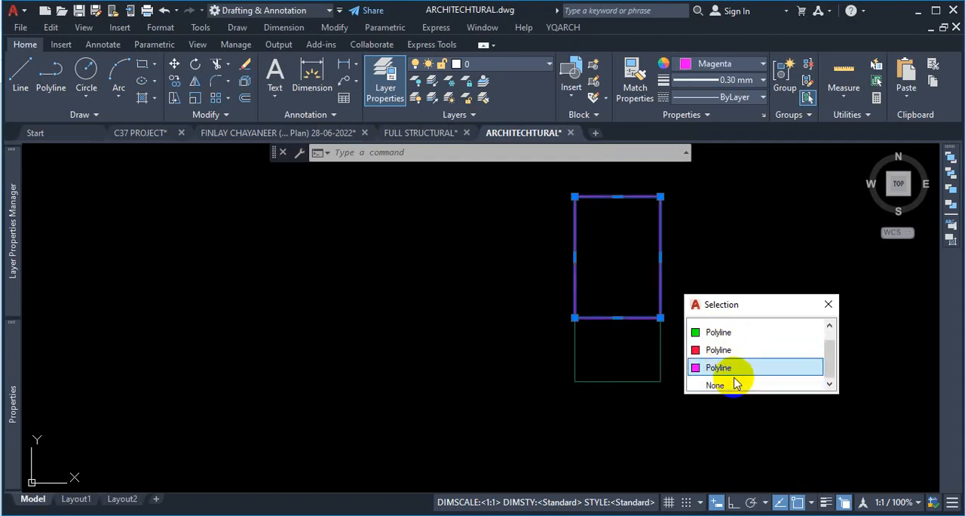
scroll(756, 326, "up", 1)
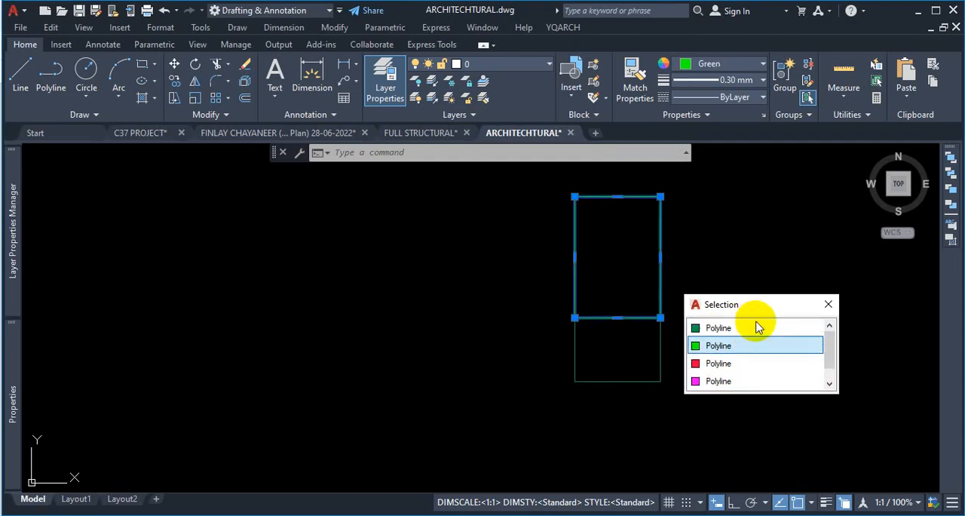
scroll(761, 355, "down", 1)
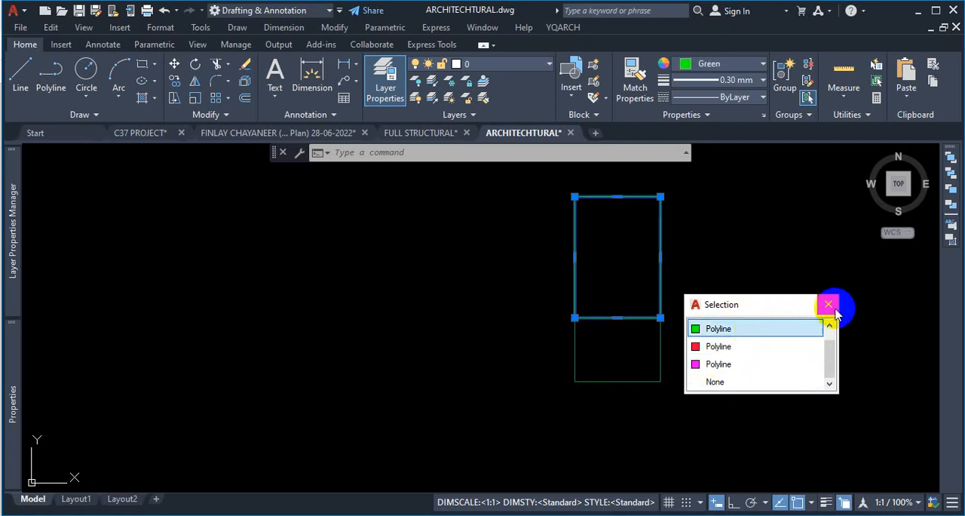
- Select the magenta column polyline from the list and bring it to the front of the draw order
left_click(718, 365)
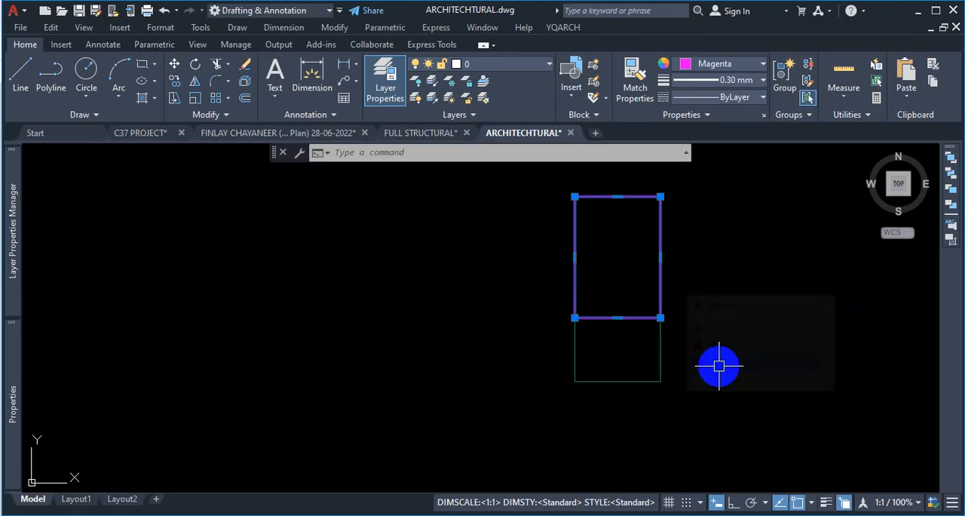
right_click(704, 243)
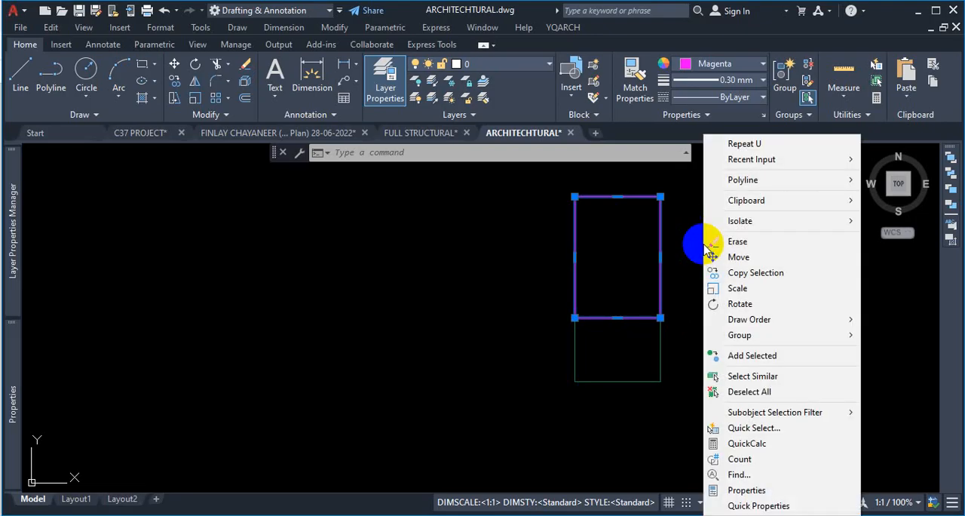
mouse_move(726, 326)
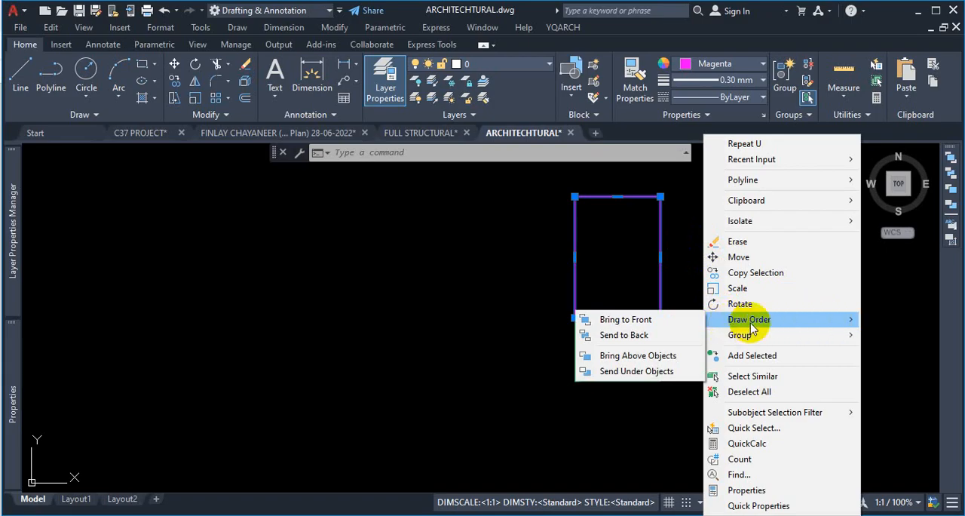
left_click(687, 322)
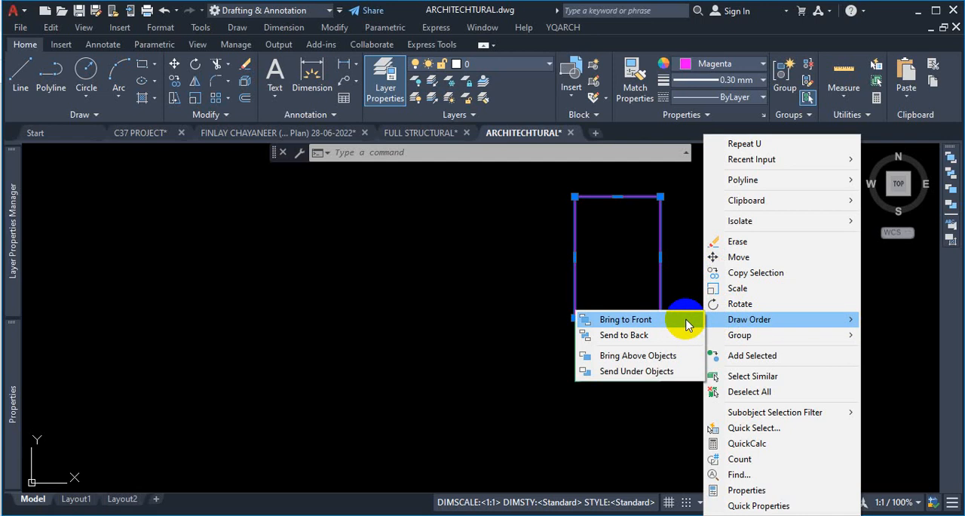
left_click(687, 322)
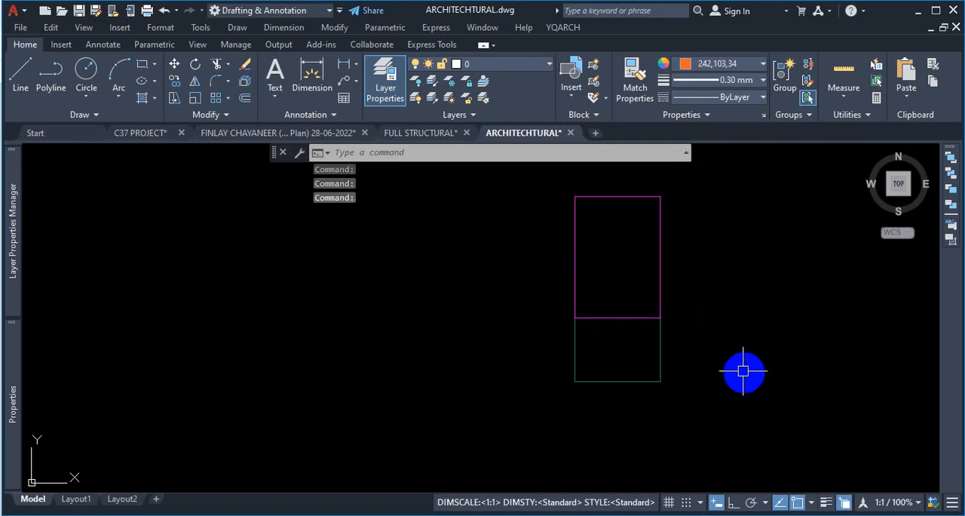
- Pick the column outline again, choose the red polyline from the list, and bring it to front
left_click(661, 257)
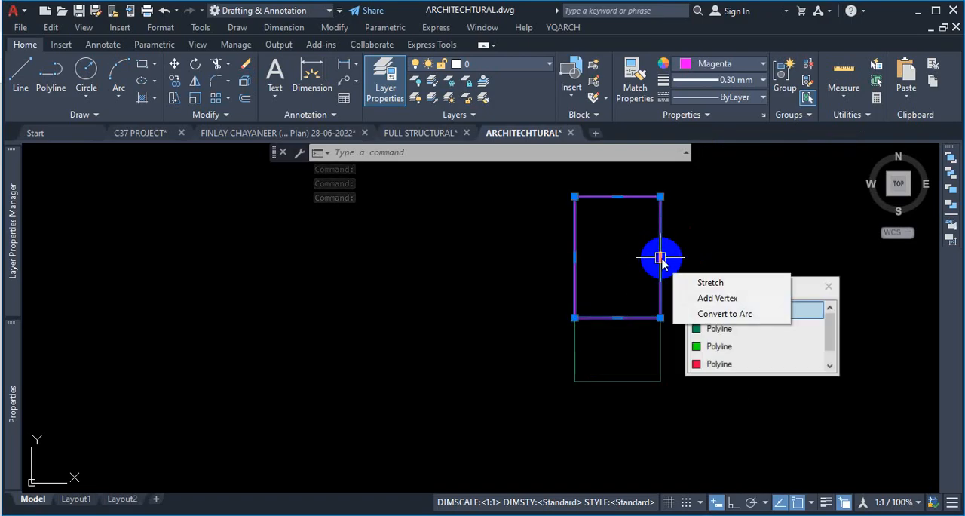
left_click(743, 365)
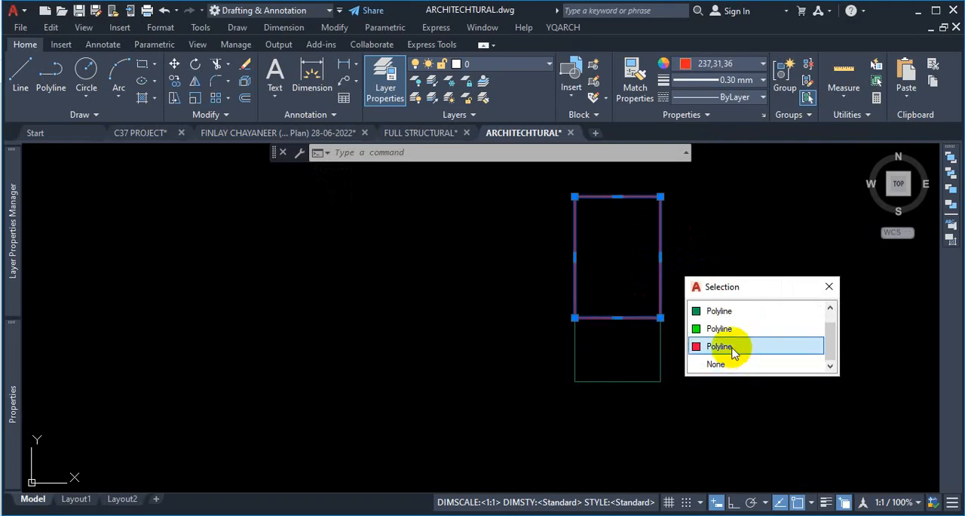
left_click(731, 346)
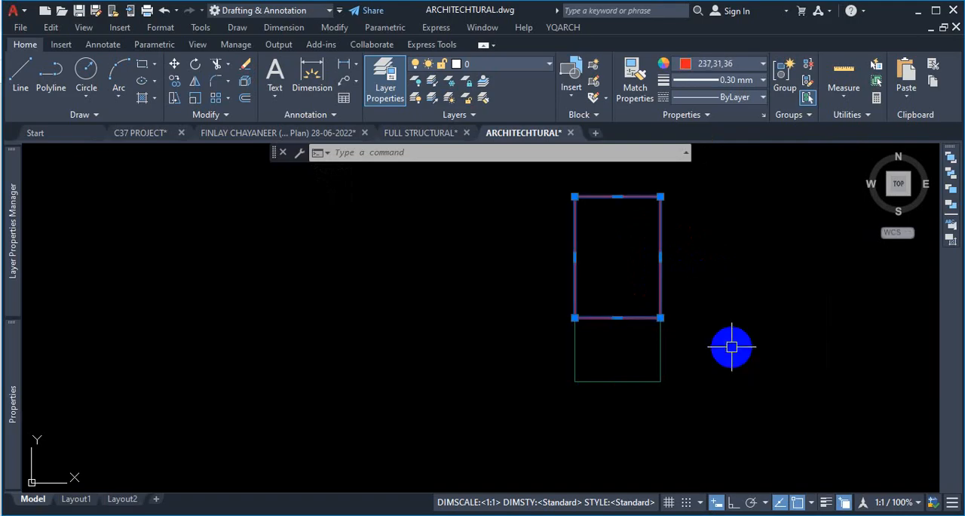
right_click(727, 287)
mouse_move(772, 325)
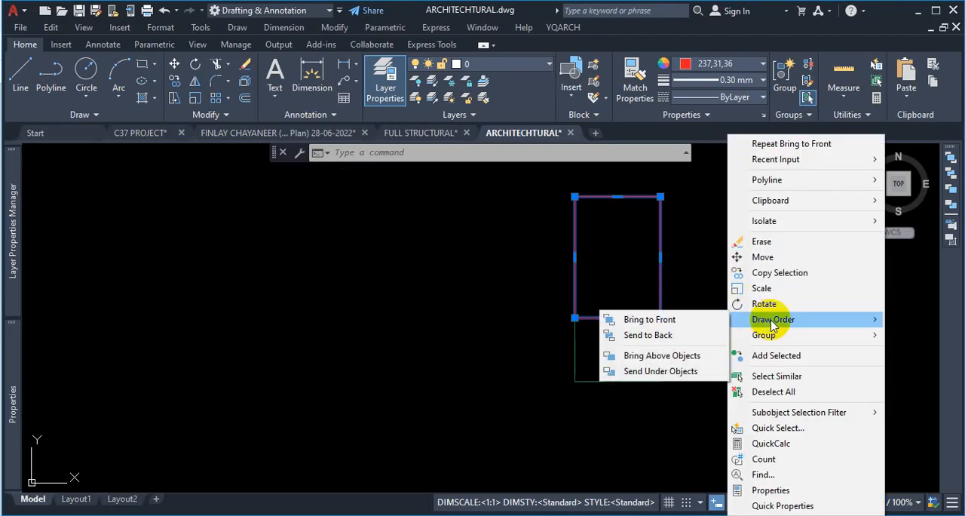
left_click(676, 323)
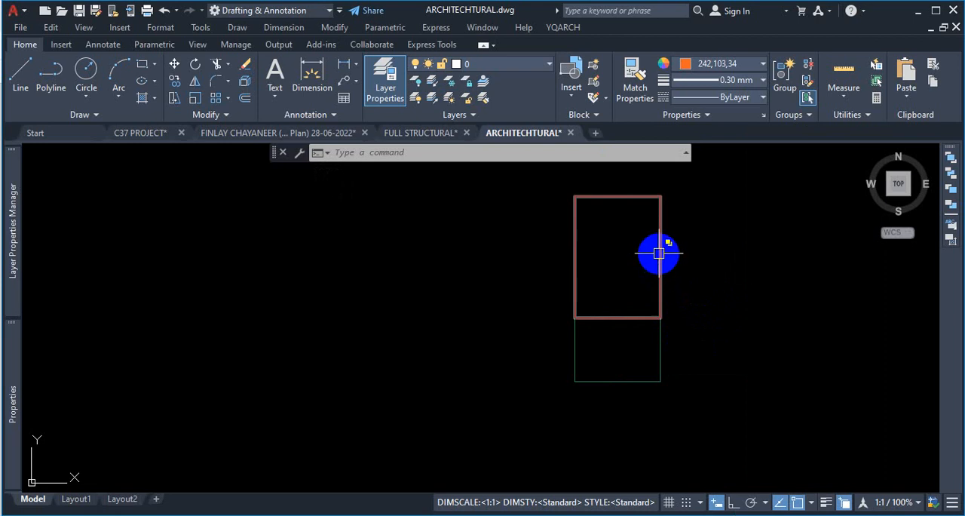
- Reselect the red column polyline and send it to the back of the draw order
left_click(659, 253)
left_click(714, 296)
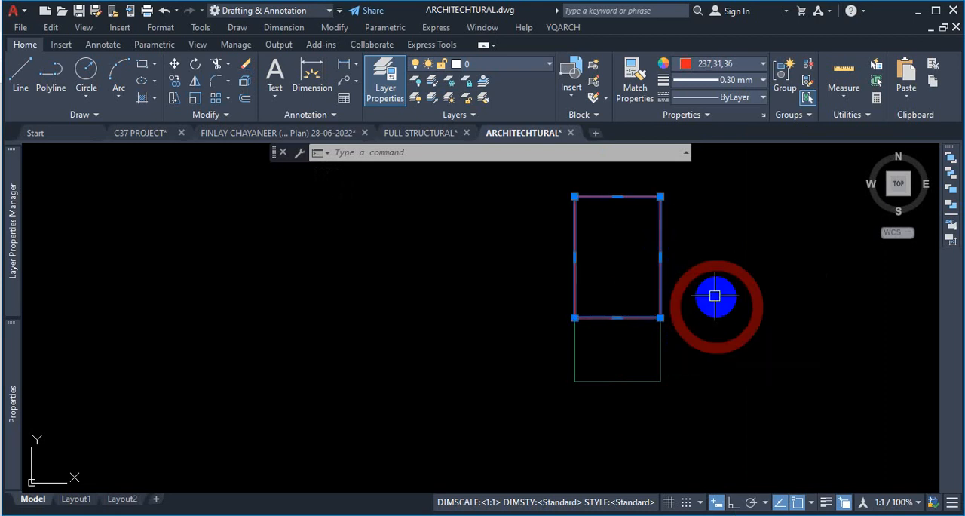
right_click(704, 260)
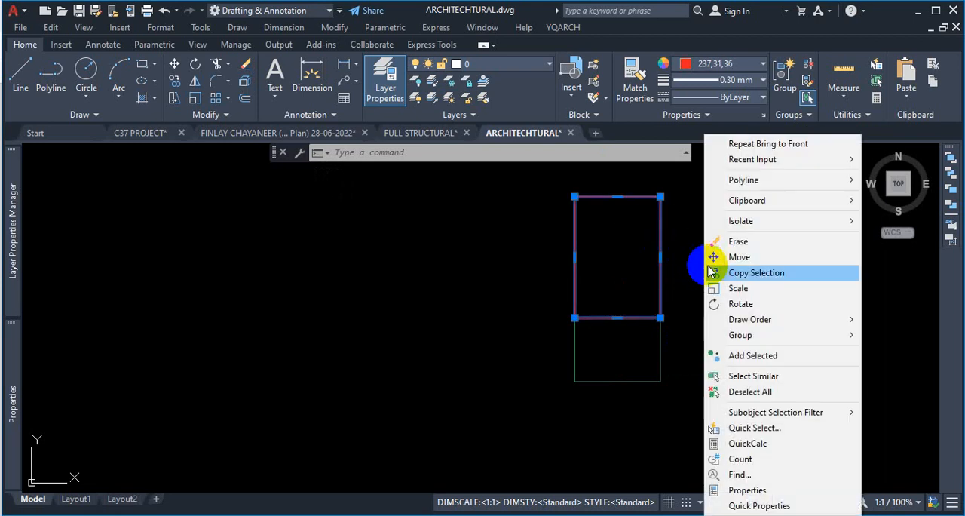
mouse_move(744, 319)
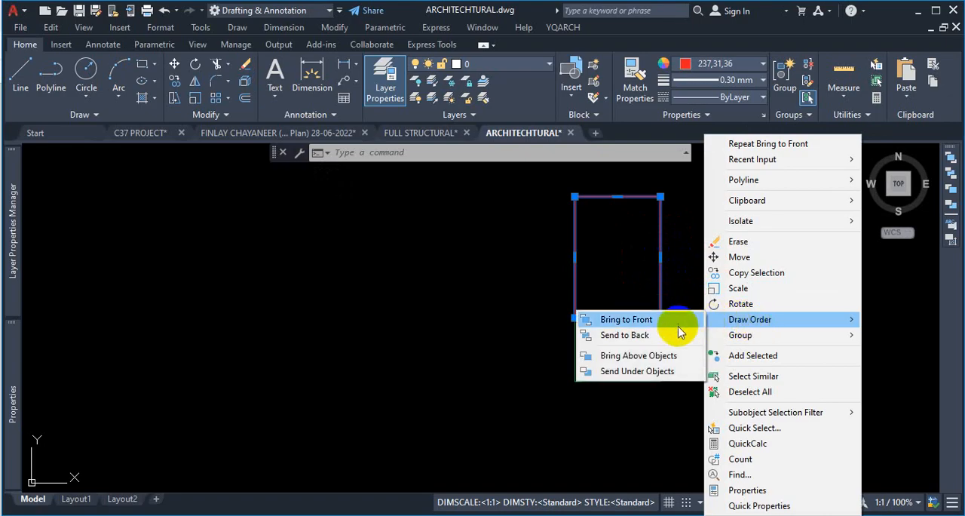
left_click(641, 339)
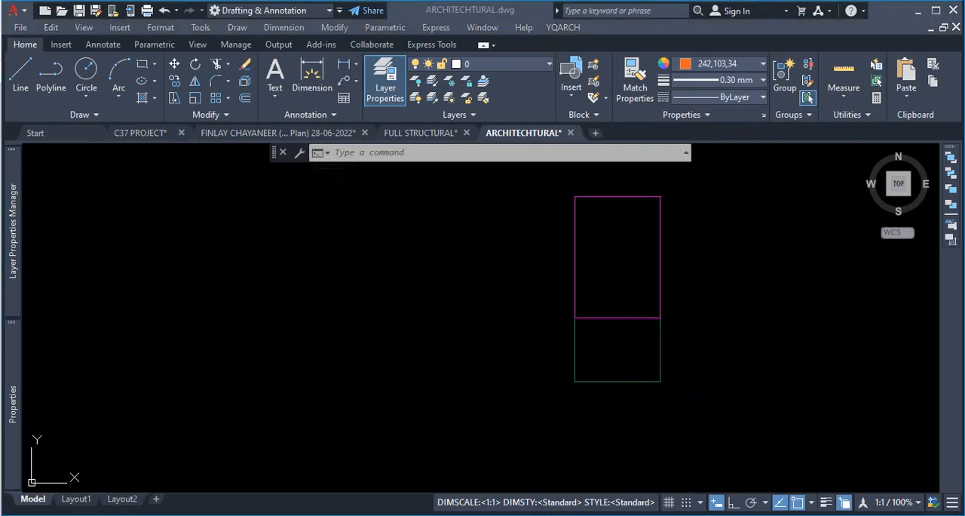
- Drag the Draw Order toolbar into the drawing area and close it
left_click(953, 159)
mouse_move(952, 153)
left_mouse_down()
mouse_move(821, 210)
mouse_move(784, 240)
mouse_move(824, 248)
left_mouse_up()
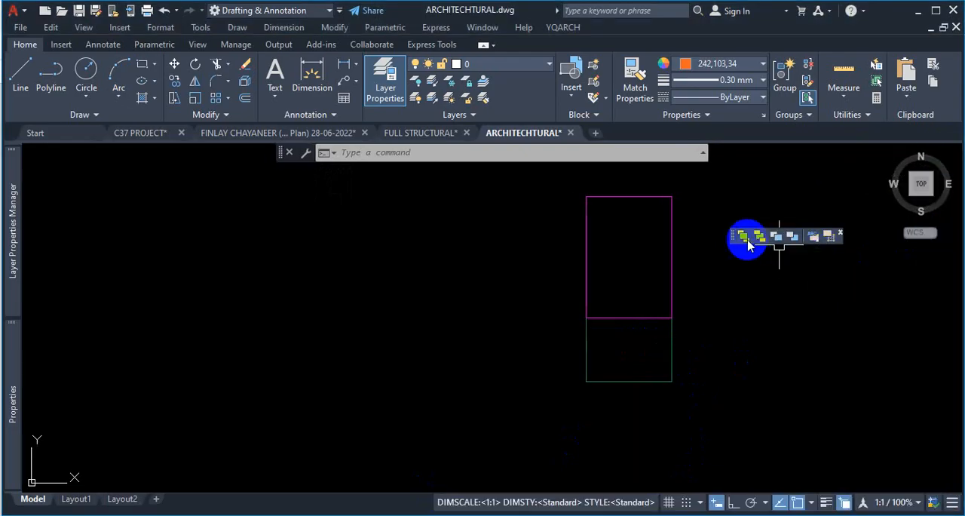
left_click(843, 235)
mouse_move(12, 400)
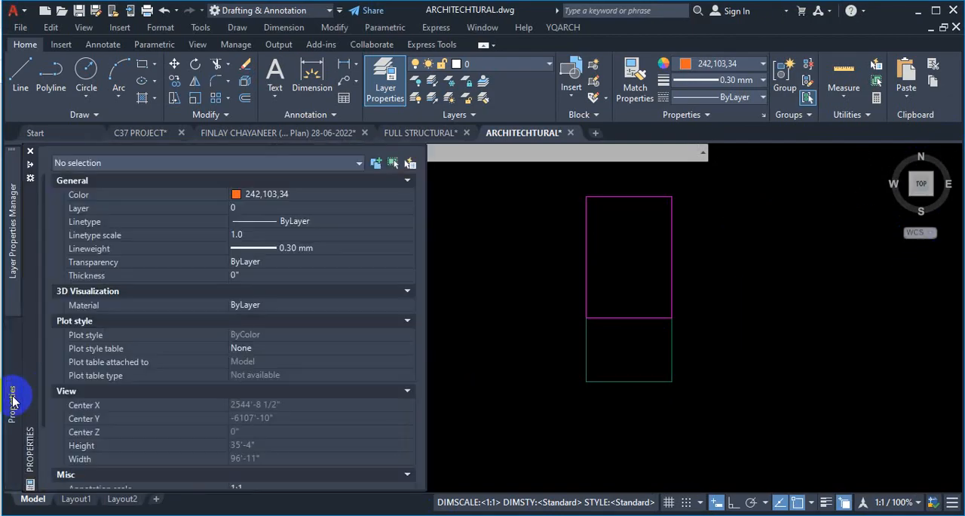
mouse_move(15, 297)
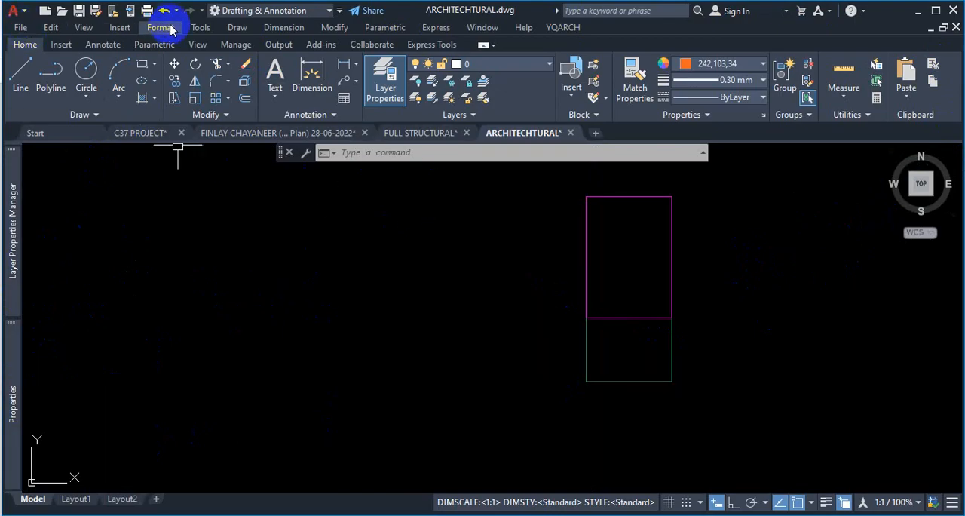
left_click(201, 28)
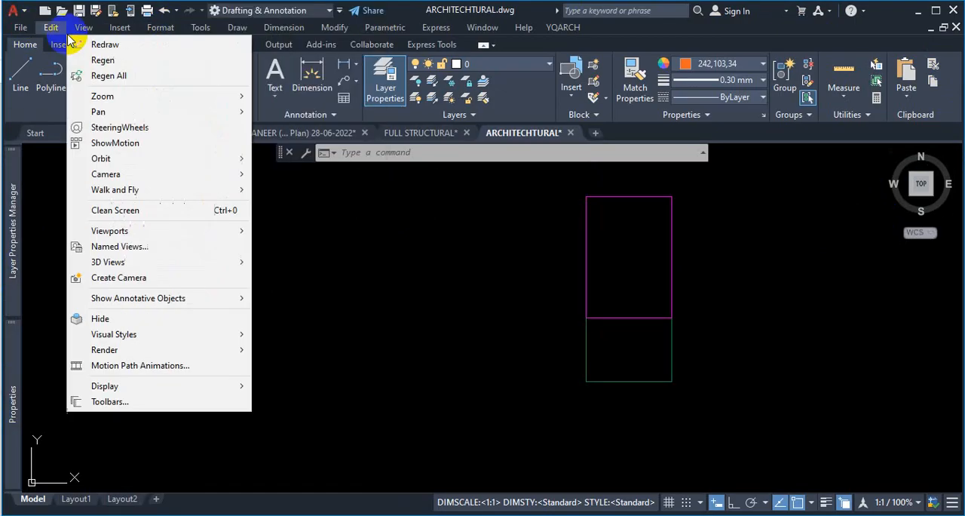
left_click(22, 27)
left_click(449, 206)
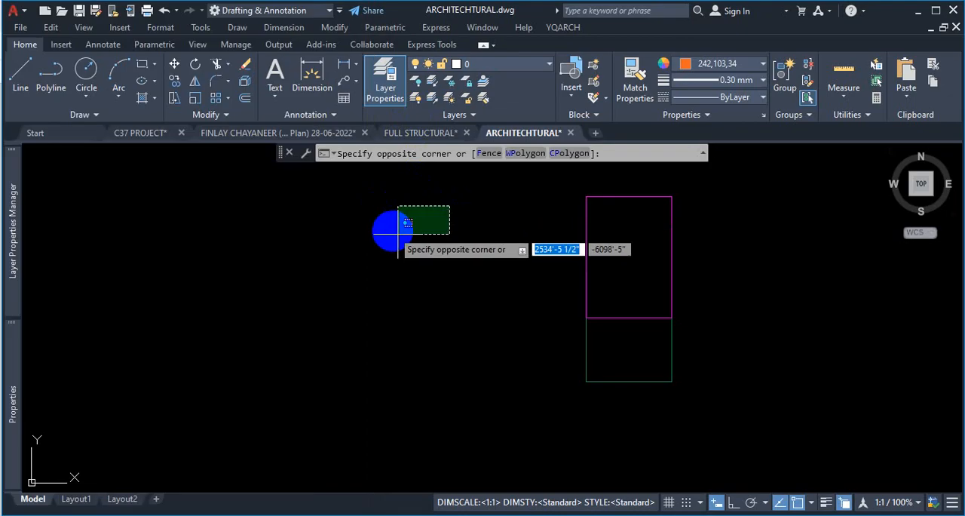
key("Escape")
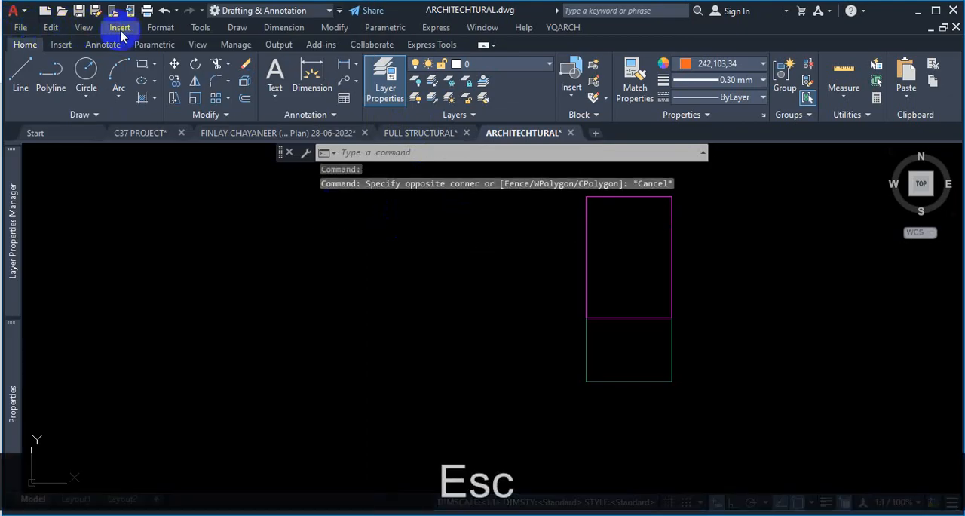
- Hide the menu bar and then show it again
left_click(339, 11)
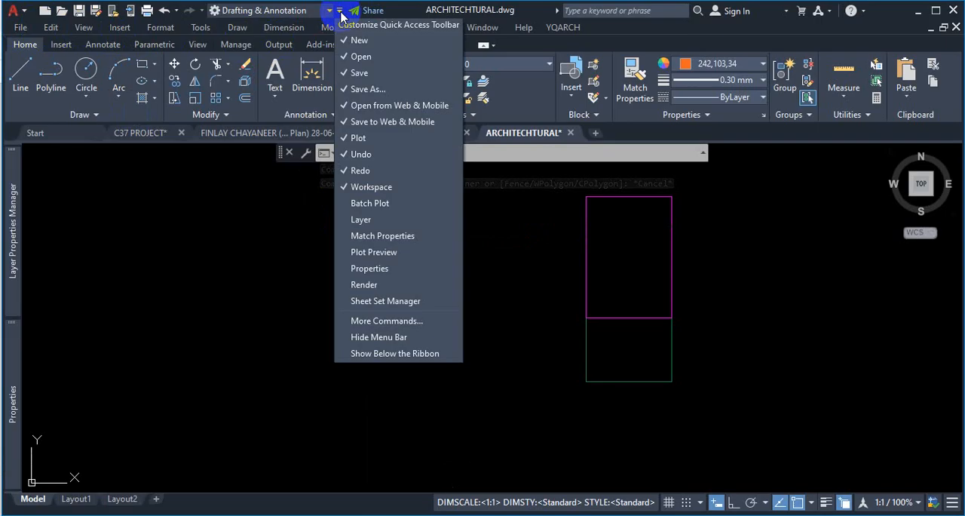
left_click(390, 340)
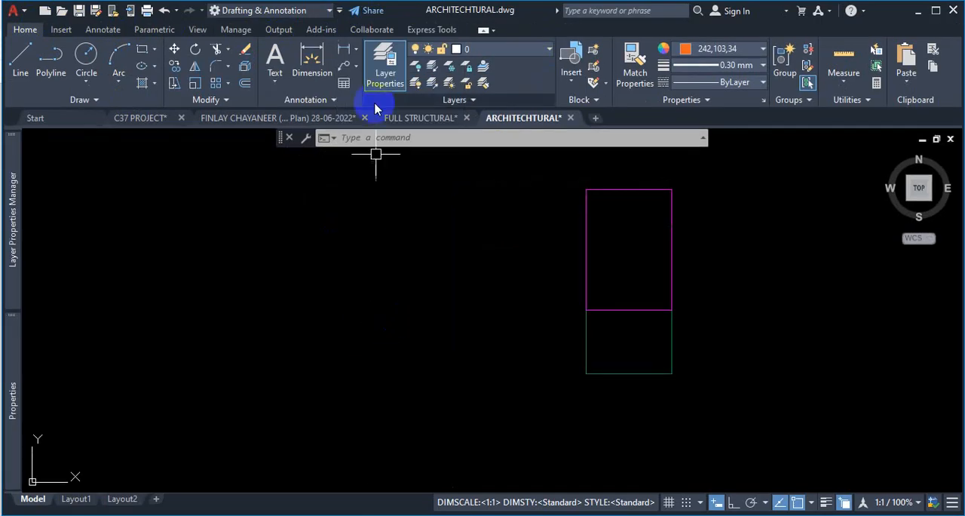
left_click(340, 11)
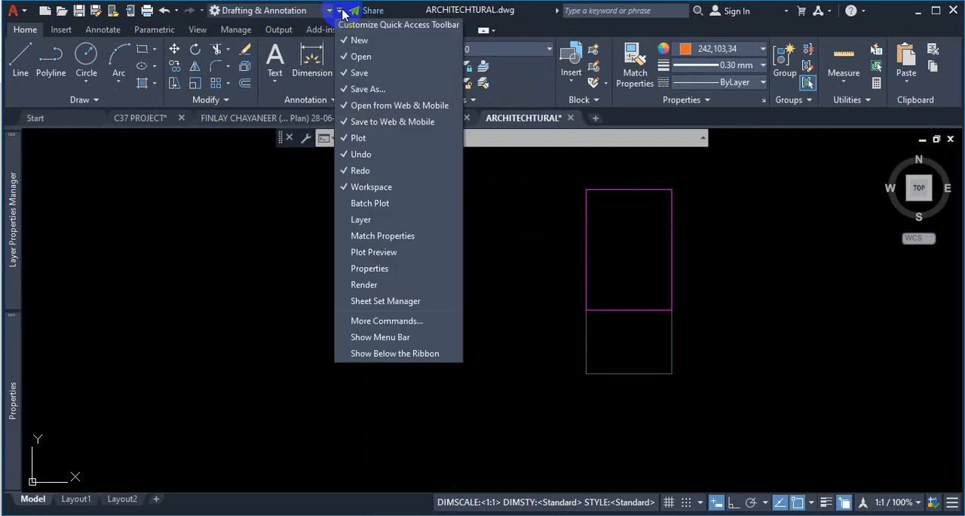
left_click(365, 337)
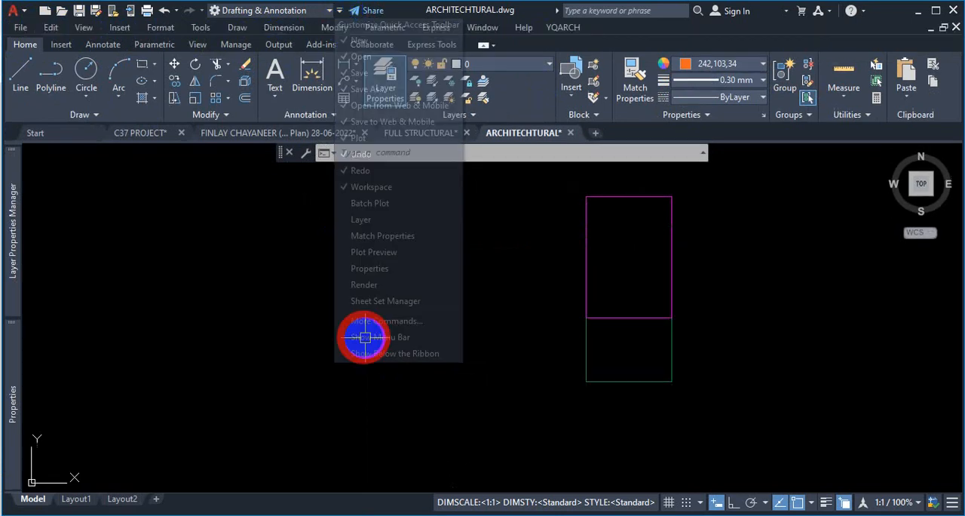
- Turn on the Draw Order toolbar from the AutoCAD toolbars list
left_click(202, 28)
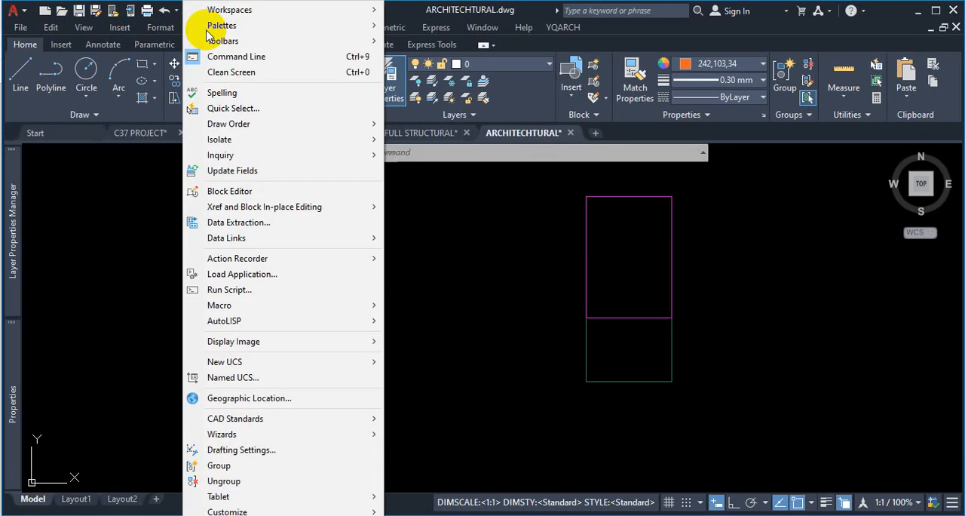
mouse_move(223, 42)
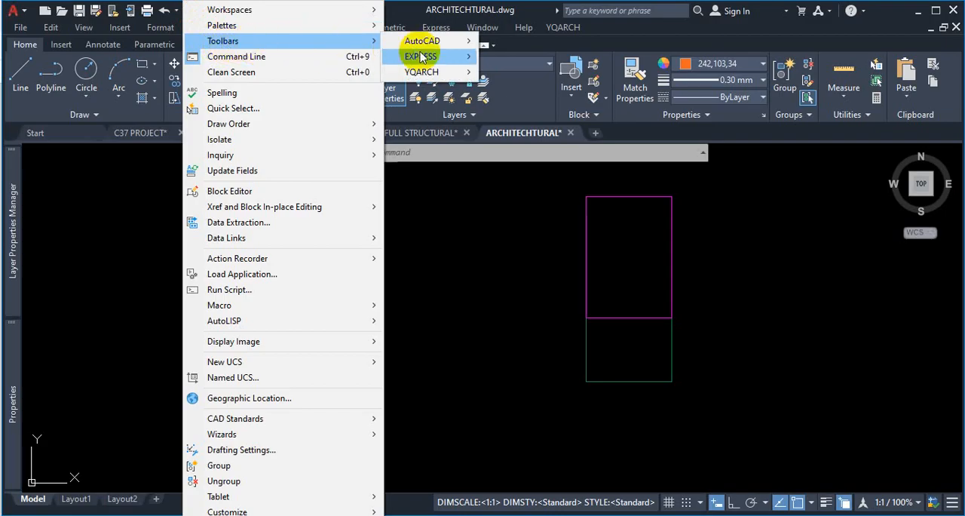
mouse_move(459, 42)
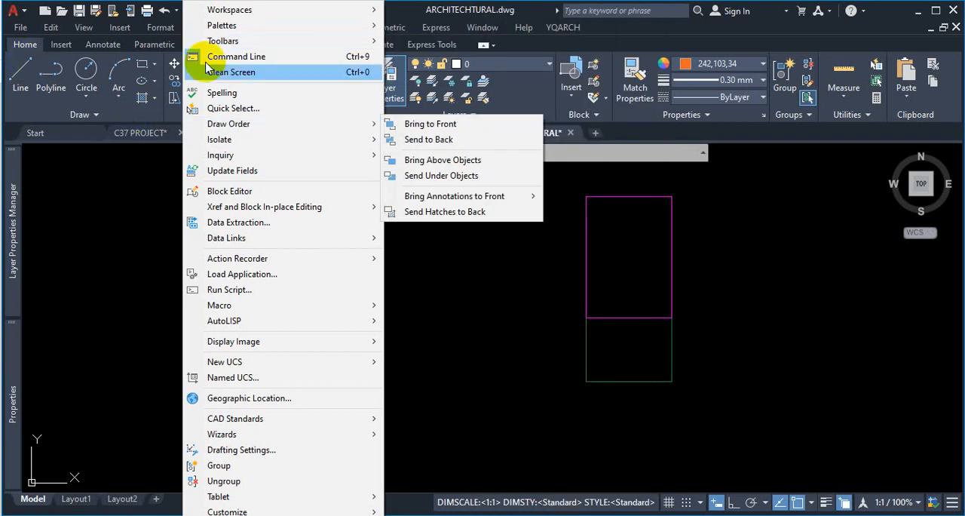
mouse_move(366, 41)
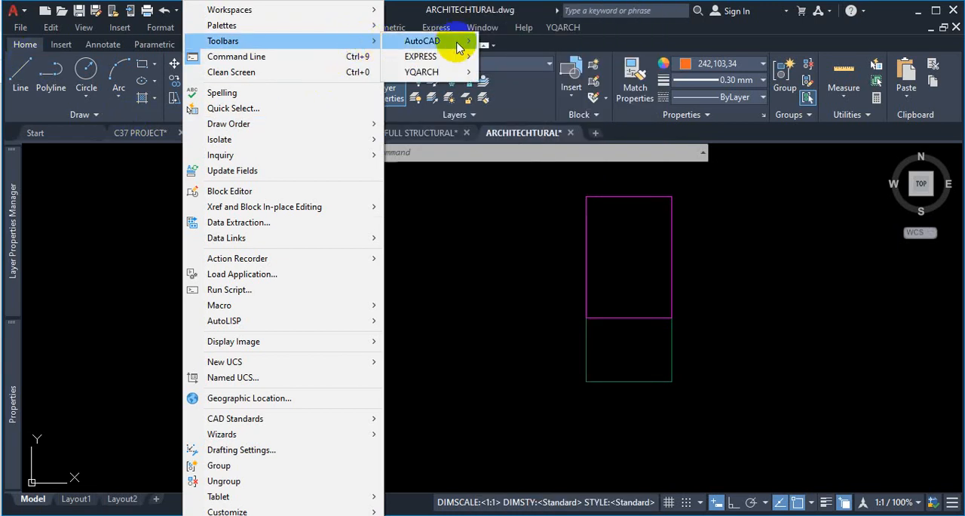
mouse_move(397, 43)
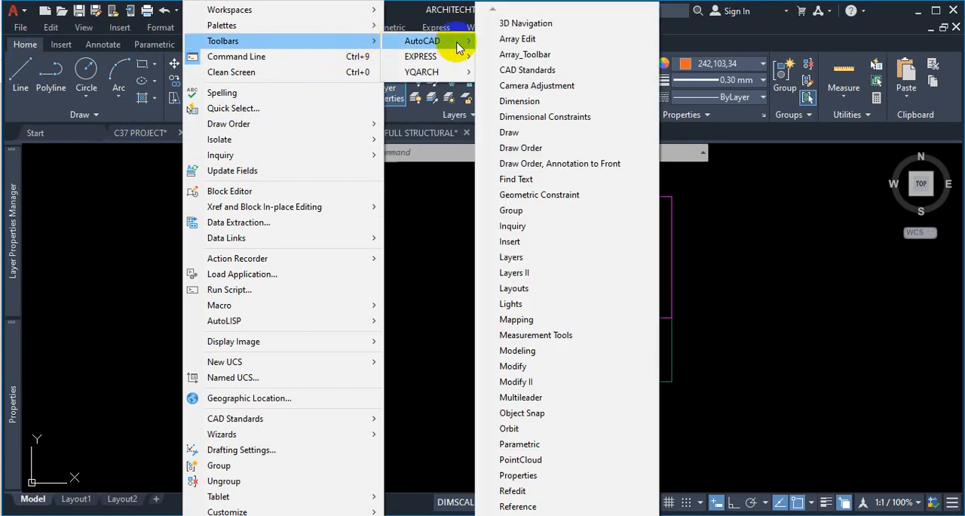
left_click(535, 149)
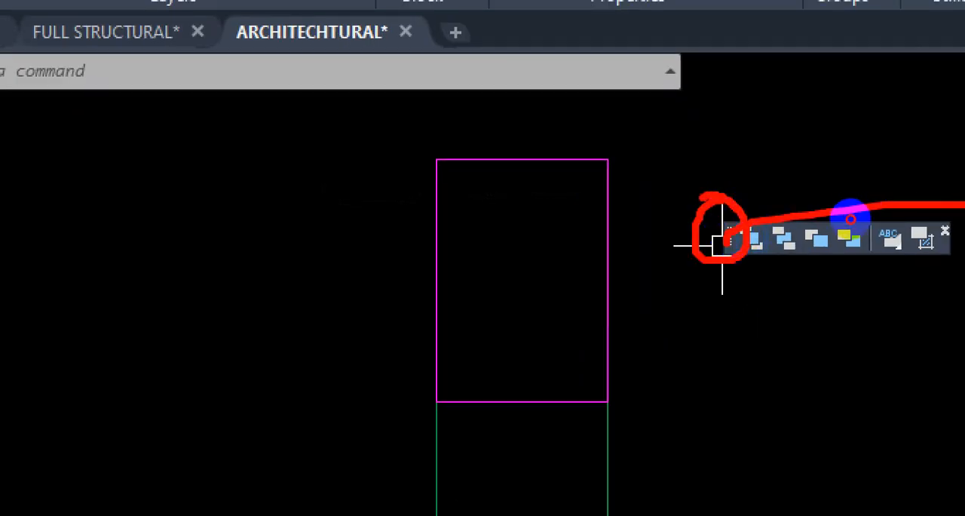
- Move the floating Draw Order toolbar and dock it vertically at the edge of the drawing area
key("Escape")
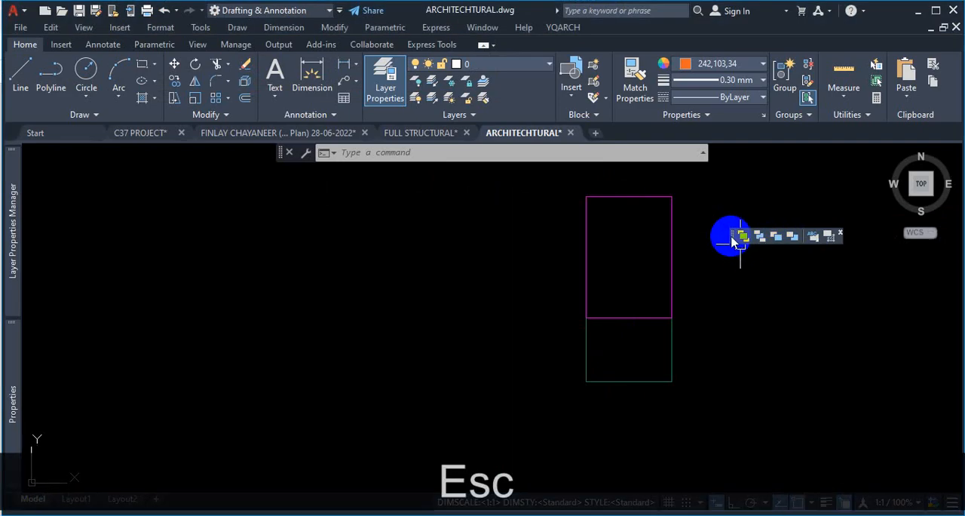
mouse_move(735, 241)
left_mouse_down()
mouse_move(772, 233)
mouse_move(956, 255)
left_mouse_up()
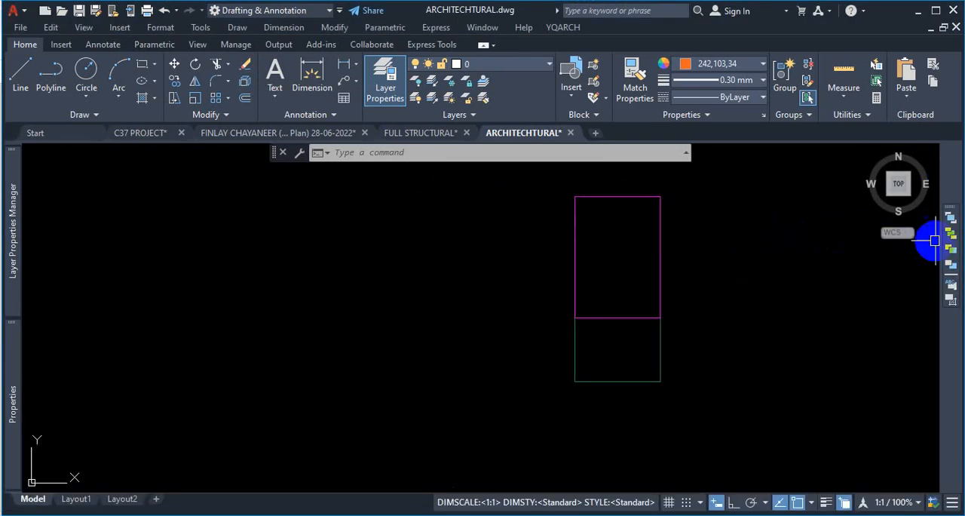
left_click_drag(949, 214, 950, 156)
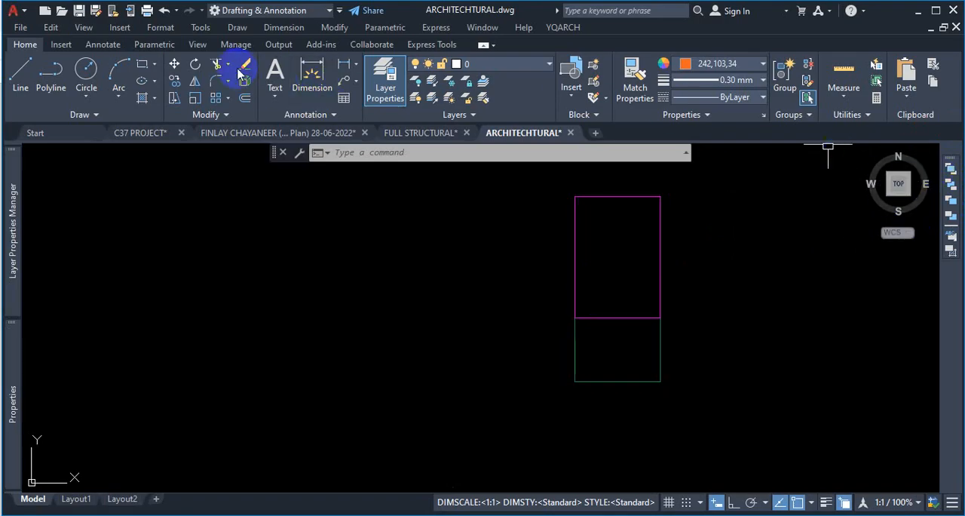
- Open the AutoCAD toolbars list again and turn on another toolbar from near the end of it
left_click(202, 28)
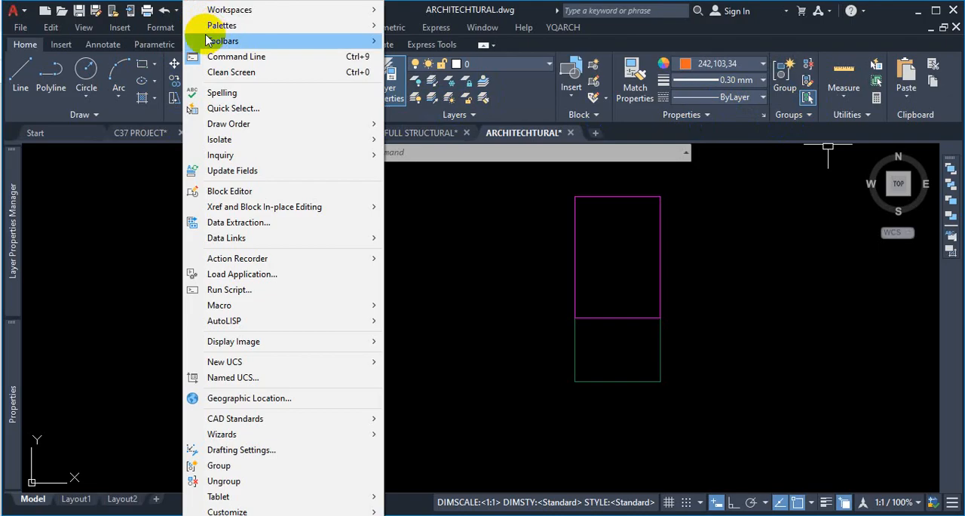
mouse_move(219, 40)
mouse_move(442, 46)
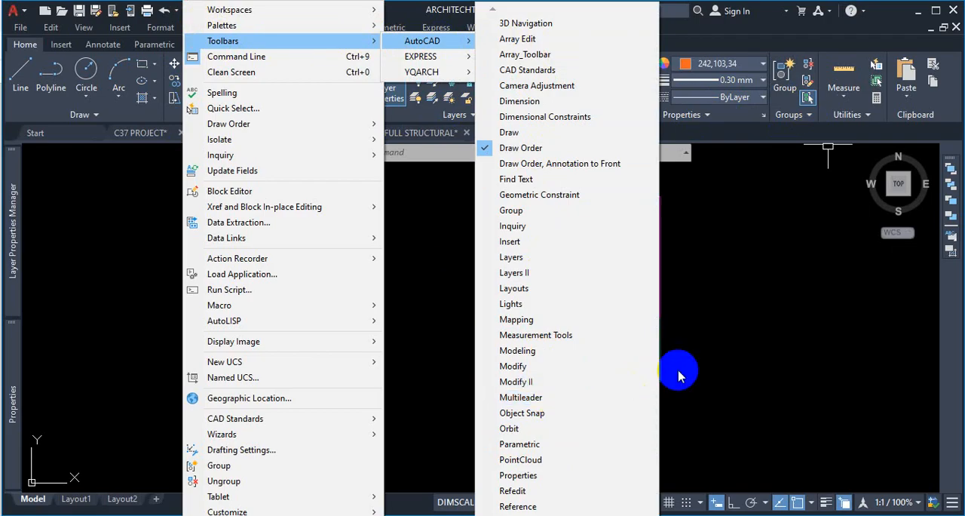
left_click(565, 515)
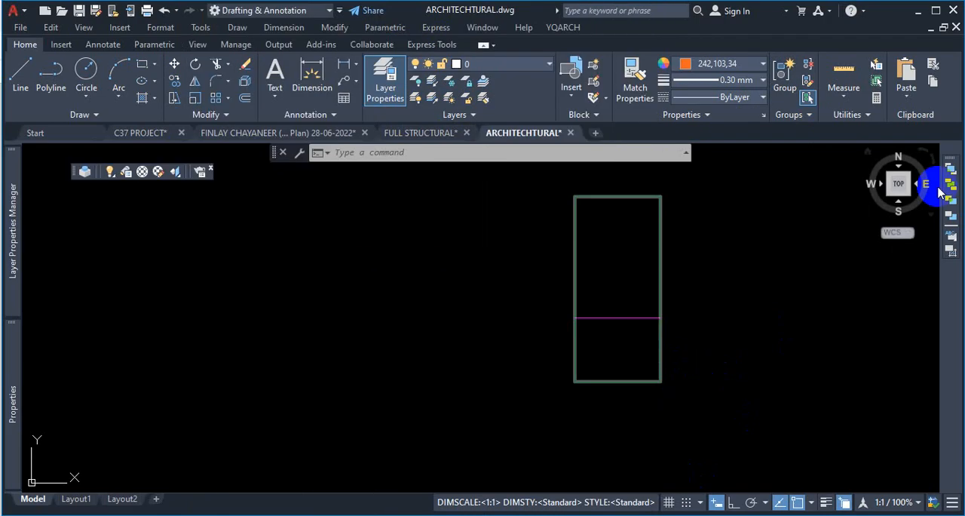
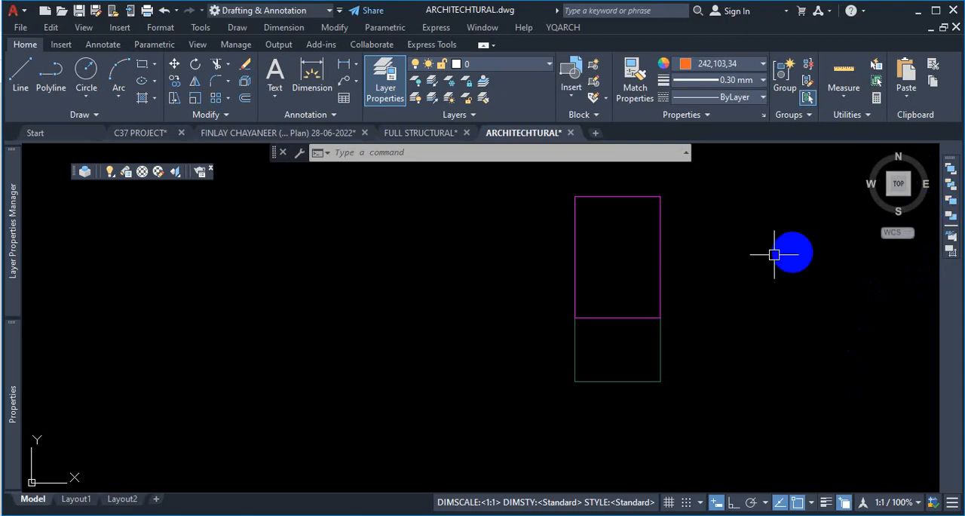
- Pick the overlapping column outline and cycle through the stacked polylines in the selection list to compare them
left_click(661, 225)
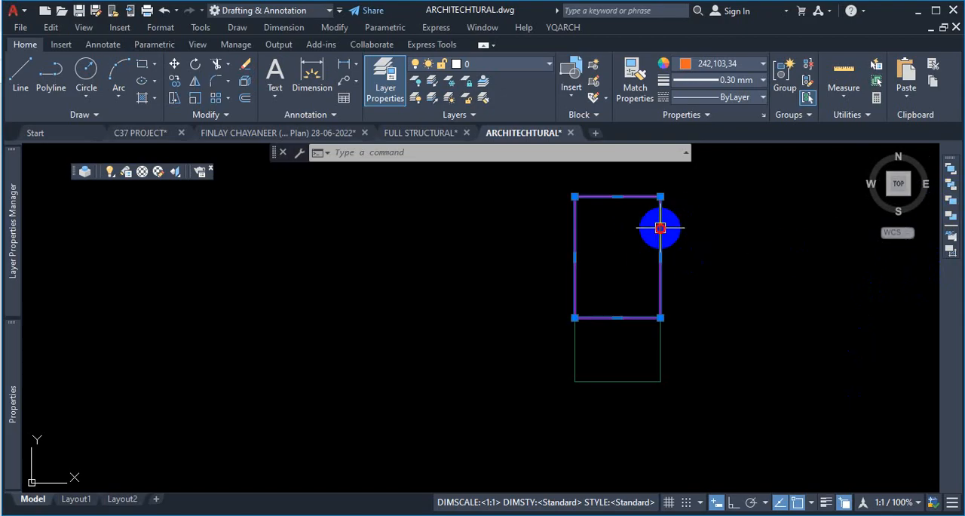
scroll(729, 334, "down", 1)
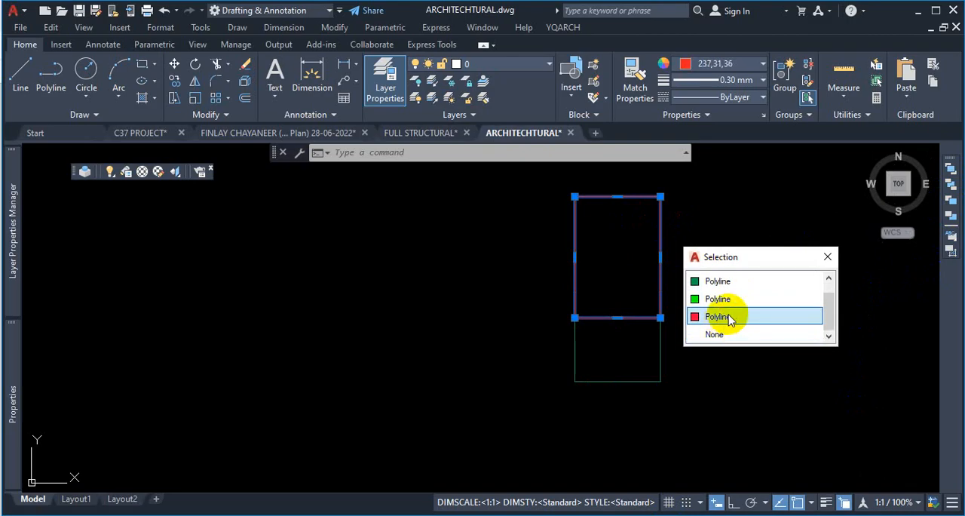
scroll(726, 317, "up", 2)
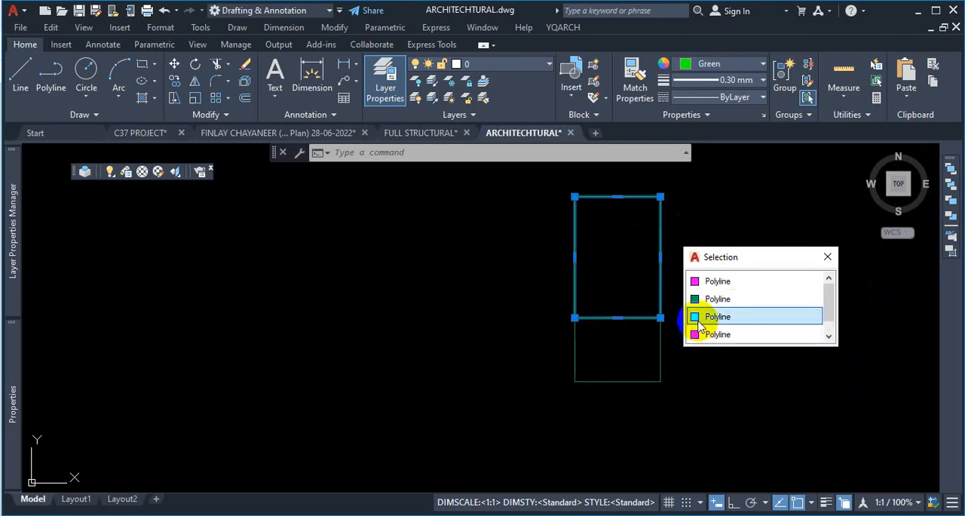
key("ctrl+1")
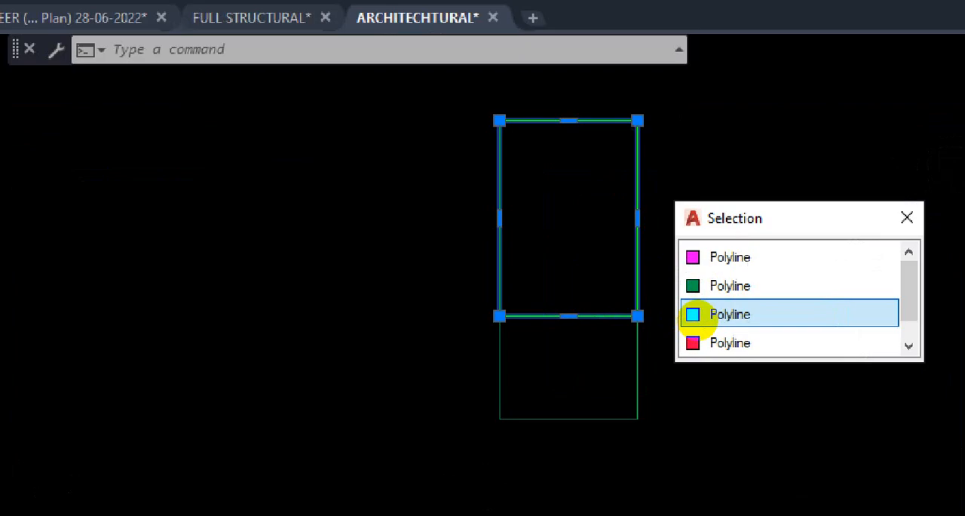
left_click(696, 321)
mouse_move(775, 324)
left_mouse_down()
mouse_move(866, 305)
mouse_move(837, 273)
mouse_move(791, 264)
left_mouse_up()
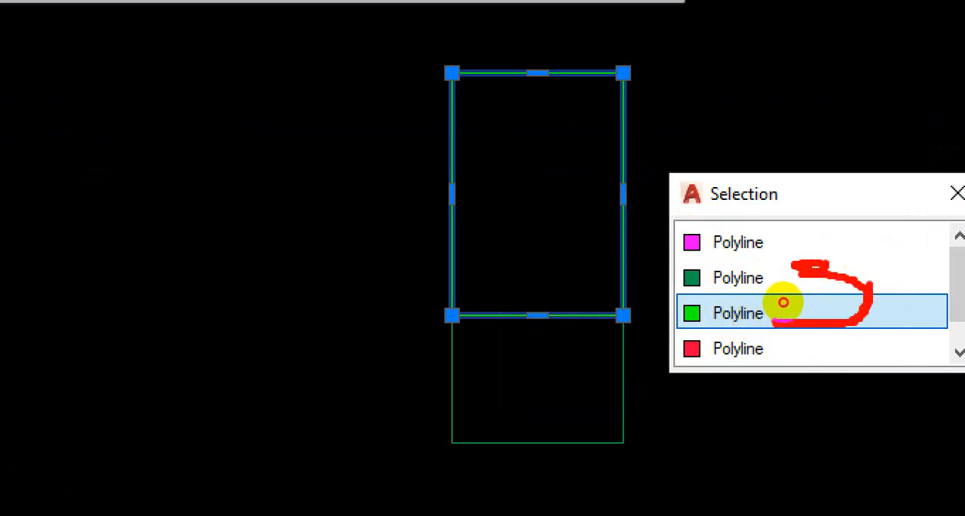
left_click_drag(856, 280, 740, 279)
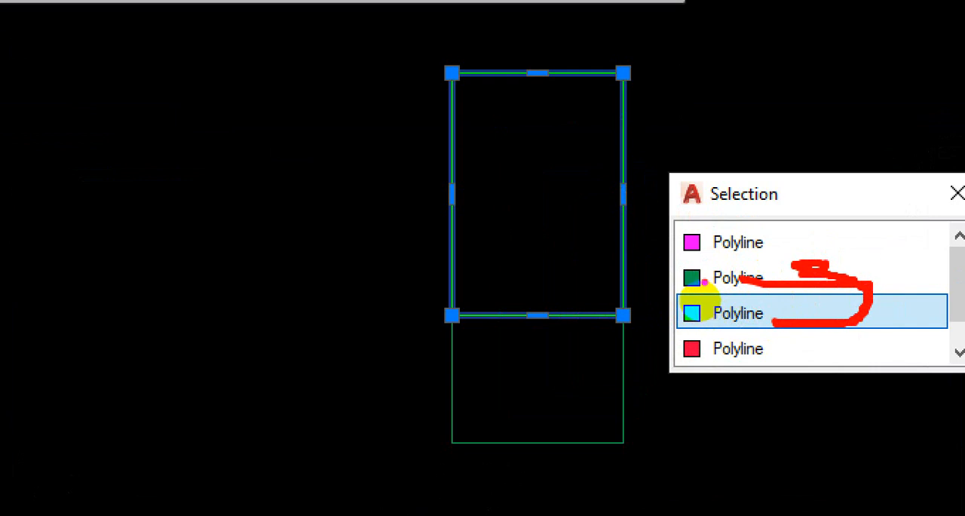
left_click_drag(722, 275, 675, 274)
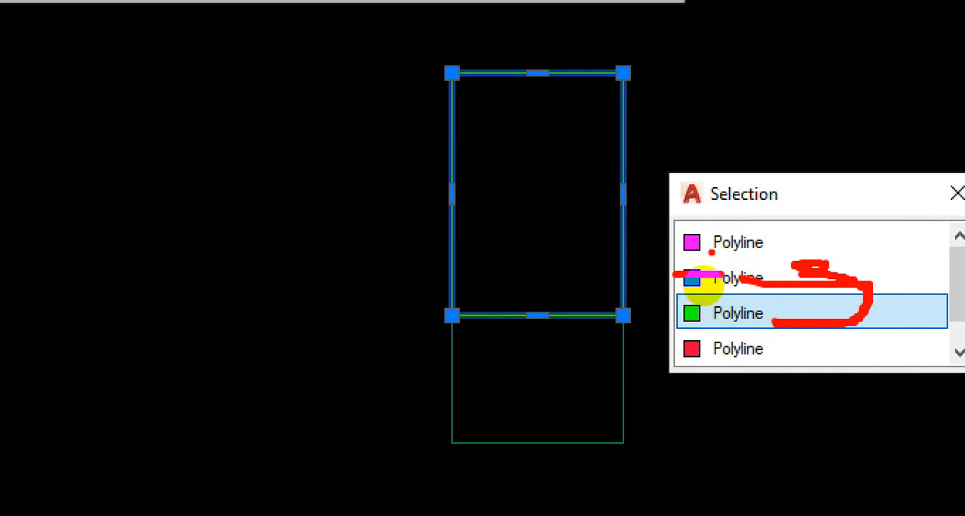
key("Escape")
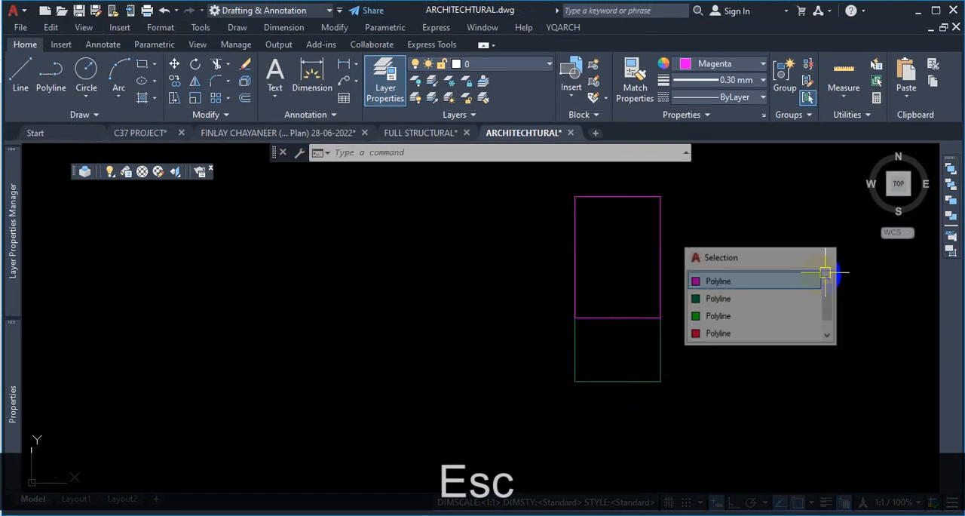
key("Escape")
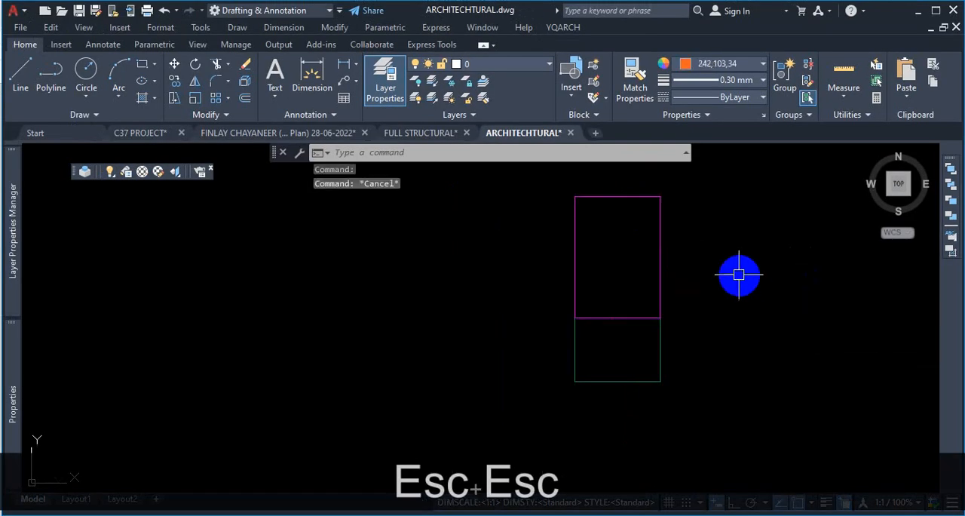
- Use Bring Above Objects to place the green column polyline above the dark green polyline as reference
left_click(952, 209)
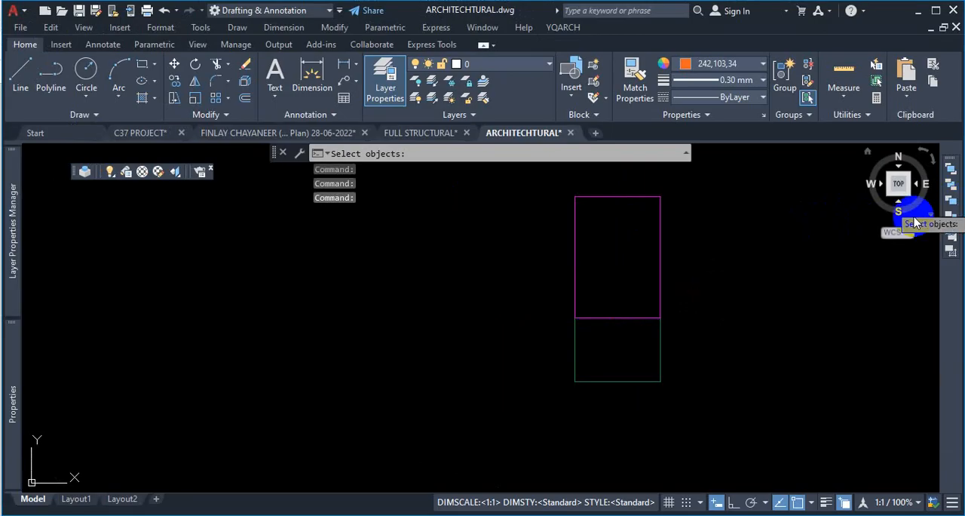
left_click(659, 252)
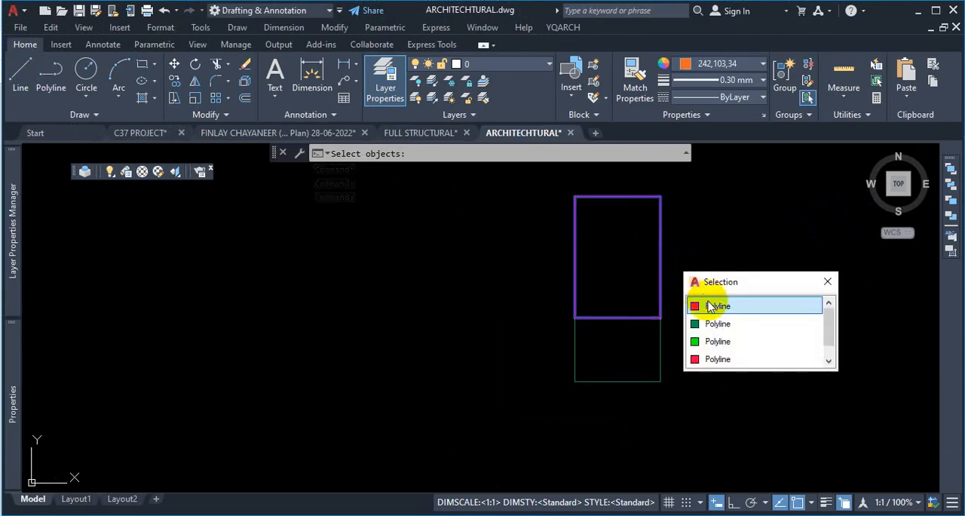
left_click(727, 348)
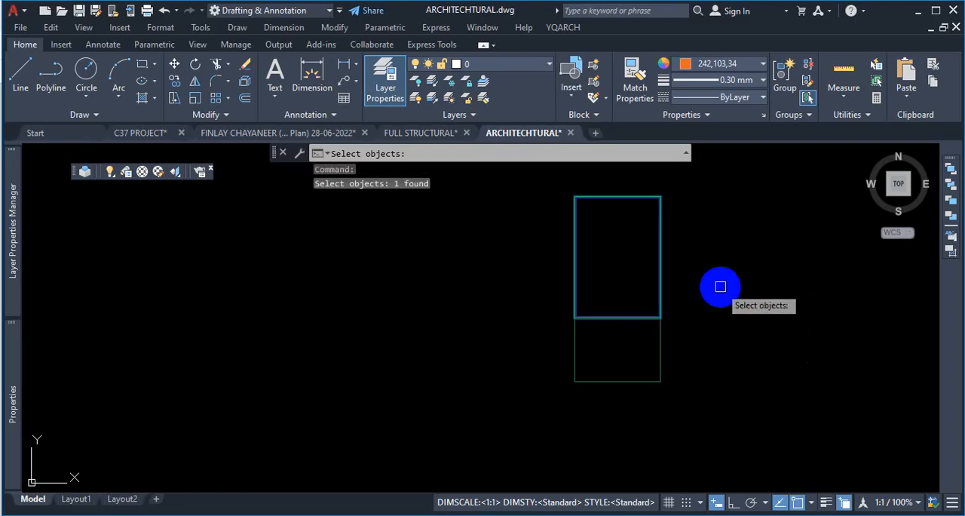
key("Return")
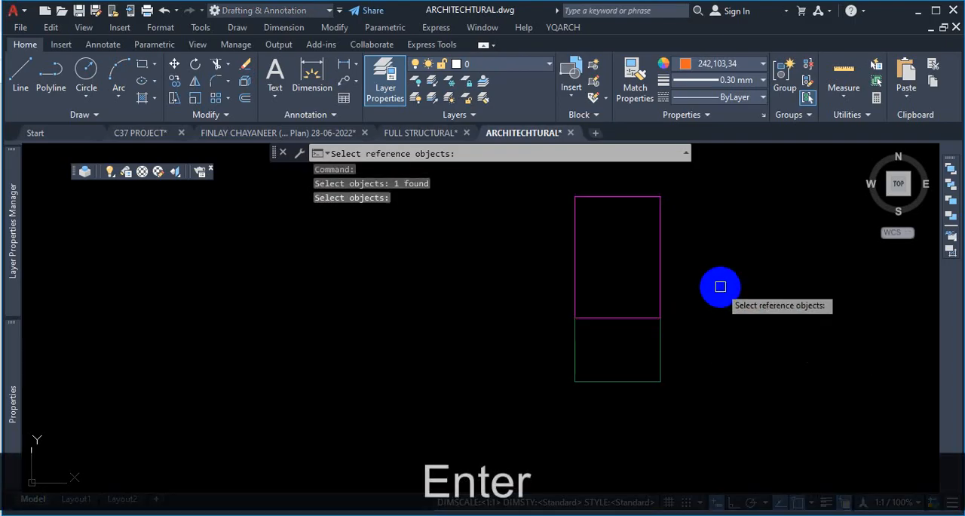
key("ctrl+1")
left_click(762, 299)
mouse_move(842, 276)
left_mouse_down()
mouse_move(735, 287)
mouse_move(836, 302)
mouse_move(804, 281)
left_mouse_up()
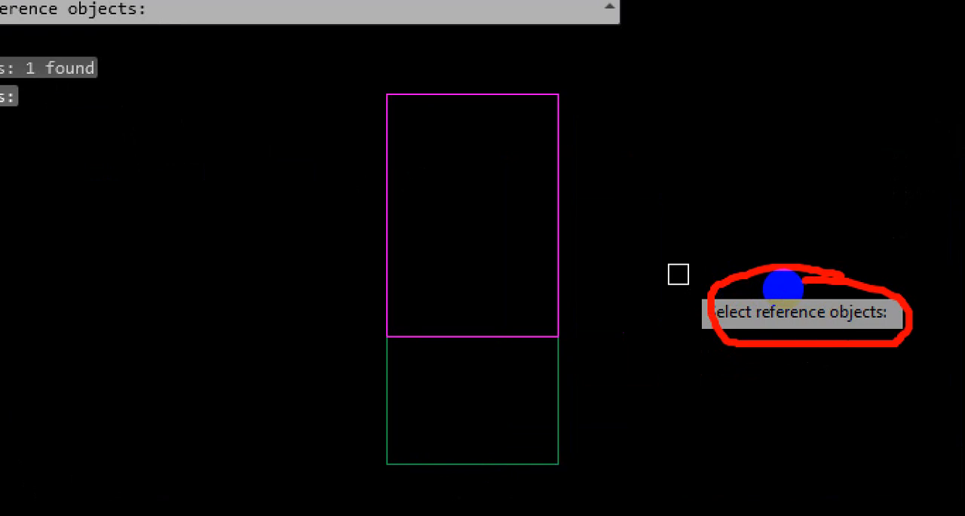
key("Escape")
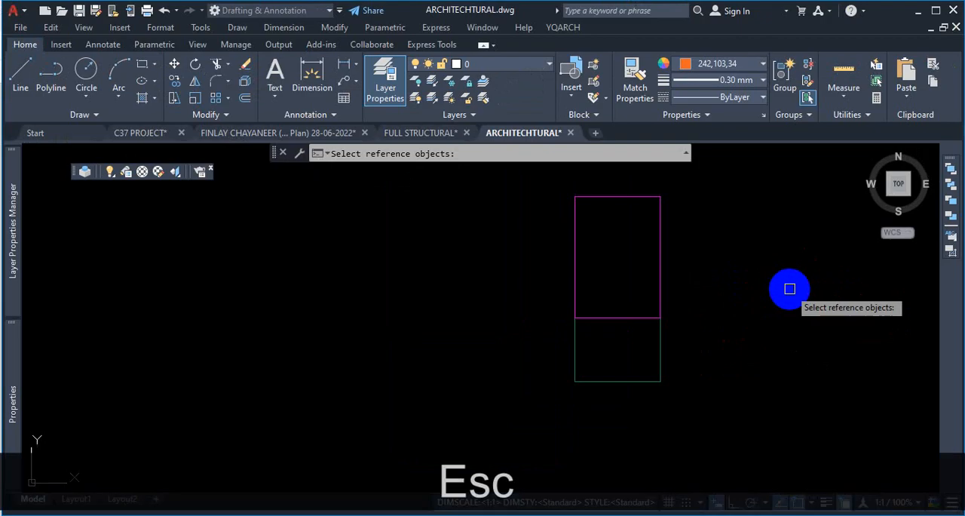
left_click(664, 254)
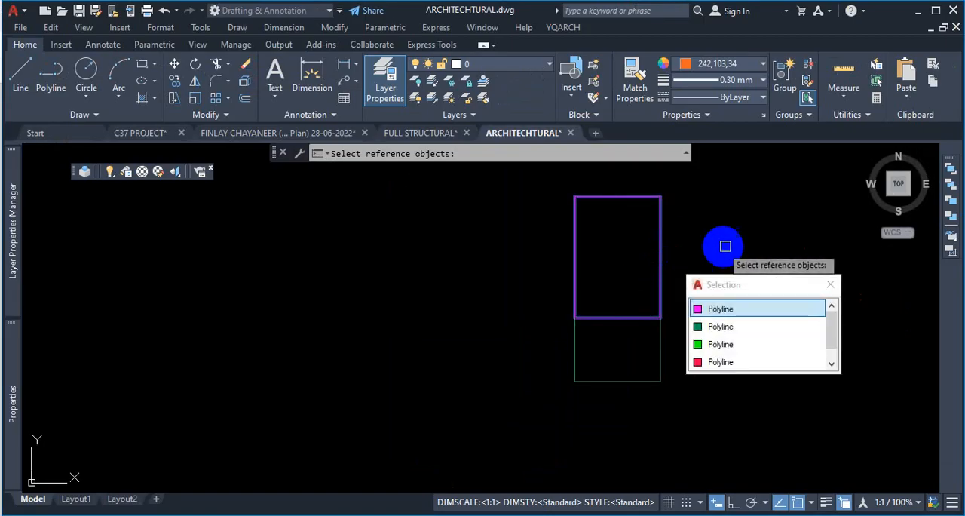
left_click(735, 328)
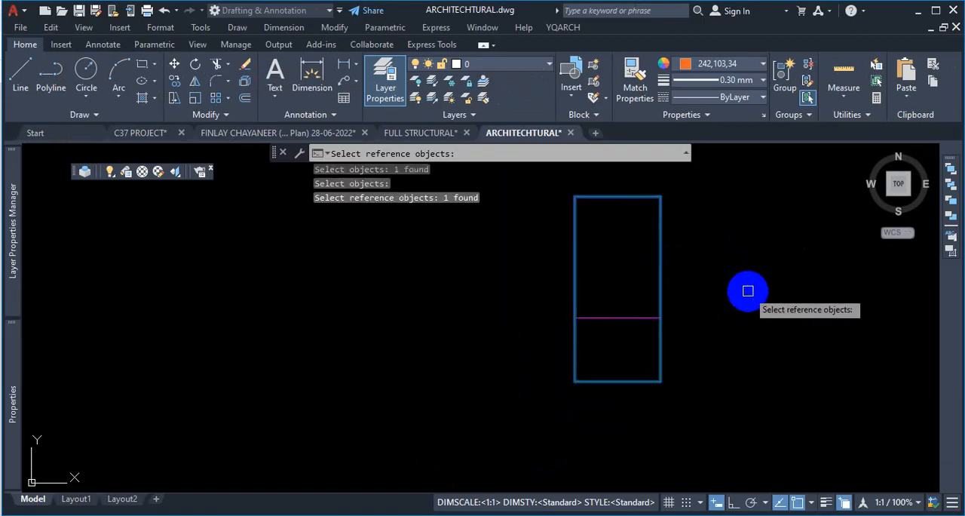
key("Return")
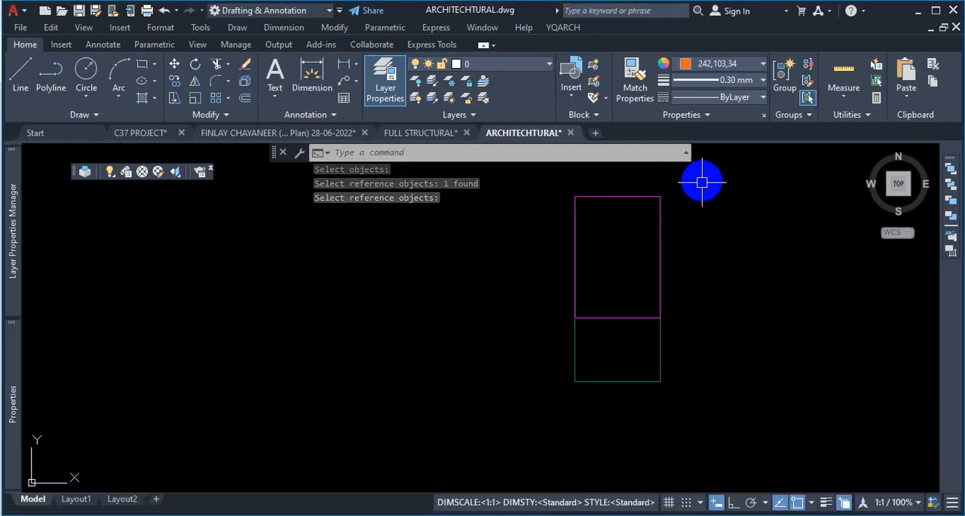
- Pick the column outline again to check the new stacking order of the overlapping polylines
left_click(665, 226)
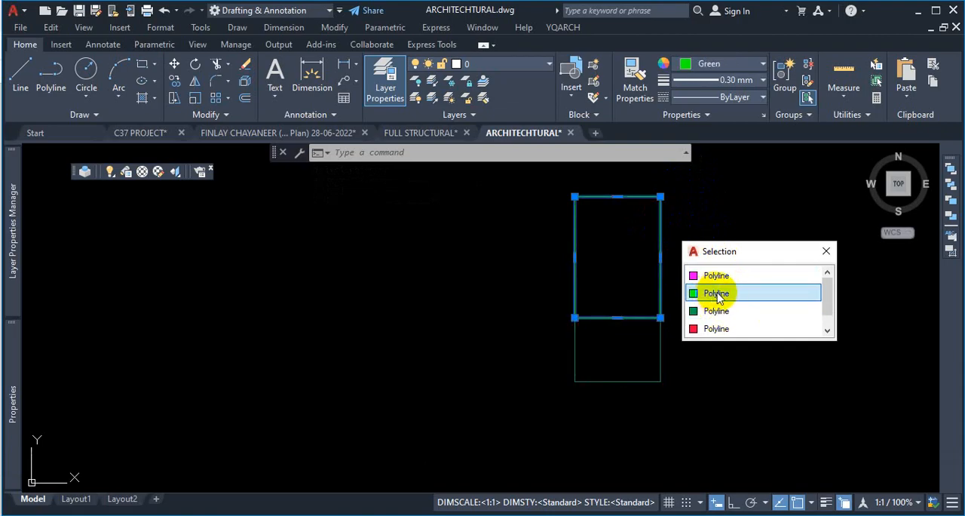
left_click(717, 293)
key("Escape")
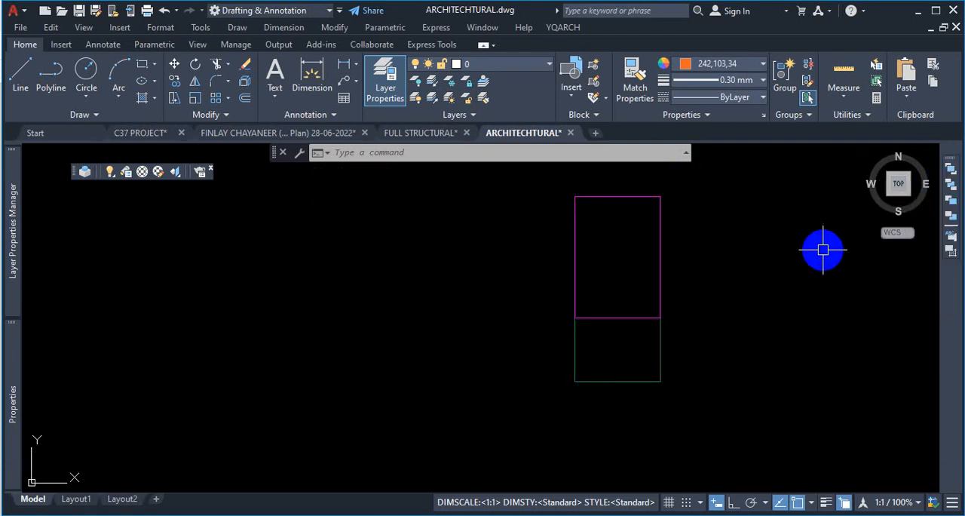
- Zoom around the architectural floor plans to examine the column outlines within them
scroll(717, 259, "down", 6)
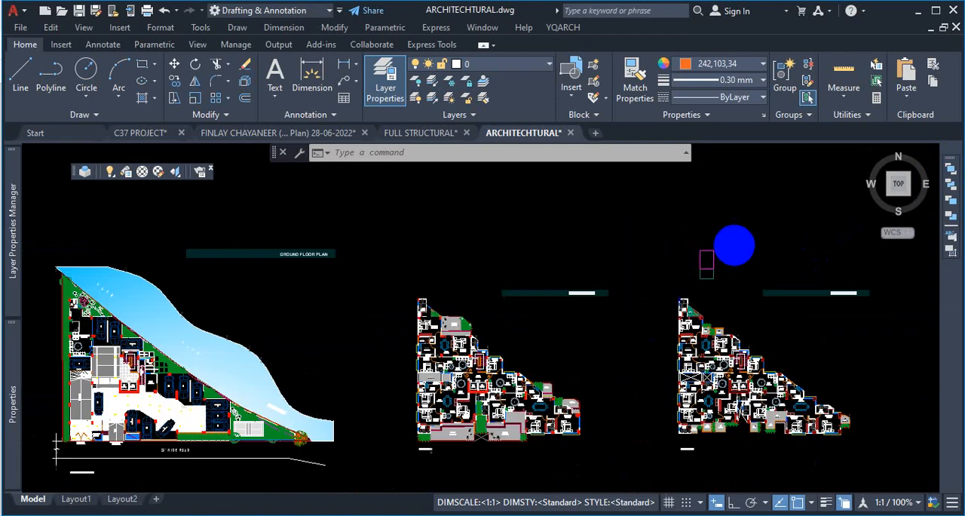
scroll(706, 253, "down", 5)
scroll(724, 213, "up", 6)
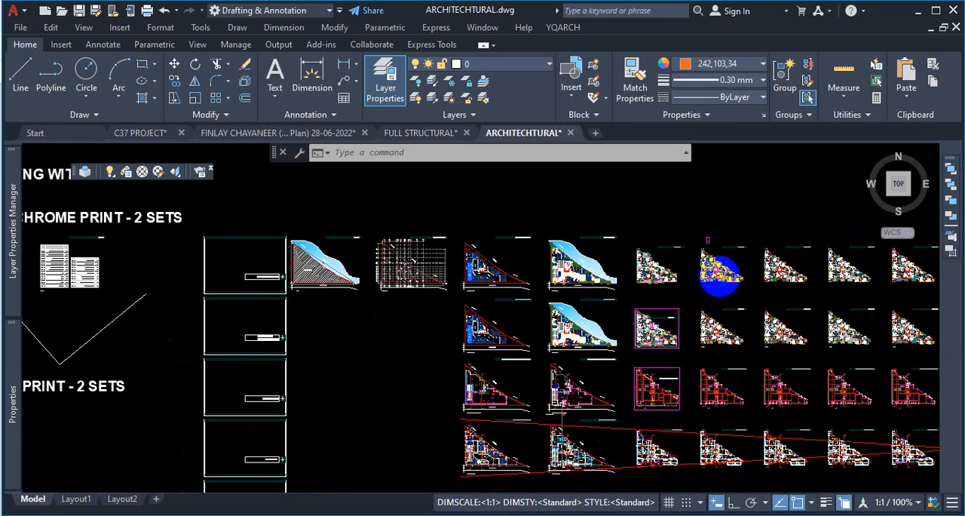
scroll(519, 194, "up", 2)
scroll(646, 334, "down", 7)
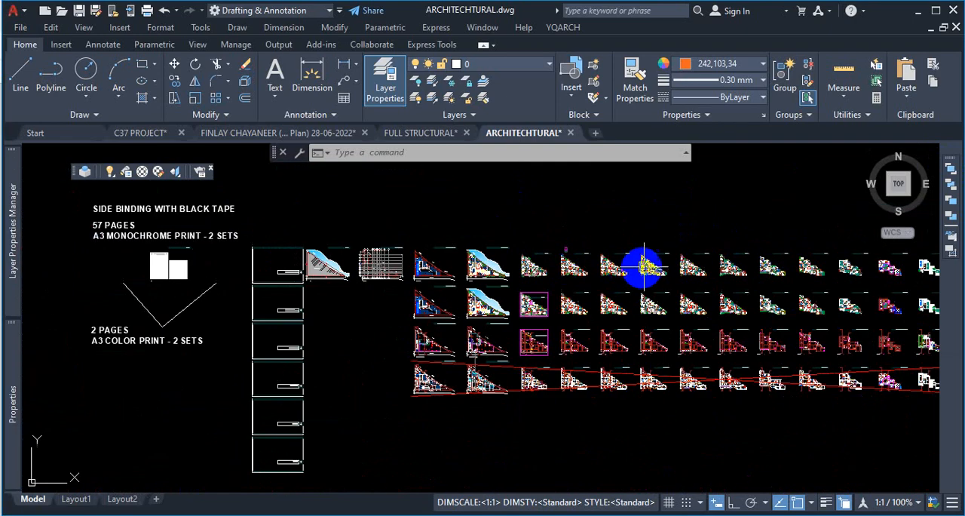
scroll(617, 254, "up", 5)
scroll(588, 272, "down", 5)
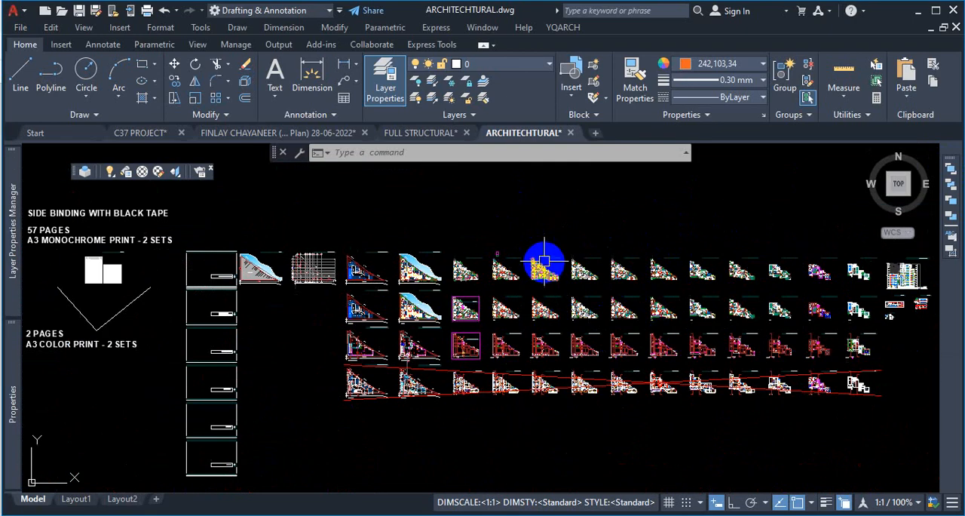
scroll(894, 255, "up", 4)
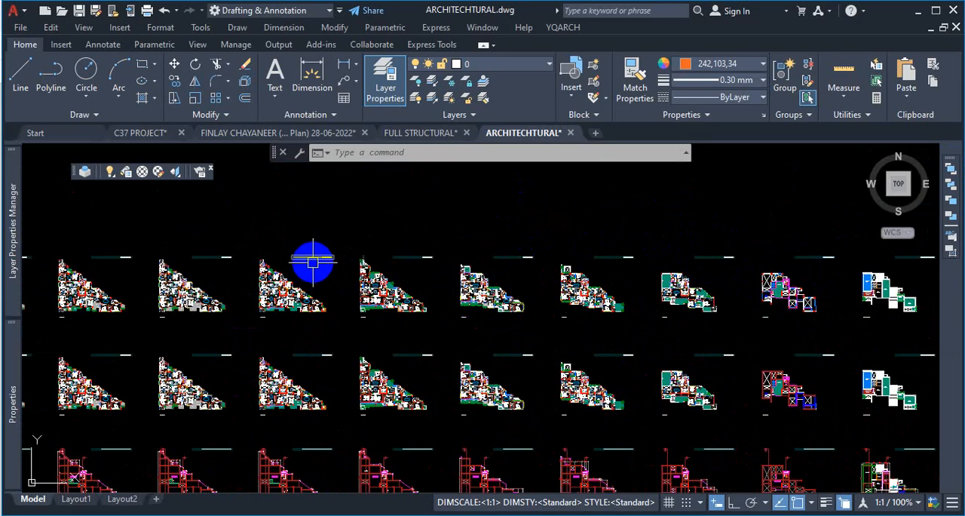
scroll(701, 285, "down", 4)
scroll(382, 282, "up", 6)
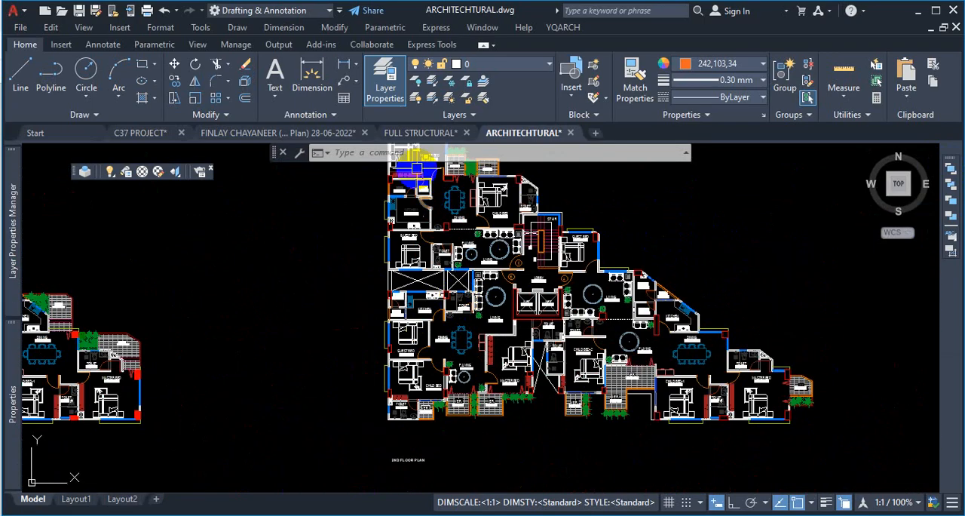
scroll(430, 151, "down", 2)
scroll(448, 219, "up", 6)
scroll(442, 295, "down", 5)
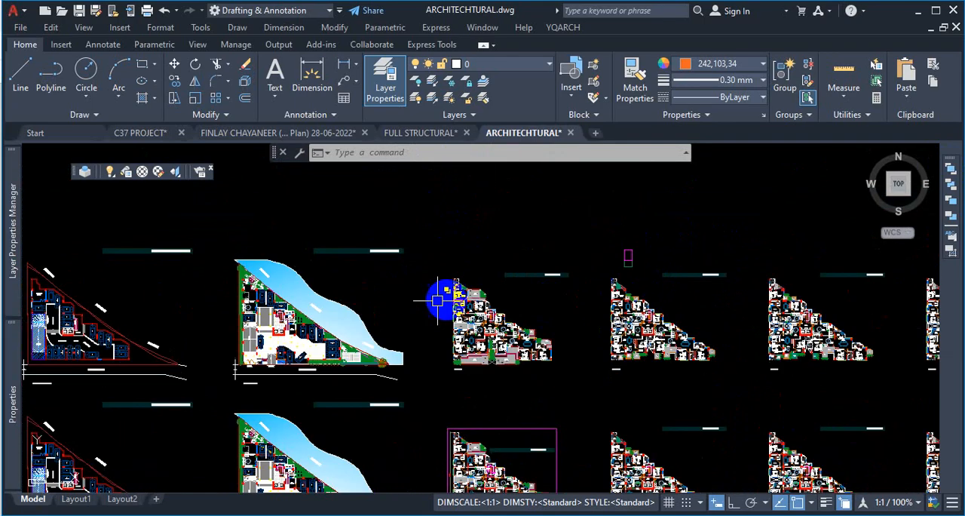
scroll(466, 285, "up", 3)
scroll(452, 278, "up", 1)
scroll(594, 279, "down", 6)
scroll(390, 266, "up", 8)
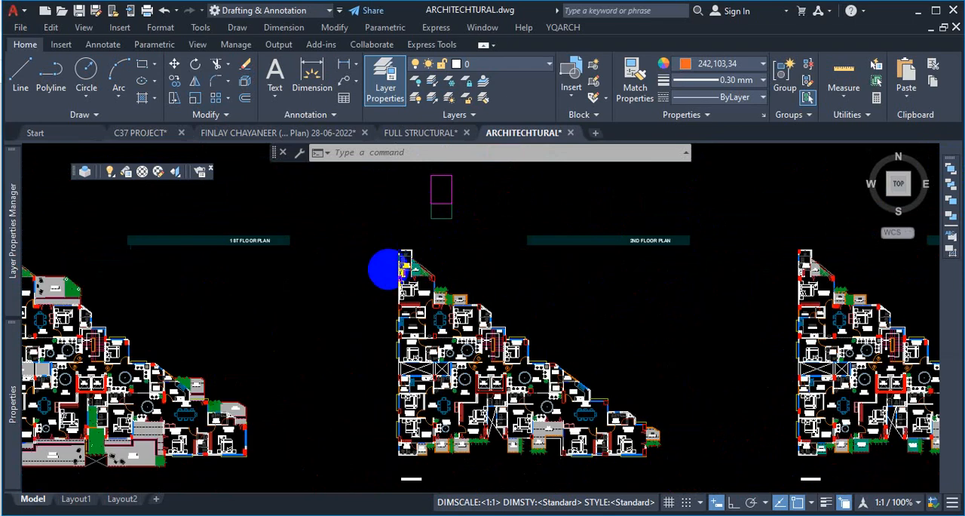
scroll(398, 316, "up", 4)
scroll(389, 314, "down", 7)
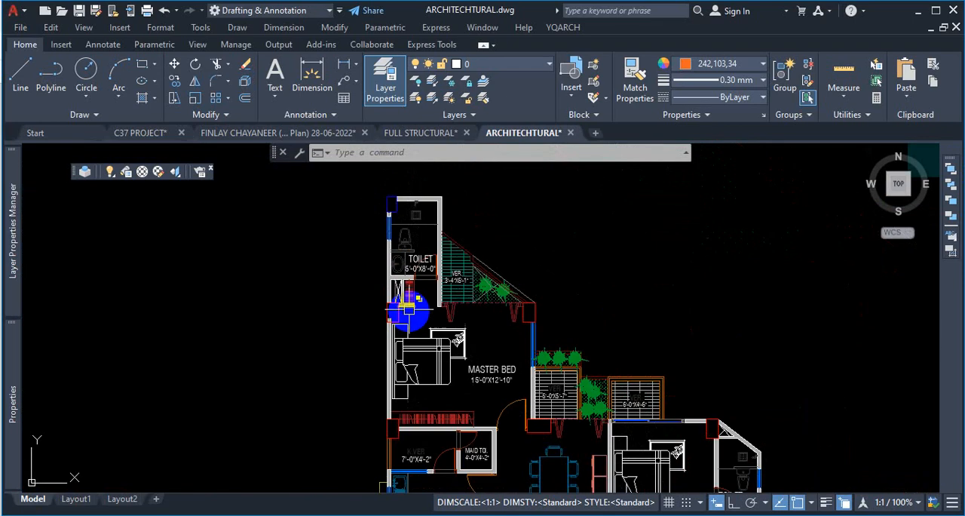
scroll(452, 317, "up", 4)
scroll(472, 246, "up", 8)
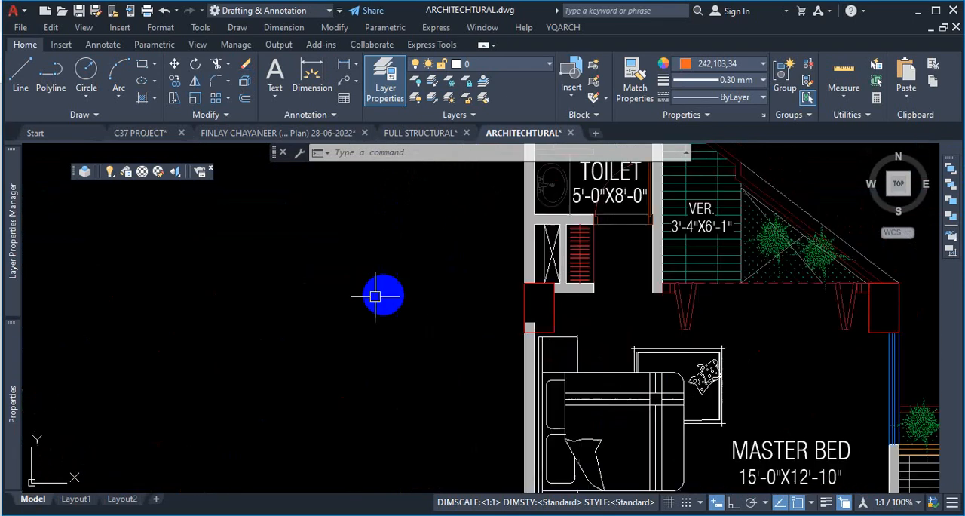
scroll(335, 313, "down", 2)
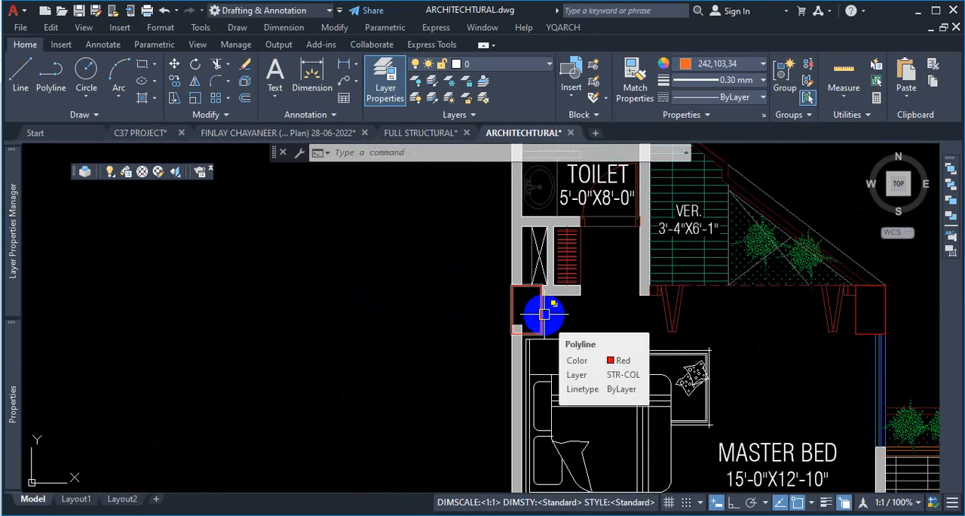
scroll(544, 314, "down", 8)
scroll(693, 287, "down", 2)
scroll(700, 290, "up", 2)
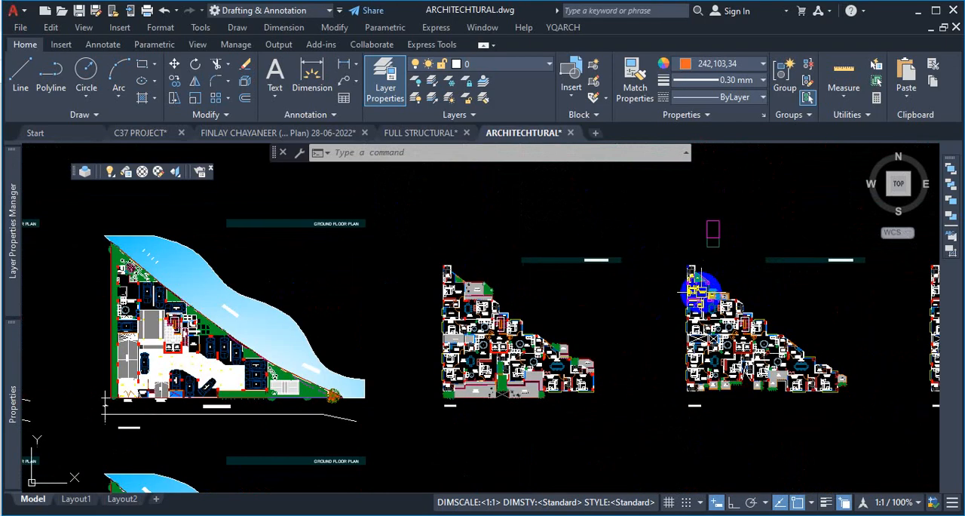
scroll(698, 293, "up", 2)
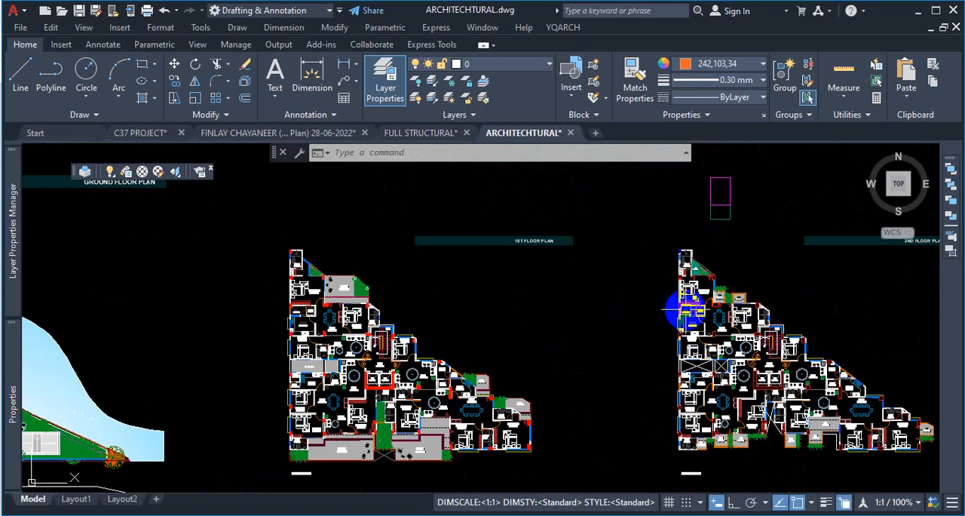
scroll(290, 254, "up", 9)
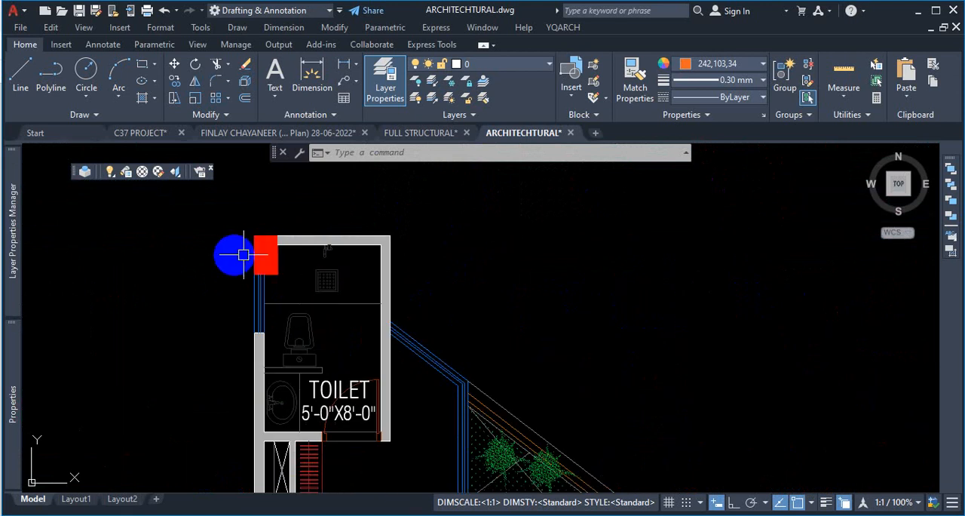
scroll(271, 249, "down", 10)
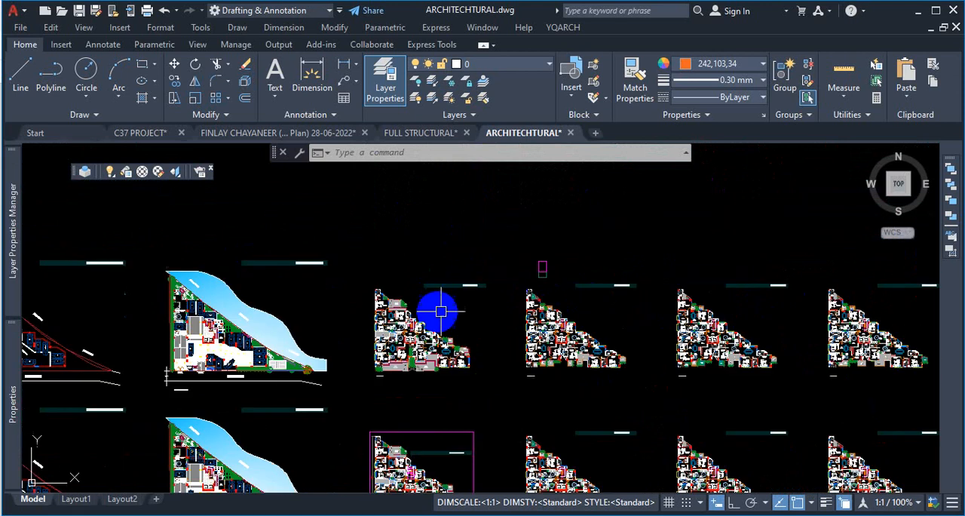
- Zoom around the first floor plan to examine the columns around the central lift core
scroll(534, 302, "up", 10)
scroll(585, 289, "down", 5)
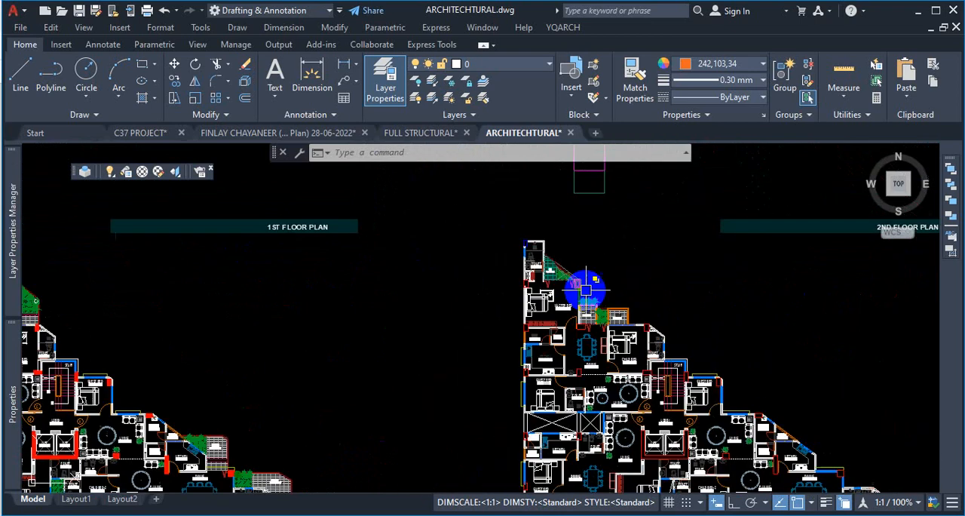
scroll(585, 288, "down", 5)
scroll(453, 302, "up", 6)
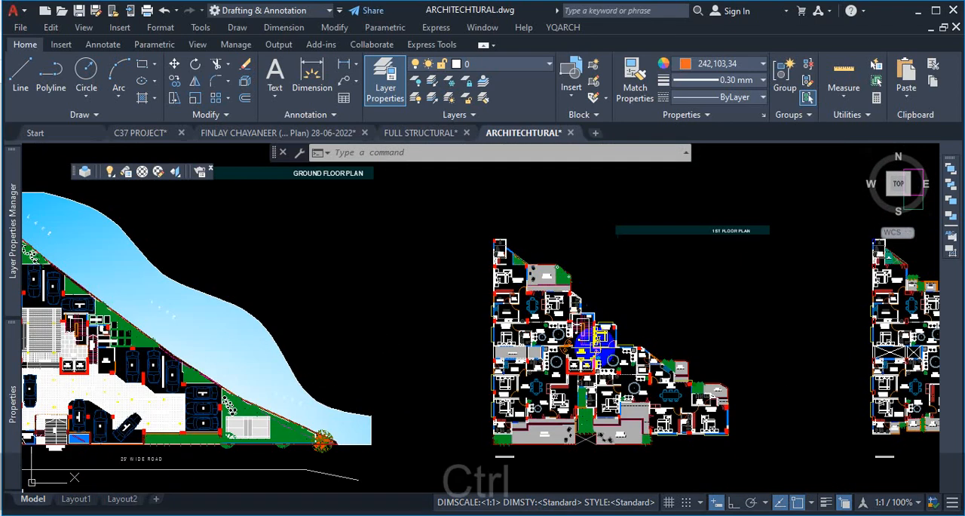
key("ctrl+1")
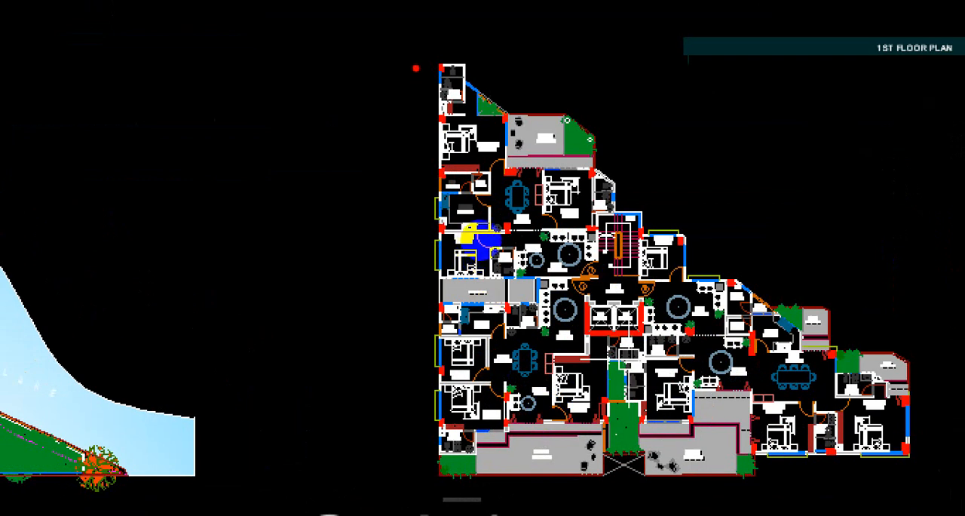
mouse_move(566, 354)
left_mouse_down()
mouse_move(610, 360)
mouse_move(585, 344)
left_mouse_up()
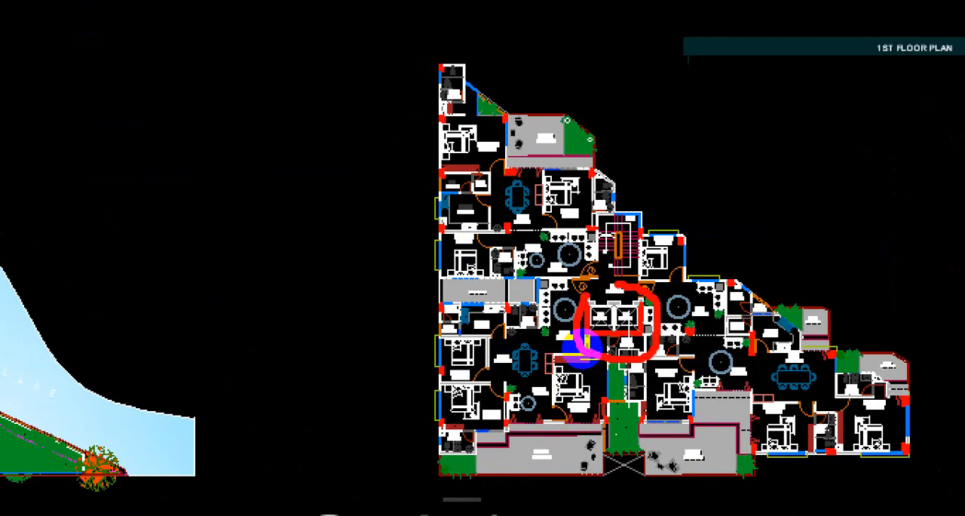
key("Escape")
scroll(452, 76, "up", 8)
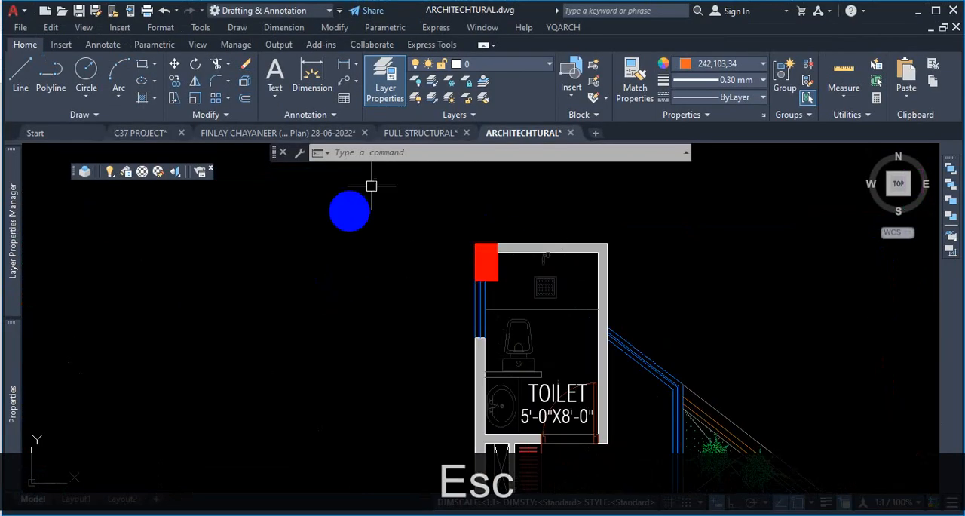
- Draw a small rectangle with the Rectangle tool in empty space to the left of the toilet
left_click(141, 65)
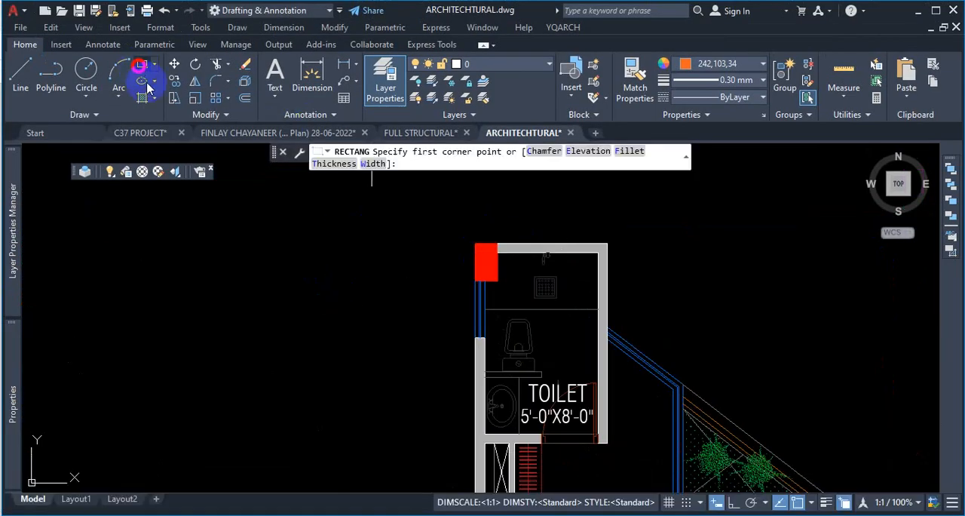
left_click(241, 243)
left_click(282, 310)
key("Escape")
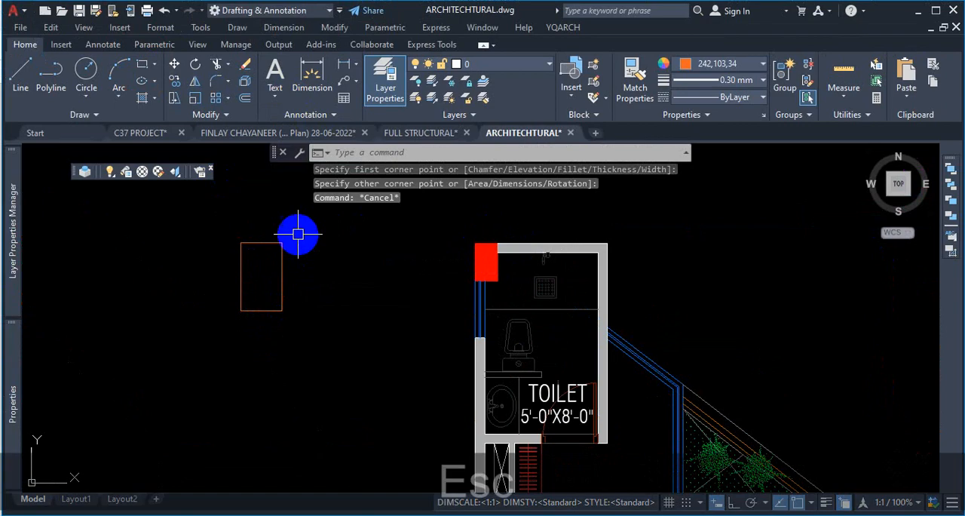
- Try to copy the rectangle using its upper-left corner as the base point
left_click(297, 233)
left_click(194, 264)
type("co")
key("Return")
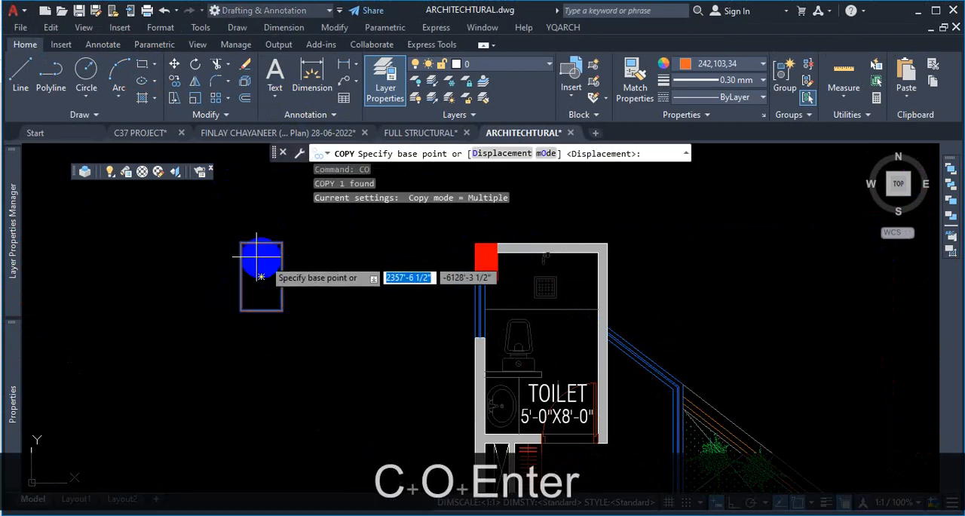
left_click(240, 242)
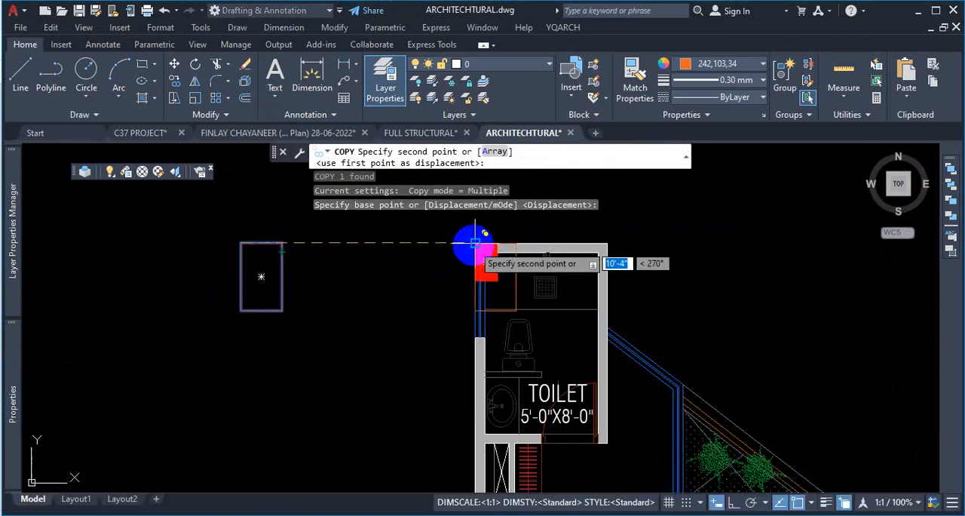
key("Escape")
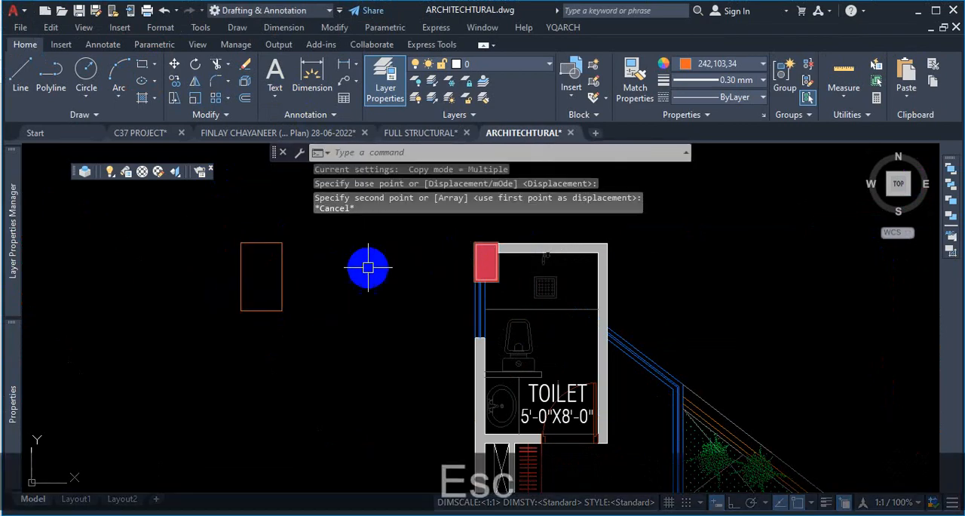
- Browse the layer list to inspect the column layers such as COLUMN, STR-COL and structural column
left_click(513, 68)
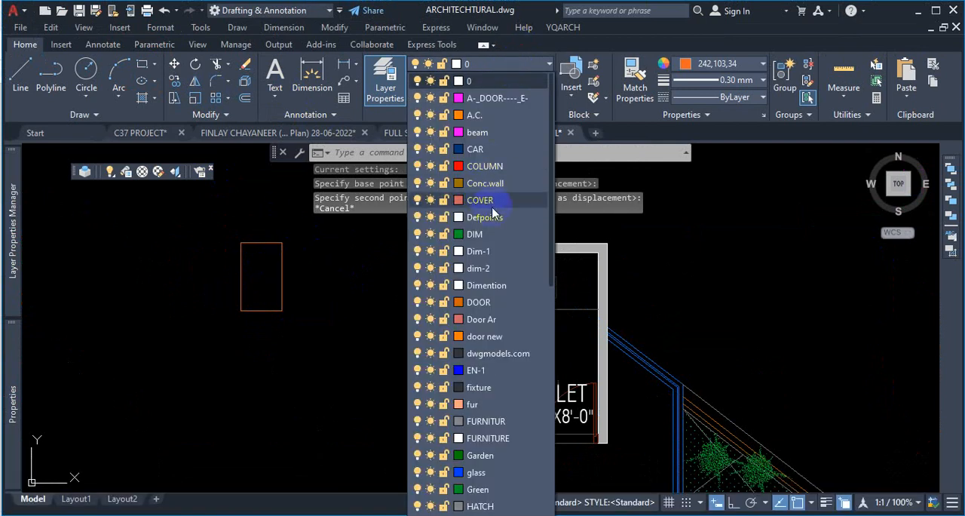
scroll(493, 211, "down", 9)
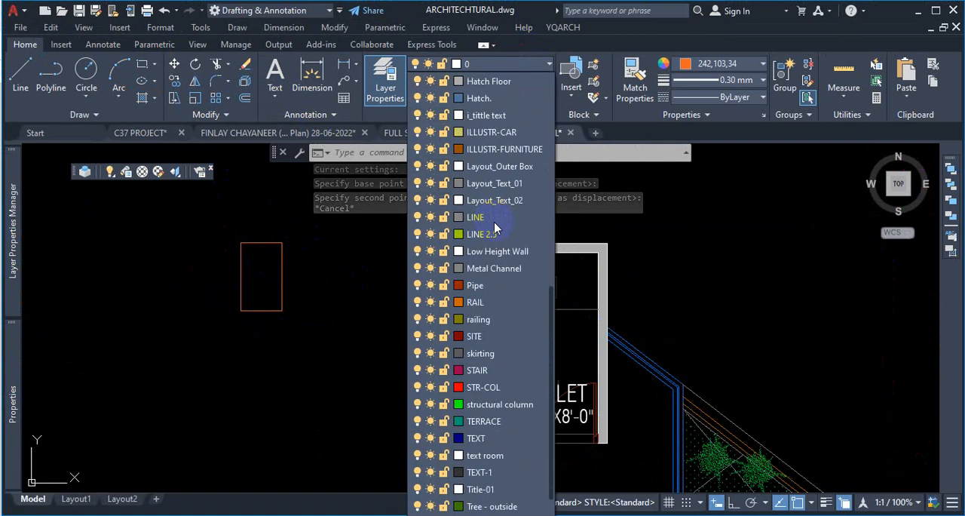
scroll(494, 222, "down", 2)
scroll(497, 224, "up", 5)
scroll(496, 224, "down", 4)
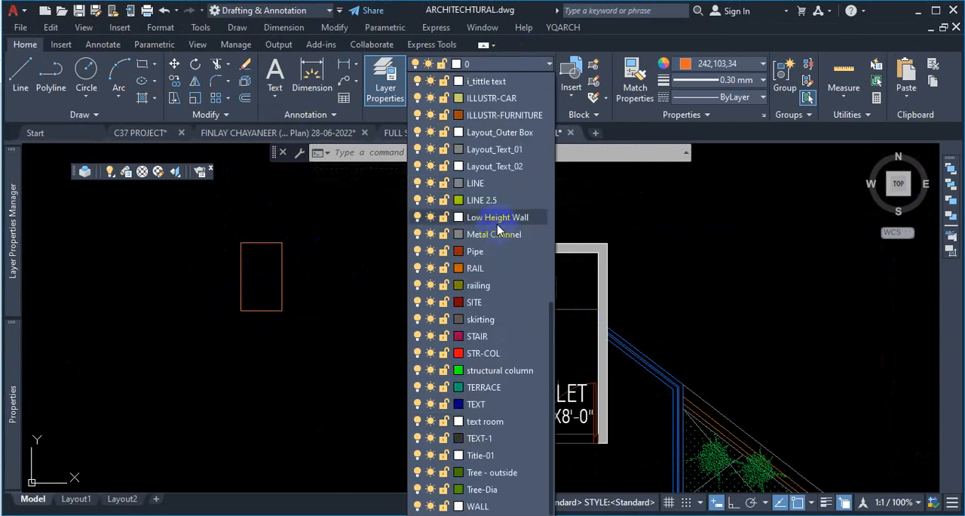
scroll(497, 216, "up", 9)
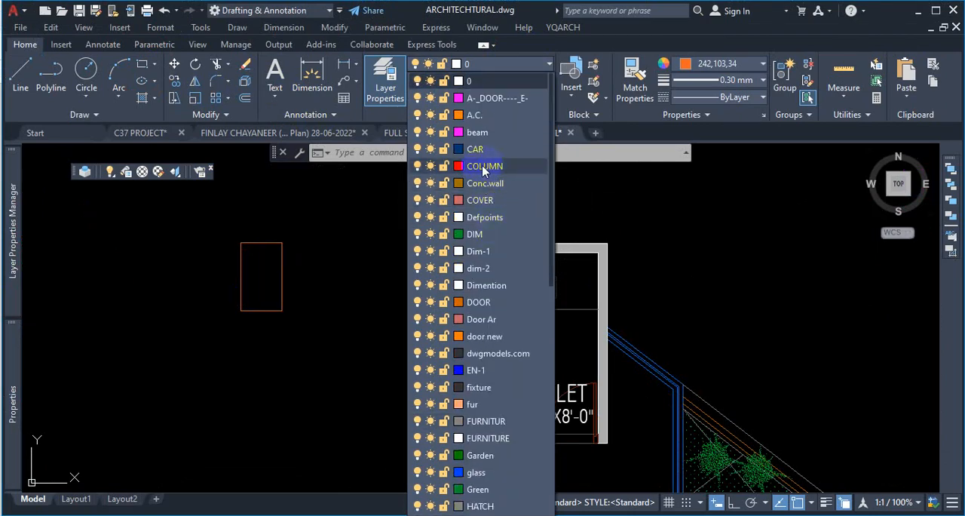
scroll(483, 172, "down", 10)
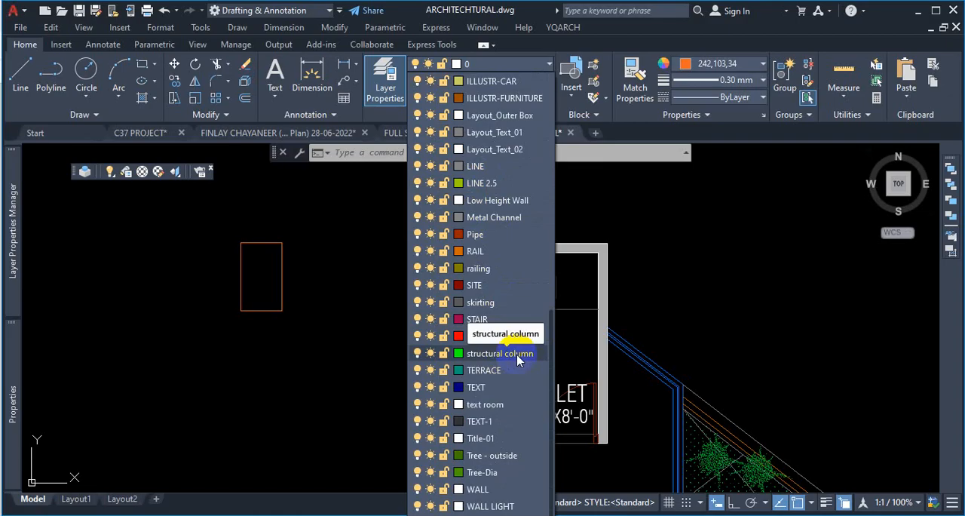
key("Escape")
- Zoom around the architectural first floor plan to inspect the red column outlines near the kitchen and lobby
scroll(495, 319, "down", 8)
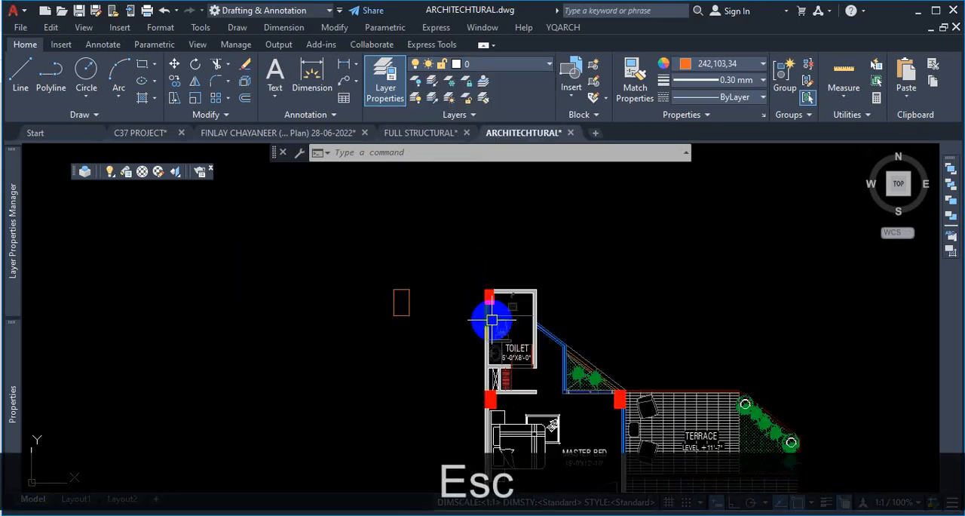
scroll(624, 349, "up", 2)
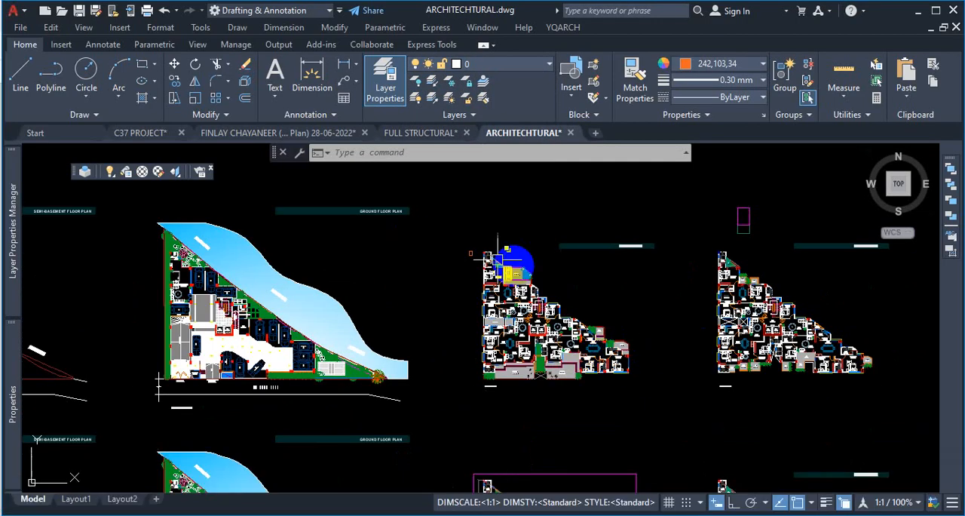
scroll(615, 345, "up", 3)
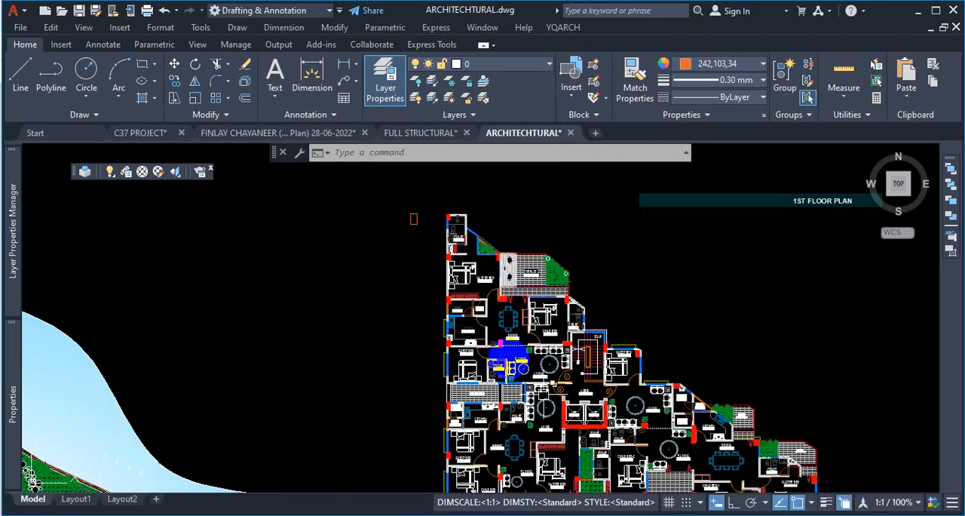
scroll(646, 393, "down", 3)
scroll(545, 335, "up", 3)
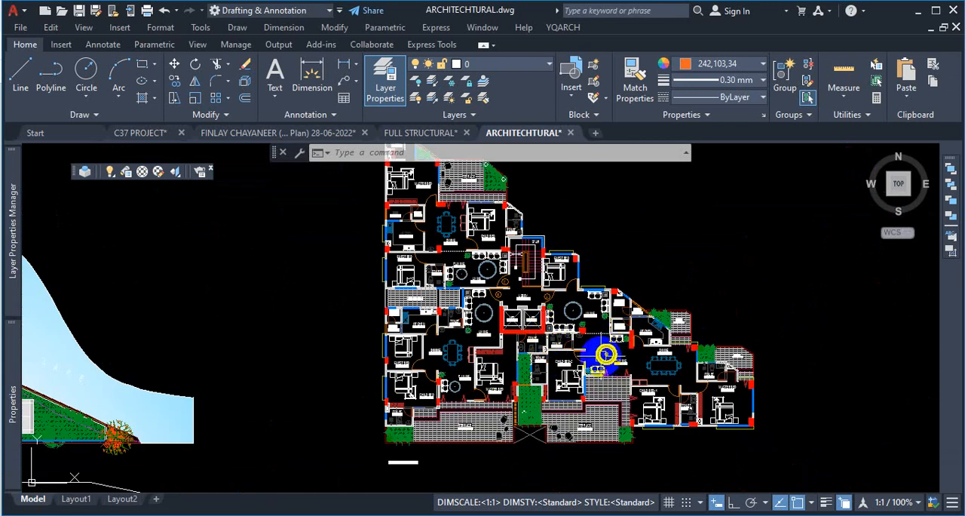
scroll(605, 354, "up", 5)
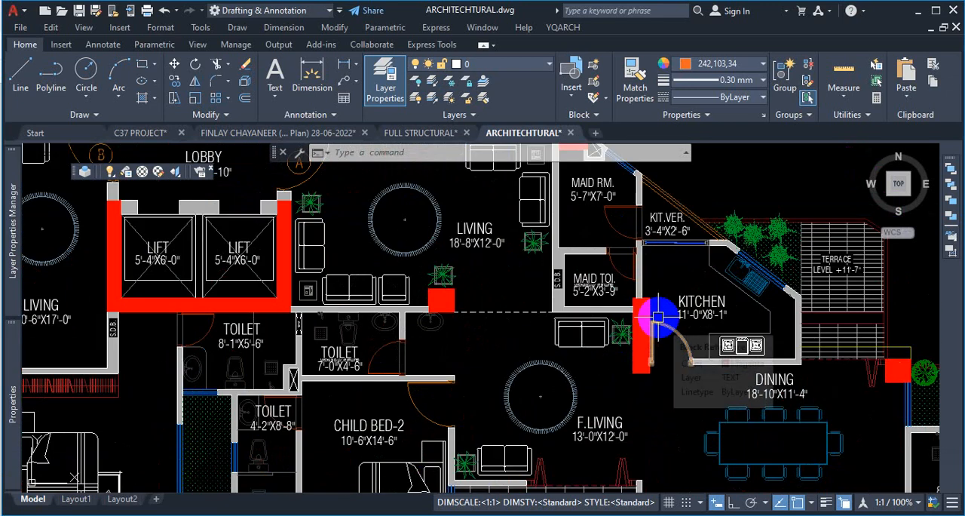
scroll(519, 291, "down", 5)
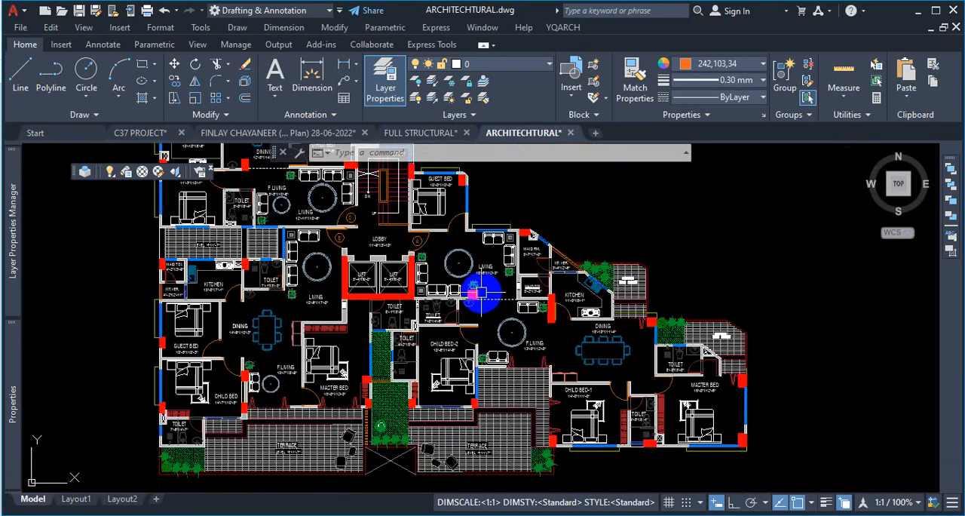
- Switch to the FULL STRUCTURAL drawing and zoom into the column layout plan to examine column sizes
left_click(435, 132)
scroll(526, 292, "down", 2)
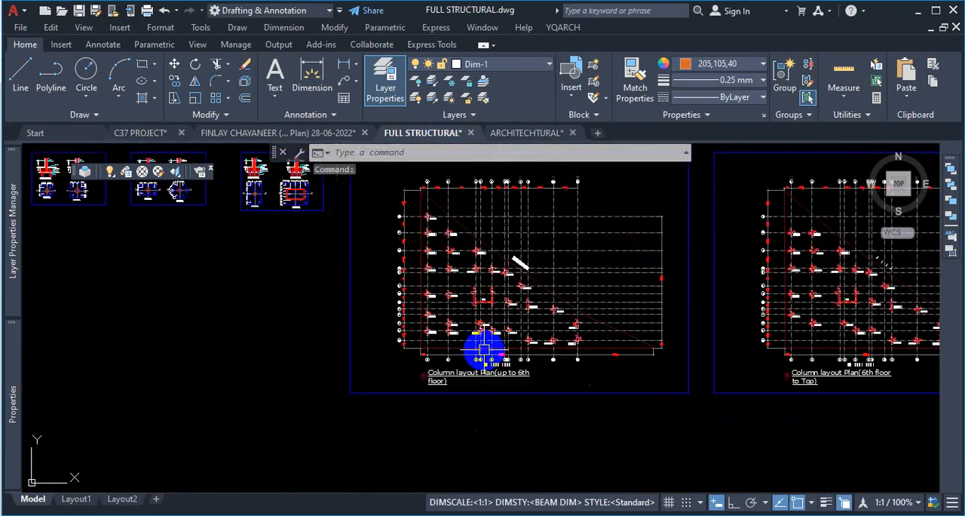
scroll(519, 282, "up", 7)
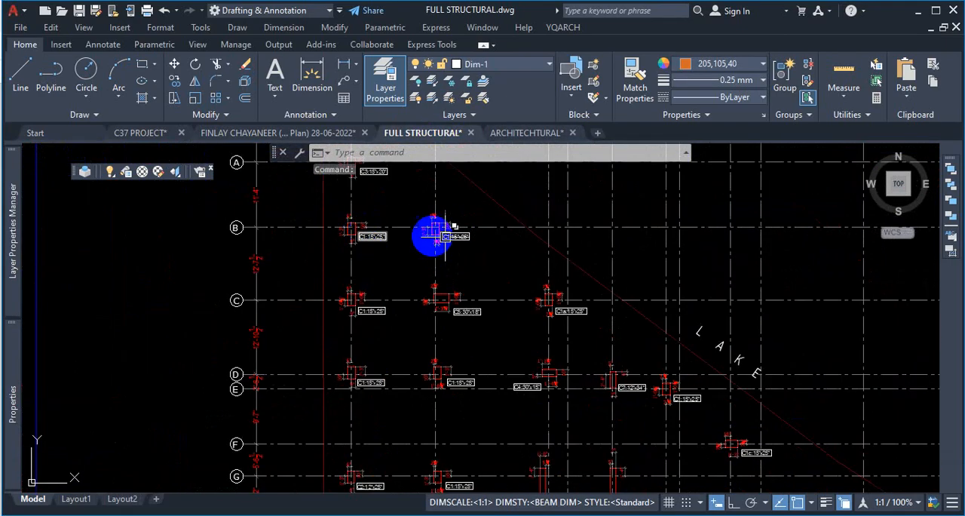
scroll(442, 228, "up", 4)
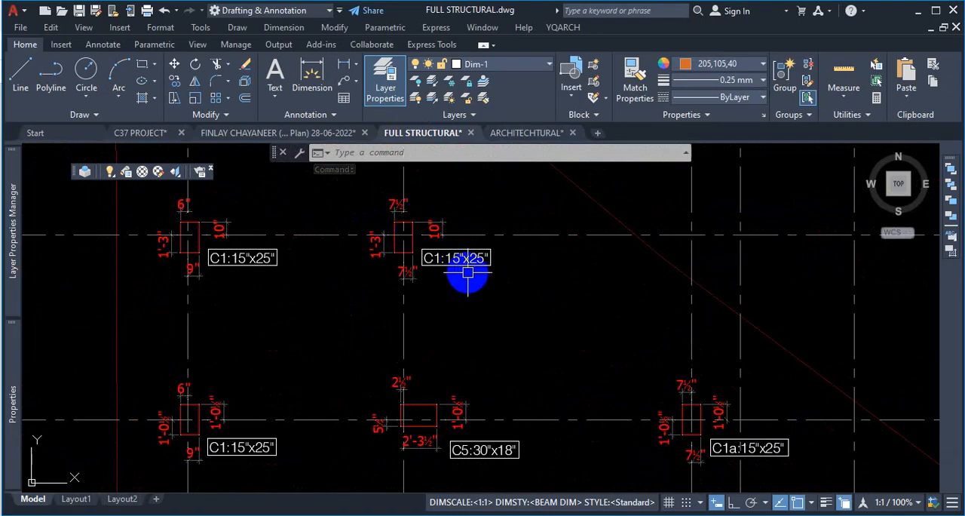
scroll(668, 409, "up", 5)
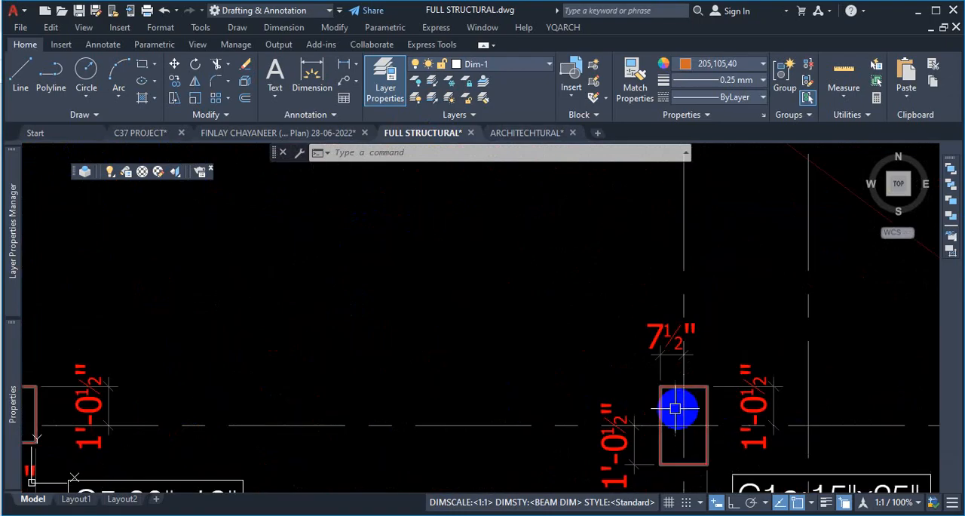
- Review the pile layout plan PDF and return to the architectural drawing
left_click(910, 11)
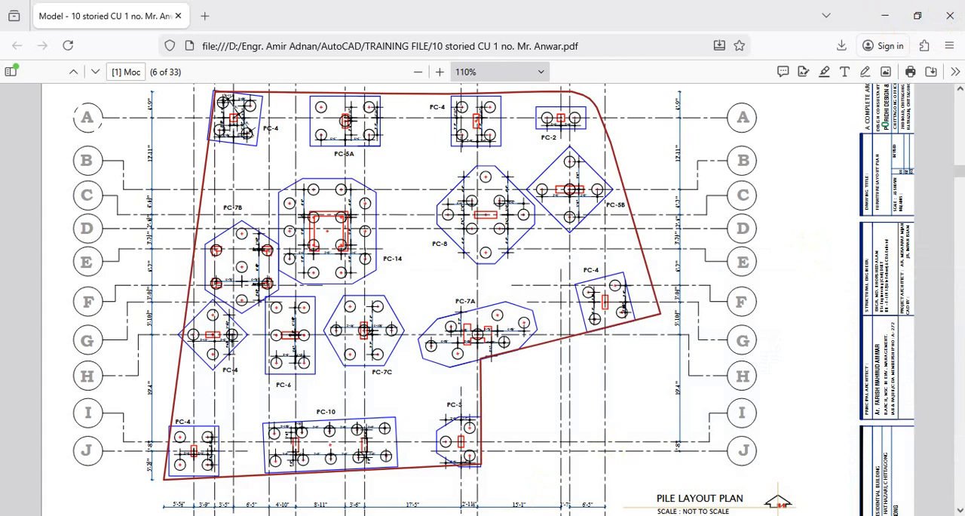
left_click(657, 465)
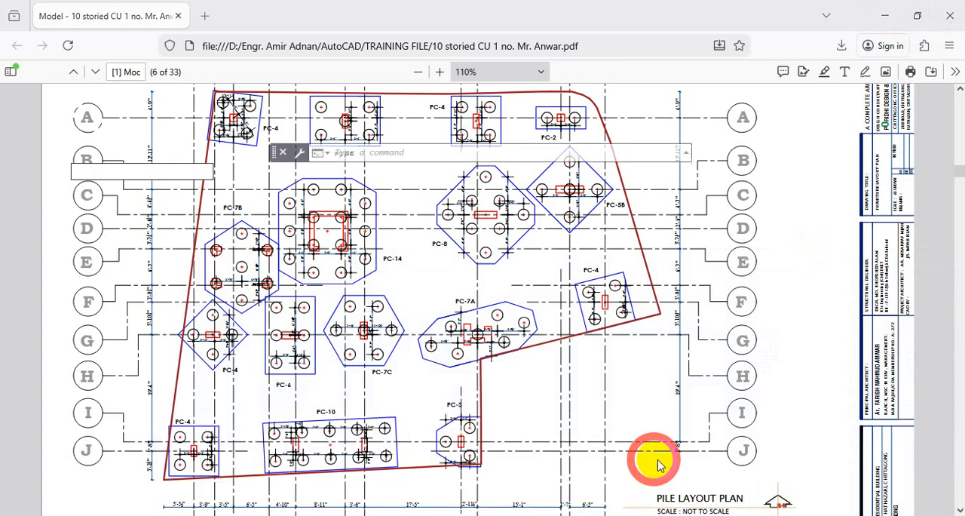
scroll(377, 317, "down", 5)
scroll(556, 291, "up", 4)
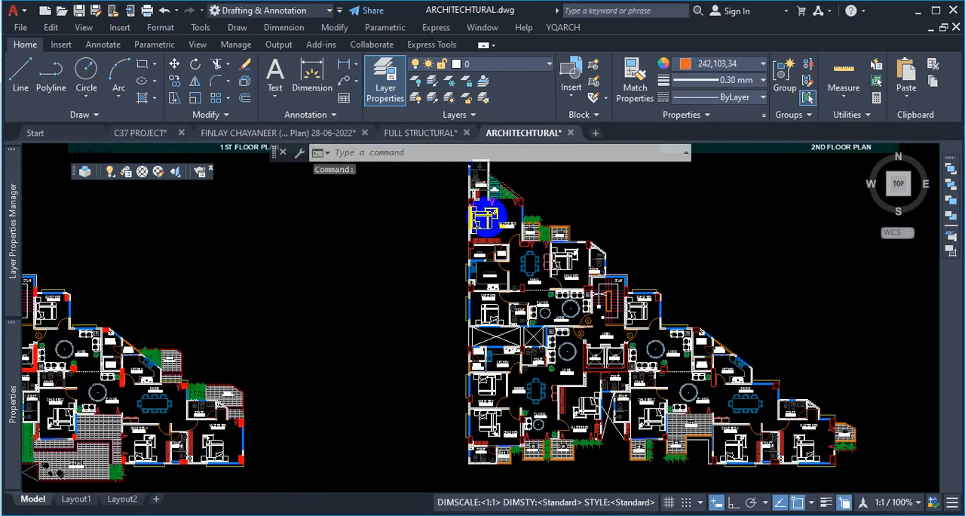
- Select the second of the stacked column polylines beside the master bedroom from the selection list
scroll(486, 215, "down", 2)
scroll(494, 242, "up", 6)
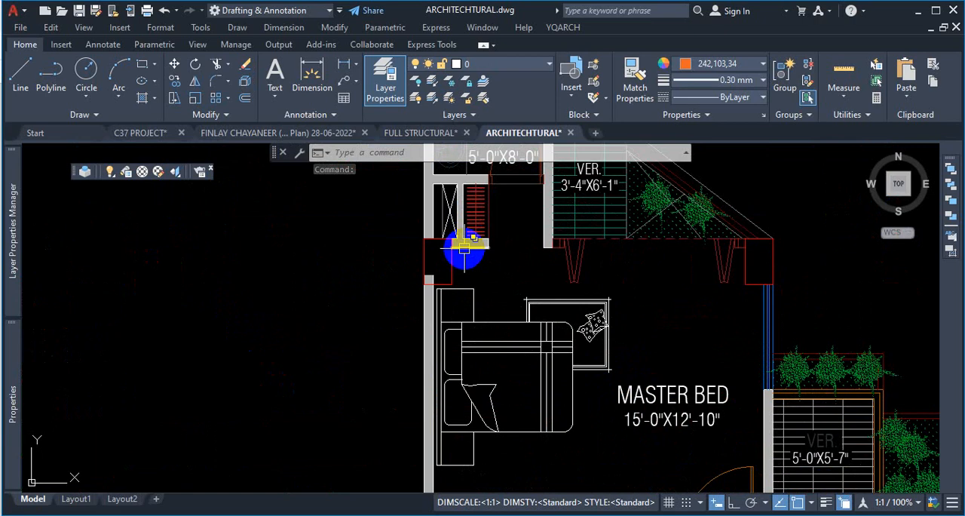
scroll(464, 249, "down", 3)
scroll(450, 280, "up", 3)
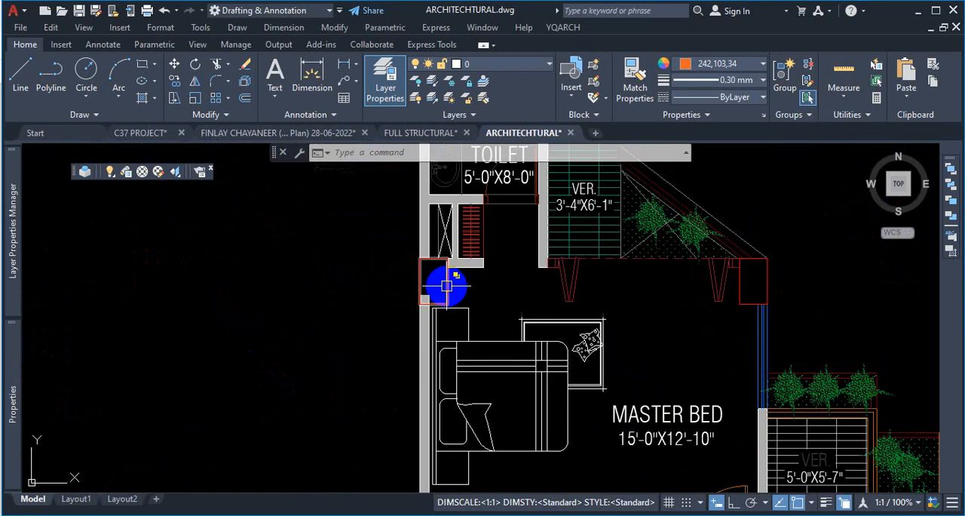
left_click(447, 285)
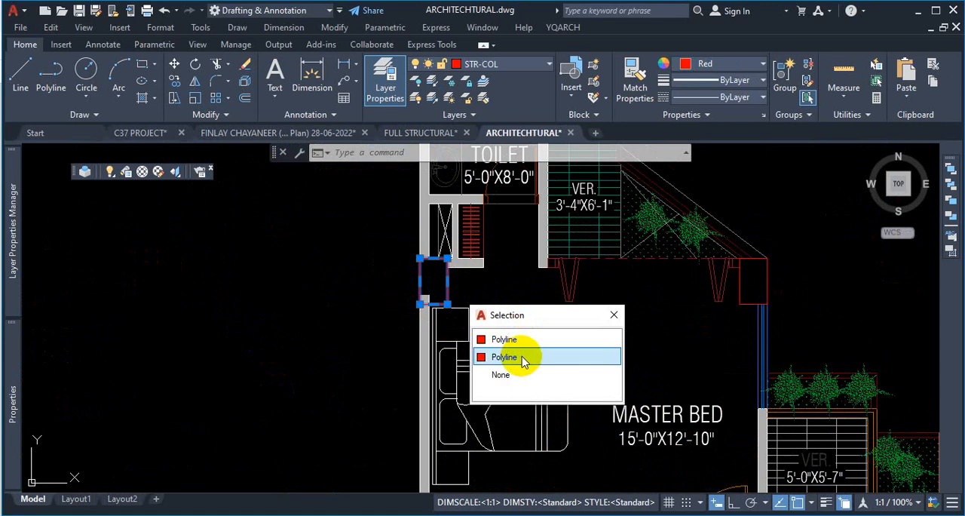
left_click(524, 358)
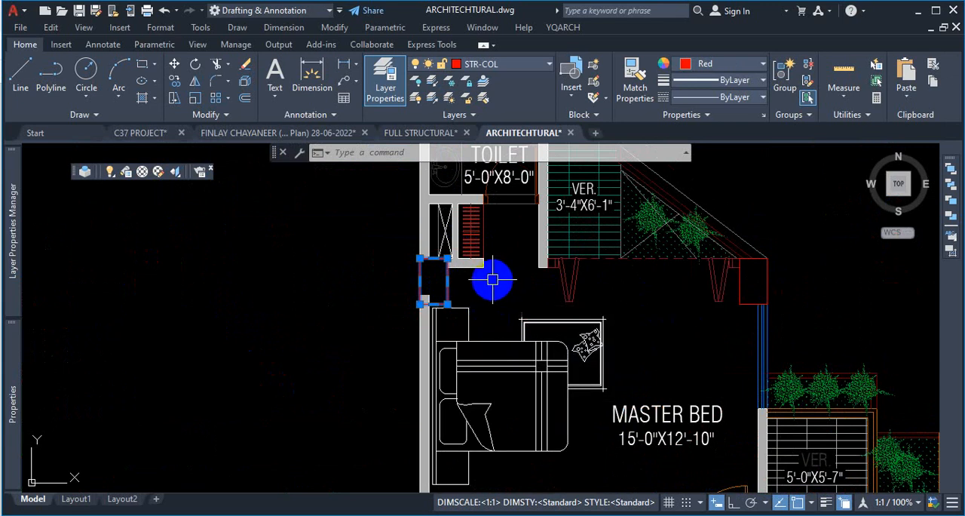
- Select all column outlines similar to the chosen column polyline with Select Similar and review them across the floor plans
scroll(410, 291, "down", 6)
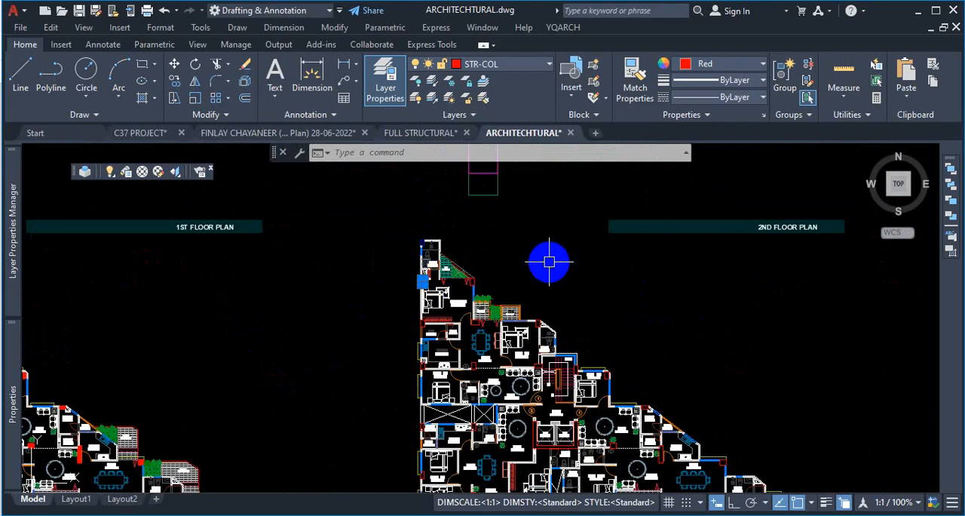
right_click(549, 263)
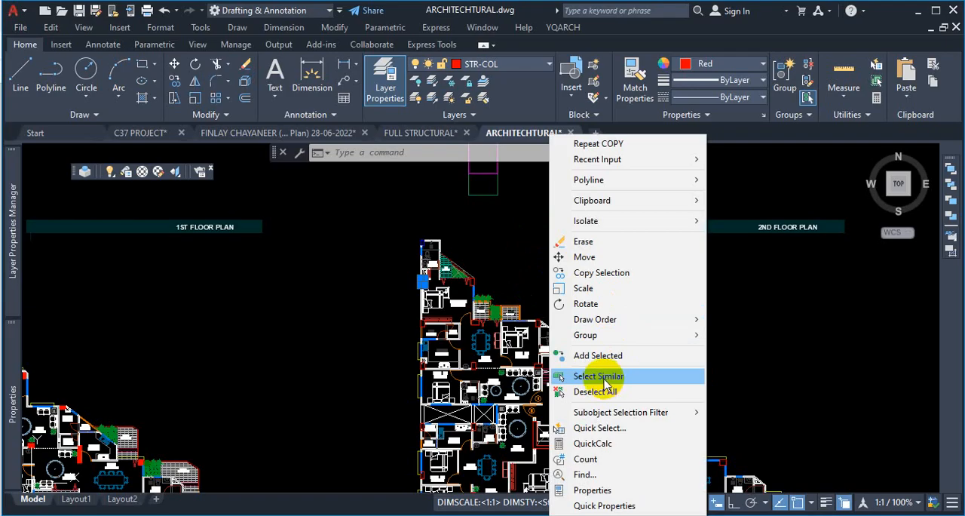
left_click(498, 240)
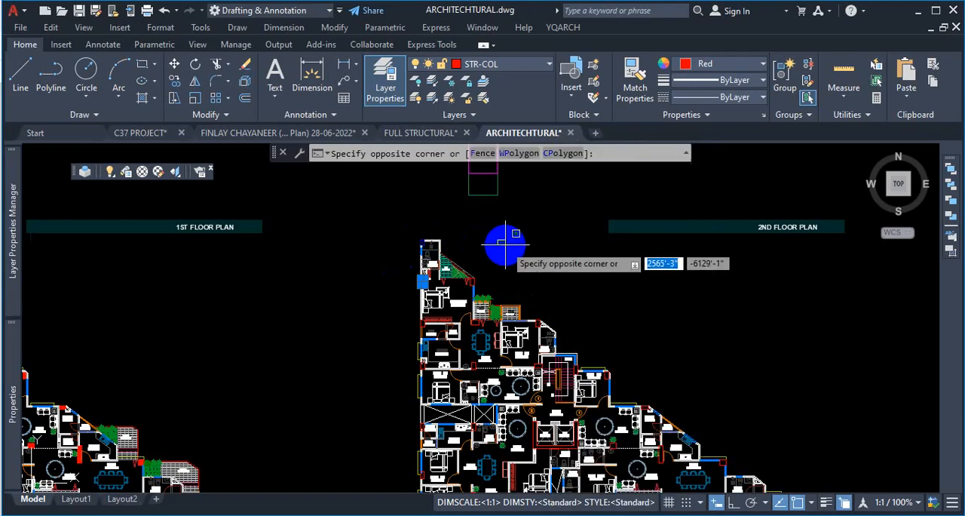
scroll(506, 230, "up", 4)
scroll(346, 382, "up", 5)
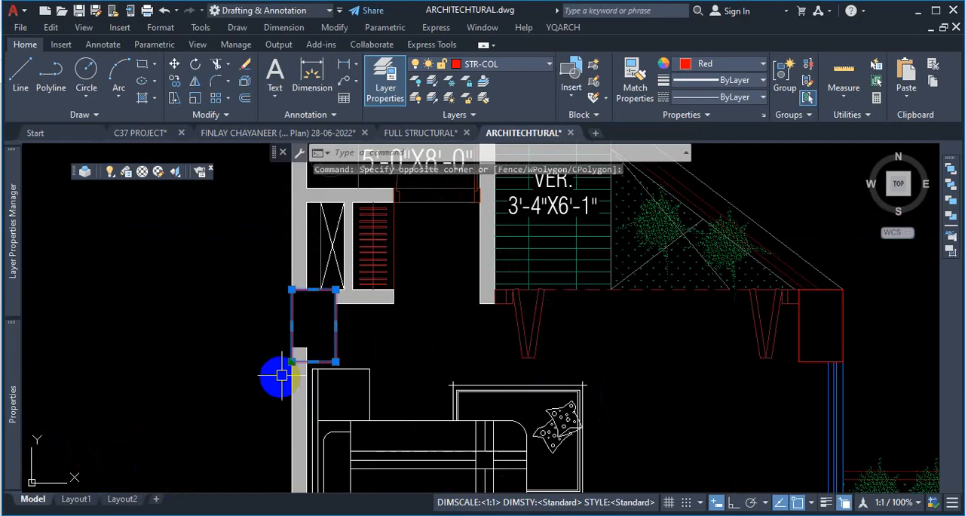
scroll(457, 319, "down", 5)
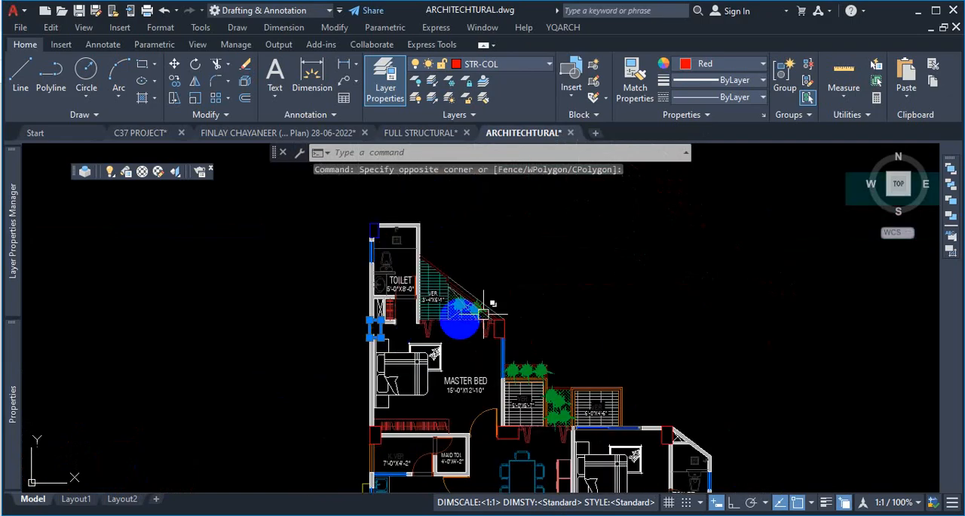
right_click(570, 260)
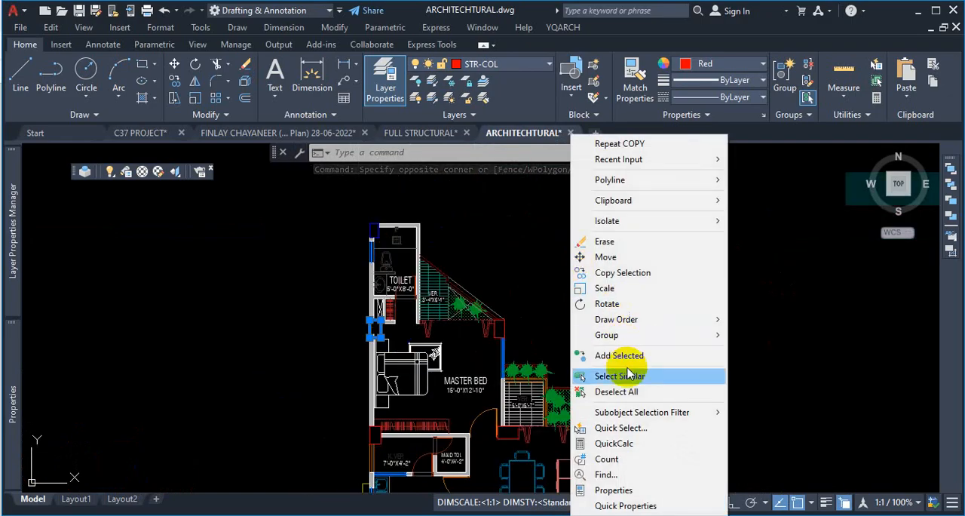
left_click(581, 373)
scroll(541, 296, "down", 8)
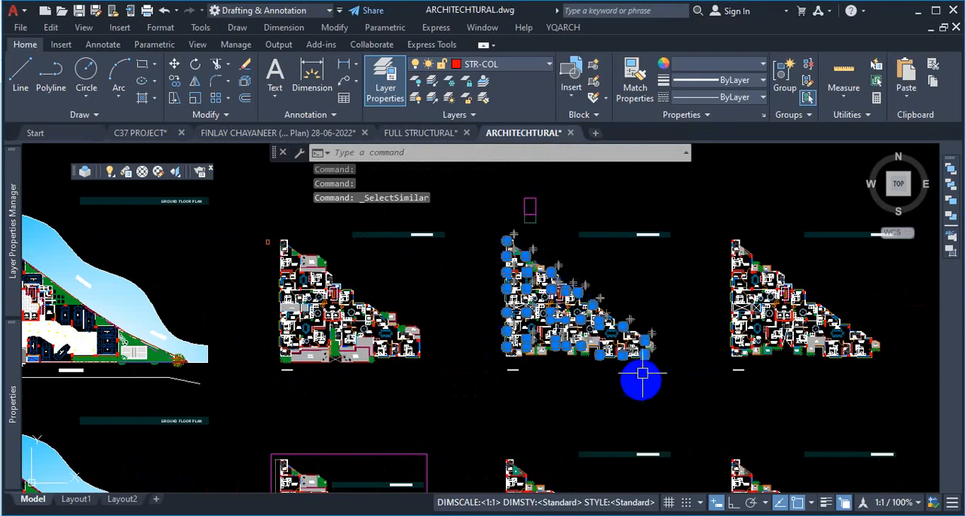
scroll(339, 326, "up", 10)
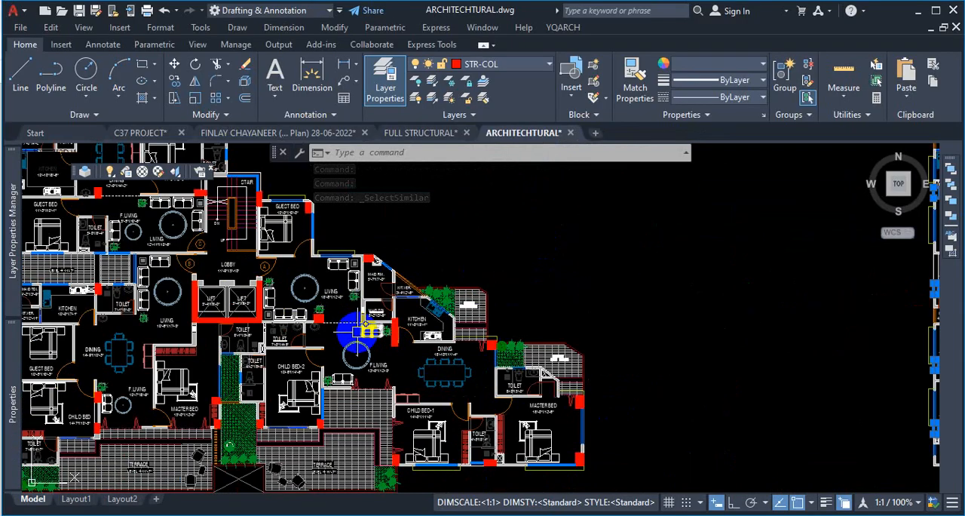
scroll(475, 387, "down", 10)
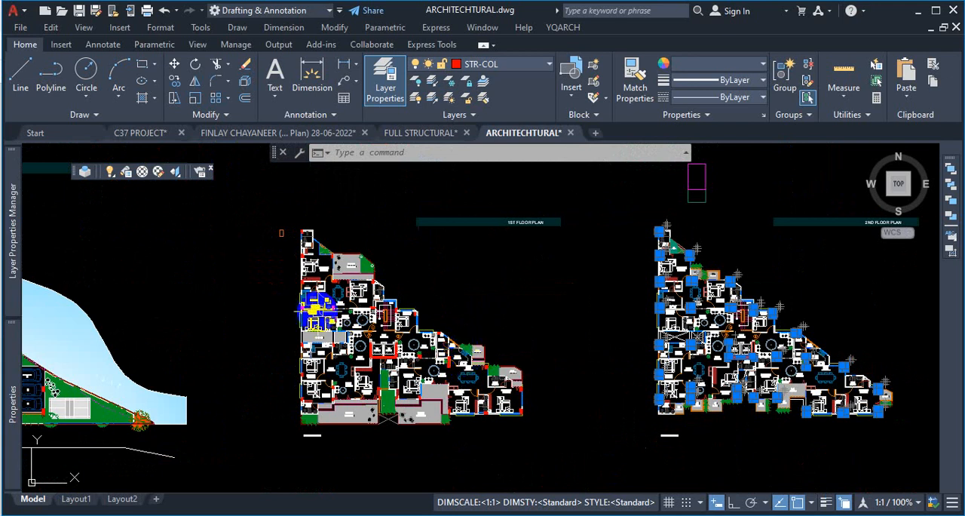
key("Escape")
- Select the filled column hatch beside the master bedroom and check which layer it sits on
scroll(384, 317, "down", 6)
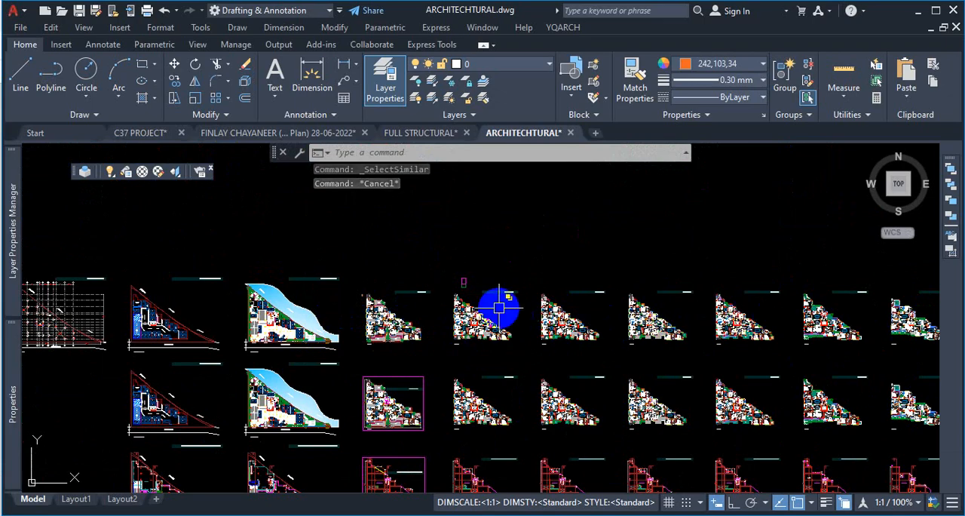
scroll(458, 311, "up", 6)
scroll(440, 283, "up", 6)
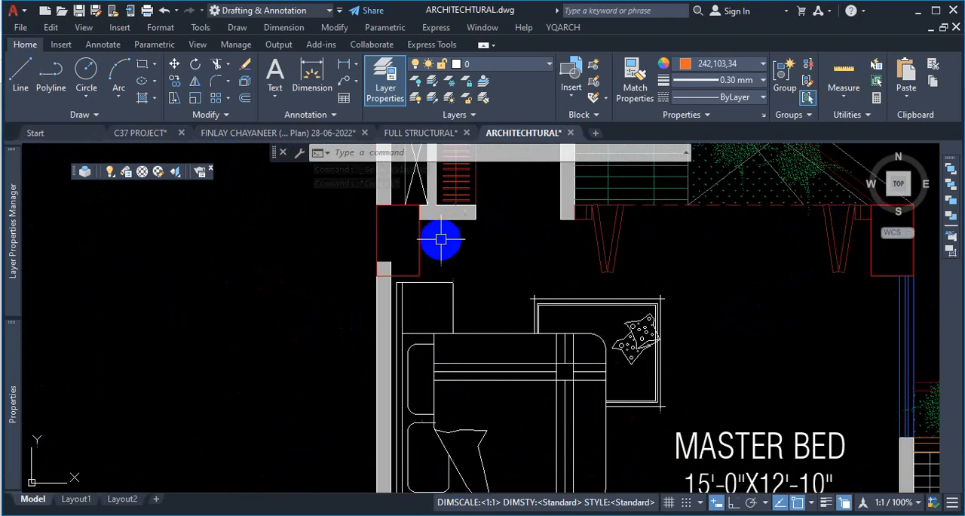
left_click(420, 239)
key("Escape")
scroll(678, 293, "down", 2)
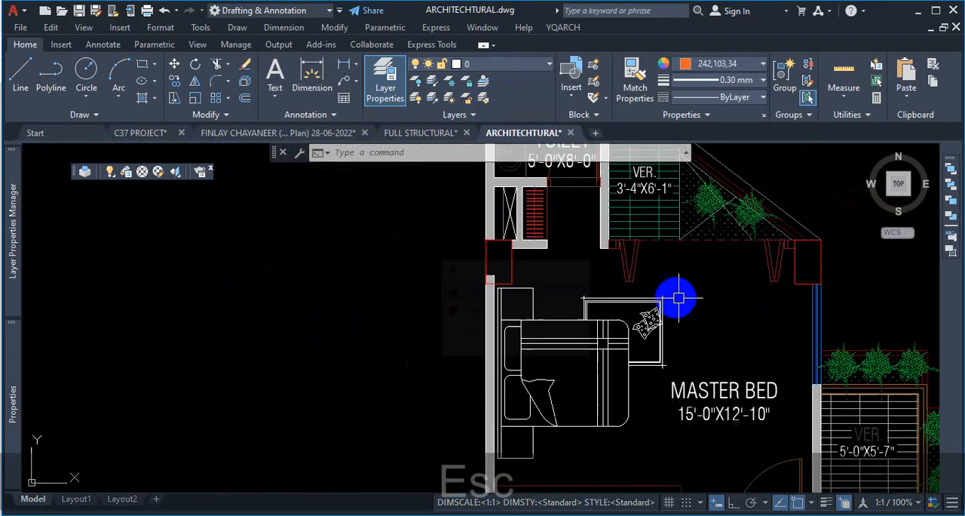
key("Escape")
scroll(431, 338, "down", 8)
scroll(525, 297, "up", 8)
scroll(516, 338, "up", 5)
left_click(510, 391)
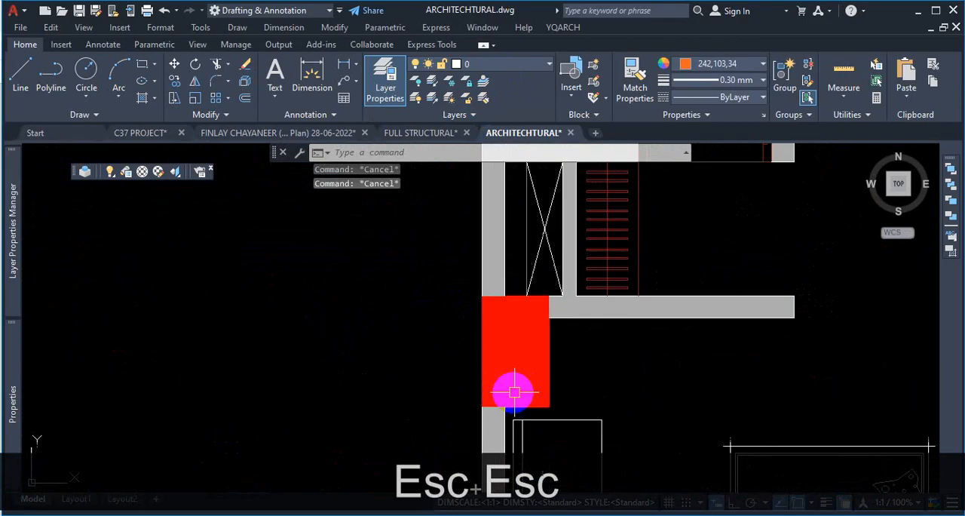
left_click(496, 68)
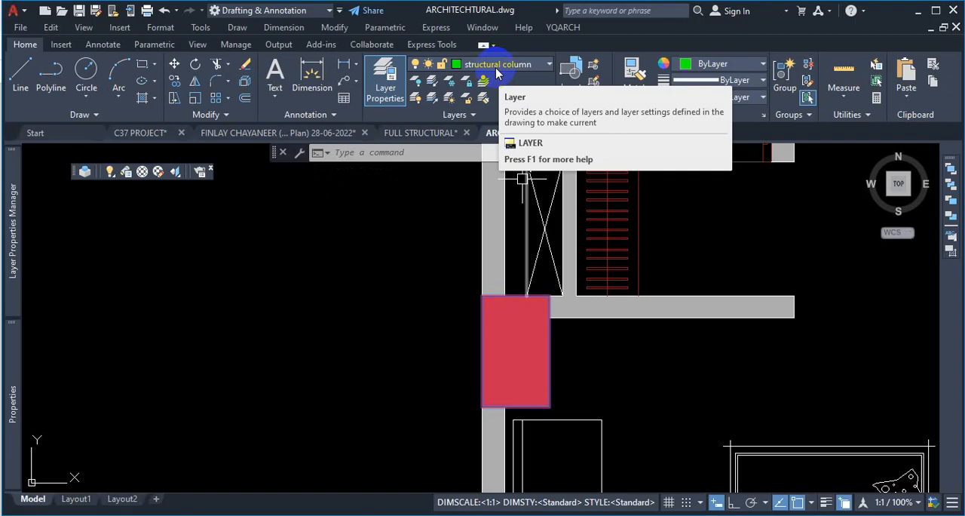
key("Escape")
scroll(415, 248, "down", 5)
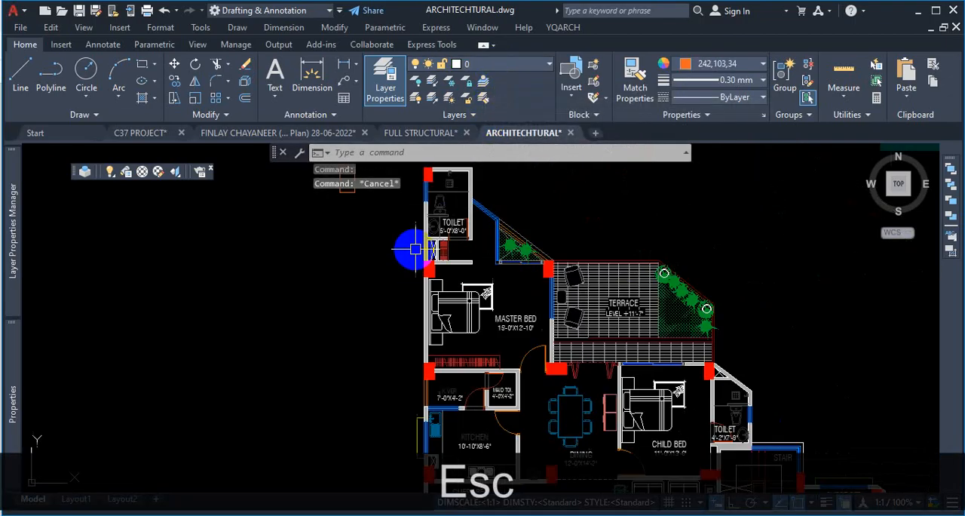
scroll(419, 258, "down", 5)
scroll(539, 276, "up", 6)
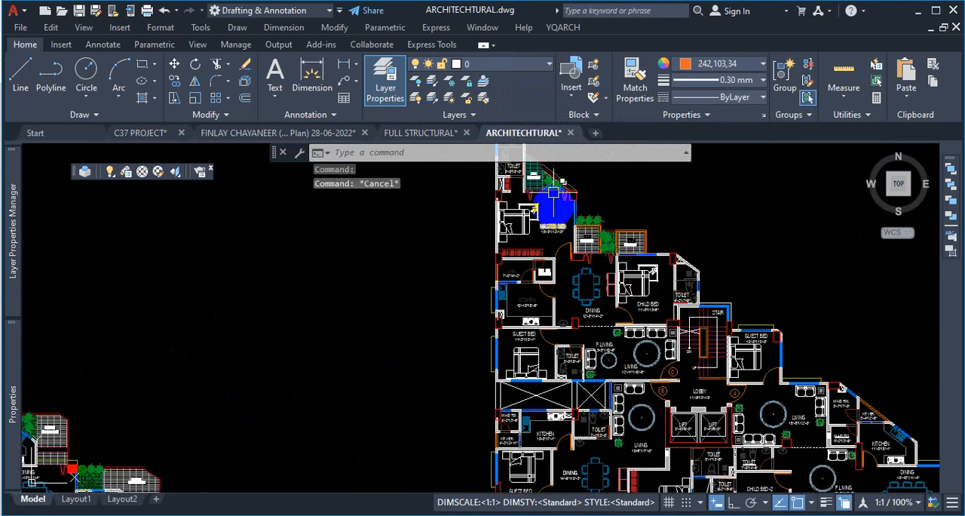
scroll(553, 206, "up", 5)
scroll(527, 243, "down", 3)
scroll(594, 254, "up", 4)
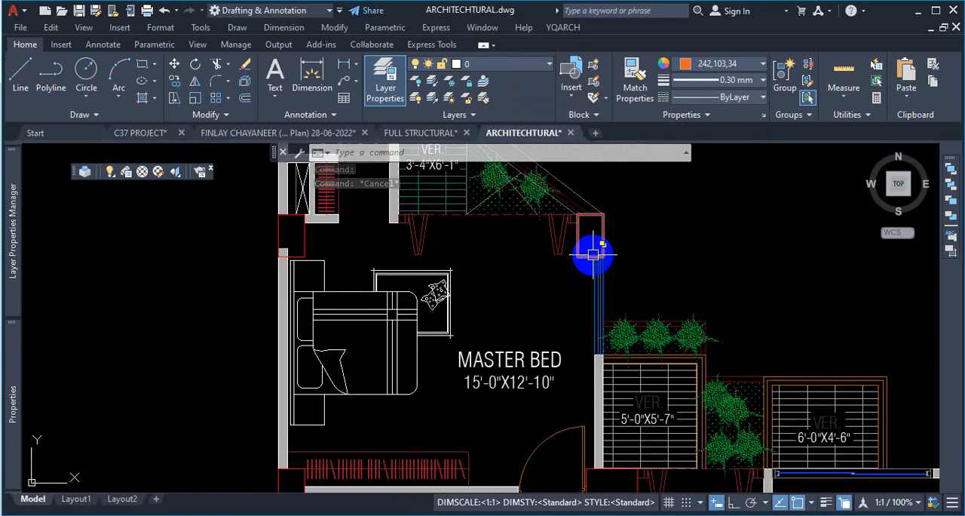
scroll(592, 254, "down", 2)
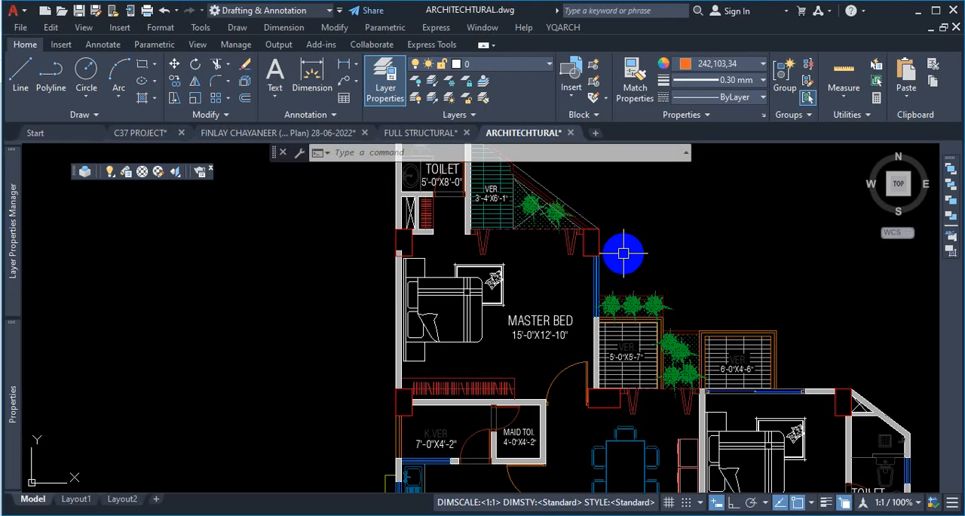
- Start SELECTSIMILAR and change its settings to match by Color and Name instead of Layer
type("SEL")
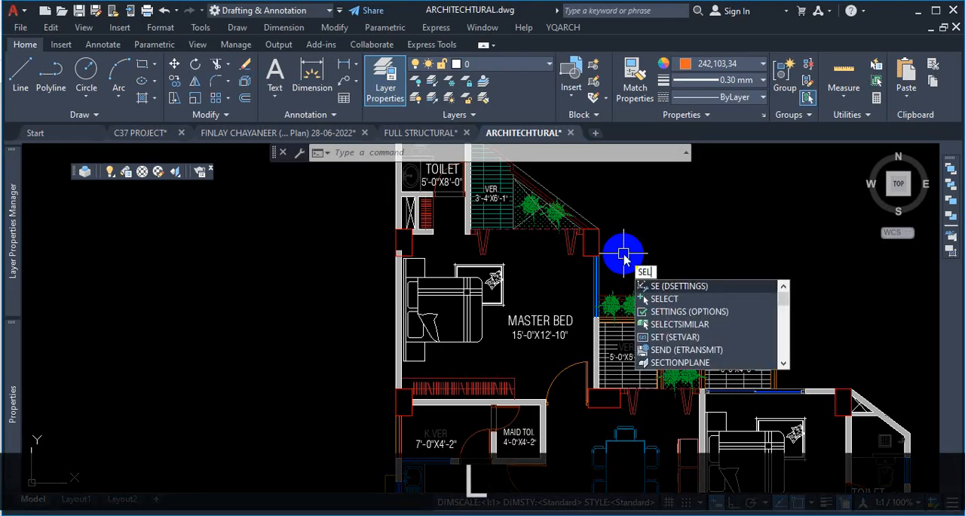
type("E")
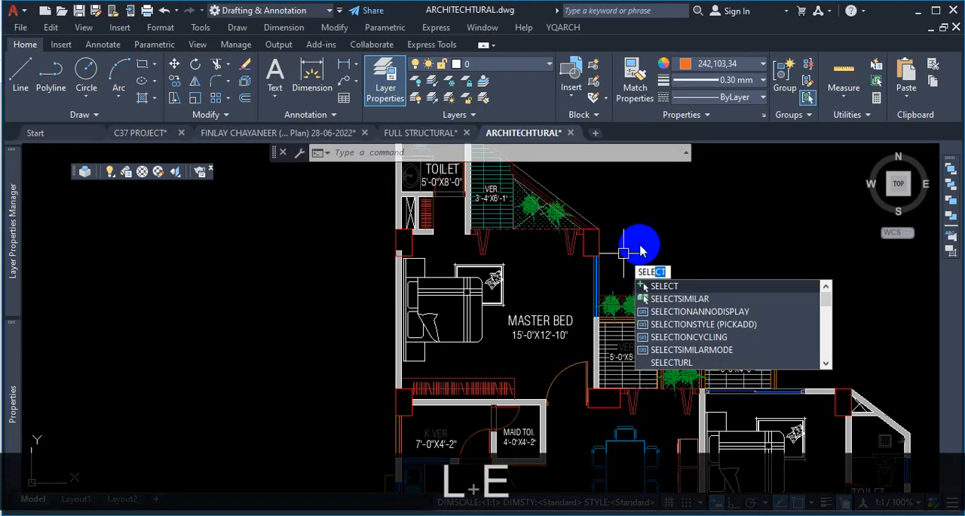
left_click(687, 301)
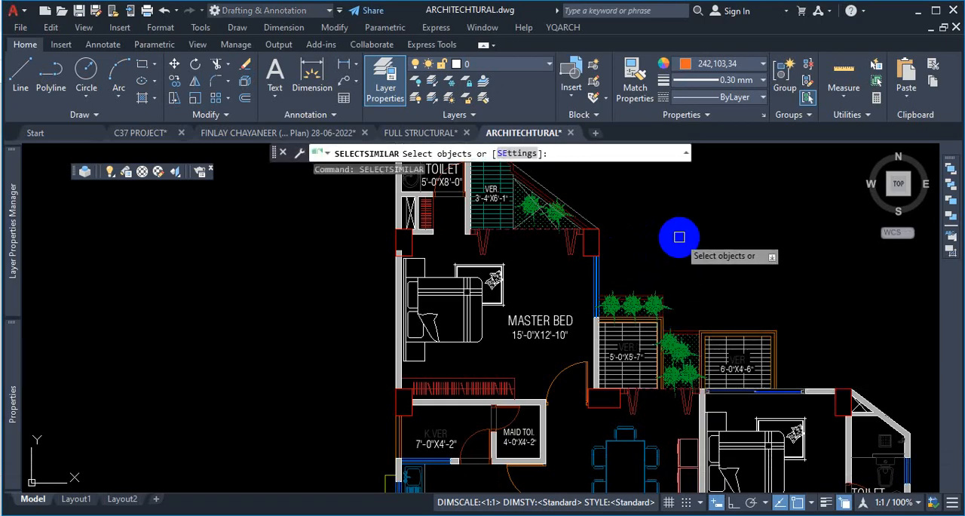
left_click(515, 156)
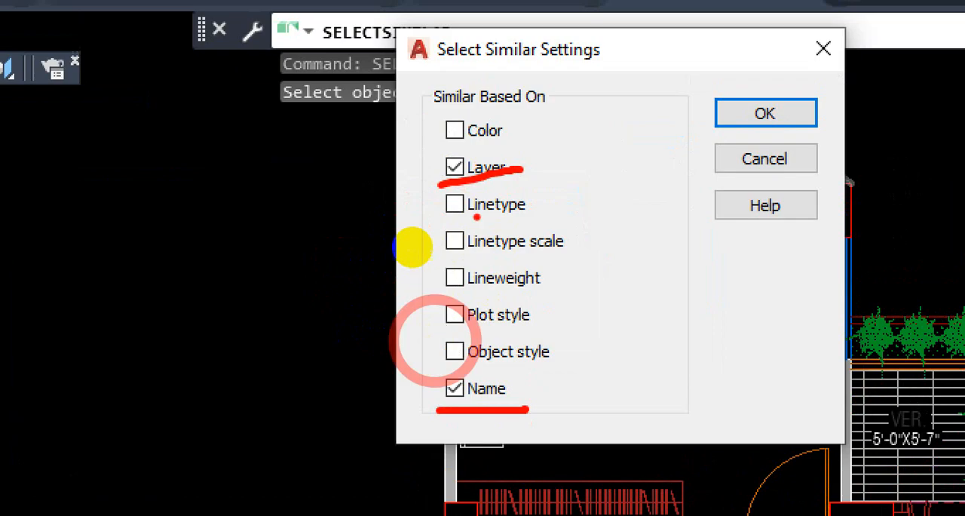
mouse_move(395, 220)
left_mouse_down()
mouse_move(390, 329)
mouse_move(402, 332)
left_mouse_up()
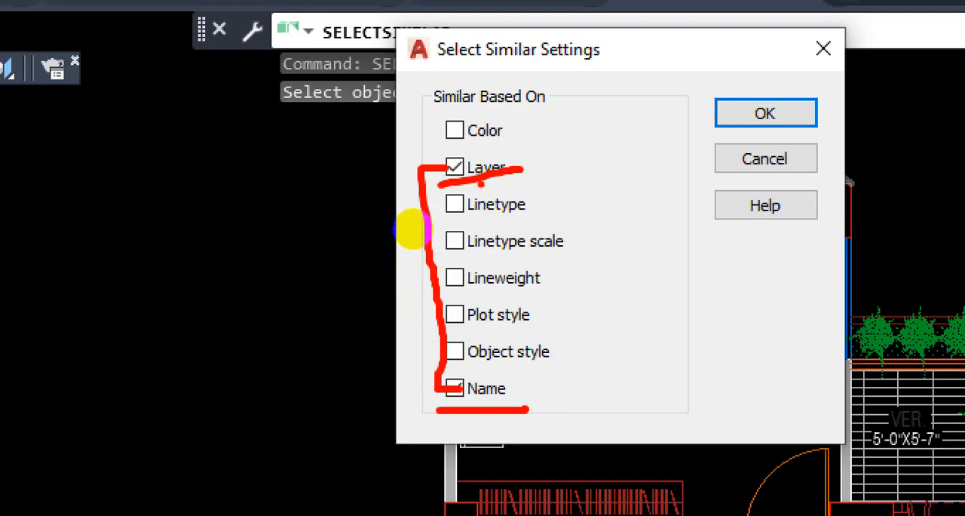
left_click_drag(452, 137, 496, 126)
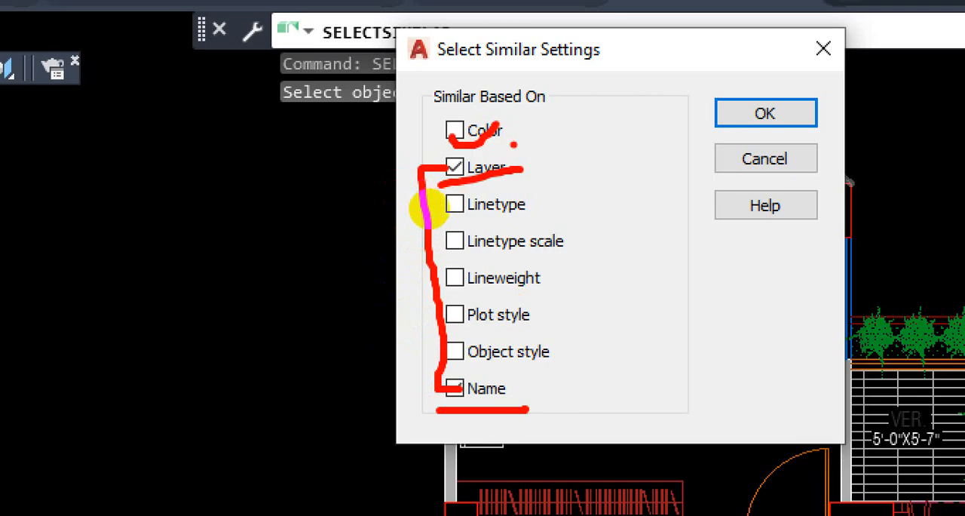
key("Escape")
left_click(454, 130)
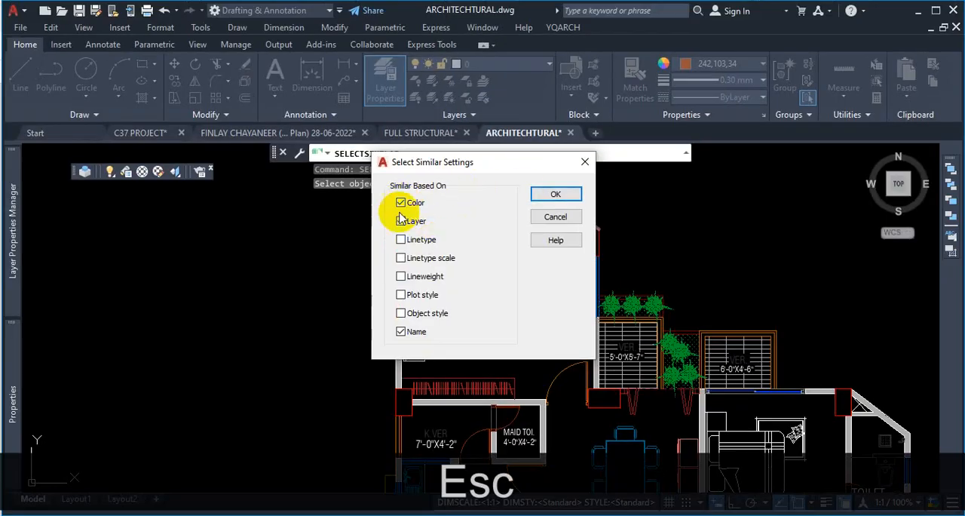
left_click(401, 220)
left_click(555, 193)
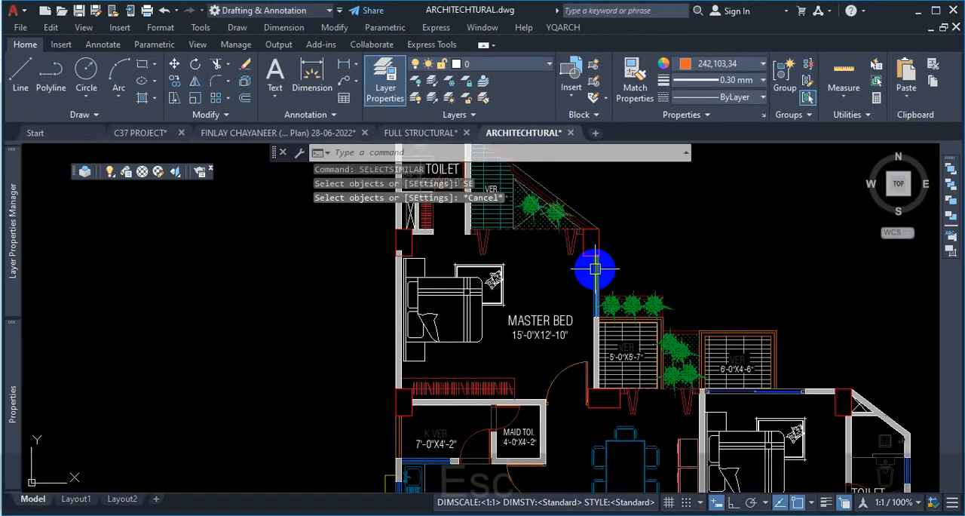
key("Escape")
- Change the colour of the column outline near the master bedroom's corner to Green
scroll(595, 268, "up", 5)
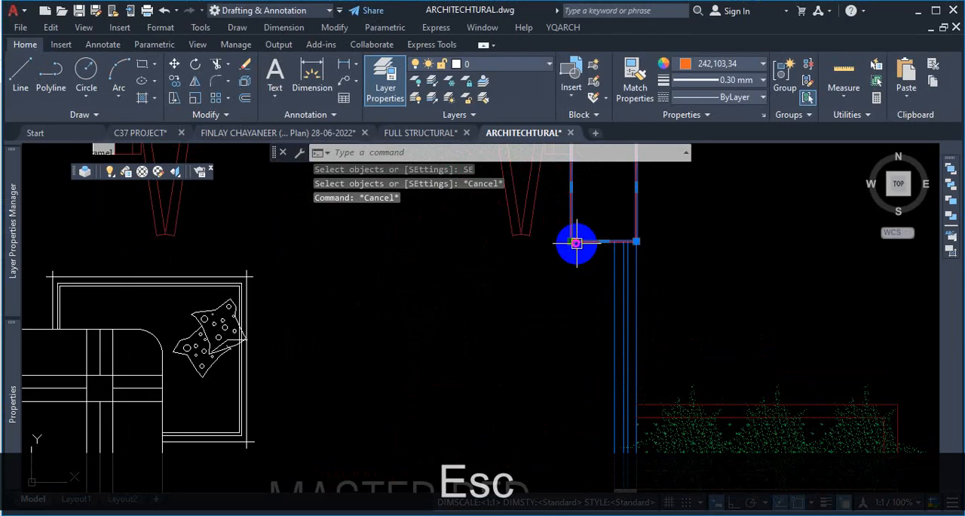
left_click(576, 243)
left_click(683, 294)
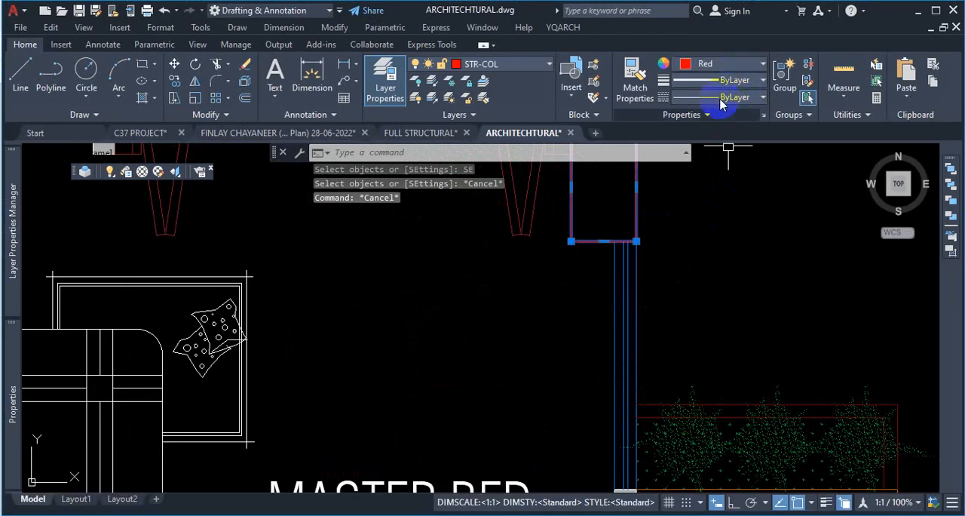
left_click(582, 222)
left_click(549, 267)
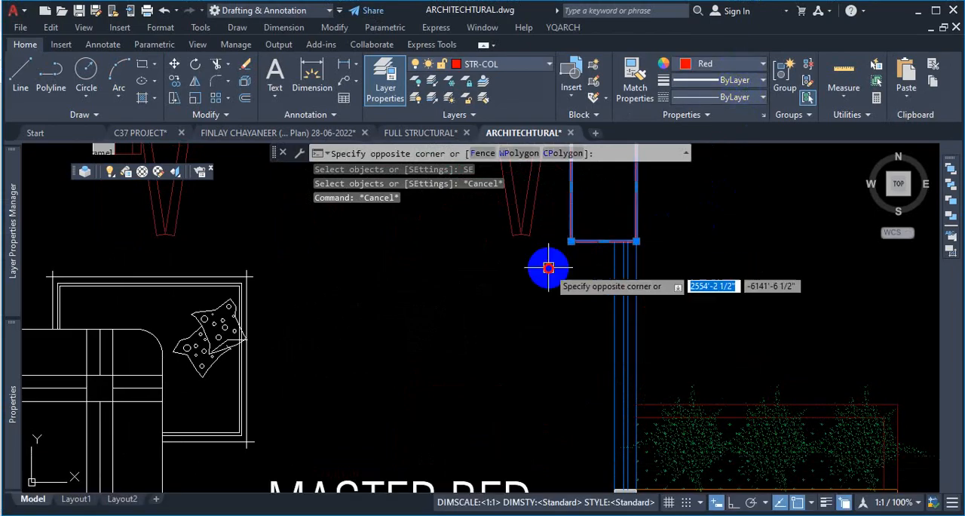
left_click(713, 64)
left_click(711, 208)
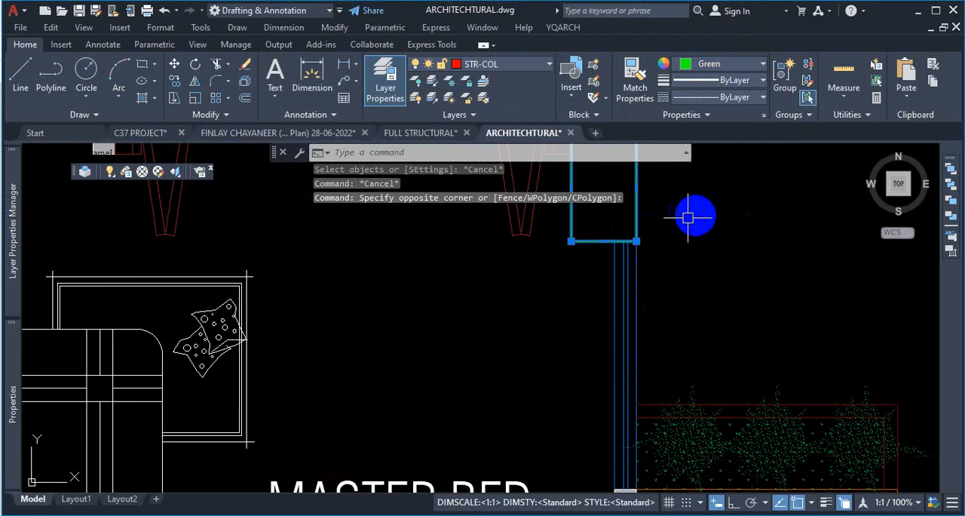
key("Escape")
- Reselect the recoloured column outline to check its colour
scroll(591, 282, "down", 4)
scroll(590, 282, "down", 3)
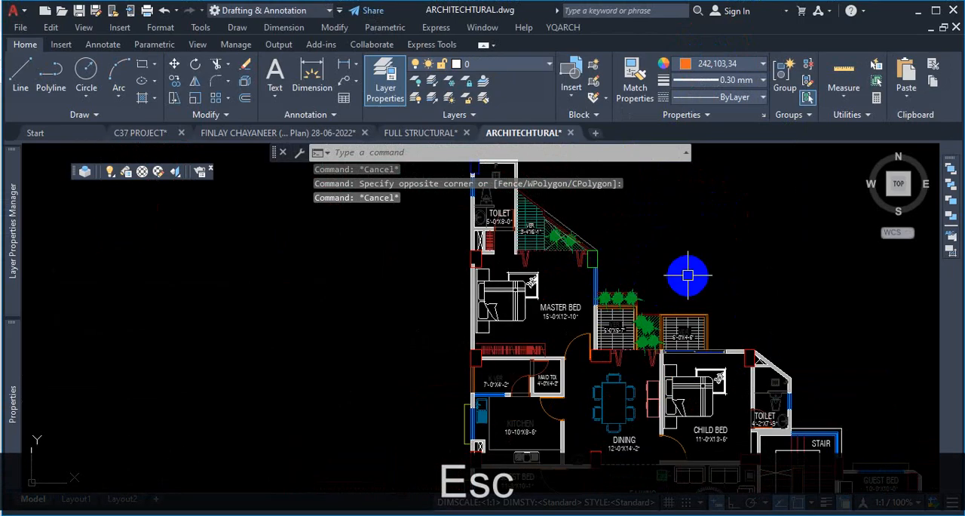
scroll(613, 289, "up", 4)
scroll(545, 219, "up", 4)
left_click(564, 231)
left_click(520, 268)
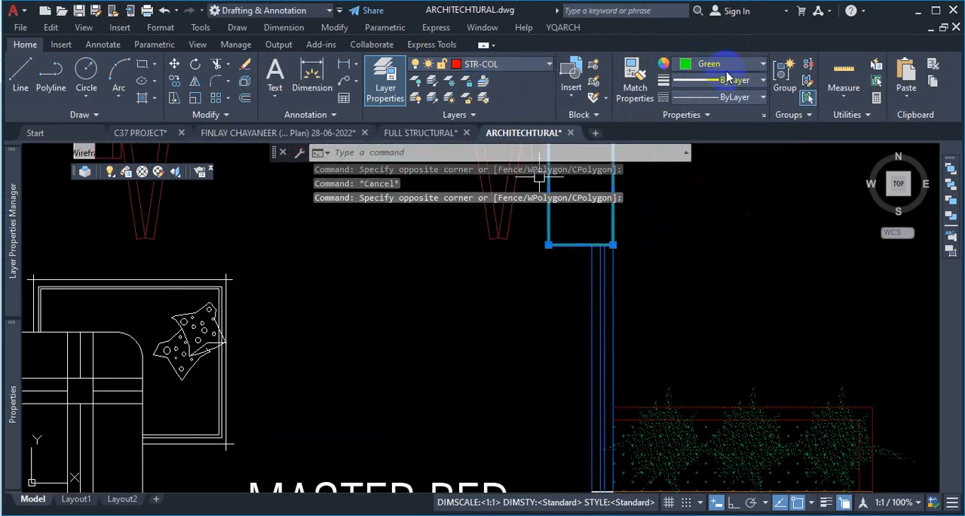
key("Escape")
- Select the first of the stacked column polylines beside the master bedroom from the selection list
scroll(807, 215, "down", 3)
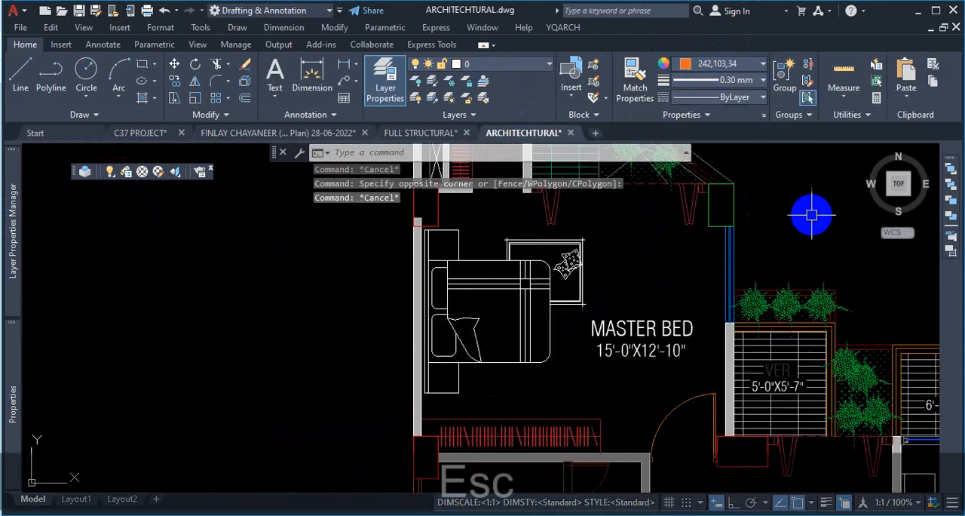
scroll(475, 226, "up", 2)
left_click(427, 221)
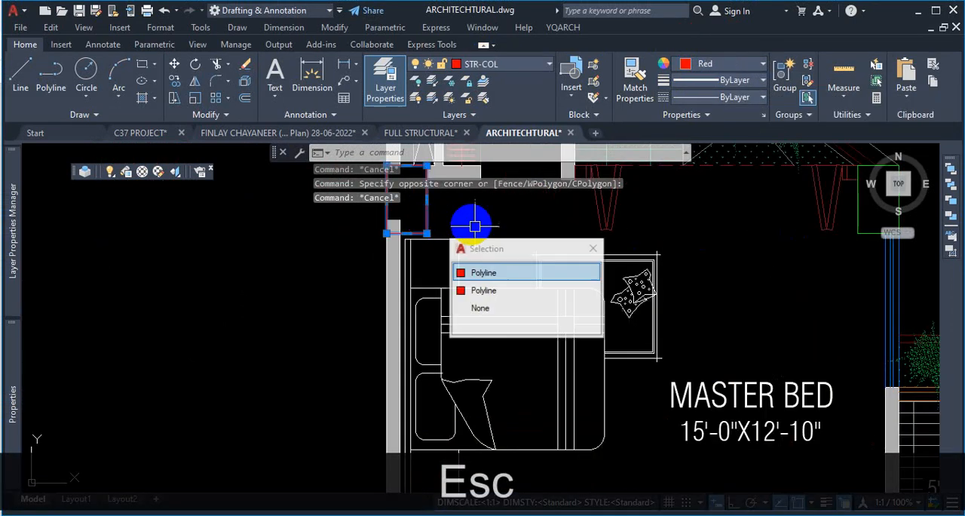
left_click(497, 273)
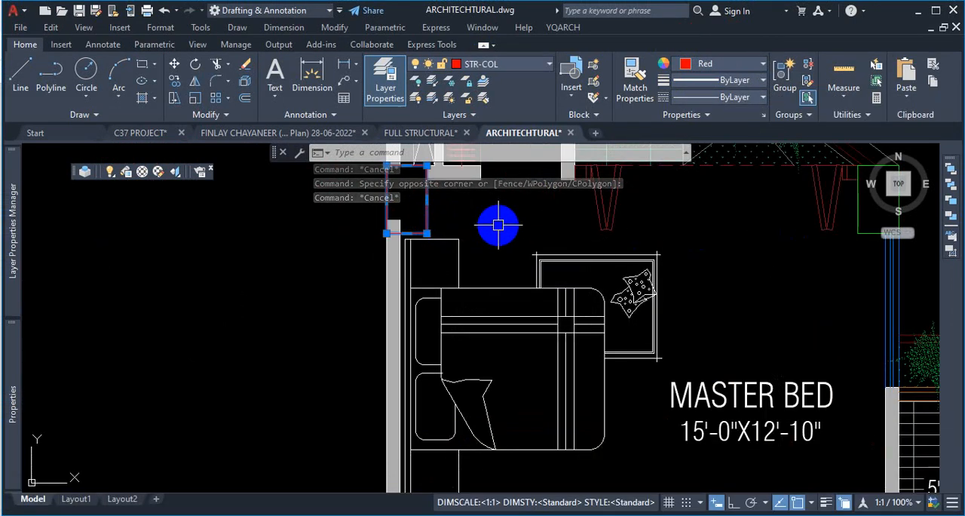
- Select all objects similar to the selected column outline beside the master bedroom and review the matches
right_click(498, 224)
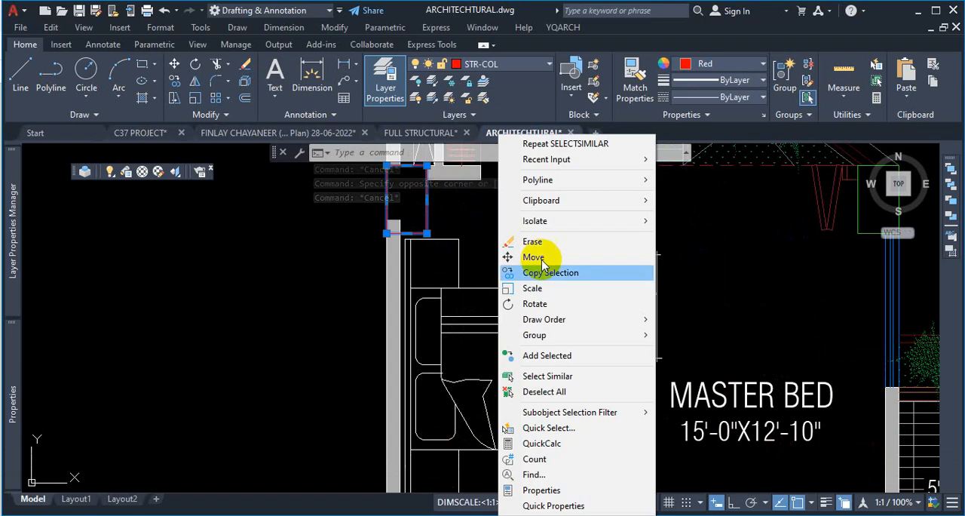
left_click(573, 380)
scroll(482, 294, "down", 10)
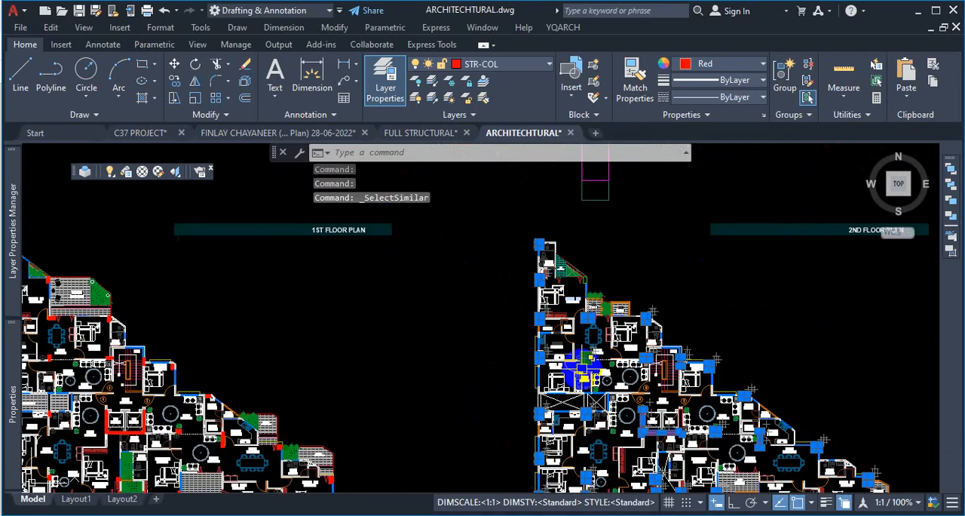
scroll(580, 285, "up", 6)
scroll(702, 276, "up", 4)
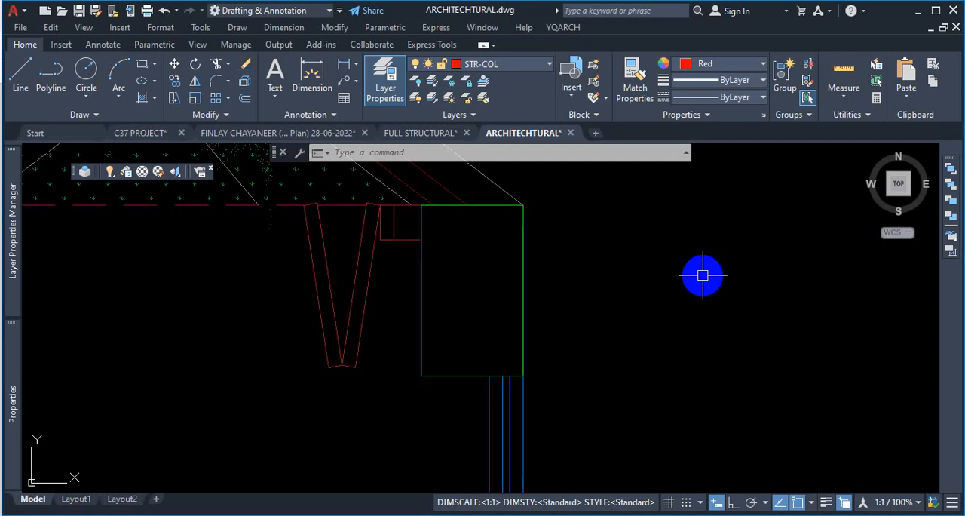
key("Escape")
- Restart SELECTSIMILAR and clear the Color and Layer options in its settings, keeping only Name
scroll(663, 303, "down", 4)
type("S")
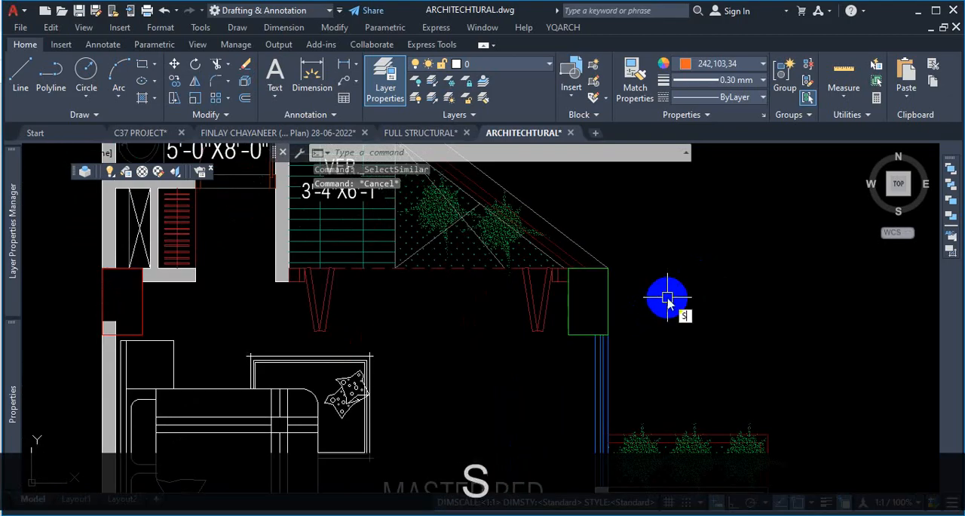
type("EL")
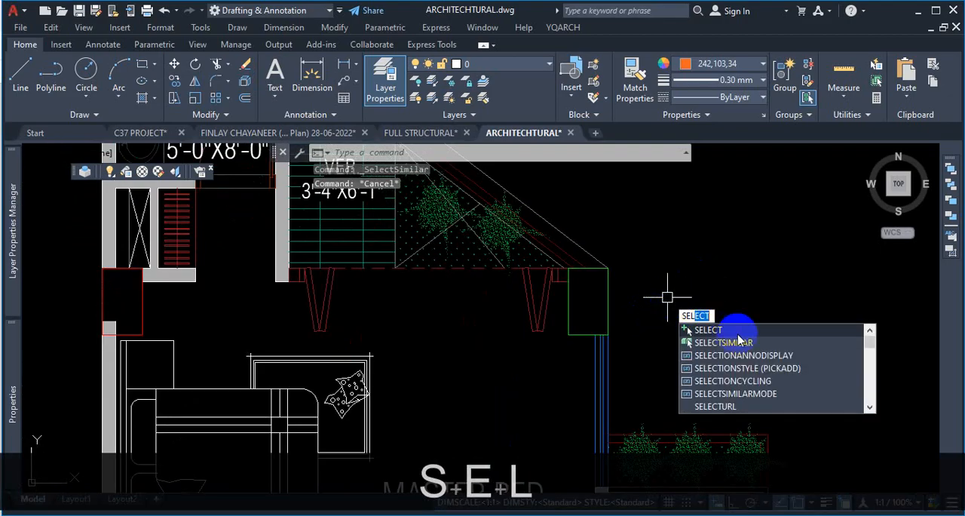
left_click(737, 340)
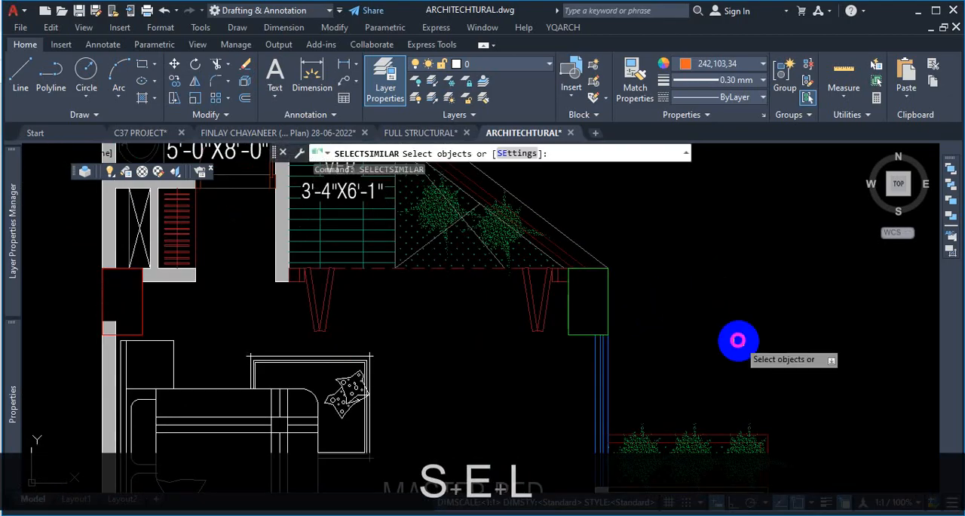
left_click(525, 155)
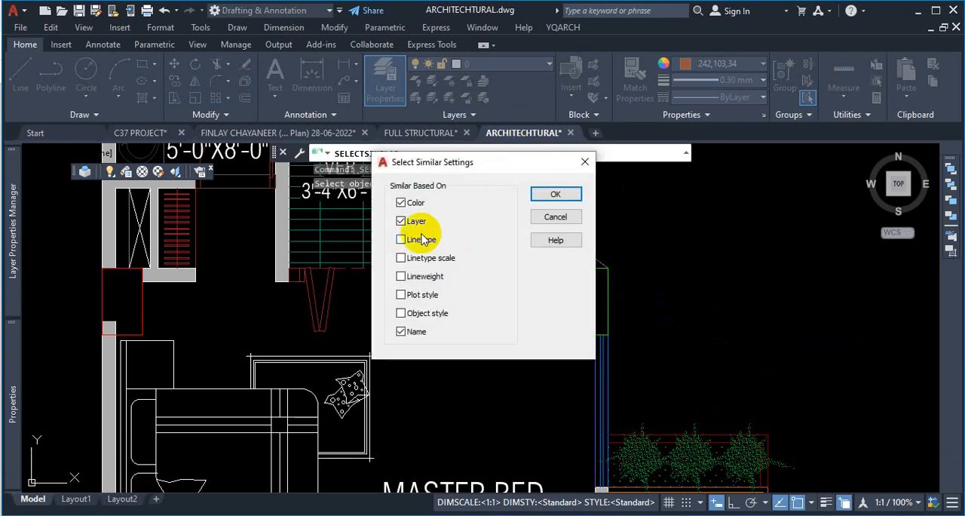
left_click(400, 203)
left_click(400, 221)
left_click(555, 194)
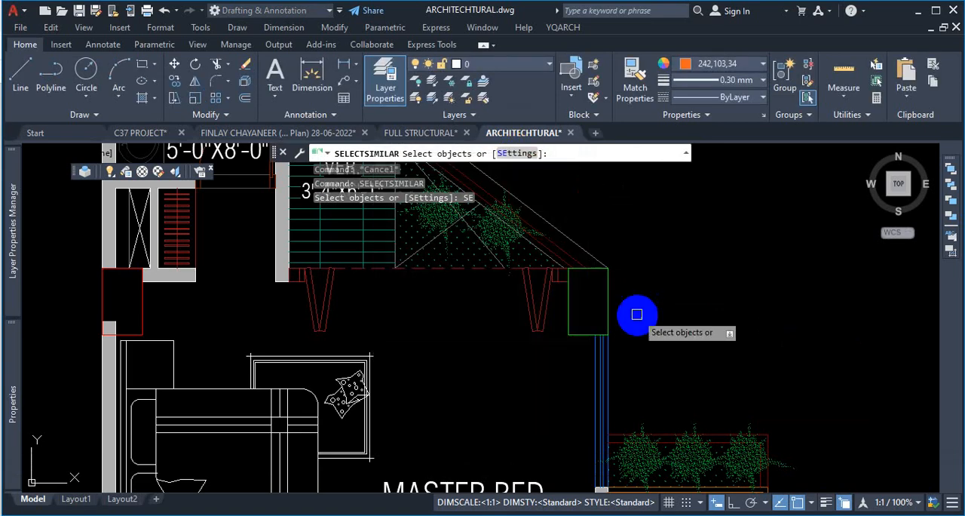
scroll(578, 345, "up", 2)
key("Escape")
- Set the colour of the green column outline near the master bedroom back to ByLayer
left_click(609, 241)
left_click(548, 339)
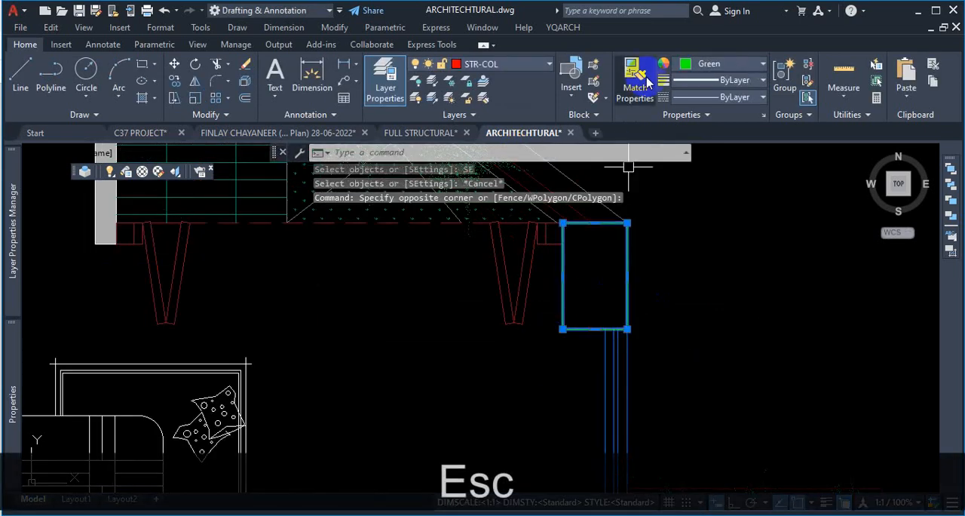
left_click(710, 68)
left_click(701, 80)
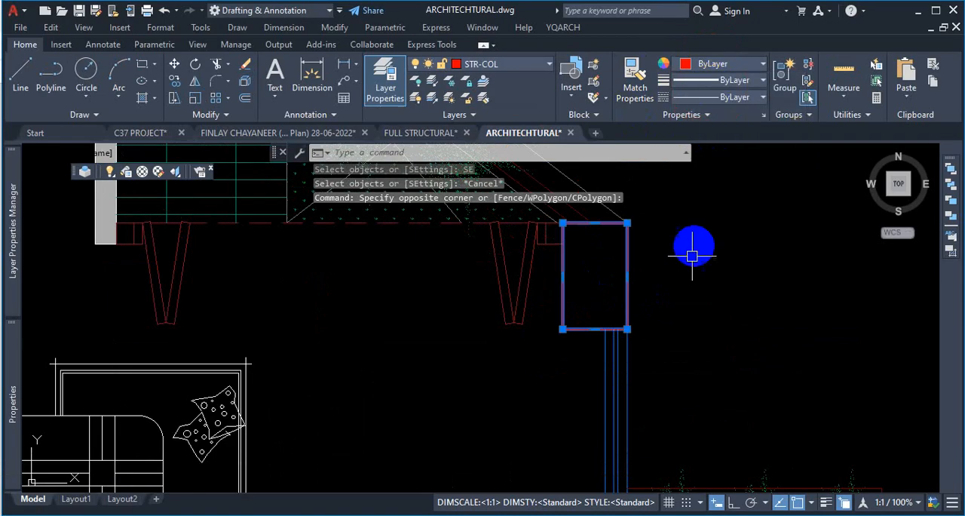
key("Escape")
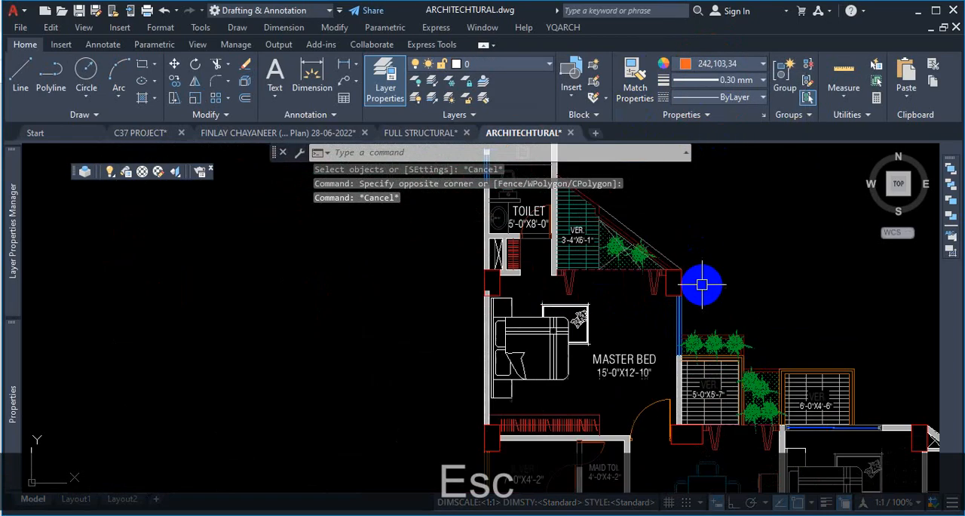
scroll(642, 280, "down", 5)
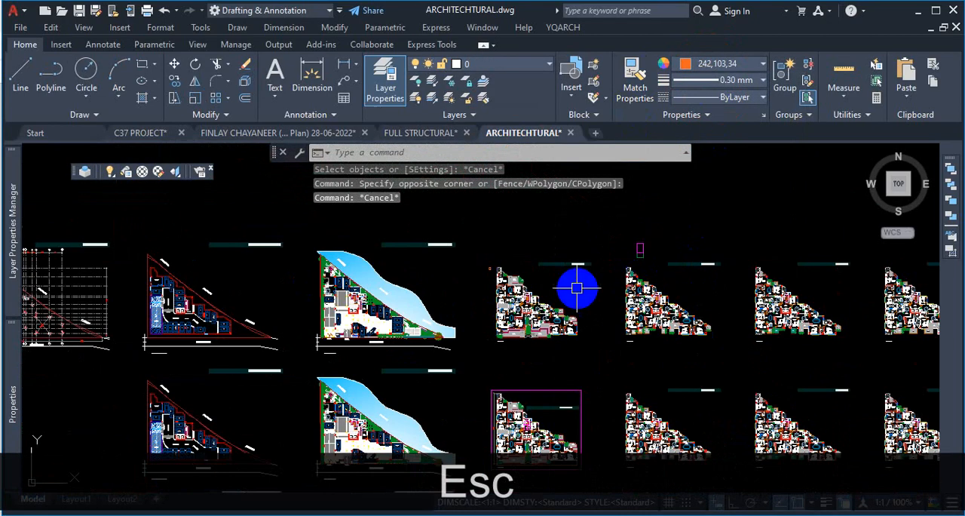
scroll(573, 282, "down", 3)
left_click(271, 134)
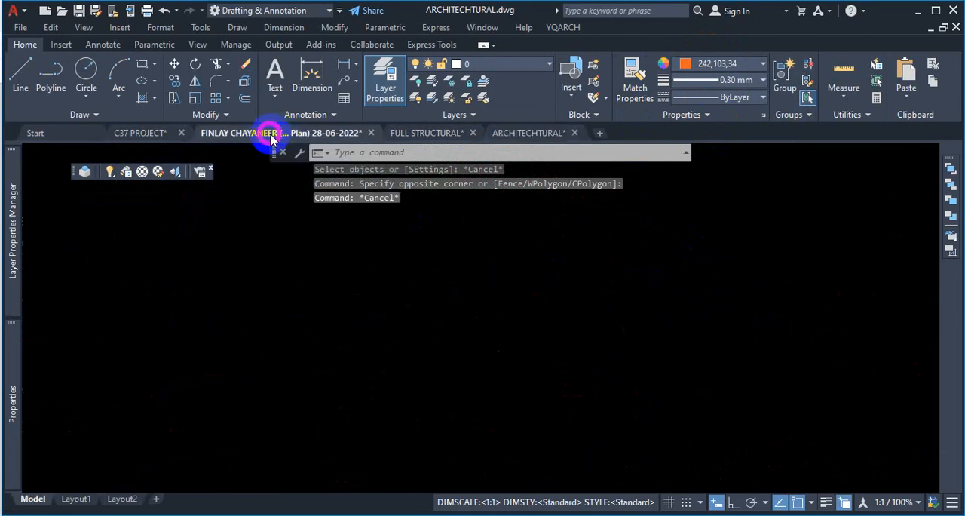
scroll(486, 326, "down", 4)
scroll(399, 309, "up", 3)
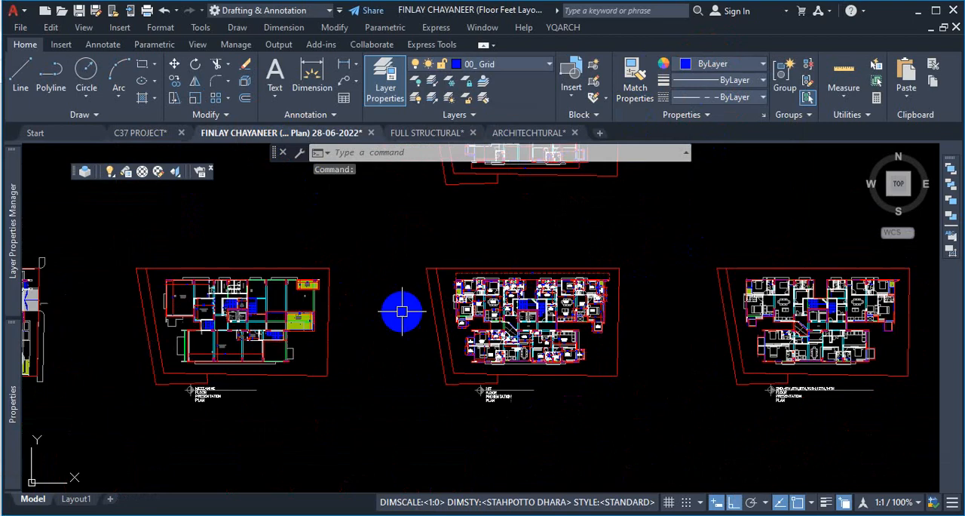
scroll(478, 296, "up", 4)
scroll(478, 296, "up", 3)
scroll(377, 254, "down", 3)
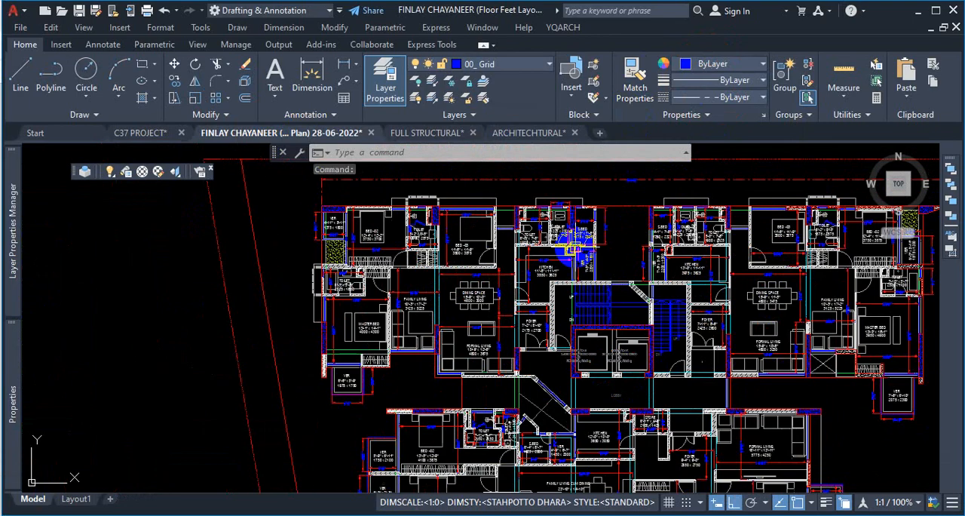
scroll(502, 242, "up", 3)
scroll(785, 200, "up", 6)
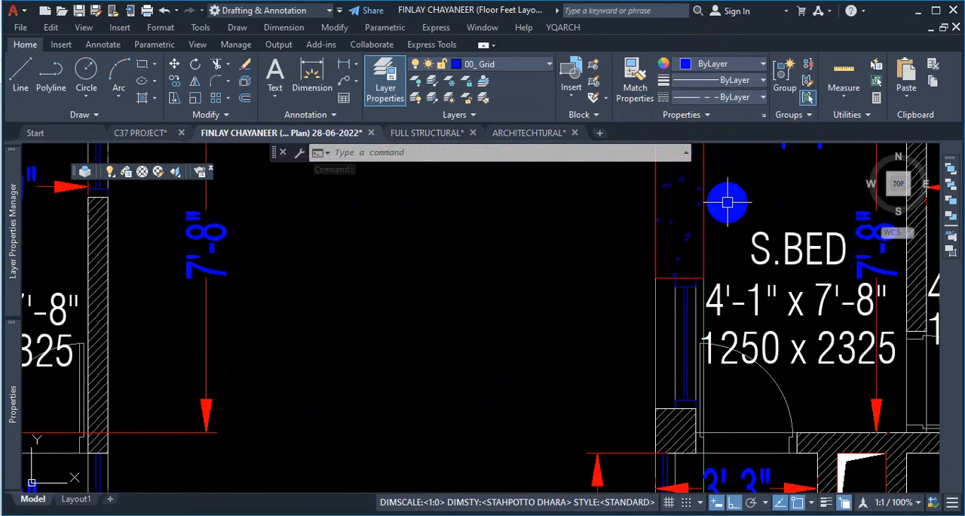
left_click(726, 204)
left_click(702, 216)
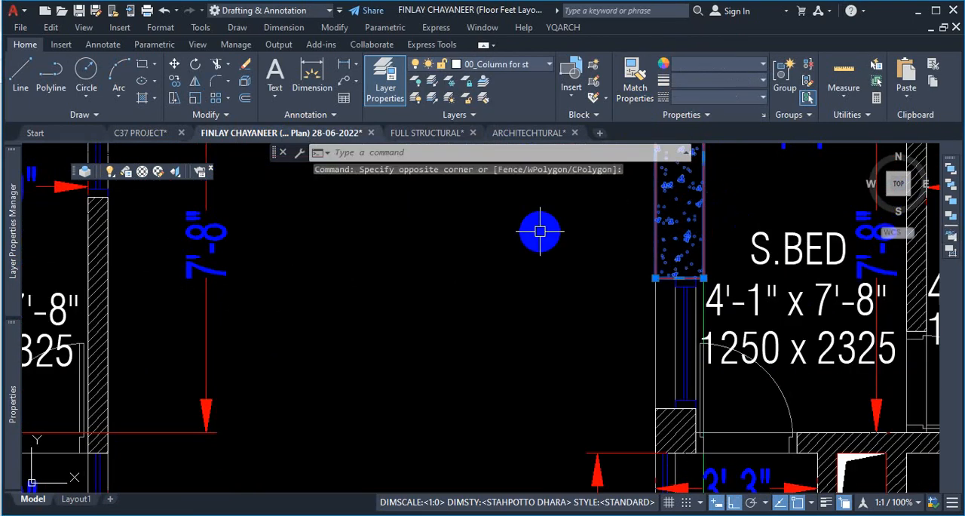
- Select all objects similar to that column and review the matches across the floor plans
right_click(540, 230)
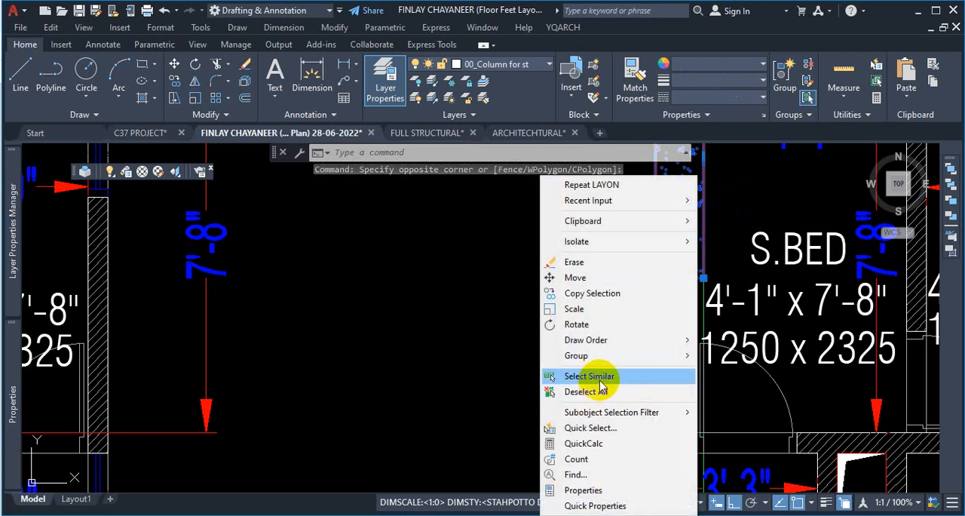
left_click(559, 374)
scroll(559, 374, "down", 10)
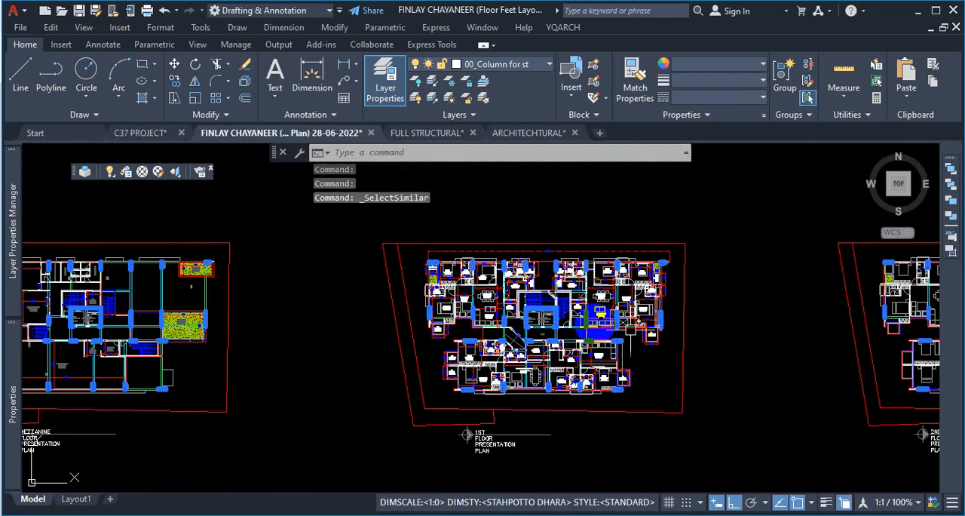
scroll(438, 237, "down", 2)
scroll(439, 246, "up", 6)
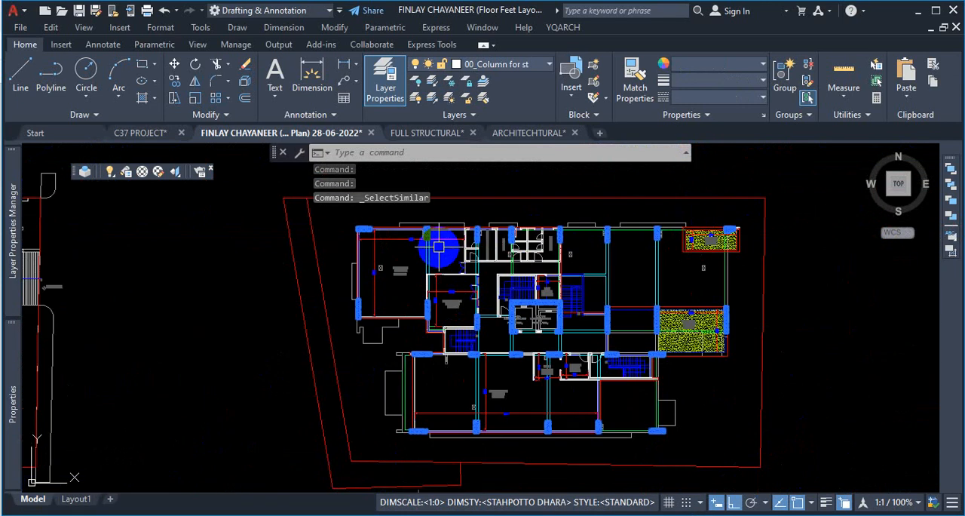
scroll(439, 245, "down", 7)
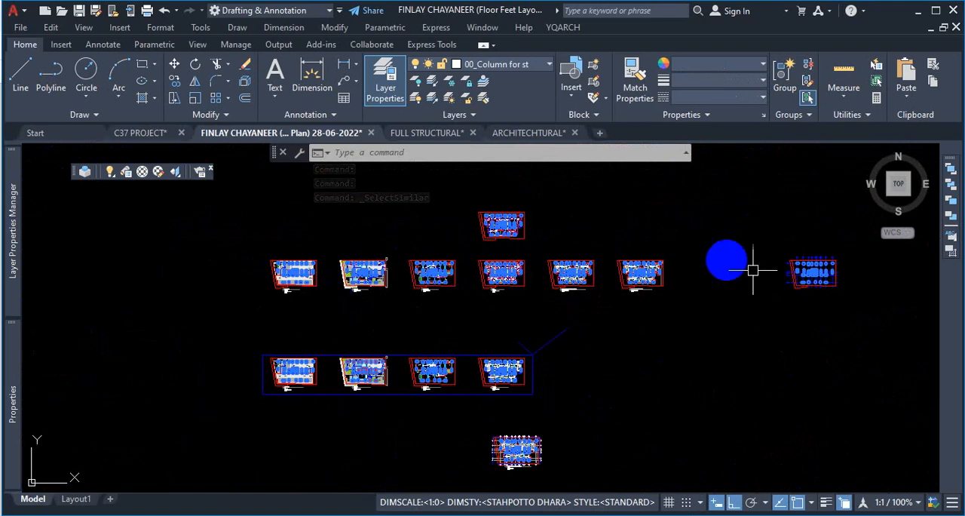
scroll(636, 336, "down", 3)
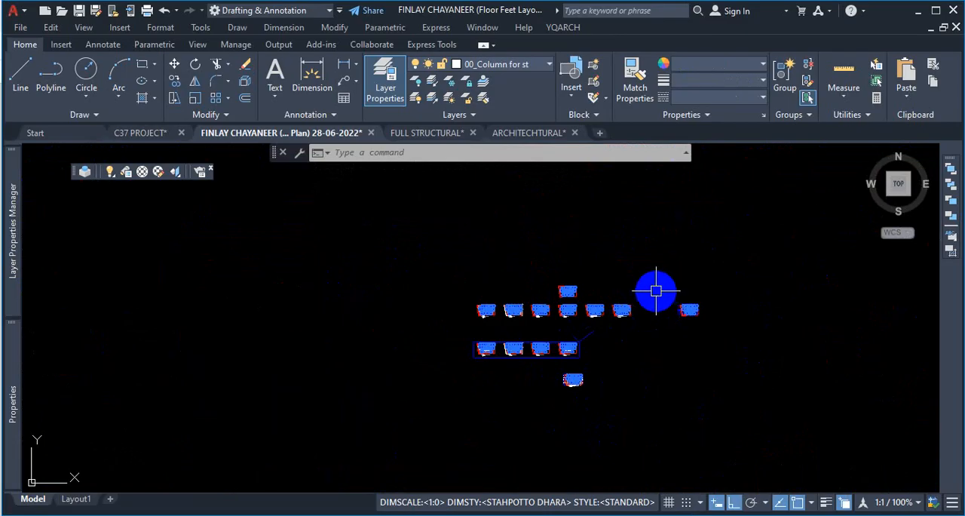
key("Escape")
left_click(528, 134)
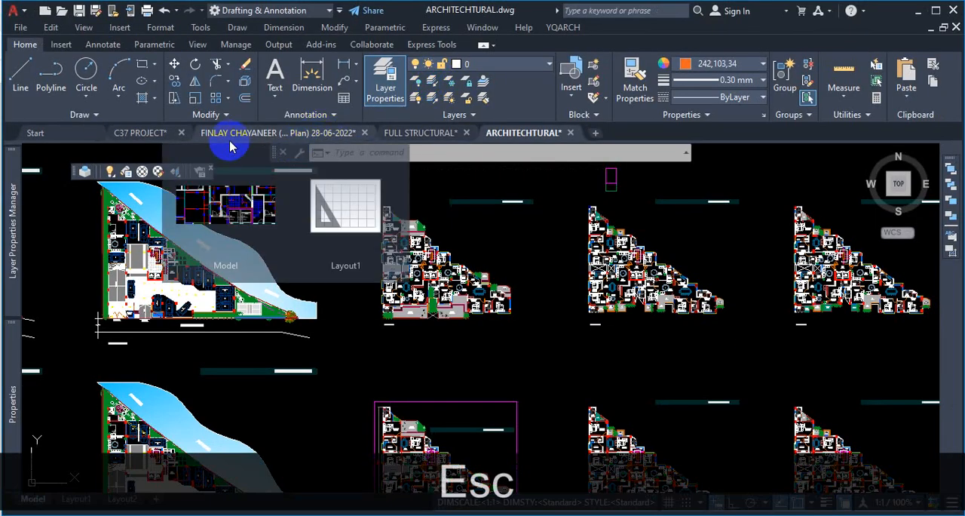
left_click(241, 133)
scroll(512, 309, "up", 5)
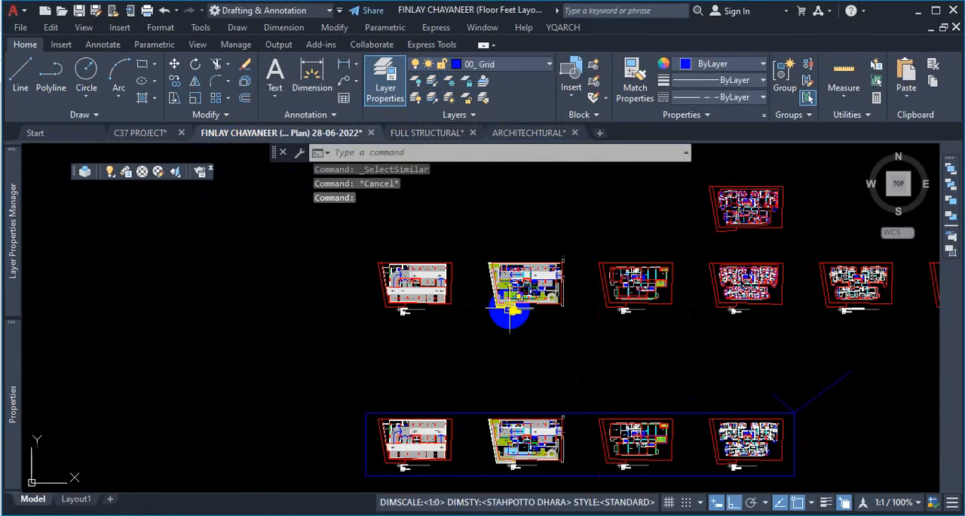
scroll(835, 269, "up", 5)
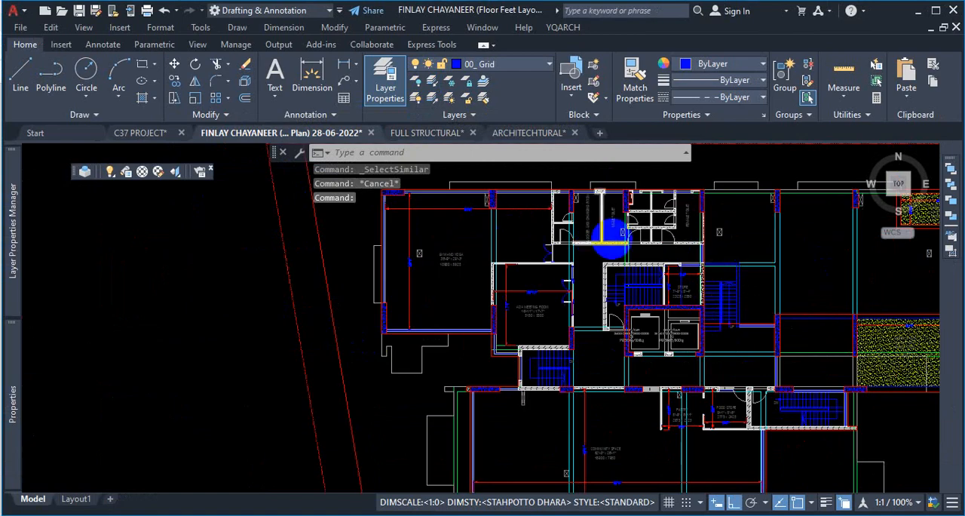
scroll(617, 243, "down", 5)
scroll(601, 257, "up", 4)
scroll(609, 257, "up", 8)
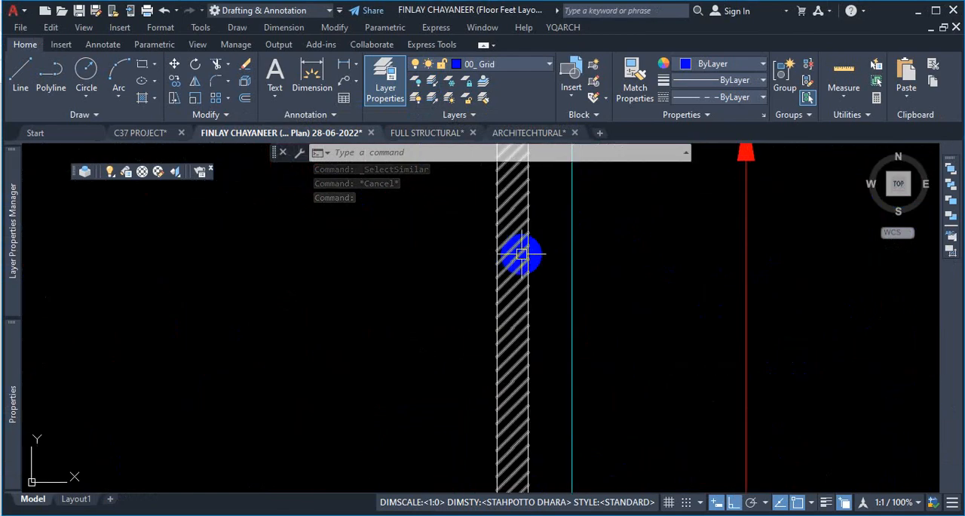
scroll(544, 285, "down", 5)
scroll(544, 285, "down", 7)
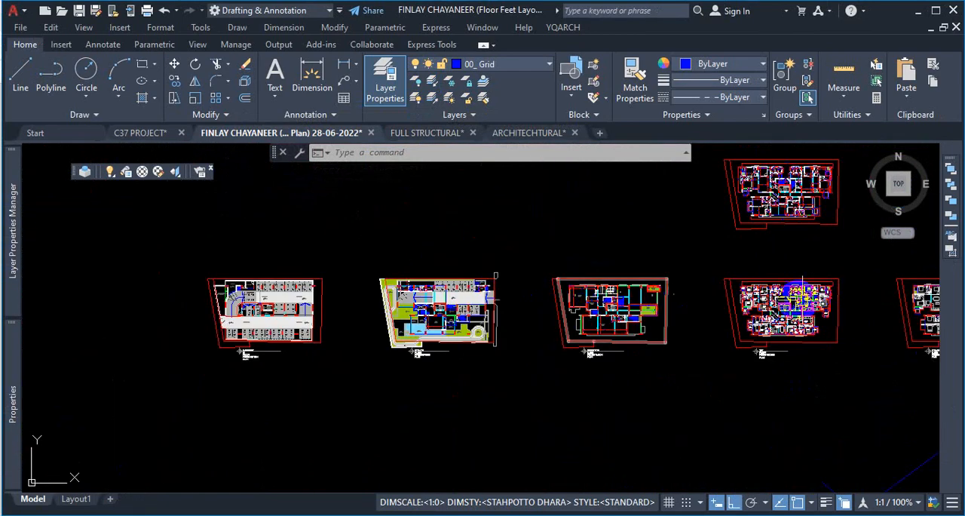
scroll(700, 253, "up", 4)
scroll(699, 253, "up", 8)
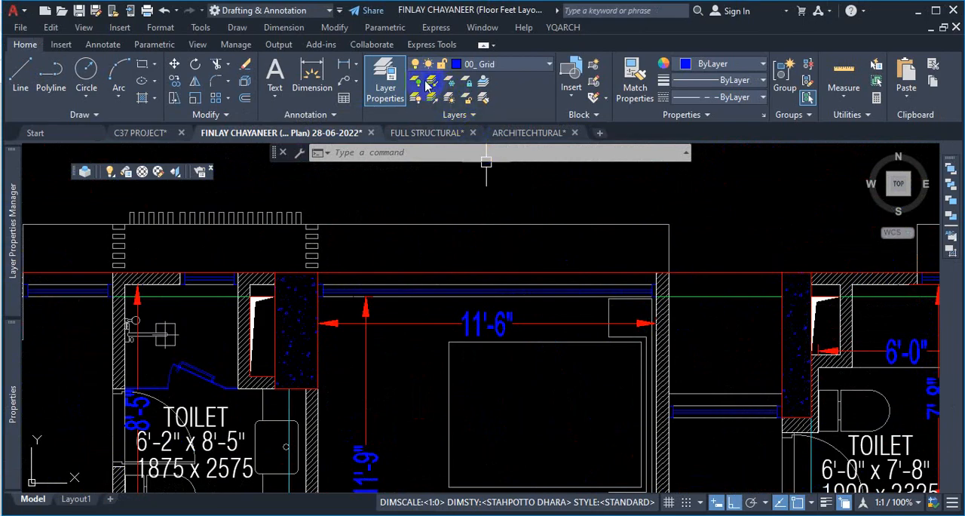
- Examine the description of the layer Isolate tool
key("ctrl+1")
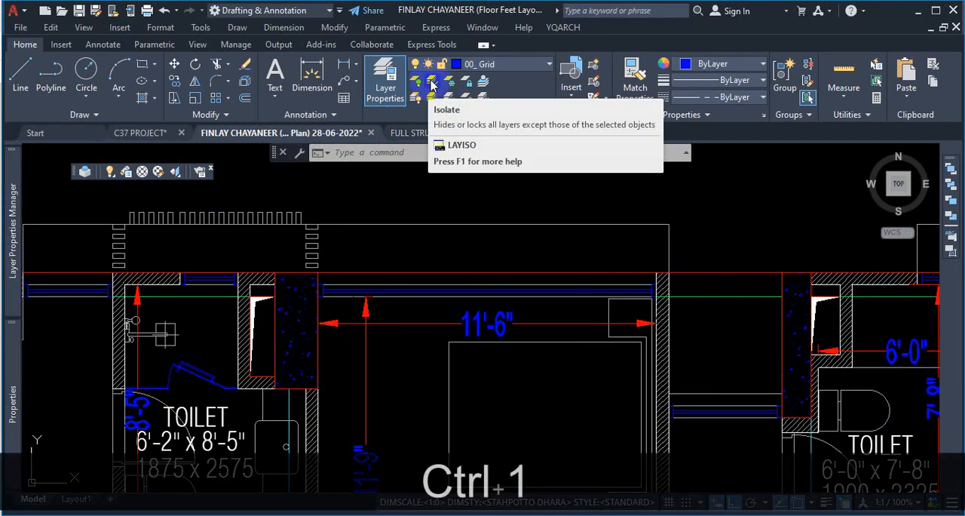
left_click(431, 80)
mouse_move(417, 64)
left_mouse_down()
mouse_move(435, 111)
mouse_move(442, 90)
mouse_move(431, 82)
left_mouse_up()
key("Escape")
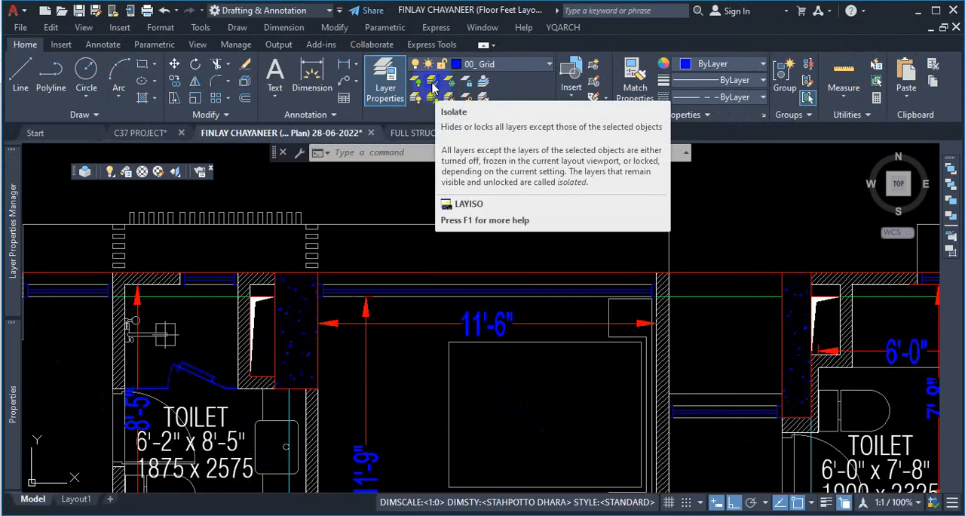
- Open the layer settings and set the Isolate option for layers not isolated to Lock and fade
mouse_move(12, 246)
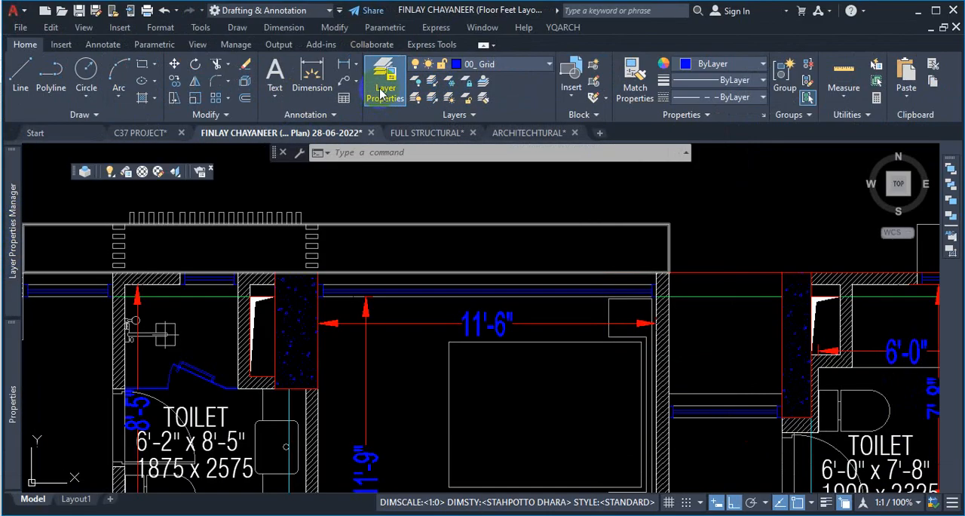
mouse_move(11, 226)
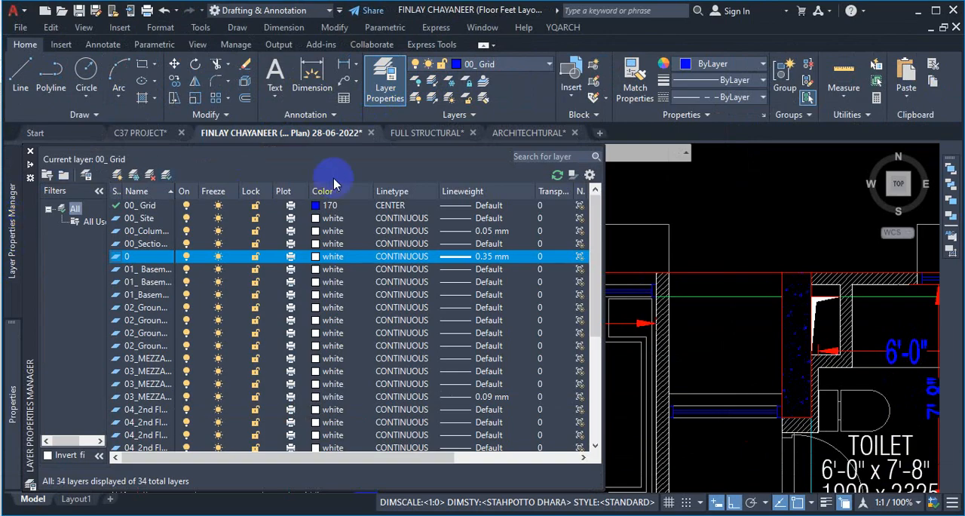
left_click(591, 176)
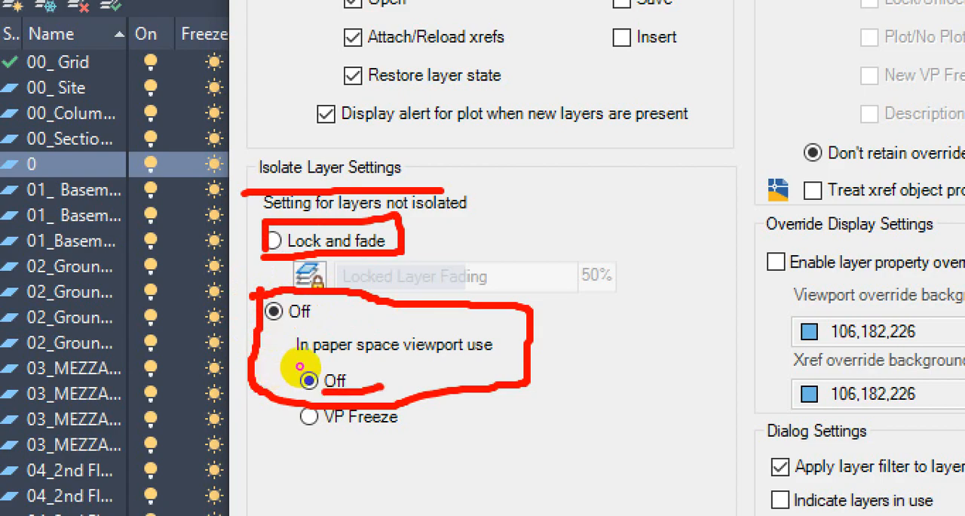
left_click(304, 378)
mouse_move(300, 377)
left_mouse_down()
mouse_move(252, 393)
mouse_move(267, 398)
left_mouse_up()
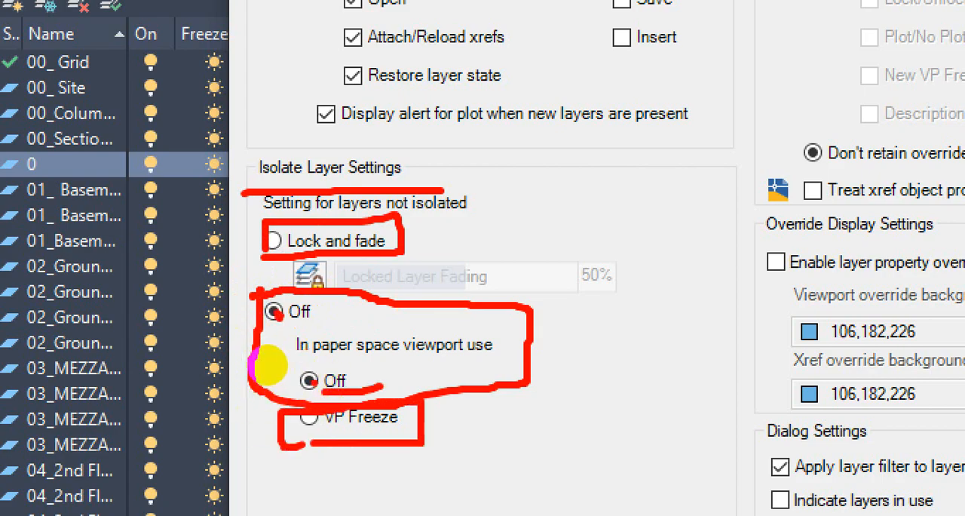
key("Escape")
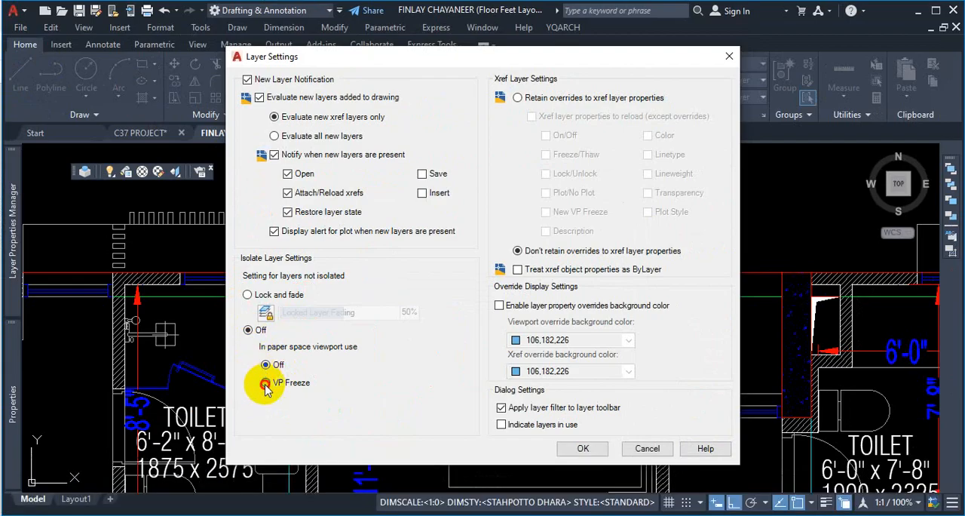
left_click(268, 382)
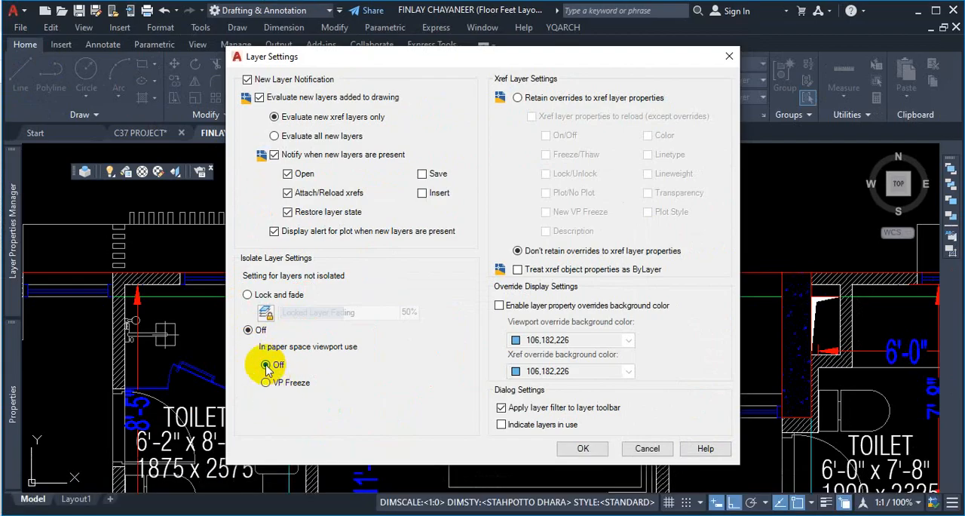
left_click(266, 365)
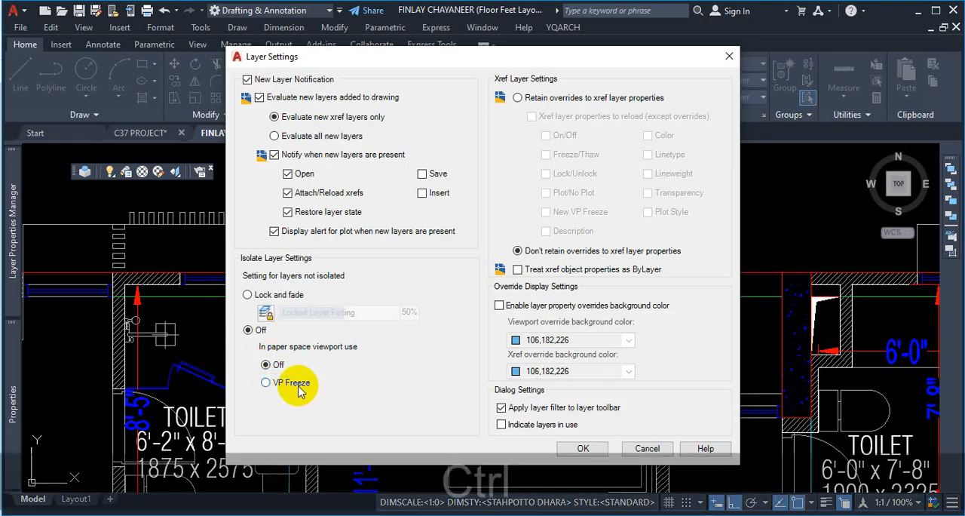
key("ctrl+1")
mouse_move(229, 357)
left_mouse_down()
mouse_move(292, 352)
mouse_move(249, 322)
mouse_move(227, 321)
left_mouse_up()
mouse_move(190, 253)
left_mouse_down()
mouse_move(190, 349)
mouse_move(280, 349)
mouse_move(397, 265)
mouse_move(227, 245)
mouse_move(353, 227)
left_mouse_up()
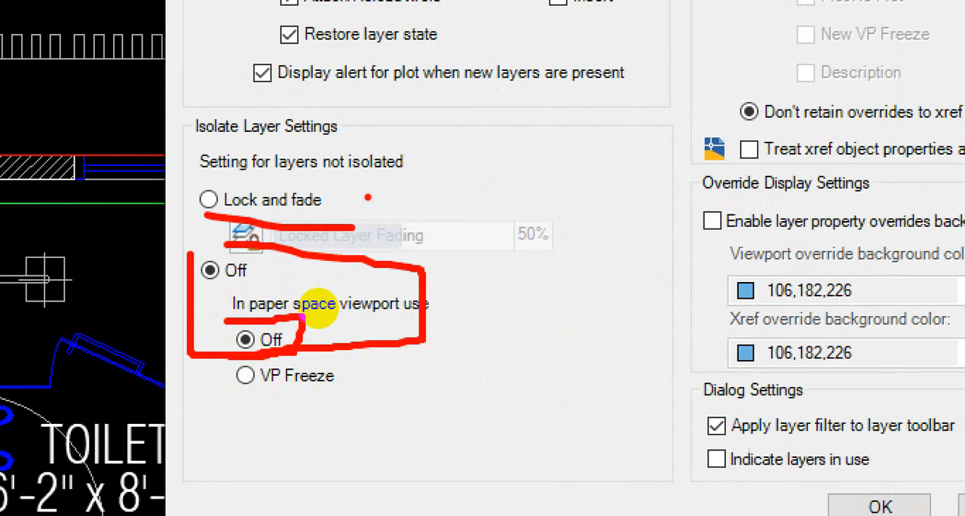
left_click_drag(207, 215, 262, 208)
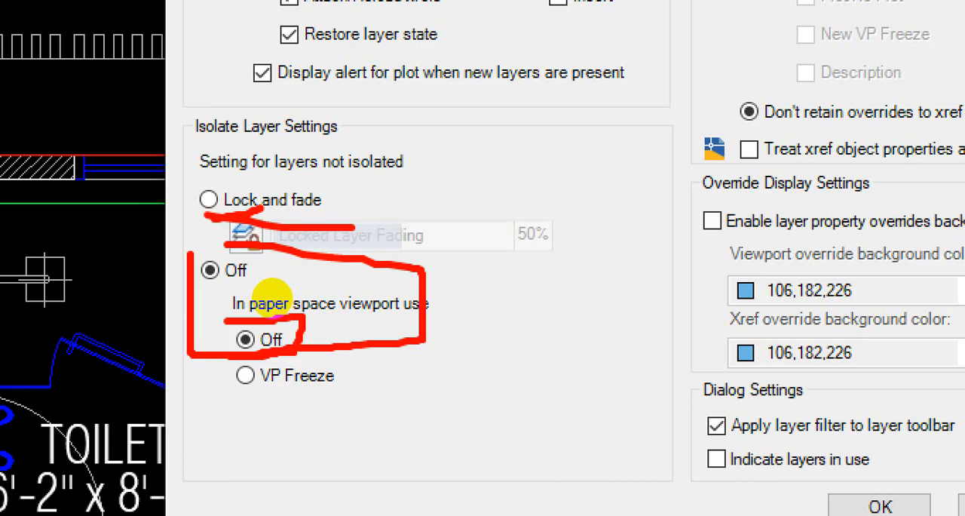
key("Escape")
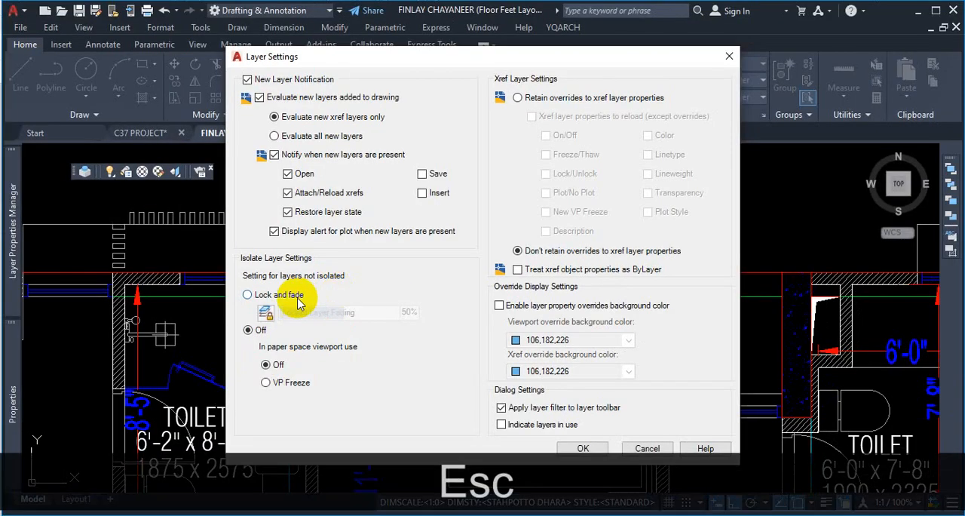
left_click(251, 297)
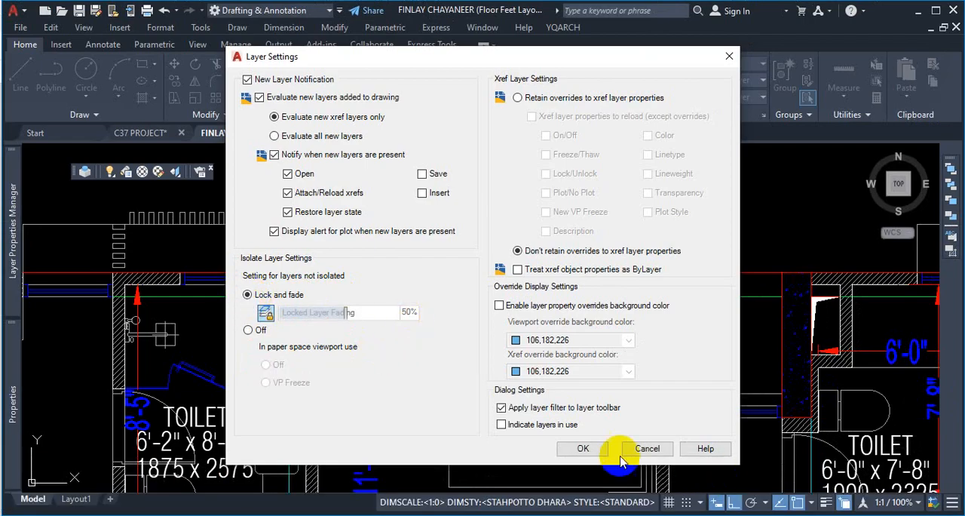
left_click(583, 448)
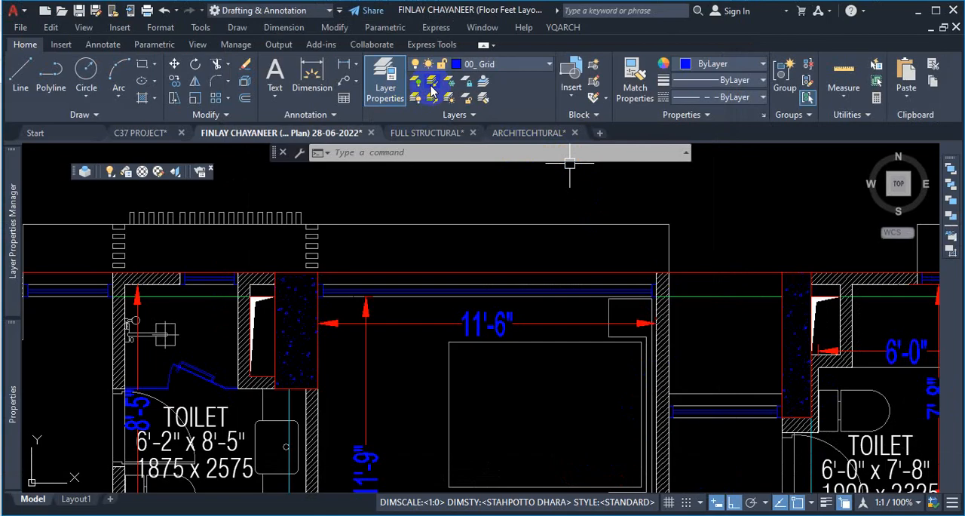
- Isolate the column layer by picking the column polylines between the toilets
left_click(434, 87)
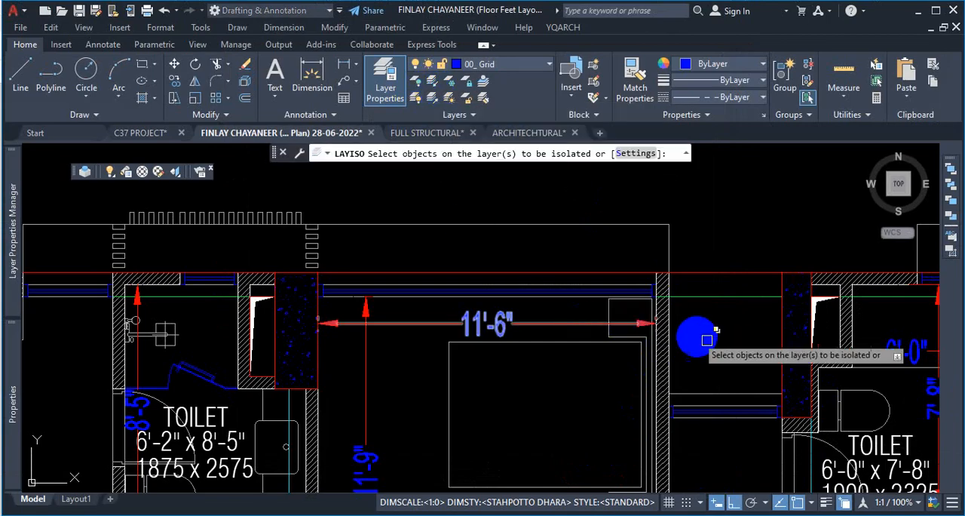
left_click(794, 360)
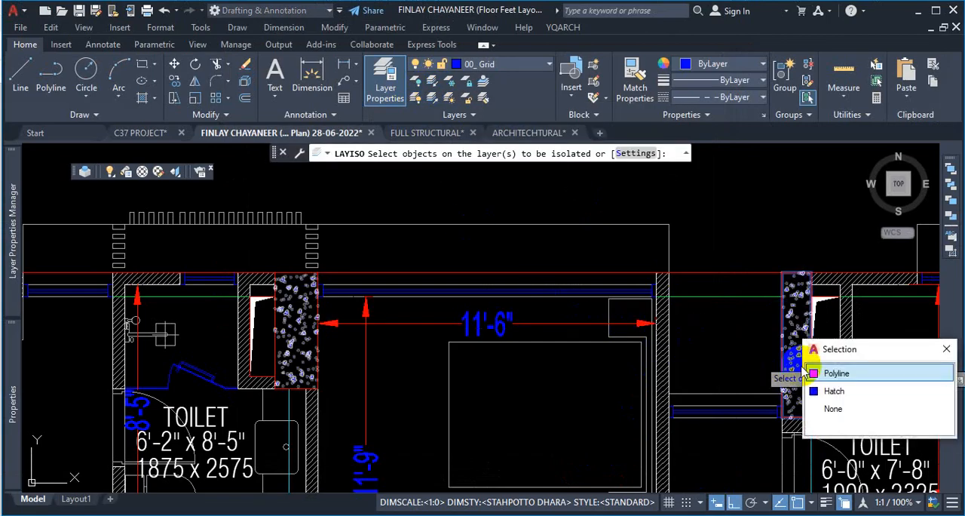
left_click(839, 375)
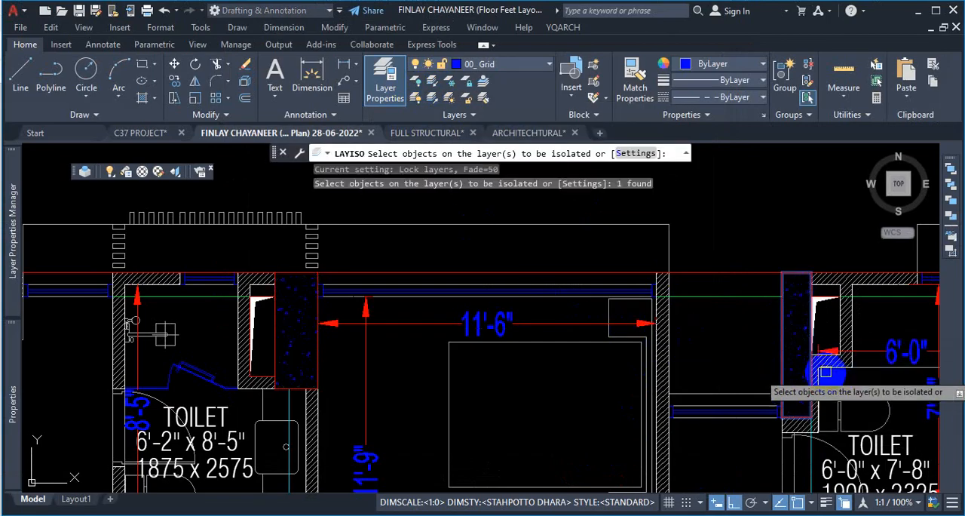
left_click(799, 315)
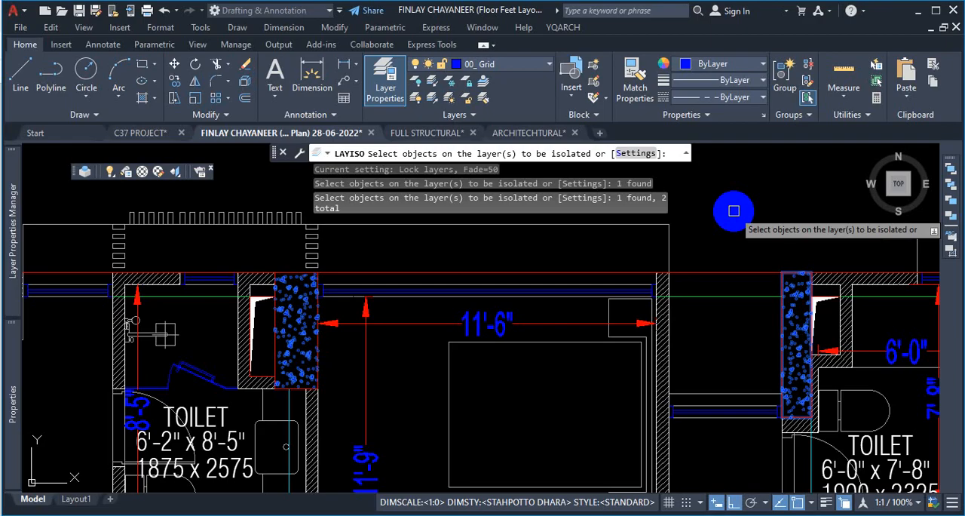
key("Return")
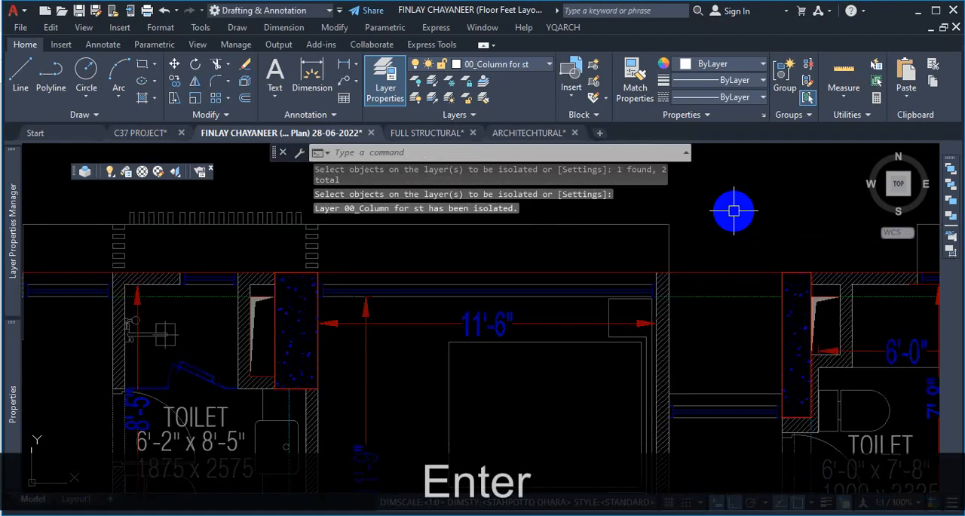
- Examine the faded, locked layers in the layer list and by window-selecting across the plan
scroll(663, 241, "down", 5)
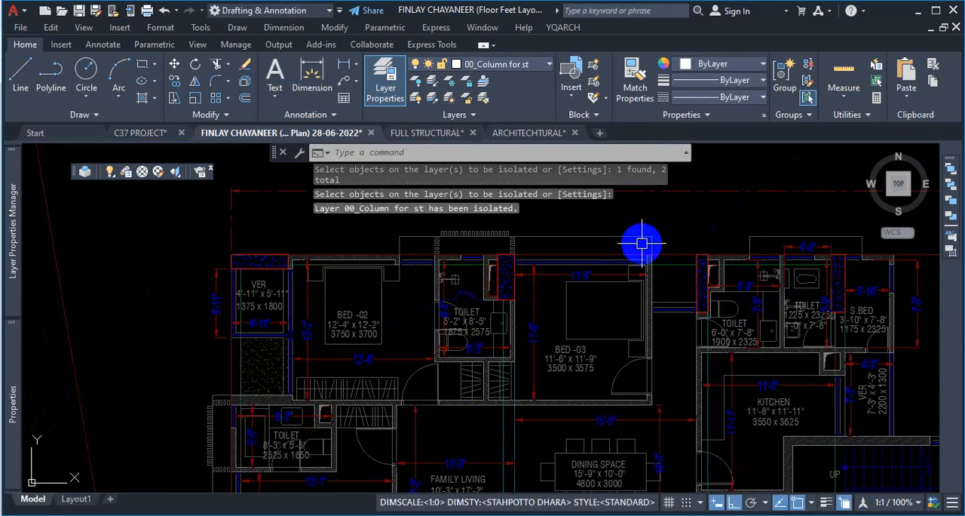
scroll(685, 280, "up", 3)
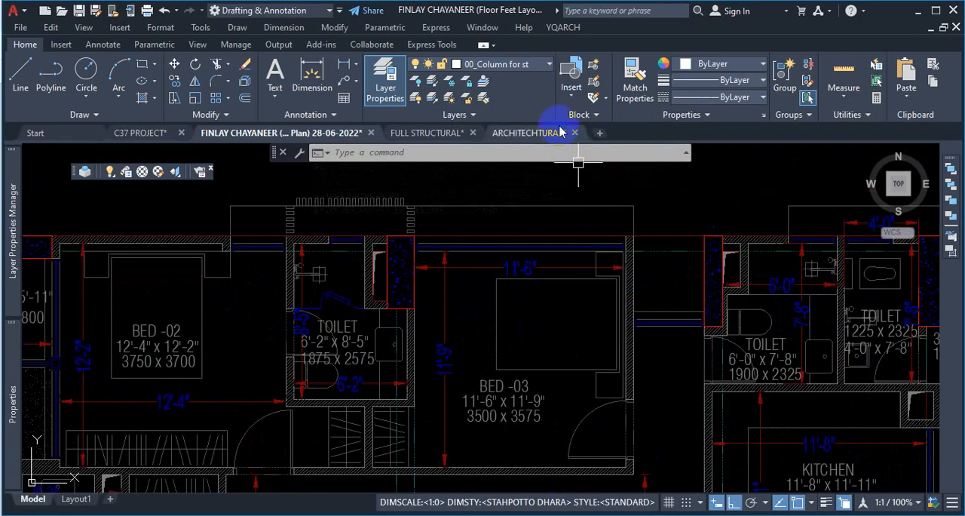
left_click(548, 65)
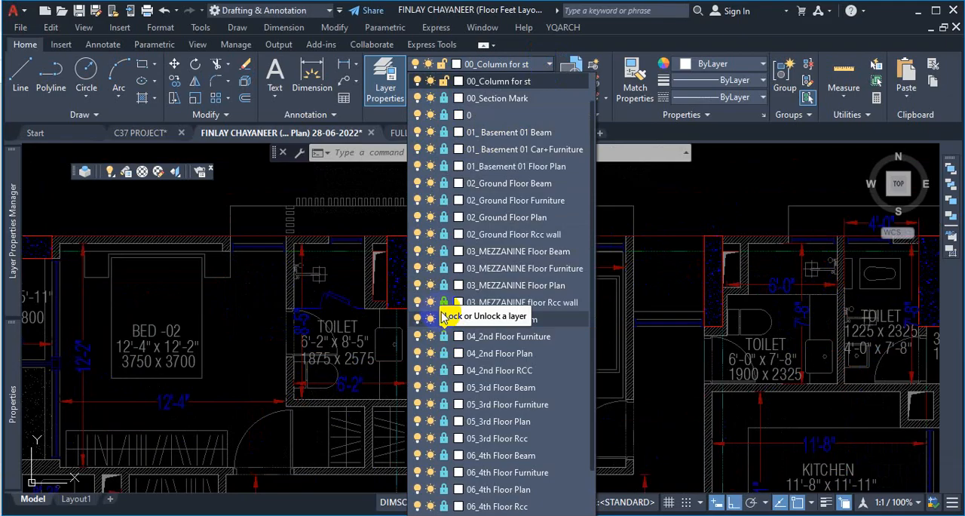
left_click(707, 282)
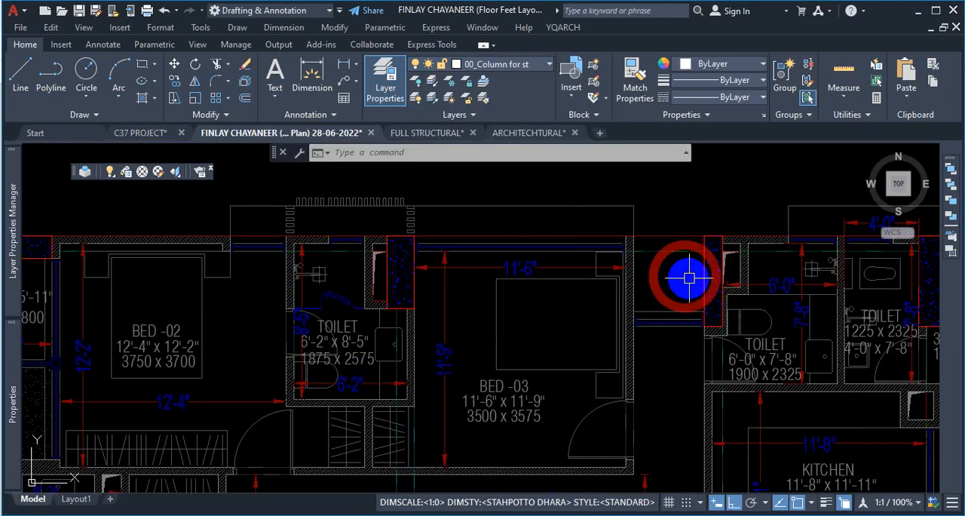
left_click(728, 205)
left_click(631, 399)
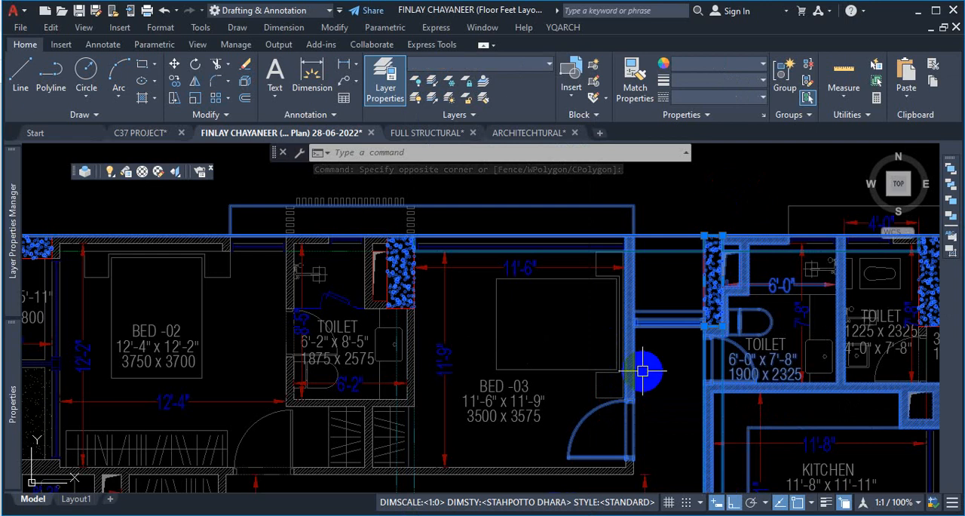
key("Escape")
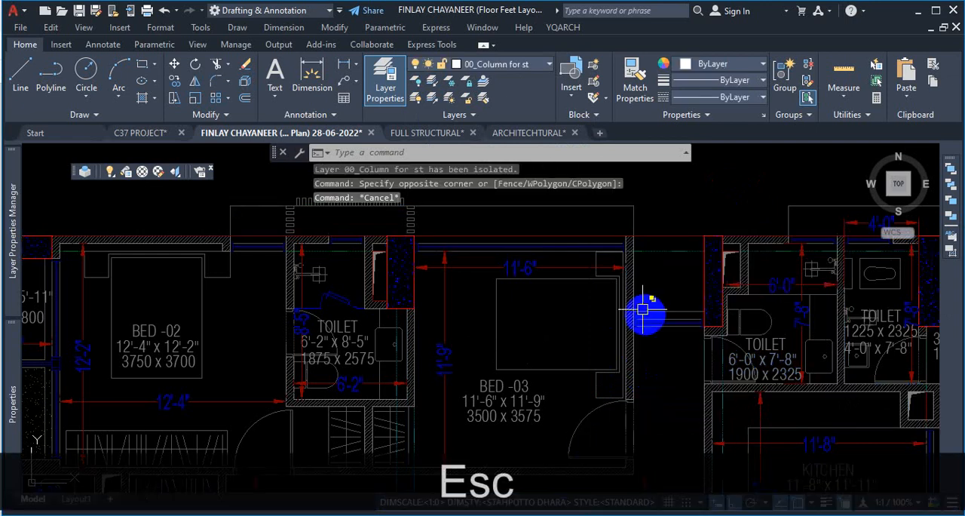
- Unisolate the layers and set the Isolate option for layers not isolated back to Off
left_click(434, 104)
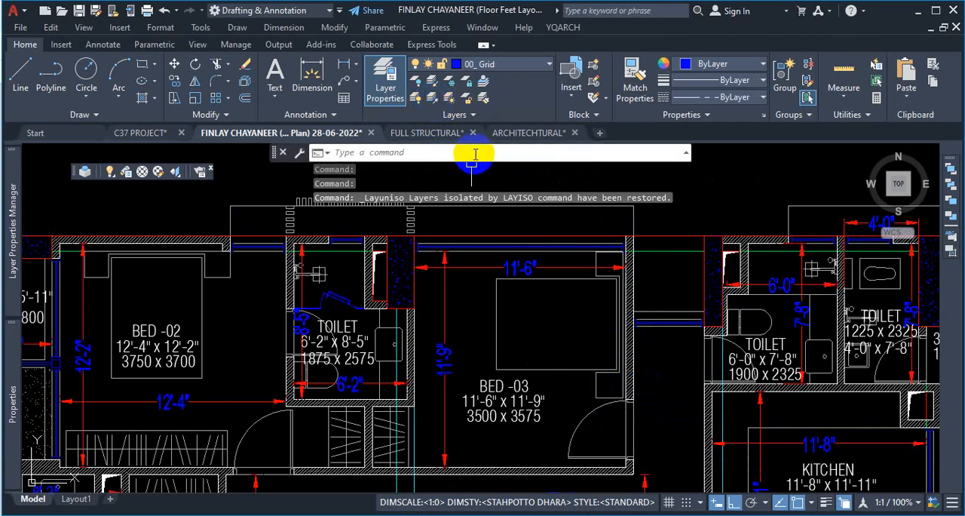
mouse_move(21, 249)
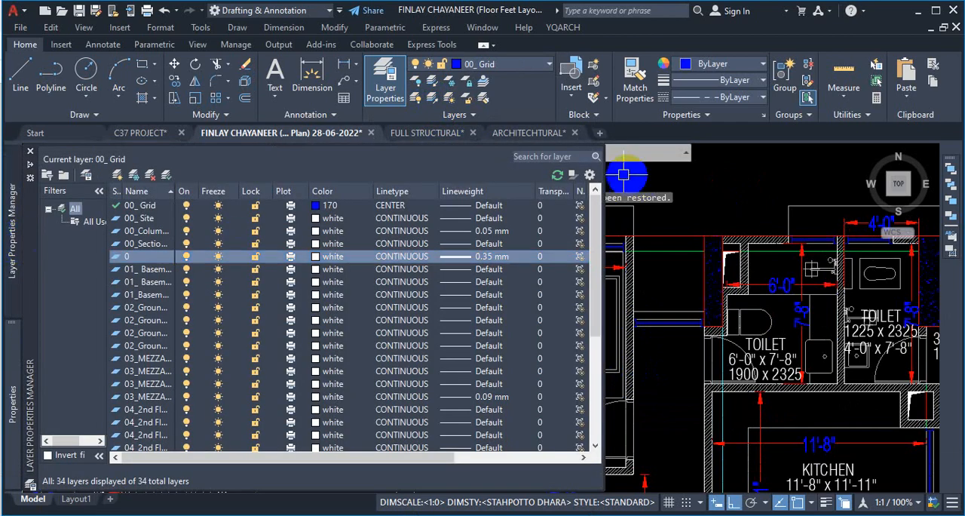
left_click(590, 175)
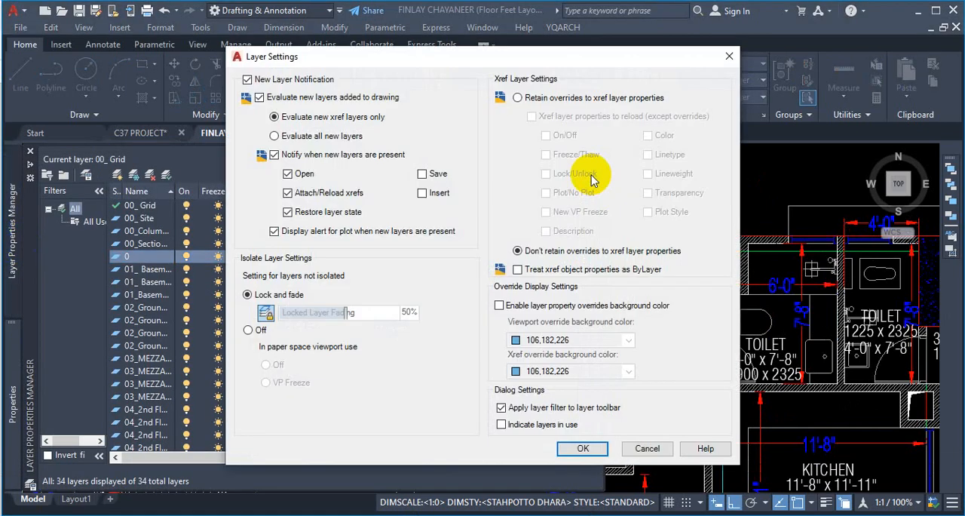
left_click(247, 333)
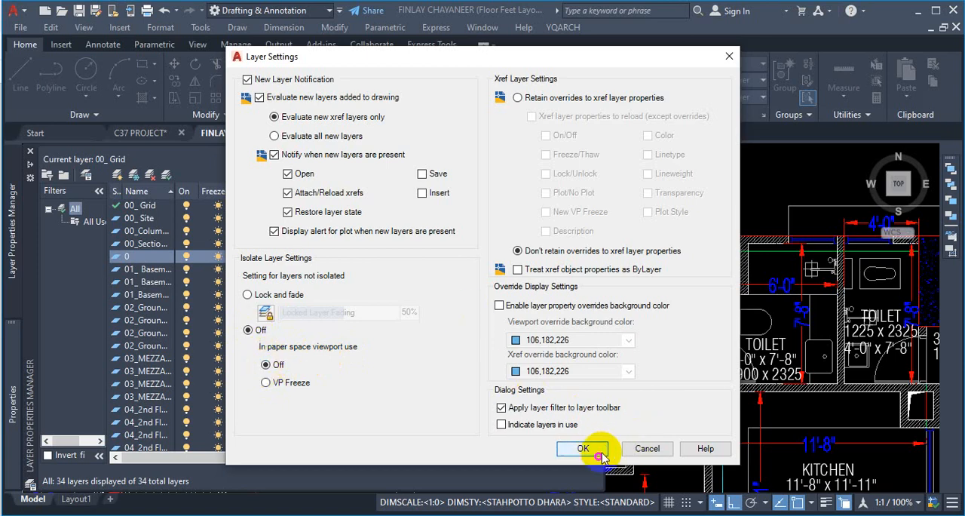
left_click(579, 448)
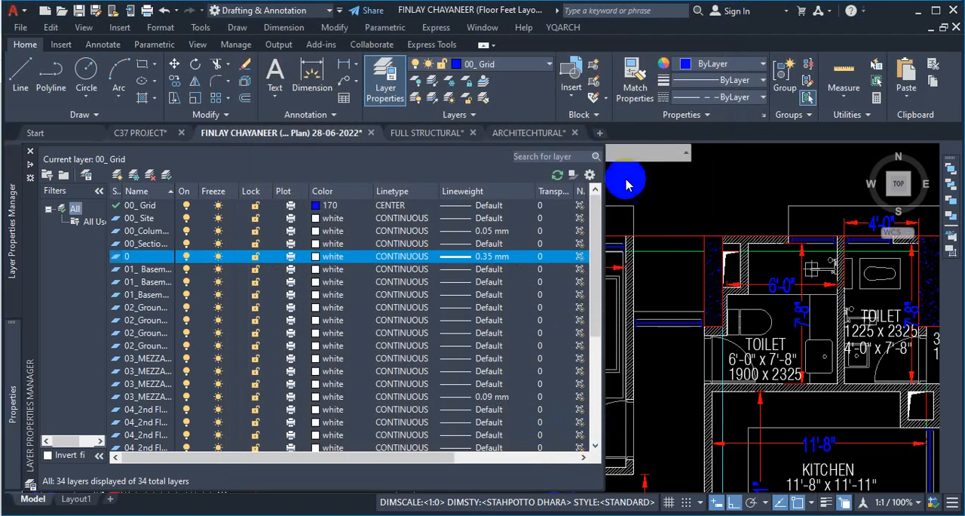
- Switch to the ARCHITECHTURAL drawing and isolate the structural column layer by picking a column
scroll(652, 200, "down", 4)
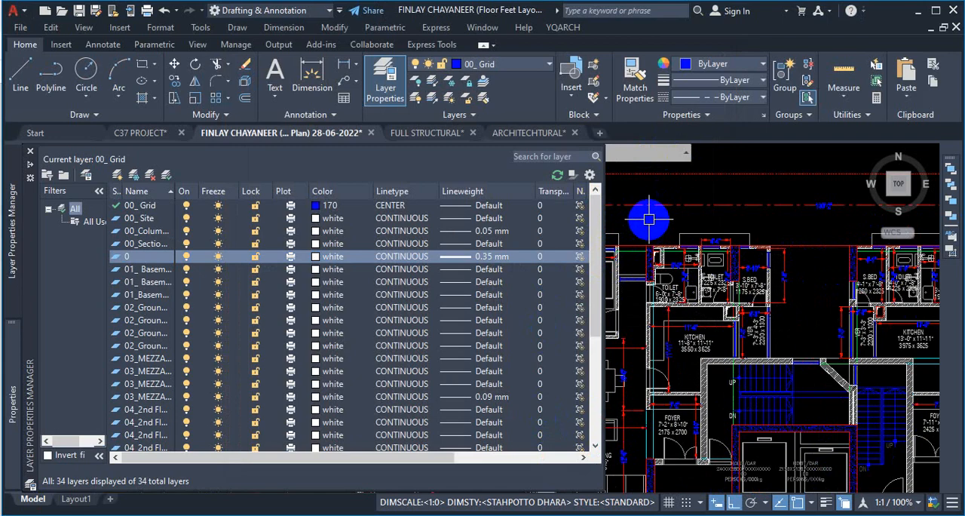
scroll(473, 175, "down", 4)
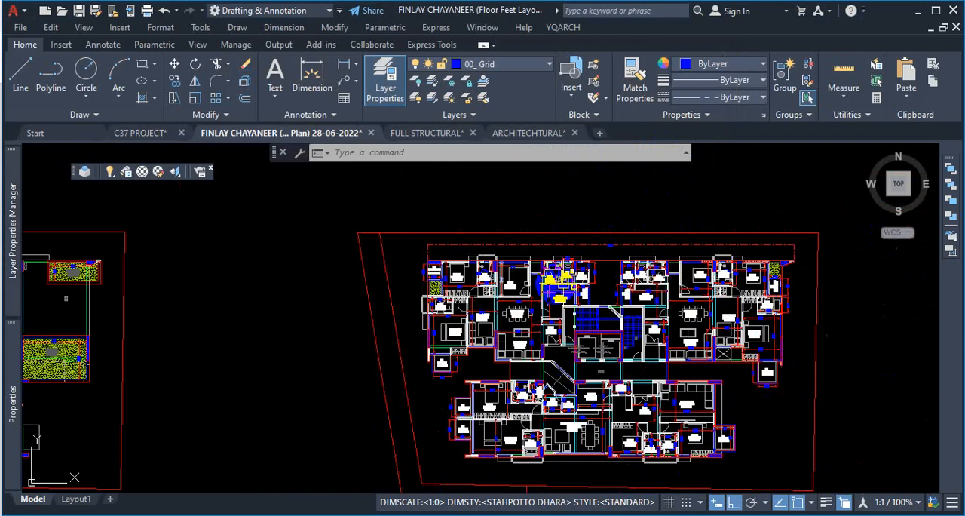
left_click(522, 135)
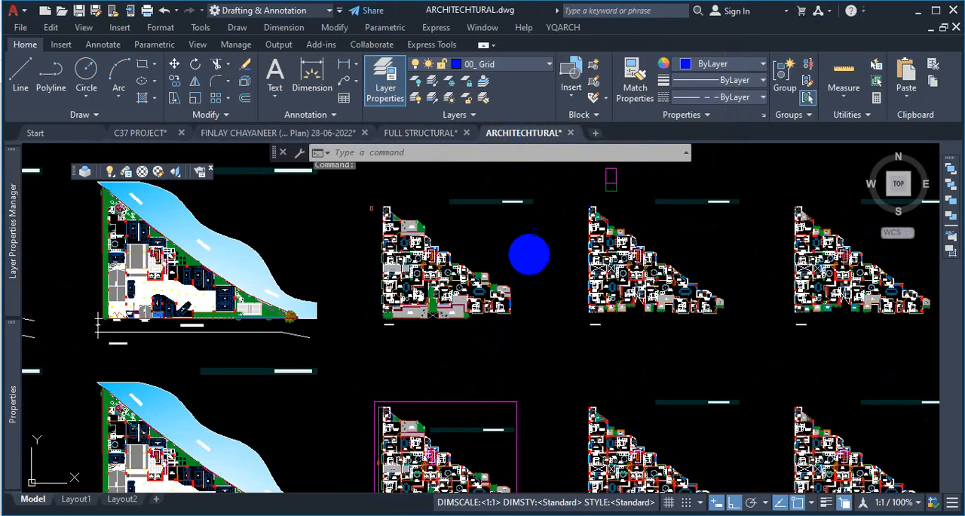
scroll(634, 201, "up", 5)
scroll(492, 267, "down", 6)
scroll(492, 268, "up", 10)
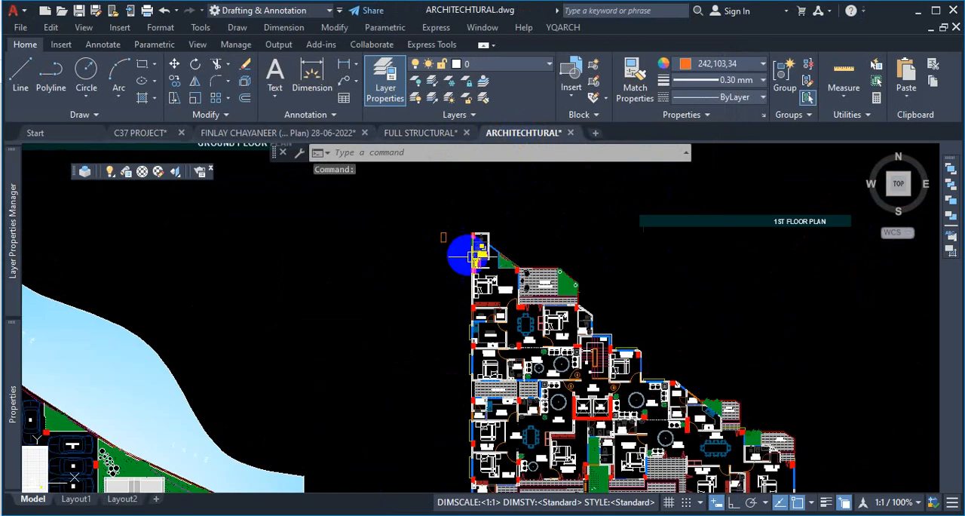
left_click(434, 88)
left_click(409, 254)
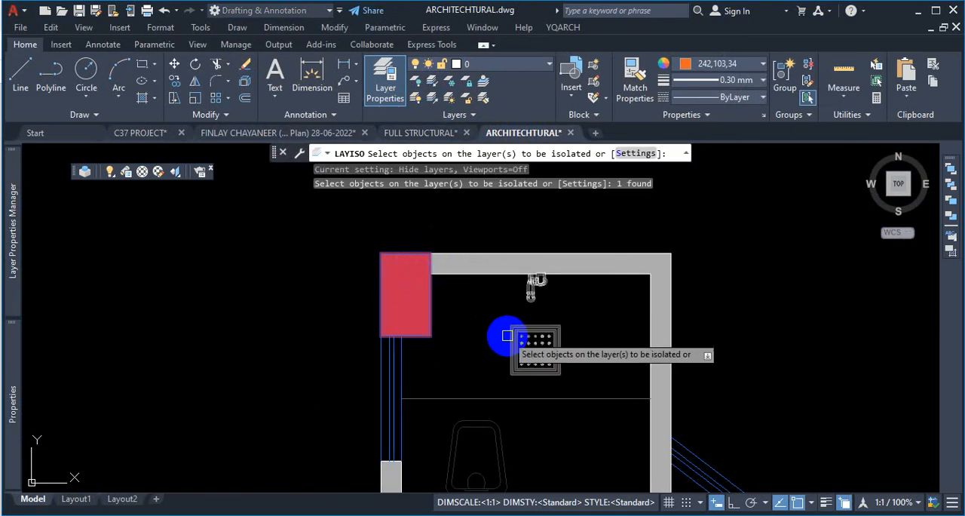
key("Return")
scroll(465, 269, "down", 6)
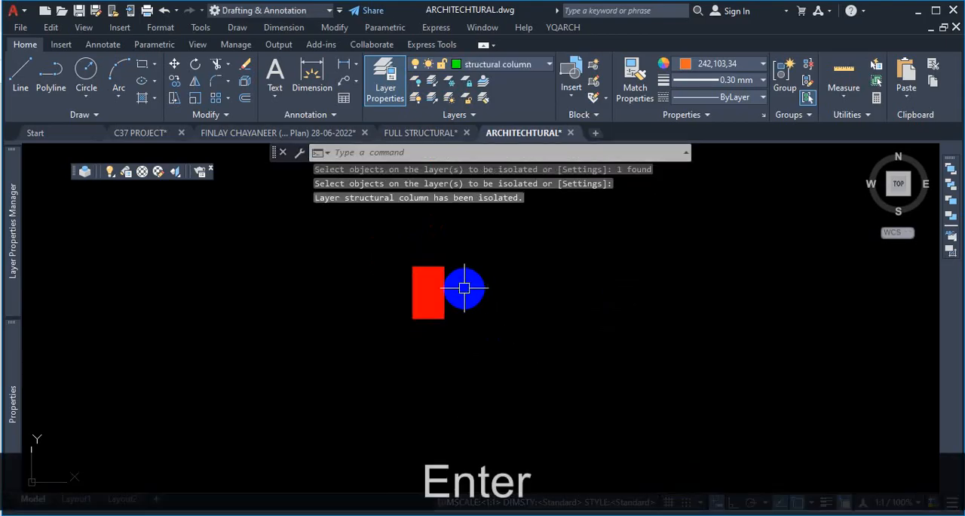
scroll(505, 312, "down", 5)
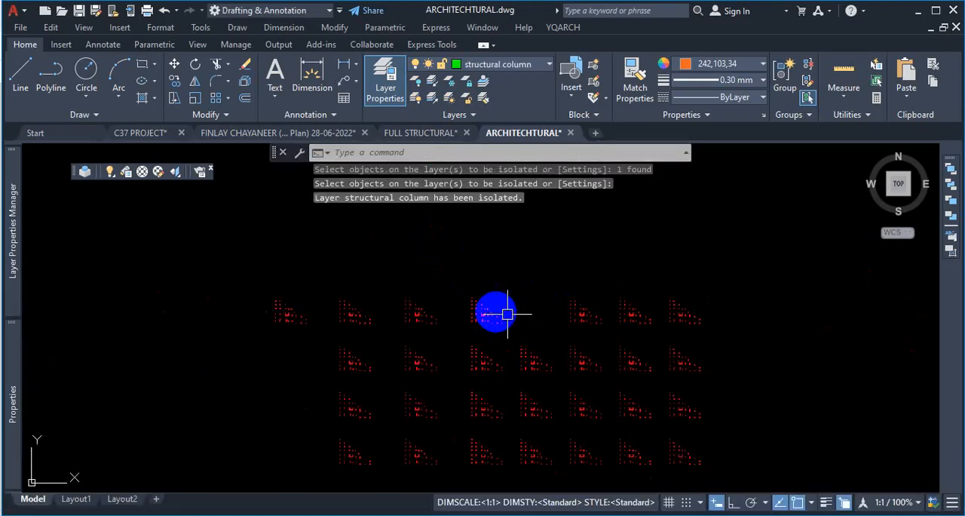
- Examine the isolated structural column layer across the architectural floor plans
scroll(538, 312, "up", 5)
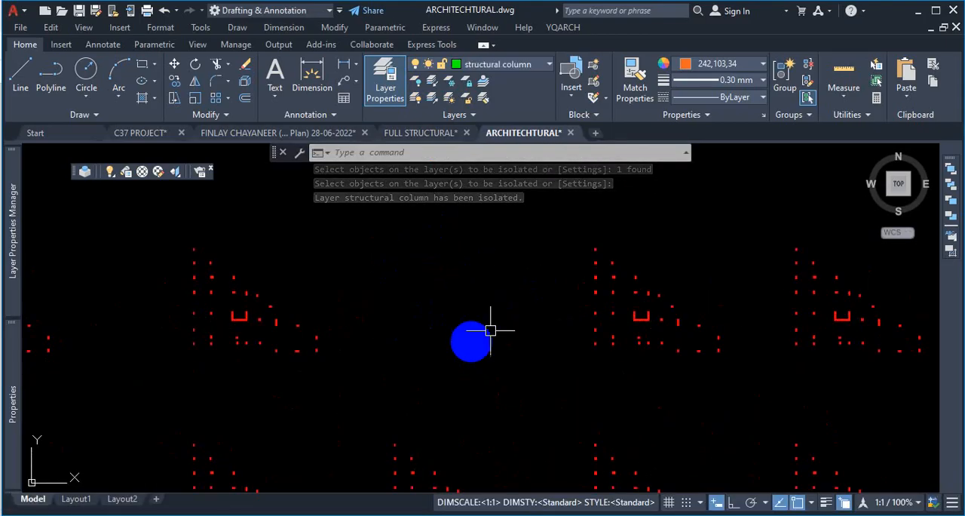
scroll(505, 317, "down", 5)
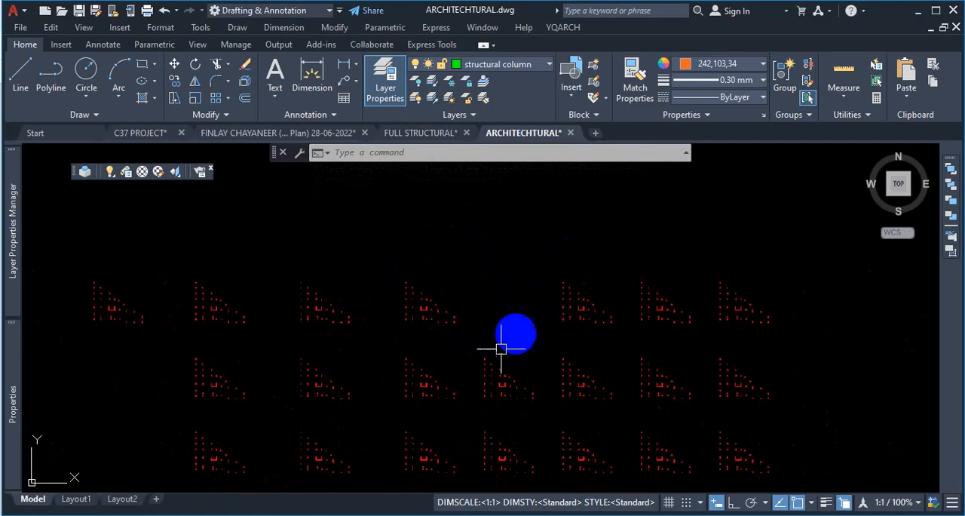
scroll(487, 321, "up", 5)
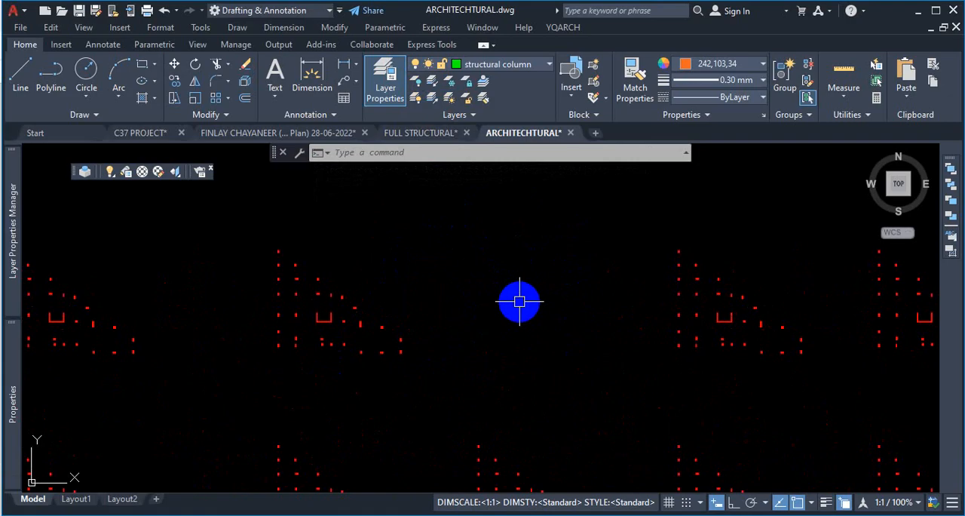
scroll(279, 289, "up", 3)
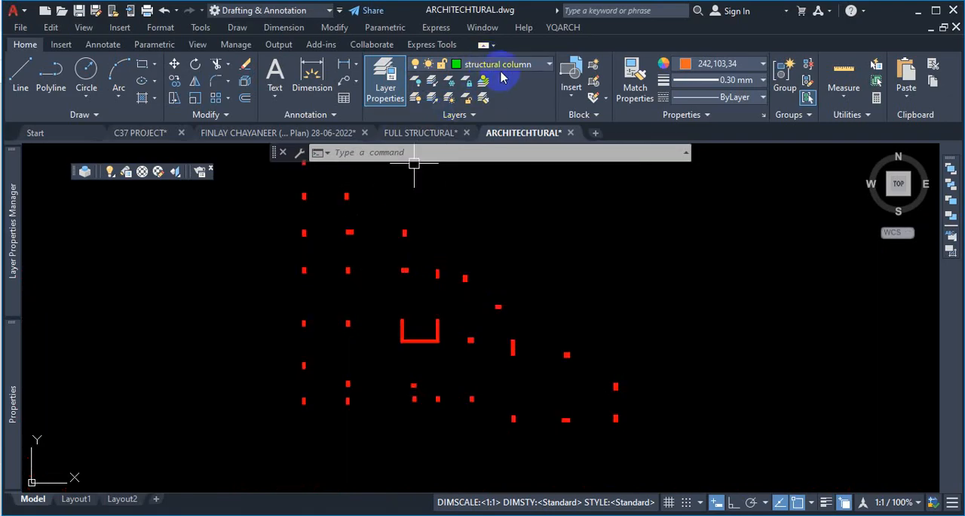
scroll(573, 294, "down", 6)
scroll(527, 261, "up", 5)
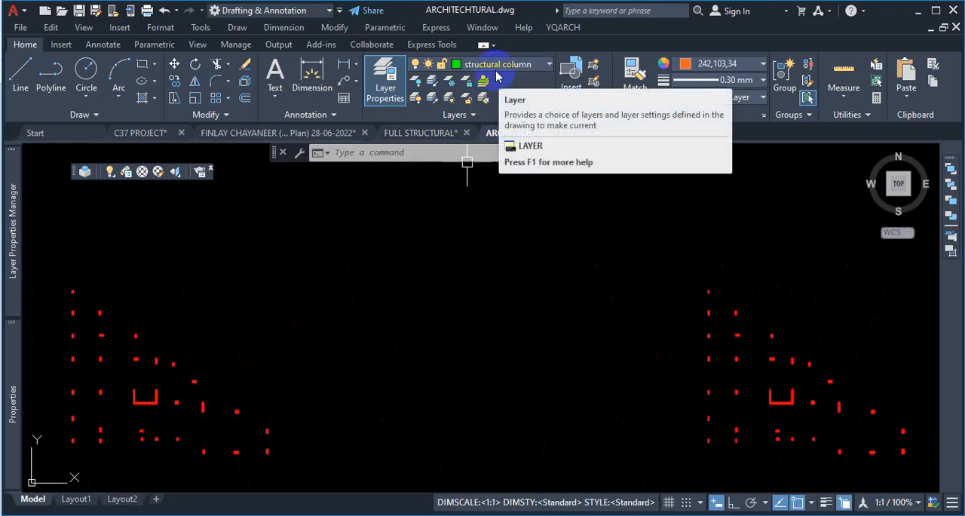
- Cancel the active prompt and undo the structural column layer isolation
key("Escape")
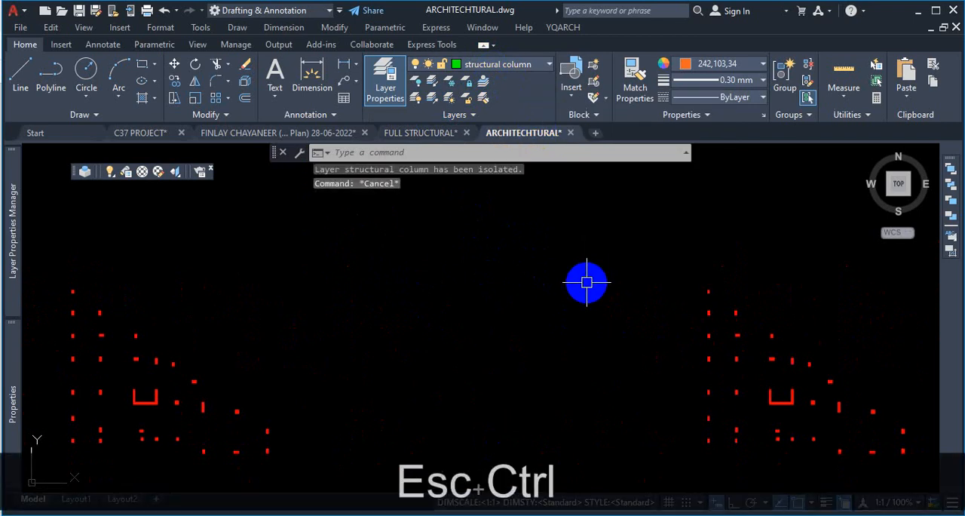
key("ctrl+z")
key("ctrl+z")
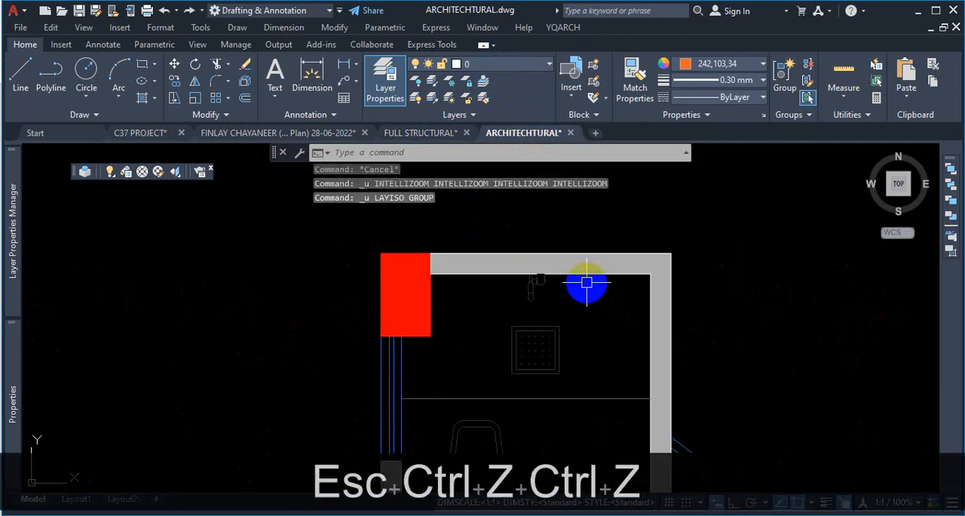
left_click(336, 133)
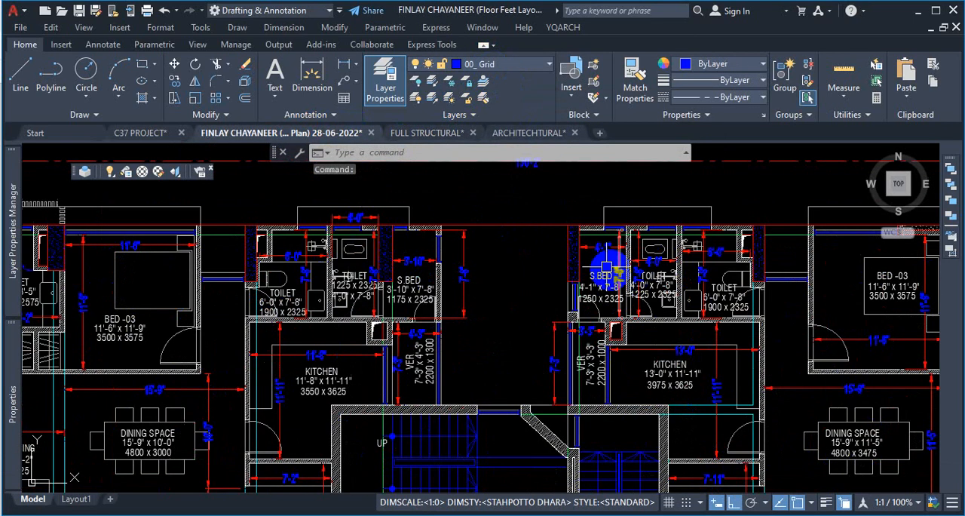
left_click(433, 80)
scroll(564, 276, "up", 2)
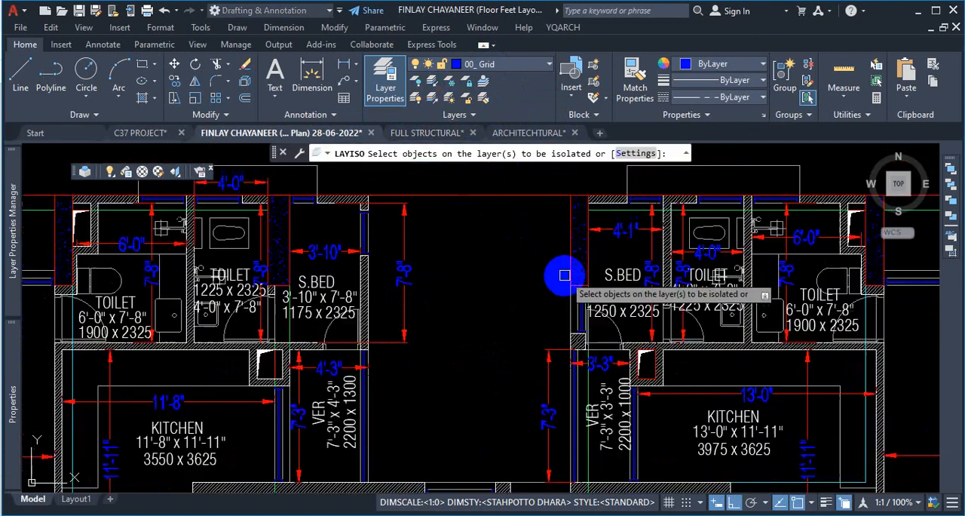
scroll(564, 275, "up", 2)
left_click(573, 251)
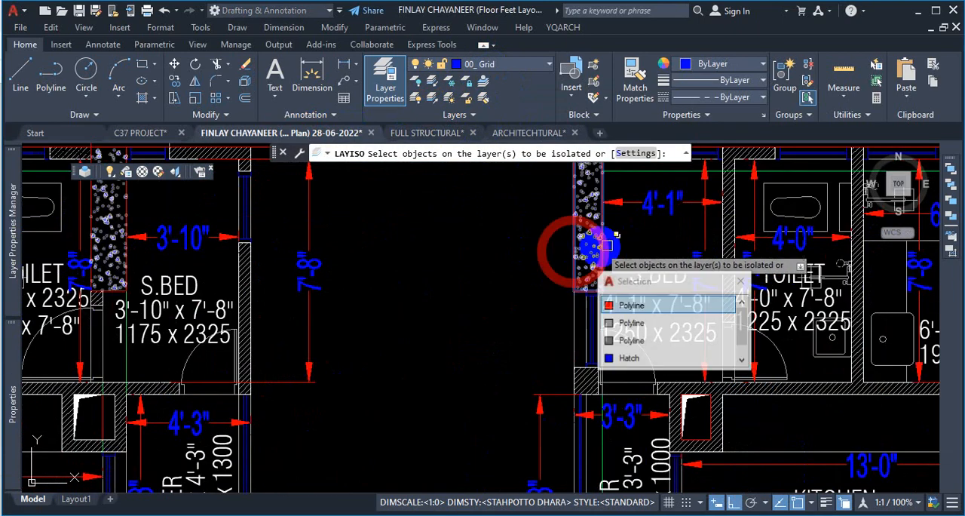
left_click(637, 306)
scroll(769, 396, "up", 2)
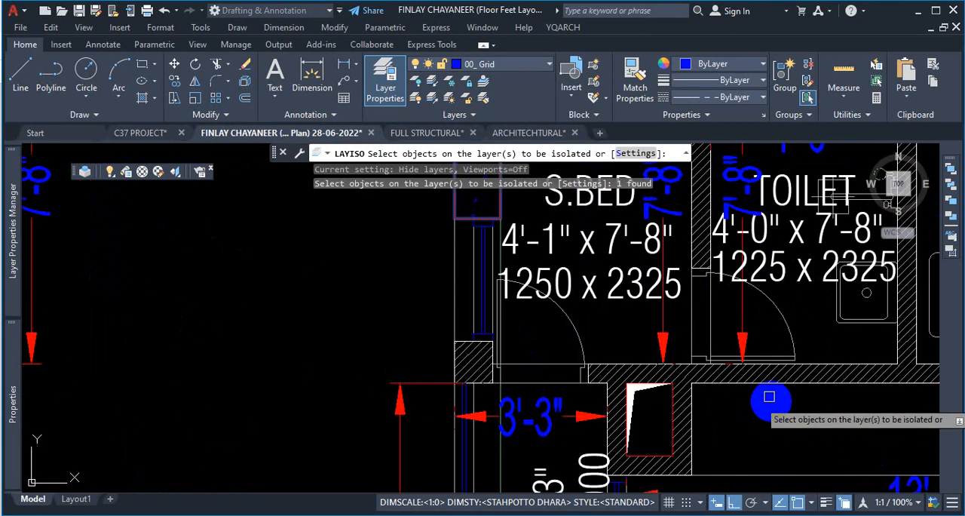
left_click(769, 396)
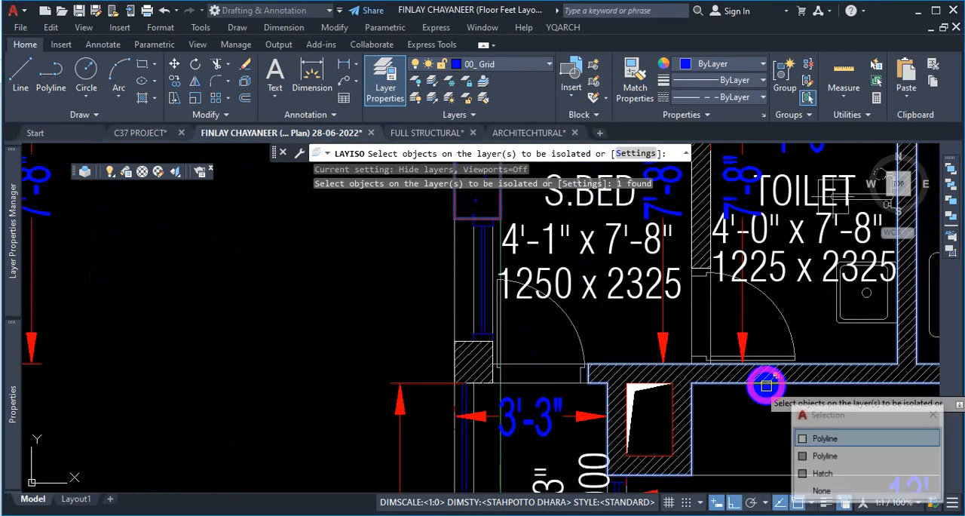
left_click(828, 440)
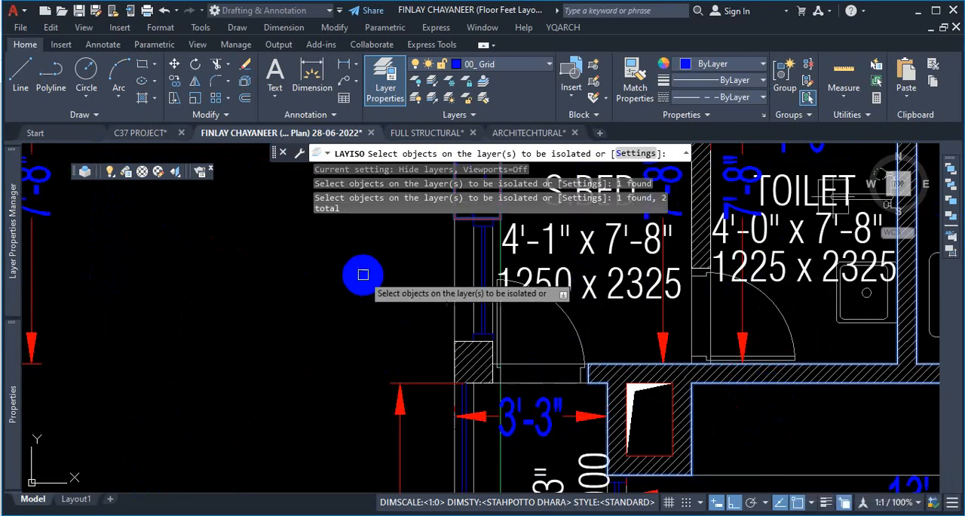
key("Return")
- Examine the isolated plan and the layer states in the layer list
scroll(363, 274, "down", 6)
scroll(532, 298, "up", 5)
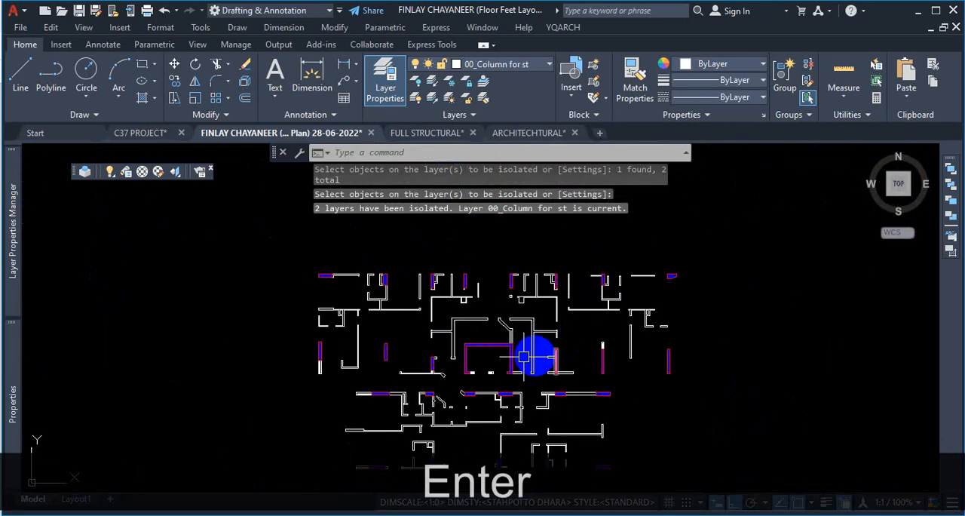
scroll(444, 257, "up", 4)
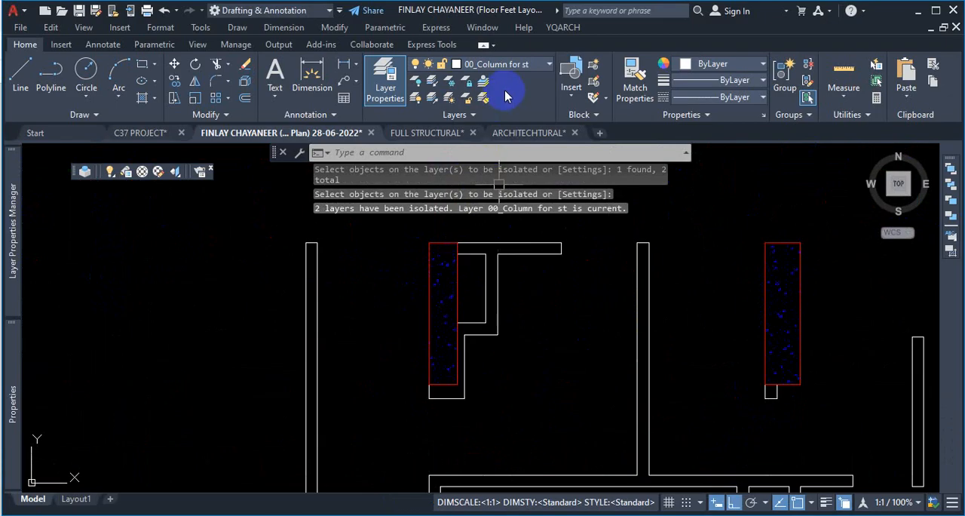
left_click(533, 72)
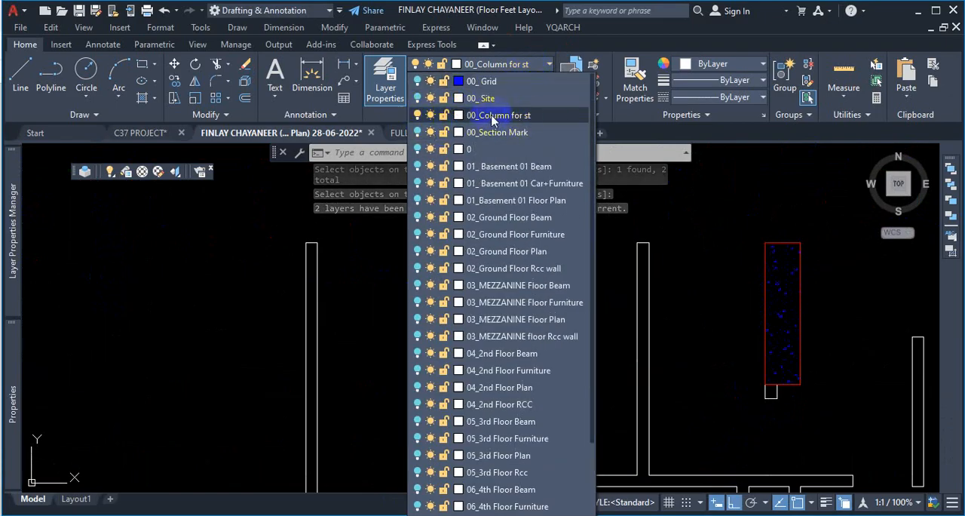
scroll(522, 125, "down", 3)
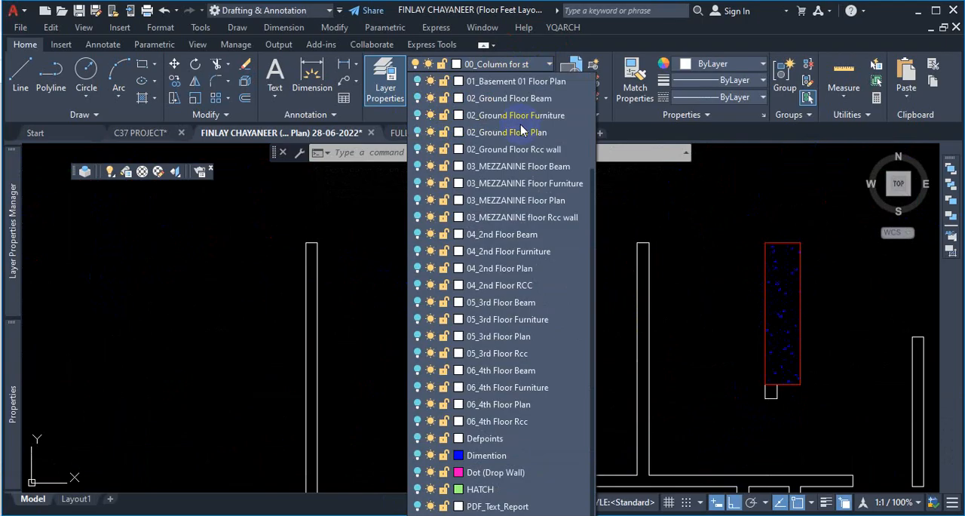
scroll(522, 132, "up", 3)
key("Escape")
key("Escape")
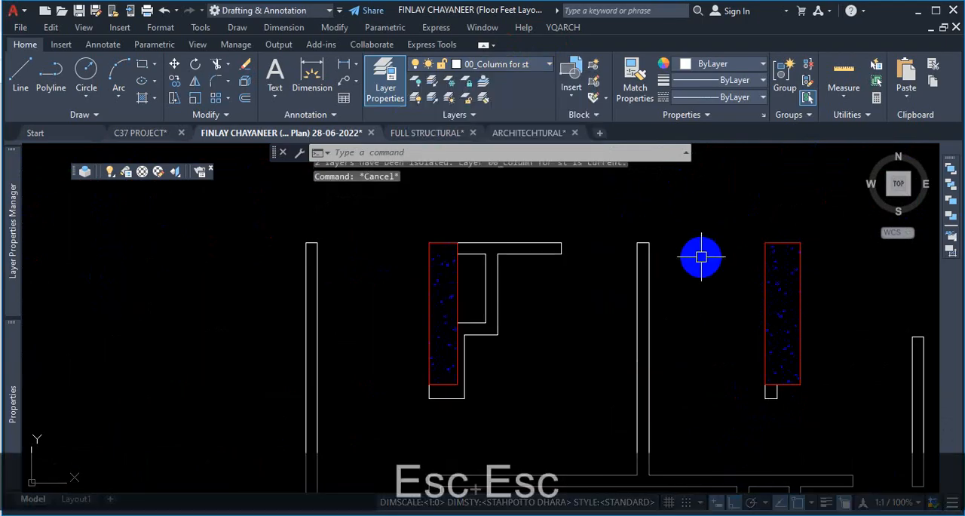
- Window-select across the walls and review the layer list again for the hidden layers
left_click(701, 257)
left_click(603, 297)
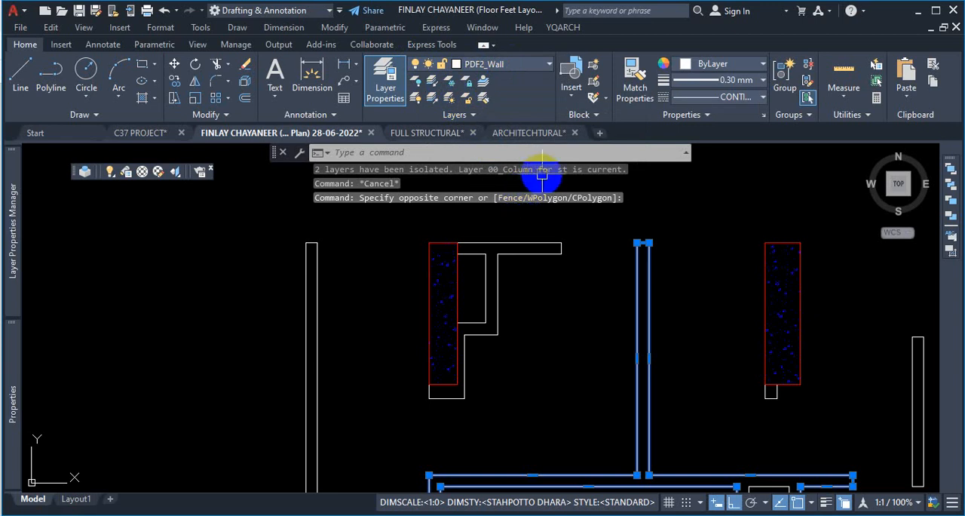
key("Escape")
scroll(523, 263, "down", 3)
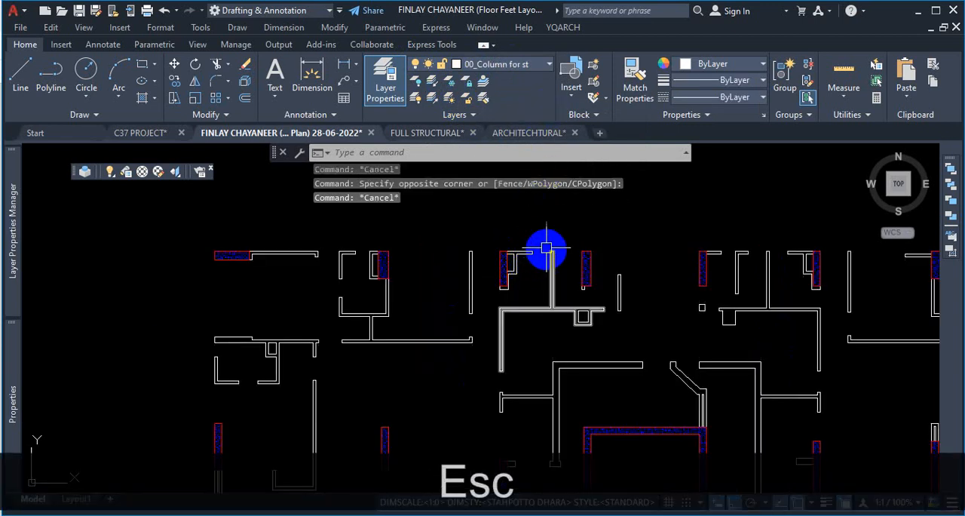
left_click(548, 66)
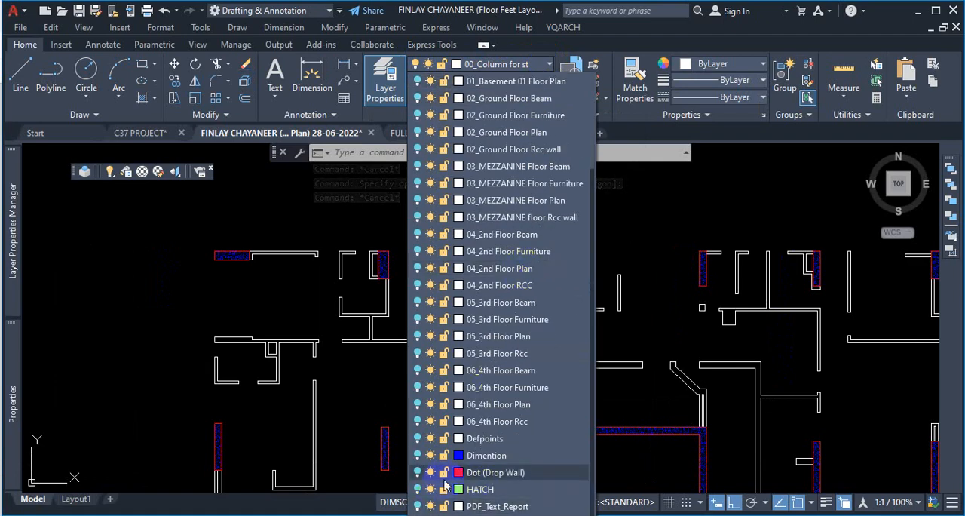
left_click(463, 455)
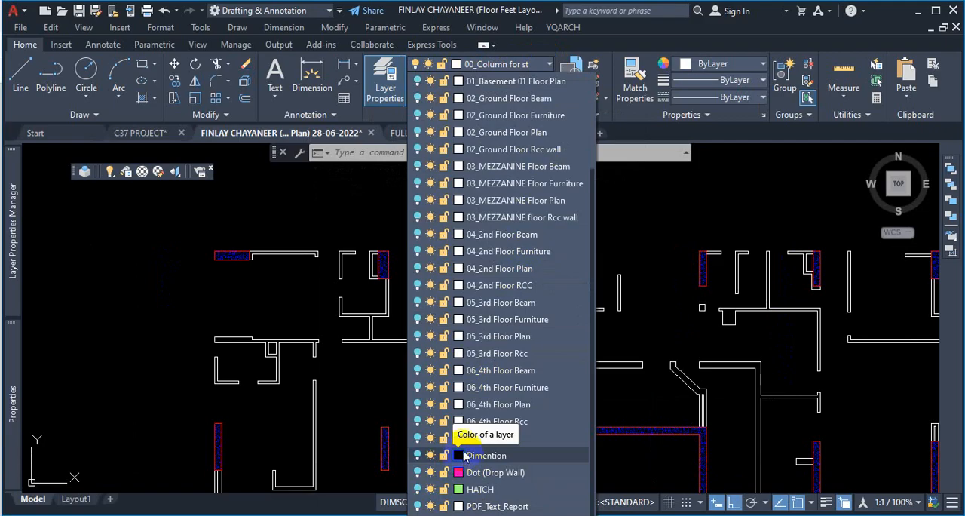
scroll(750, 373, "up", 5)
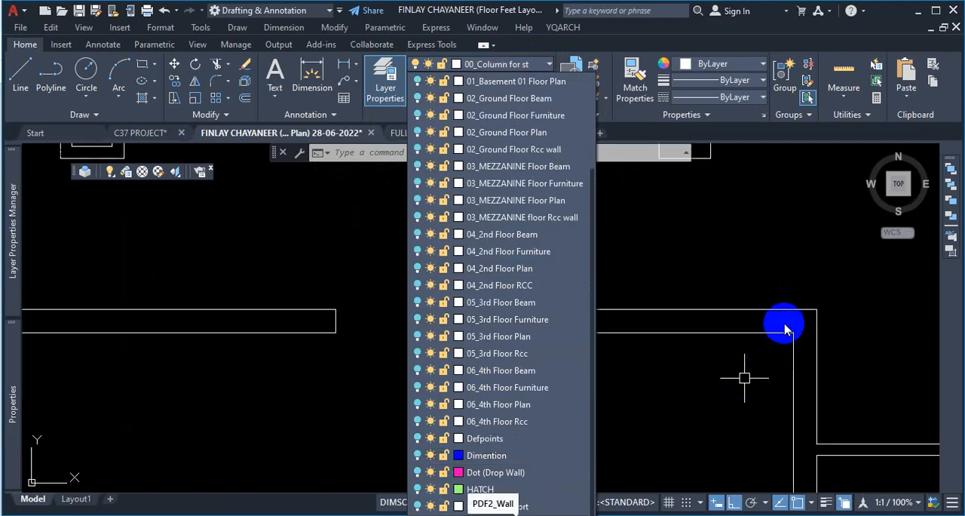
left_click(784, 330)
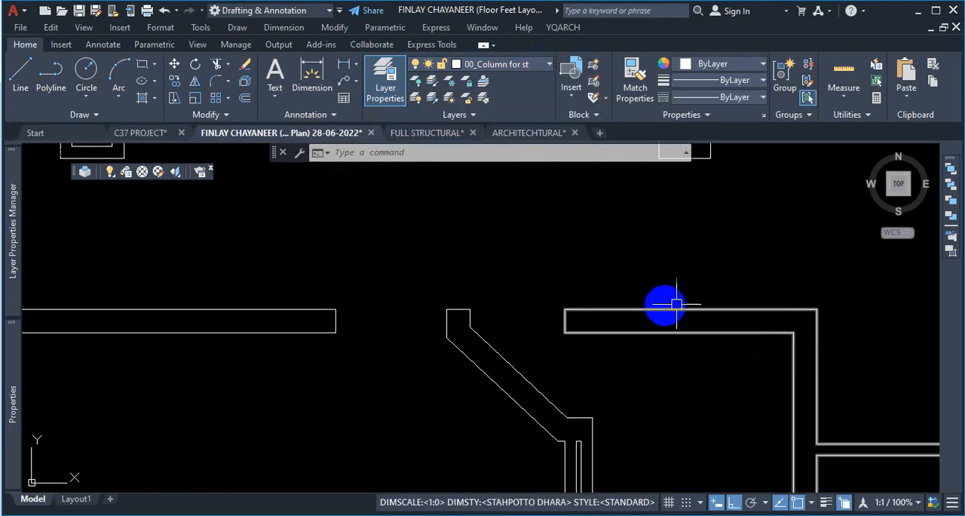
- In the ARCHITECHTURAL drawing, turn all layers on and unisolate the layers
left_click(540, 133)
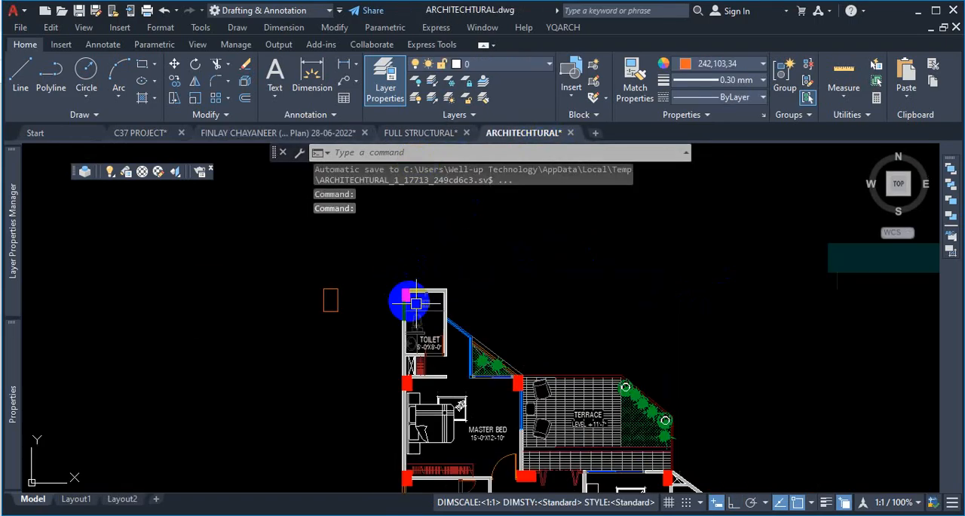
scroll(416, 303, "down", 5)
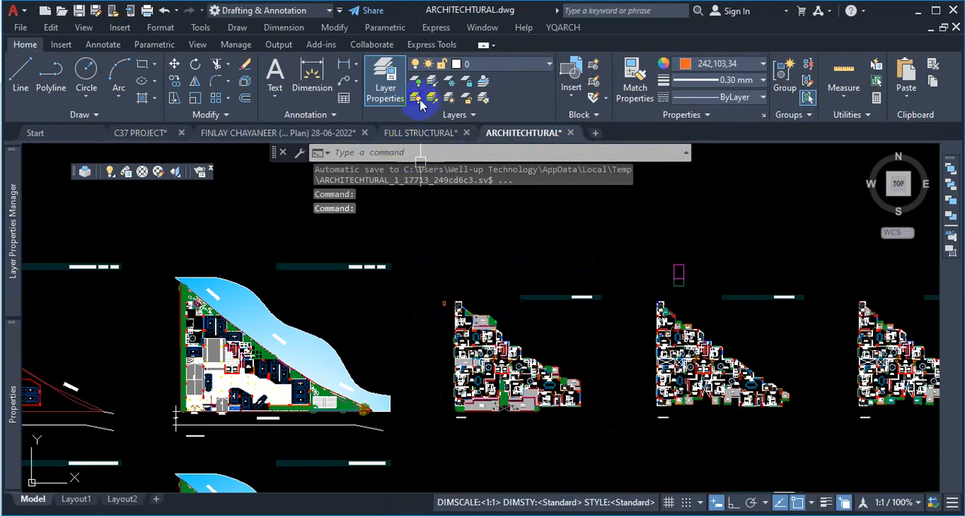
left_click(416, 98)
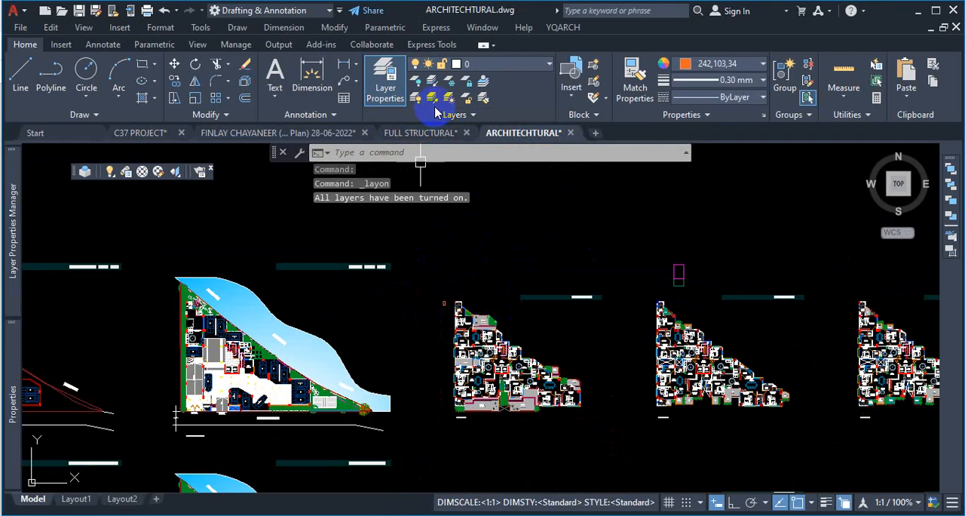
key("ctrl+1")
left_click(431, 99)
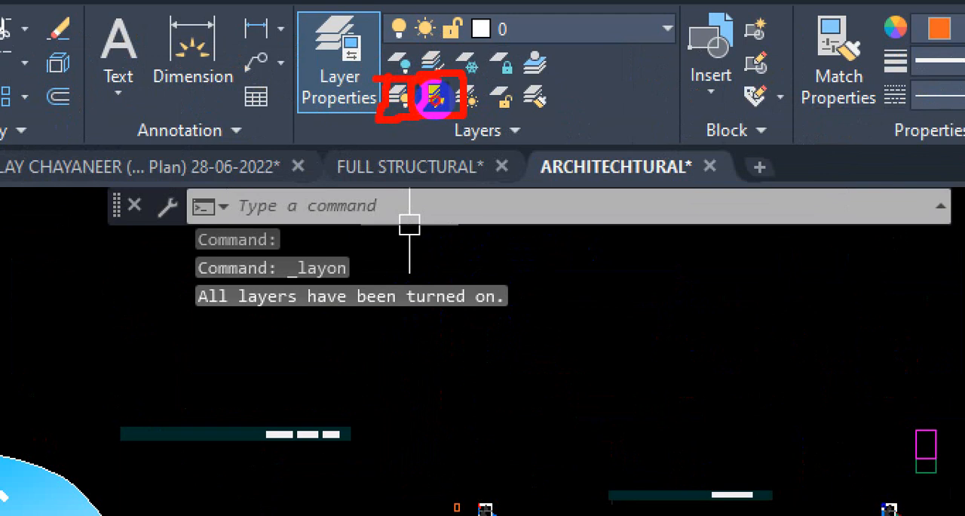
key("Escape")
- Examine the architectural plans with all layers restored, including the master bed area
scroll(445, 345, "down", 4)
middle_click_drag(591, 369, 510, 334)
scroll(510, 334, "up", 2)
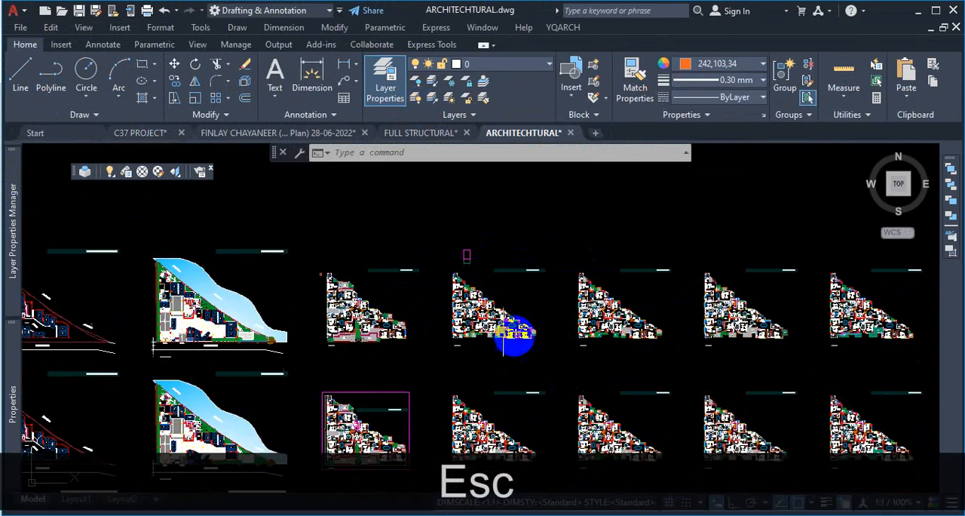
scroll(341, 298, "up", 8)
scroll(581, 276, "down", 5)
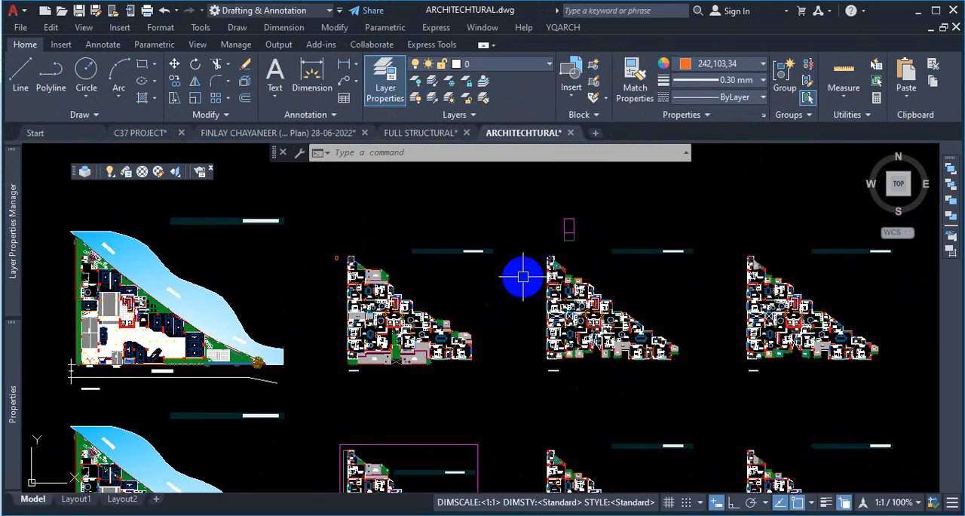
scroll(571, 265, "up", 3)
scroll(528, 271, "up", 8)
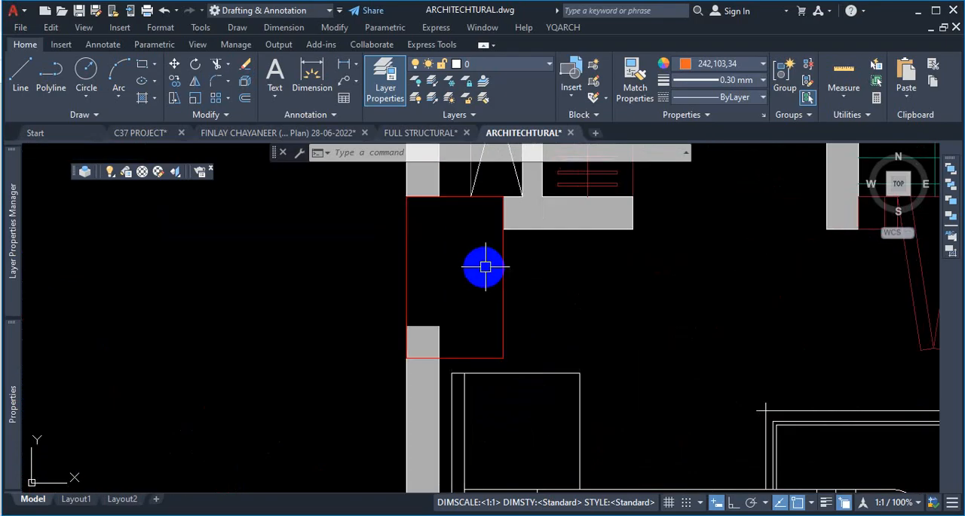
scroll(484, 266, "down", 10)
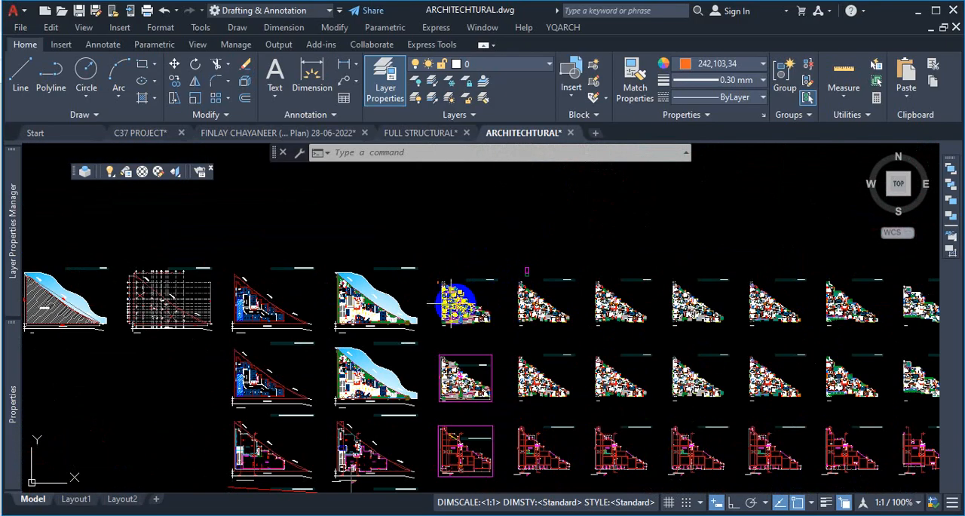
scroll(517, 291, "up", 6)
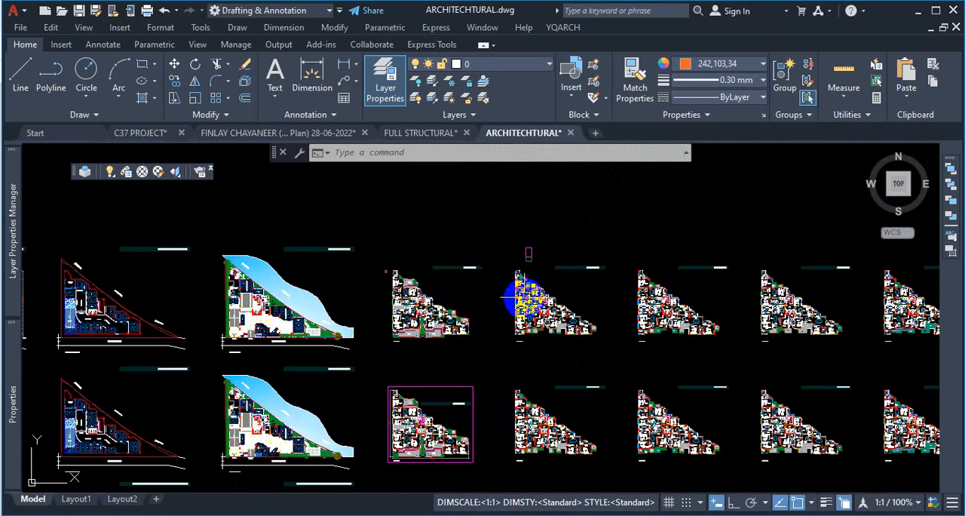
scroll(519, 260, "up", 3)
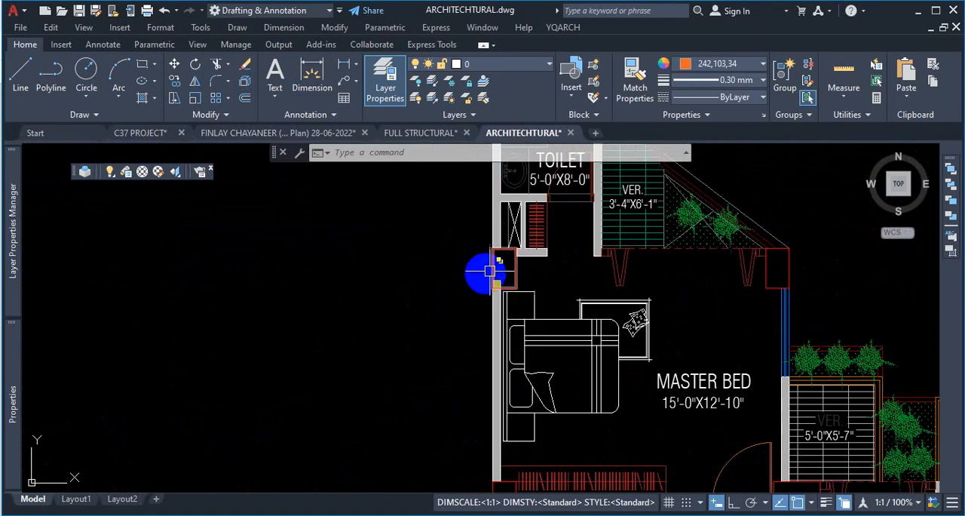
scroll(517, 269, "up", 2)
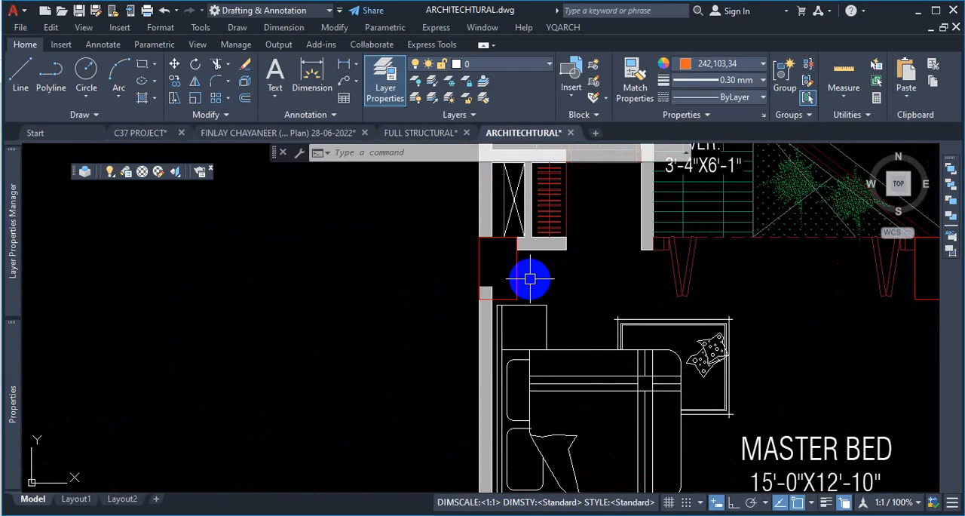
- Zoom into the column beside the master bed and window-select its outline to check its layer
scroll(531, 278, "down", 5)
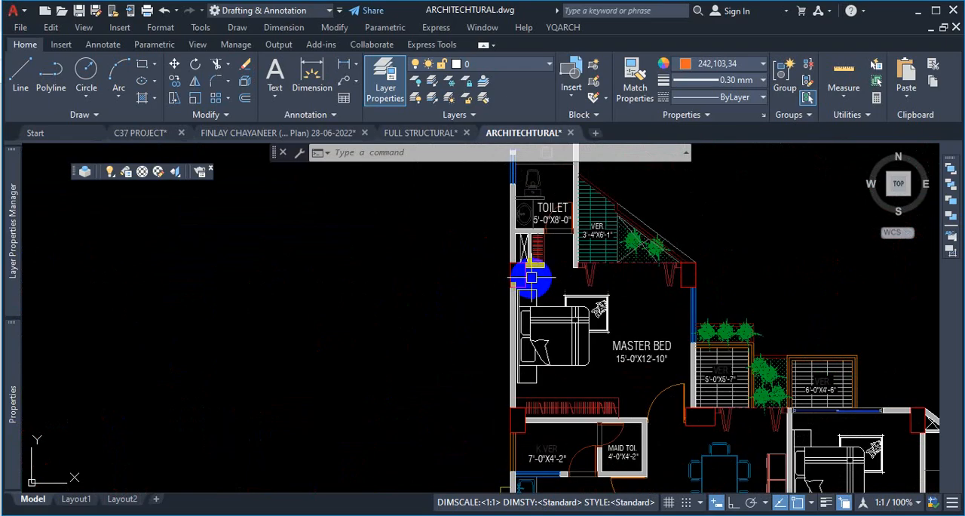
scroll(528, 269, "up", 6)
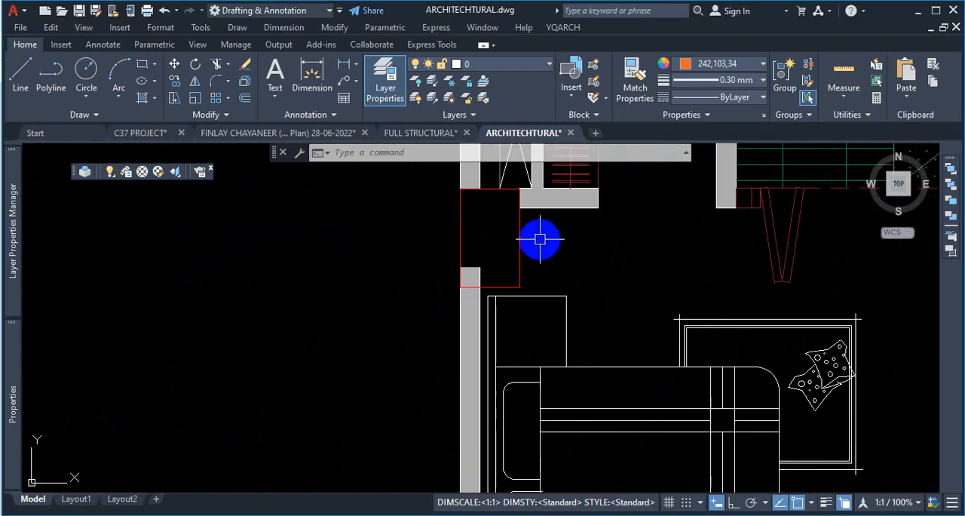
left_click(540, 239)
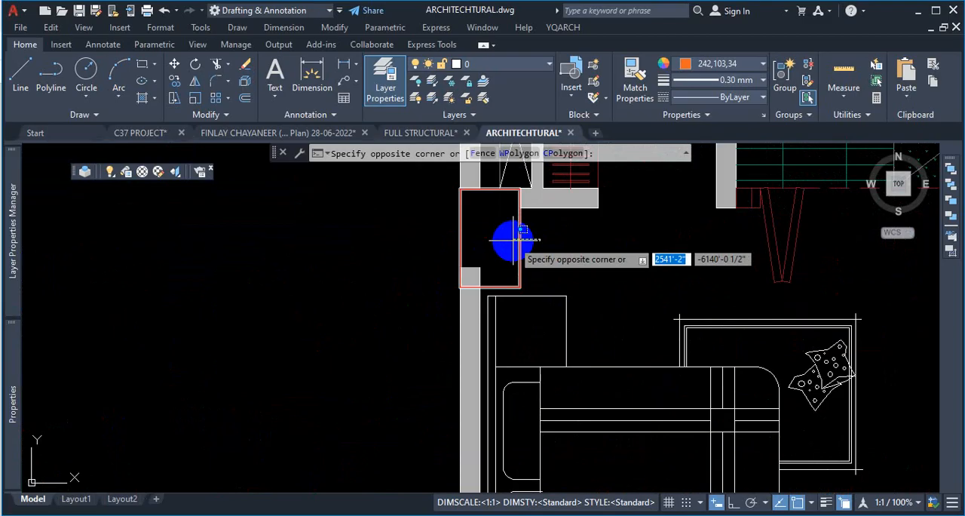
left_click(515, 240)
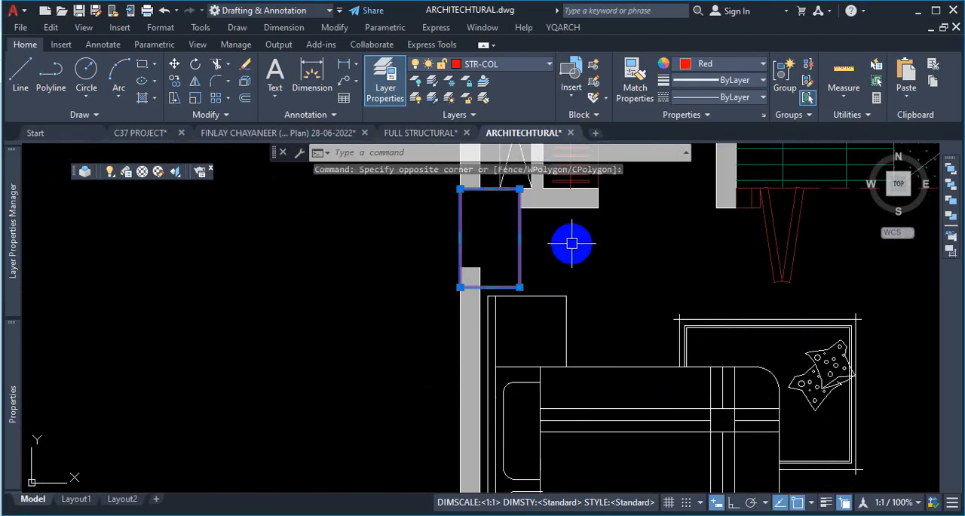
key("Escape")
scroll(572, 243, "down", 6)
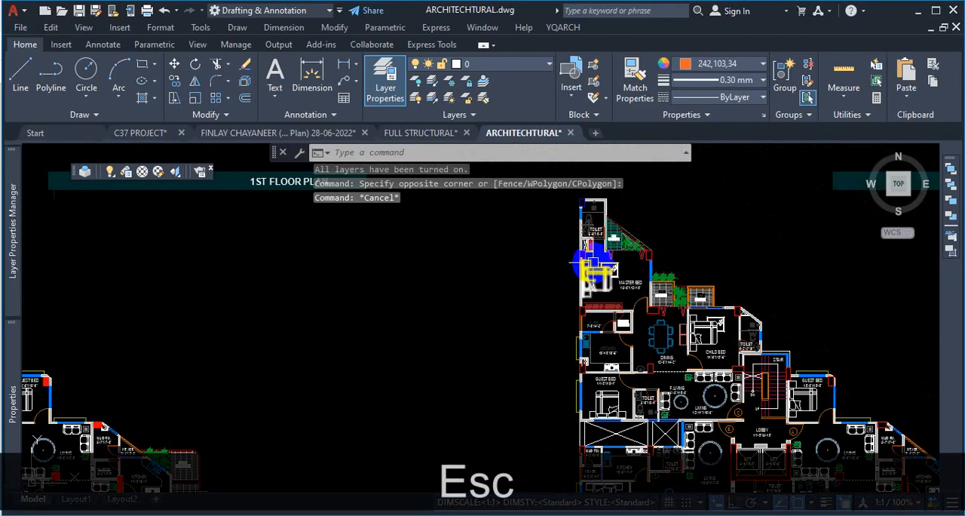
key("Escape")
- Explode the red hatch filling the column at the toilet corner
scroll(564, 263, "up", 10)
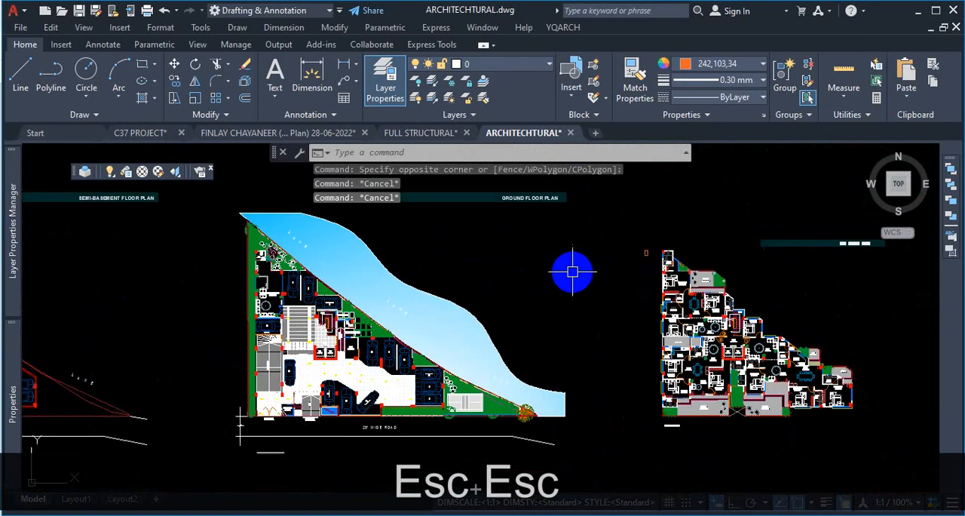
scroll(641, 272, "up", 4)
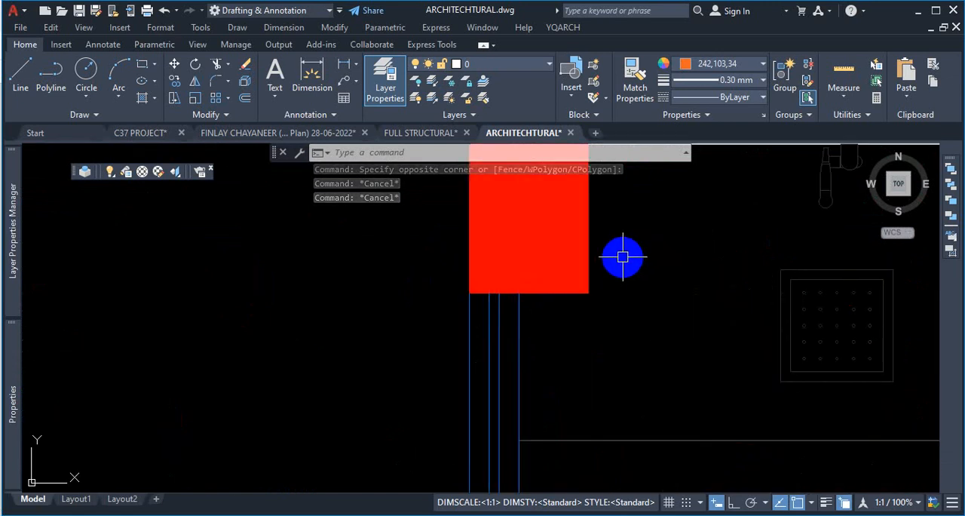
left_click(623, 257)
left_click(571, 320)
type("x")
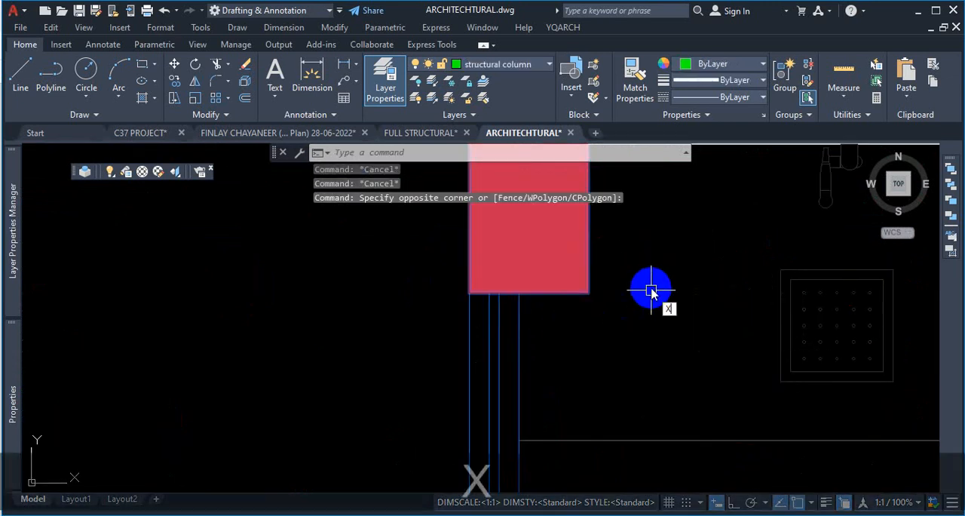
key("Return")
- Delete the column's red hatch
left_click(555, 260)
scroll(594, 302, "down", 4)
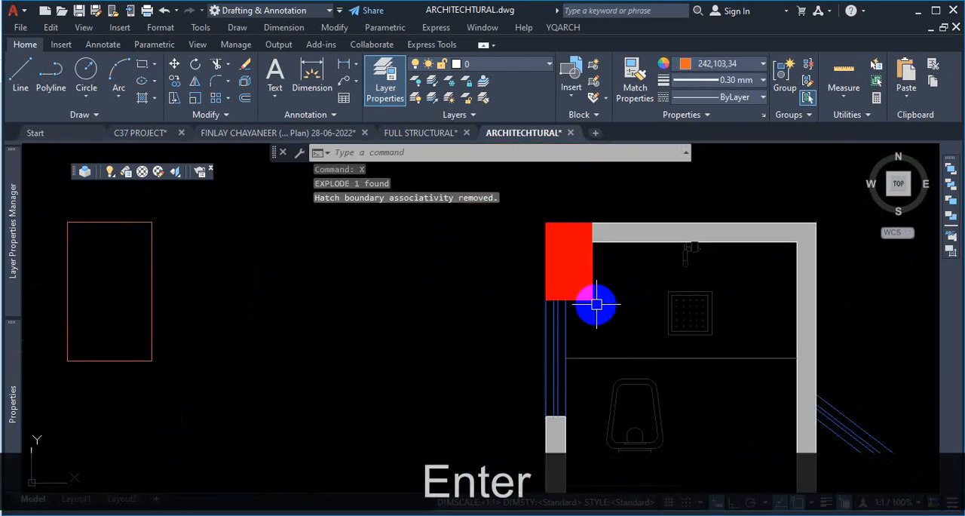
scroll(597, 289, "up", 2)
left_click(606, 283)
left_click(622, 286)
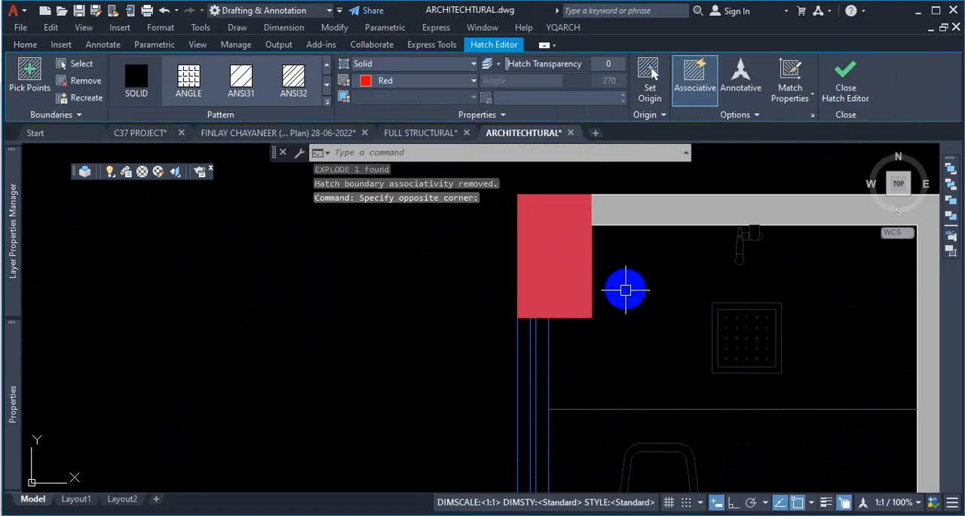
key("Delete")
- Examine the toilet corner column outline and its layer after removing the hatch
scroll(580, 268, "down", 4)
scroll(575, 270, "down", 3)
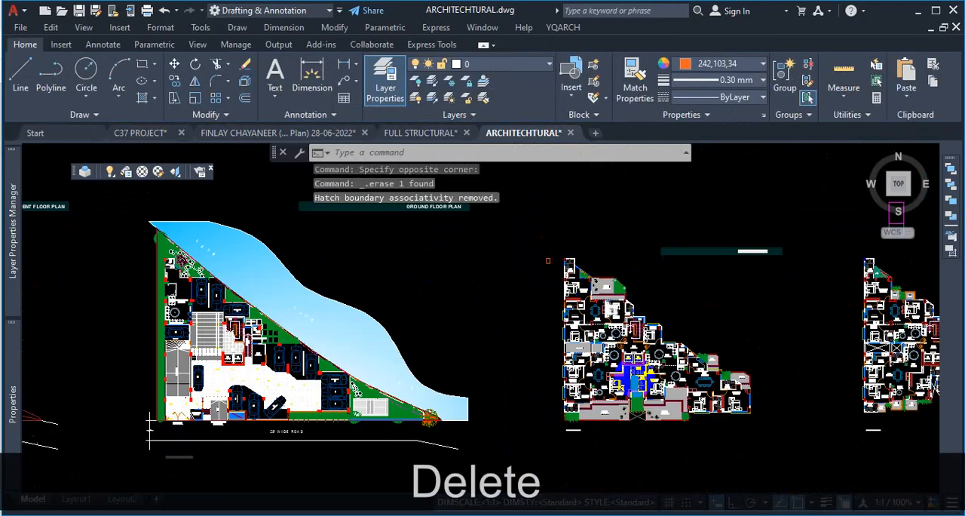
scroll(701, 205, "up", 6)
scroll(716, 296, "down", 5)
scroll(717, 297, "up", 6)
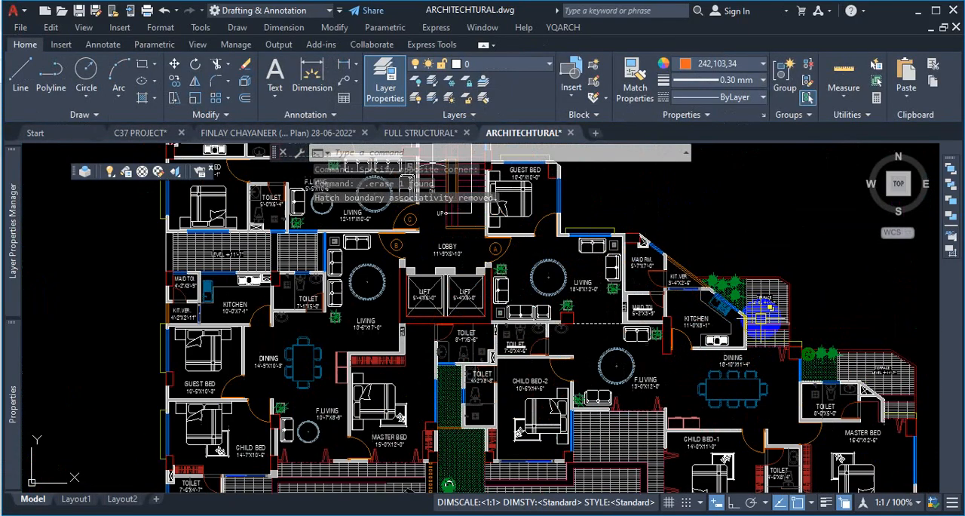
scroll(603, 306, "down", 6)
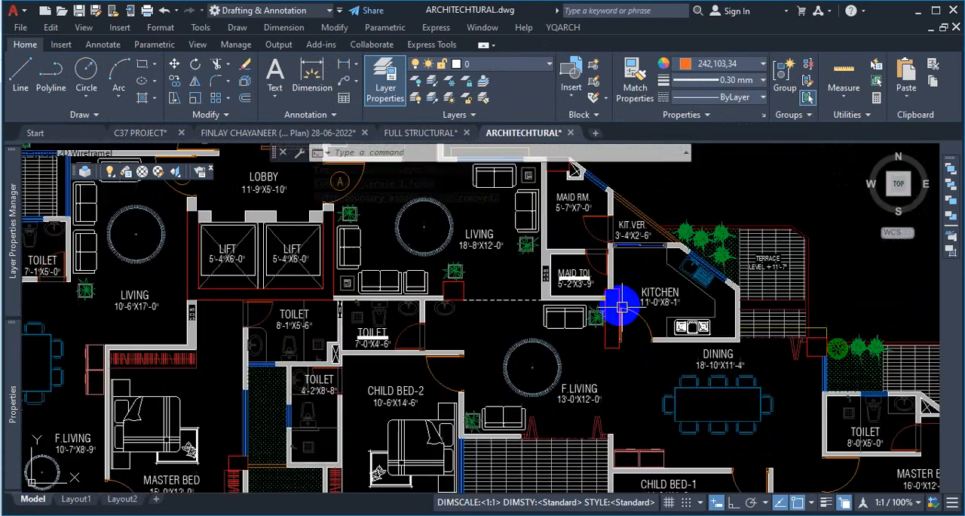
scroll(562, 255, "up", 3)
scroll(542, 249, "up", 2)
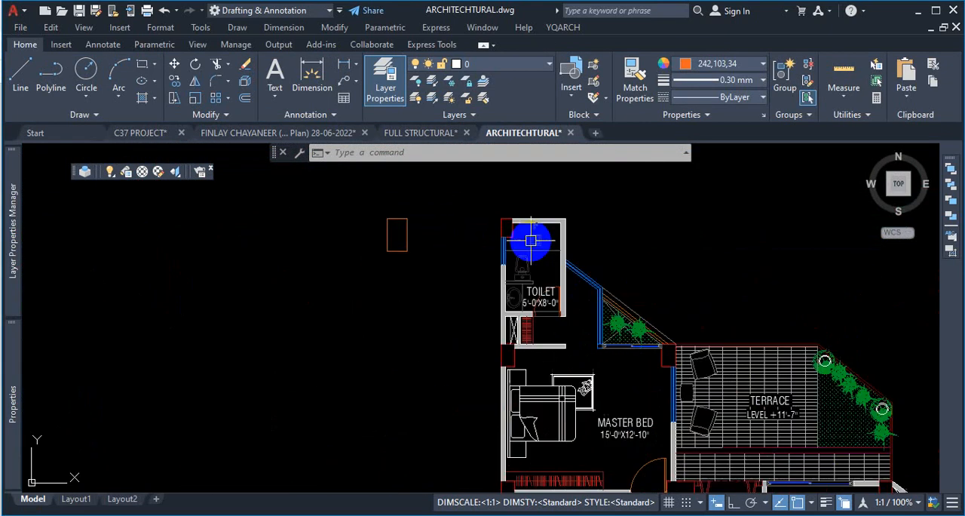
scroll(513, 226, "up", 4)
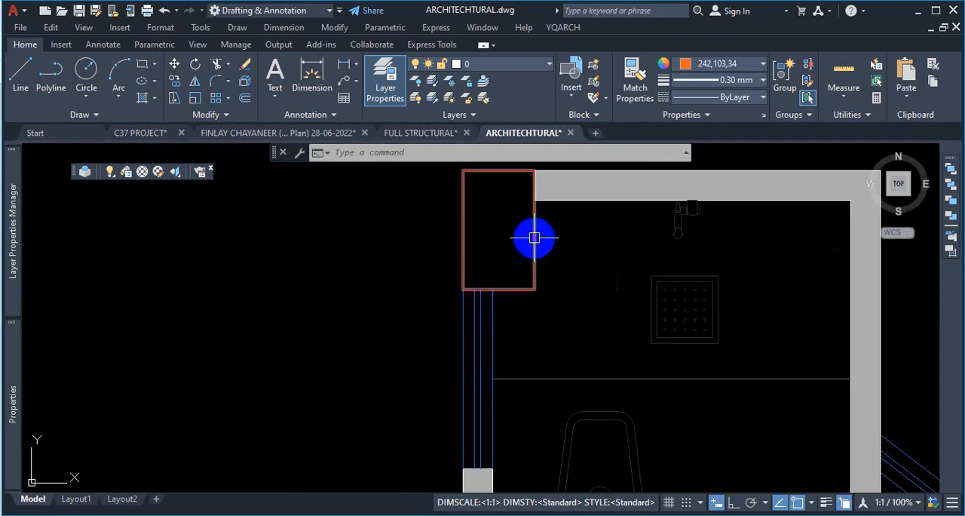
left_click(534, 236)
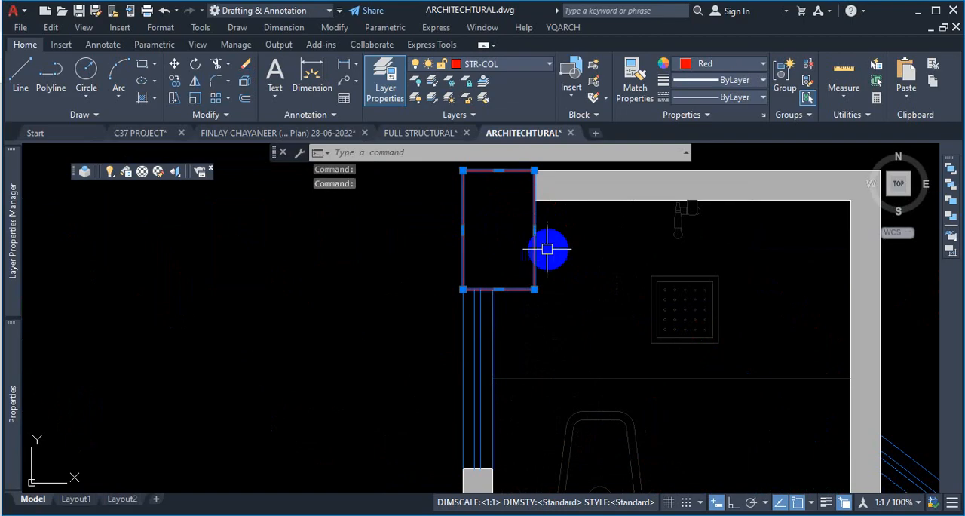
key("Escape")
- Window-select the red column hatch at the toilet corner of the 2nd floor plan and explode it
scroll(528, 253, "down", 6)
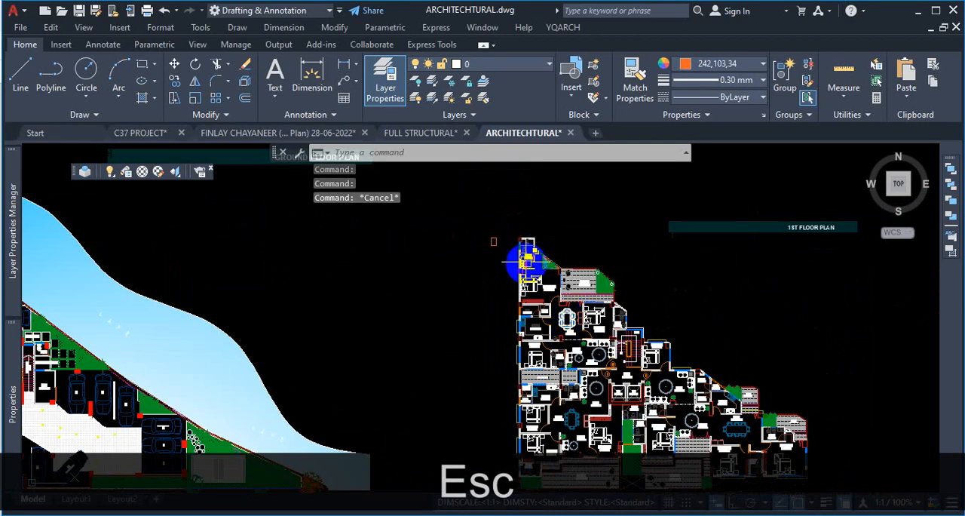
scroll(524, 257, "up", 5)
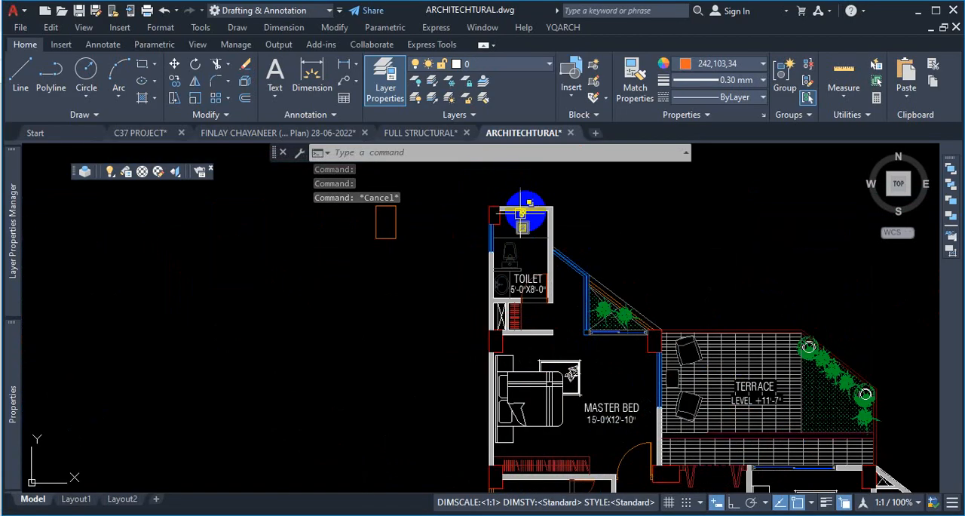
scroll(521, 213, "up", 3)
scroll(514, 227, "up", 1)
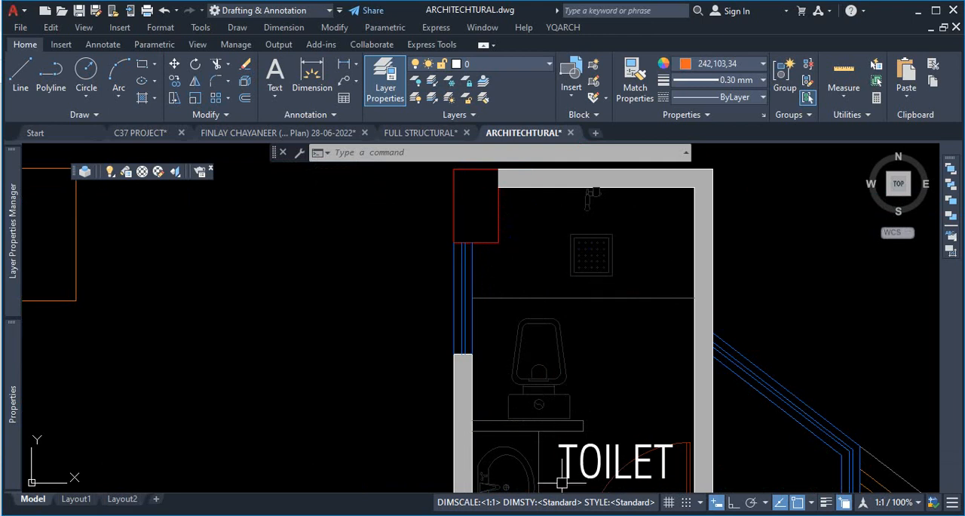
scroll(500, 267, "down", 15)
scroll(676, 269, "up", 4)
scroll(825, 263, "up", 4)
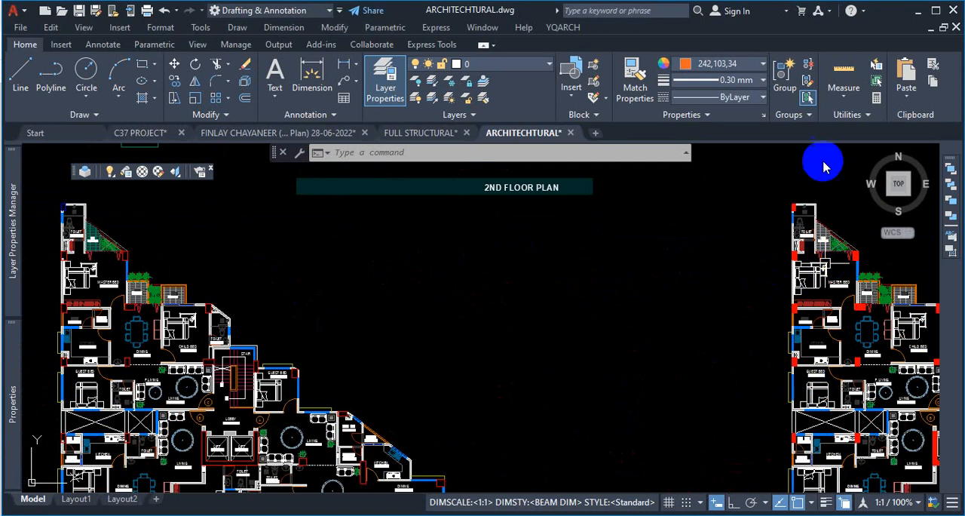
scroll(804, 199, "up", 8)
scroll(757, 298, "up", 6)
left_click(769, 245)
left_click(769, 268)
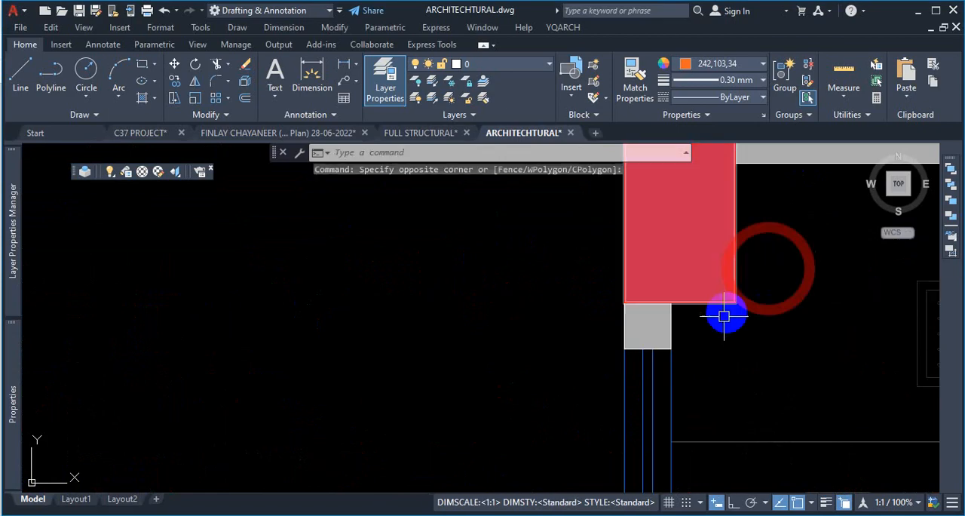
left_click(799, 223)
left_click(723, 343)
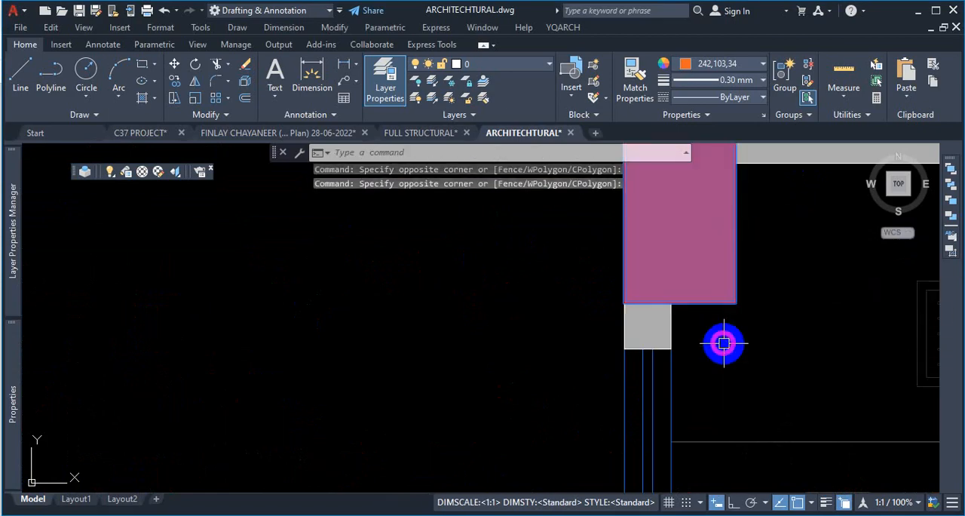
key("Return")
- Select a column hatch and review the hatch editor options, including Separate Hatches
scroll(750, 317, "down", 4)
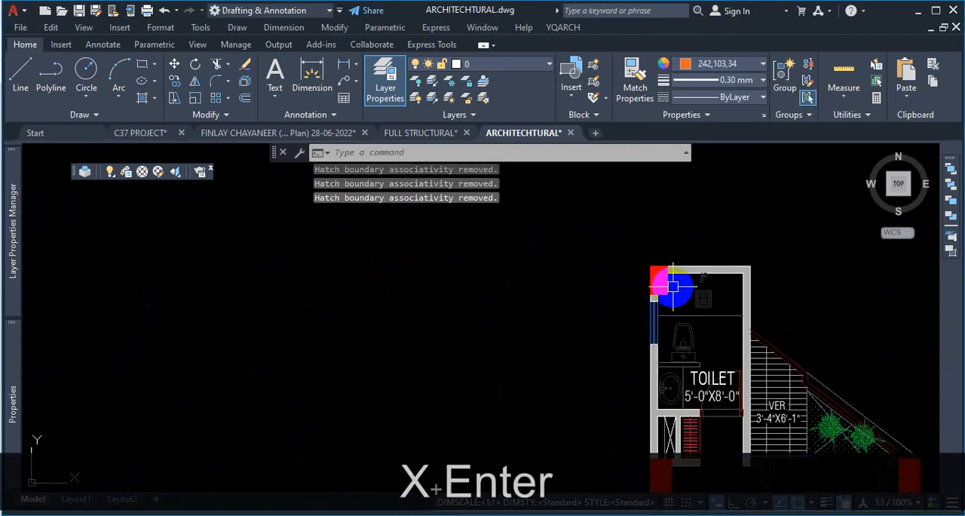
scroll(659, 282, "up", 2)
left_click(641, 273)
scroll(652, 226, "down", 4)
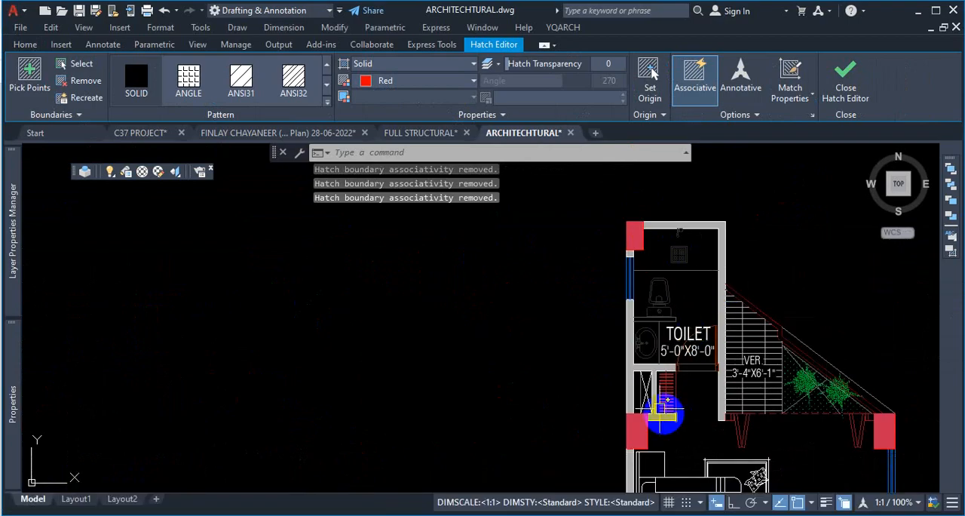
scroll(661, 280, "down", 3)
scroll(803, 445, "up", 3)
scroll(803, 445, "up", 6)
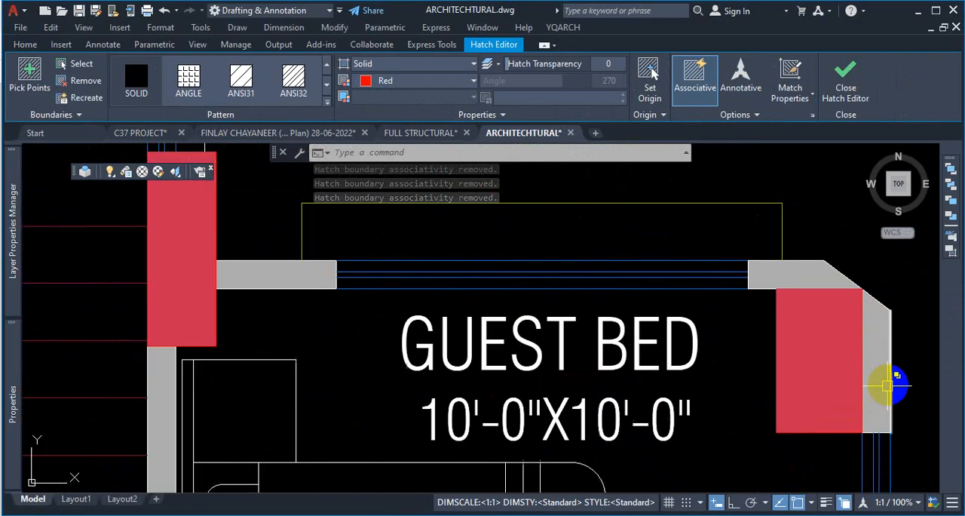
scroll(453, 298, "down", 5)
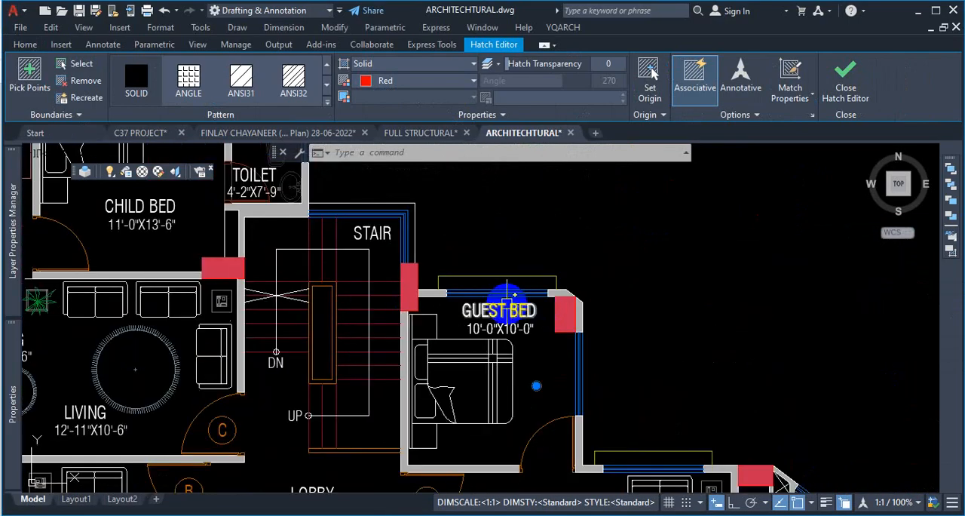
scroll(724, 304, "down", 3)
scroll(735, 304, "down", 5)
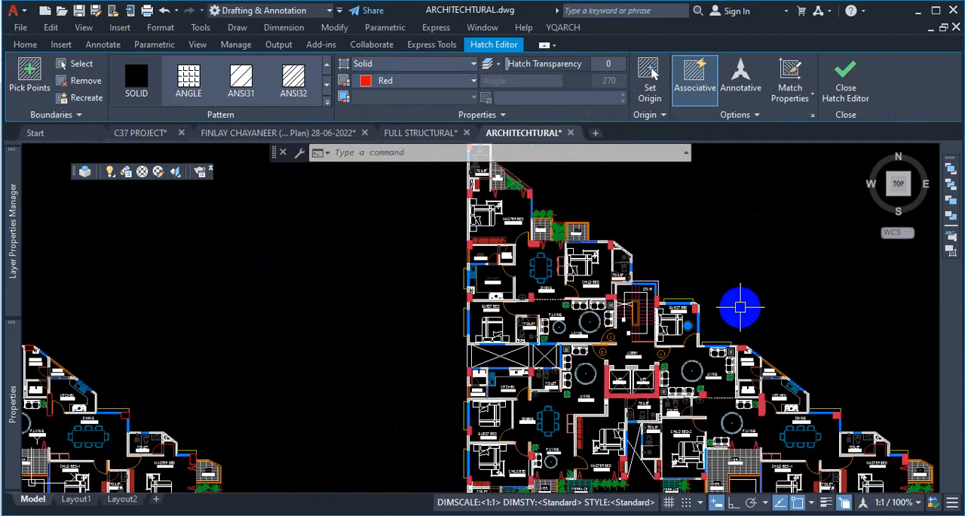
left_click(756, 117)
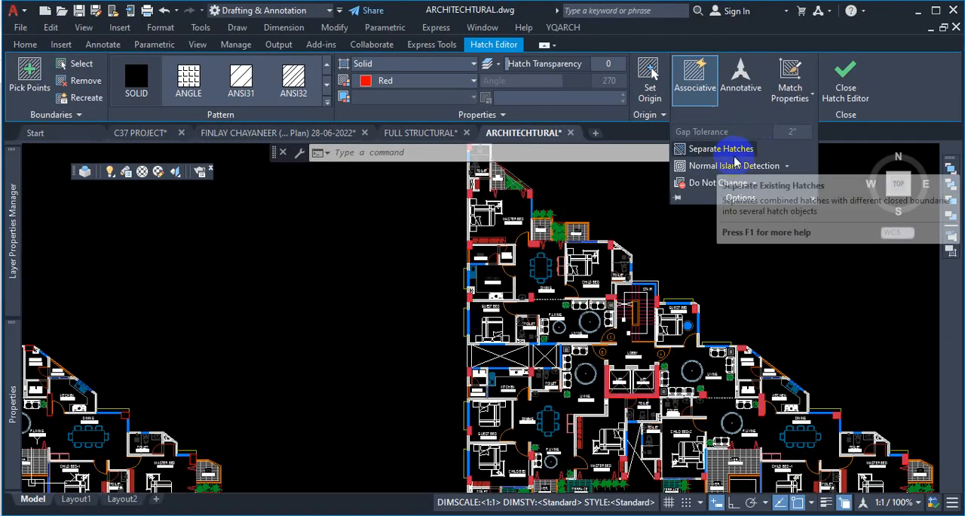
left_click(795, 296)
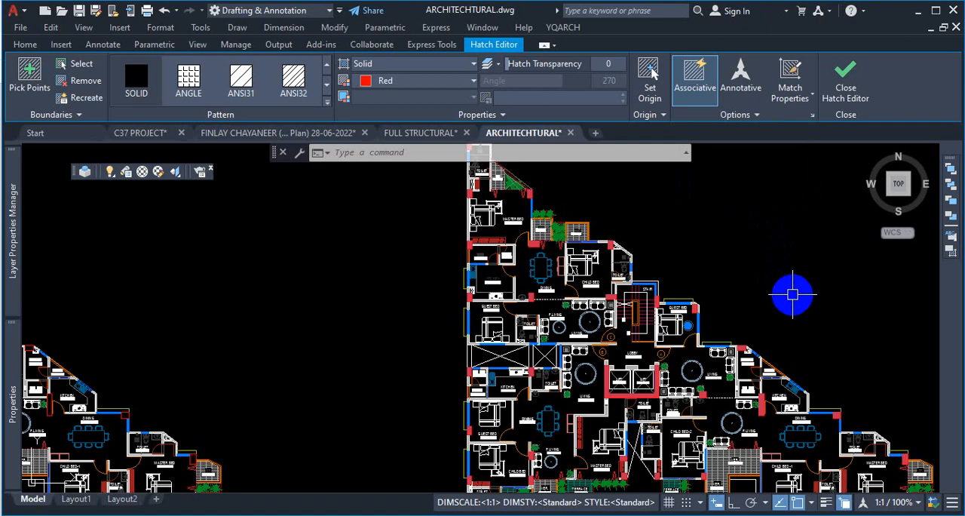
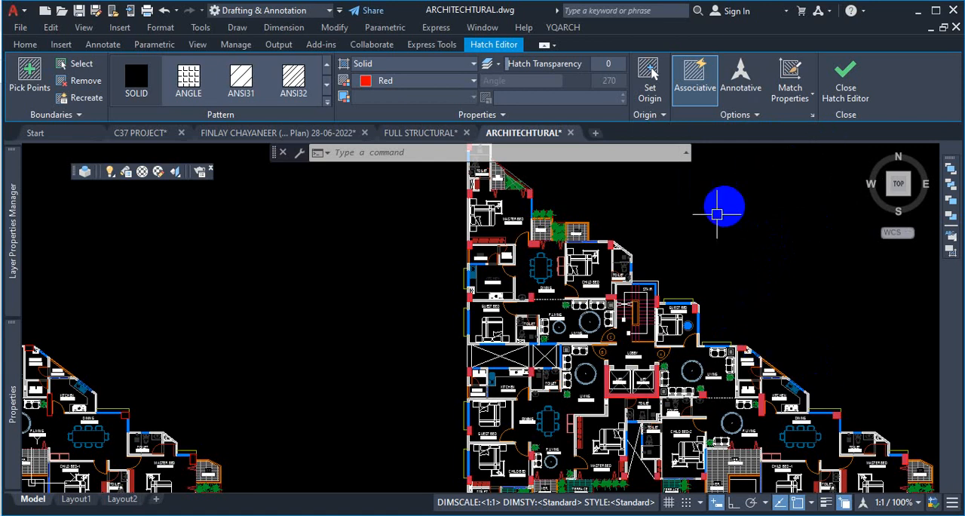
- Close the hatch editor and examine the 2nd floor plan's columns around the toilet and master bedroom
key("Escape")
scroll(674, 231, "down", 3)
scroll(569, 237, "up", 2)
scroll(569, 237, "up", 3)
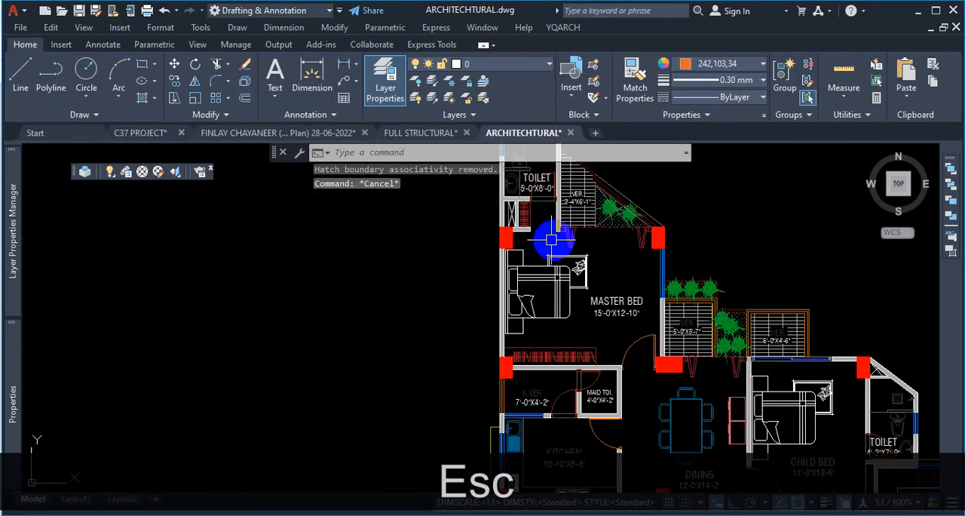
scroll(642, 270, "down", 6)
scroll(774, 276, "up", 6)
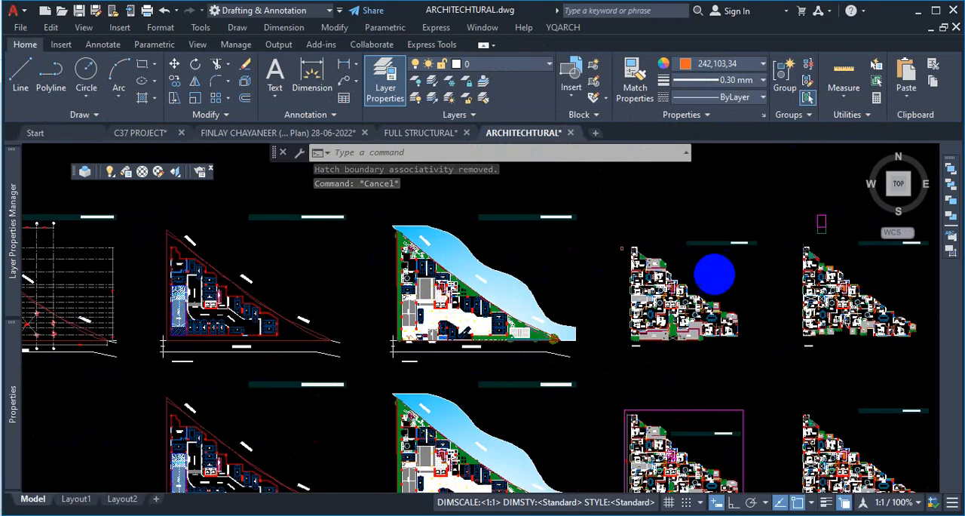
scroll(580, 200, "down", 6)
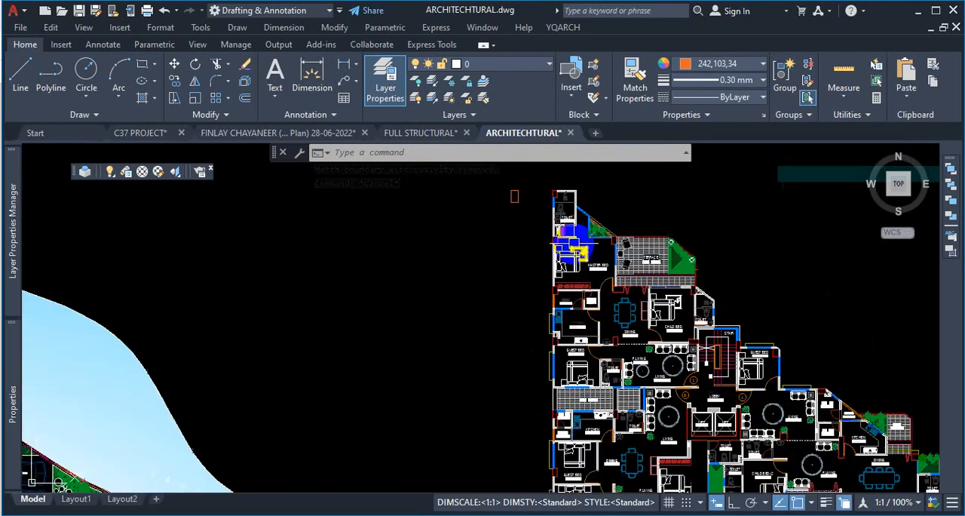
scroll(521, 248, "up", 8)
scroll(474, 197, "down", 4)
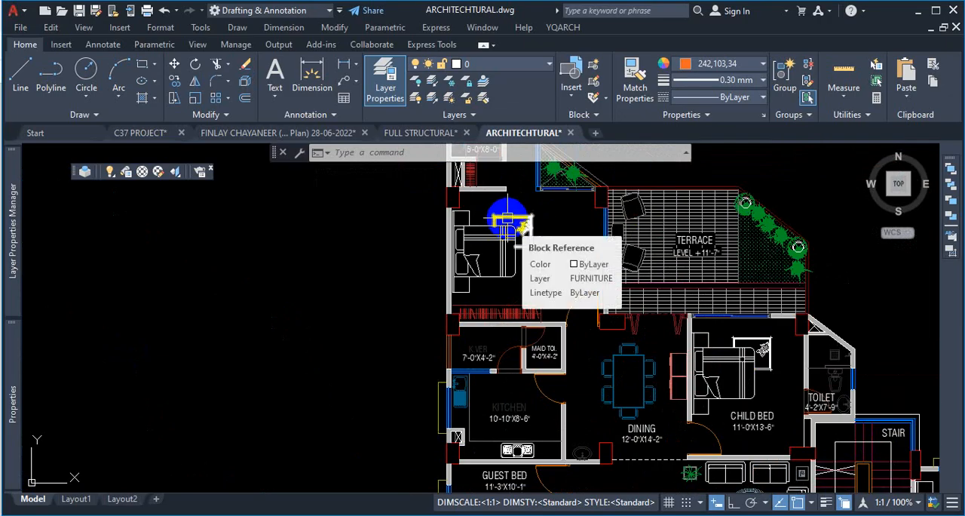
scroll(522, 225, "down", 4)
scroll(561, 317, "down", 2)
scroll(537, 284, "up", 2)
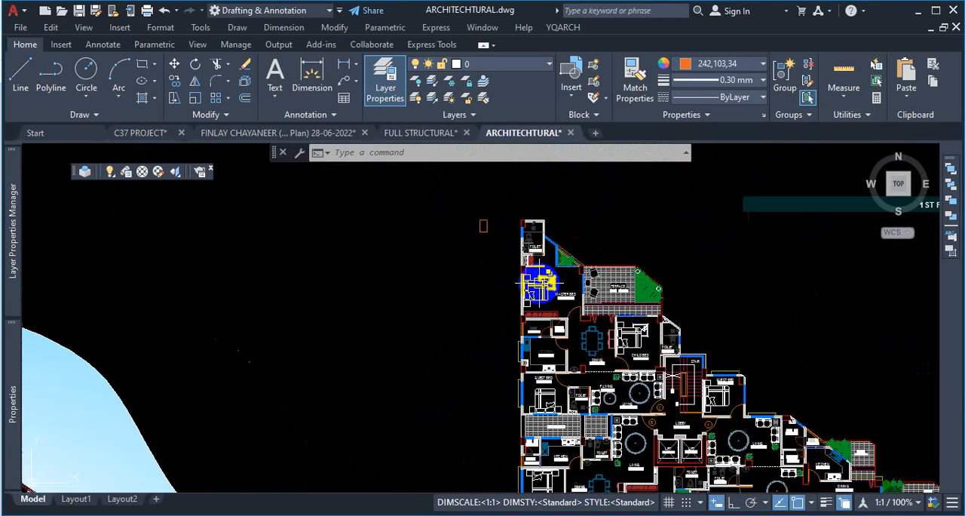
scroll(500, 215, "up", 10)
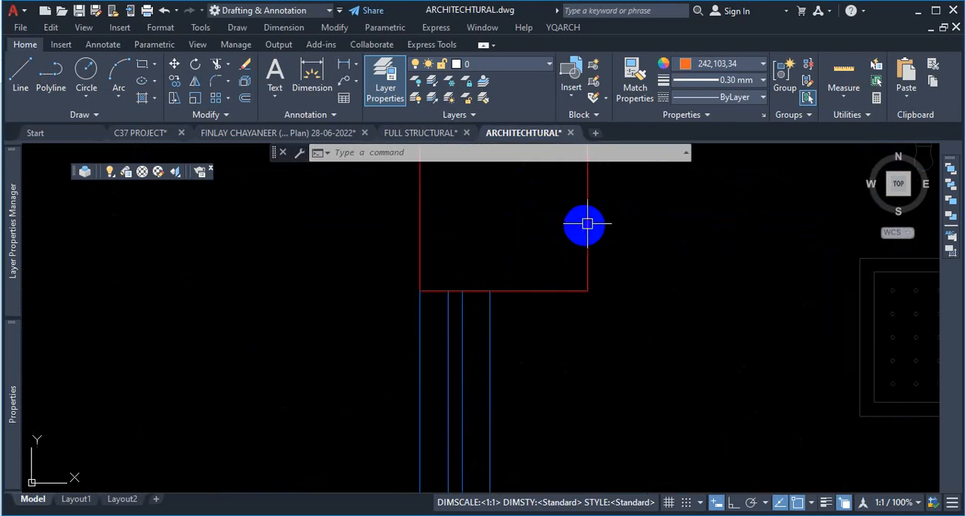
- Select the column outlines at the toilet corner and beside the dining area to inspect their layer
left_click(588, 223)
left_click(531, 153)
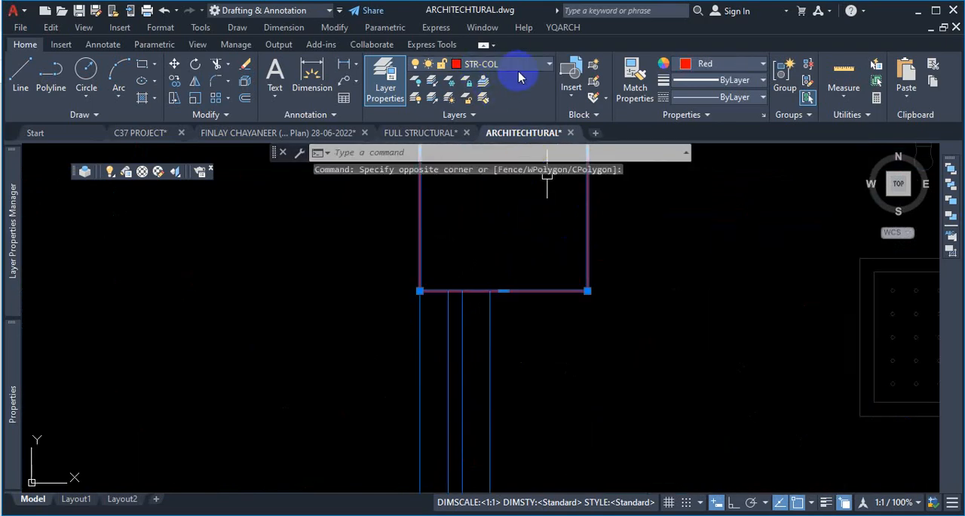
key("Escape")
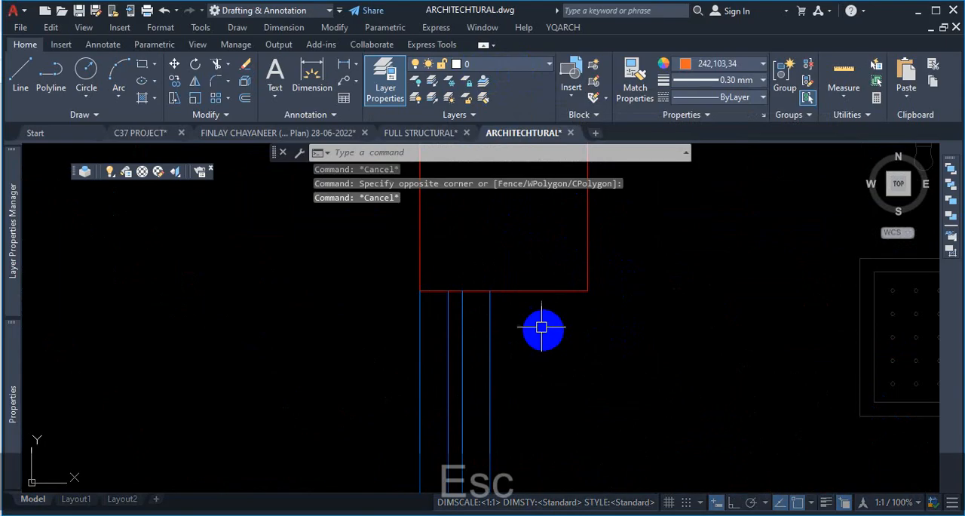
scroll(542, 326, "down", 5)
scroll(548, 303, "up", 3)
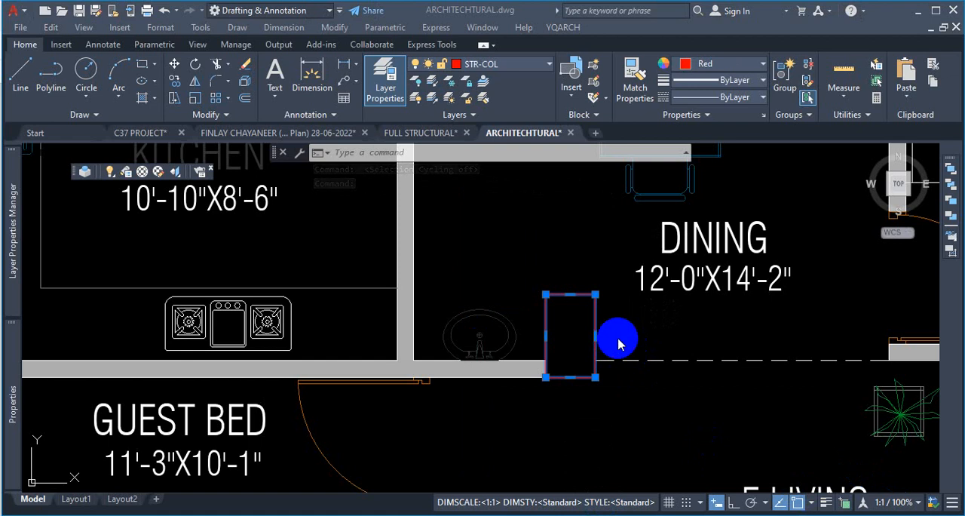
key("Escape")
key("Escape")
scroll(616, 363, "down", 8)
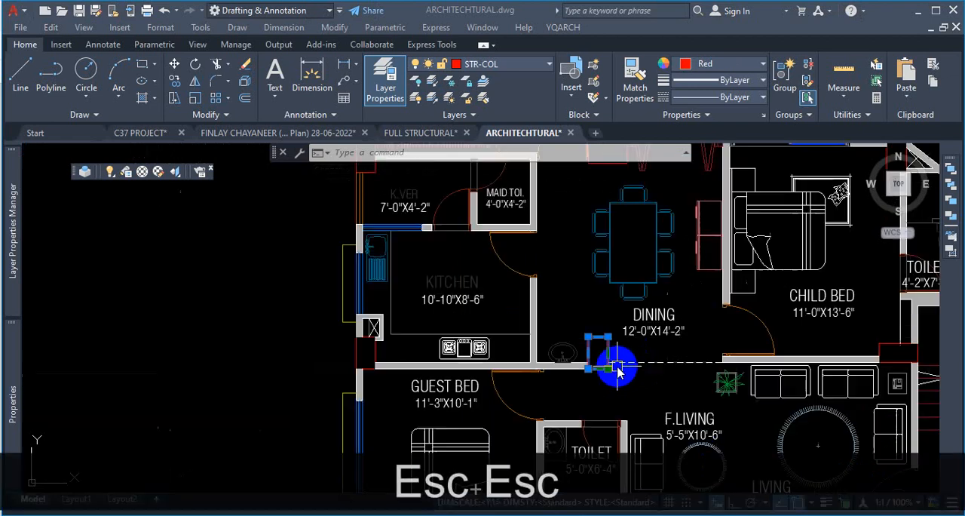
key("Escape")
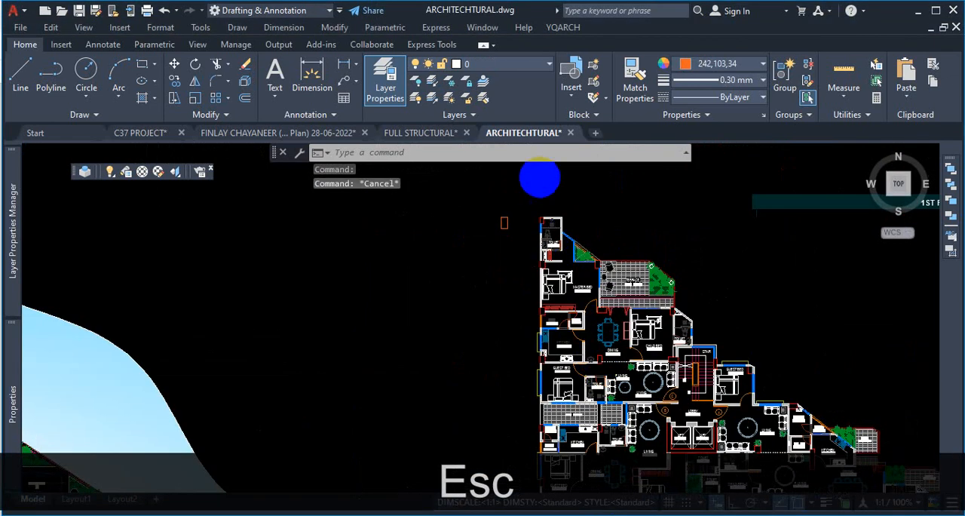
- Inspect the toilet corner column outline up close
scroll(543, 226, "up", 8)
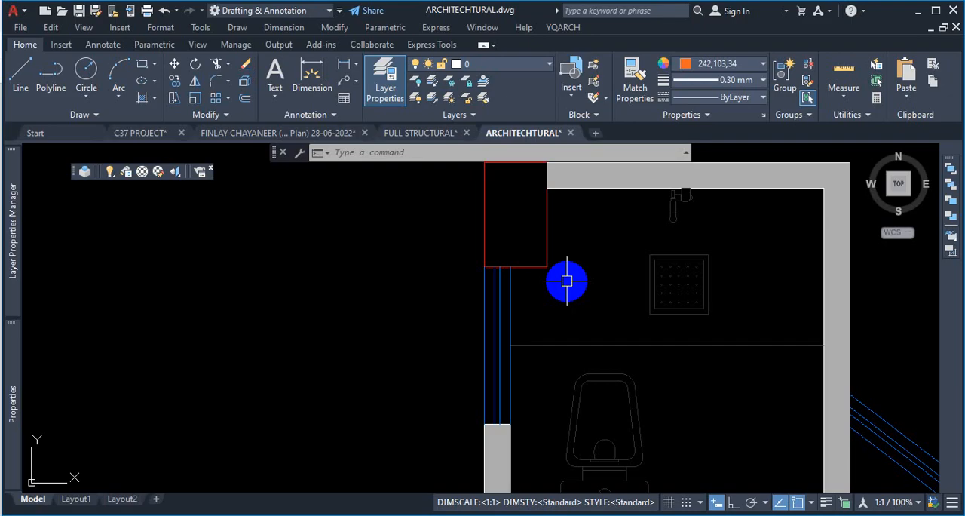
scroll(582, 298, "down", 5)
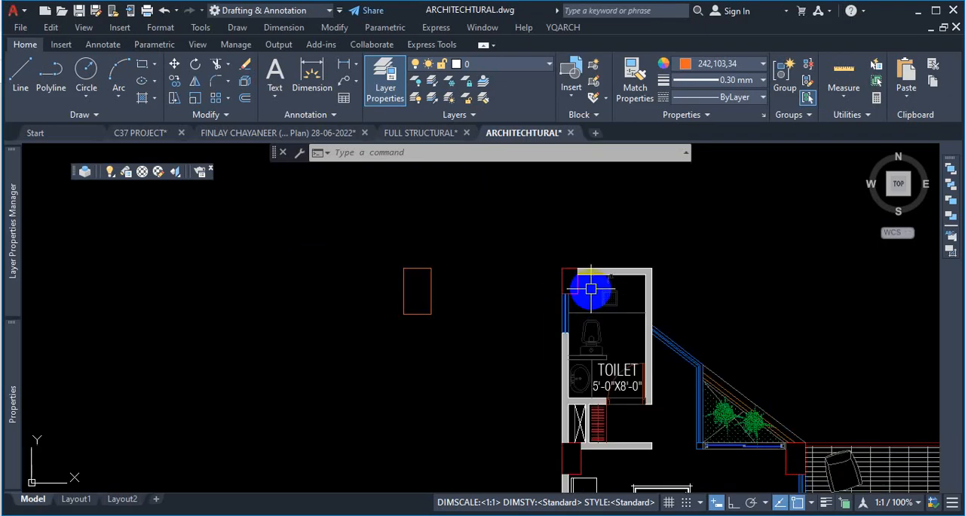
scroll(577, 278, "down", 4)
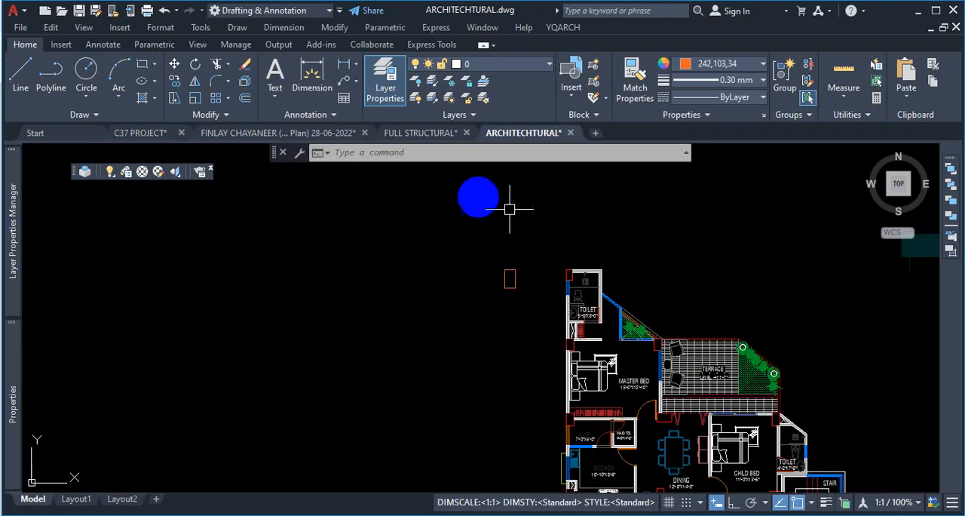
scroll(592, 277, "up", 6)
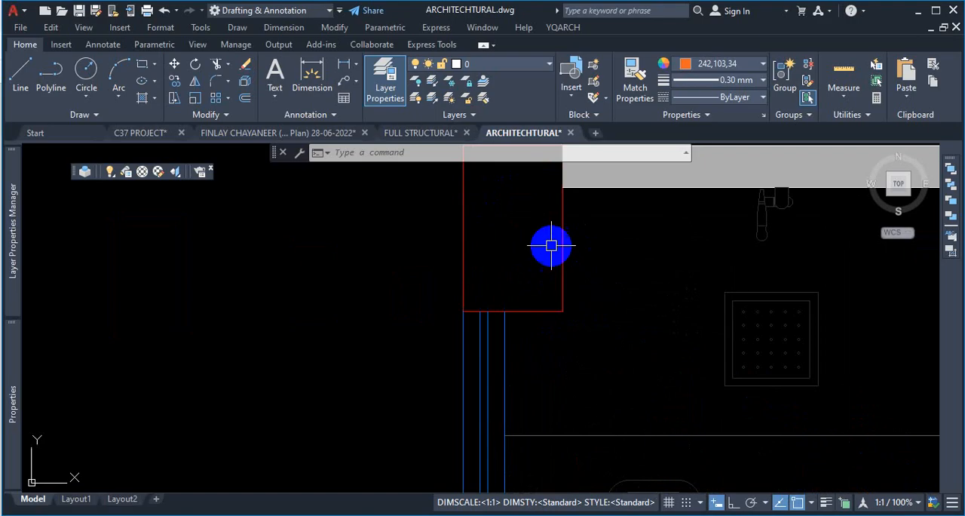
scroll(553, 243, "down", 3)
scroll(593, 300, "up", 4)
left_click(593, 281)
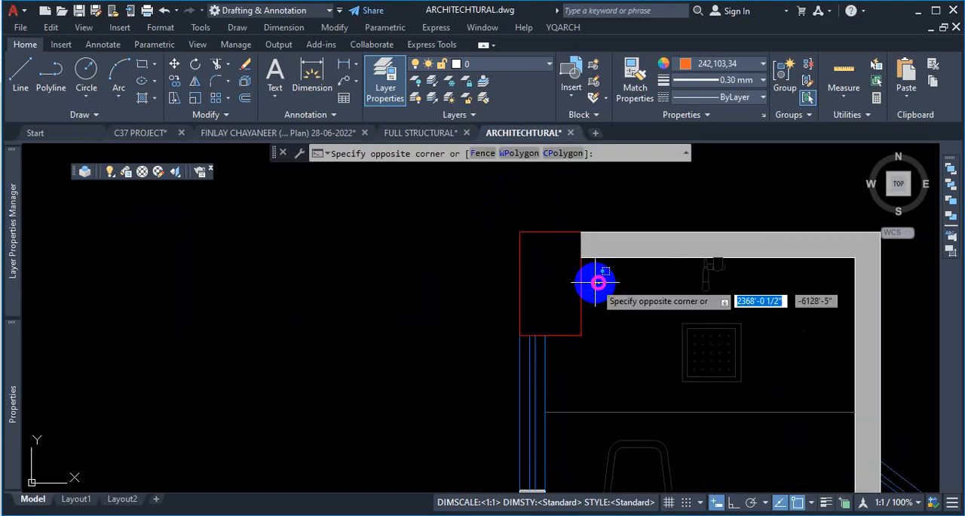
left_click(570, 294)
key("Escape")
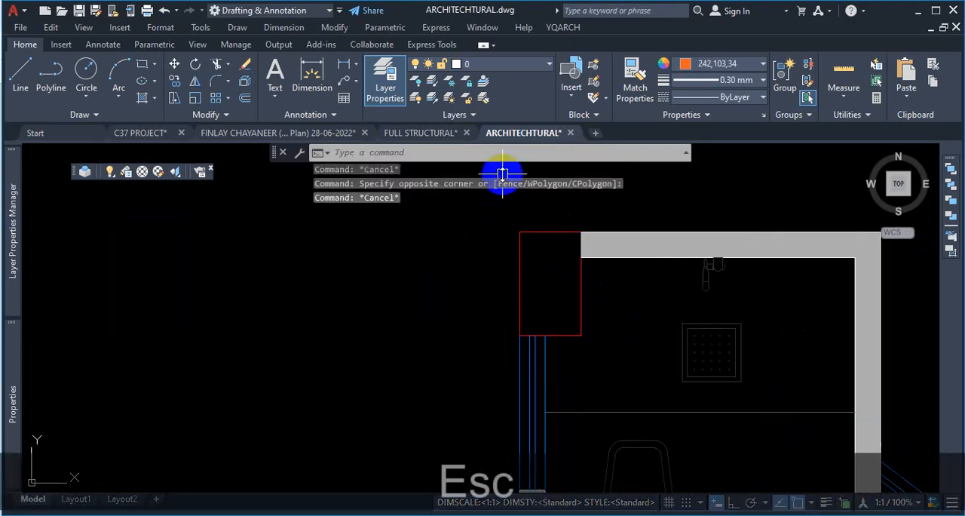
- Isolate the STR-COL layer by picking the toilet corner column outline
left_click(434, 83)
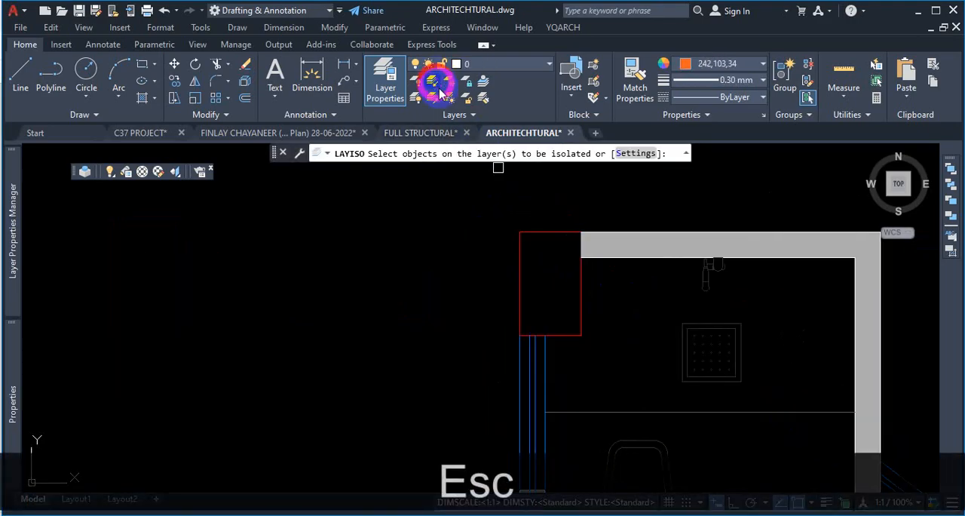
left_click(583, 290)
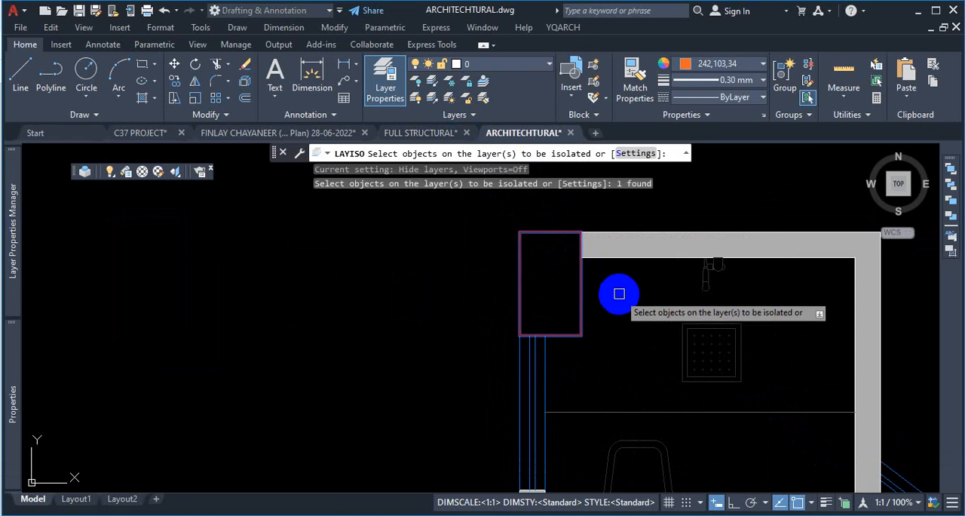
key("Return")
- Survey the isolated column layer across all the floor plans
scroll(565, 268, "down", 20)
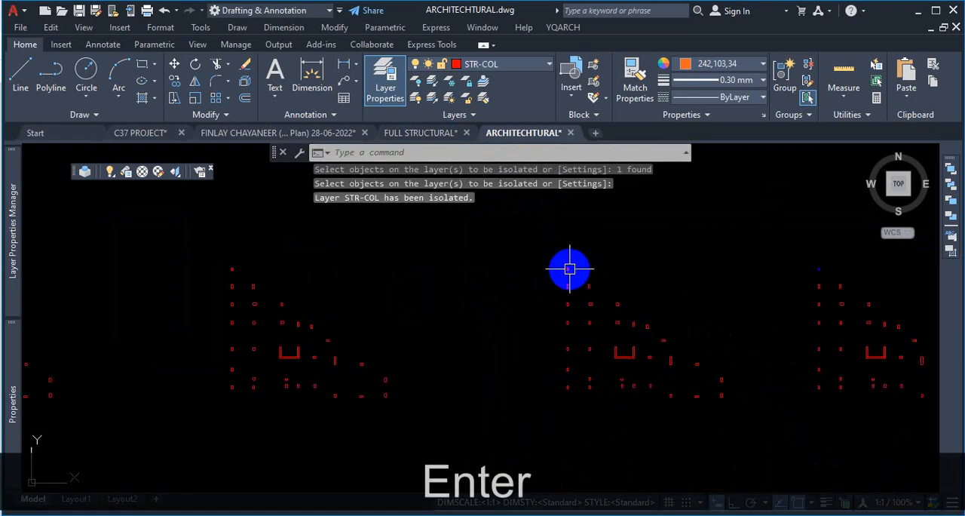
scroll(554, 290, "down", 4)
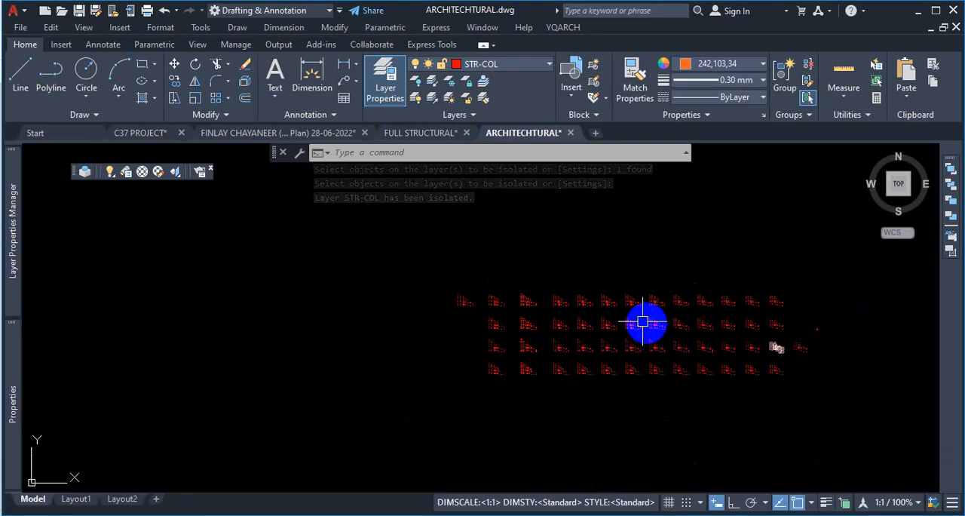
scroll(534, 302, "up", 4)
scroll(645, 294, "up", 4)
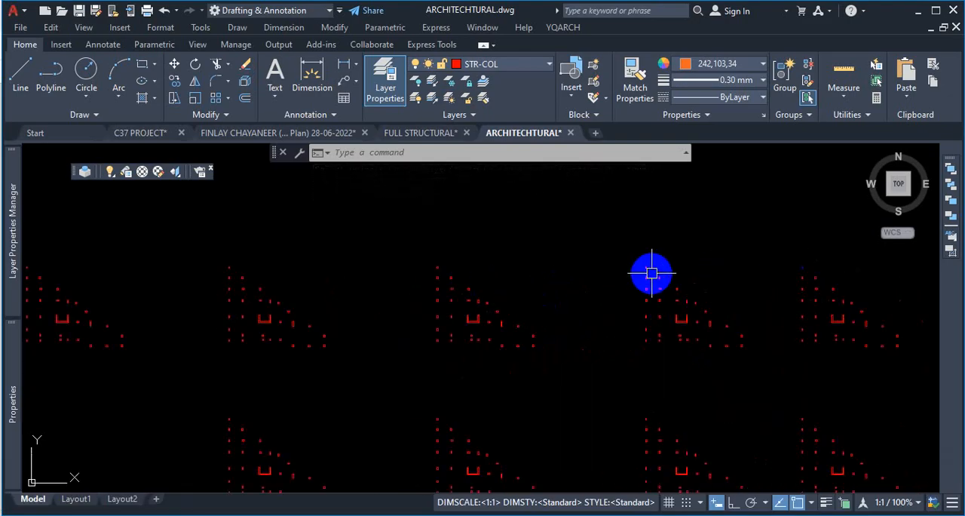
scroll(562, 244, "down", 2)
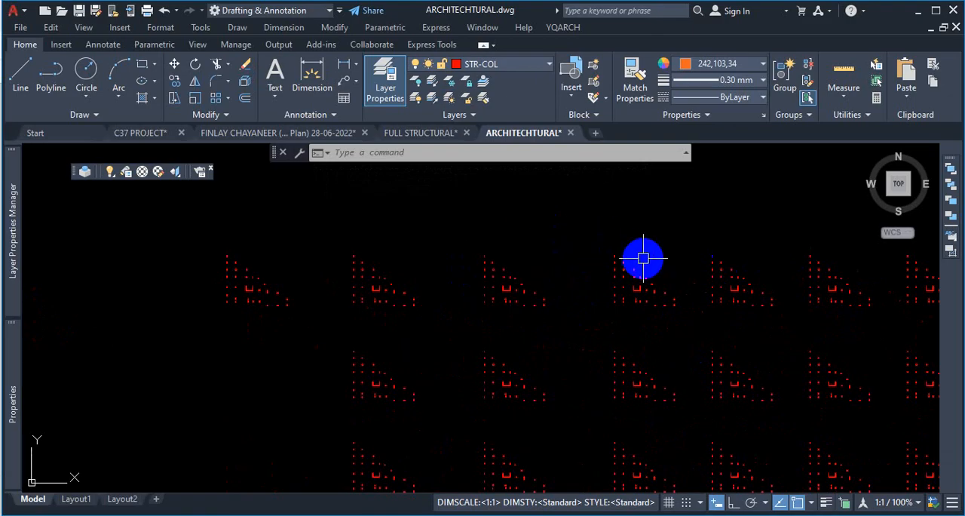
scroll(638, 254, "up", 2)
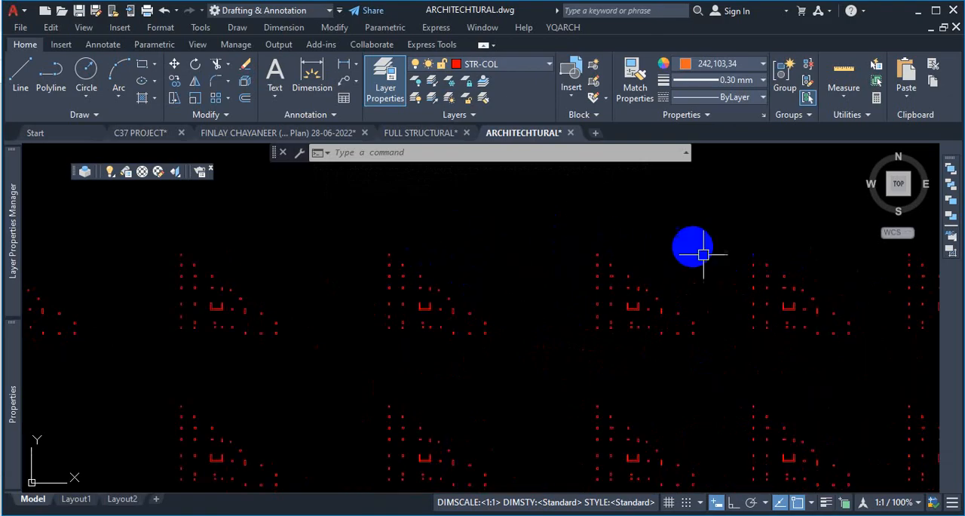
scroll(637, 265, "up", 2)
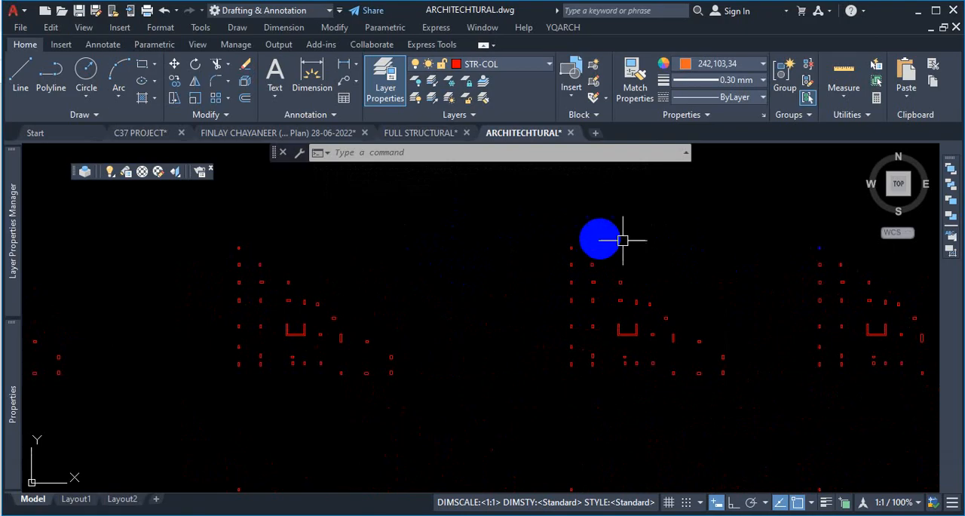
scroll(573, 237, "up", 7)
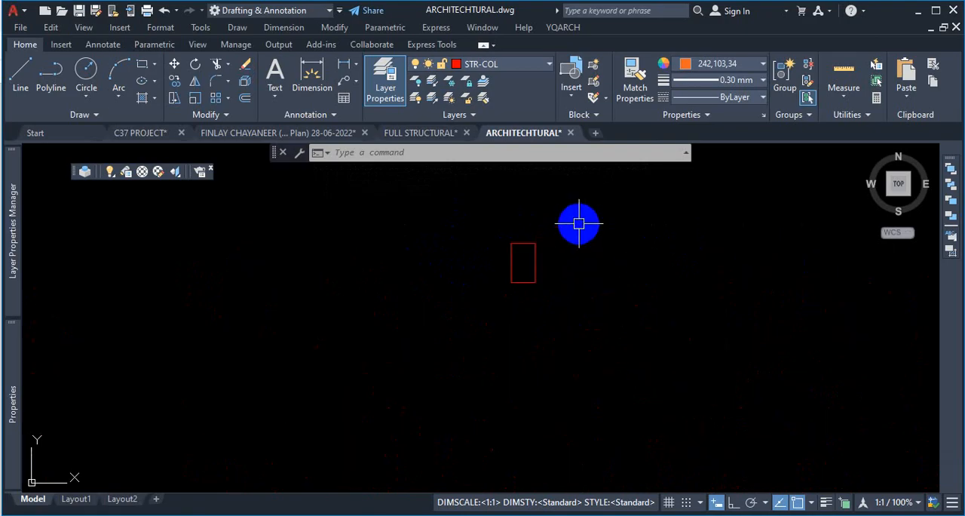
scroll(579, 225, "down", 8)
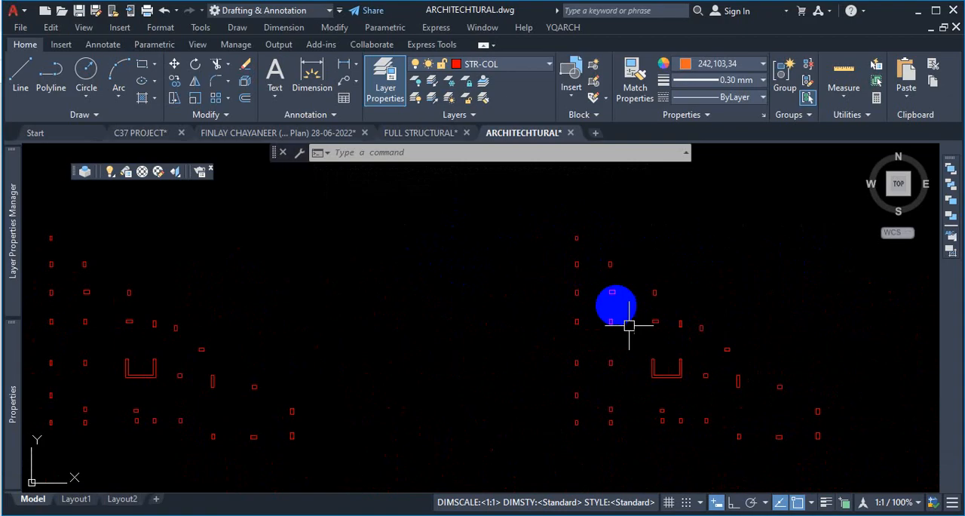
scroll(689, 398, "up", 4)
scroll(768, 355, "down", 4)
scroll(768, 355, "down", 2)
scroll(731, 351, "up", 6)
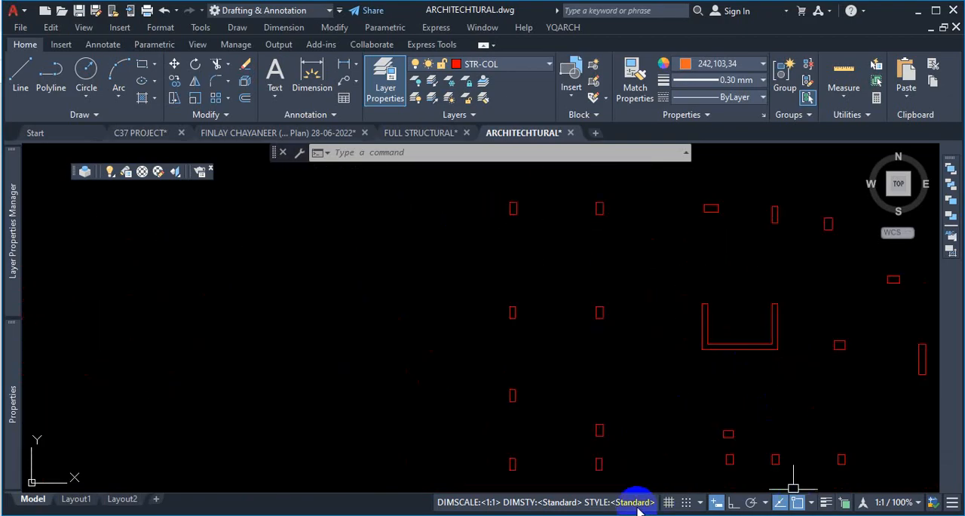
scroll(550, 201, "up", 2)
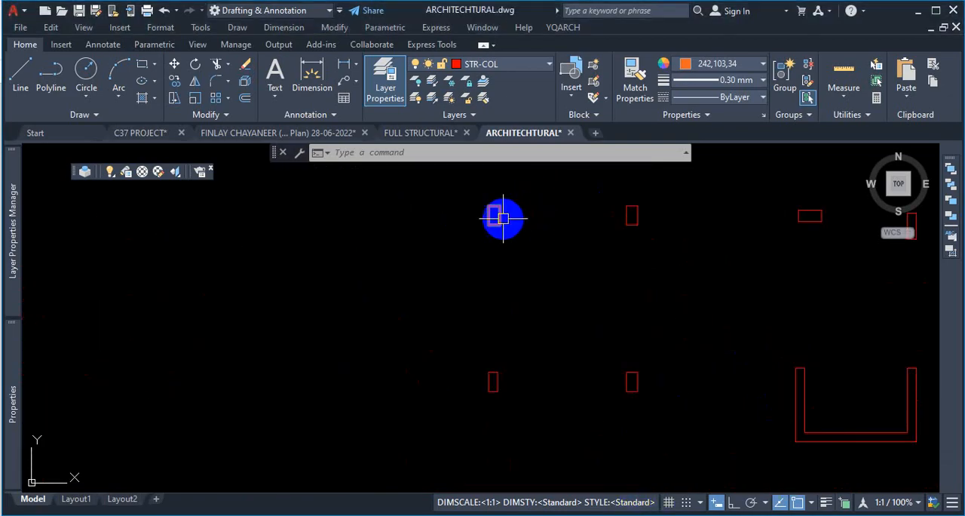
scroll(501, 208, "up", 2)
scroll(494, 192, "up", 3)
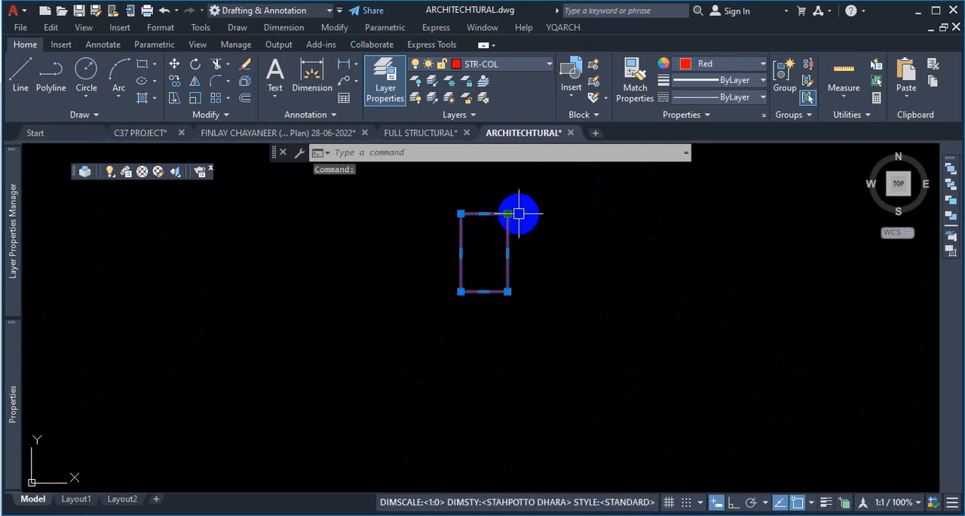
scroll(516, 232, "down", 6)
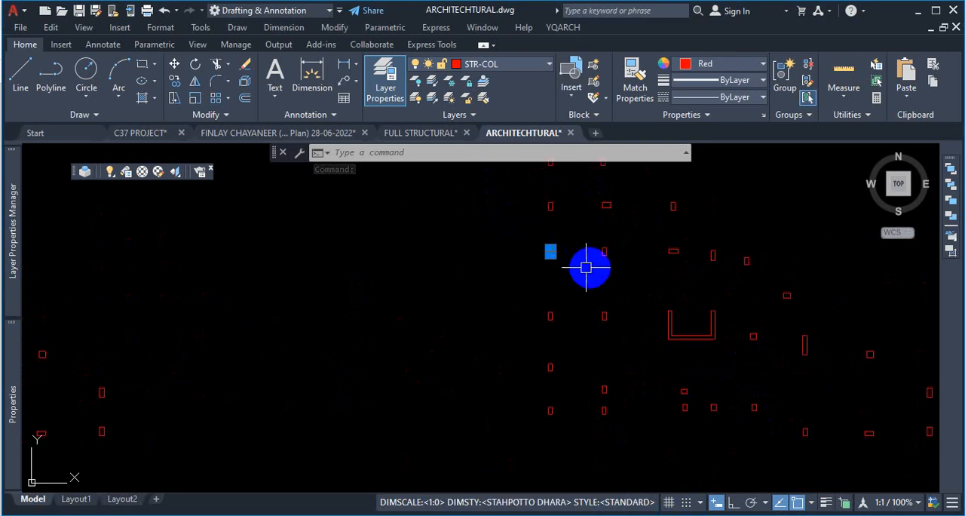
key("Escape")
scroll(377, 251, "up", 4)
scroll(377, 251, "up", 5)
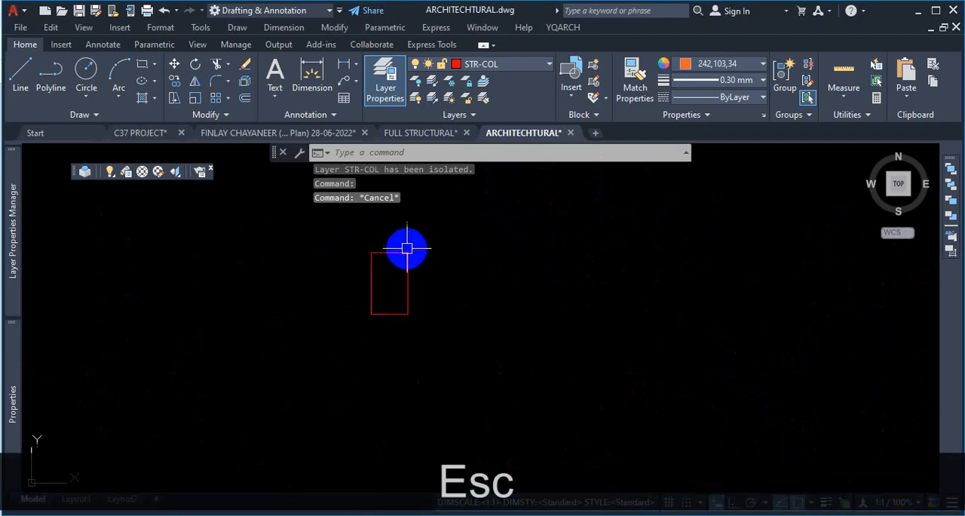
- Explode the selected column hatch and select its remaining outline to check it
key("Return")
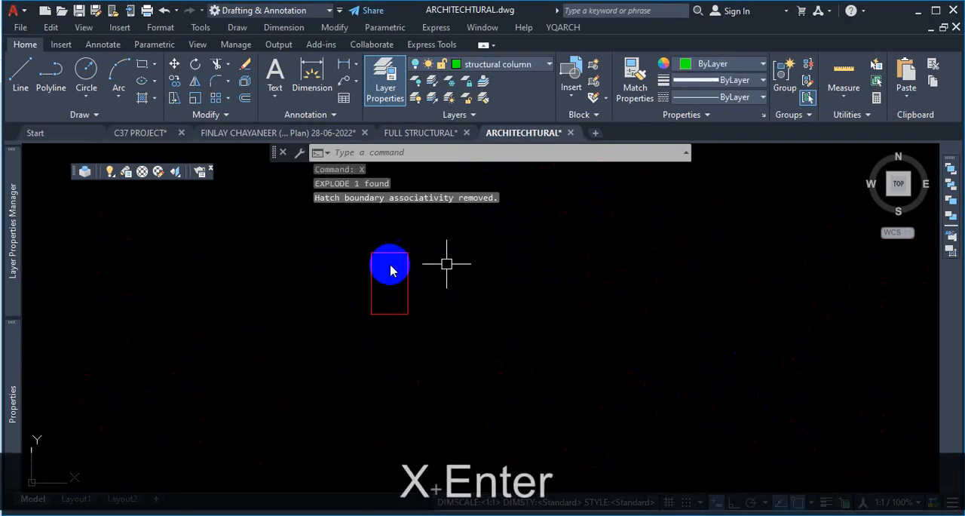
left_click(393, 252)
scroll(397, 248, "up", 2)
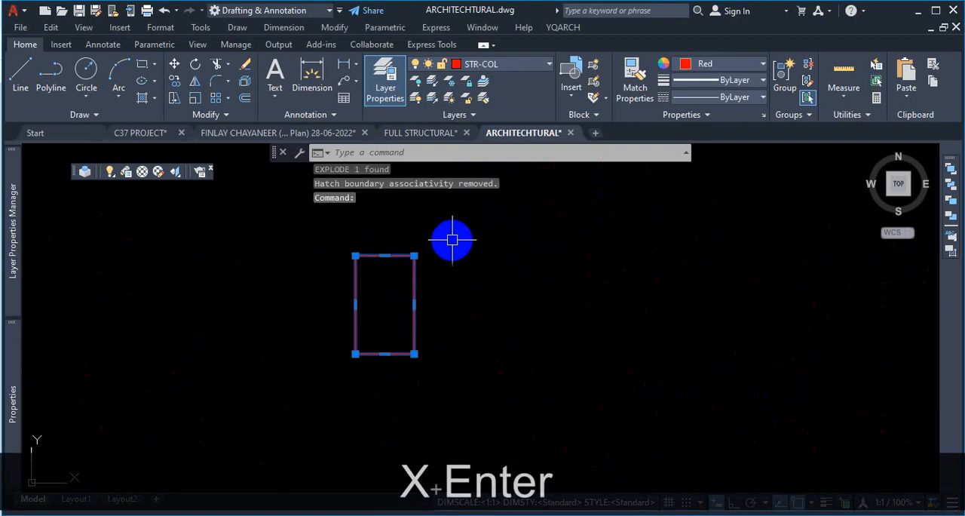
left_click_drag(437, 238, 381, 272)
key("Escape")
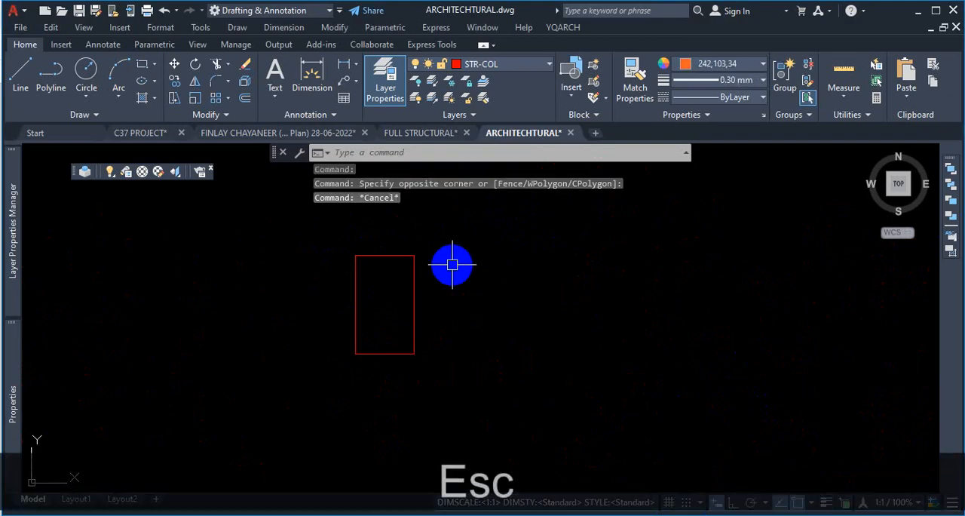
- Window-select the column outline, explode it again, and pick the remaining boundary to check it
left_click(448, 237)
left_click(373, 269)
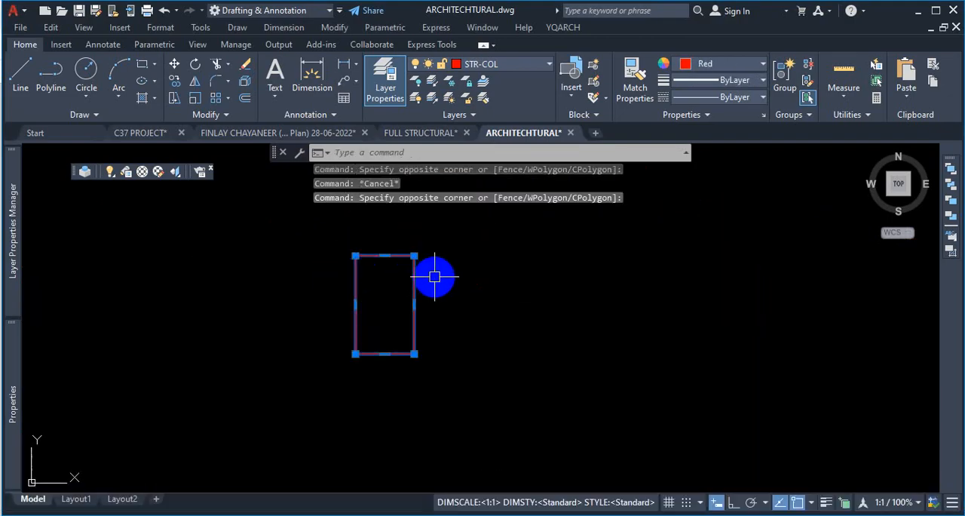
type("x")
key("Return")
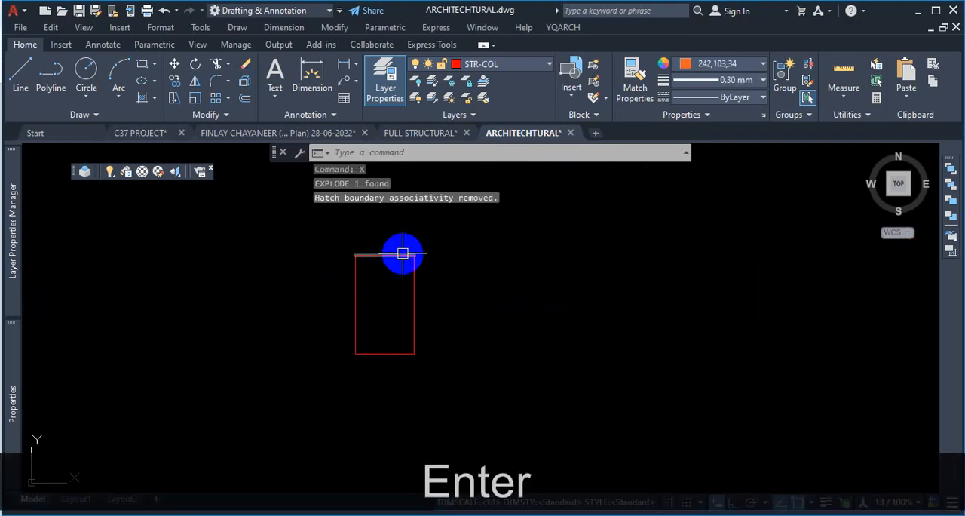
left_click(398, 255)
key("Escape")
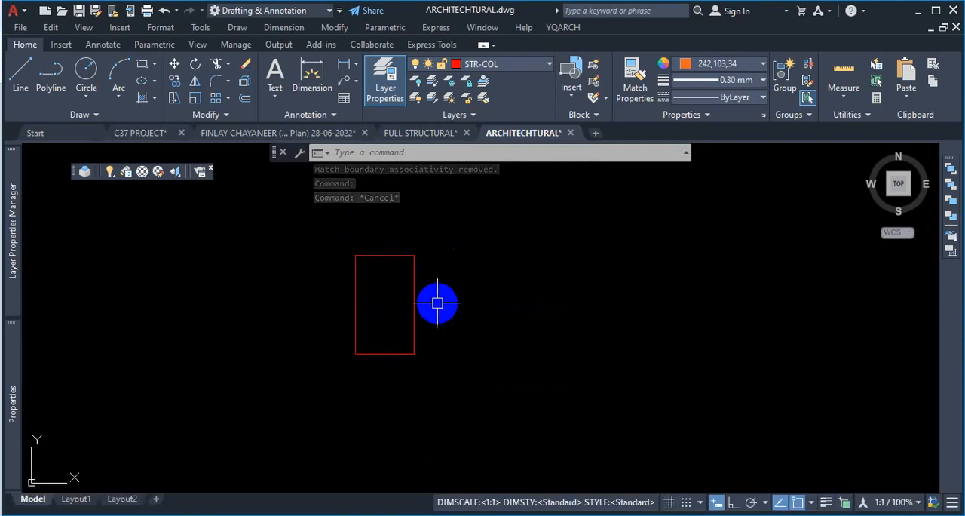
- Zoom around the isolated column layouts across the repeated floor plan sheets
scroll(460, 294, "down", 2)
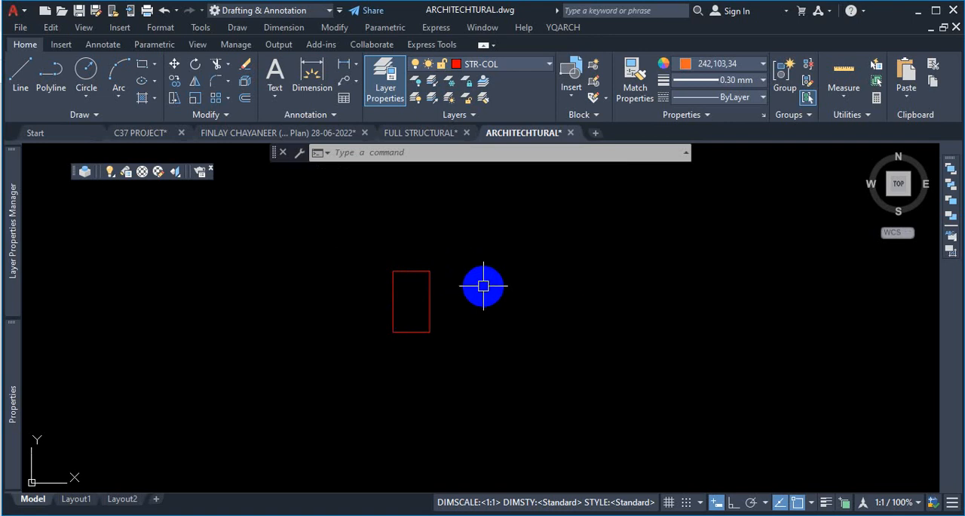
scroll(521, 324, "down", 4)
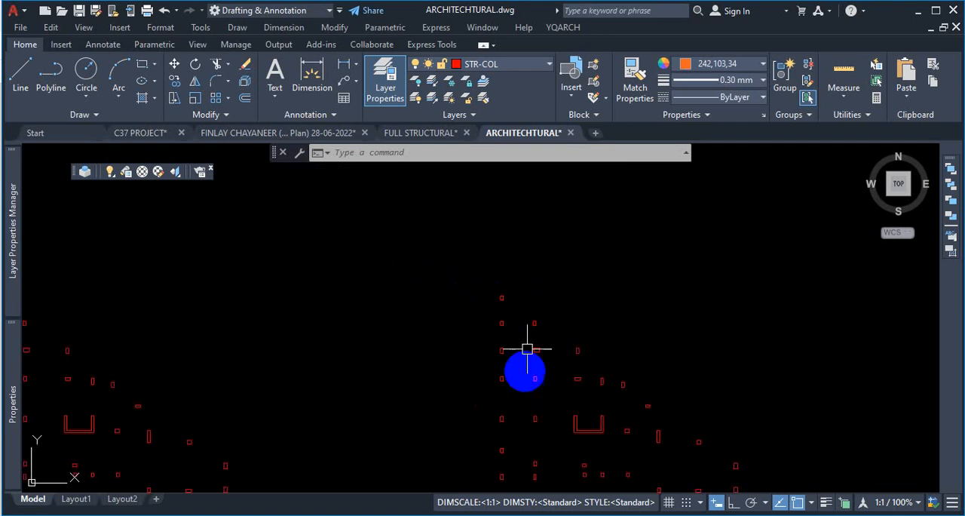
scroll(631, 334, "up", 3)
left_click(548, 261)
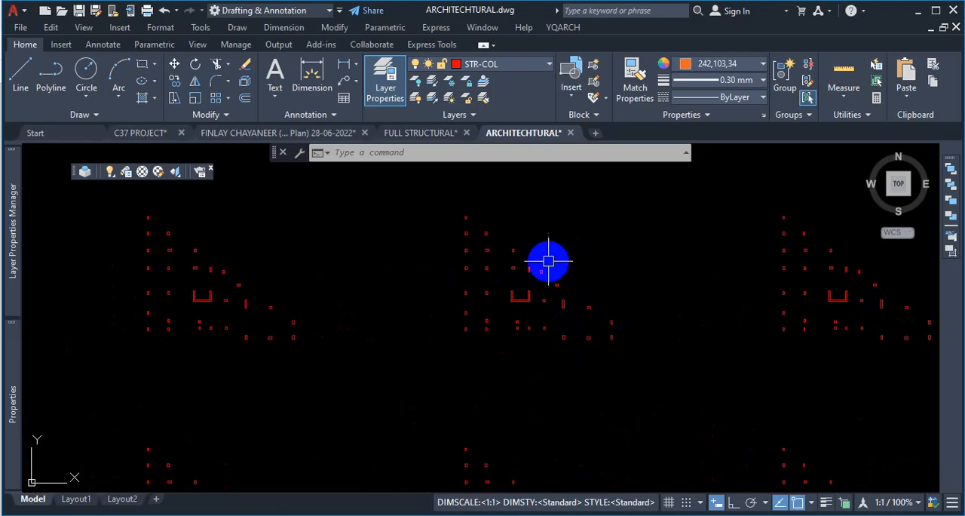
scroll(580, 249, "up", 2)
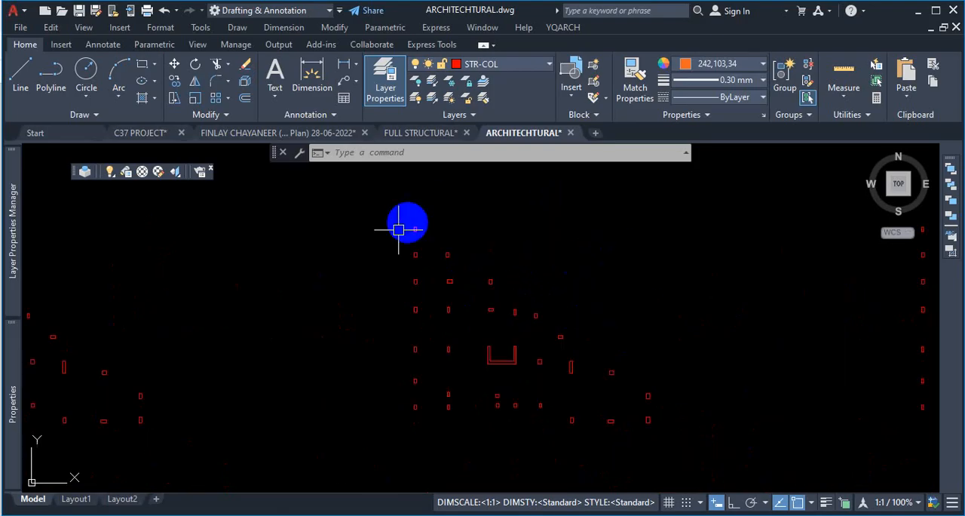
scroll(536, 374, "up", 3)
scroll(536, 375, "down", 6)
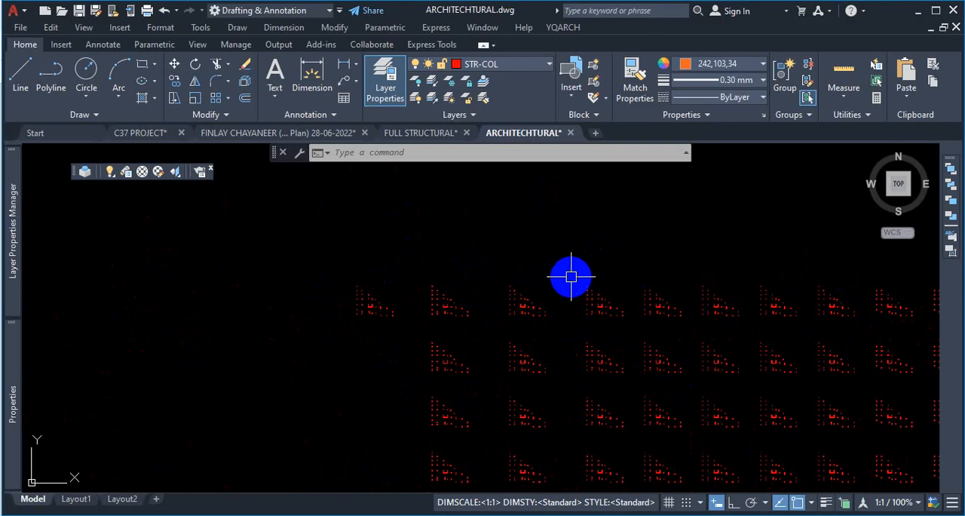
scroll(623, 297, "down", 2)
scroll(747, 297, "up", 7)
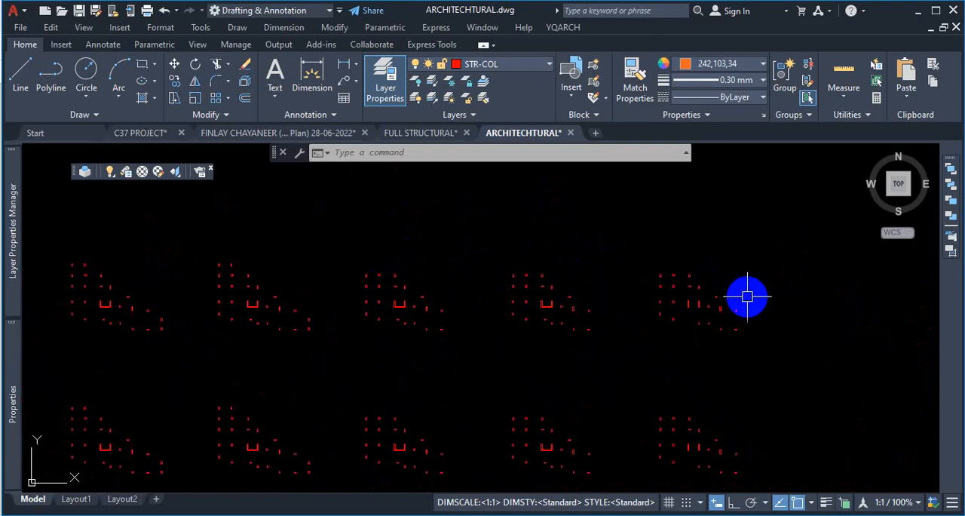
scroll(707, 309, "down", 4)
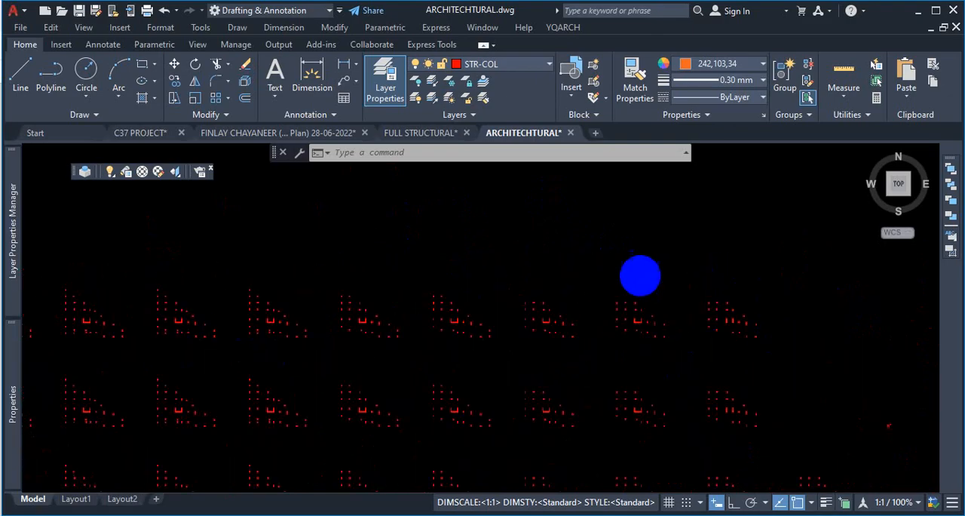
scroll(442, 311, "down", 4)
scroll(276, 302, "up", 7)
scroll(629, 280, "down", 4)
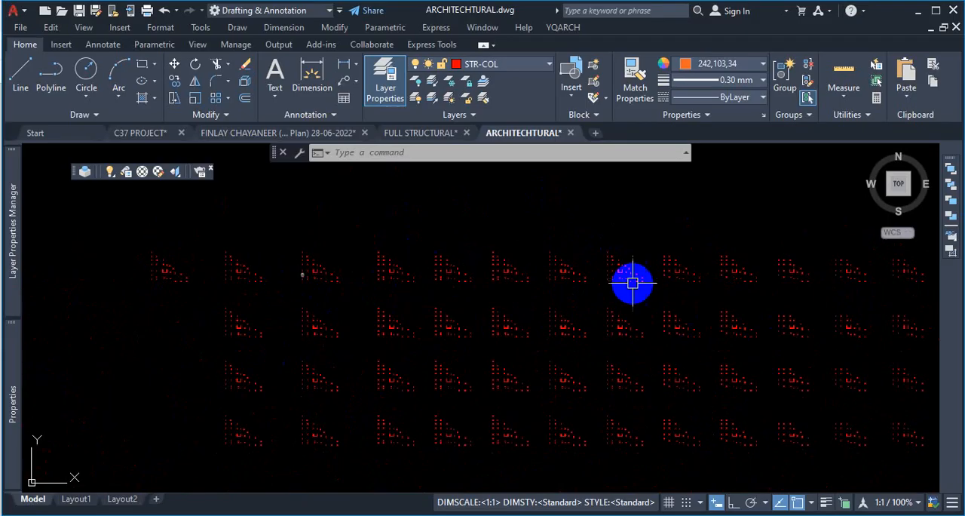
scroll(912, 263, "up", 1)
scroll(912, 263, "up", 7)
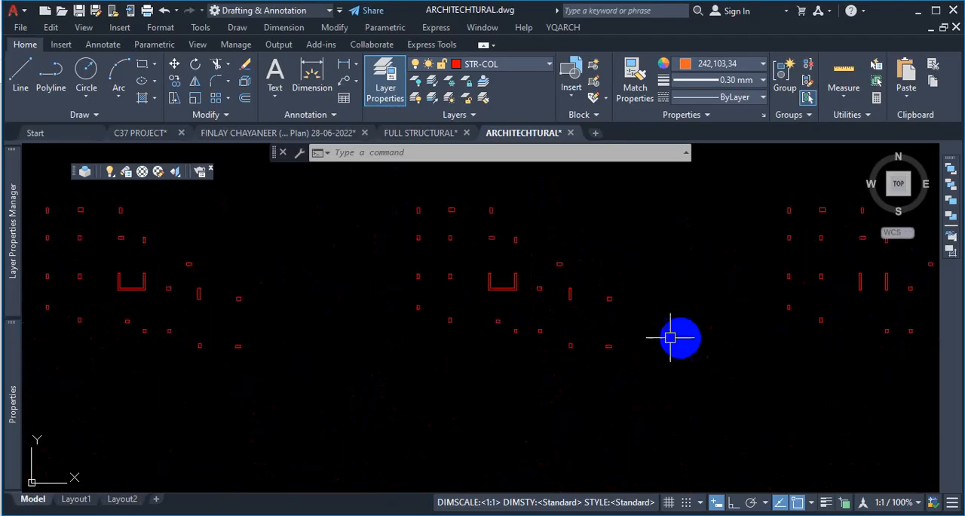
scroll(573, 347, "down", 5)
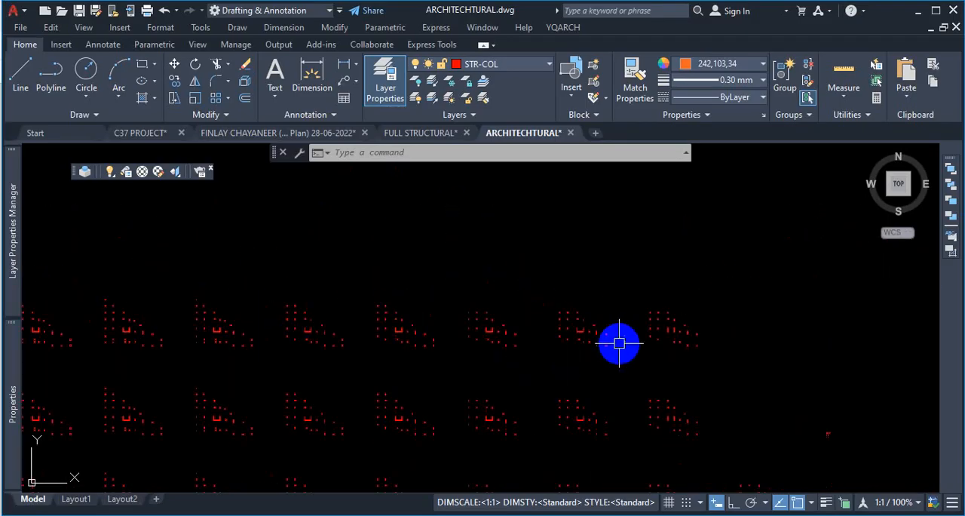
scroll(519, 366, "up", 1)
scroll(129, 357, "up", 4)
scroll(114, 302, "up", 2)
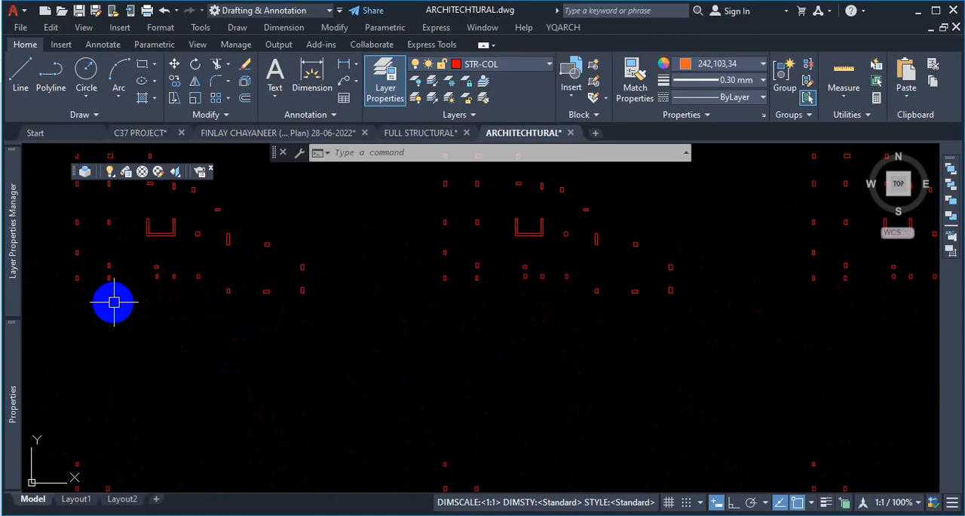
scroll(420, 299, "down", 2)
scroll(556, 303, "down", 5)
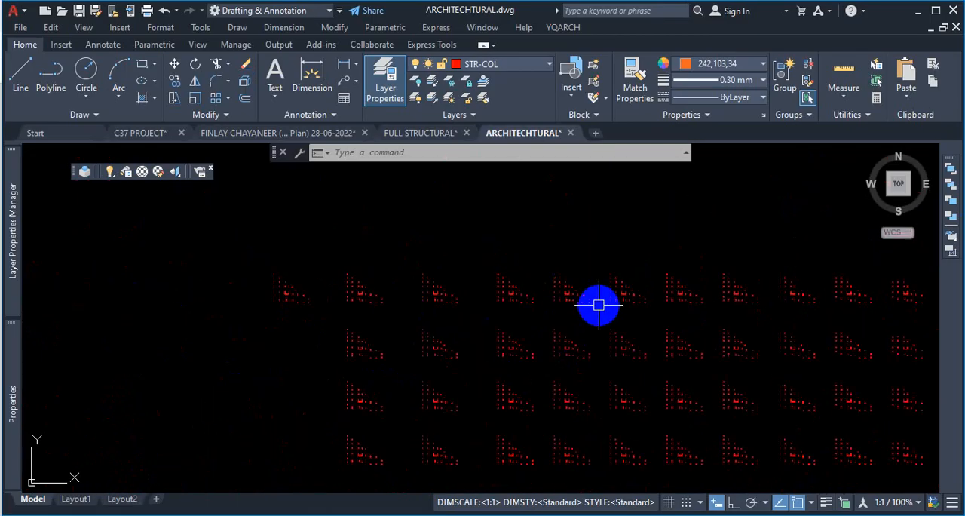
scroll(349, 309, "up", 4)
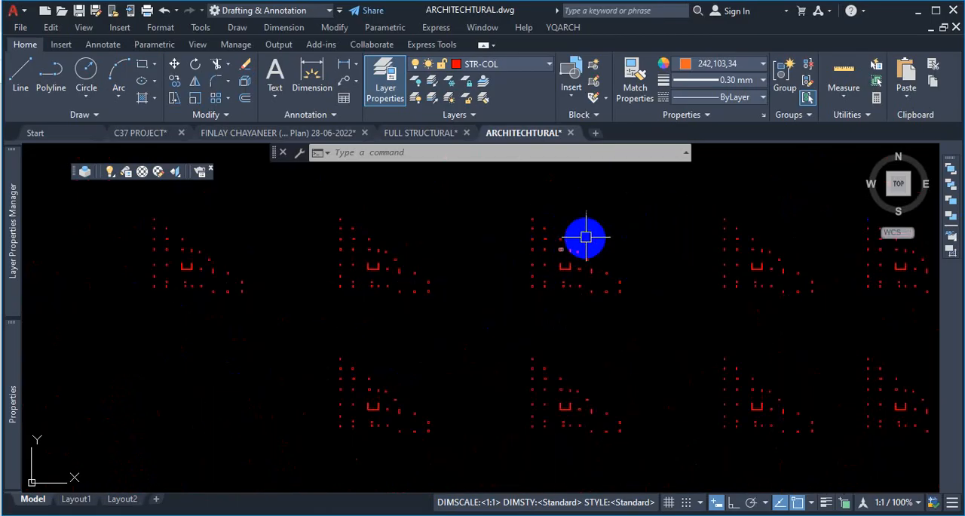
scroll(561, 297, "up", 4)
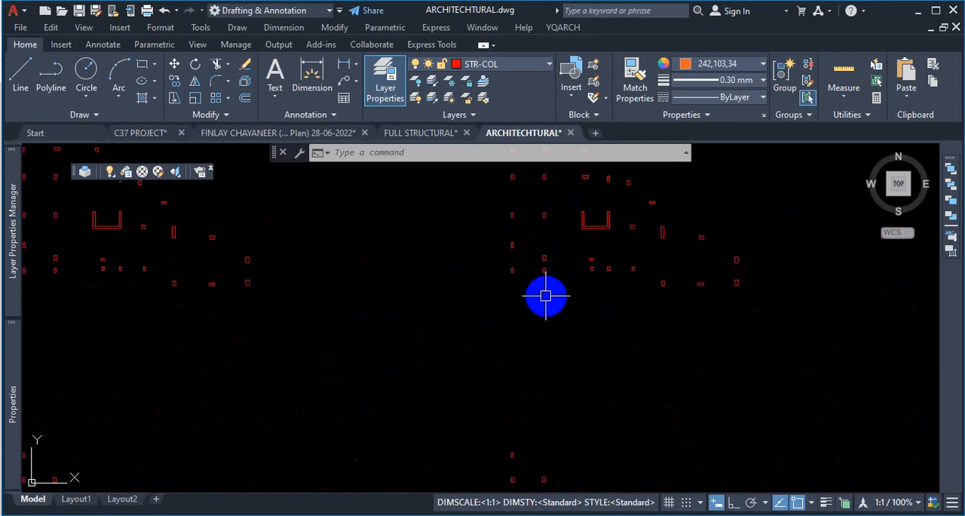
scroll(528, 301, "down", 4)
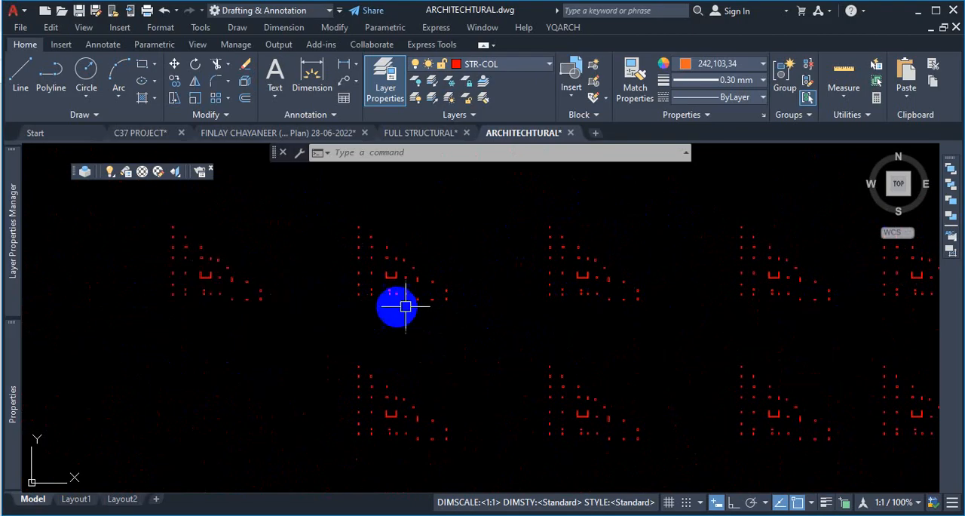
- Copy one floor plan's set of column outlines straight down with Ortho on, about 2391'-8 1/2" away
left_click(668, 213)
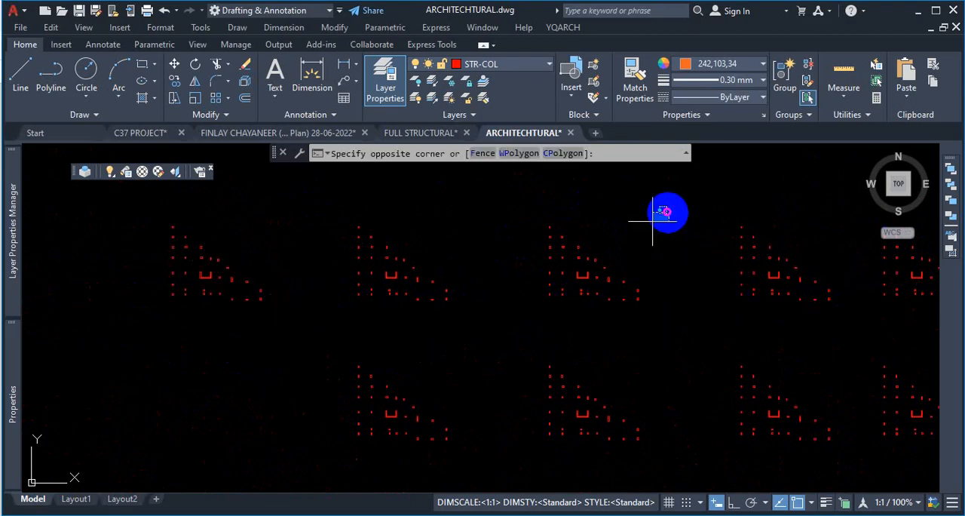
left_click(515, 326)
type("co")
key("Return")
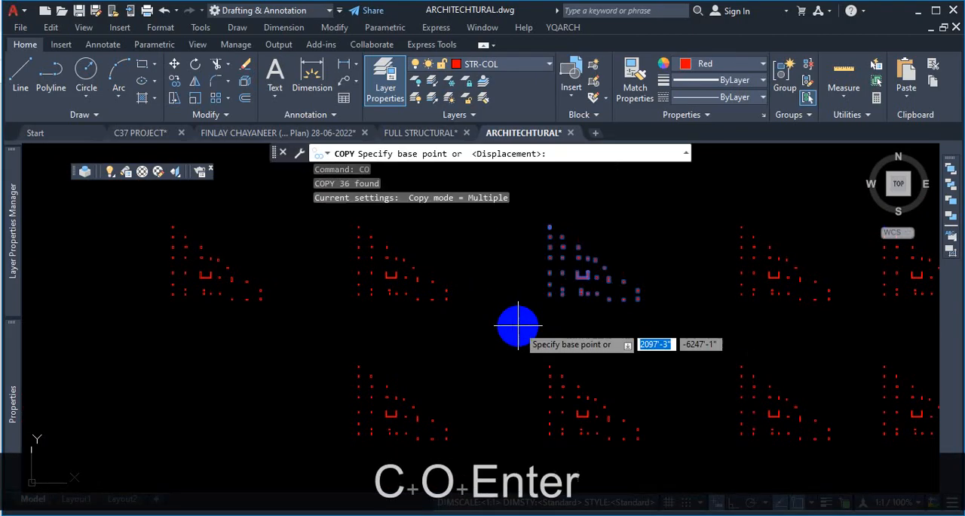
left_click(517, 322)
scroll(523, 310, "down", 4)
scroll(524, 265, "up", 2)
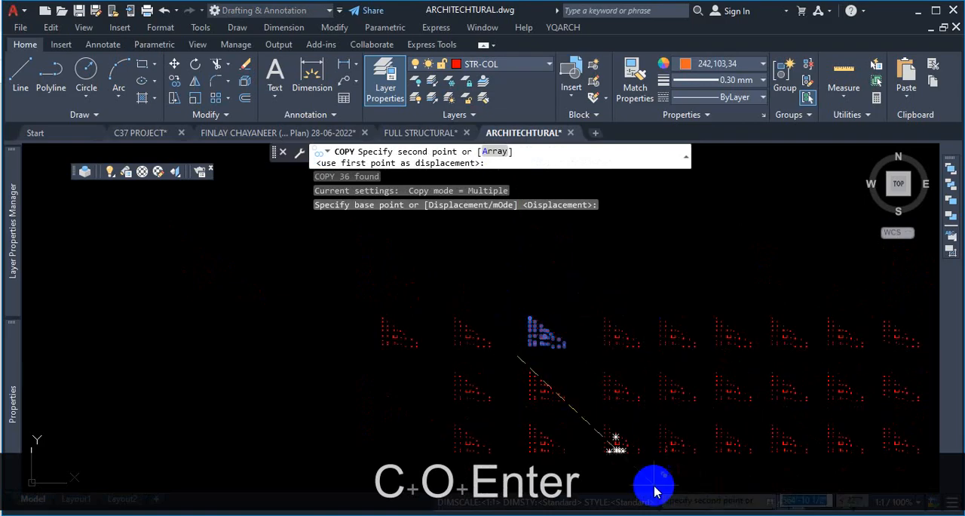
left_click(735, 503)
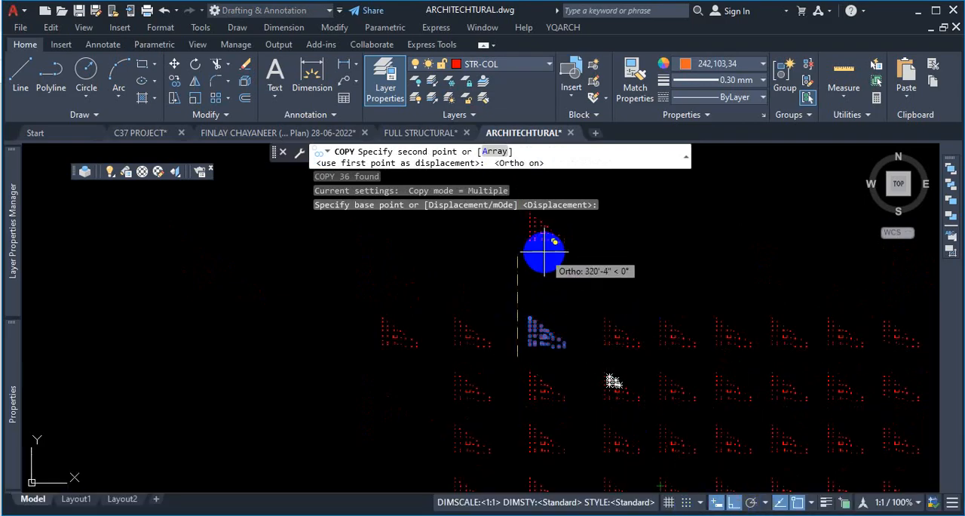
scroll(539, 301, "up", 1)
scroll(539, 300, "down", 5)
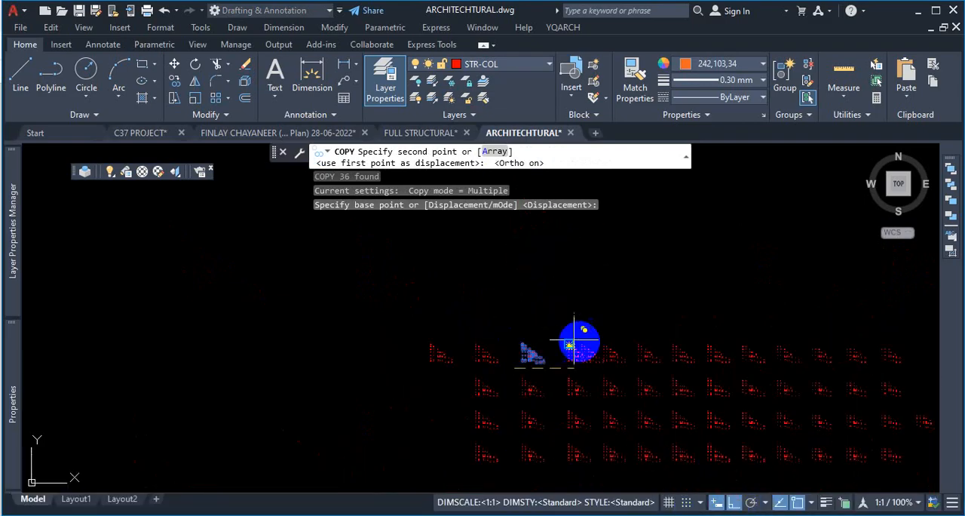
scroll(743, 355, "up", 4)
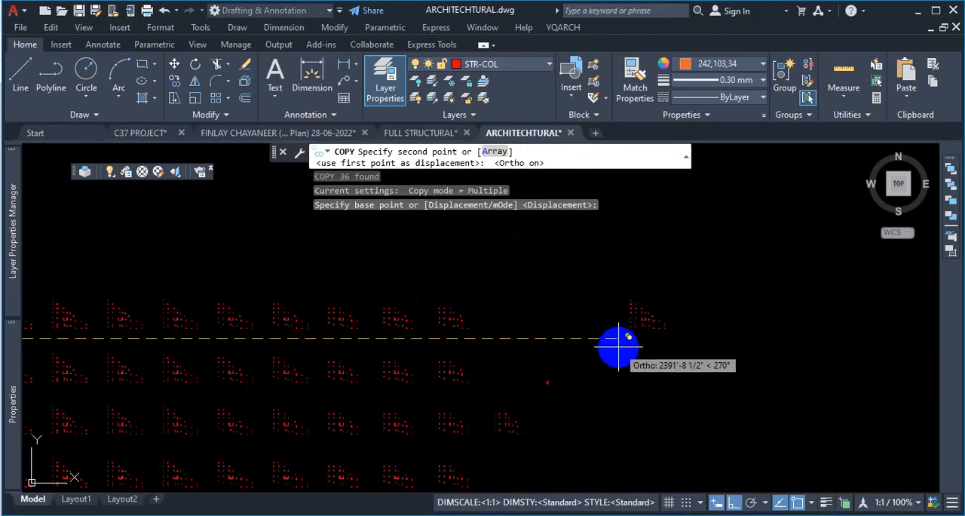
left_click(618, 347)
key("Escape")
- Turn all layers back on
scroll(662, 309, "up", 4)
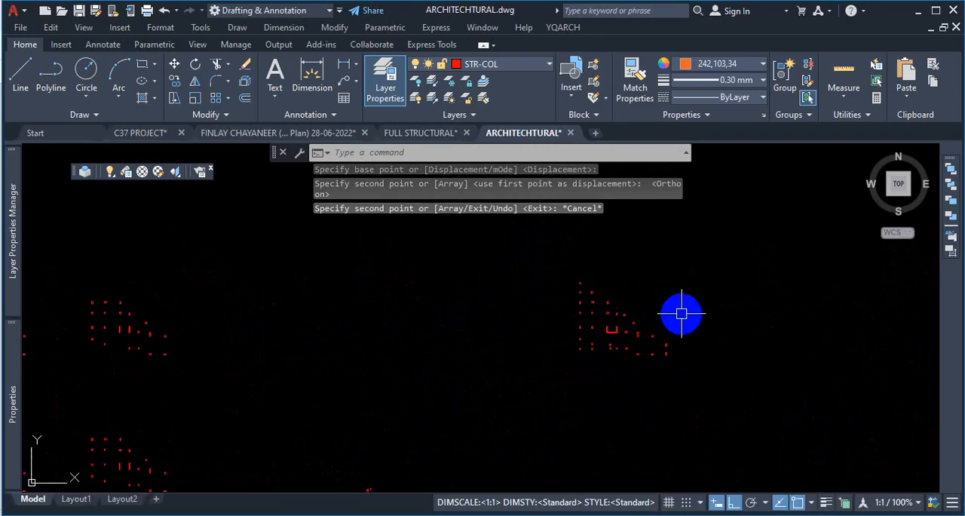
scroll(694, 302, "down", 3)
scroll(698, 298, "down", 3)
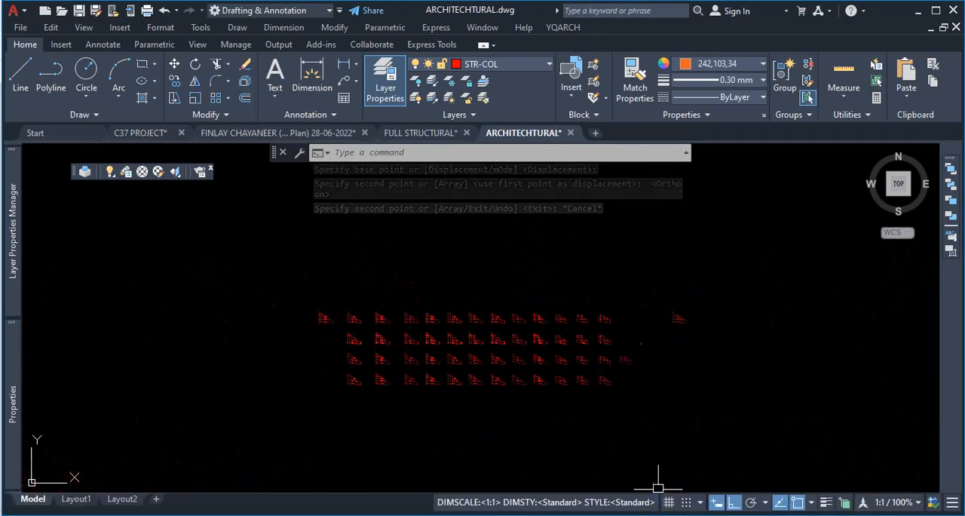
scroll(694, 323, "up", 3)
scroll(708, 326, "down", 3)
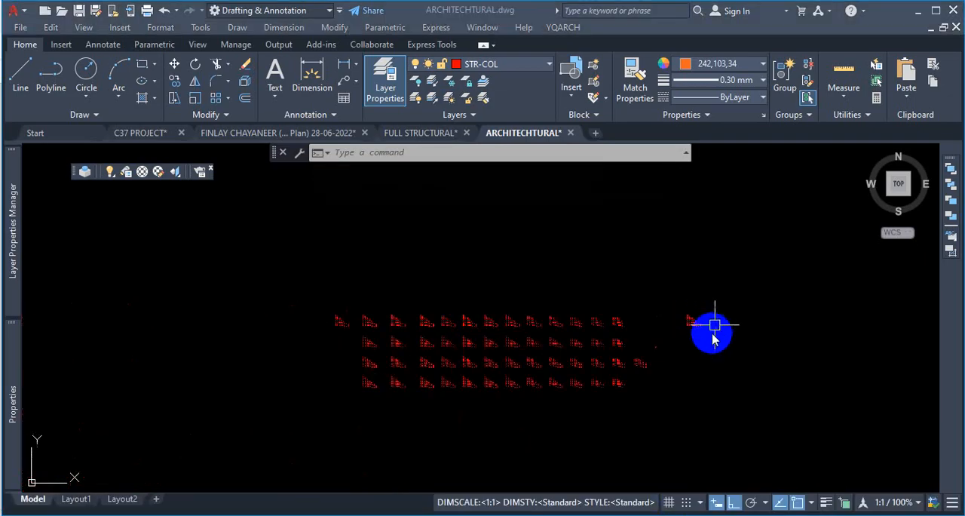
left_click(416, 98)
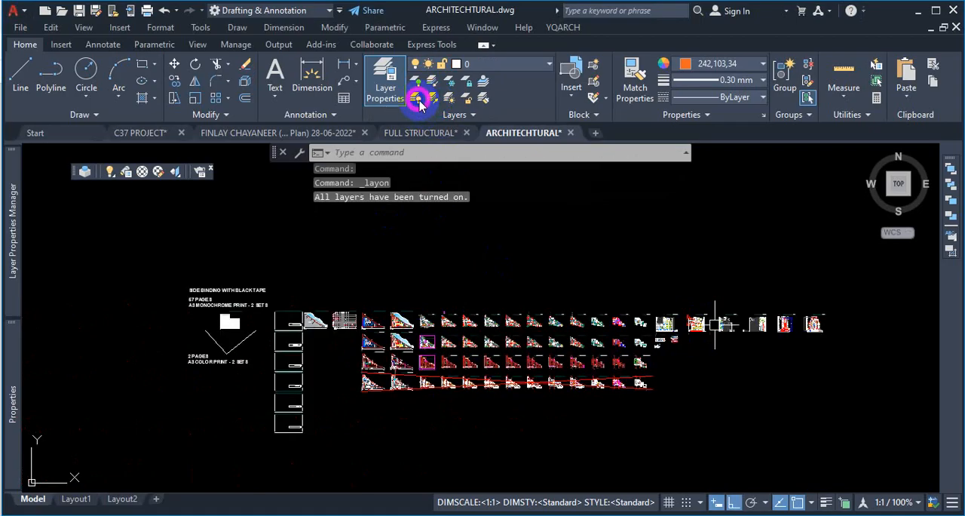
- Zoom around the full drawing to review the floor plans and building elevations
scroll(459, 345, "down", 10)
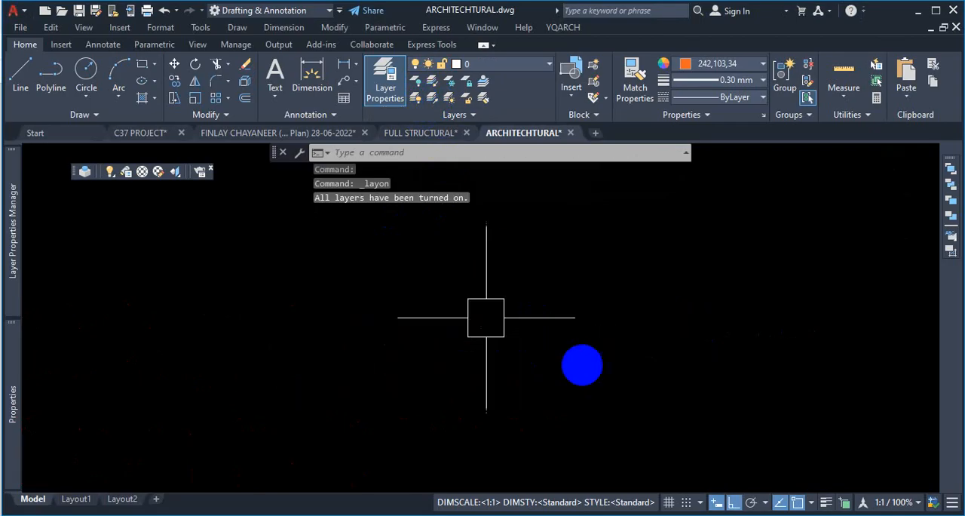
scroll(564, 351, "up", 8)
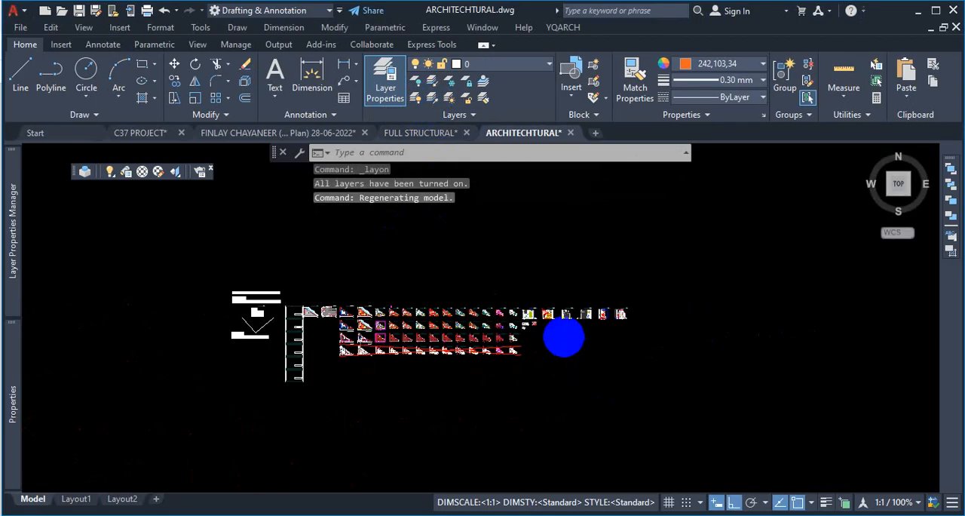
scroll(522, 242, "up", 4)
scroll(477, 226, "up", 3)
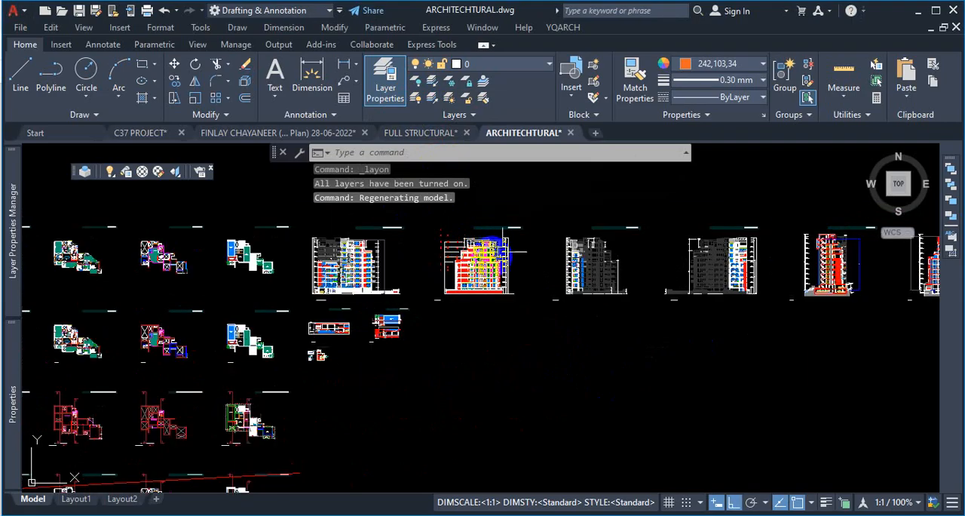
scroll(536, 320, "down", 10)
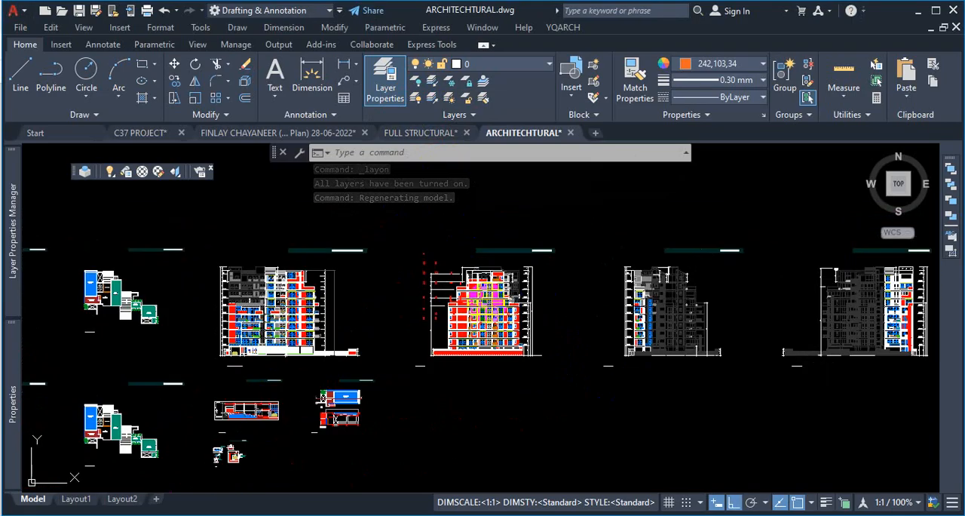
scroll(513, 305, "up", 6)
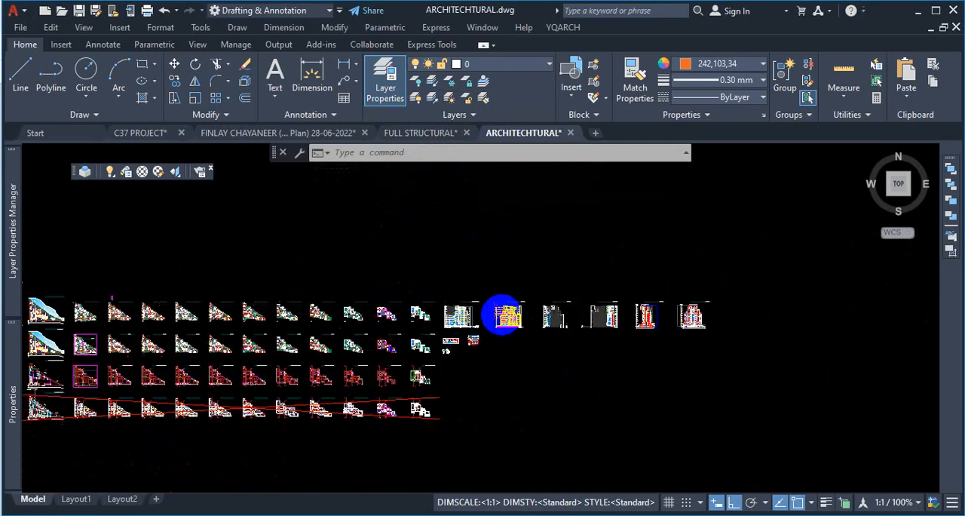
scroll(465, 306, "up", 4)
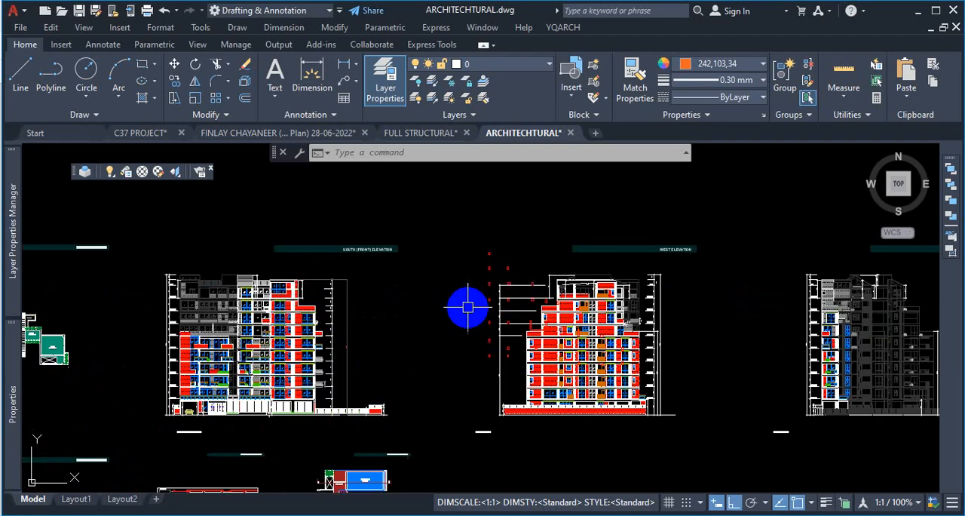
scroll(523, 264, "down", 5)
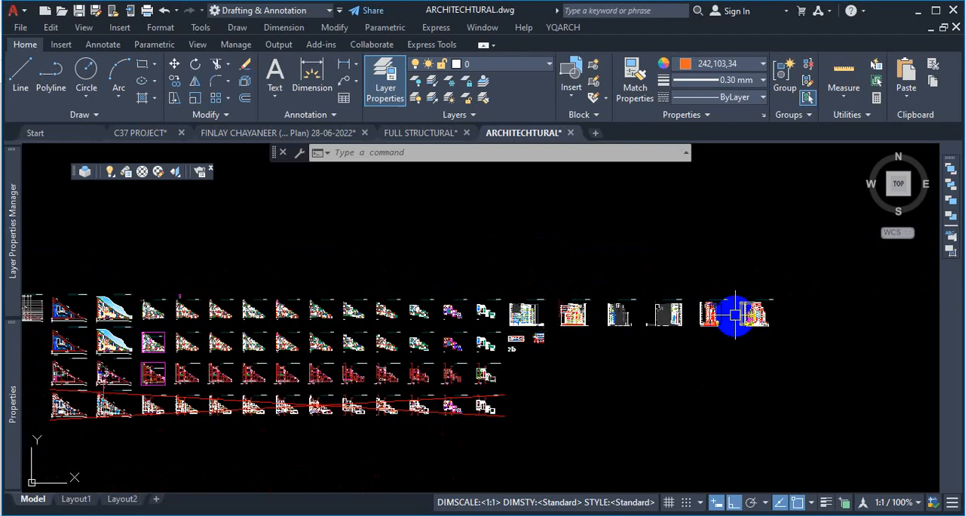
- Switch between the FULL STRUCTURAL and ARCHITECTURAL drawings and zoom around the architectural sheet layout
scroll(343, 301, "down", 3)
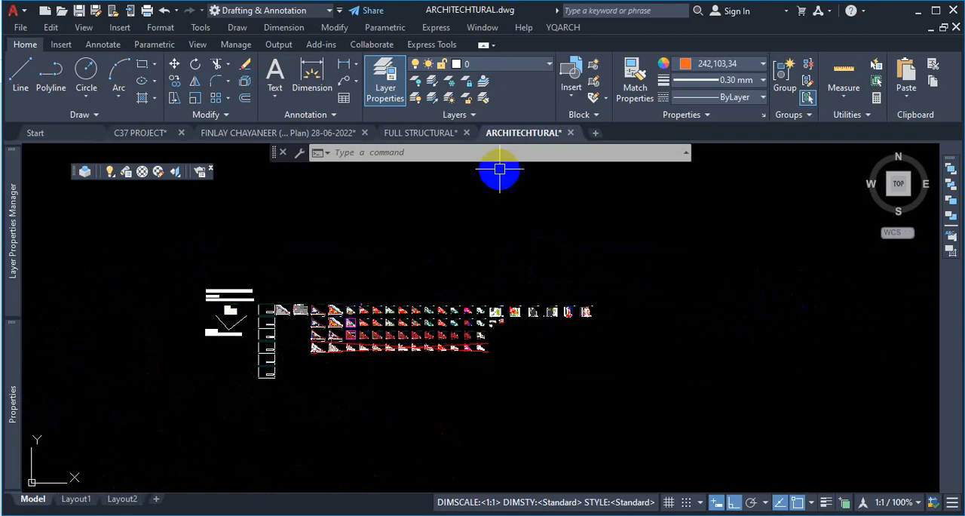
left_click(420, 135)
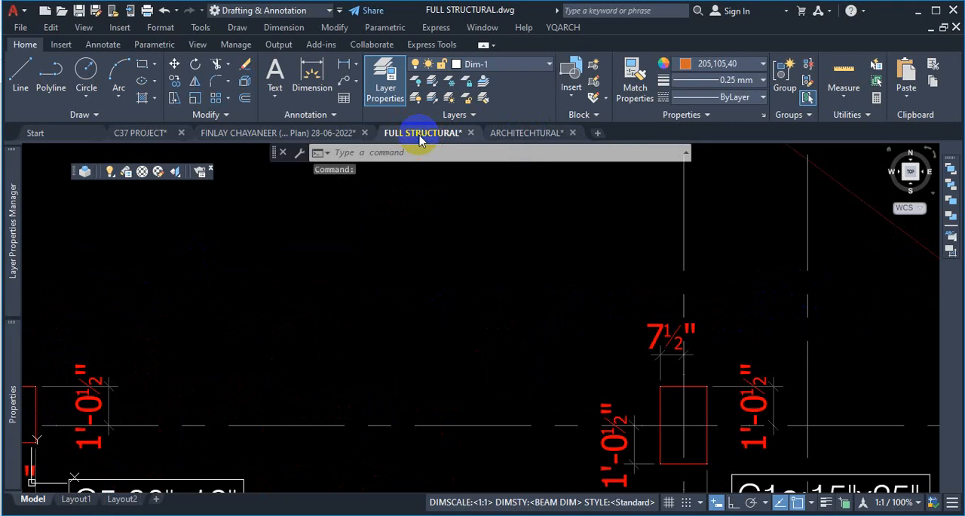
left_click(533, 133)
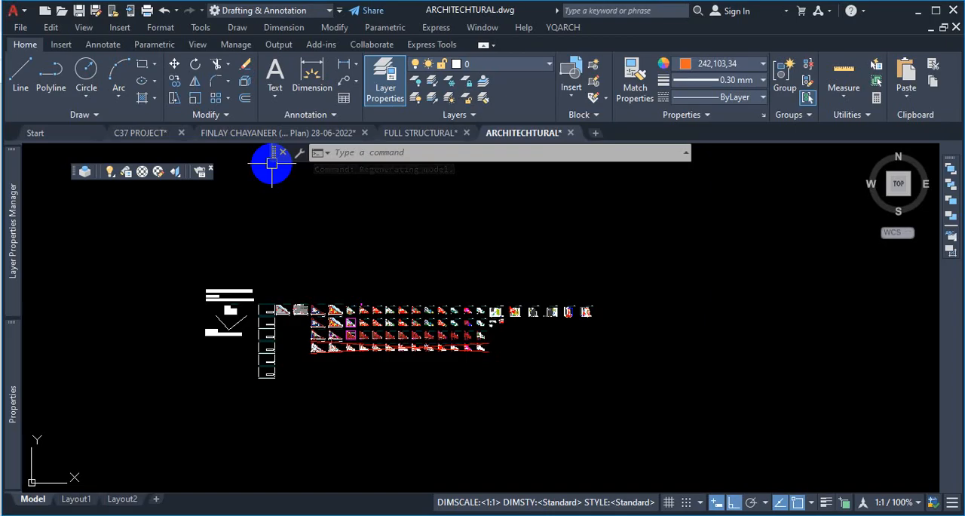
mouse_move(531, 134)
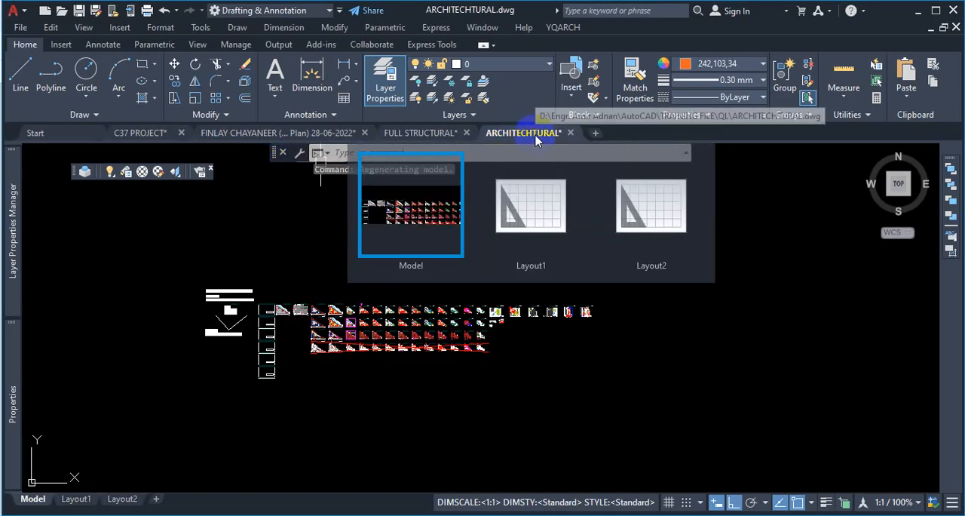
mouse_move(434, 141)
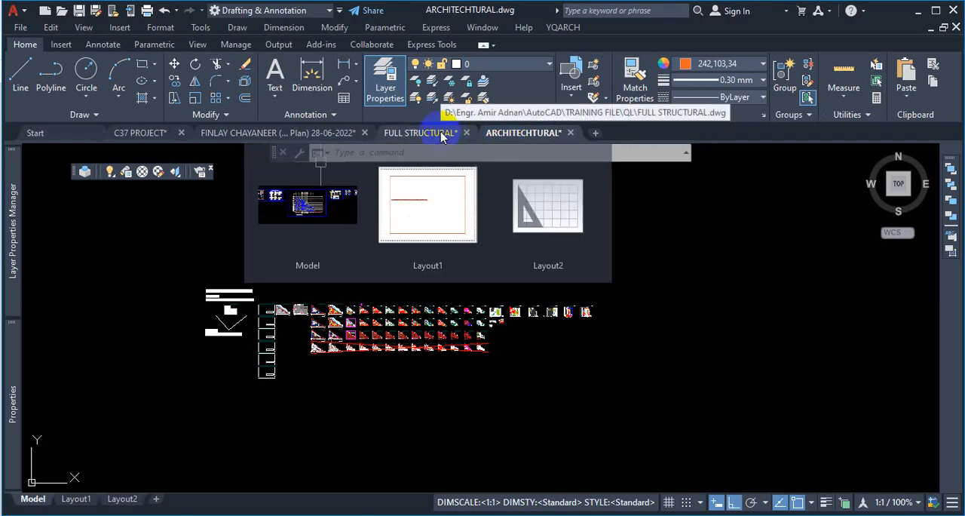
scroll(528, 305, "up", 6)
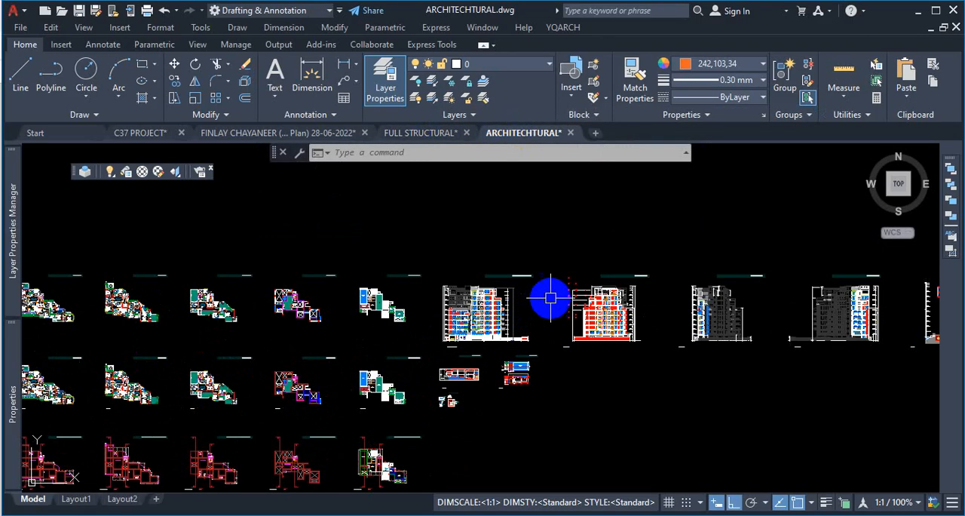
scroll(437, 282, "down", 5)
scroll(360, 215, "up", 5)
scroll(394, 282, "down", 5)
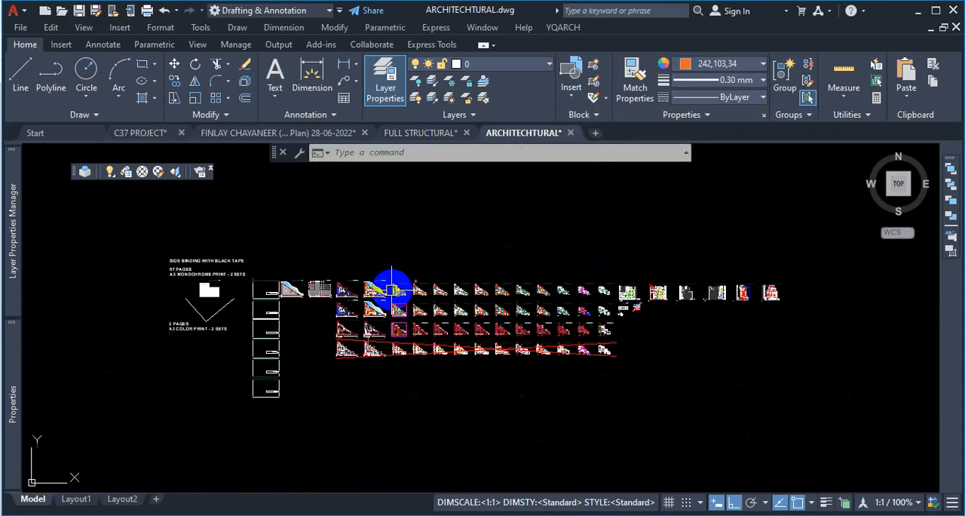
scroll(389, 225, "up", 5)
scroll(394, 238, "down", 5)
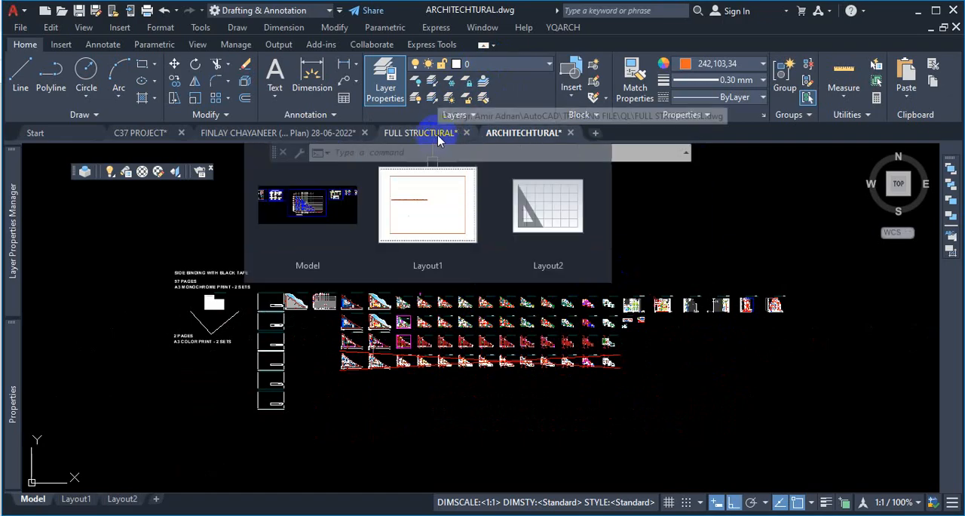
scroll(413, 344, "up", 10)
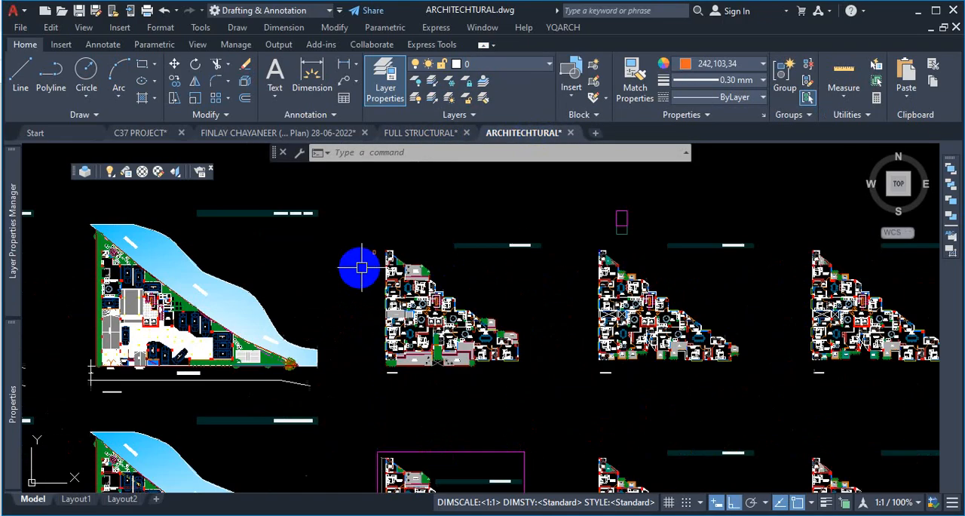
- Isolate the STR-COL layer by selecting a column outline in the 1st floor plan
left_click(432, 92)
scroll(377, 245, "up", 8)
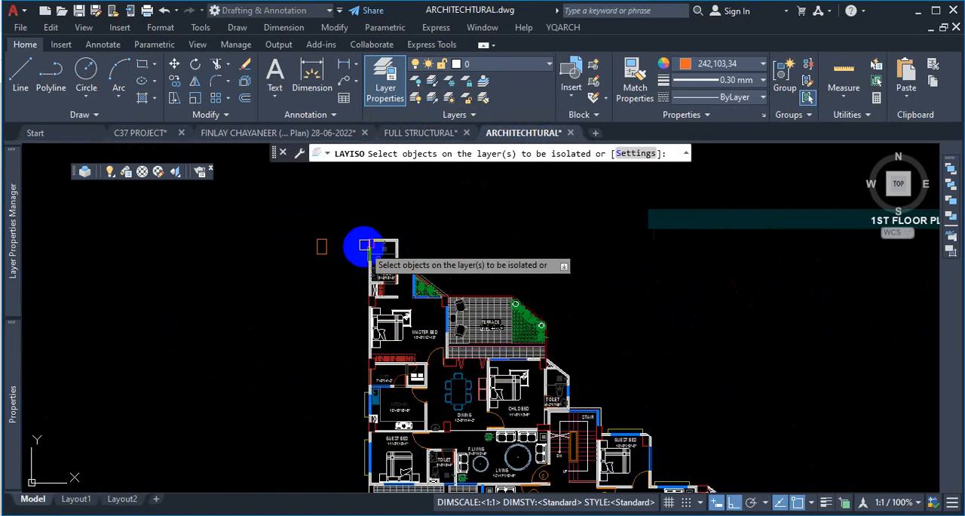
left_click(392, 241)
key("Return")
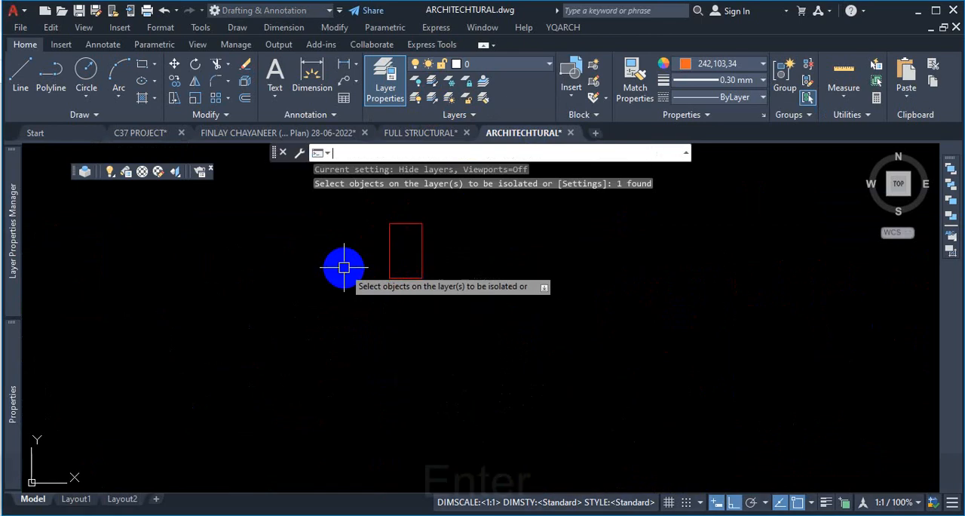
- Copy one floor plan's set of column outlines to a new position
scroll(445, 275, "down", 8)
left_click(558, 254)
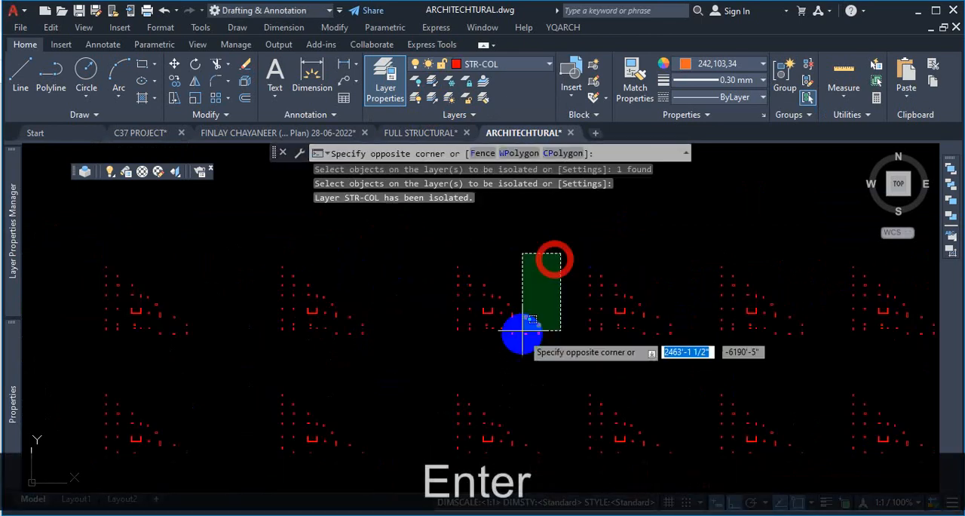
left_click(434, 341)
type("co")
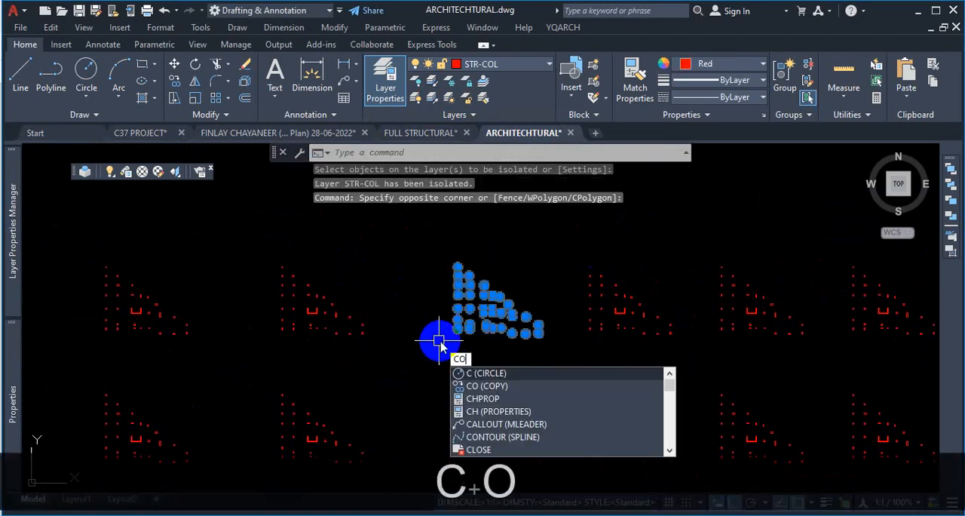
key("Return")
left_click(438, 339)
scroll(438, 339, "down", 4)
scroll(438, 309, "up", 4)
scroll(440, 320, "down", 5)
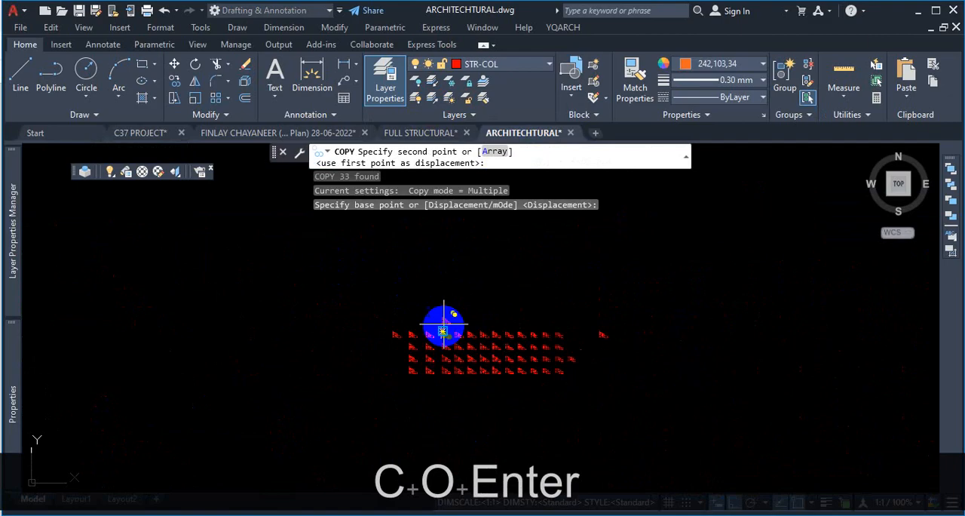
left_click(445, 304)
key("Escape")
- Turn all layers back on and zoom out over the drawing
scroll(452, 294, "up", 4)
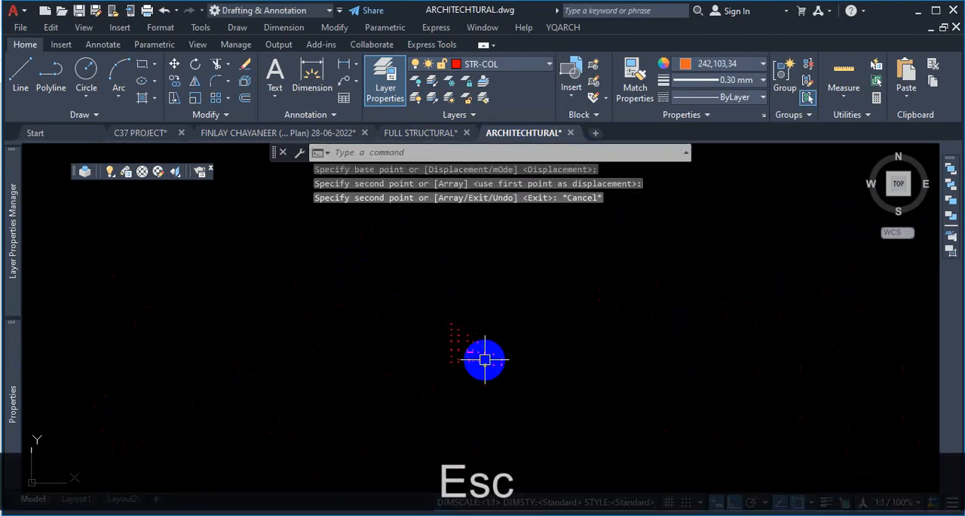
left_click(416, 100)
scroll(468, 351, "down", 2)
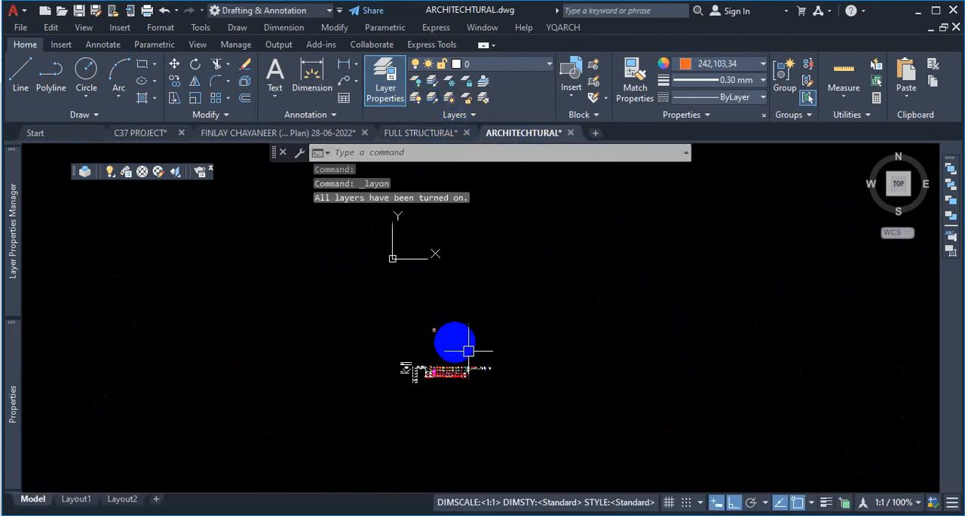
scroll(468, 351, "up", 8)
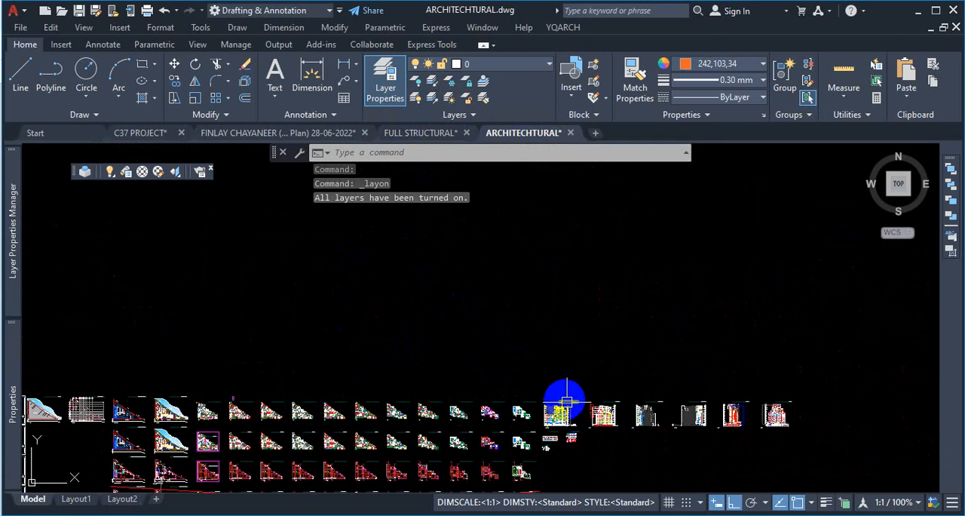
scroll(565, 400, "up", 4)
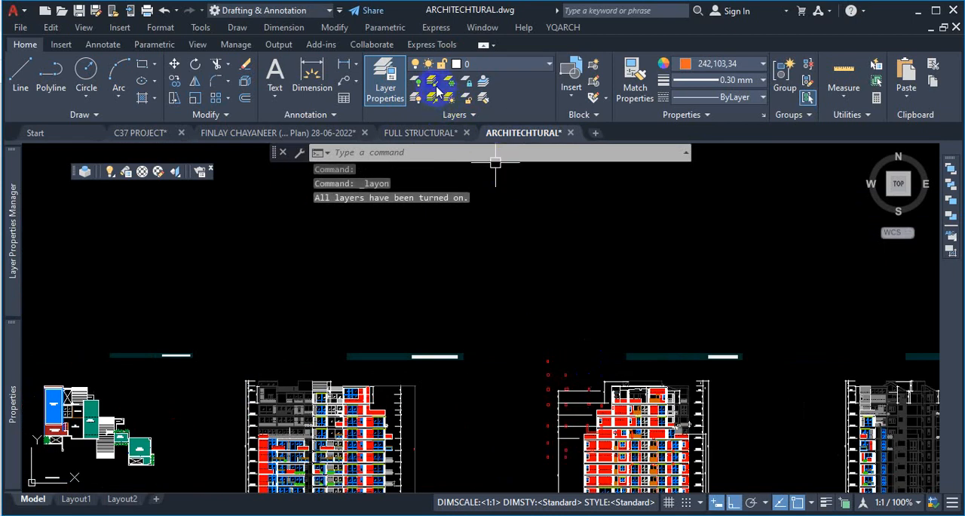
- Isolate the STR-COL layer again and erase the copied set of column outlines
left_click(432, 81)
left_click(548, 361)
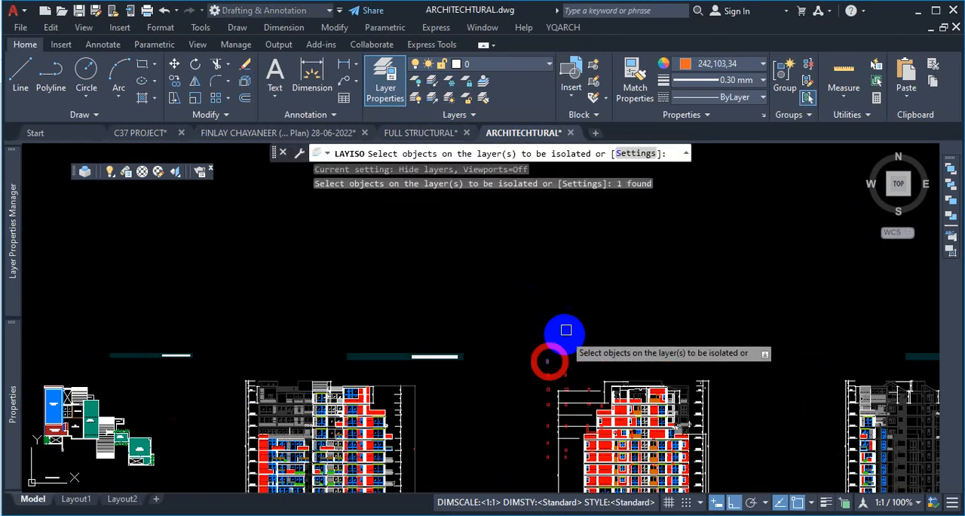
key("Return")
left_click(650, 281)
left_click(540, 395)
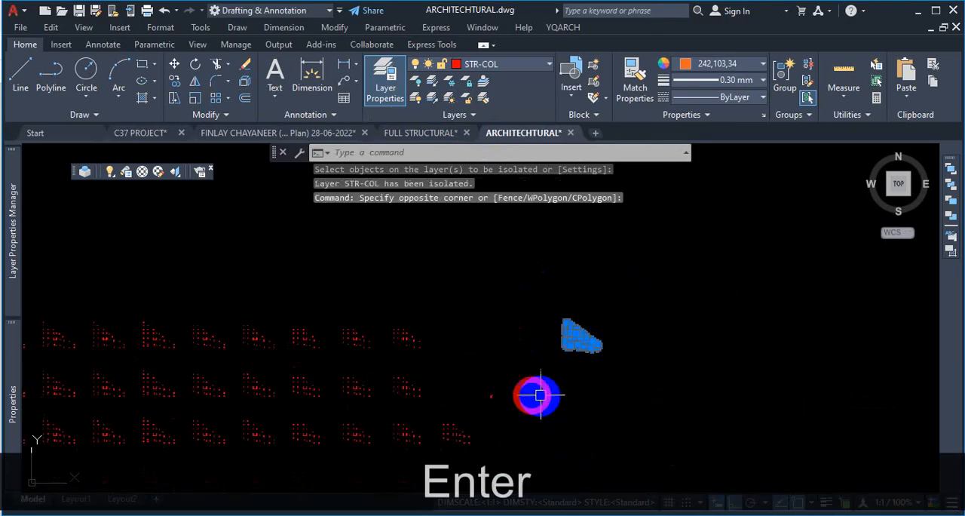
key("Delete")
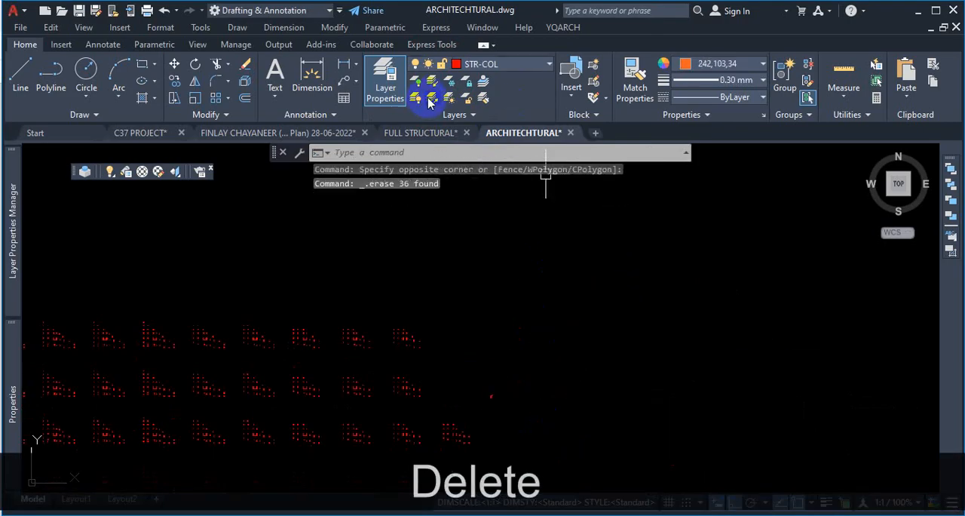
- Restore the layers hidden by the isolation and zoom in on a floor plan's column layout
scroll(580, 339, "down", 5)
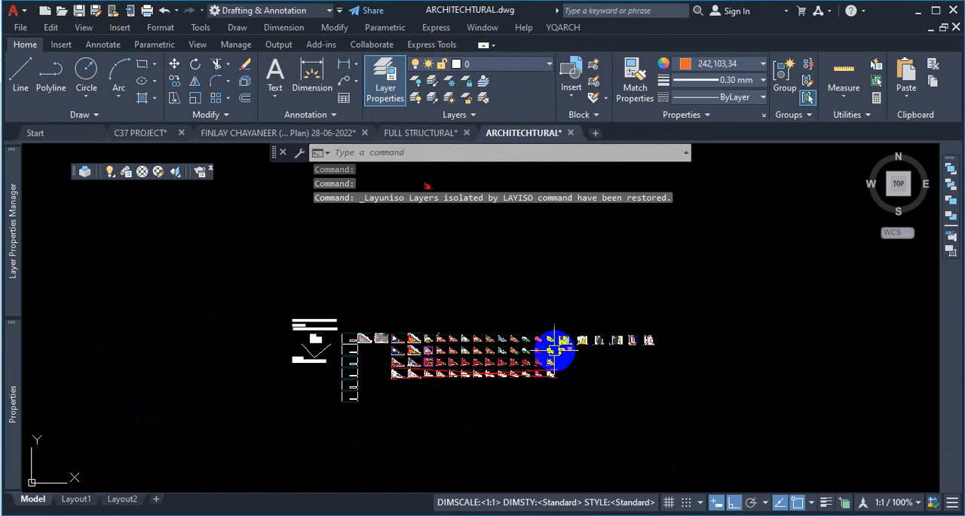
scroll(441, 230, "down", 2)
scroll(445, 219, "down", 3)
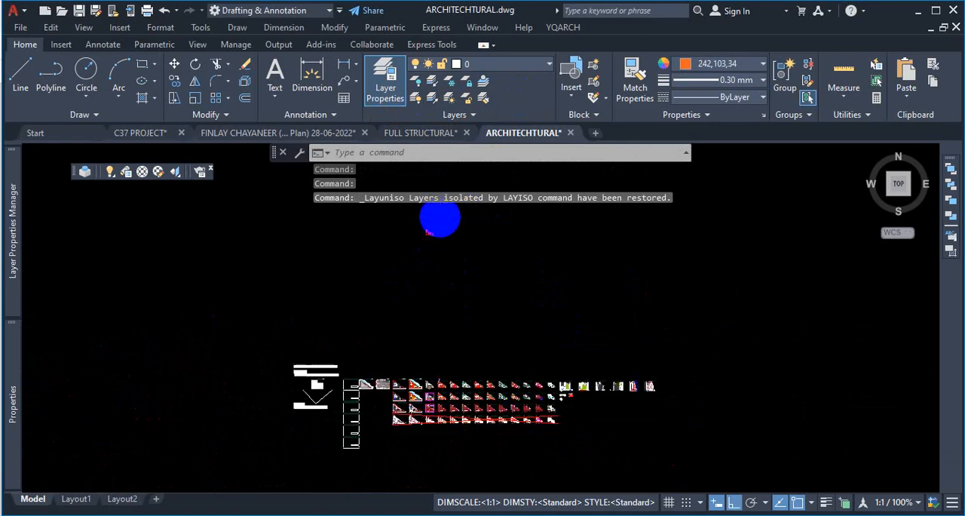
scroll(549, 318, "up", 6)
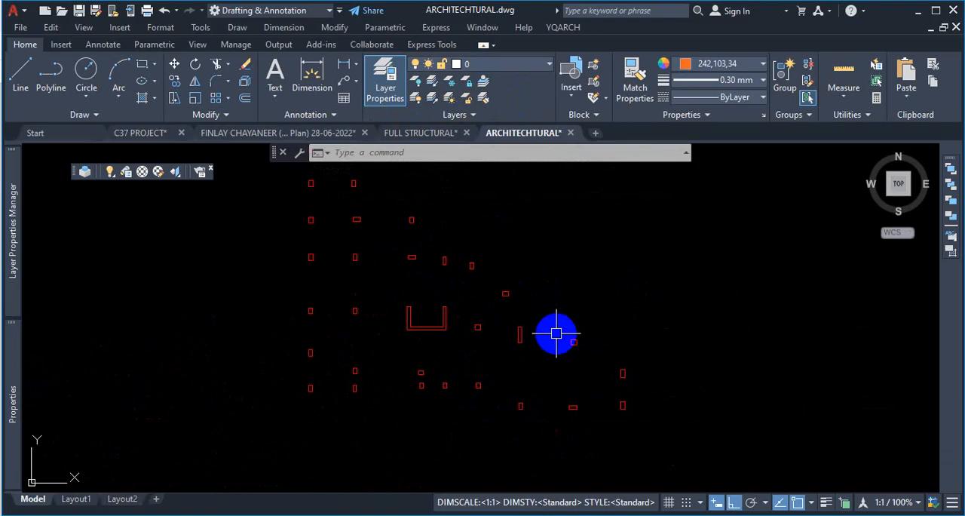
- Scroll through the drawing's layer list in the layer dropdown
left_click(542, 69)
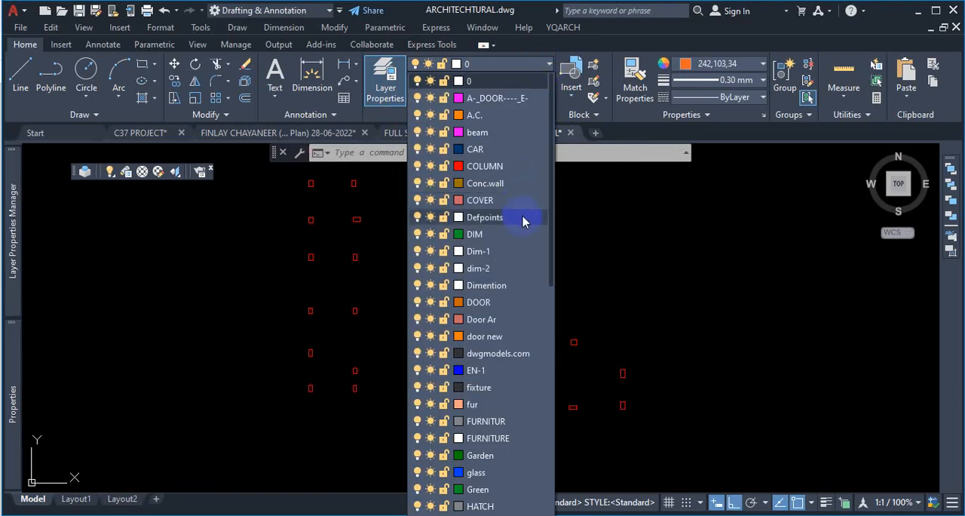
scroll(524, 254, "down", 9)
scroll(525, 257, "down", 2)
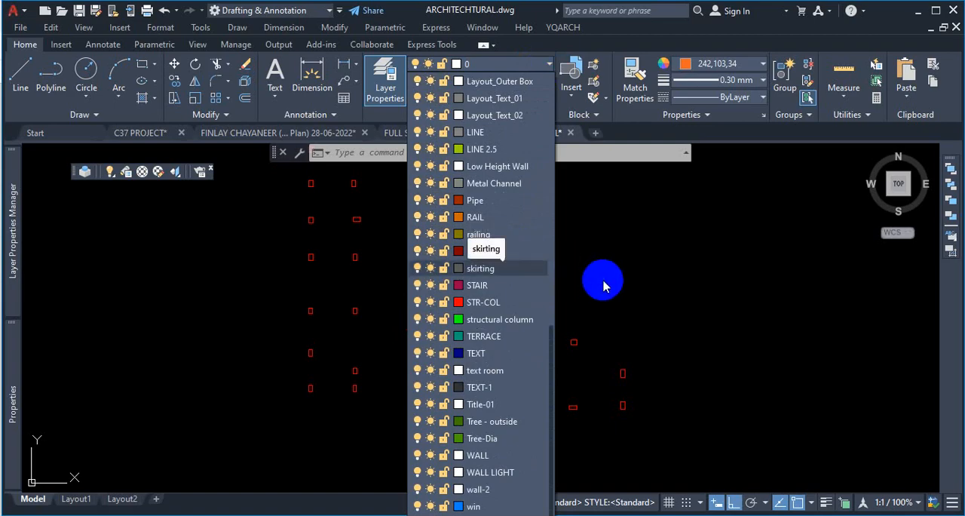
scroll(520, 271, "up", 10)
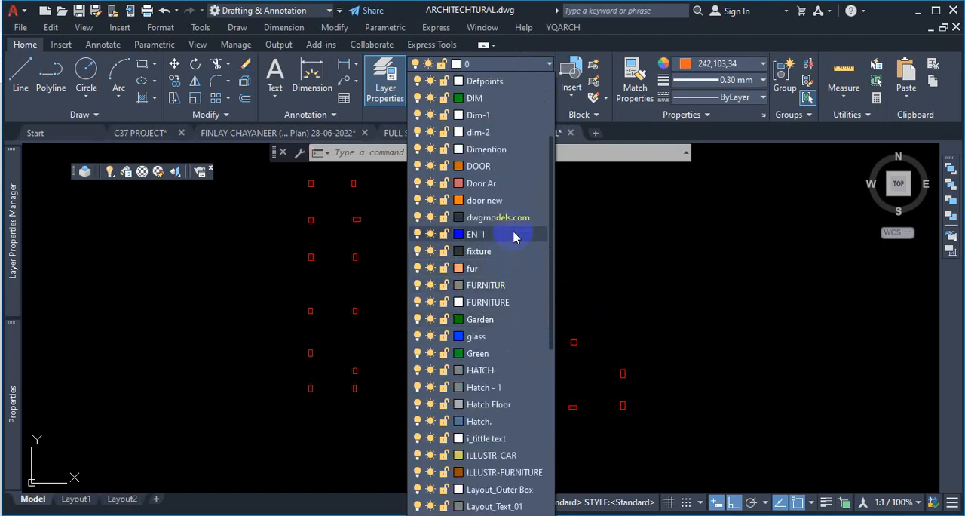
scroll(489, 252, "up", 3)
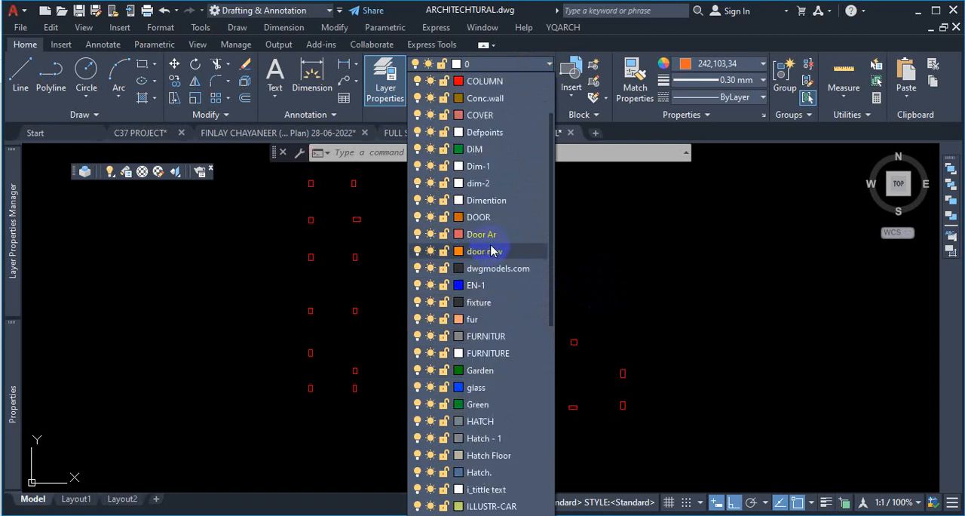
scroll(493, 255, "down", 4)
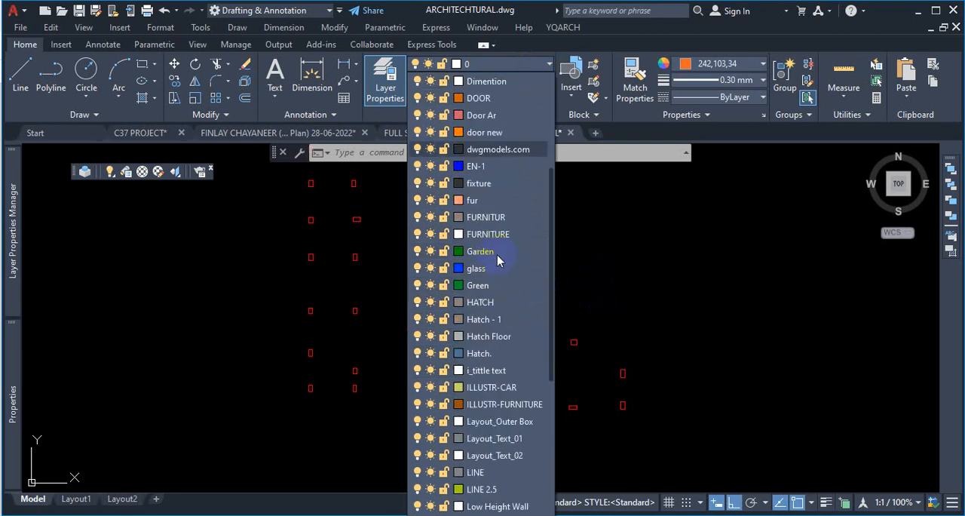
scroll(497, 260, "down", 6)
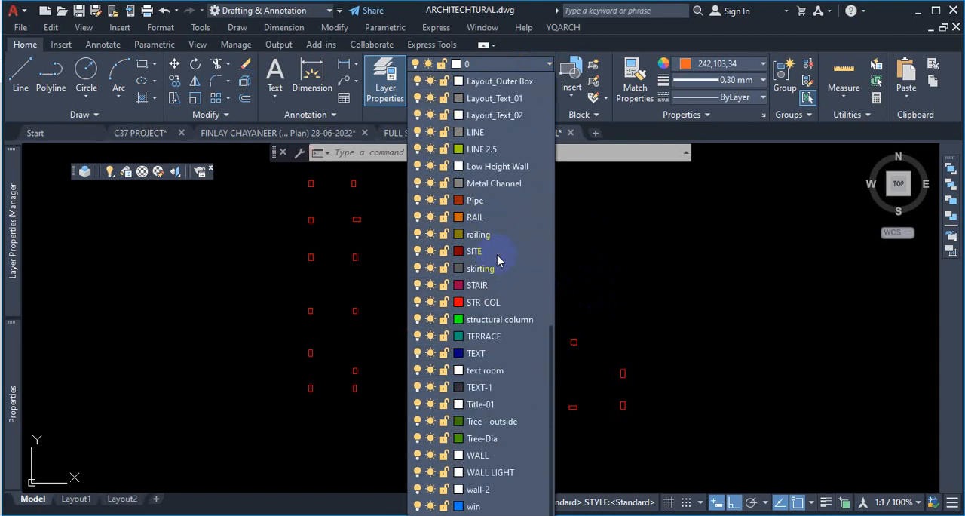
key("Escape")
- Create a new layer named GRID with colour 172 in the Layer Properties Manager
left_click(9, 238)
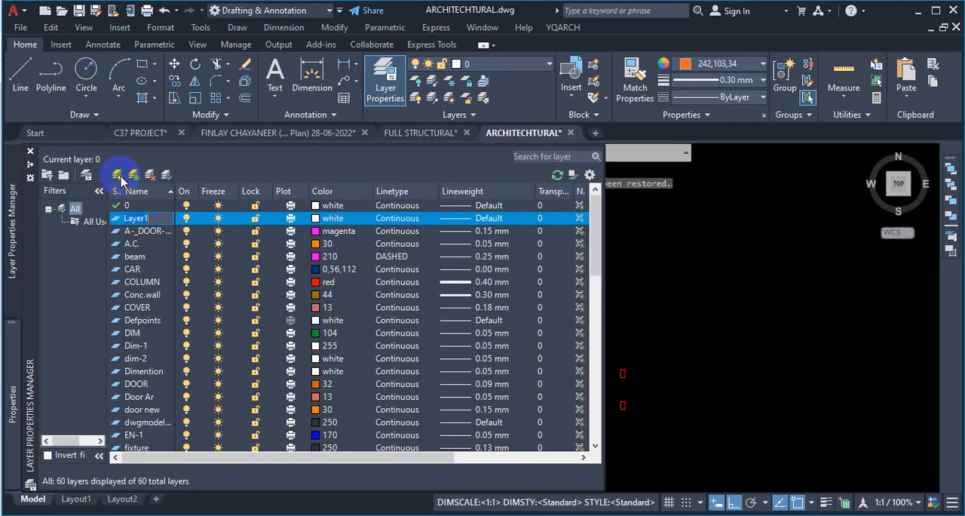
type("GRID")
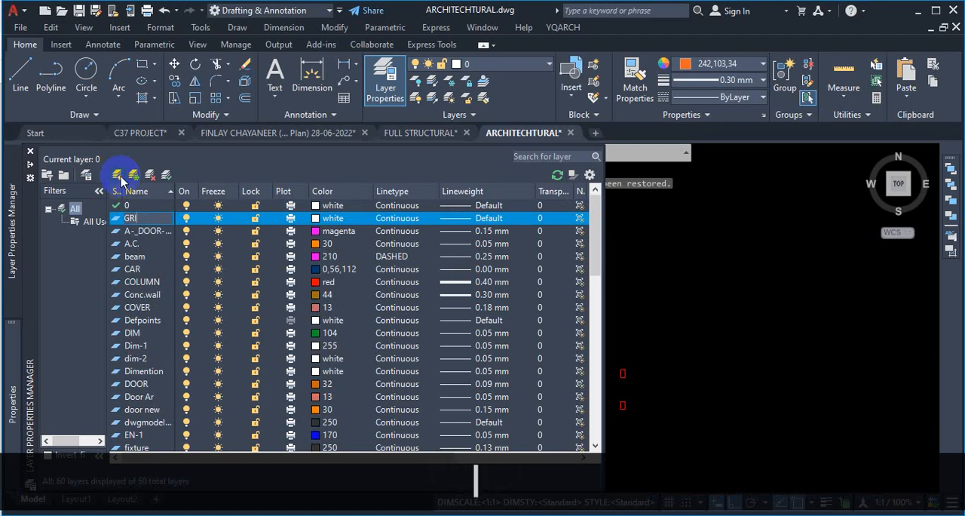
left_click(319, 219)
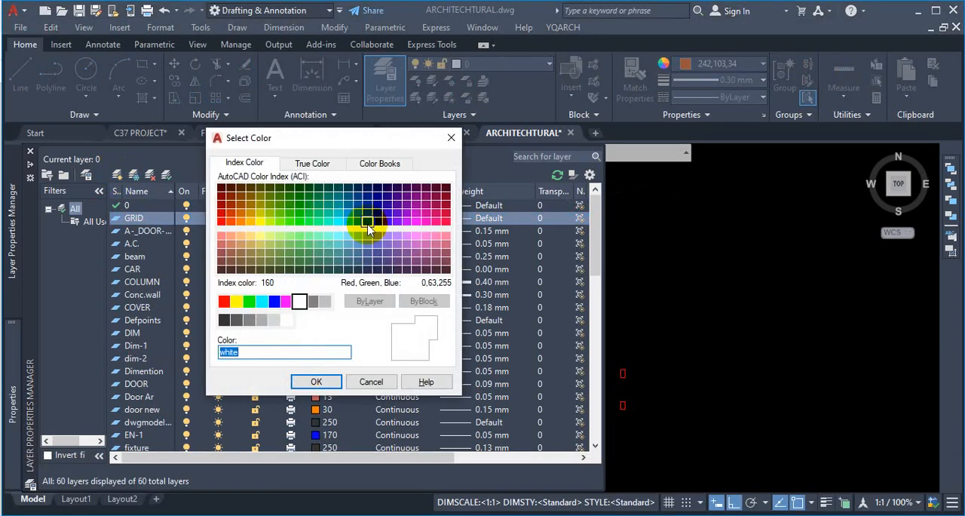
left_click(377, 214)
left_click(316, 380)
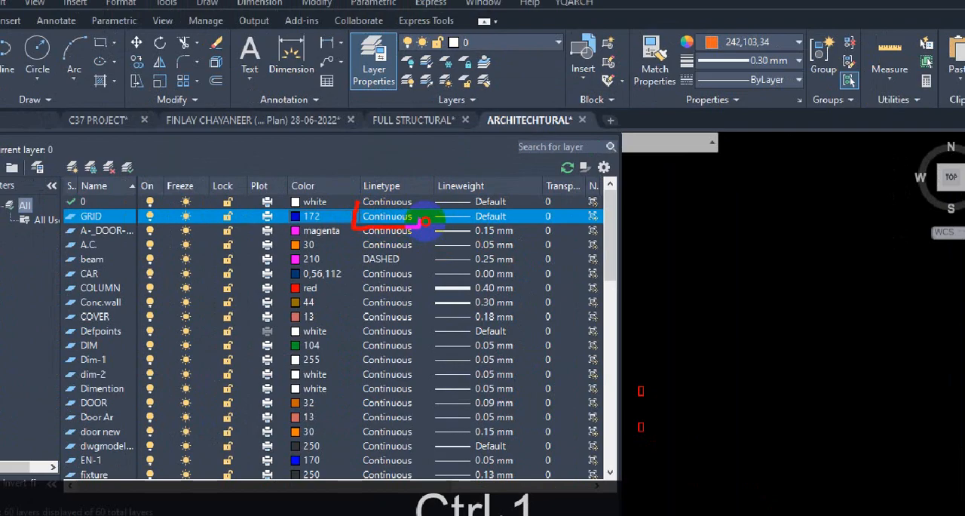
key("Escape")
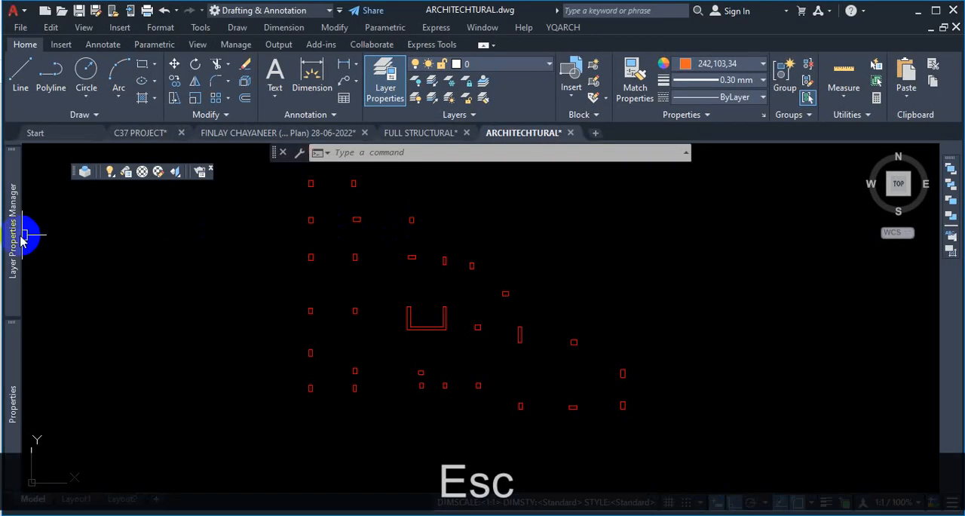
- Open the GRID layer's linetype selection and load all linetypes from acad.lin, reloading all selected linetypes
mouse_move(11, 241)
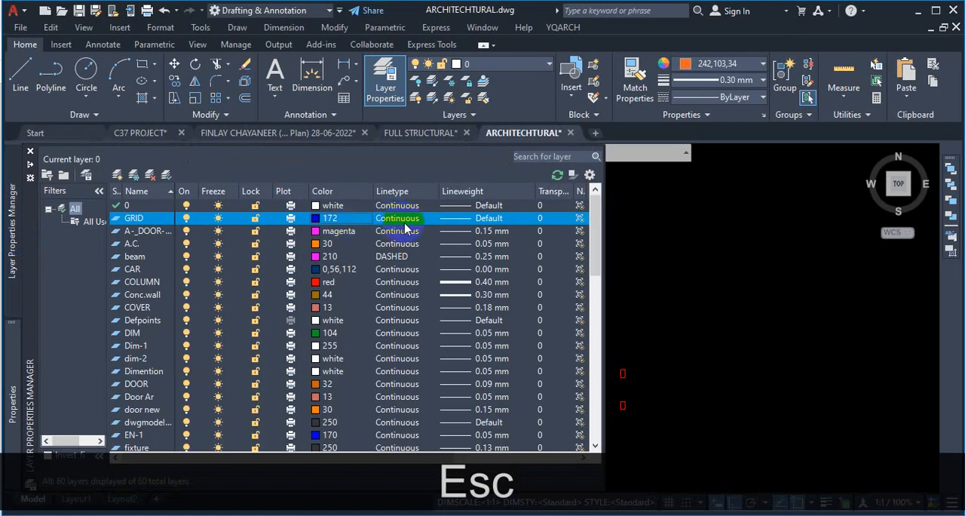
left_click(405, 220)
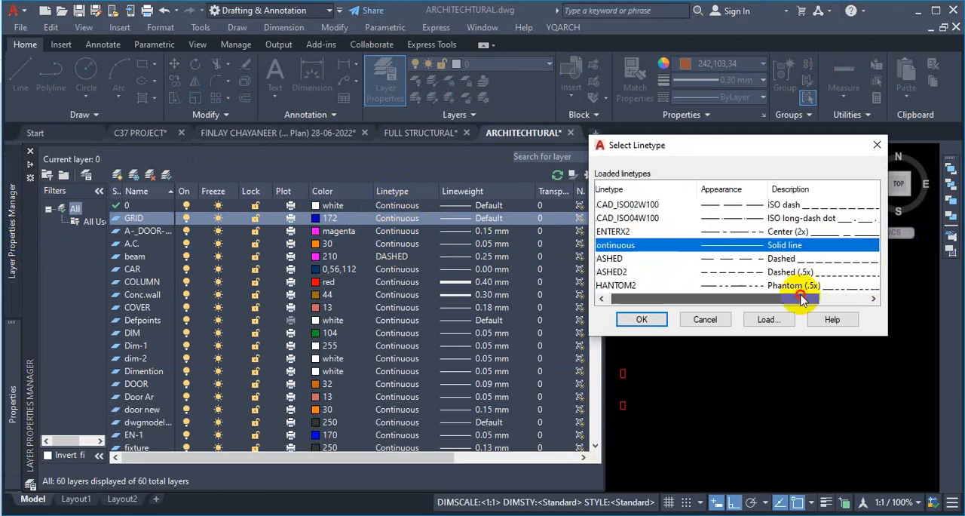
left_click(697, 299)
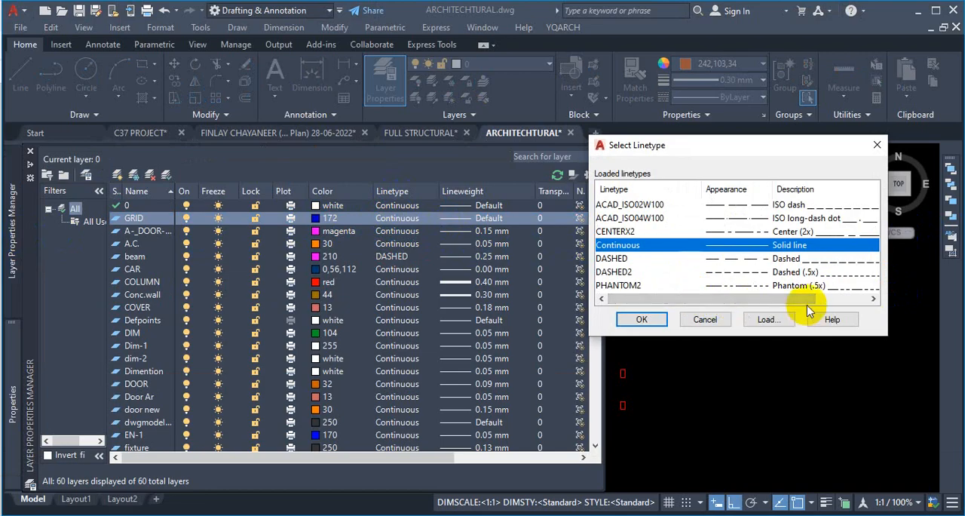
key("ctrl+1")
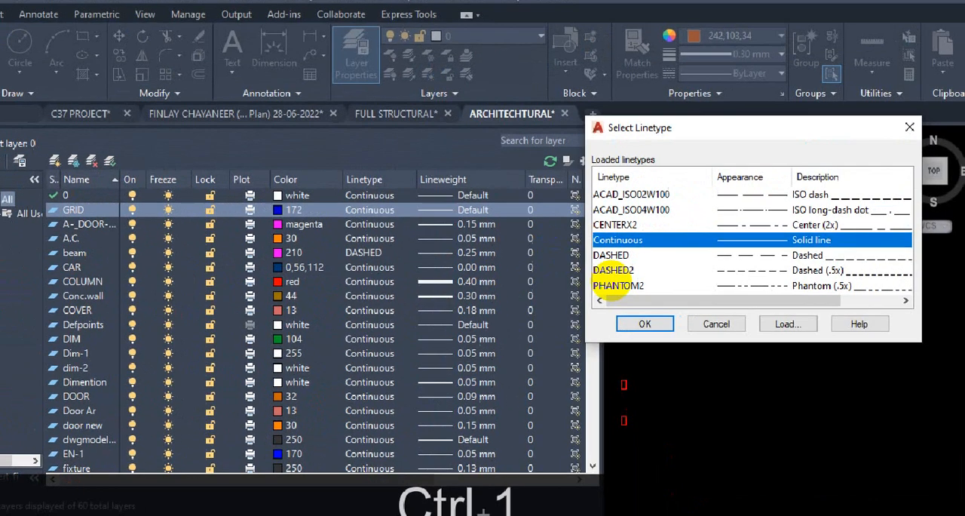
left_click(700, 326)
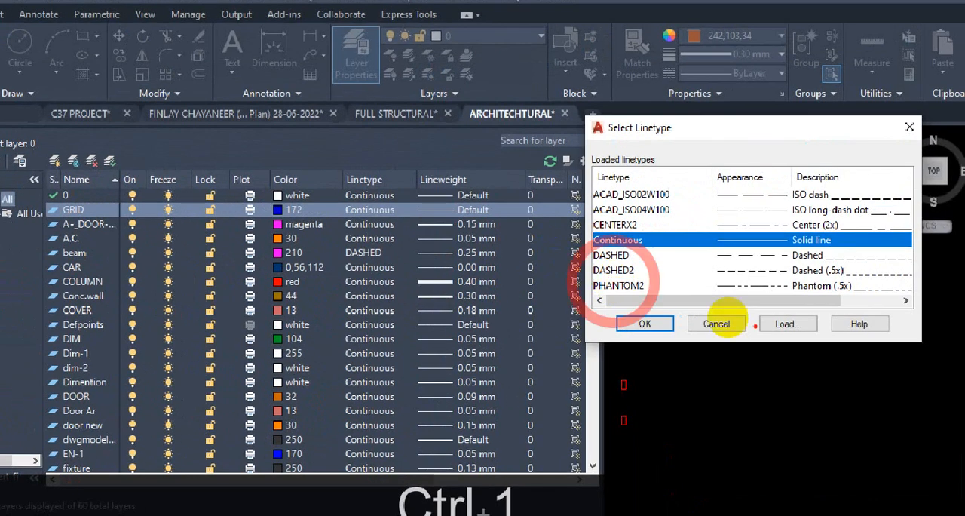
mouse_move(791, 309)
left_mouse_down()
mouse_move(771, 307)
mouse_move(788, 344)
mouse_move(772, 304)
left_mouse_up()
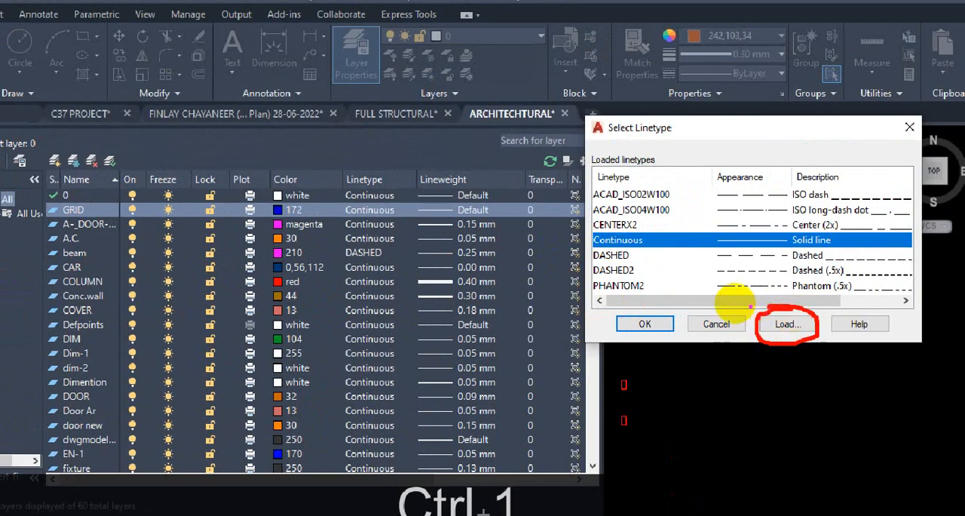
key("Escape")
left_click(787, 324)
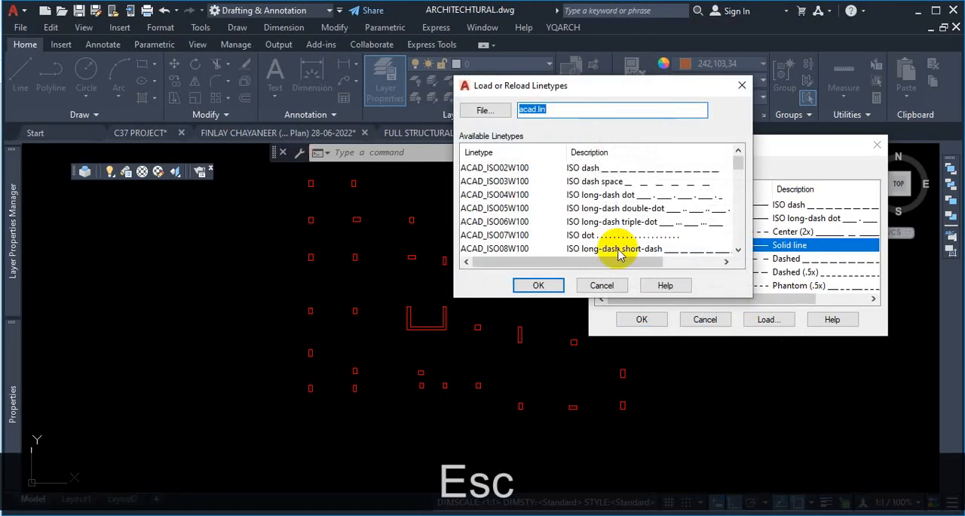
left_click(520, 168)
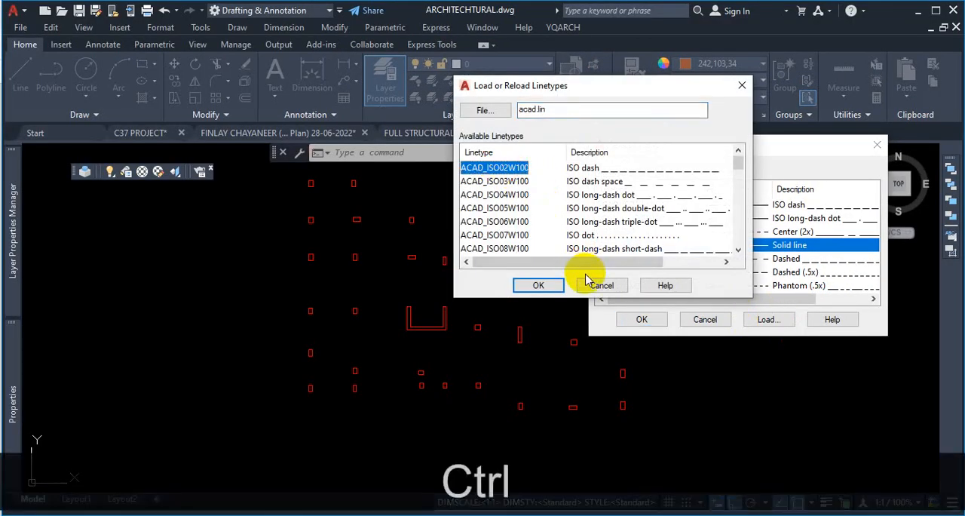
key("ctrl+a")
left_click(551, 285)
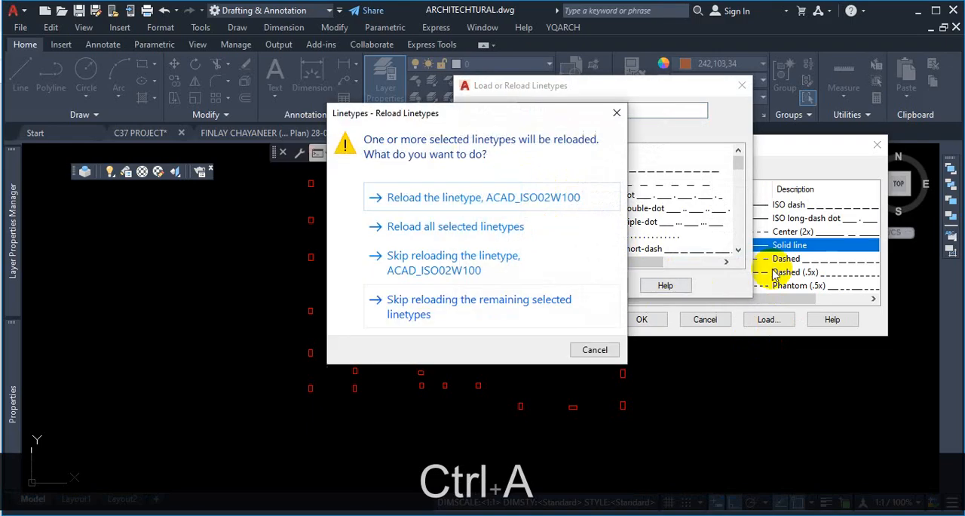
left_click(445, 226)
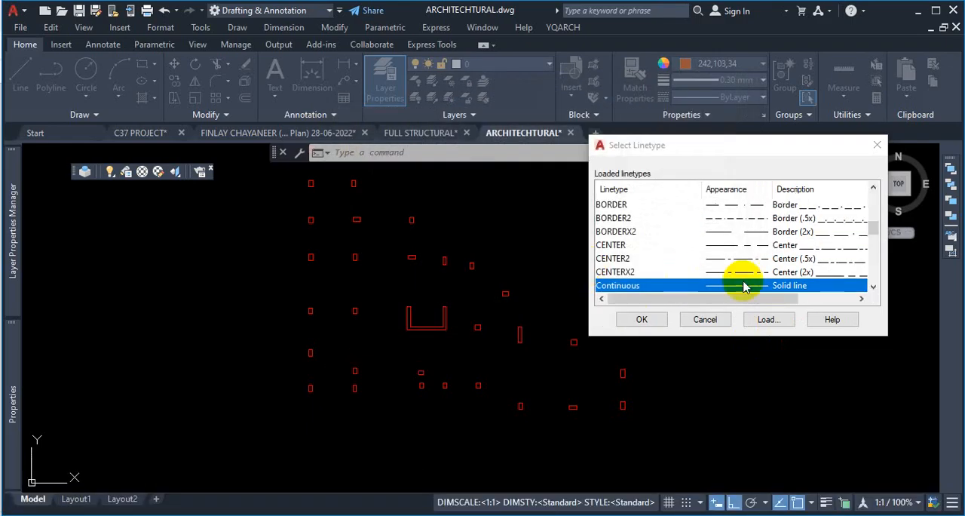
- Assign the CENTER linetype to the GRID layer
left_click(620, 249)
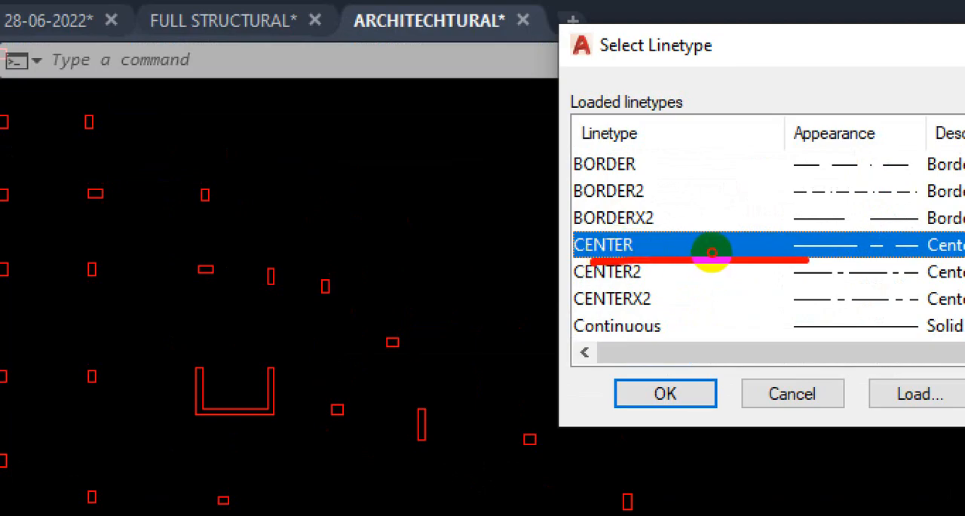
mouse_move(712, 252)
left_mouse_down()
mouse_move(775, 240)
mouse_move(642, 236)
mouse_move(593, 254)
mouse_move(660, 254)
left_mouse_up()
key("Escape")
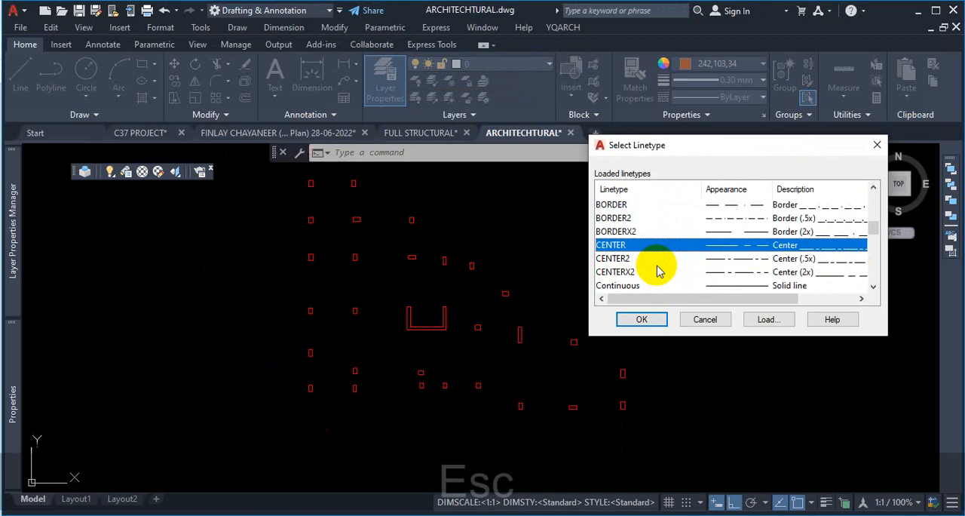
left_click(665, 393)
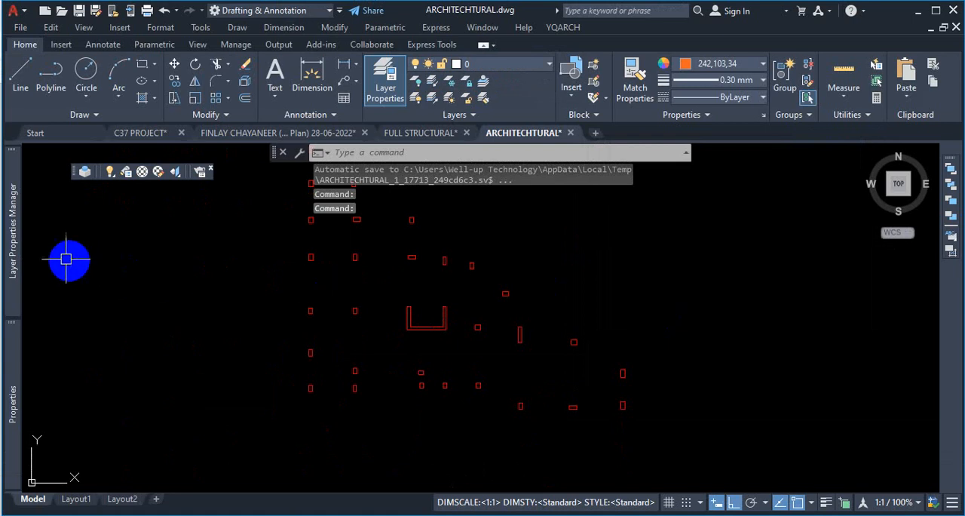
- Reopen the GRID layer's linetype selection and scroll through the loaded linetypes
mouse_move(12, 230)
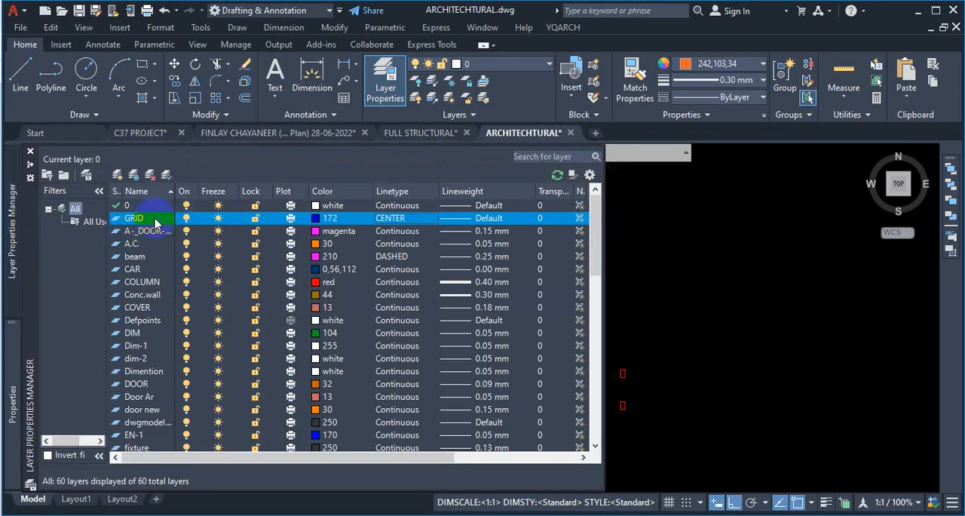
left_click(402, 221)
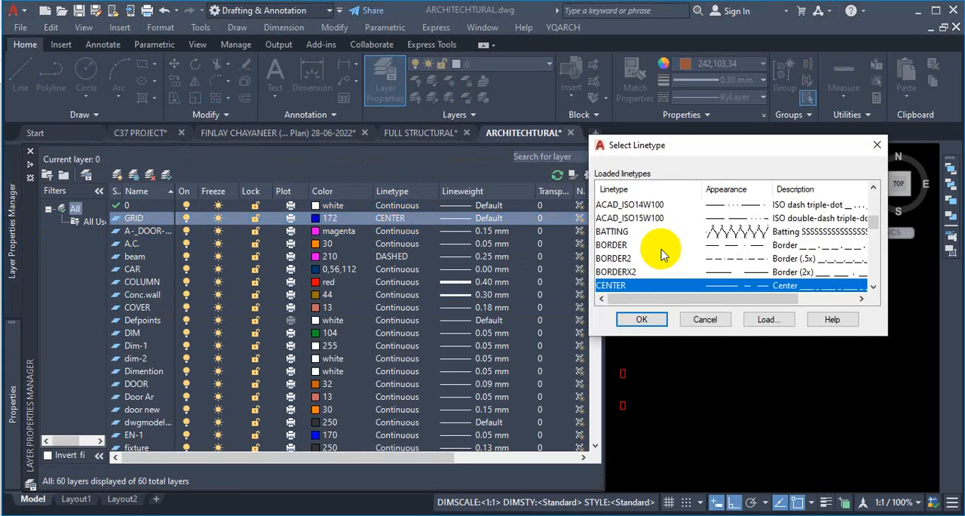
scroll(694, 233, "down", 1)
scroll(694, 232, "down", 2)
scroll(682, 253, "up", 4)
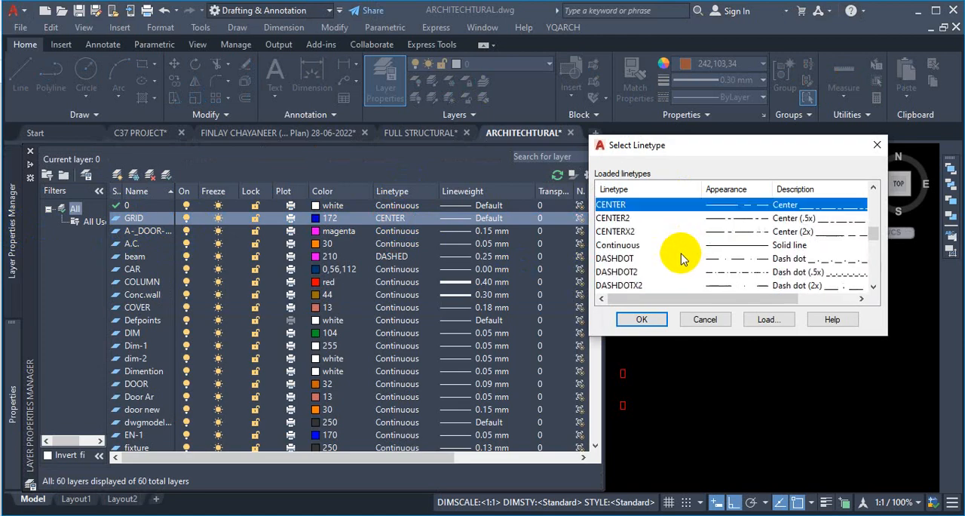
scroll(653, 268, "up", 3)
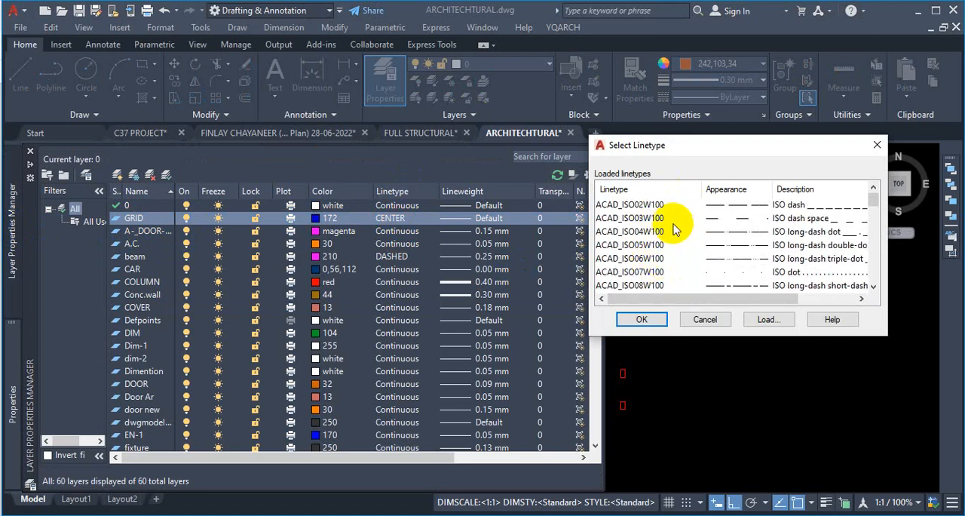
scroll(677, 240, "down", 8)
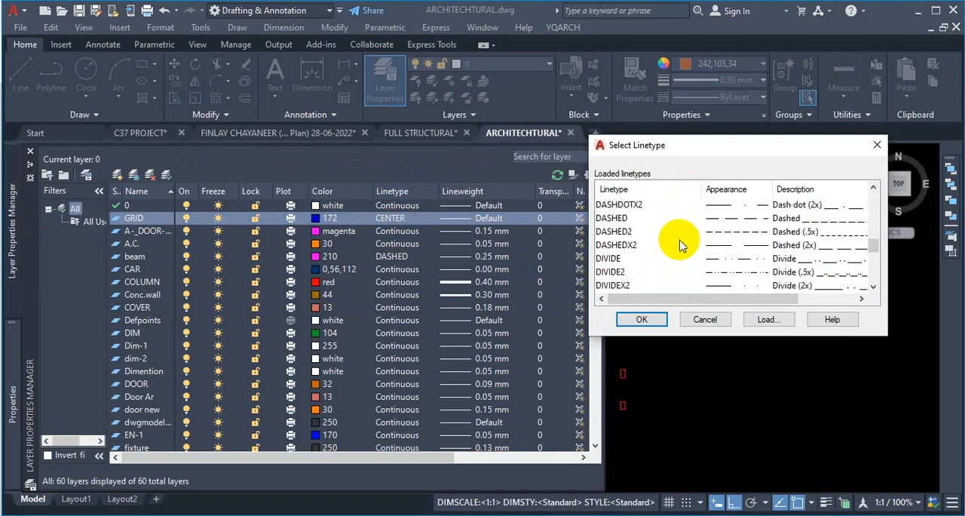
- Load all linetypes from acad.lin again, choosing to reload all selected linetypes
left_click(777, 321)
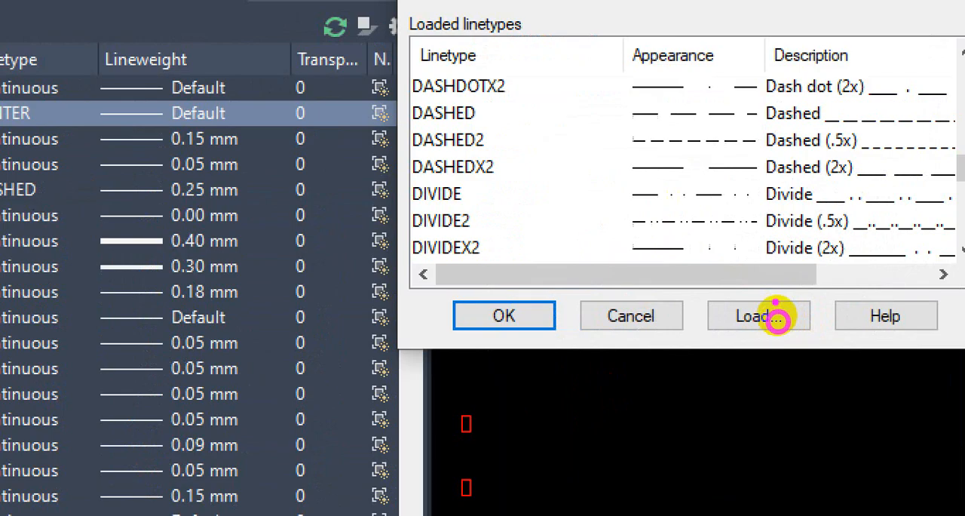
mouse_move(792, 284)
left_mouse_down()
mouse_move(745, 329)
mouse_move(762, 306)
left_mouse_up()
key("Escape")
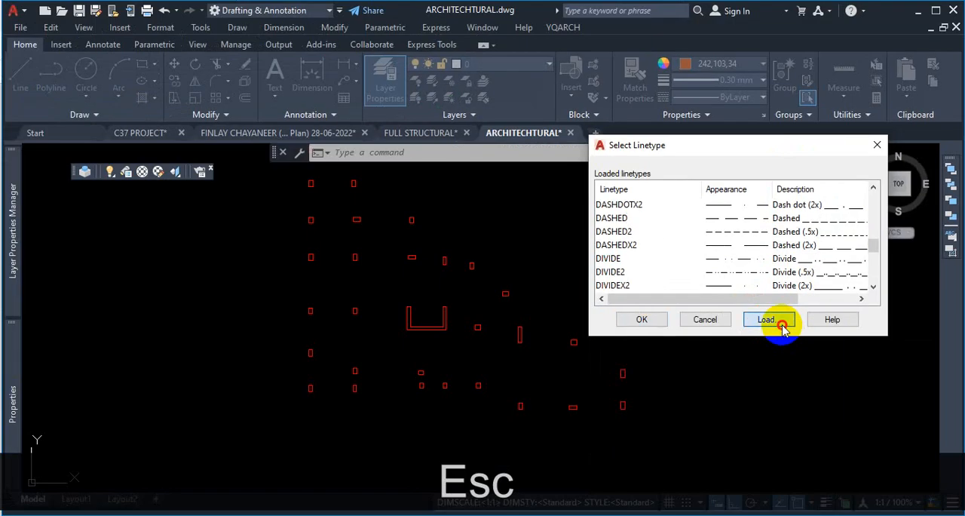
left_click(780, 321)
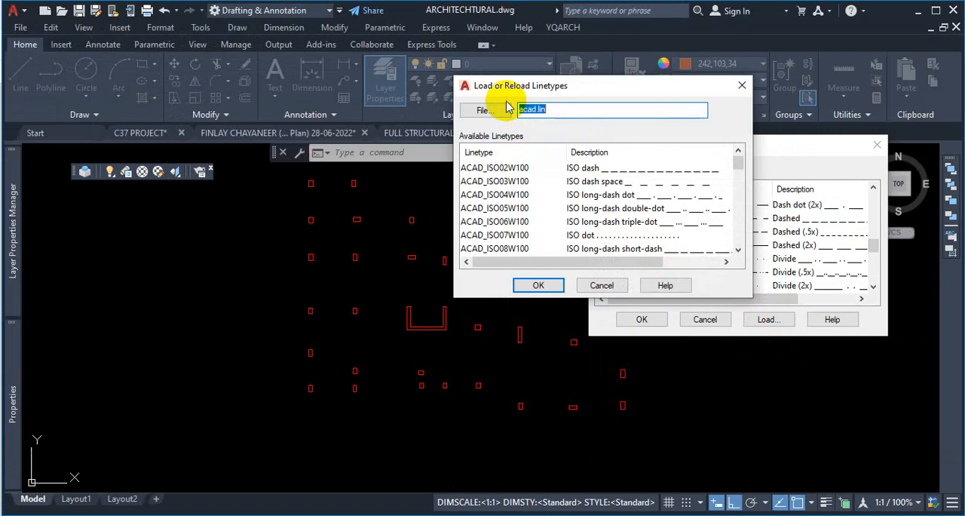
left_click(524, 170)
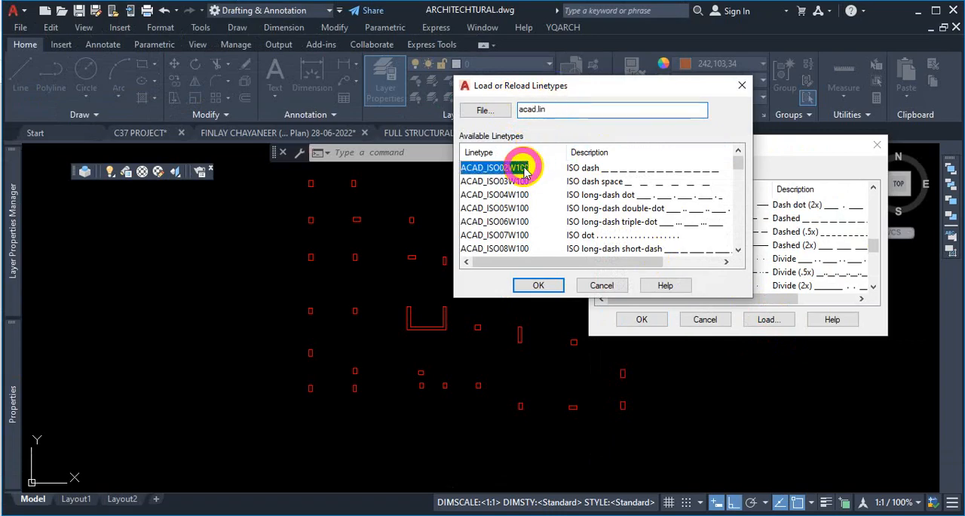
key("ctrl+a")
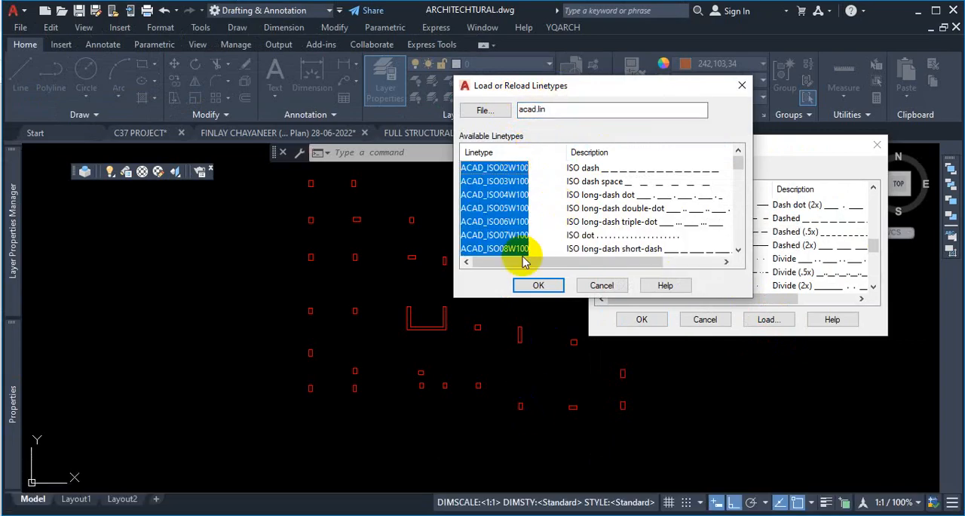
left_click(541, 285)
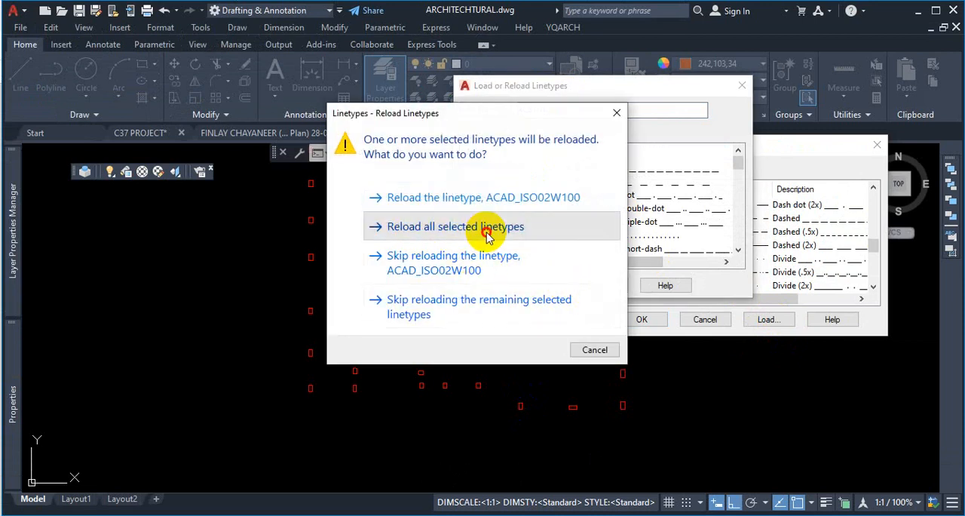
left_click(486, 230)
- Select the CENTER linetype again and confirm it for the GRID layer
scroll(686, 245, "up", 1)
scroll(686, 245, "up", 3)
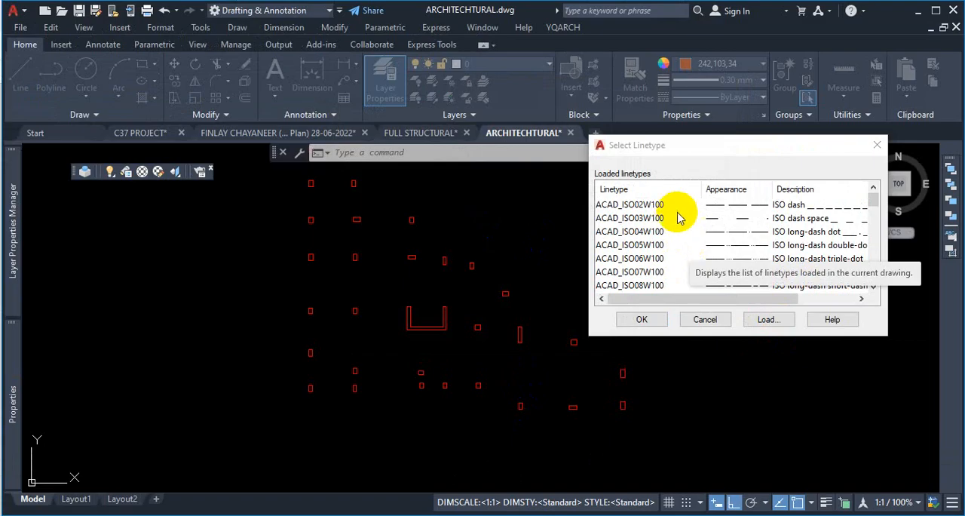
scroll(674, 226, "down", 5)
left_click(676, 249)
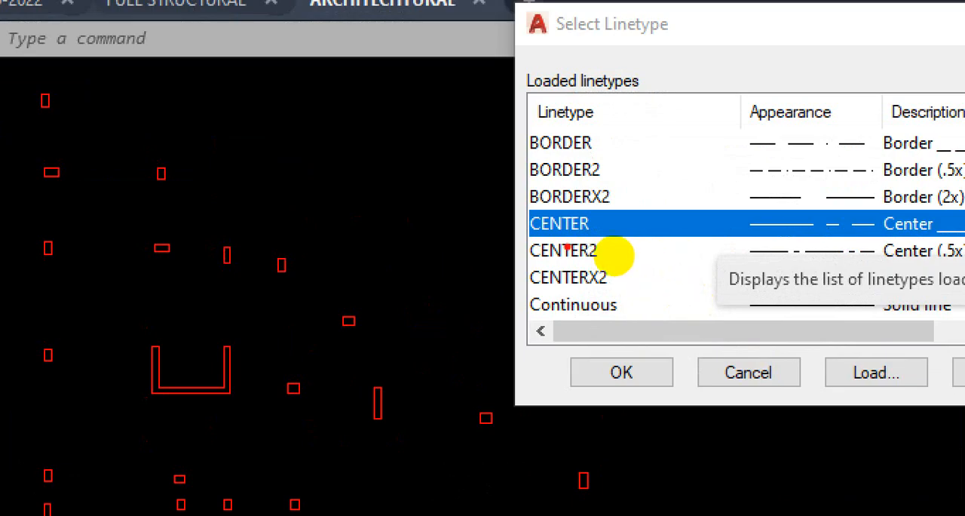
mouse_move(600, 253)
left_mouse_down()
mouse_move(802, 252)
mouse_move(627, 254)
left_mouse_up()
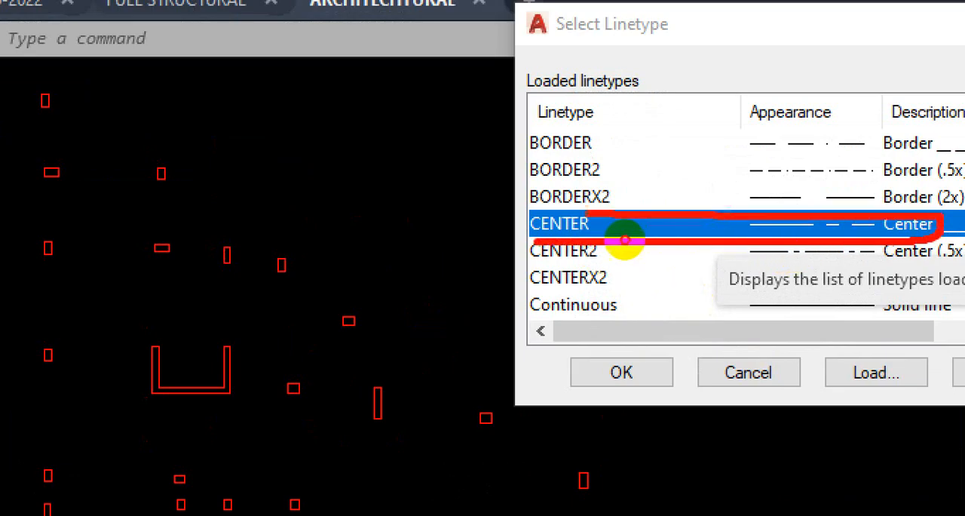
key("Escape")
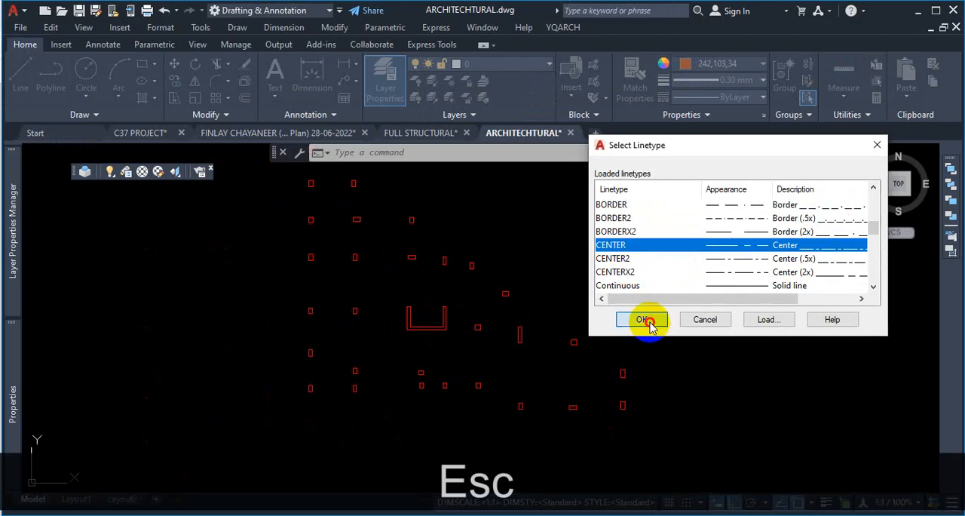
left_click(644, 320)
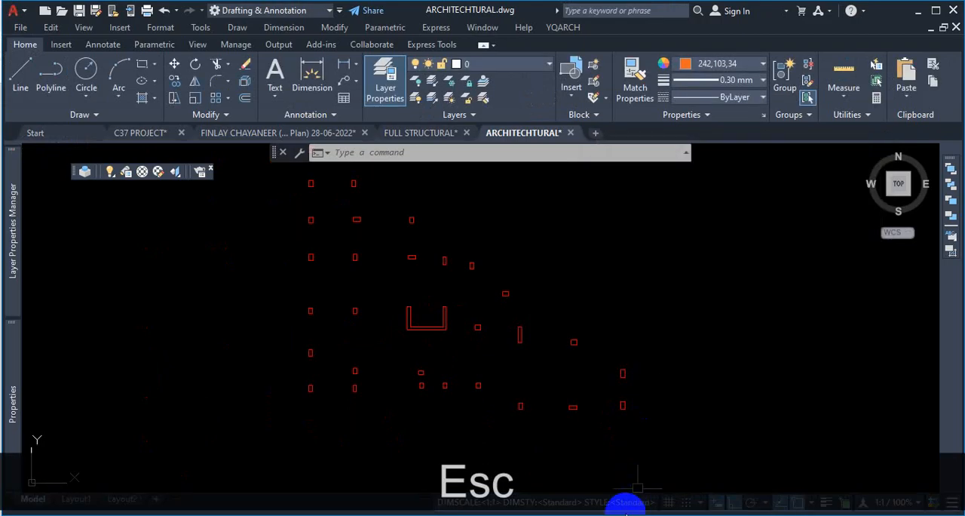
mouse_move(13, 259)
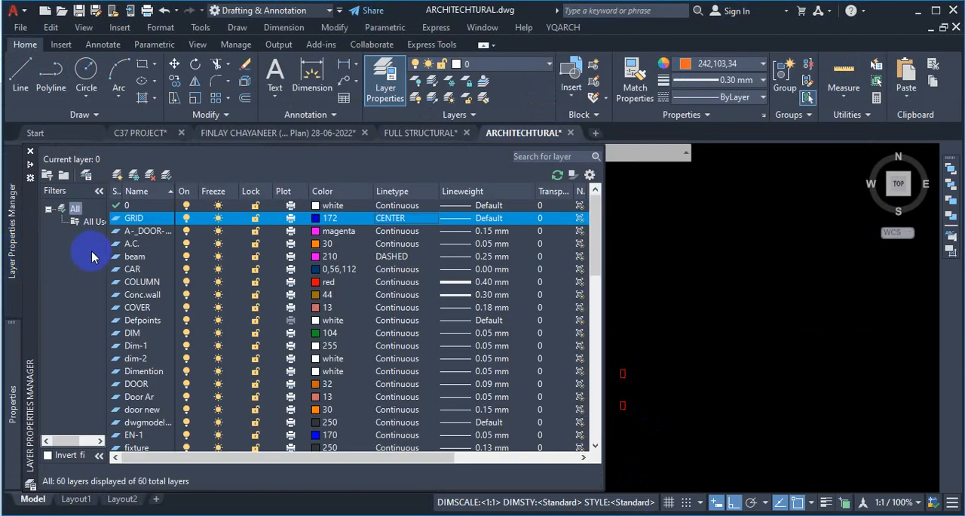
key("ctrl")
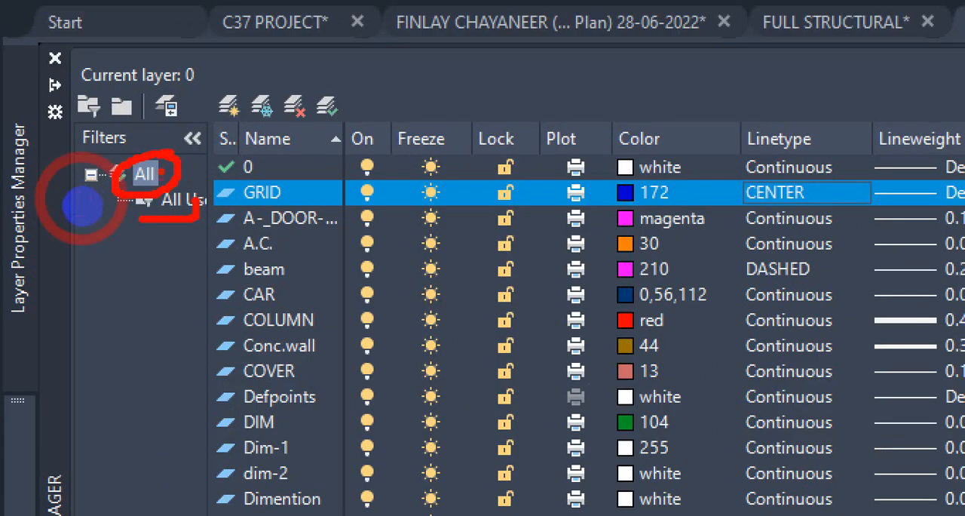
key("Escape")
mouse_move(17, 260)
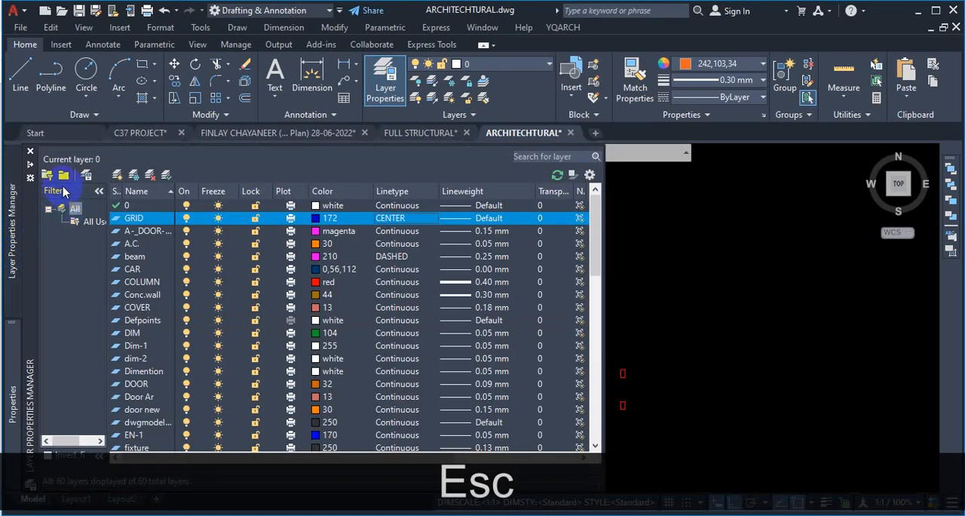
left_click(47, 175)
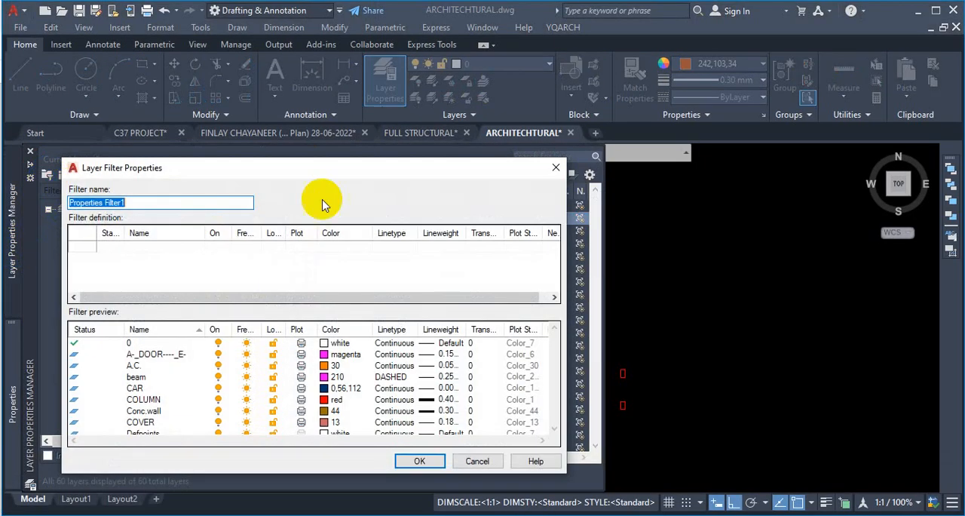
left_click(554, 168)
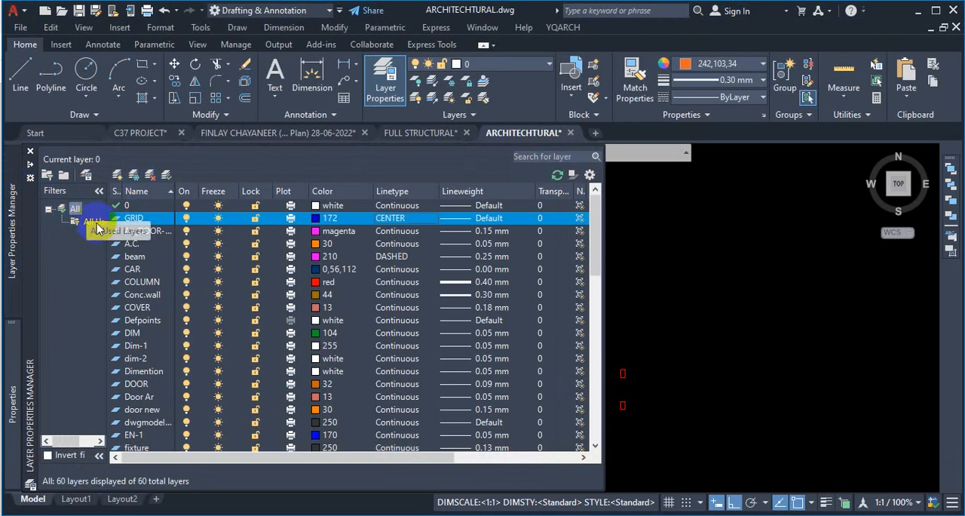
- Create a new layer properties filter with the default name Properties Filter1 and browse its layer list
left_click(47, 175)
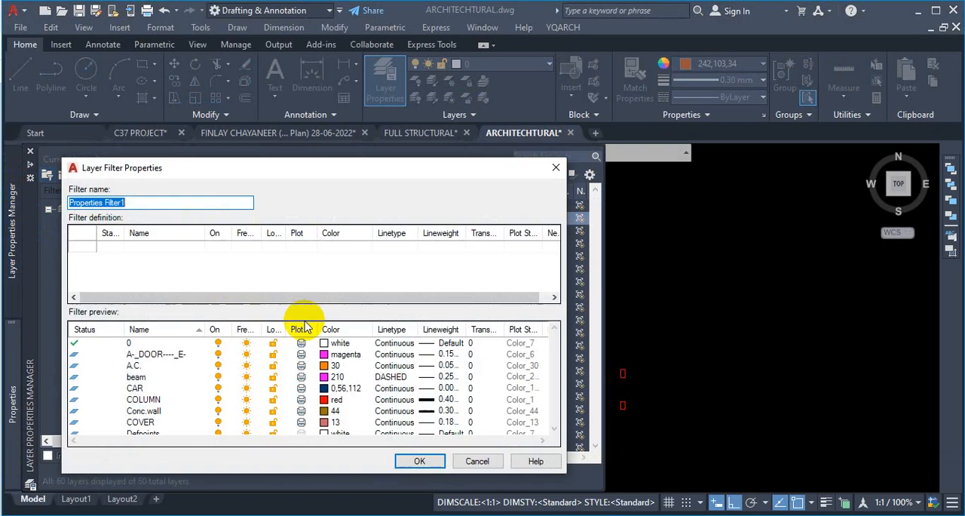
left_click(416, 457)
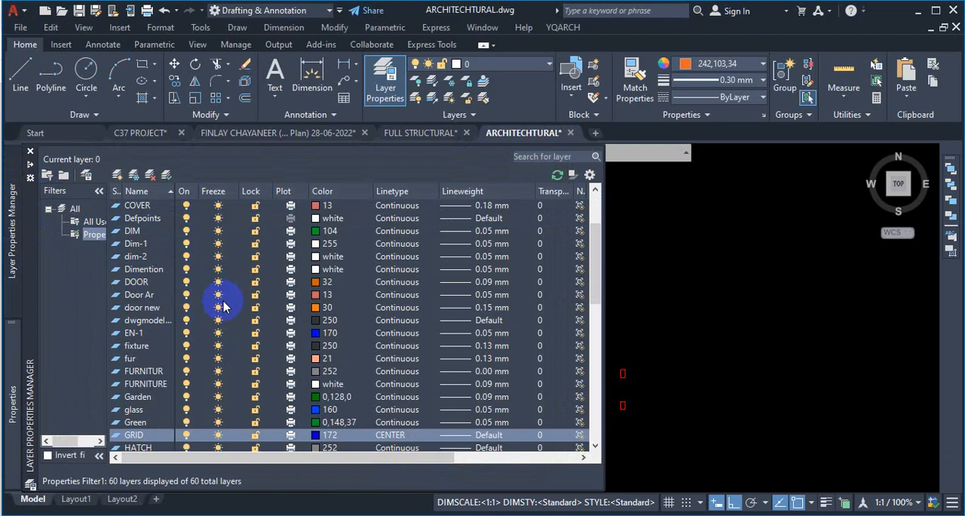
left_click(90, 239)
scroll(254, 276, "down", 5)
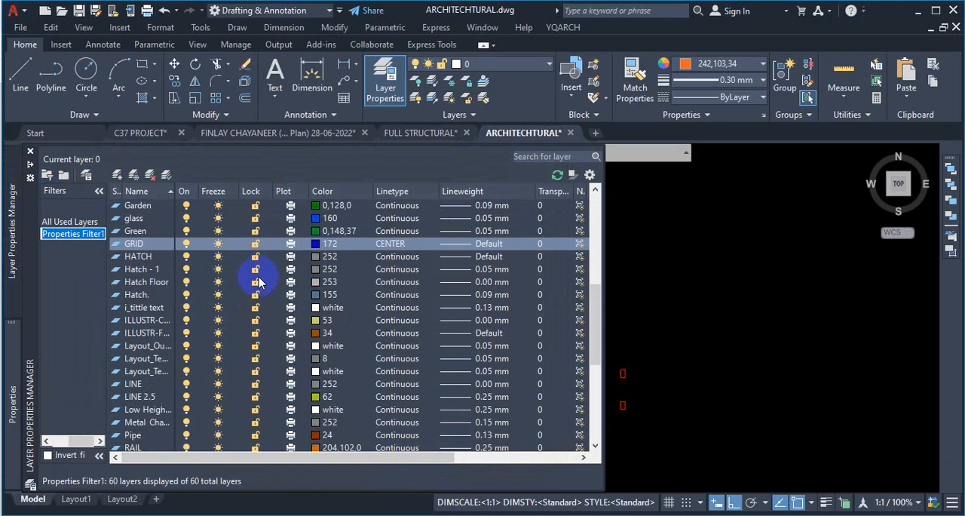
scroll(254, 280, "up", 7)
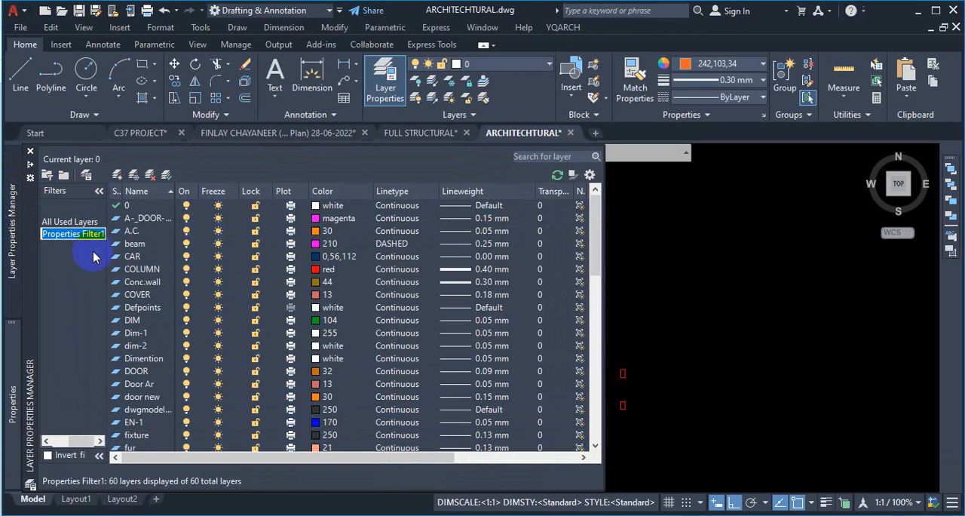
- Widen the filter tree pane and switch back to the All filter
left_click_drag(88, 443, 33, 439)
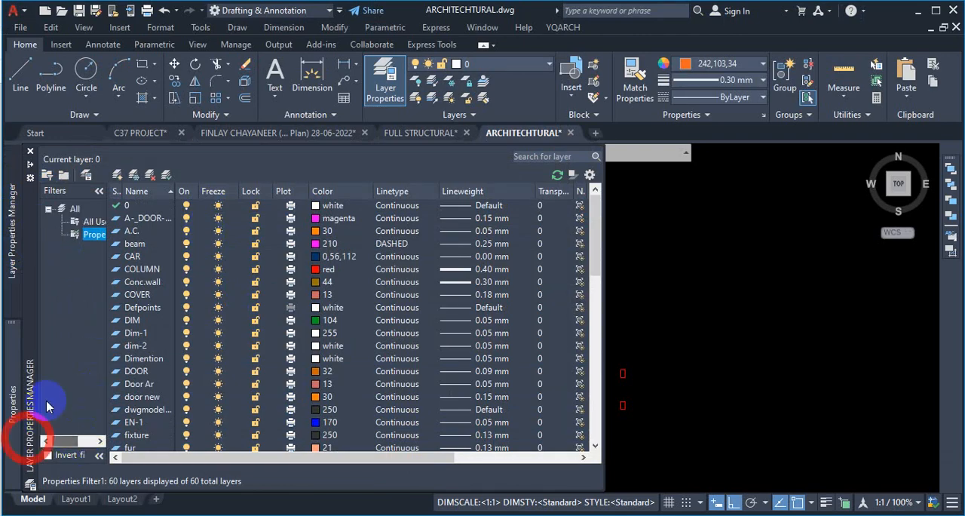
key("ctrl")
key("ctrl+1")
left_click(47, 228)
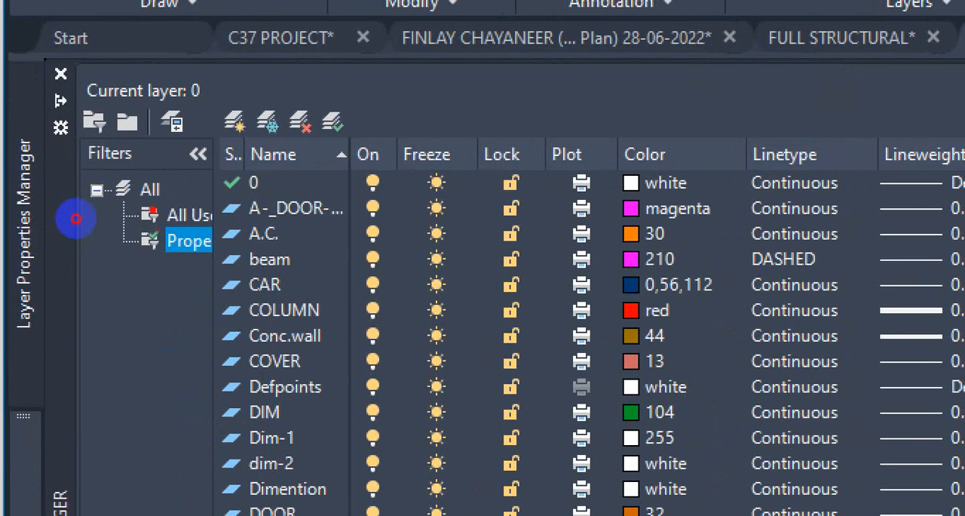
key("Escape")
mouse_move(37, 233)
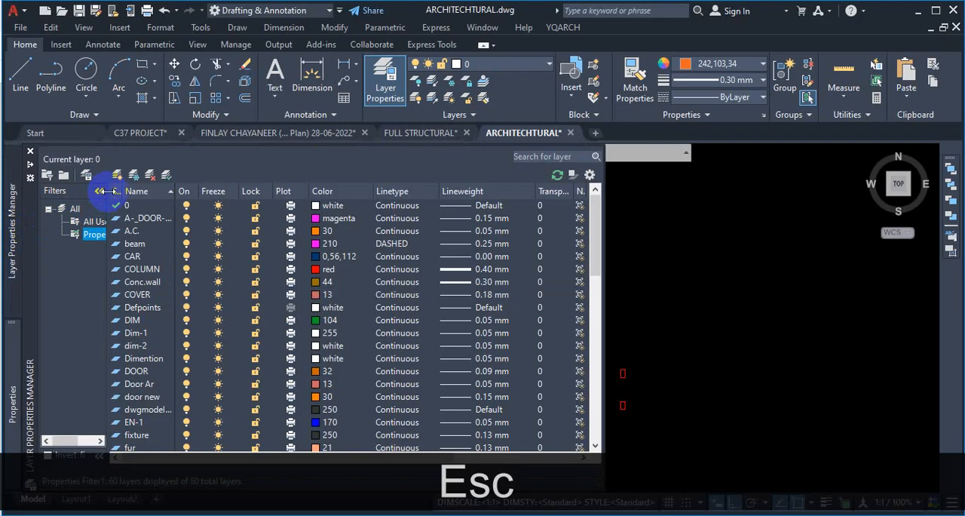
left_click_drag(138, 192, 181, 191)
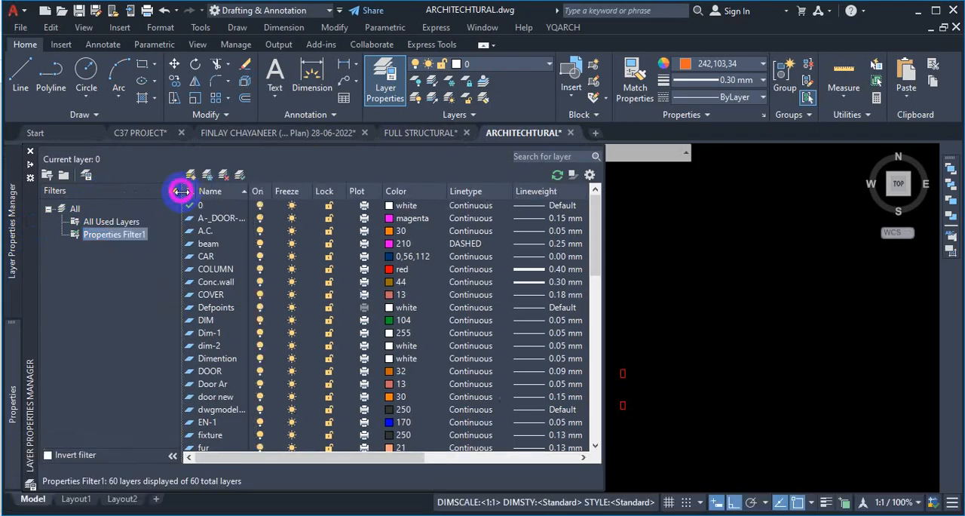
left_click(73, 209)
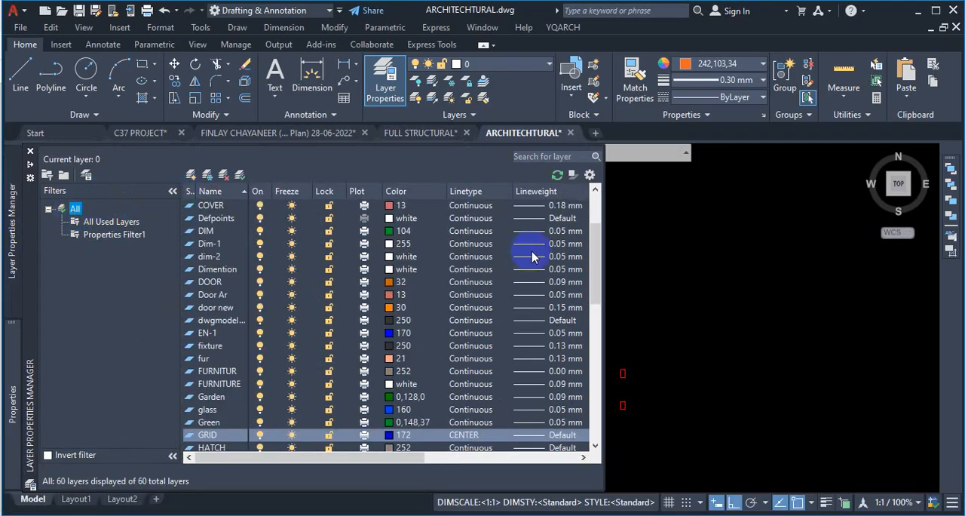
key("ctrl+1")
left_click(697, 289)
left_click_drag(615, 257, 635, 256)
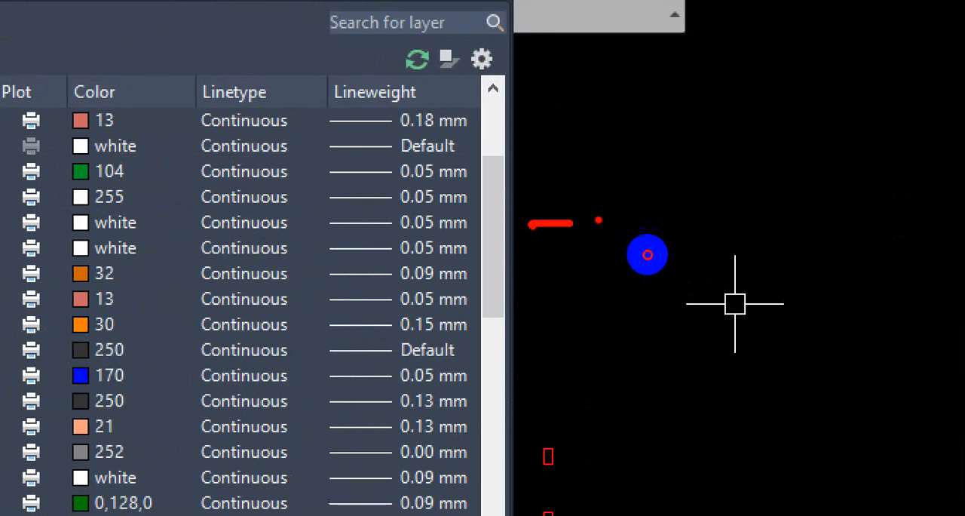
left_click_drag(597, 220, 641, 218)
left_click_drag(686, 215, 819, 207)
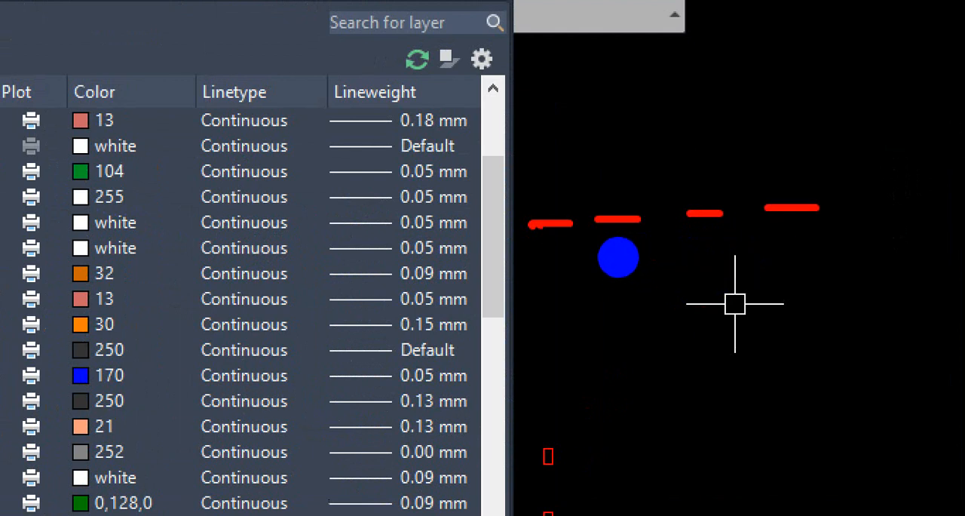
left_click_drag(618, 257, 822, 244)
key("Escape")
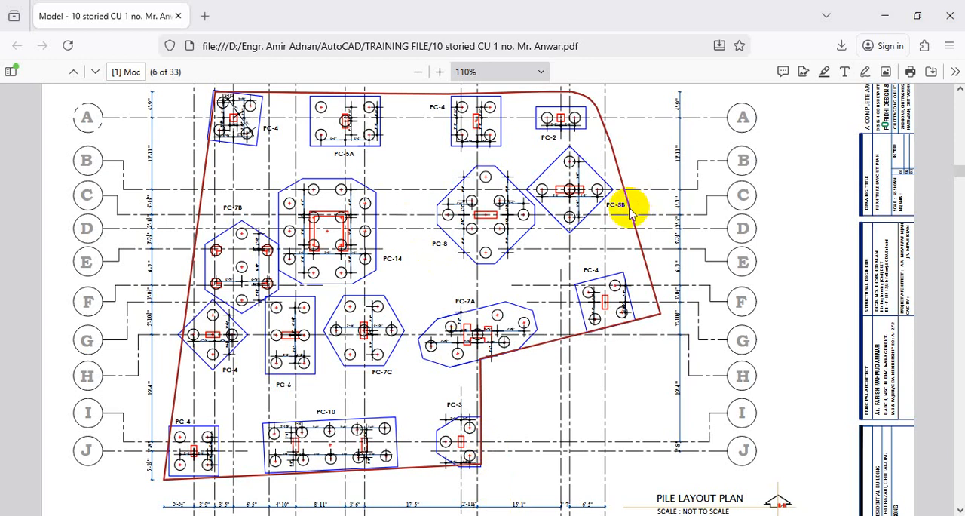
- Examine the grid lines on the pile layout plan PDF, then return to AutoCAD
key("ctrl+1")
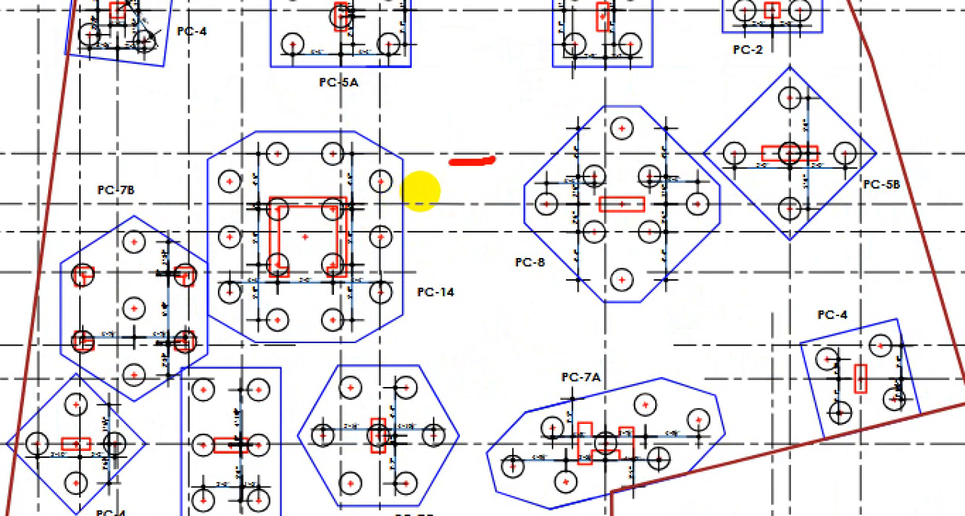
key("ctrl+1")
key("Escape")
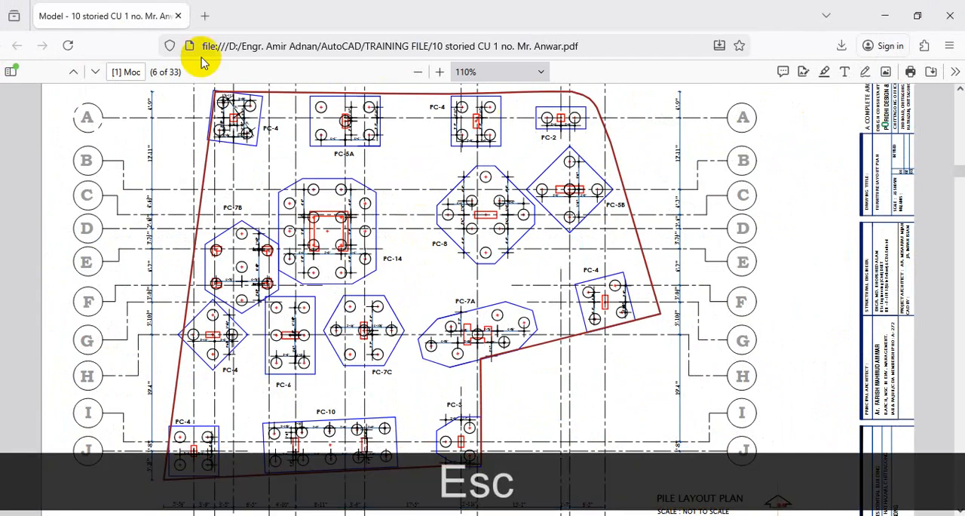
left_click(872, 23)
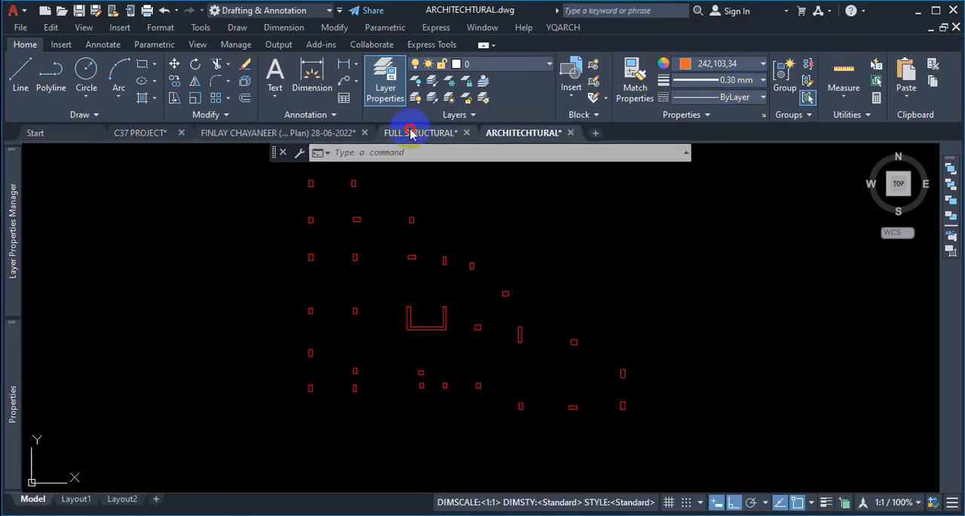
- Switch to the FULL STRUCTURAL drawing's model space and inspect its column grid lines
mouse_move(414, 134)
left_click(418, 176)
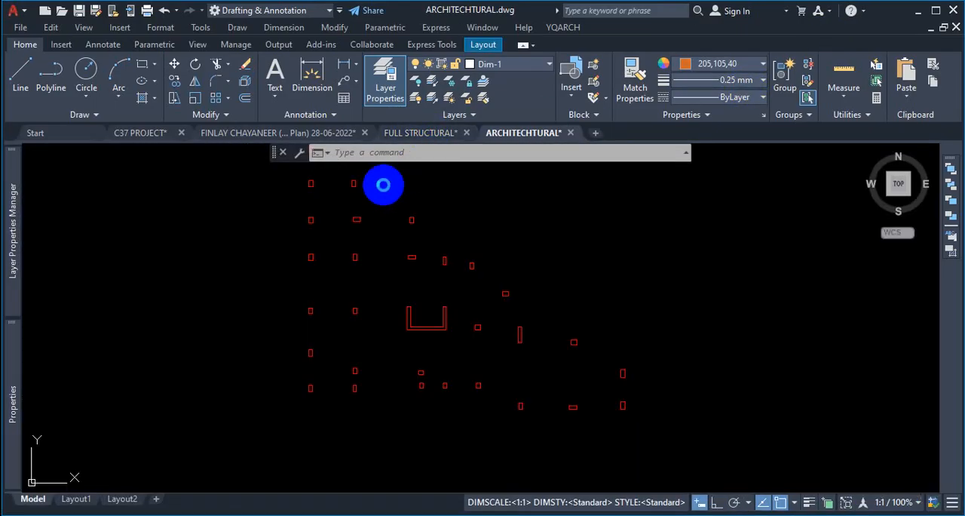
left_click(416, 132)
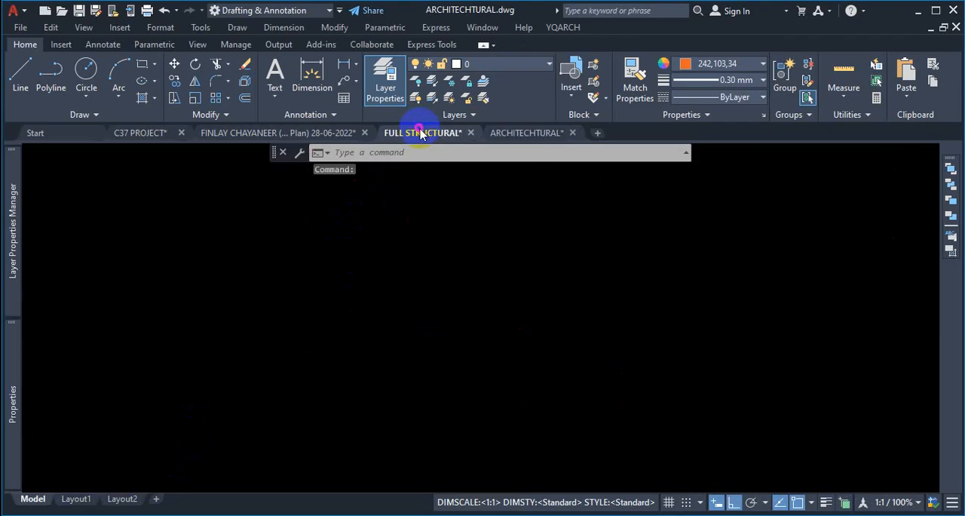
left_click(33, 499)
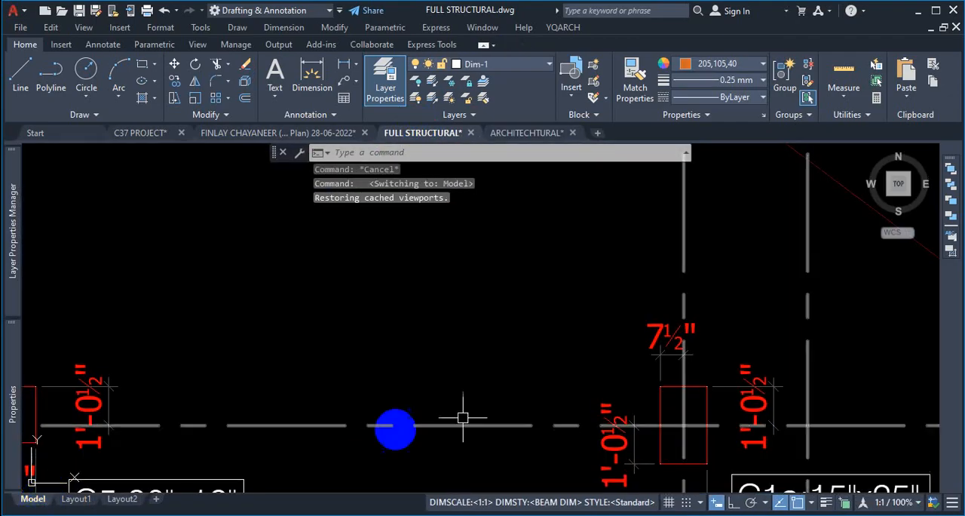
scroll(608, 288, "down", 2)
scroll(596, 320, "up", 4)
left_click(578, 277)
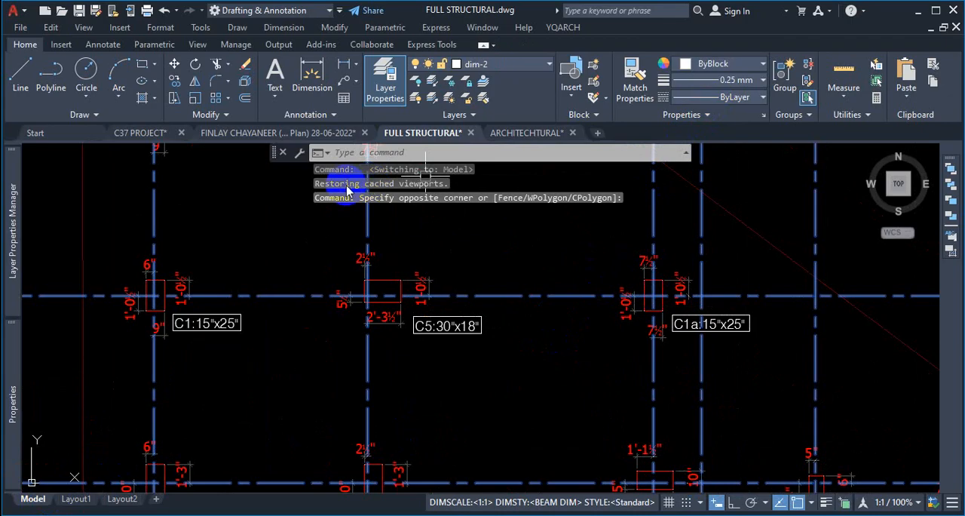
key("Escape")
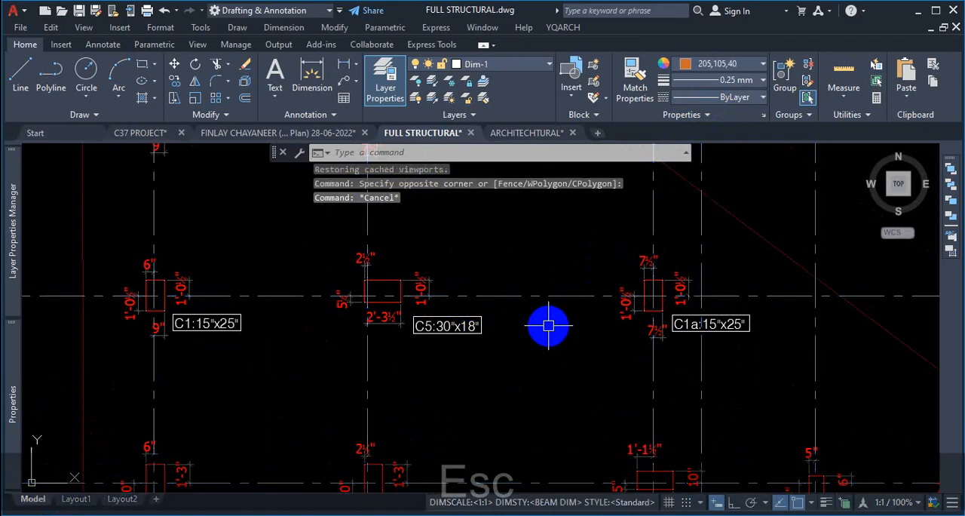
scroll(551, 322, "down", 3)
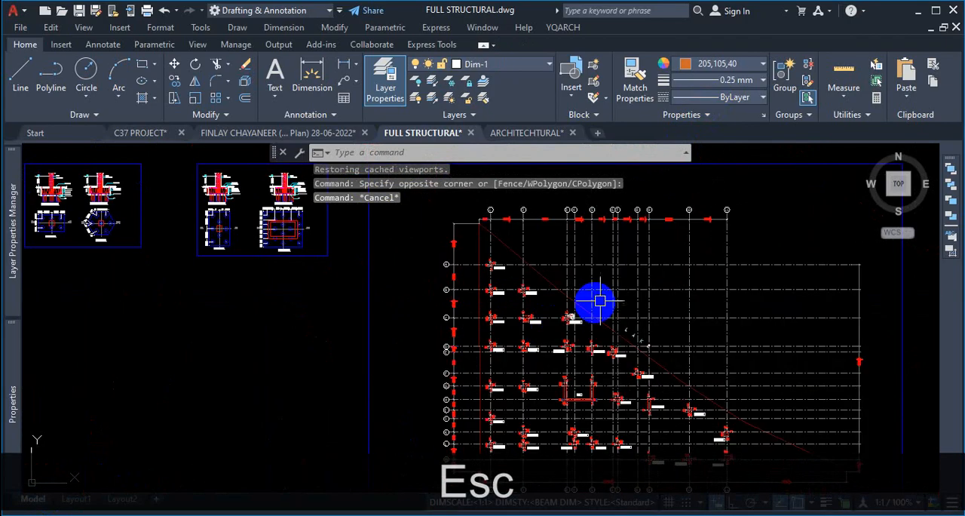
scroll(799, 280, "up", 4)
scroll(720, 225, "up", 4)
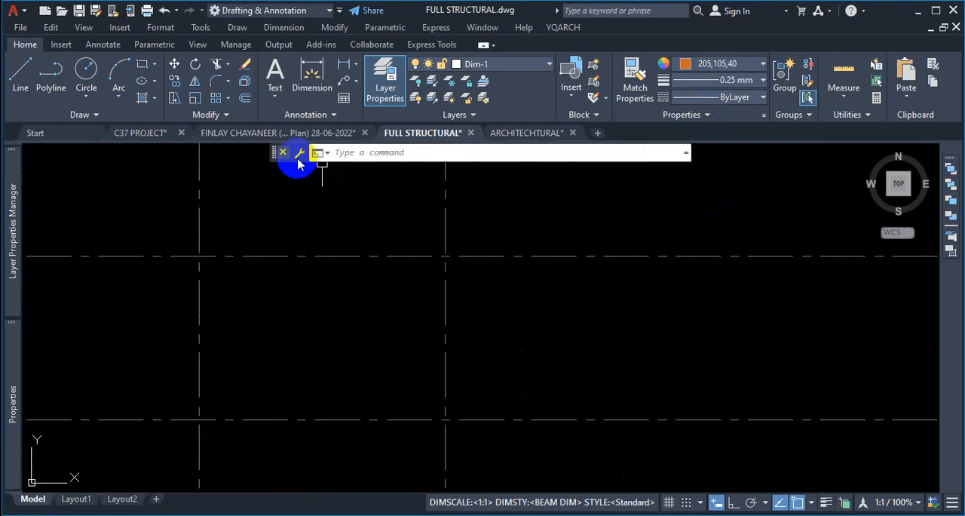
- Switch to the ARCHITECTURAL drawing and make GRID the current layer
left_click(543, 132)
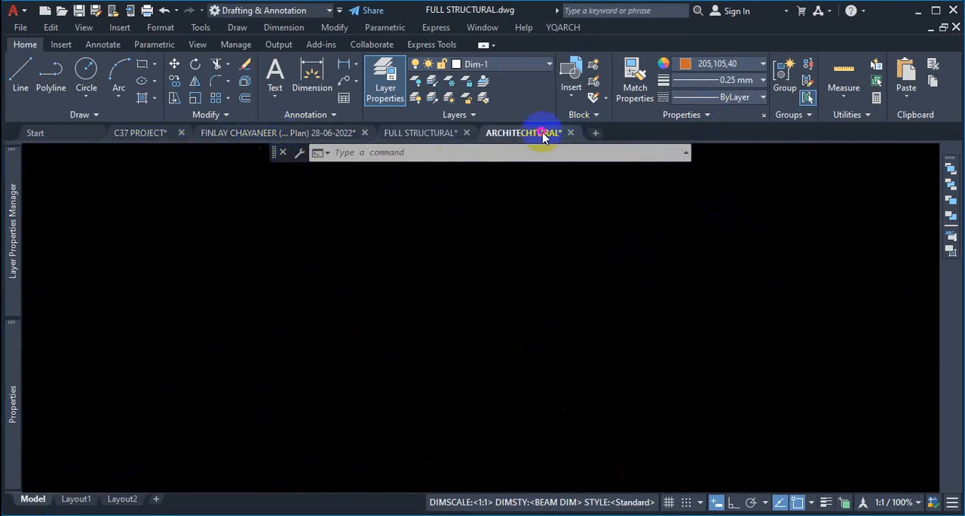
scroll(508, 309, "down", 10)
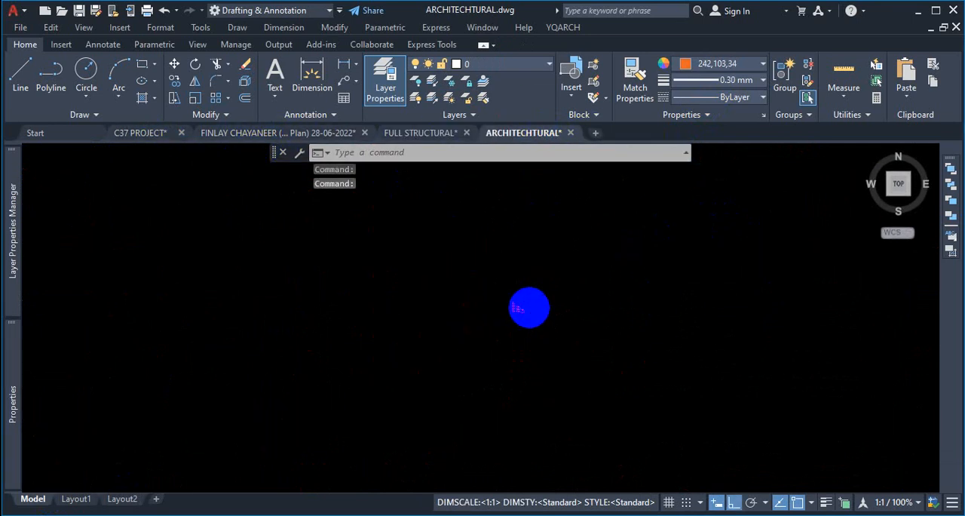
scroll(529, 308, "up", 8)
scroll(536, 309, "down", 5)
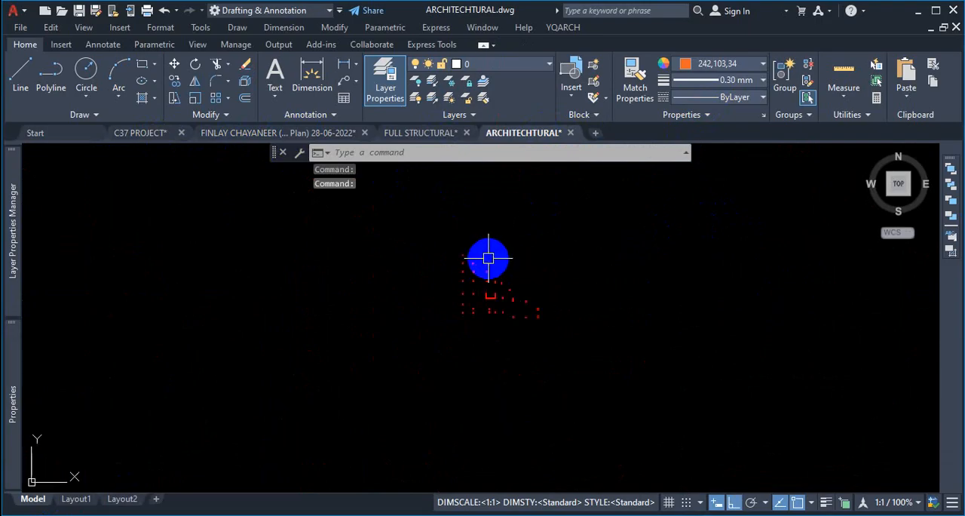
scroll(488, 257, "up", 2)
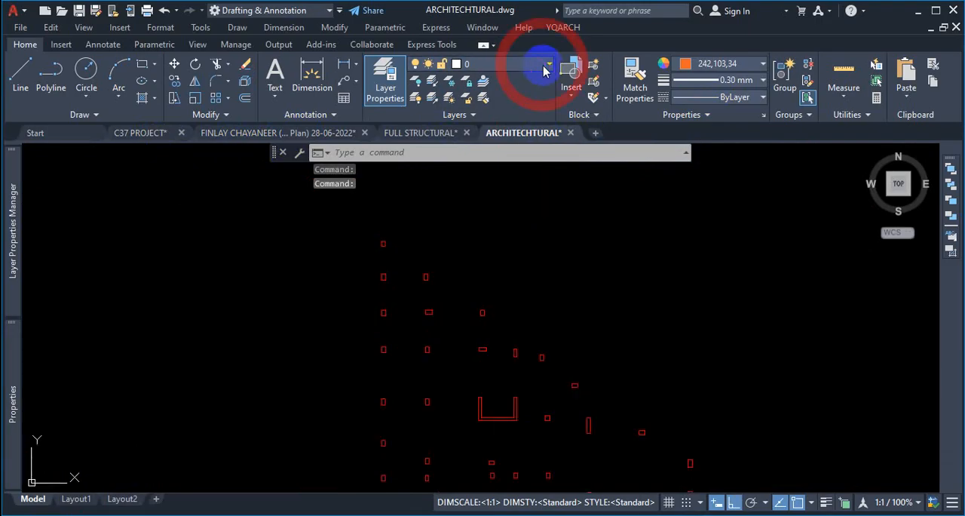
left_click(544, 67)
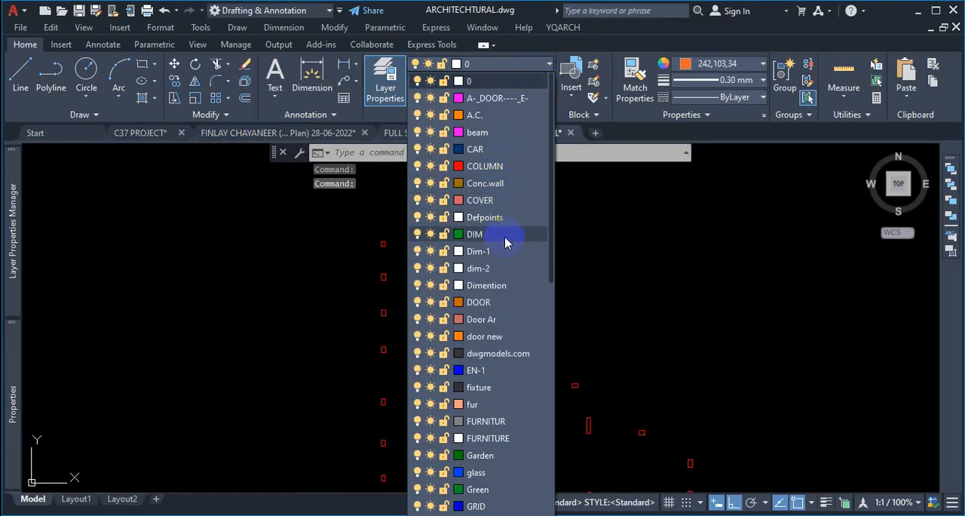
scroll(505, 242, "down", 2)
left_click(486, 401)
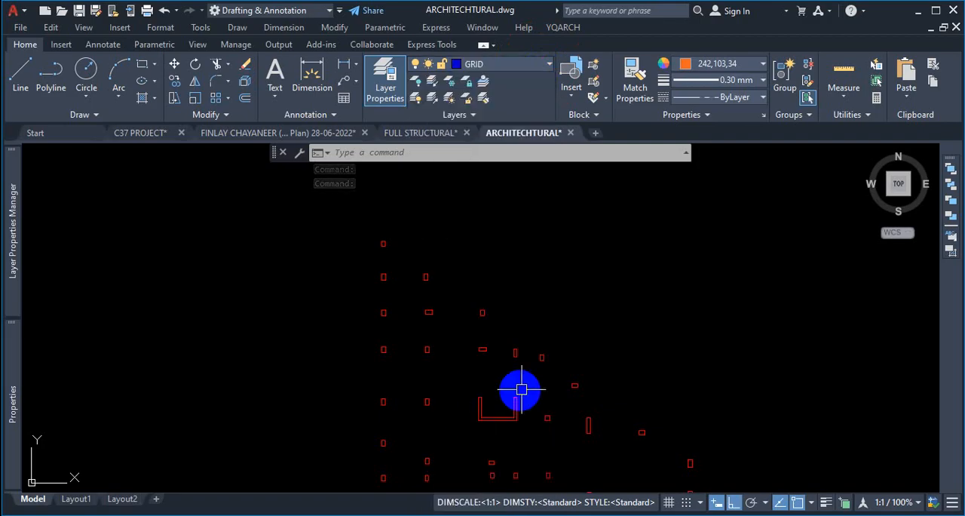
- Set the current color and lineweight to ByLayer
left_click(749, 66)
left_click(705, 80)
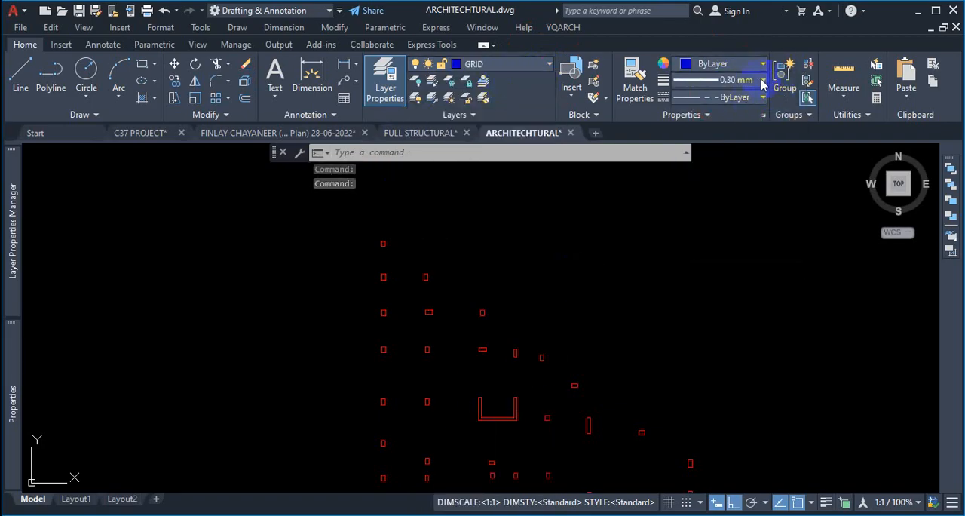
left_click(763, 81)
scroll(735, 132, "up", 3)
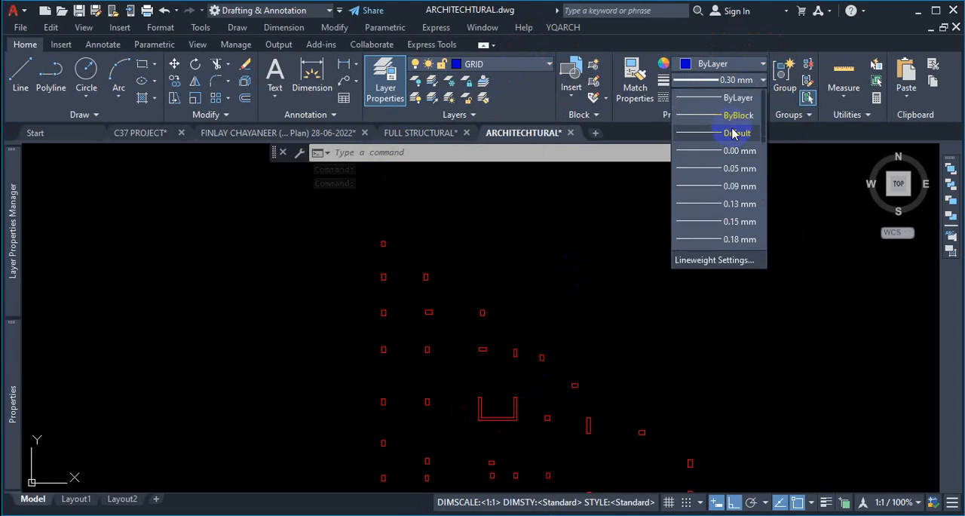
left_click(736, 98)
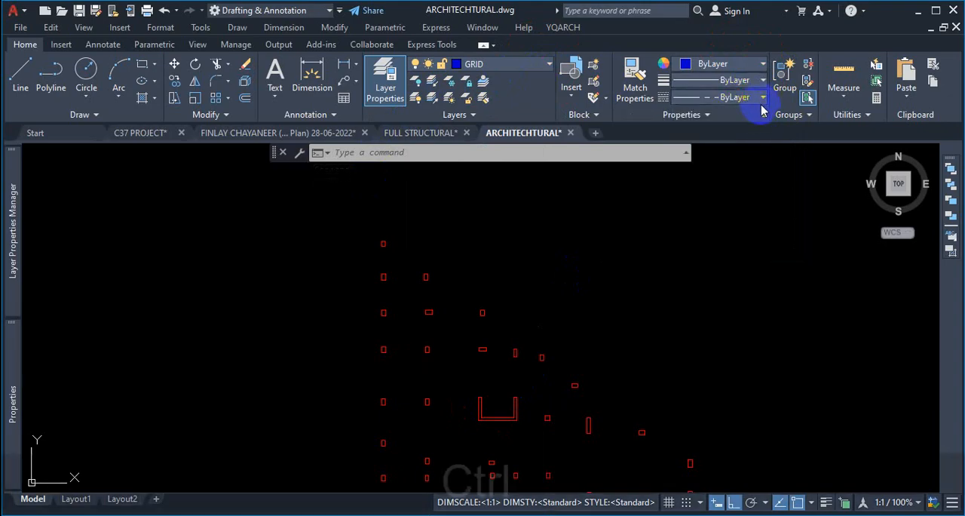
key("ctrl+1")
left_click(750, 73)
mouse_move(782, 25)
left_mouse_down()
mouse_move(646, 35)
mouse_move(582, 99)
mouse_move(787, 130)
mouse_move(708, 13)
mouse_move(614, 12)
left_mouse_up()
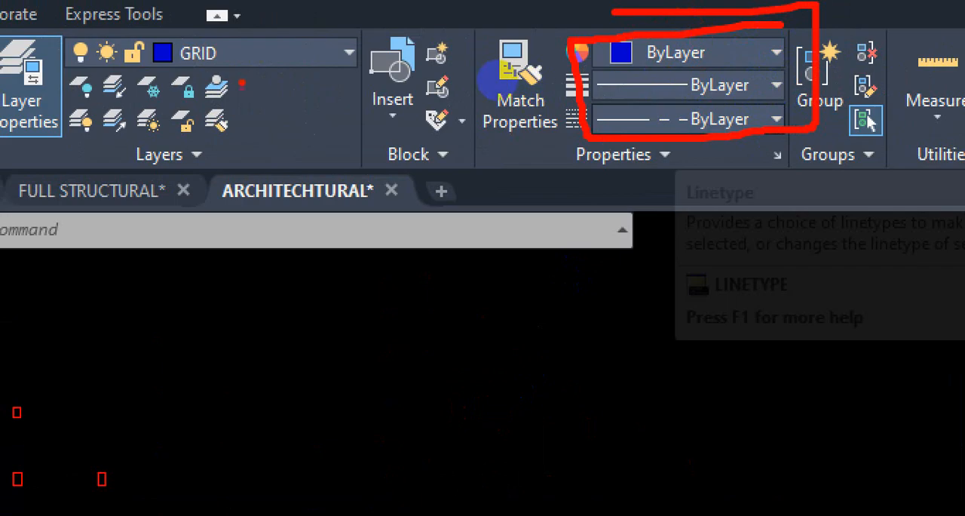
mouse_move(669, 83)
left_mouse_down()
mouse_move(771, 110)
mouse_move(778, 58)
mouse_move(733, 49)
left_mouse_up()
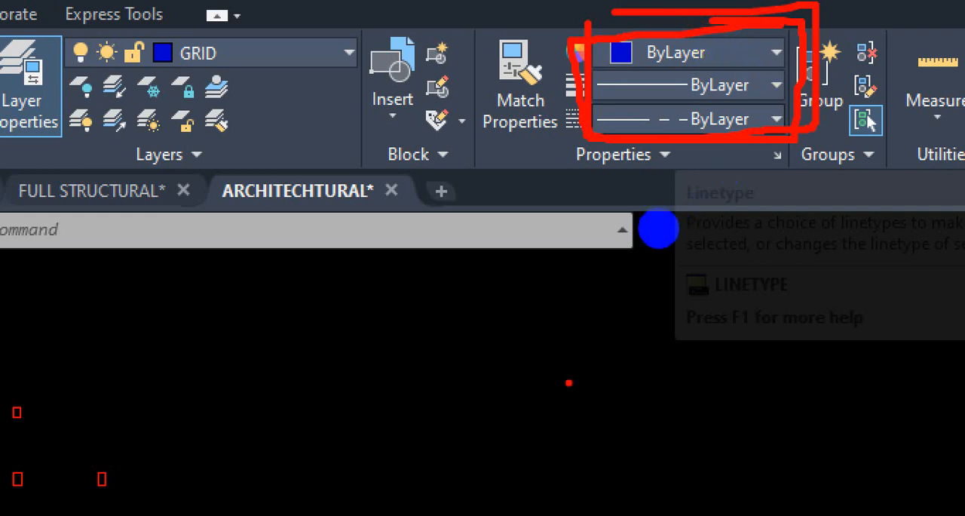
key("Escape")
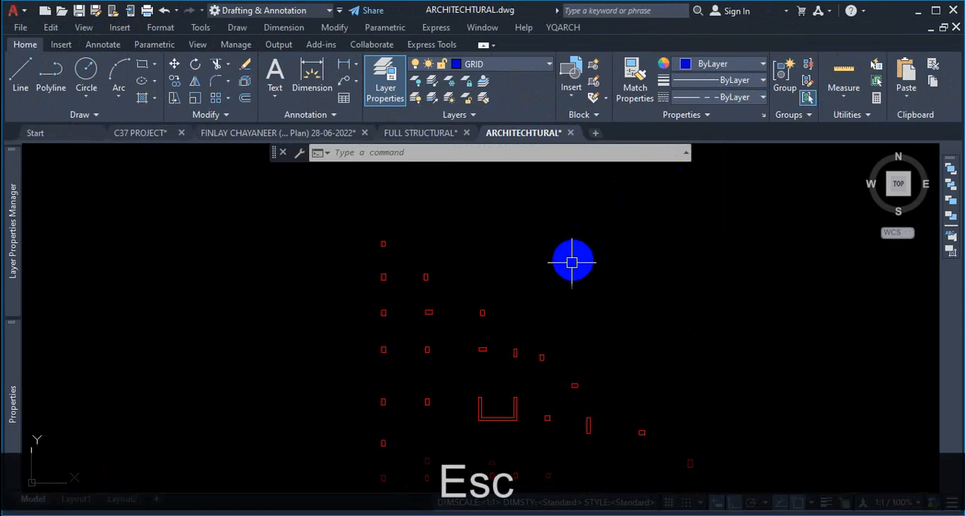
scroll(506, 265, "down", 3)
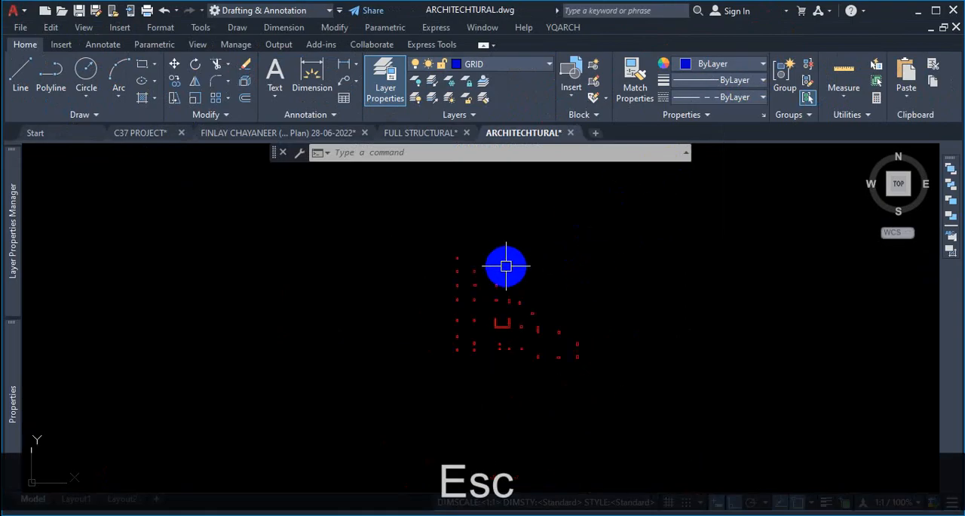
scroll(564, 336, "up", 2)
scroll(478, 351, "up", 2)
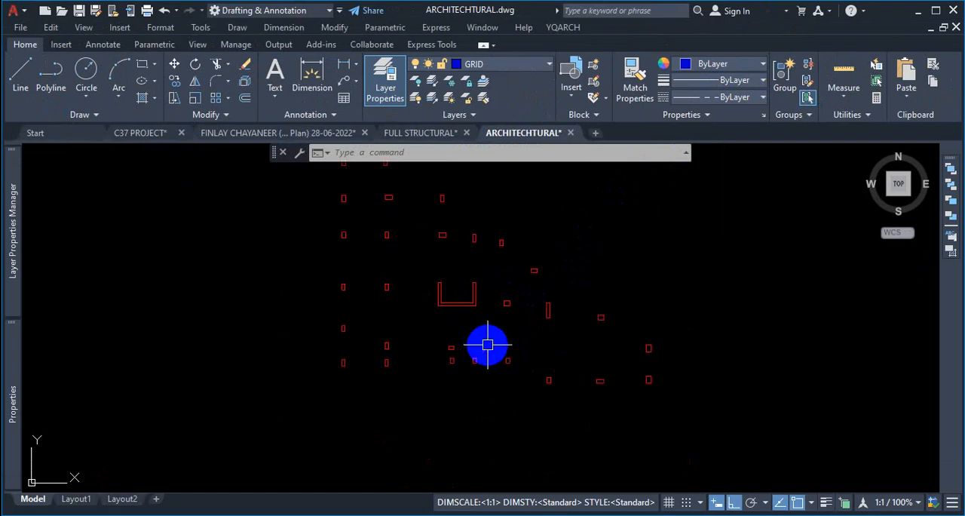
- Return to the FULL STRUCTURAL drawing and zoom in on the columns along the lower grid lines near 25' WIDE ROAD
scroll(619, 430, "down", 2)
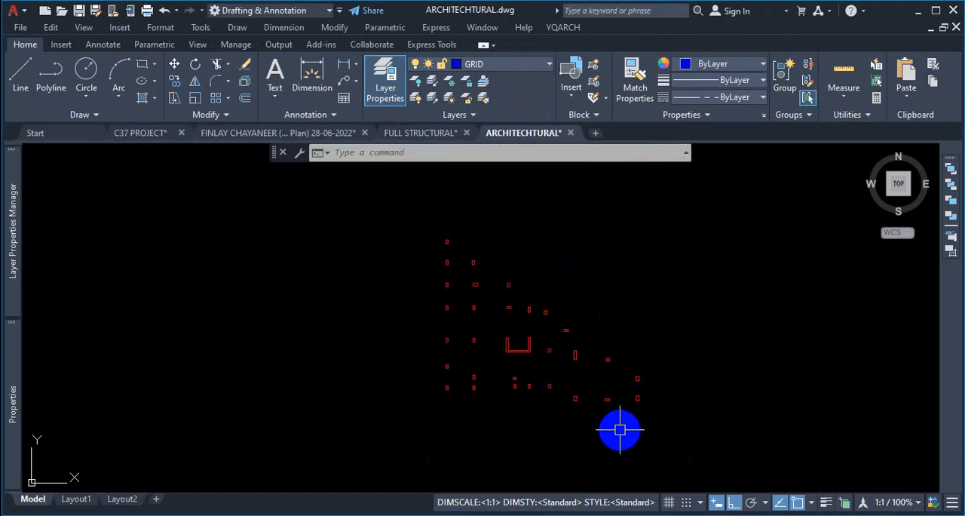
left_click(434, 133)
scroll(463, 286, "down", 6)
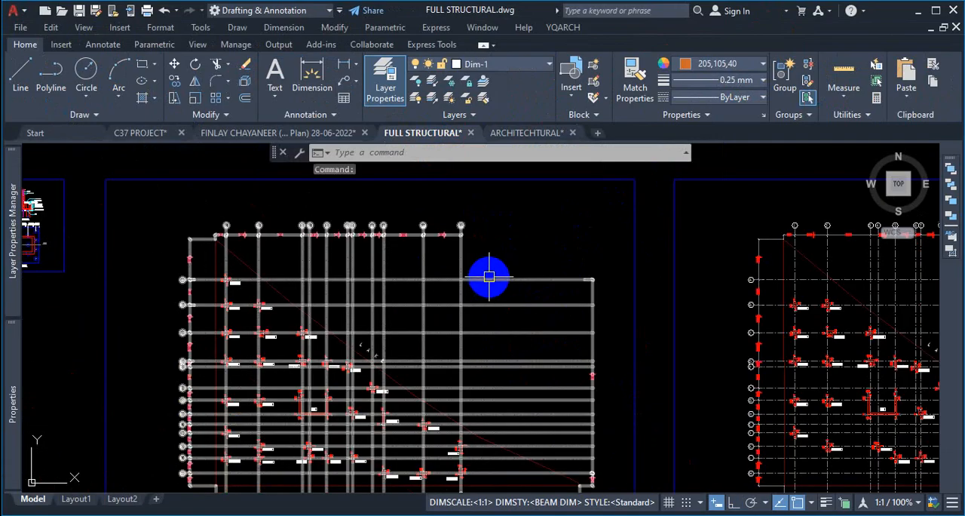
scroll(411, 359, "up", 3)
scroll(420, 376, "up", 3)
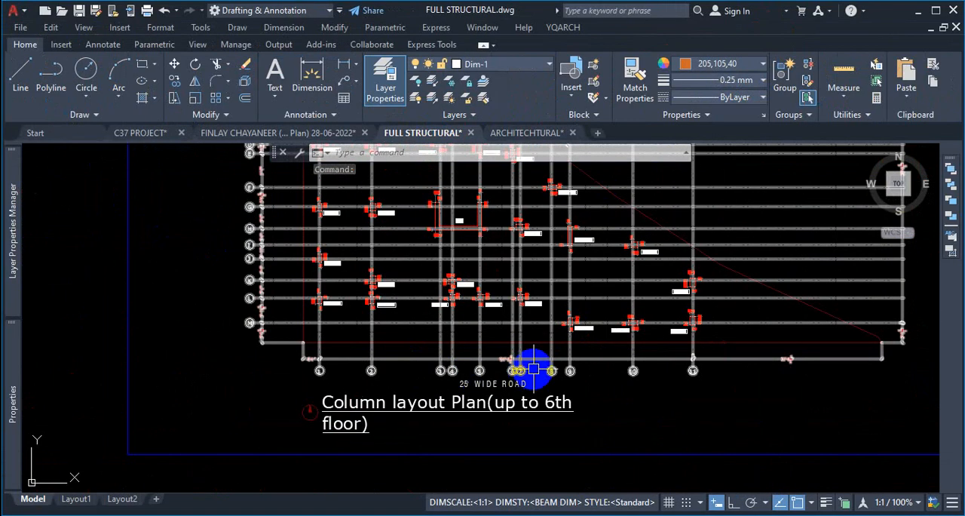
scroll(448, 366, "up", 2)
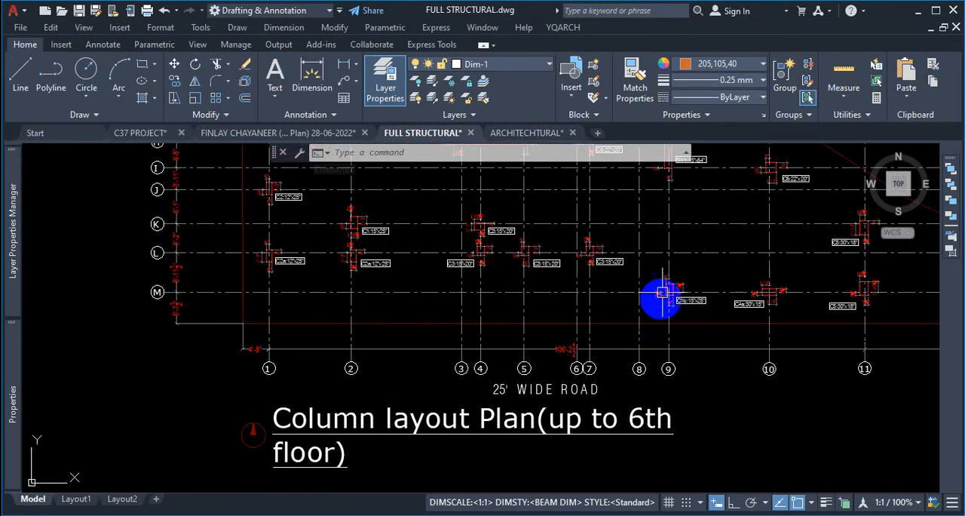
scroll(686, 285, "up", 3)
scroll(680, 303, "down", 3)
scroll(681, 303, "down", 2)
scroll(629, 216, "up", 5)
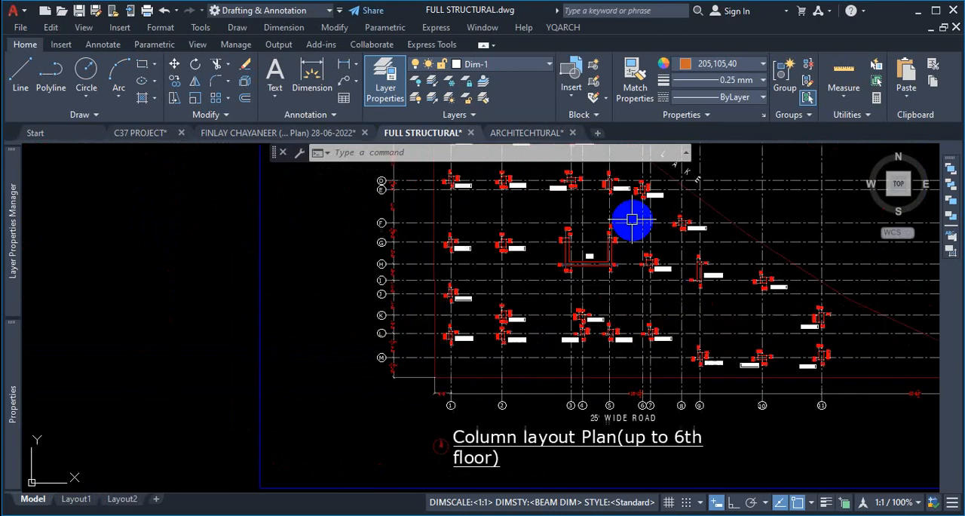
scroll(576, 230, "down", 2)
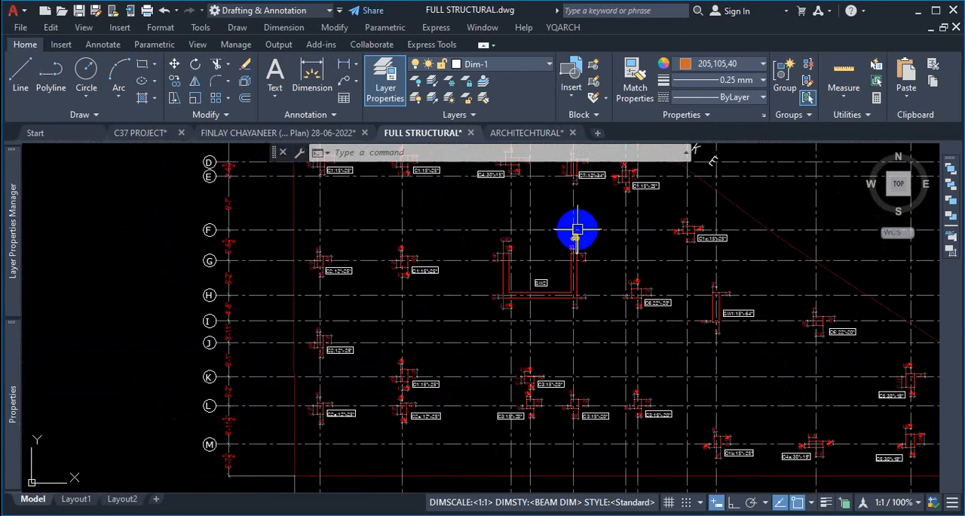
scroll(419, 378, "down", 3)
scroll(472, 388, "up", 4)
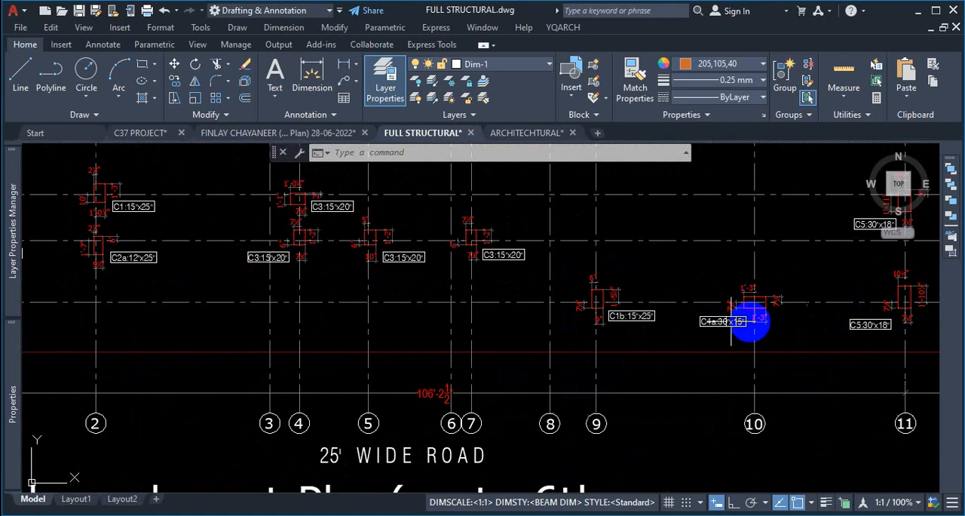
scroll(743, 316, "down", 2)
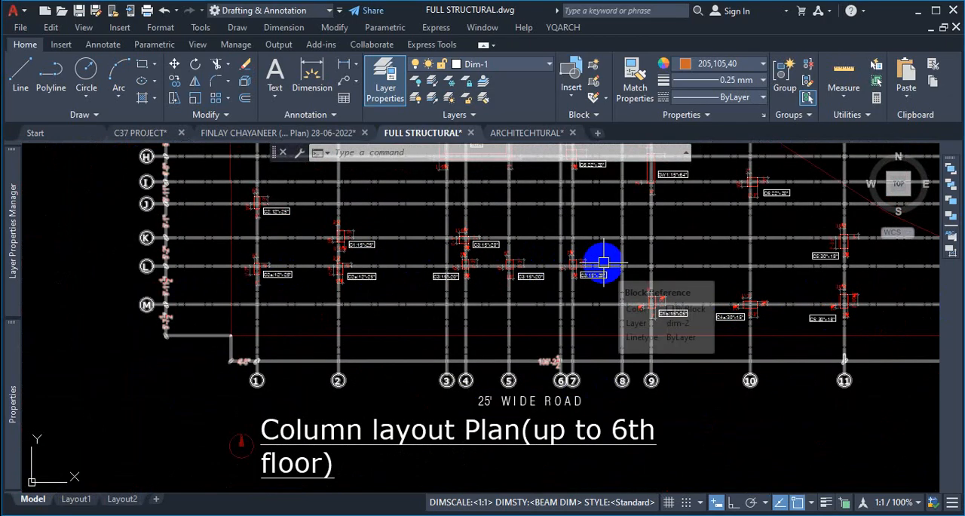
scroll(598, 250, "up", 2)
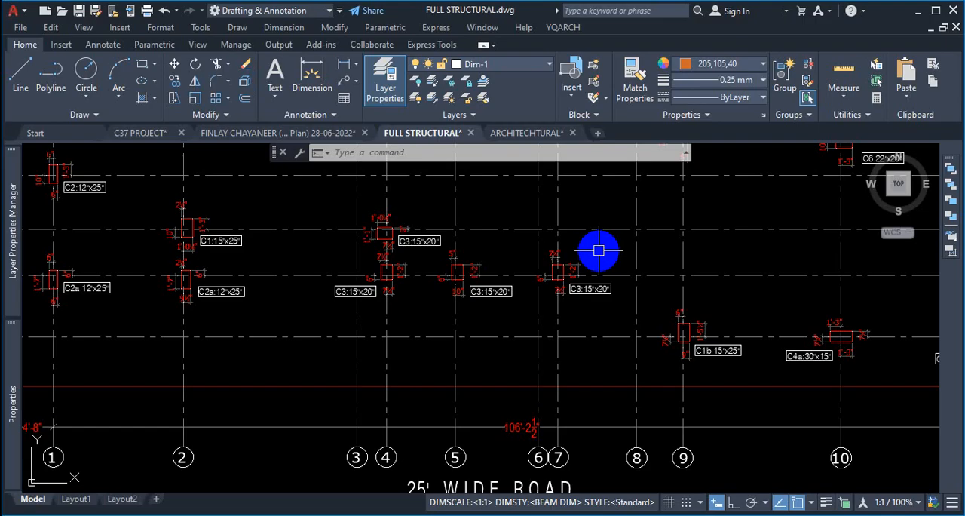
scroll(554, 301, "down", 2)
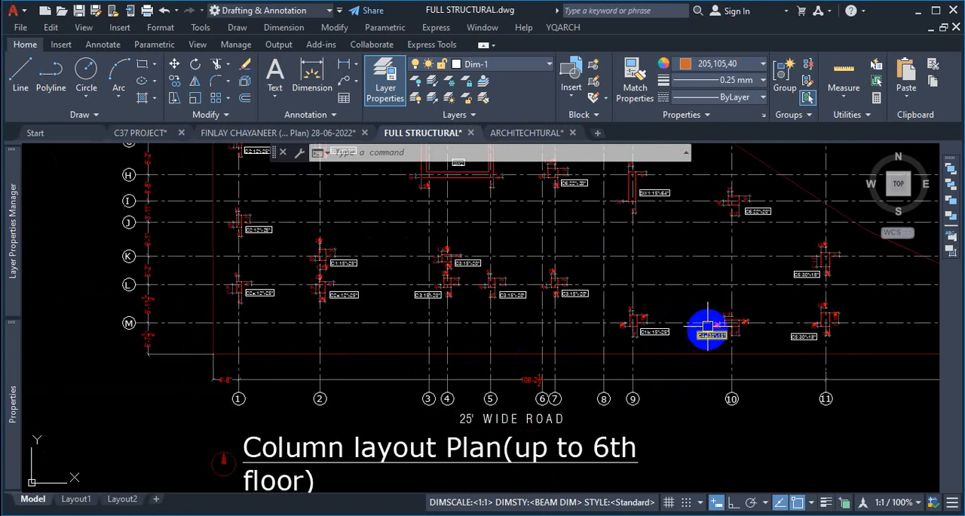
scroll(687, 310, "up", 2)
scroll(646, 343, "down", 2)
scroll(732, 348, "up", 2)
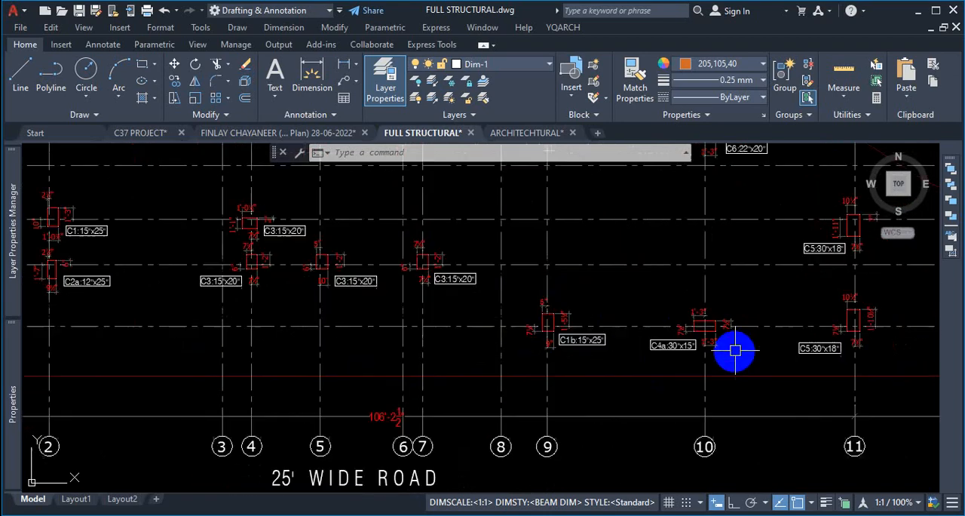
scroll(772, 312, "up", 2)
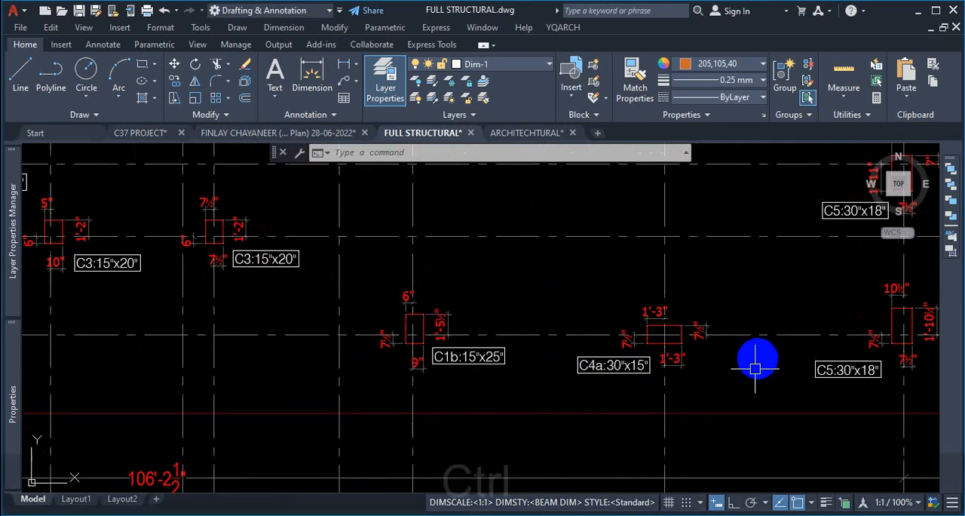
key("ctrl+1")
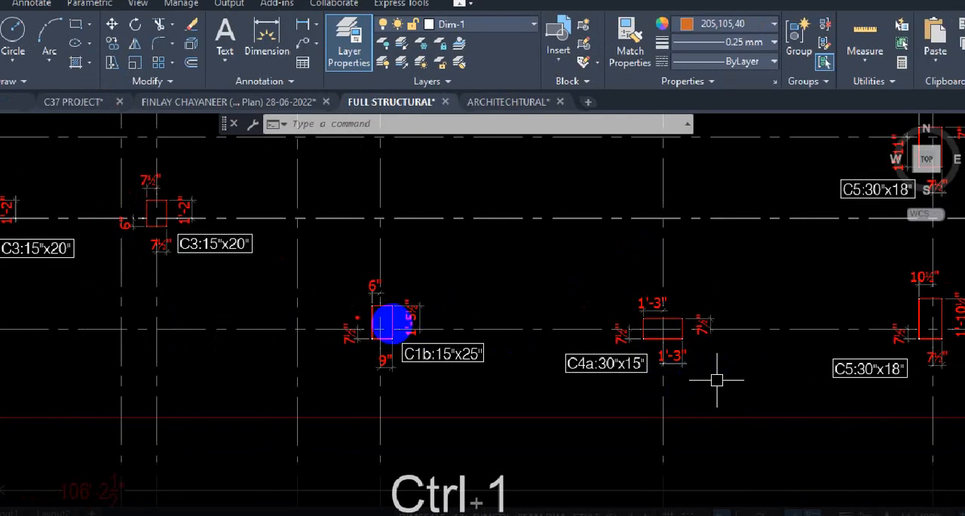
left_click_drag(358, 316, 374, 327)
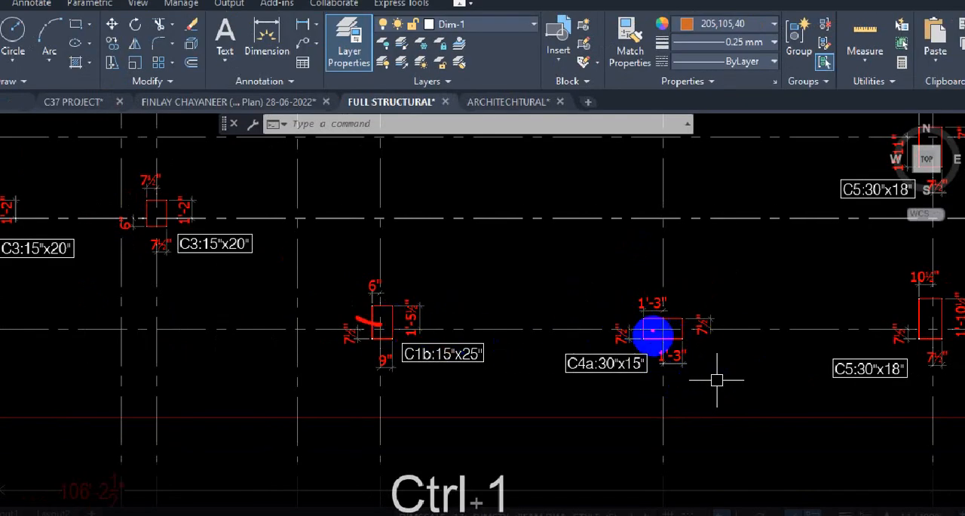
left_click_drag(682, 333, 588, 338)
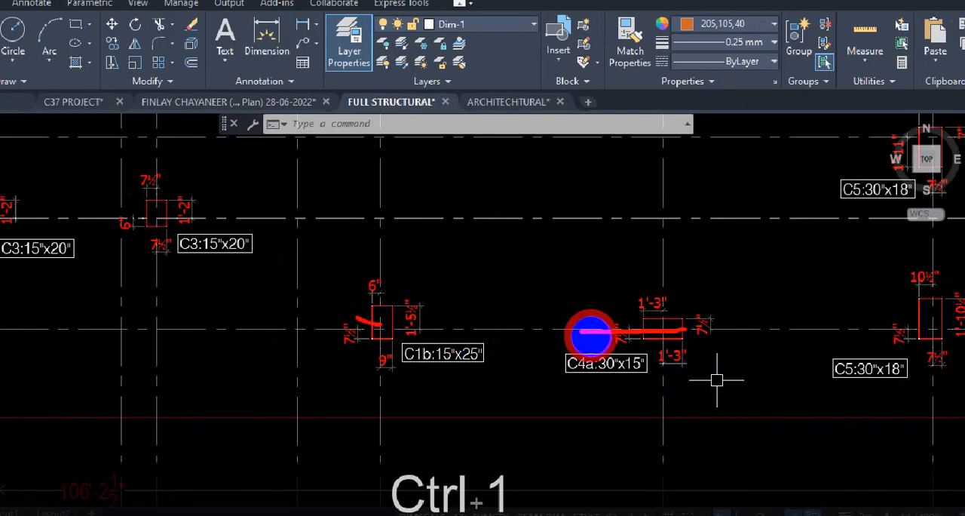
key("Escape")
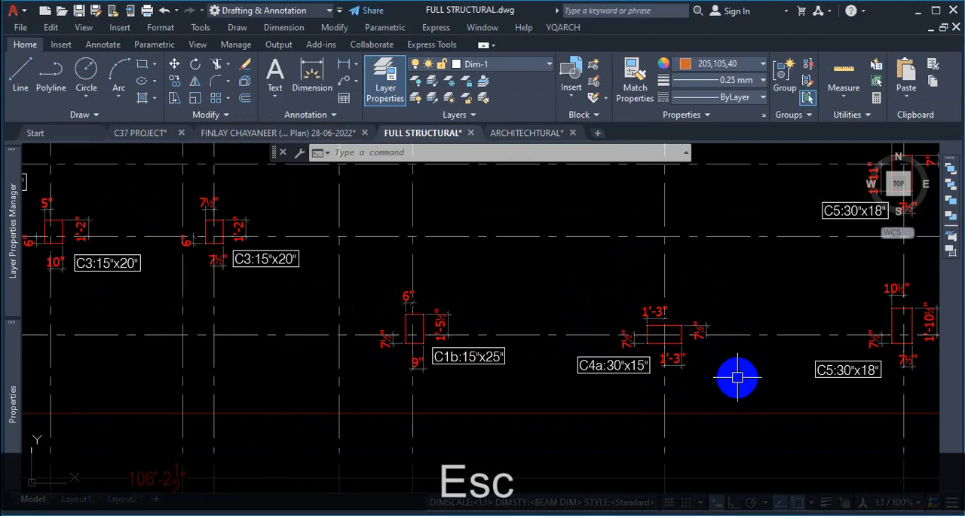
key("ctrl+1")
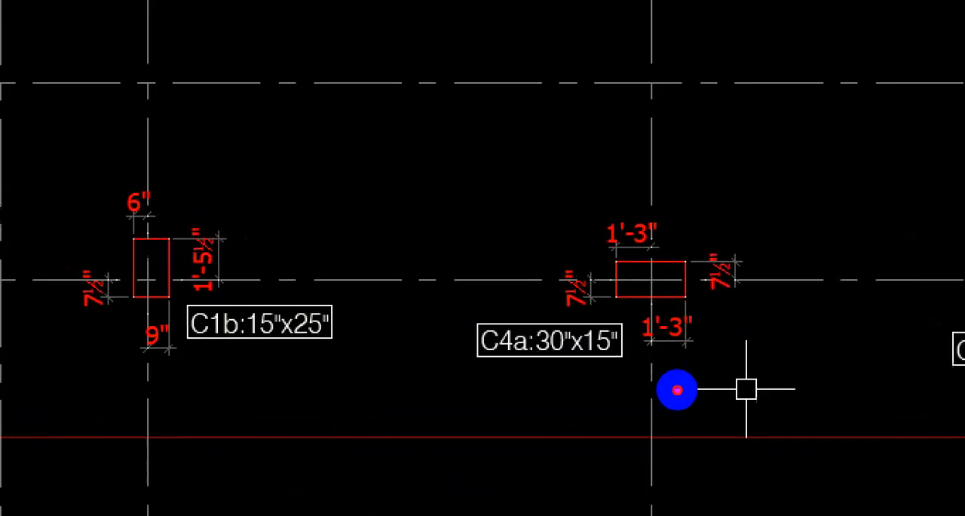
left_click_drag(674, 328, 620, 334)
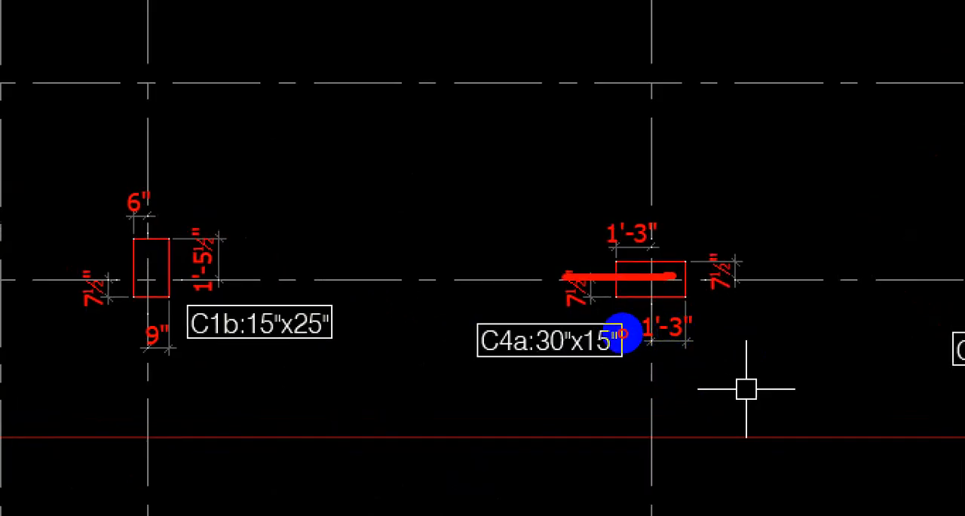
left_click_drag(686, 341, 531, 349)
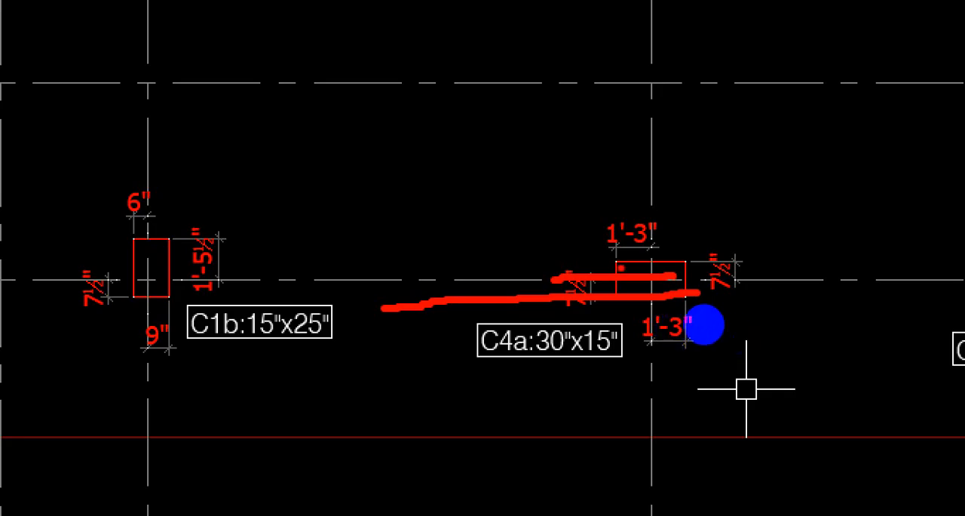
left_click_drag(726, 306, 691, 304)
left_click_drag(684, 347, 605, 346)
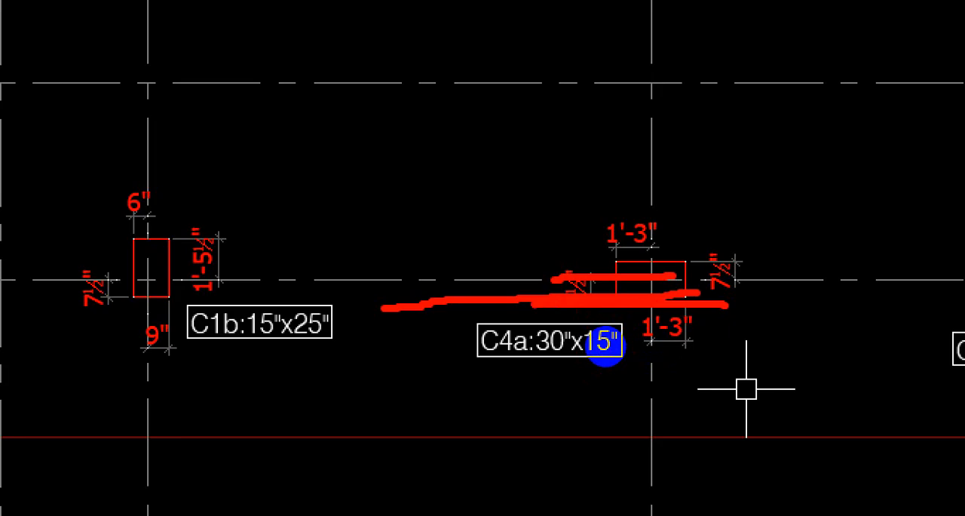
key("Escape")
scroll(668, 405, "down", 2)
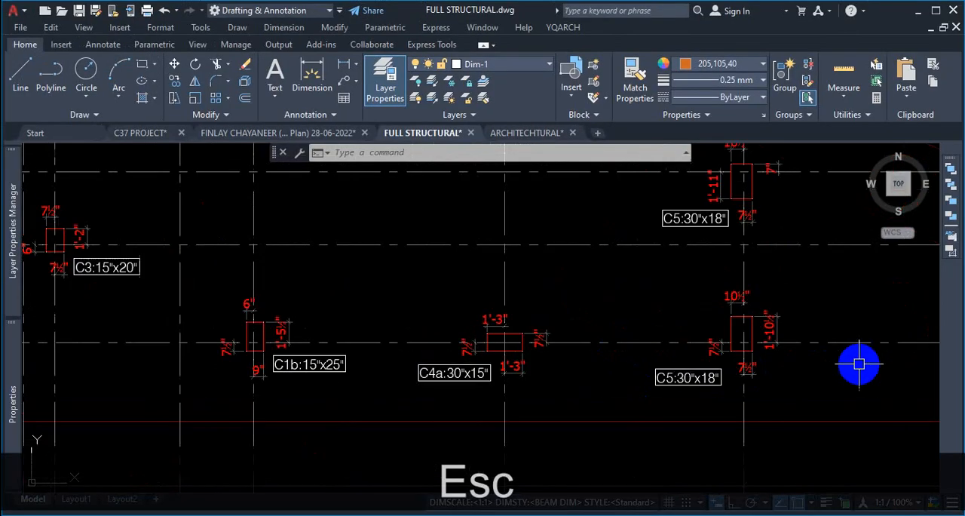
key("ctrl+1")
left_click(645, 362)
key("Escape")
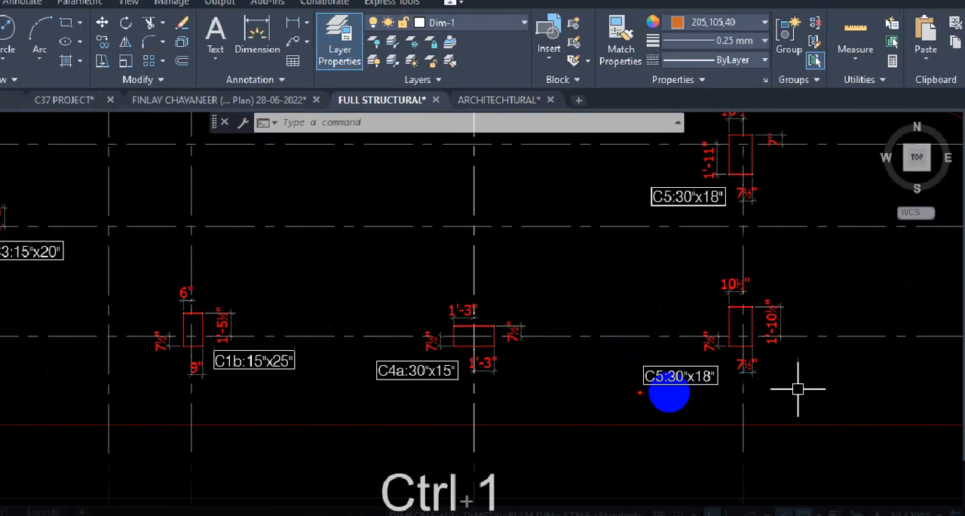
left_click_drag(160, 347, 294, 348)
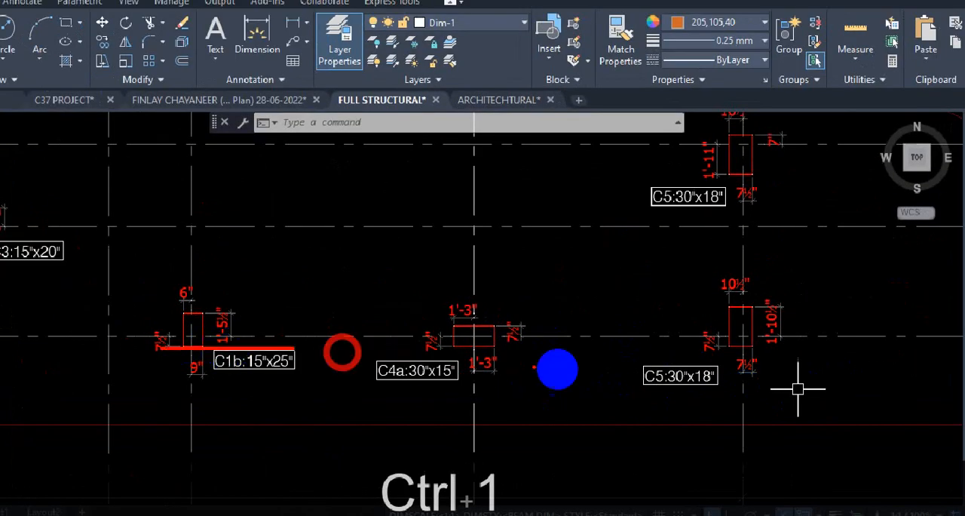
mouse_move(730, 345)
left_mouse_down()
mouse_move(756, 382)
mouse_move(728, 340)
mouse_move(784, 349)
left_mouse_up()
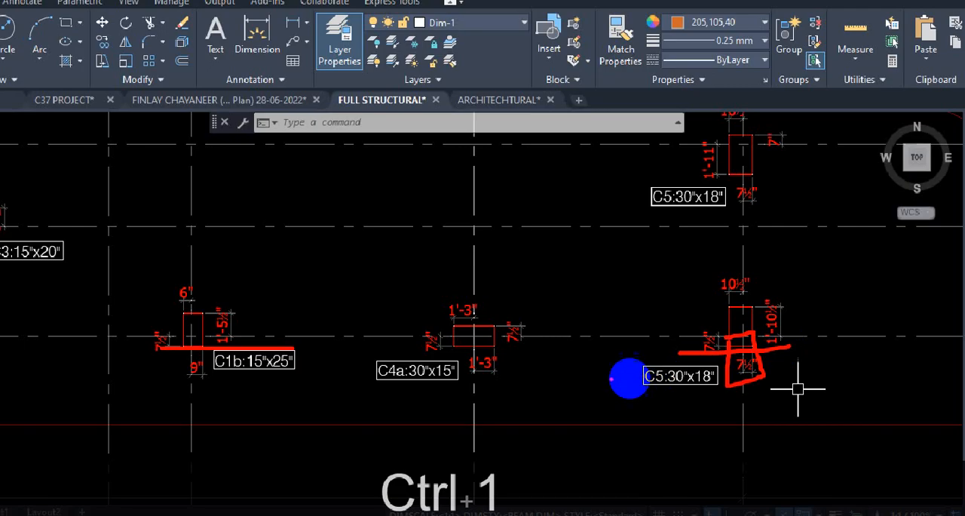
left_click_drag(439, 344, 799, 365)
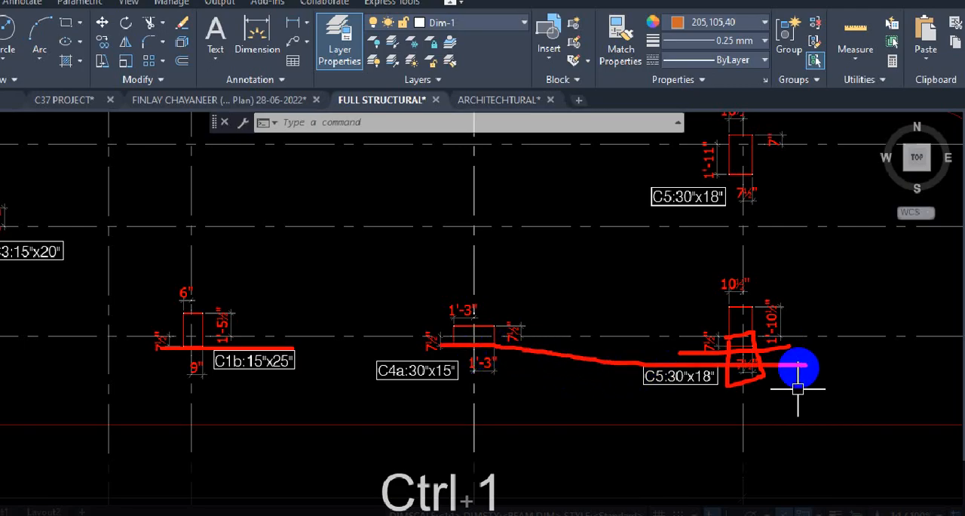
key("Escape")
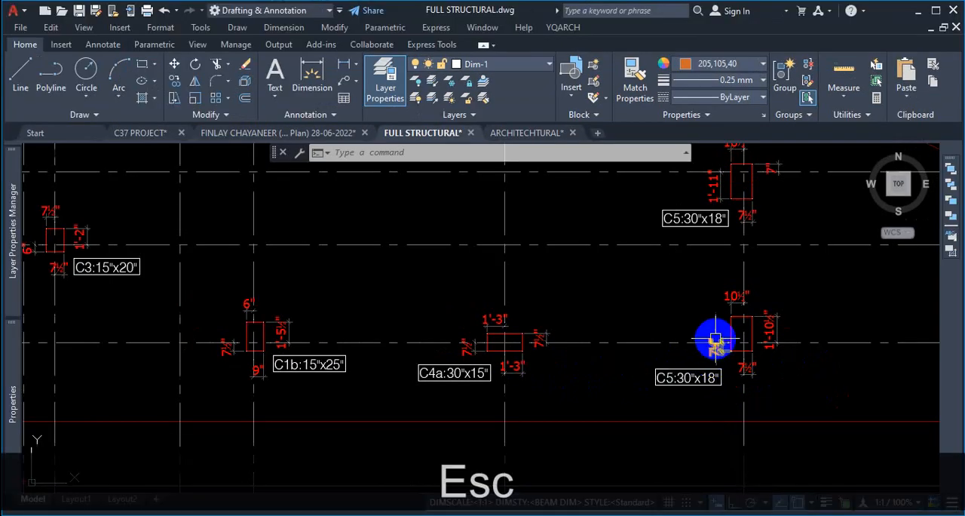
- Zoom around the column layout plan to examine how the columns sit on the grid lines
scroll(713, 340, "down", 5)
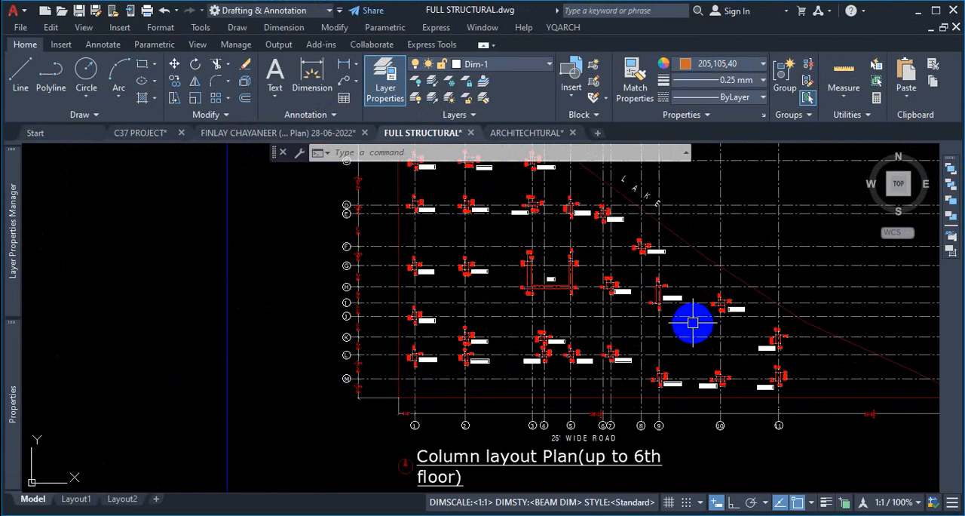
scroll(686, 330, "up", 2)
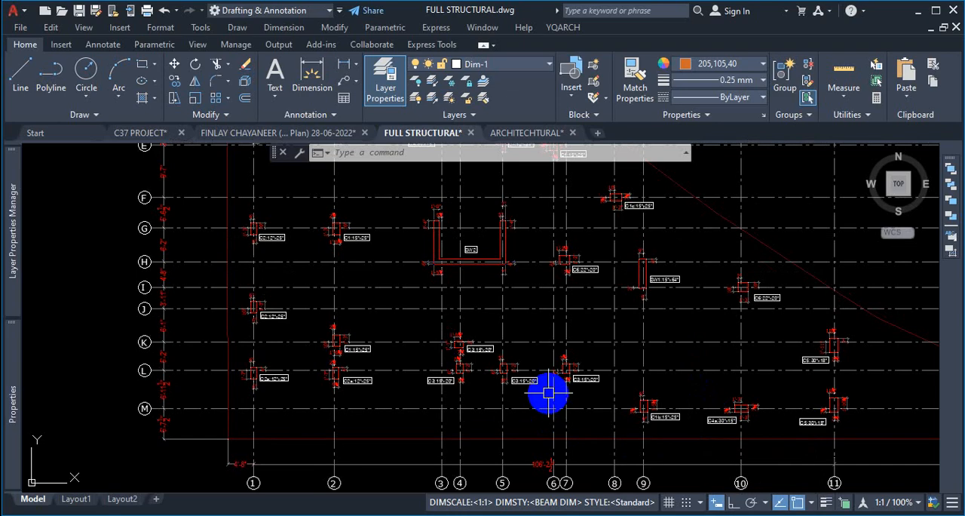
scroll(555, 392, "down", 3)
scroll(663, 394, "up", 1)
scroll(663, 394, "up", 1)
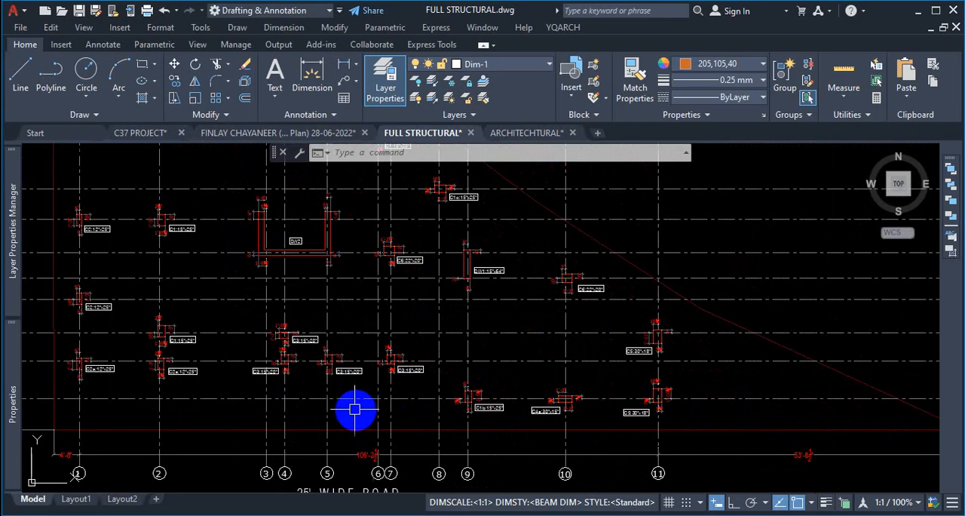
scroll(351, 405, "up", 1)
scroll(422, 419, "up", 1)
scroll(620, 338, "up", 3)
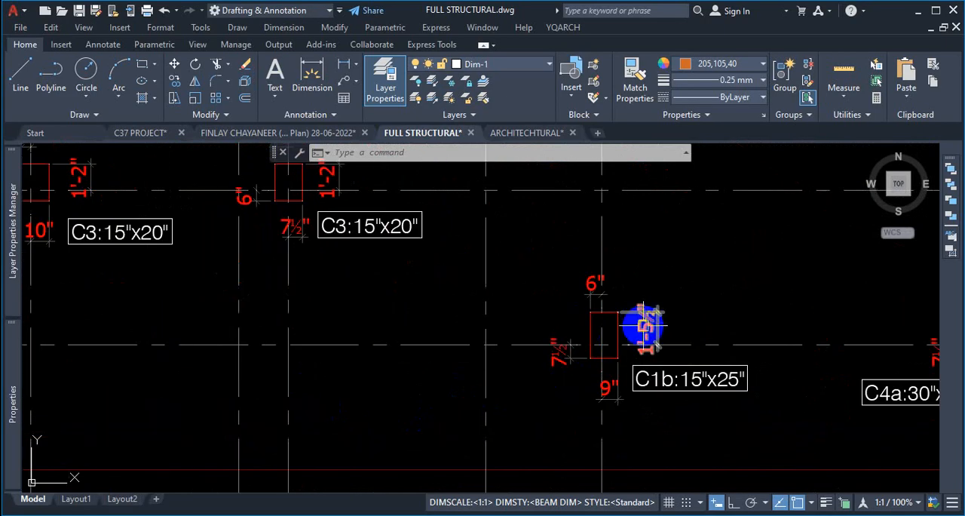
scroll(523, 349, "down", 4)
scroll(697, 343, "up", 1)
scroll(698, 343, "up", 2)
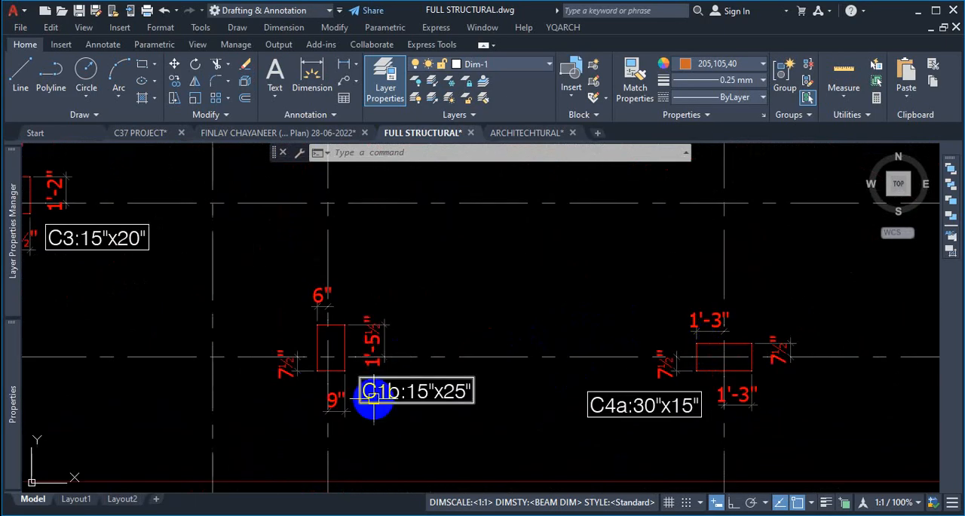
scroll(452, 385, "down", 5)
scroll(349, 221, "up", 4)
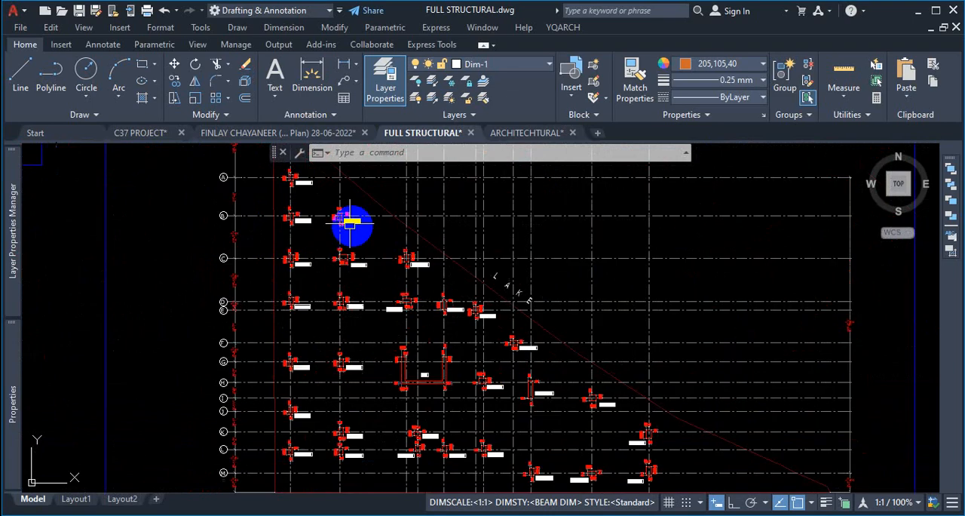
scroll(521, 276, "down", 5)
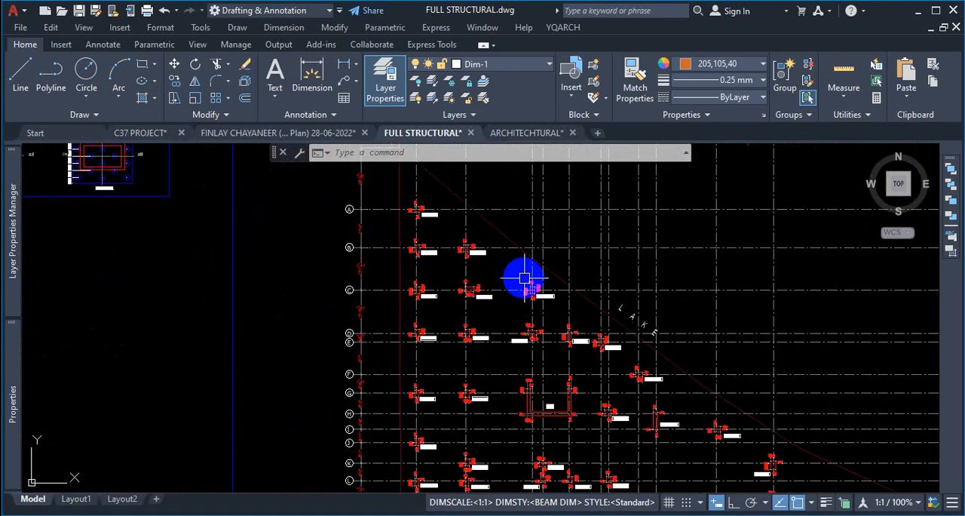
scroll(545, 369, "up", 2)
scroll(545, 369, "down", 4)
scroll(588, 325, "up", 7)
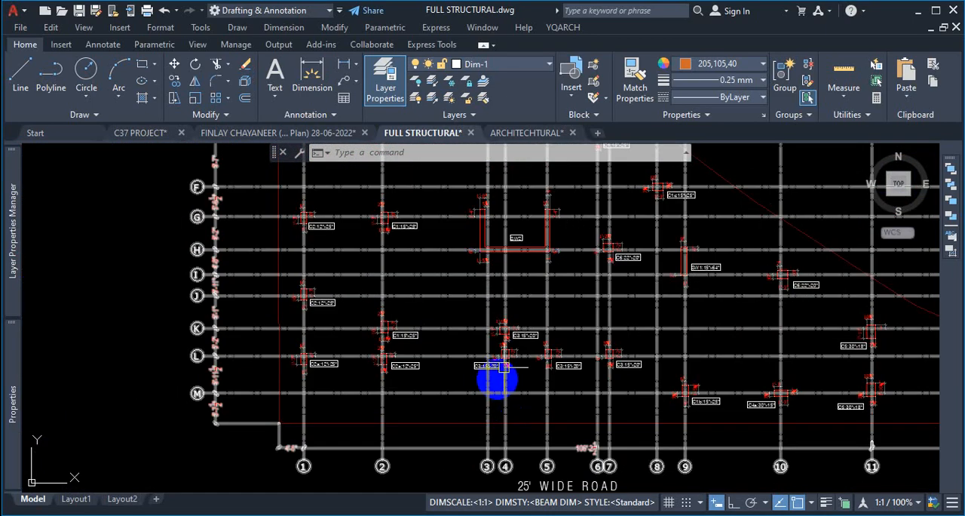
scroll(593, 351, "down", 3)
scroll(688, 295, "down", 2)
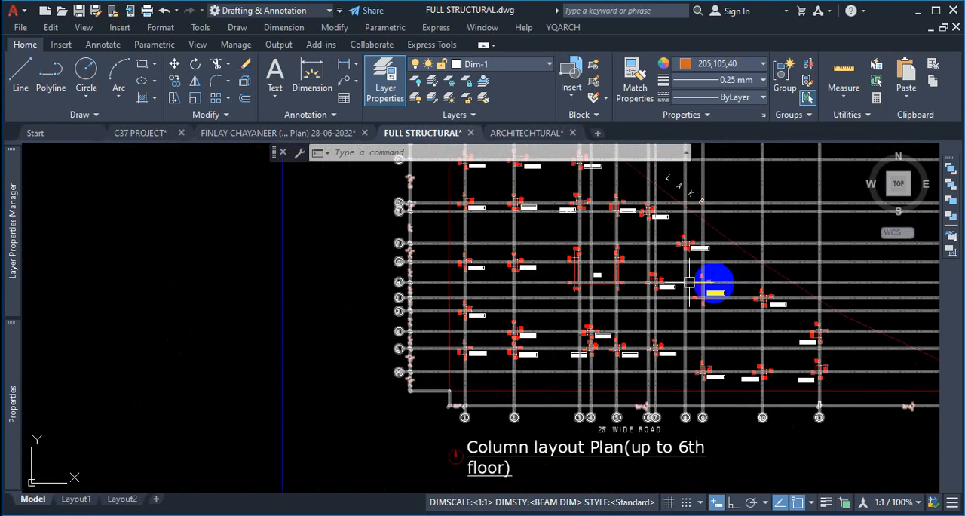
scroll(648, 273, "up", 3)
key("ctrl+1")
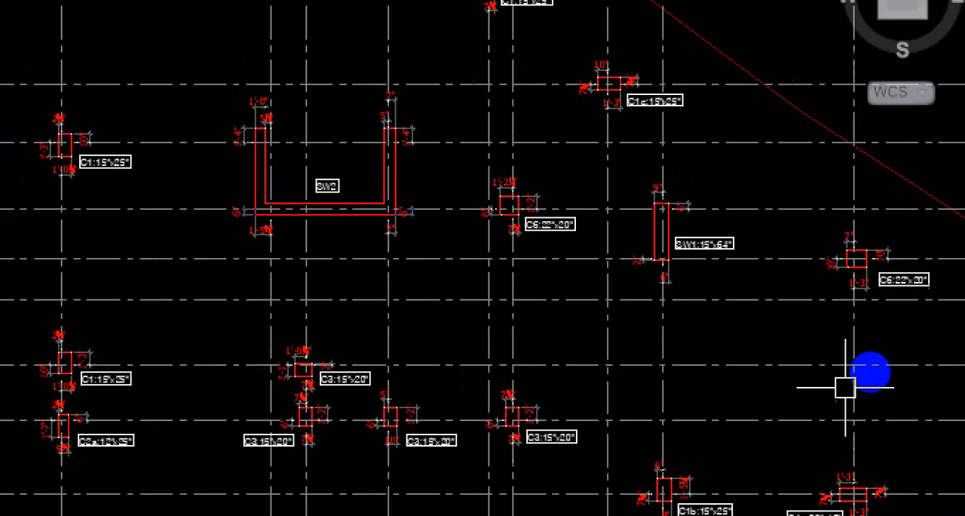
- Examine how the column edges around the SW1 shear wall line up with the neighbouring grid lines
left_click(869, 371)
left_click_drag(584, 204, 587, 229)
left_click_drag(586, 250, 604, 248)
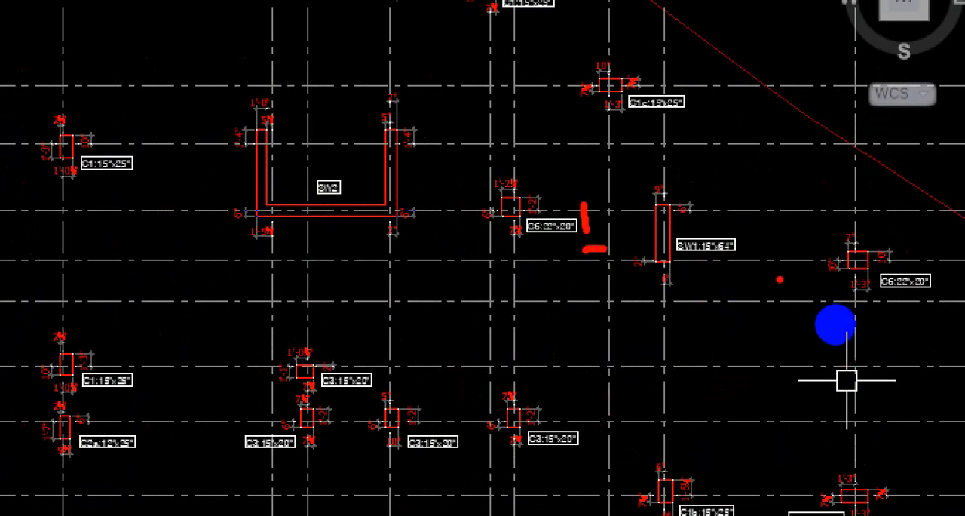
left_click(778, 298)
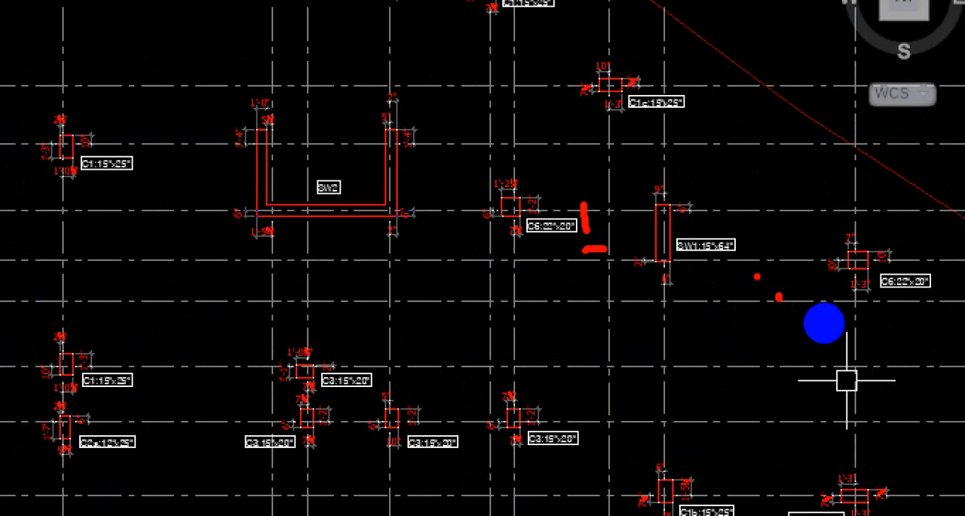
left_click_drag(810, 200, 690, 200)
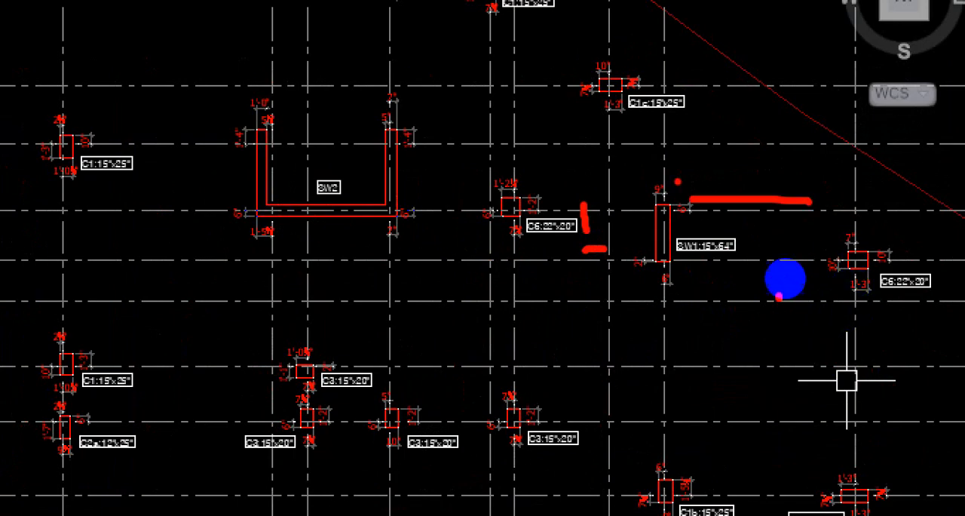
left_click_drag(674, 170, 666, 226)
left_click_drag(626, 154, 670, 224)
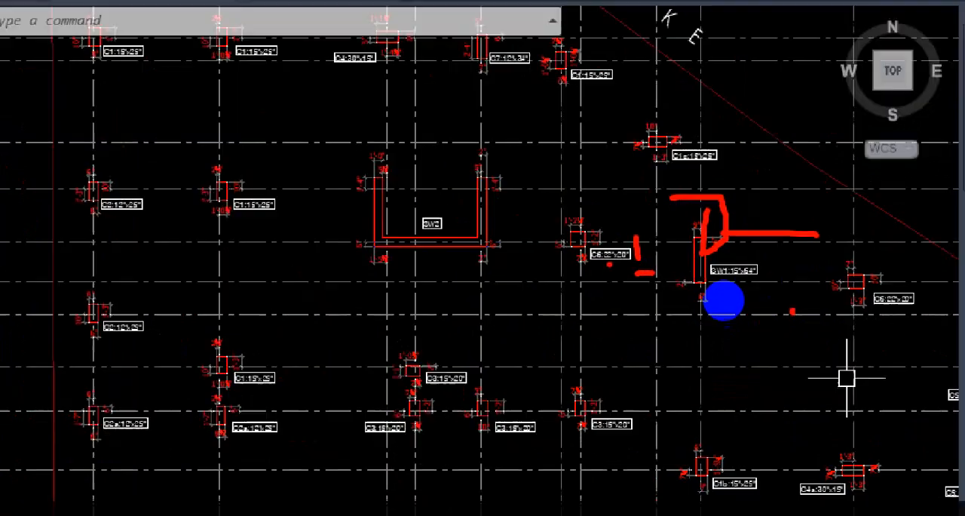
key("ctrl+1")
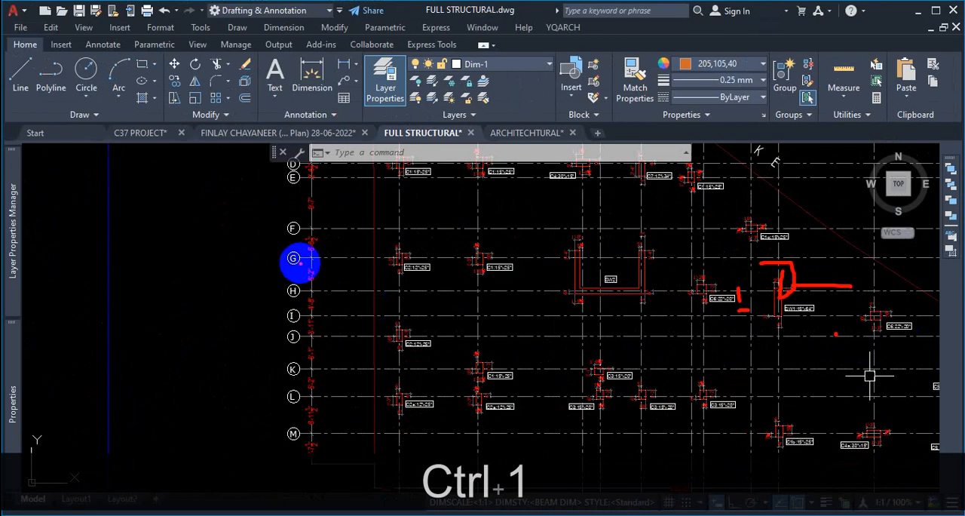
mouse_move(301, 260)
left_mouse_down()
mouse_move(324, 282)
mouse_move(285, 233)
left_mouse_up()
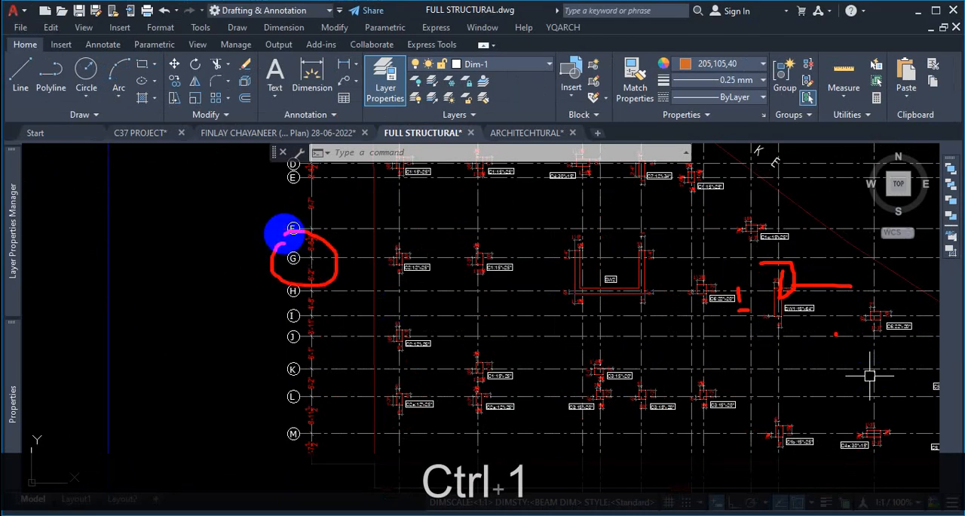
key("Escape")
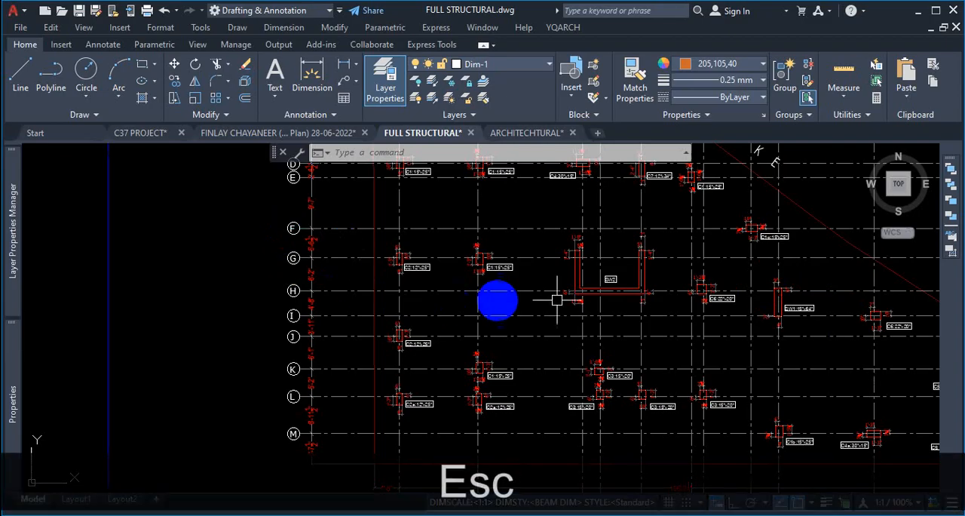
key("ctrl+1")
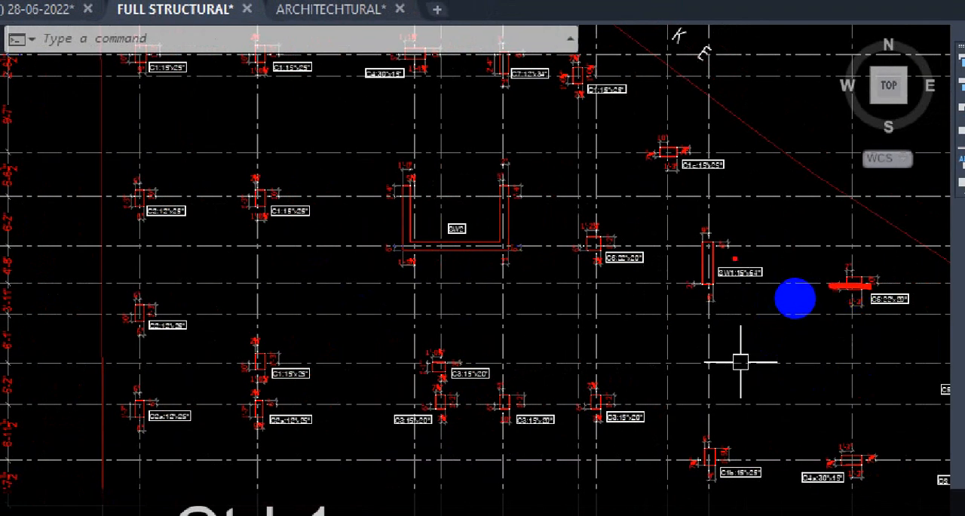
left_click_drag(674, 254, 735, 258)
mouse_move(591, 234)
left_mouse_down()
mouse_move(650, 233)
mouse_move(559, 233)
left_mouse_up()
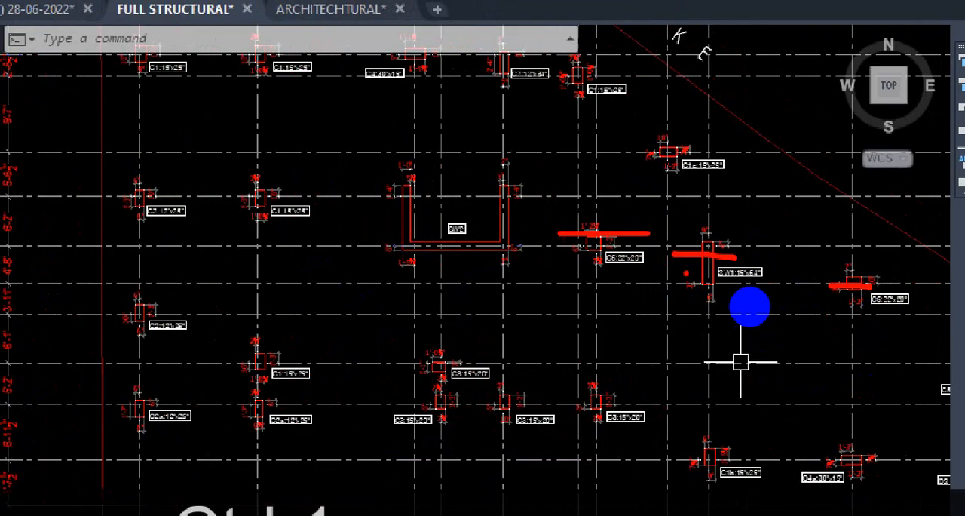
left_click_drag(671, 235, 674, 292)
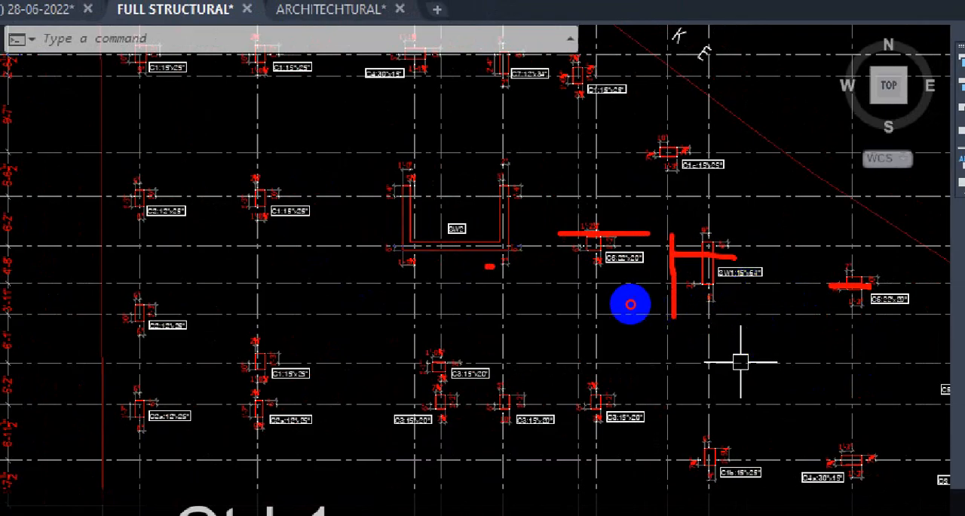
left_click_drag(485, 265, 963, 274)
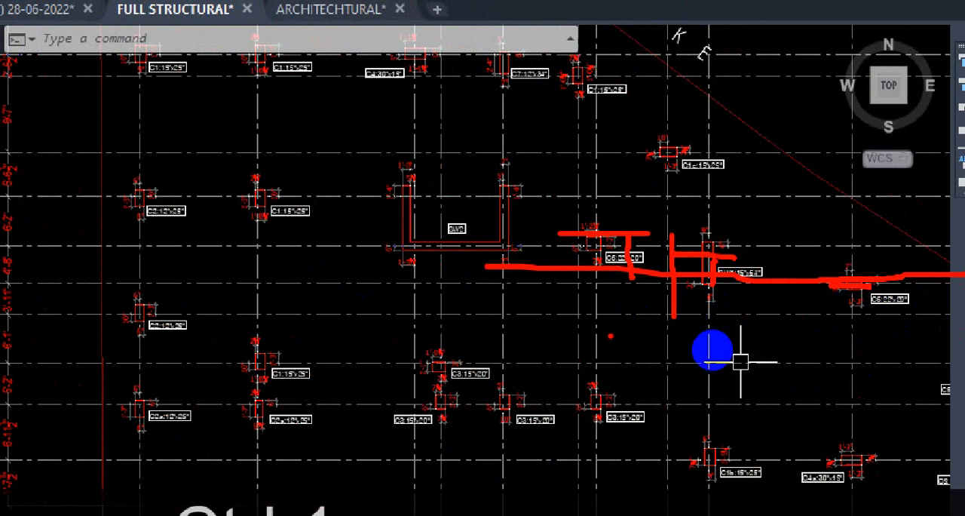
key("Escape")
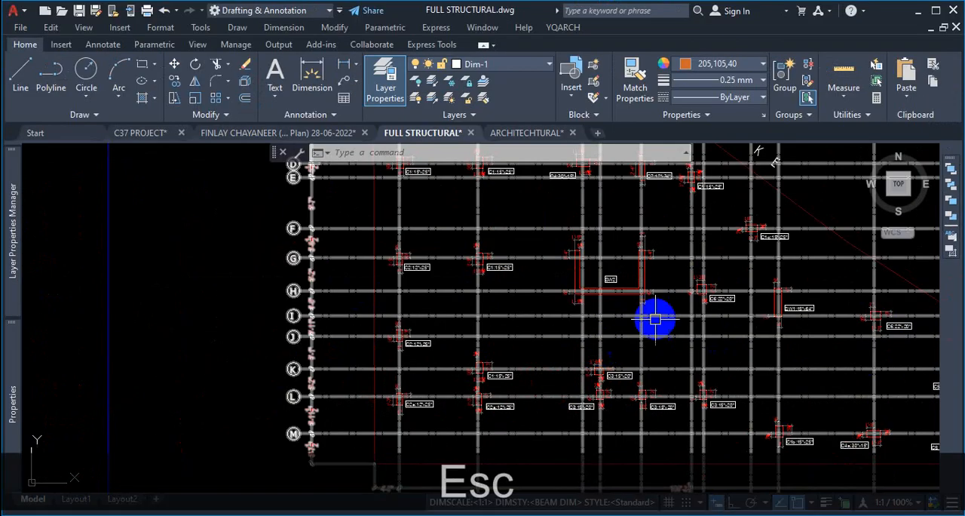
- Zoom in and out across the column layout plan to review the lettered grid lines B through J
scroll(516, 312, "down", 5)
scroll(542, 215, "up", 6)
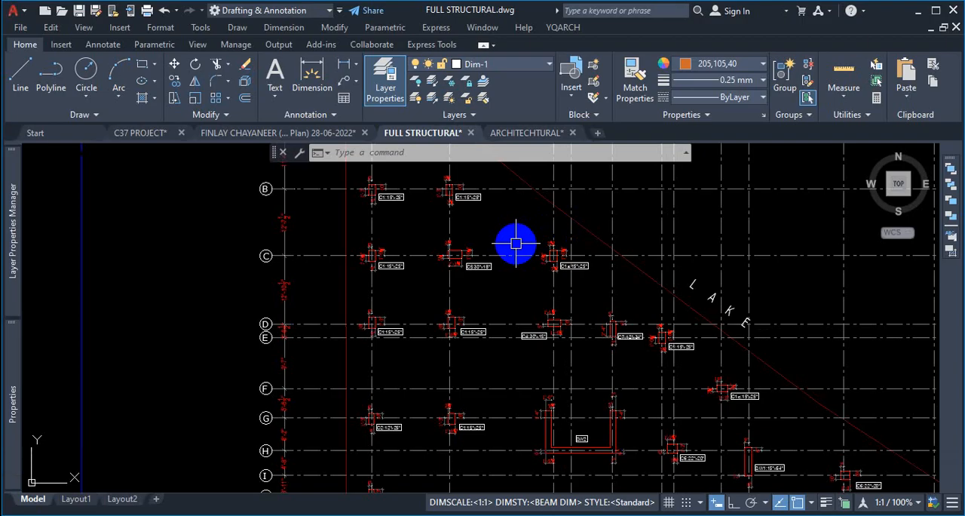
scroll(290, 343, "up", 6)
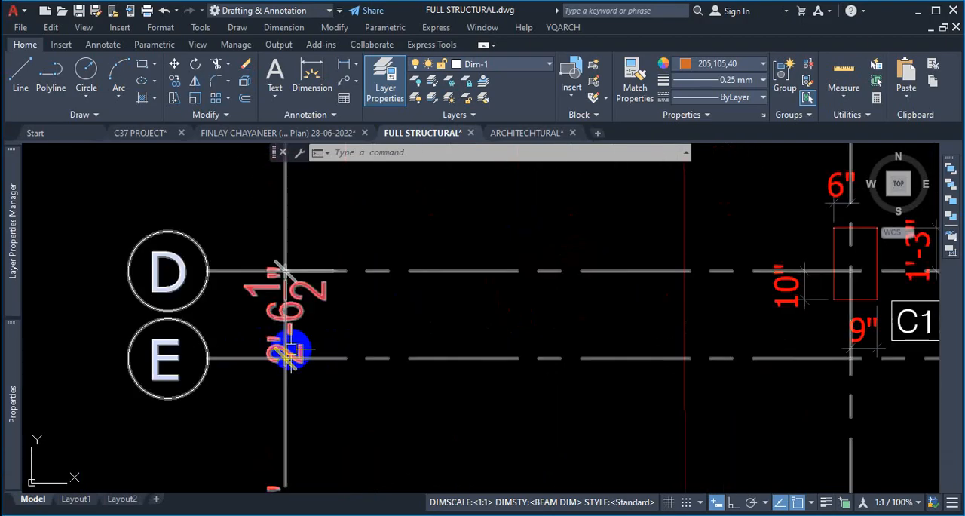
scroll(326, 286, "down", 6)
scroll(360, 317, "up", 6)
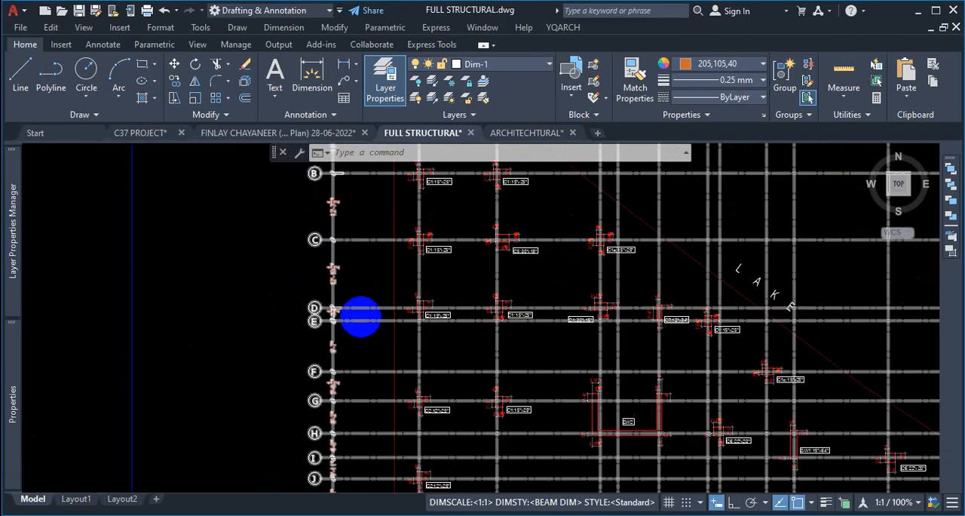
scroll(362, 377, "down", 6)
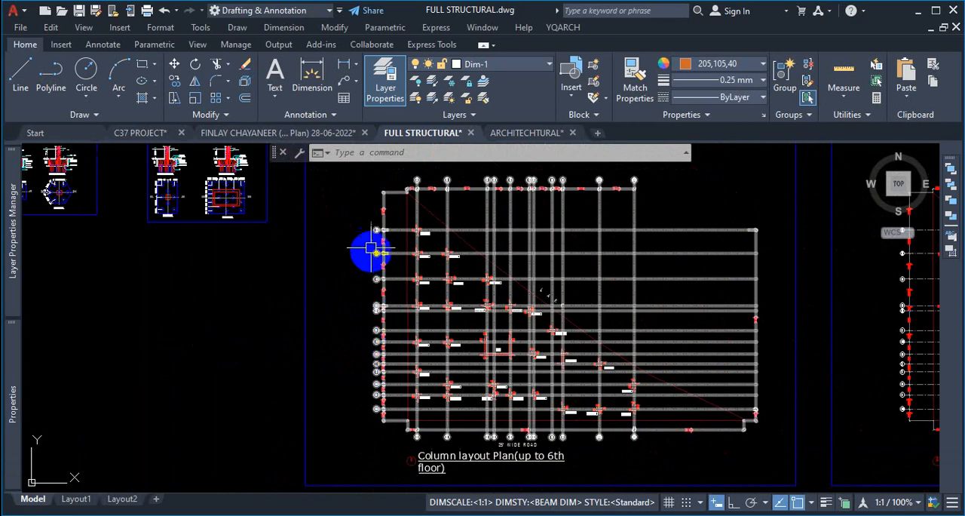
scroll(377, 287, "up", 6)
scroll(426, 324, "up", 2)
scroll(527, 295, "down", 6)
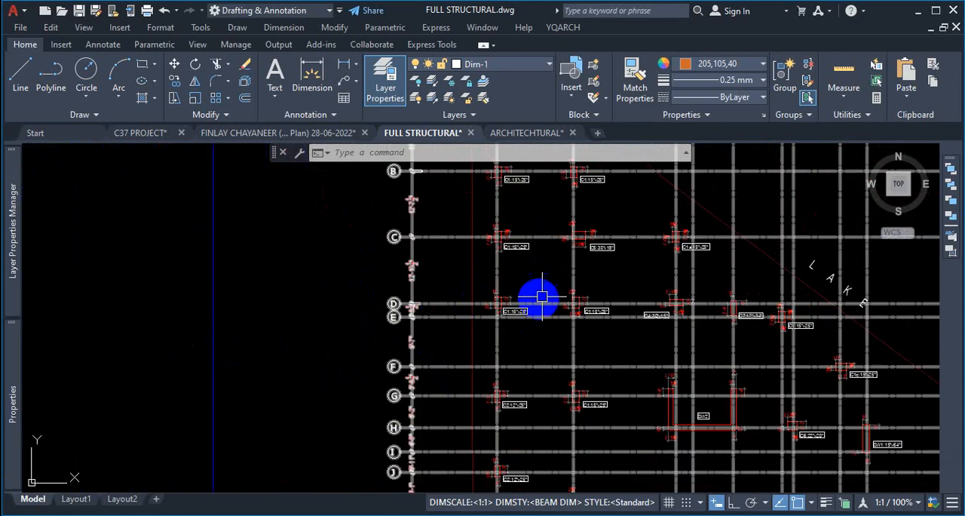
scroll(586, 339, "up", 4)
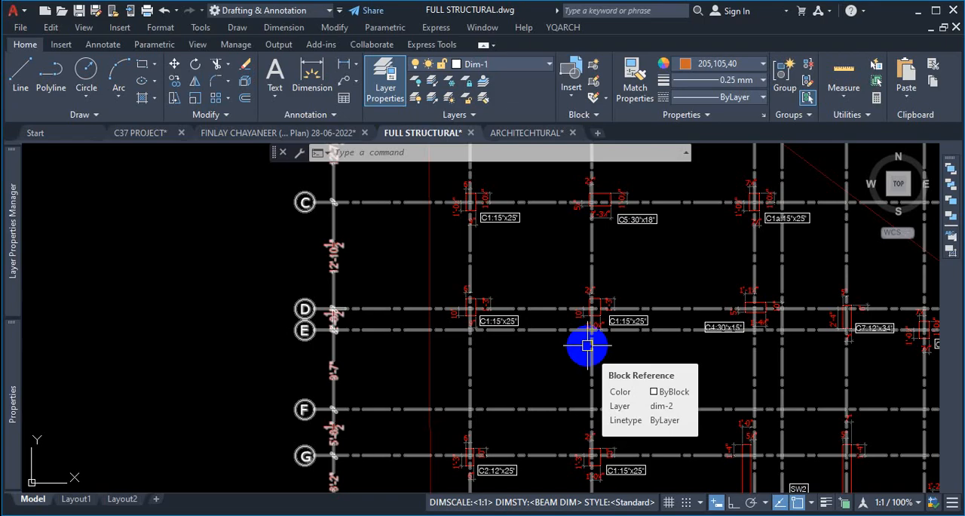
key("Escape")
scroll(435, 334, "down", 6)
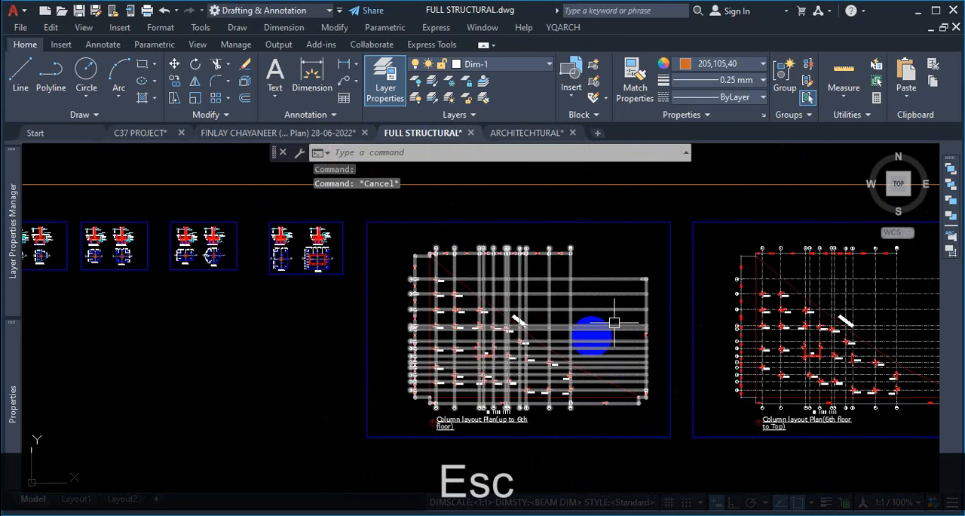
- Switch to the ARCHITECTURAL drawing and start a horizontal construction line with the XLINE command
left_click(502, 133)
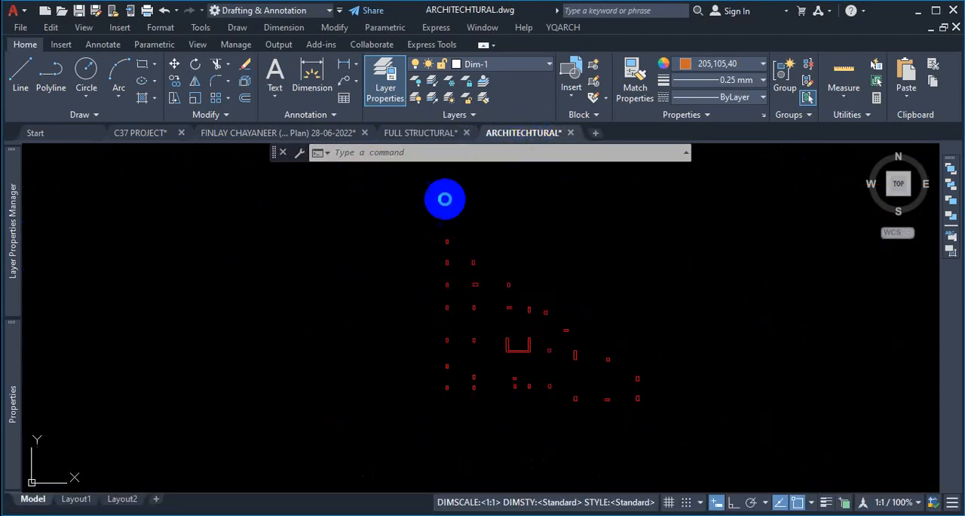
left_click(98, 115)
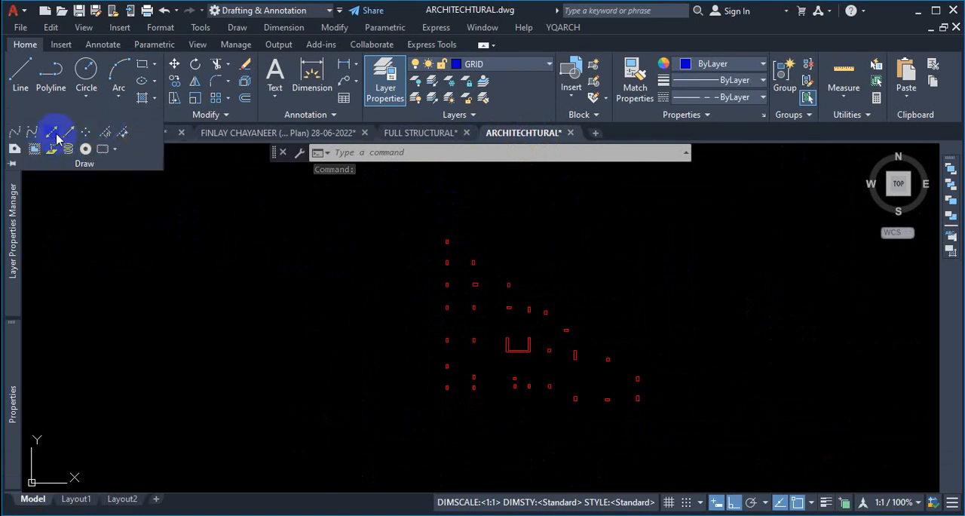
type("xl")
key("Return")
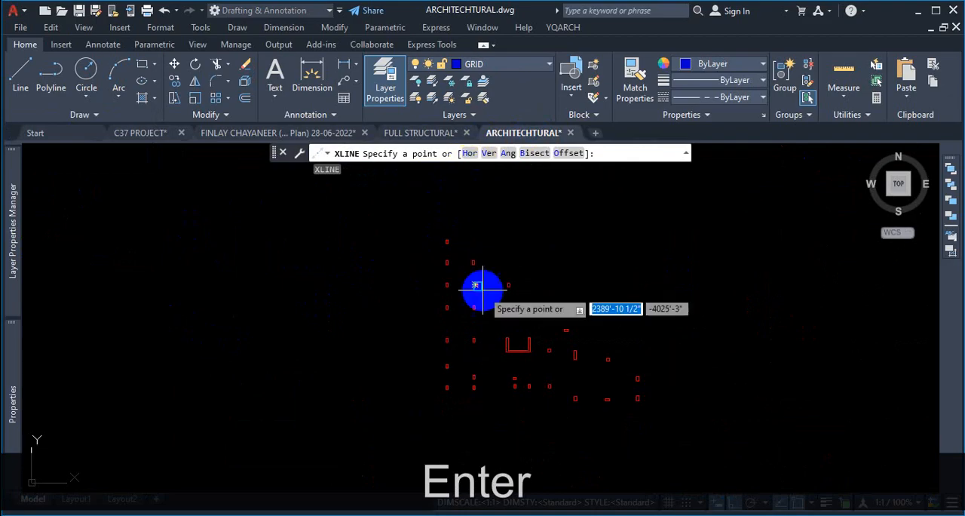
left_click(469, 156)
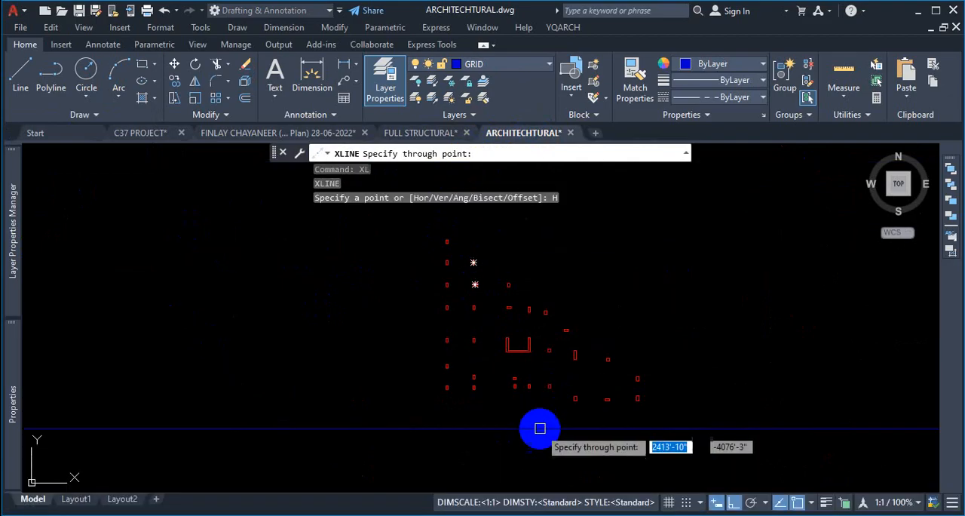
- Zoom along the lower column row to examine how the columns sit on the horizontal construction line
scroll(640, 429, "up", 2)
scroll(625, 405, "up", 2)
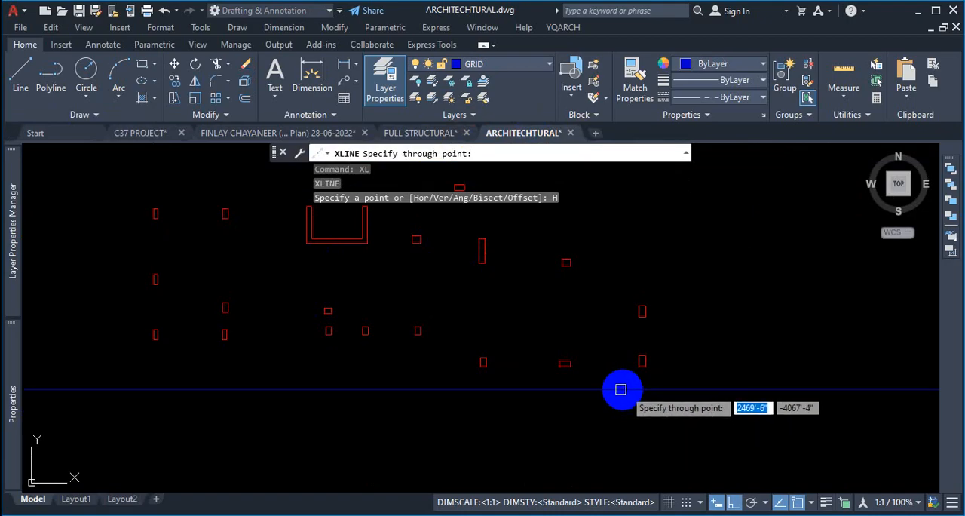
scroll(614, 390, "down", 2)
scroll(608, 383, "up", 6)
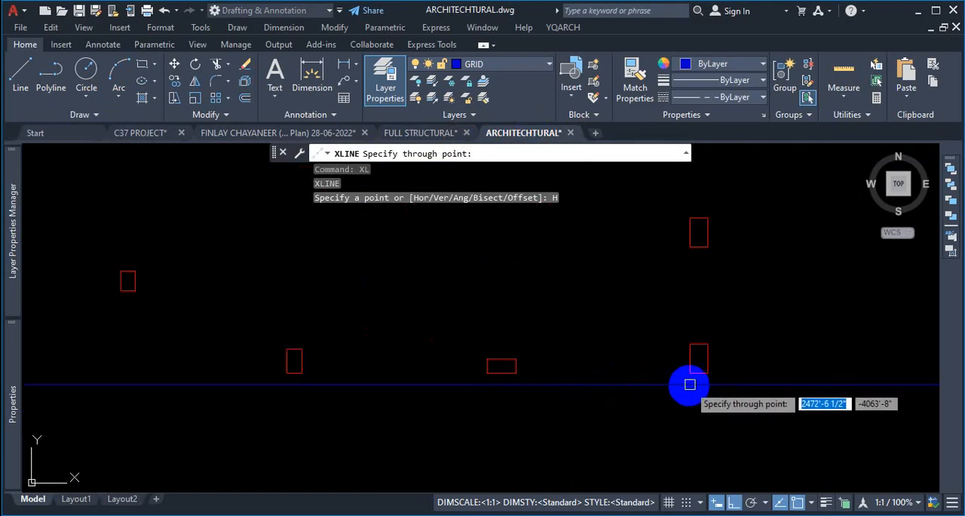
scroll(665, 399, "down", 2)
scroll(680, 391, "up", 2)
scroll(732, 363, "up", 2)
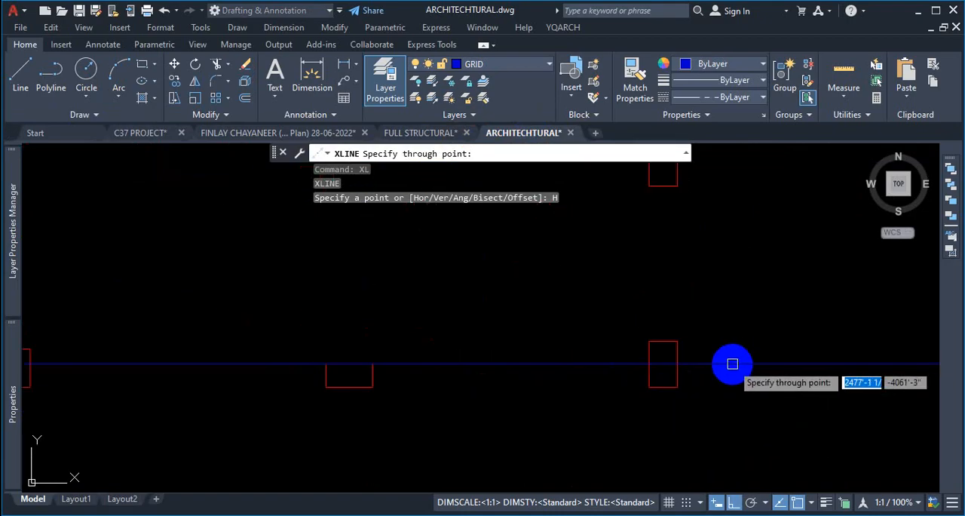
scroll(665, 365, "down", 2)
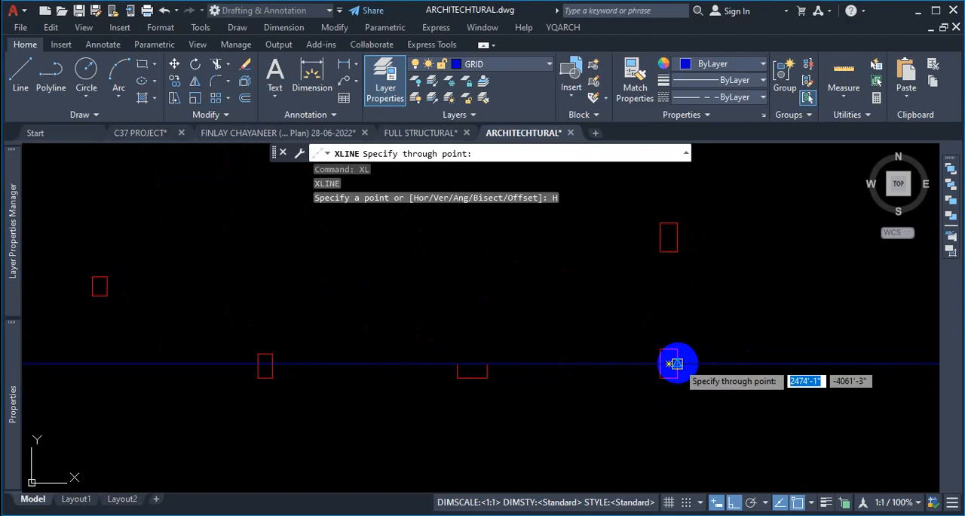
key("ctrl+1")
left_click(653, 371)
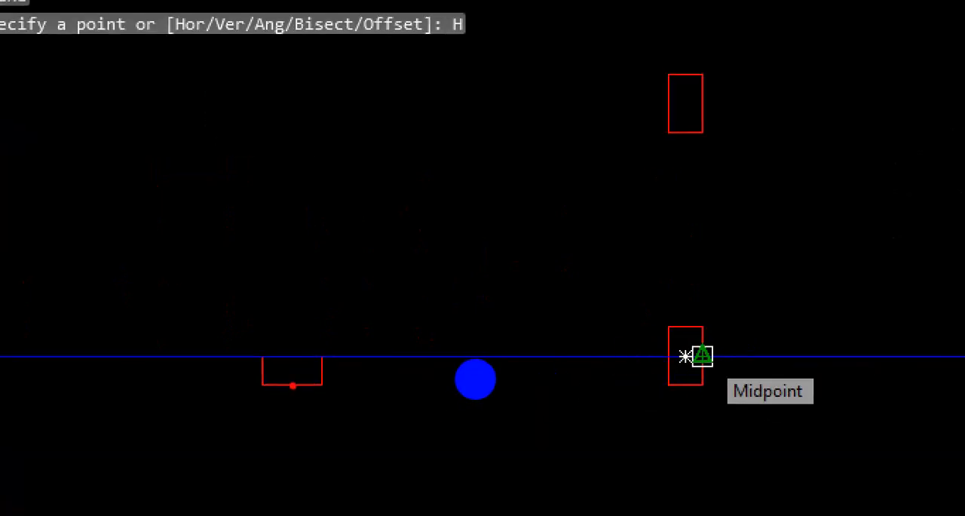
left_click_drag(325, 357, 238, 350)
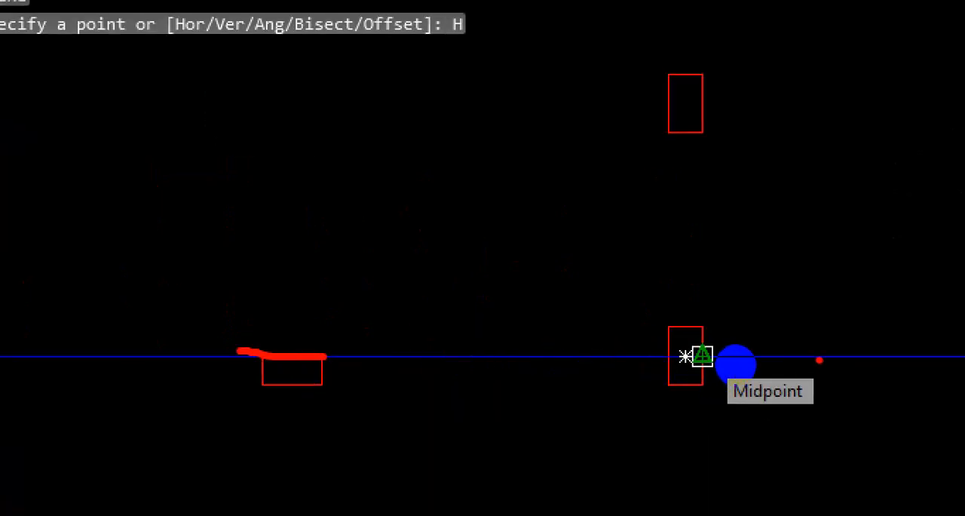
key("Escape")
- Place the first horizontal construction line through the midpoint of a column's edge in the lower row
scroll(513, 377, "up", 3)
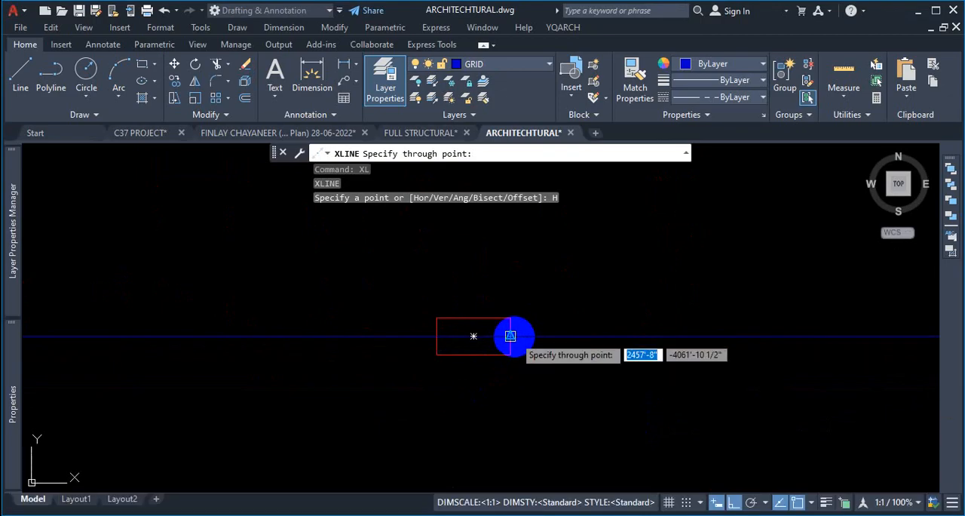
scroll(528, 346, "down", 3)
scroll(566, 367, "up", 5)
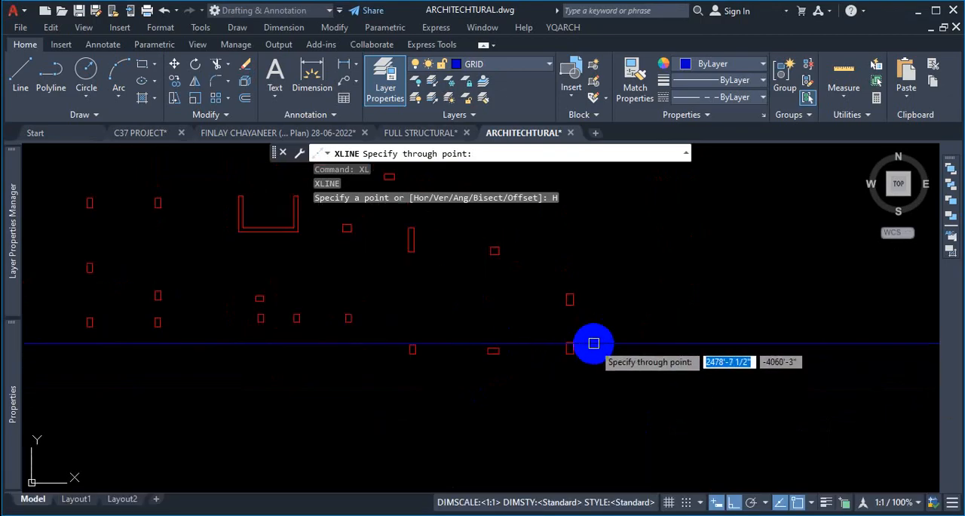
scroll(527, 381, "down", 3)
scroll(603, 362, "up", 3)
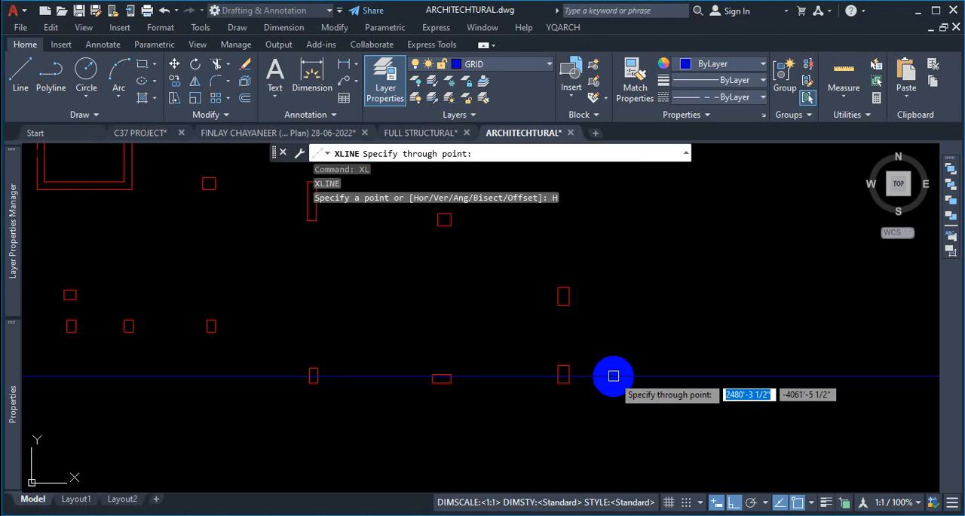
scroll(575, 396, "up", 2)
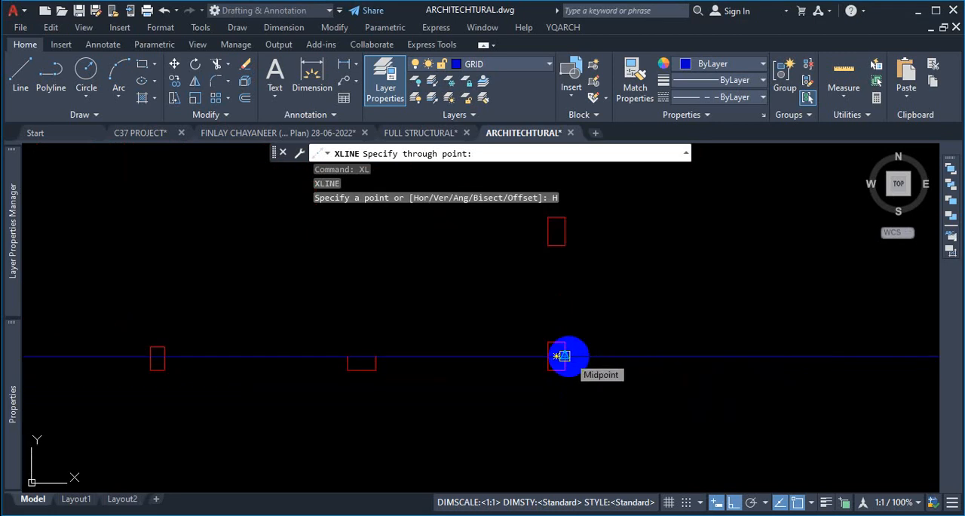
scroll(571, 362, "down", 2)
scroll(493, 366, "up", 3)
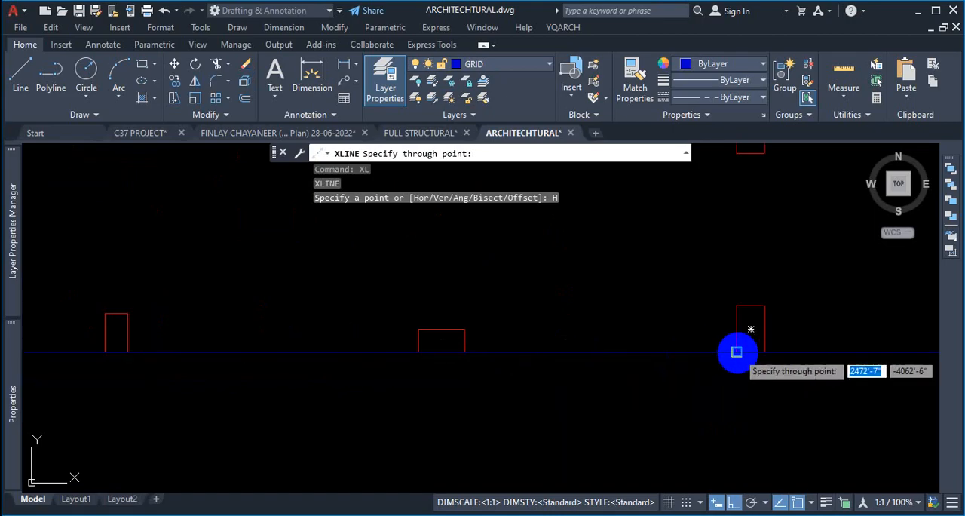
key("ctrl")
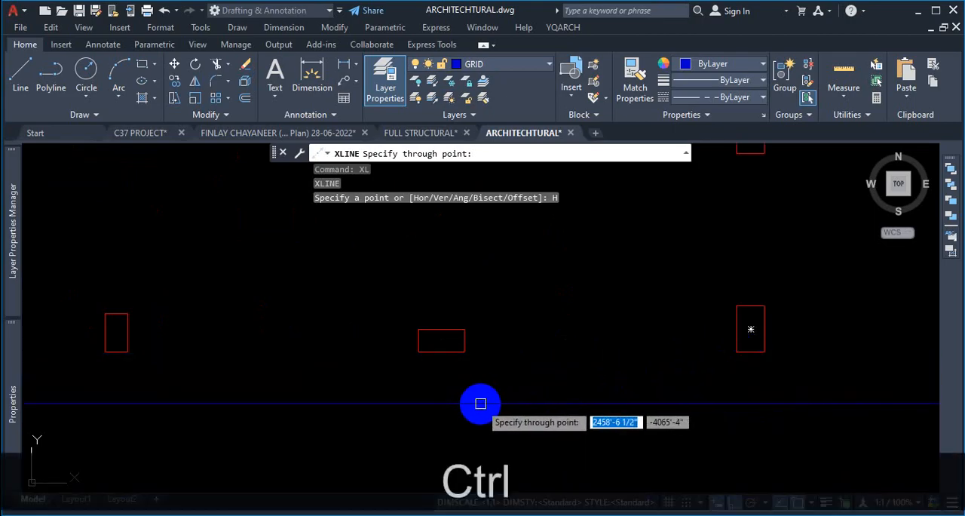
key("ctrl")
key("ctrl+1")
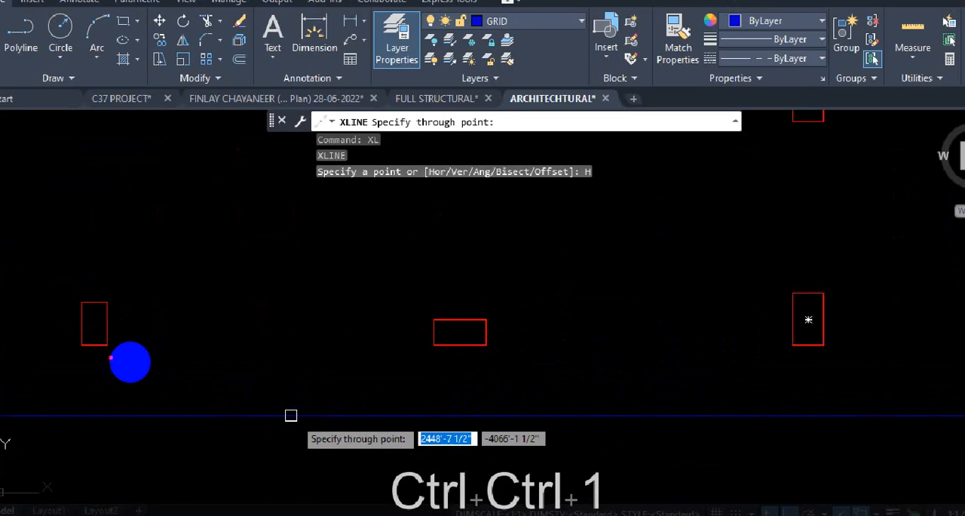
left_click_drag(158, 360, 778, 349)
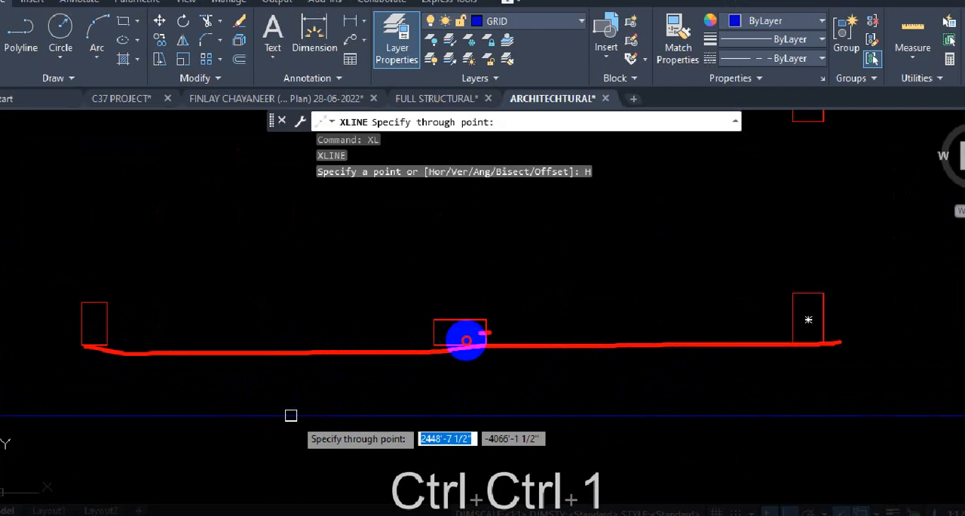
left_click_drag(467, 340, 770, 335)
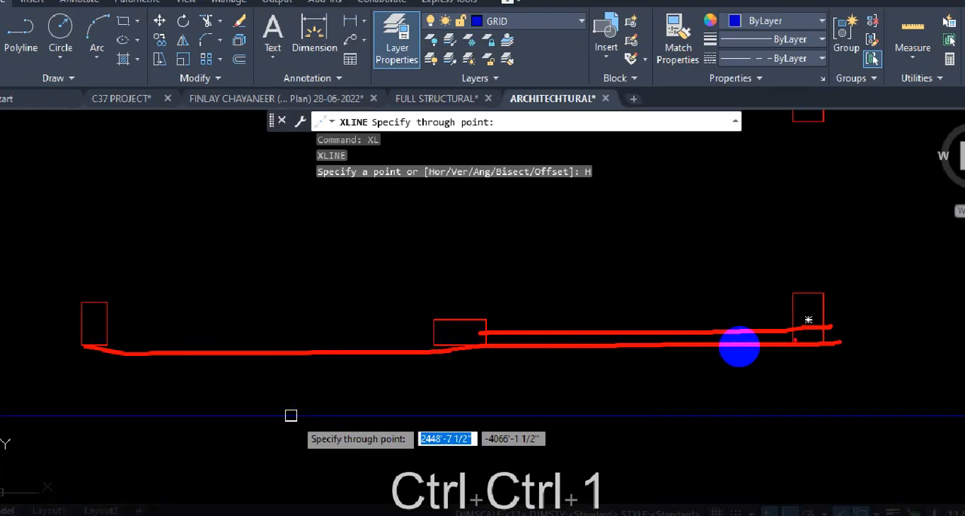
key("Escape")
scroll(491, 341, "up", 5)
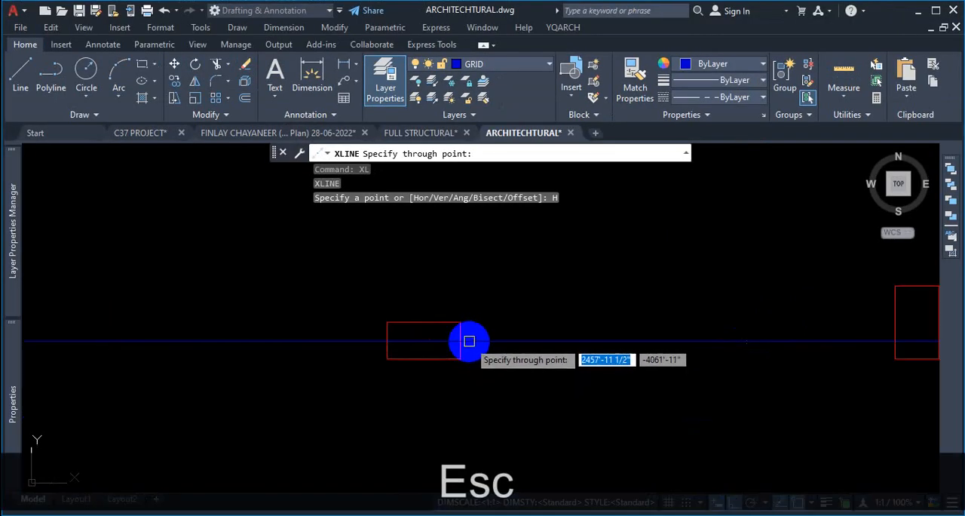
left_click(458, 341)
- Place a second horizontal construction line through the midpoint of a column edge in the next row up
scroll(705, 381, "down", 6)
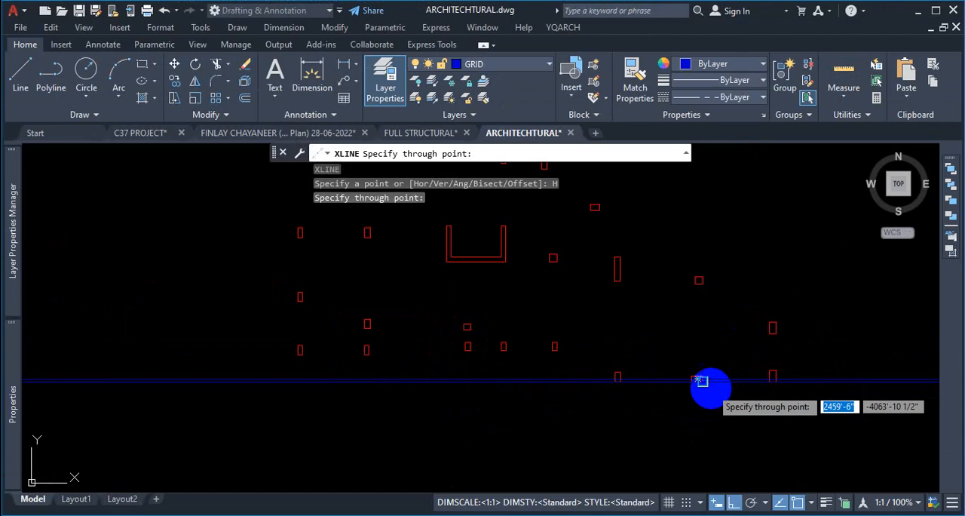
scroll(693, 353, "up", 2)
scroll(711, 334, "down", 4)
scroll(487, 354, "up", 4)
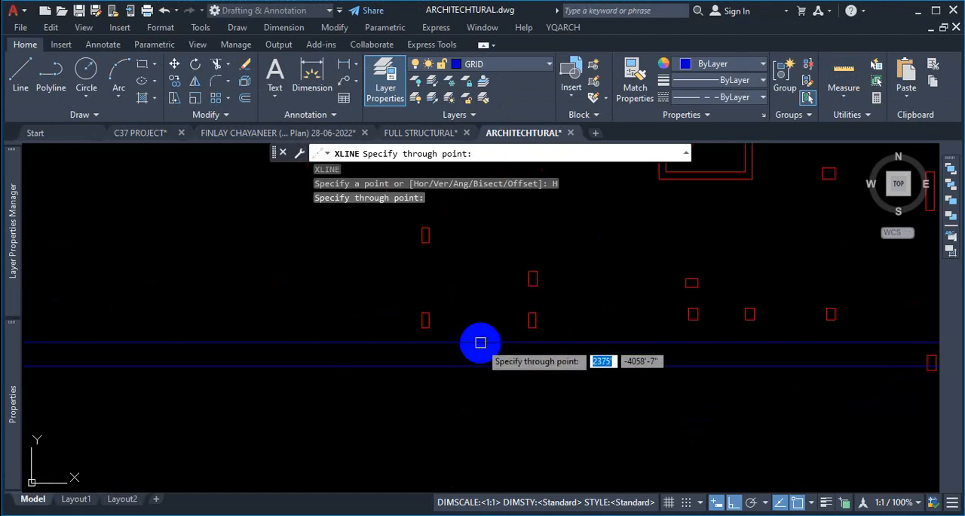
scroll(416, 340, "up", 6)
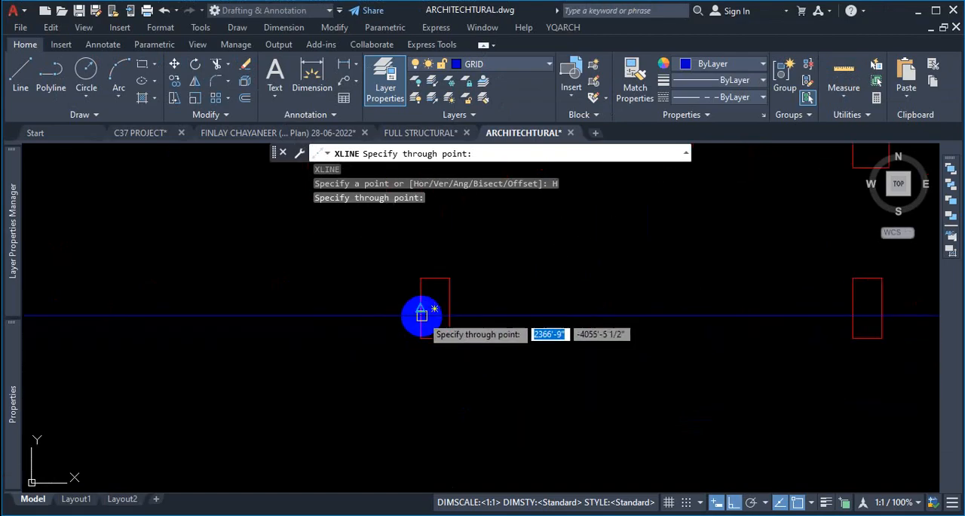
left_click(355, 308)
- Zoom across the plan to check the two horizontal construction lines against the column rows
scroll(299, 330, "down", 5)
scroll(650, 356, "up", 4)
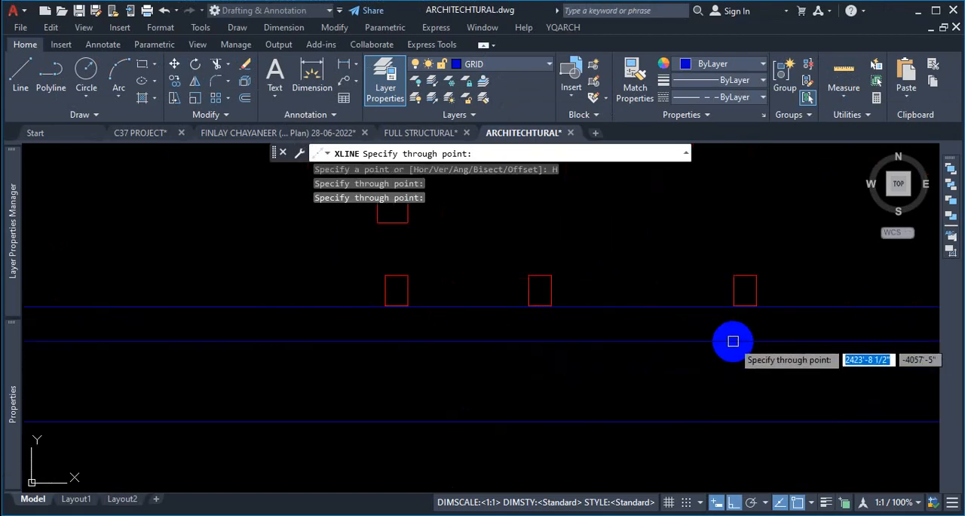
scroll(483, 328, "up", 5)
scroll(653, 266, "up", 5)
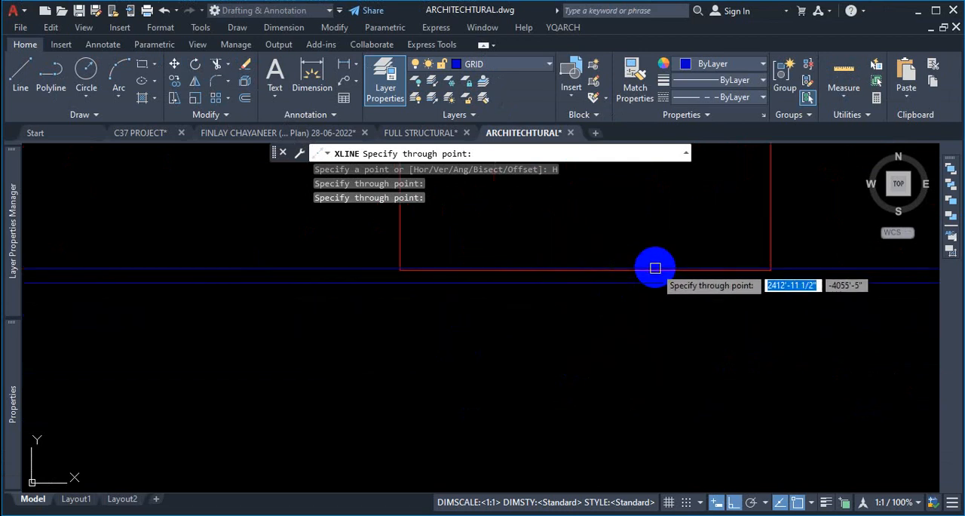
scroll(642, 337, "down", 8)
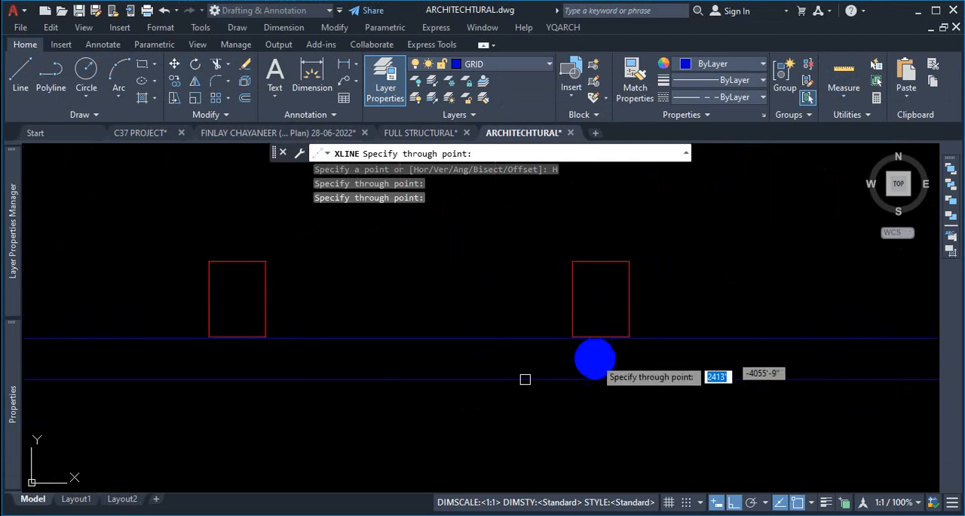
scroll(226, 336, "up", 10)
scroll(305, 377, "down", 6)
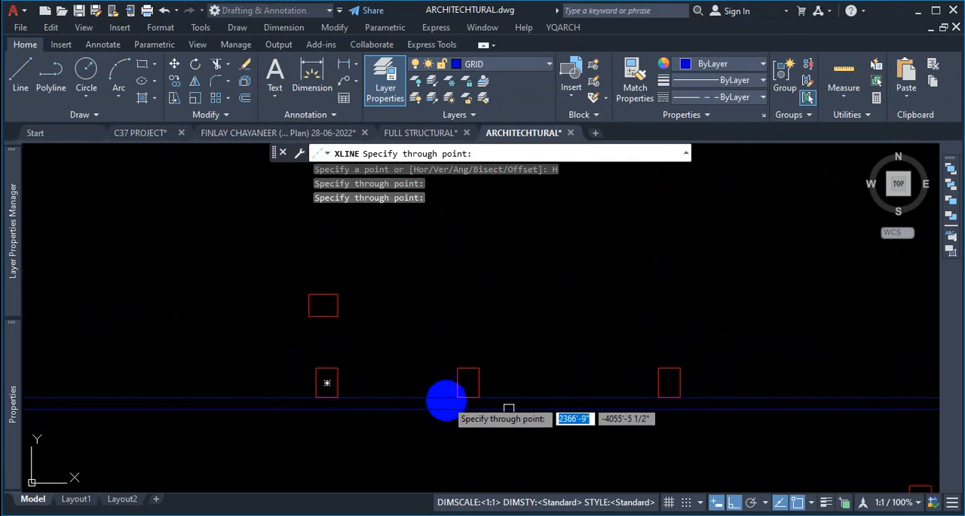
scroll(603, 375, "down", 6)
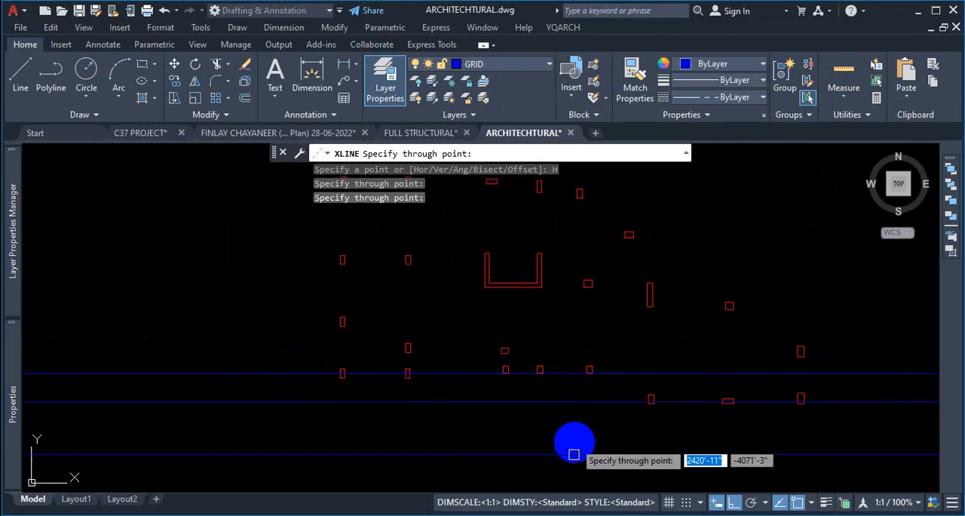
- Consult the pile layout plan PDF, then return and end the XLINE command
key("alt+Tab")
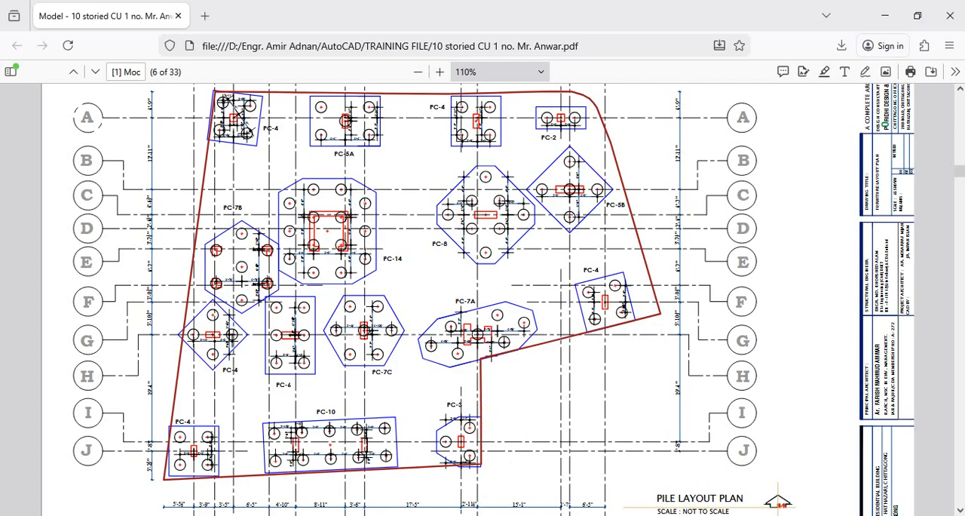
mouse_move(505, 488)
left_click(566, 473)
key("Escape")
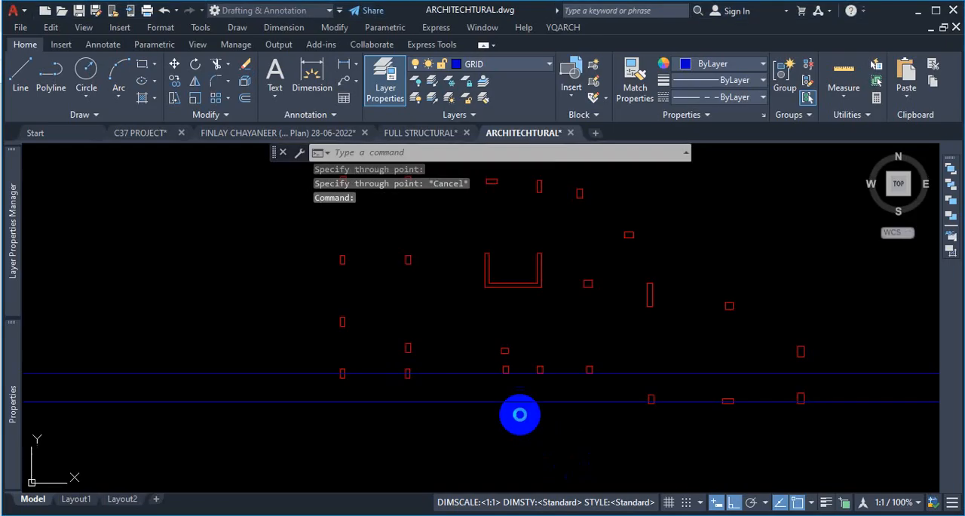
- Switch to the FULL STRUCTURAL drawing and zoom around to examine column positions along the grid lines
left_click(421, 133)
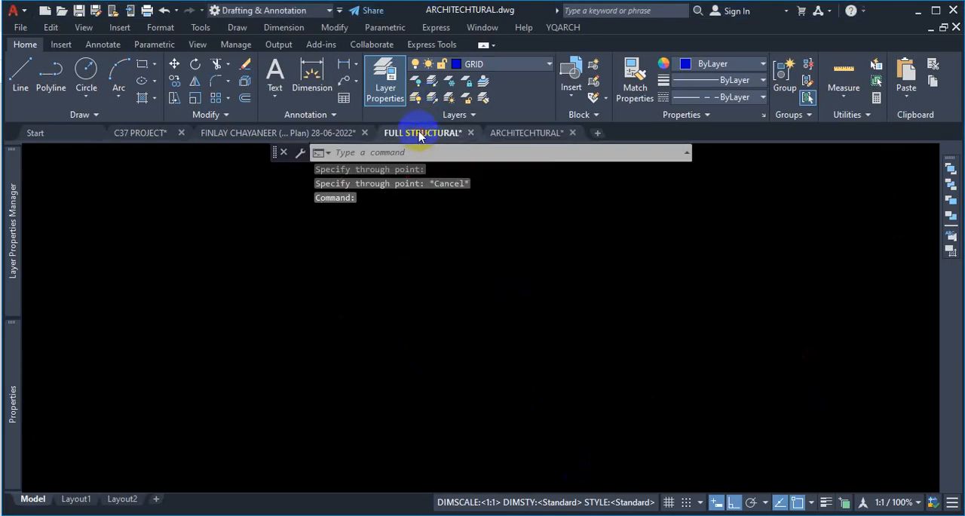
scroll(462, 408, "up", 5)
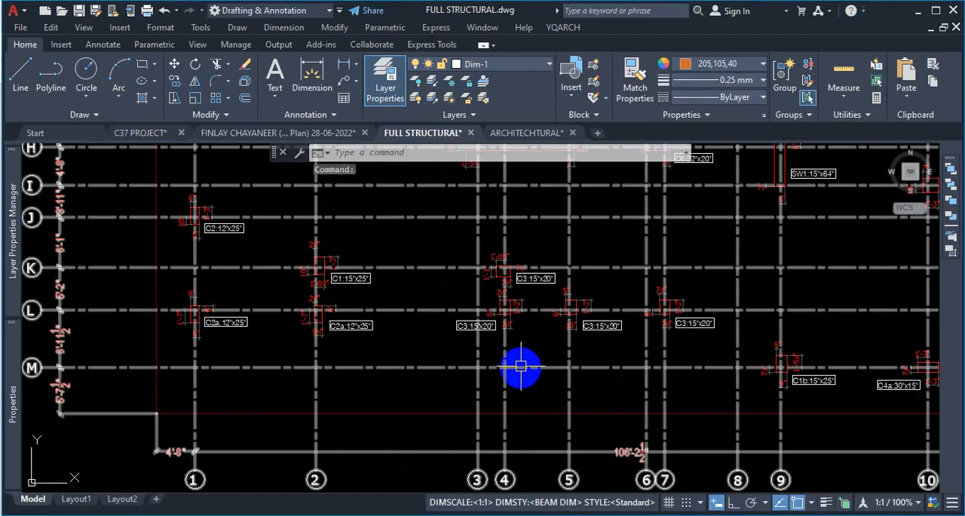
scroll(209, 332, "up", 2)
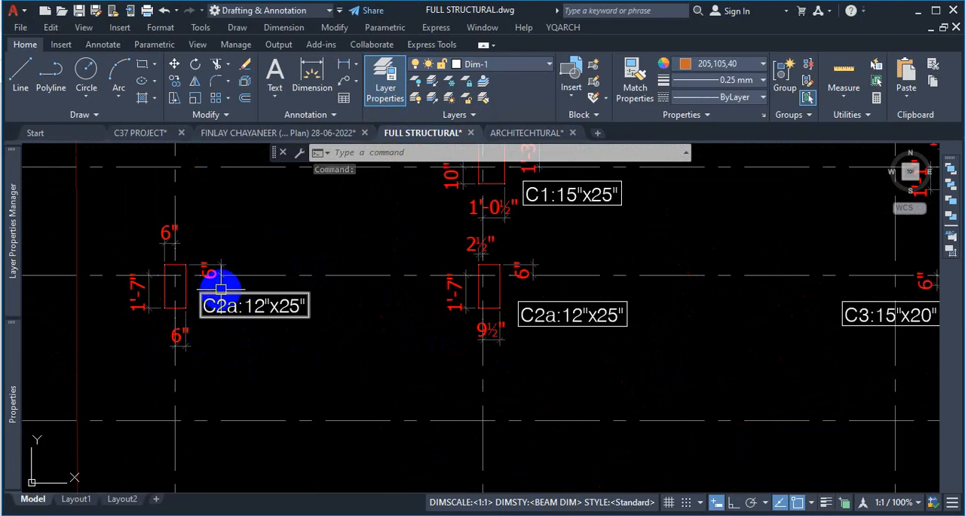
scroll(223, 278, "down", 2)
scroll(547, 294, "down", 3)
scroll(519, 270, "up", 3)
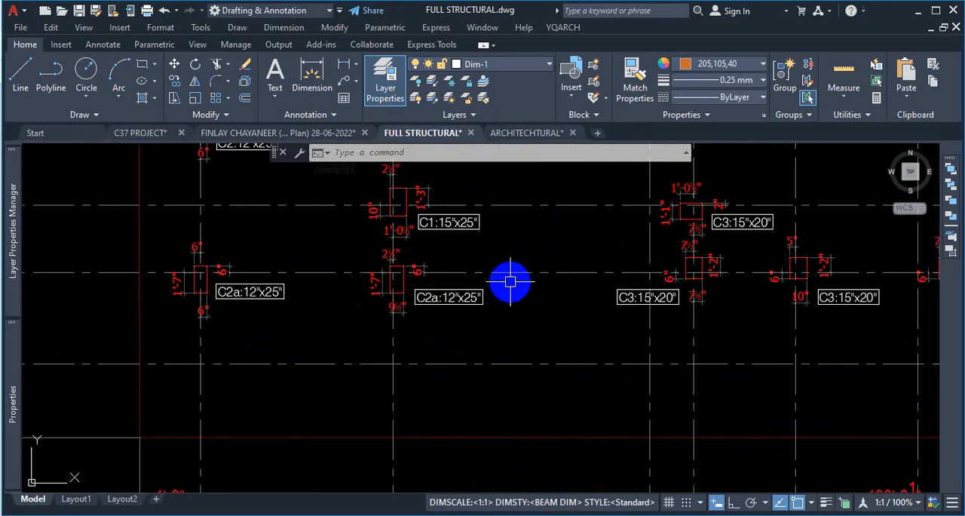
scroll(626, 280, "down", 3)
scroll(803, 284, "up", 3)
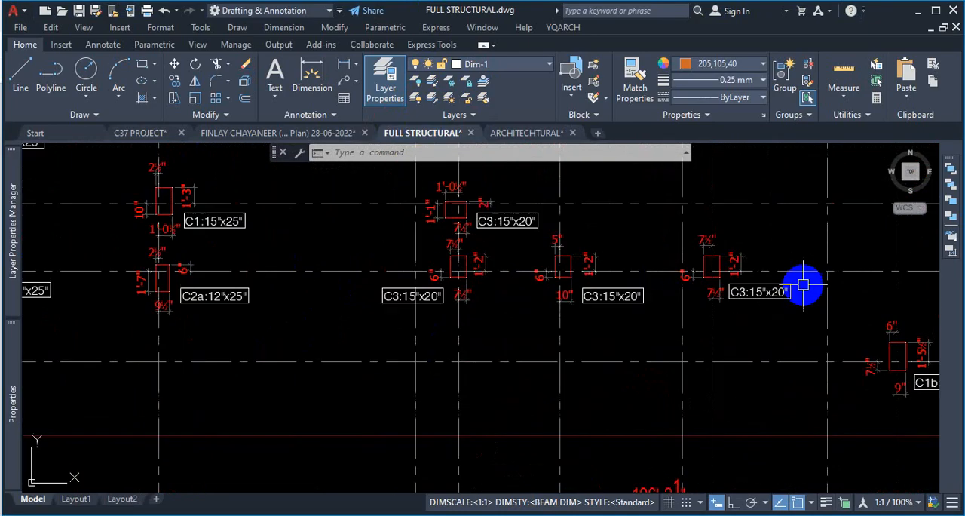
scroll(774, 279, "down", 6)
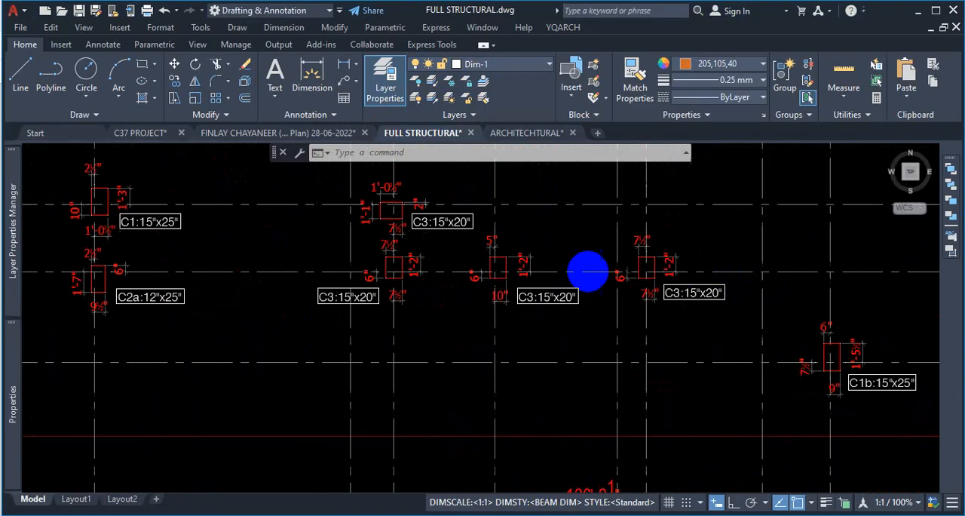
scroll(485, 276, "up", 6)
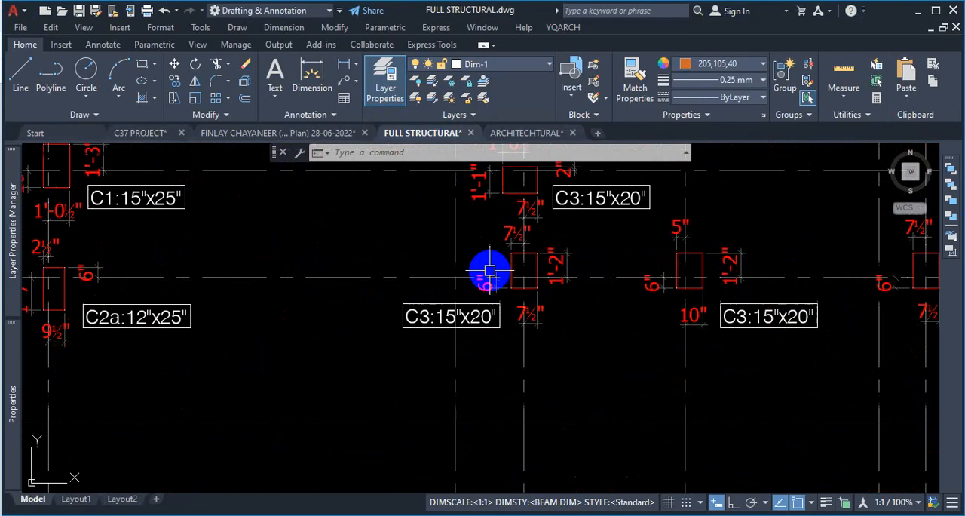
scroll(543, 291, "up", 2)
scroll(542, 291, "down", 6)
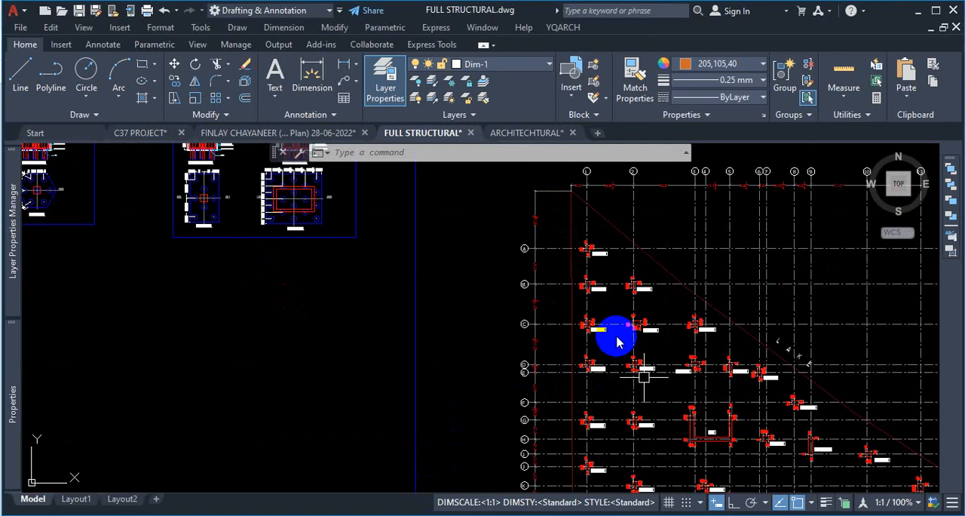
scroll(622, 331, "up", 10)
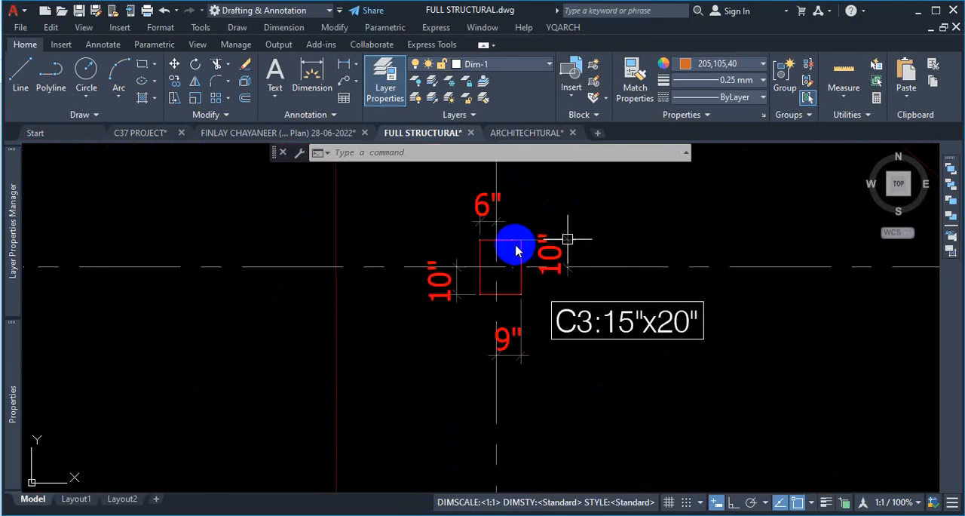
scroll(515, 251, "down", 8)
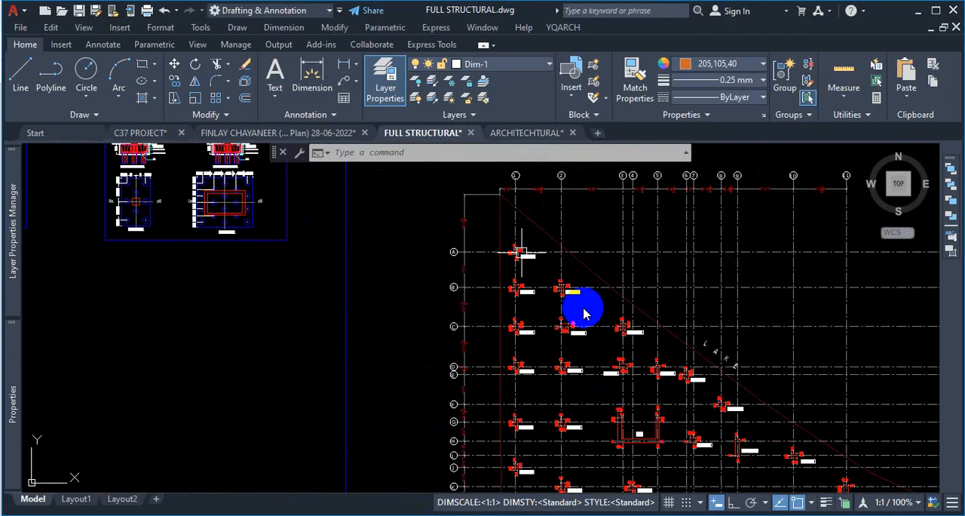
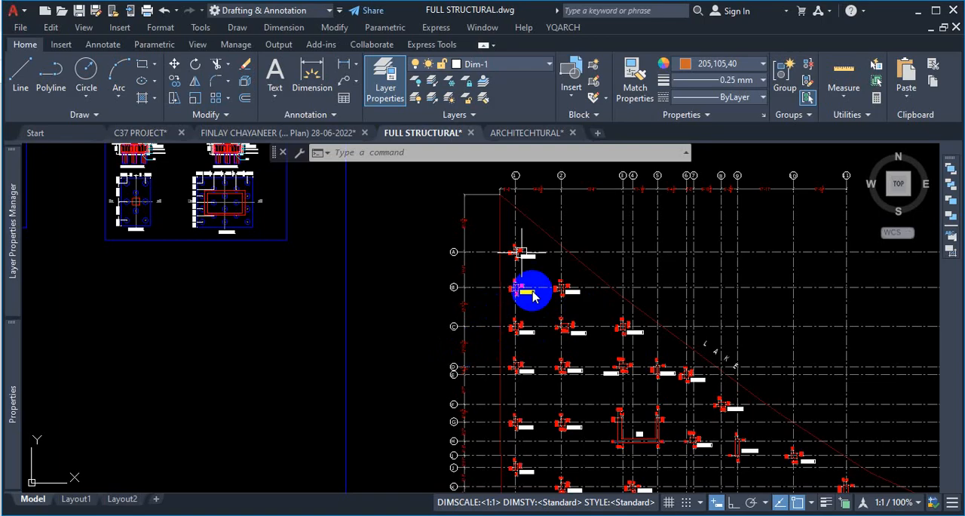
- Return to the ARCHITECHTURAL drawing and zoom across the floor plans and column layout to examine the column positions
scroll(533, 296, "down", 5)
left_click(528, 133)
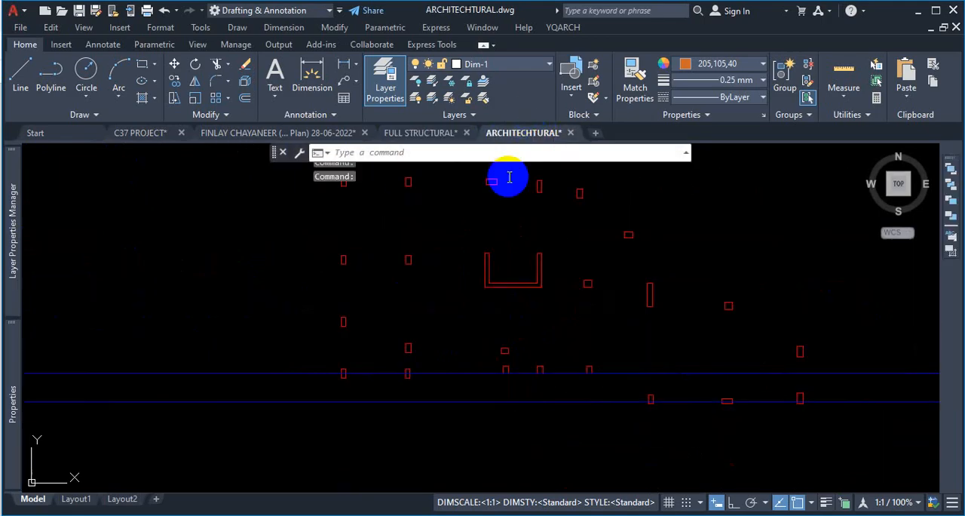
scroll(539, 334, "down", 6)
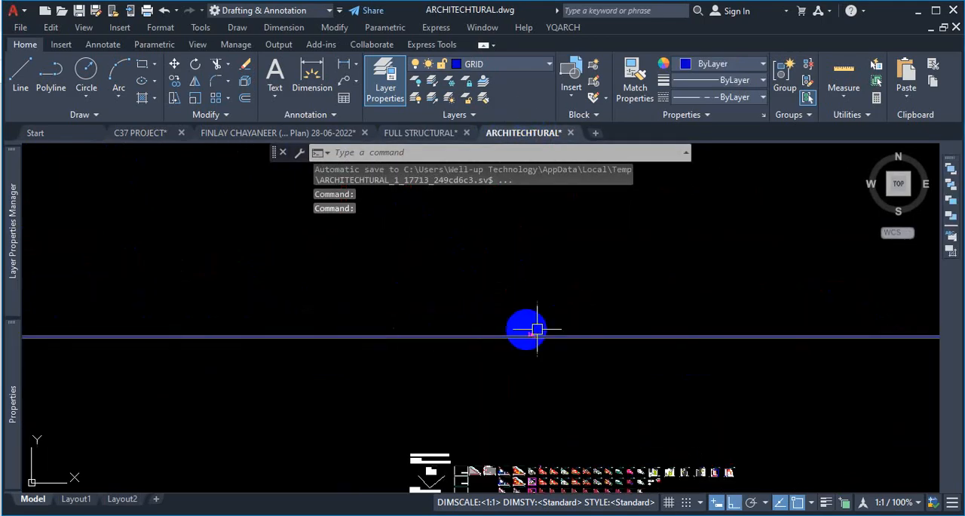
scroll(547, 400, "up", 8)
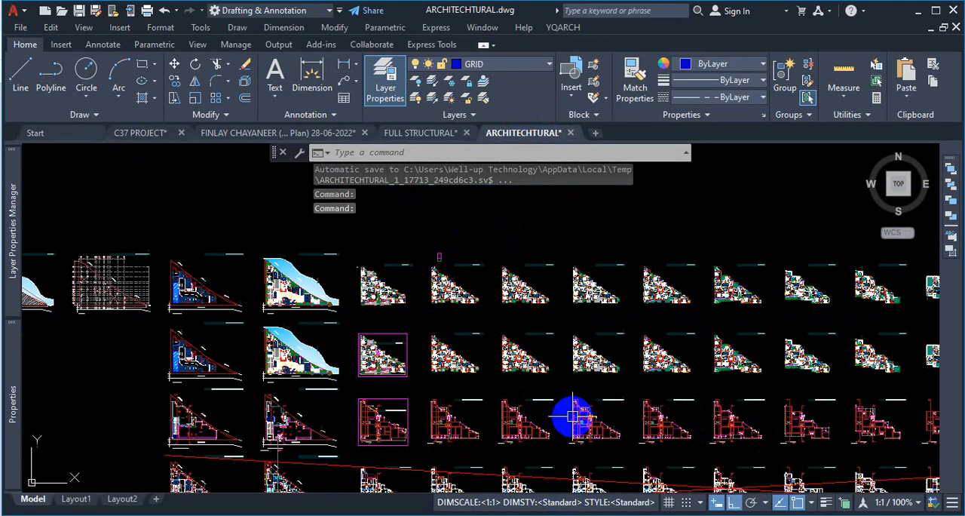
scroll(603, 263, "down", 2)
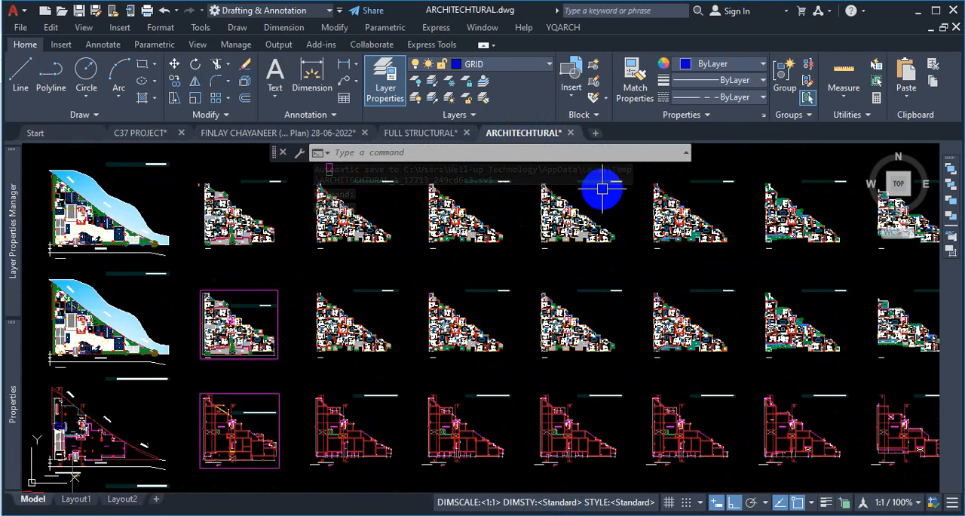
scroll(577, 226, "down", 4)
scroll(513, 174, "up", 3)
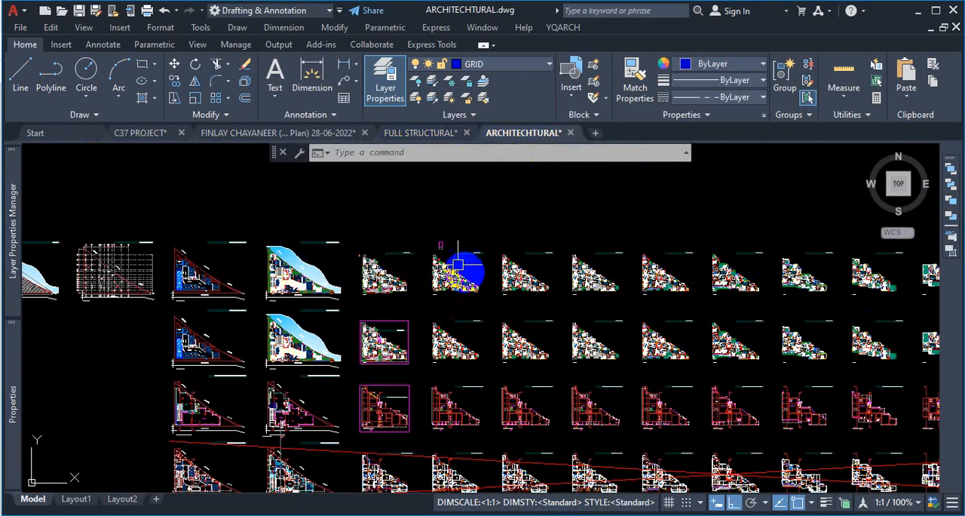
scroll(458, 264, "up", 8)
scroll(452, 249, "down", 2)
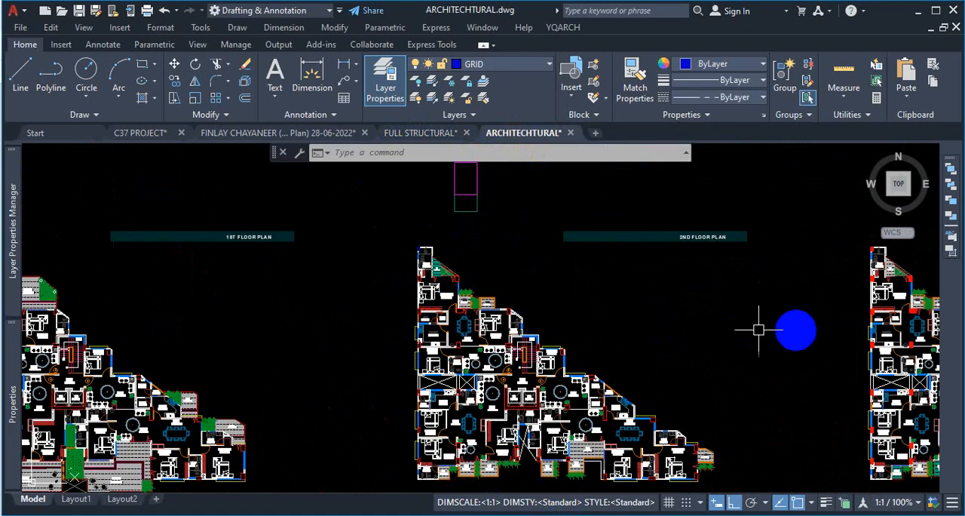
scroll(467, 295, "down", 6)
scroll(565, 198, "up", 8)
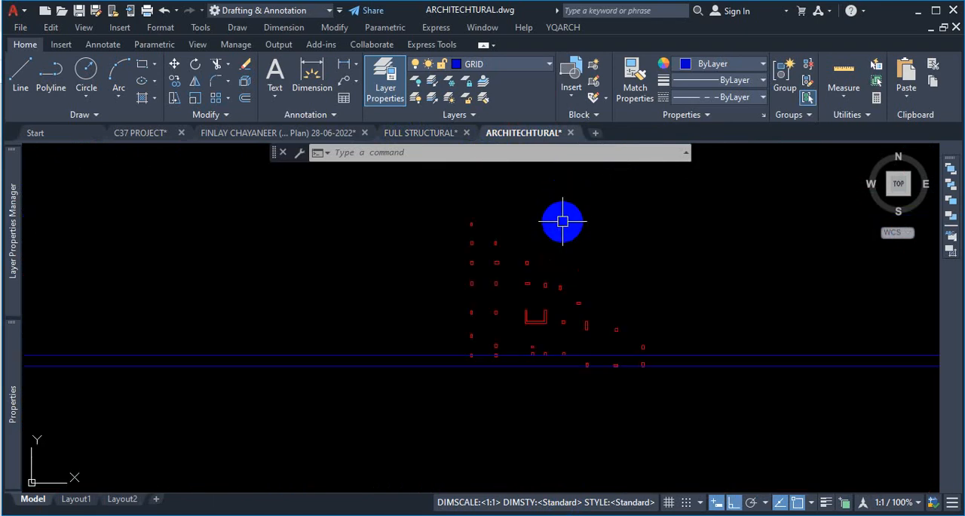
scroll(562, 221, "up", 2)
scroll(534, 426, "down", 2)
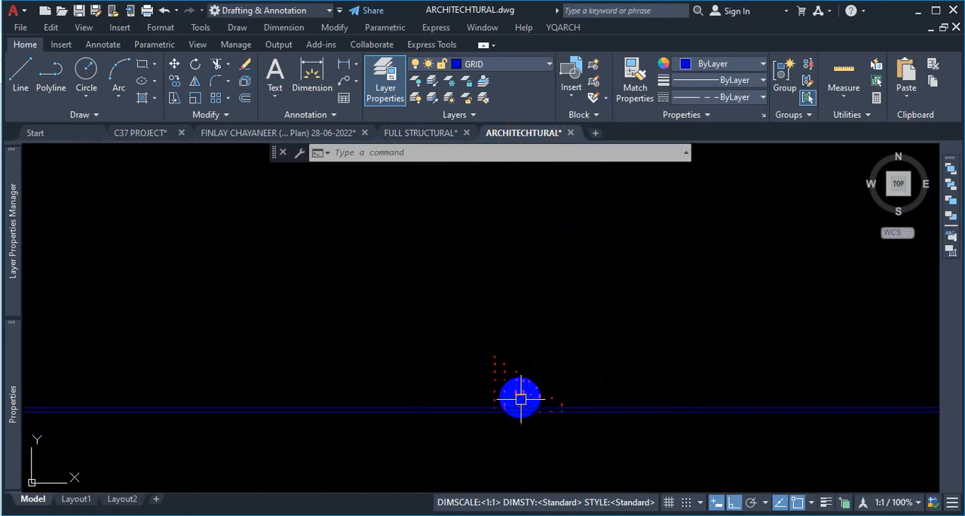
- Try to move the upper horizontal construction line onto the edge midpoint of the easternmost of the three small aligned columns
scroll(517, 395, "up", 7)
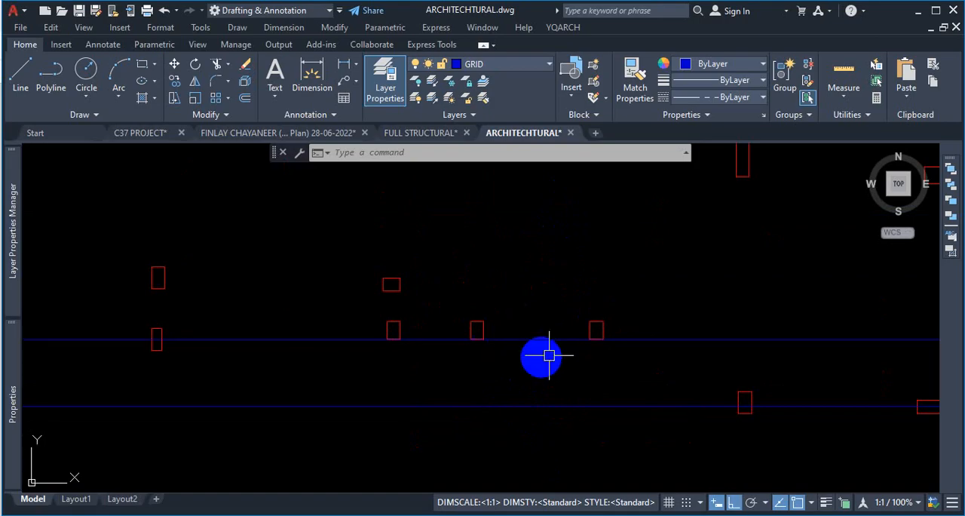
scroll(550, 352, "down", 2)
scroll(530, 349, "up", 4)
scroll(527, 332, "down", 2)
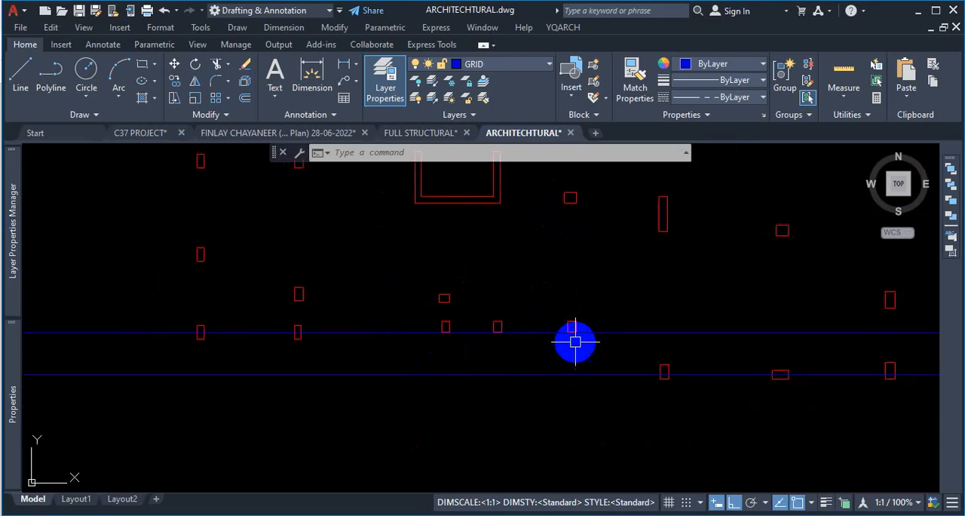
scroll(534, 330, "up", 2)
left_click(554, 324)
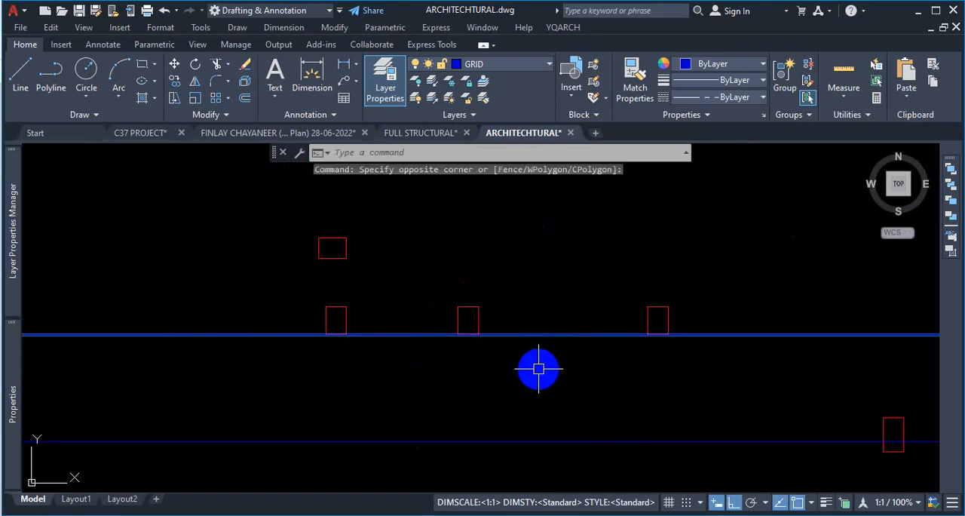
left_click(538, 369)
type("M")
key("Return")
left_click(549, 367)
scroll(584, 343, "up", 2)
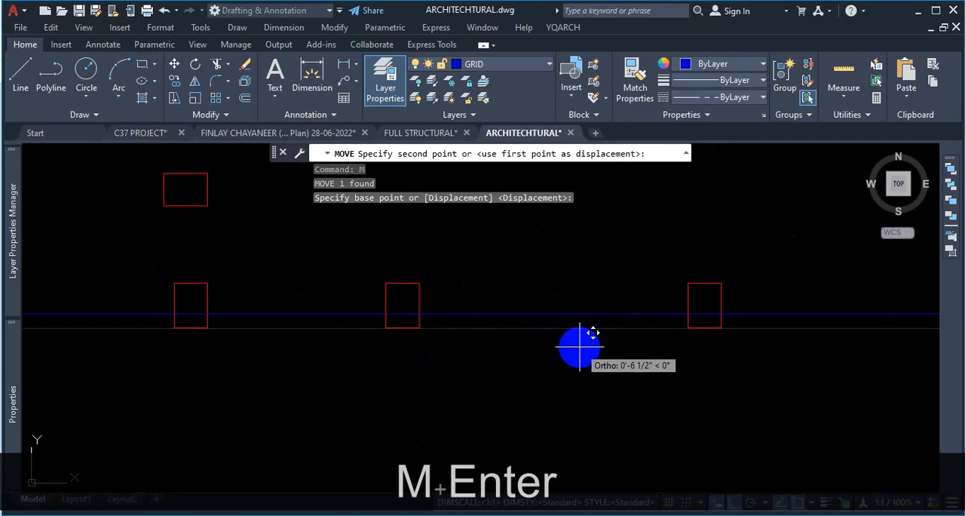
left_click(687, 306)
key("Escape")
- Move the upper horizontal construction line from a point on it to the left edge midpoint of the easternmost of the three aligned columns
left_click(661, 233)
left_click(598, 323)
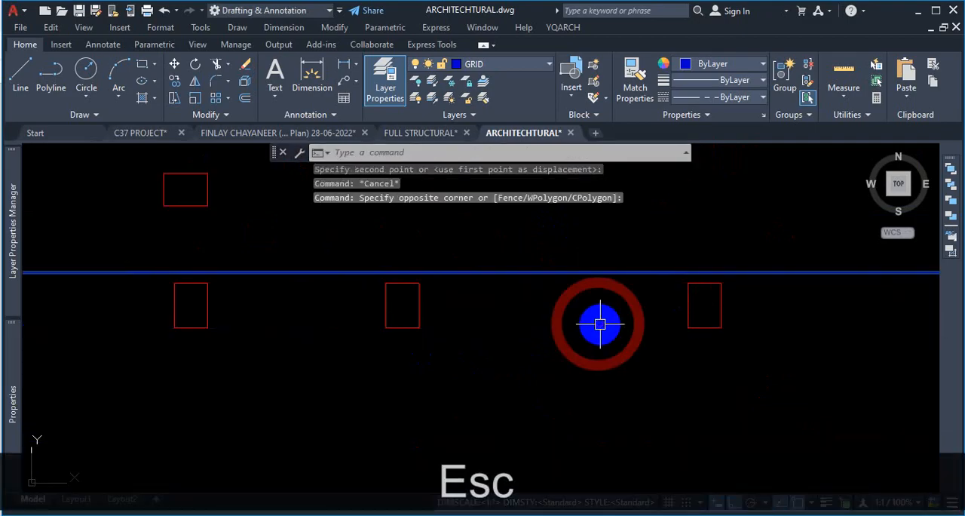
type("M")
key("Return")
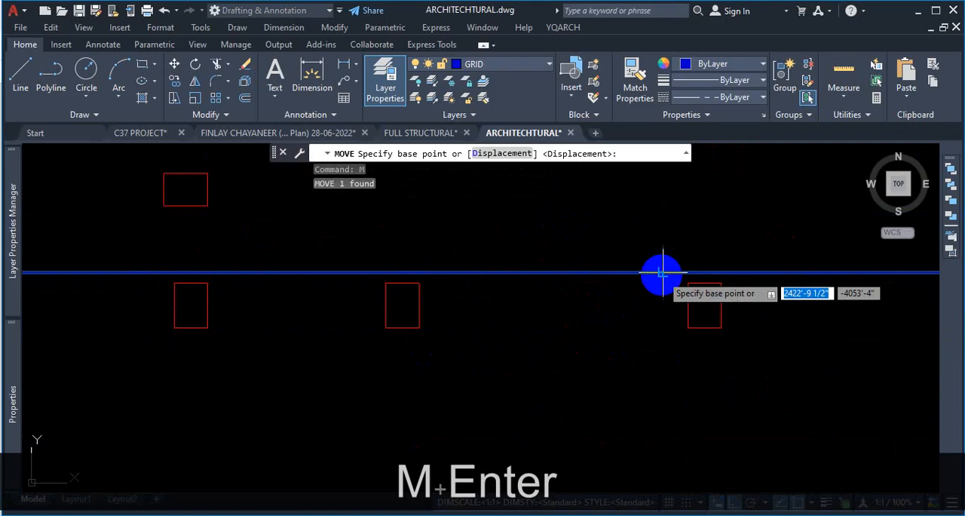
left_click(663, 272)
left_click(686, 306)
- Draw a horizontal construction line through the side edge midpoint of the small wide column just above the three aligned columns
scroll(792, 325, "down", 6)
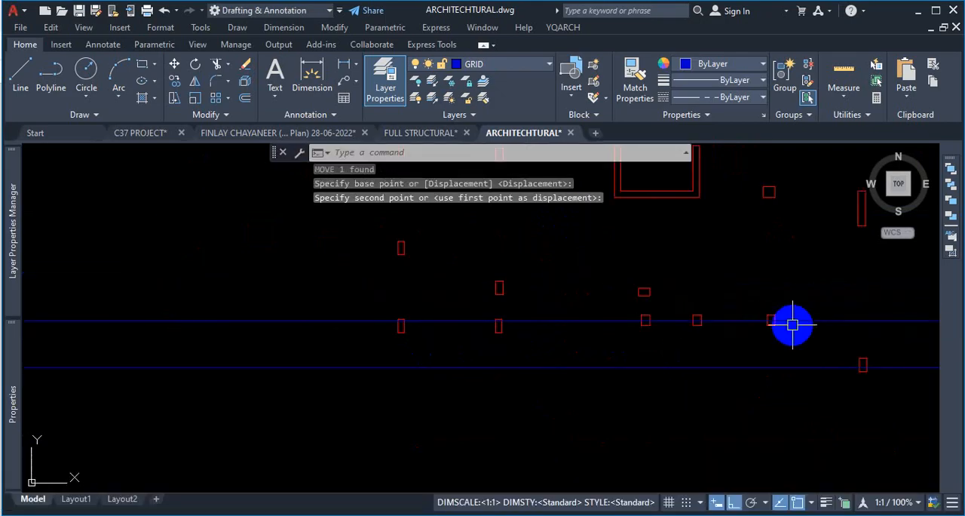
scroll(398, 312, "up", 5)
scroll(302, 295, "up", 5)
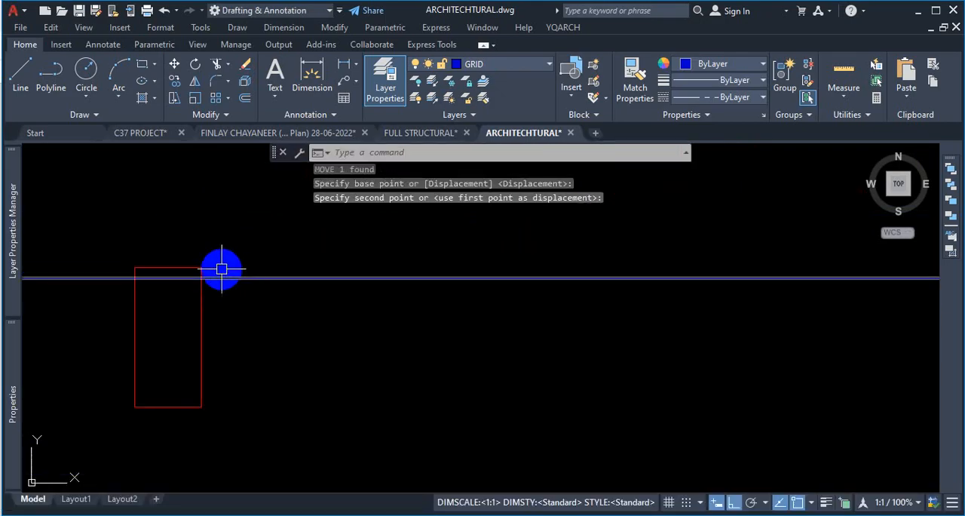
scroll(222, 269, "down", 8)
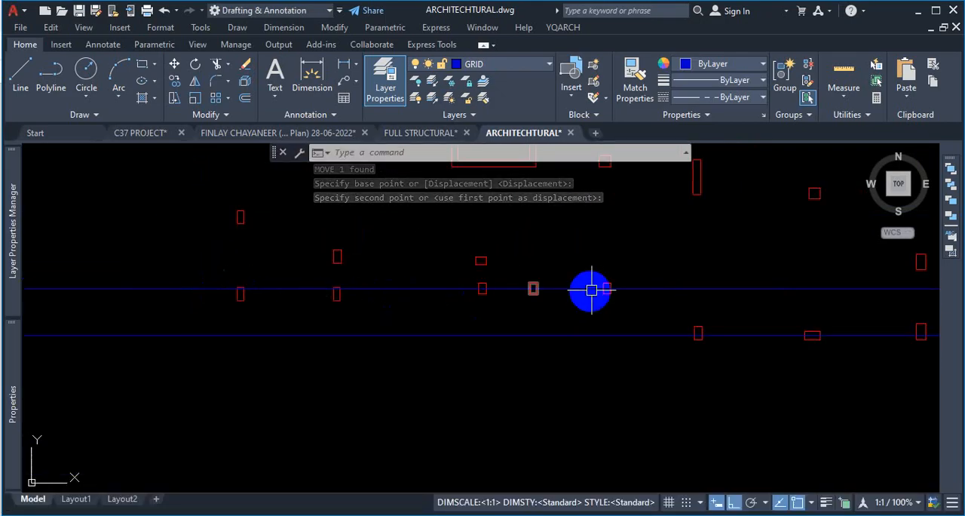
scroll(588, 284, "up", 2)
scroll(609, 308, "down", 4)
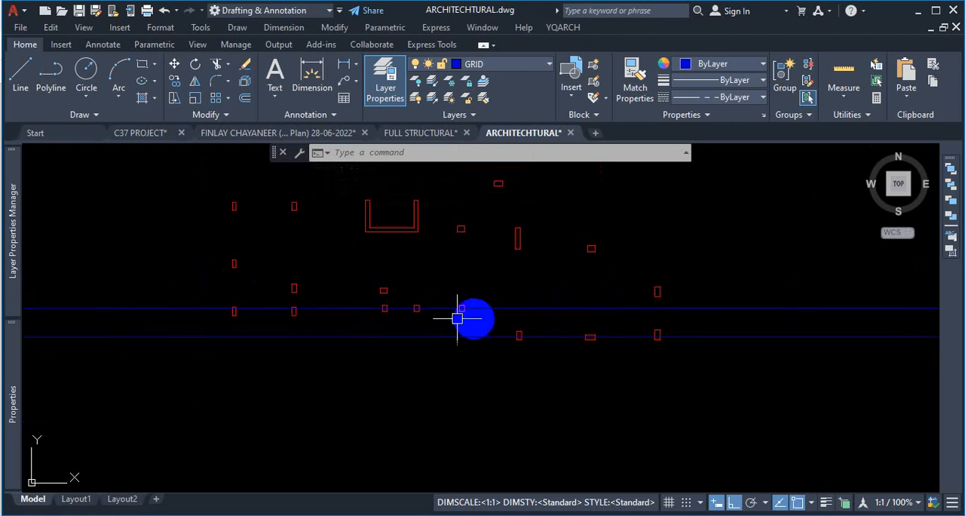
type("xl")
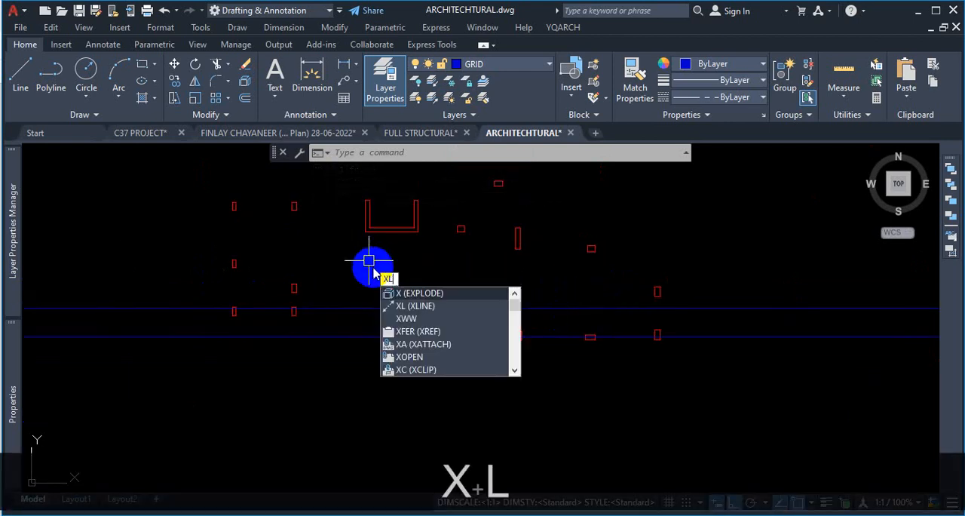
key("Return")
left_click(477, 154)
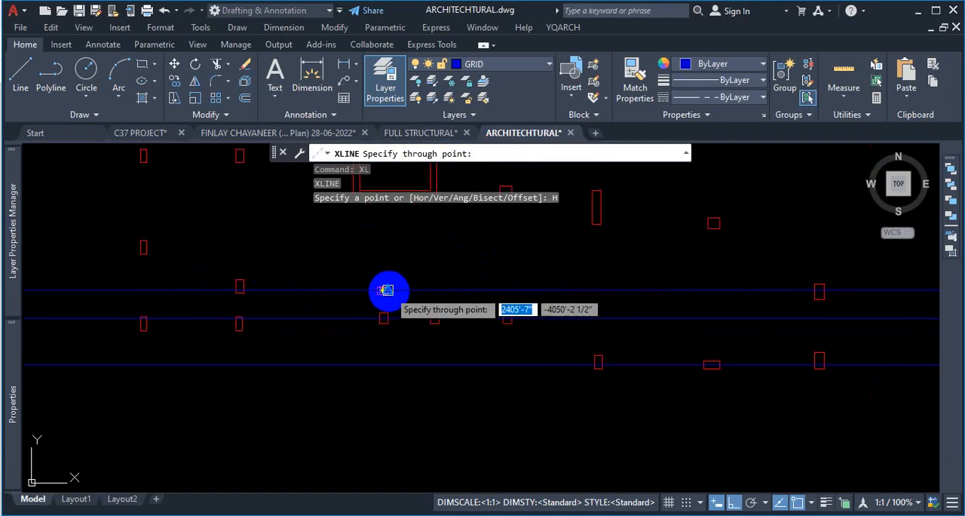
scroll(386, 291, "up", 2)
scroll(385, 290, "up", 4)
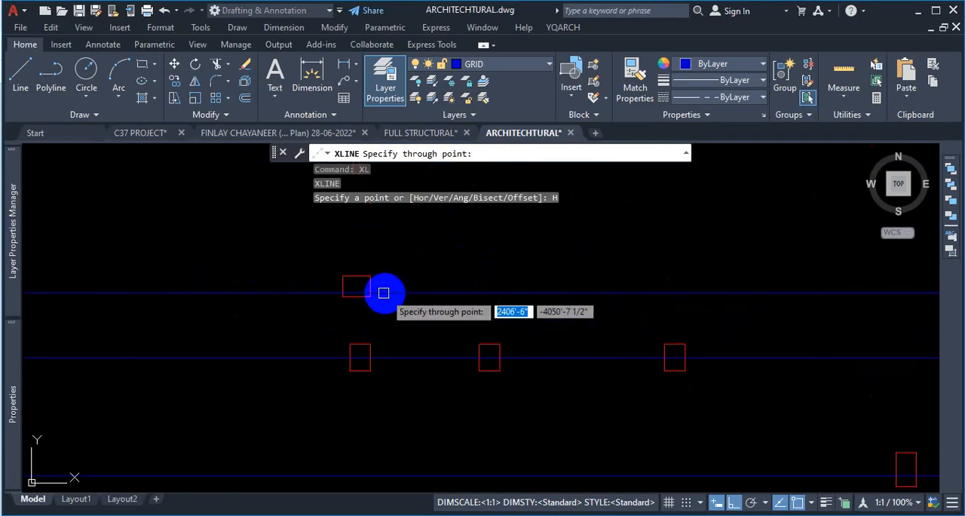
left_click(369, 283)
- Place another horizontal construction line through the left edge midpoint of the westernmost column in the next row up
scroll(506, 309, "down", 6)
scroll(507, 309, "down", 1)
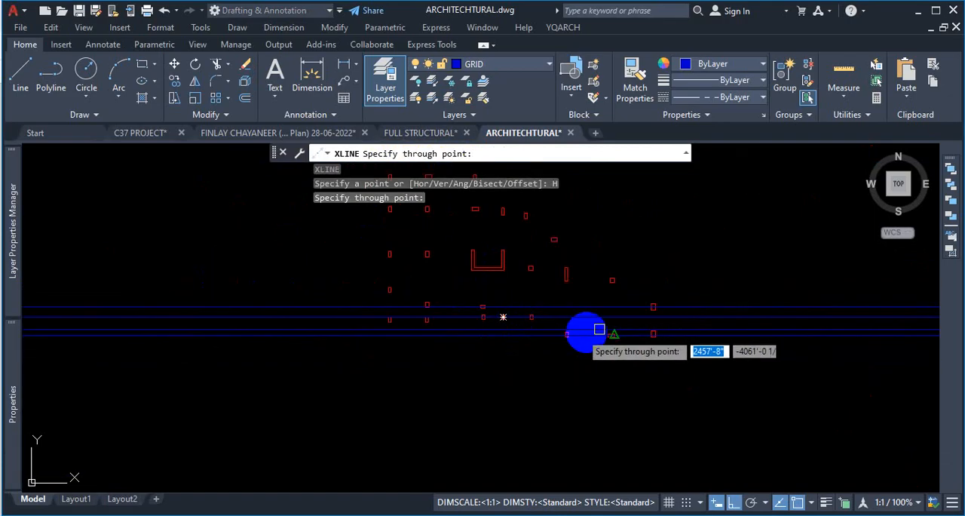
scroll(681, 294, "up", 3)
scroll(365, 302, "down", 3)
scroll(222, 291, "up", 2)
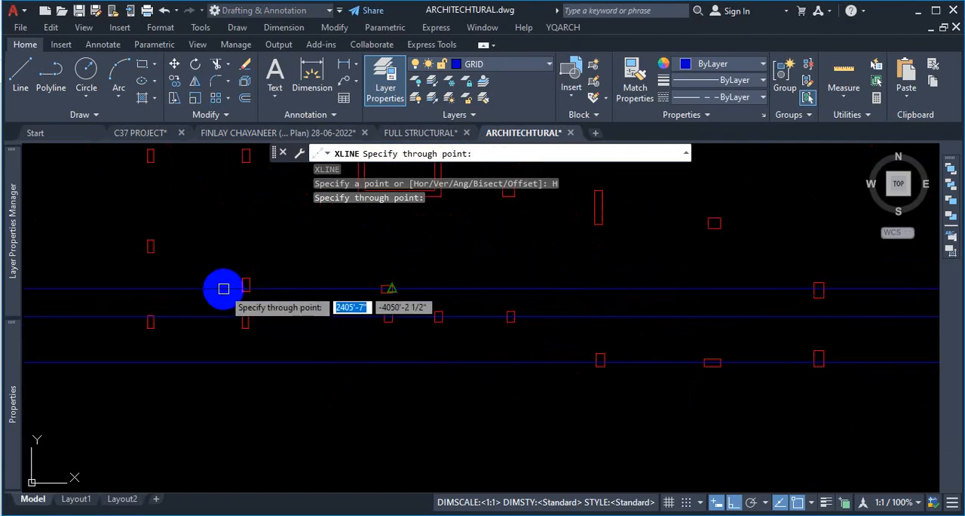
scroll(165, 265, "up", 4)
scroll(185, 249, "up", 2)
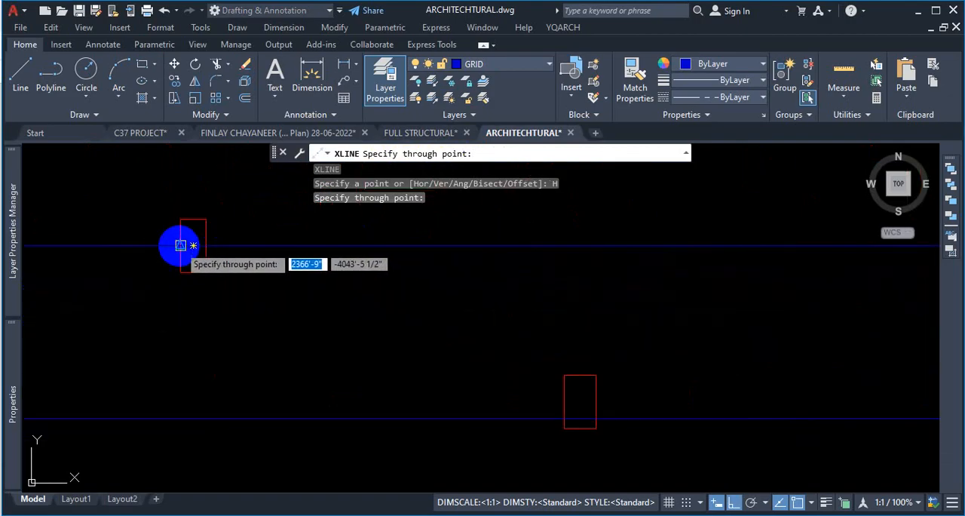
left_click(179, 244)
- Add a horizontal construction line through the right edge midpoint of the tall narrow column east of the U-shaped wall
scroll(337, 320, "down", 5)
scroll(626, 291, "up", 4)
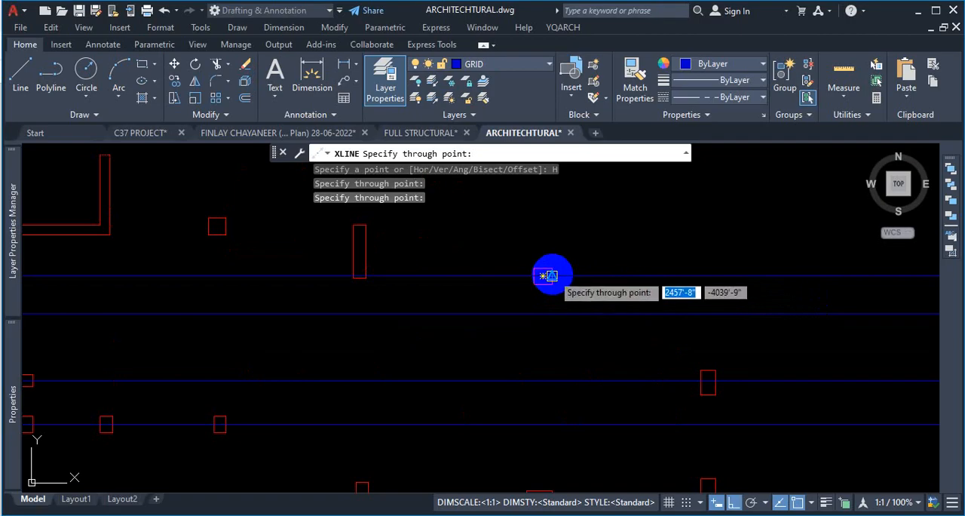
left_click(368, 252)
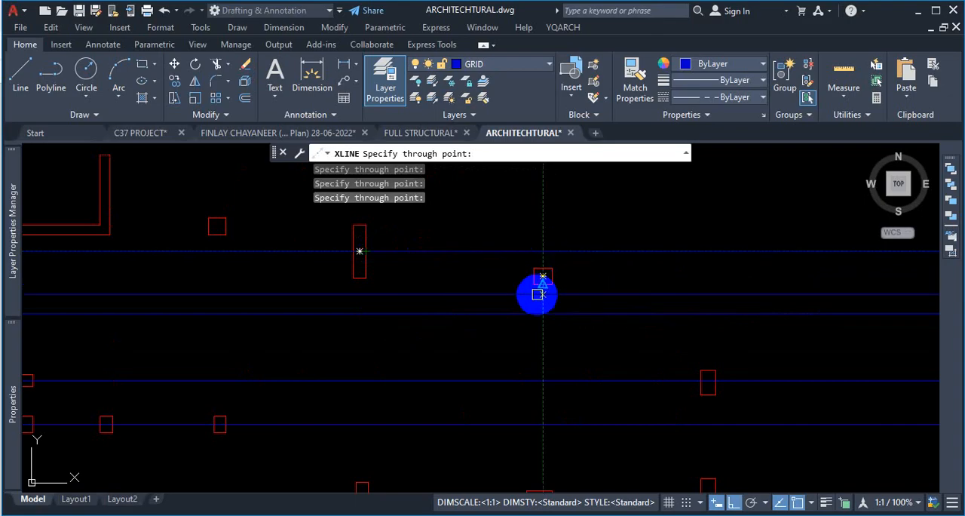
- Examine the columns near the U-shaped wall for the next horizontal line, then end XLINE and consult the FULL STRUCTURAL drawing
scroll(478, 328, "down", 2)
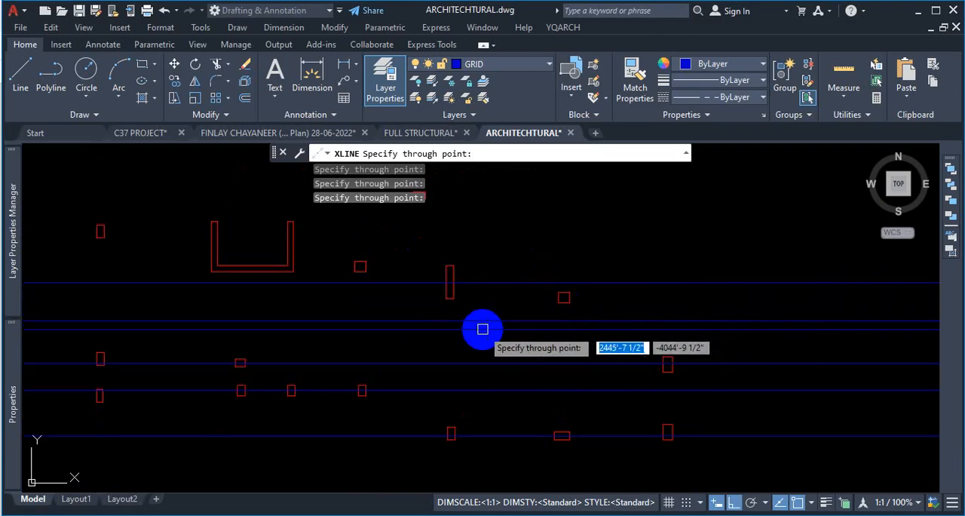
scroll(578, 297, "up", 4)
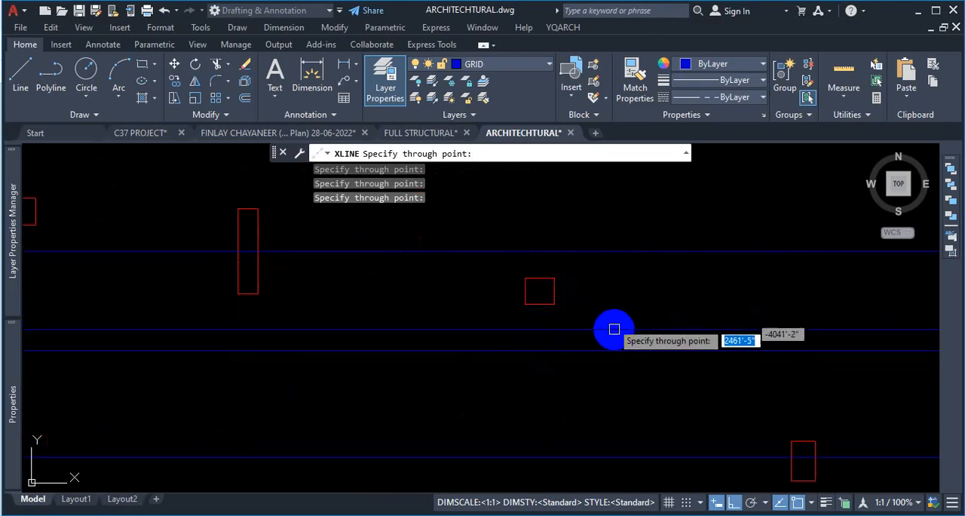
scroll(641, 345, "down", 3)
scroll(620, 332, "up", 3)
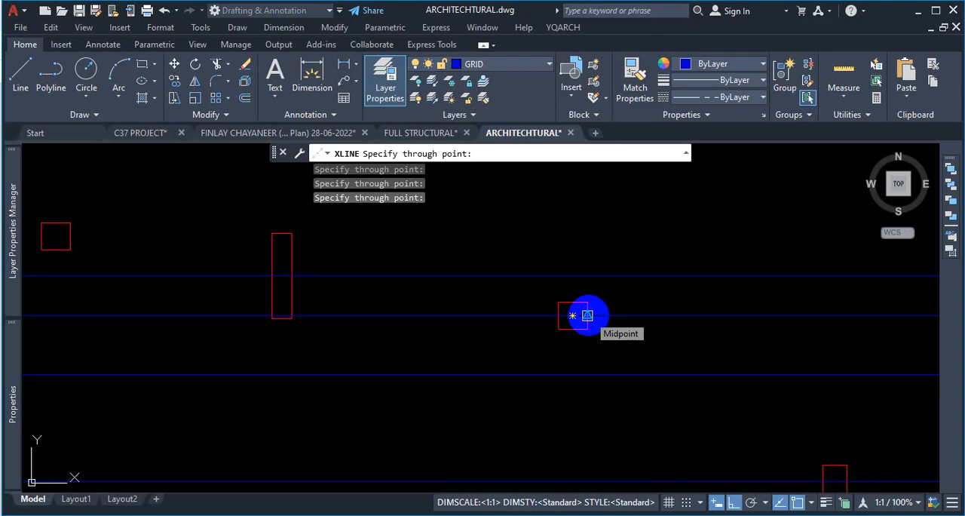
scroll(590, 366, "down", 3)
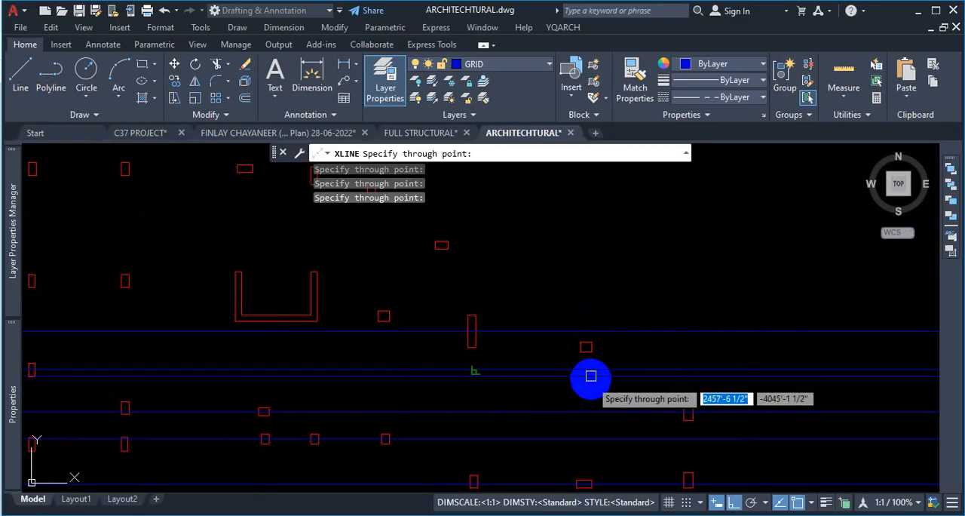
scroll(588, 389, "up", 2)
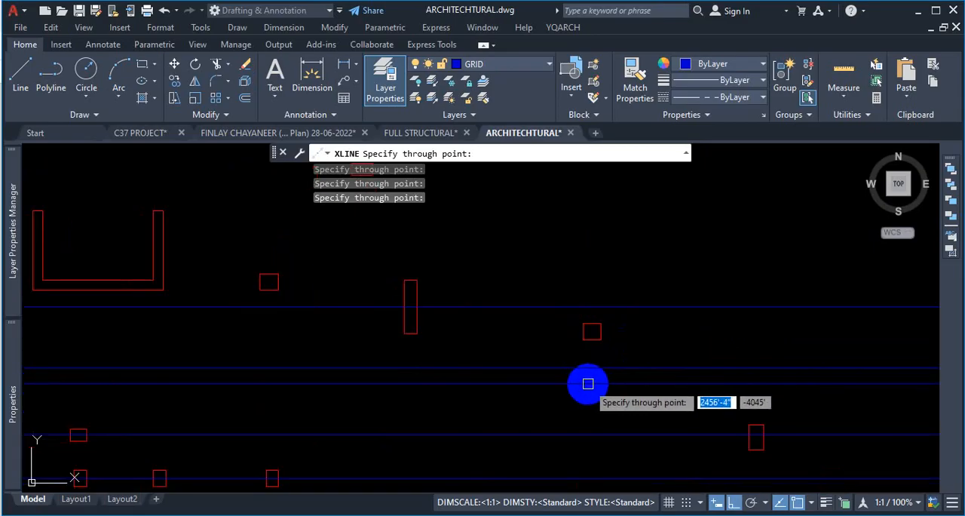
scroll(644, 367, "down", 3)
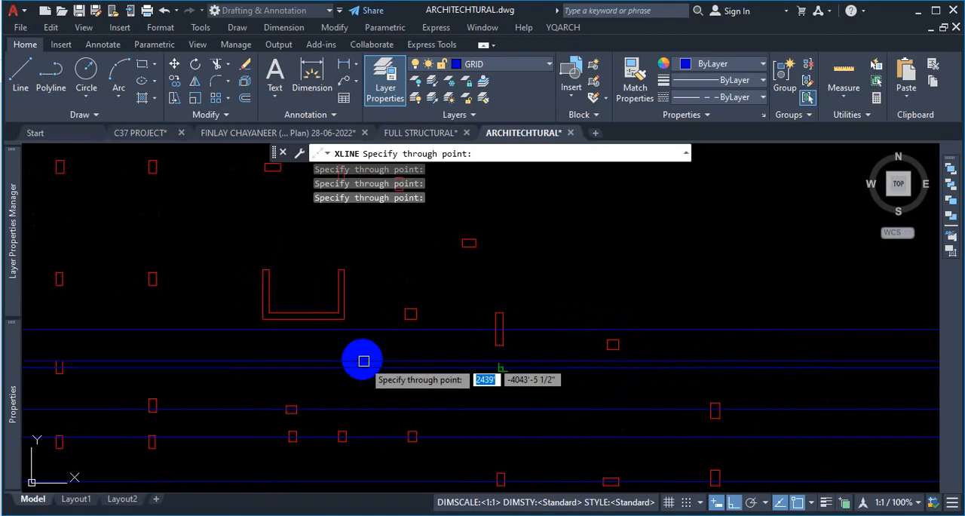
scroll(398, 330, "up", 5)
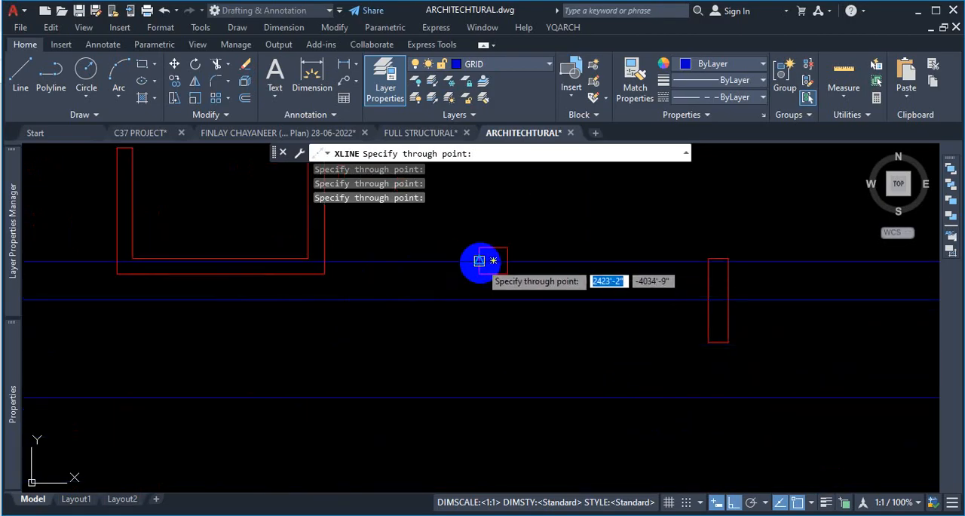
scroll(279, 279, "up", 2)
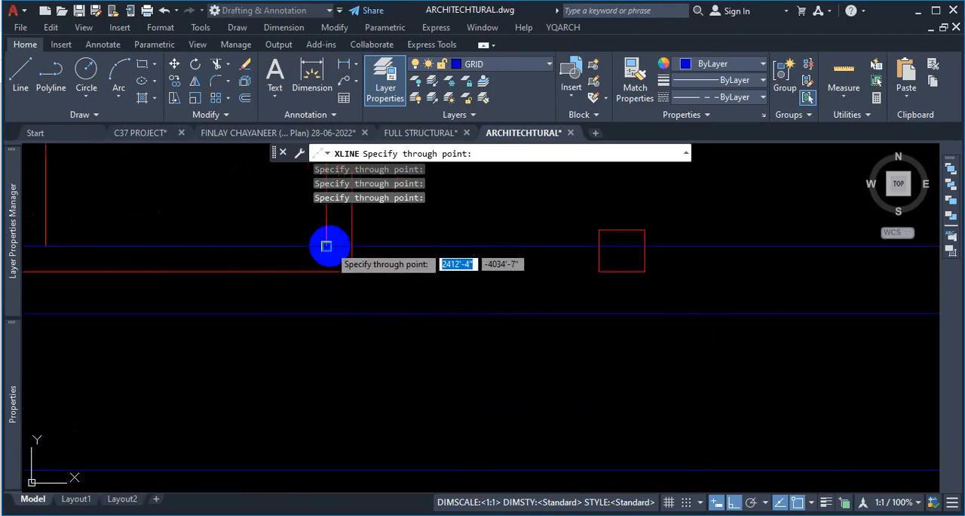
left_click(420, 145)
scroll(495, 328, "down", 2)
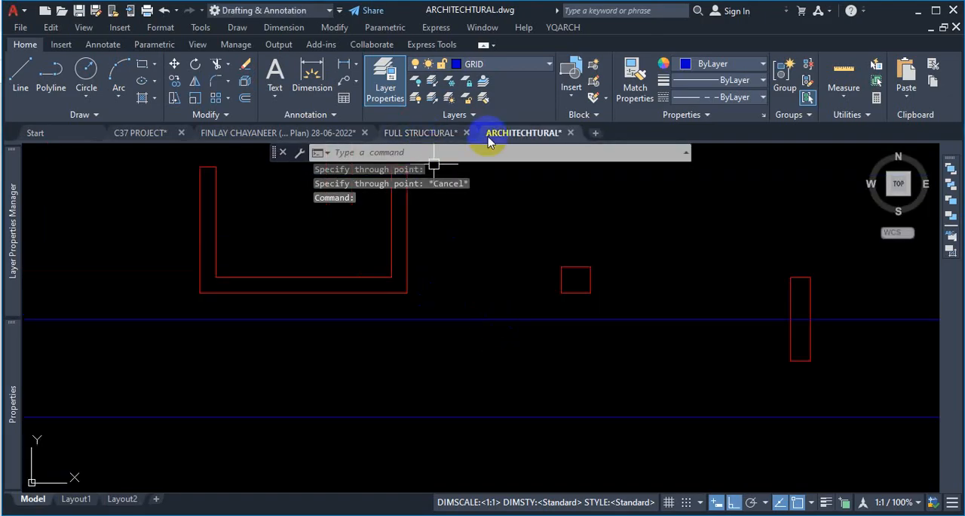
- Examine the grid lines around the SW2 wall and C6 column in the FULL STRUCTURAL drawing, then return to the ARCHITECHTURAL drawing
left_click(421, 133)
scroll(638, 357, "up", 5)
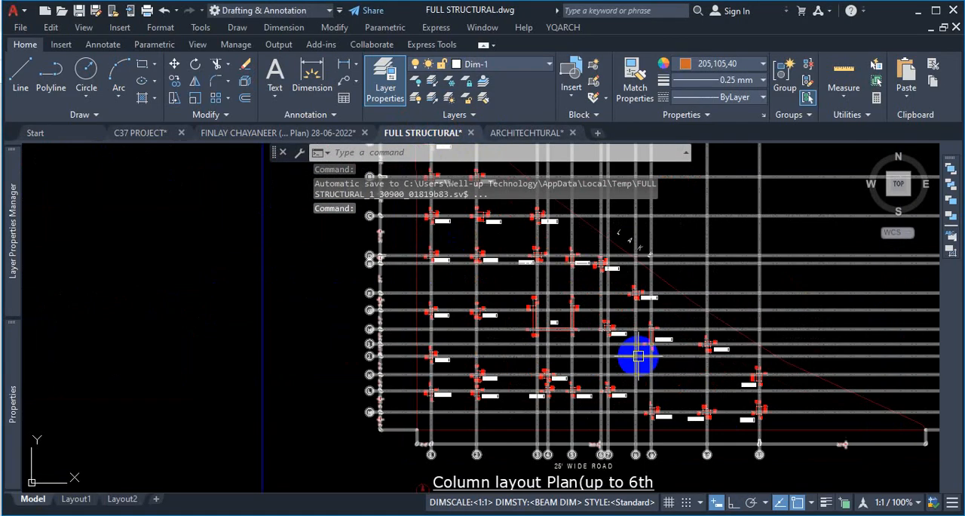
scroll(638, 357, "up", 5)
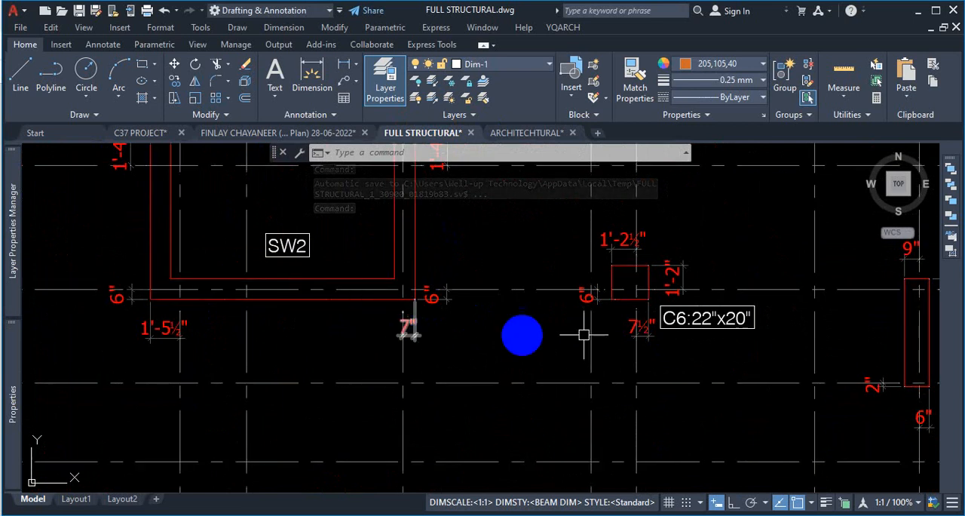
scroll(565, 283, "down", 2)
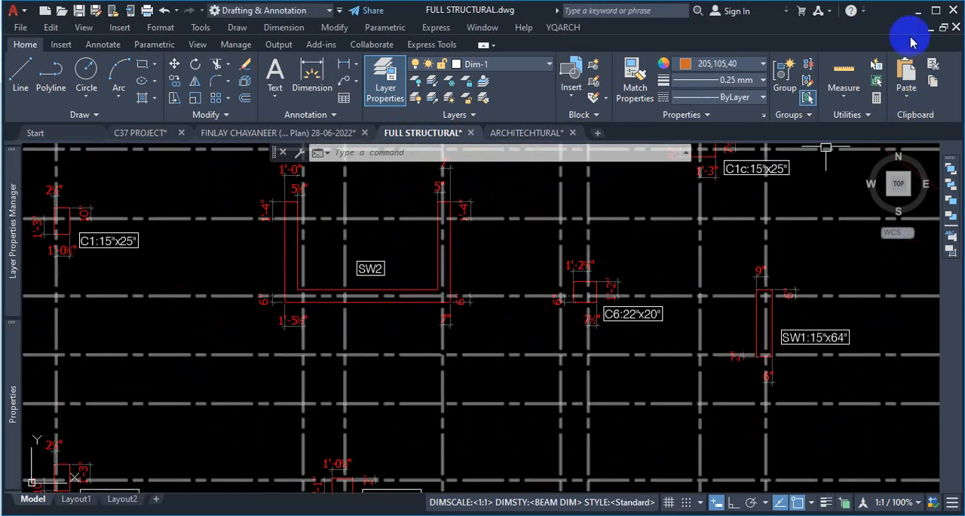
left_click(521, 134)
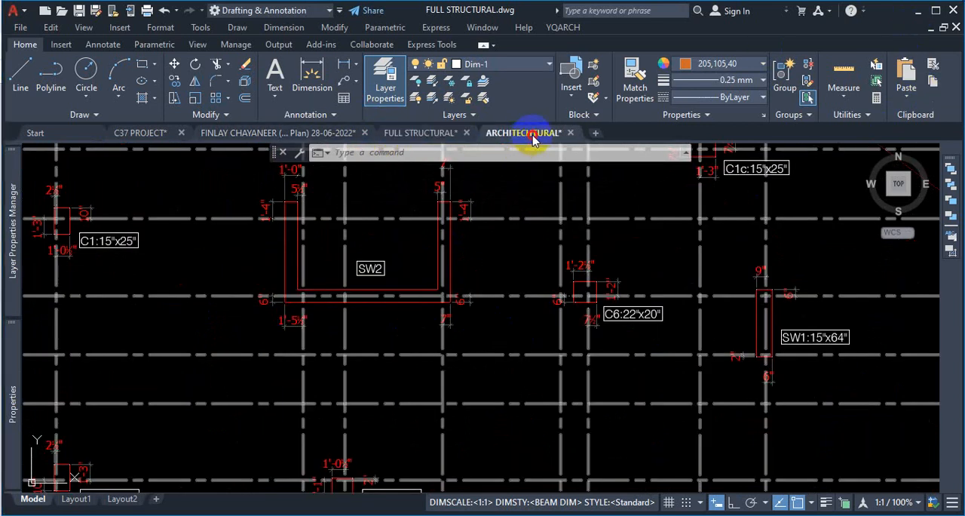
scroll(491, 284, "down", 2)
scroll(452, 286, "up", 4)
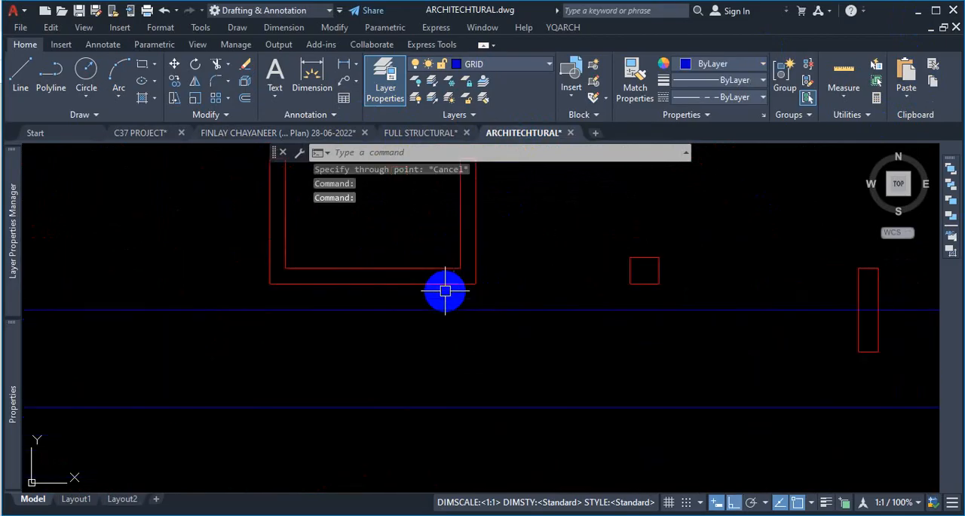
type("xl")
key("Return")
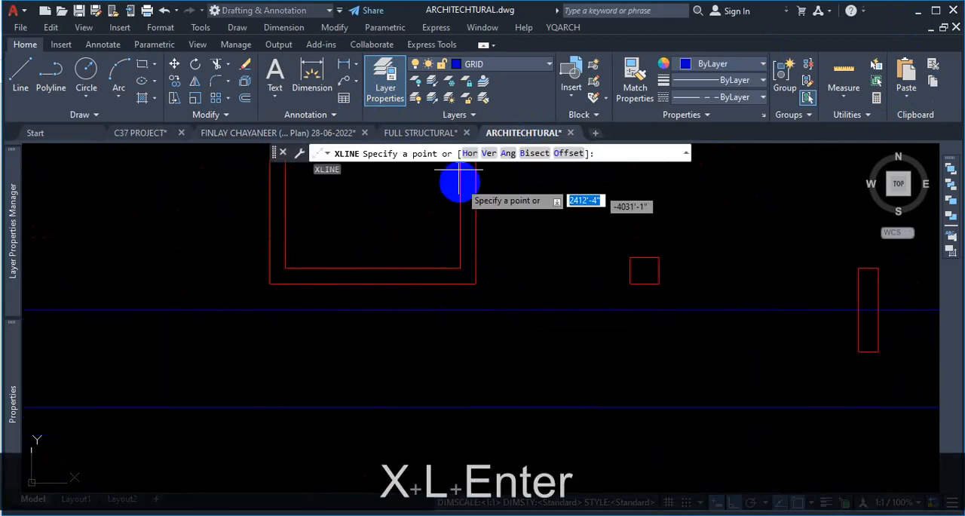
left_click(472, 157)
scroll(527, 279, "up", 4)
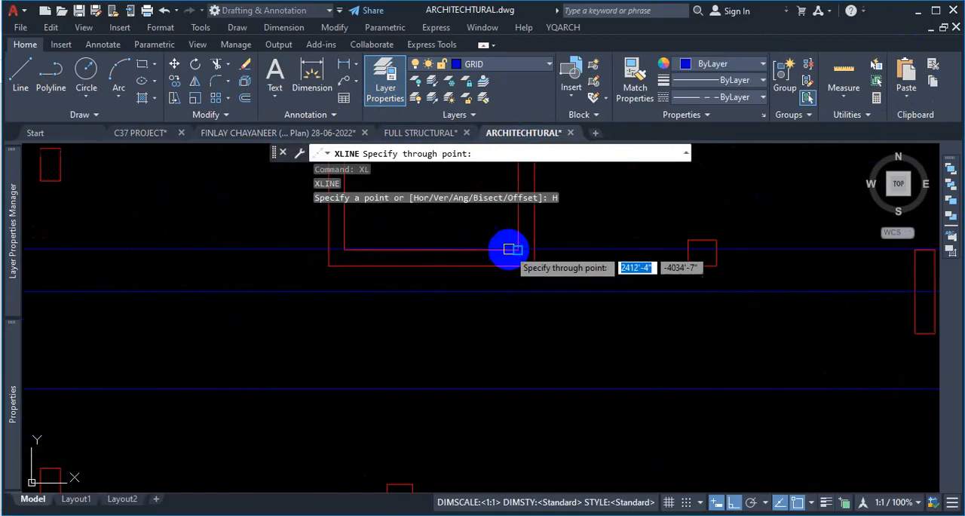
scroll(511, 268, "down", 2)
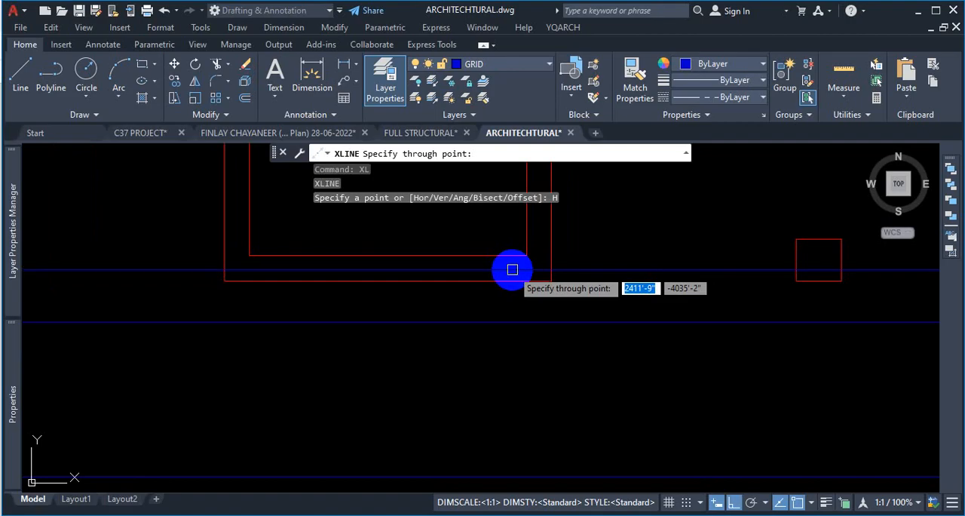
scroll(512, 270, "down", 1)
scroll(514, 270, "up", 3)
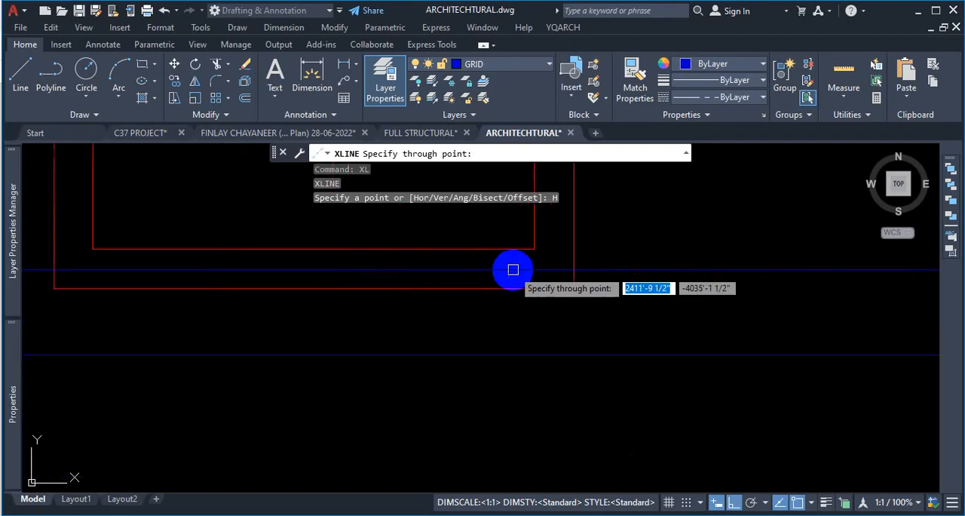
scroll(528, 272, "down", 1)
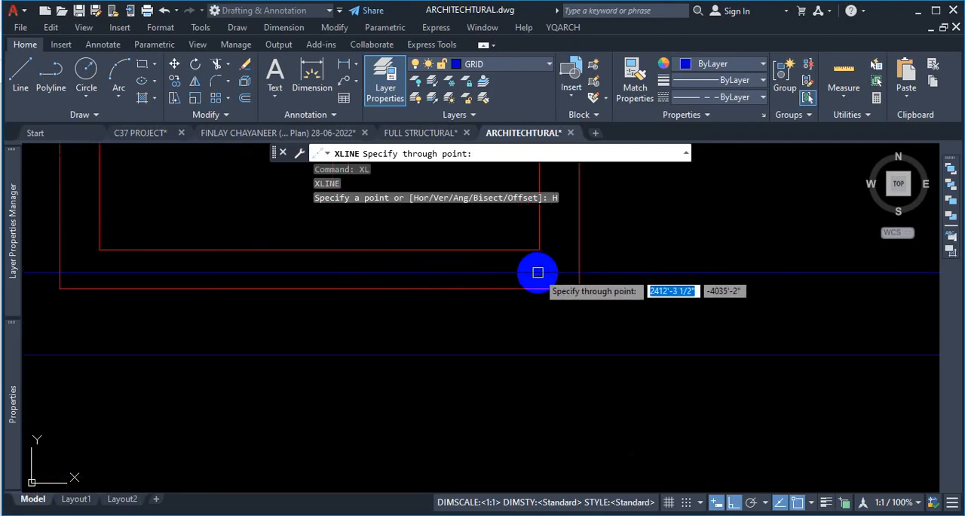
scroll(538, 272, "down", 1)
scroll(537, 272, "up", 2)
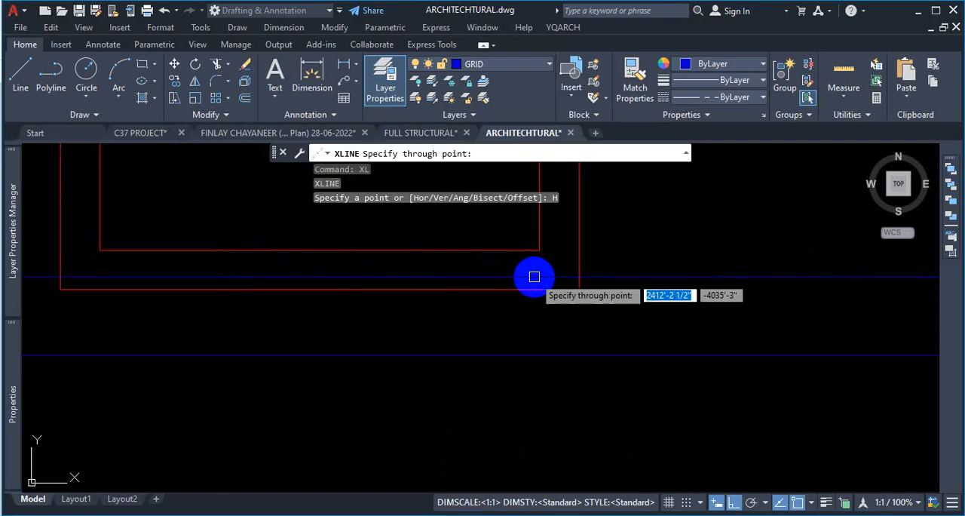
scroll(573, 269, "down", 2)
scroll(566, 269, "up", 3)
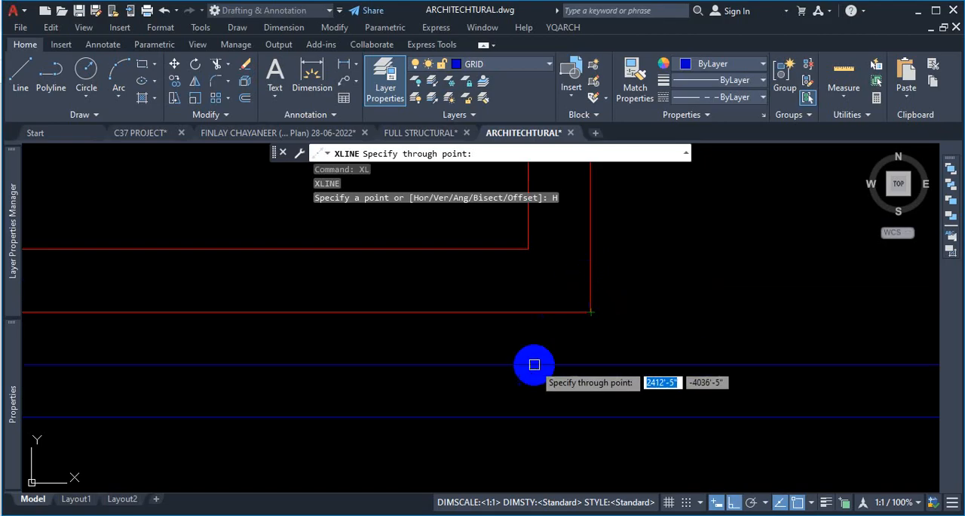
scroll(629, 358, "up", 3)
scroll(646, 338, "down", 2)
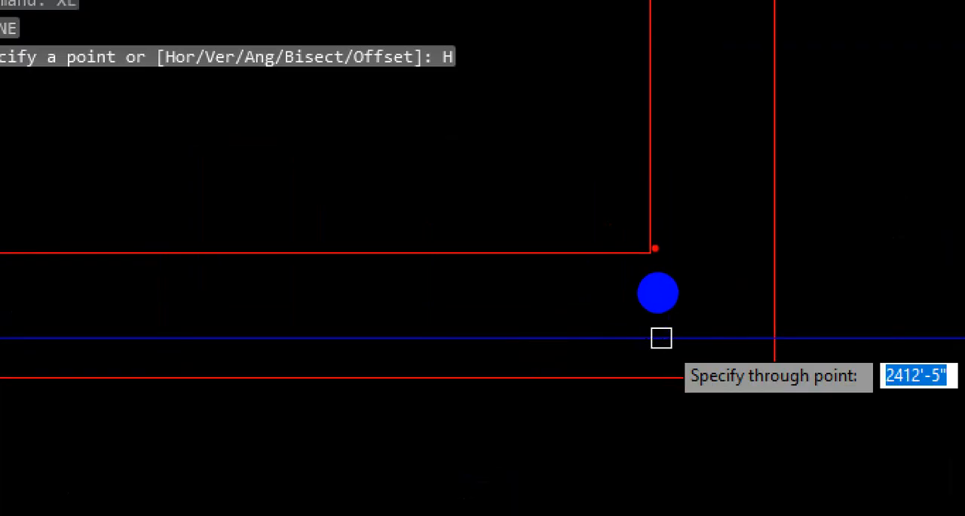
left_click_drag(670, 258, 651, 253)
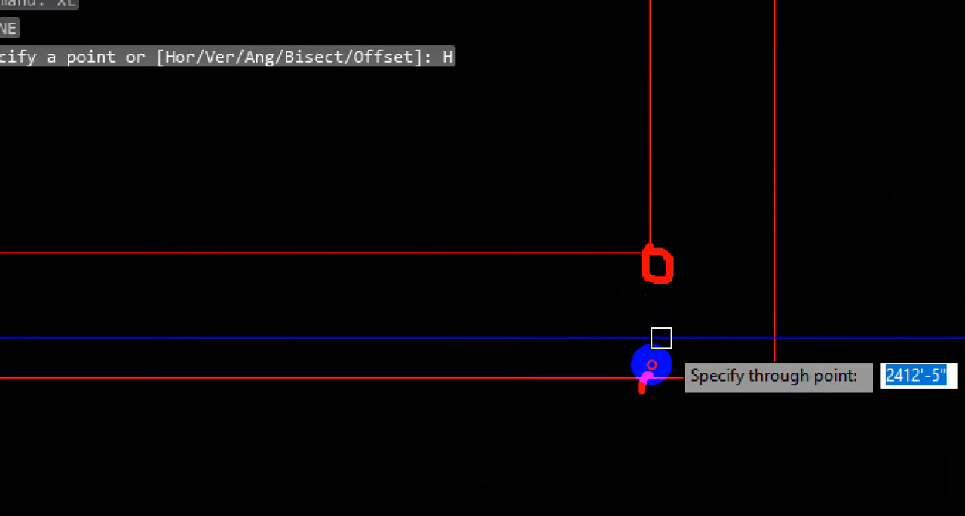
key("Escape")
scroll(646, 328, "up", 2)
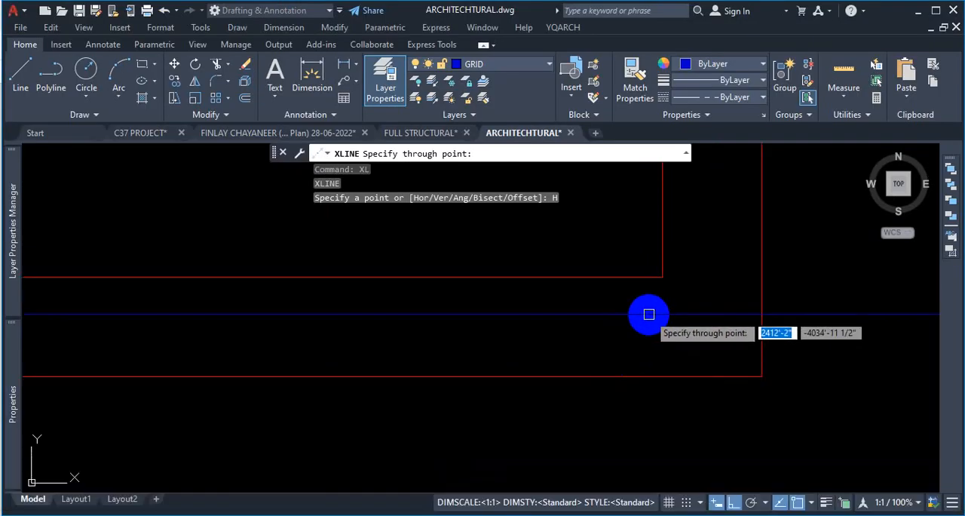
right_click(649, 313)
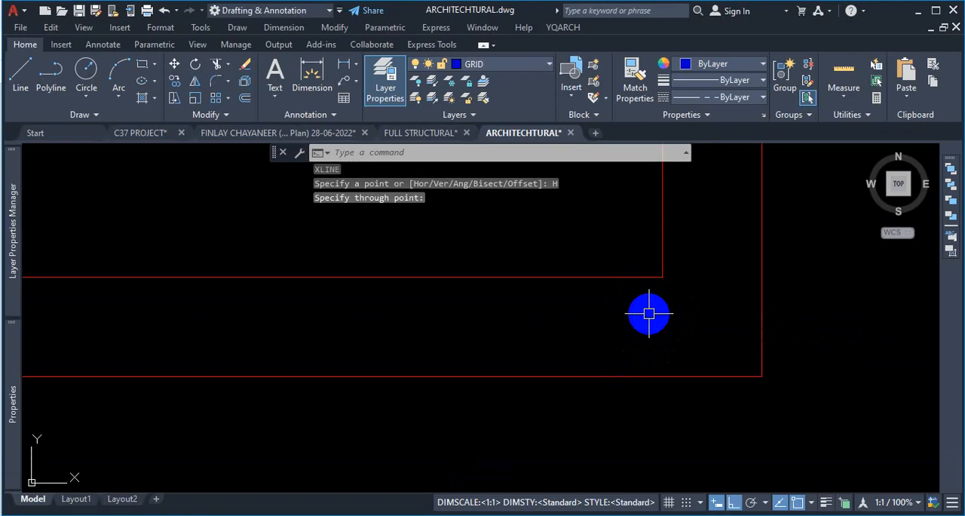
right_click(650, 320)
key("Escape")
key("Escape")
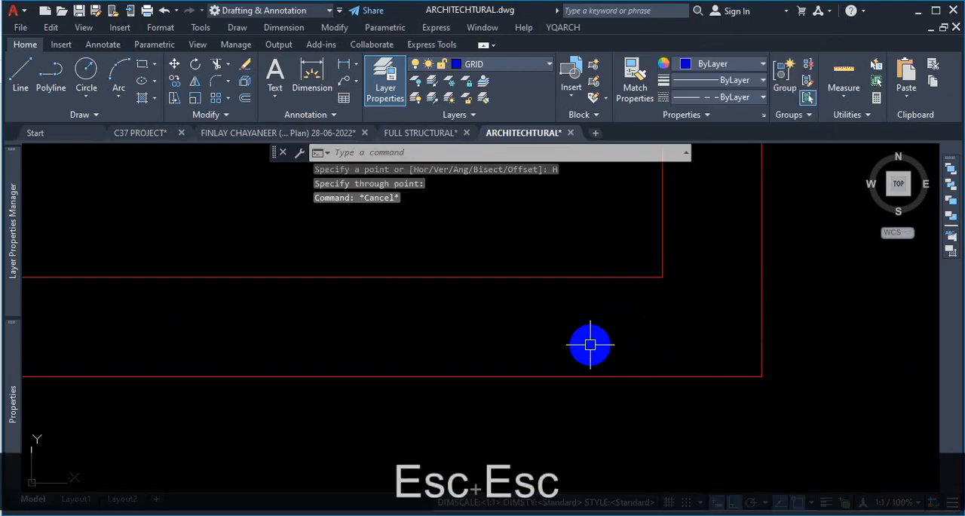
type("xl")
key("Return")
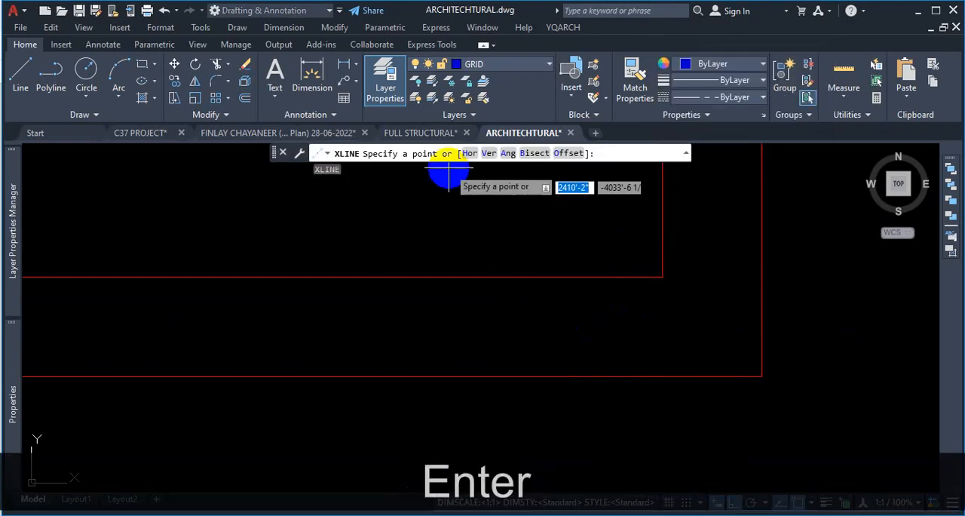
left_click(469, 153)
key("Return")
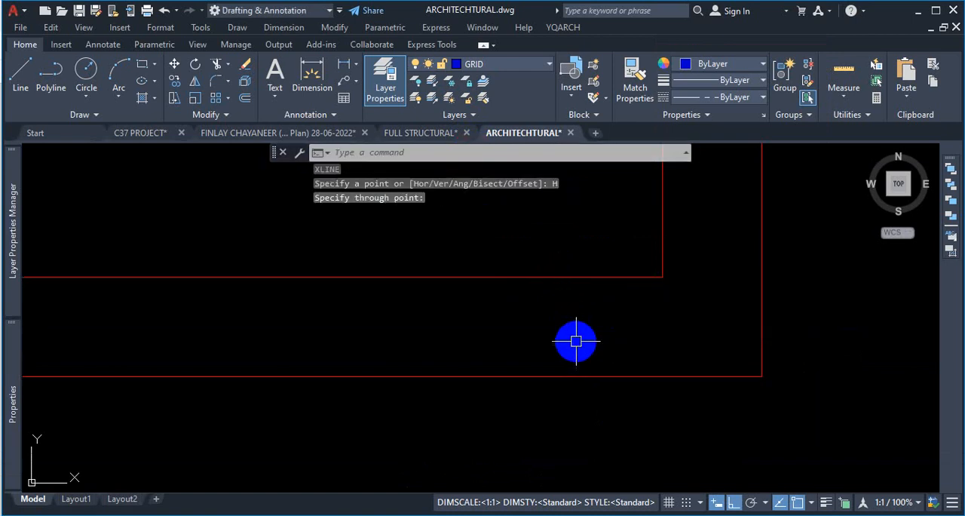
- Draw a horizontal construction line through the MTP midpoint between the inner and outer southeast corners of the U-shaped wall
type("xl")
key("Return")
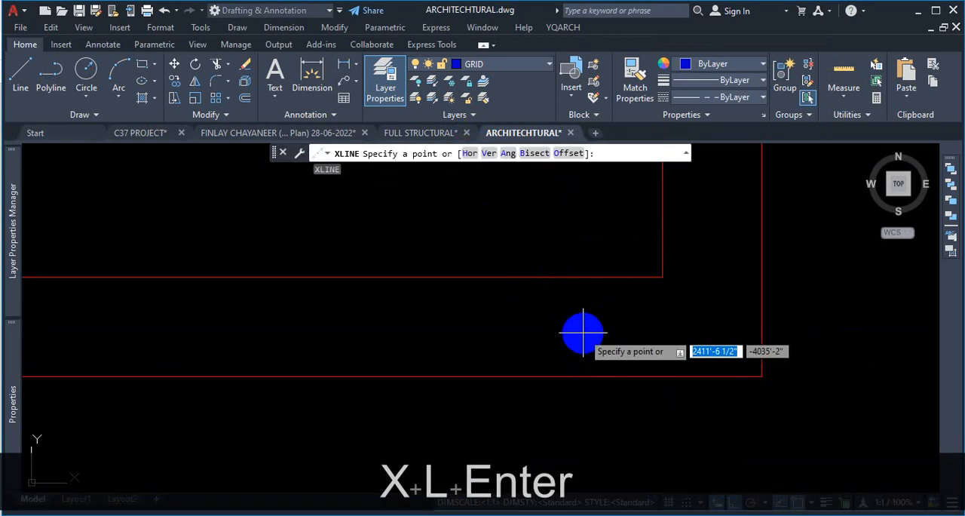
left_click(470, 153)
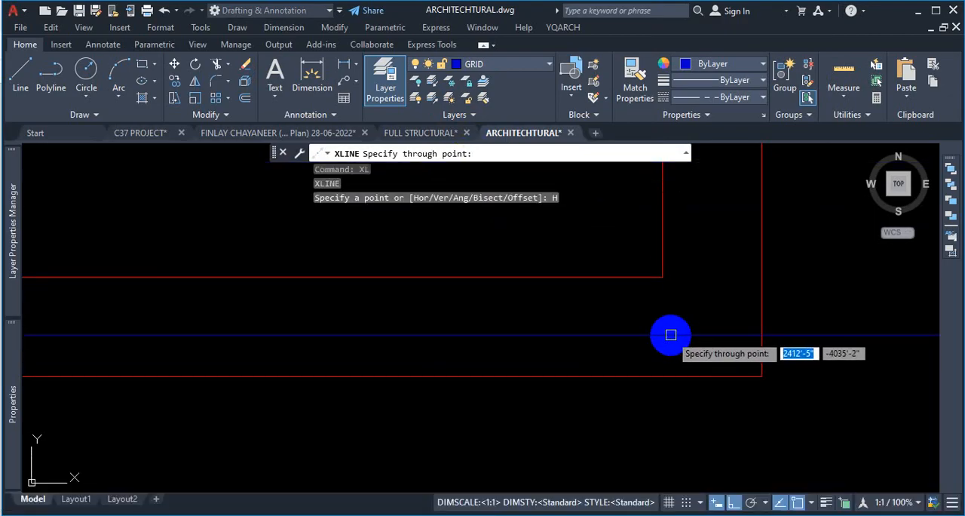
type("MPT")
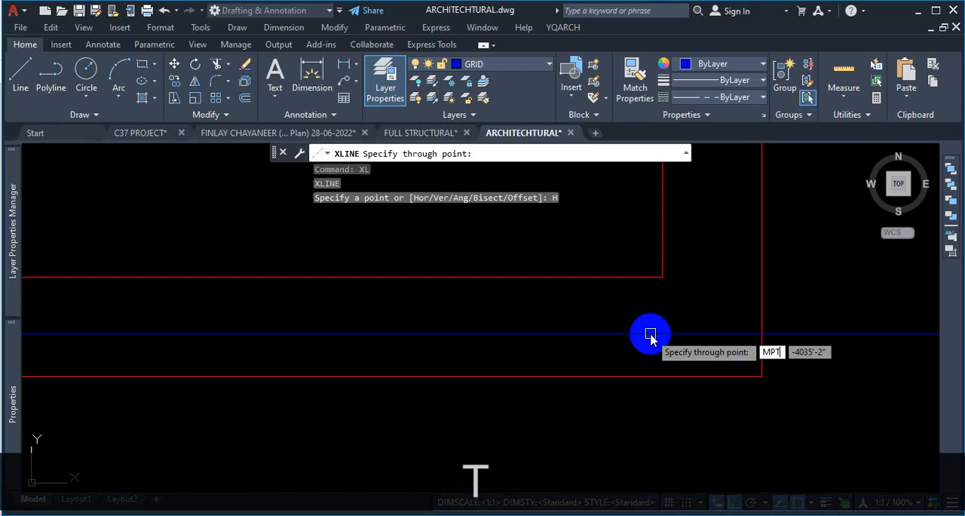
key("BackSpace")
key("BackSpace")
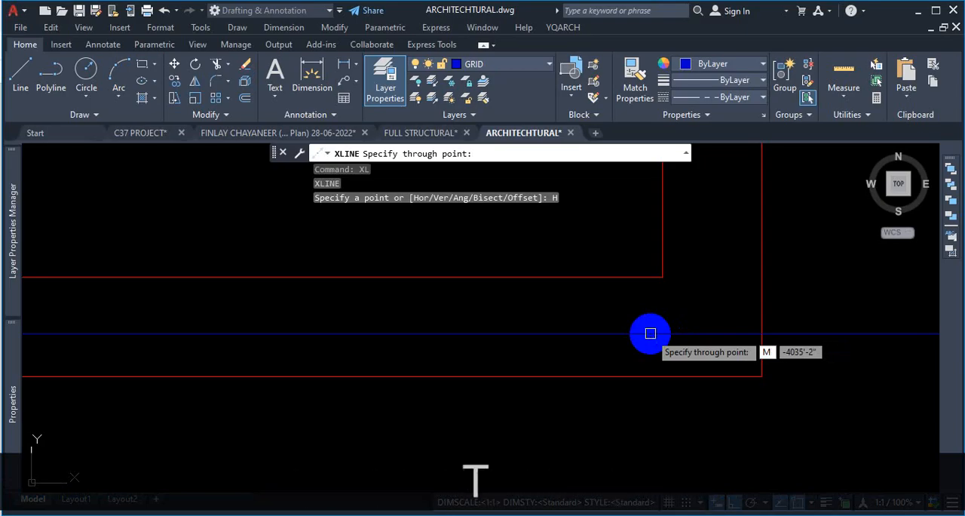
key("Return")
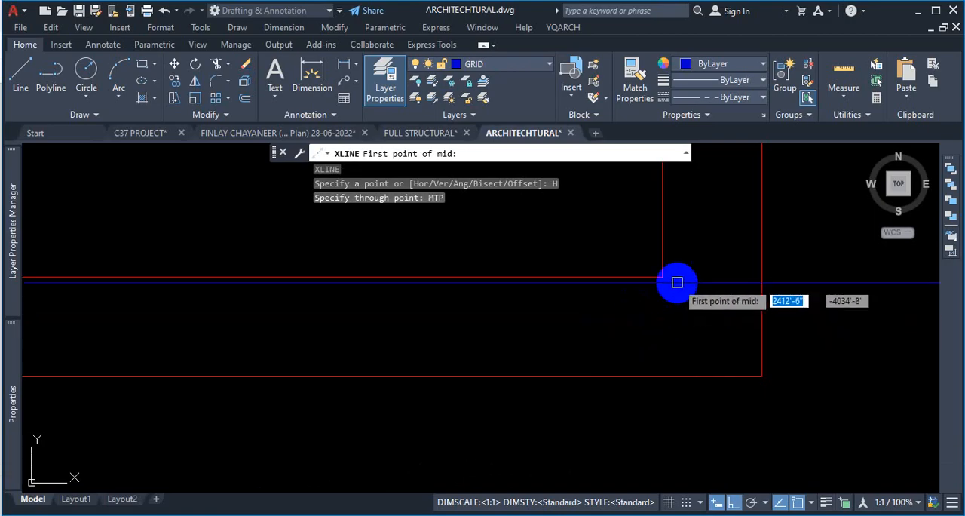
left_click(662, 278)
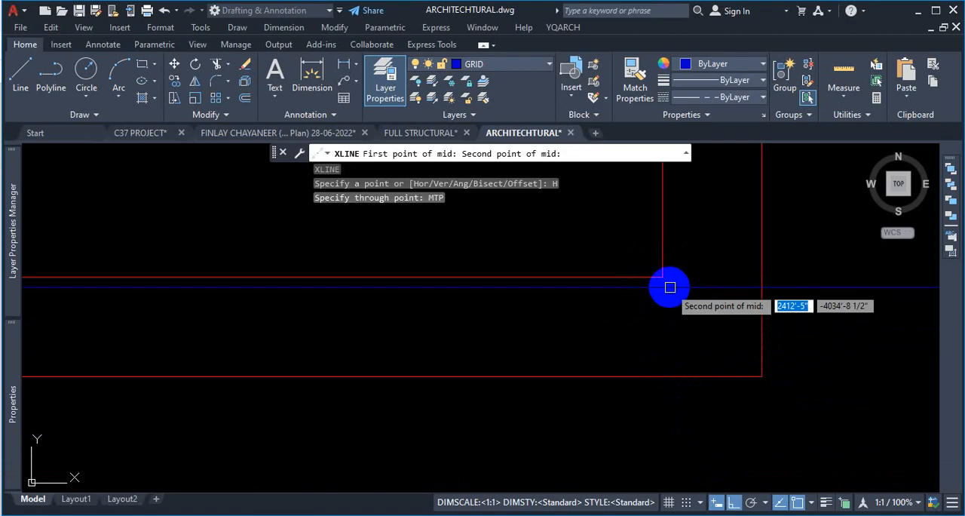
left_click(762, 376)
scroll(598, 452, "down", 4)
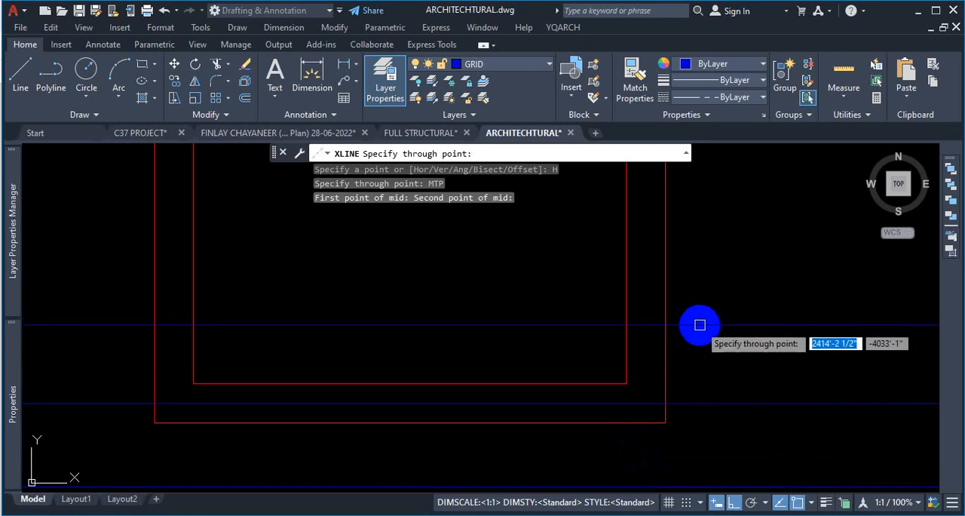
- End XLINE and erase the horizontal construction line running through the base of the U-shaped wall
key("ctrl")
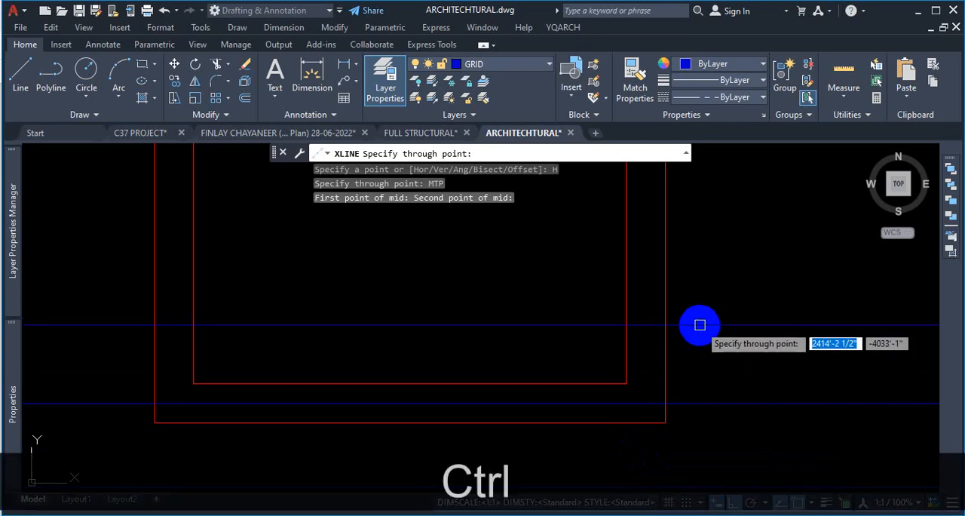
key("Escape")
left_click(694, 402)
key("Delete")
scroll(682, 305, "down", 5)
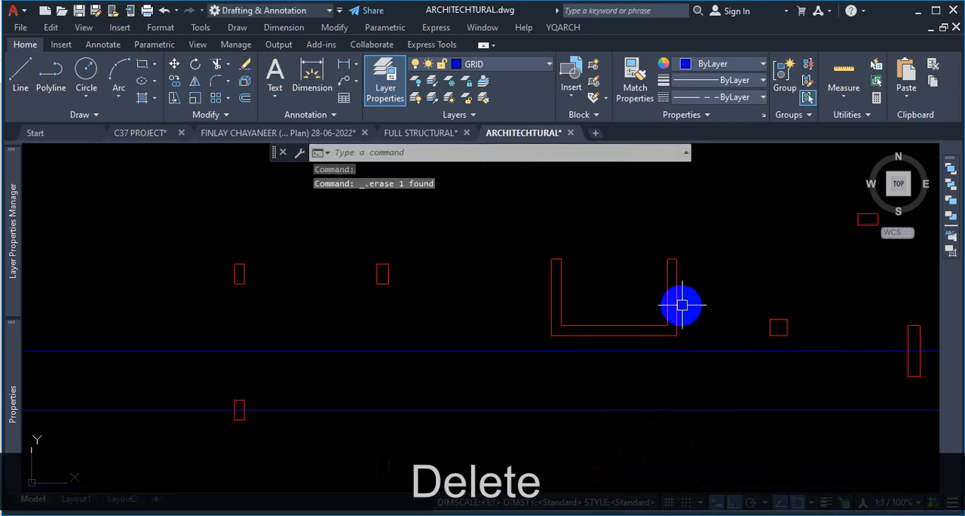
- Draw a horizontal construction line through the MTP midpoint between the U-shaped wall's inner southeast corner and the outer edge directly below it
scroll(682, 305, "up", 4)
type("xl")
key("Return")
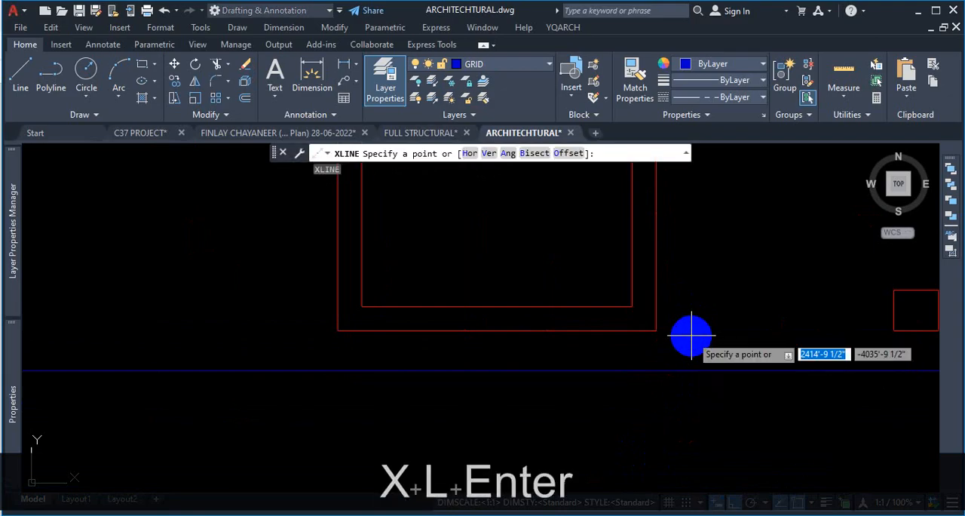
left_click(470, 153)
key("ctrl+1")
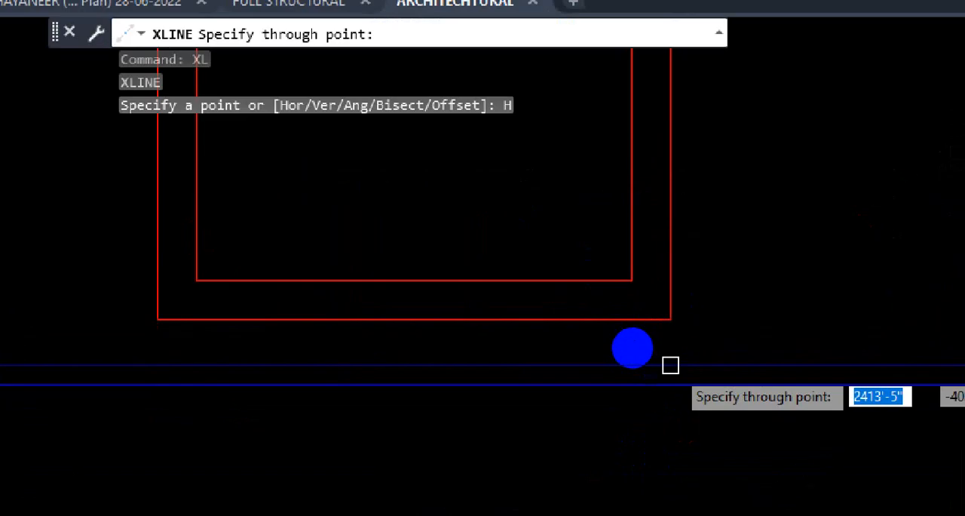
left_click(629, 343)
left_click_drag(566, 254, 645, 264)
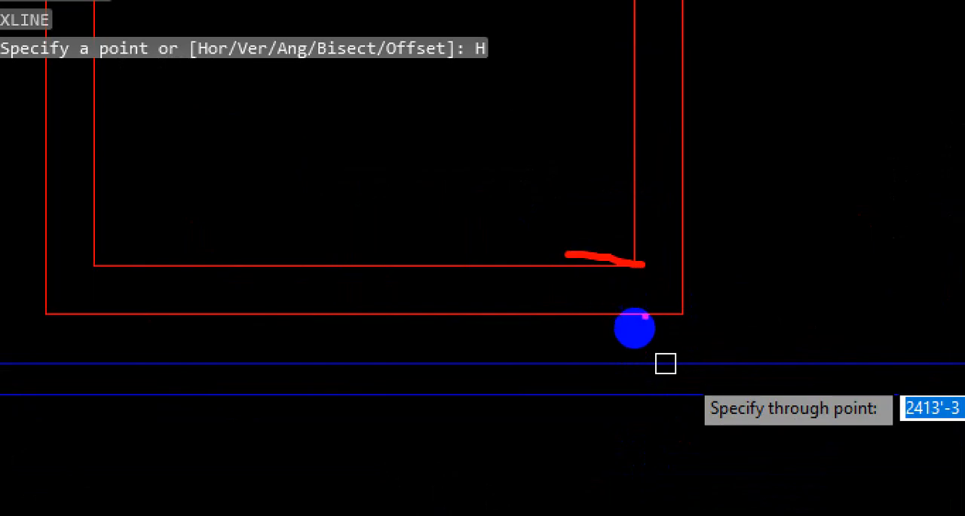
left_click_drag(521, 306, 656, 315)
mouse_move(635, 252)
left_mouse_down()
mouse_move(635, 267)
mouse_move(740, 276)
left_mouse_up()
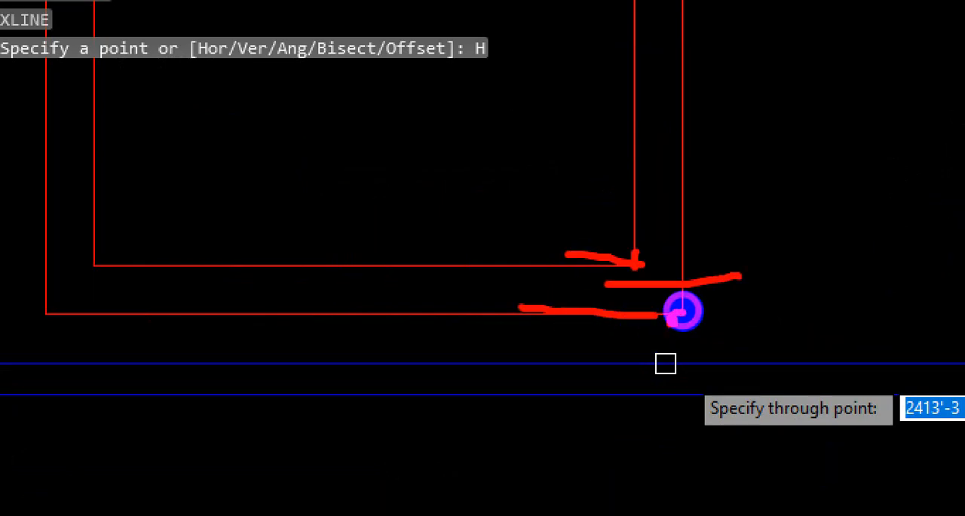
key("ctrl+1")
key("Escape")
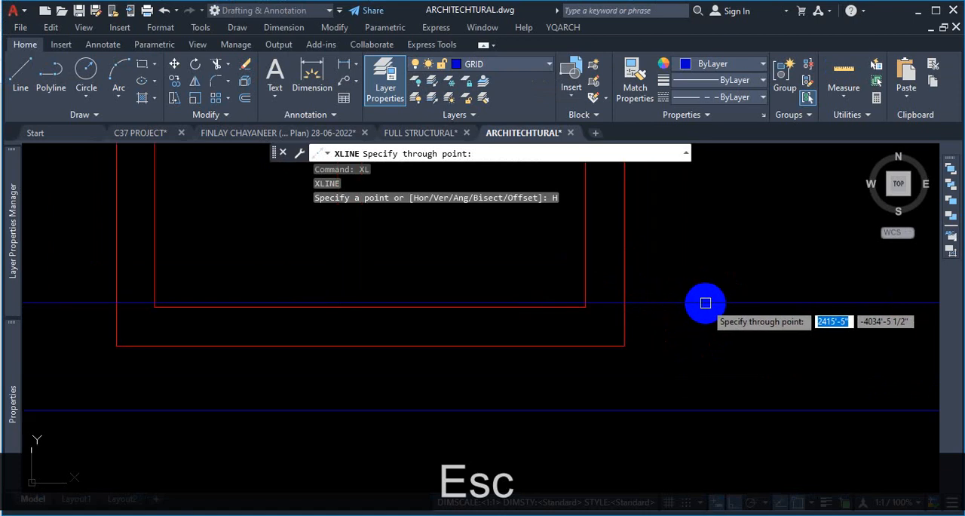
type("MTP")
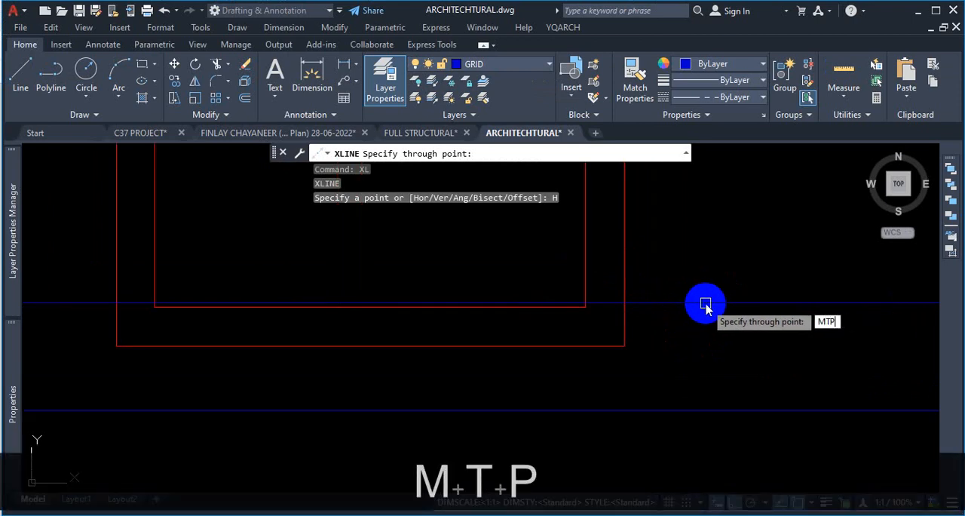
key("Return")
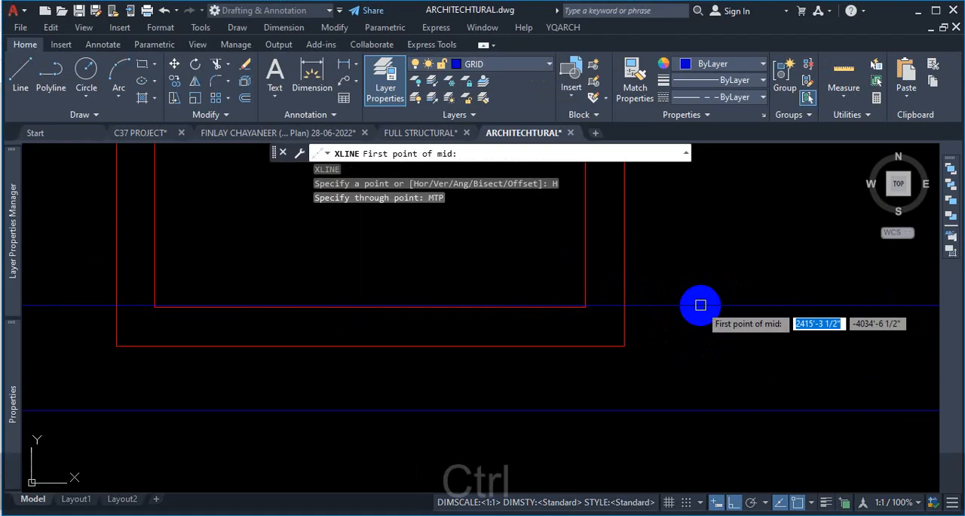
key("ctrl+1")
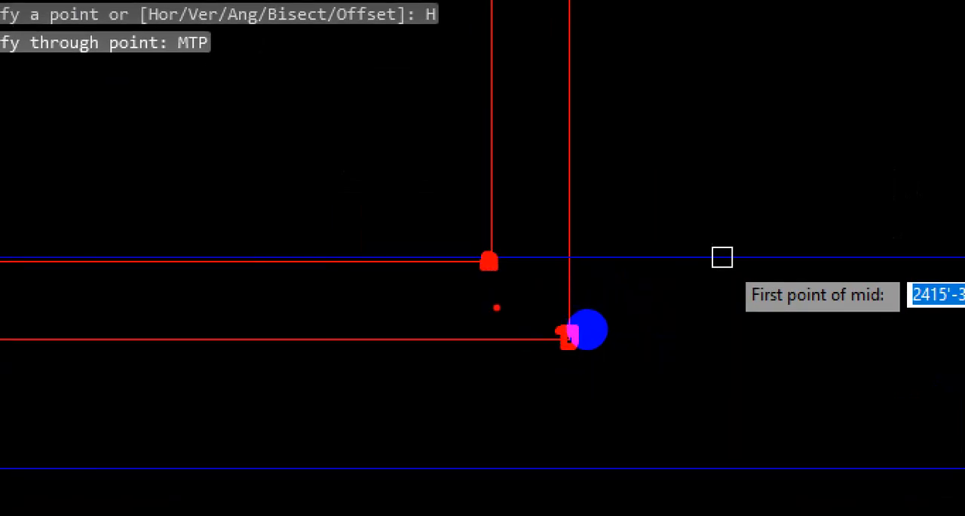
key("Escape")
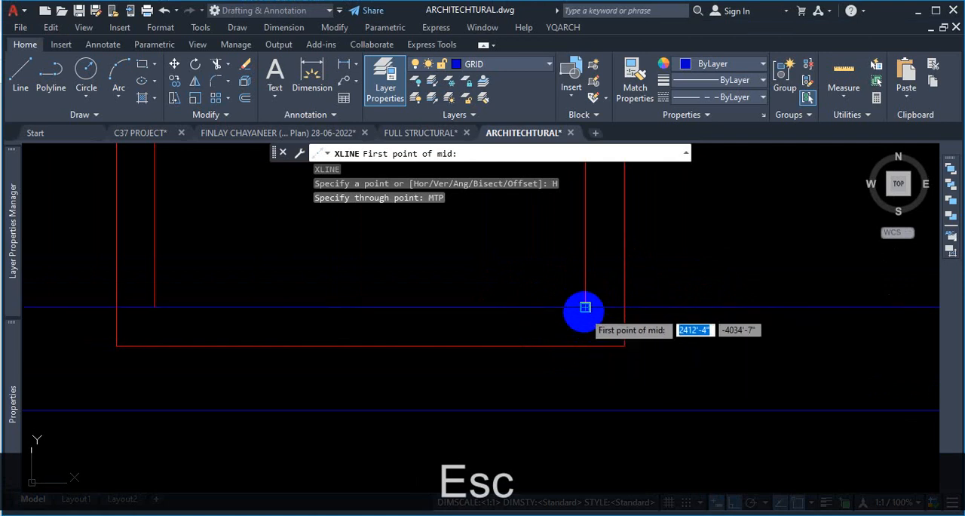
left_click(585, 307)
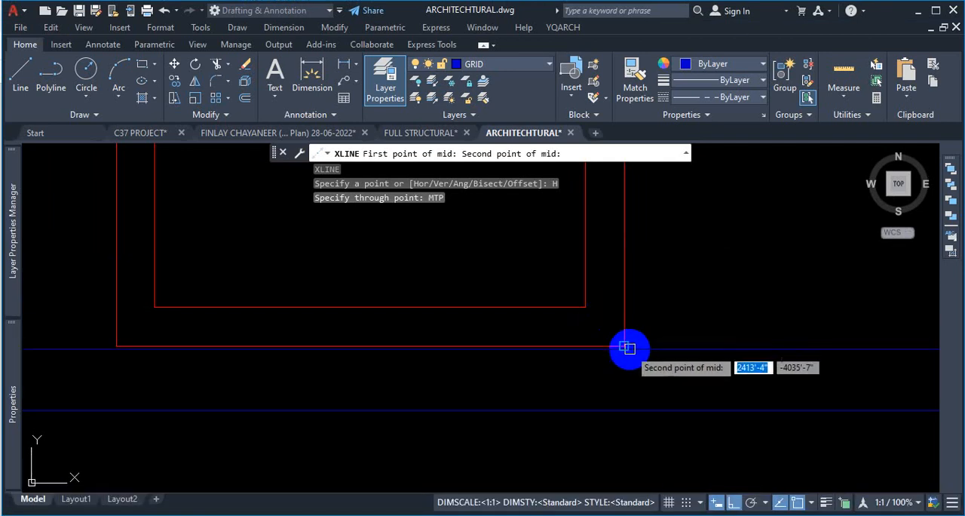
left_click(587, 346)
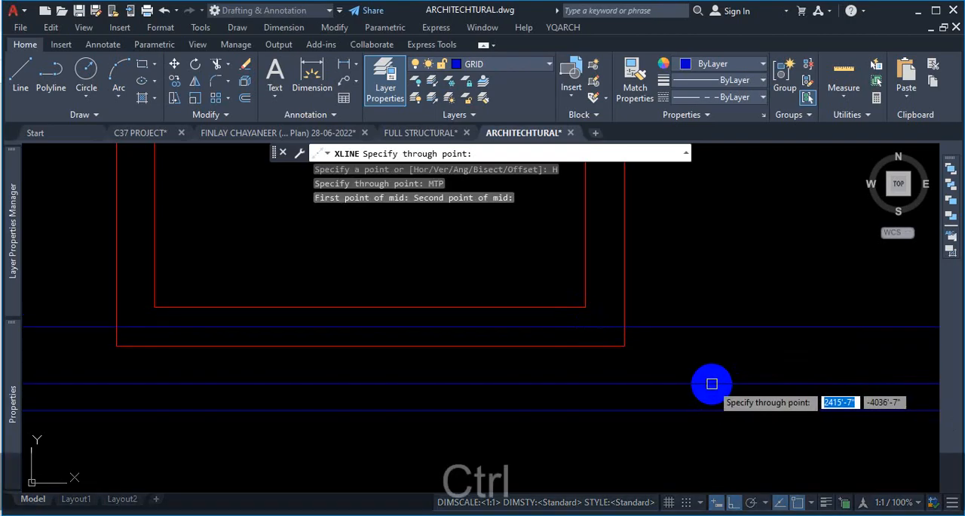
key("ctrl+1")
left_click(688, 349)
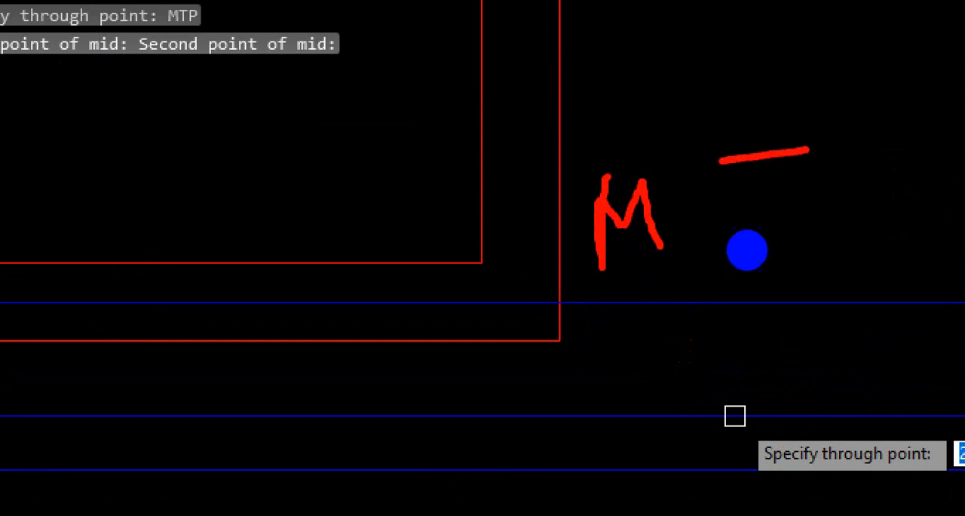
left_click_drag(768, 160, 767, 220)
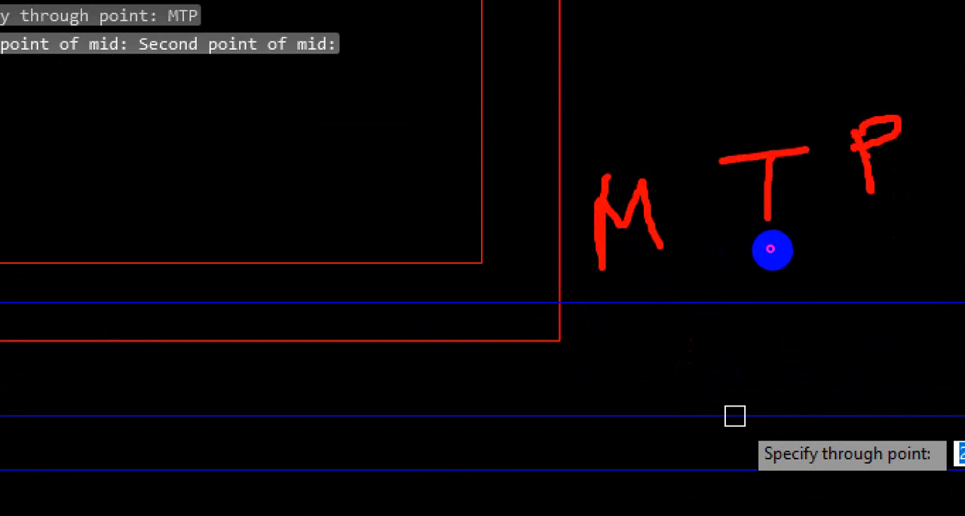
left_click_drag(941, 202, 678, 281)
key("Escape")
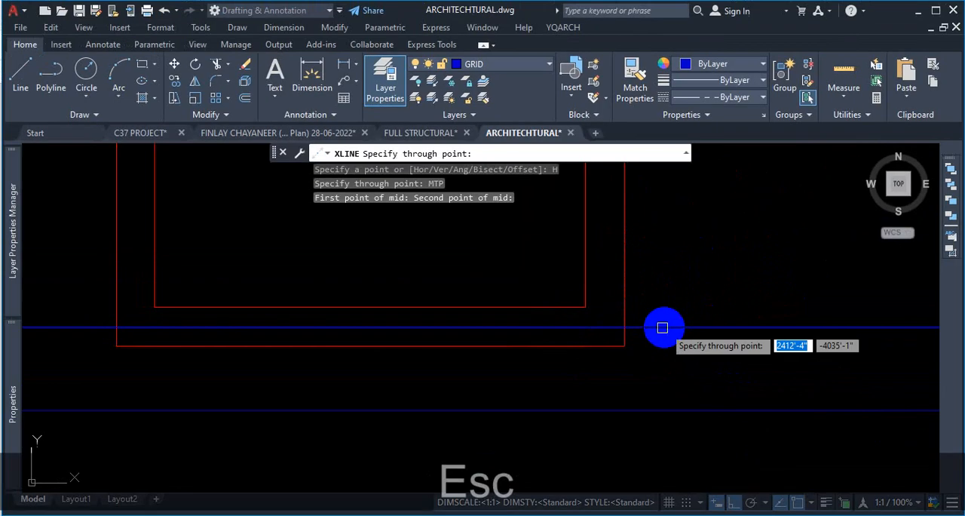
- Examine the columns around and west of the U-shaped wall to find the position for the next horizontal grid line
scroll(629, 355, "down", 2)
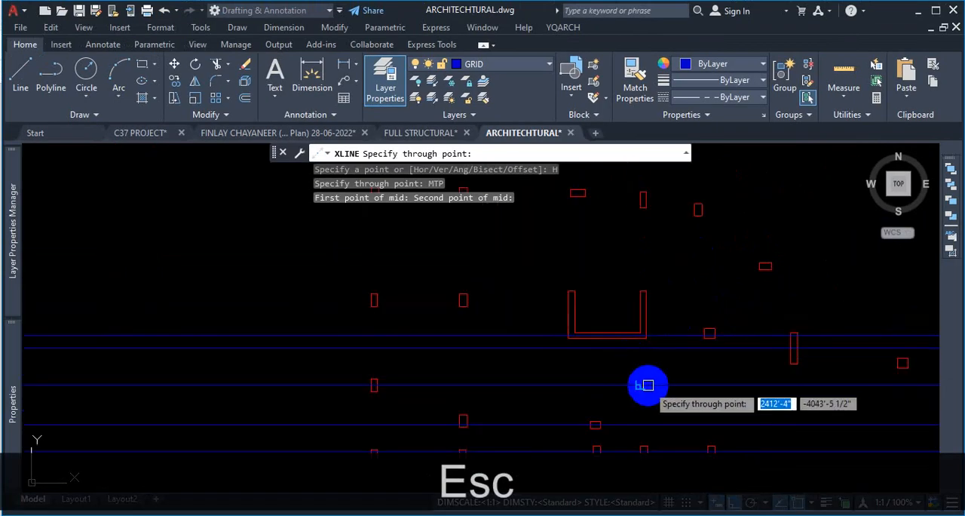
scroll(649, 362, "up", 2)
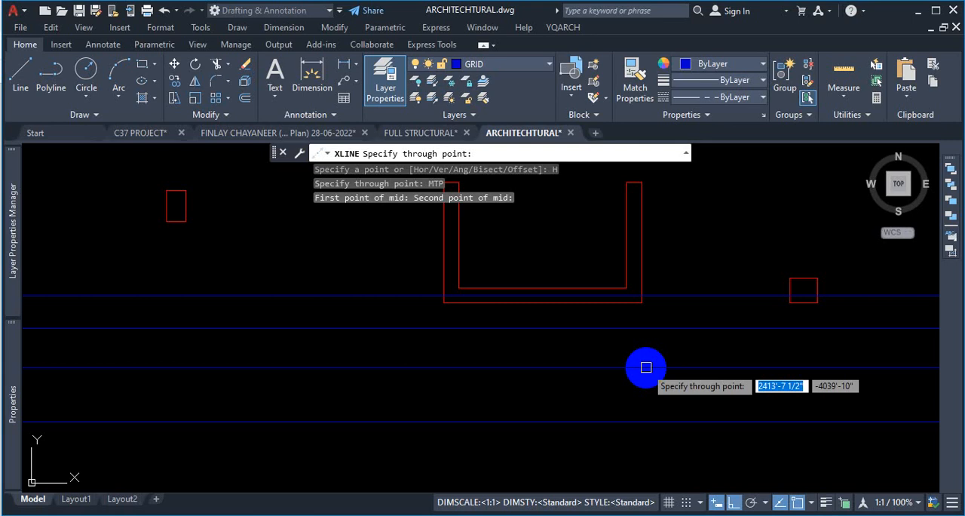
scroll(646, 367, "down", 1)
scroll(647, 365, "up", 1)
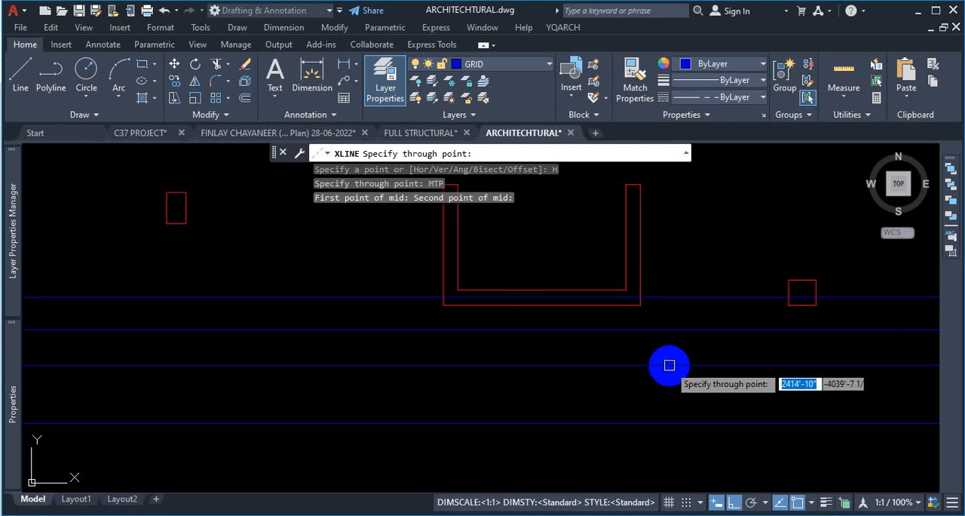
scroll(648, 366, "down", 3)
scroll(598, 373, "up", 2)
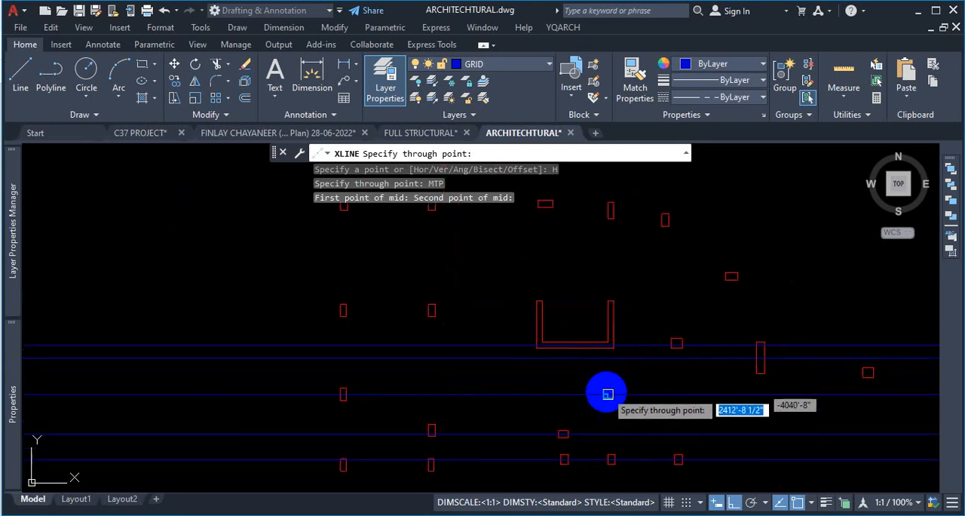
scroll(362, 316, "up", 1)
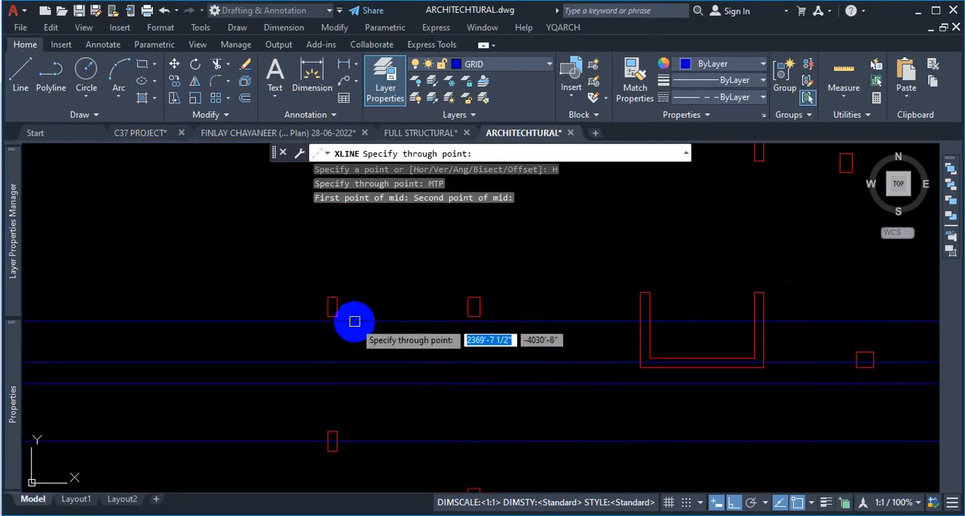
scroll(363, 320, "down", 1)
scroll(469, 319, "up", 1)
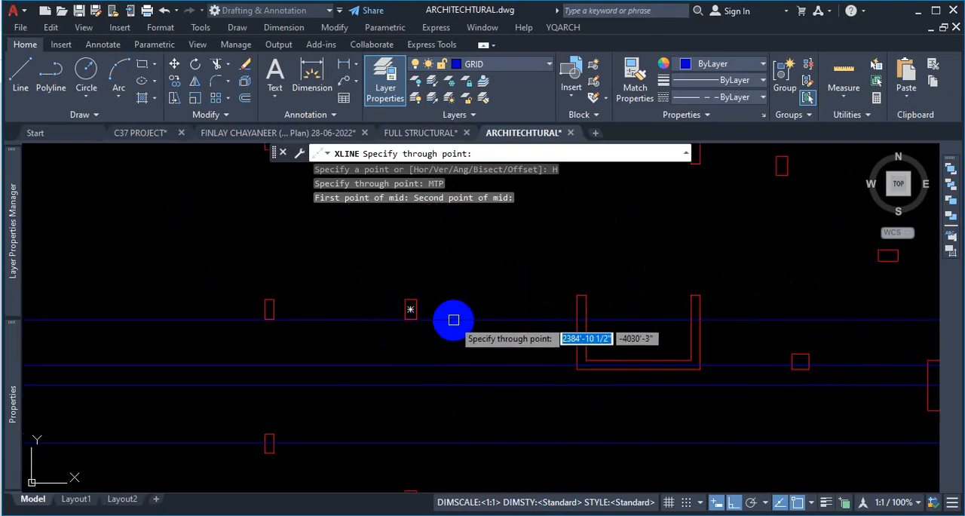
scroll(611, 343, "up", 2)
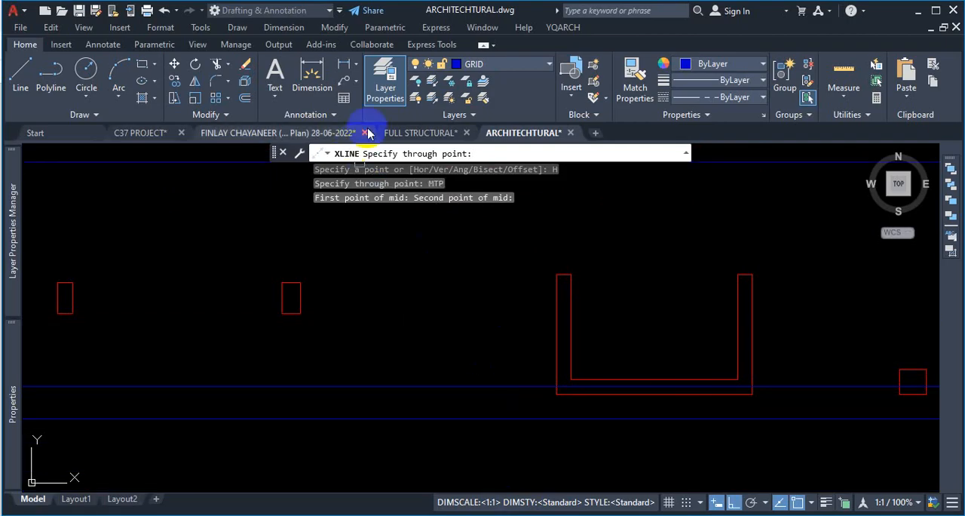
- End XLINE and check the horizontal grid lines of the column layout plan in the FULL STRUCTURAL drawing, then return to the ARCHITECHTURAL drawing
key("Escape")
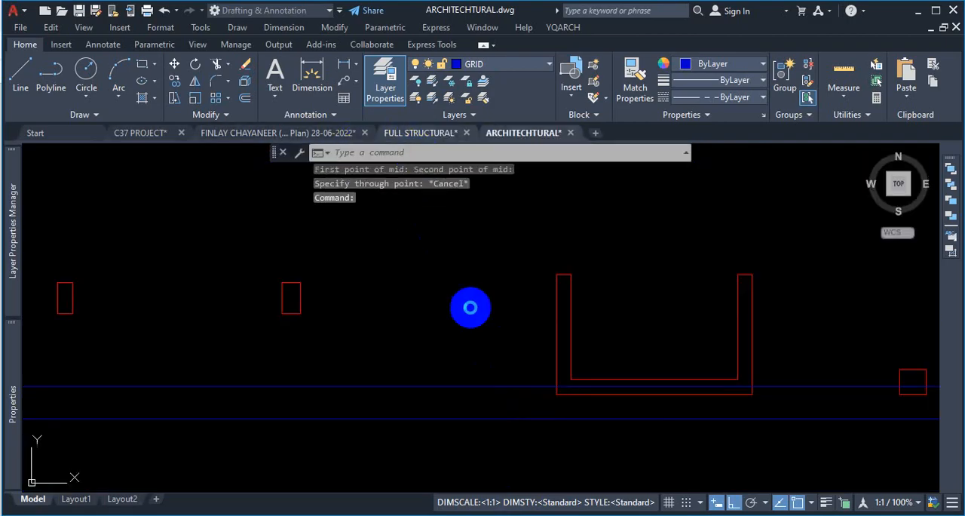
left_click(434, 137)
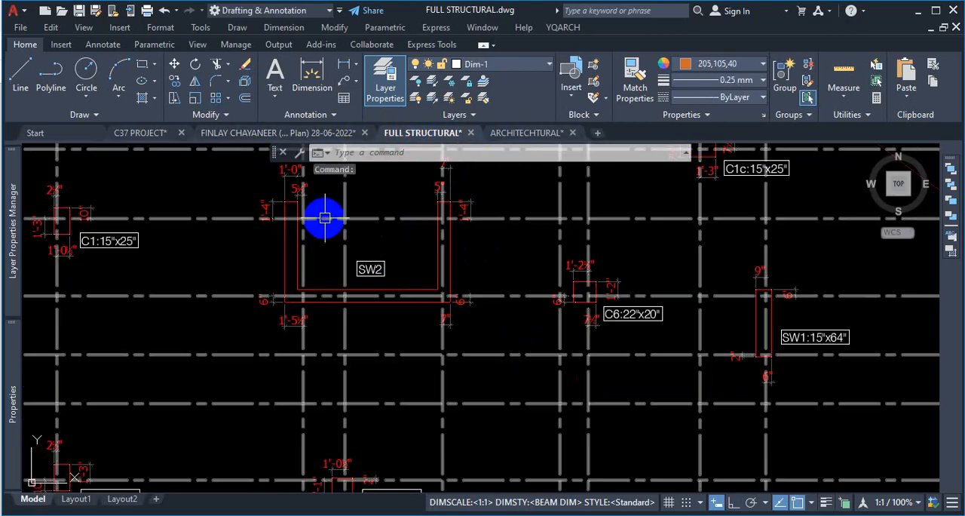
scroll(181, 222, "down", 5)
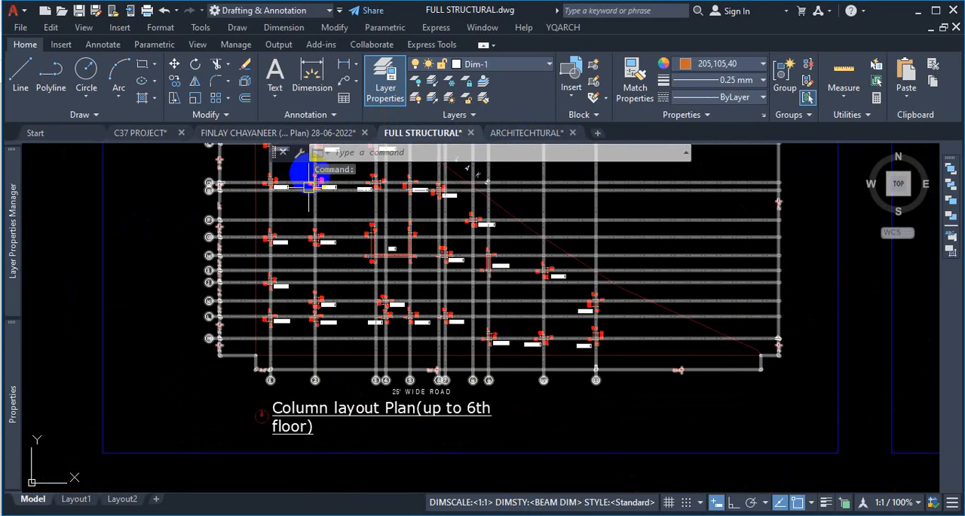
left_click(531, 132)
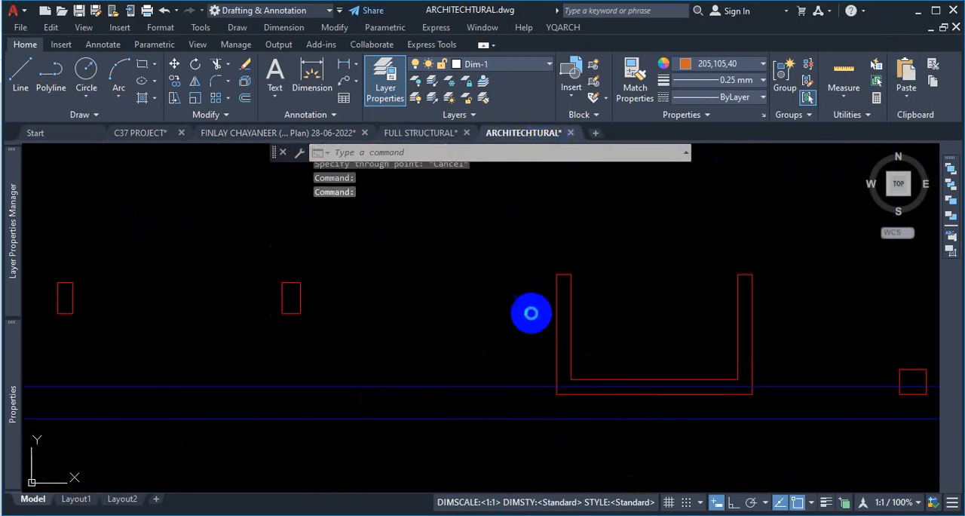
- Draw a horizontal construction line through the side midpoint of the westernmost column in the row level with the U-shaped wall
scroll(532, 329, "down", 3)
scroll(518, 304, "up", 2)
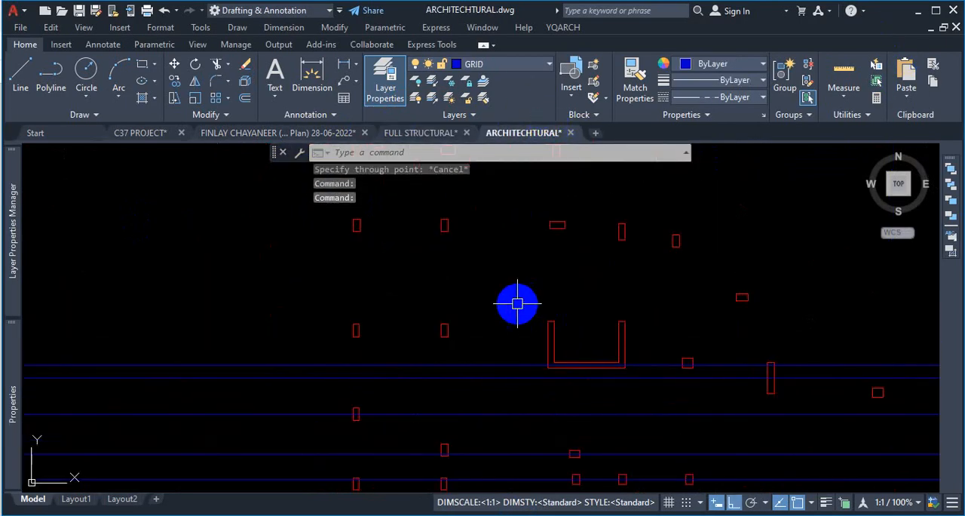
type("xl")
key("Return")
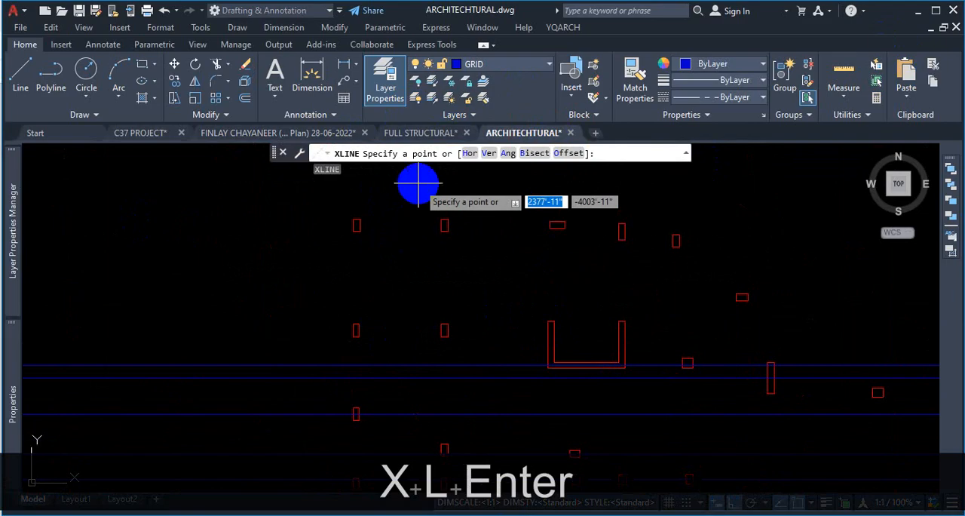
left_click(470, 153)
scroll(316, 305, "up", 2)
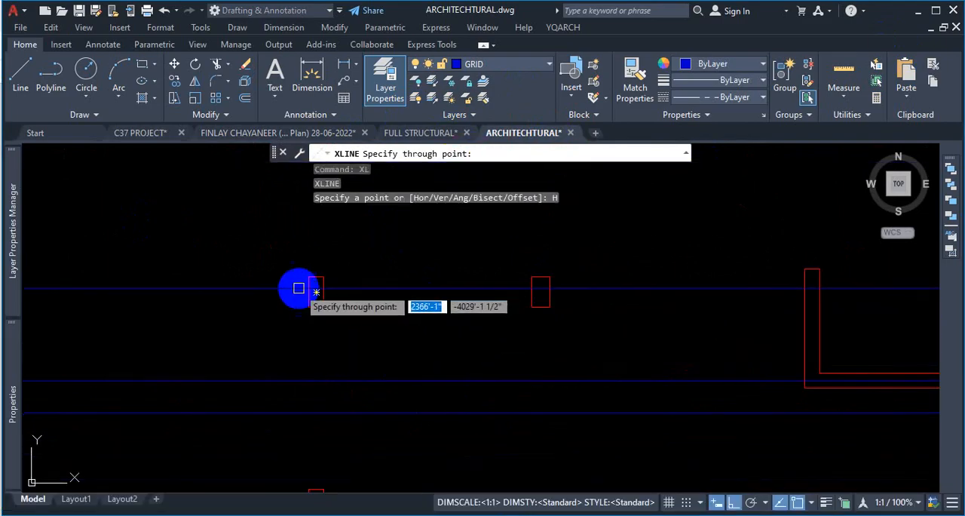
scroll(302, 289, "up", 2)
left_click(311, 295)
- Add a horizontal construction line through the side midpoint of the isolated wide column northeast of the U-shaped wall
scroll(389, 349, "down", 8)
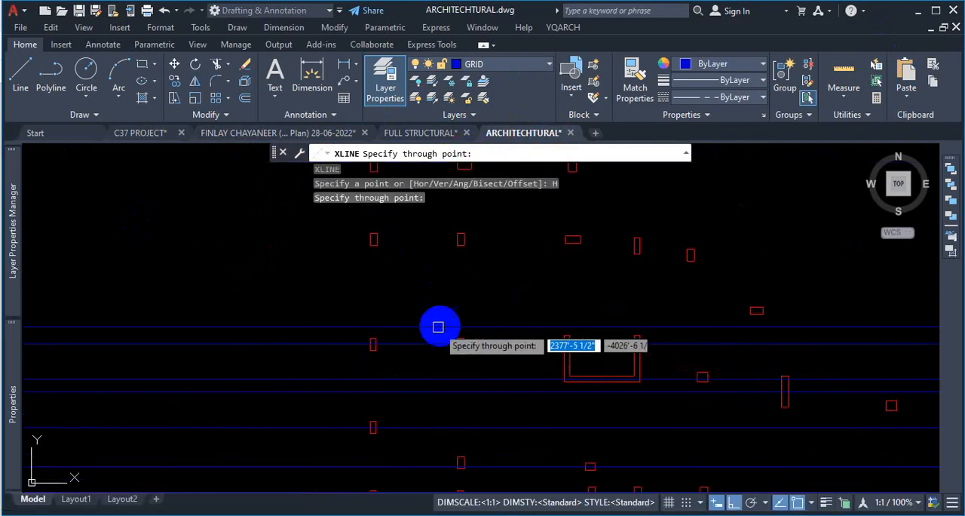
scroll(607, 310, "up", 5)
scroll(490, 283, "up", 2)
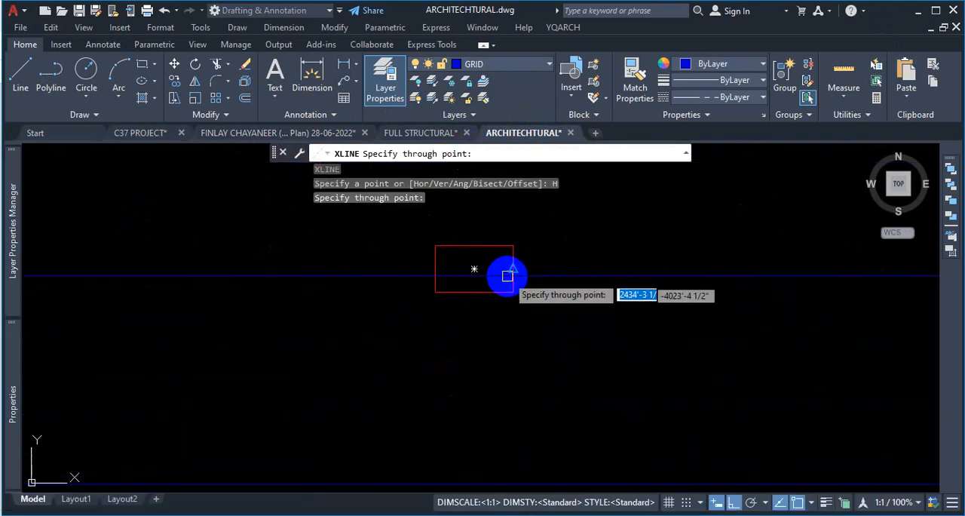
left_click(504, 271)
- Add horizontal construction lines through the midpoints of the easternmost upright column and the wide column in the row north of the U-shaped wall
scroll(560, 319, "down", 4)
scroll(531, 286, "up", 2)
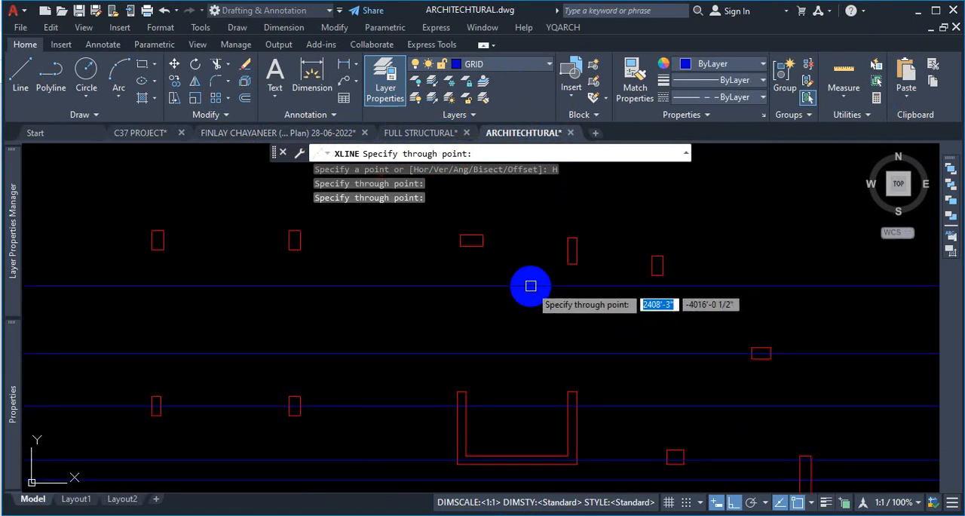
left_click(661, 265)
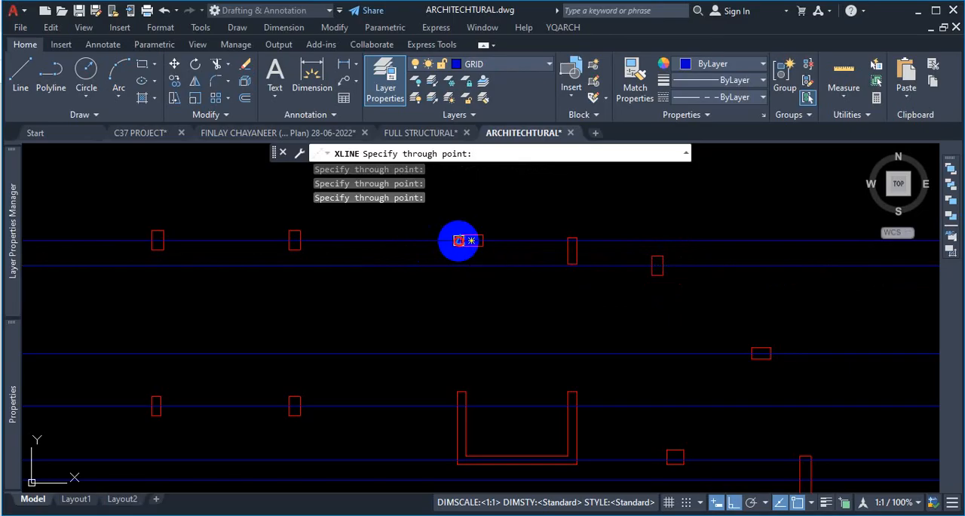
- Add a horizontal construction line through the side midpoint of the wide column in the third column row from the north
scroll(430, 279, "down", 5)
scroll(457, 278, "up", 8)
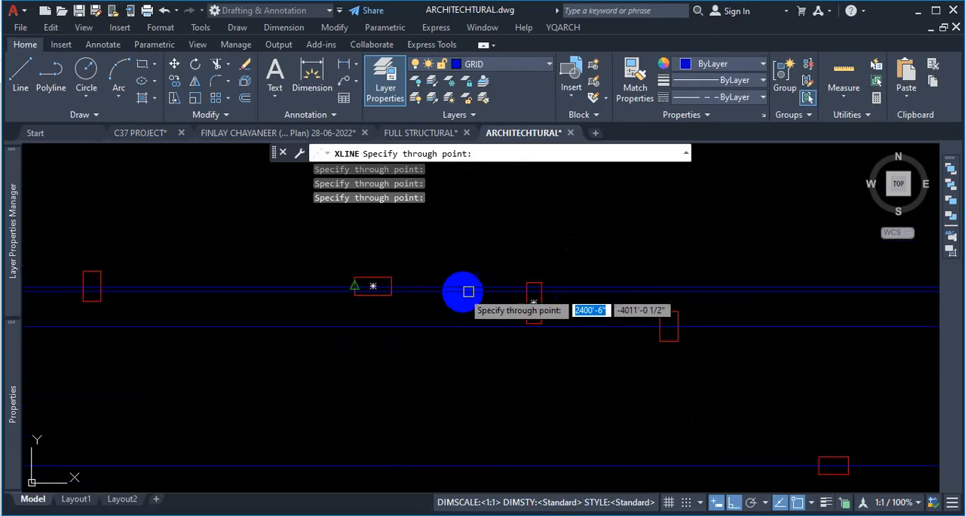
scroll(445, 287, "down", 5)
scroll(453, 259, "up", 6)
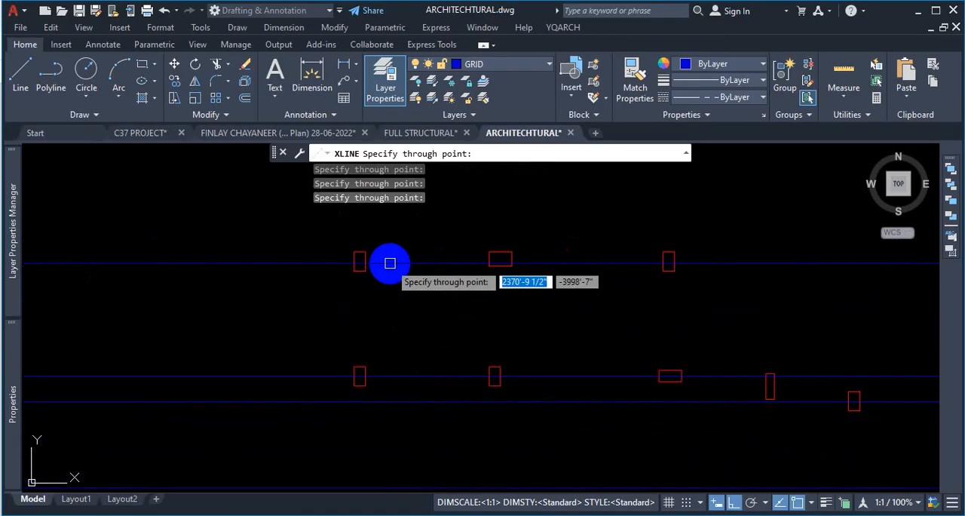
scroll(390, 262, "up", 2)
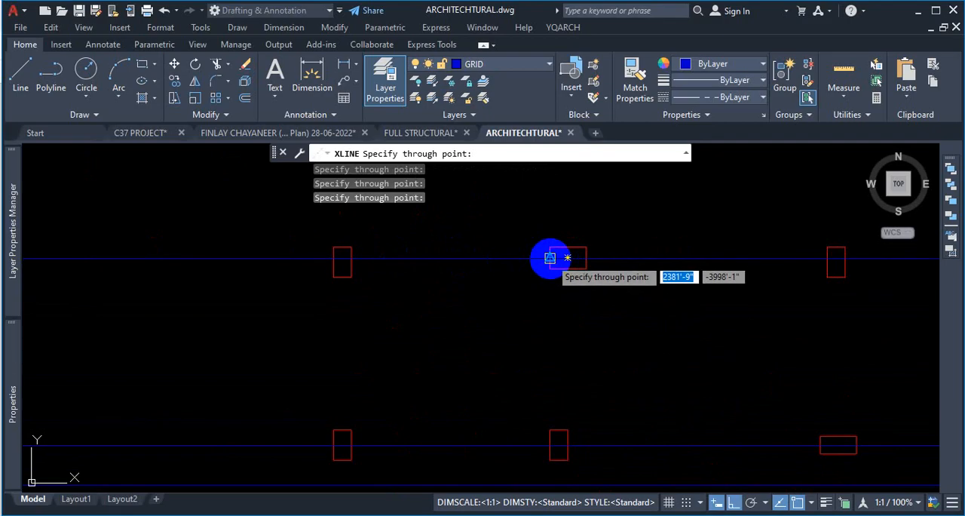
scroll(549, 258, "down", 5)
- Add horizontal construction lines through the side midpoints of the westernmost columns in the two northernmost rows, and end XLINE
scroll(520, 264, "up", 3)
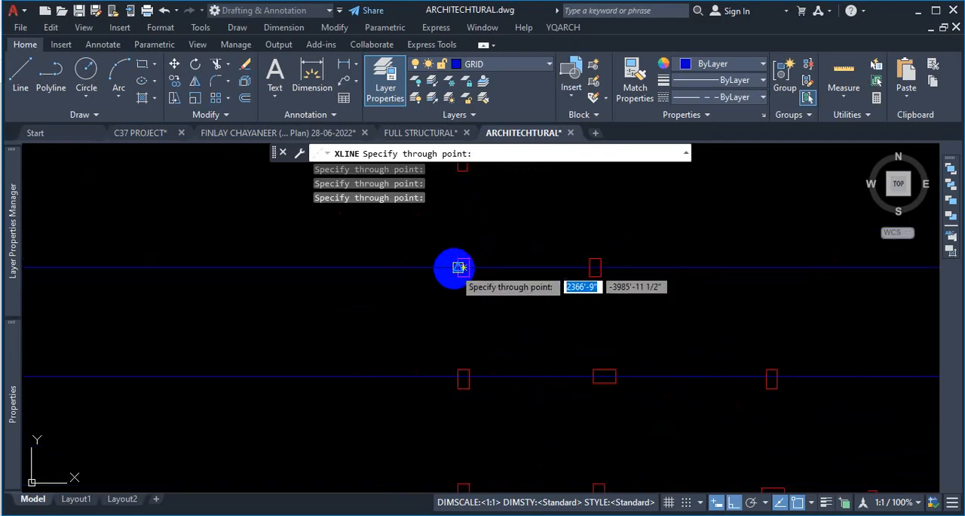
scroll(513, 308, "down", 5)
scroll(495, 254, "up", 9)
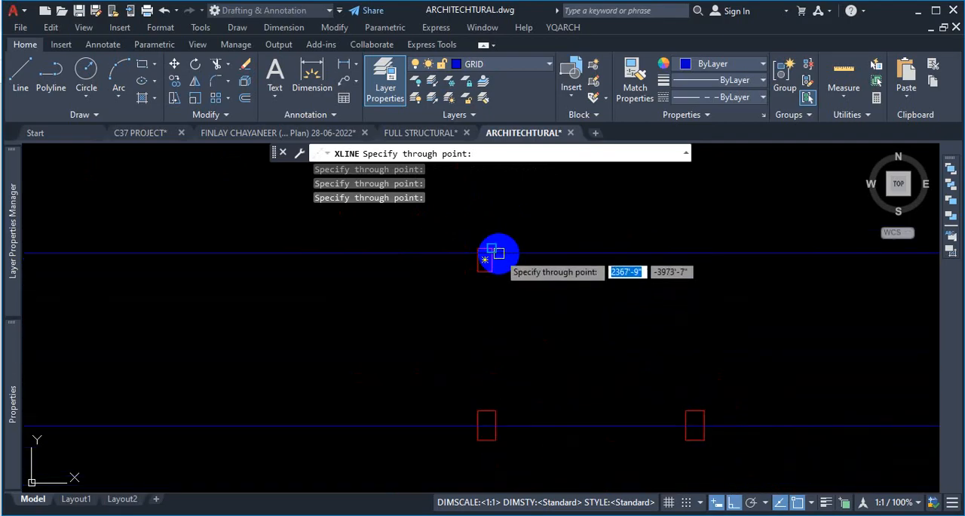
left_click(451, 271)
scroll(579, 271, "down", 5)
key("Escape")
scroll(542, 269, "down", 6)
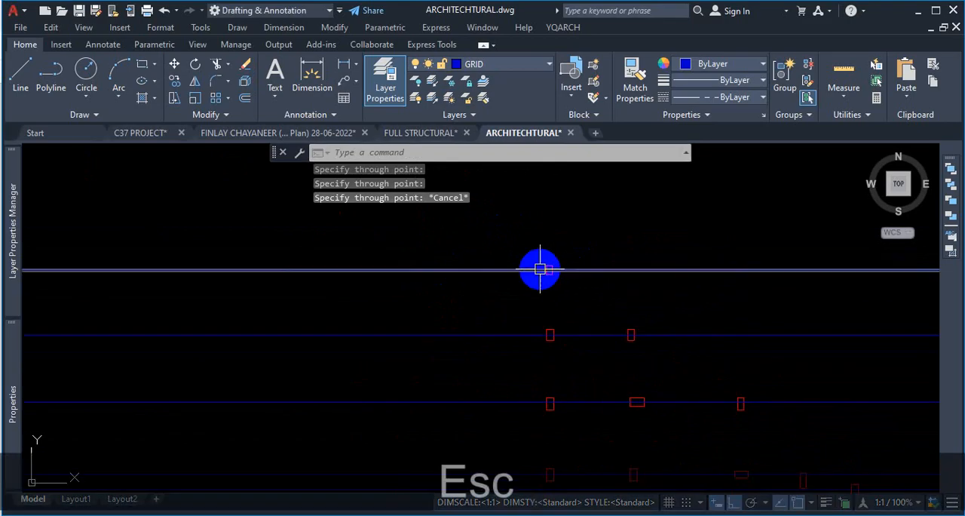
- Examine the horizontal grid lines against the columns, down to the isolated square column east of the long upright column
scroll(634, 295, "up", 2)
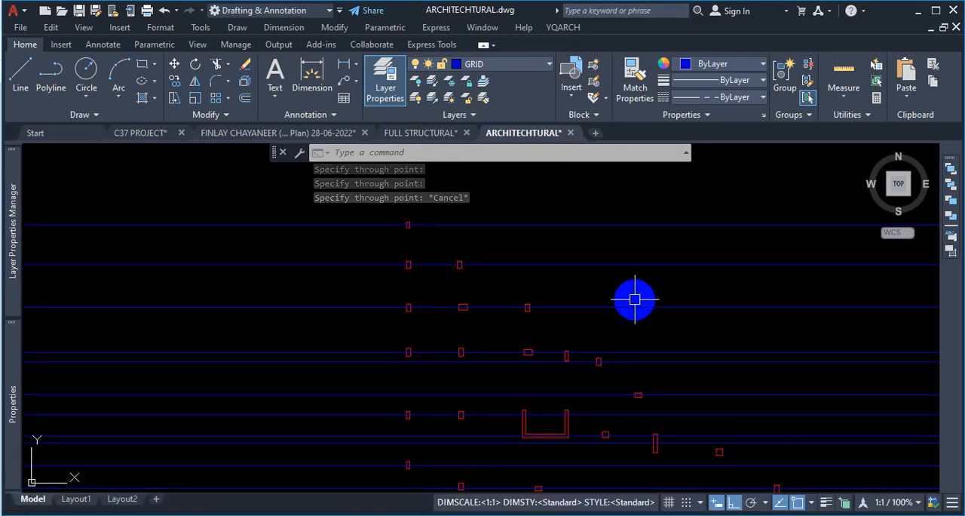
scroll(635, 300, "down", 6)
scroll(637, 324, "up", 6)
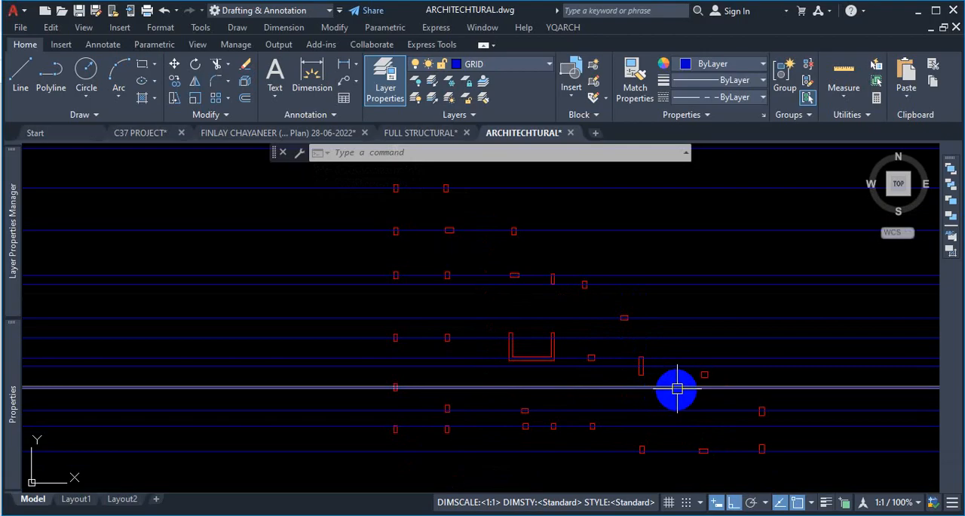
scroll(679, 381, "up", 2)
scroll(683, 372, "up", 2)
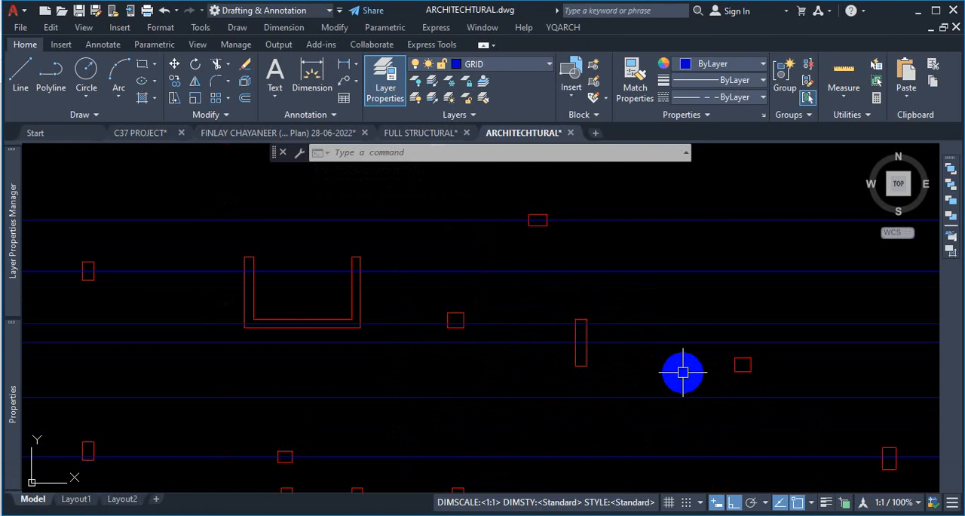
scroll(743, 340, "down", 4)
scroll(743, 362, "up", 4)
scroll(744, 355, "up", 4)
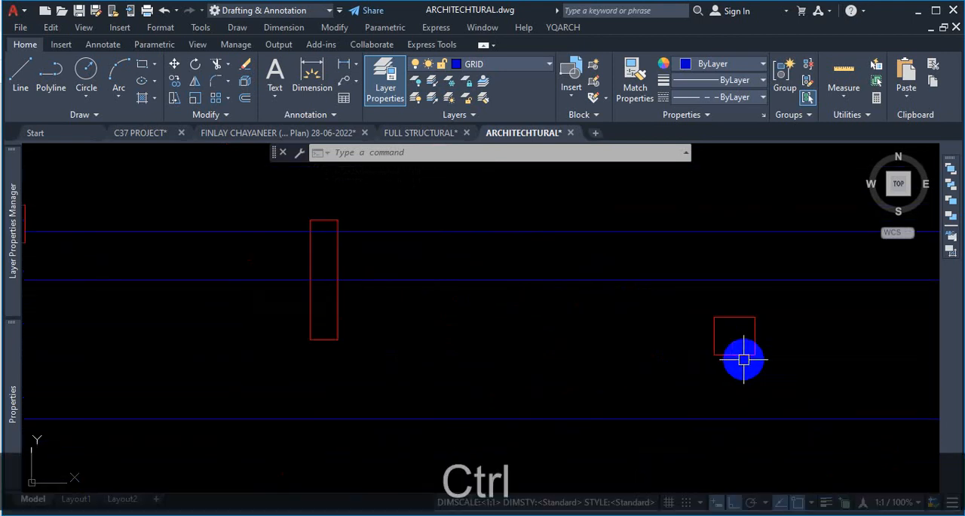
left_click_drag(839, 271, 570, 281)
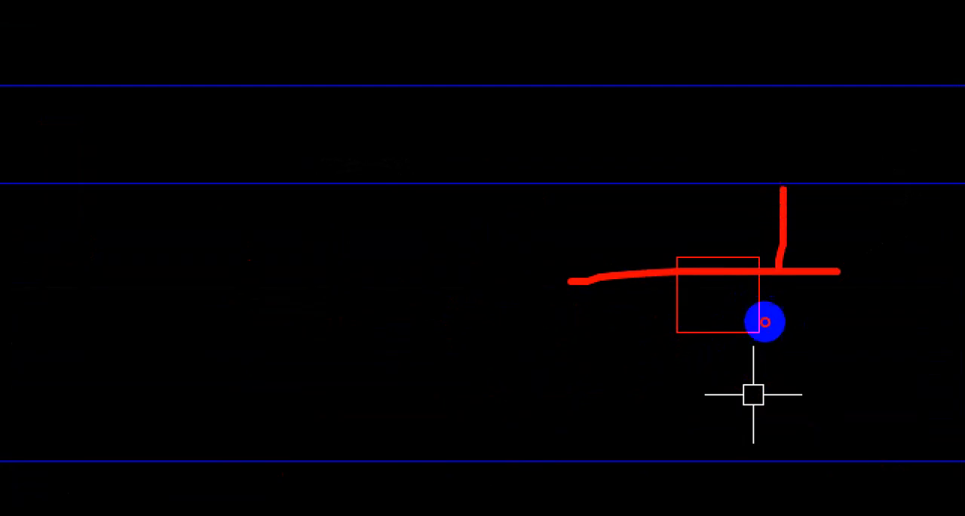
left_click_drag(687, 330, 805, 323)
left_click_drag(778, 275, 782, 340)
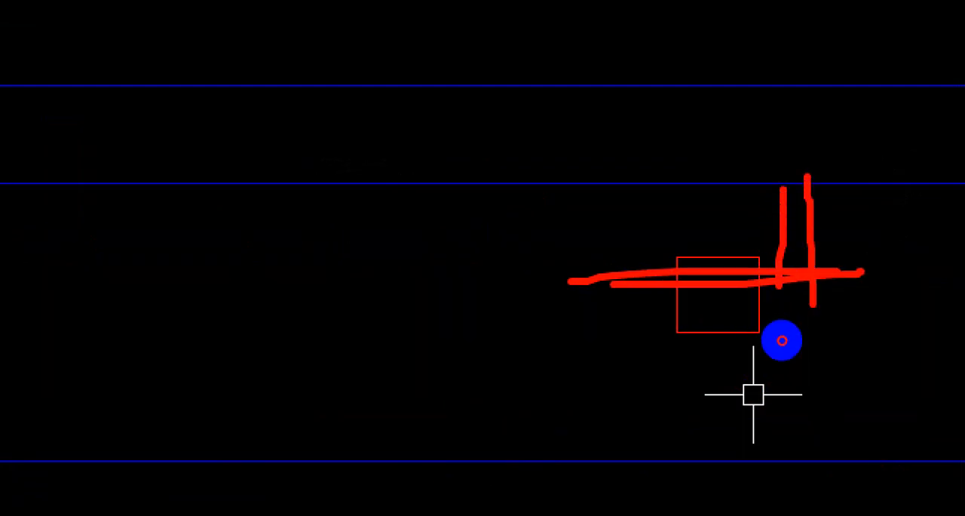
key("Escape")
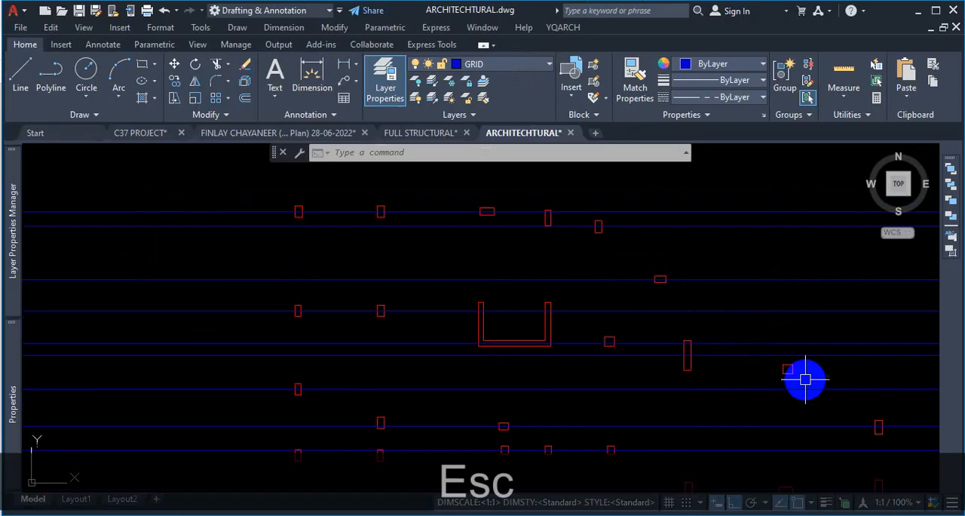
- Check the horizontal grid lines at the wide and upright columns north of the U-shaped wall and across the whole layout
scroll(625, 287, "down", 3)
scroll(556, 240, "up", 5)
scroll(603, 252, "up", 2)
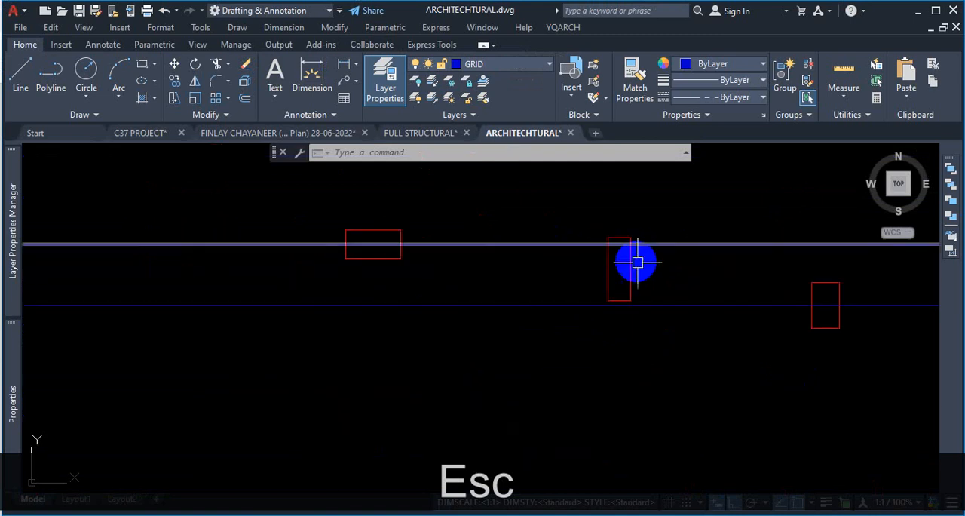
scroll(717, 307, "down", 3)
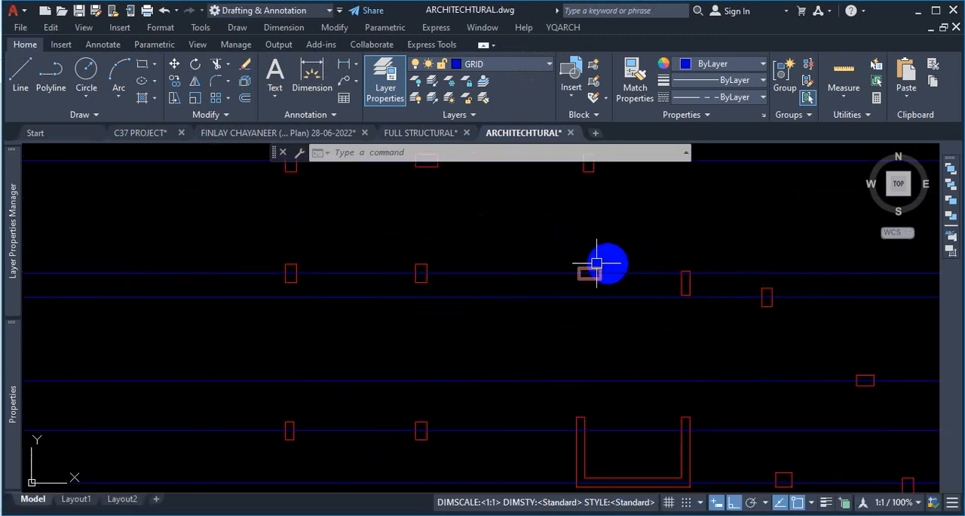
scroll(663, 319, "down", 5)
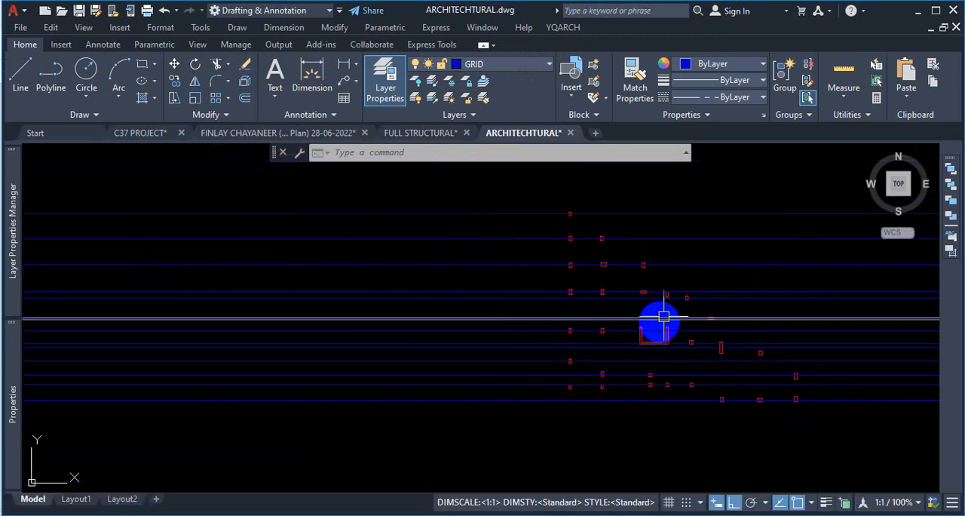
scroll(702, 257, "up", 3)
scroll(674, 266, "down", 2)
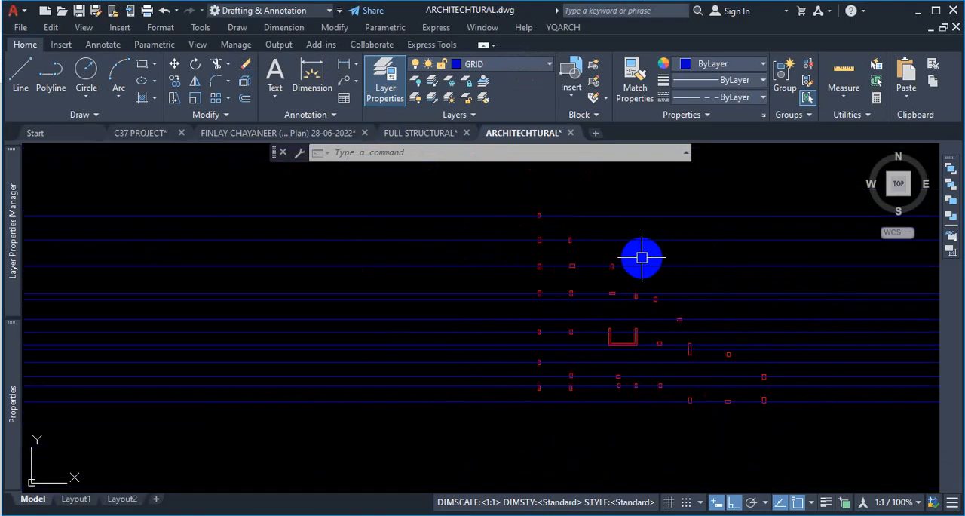
scroll(783, 275, "up", 2)
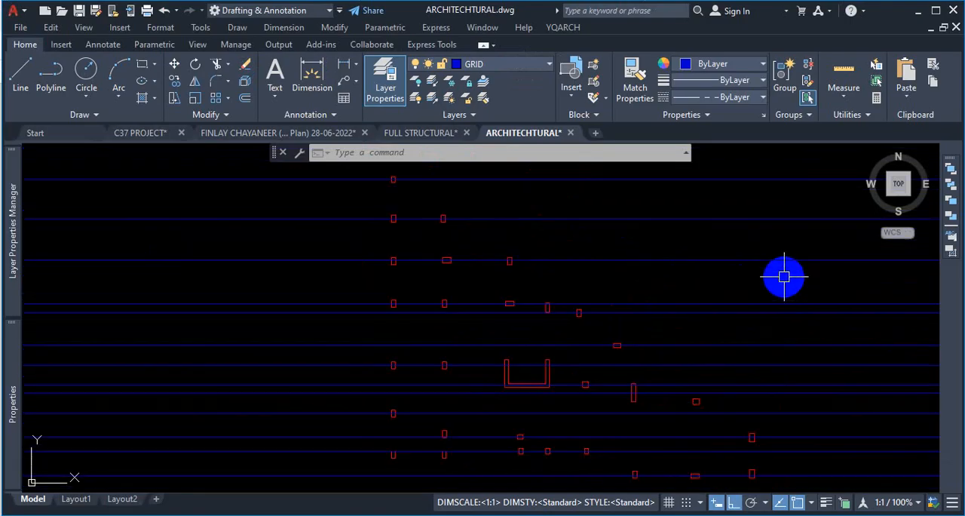
- Start XLINE with the Ver option and place a vertical line through the bottom midpoint of the southernmost column in the westernmost column line
type("xl")
key("Return")
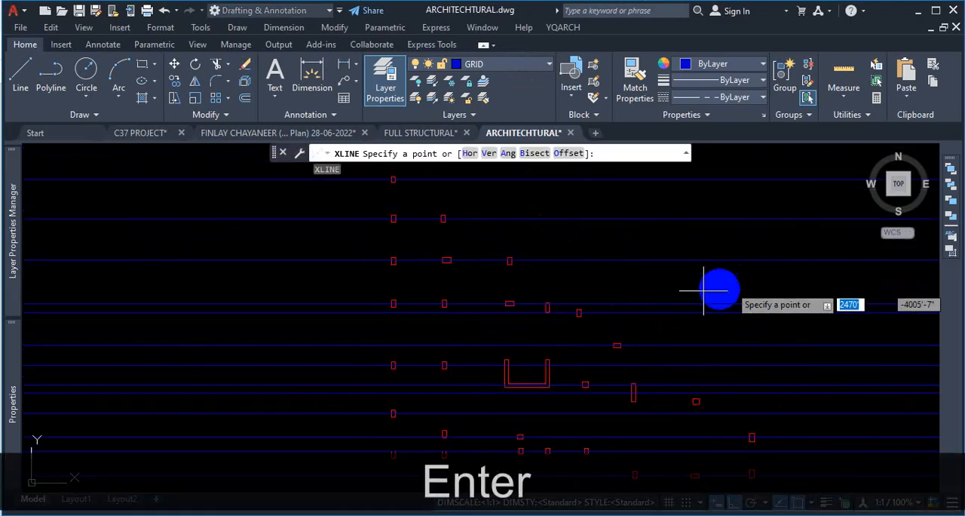
scroll(603, 309, "down", 2)
left_click(488, 154)
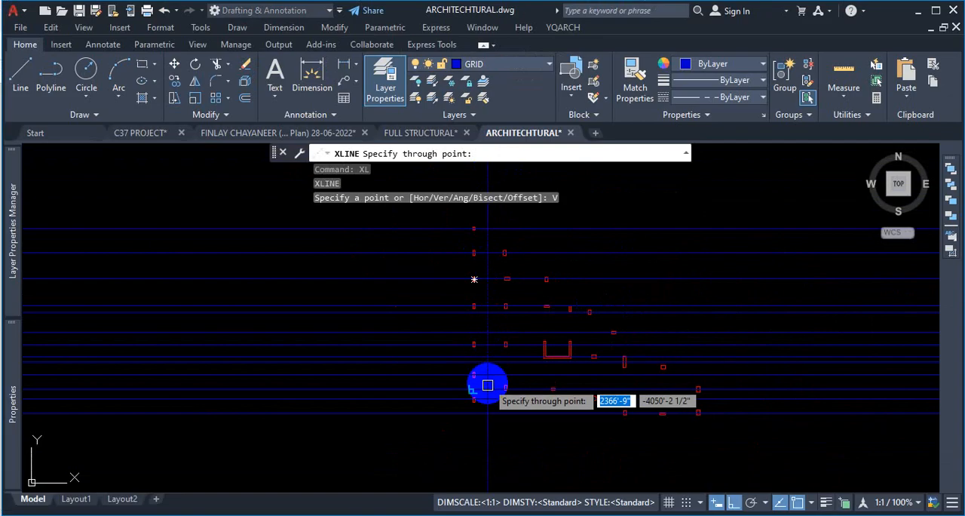
scroll(483, 403, "up", 4)
scroll(425, 391, "up", 2)
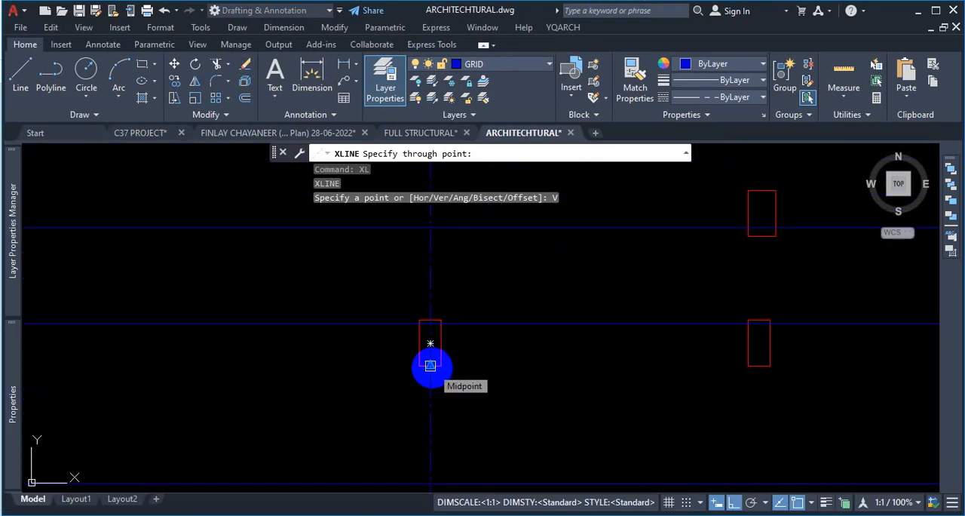
left_click(430, 365)
- Add a vertical construction line through the bottom midpoint of the southernmost column in the second column line from the west
scroll(485, 395, "down", 5)
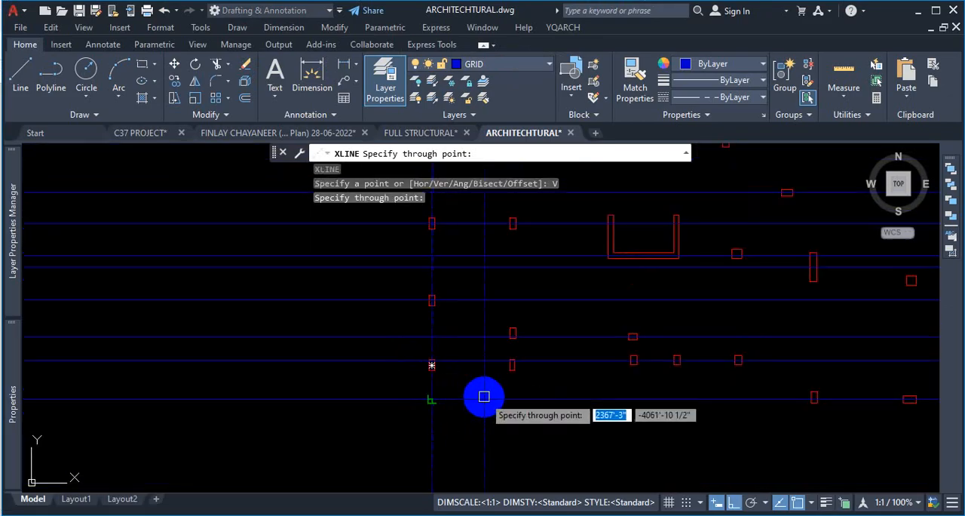
scroll(531, 387, "up", 4)
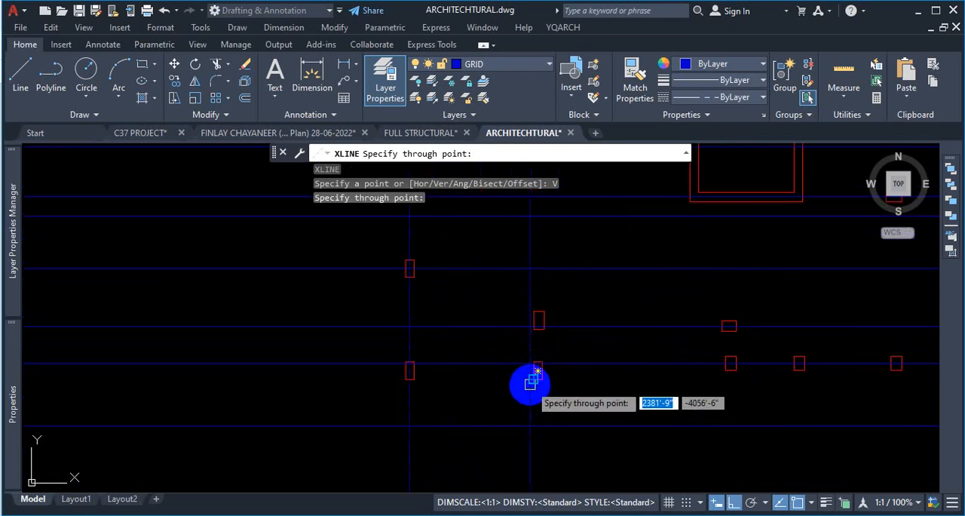
scroll(541, 379, "up", 5)
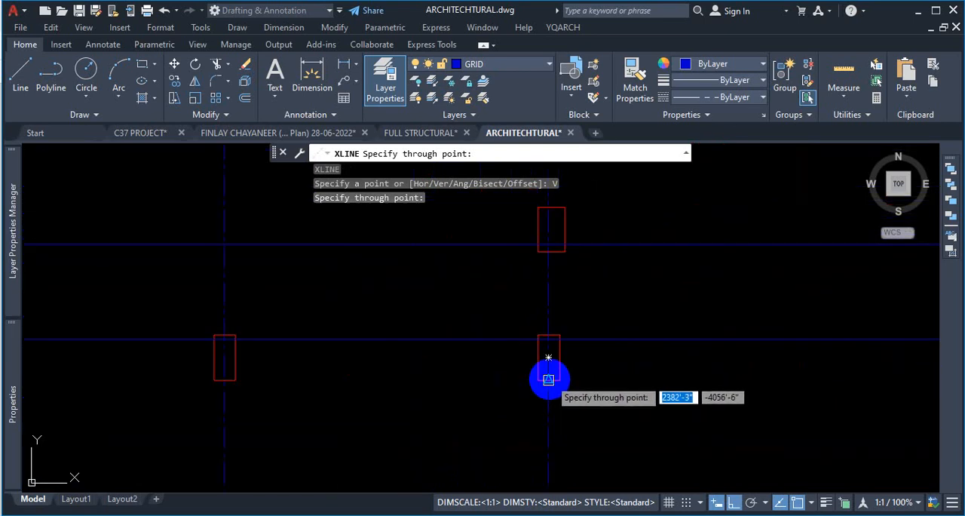
scroll(549, 379, "down", 3)
left_click(550, 390)
scroll(592, 377, "down", 5)
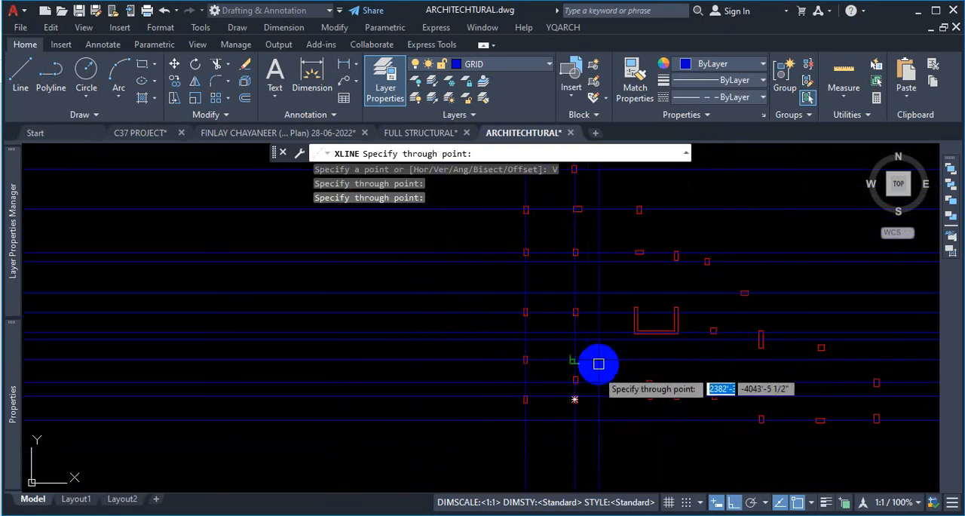
- Examine the column alignment around the U-shaped wall and at the wide column in the third row from the north
scroll(612, 241, "up", 4)
scroll(618, 253, "down", 2)
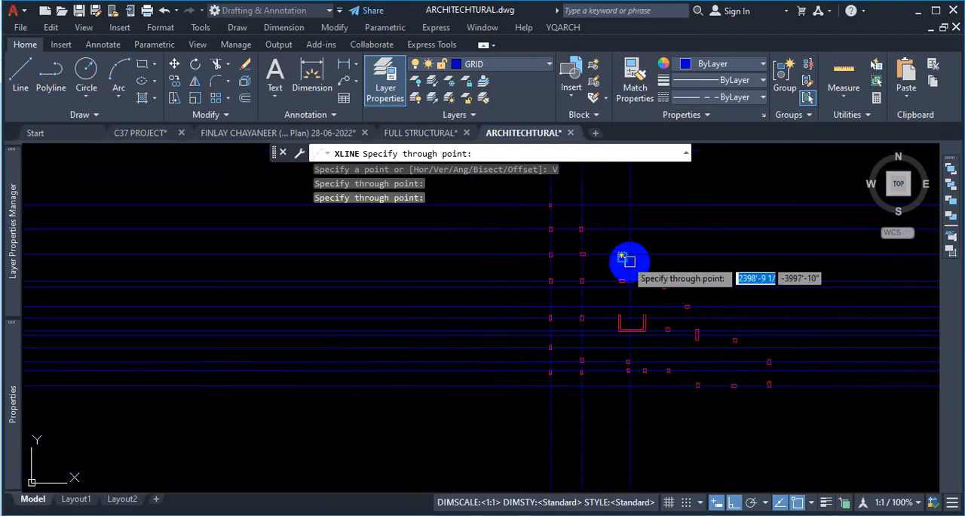
scroll(641, 302, "down", 1)
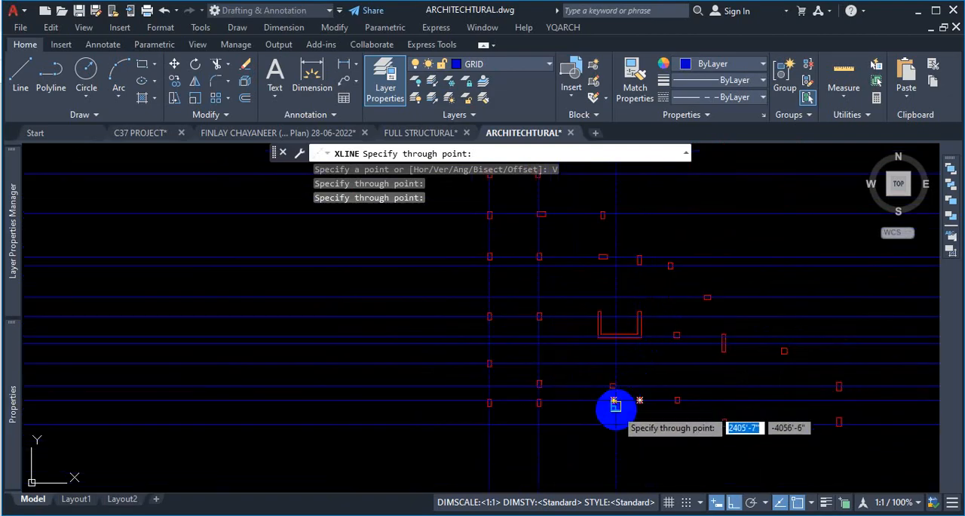
scroll(616, 411, "up", 2)
scroll(649, 413, "down", 3)
scroll(752, 295, "up", 1)
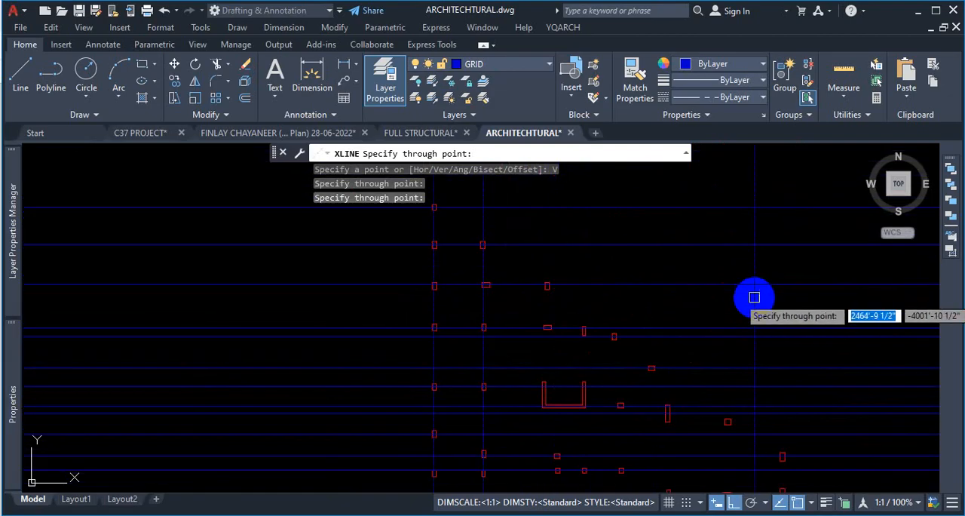
scroll(492, 281, "up", 2)
scroll(499, 241, "up", 3)
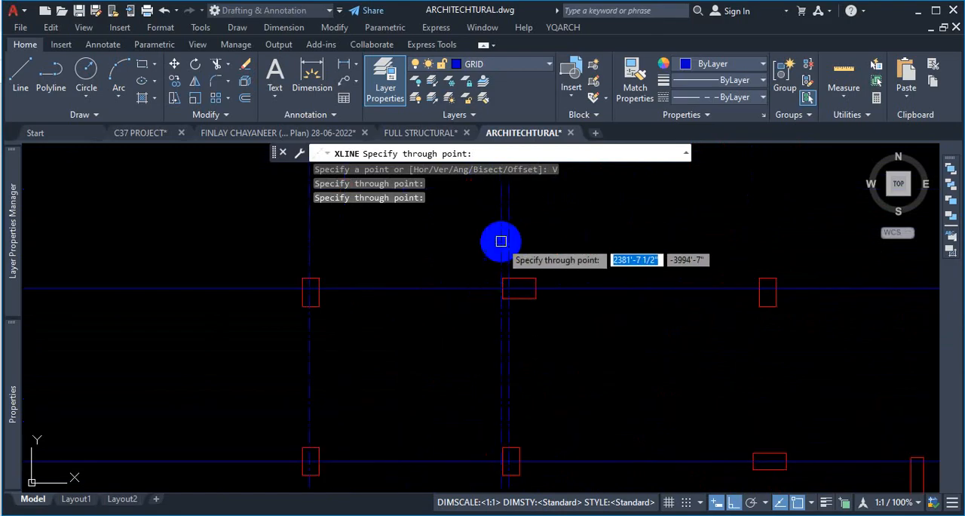
scroll(562, 293, "down", 2)
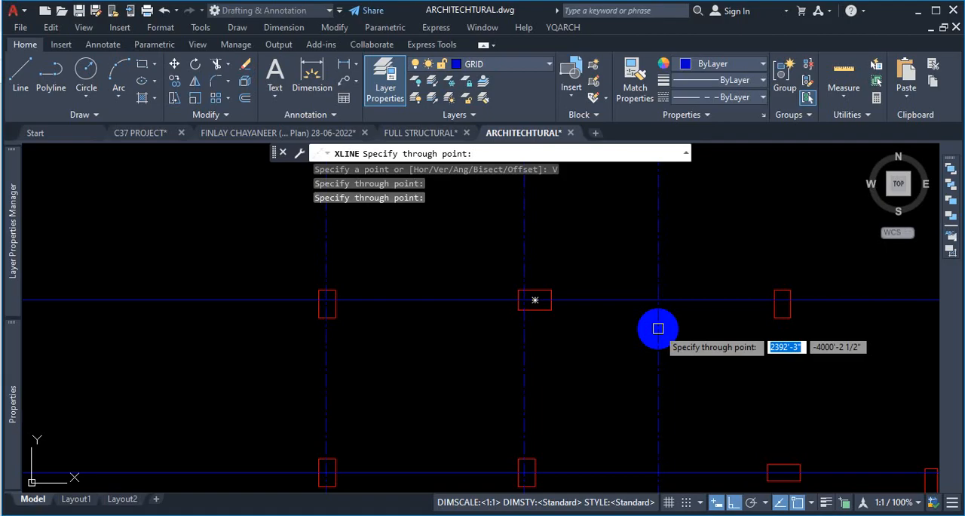
- Compare the columns north of the U-shaped wall with the vertical construction lines to find the next grid positions
scroll(658, 328, "down", 5)
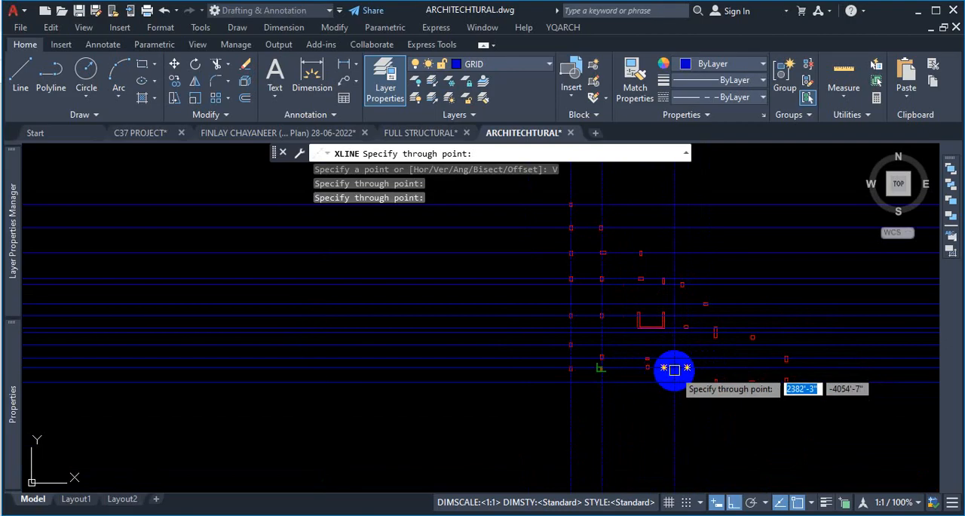
scroll(674, 369, "up", 2)
scroll(647, 380, "down", 2)
scroll(647, 380, "up", 6)
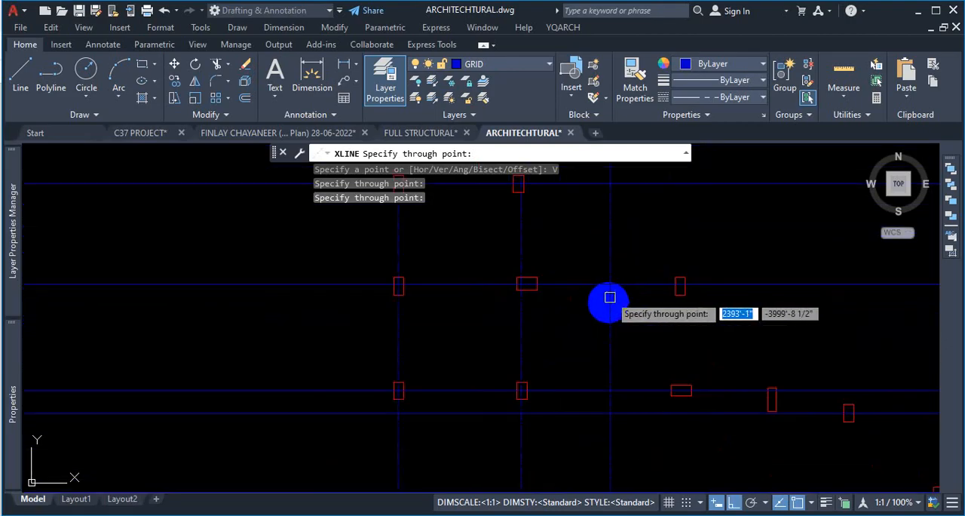
scroll(558, 292, "down", 2)
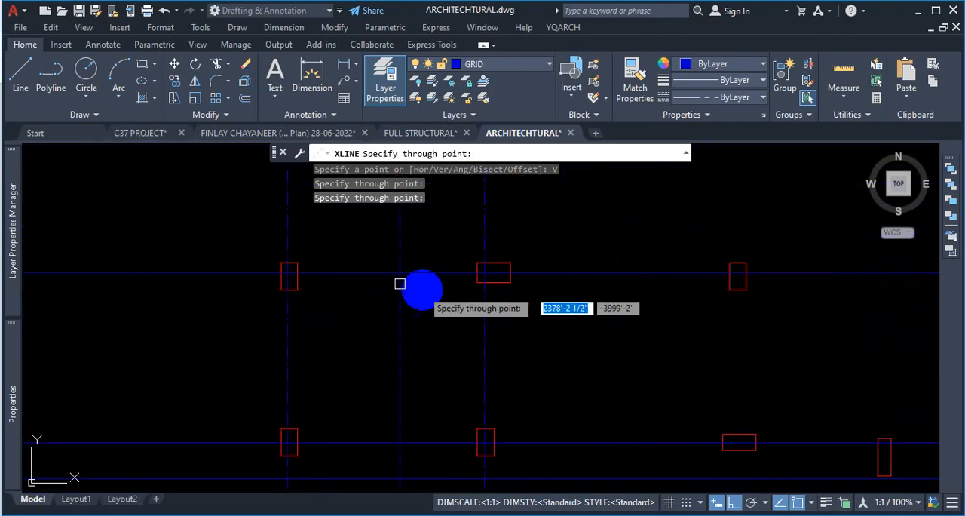
scroll(635, 216, "down", 3)
scroll(714, 310, "up", 3)
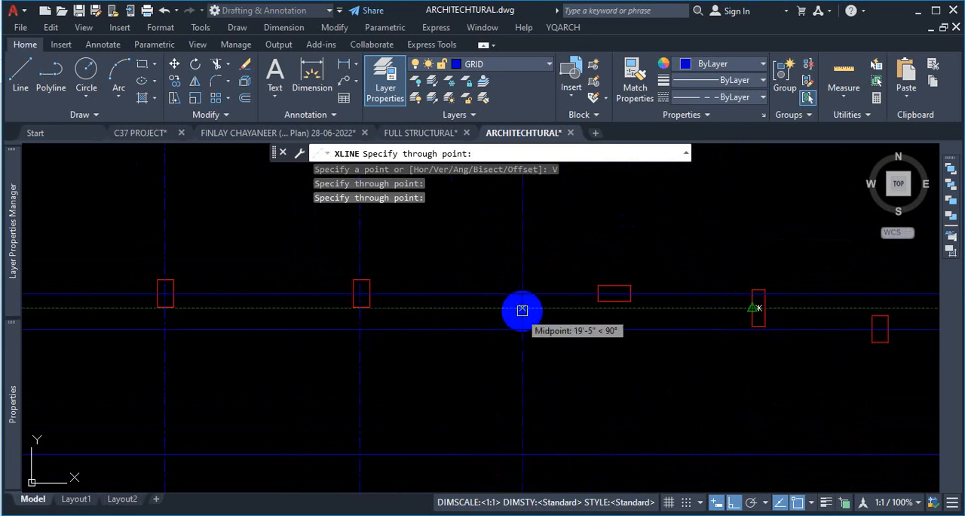
scroll(595, 297, "up", 2)
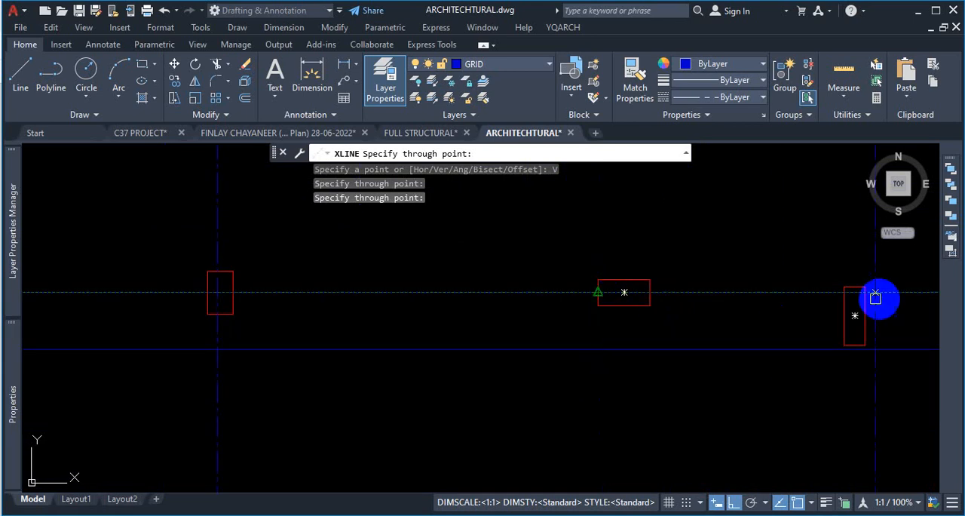
scroll(784, 293, "down", 2)
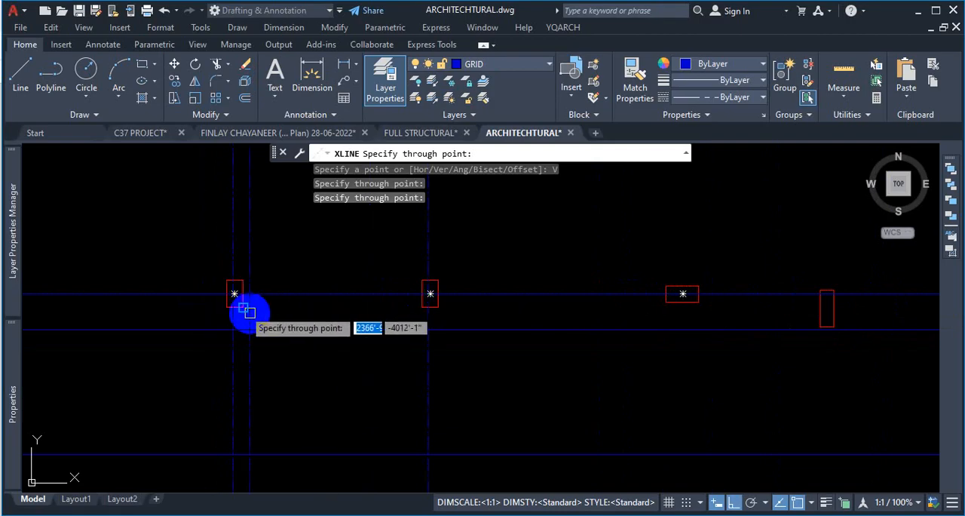
scroll(407, 316, "down", 3)
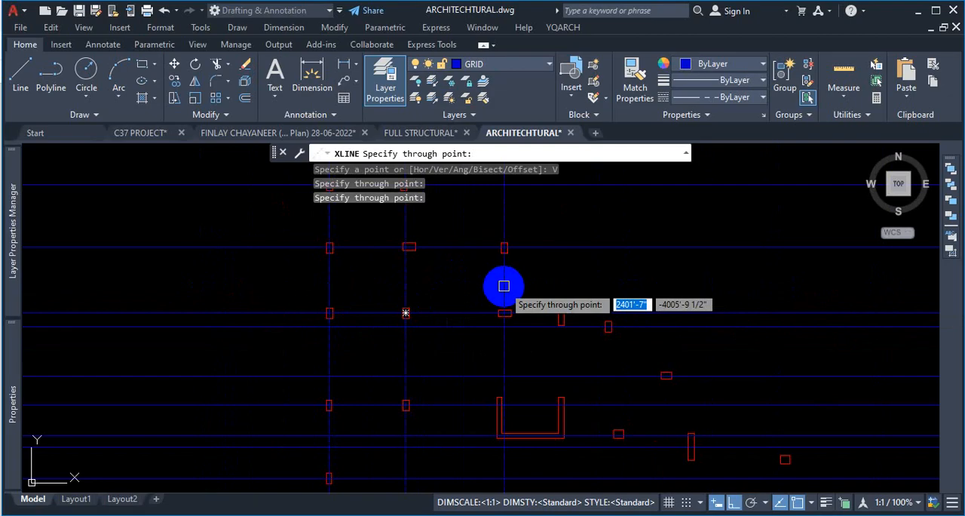
scroll(512, 290, "down", 3)
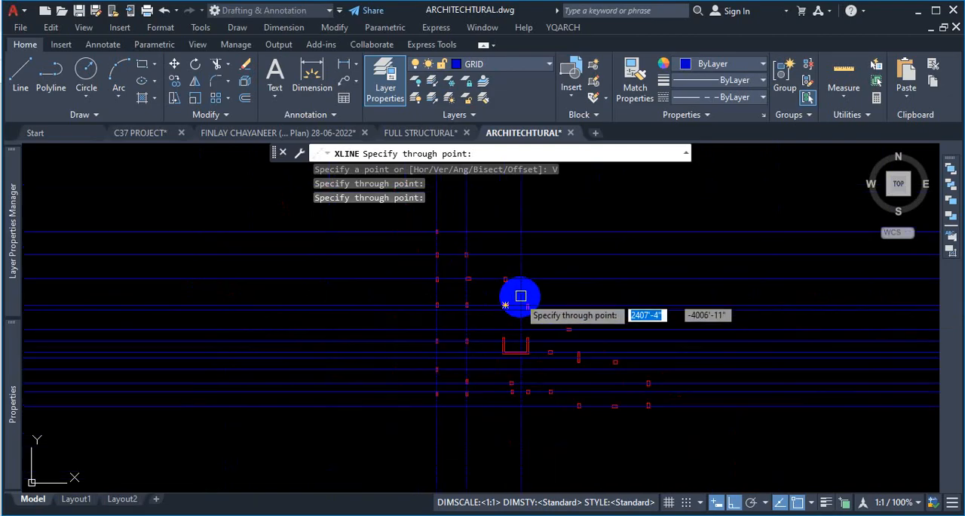
scroll(528, 388, "up", 2)
scroll(548, 365, "down", 2)
scroll(604, 282, "up", 3)
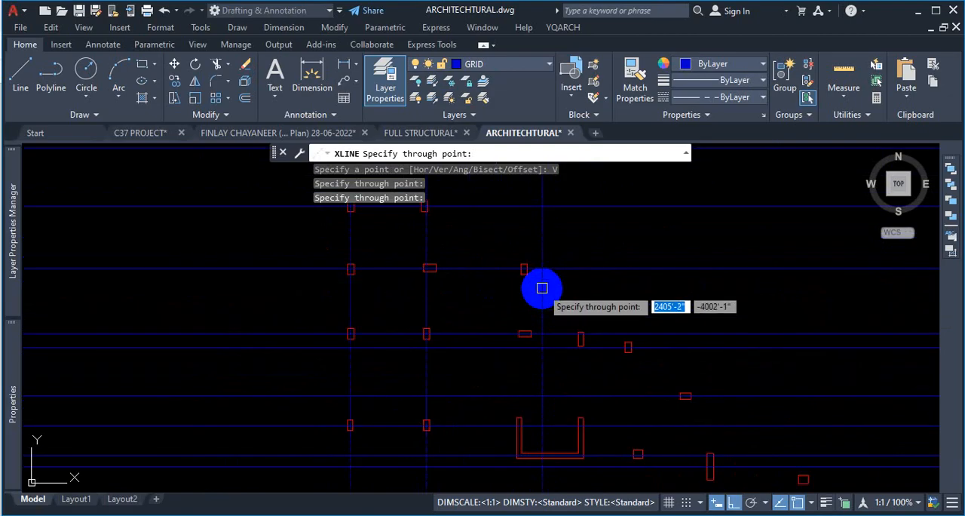
scroll(564, 380, "down", 2)
- Place a vertical construction line along the centre of the U-shaped wall's west arm, using the mid-between-two-points snap (MTP) across the wall thickness
scroll(527, 387, "up", 4)
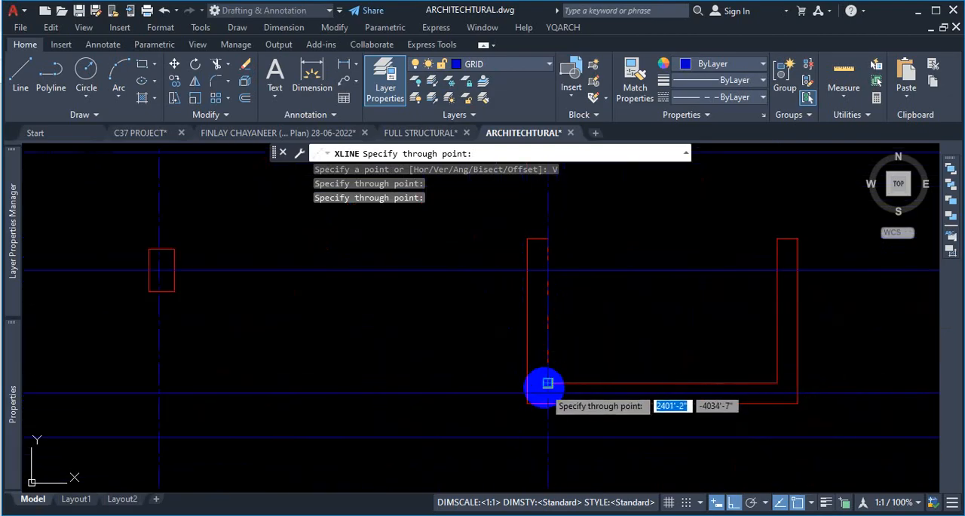
scroll(528, 386, "down", 2)
scroll(537, 388, "up", 4)
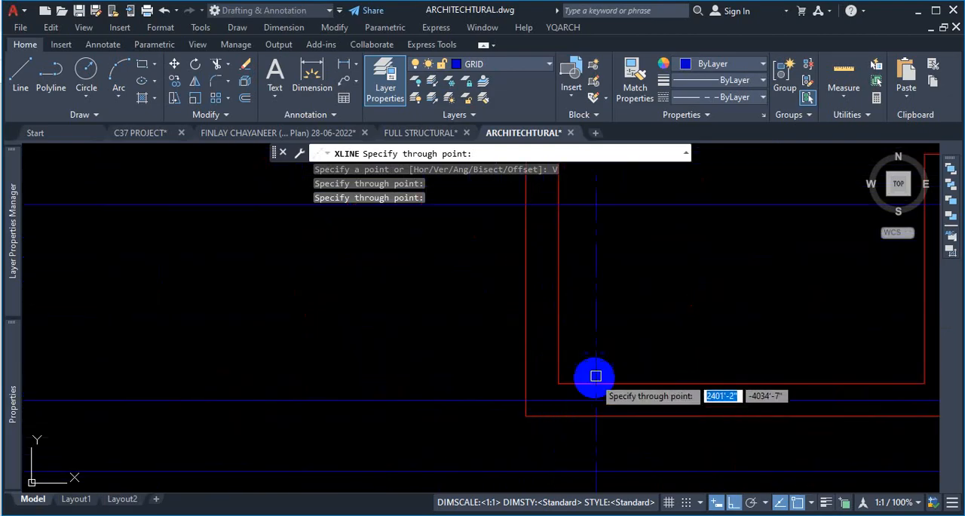
type("MT")
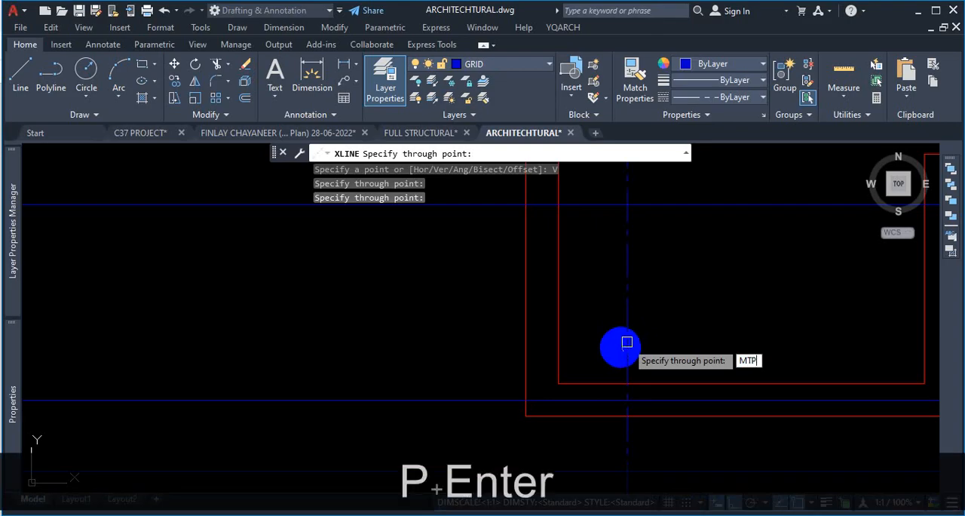
type("P")
key("Return")
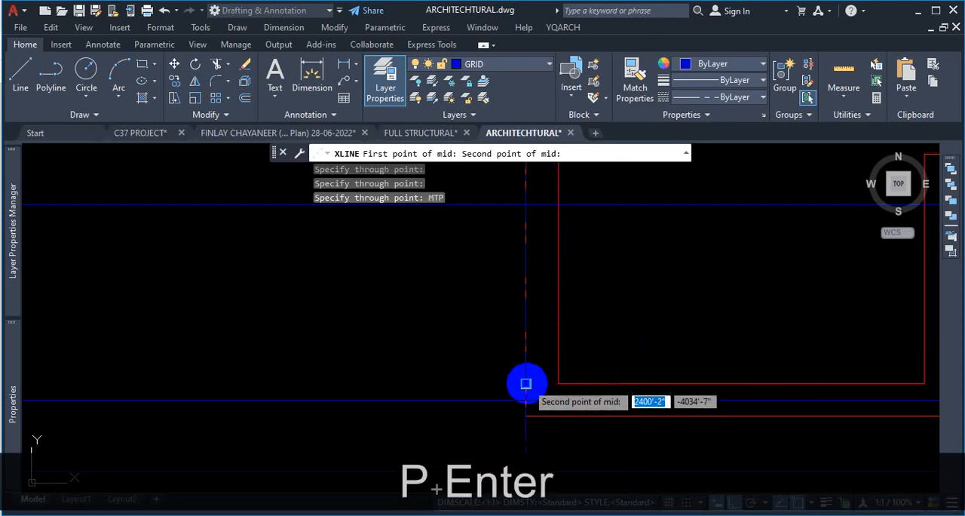
left_click(525, 383)
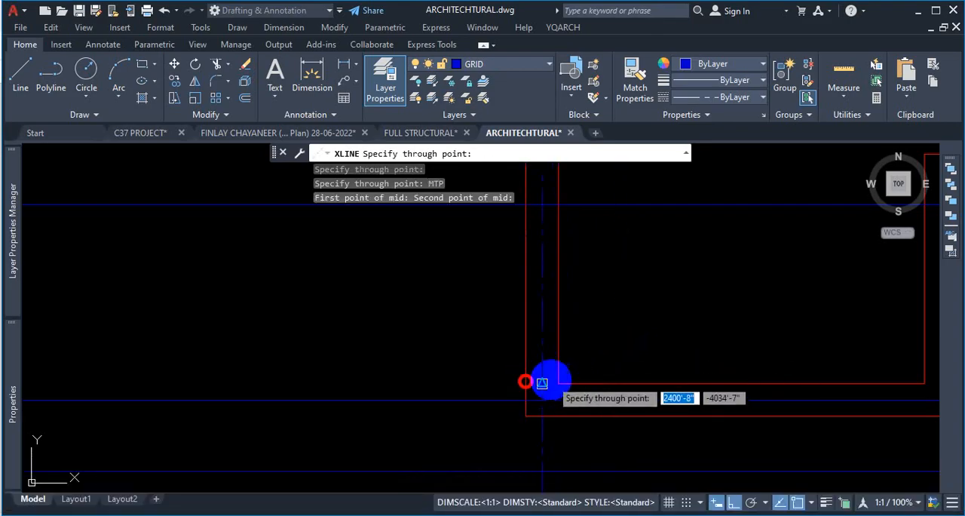
- Check the offset between the line through the U-shaped wall's west arm and the upright column north of it
scroll(588, 344, "down", 4)
scroll(631, 192, "down", 3)
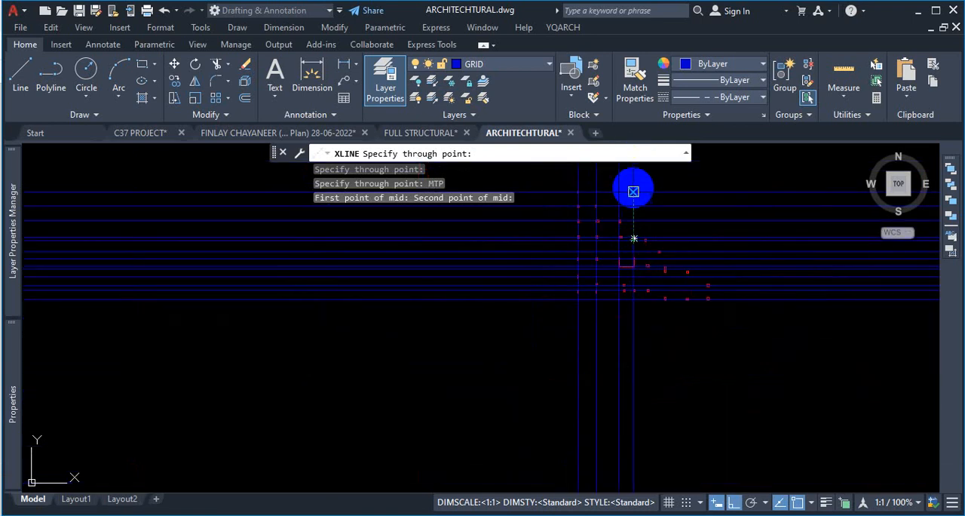
scroll(625, 218, "up", 6)
scroll(557, 395, "up", 4)
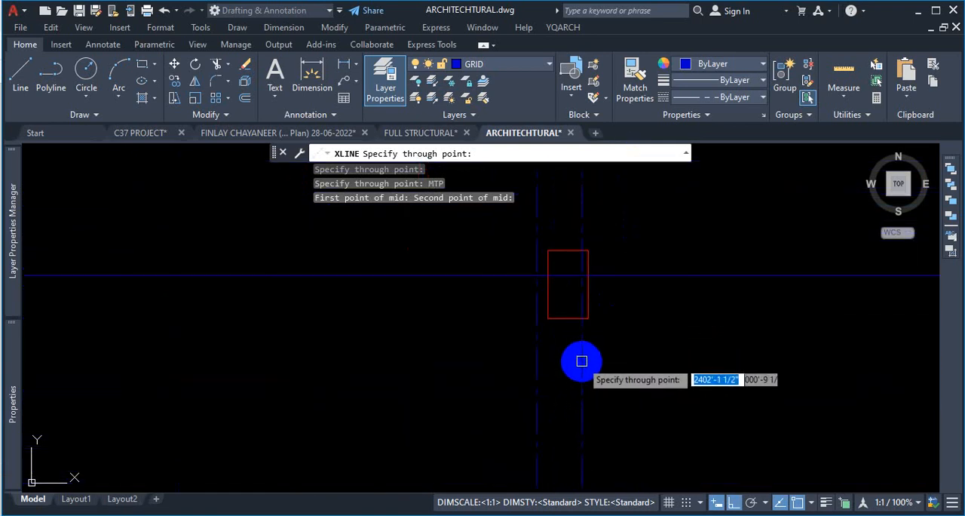
scroll(650, 328, "down", 4)
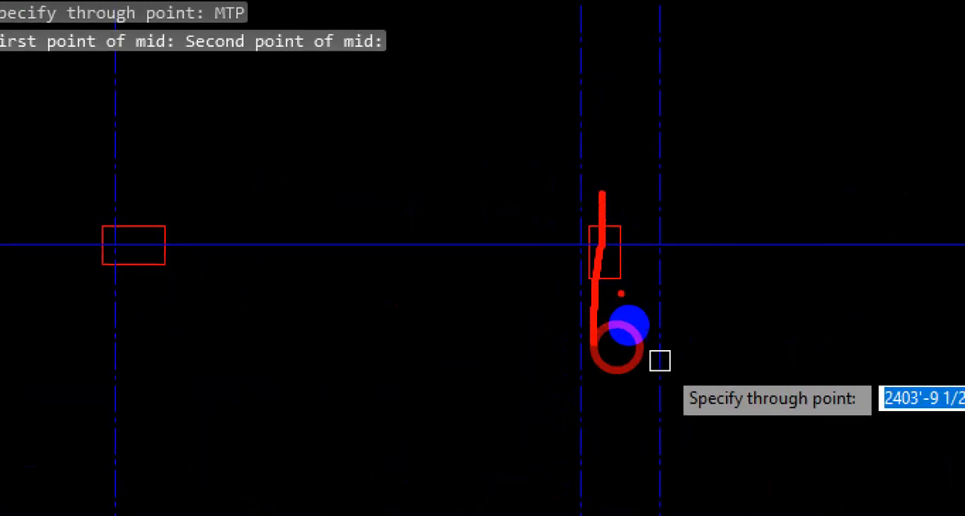
key("Escape")
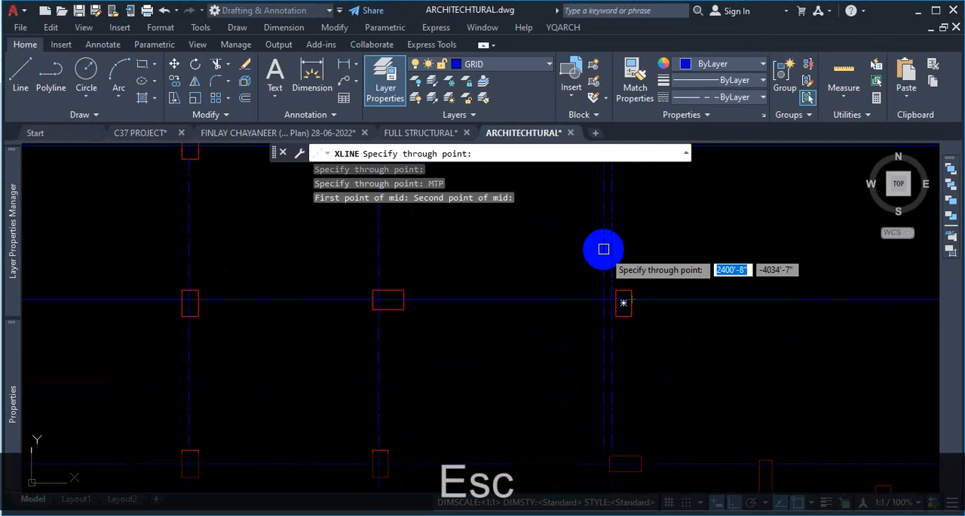
scroll(705, 429, "up", 3)
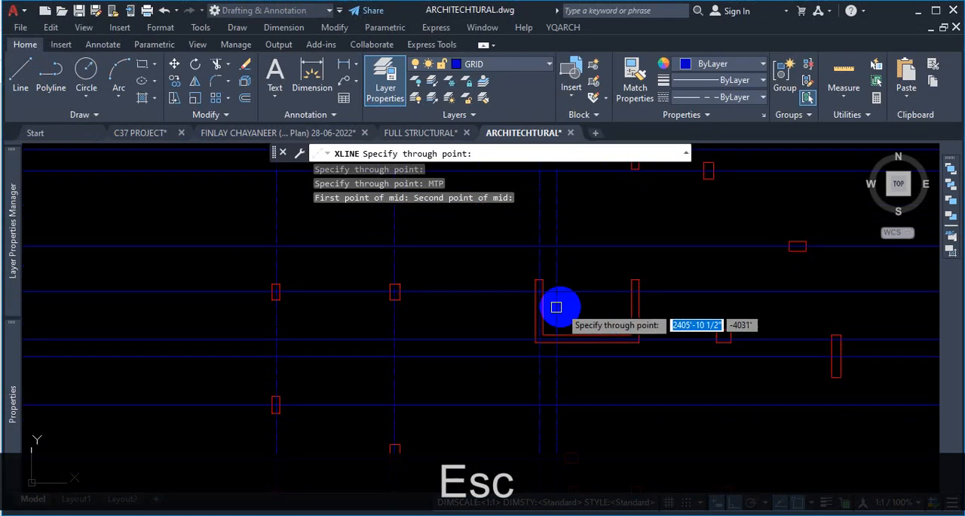
scroll(556, 307, "up", 4)
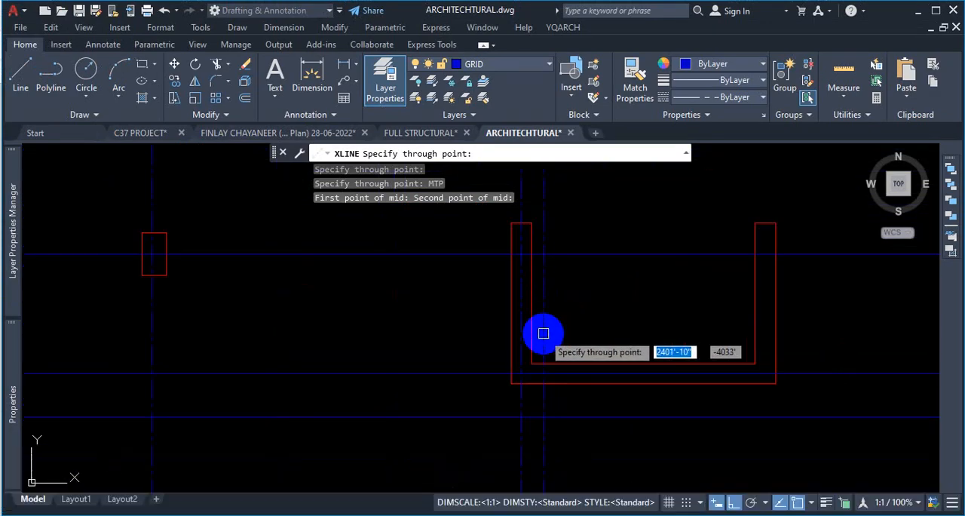
- Add vertical construction lines through the bottom midpoints of the two upright columns directly south of the U-shaped wall
scroll(573, 249, "down", 2)
scroll(651, 399, "down", 4)
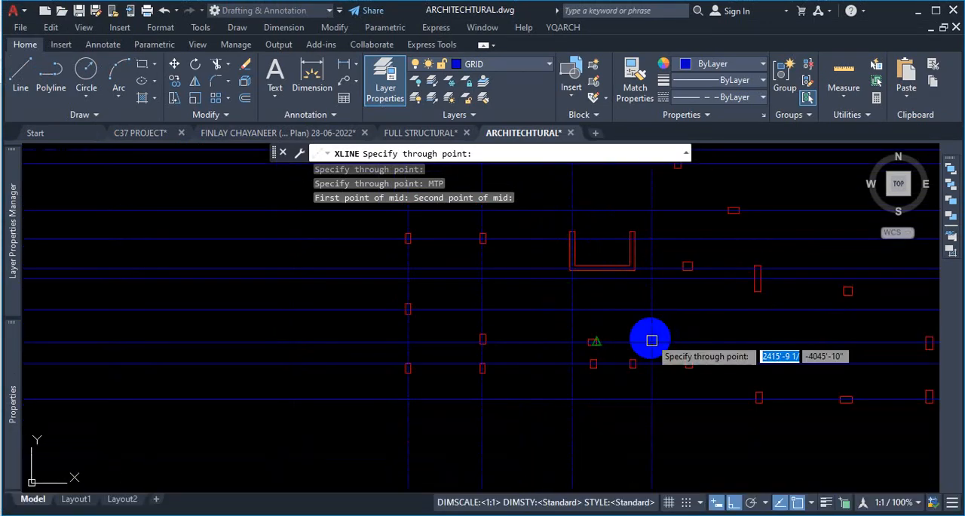
scroll(595, 312, "up", 5)
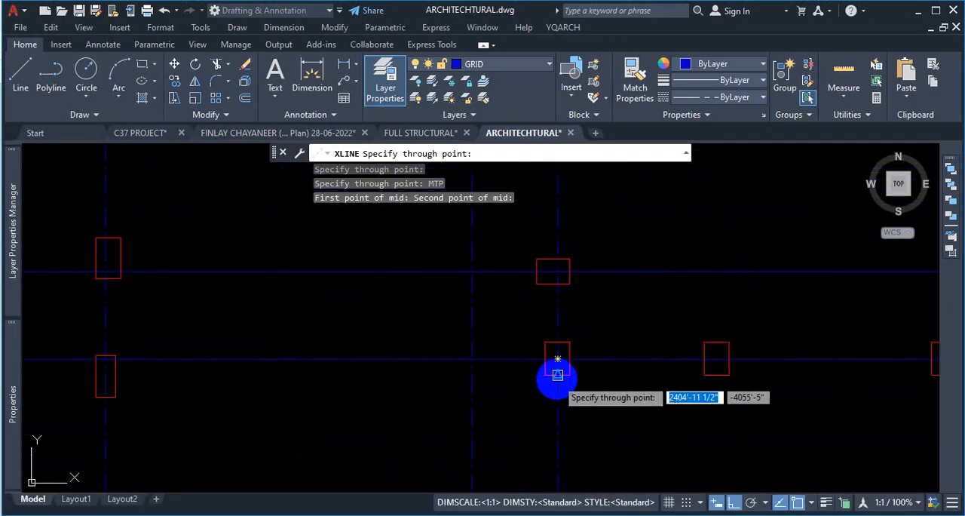
left_click(557, 375)
scroll(626, 405, "down", 4)
scroll(638, 396, "up", 2)
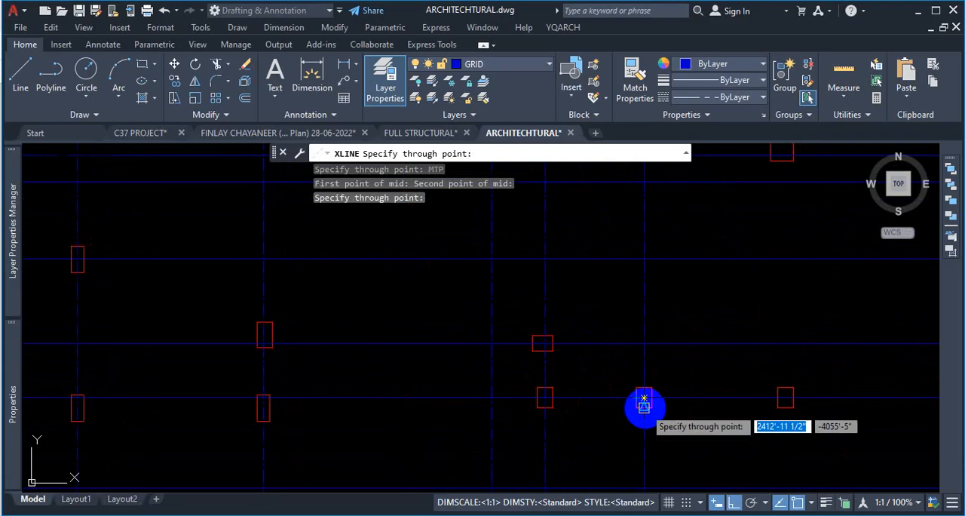
left_click(646, 409)
- Add a vertical construction line through the bottom midpoint of the easternmost column in the row south of the U-shaped wall
scroll(645, 406, "down", 4)
scroll(659, 244, "up", 6)
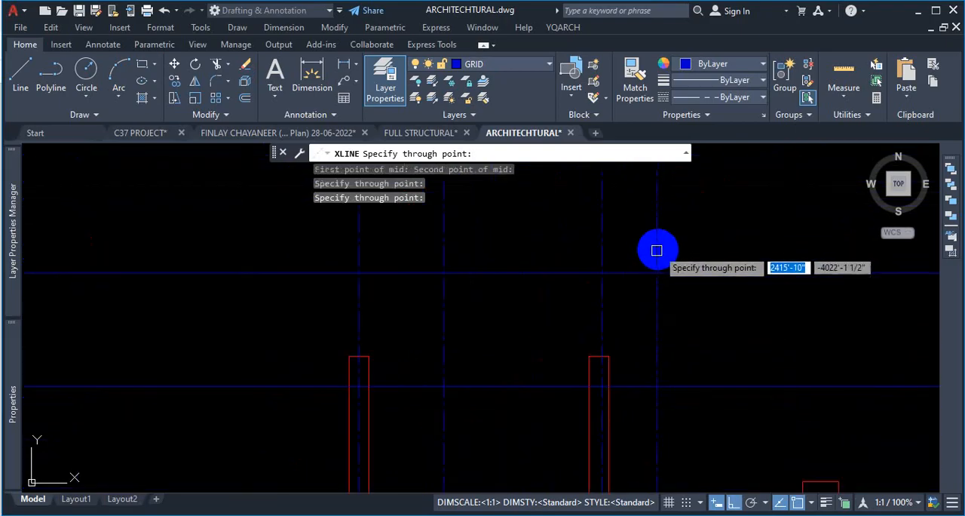
scroll(660, 250, "down", 4)
scroll(653, 301, "up", 6)
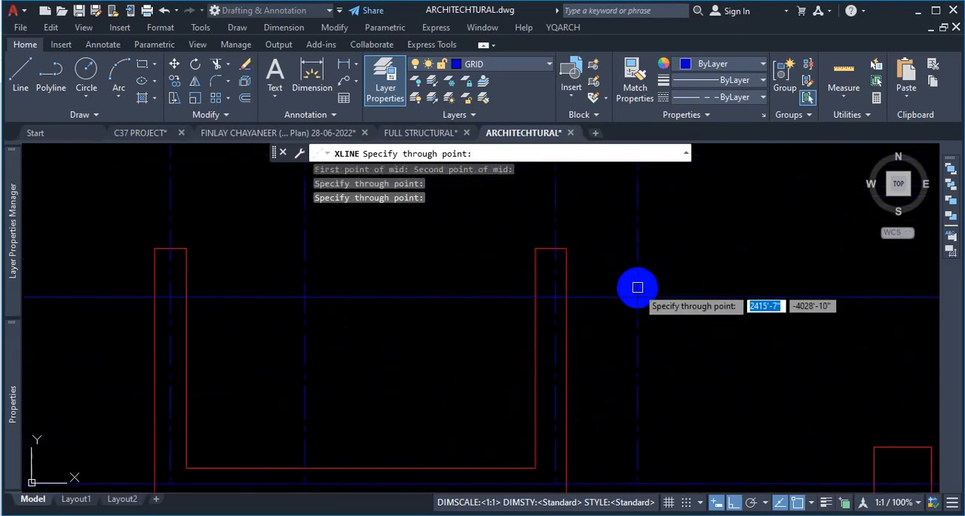
scroll(619, 260, "down", 5)
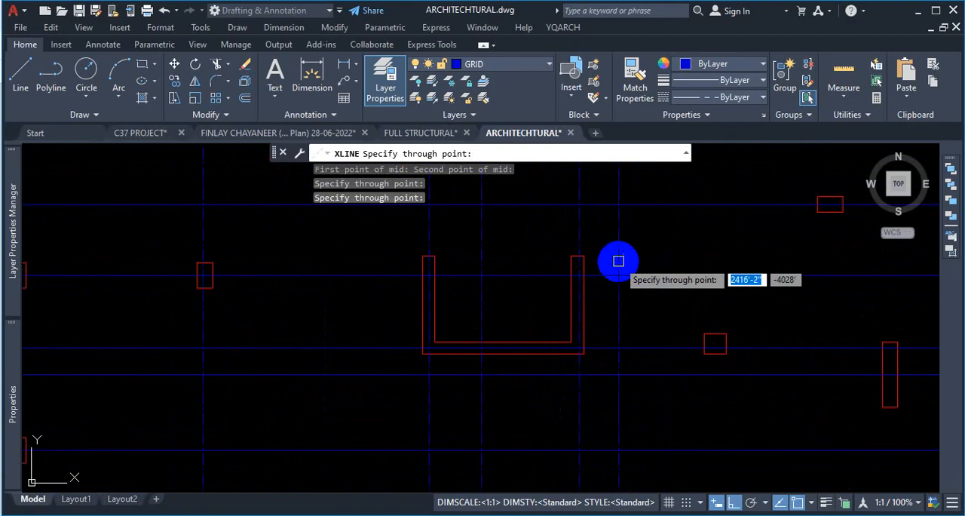
scroll(642, 345, "up", 7)
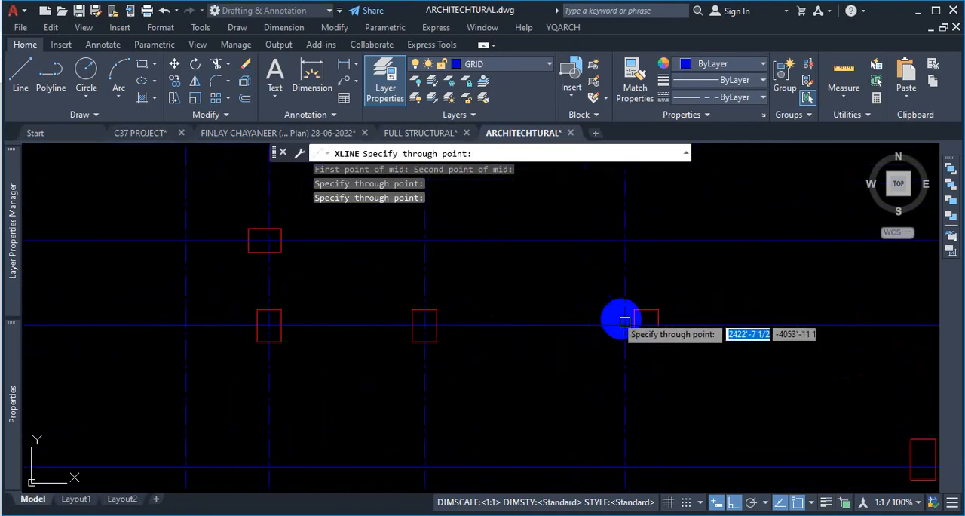
left_click(647, 341)
- Add vertical construction lines through the westernmost column of the southernmost row and through the squarish column north of that row's wide column
scroll(614, 340, "down", 5)
scroll(646, 358, "up", 5)
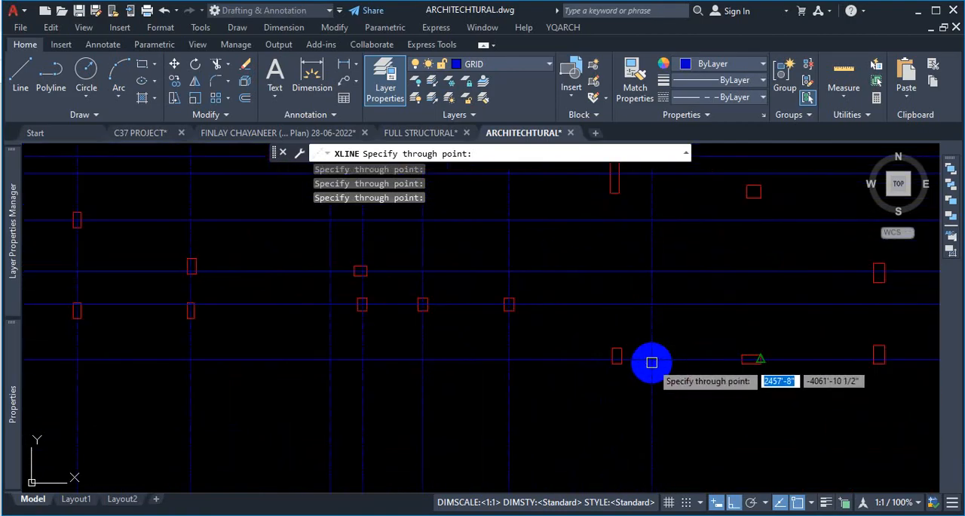
scroll(577, 369, "down", 5)
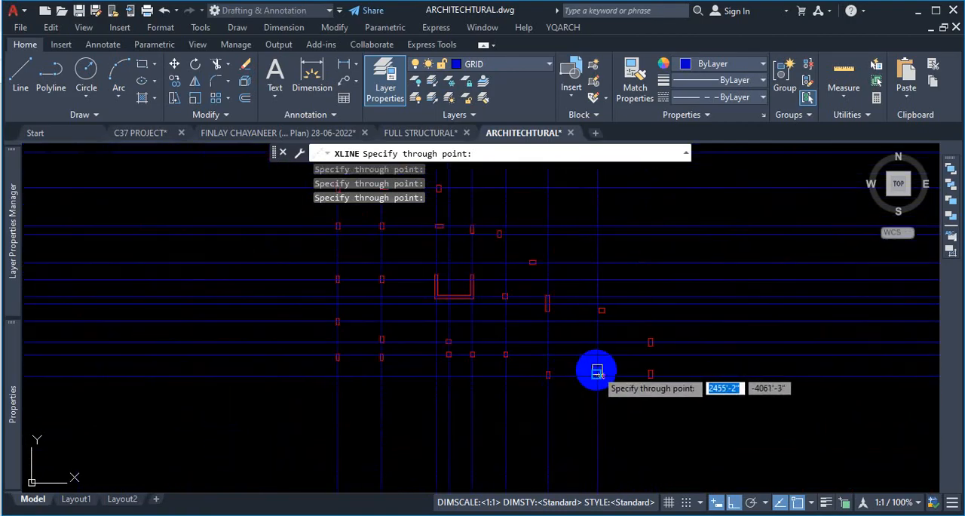
scroll(592, 370, "up", 3)
scroll(595, 392, "up", 4)
scroll(578, 309, "down", 6)
scroll(589, 262, "up", 2)
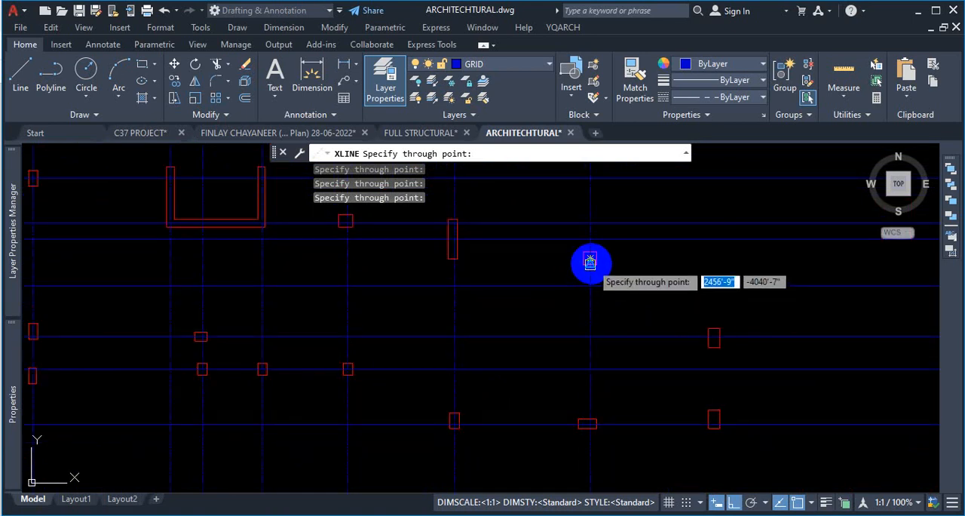
left_click(590, 262)
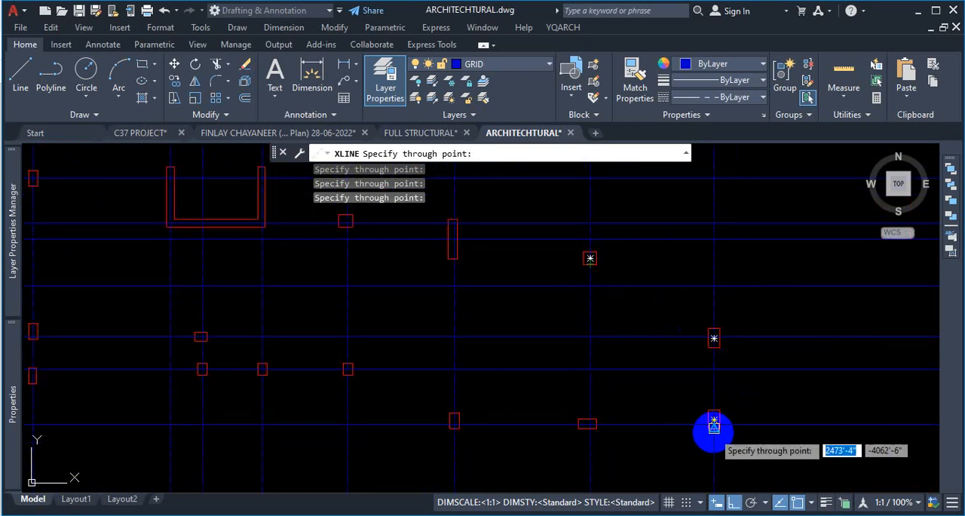
- Add a vertical construction line through the bottom midpoint of the southeasternmost column and end the XLINE command
left_click(714, 426)
scroll(702, 396, "down", 5)
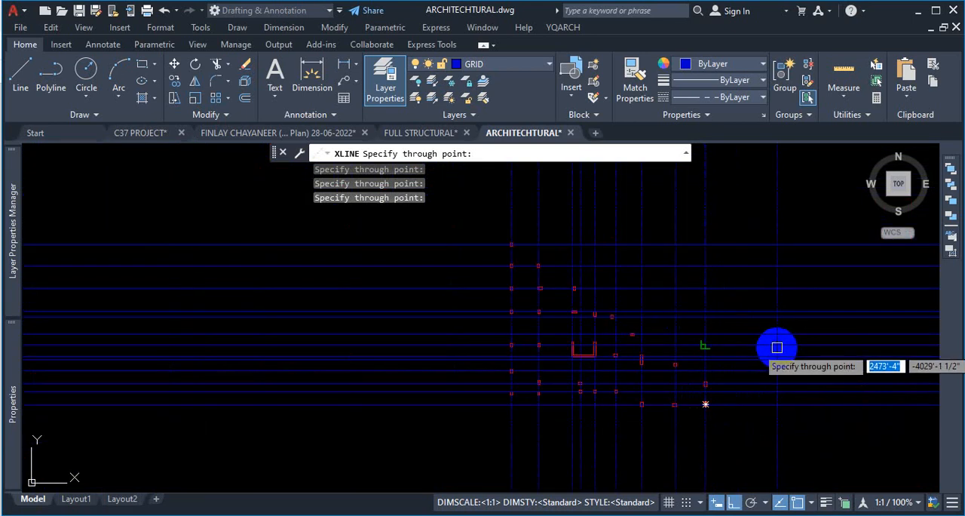
key("Escape")
- Move the vertical grid line at the U-shaped wall's east leg onto the midpoint of that leg's top edge
scroll(644, 385, "up", 3)
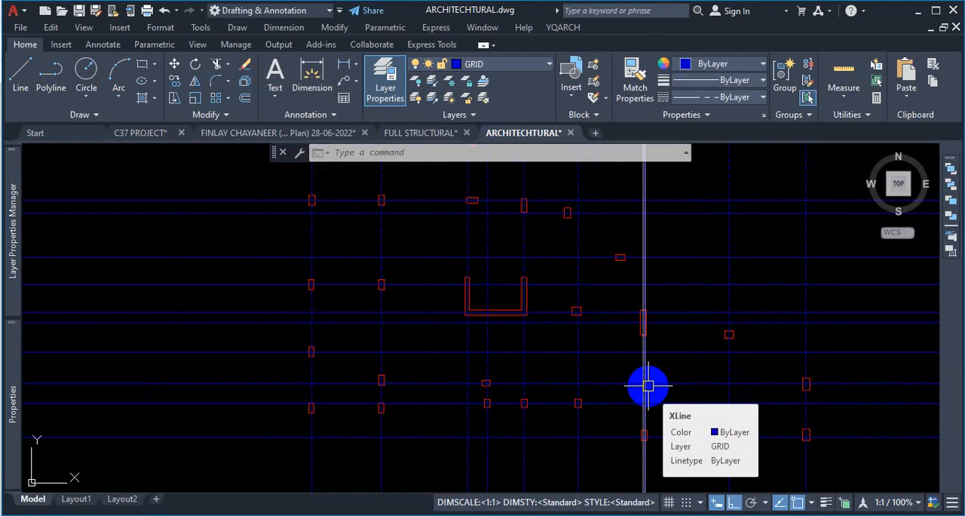
scroll(648, 344, "down", 3)
scroll(646, 334, "up", 6)
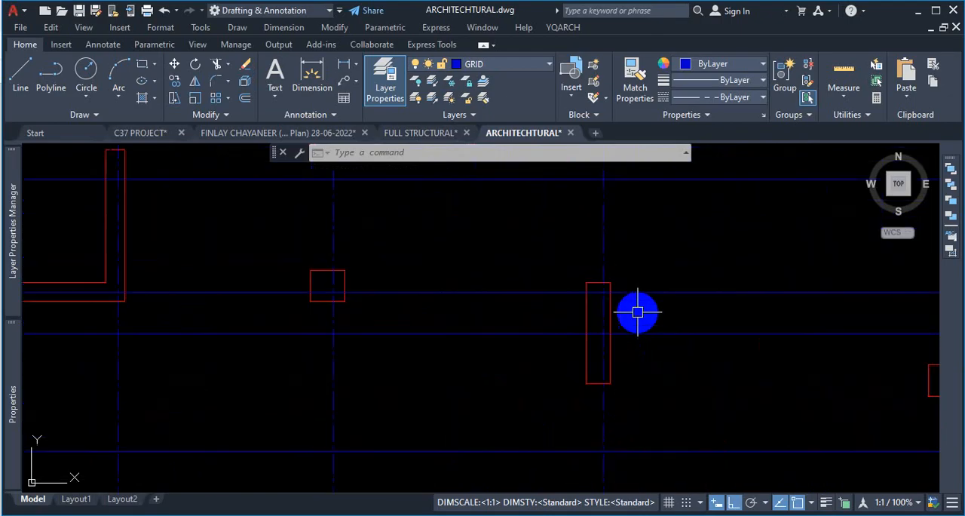
scroll(638, 312, "down", 3)
scroll(637, 269, "up", 6)
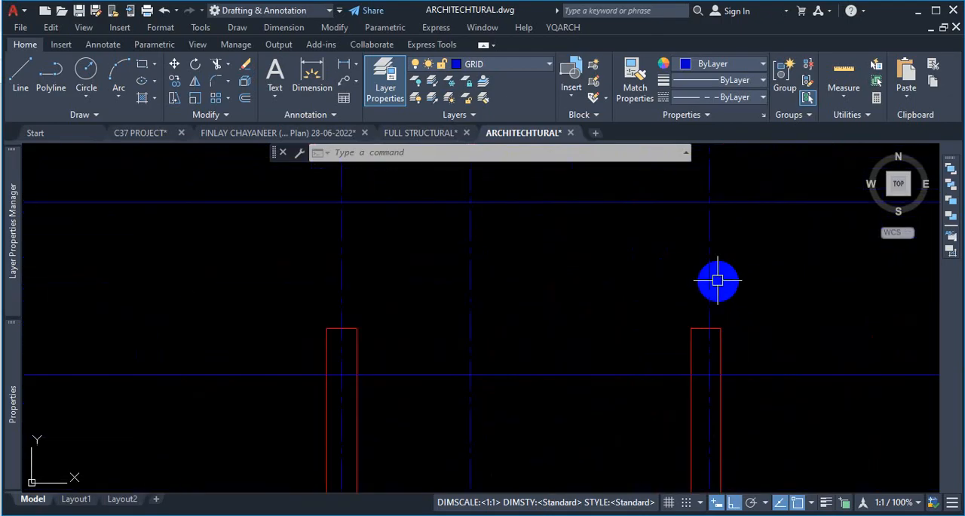
left_click(717, 280)
left_click(730, 284)
type("M")
key("Return")
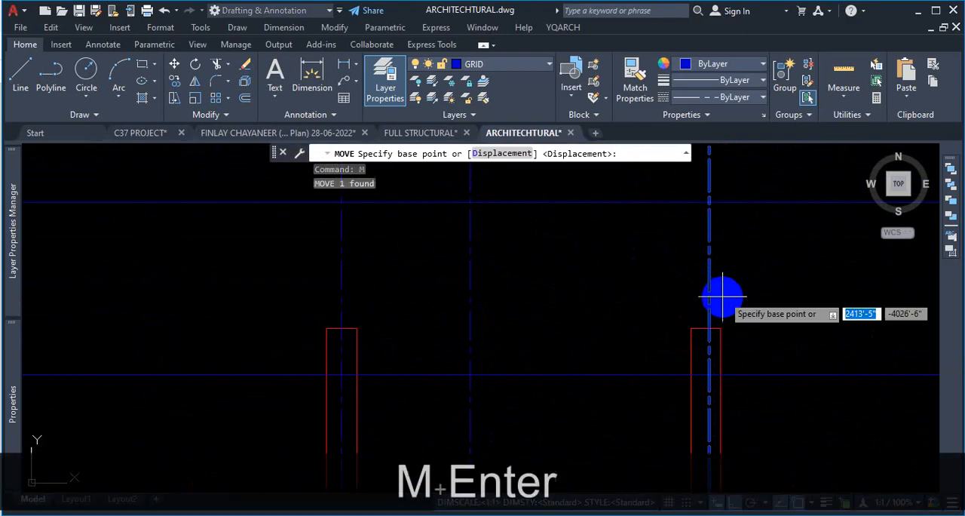
scroll(716, 309, "up", 4)
left_click(699, 324)
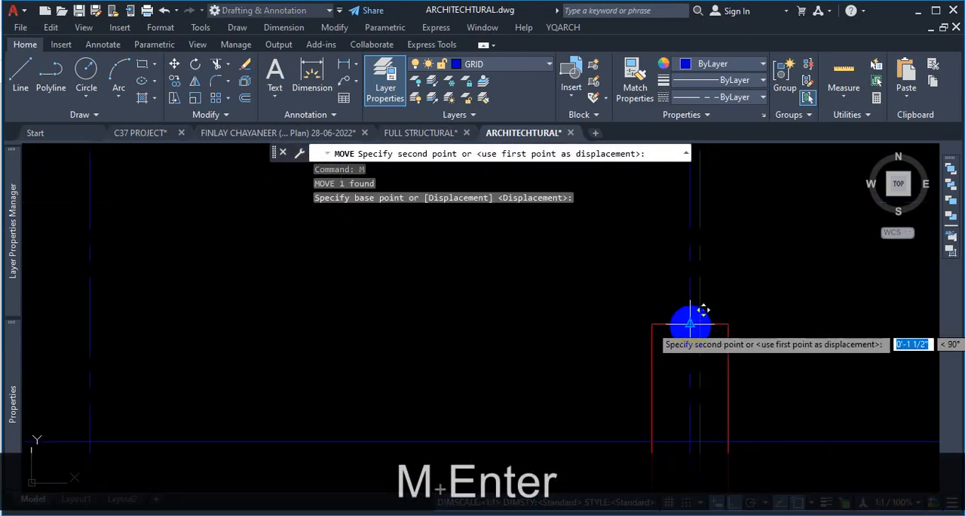
key("Escape")
- Check the vertical and horizontal grid lines against the columns north and east of the U-shaped wall
scroll(679, 265, "down", 6)
scroll(728, 239, "up", 3)
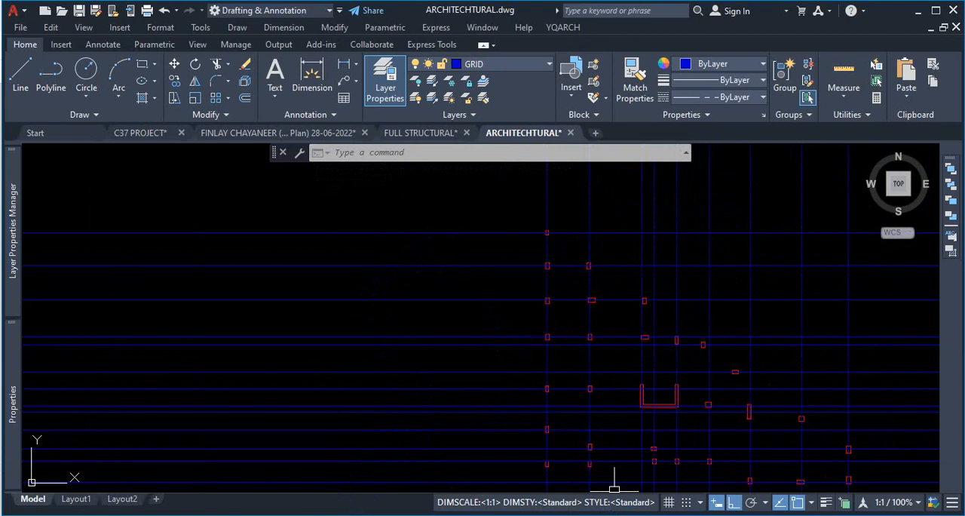
scroll(656, 302, "up", 8)
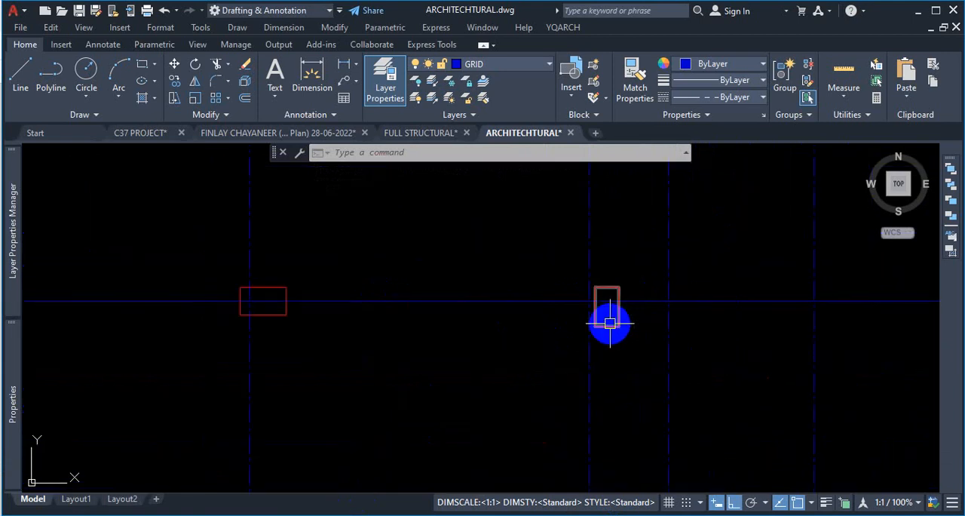
scroll(602, 310, "down", 5)
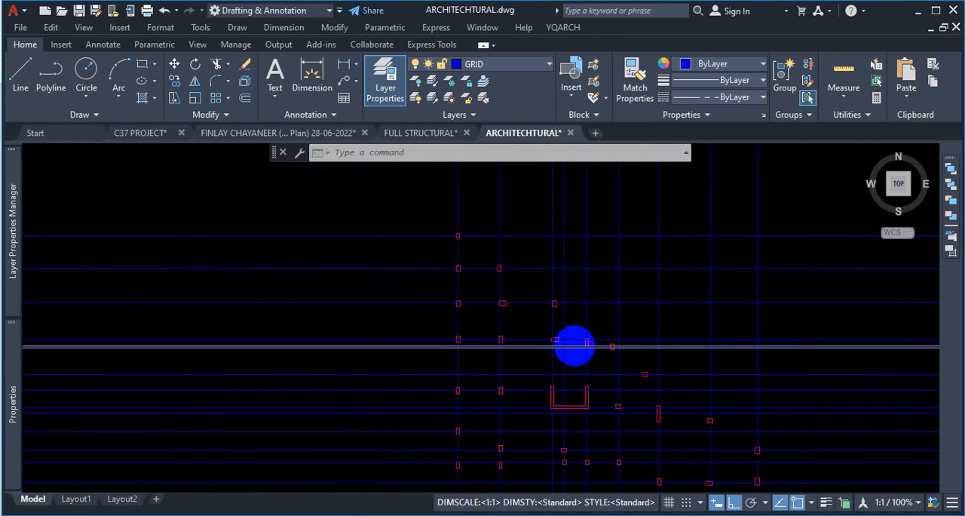
scroll(571, 360, "up", 2)
scroll(571, 360, "down", 5)
scroll(547, 334, "up", 7)
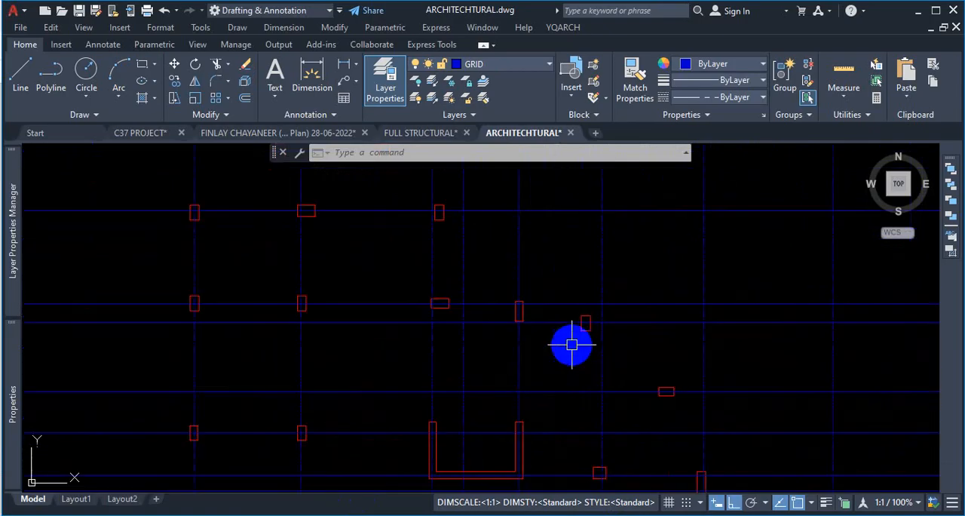
scroll(581, 321, "down", 5)
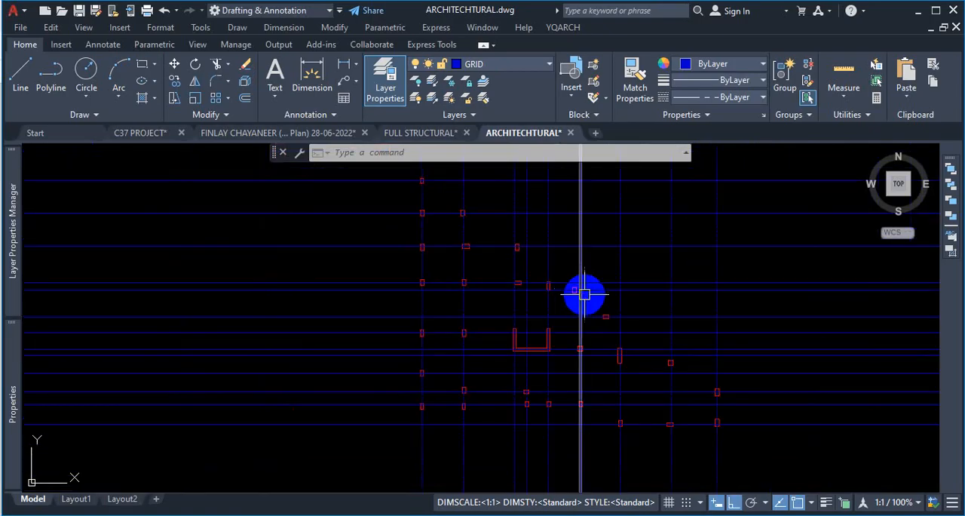
scroll(585, 324, "up", 4)
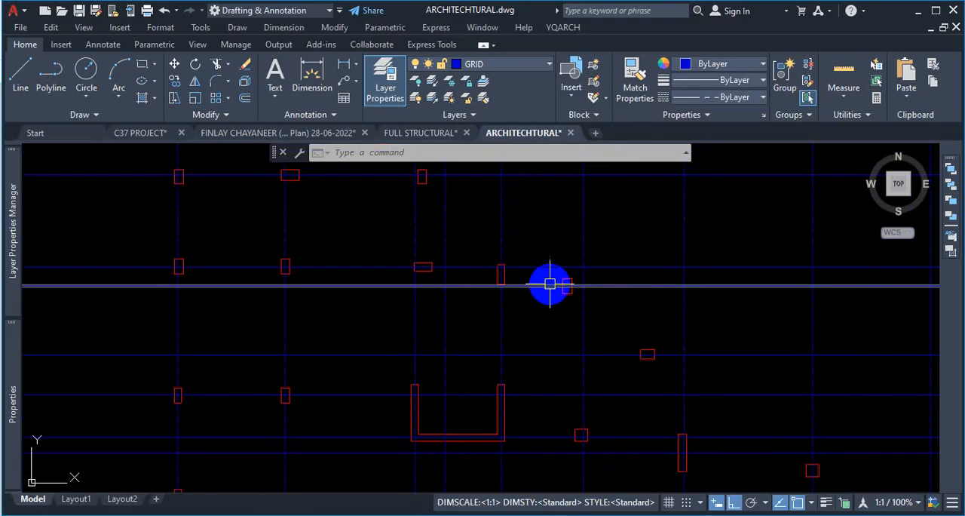
scroll(584, 284, "down", 4)
- Switch to the FULL STRUCTURAL drawing and examine grids 1 to 11 and their columns in the column layout plan up to 6th floor
left_click(383, 136)
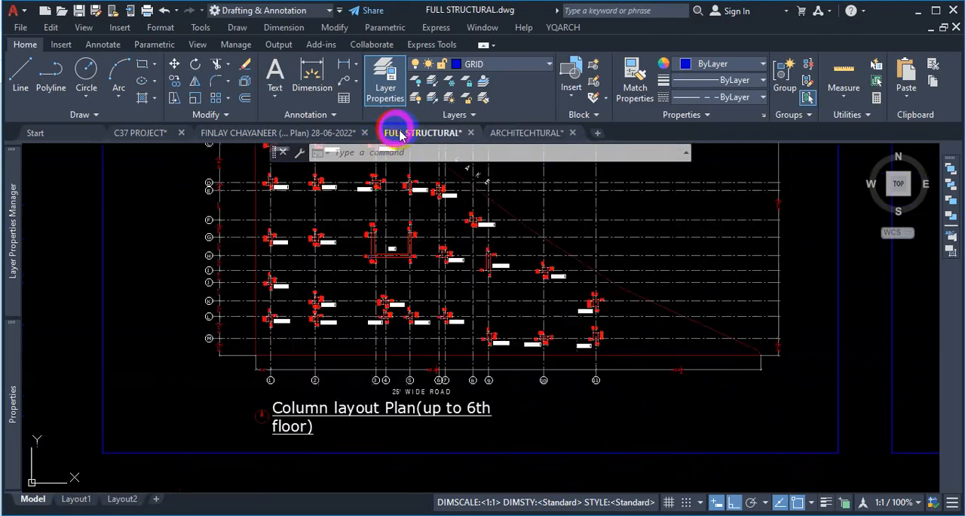
scroll(500, 259, "down", 4)
scroll(517, 254, "up", 4)
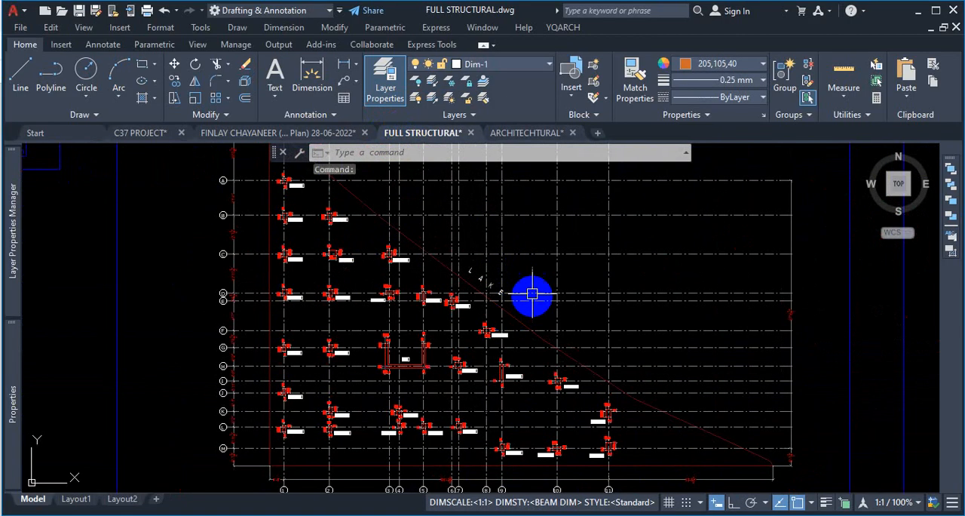
scroll(592, 319, "down", 4)
scroll(596, 231, "up", 6)
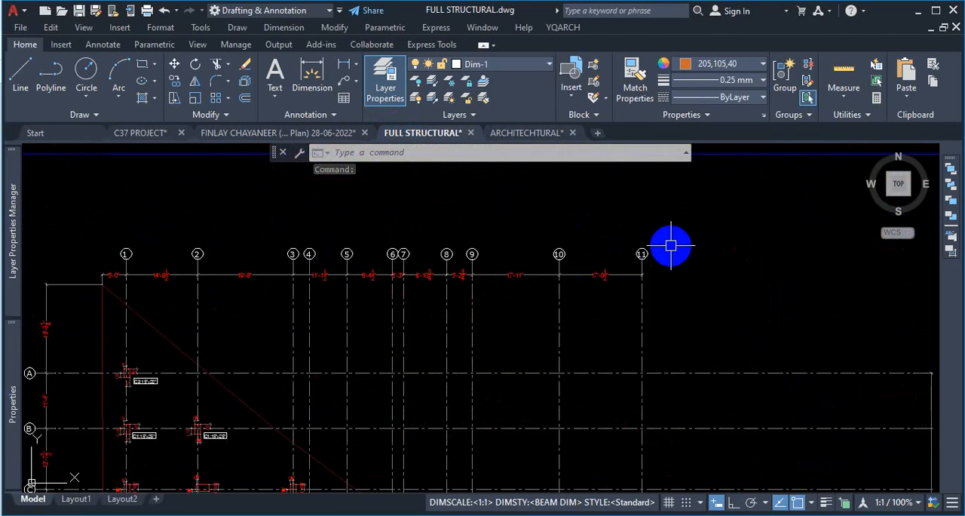
scroll(670, 245, "down", 4)
scroll(656, 280, "up", 7)
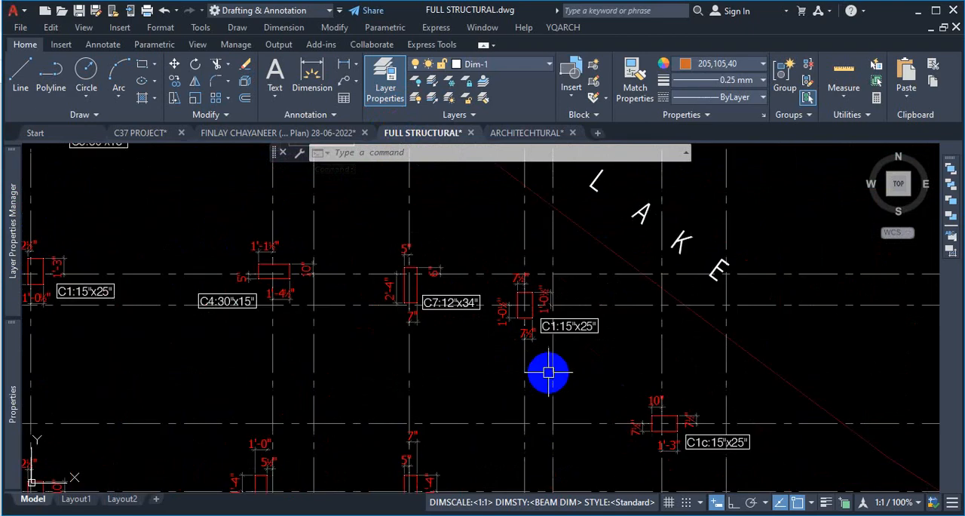
scroll(536, 286, "down", 5)
scroll(588, 284, "up", 5)
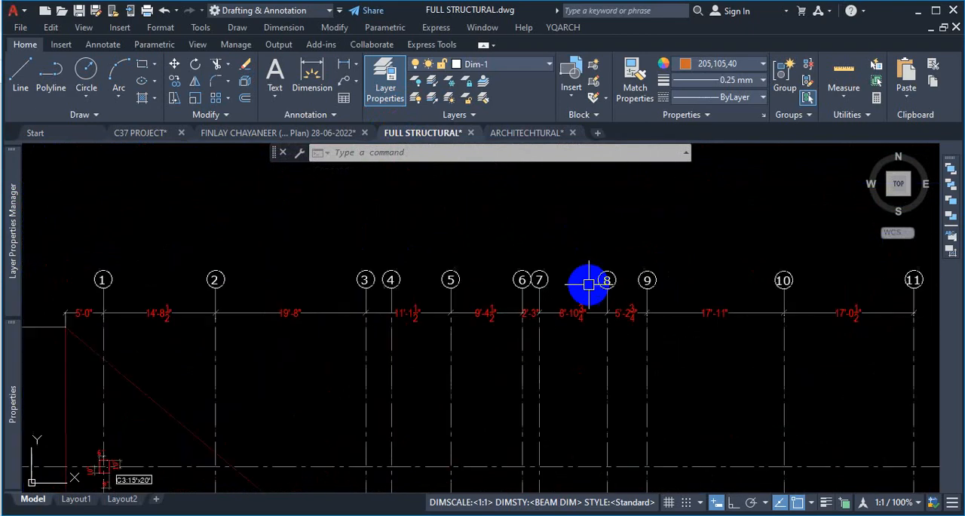
- Read the spacing dimensions between the closely placed grids 5 to 9 along the north side of the column layout plan
scroll(549, 327, "up", 3)
scroll(549, 327, "down", 3)
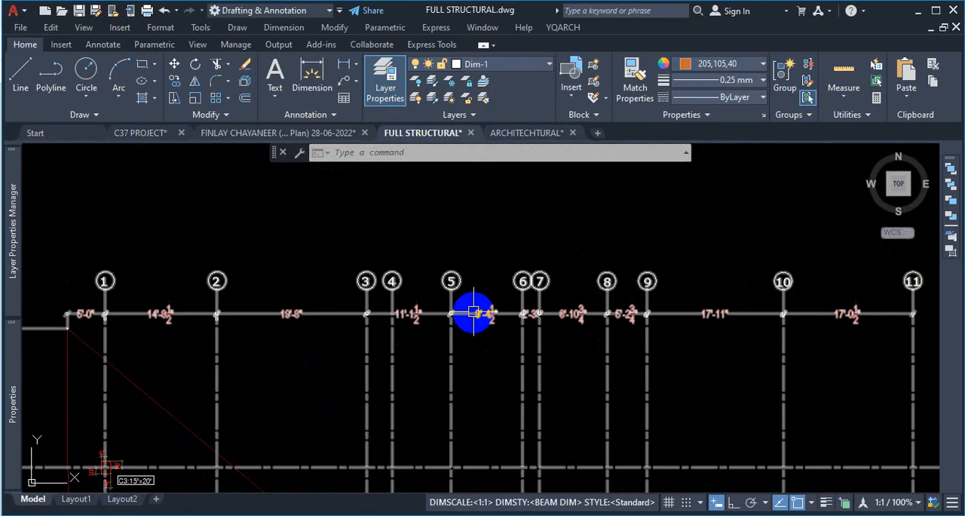
scroll(593, 280, "down", 3)
scroll(573, 298, "up", 6)
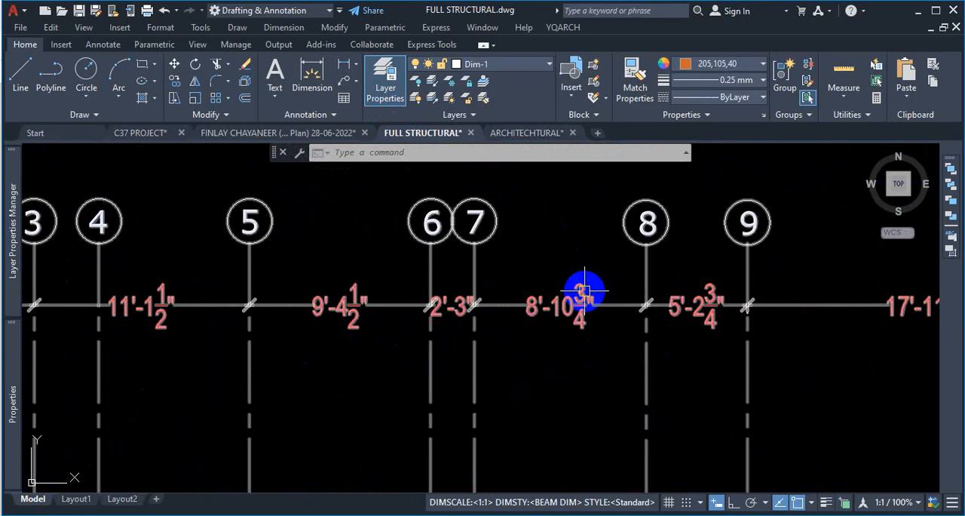
scroll(582, 286, "up", 2)
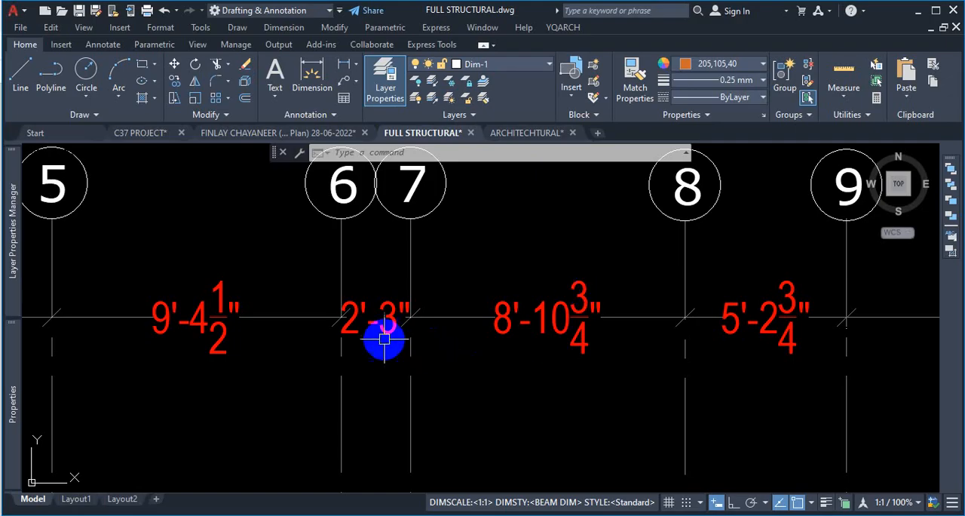
- Examine how the columns around grids 6, 7 and 8 sit on their grid lines in the column layout plan
scroll(490, 298, "down", 5)
scroll(578, 334, "up", 6)
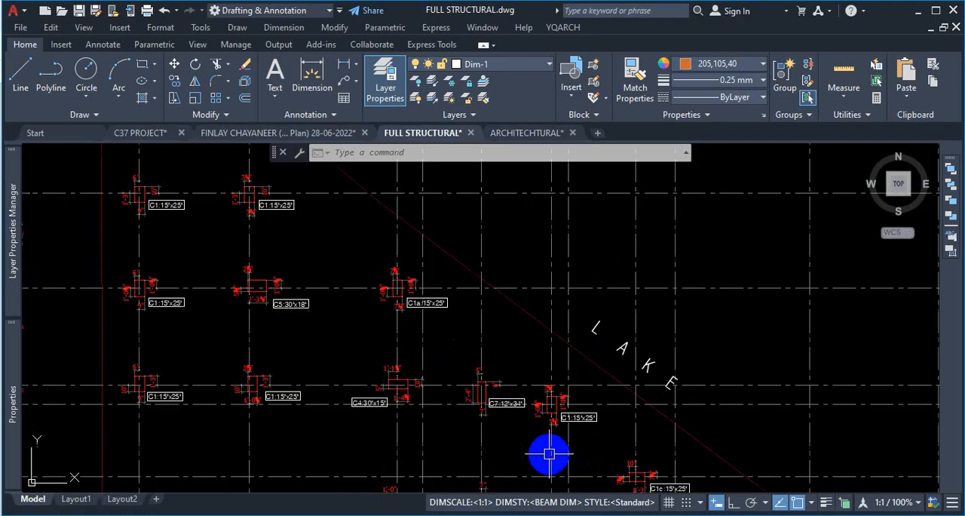
scroll(607, 310, "down", 5)
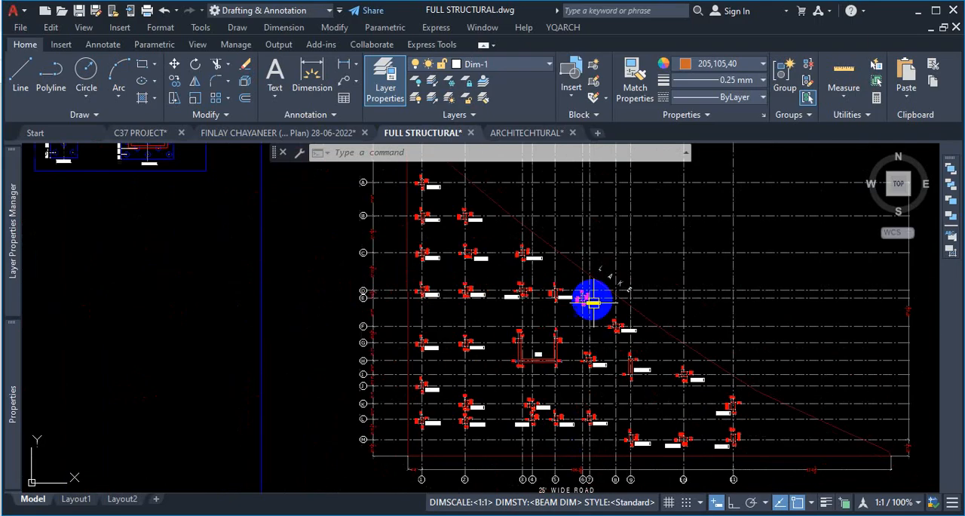
scroll(603, 390, "up", 4)
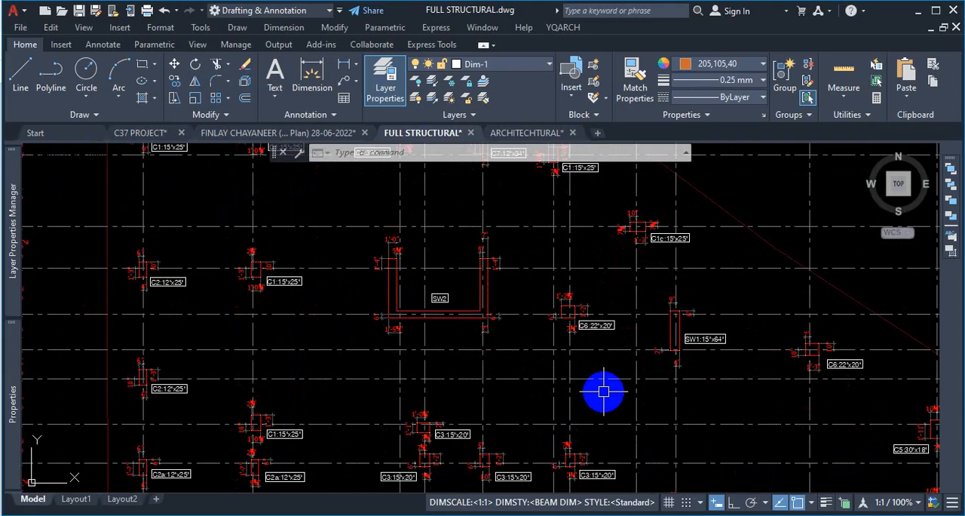
scroll(535, 351, "down", 2)
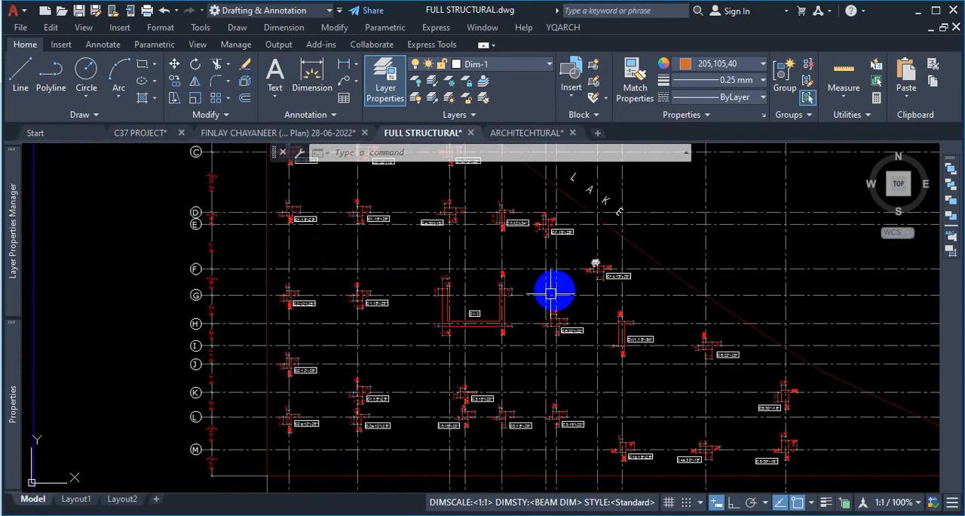
scroll(571, 299, "down", 5)
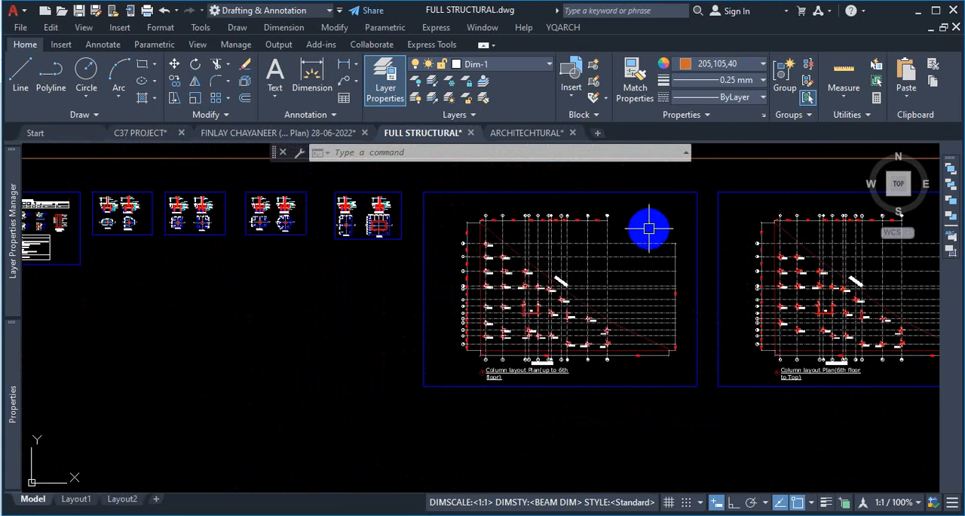
scroll(619, 224, "up", 4)
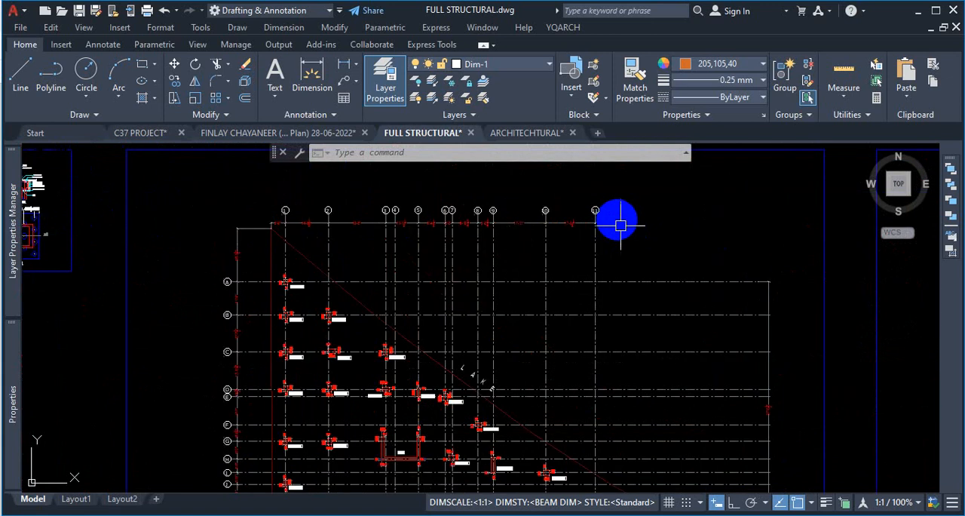
scroll(467, 293, "down", 6)
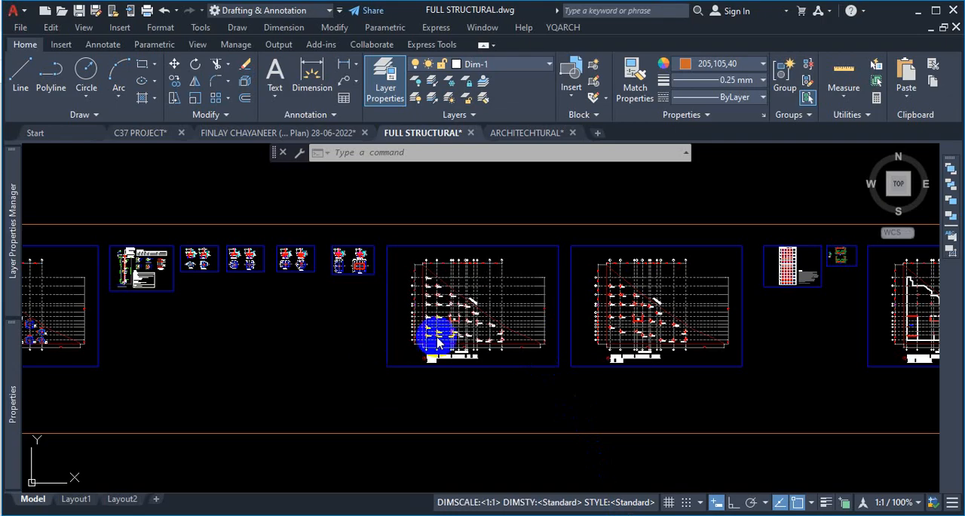
- Examine the plot outline, the extents of the grid lines and the grid bubbles around the column layout plan up to 6th floor
scroll(516, 345, "up", 3)
left_click(555, 265)
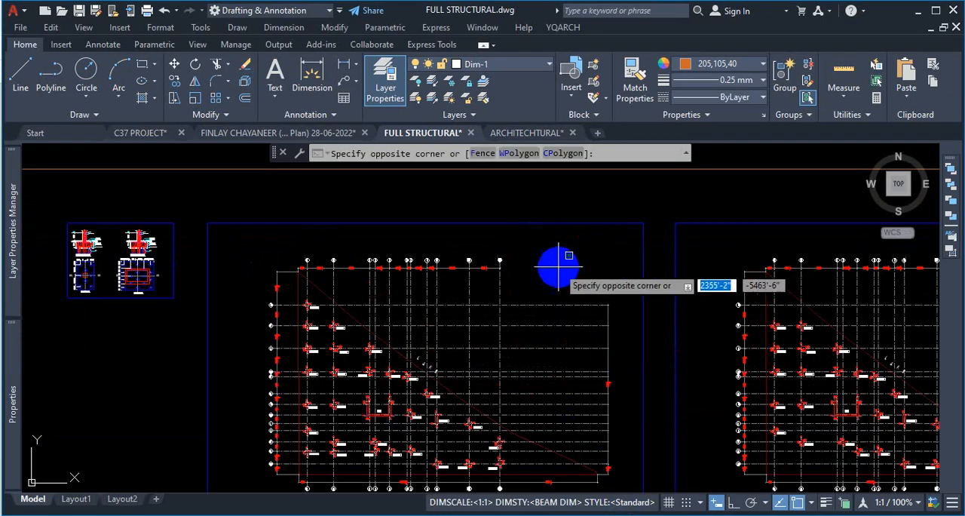
left_click(609, 305)
scroll(573, 294, "down", 3)
scroll(513, 362, "up", 4)
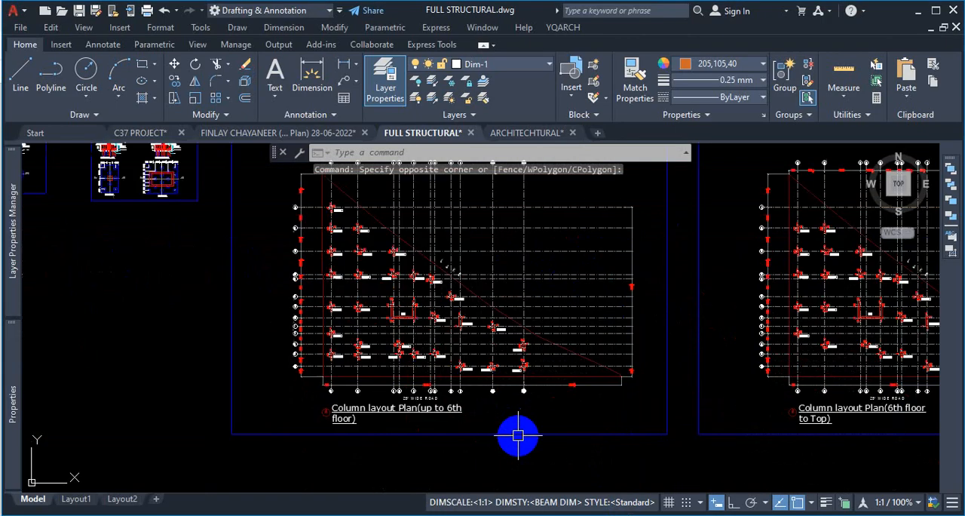
key("ctrl+1")
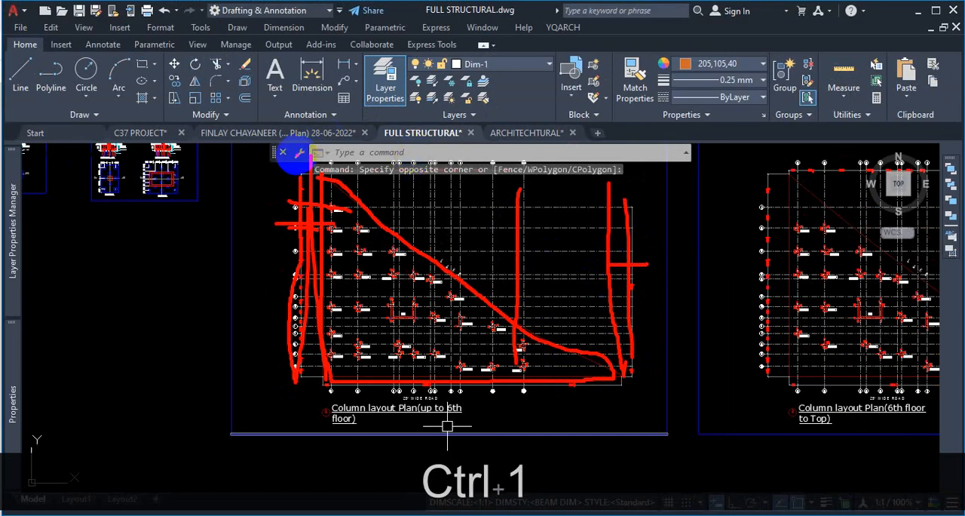
key("Escape")
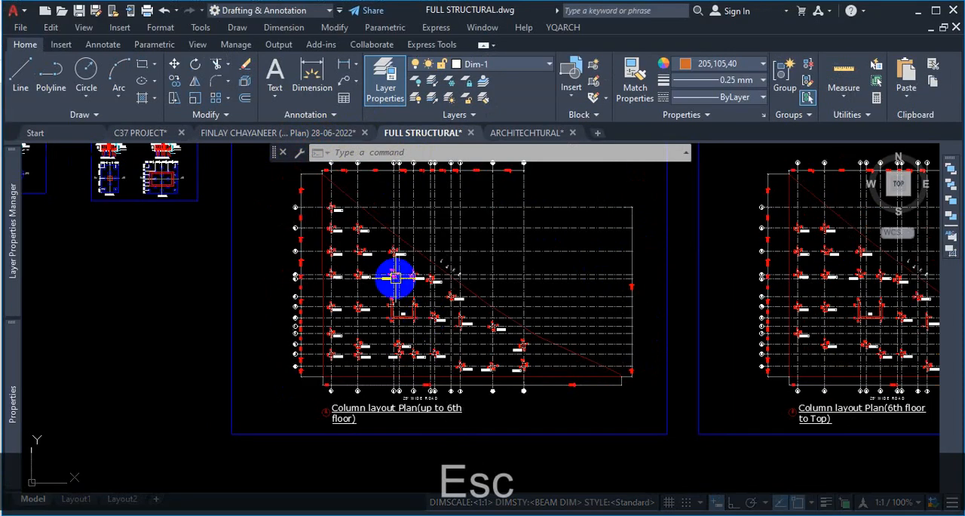
scroll(388, 256, "down", 5)
scroll(398, 413, "up", 8)
scroll(399, 413, "up", 2)
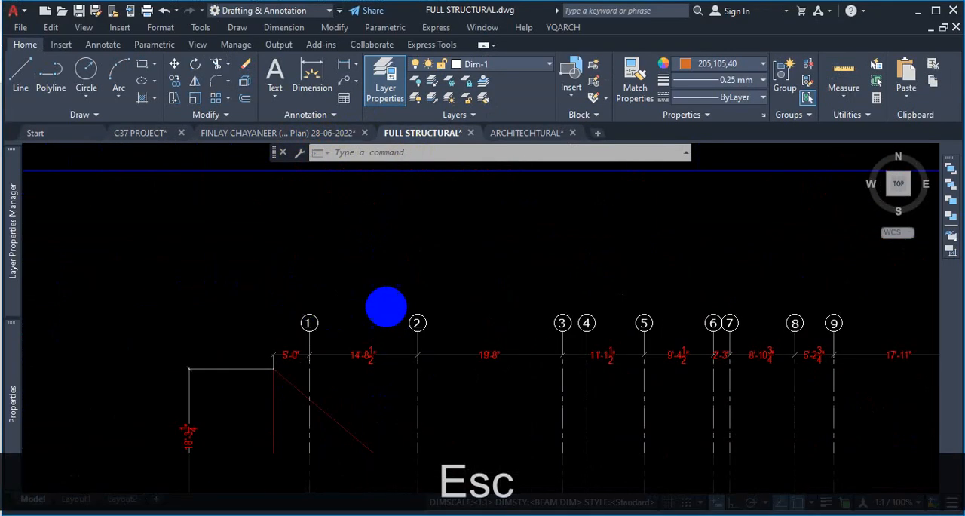
scroll(381, 309, "down", 4)
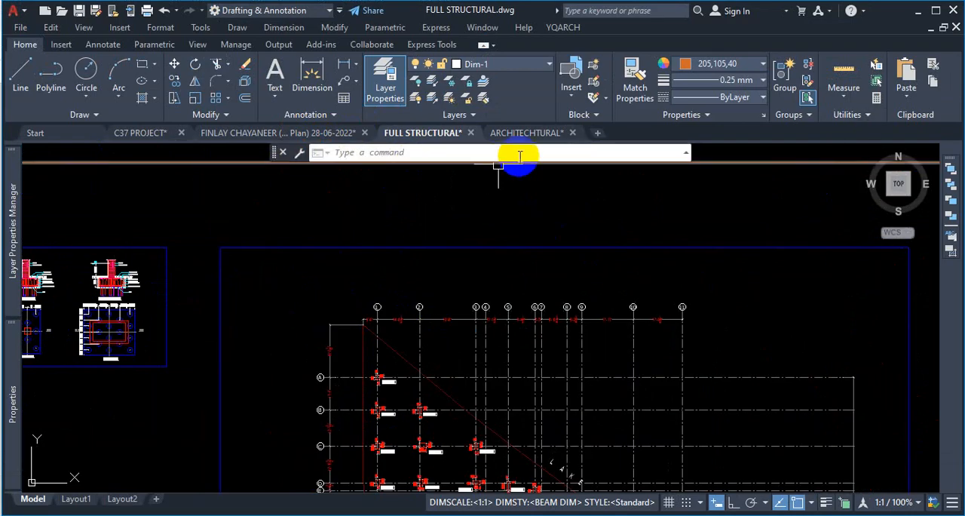
- Return to the ARCHITECHTURAL drawing and review the whole set of construction lines around the columns
left_click(525, 133)
scroll(483, 350, "down", 4)
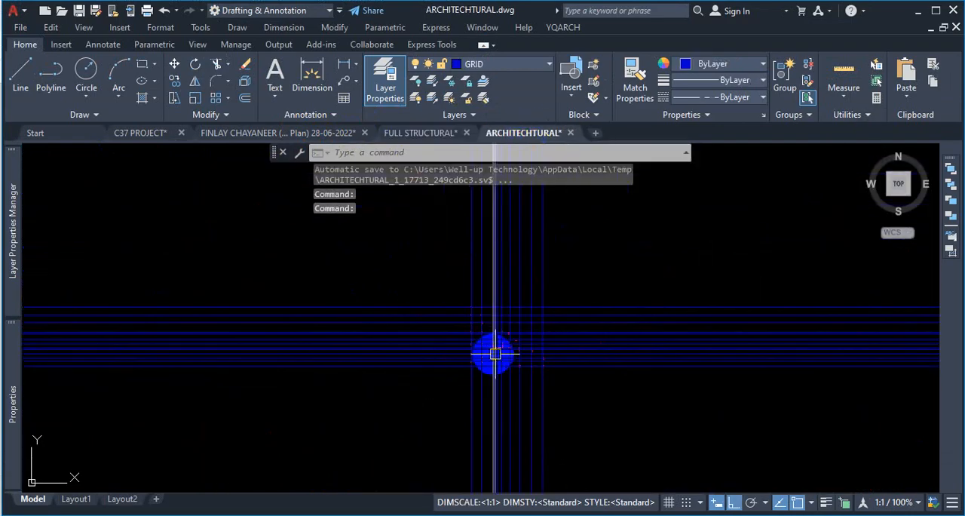
scroll(430, 345, "up", 2)
scroll(407, 261, "up", 4)
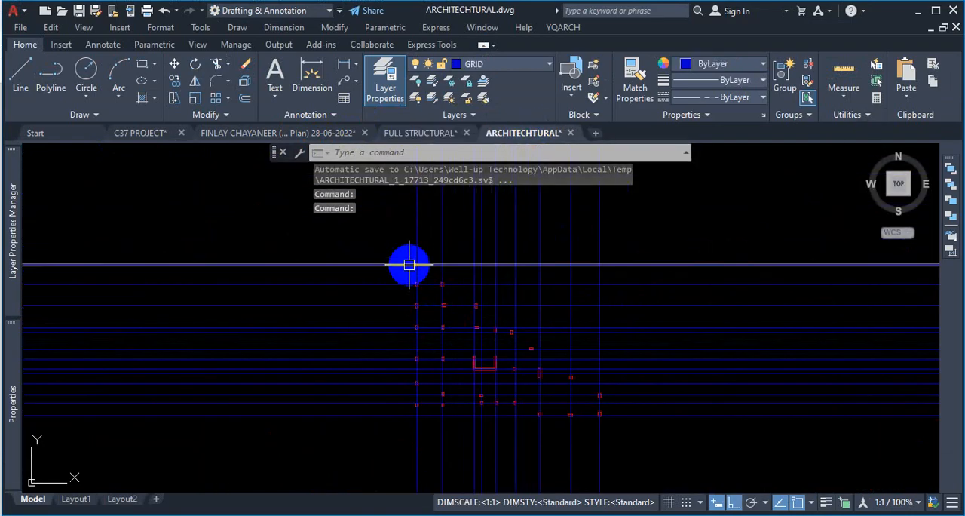
scroll(407, 239, "down", 4)
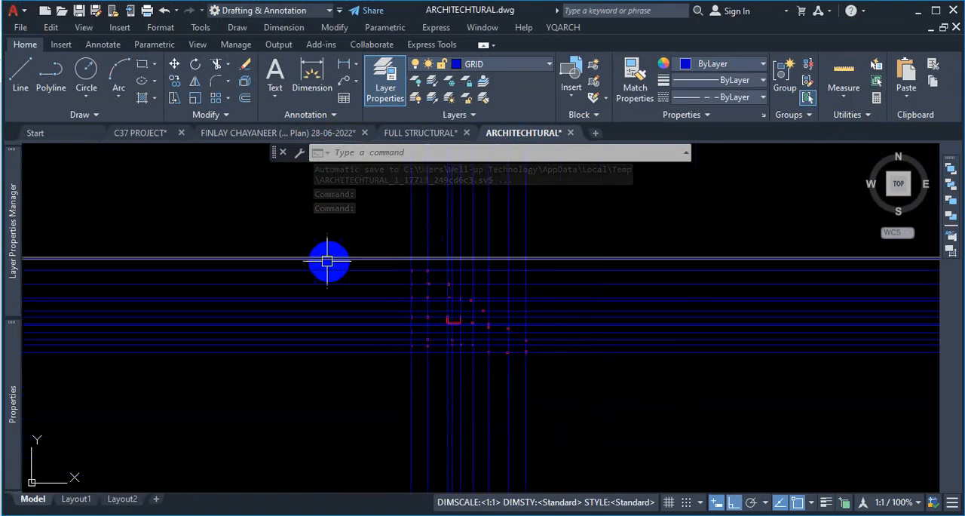
- In the FULL STRUCTURAL drawing, draw a rectangle around the plot from its northwest to its southeast corner on the column layout plan up to 6th floor
scroll(447, 232, "down", 5)
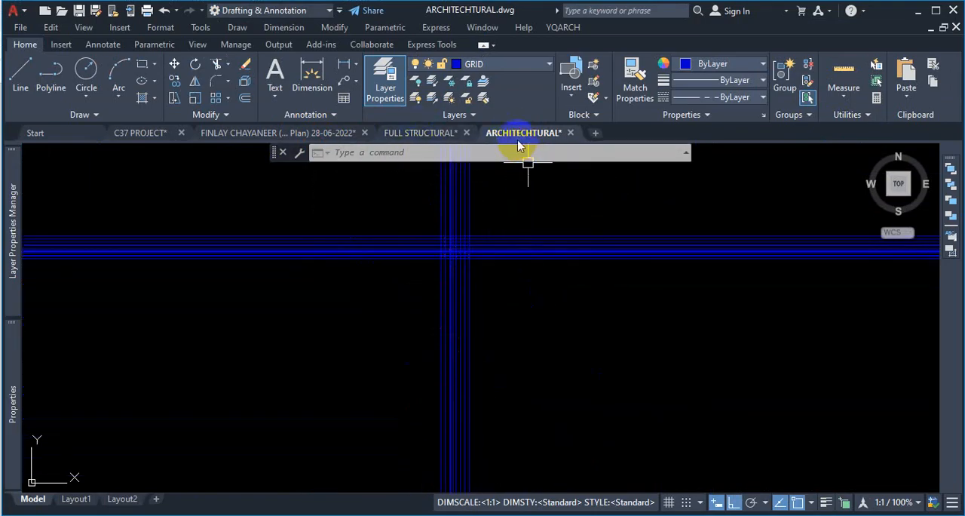
left_click(404, 135)
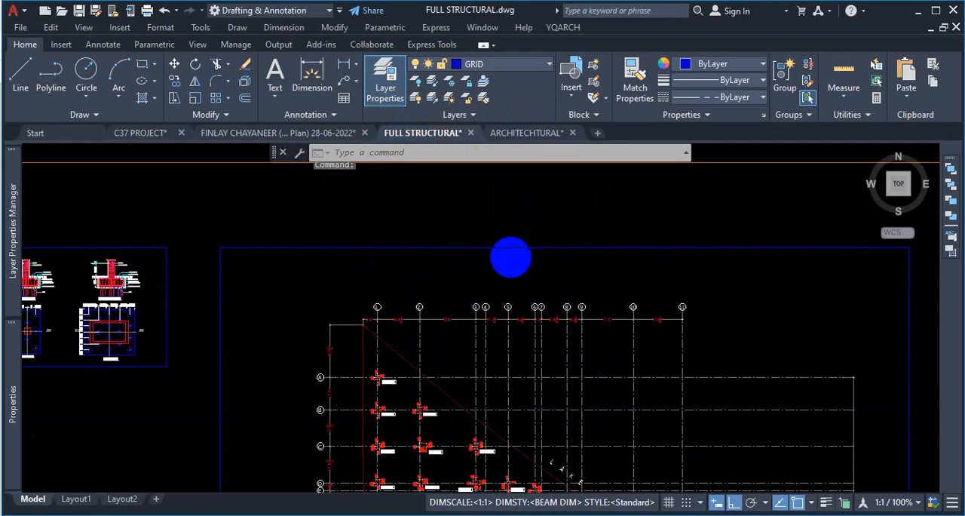
scroll(527, 263, "down", 5)
scroll(460, 280, "up", 4)
scroll(460, 280, "up", 4)
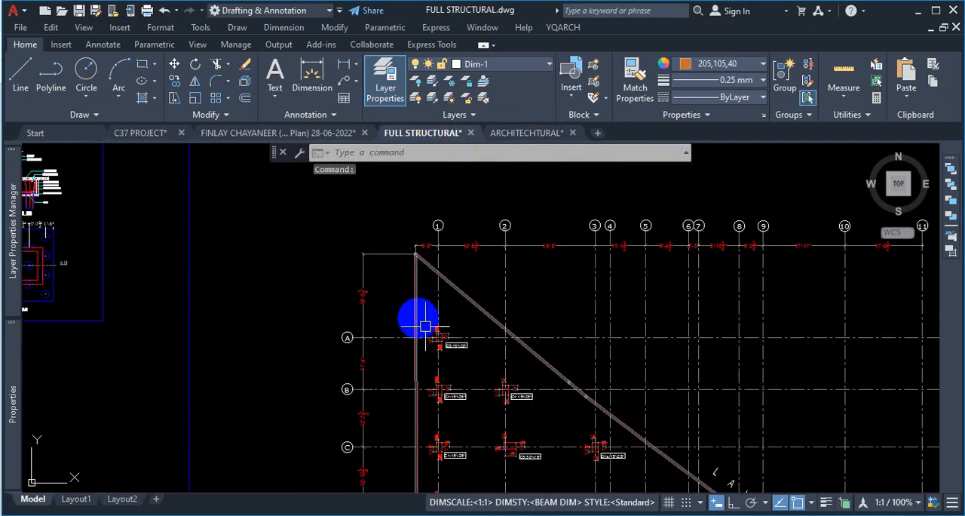
left_click(142, 68)
scroll(370, 254, "down", 3)
scroll(370, 273, "up", 6)
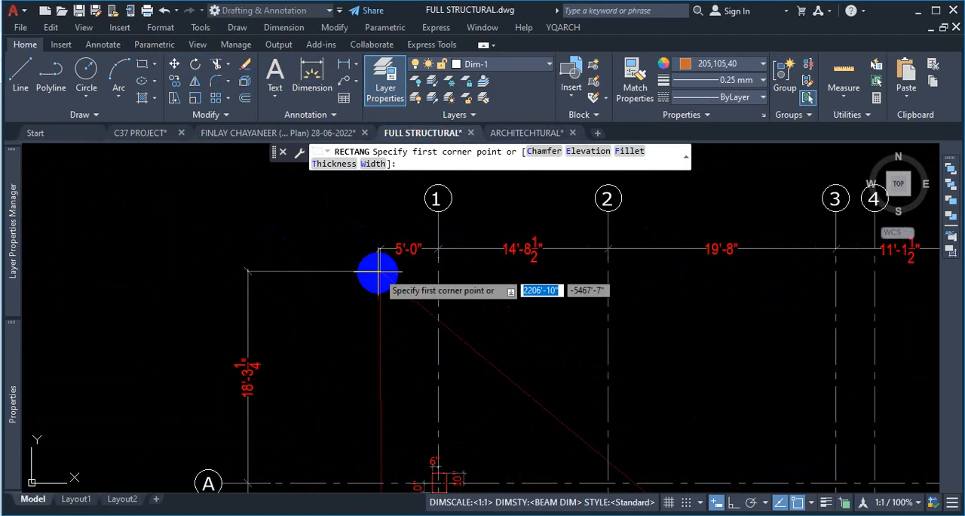
left_click(386, 267)
scroll(415, 253, "down", 5)
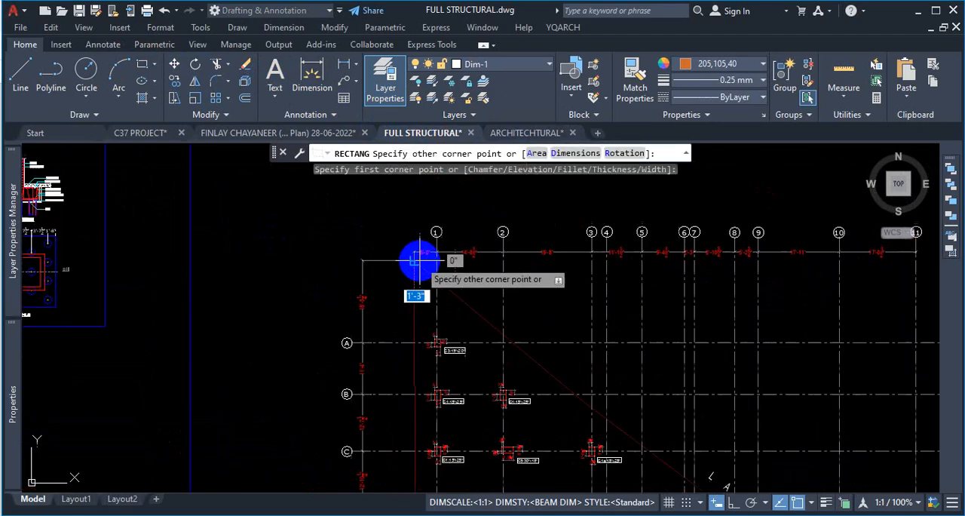
scroll(612, 369, "up", 8)
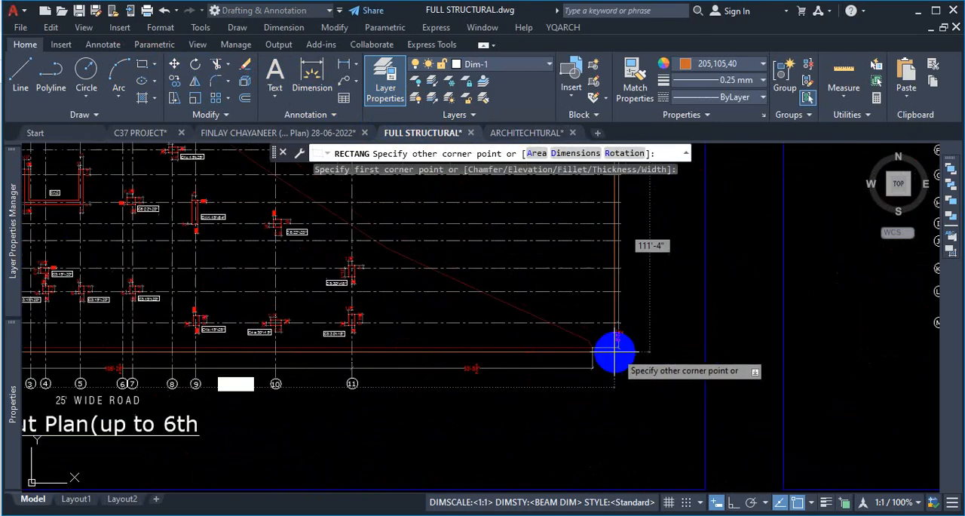
left_click(575, 339)
scroll(667, 396, "down", 6)
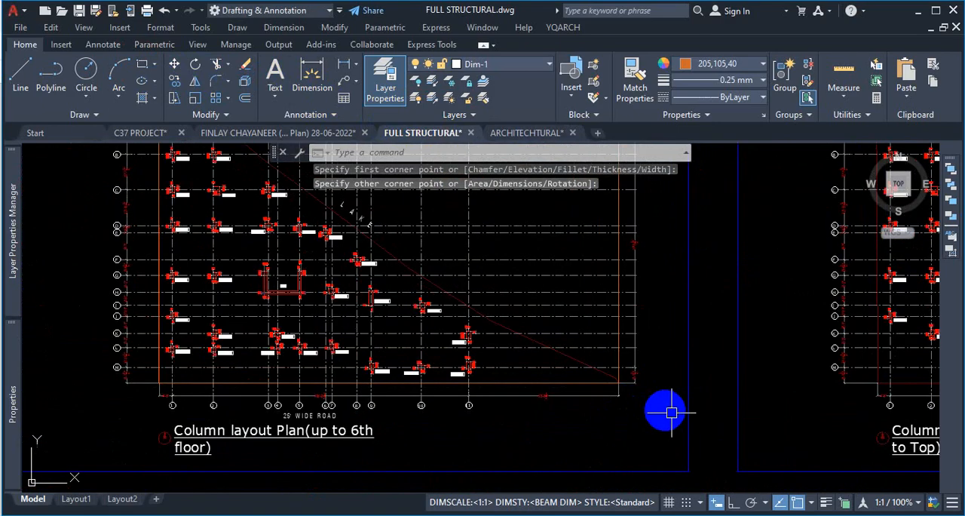
- Offset the plot rectangle 4' outward and compare the new outline with the north grid bubbles
scroll(623, 286, "up", 2)
scroll(624, 285, "up", 2)
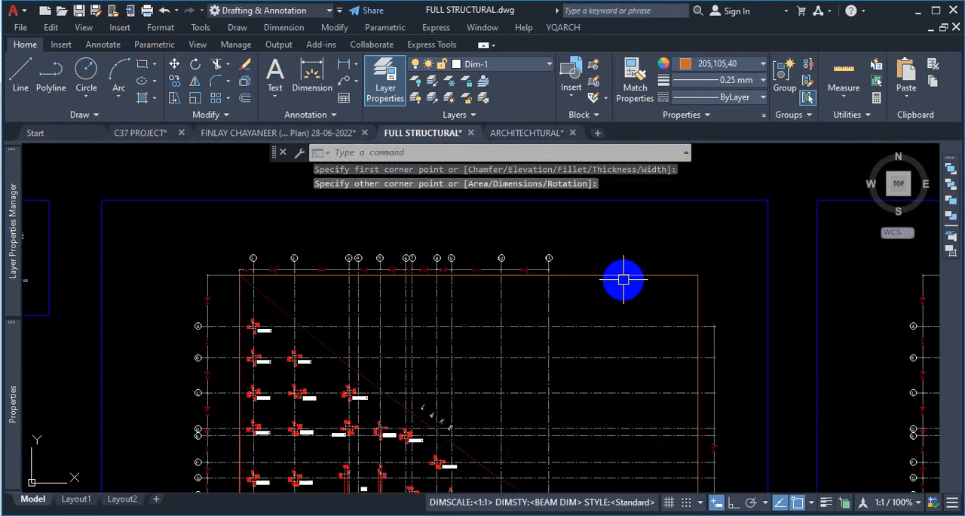
type("o")
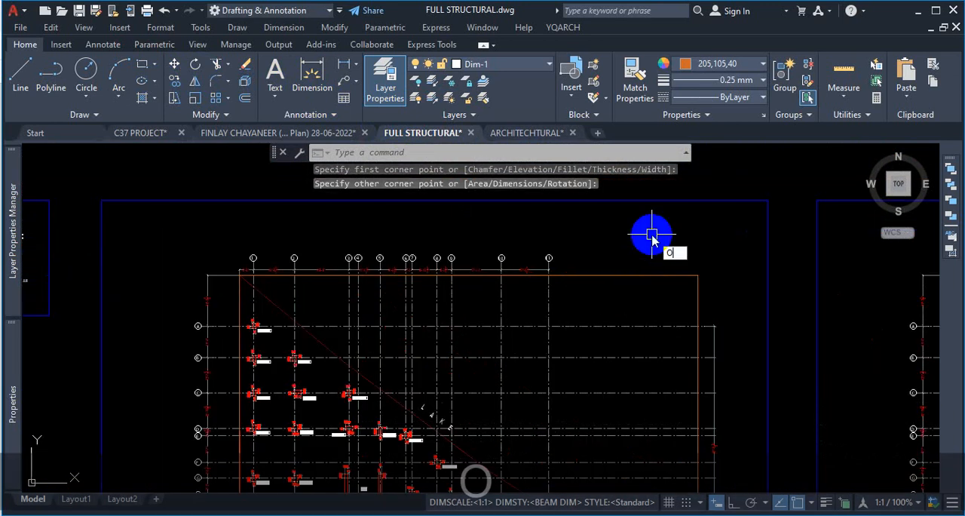
key("Return")
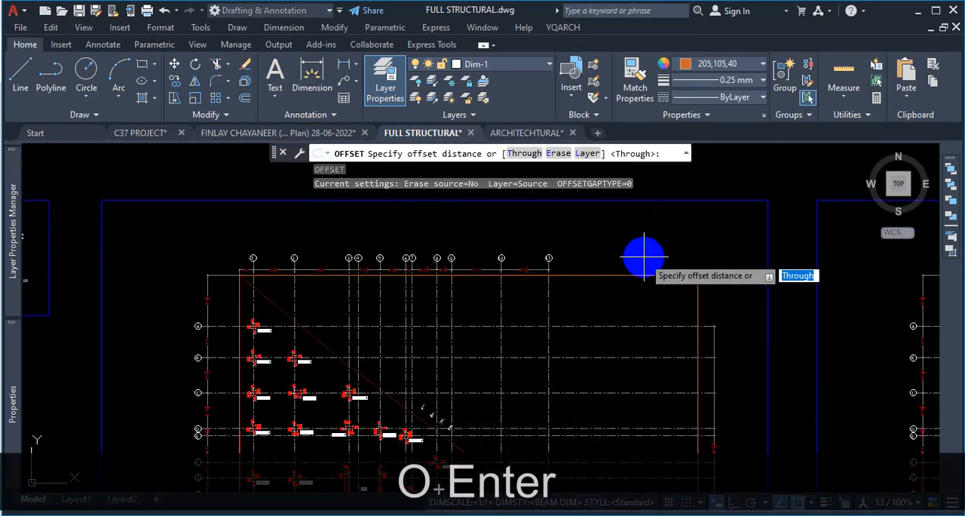
type("4'")
key("Return")
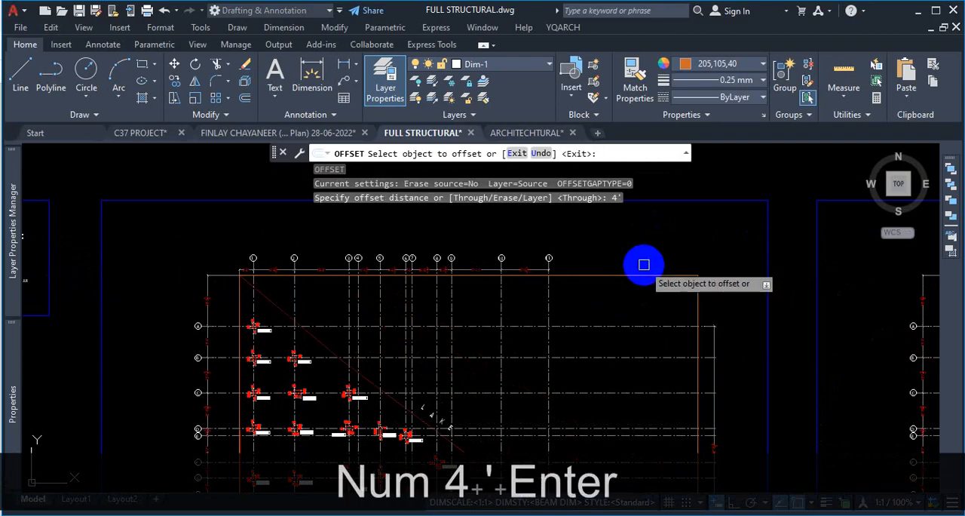
left_click(640, 275)
left_click(646, 233)
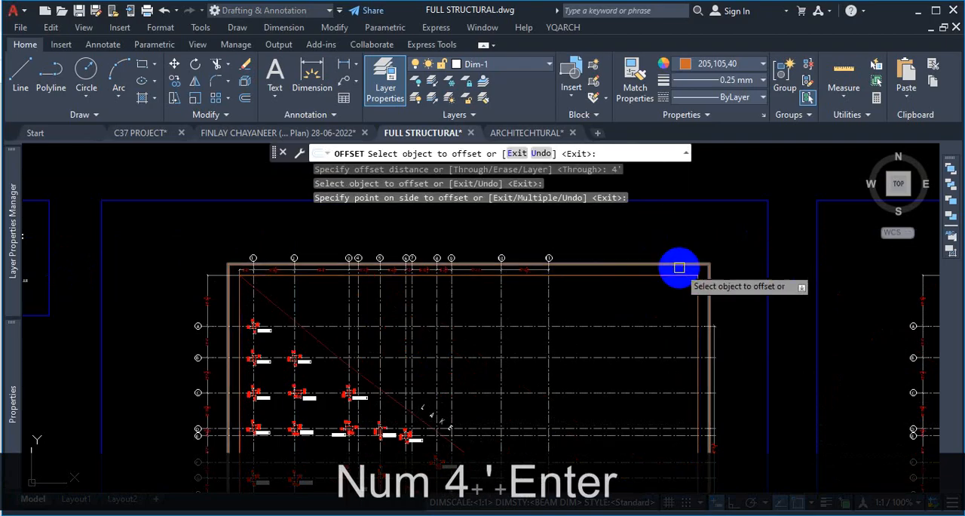
key("Escape")
scroll(541, 258, "up", 8)
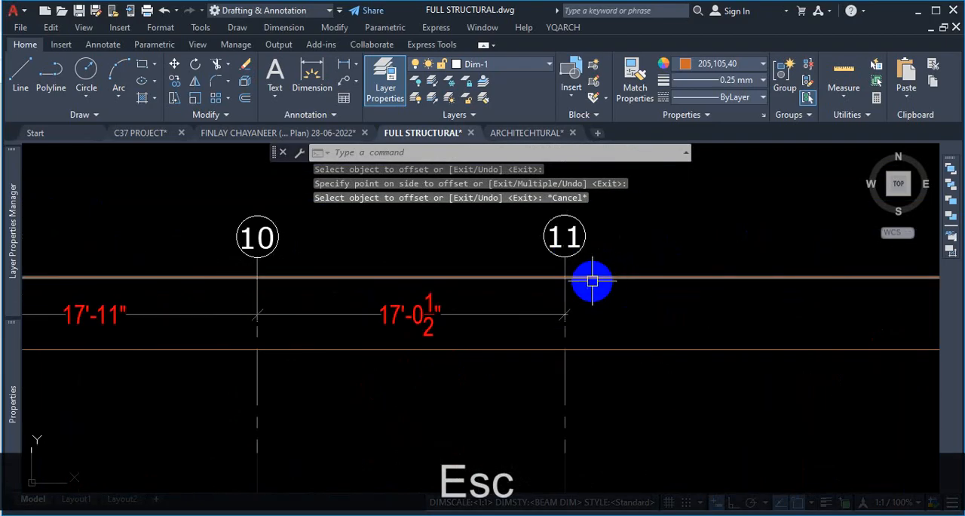
scroll(603, 245, "down", 8)
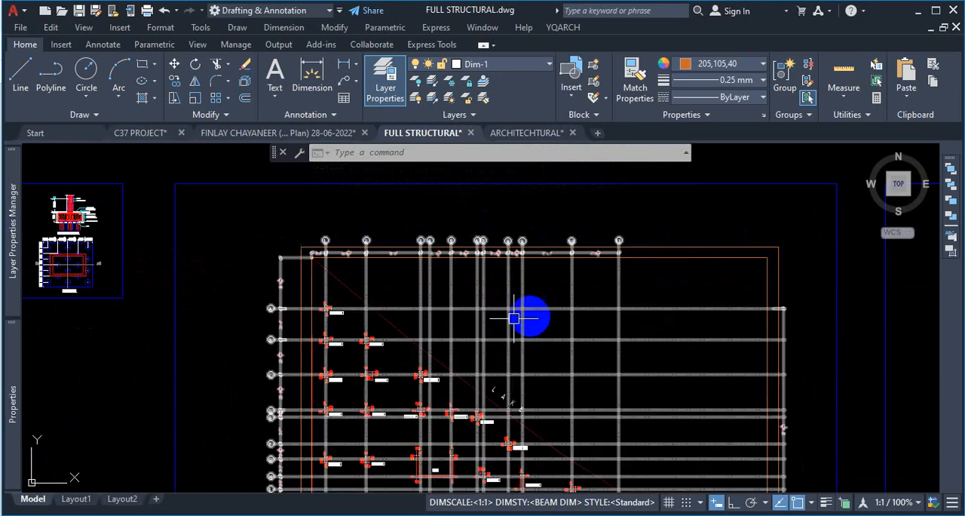
- Return to the ARCHITECHTURAL drawing and examine the construction lines running through the columns and the lift core
left_click(535, 133)
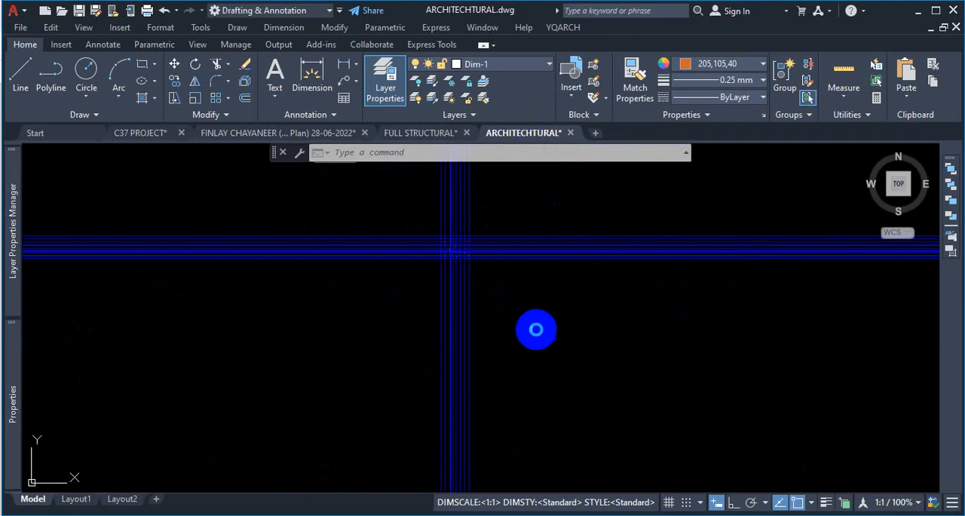
scroll(463, 291, "up", 5)
key("Escape")
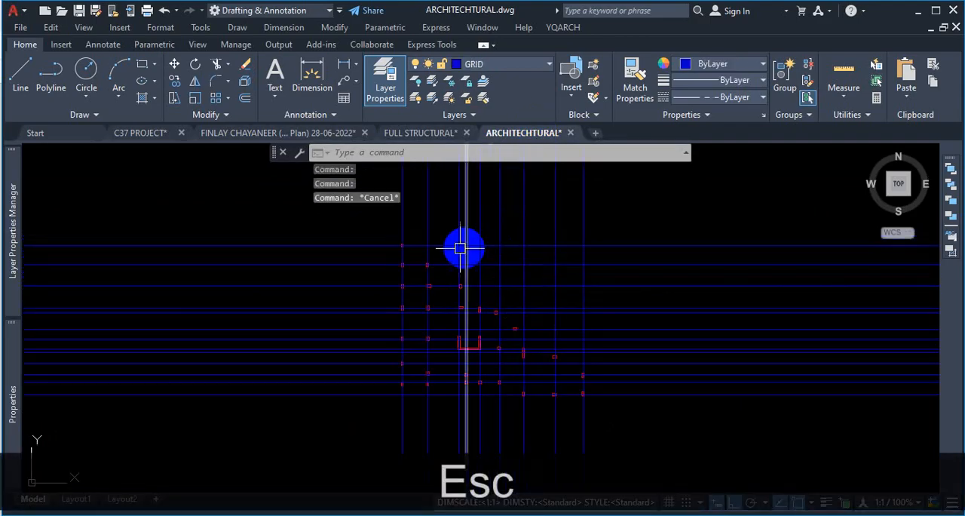
scroll(550, 315, "down", 5)
scroll(631, 429, "up", 4)
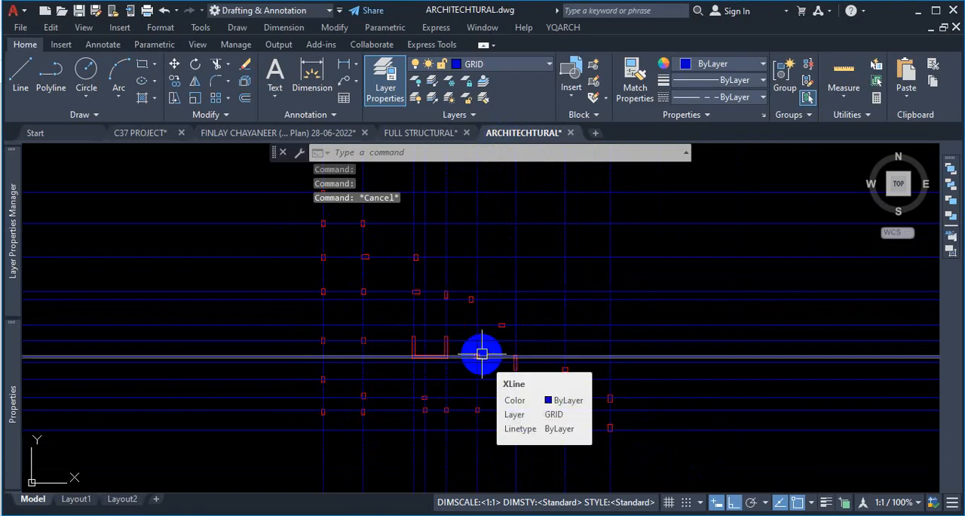
scroll(534, 383, "down", 3)
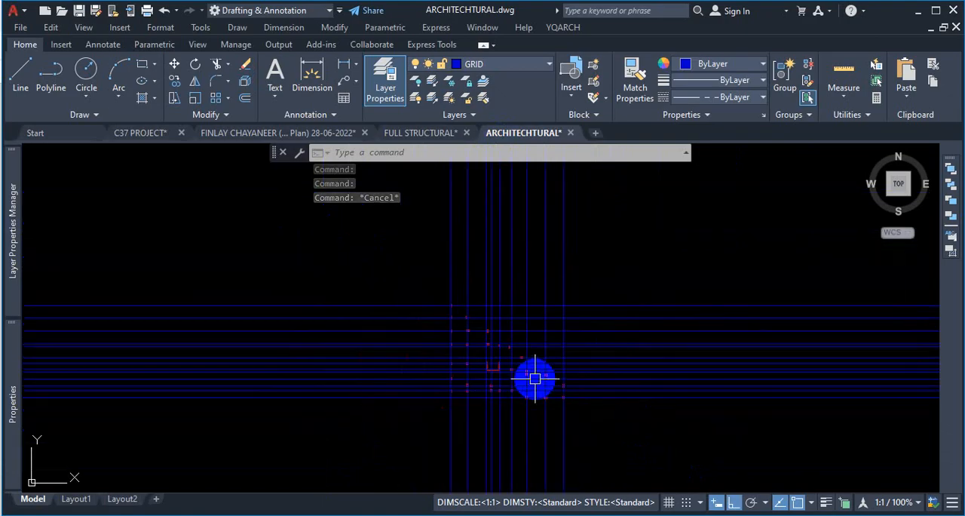
scroll(478, 371, "up", 3)
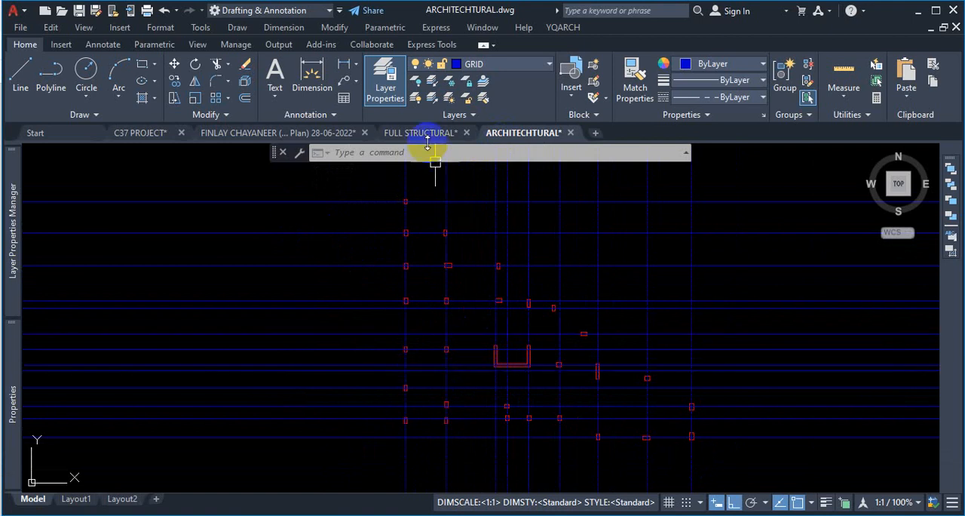
- Locate the semi-basement floor plan among the drawing sheets and inspect its plot boundary along the lake
scroll(657, 334, "up", 6)
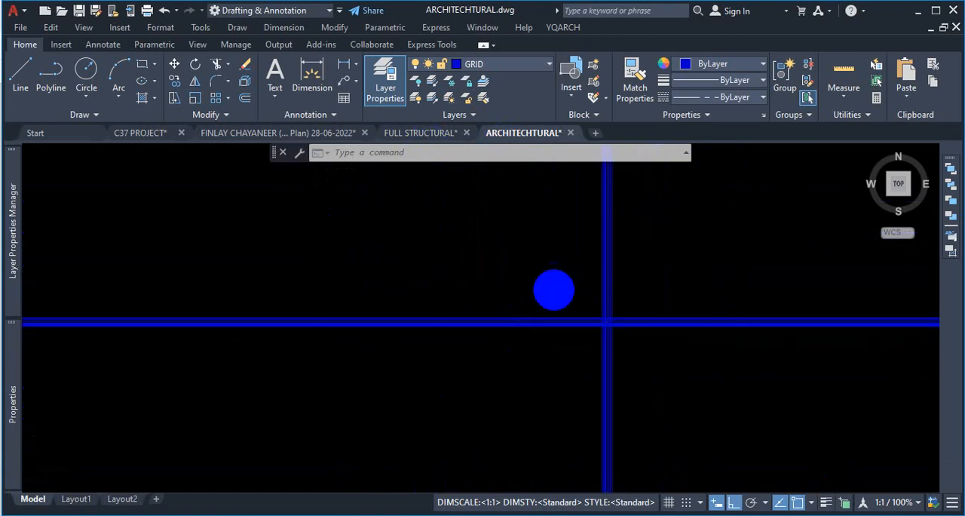
scroll(461, 264, "down", 8)
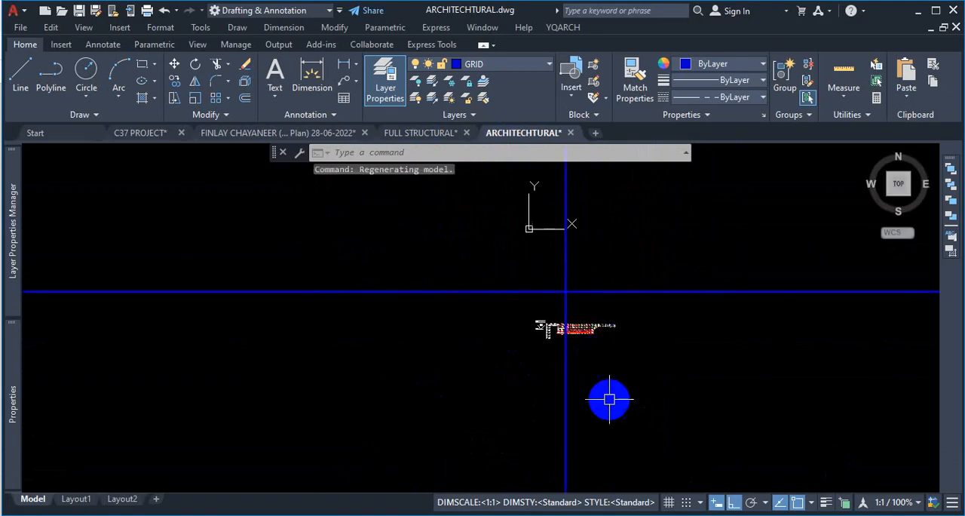
scroll(543, 310, "up", 6)
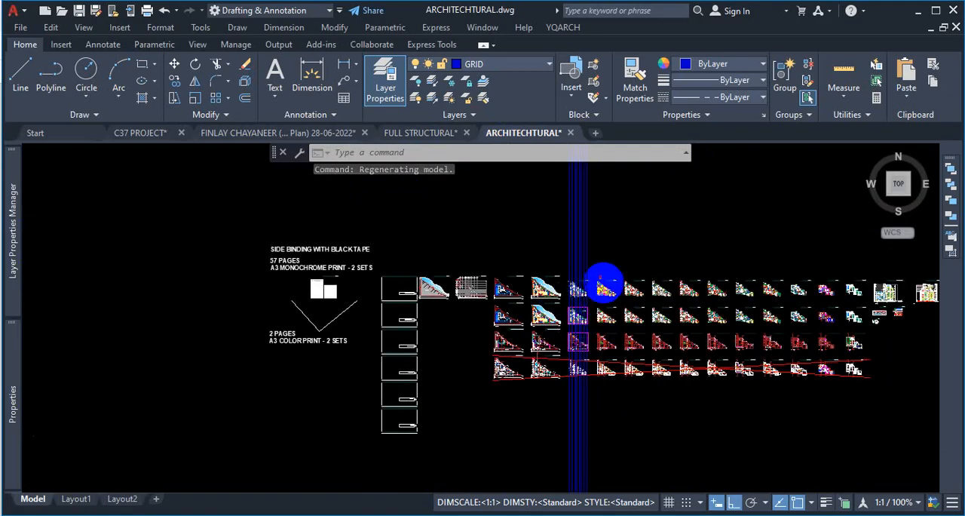
scroll(407, 265, "up", 3)
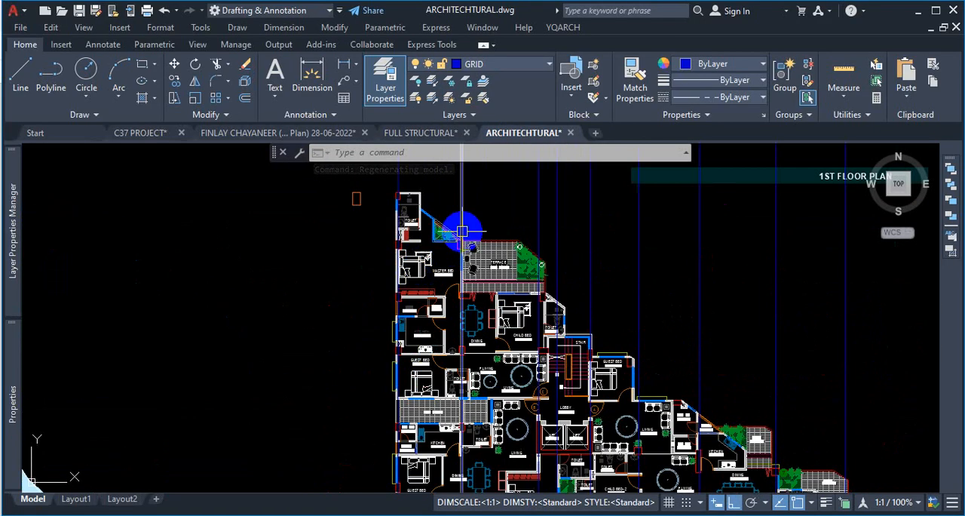
scroll(370, 264, "down", 5)
scroll(319, 251, "up", 5)
scroll(328, 214, "up", 5)
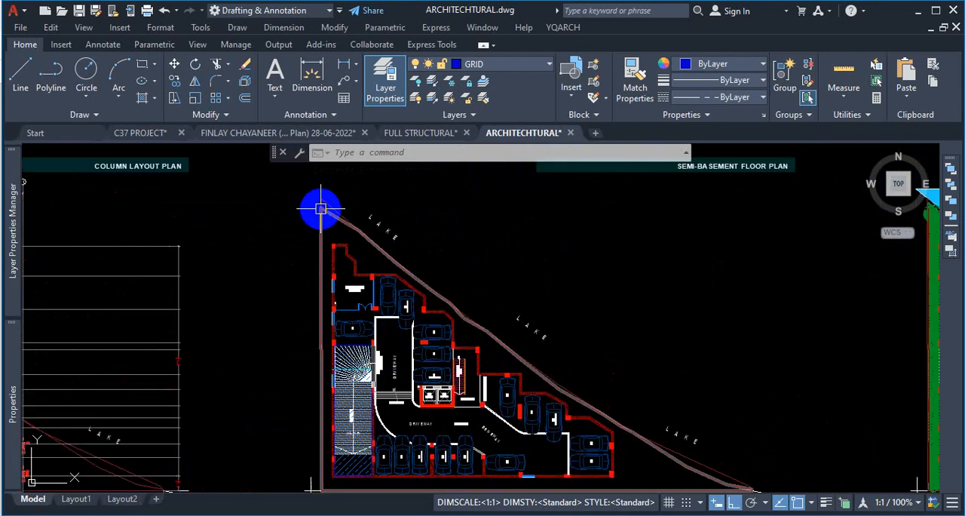
- Copy the semi-basement plan's plot boundary lines onto the column grid with Ortho off, aligning them by the lower-left corner of the southwest column
left_click(382, 197)
scroll(308, 231, "down", 6)
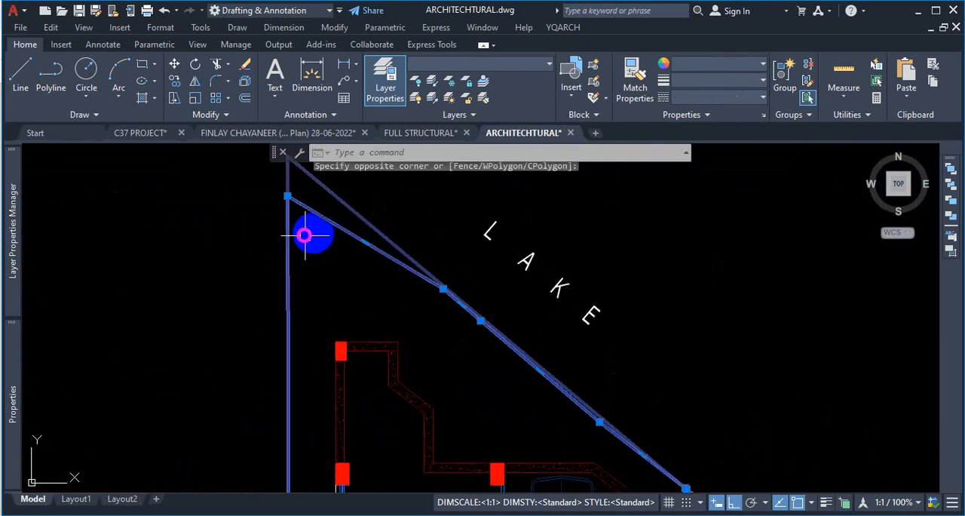
scroll(678, 377, "up", 2)
scroll(775, 439, "up", 4)
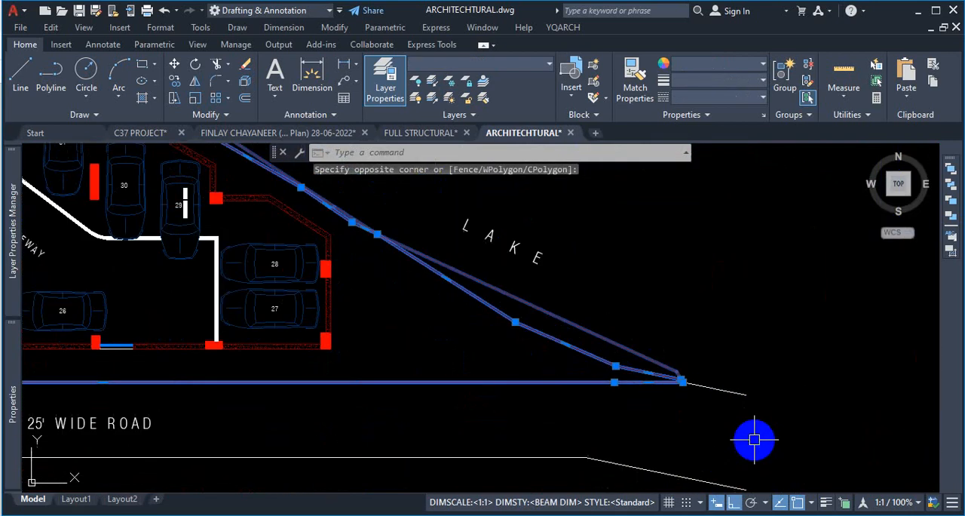
scroll(754, 440, "down", 3)
left_click(650, 420)
type("co")
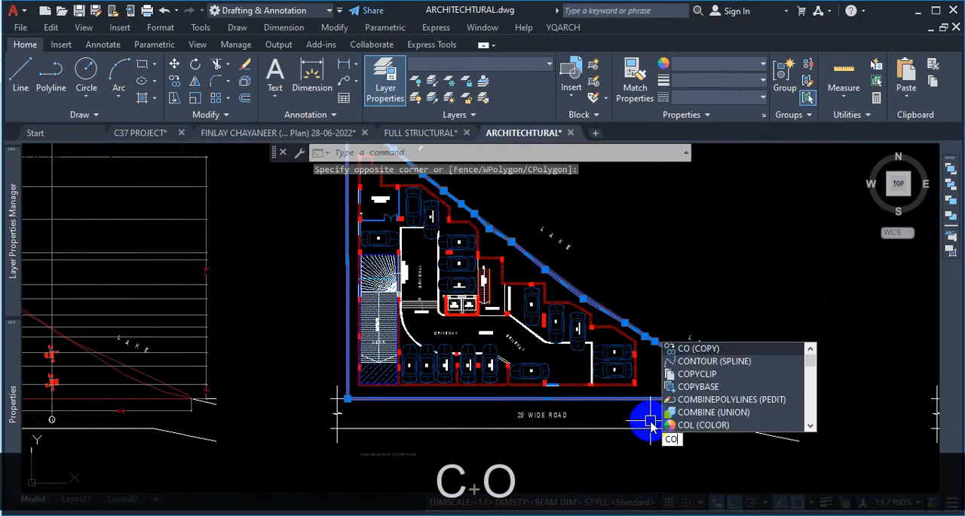
key("Return")
scroll(348, 399, "up", 4)
scroll(353, 398, "up", 4)
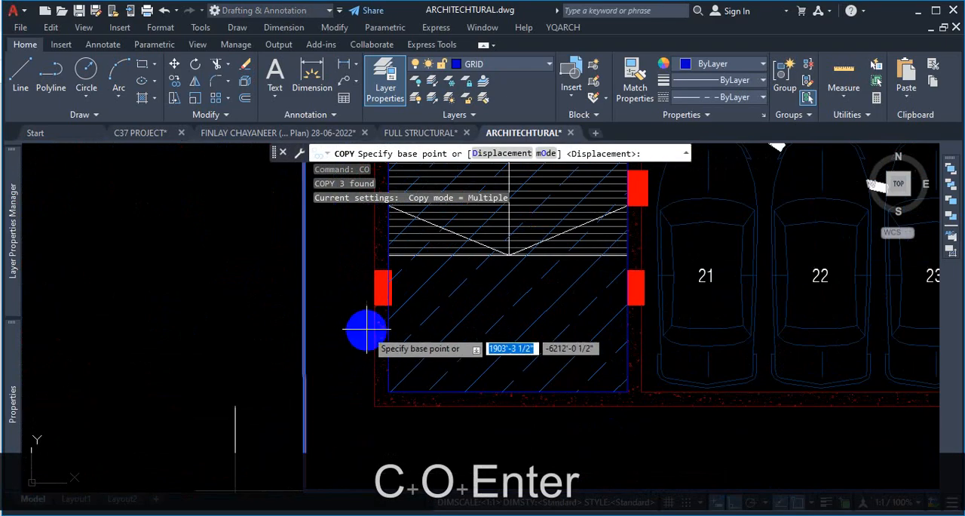
left_click(375, 304)
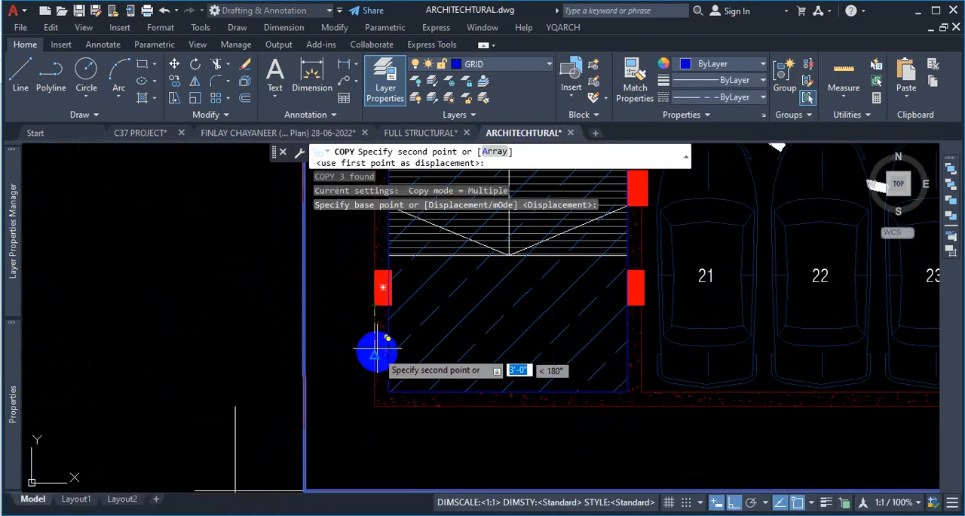
scroll(473, 366, "down", 6)
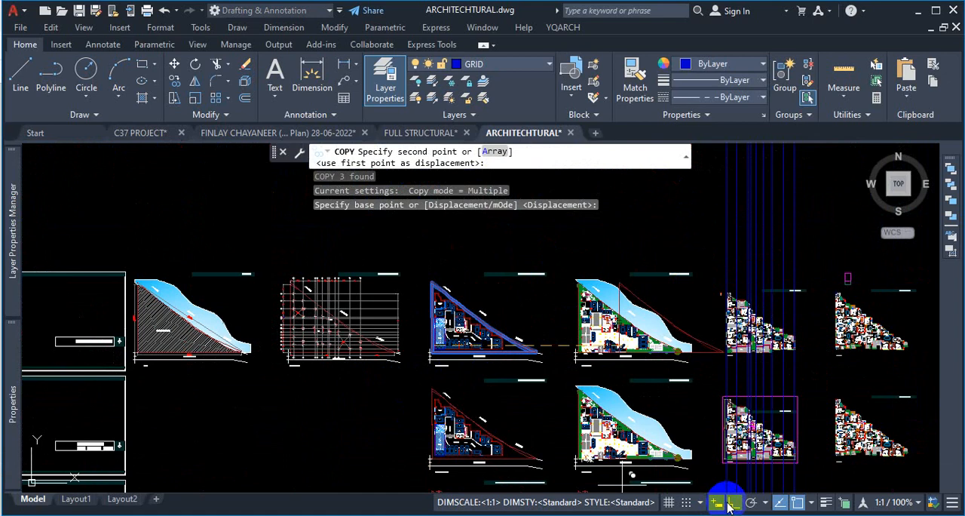
scroll(494, 385, "down", 6)
scroll(520, 330, "down", 3)
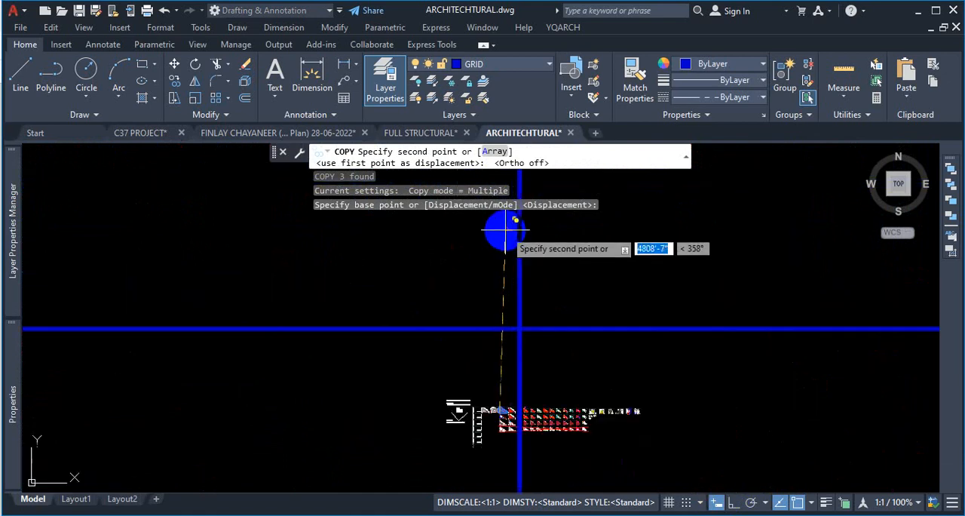
scroll(517, 311, "up", 4)
scroll(537, 377, "up", 5)
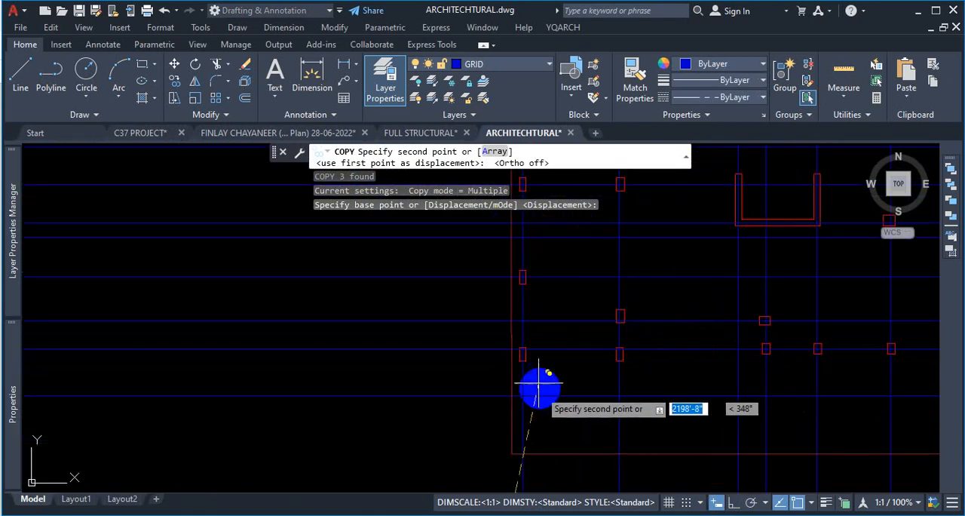
left_click(503, 369)
scroll(517, 339, "down", 5)
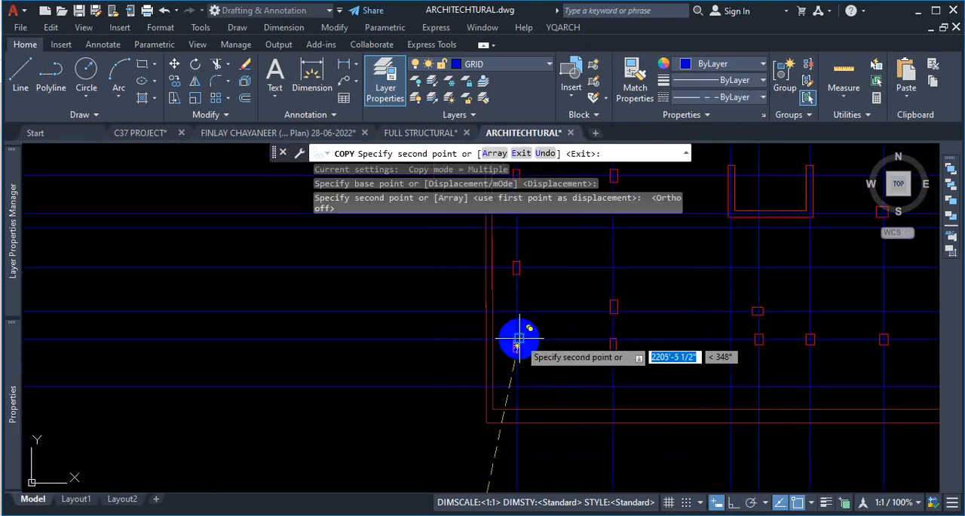
key("Escape")
scroll(650, 312, "down", 2)
scroll(655, 374, "up", 2)
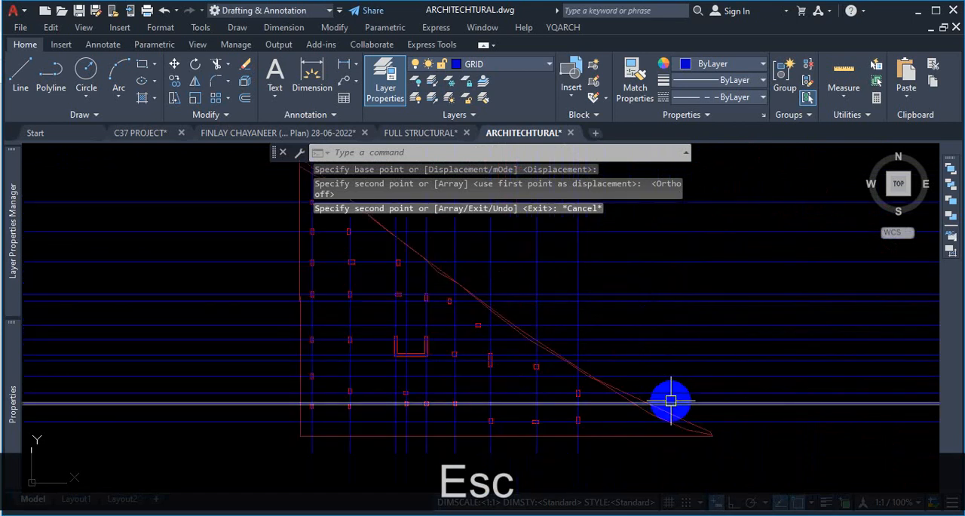
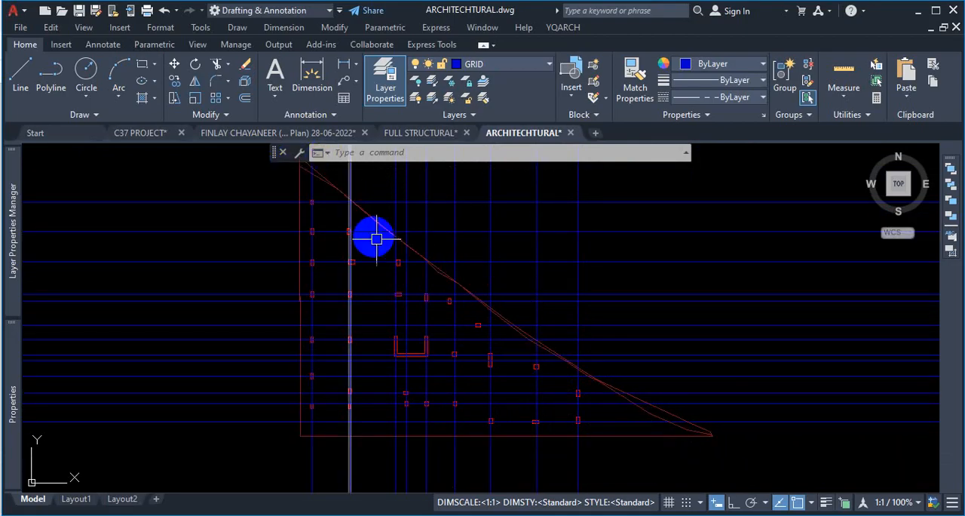
- Survey the sheet layouts and the triangular site plan by zooming in and out across the architectural drawing
scroll(705, 426, "up", 4)
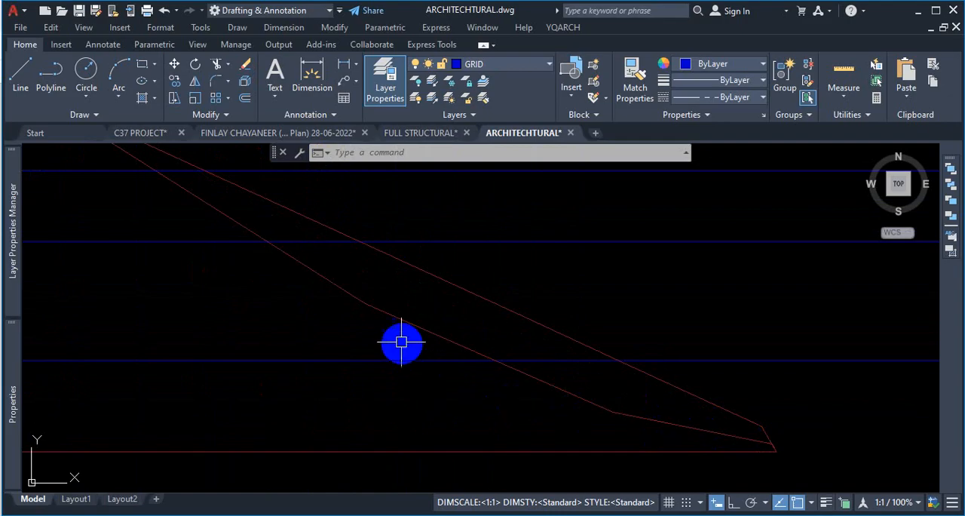
scroll(619, 368, "down", 10)
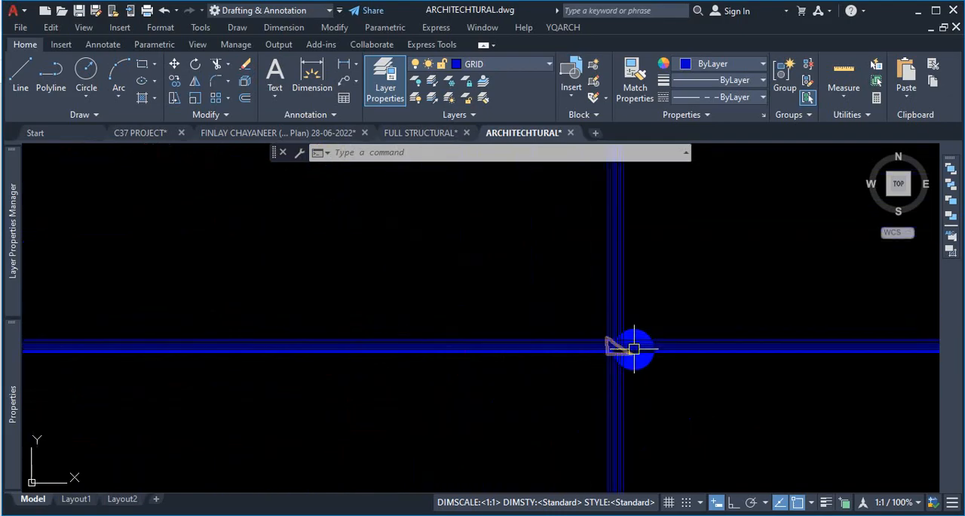
scroll(628, 381, "down", 1)
scroll(538, 276, "up", 8)
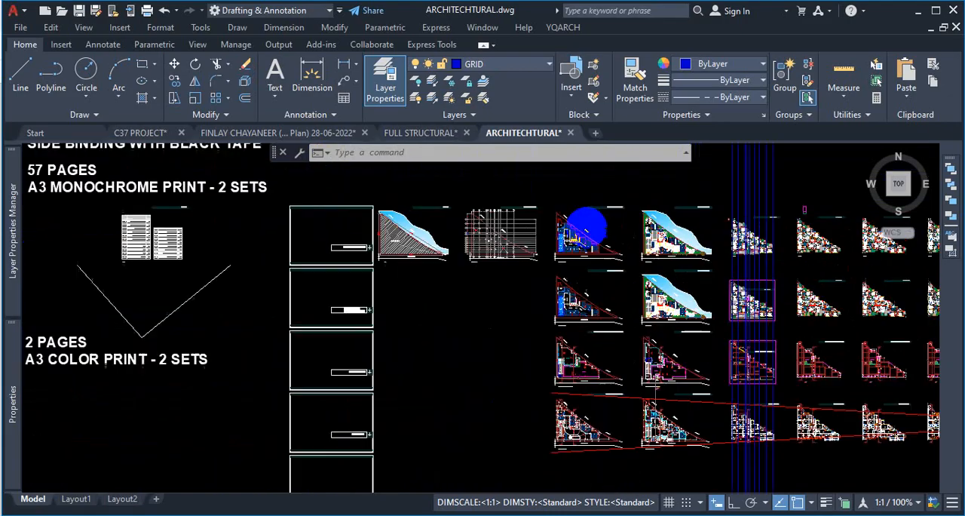
scroll(658, 285, "down", 5)
scroll(637, 244, "up", 6)
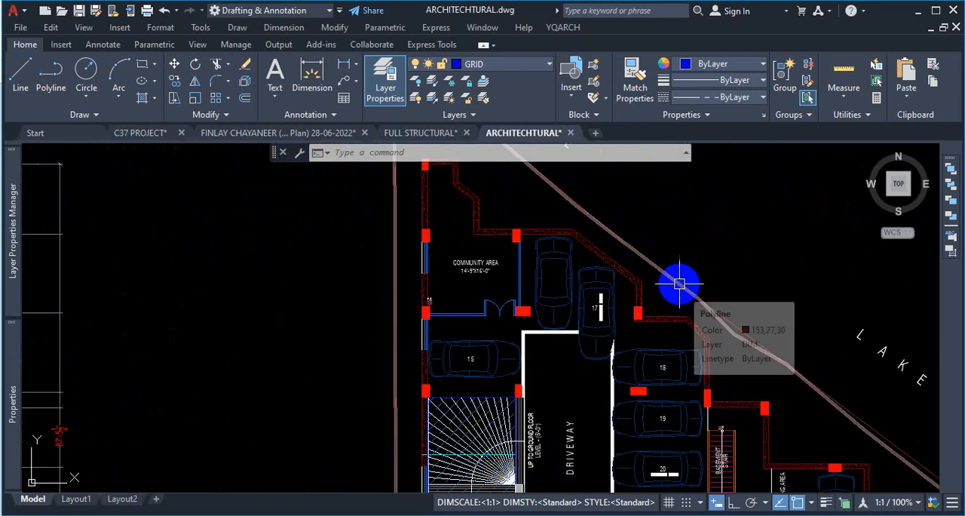
scroll(683, 282, "down", 5)
scroll(607, 220, "up", 5)
scroll(595, 218, "down", 1)
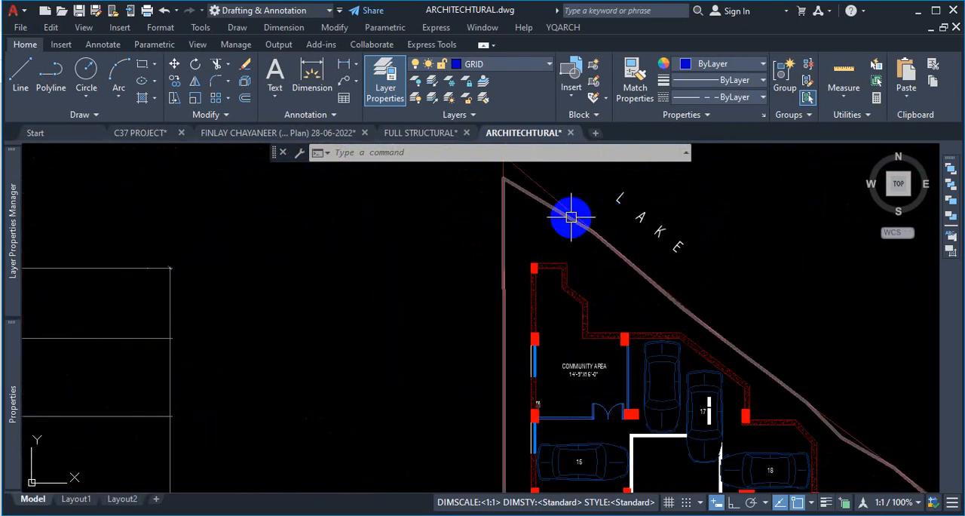
scroll(557, 218, "down", 1)
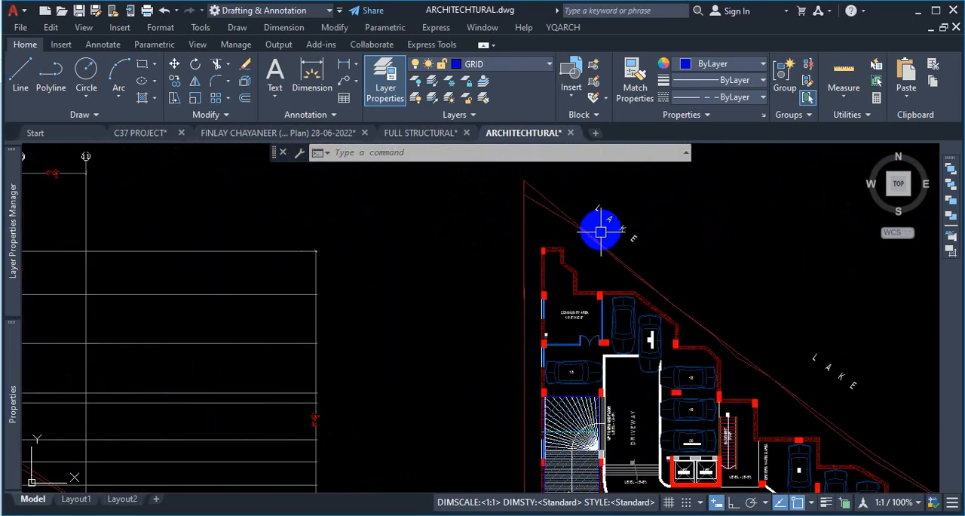
scroll(600, 233, "down", 4)
scroll(491, 264, "down", 4)
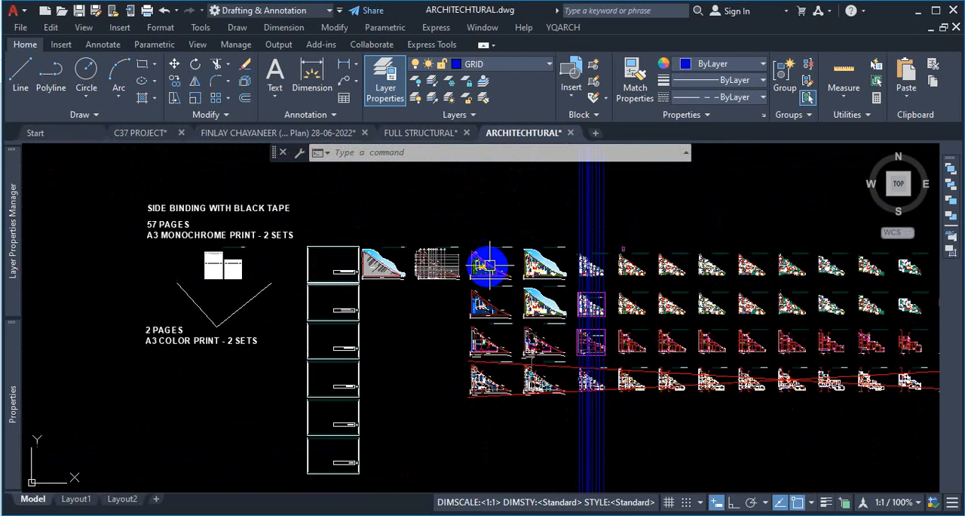
scroll(509, 244, "down", 1)
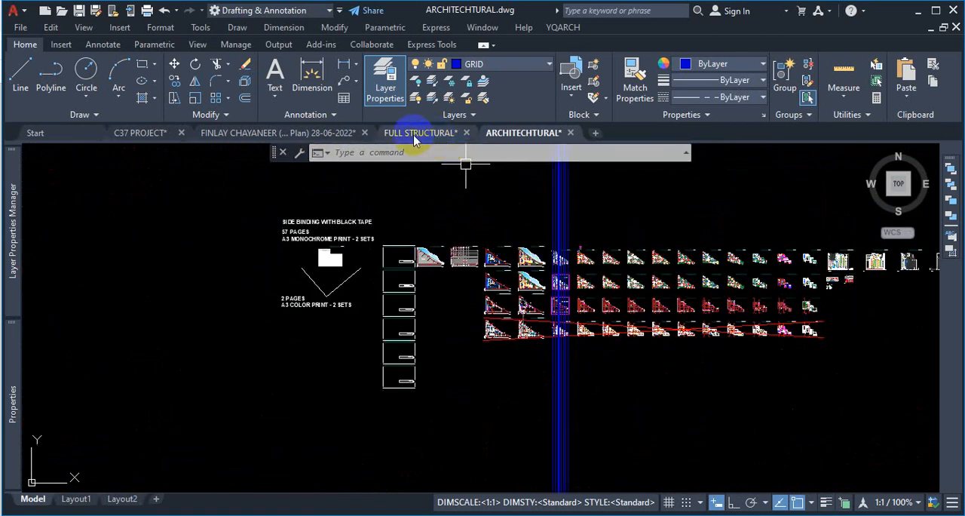
- Switch to the C37 PROJECT drawing and look over its plans and details
left_click(142, 133)
scroll(538, 296, "down", 5)
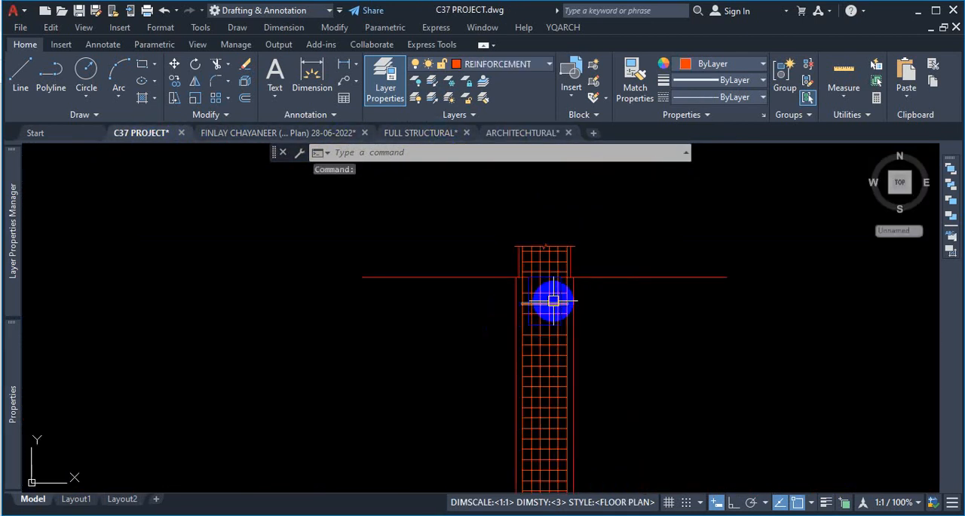
scroll(588, 276, "down", 2)
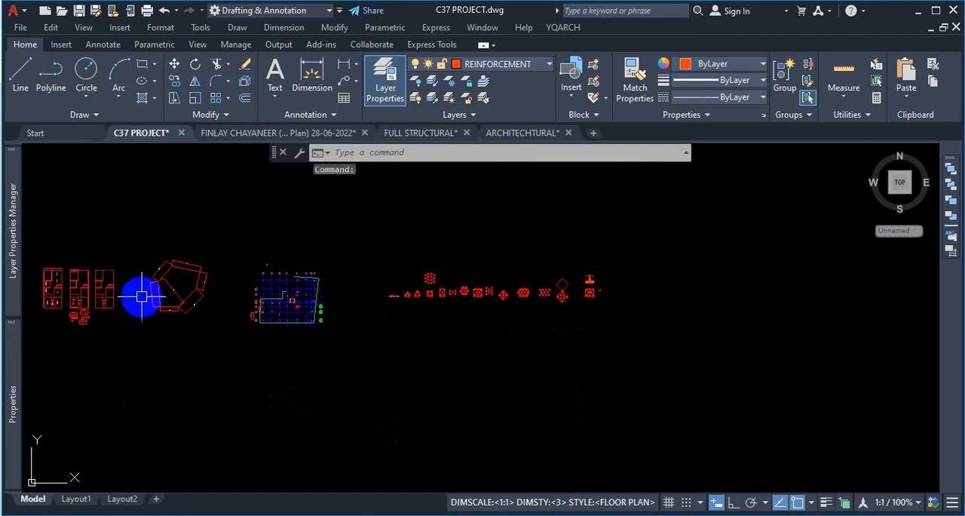
scroll(142, 296, "up", 6)
scroll(477, 317, "down", 5)
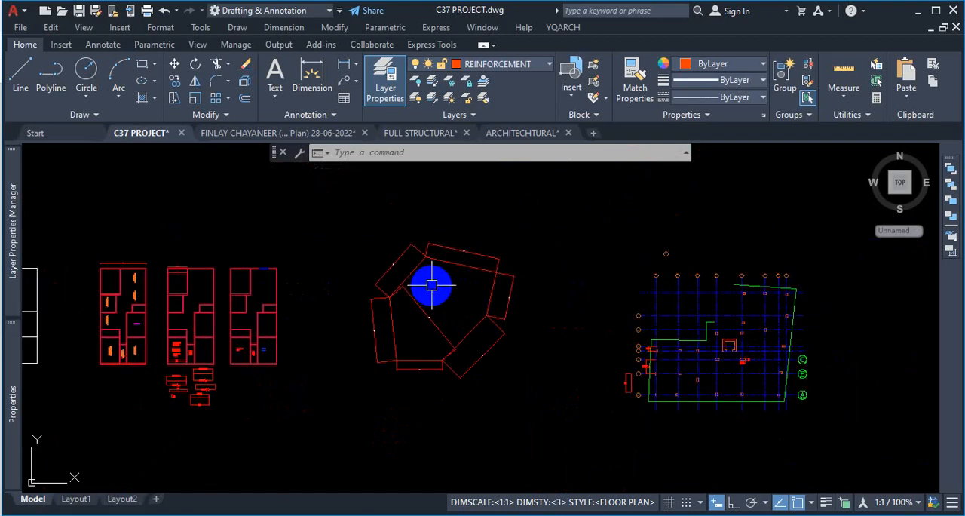
- Return to the ARCHITECTURAL drawing and inspect the triangular plot with its column grid
left_click(524, 134)
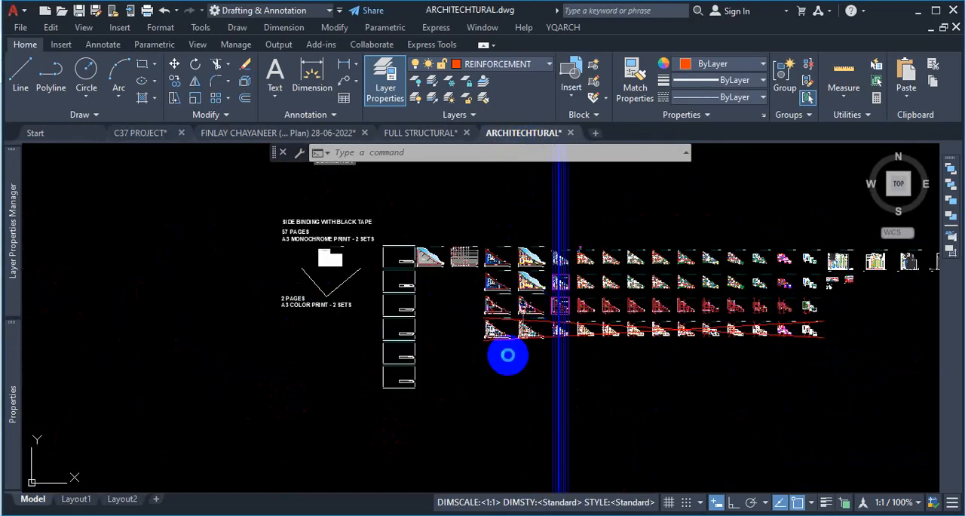
scroll(508, 355, "down", 5)
scroll(489, 250, "up", 10)
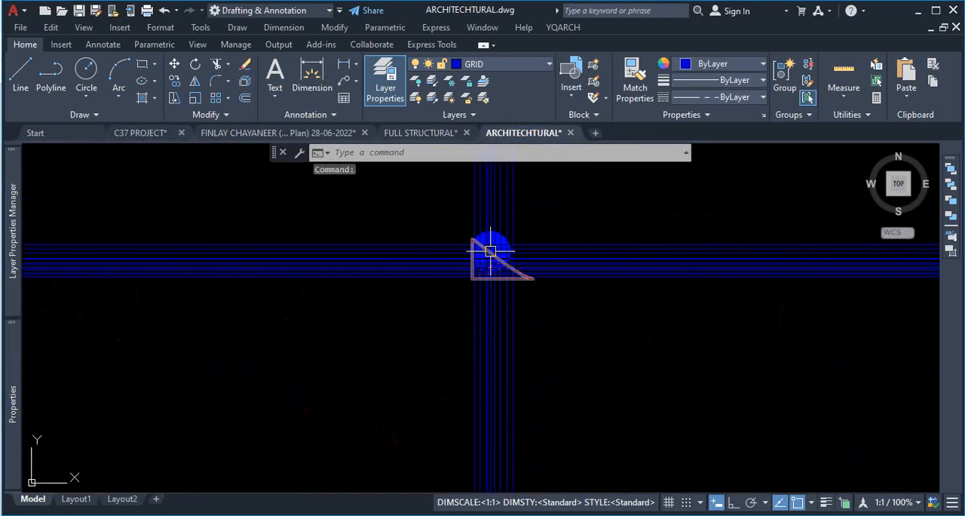
scroll(509, 235, "up", 5)
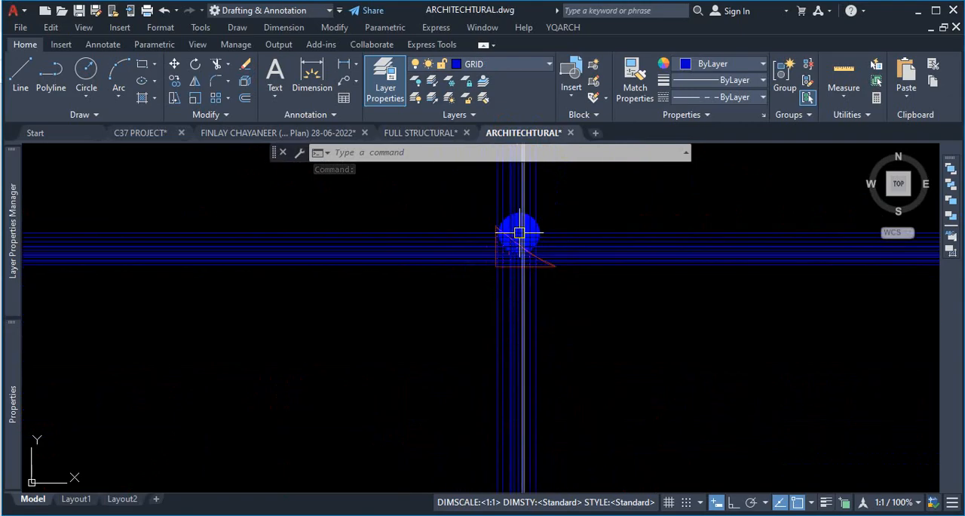
scroll(517, 231, "down", 7)
scroll(490, 236, "up", 4)
scroll(523, 237, "down", 2)
scroll(541, 226, "up", 3)
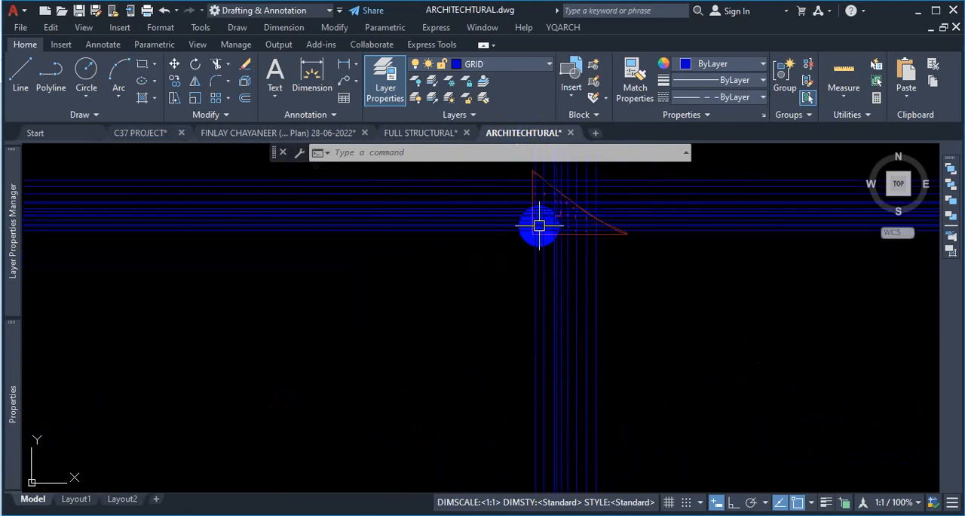
scroll(541, 248, "down", 9)
scroll(580, 316, "down", 3)
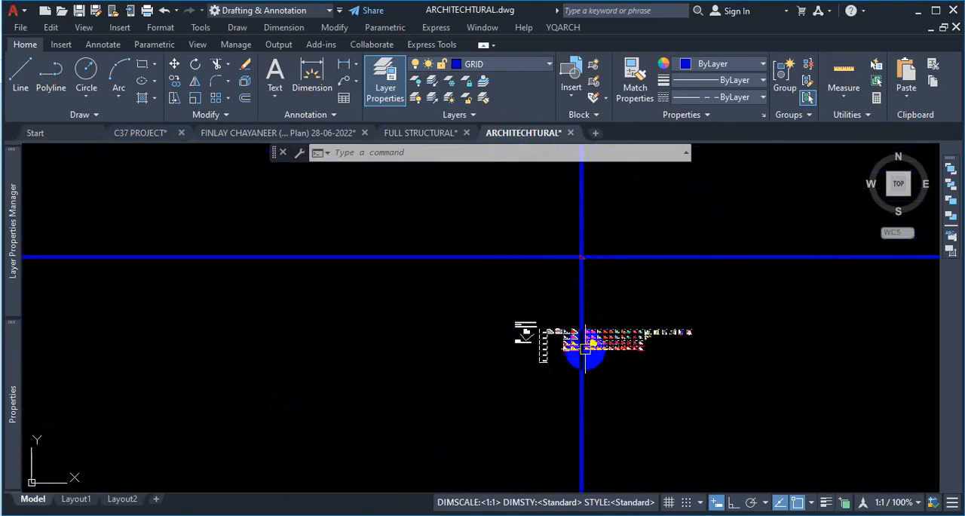
scroll(603, 347, "up", 12)
scroll(618, 270, "down", 8)
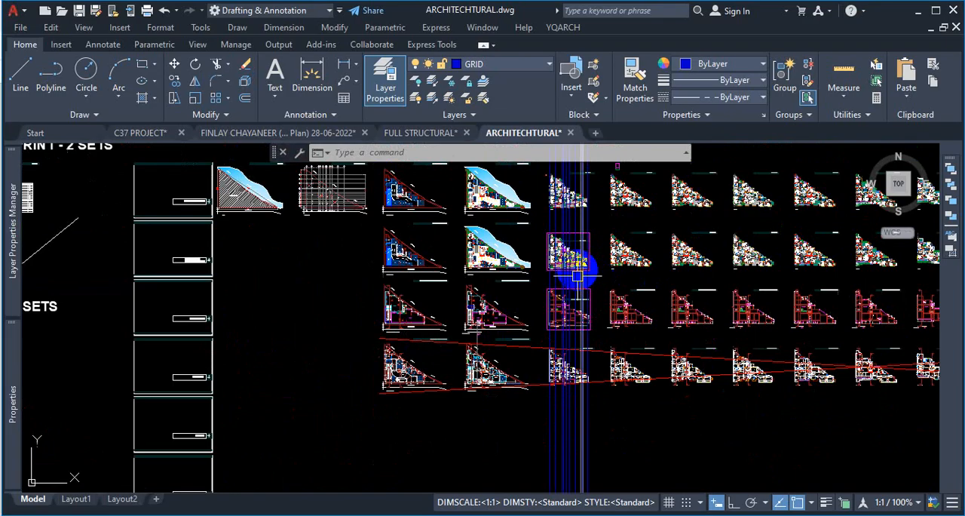
scroll(467, 226, "up", 10)
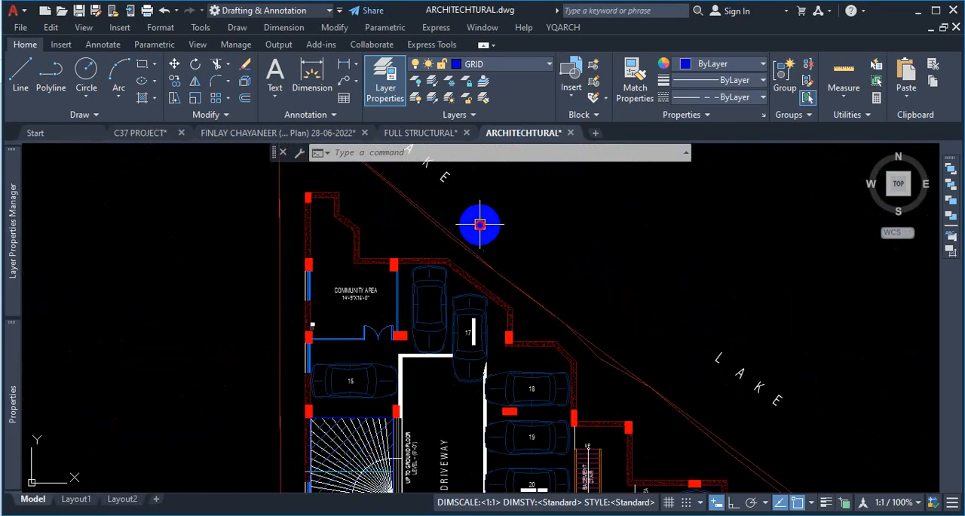
left_click(480, 224)
left_click(442, 237)
scroll(657, 345, "down", 8)
scroll(709, 332, "up", 10)
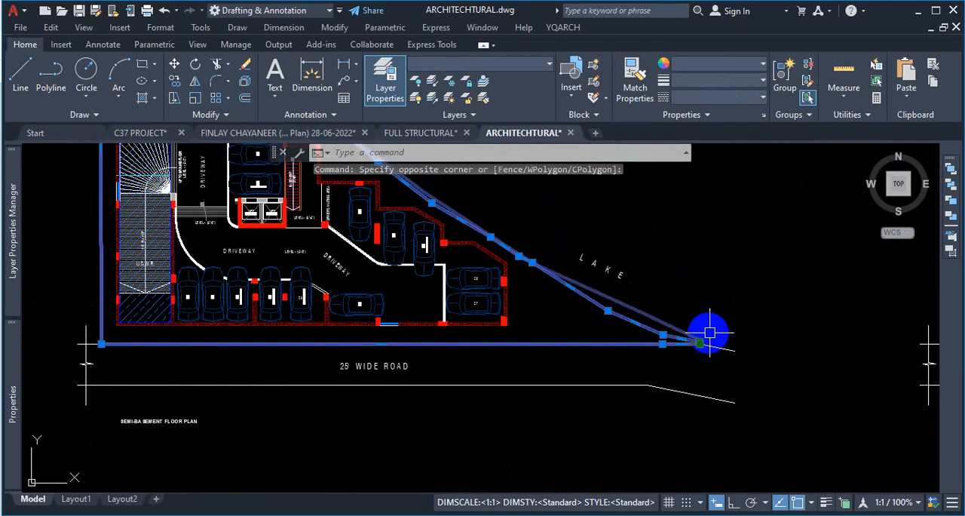
key("Escape")
double_click(588, 301)
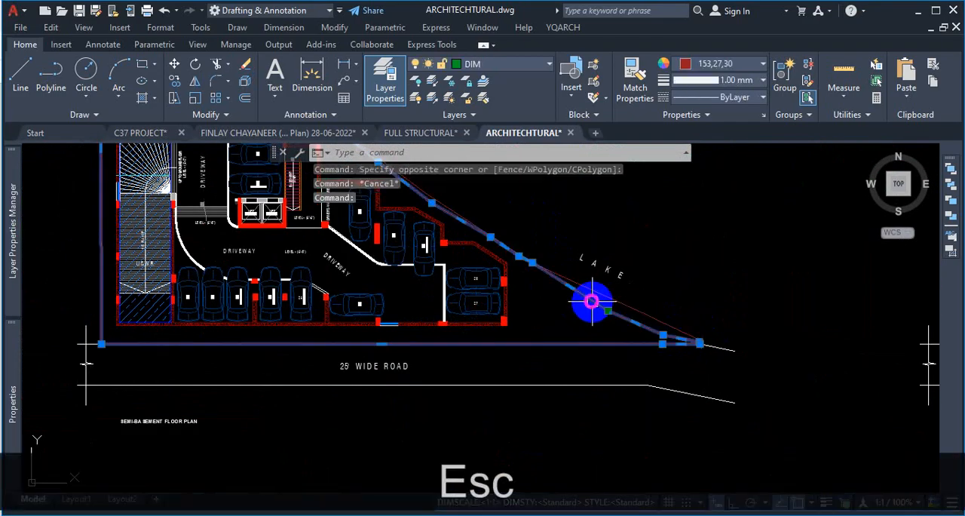
key("Escape")
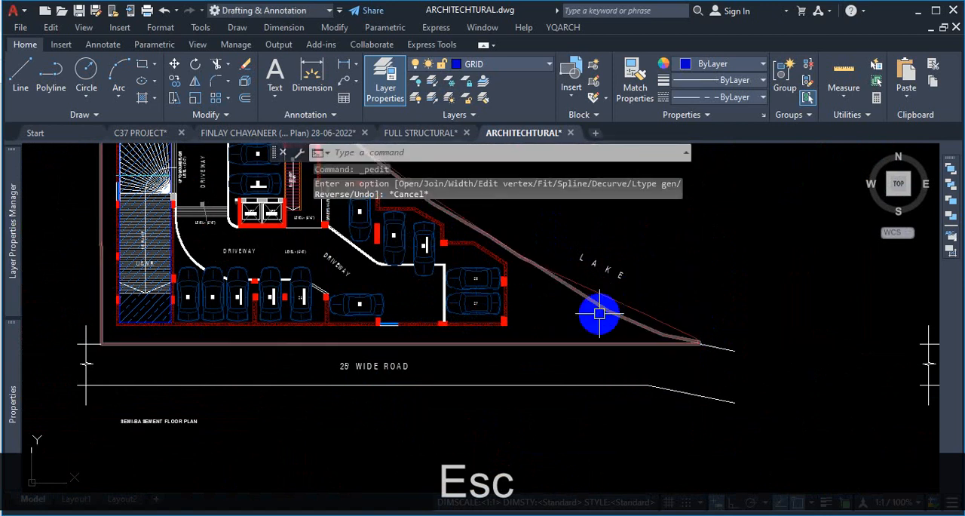
- Examine the plot boundary polyline and the surrounding floor plan details at different zoom levels
scroll(580, 321, "down", 5)
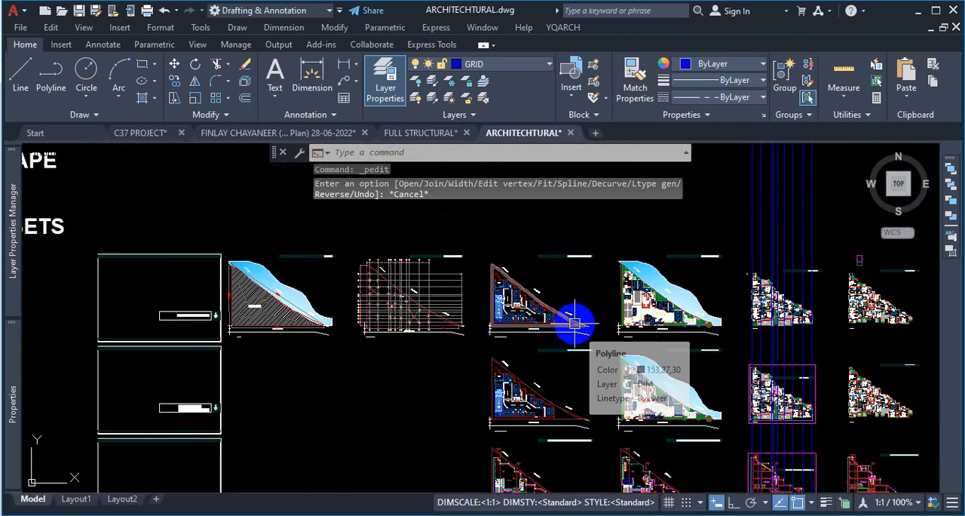
scroll(685, 221, "down", 4)
scroll(806, 277, "up", 3)
scroll(711, 215, "up", 4)
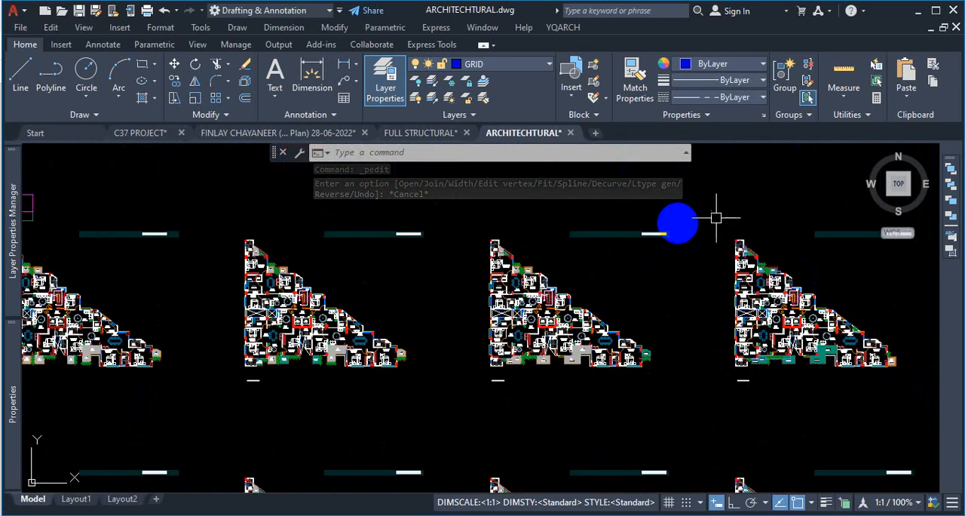
scroll(758, 231, "down", 6)
scroll(455, 254, "up", 6)
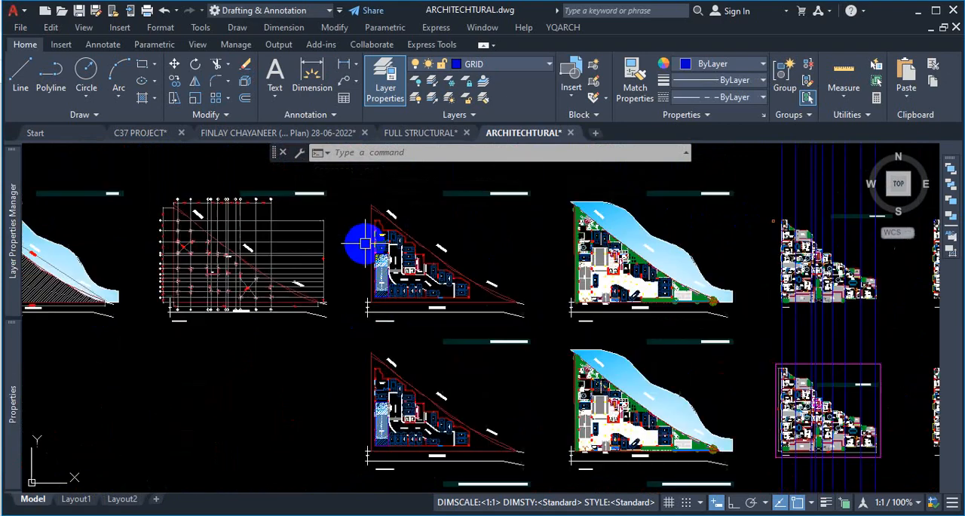
scroll(416, 235, "up", 2)
left_click(410, 233)
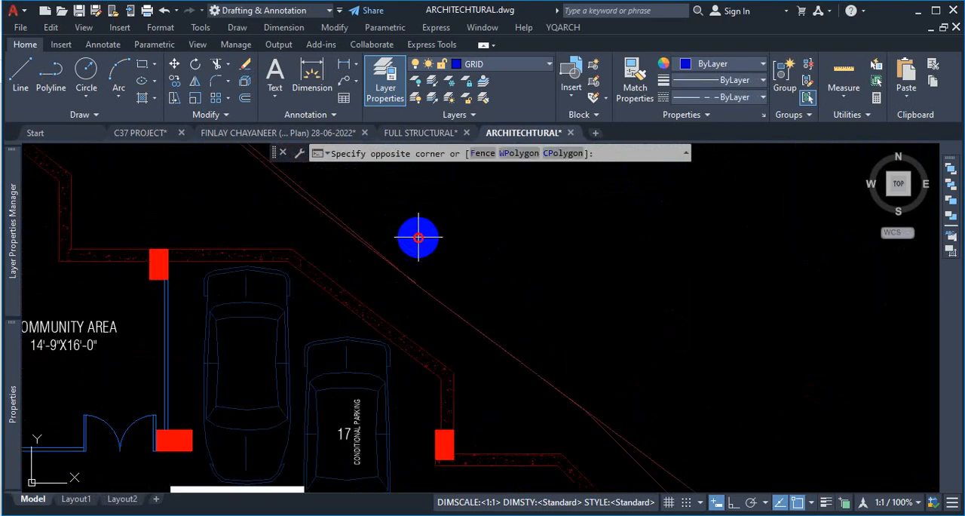
left_click(367, 268)
scroll(511, 217, "down", 3)
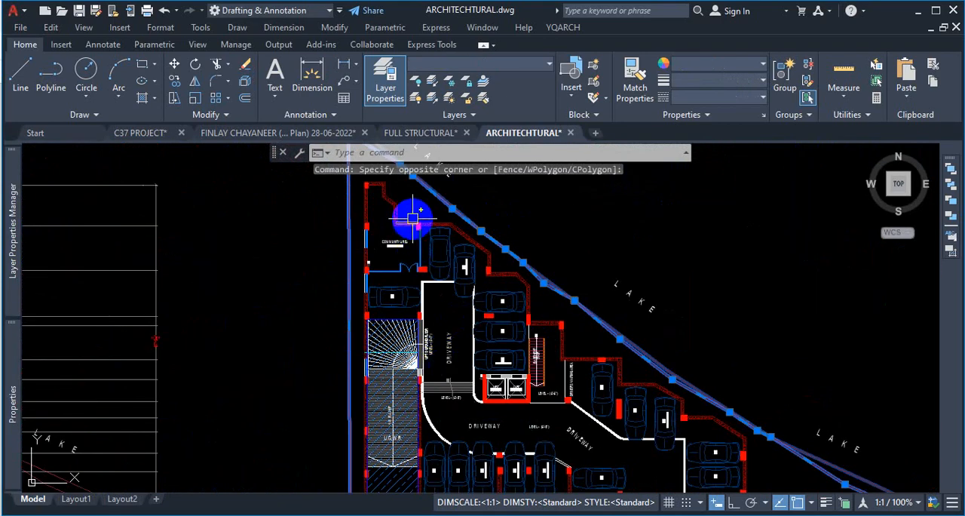
scroll(413, 218, "down", 2)
scroll(415, 209, "up", 8)
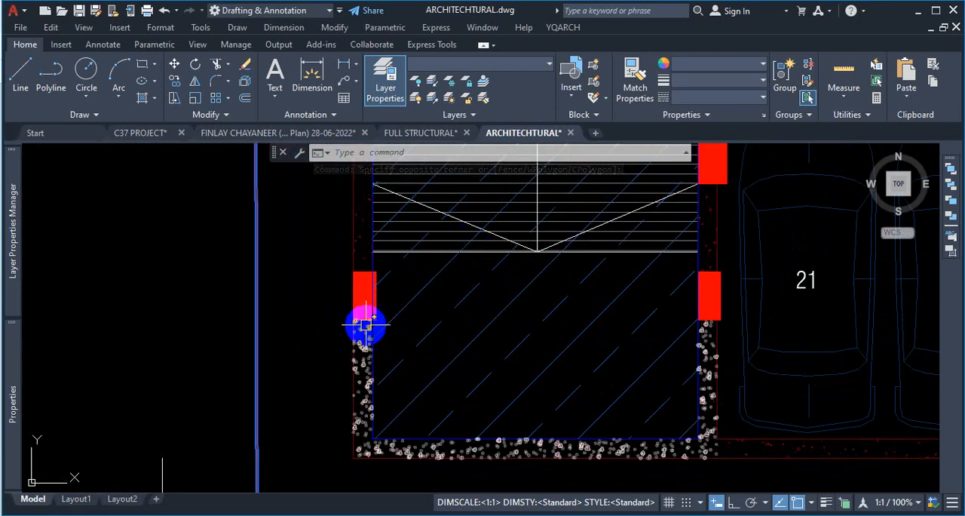
scroll(358, 325, "down", 15)
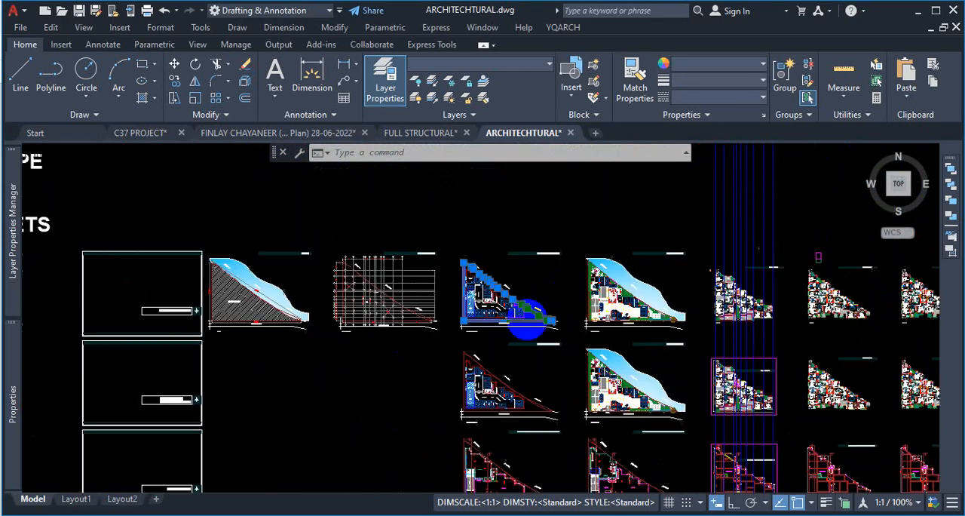
scroll(550, 215, "up", 12)
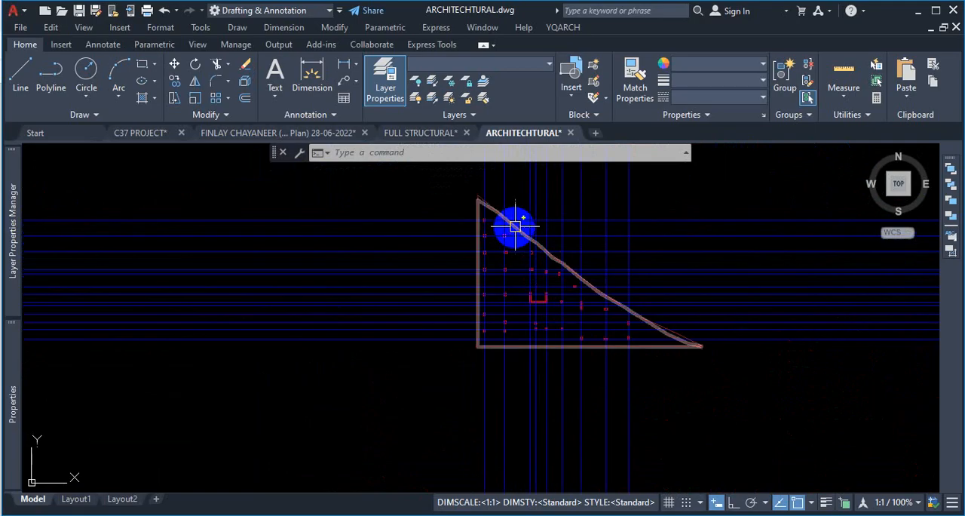
scroll(525, 228, "down", 4)
scroll(512, 206, "up", 4)
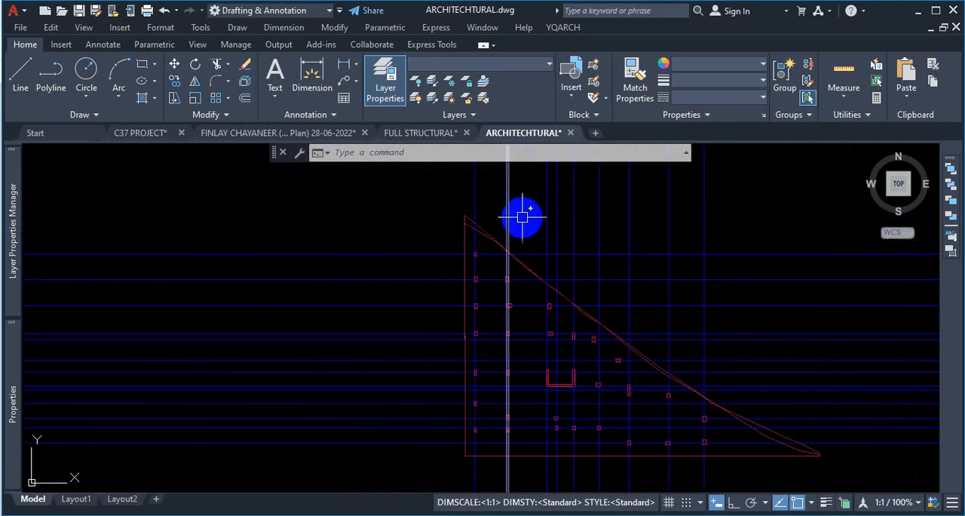
- Draw a rectangle about 165 ft by 111 ft enclosing the triangular plot, from its top-left corner to its far corner
left_click(142, 68)
scroll(453, 221, "up", 3)
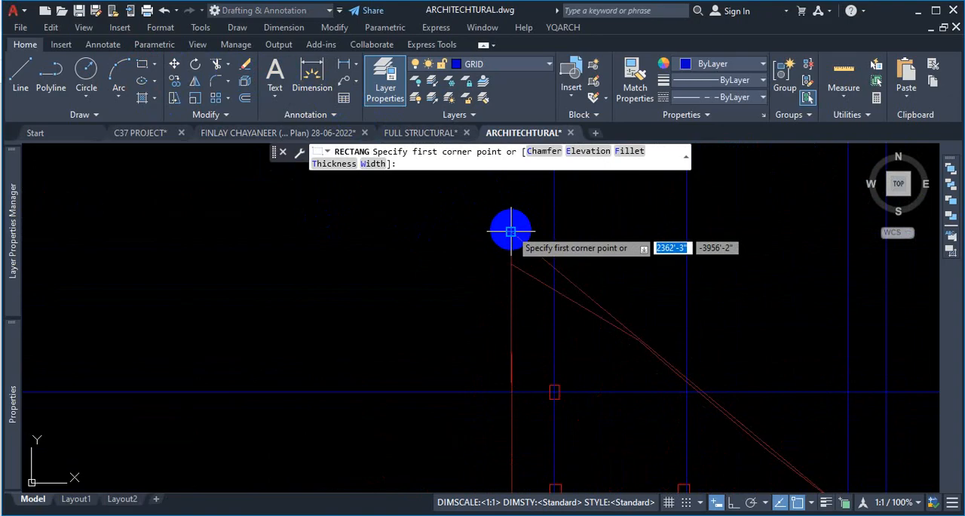
left_click(511, 231)
scroll(538, 280, "down", 4)
scroll(588, 301, "up", 2)
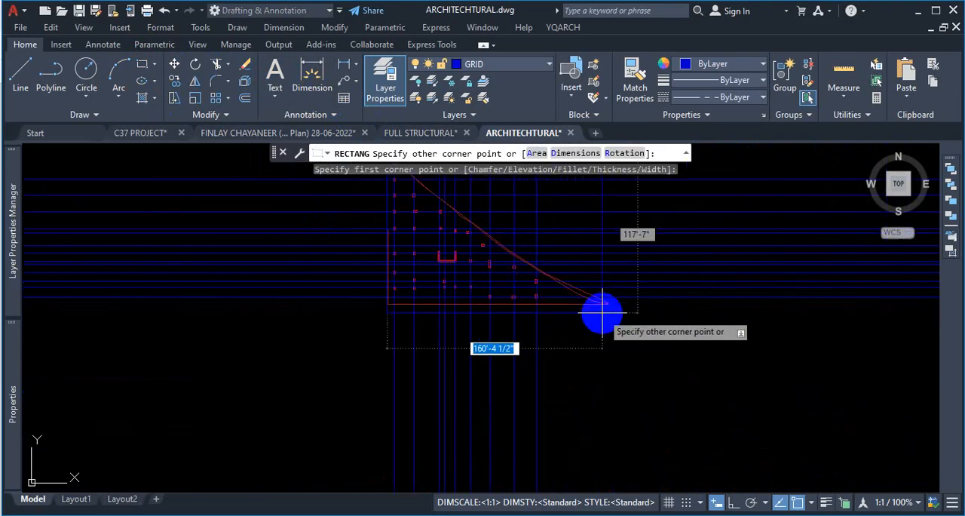
scroll(607, 305, "up", 3)
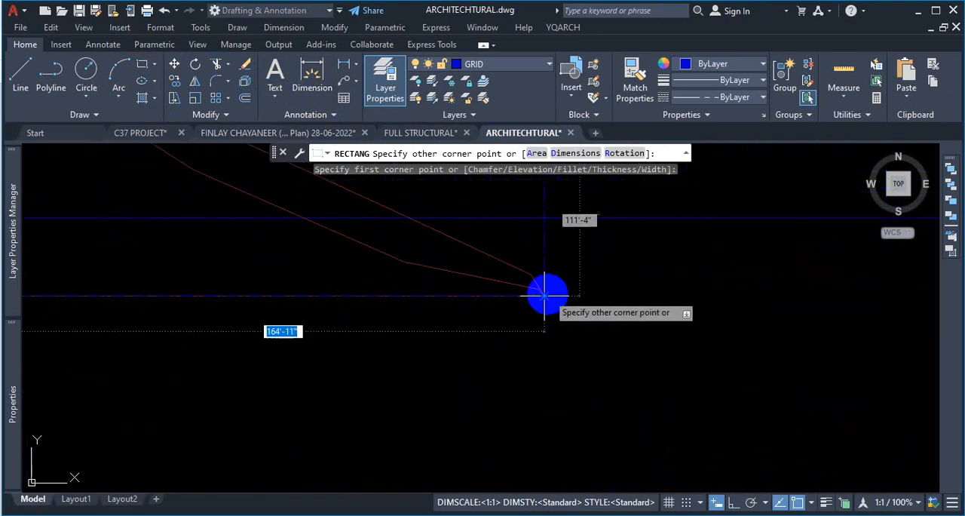
left_click(545, 296)
scroll(565, 338, "down", 5)
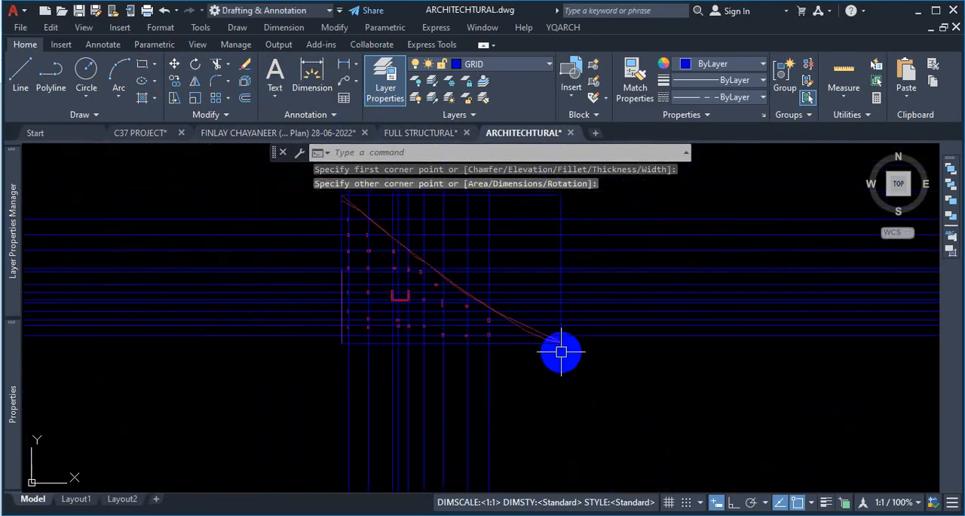
scroll(550, 267, "up", 5)
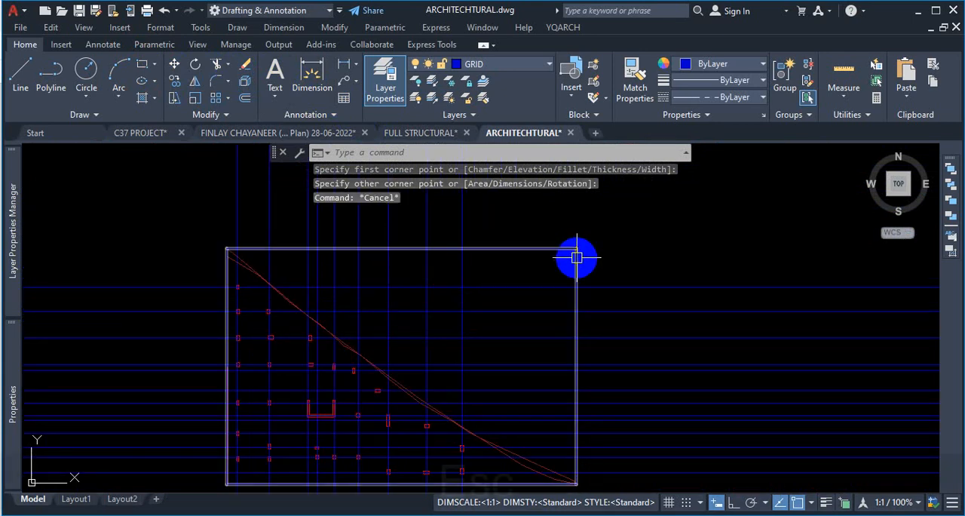
scroll(596, 241, "down", 3)
scroll(463, 338, "up", 5)
scroll(455, 284, "up", 3)
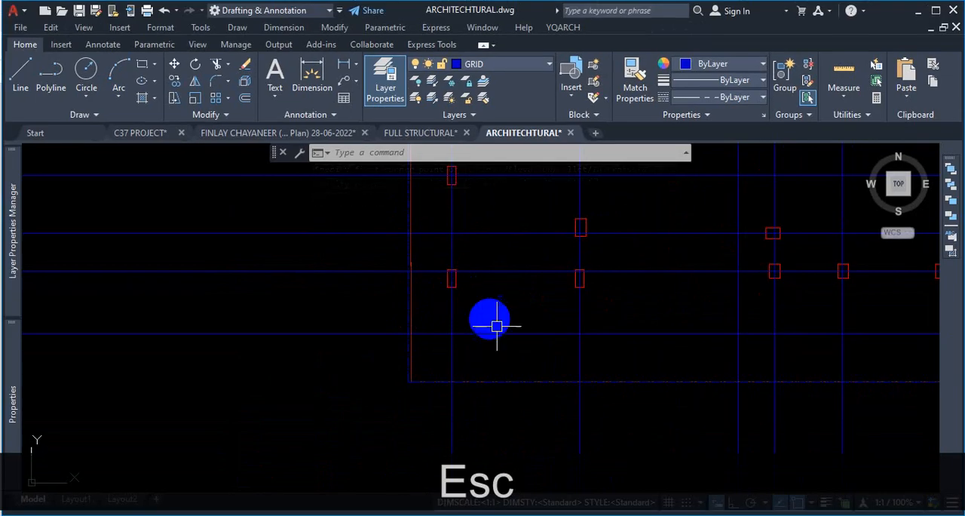
scroll(613, 269, "down", 6)
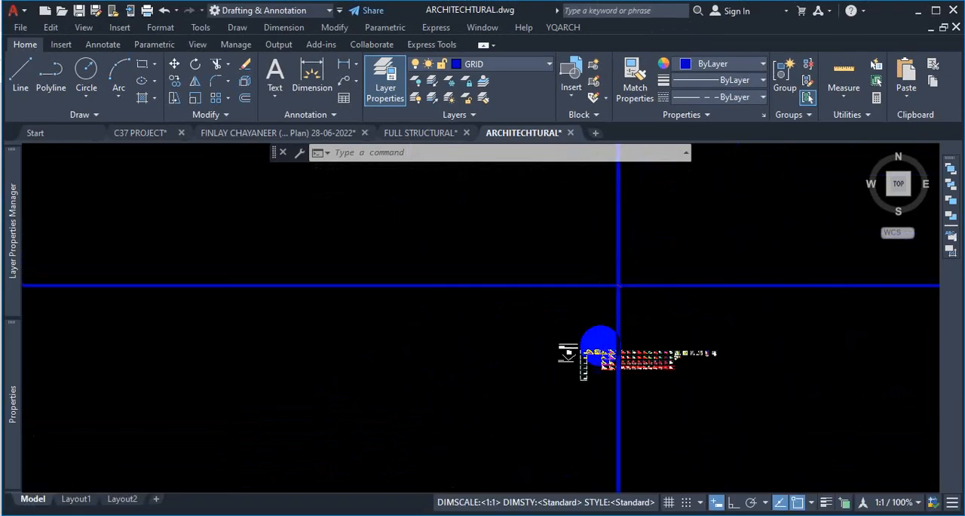
scroll(619, 372, "up", 7)
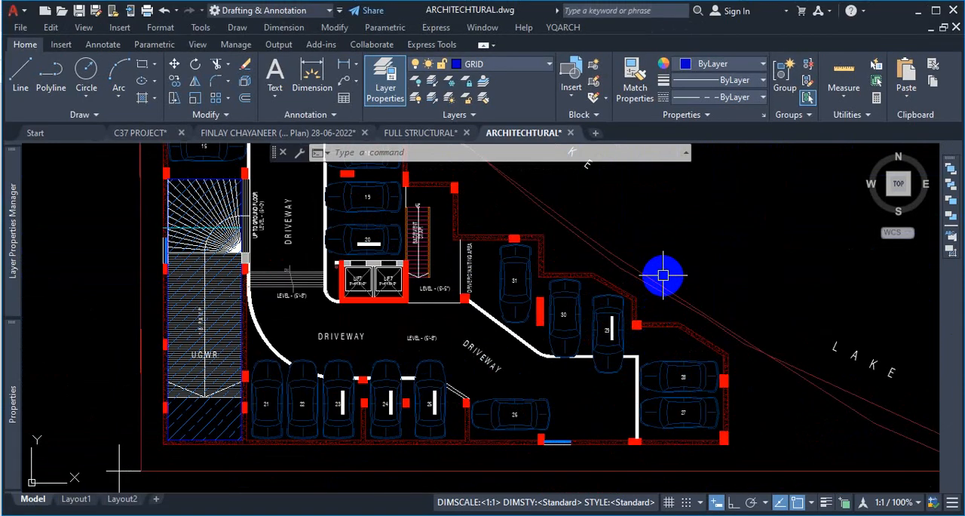
left_click(663, 273)
left_click(639, 288)
scroll(674, 266, "down", 3)
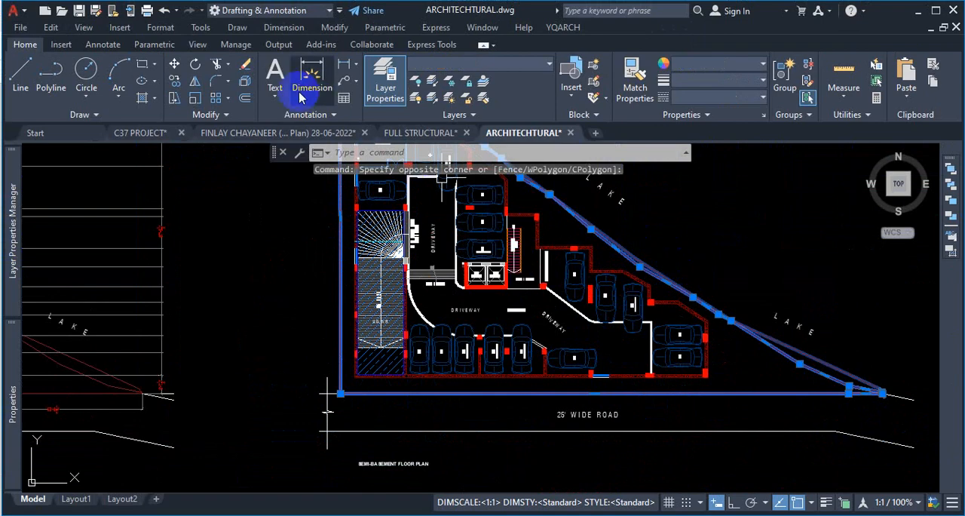
left_click(174, 80)
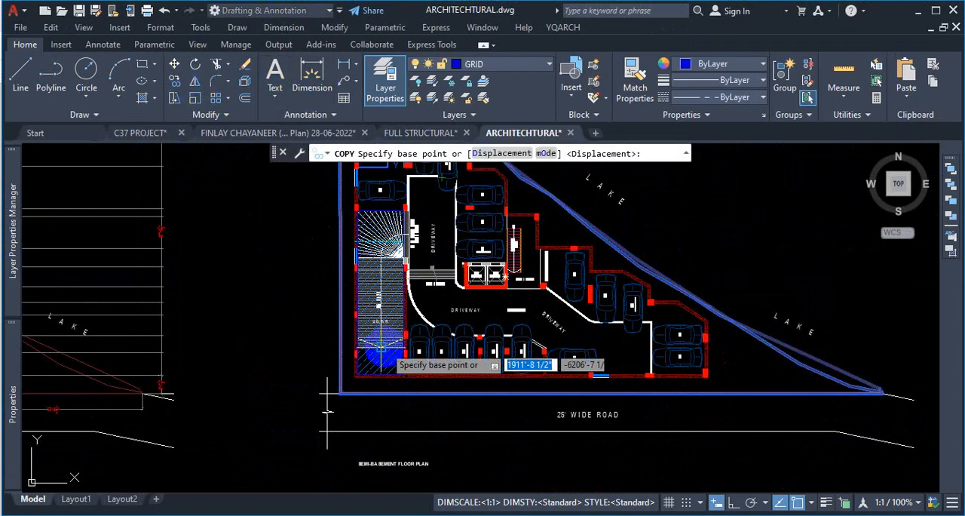
scroll(340, 382, "up", 10)
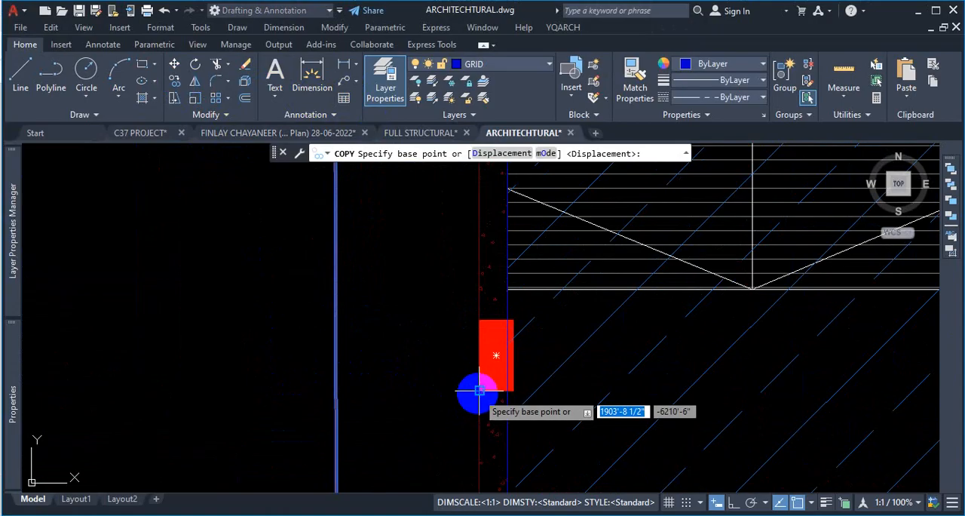
left_click(479, 390)
scroll(340, 345, "down", 8)
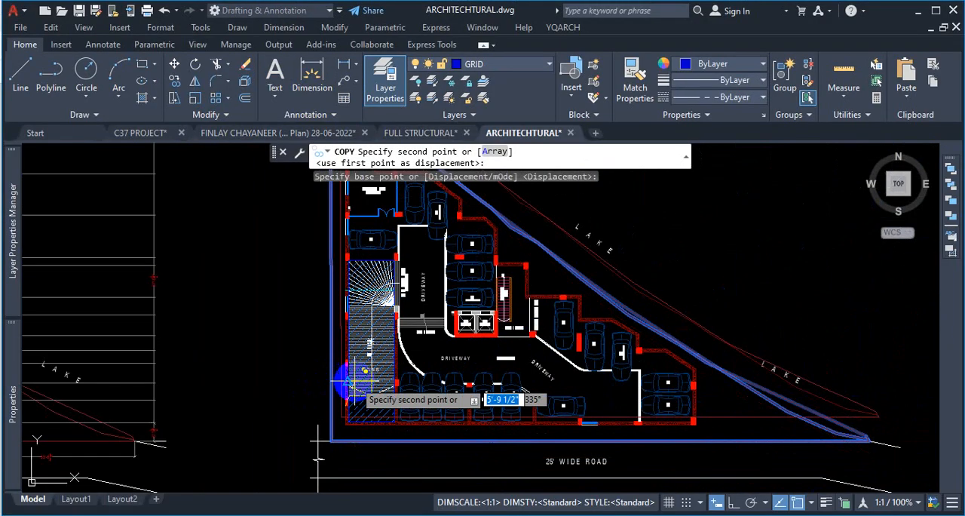
scroll(422, 350, "down", 5)
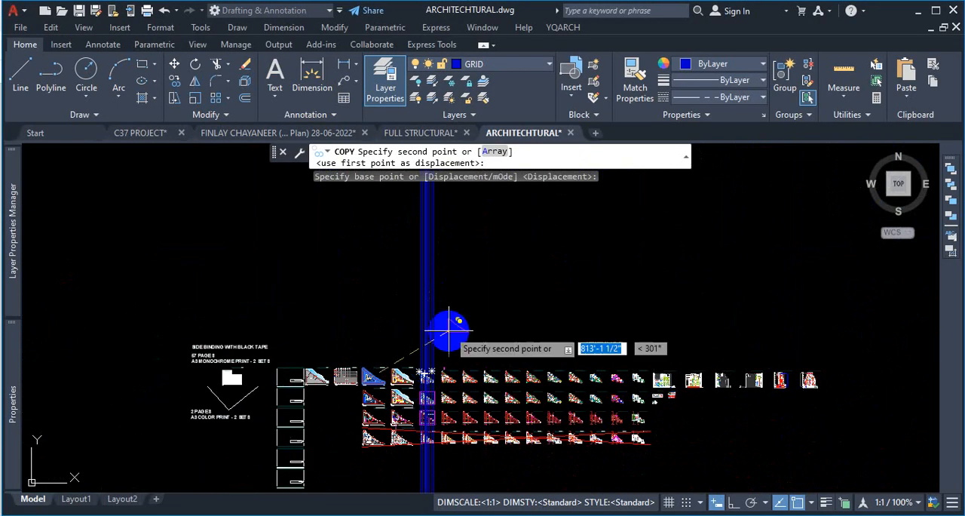
scroll(445, 317, "down", 2)
scroll(443, 244, "up", 10)
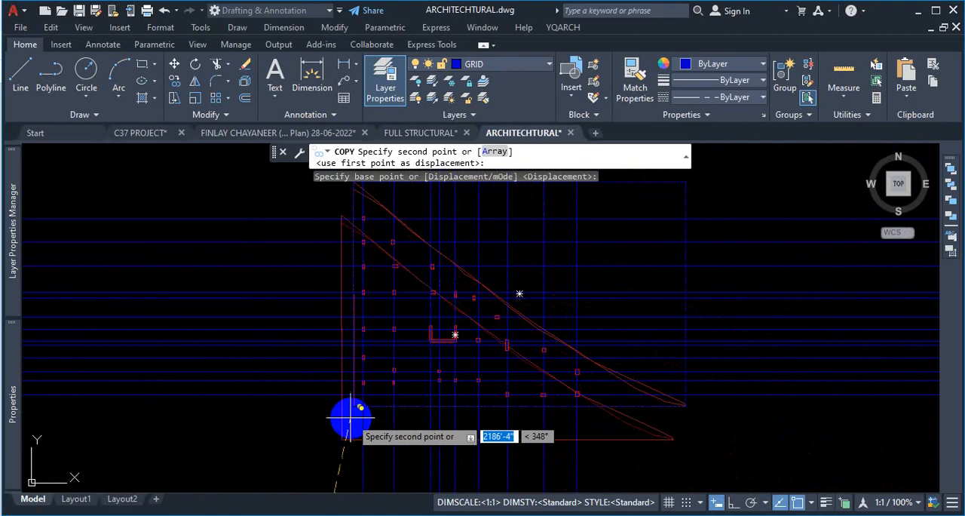
scroll(392, 354, "up", 5)
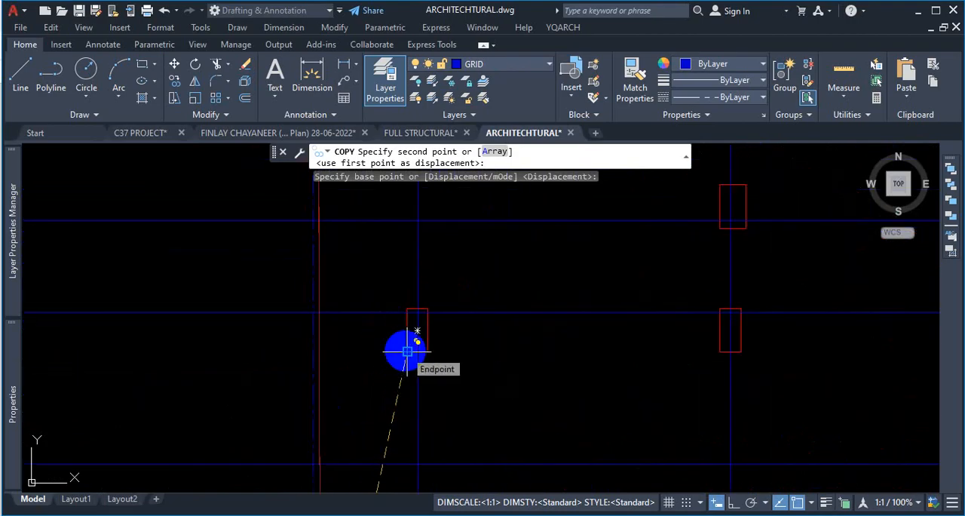
scroll(452, 384, "down", 5)
key("Escape")
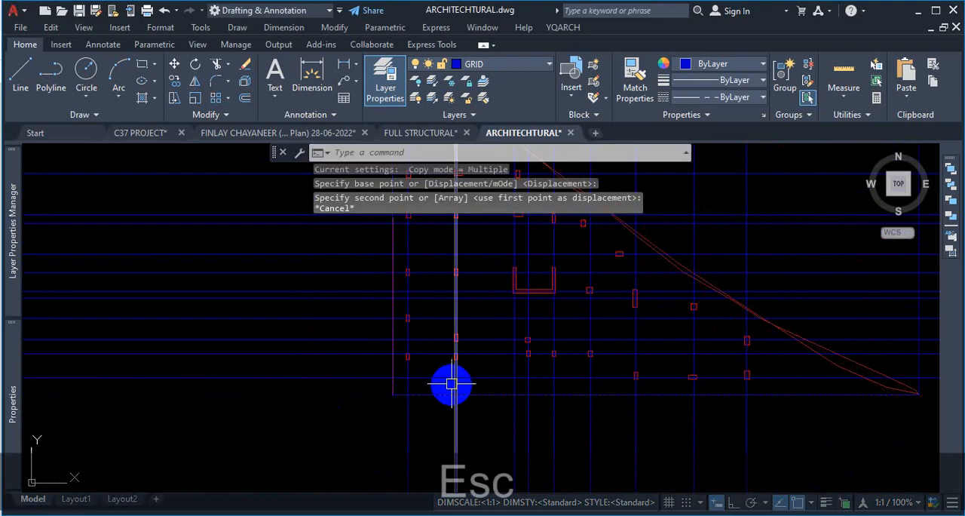
- Offset the bounding rectangle 5 ft outward around the triangular plot
scroll(480, 366, "down", 5)
scroll(547, 318, "up", 7)
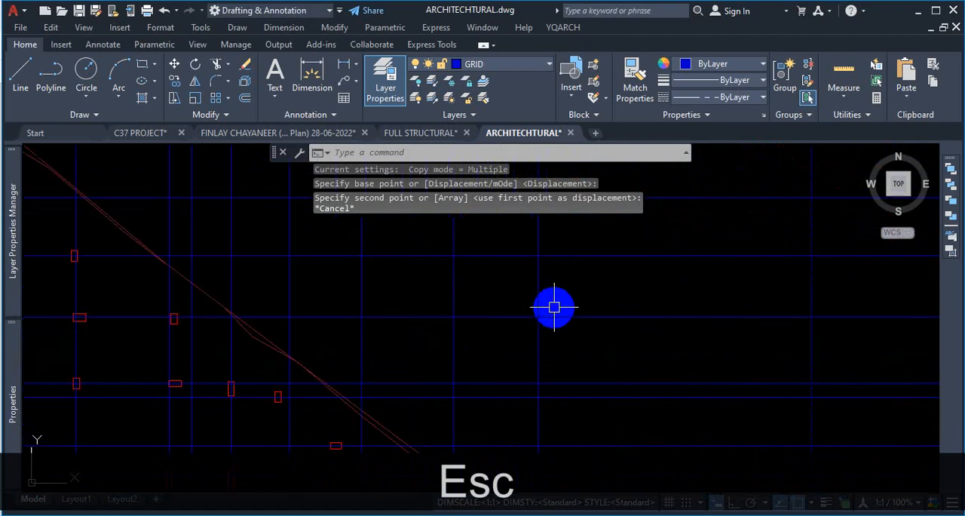
scroll(555, 306, "up", 6)
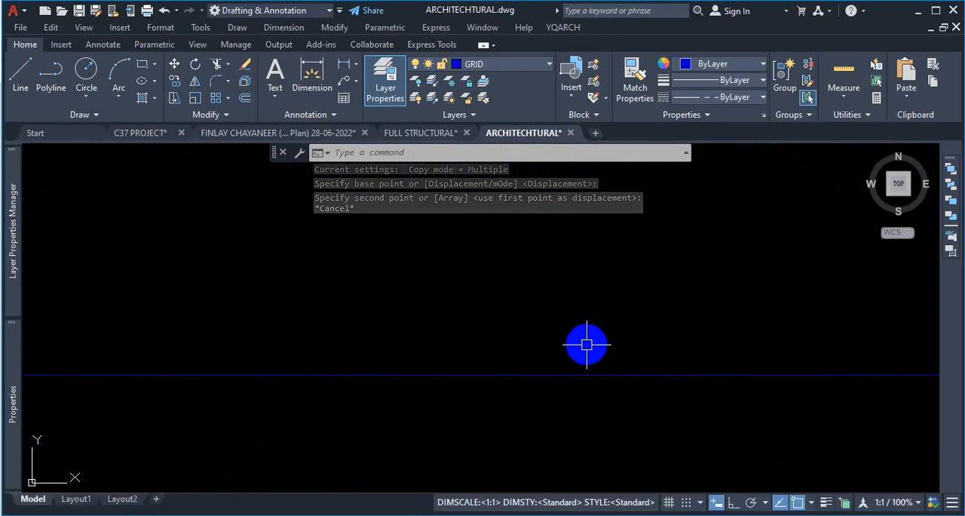
scroll(580, 346, "down", 5)
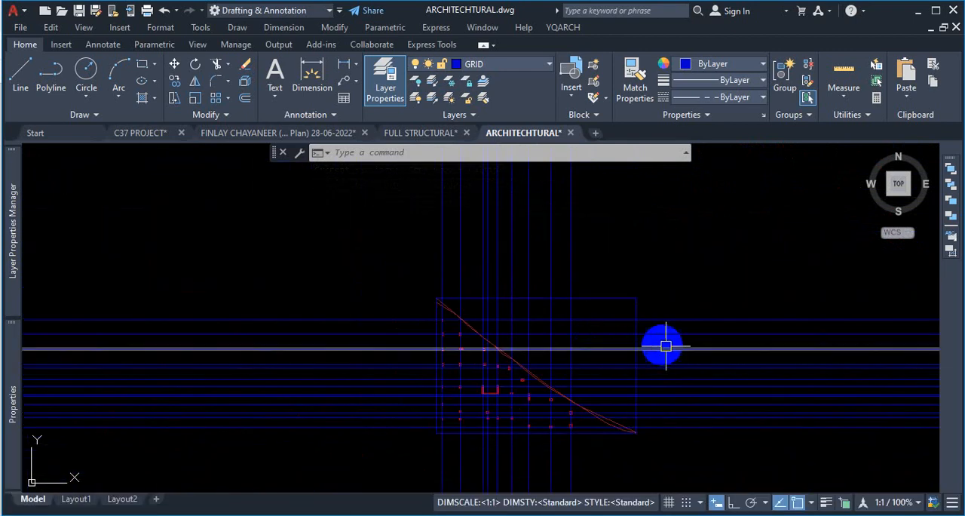
scroll(660, 346, "up", 3)
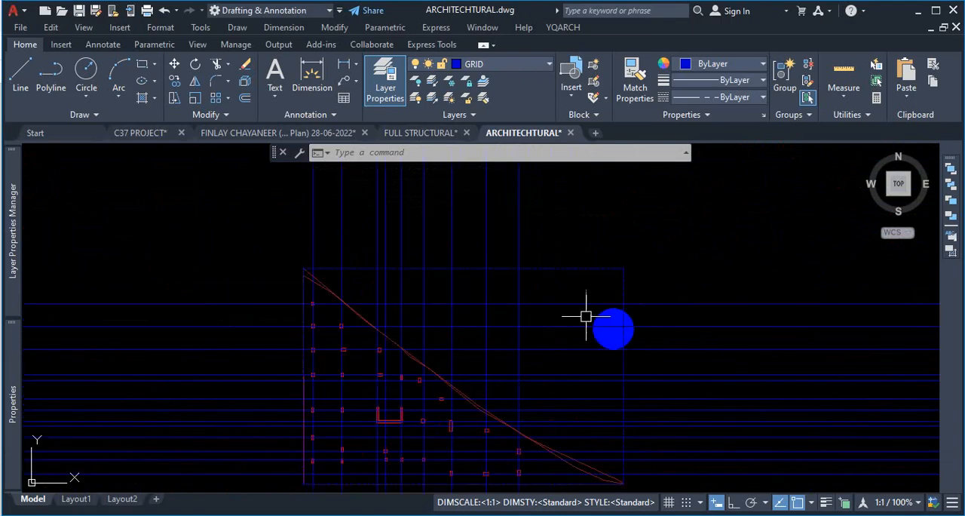
scroll(586, 316, "up", 5)
scroll(653, 279, "down", 4)
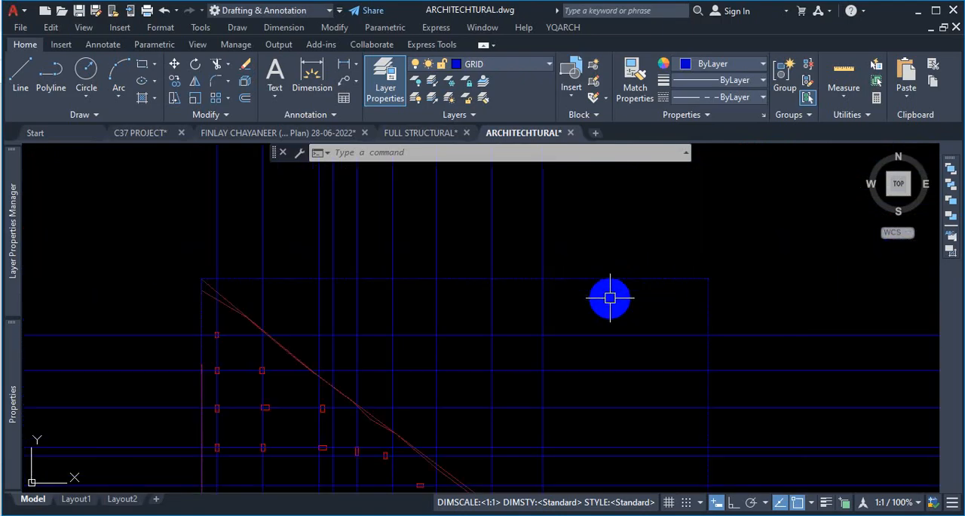
scroll(494, 262, "up", 4)
scroll(496, 257, "down", 6)
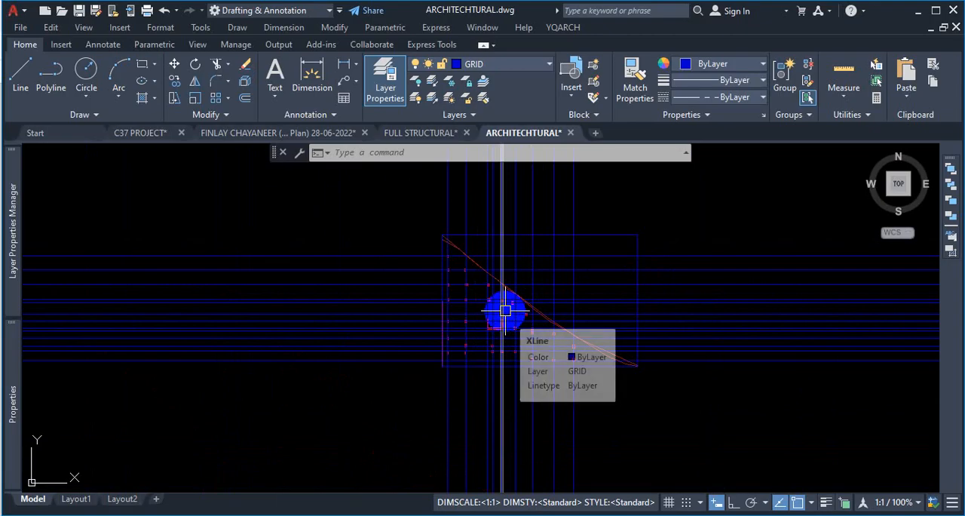
scroll(616, 236, "up", 2)
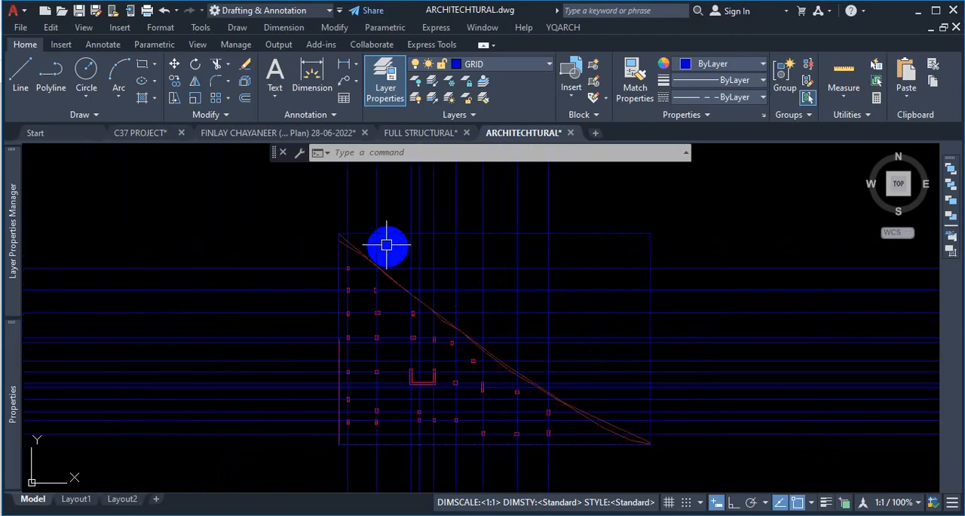
scroll(355, 230, "up", 5)
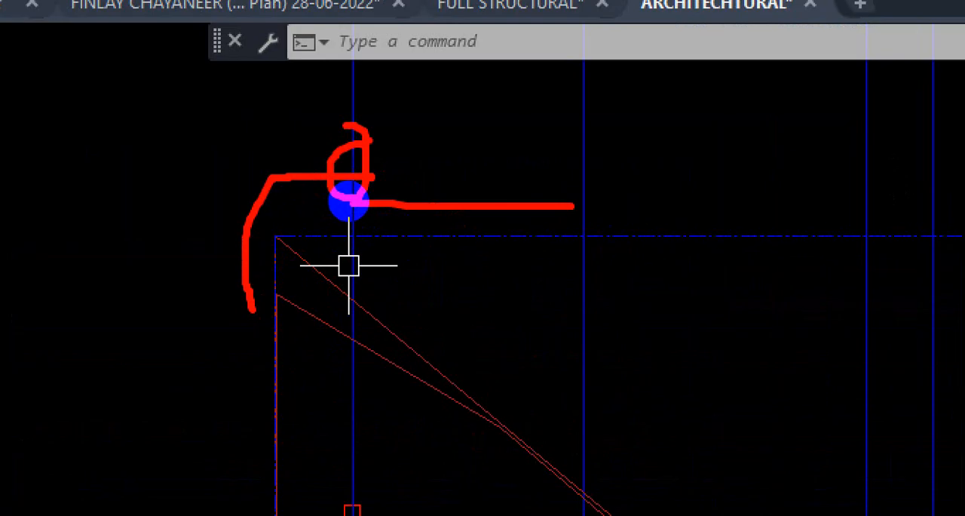
key("Escape")
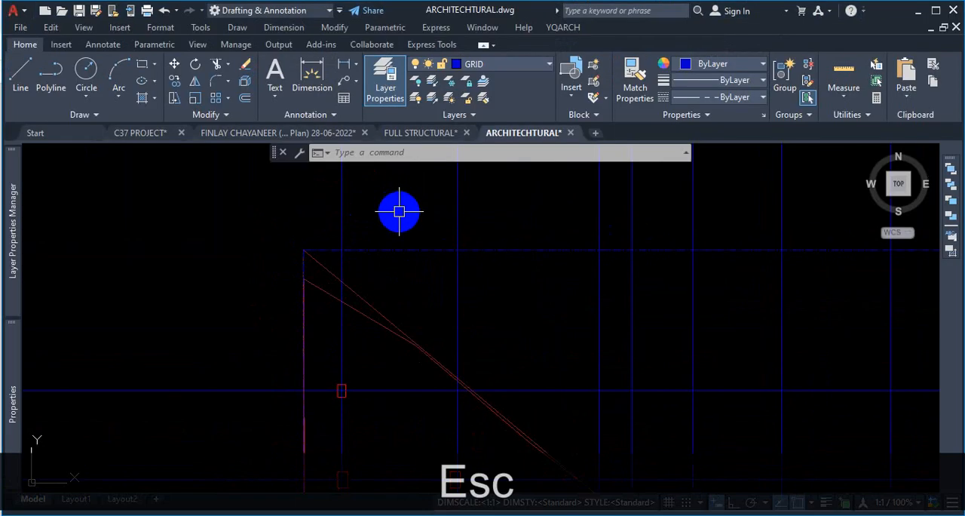
type("o")
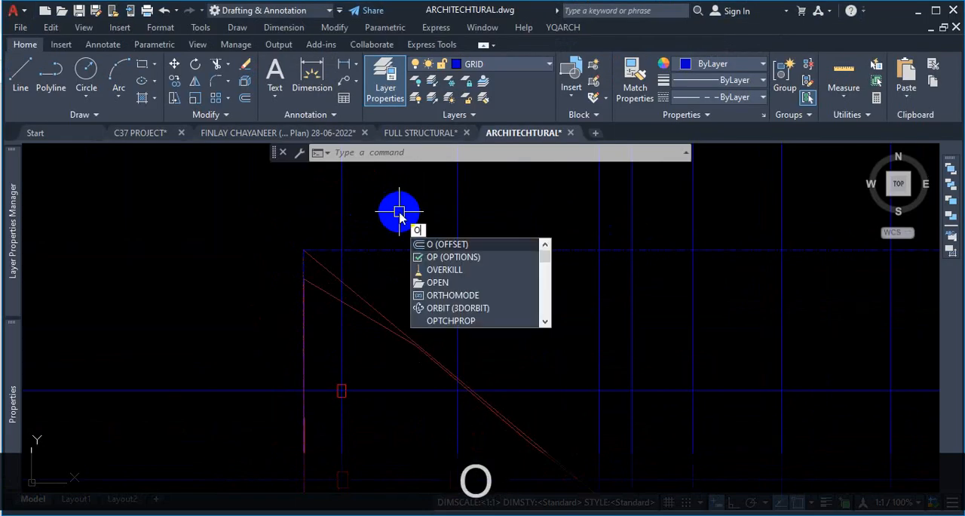
key("Return")
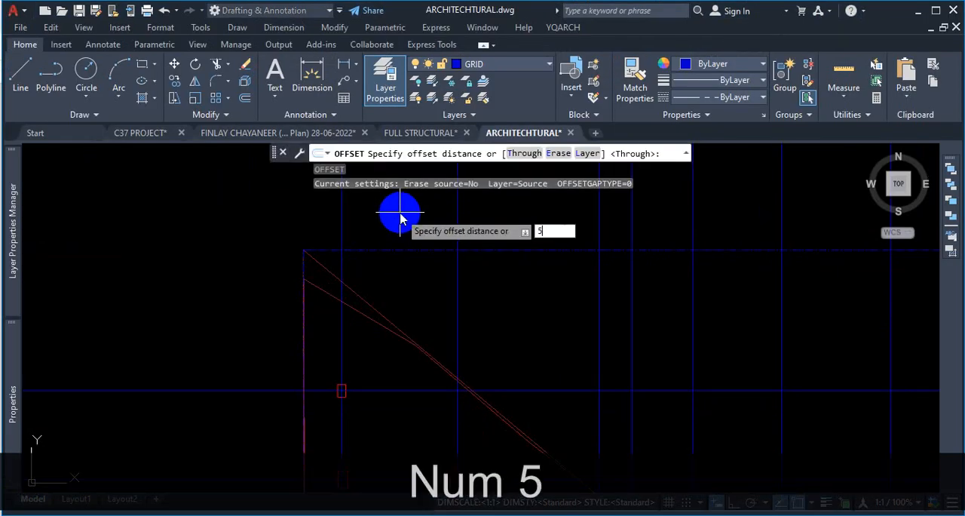
type("5")
key("Return")
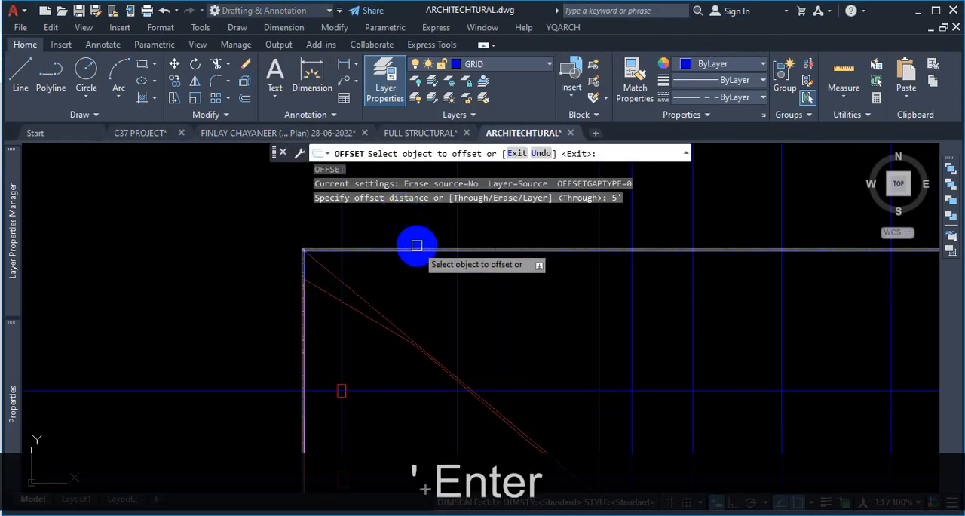
left_click(415, 250)
left_click(419, 224)
scroll(452, 263, "down", 3)
key("Escape")
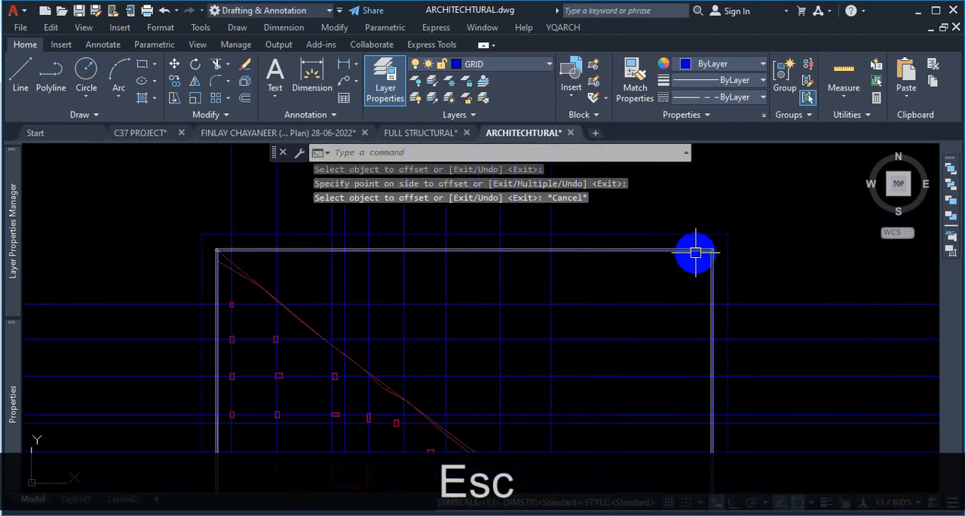
- Delete the original inner bounding rectangle, keeping only the offset one
left_click(694, 251)
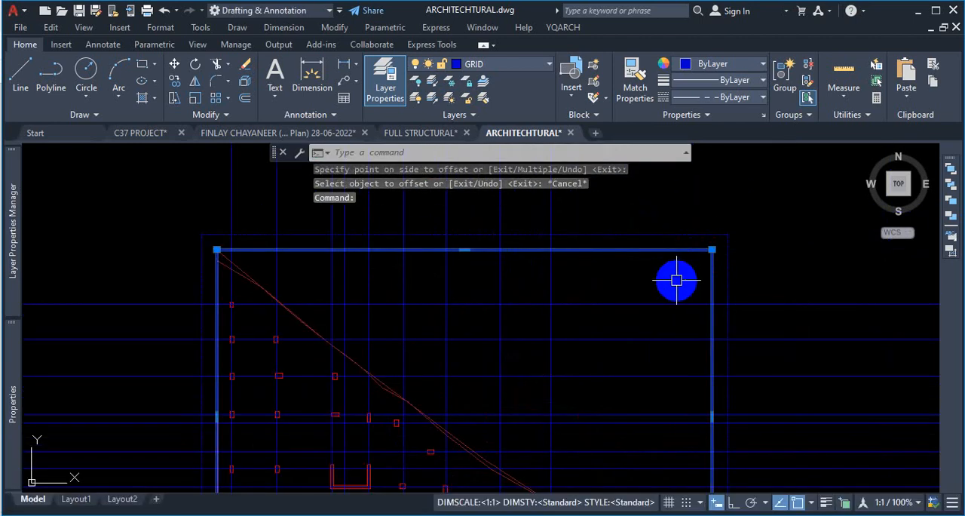
key("Delete")
scroll(681, 282, "down", 4)
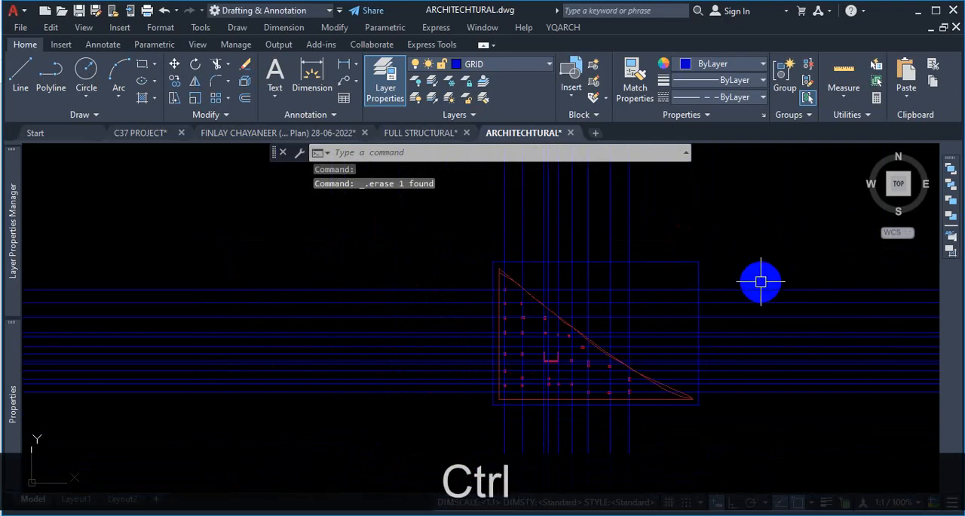
key("ctrl+1")
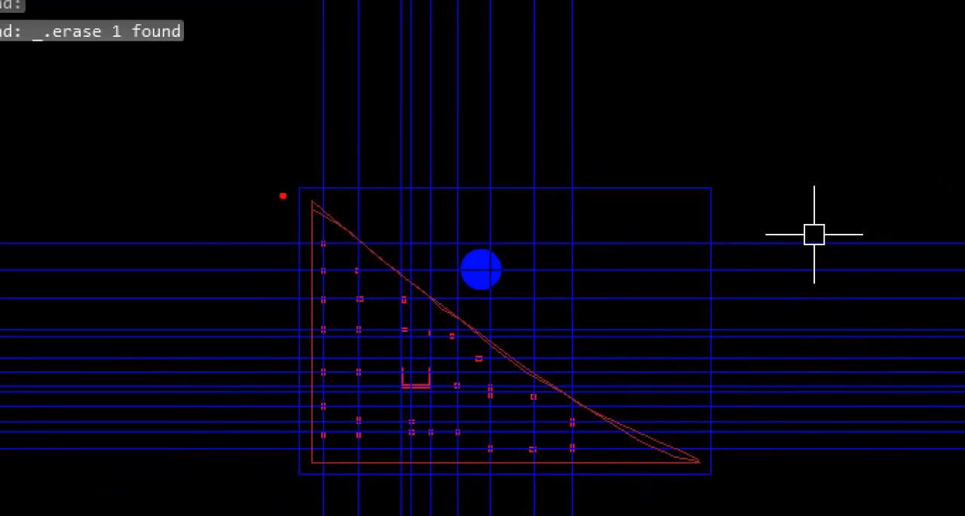
mouse_move(287, 188)
left_mouse_down()
mouse_move(303, 498)
mouse_move(620, 492)
left_mouse_up()
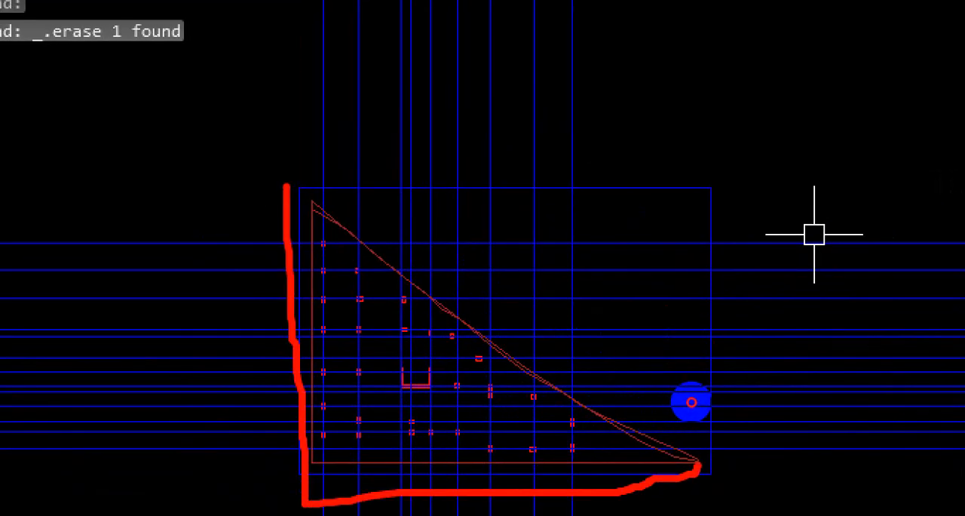
left_click_drag(691, 402, 695, 292)
left_click_drag(660, 263, 540, 262)
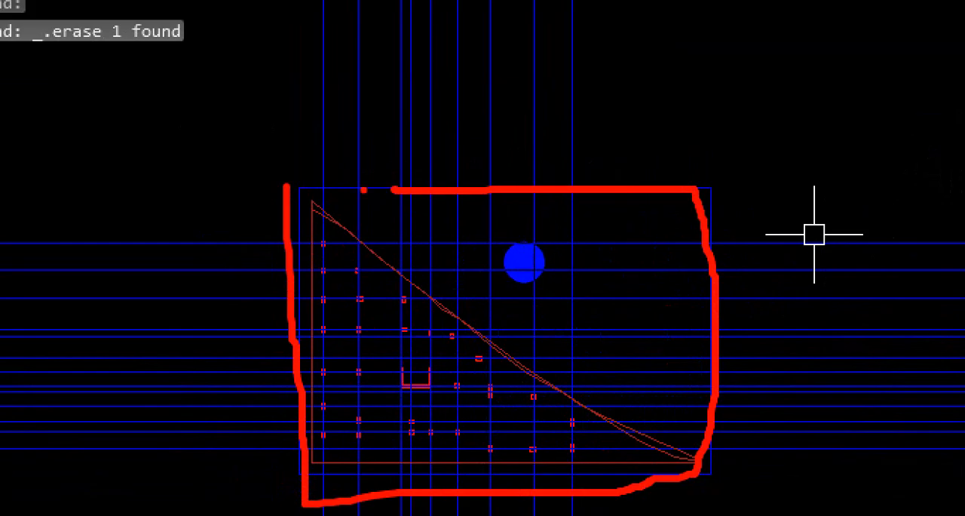
key("Escape")
scroll(532, 301, "up", 5)
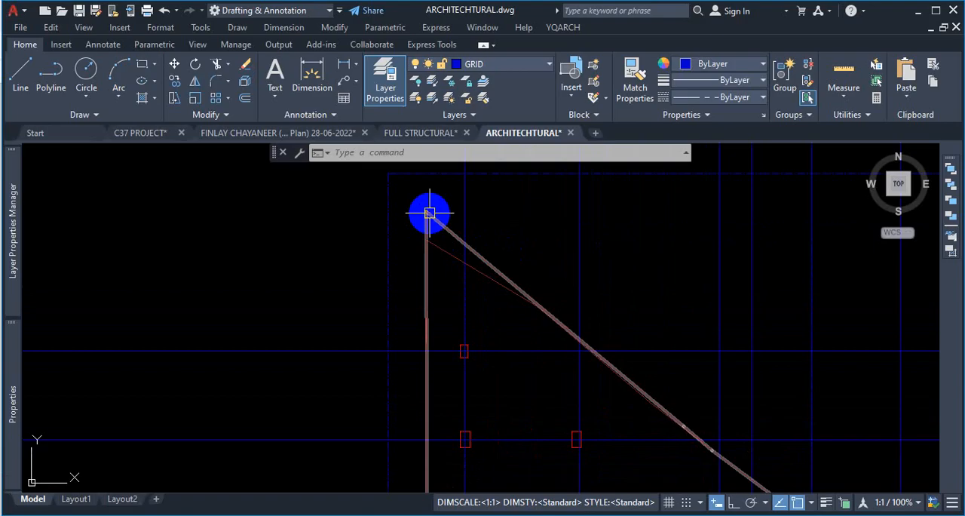
scroll(429, 214, "down", 3)
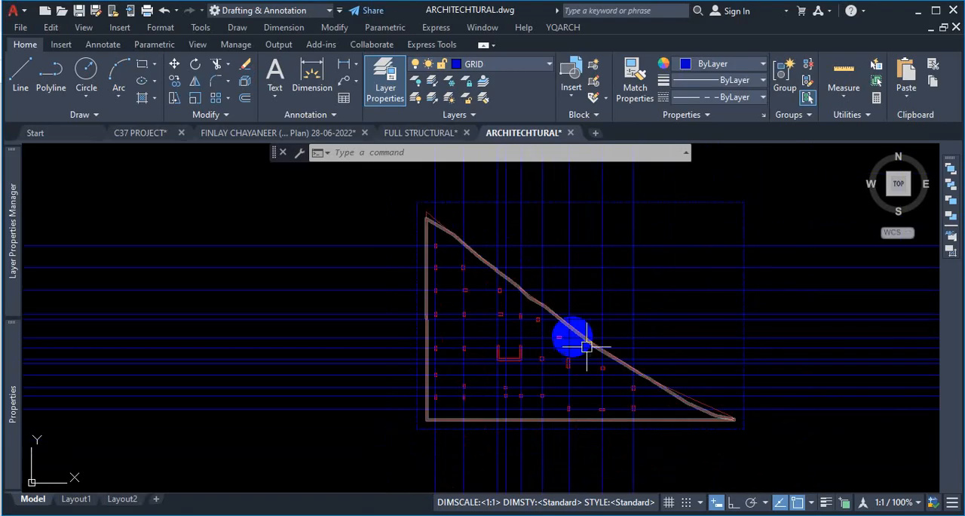
scroll(741, 409, "up", 5)
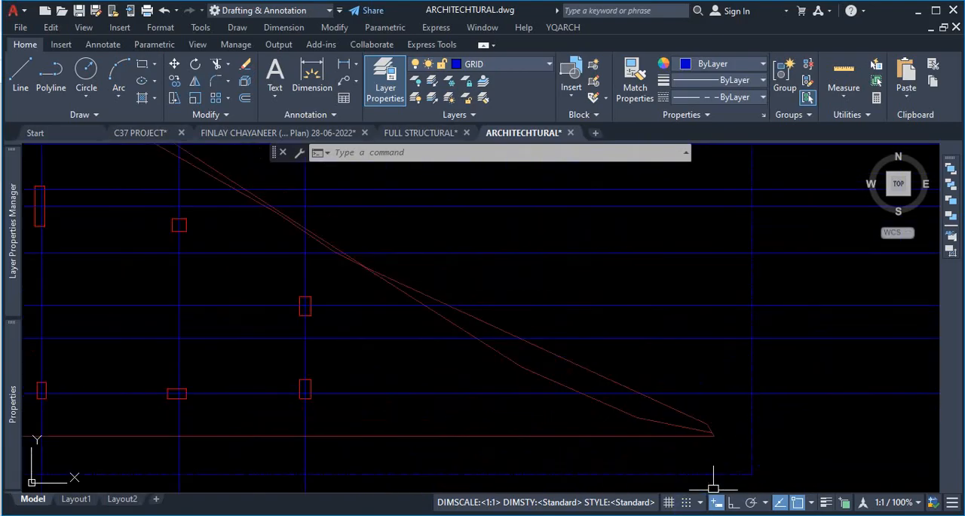
scroll(554, 407, "down", 5)
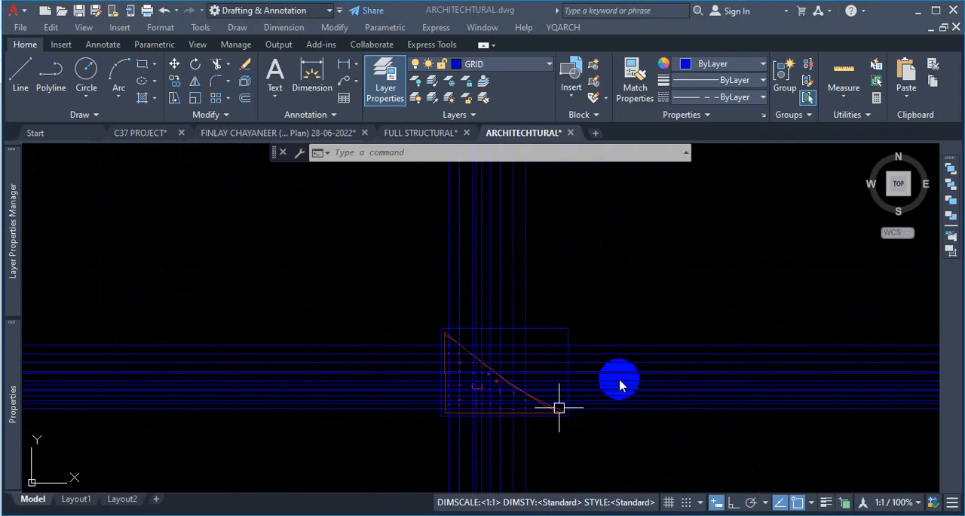
scroll(513, 431, "up", 2)
key("ctrl+1")
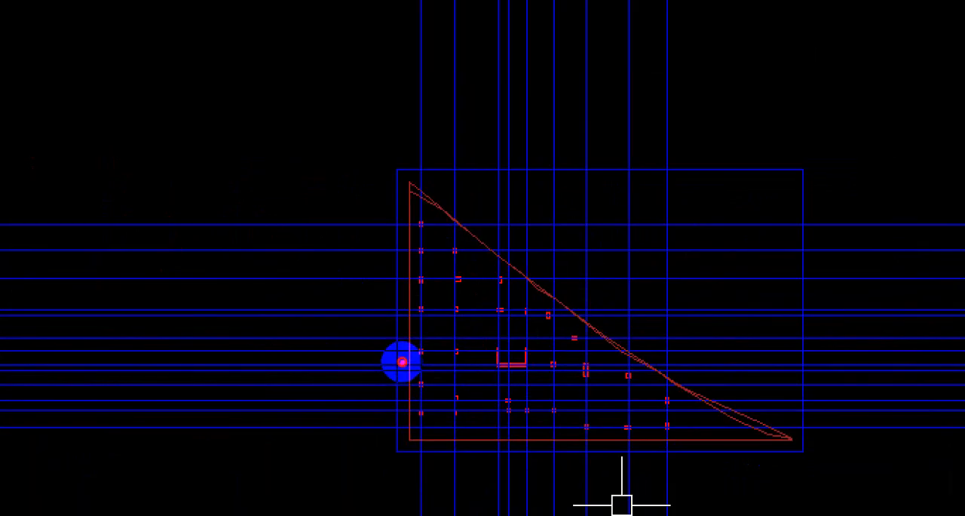
left_click_drag(392, 169, 398, 329)
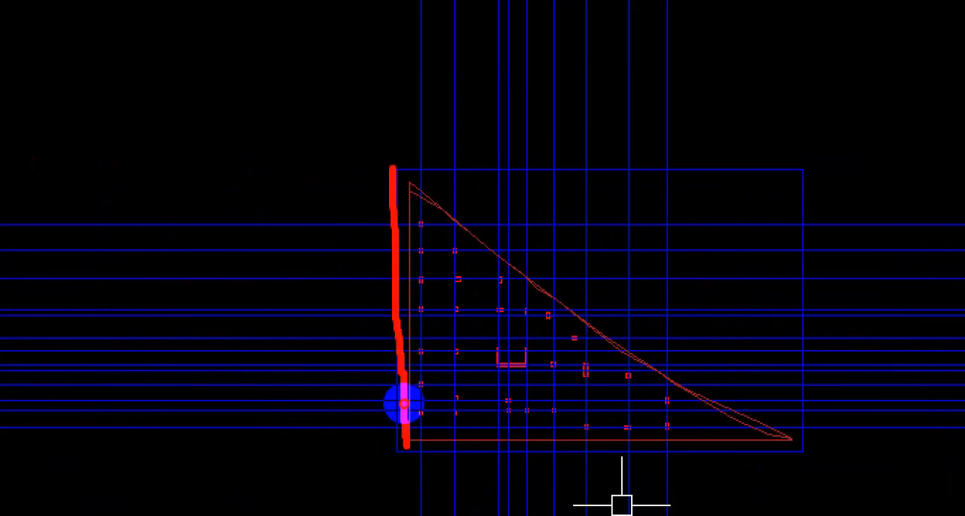
mouse_move(405, 445)
left_mouse_down()
mouse_move(765, 450)
mouse_move(803, 380)
mouse_move(787, 190)
mouse_move(586, 166)
mouse_move(387, 168)
left_mouse_up()
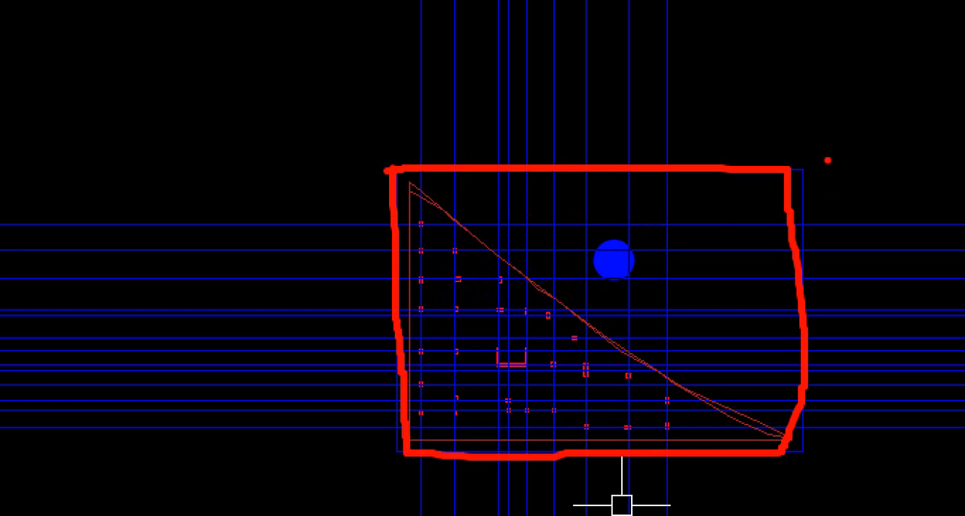
- Draw a short, nearly vertical line in the empty area beside the plot
key("Escape")
scroll(613, 301, "down", 3)
scroll(593, 290, "up", 3)
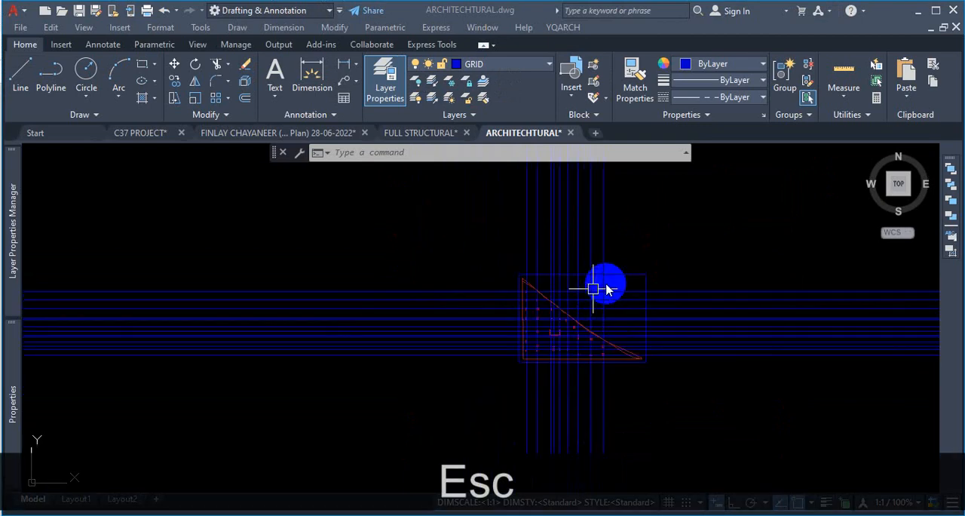
scroll(593, 289, "up", 2)
scroll(642, 276, "up", 6)
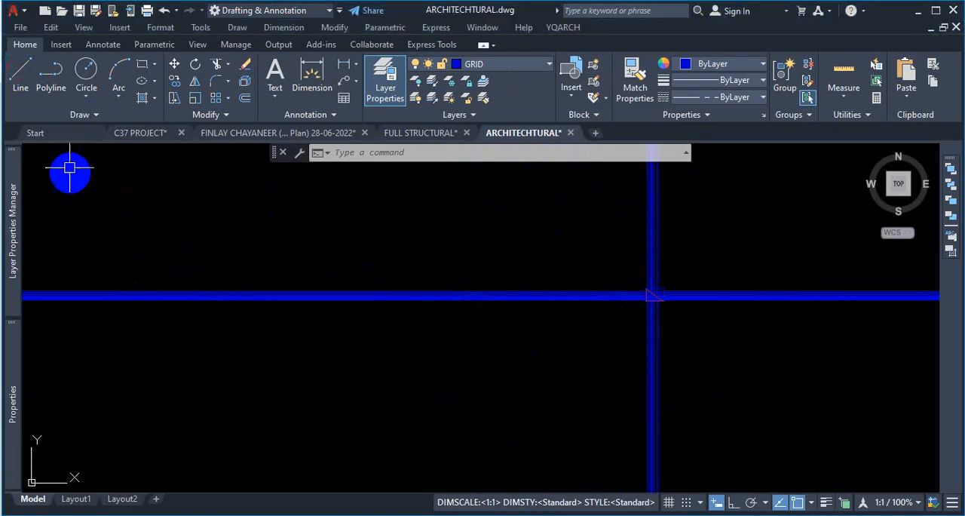
left_click(21, 76)
left_click(381, 217)
left_click(395, 402)
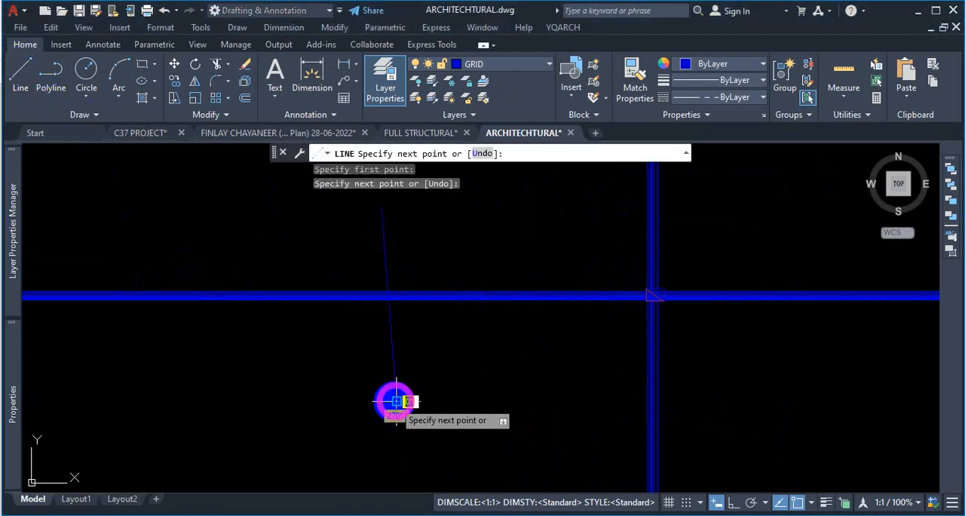
key("Escape")
- Try to trim the grid lines outside the offset rectangle using TRIM with fence selection, then undo the trim
scroll(683, 279, "up", 4)
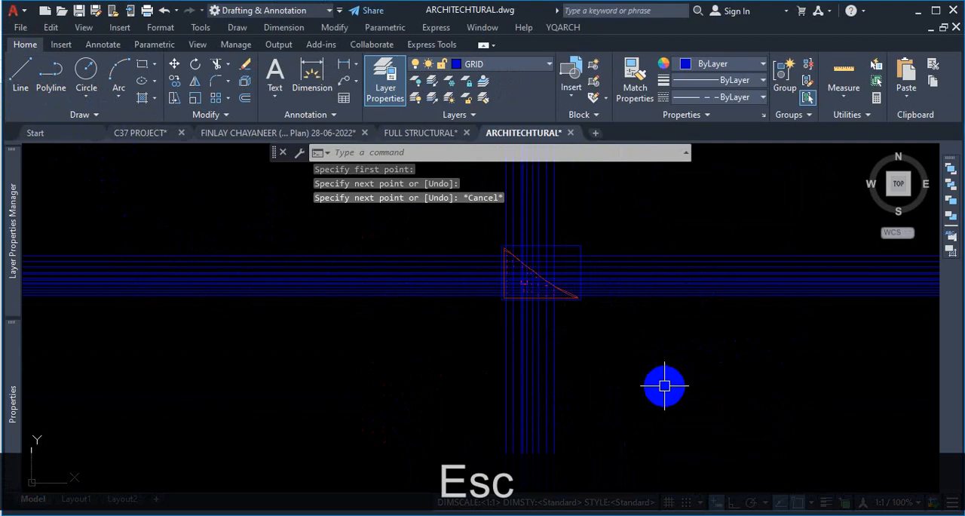
key("Return")
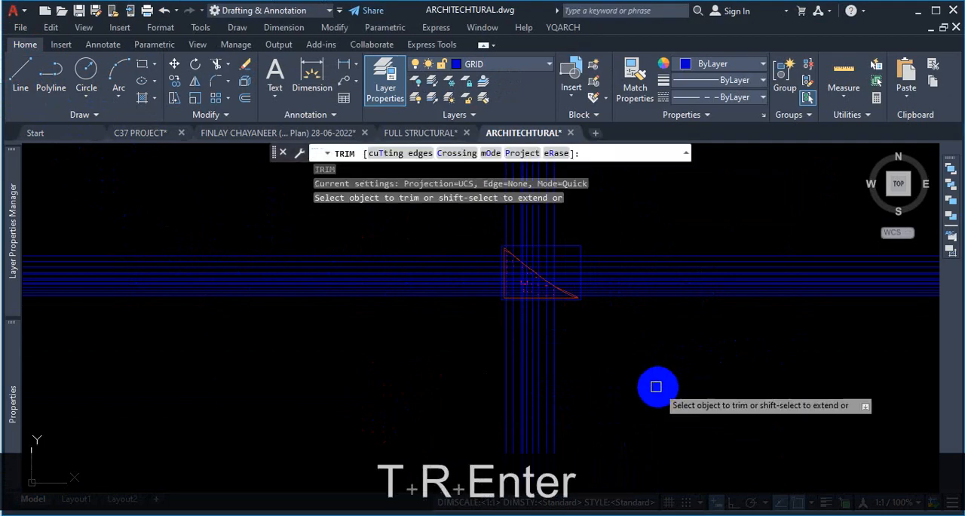
left_click(387, 156)
scroll(610, 255, "up", 2)
left_click(594, 240)
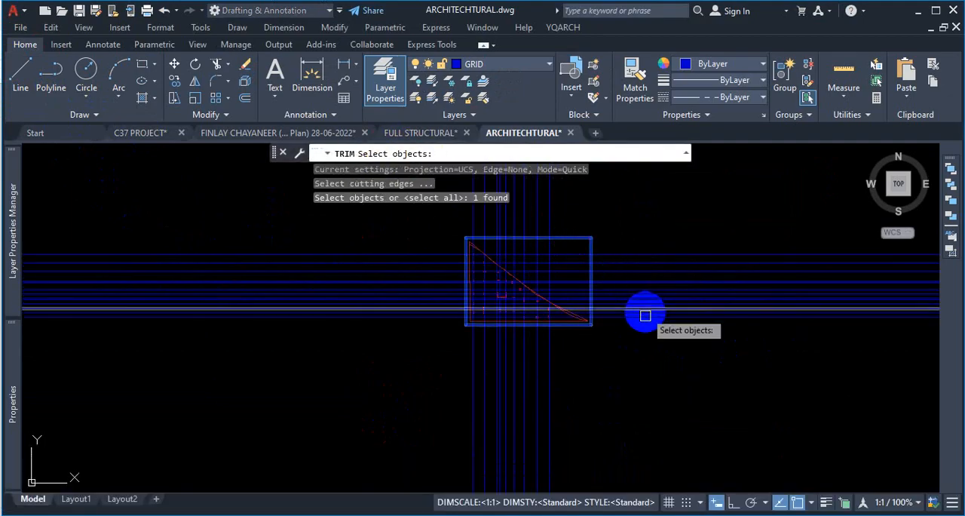
key("Return")
left_click(646, 228)
left_click(657, 340)
key("Return")
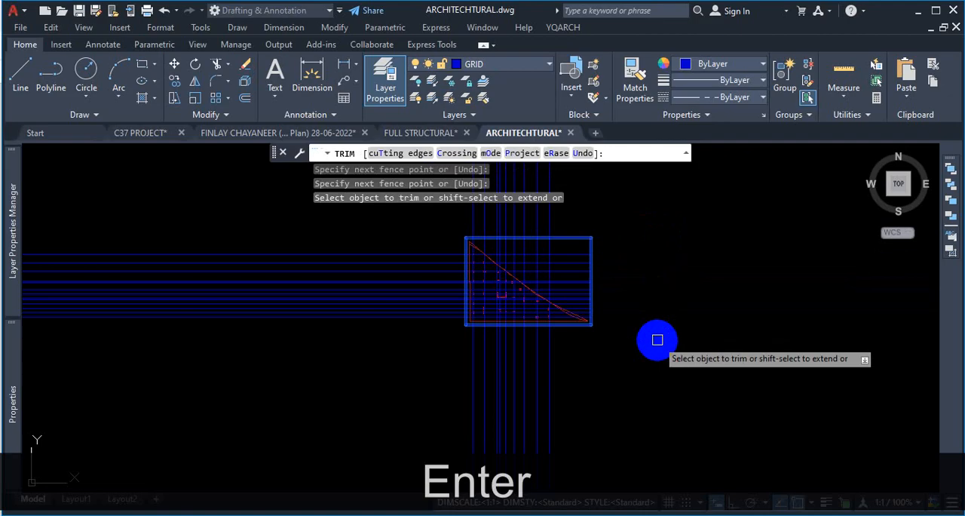
left_click(355, 216)
left_click(352, 339)
key("Return")
scroll(566, 334, "down", 5)
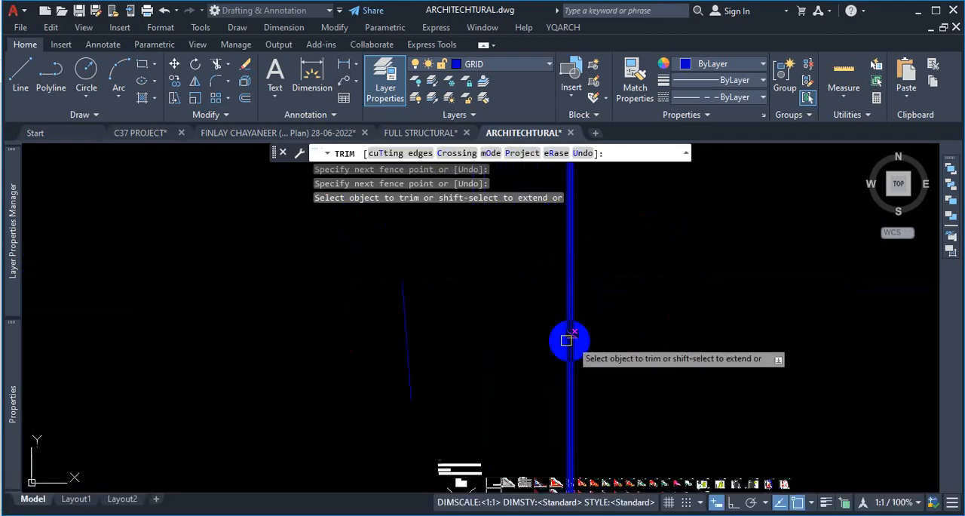
scroll(478, 339, "up", 3)
key("ctrl+z")
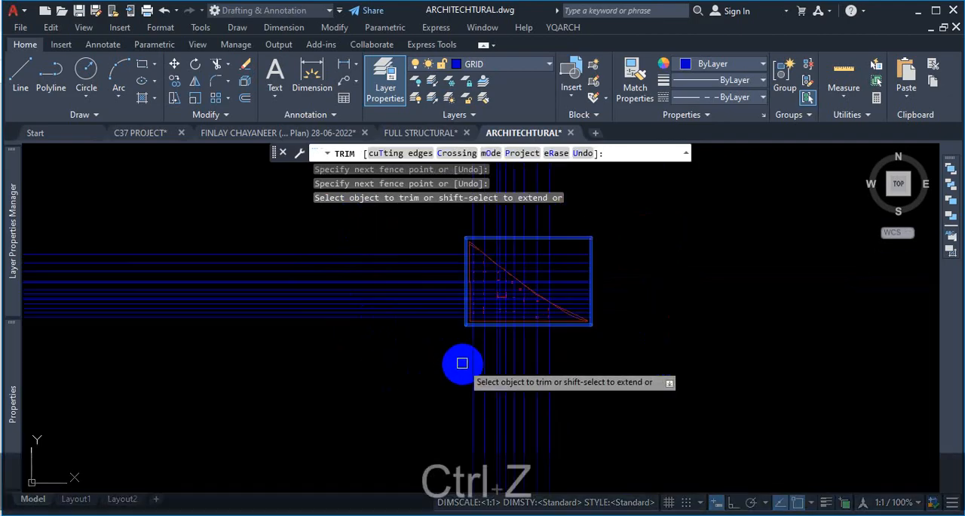
scroll(473, 346, "down", 4)
left_click(452, 269)
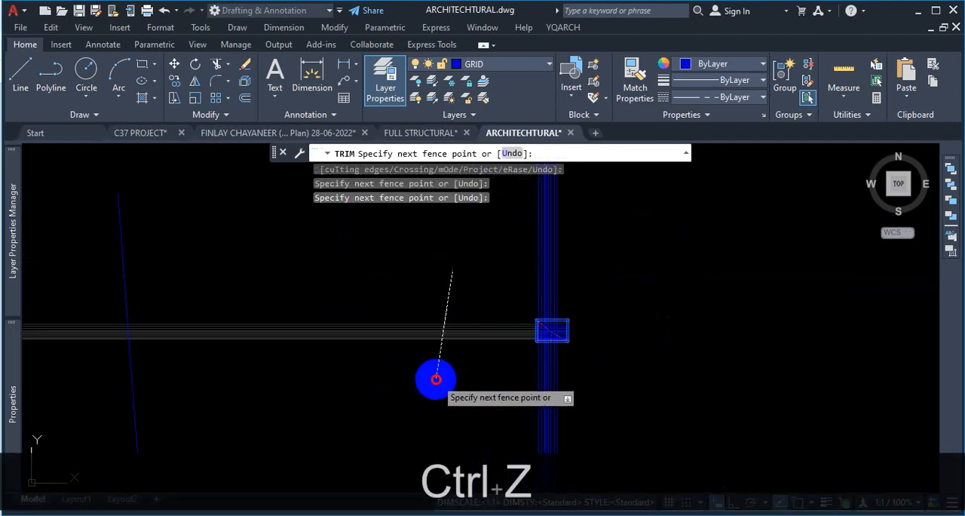
left_click(436, 379)
key("Return")
scroll(487, 341, "up", 4)
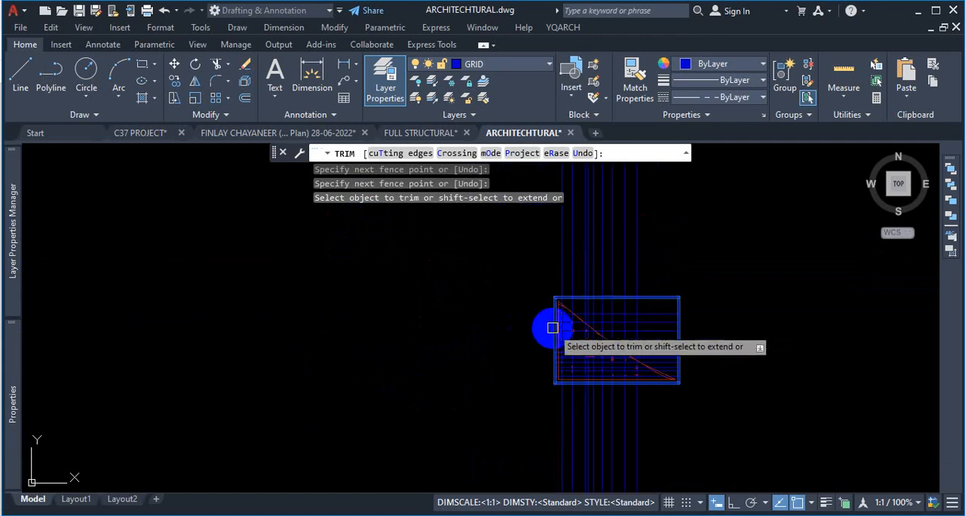
scroll(552, 327, "down", 3)
left_click(611, 284)
key("Escape")
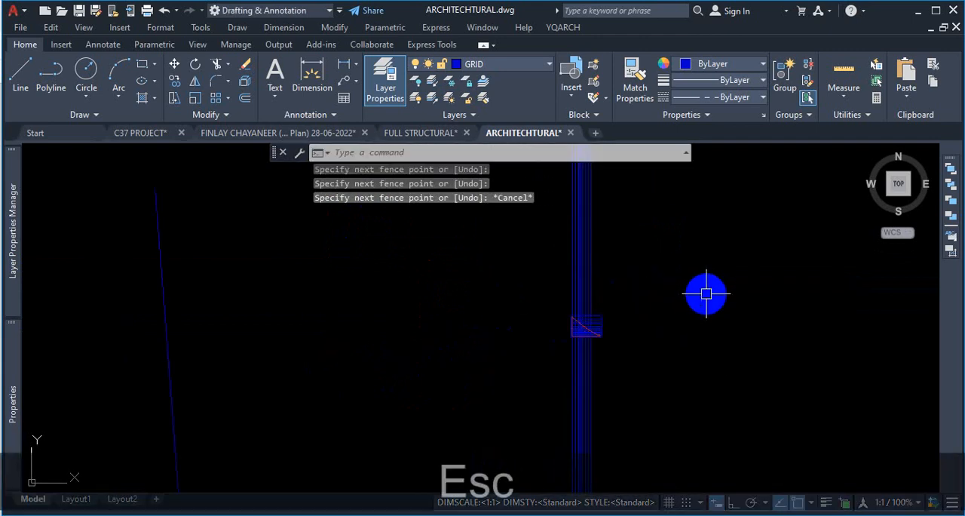
key("ctrl+z")
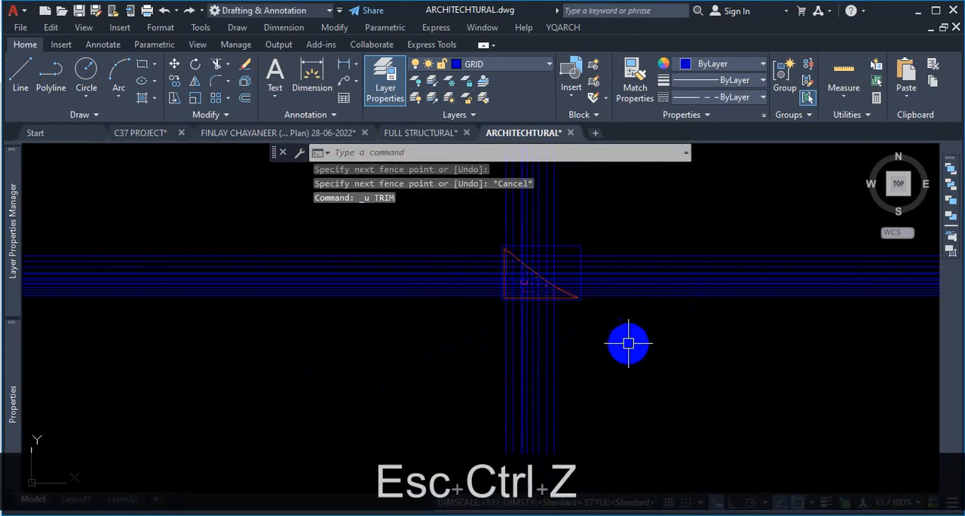
- Trim all grid lines outside the offset rectangle with EXTRIM, picking the rectangle as the cutting edge
scroll(629, 343, "up", 5)
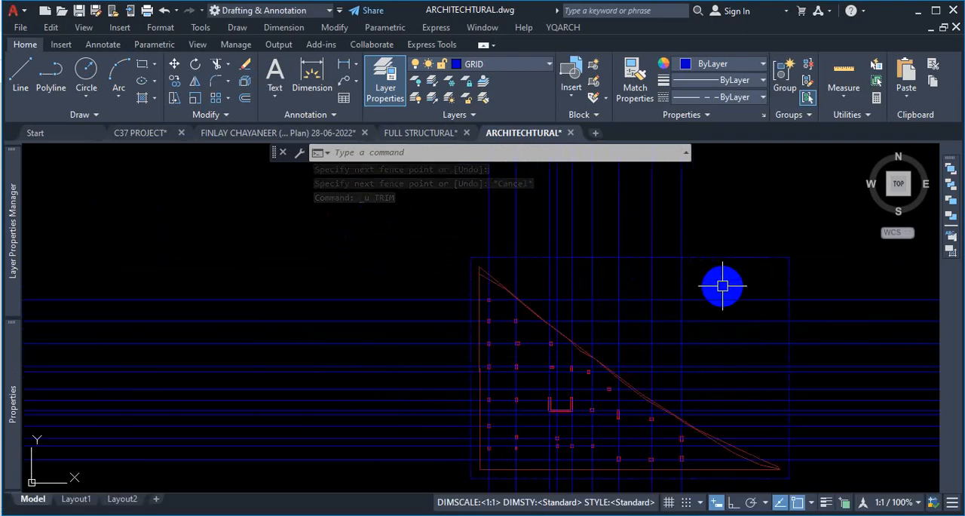
type("EXTRIM")
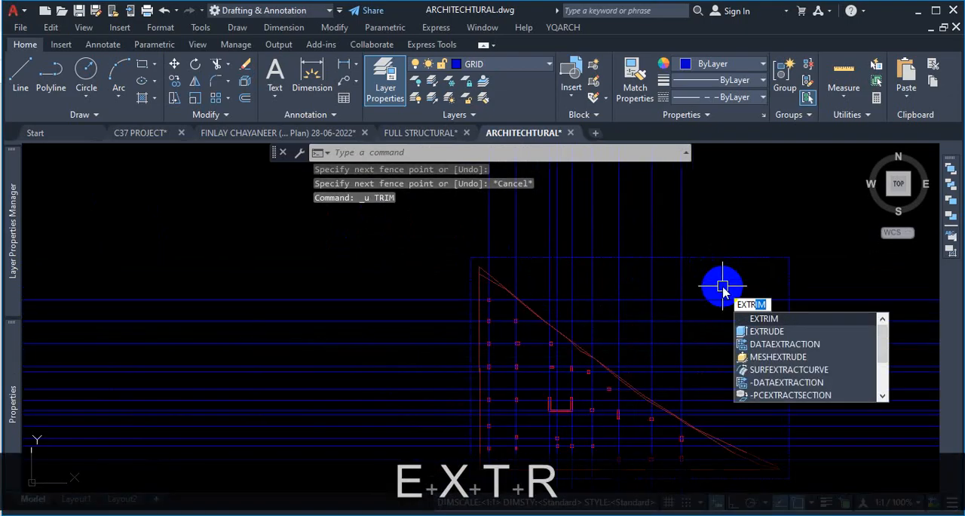
left_click(769, 319)
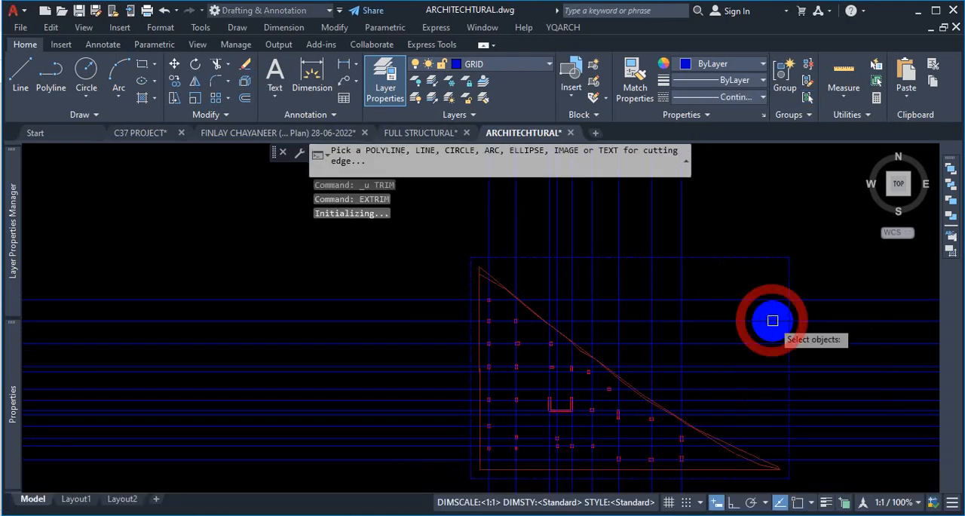
left_click(753, 257)
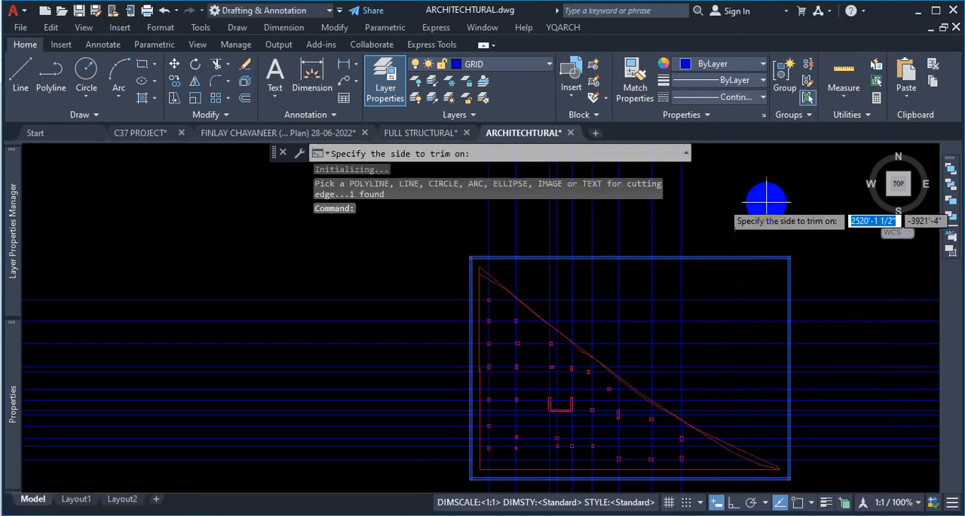
scroll(758, 202, "down", 6)
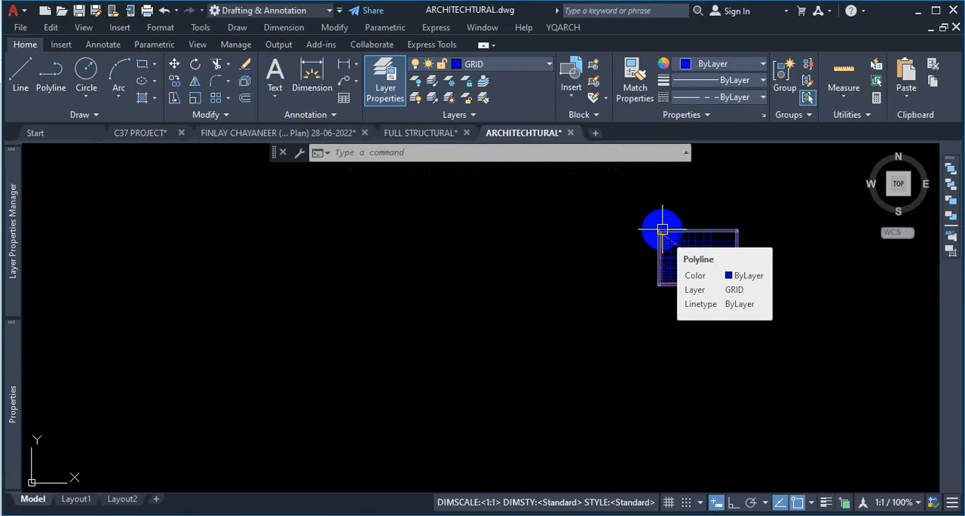
scroll(736, 252, "up", 6)
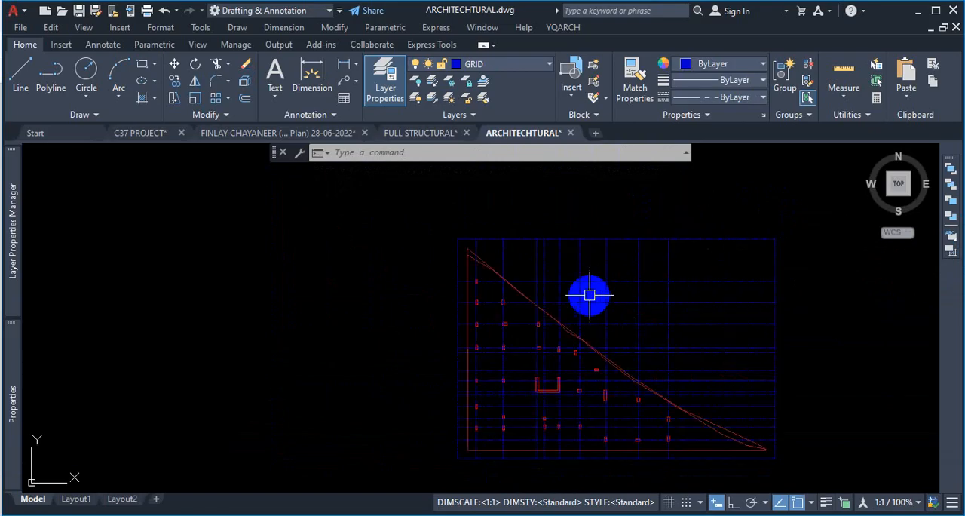
- Draw a rectangle about 163 ft by 114 ft from the plot's top-left corner to its far bottom-right corner
left_click(145, 69)
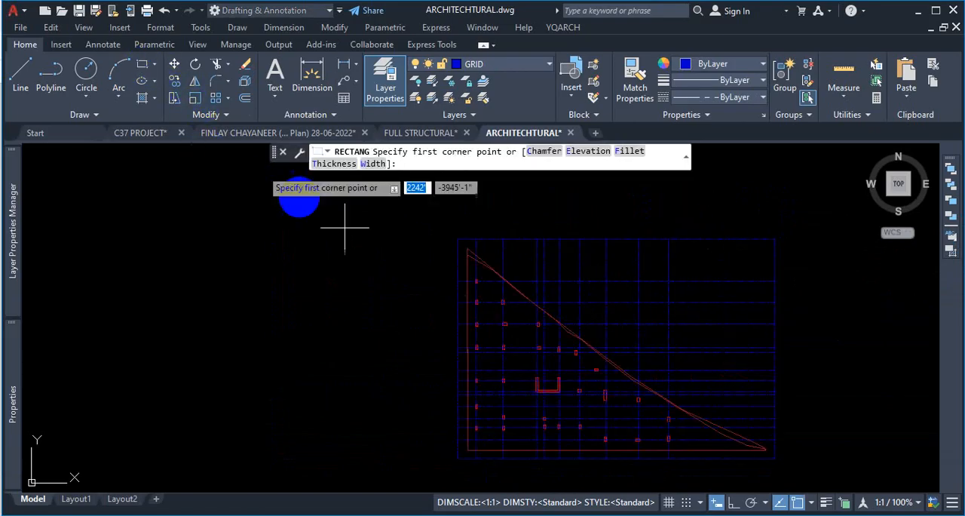
scroll(473, 252, "up", 5)
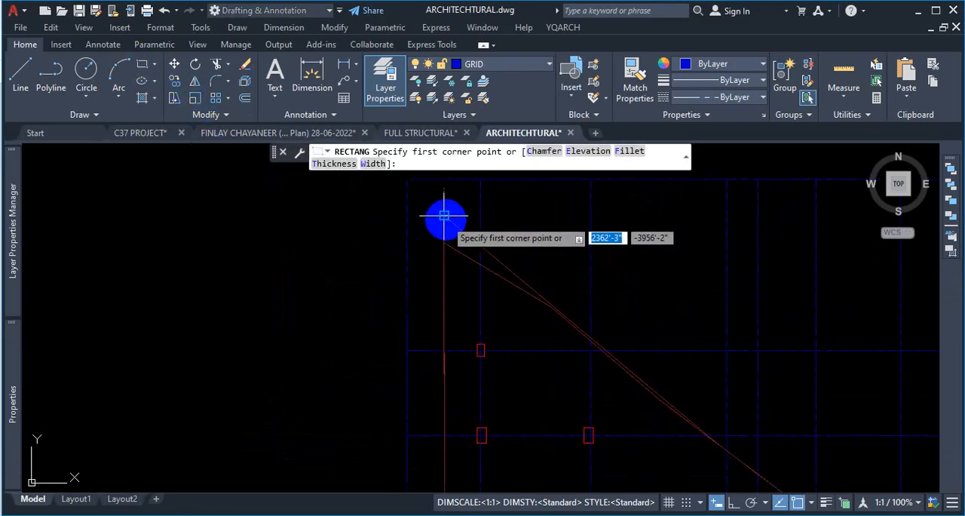
left_click(444, 215)
scroll(449, 264, "down", 4)
scroll(745, 450, "up", 4)
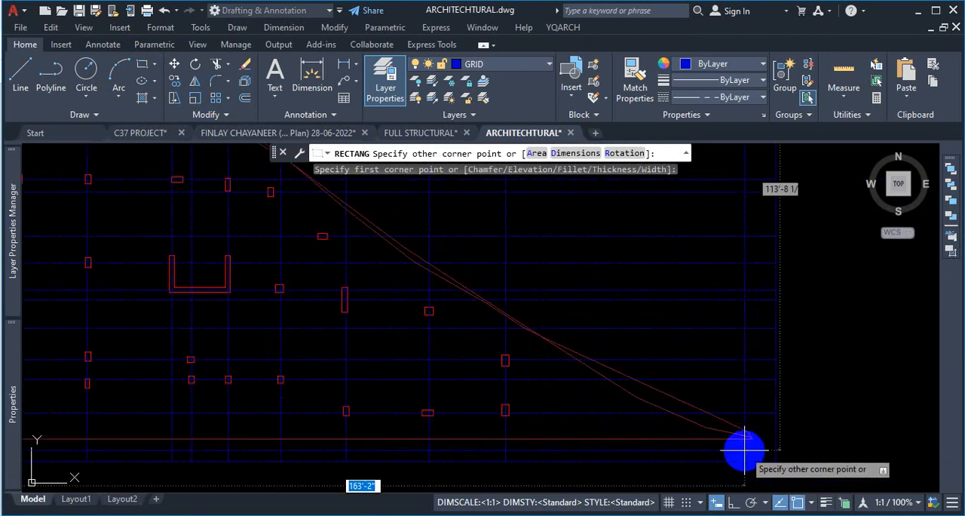
scroll(745, 450, "up", 3)
left_click(764, 410)
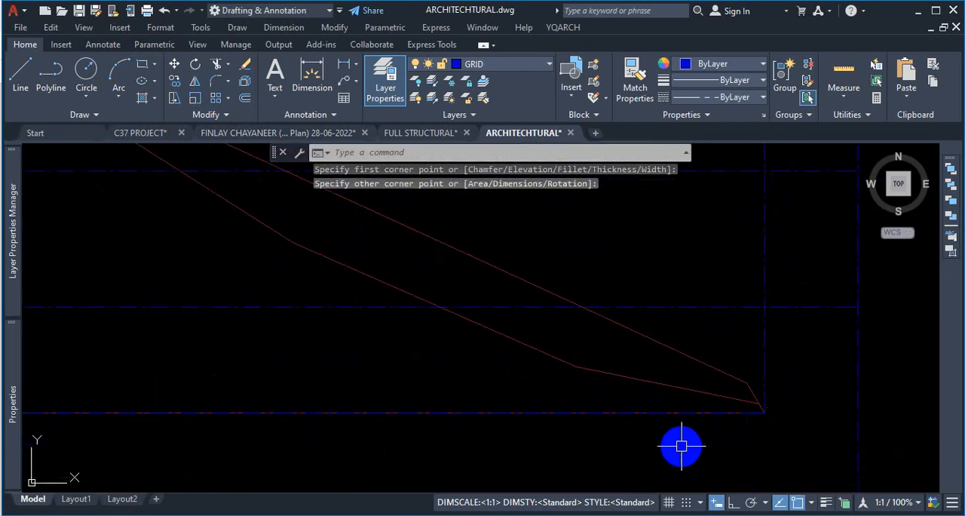
scroll(728, 423, "down", 8)
scroll(472, 236, "up", 5)
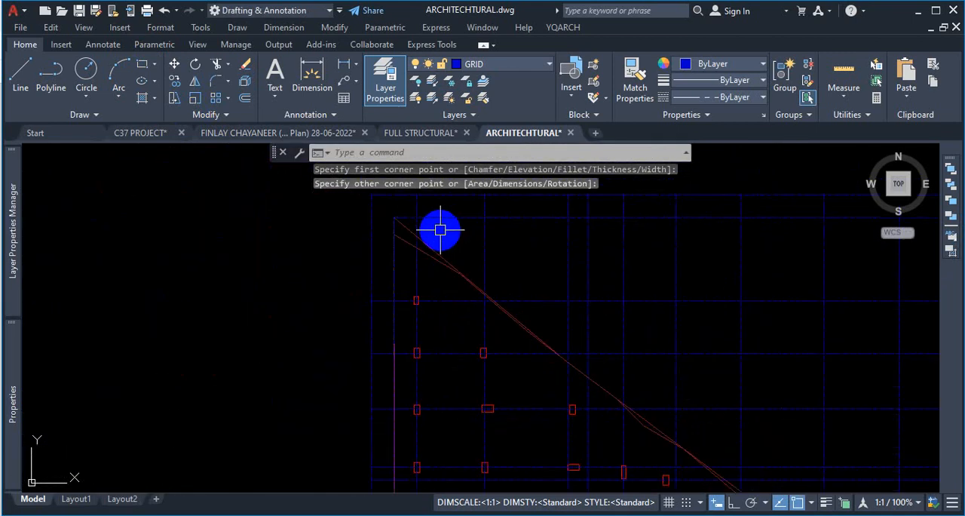
scroll(427, 197, "down", 5)
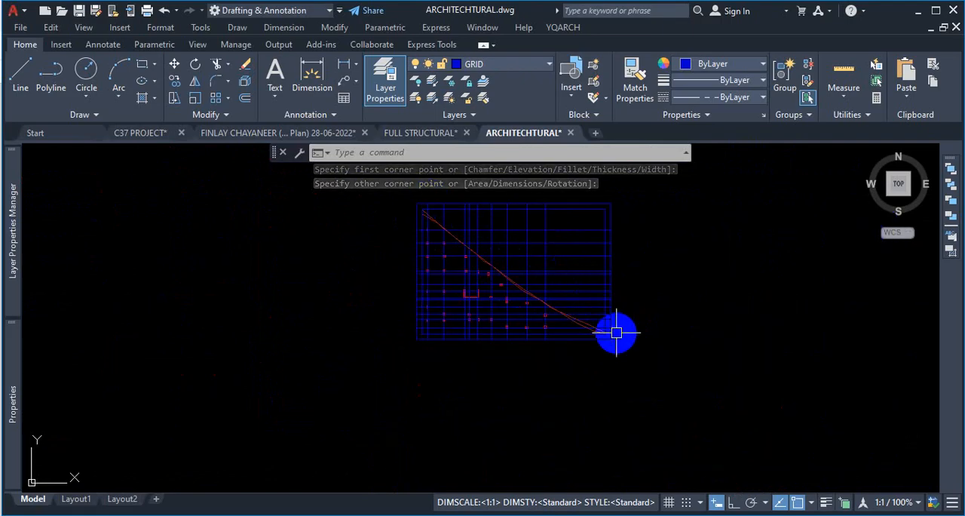
key("ctrl+1")
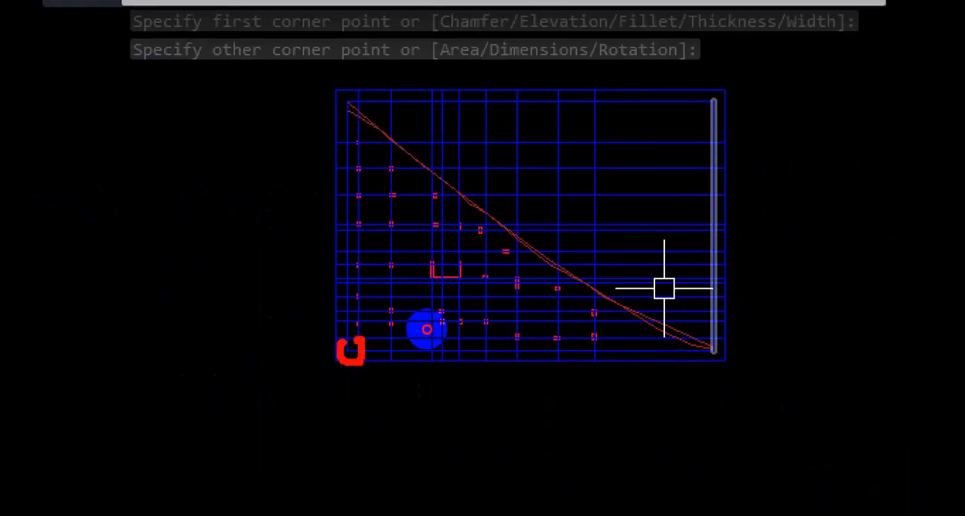
left_click_drag(711, 121, 702, 106)
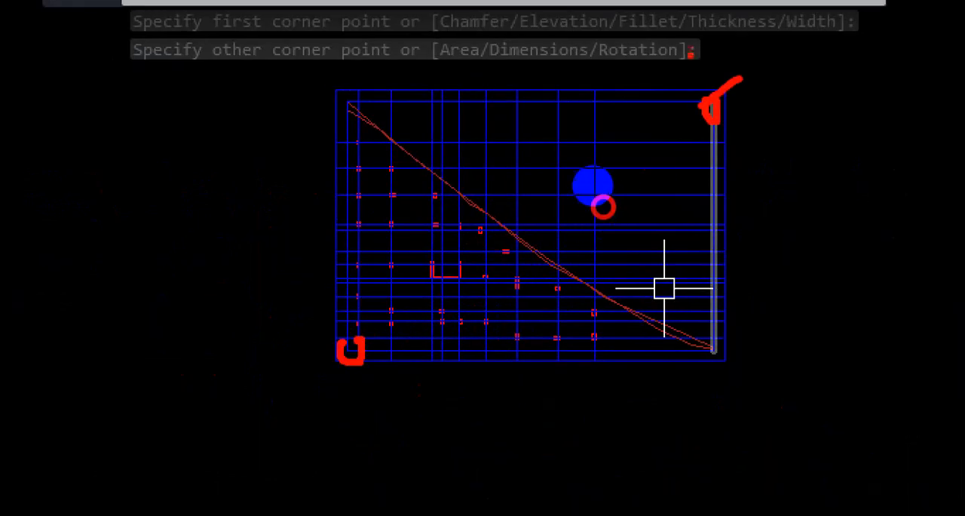
left_click_drag(688, 54, 772, 118)
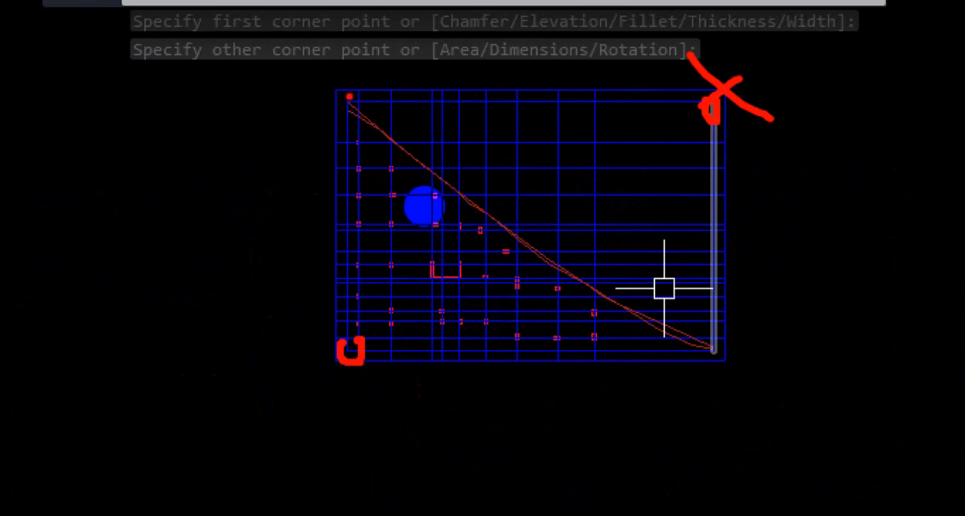
left_click_drag(345, 97, 345, 185)
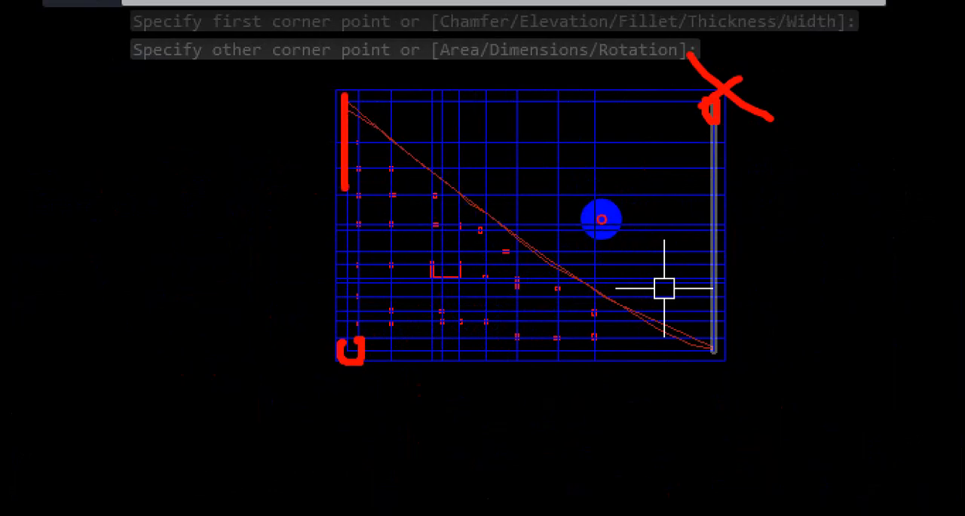
left_click_drag(708, 122, 707, 337)
left_click_drag(357, 69, 349, 97)
left_click_drag(748, 312, 687, 368)
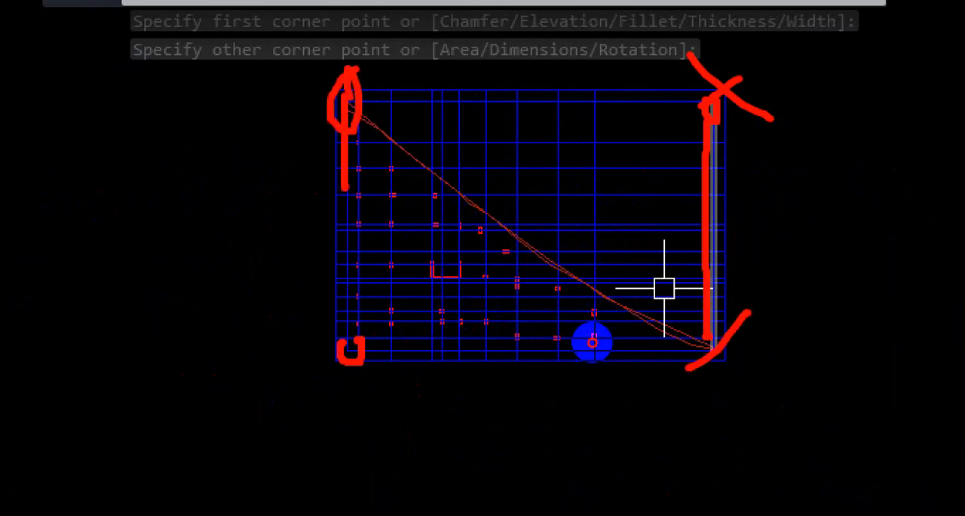
left_click_drag(683, 315, 760, 387)
key("Escape")
- Trim all grid lines outside the new rectangle with EXTRIM, picking the rectangle as the cutting edge and trimming outside it
scroll(565, 70, "up", 5)
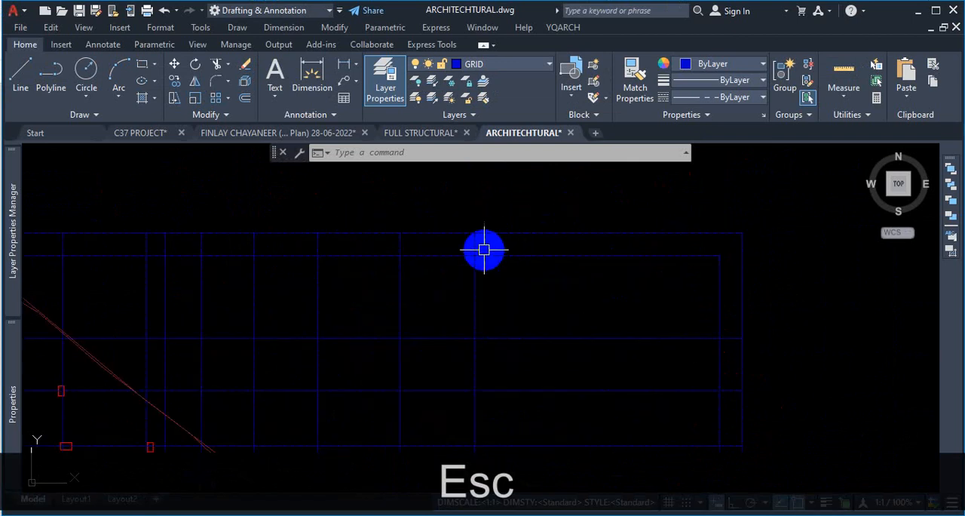
scroll(680, 261, "down", 3)
scroll(372, 256, "up", 4)
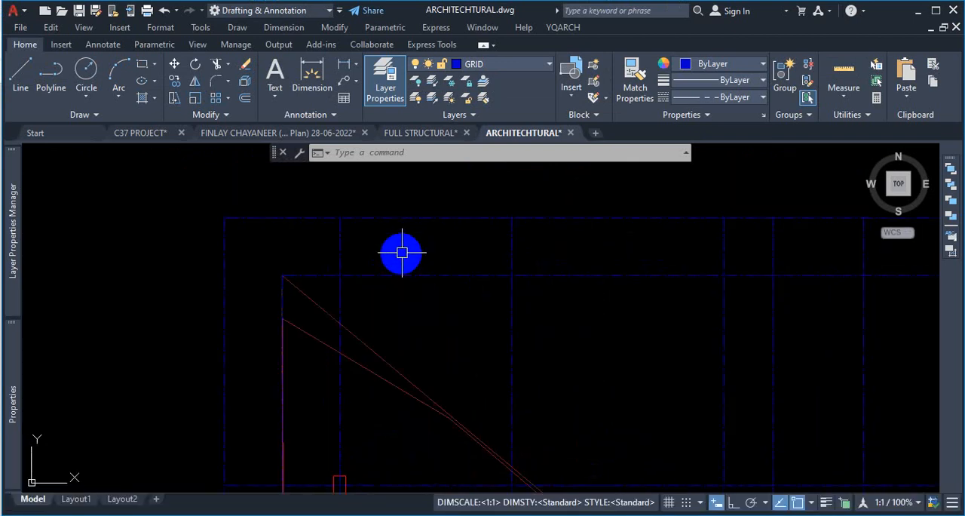
scroll(436, 274, "down", 3)
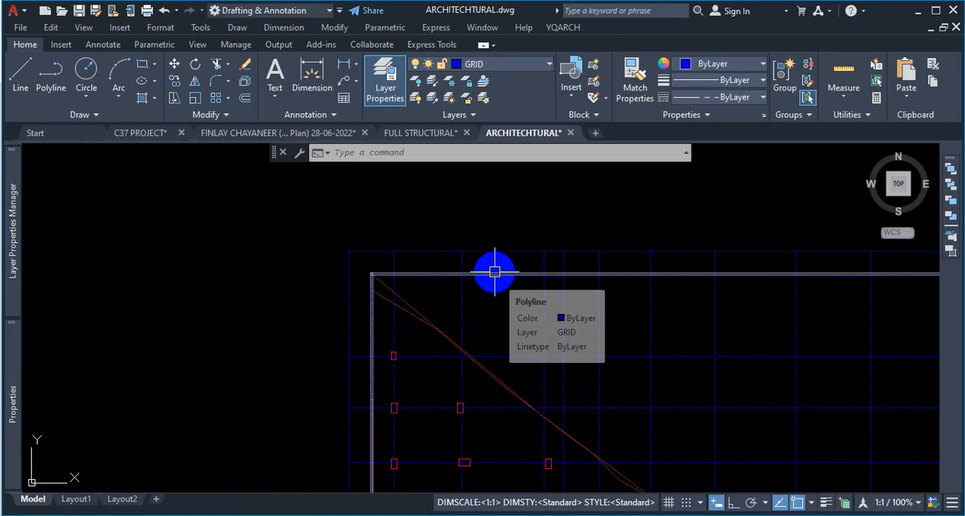
scroll(499, 349, "down", 6)
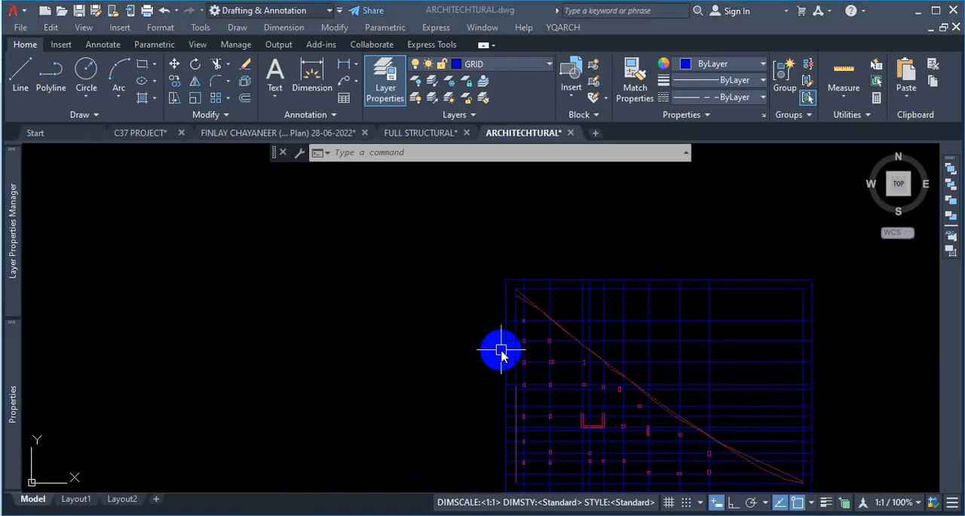
key("Escape")
type("extr")
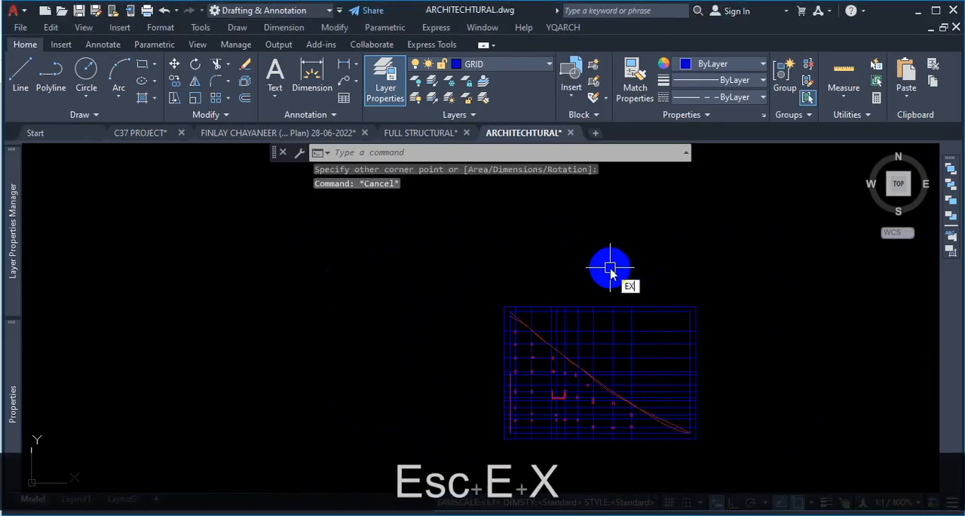
left_click(662, 303)
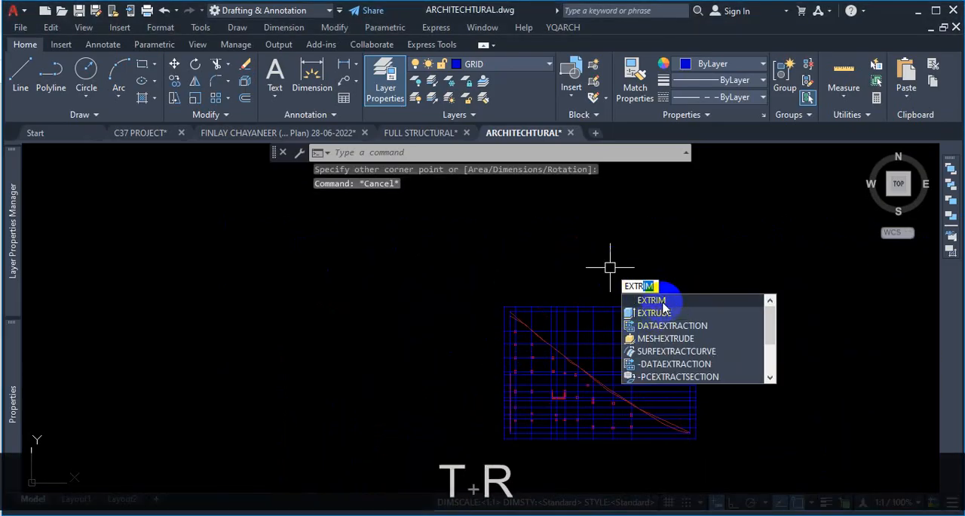
scroll(679, 309, "up", 4)
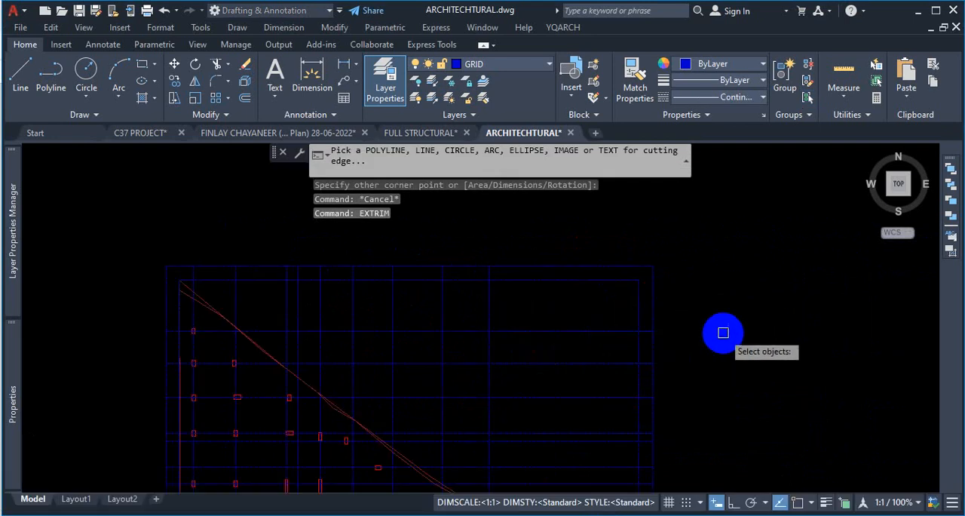
scroll(646, 260, "up", 2)
left_click(652, 276)
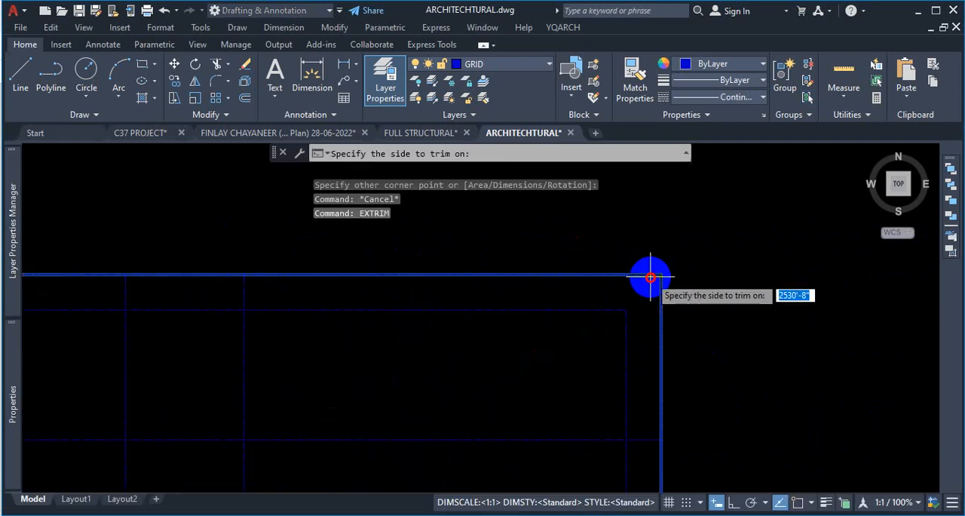
scroll(717, 294, "down", 5)
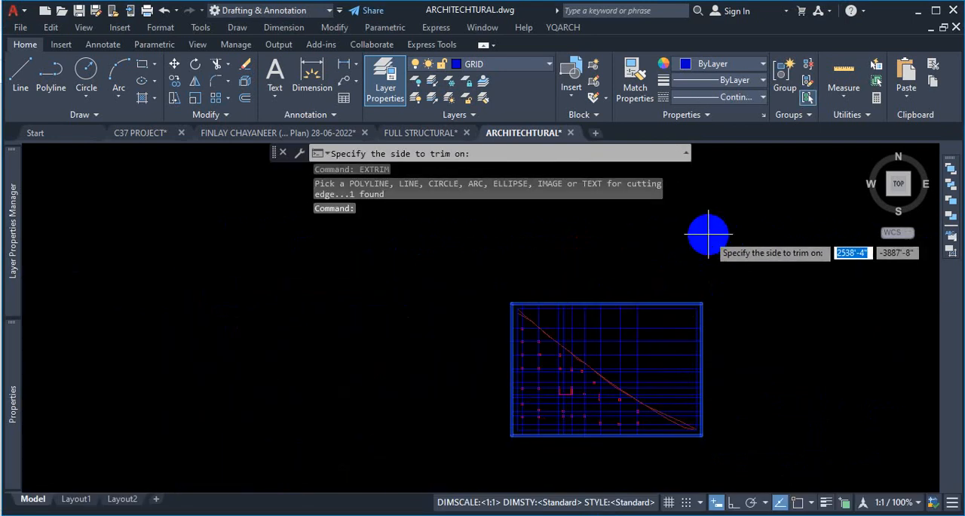
left_click(726, 241)
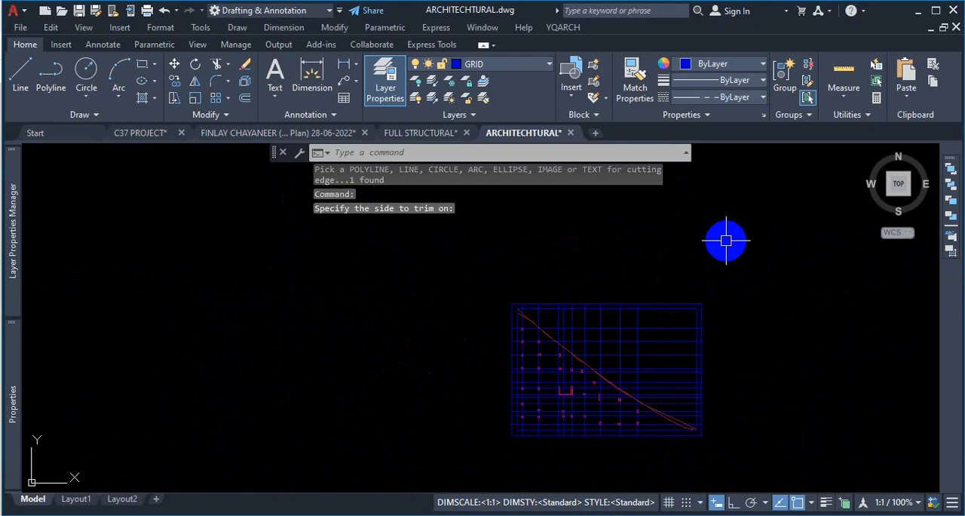
key("Escape")
scroll(523, 312, "up", 4)
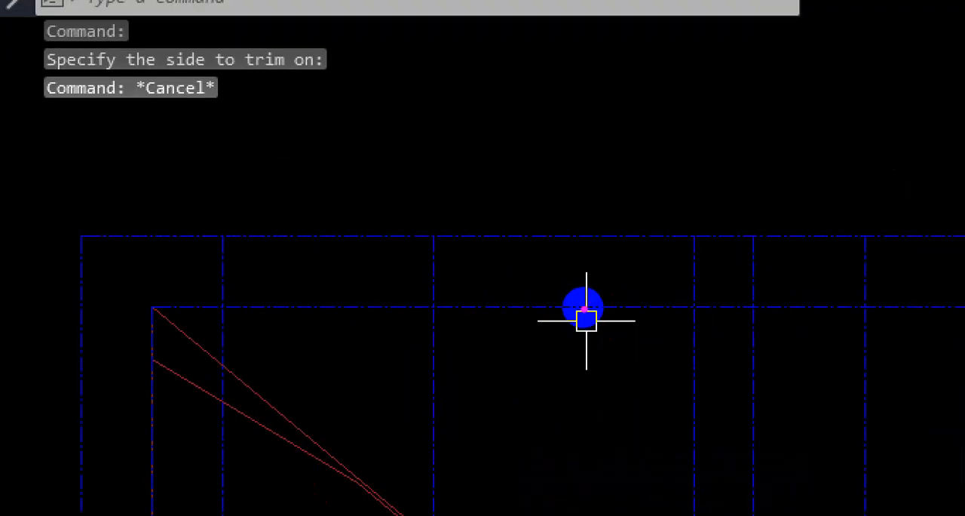
mouse_move(414, 266)
left_mouse_down()
mouse_move(704, 256)
mouse_move(665, 292)
left_mouse_up()
key("Escape")
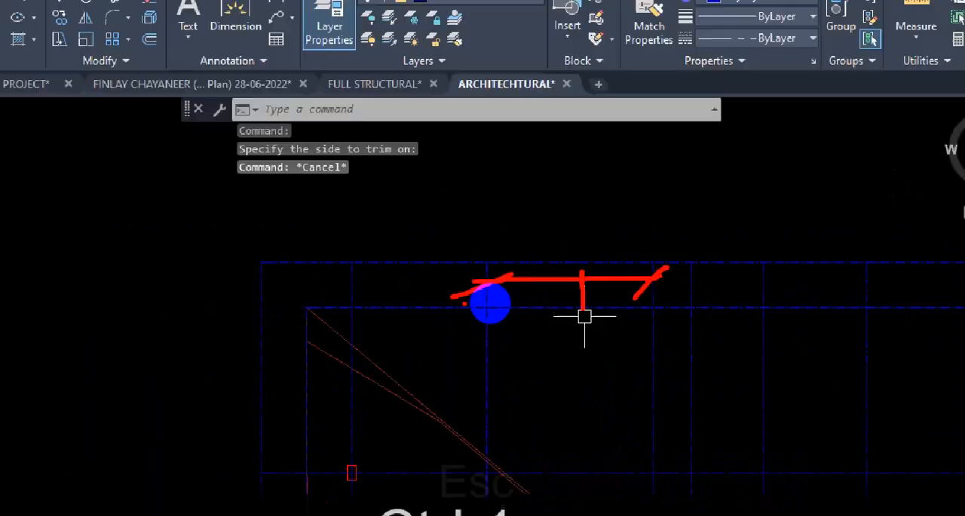
- Examine the grid lines and dimensions in the FULL STRUCTURAL drawing
left_click(417, 133)
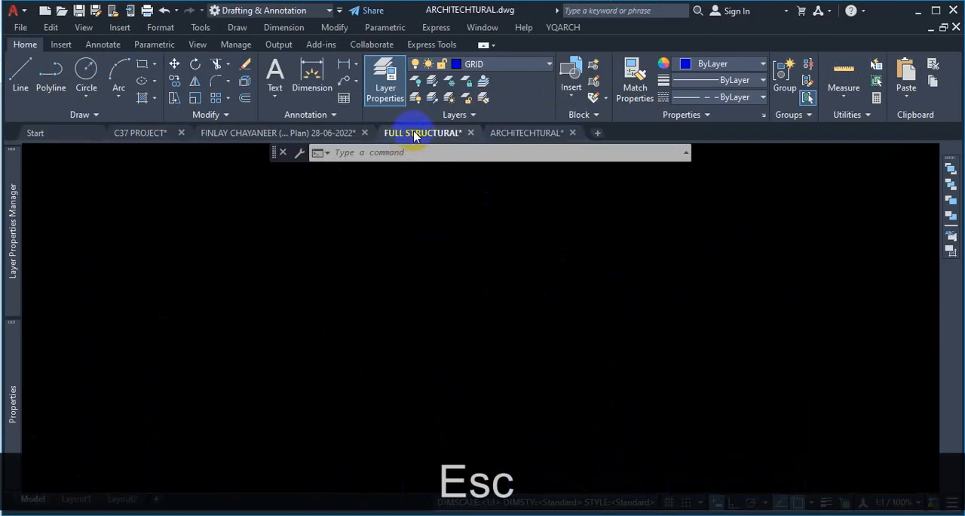
scroll(355, 248, "up", 8)
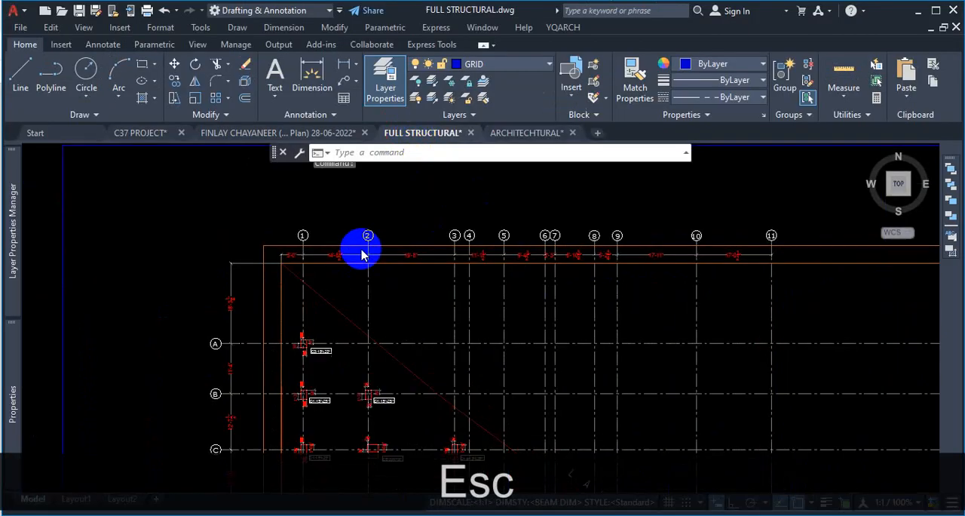
scroll(441, 298, "down", 4)
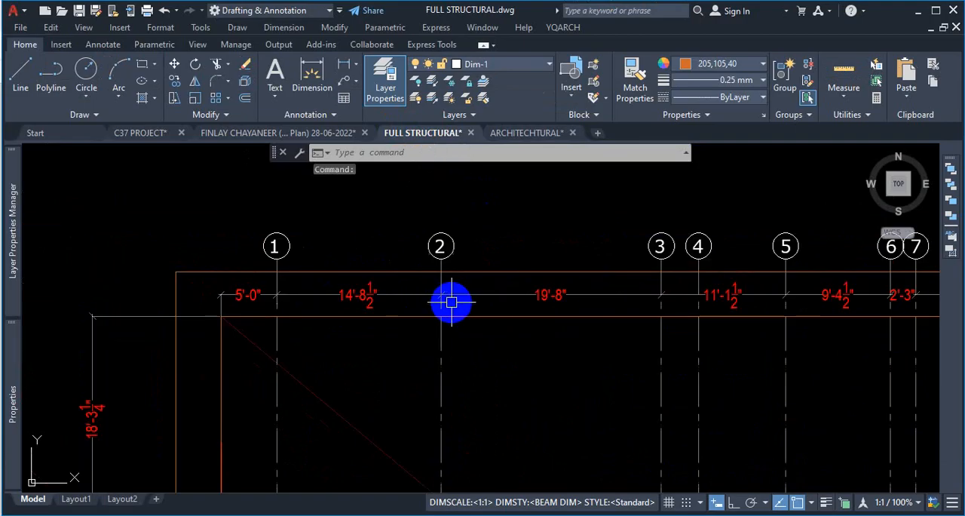
scroll(399, 290, "down", 4)
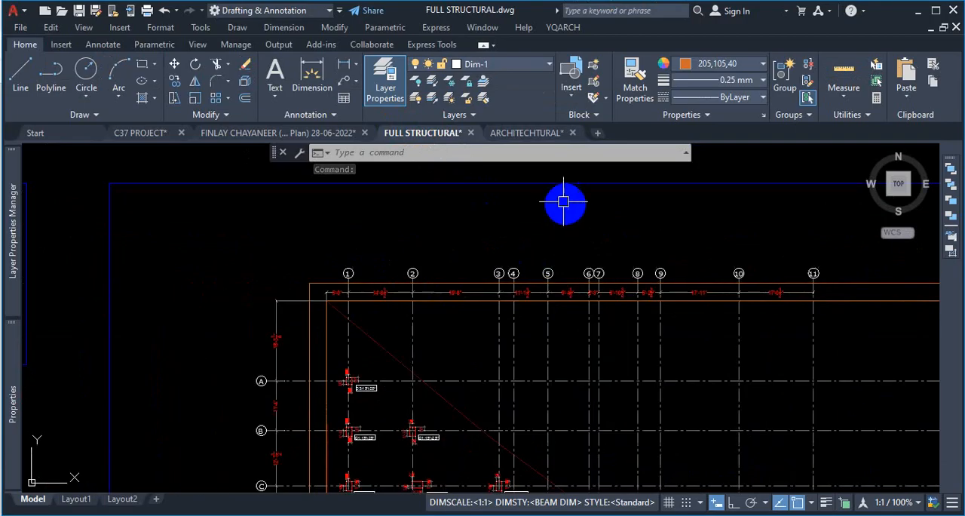
scroll(521, 312, "up", 4)
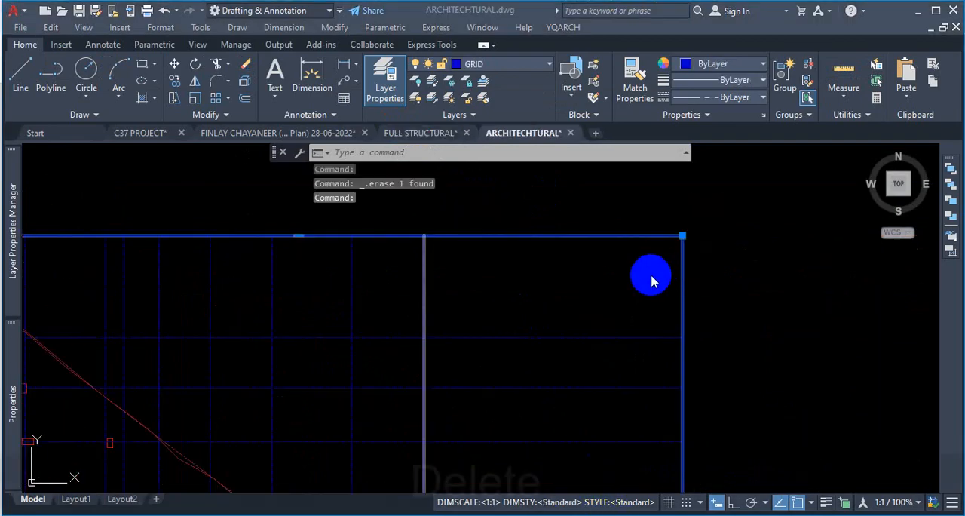
- Delete the leftover horizontal grid line along the top of the outer rectangle
key("Escape")
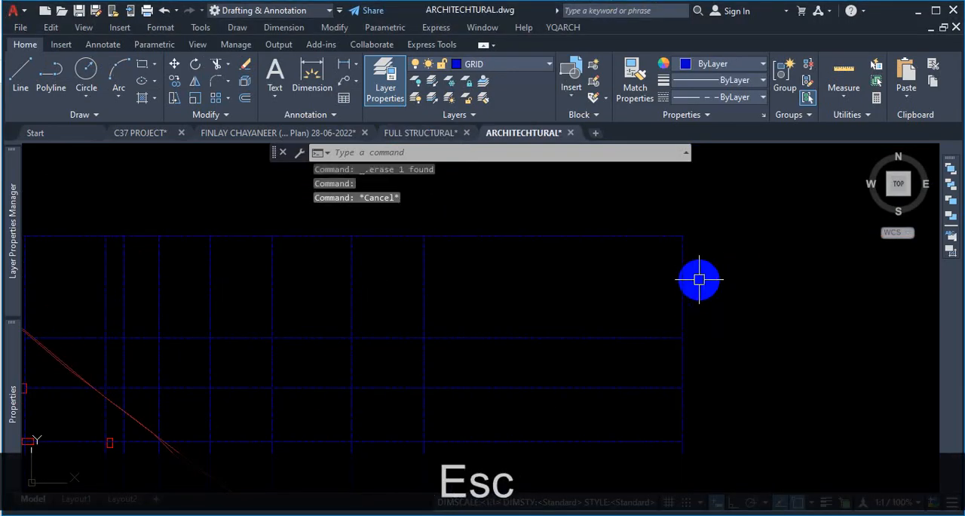
left_click(662, 231)
key("Delete")
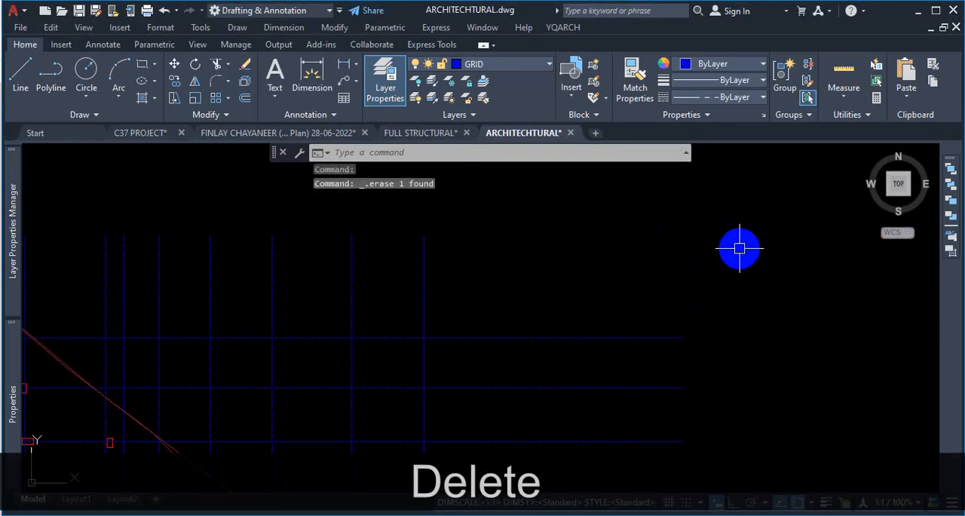
- Examine the pile and column layout plans in the 10 storied CU 1 no. PDF
scroll(733, 235, "down", 4)
scroll(721, 249, "up", 2)
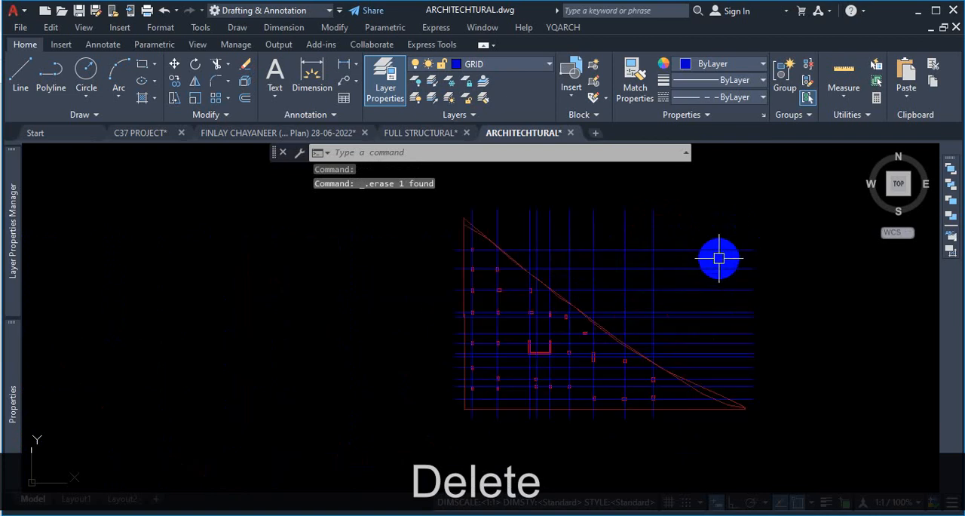
scroll(778, 303, "up", 2)
scroll(785, 293, "down", 2)
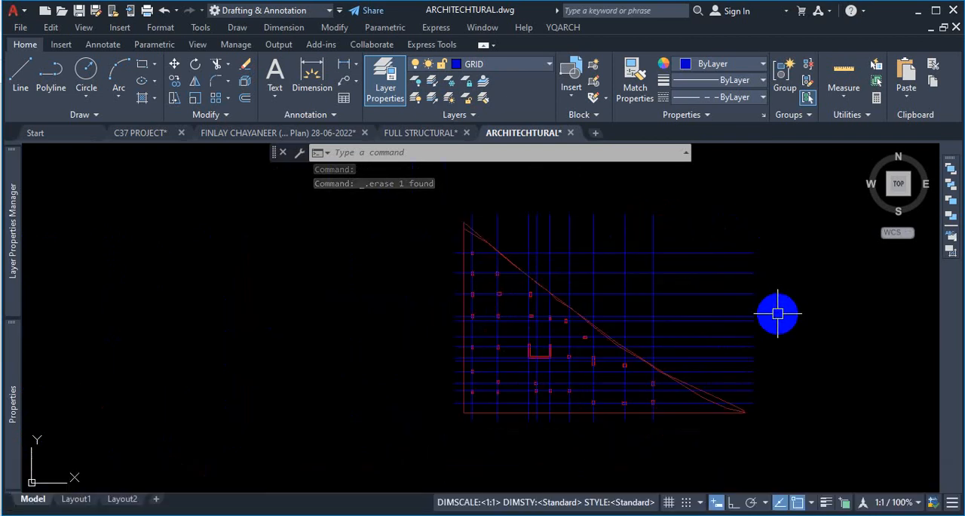
scroll(473, 201, "up", 3)
scroll(474, 202, "up", 4)
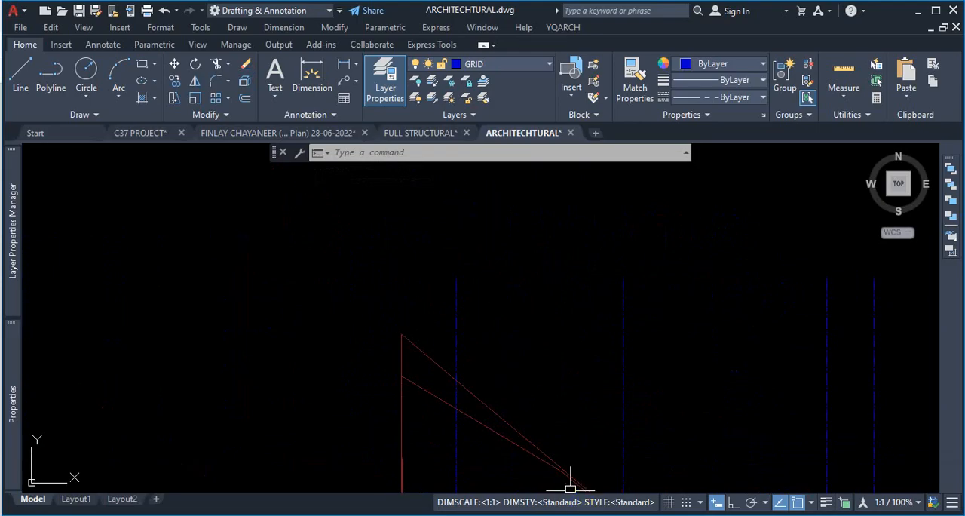
left_click(459, 415)
scroll(448, 265, "down", 4)
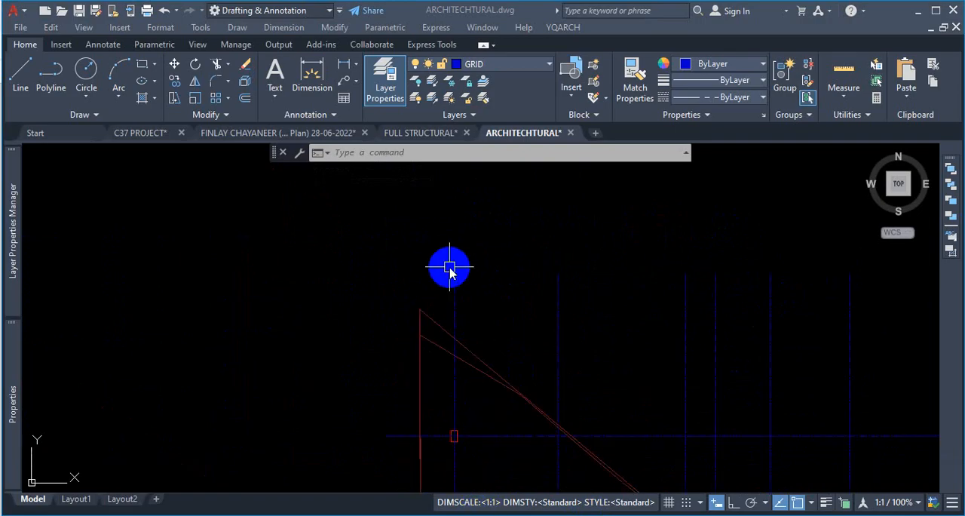
mouse_move(498, 515)
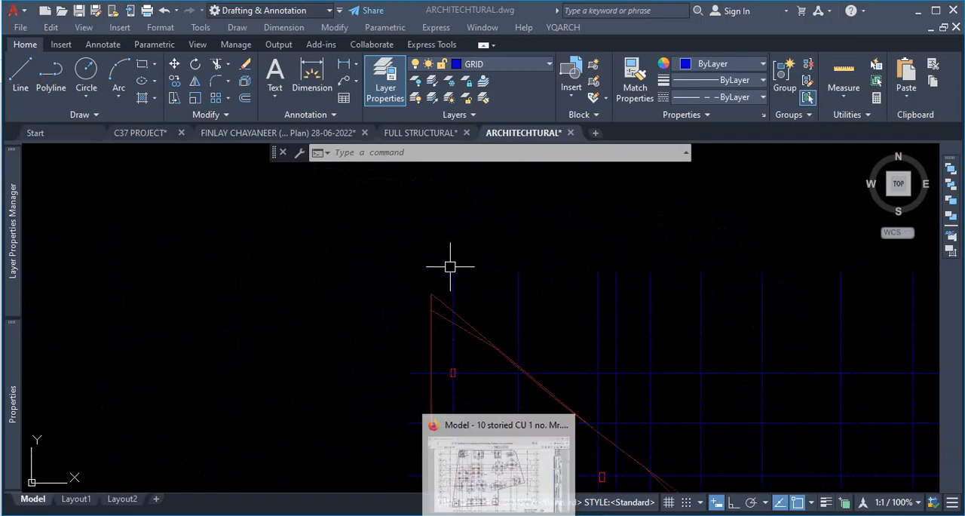
left_click(498, 467)
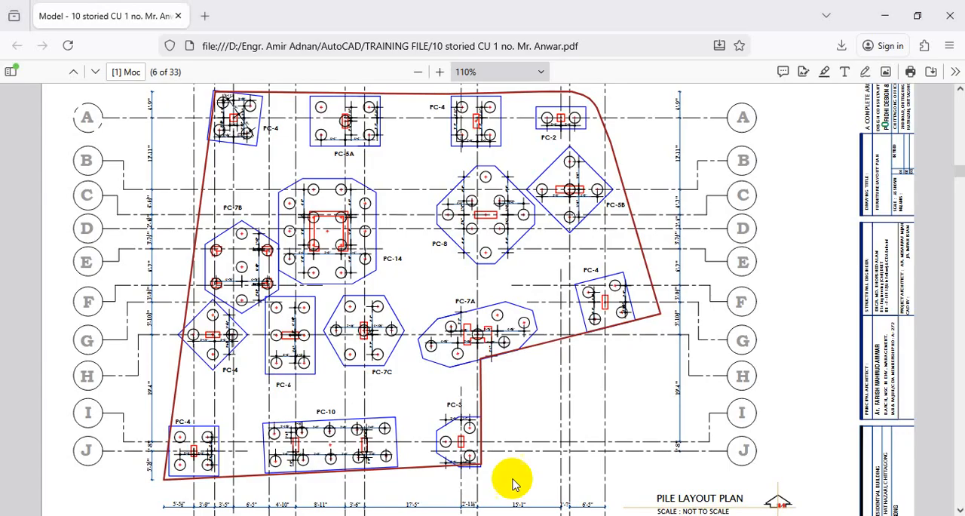
scroll(430, 291, "up", 7)
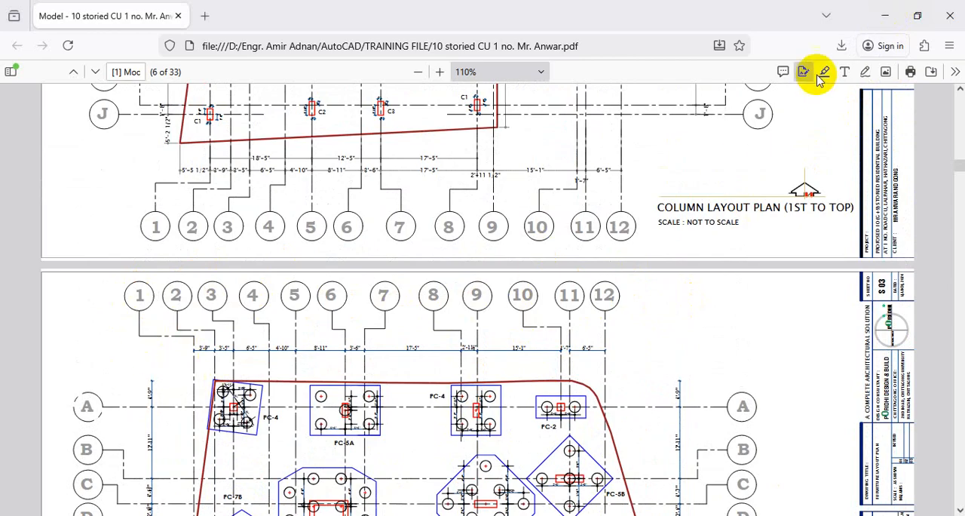
left_click(890, 17)
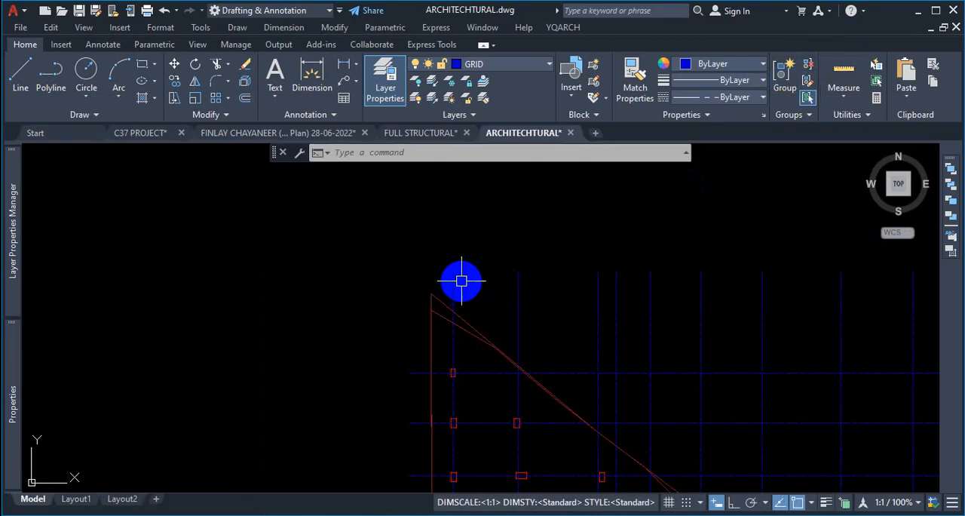
scroll(453, 260, "up", 2)
key("ctrl+1")
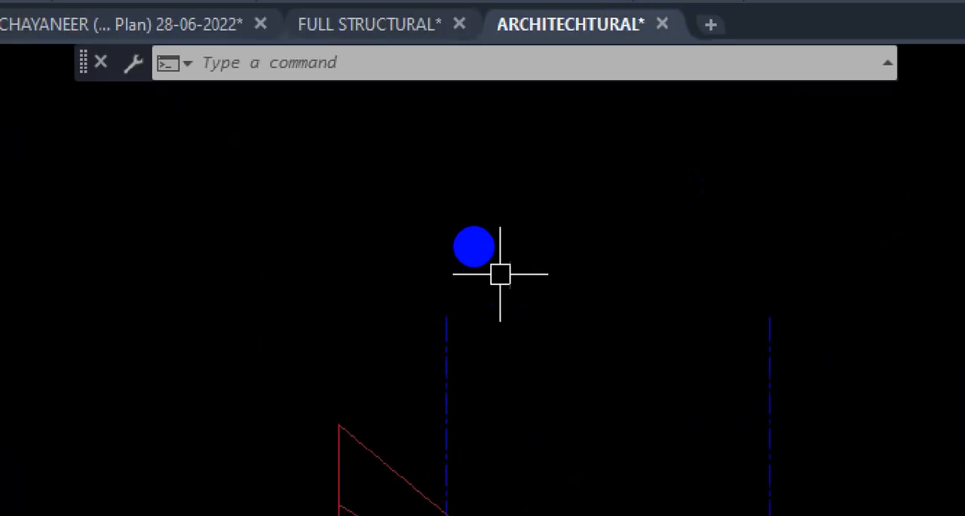
left_click(472, 245)
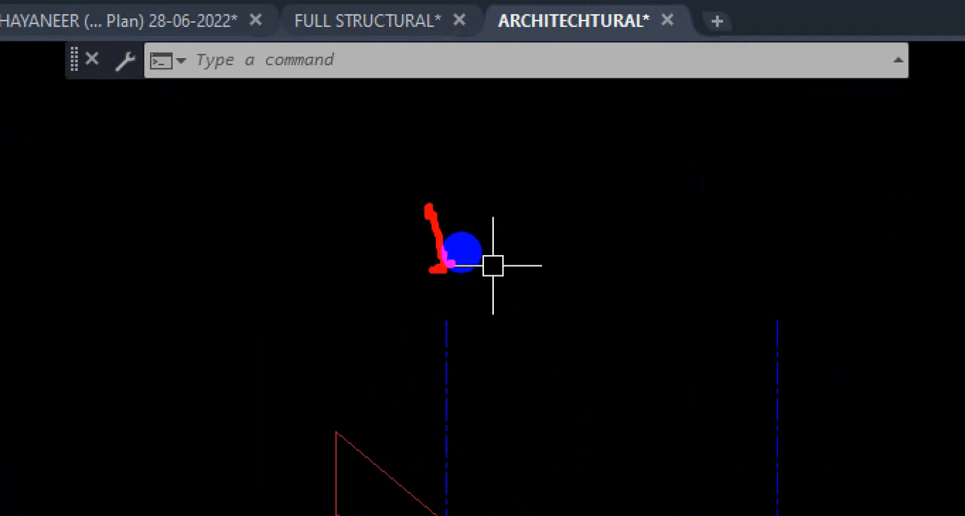
mouse_move(437, 183)
left_mouse_down()
mouse_move(400, 185)
mouse_move(453, 300)
mouse_move(445, 168)
left_mouse_up()
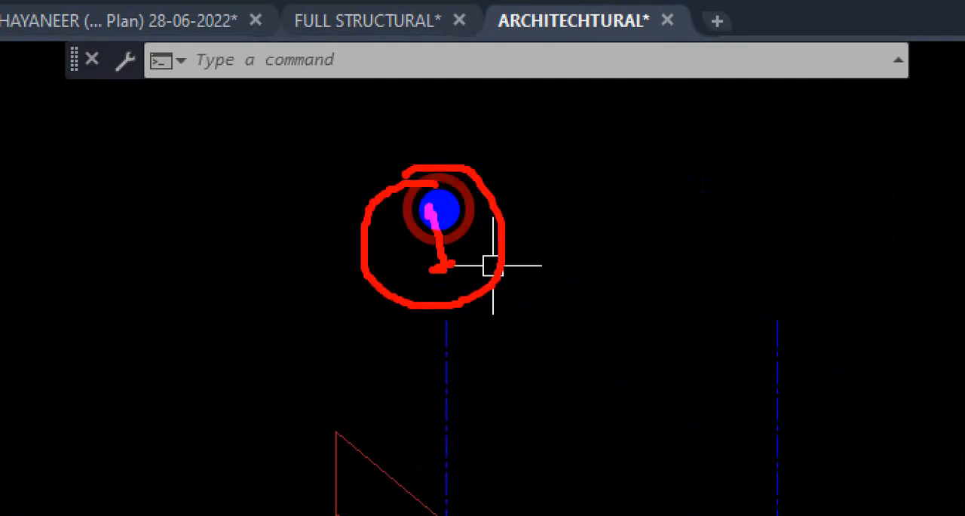
key("Escape")
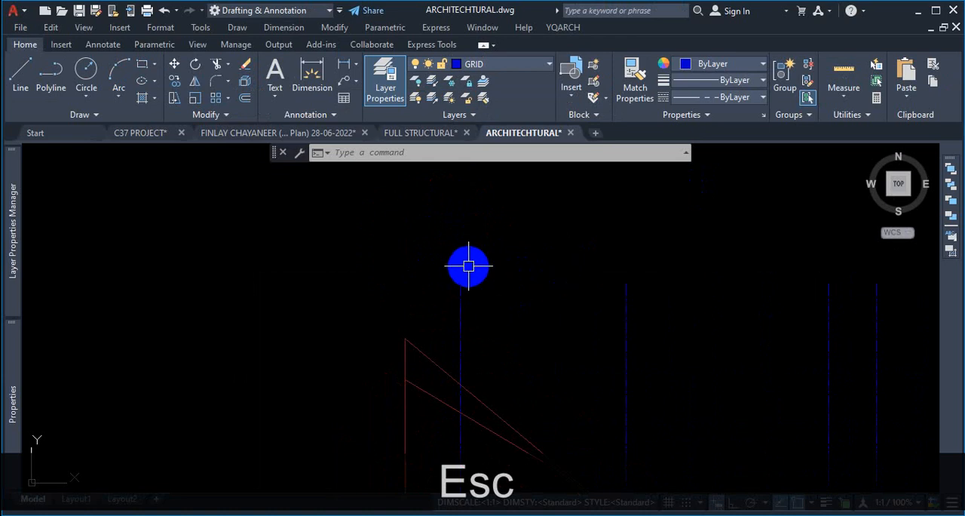
- Start a multiline text box beside the top of the first vertical grid line and set the text height to 15
type("TEXT Specify first corner:")
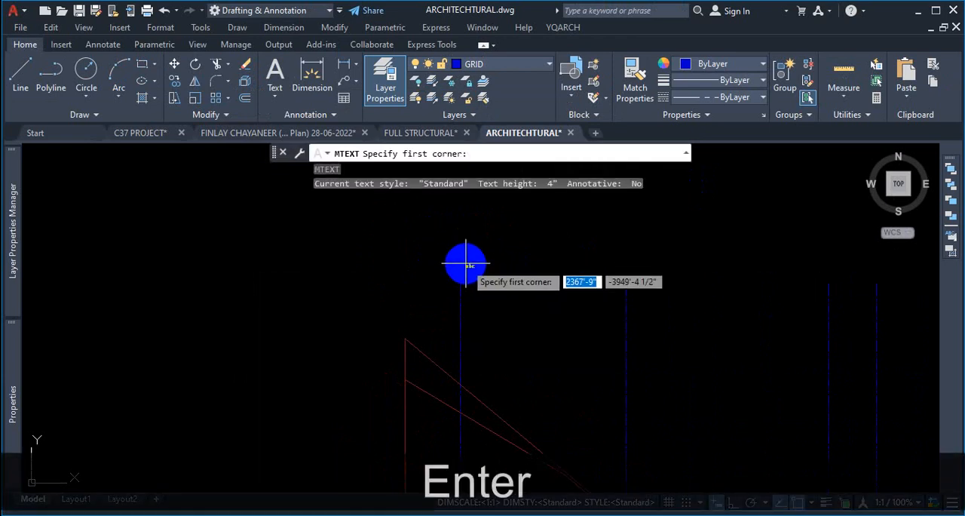
scroll(429, 276, "down", 4)
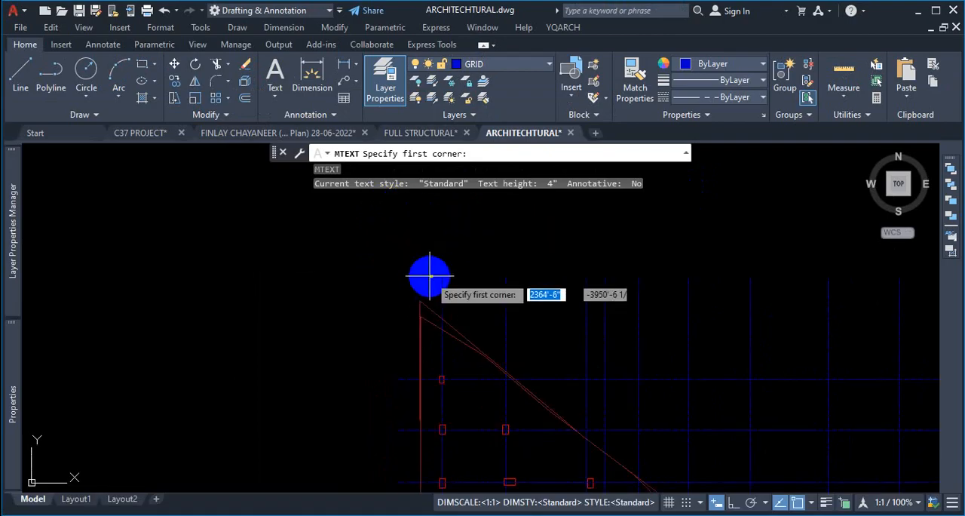
scroll(434, 238, "up", 4)
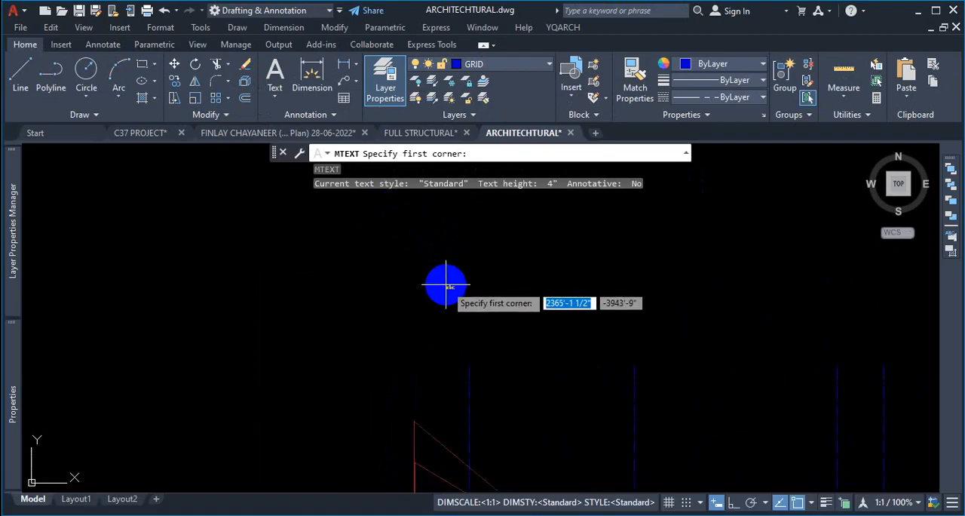
left_click(443, 267)
left_click(491, 299)
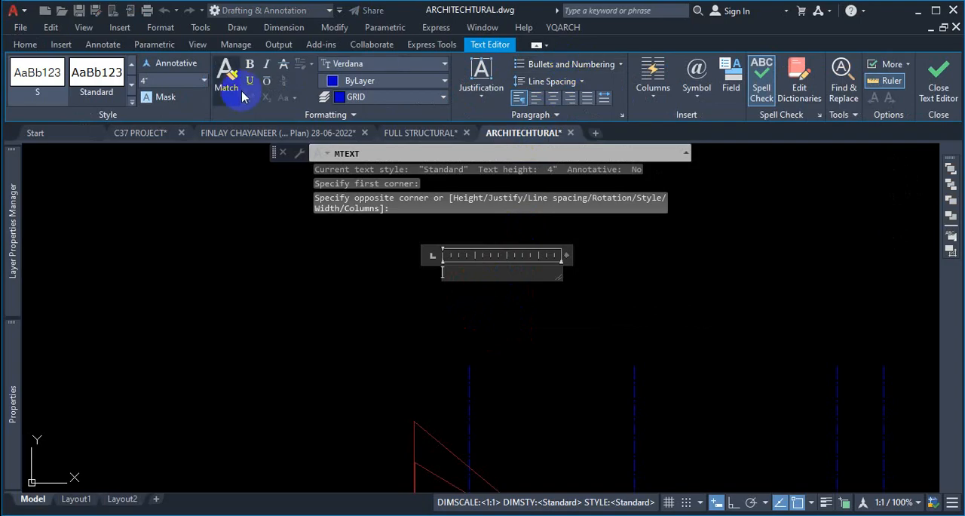
key("ctrl+1")
left_click(147, 82)
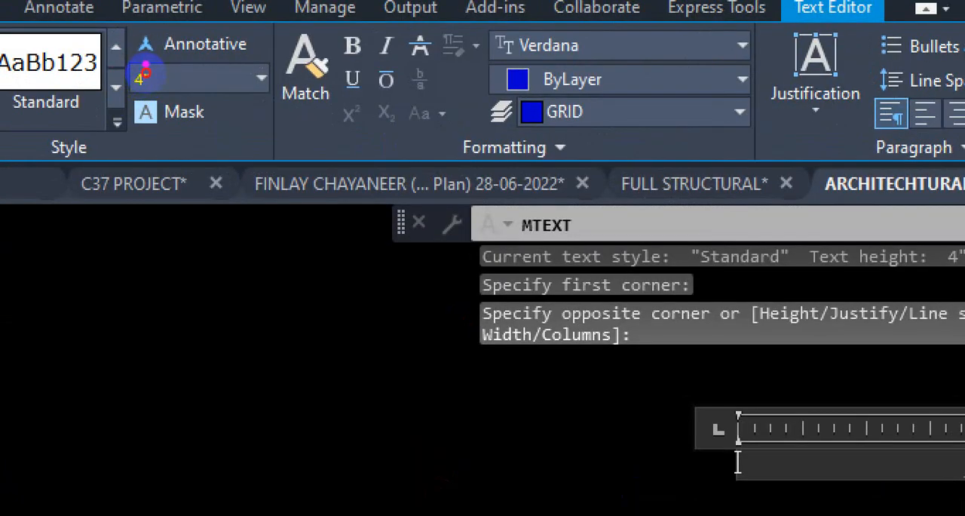
mouse_move(146, 71)
left_mouse_down()
mouse_move(151, 105)
mouse_move(132, 66)
mouse_move(140, 61)
left_mouse_up()
key("Escape")
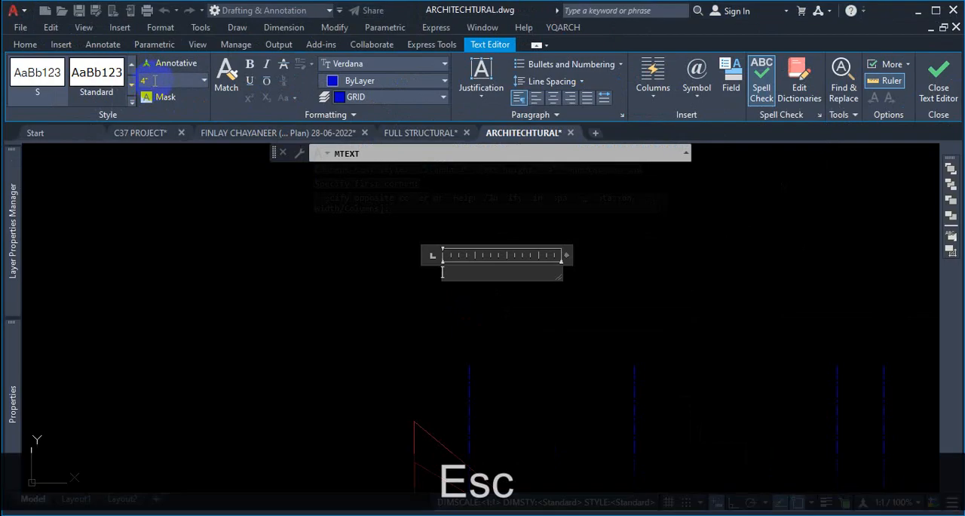
type("15")
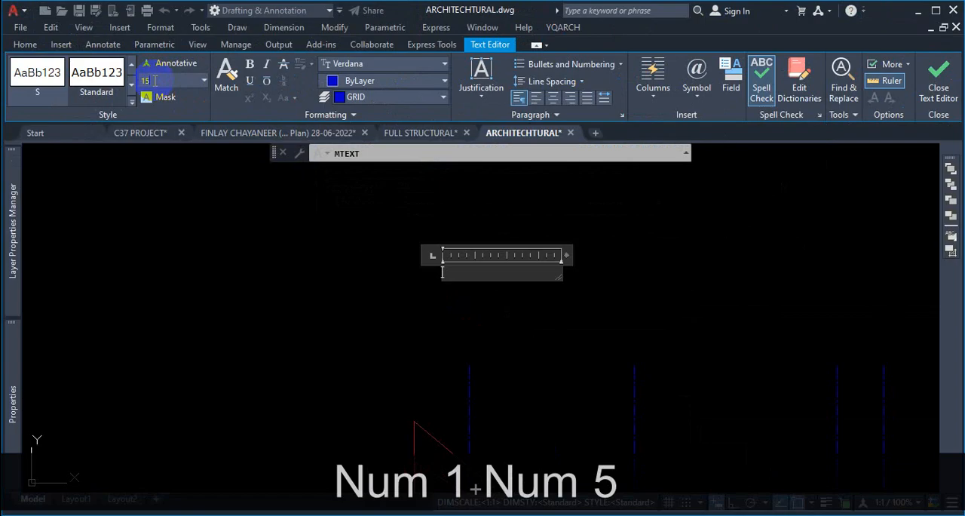
key("Return")
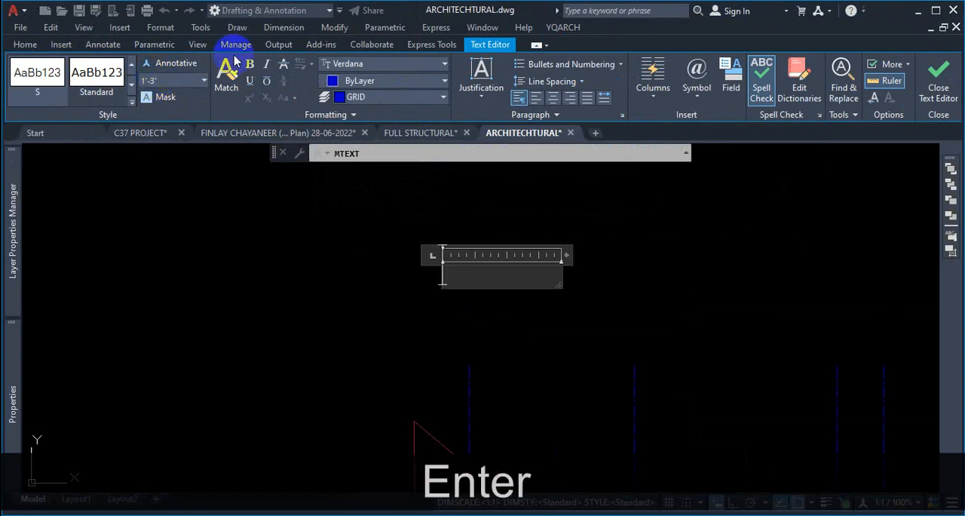
- Switch the text font to Times New Roman and enter the grid label 1
left_click(397, 69)
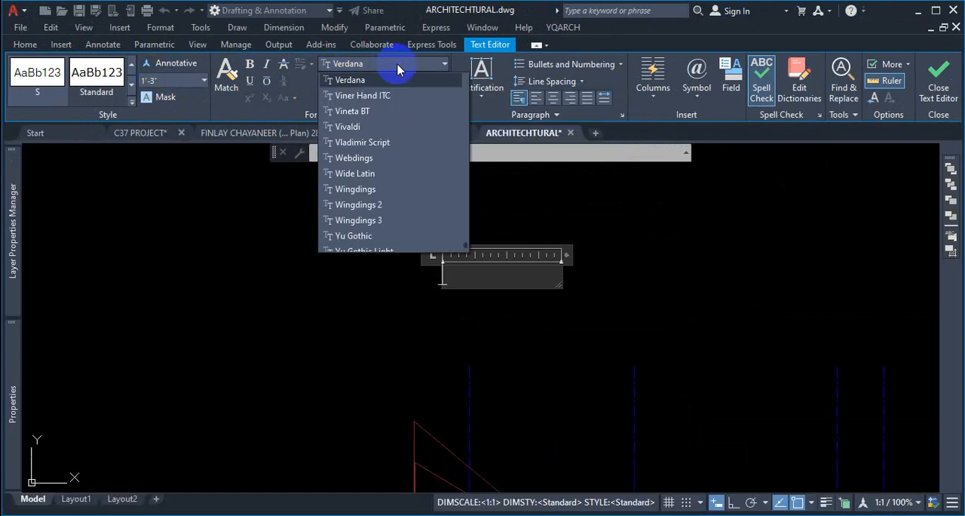
key("t")
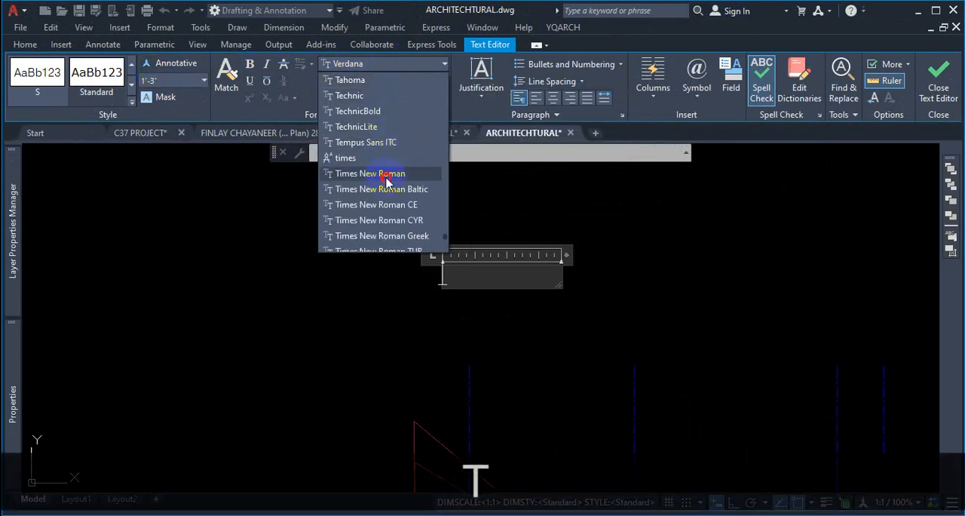
left_click(385, 175)
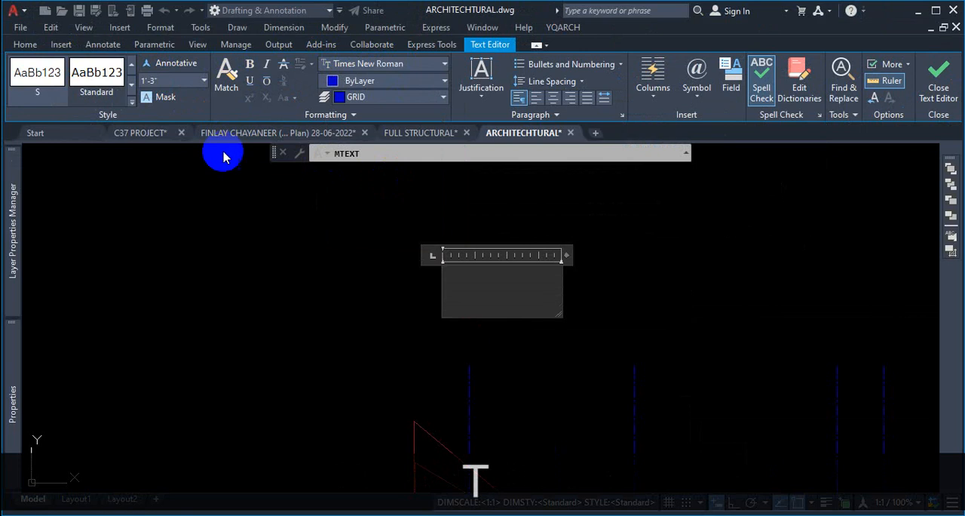
left_click(62, 92)
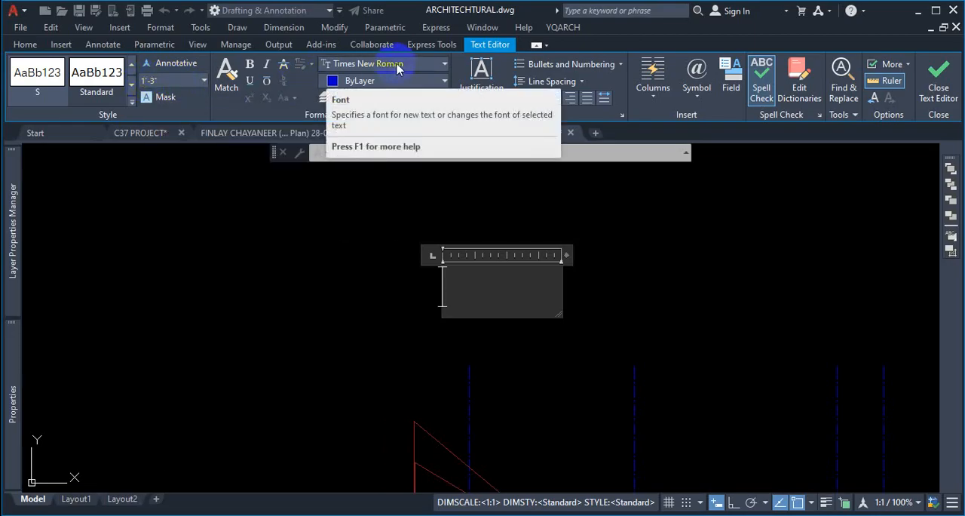
left_click(480, 282)
type("1")
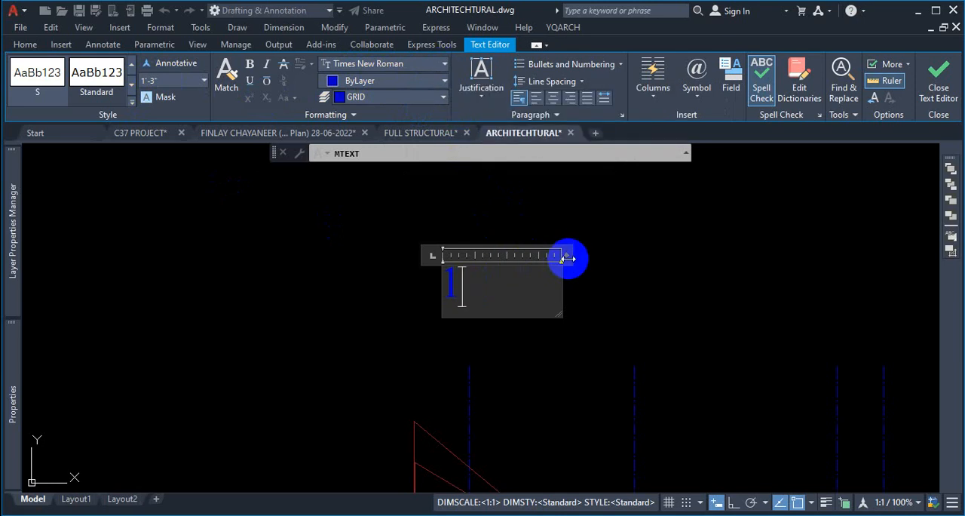
left_click_drag(567, 254, 473, 258)
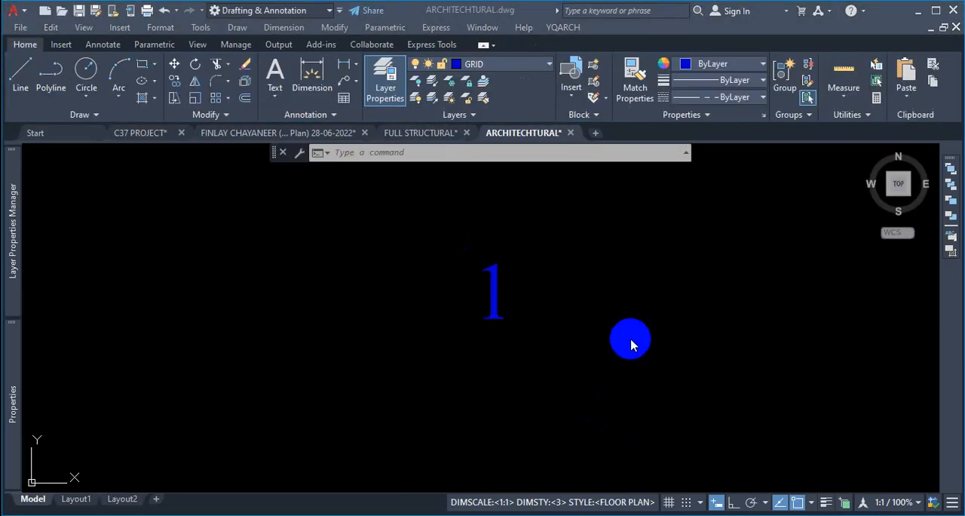
- Reopen the label, narrow its text box width, retype it as 1 and close the text editor
double_click(492, 273)
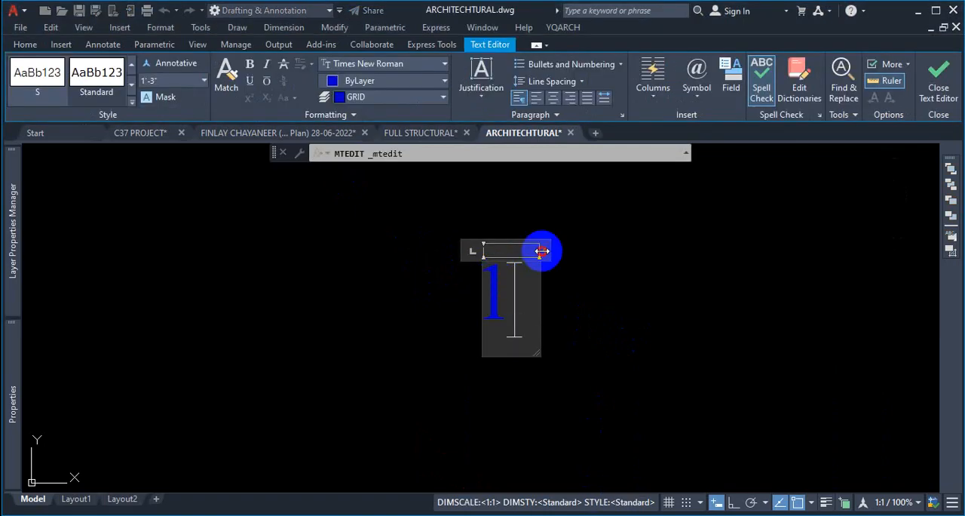
mouse_move(541, 252)
left_mouse_down()
mouse_move(647, 250)
mouse_move(491, 248)
mouse_move(548, 259)
left_mouse_up()
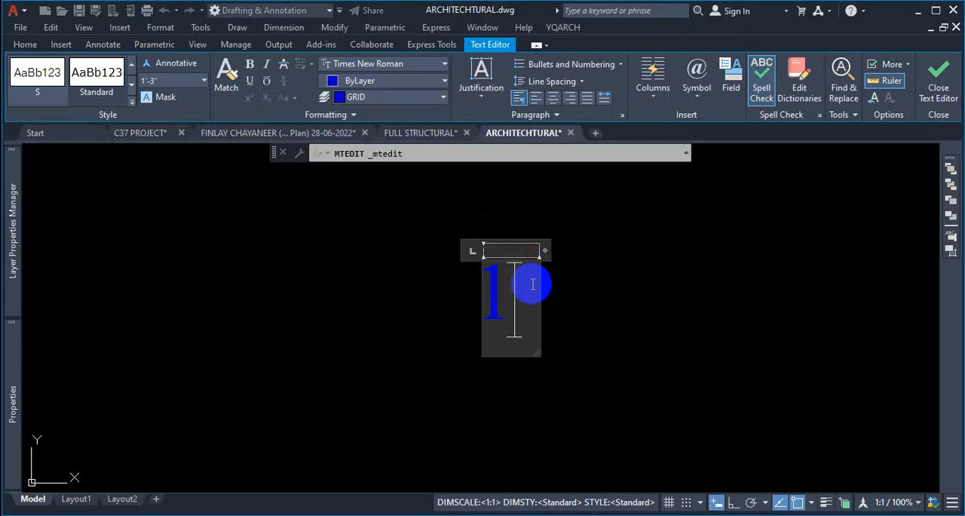
key("BackSpace")
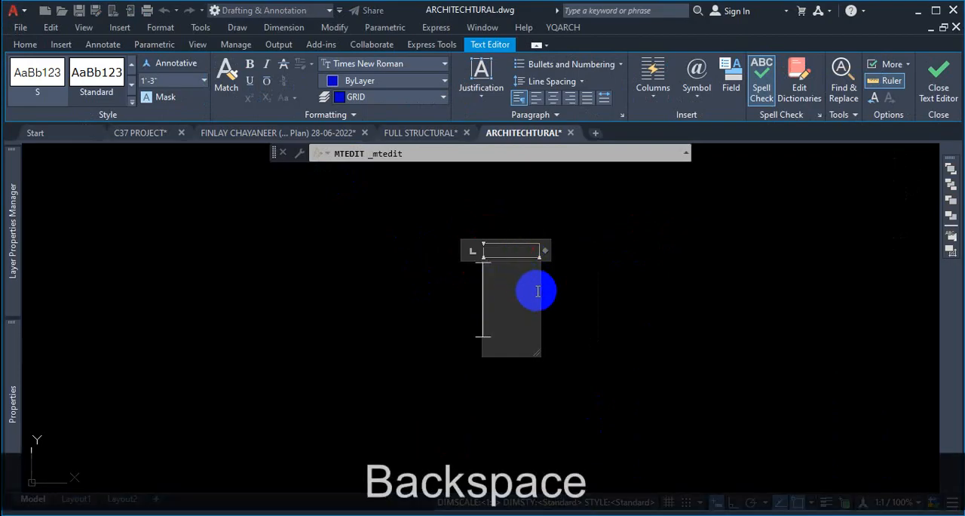
type("1")
left_click(939, 87)
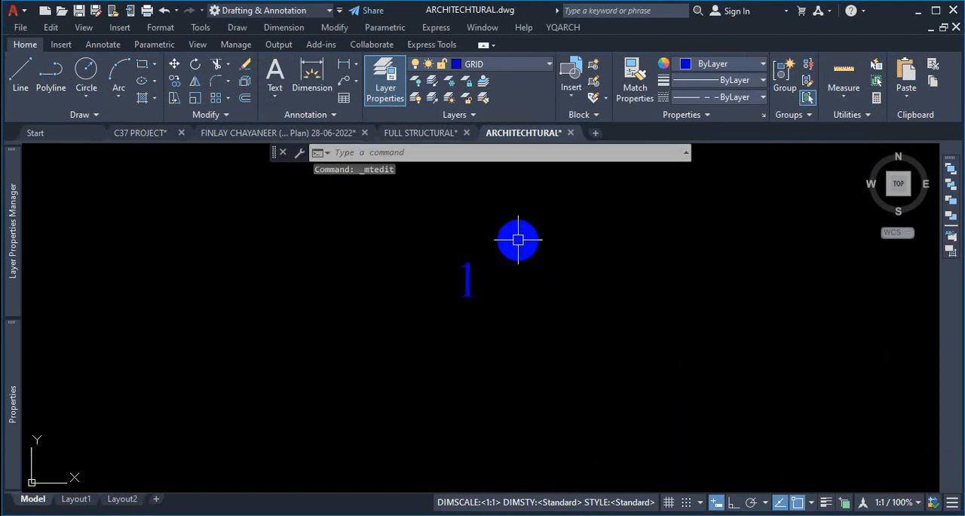
key("ctrl+1")
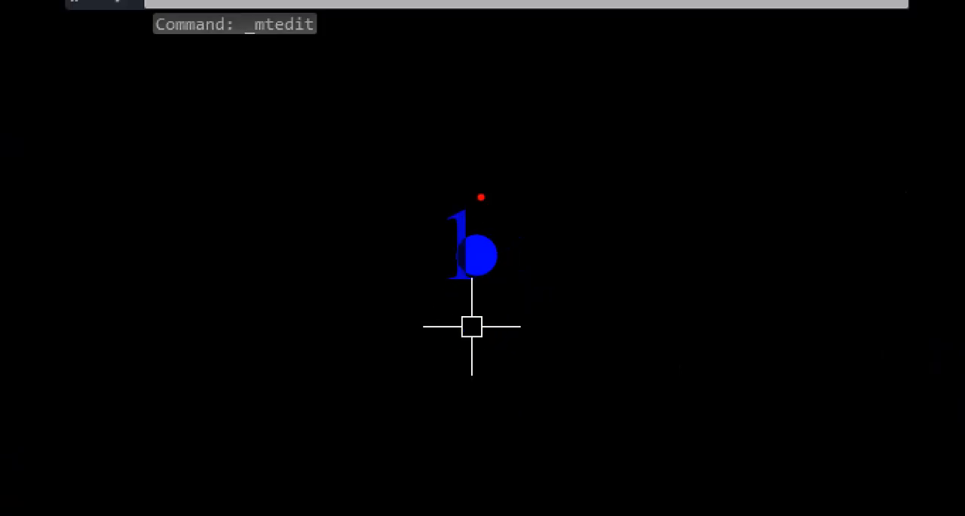
mouse_move(469, 191)
left_mouse_down()
mouse_move(410, 249)
mouse_move(472, 291)
mouse_move(504, 209)
mouse_move(476, 195)
left_mouse_up()
key("Escape")
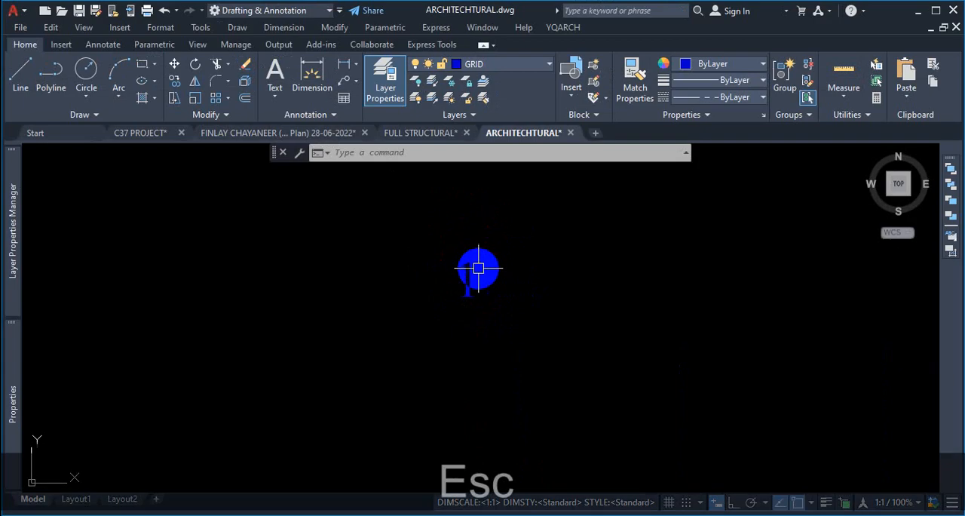
key("Escape")
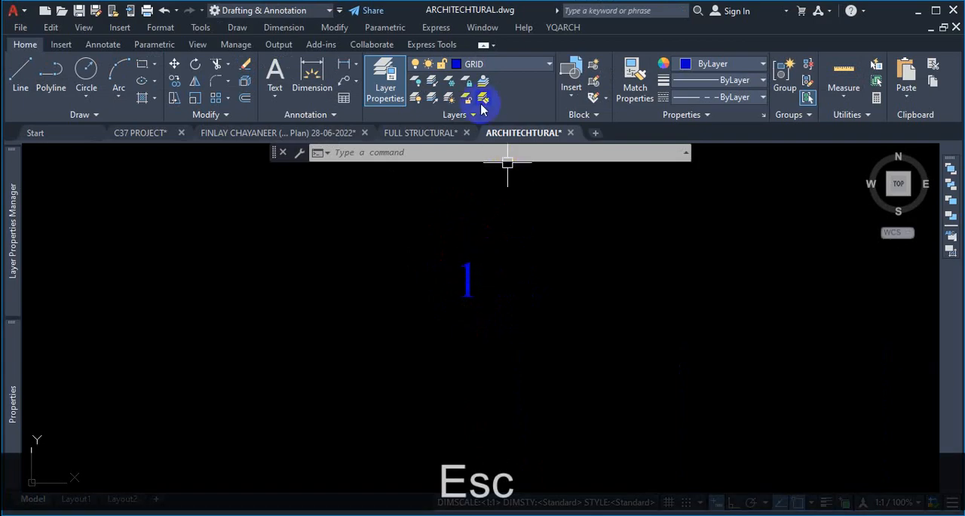
- Locate the Enclose in Object command among the Express Tools text utilities
left_click(424, 45)
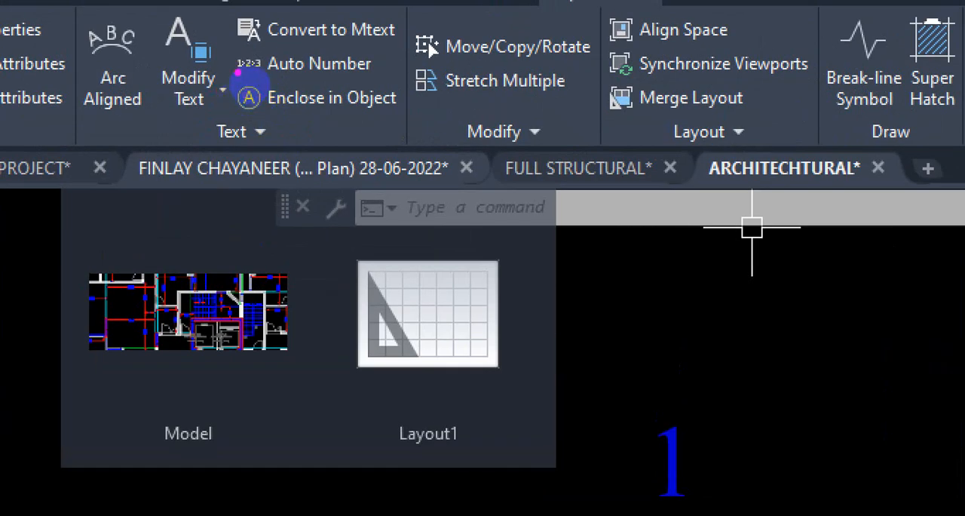
left_click_drag(249, 107, 319, 109)
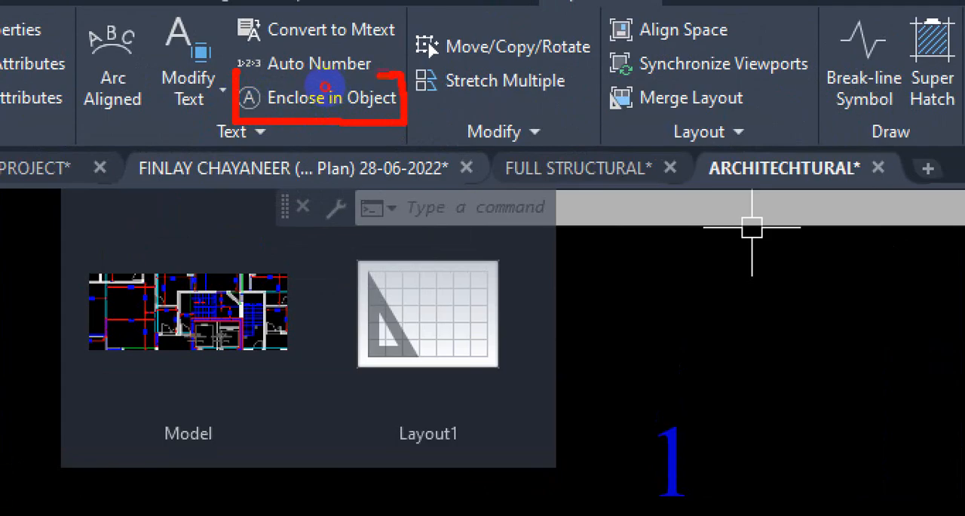
mouse_move(325, 116)
left_mouse_down()
mouse_move(326, 204)
mouse_move(354, 273)
mouse_move(472, 276)
left_mouse_up()
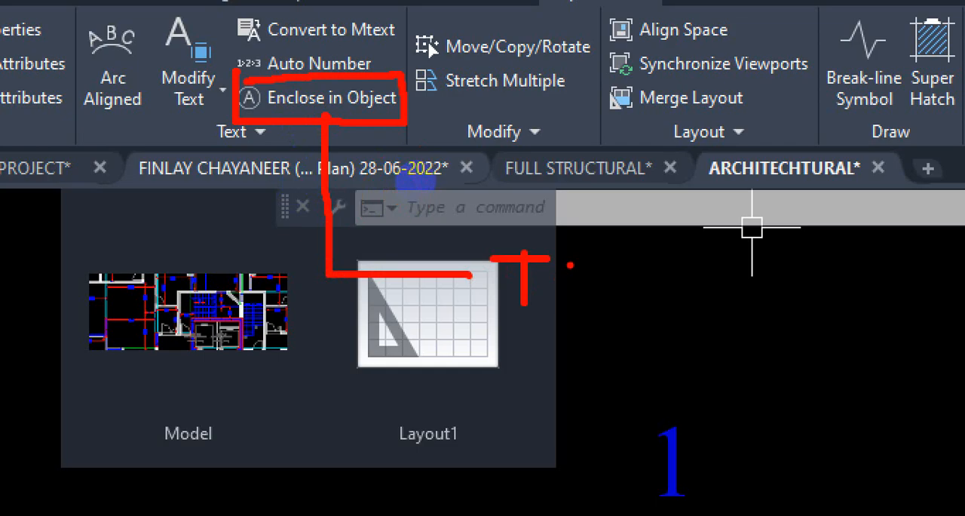
left_click_drag(561, 285, 582, 296)
left_click_drag(592, 257, 597, 285)
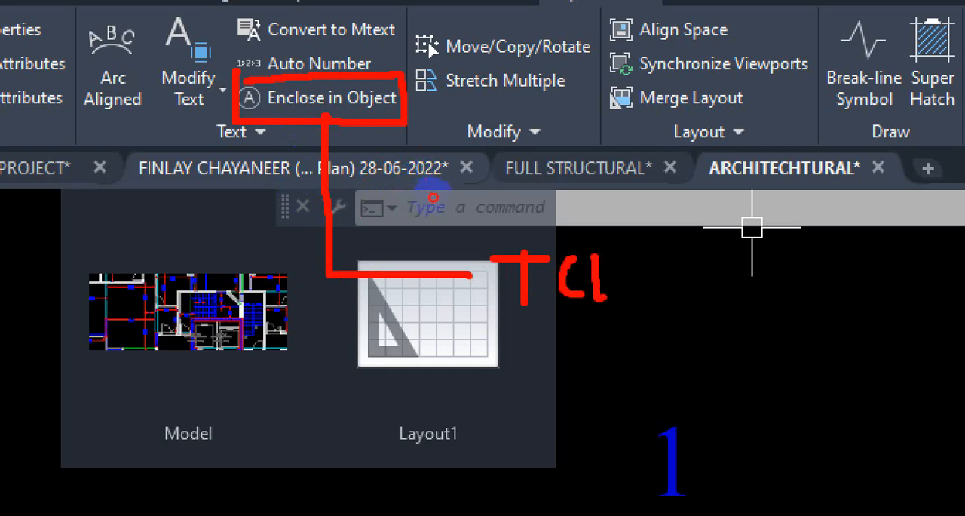
left_click_drag(513, 347, 640, 310)
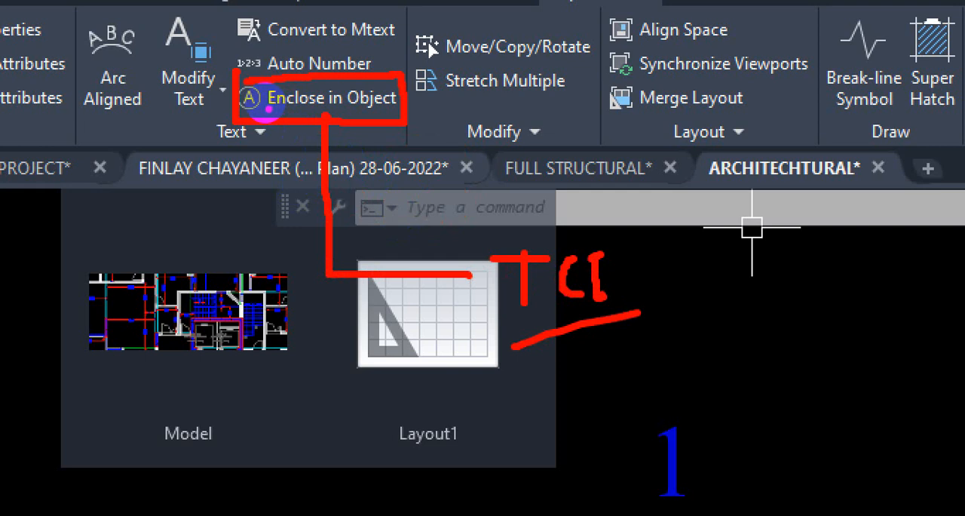
left_click_drag(487, 344, 654, 308)
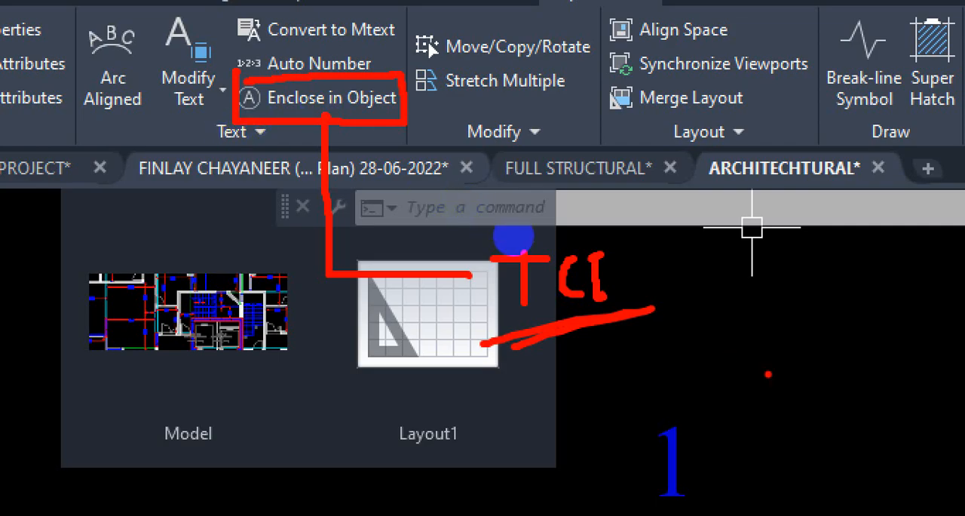
mouse_move(765, 304)
left_mouse_down()
mouse_move(727, 380)
mouse_move(788, 355)
mouse_move(765, 300)
left_mouse_up()
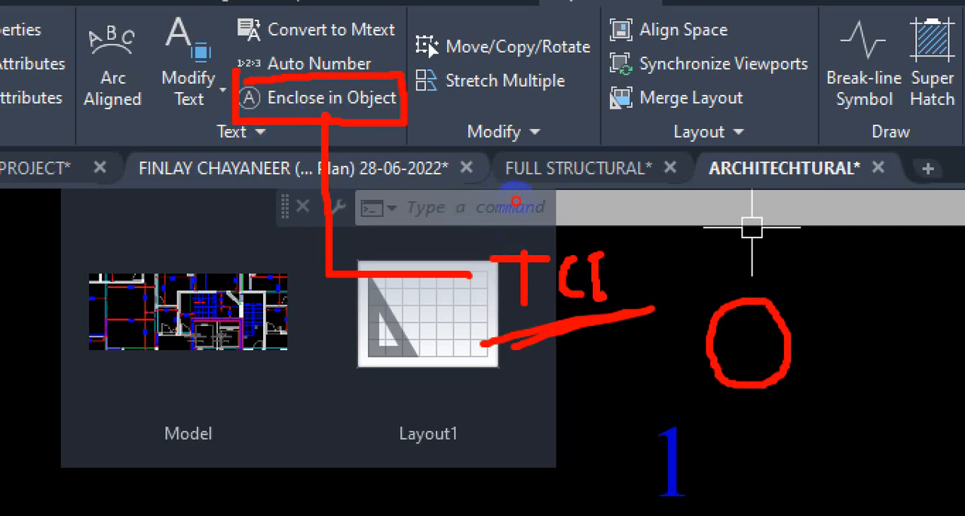
mouse_move(858, 295)
left_mouse_down()
mouse_move(927, 399)
mouse_move(942, 302)
mouse_move(856, 290)
left_mouse_up()
mouse_move(529, 266)
left_mouse_down()
mouse_move(571, 264)
mouse_move(560, 276)
mouse_move(527, 278)
mouse_move(526, 266)
left_mouse_up()
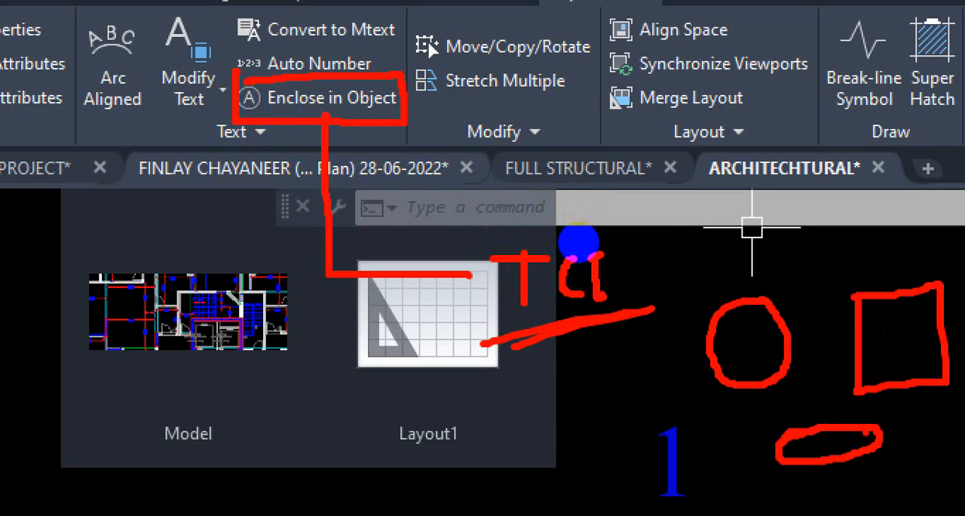
mouse_move(478, 265)
left_mouse_down()
mouse_move(463, 297)
mouse_move(492, 264)
mouse_move(452, 301)
mouse_move(484, 269)
left_mouse_up()
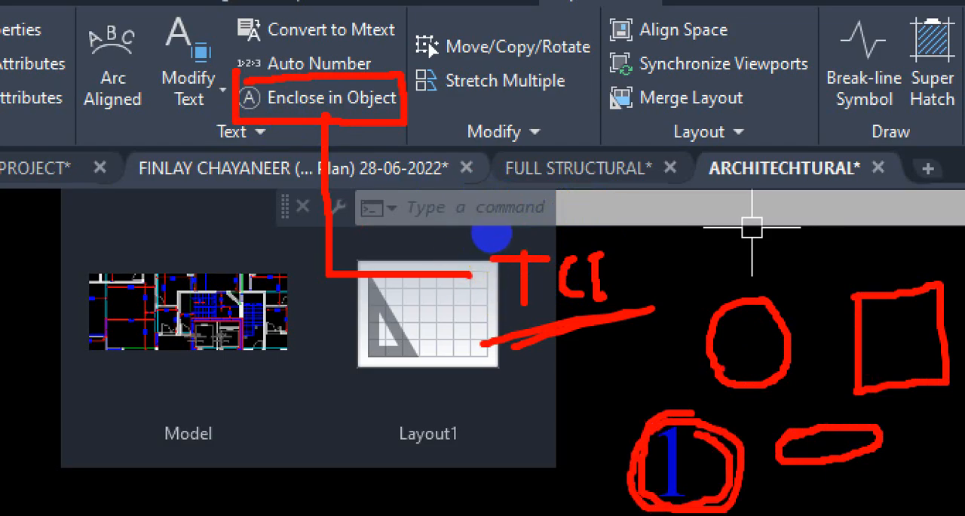
mouse_move(491, 218)
left_mouse_down()
mouse_move(566, 232)
mouse_move(518, 238)
left_mouse_up()
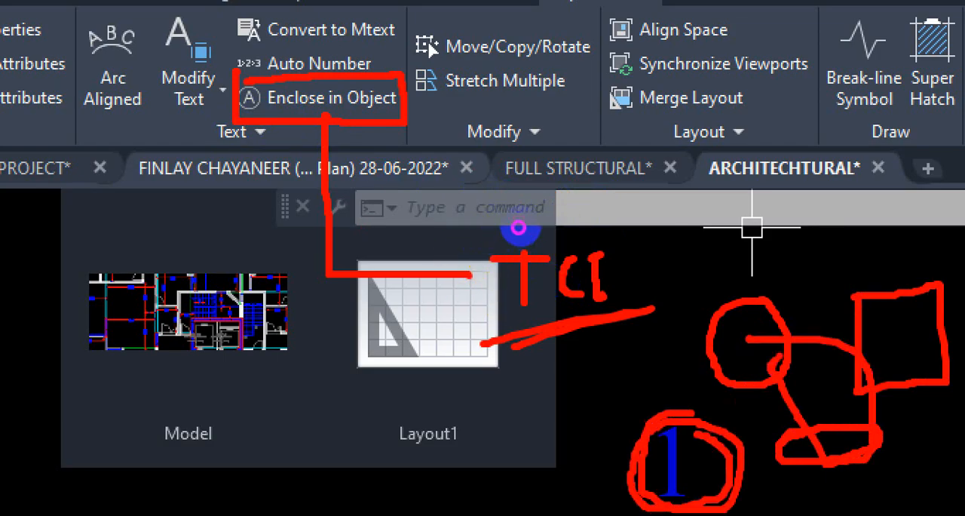
key("Escape")
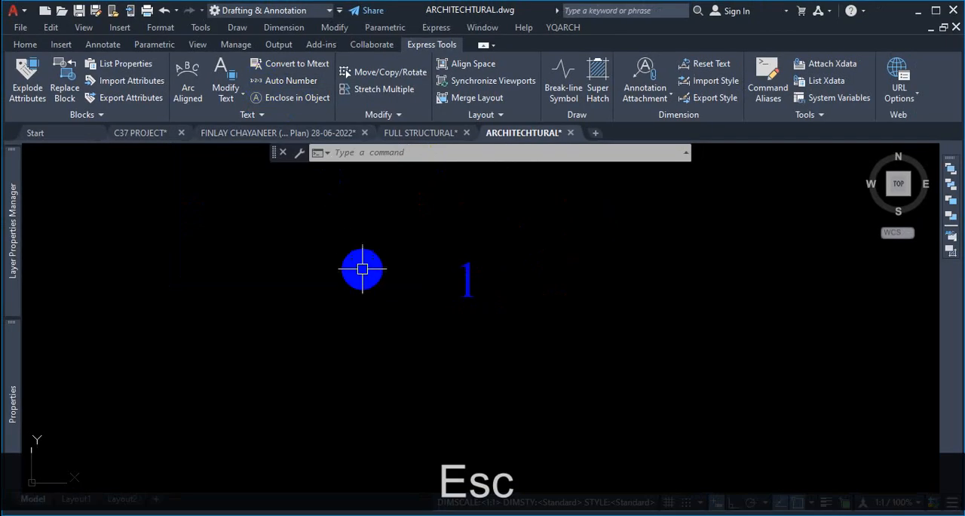
type("tci")
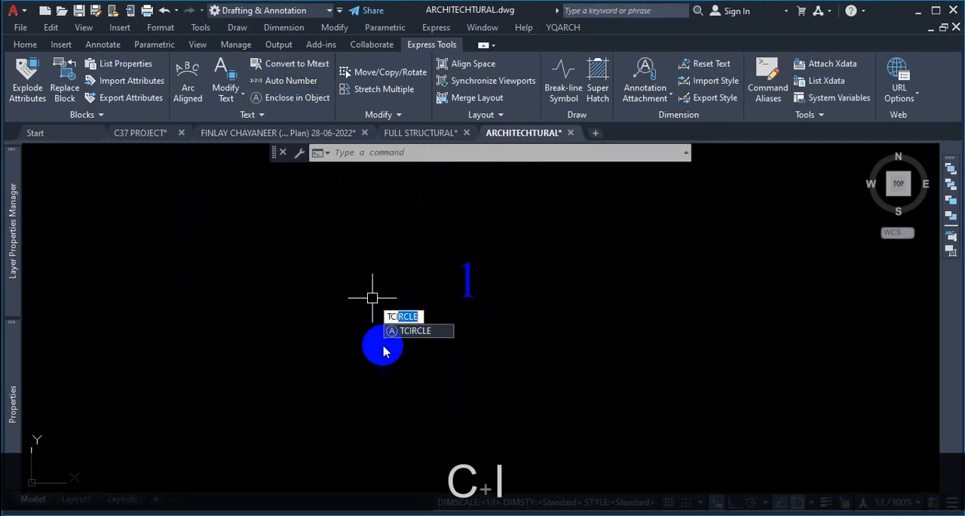
key("Return")
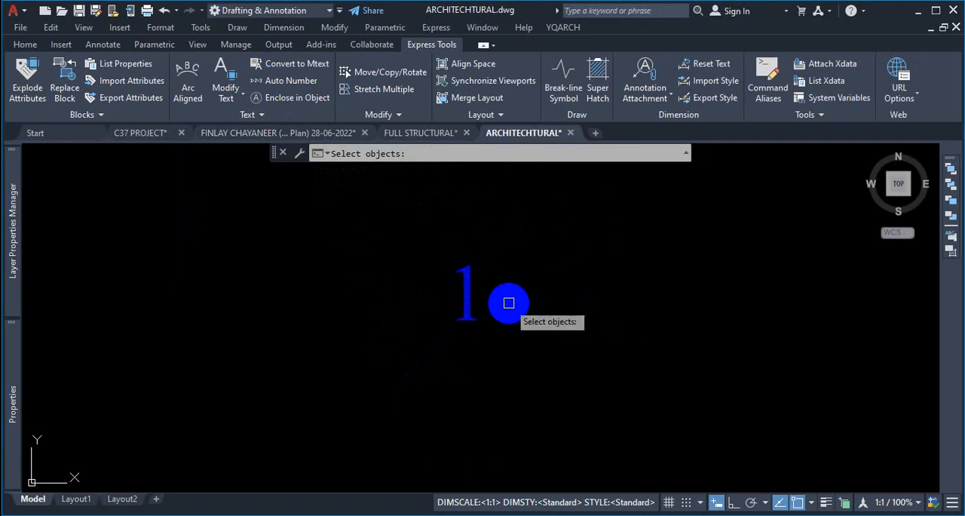
key("ctrl+1")
left_click(510, 304)
left_click_drag(574, 284, 559, 306)
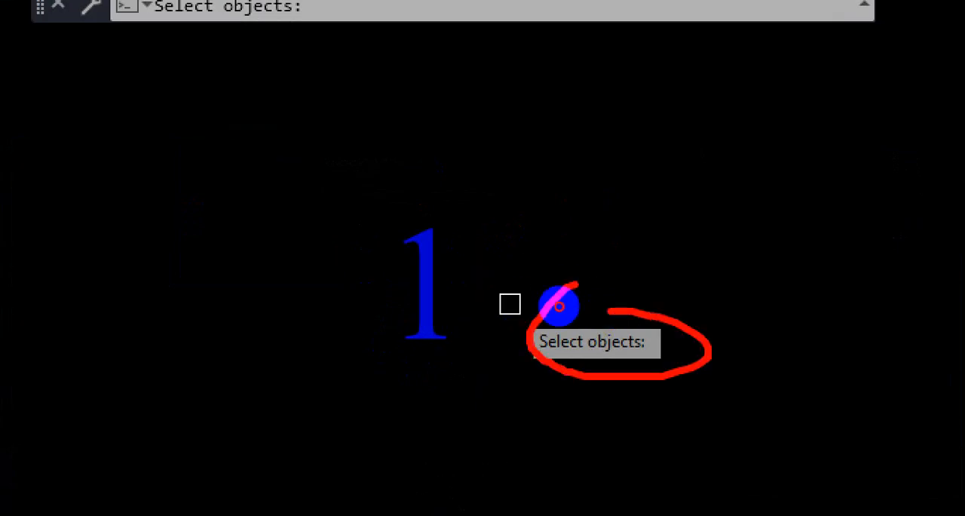
key("ctrl+1")
key("Escape")
left_click(467, 294)
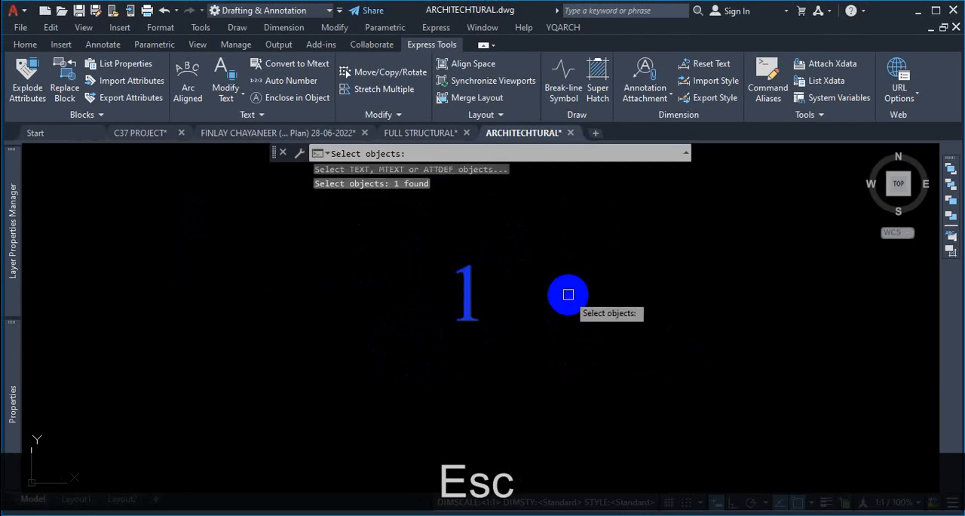
key("Return")
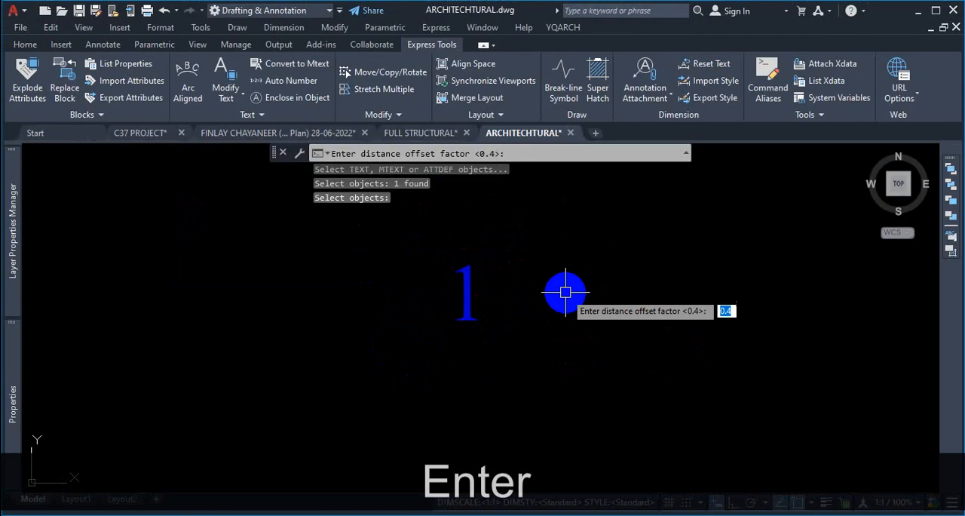
key("ctrl+1")
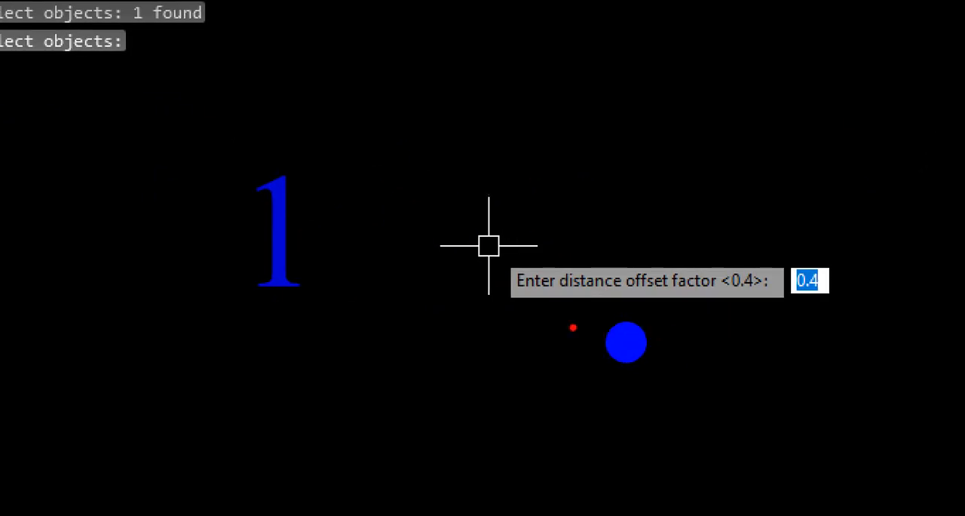
left_click_drag(594, 328, 718, 329)
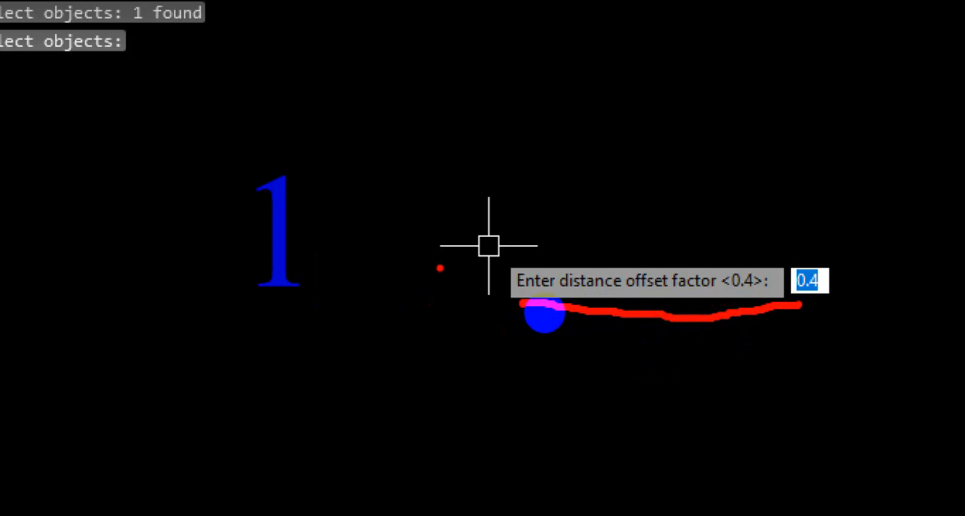
mouse_move(302, 136)
left_mouse_down()
mouse_move(188, 190)
mouse_move(260, 317)
mouse_move(343, 273)
mouse_move(301, 128)
mouse_move(285, 179)
left_mouse_up()
mouse_move(279, 219)
left_mouse_down()
mouse_move(215, 220)
mouse_move(328, 225)
left_mouse_up()
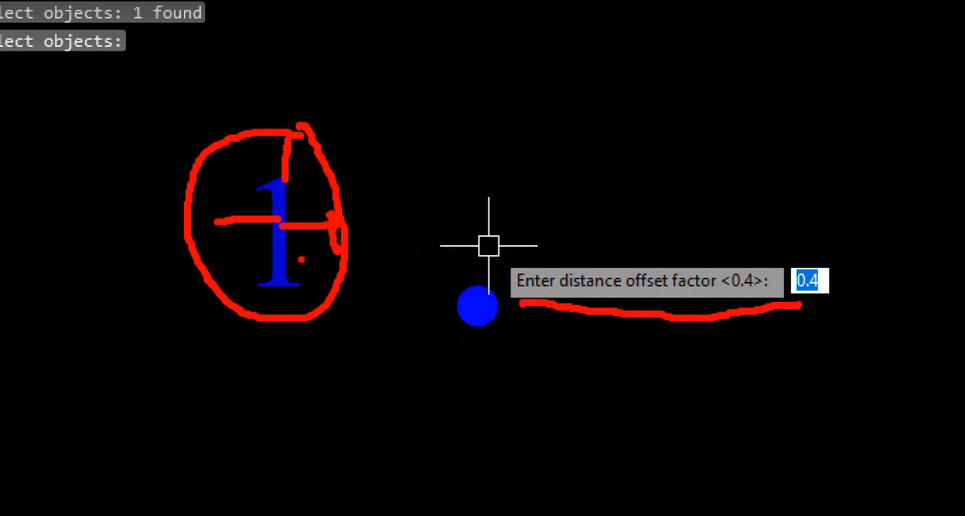
key("ctrl+1")
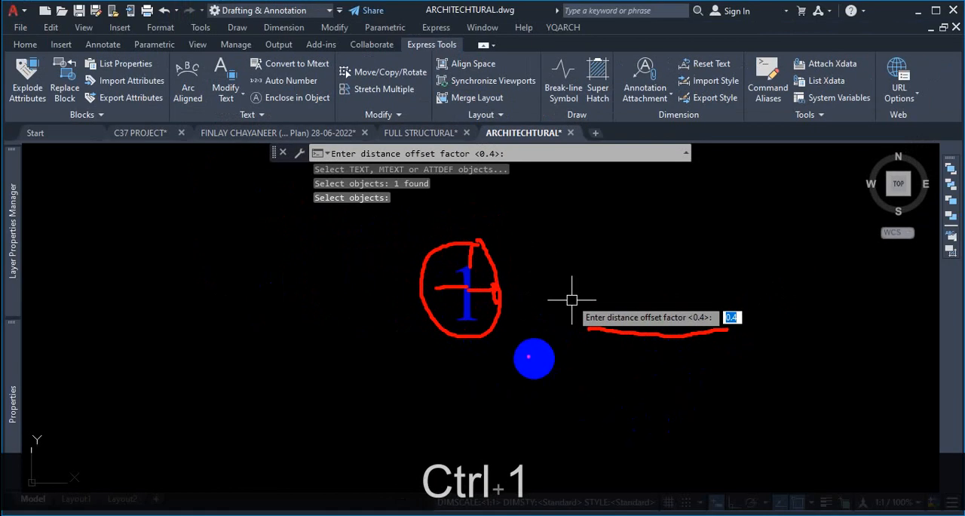
left_click_drag(605, 225, 605, 267)
mouse_move(628, 234)
left_mouse_down()
mouse_move(631, 260)
mouse_move(640, 235)
left_mouse_up()
left_click_drag(718, 231, 729, 256)
left_click_drag(740, 240, 758, 254)
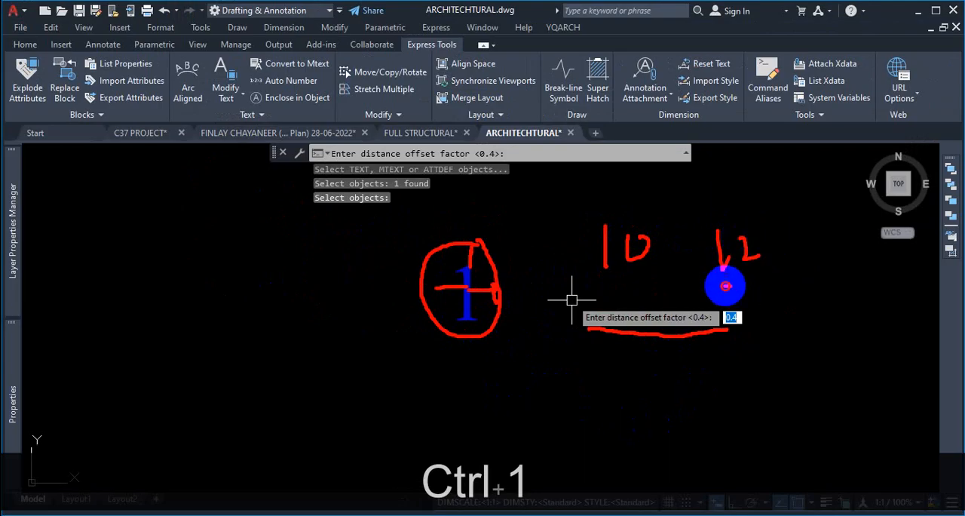
left_click_drag(726, 284, 775, 278)
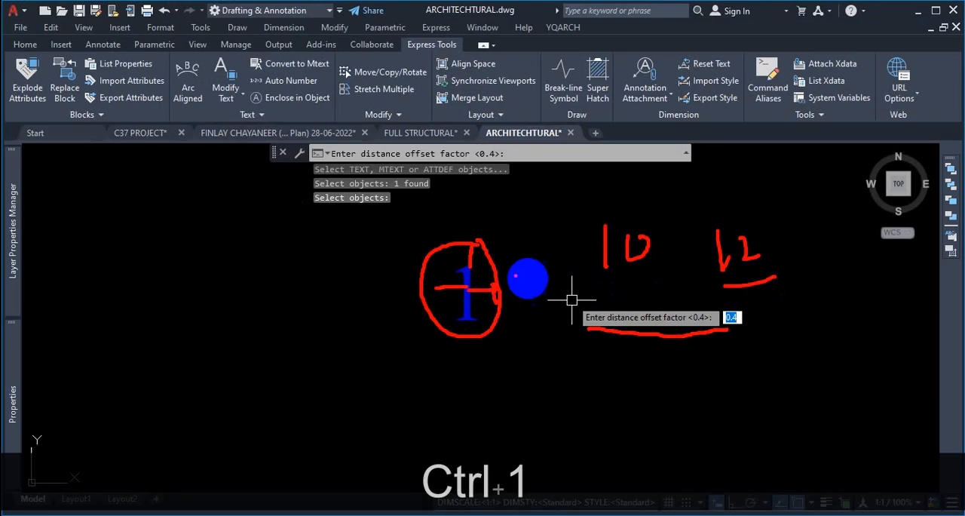
left_click_drag(470, 260, 480, 324)
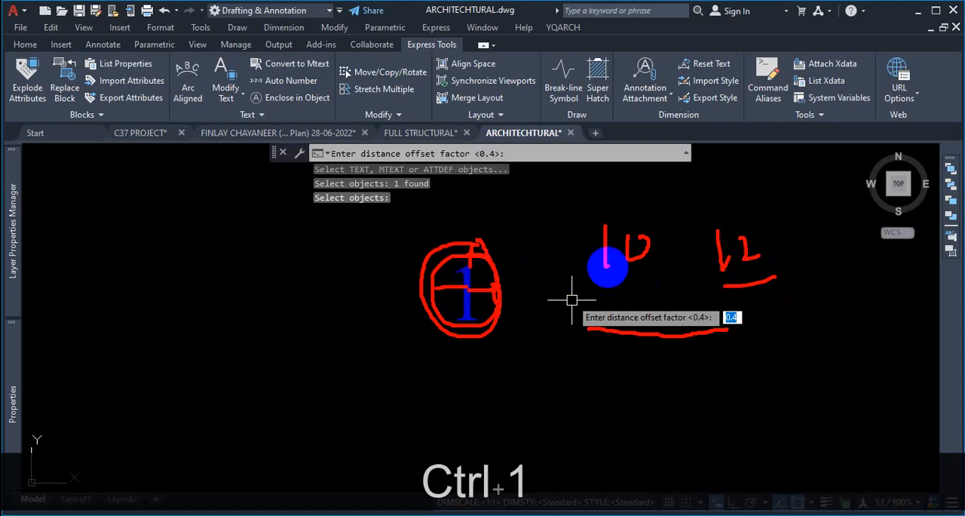
mouse_move(615, 213)
left_mouse_down()
mouse_move(577, 264)
mouse_move(650, 276)
mouse_move(631, 205)
mouse_move(607, 209)
left_mouse_up()
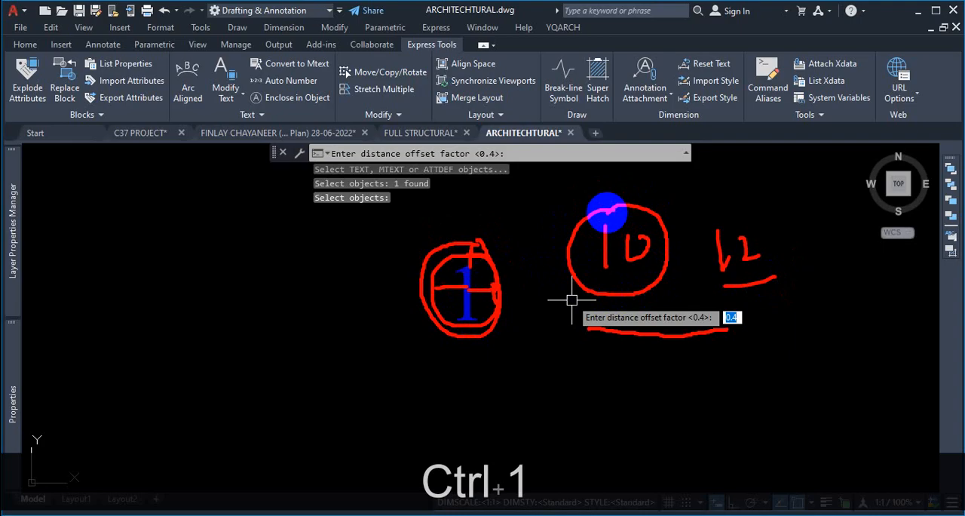
key("Escape")
key("Escape")
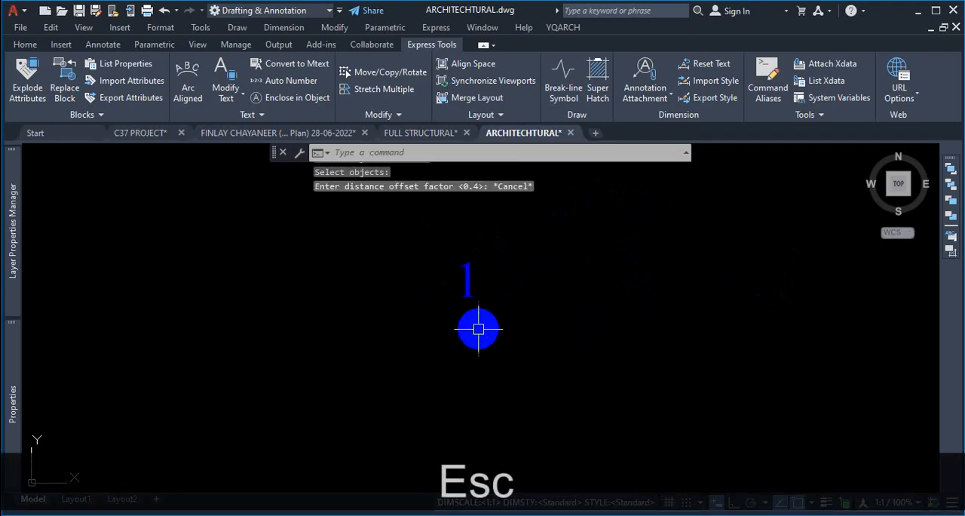
key("Escape")
- Edit the first grid label's text to read 01 and close the text editor
scroll(474, 278, "up", 4)
double_click(479, 260)
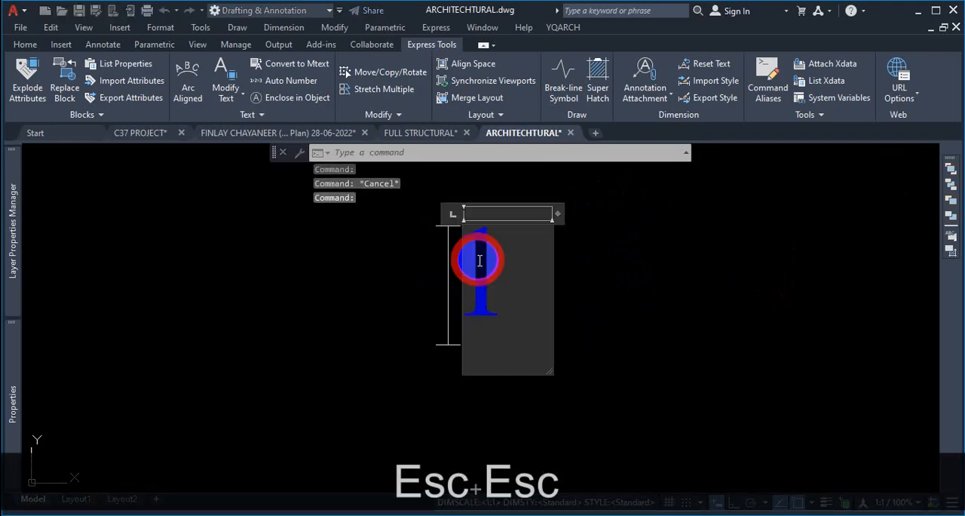
left_click(474, 276)
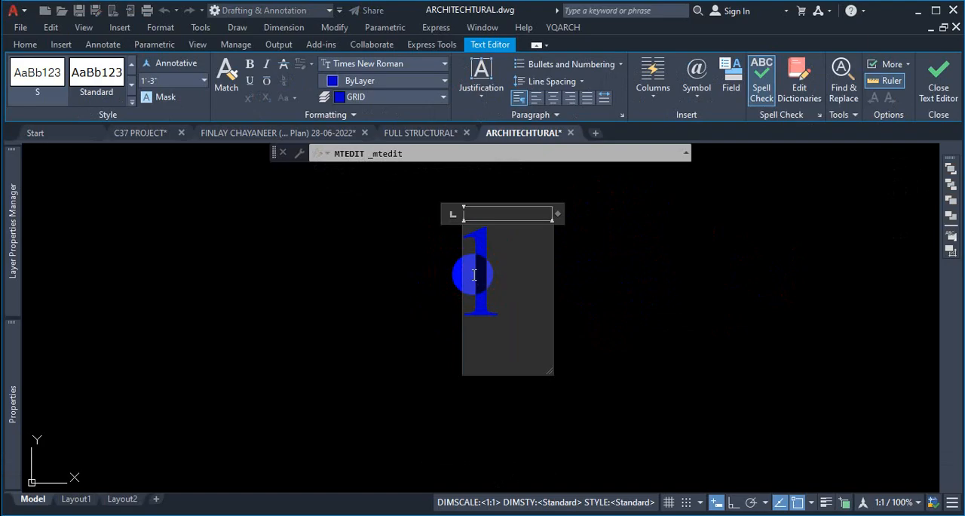
type("0")
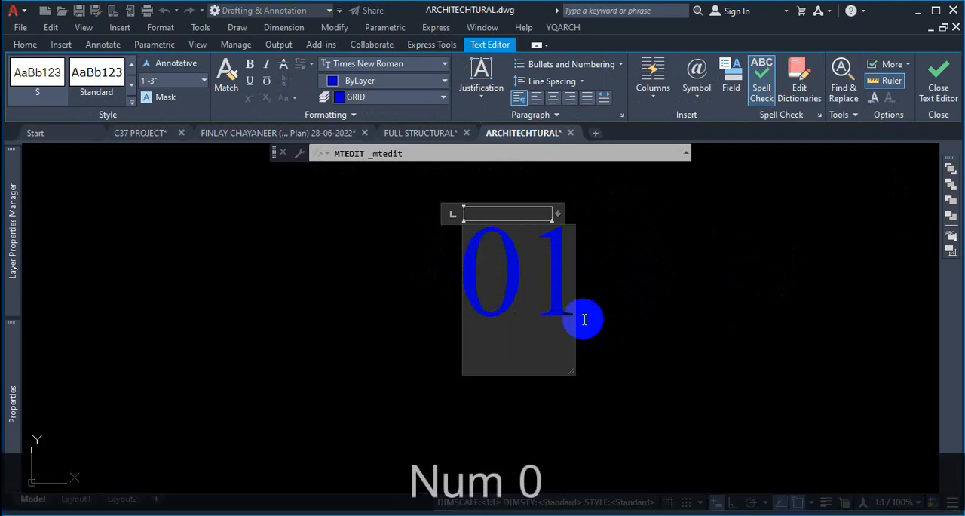
left_click(938, 88)
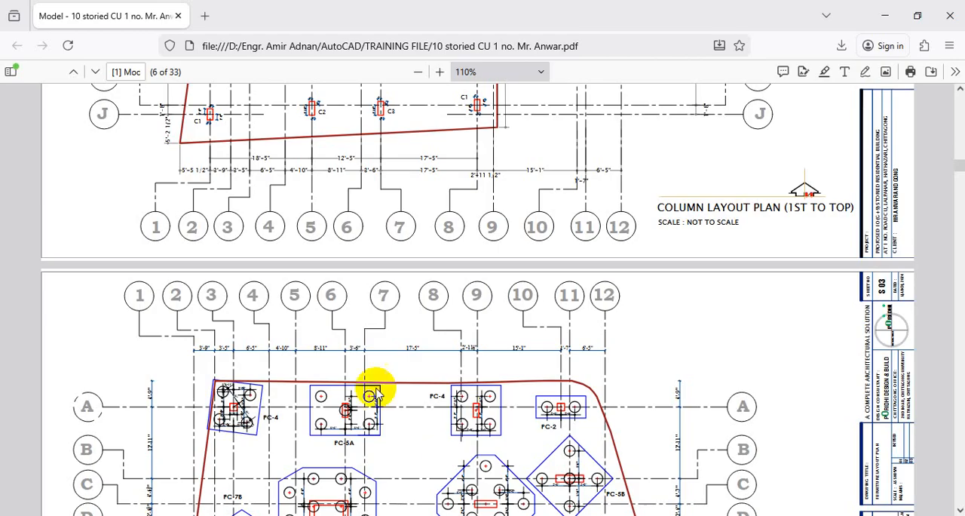
- Examine the circled grid-line labels on the column layout plan in the reference PDF
key("ctrl+1")
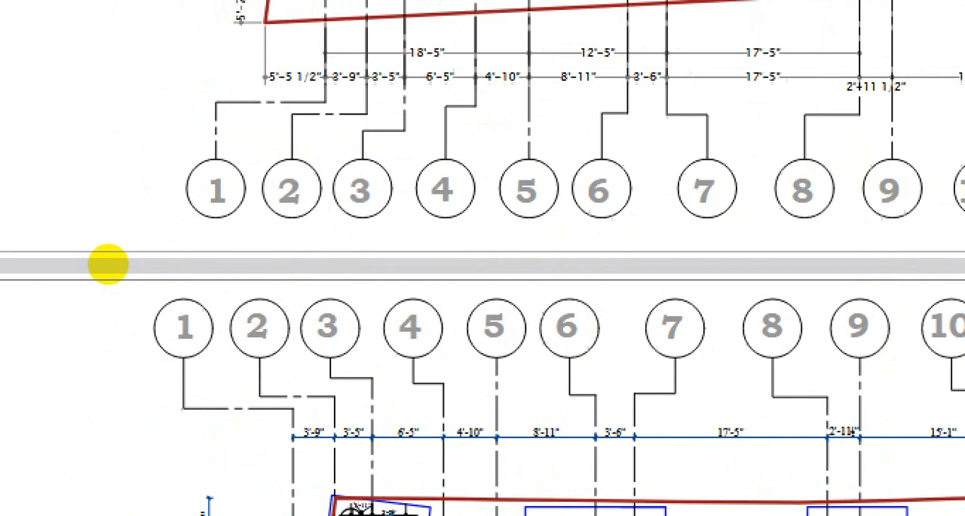
left_click(104, 260)
scroll(301, 274, "down", 3)
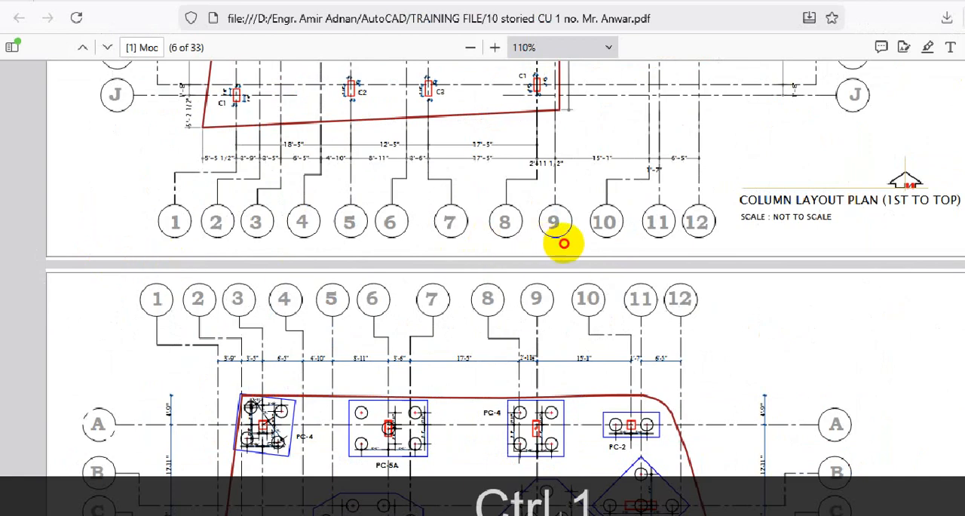
left_click_drag(634, 241, 688, 238)
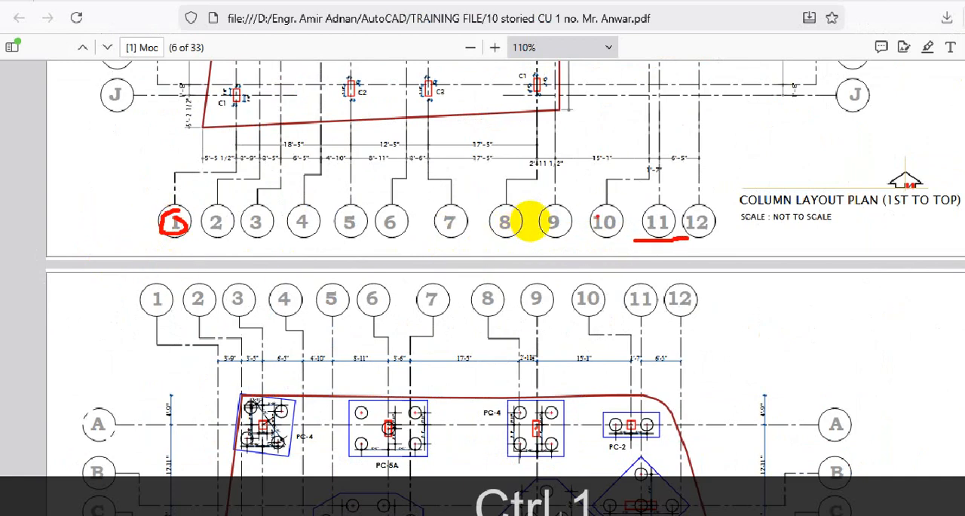
left_click_drag(592, 224, 600, 216)
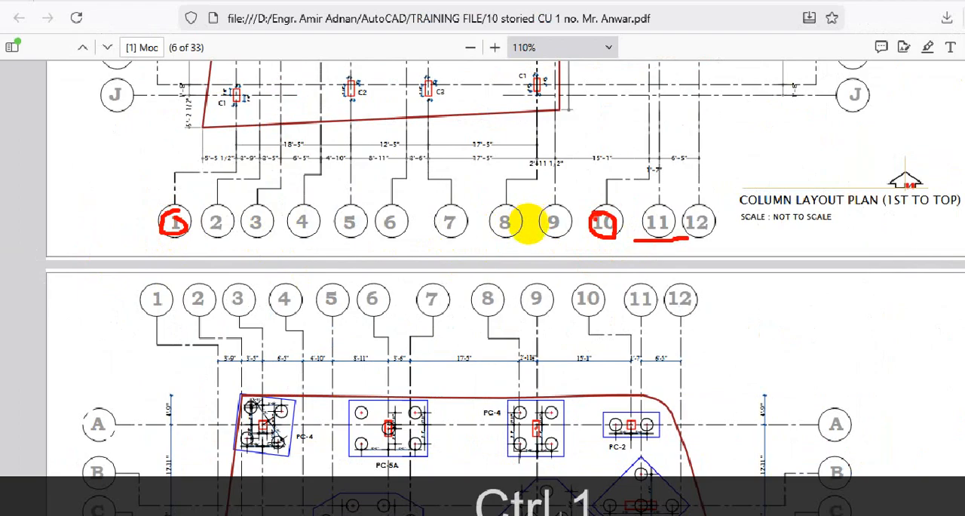
key("Escape")
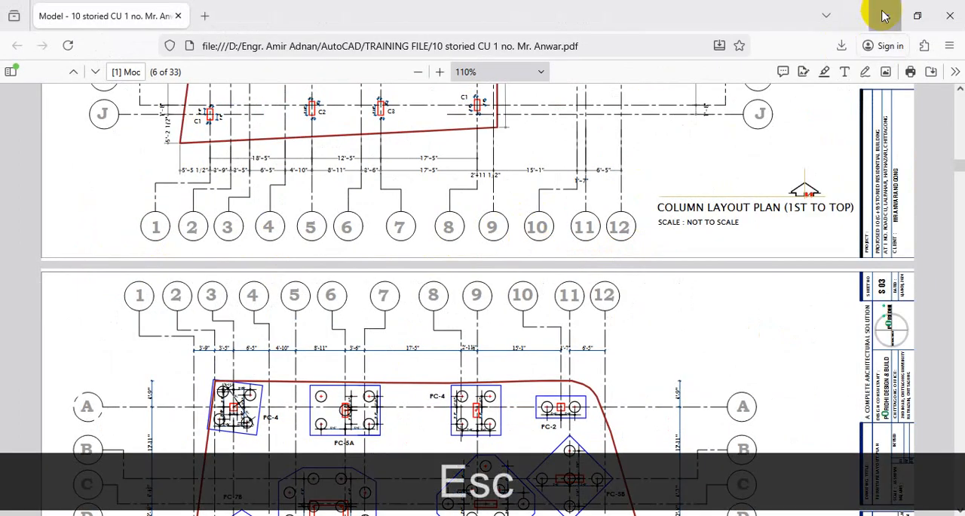
left_click(882, 14)
- Enclose the 01 label in a constant-size circle using Enclose in Object with a distance offset factor of 0.1
scroll(478, 324, "down", 3)
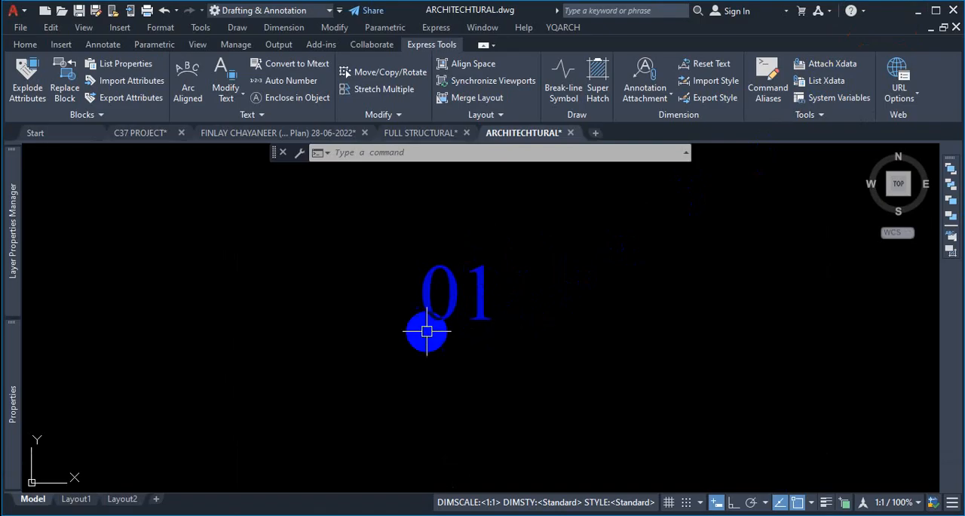
scroll(462, 330, "down", 3)
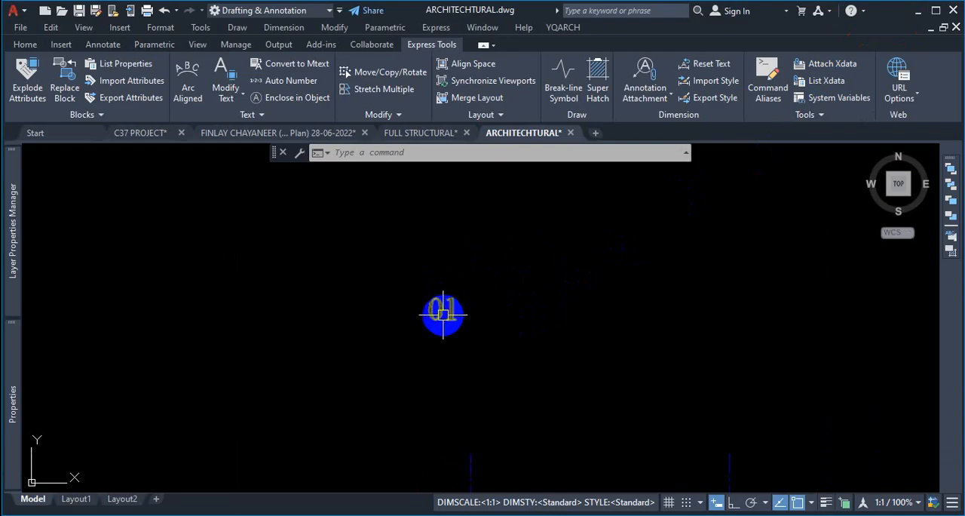
scroll(431, 309, "down", 4)
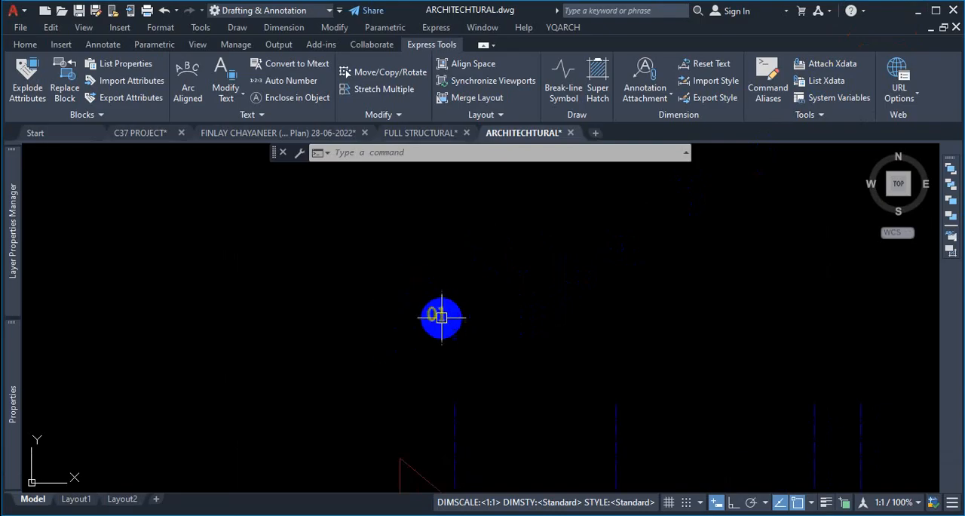
scroll(437, 320, "up", 6)
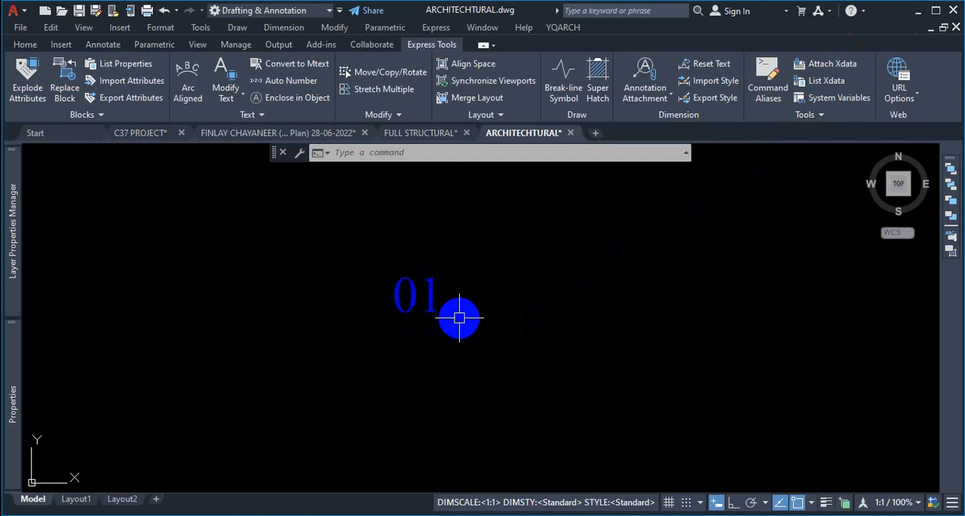
type("TC")
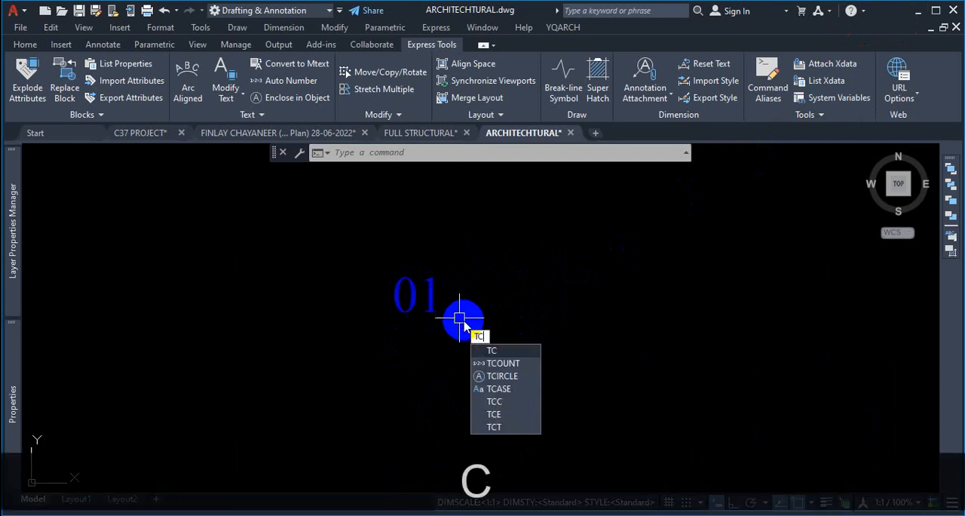
type("I")
key("Return")
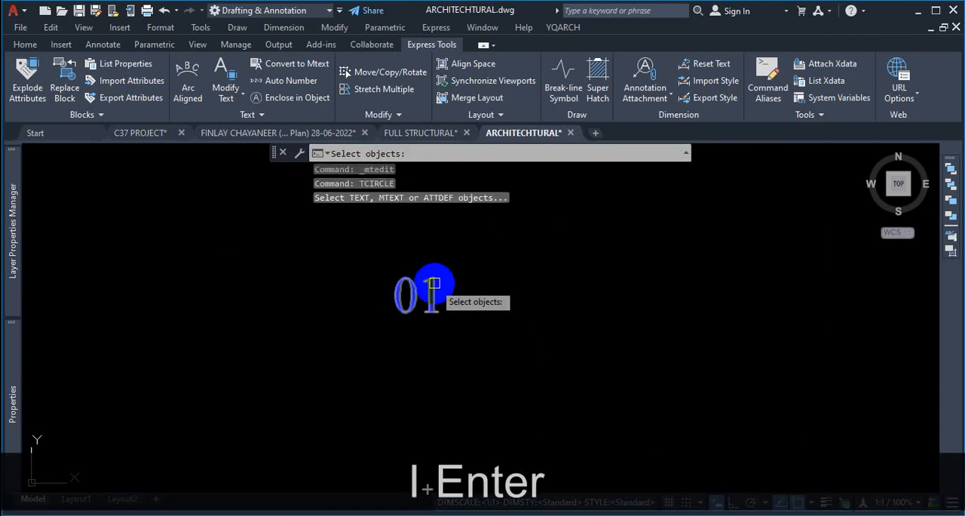
left_click(435, 283)
key("Return")
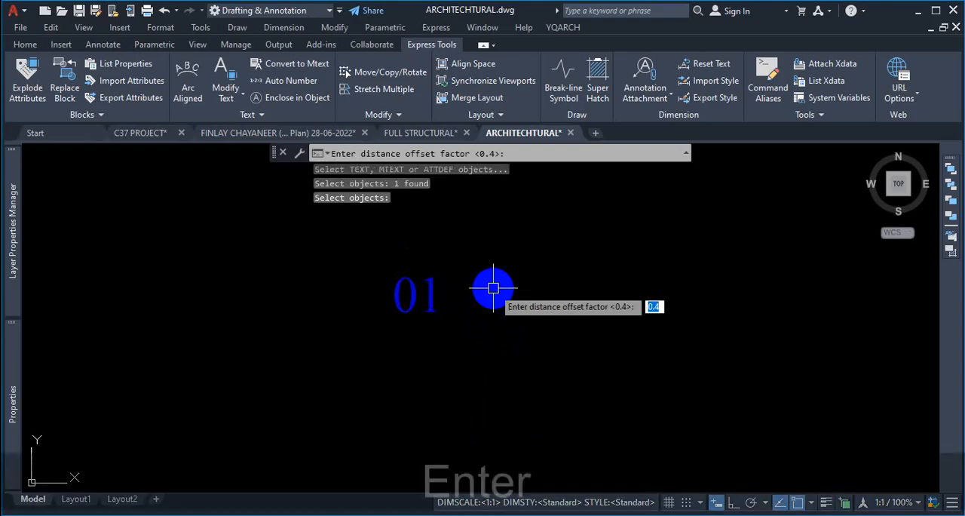
key("ctrl")
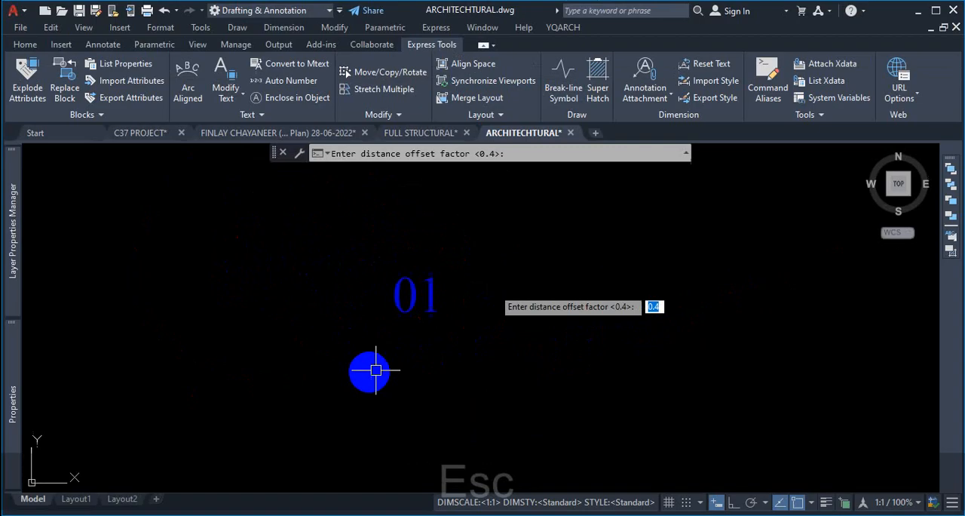
key("Escape")
key("KP_Decimal")
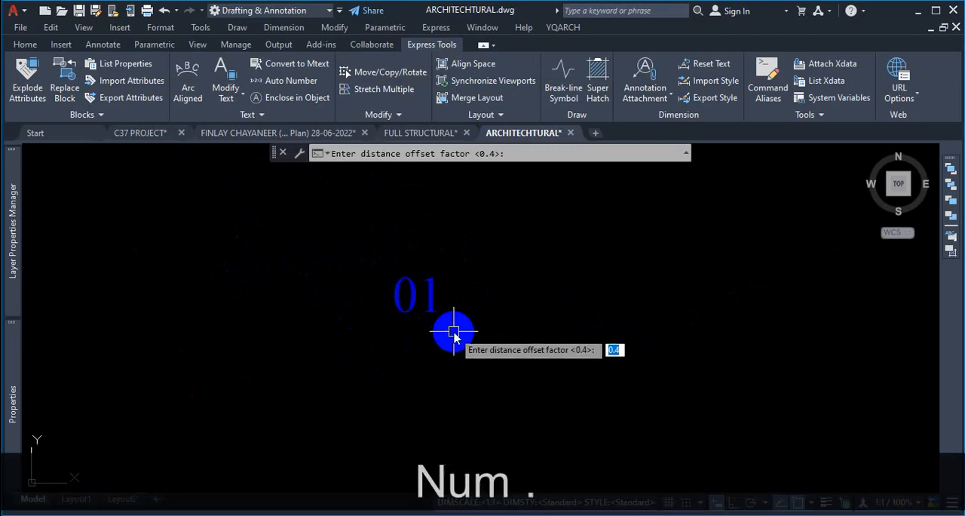
type("1")
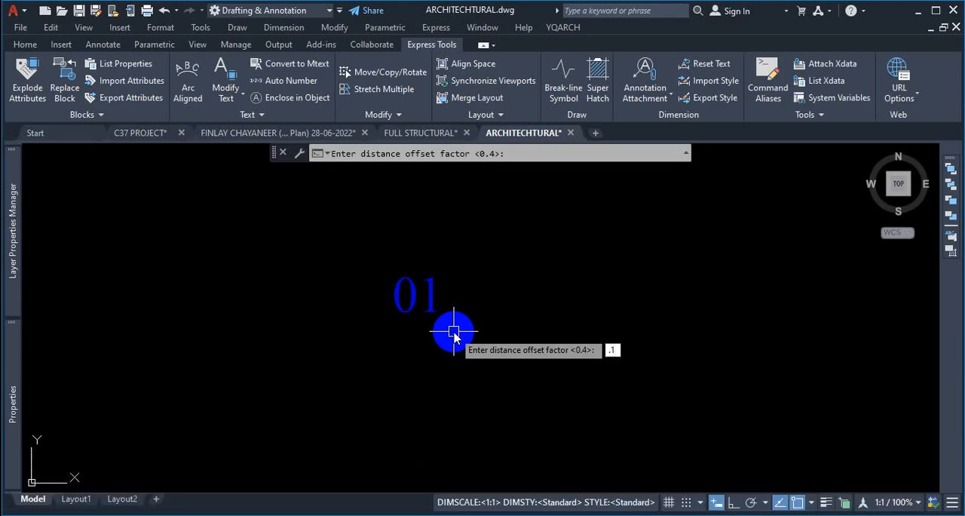
key("Return")
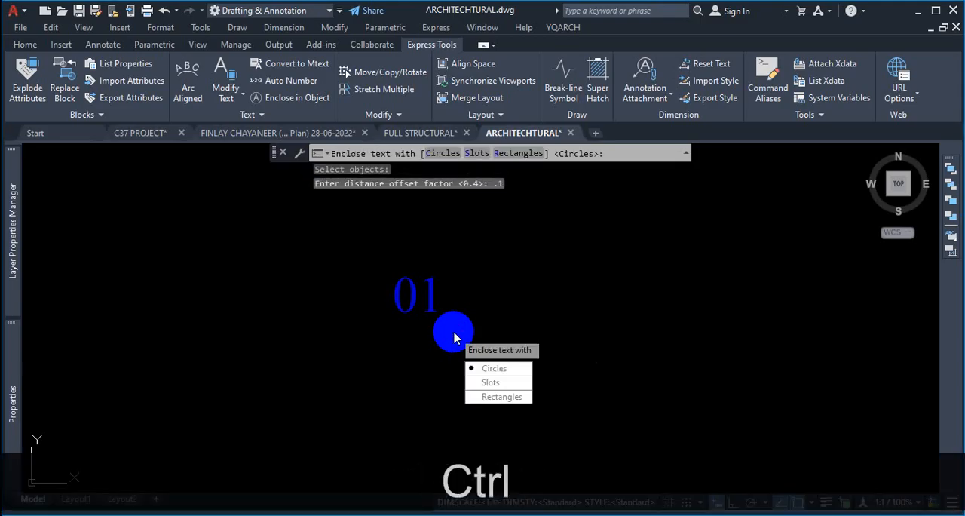
key("ctrl+1")
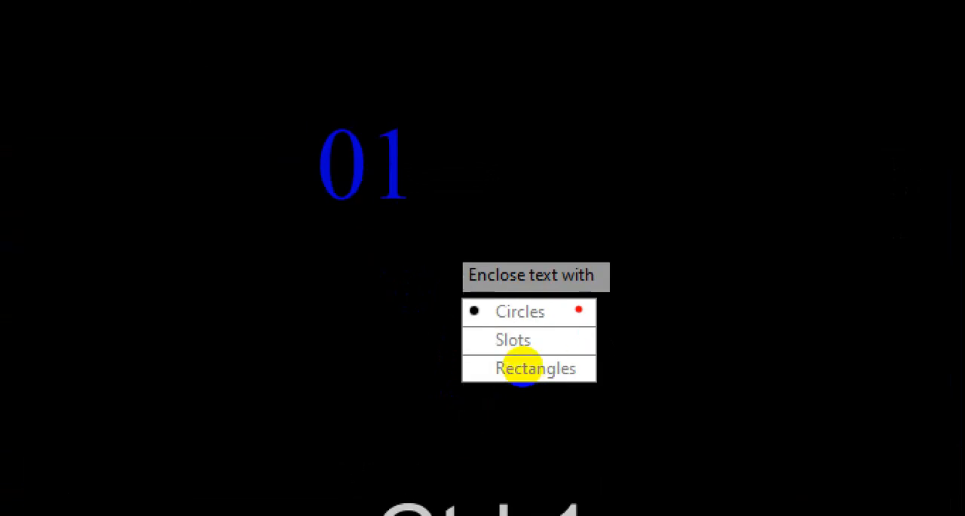
left_click(519, 378)
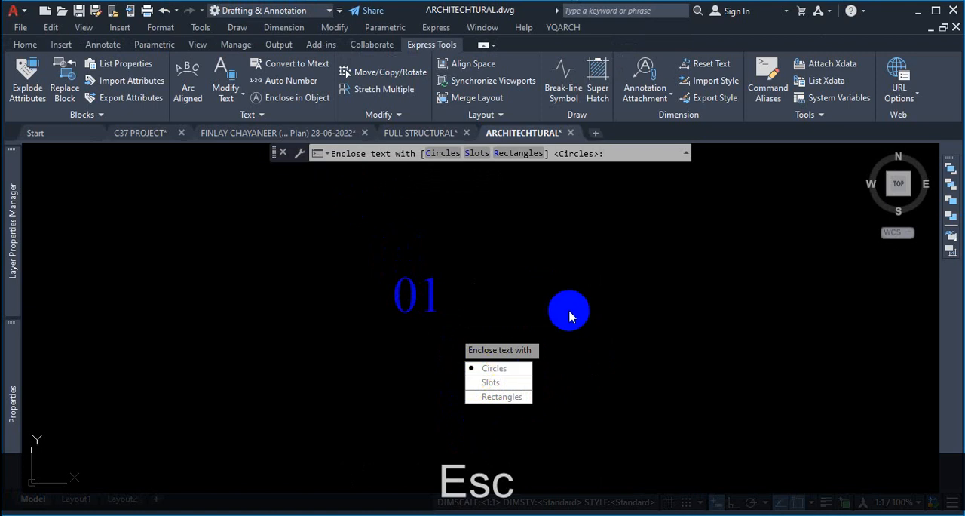
key("Return")
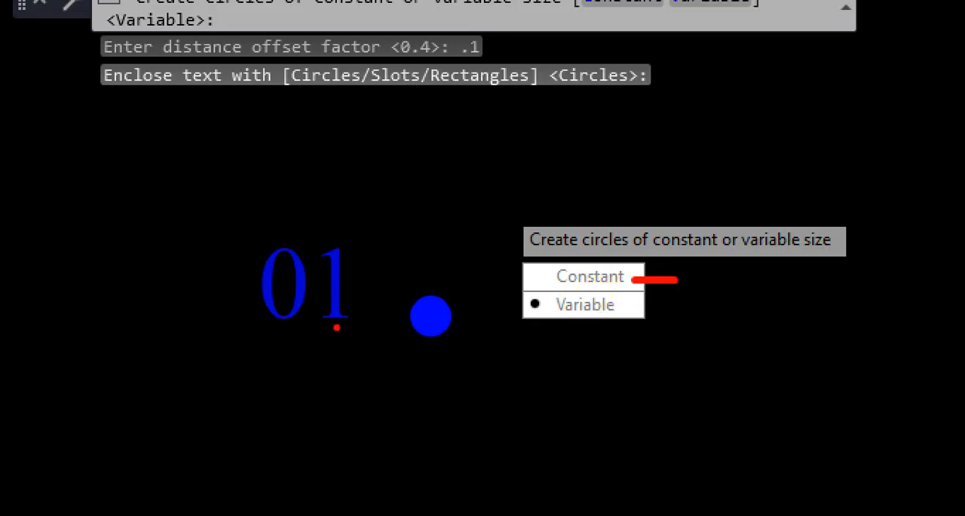
mouse_move(333, 390)
left_mouse_down()
mouse_move(355, 443)
mouse_move(380, 453)
left_mouse_up()
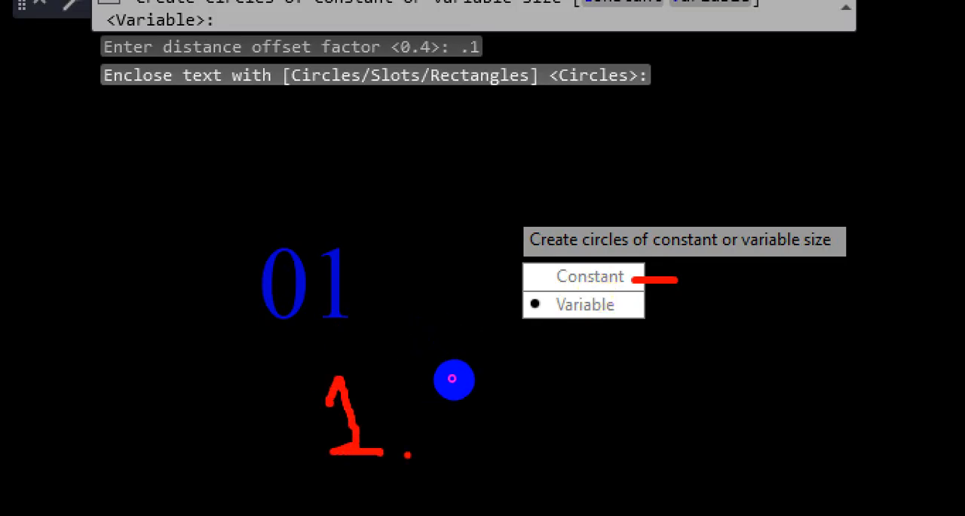
left_click_drag(559, 368, 561, 445)
mouse_move(596, 371)
left_mouse_down()
mouse_move(603, 407)
mouse_move(682, 413)
left_mouse_up()
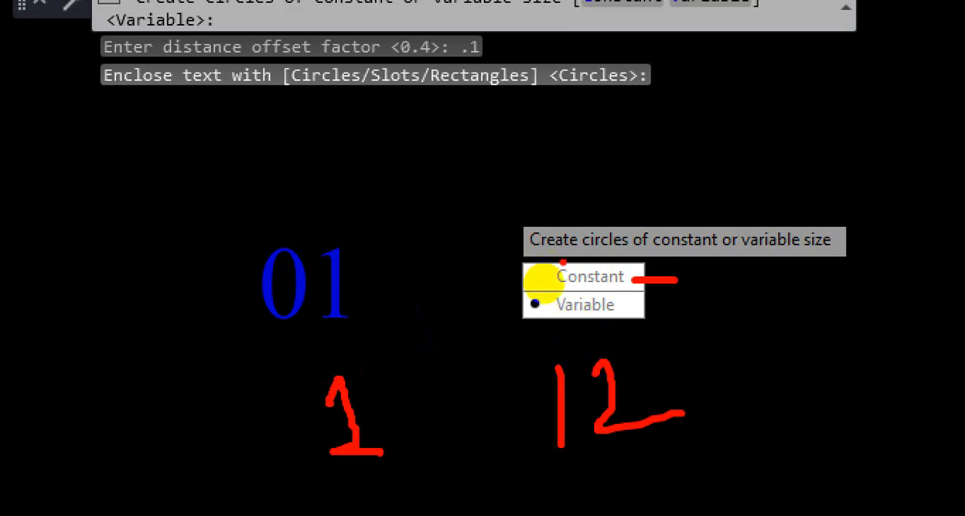
left_click_drag(564, 261, 576, 259)
left_click_drag(582, 403, 580, 407)
mouse_move(340, 367)
left_mouse_down()
mouse_move(298, 414)
mouse_move(388, 411)
mouse_move(355, 367)
left_mouse_up()
mouse_move(556, 353)
left_mouse_down()
mouse_move(517, 327)
mouse_move(577, 387)
mouse_move(550, 323)
mouse_move(602, 332)
left_mouse_up()
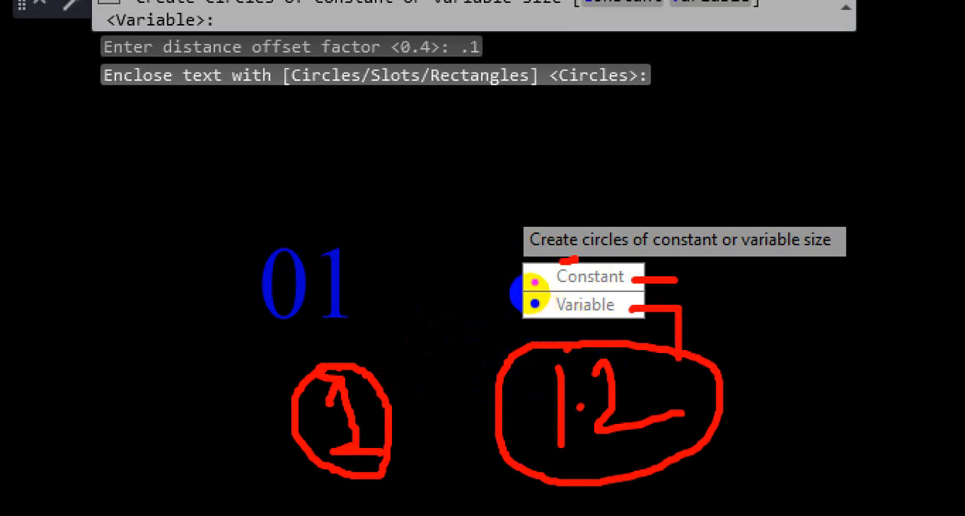
mouse_move(534, 281)
left_mouse_down()
mouse_move(455, 280)
mouse_move(455, 392)
left_mouse_up()
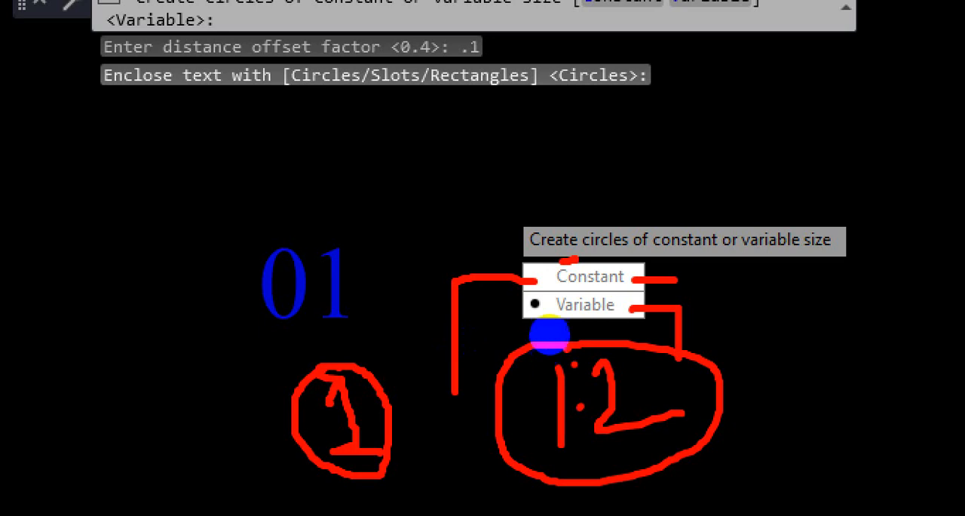
mouse_move(546, 318)
left_mouse_down()
mouse_move(517, 384)
mouse_move(592, 389)
mouse_move(586, 328)
mouse_move(555, 320)
left_mouse_up()
mouse_move(441, 321)
left_mouse_down()
mouse_move(371, 377)
mouse_move(497, 363)
mouse_move(437, 331)
left_mouse_up()
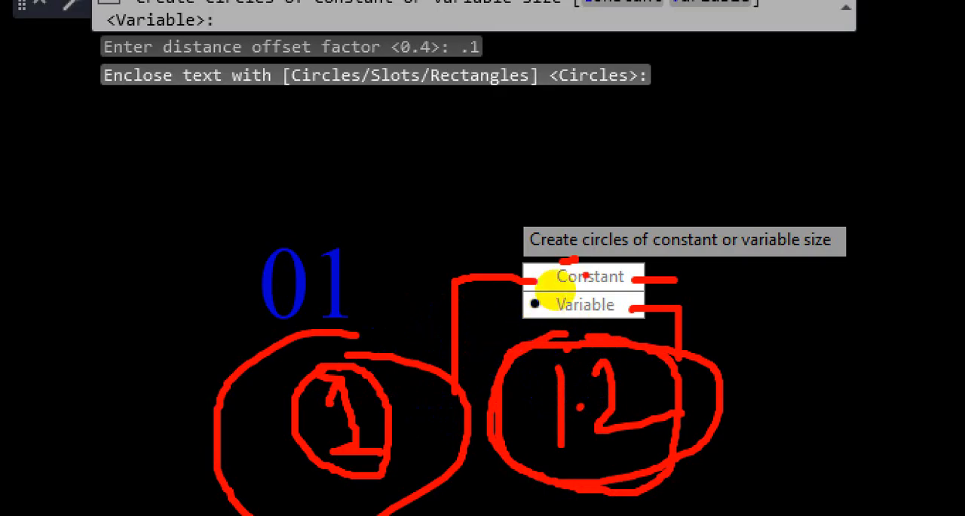
mouse_move(328, 226)
left_mouse_down()
mouse_move(332, 332)
mouse_move(348, 234)
left_mouse_up()
mouse_move(302, 209)
left_mouse_down()
mouse_move(294, 211)
mouse_move(335, 221)
left_mouse_up()
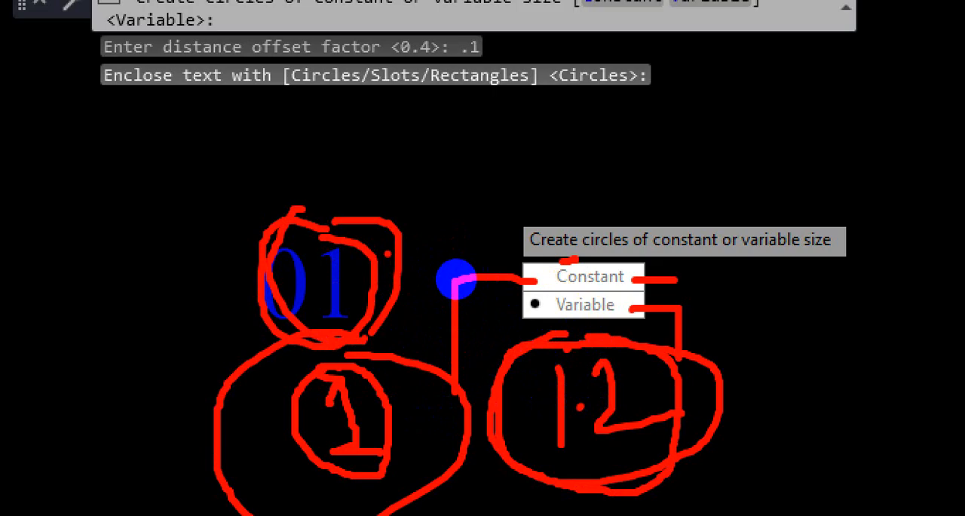
key("Escape")
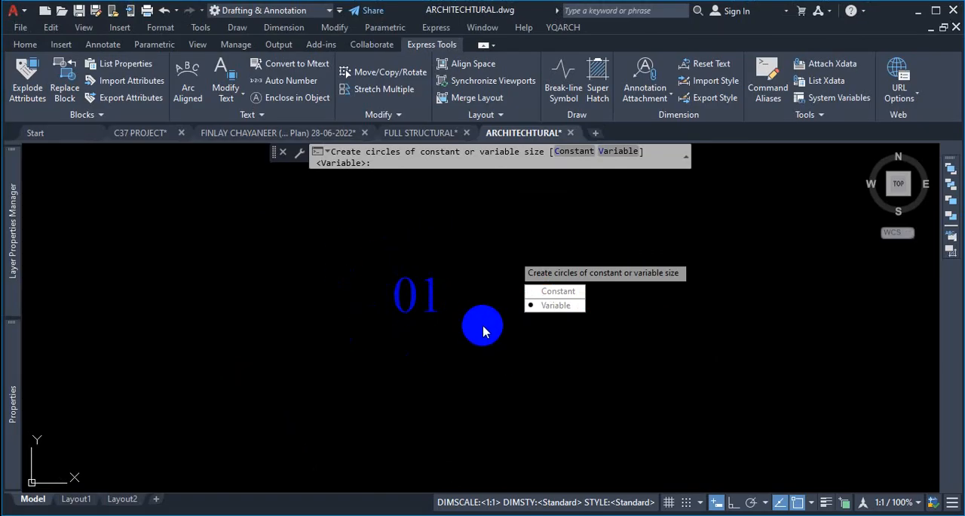
left_click(558, 292)
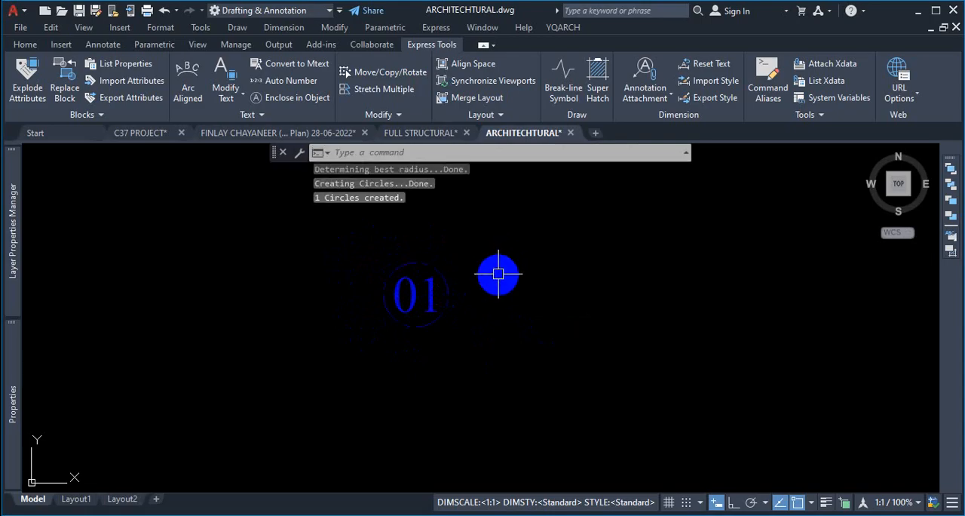
- Set the linetype of the circle around the 01 label to Continuous
scroll(362, 291, "up", 2)
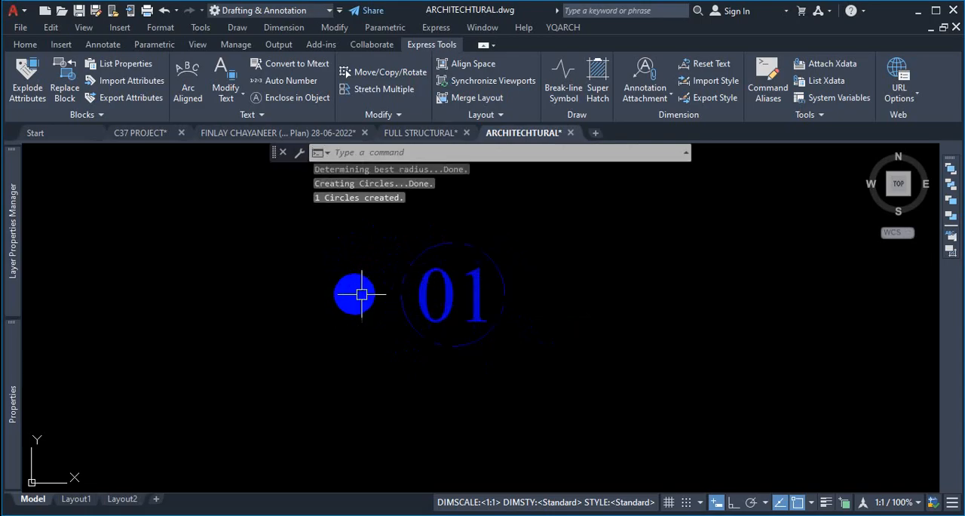
scroll(453, 246, "up", 2)
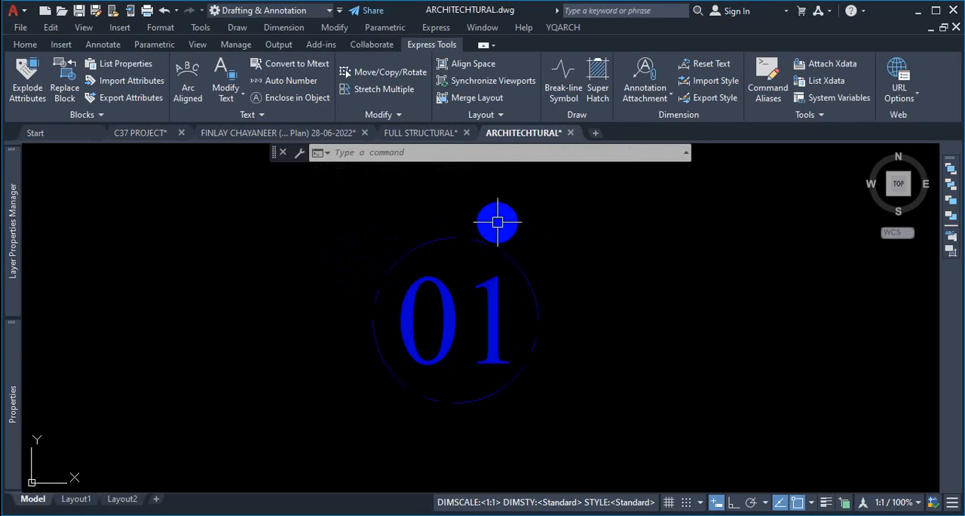
left_click(26, 46)
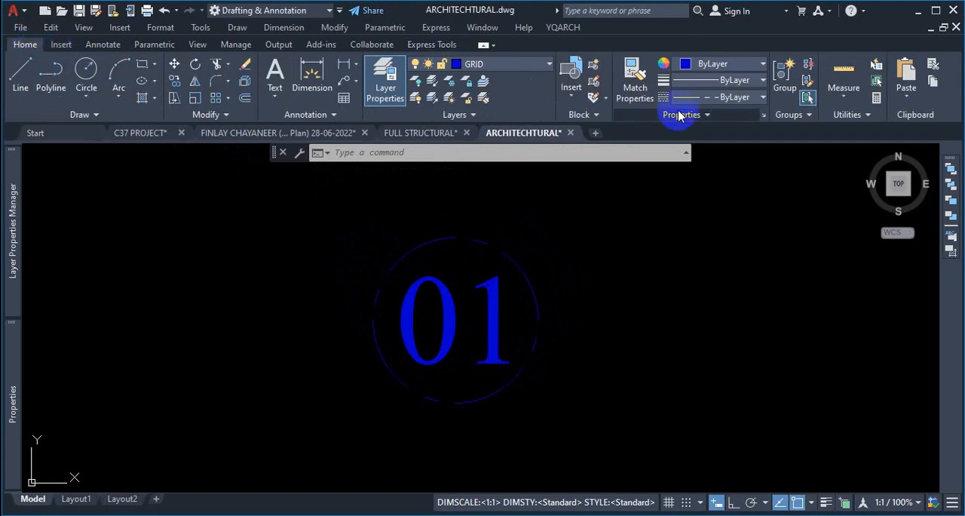
left_click(498, 228)
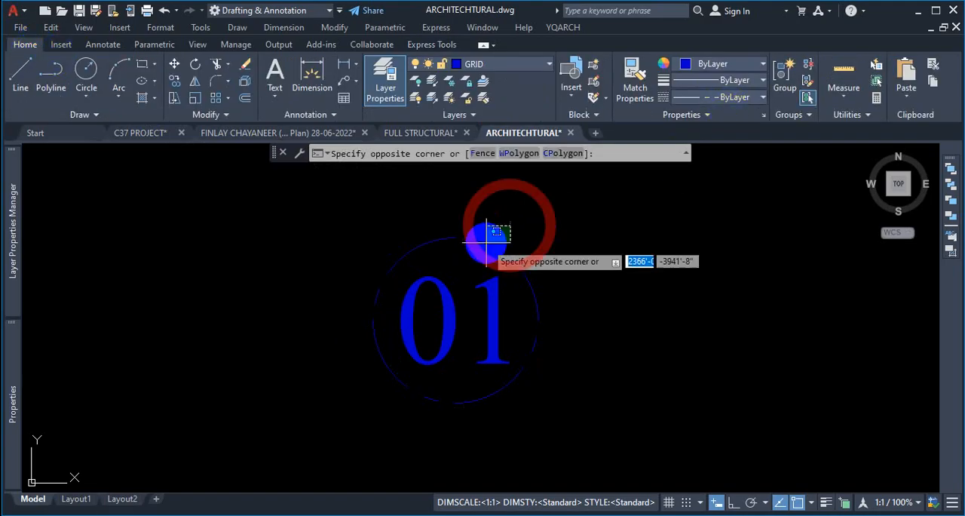
left_click(460, 241)
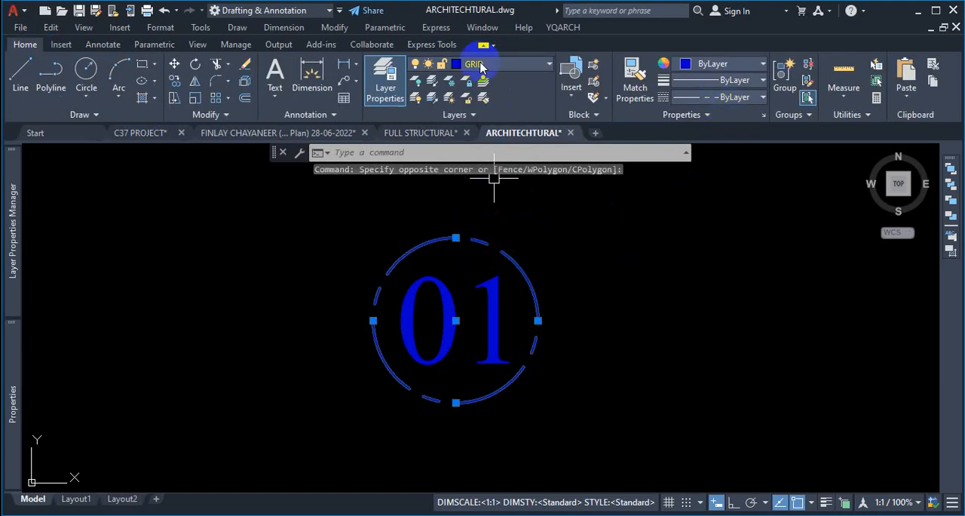
left_click(745, 97)
scroll(742, 185, "down", 3)
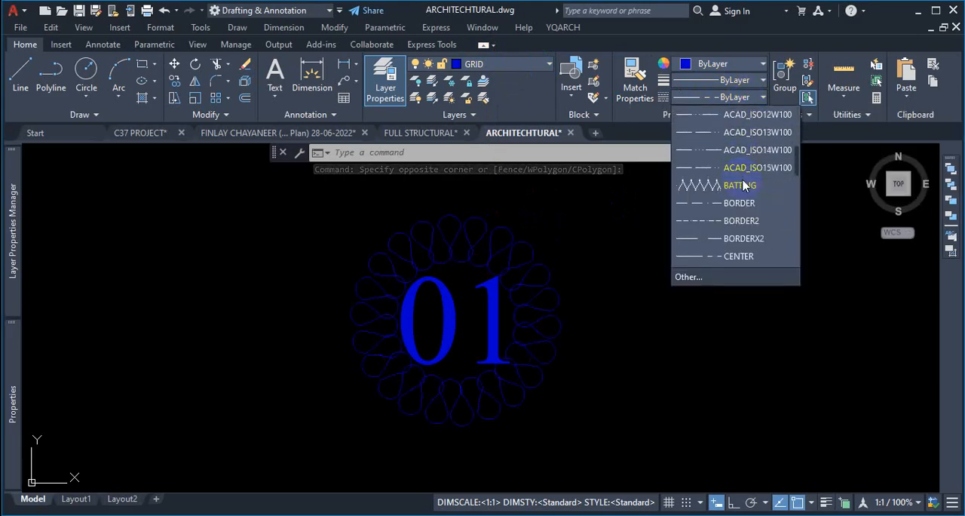
scroll(750, 210, "down", 2)
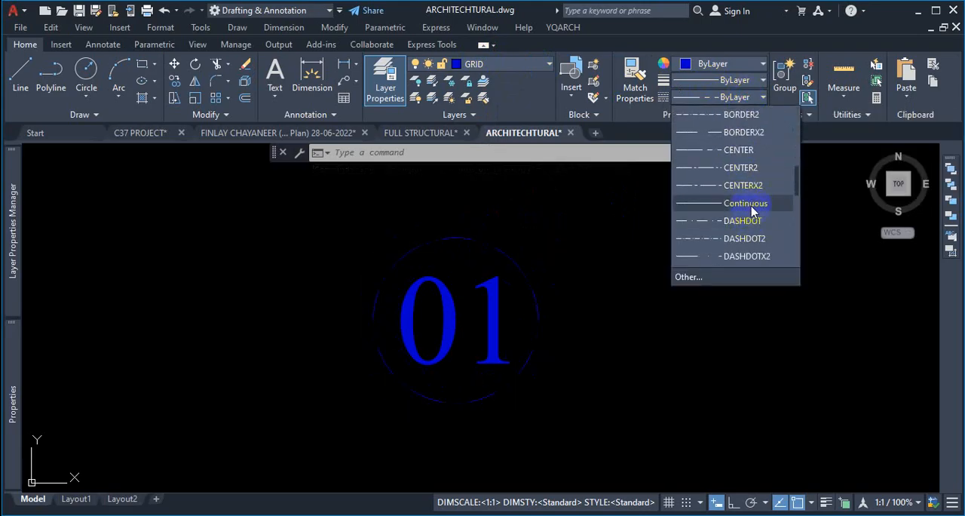
left_click(747, 203)
key("Escape")
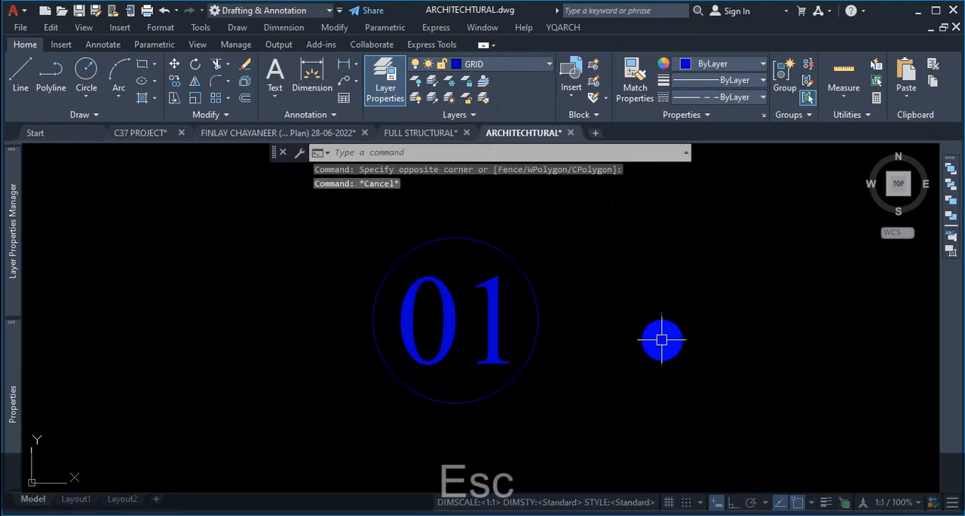
- Reselect the label circle and reapply the Continuous linetype to it
left_click(571, 515)
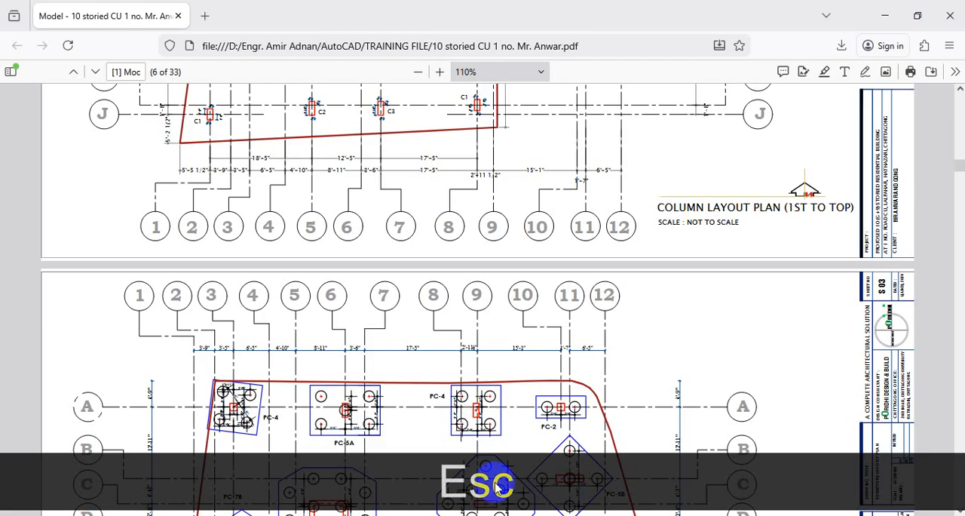
left_click(884, 13)
left_click(491, 226)
left_click(467, 253)
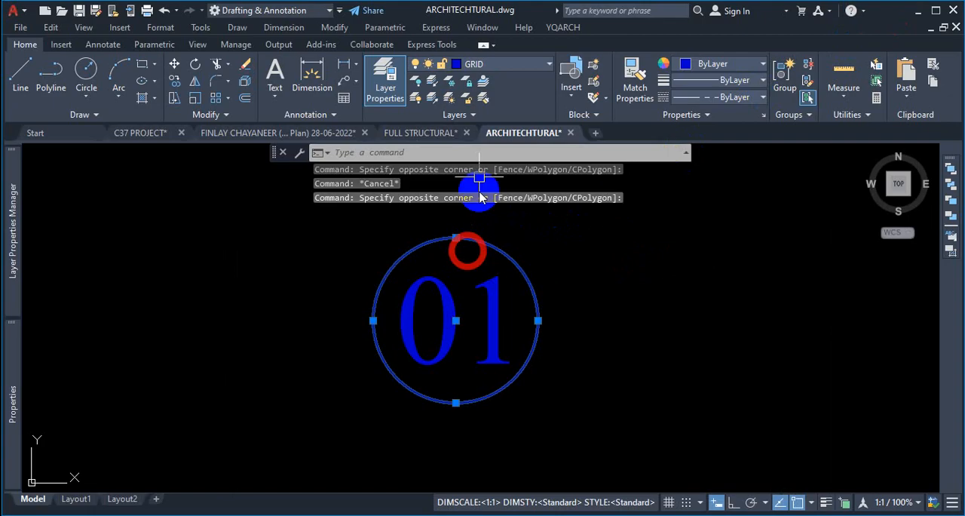
left_click(473, 66)
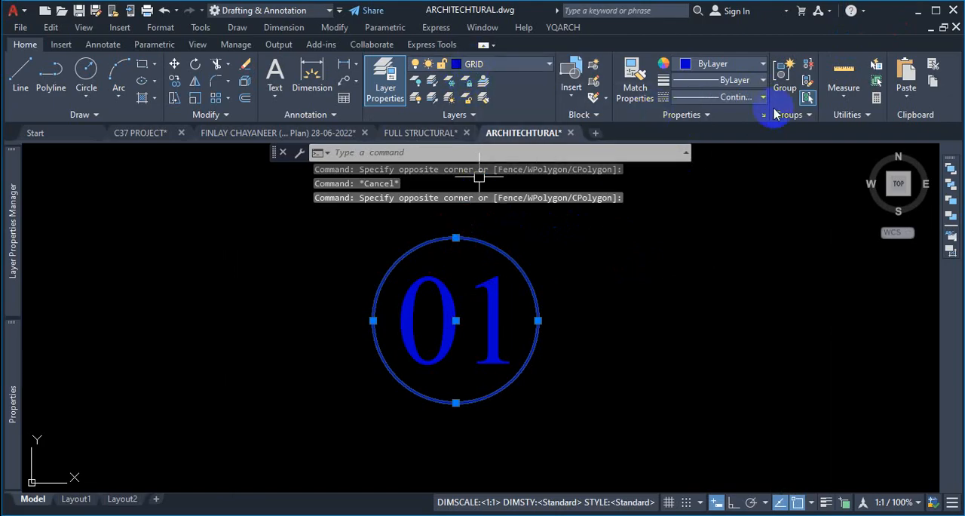
left_click(743, 98)
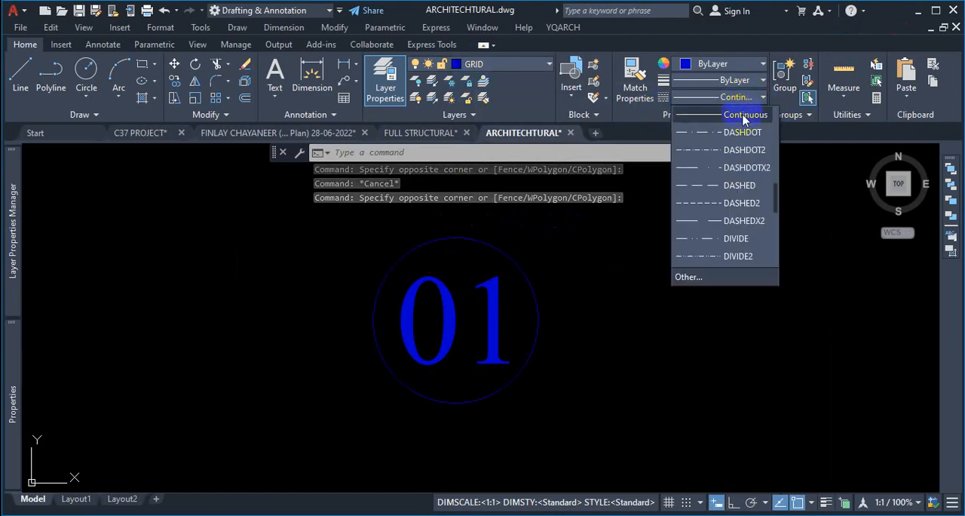
left_click(742, 115)
key("Escape")
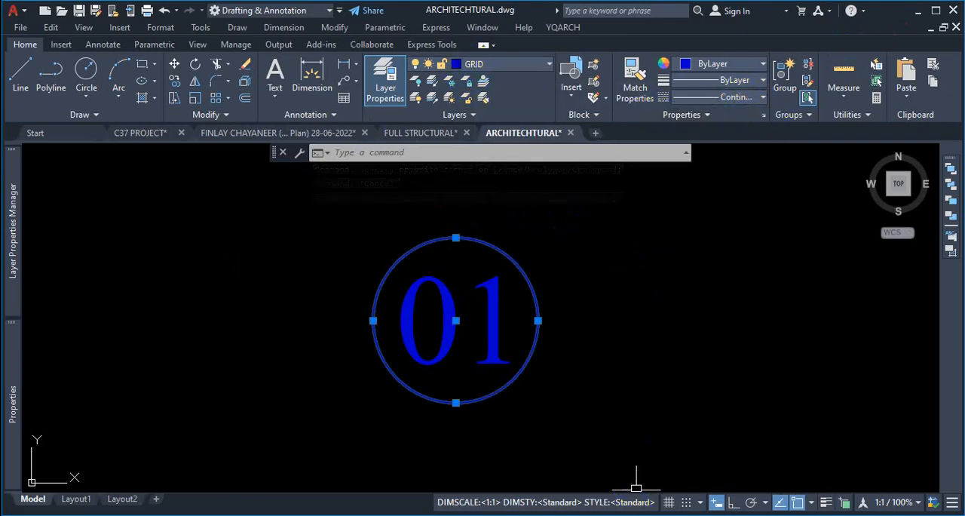
key("Escape")
scroll(603, 302, "down", 5)
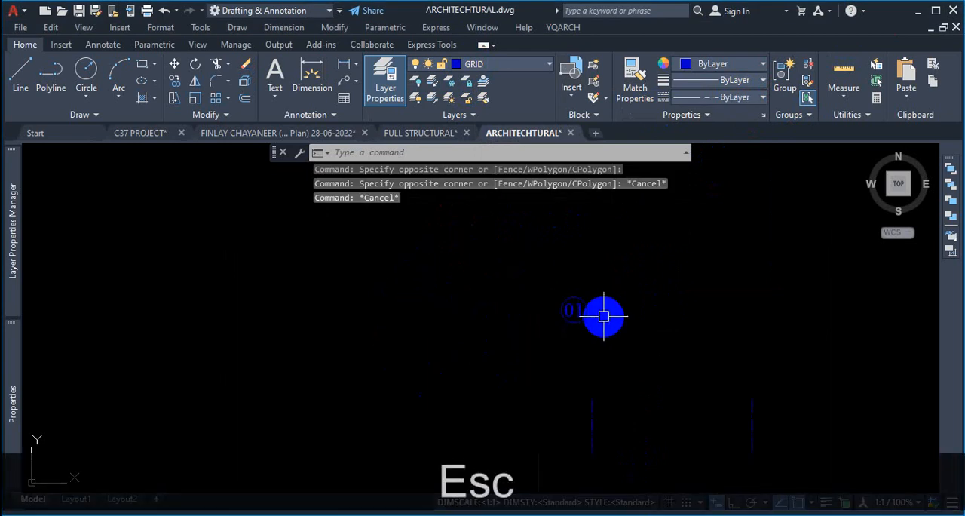
scroll(576, 338, "up", 5)
scroll(434, 383, "down", 3)
scroll(483, 347, "up", 3)
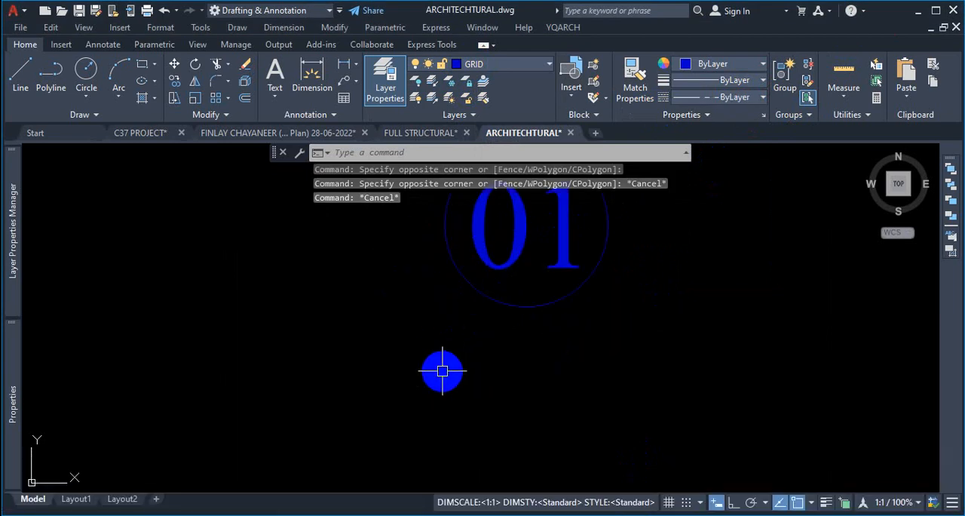
key("ctrl+1")
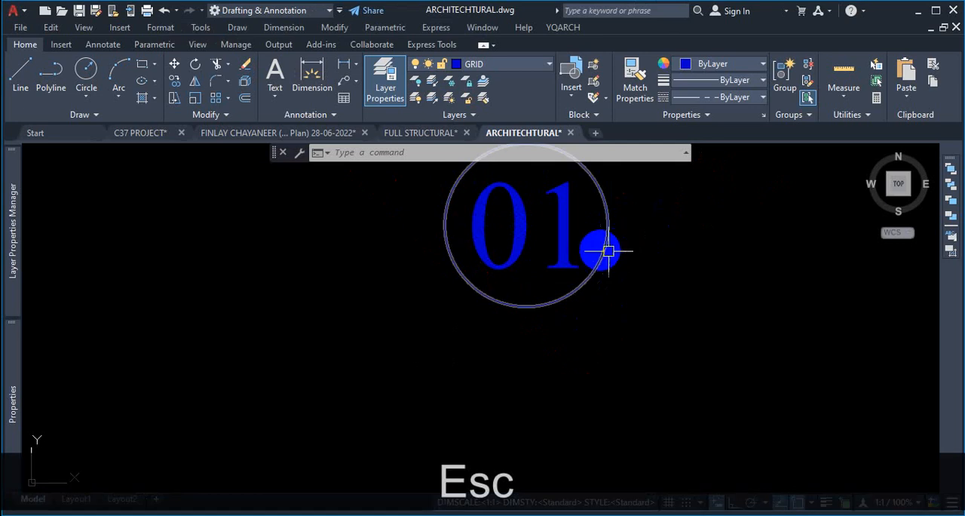
scroll(599, 279, "down", 5)
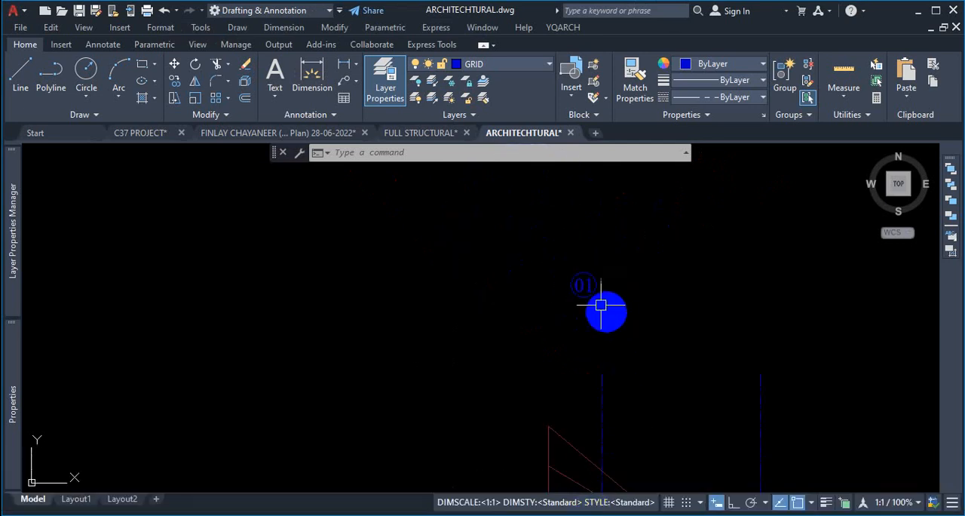
scroll(591, 296, "up", 5)
mouse_move(593, 294)
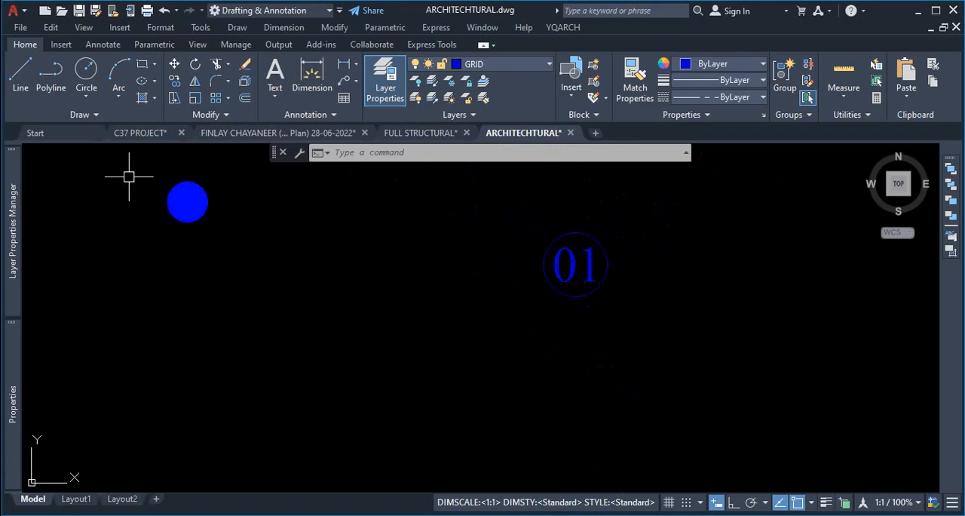
- Draw a 6-unit horizontal line leftward from the left quadrant of the 01 label circle with Ortho on
left_click(20, 71)
scroll(521, 281, "up", 2)
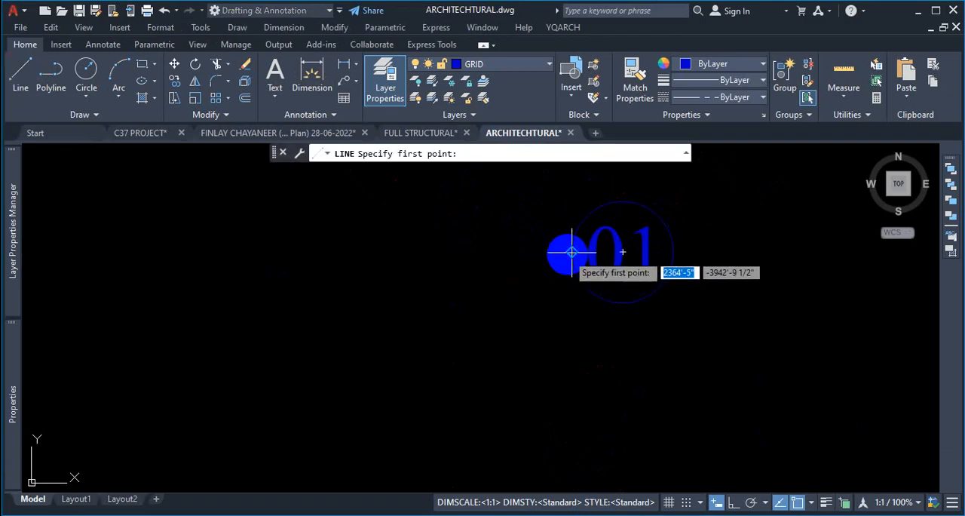
left_click(573, 251)
scroll(495, 259, "up", 2)
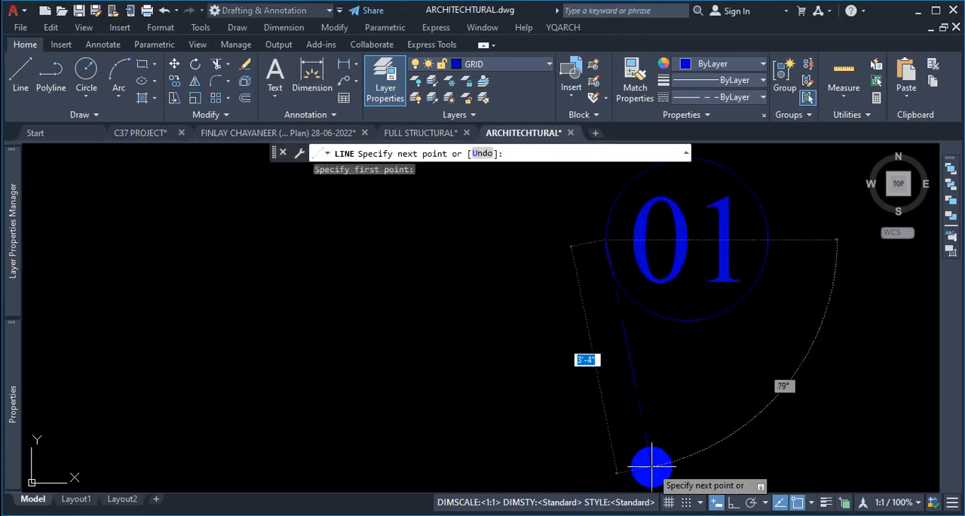
left_click(732, 501)
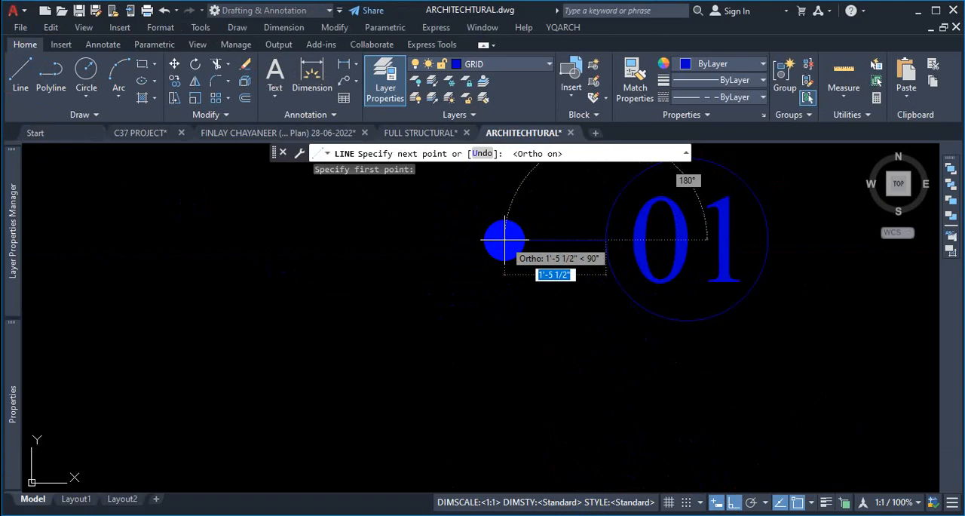
type("6")
key("Return")
key("Escape")
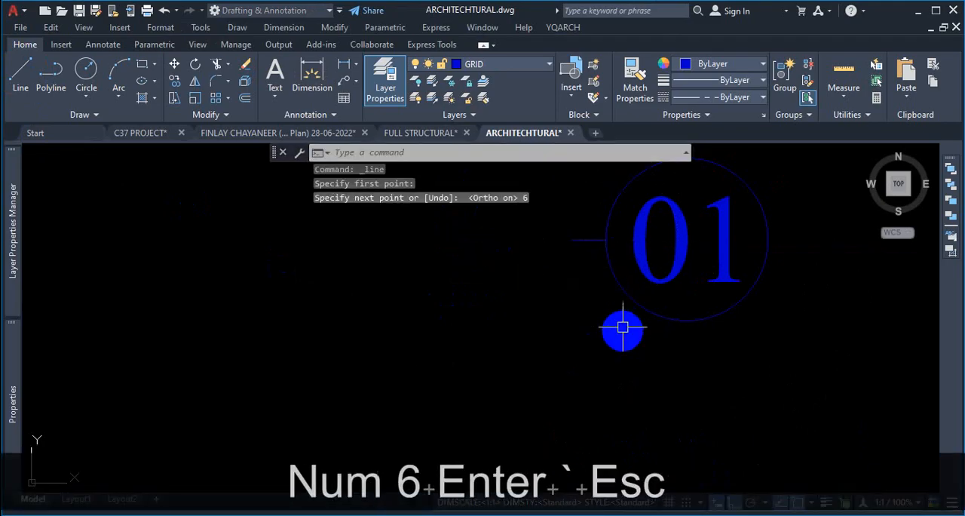
- Draw a 6-unit horizontal line rightward from the right quadrant of the label circle
key("space")
left_click(769, 242)
scroll(769, 241, "down", 4)
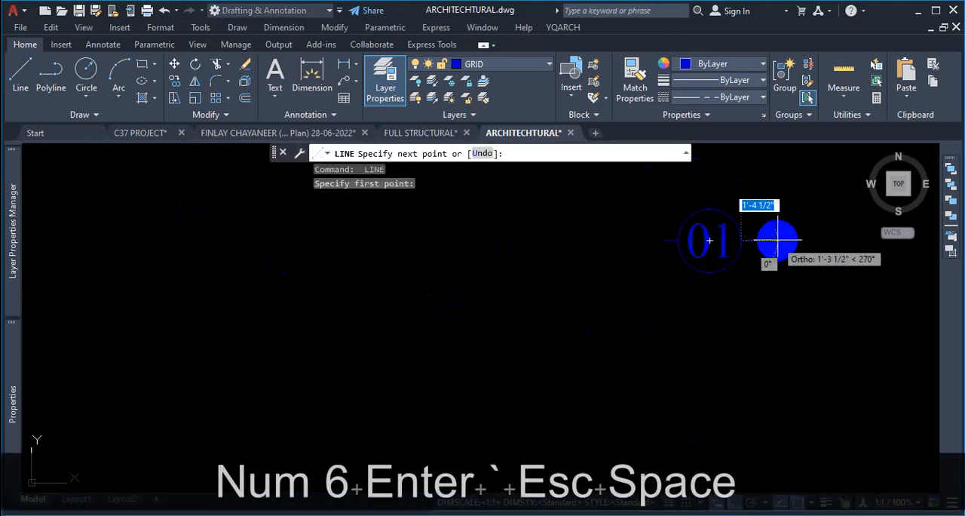
type("6")
key("Return")
key("space")
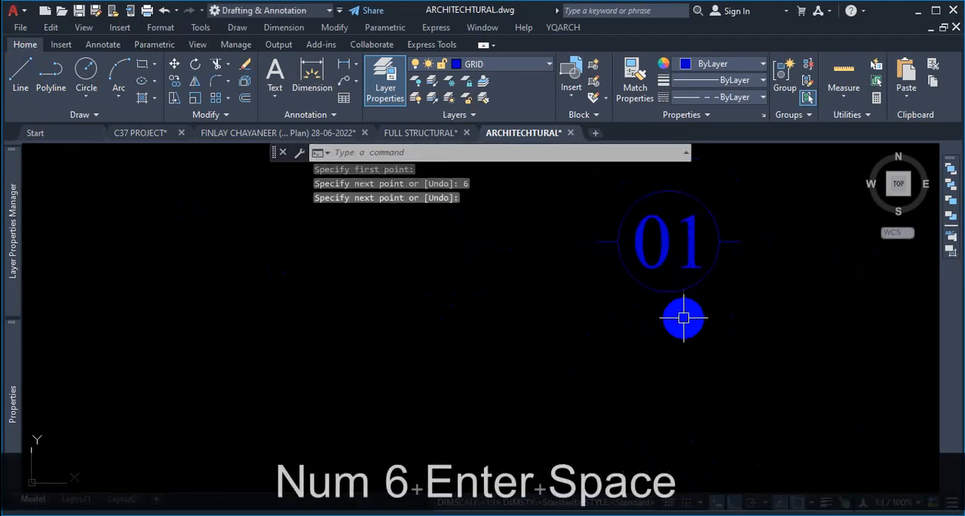
- Draw an 8-unit vertical line downward from the bottom quadrant of the label circle
key("space")
left_click(668, 291)
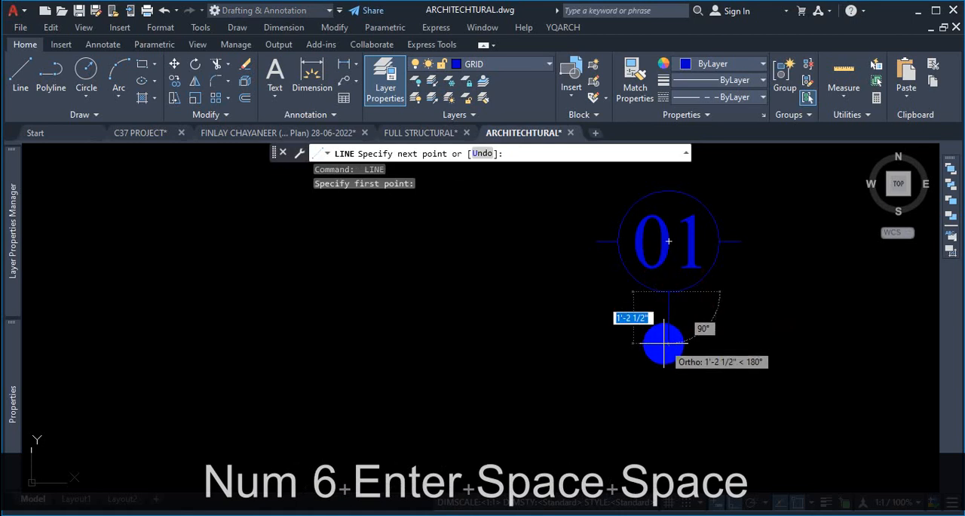
type("8")
key("Return")
key("Escape")
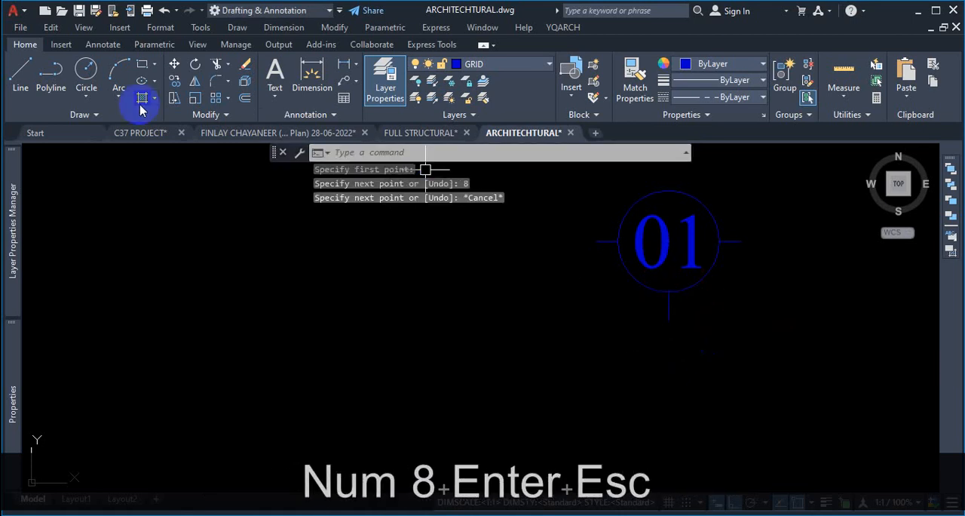
- Draw a V-shaped polyline from the left line's end through the vertical line's lower end to the right line's end
left_click(45, 73)
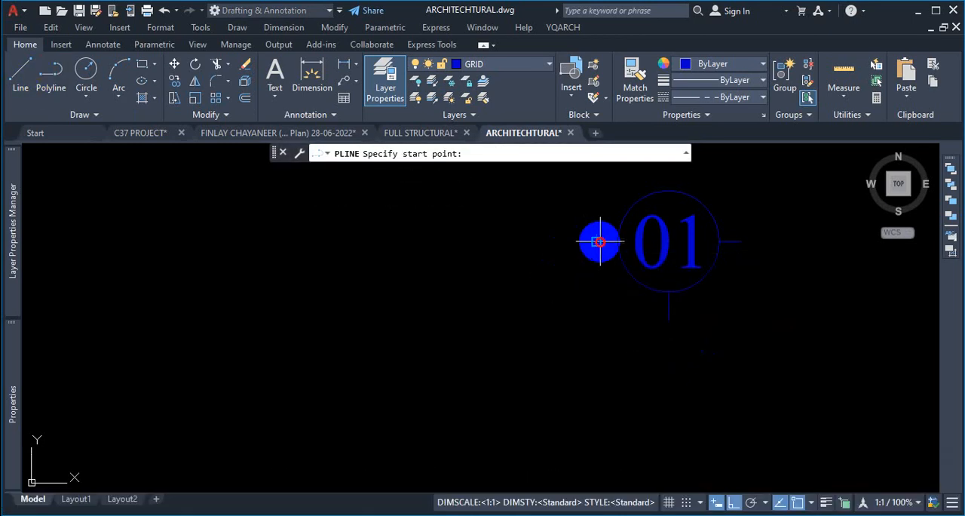
left_click(597, 241)
left_click(662, 309)
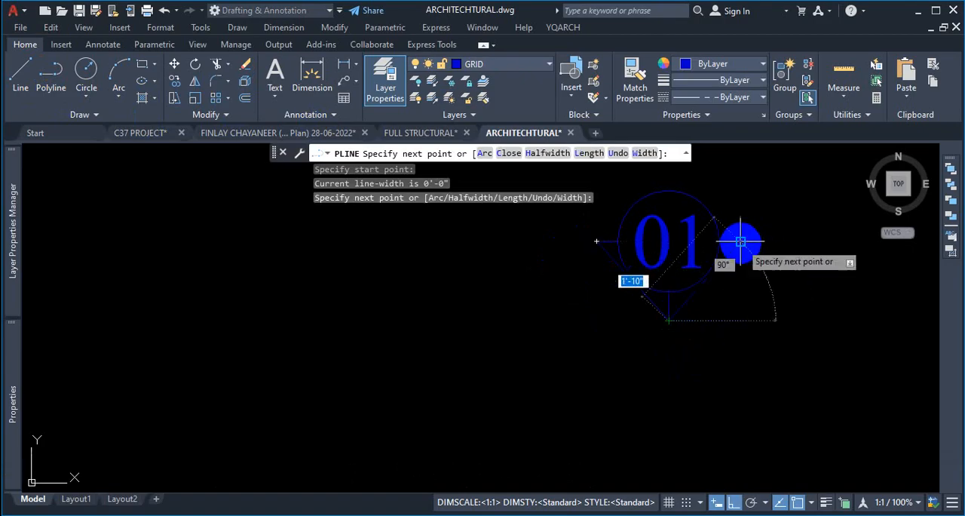
left_click(745, 241)
key("Escape")
scroll(673, 284, "up", 2)
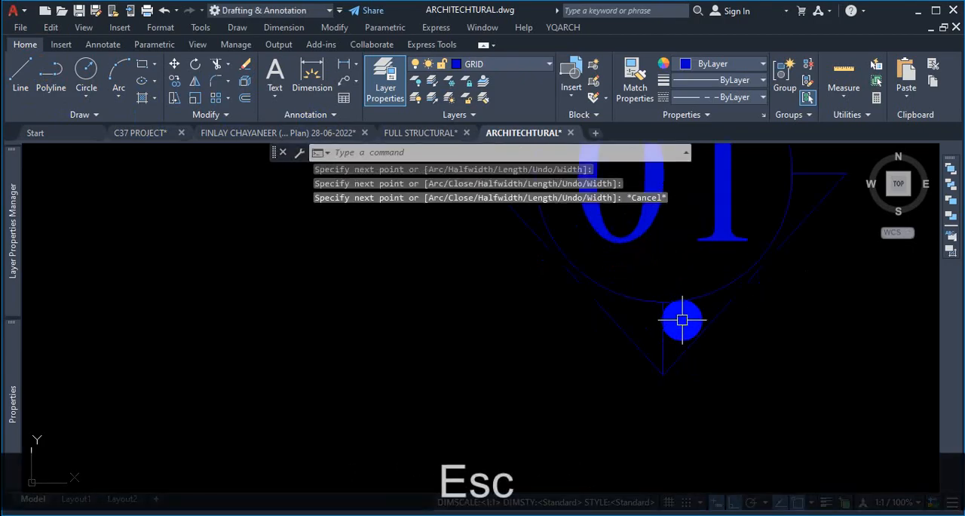
- Delete the vertical construction line below the label circle
left_click(682, 320)
left_click(658, 325)
key("Delete")
scroll(700, 344, "down", 4)
scroll(767, 303, "up", 2)
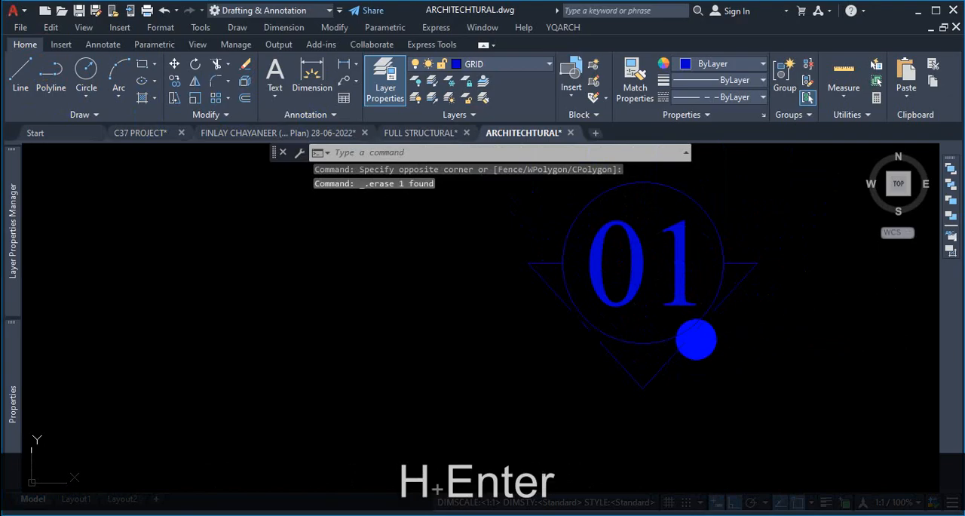
- Start a hatch and pick the region between the V-shaped triangle and the label circle
key("h")
key("Return")
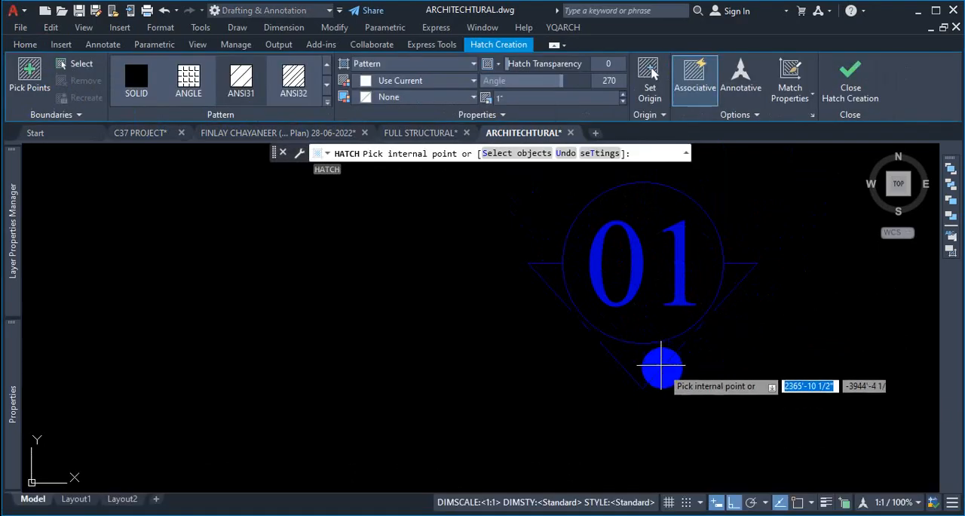
scroll(656, 365, "up", 2)
left_click(645, 363)
scroll(668, 366, "down", 2)
scroll(726, 300, "up", 2)
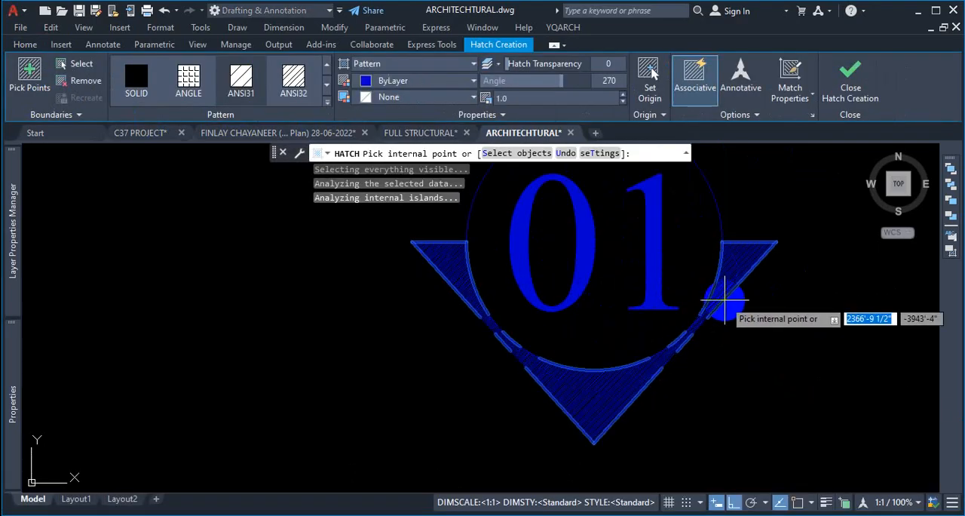
- Set the hatch pattern to ANSI36 and its scale to 5
left_click(293, 79)
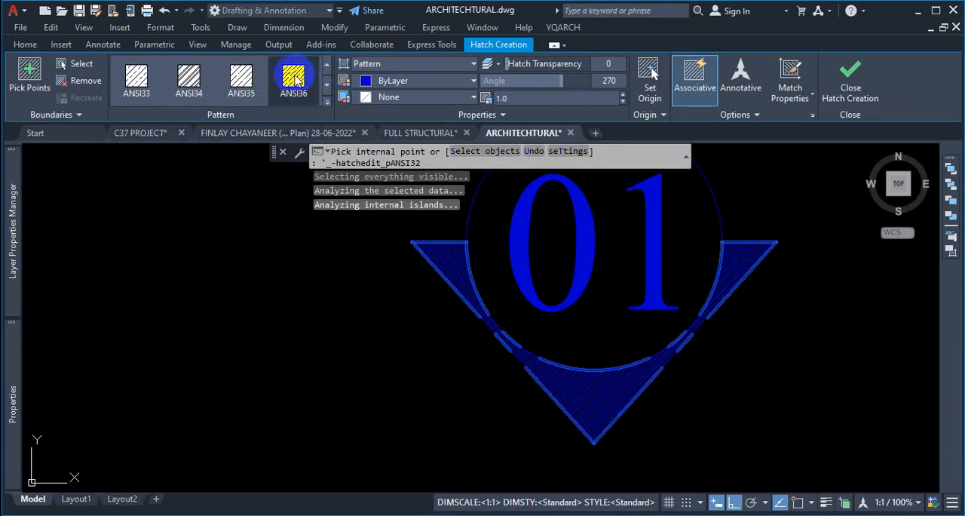
left_click(295, 79)
scroll(623, 392, "up", 4)
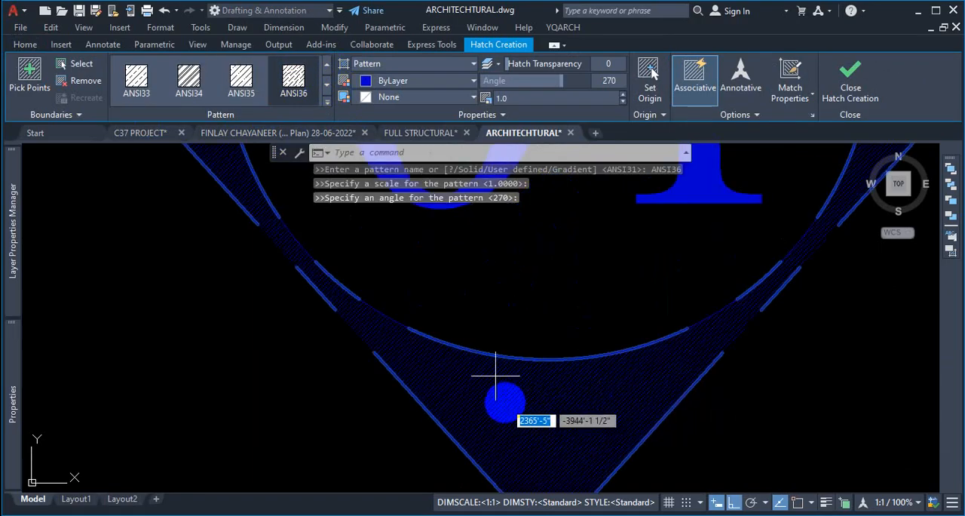
scroll(573, 392, "down", 3)
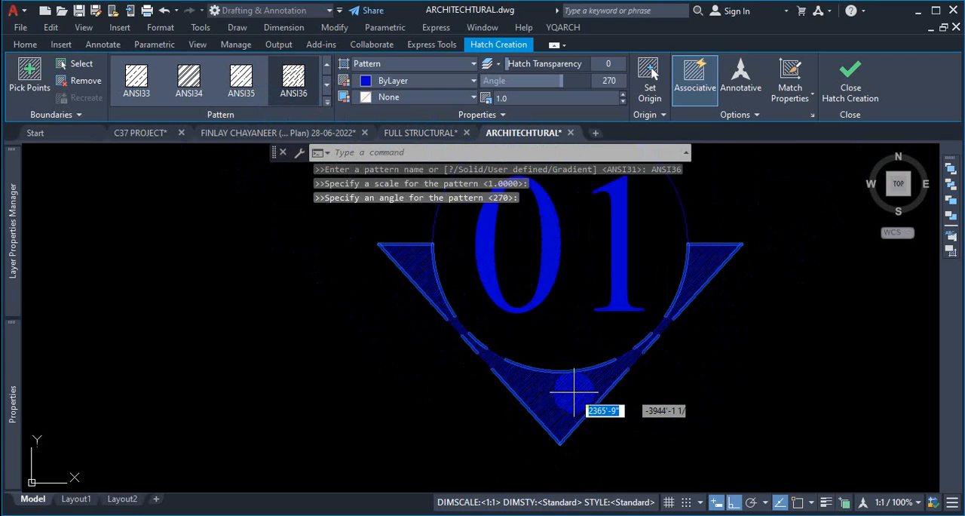
scroll(572, 392, "up", 3)
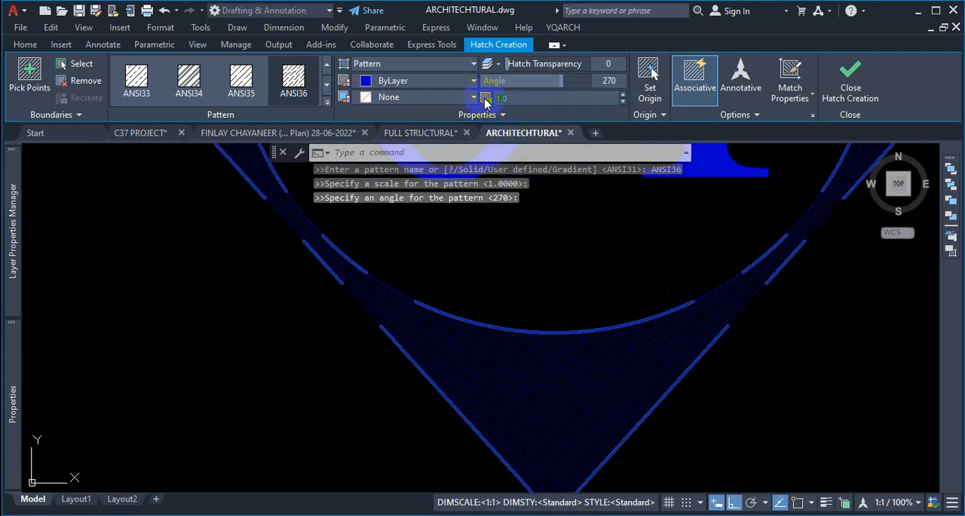
type("5")
key("Return")
scroll(764, 365, "down", 3)
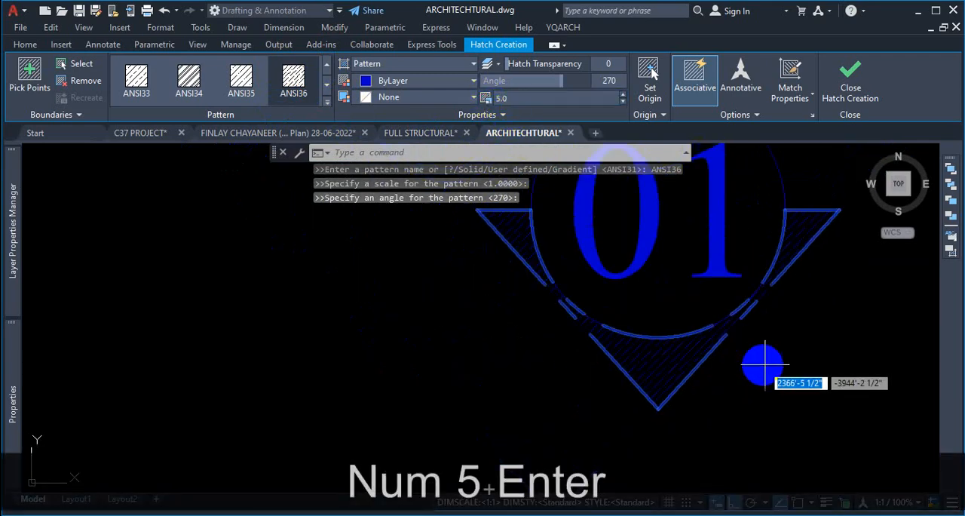
scroll(776, 286, "up", 5)
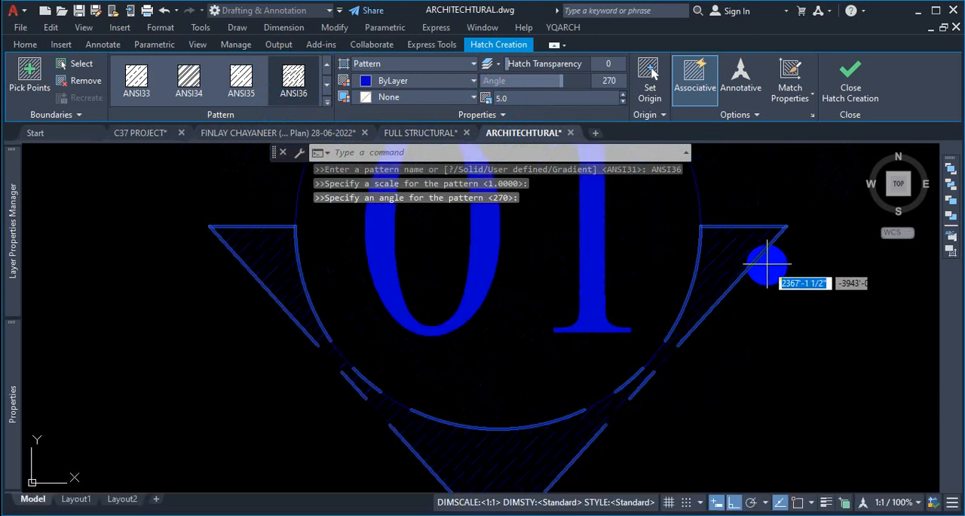
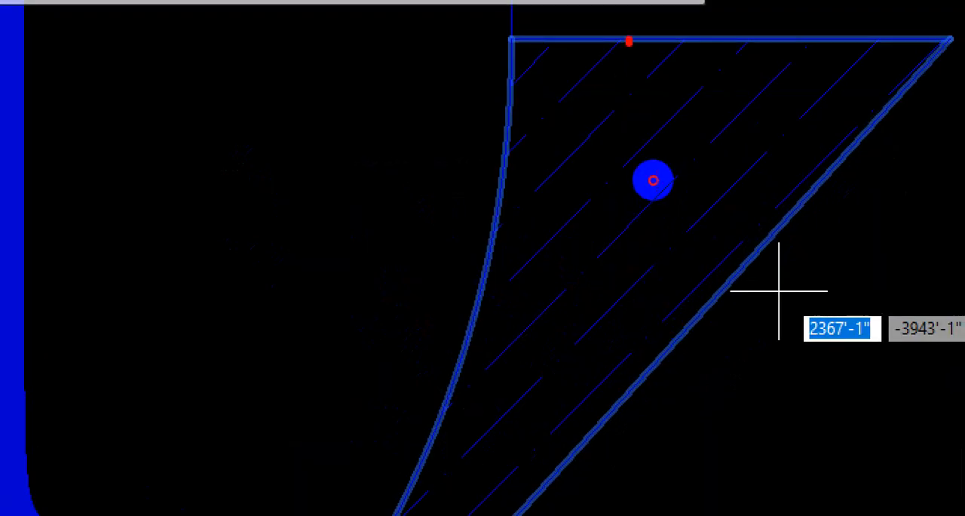
- Set the new hatch's angle to 135
mouse_move(730, 30)
left_mouse_down()
mouse_move(728, 228)
mouse_move(739, 208)
left_mouse_up()
left_click_drag(810, 50, 810, 162)
key("Escape")
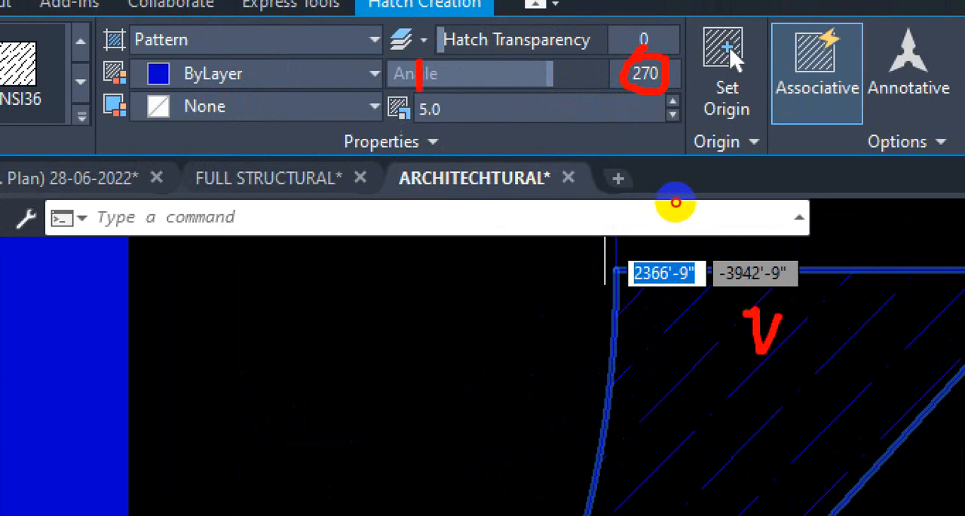
key("Escape")
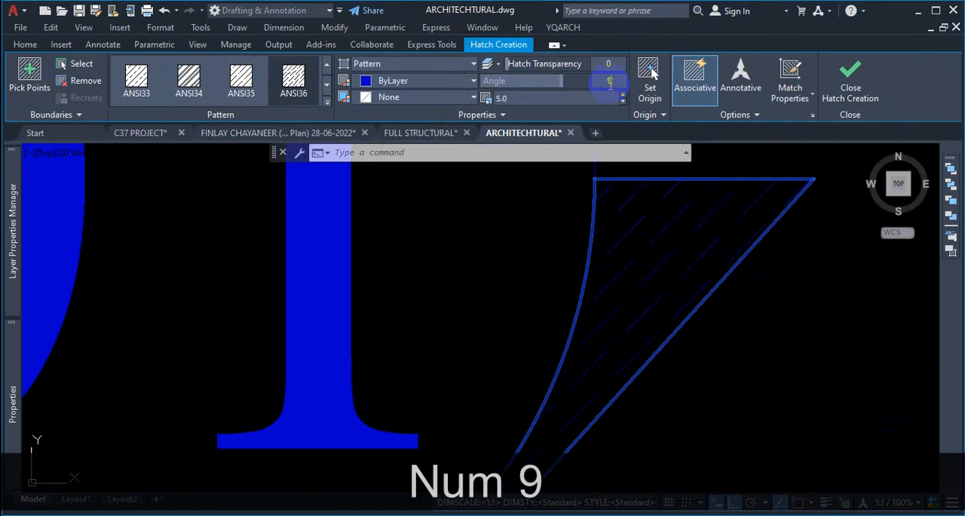
type("0")
key("Return")
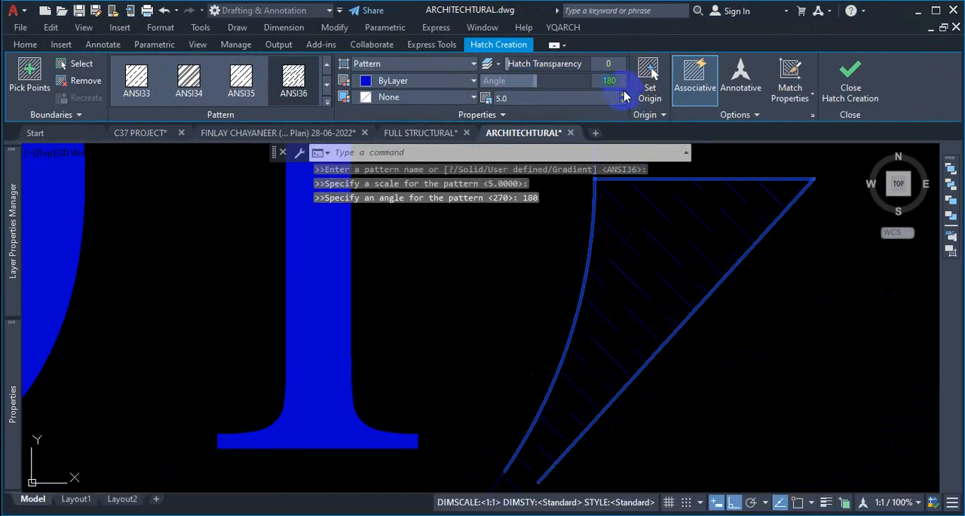
left_click_drag(520, 80, 500, 84)
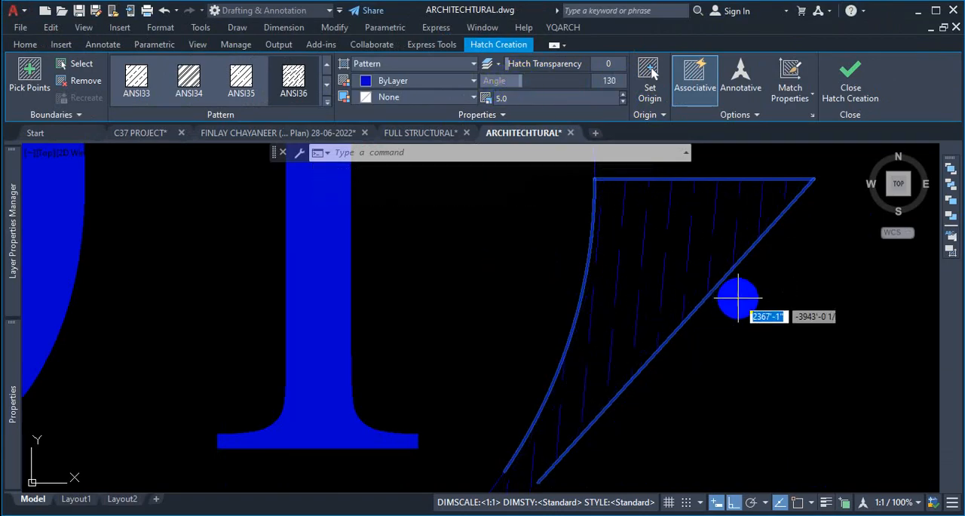
type("45")
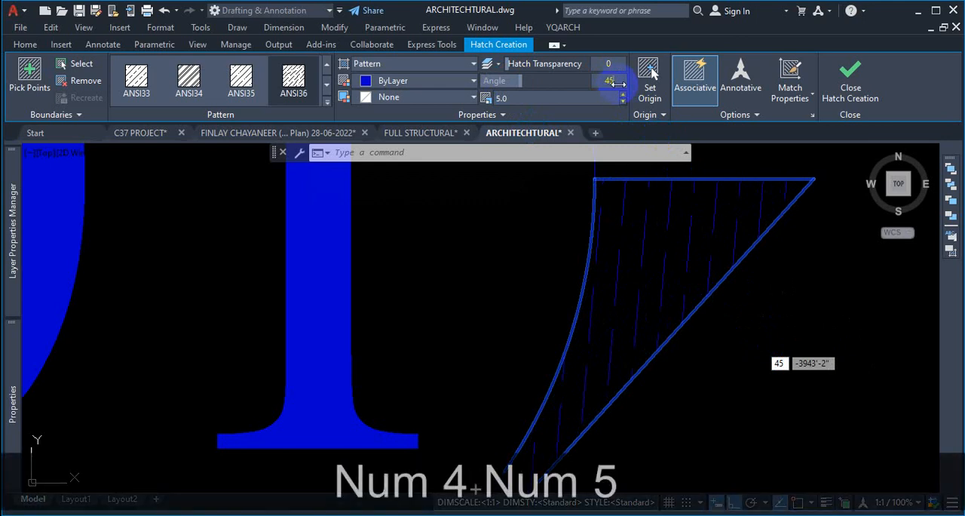
key("Delete")
key("Return")
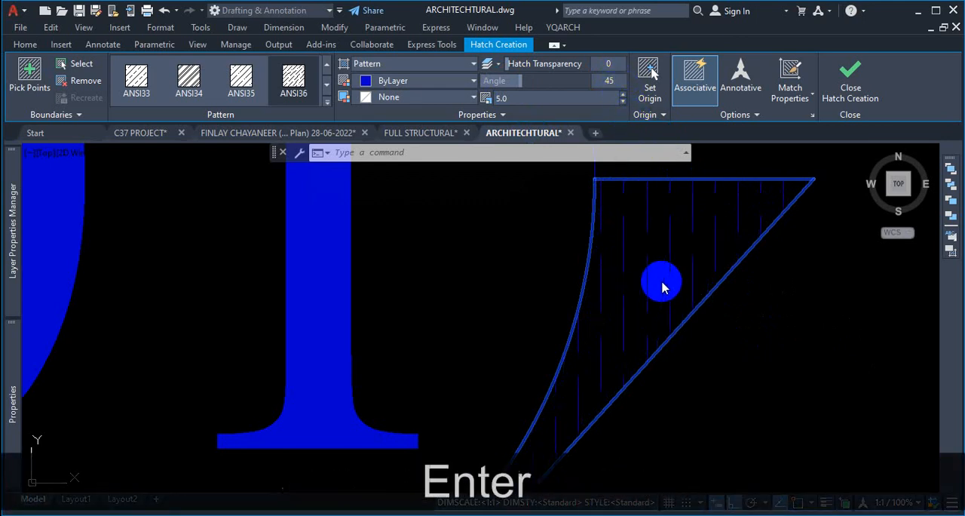
scroll(709, 323, "down", 3)
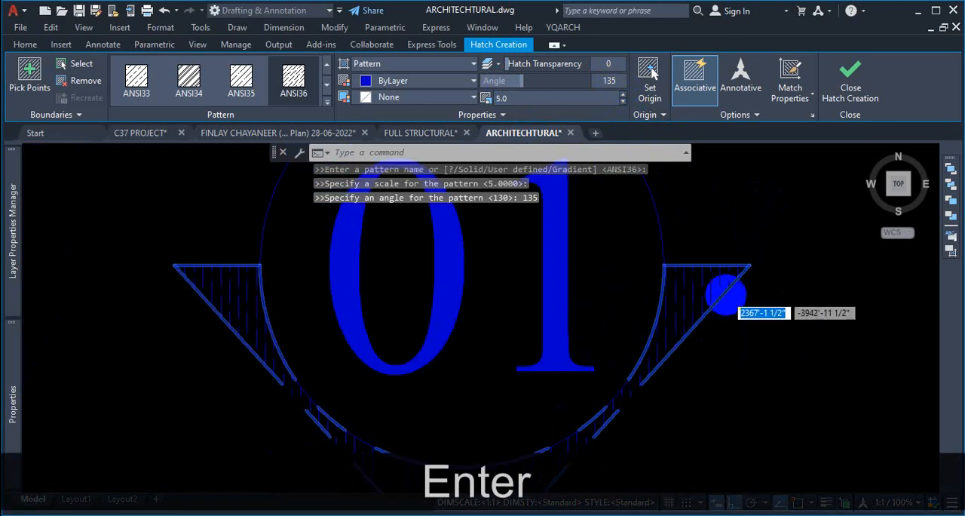
scroll(721, 302, "up", 5)
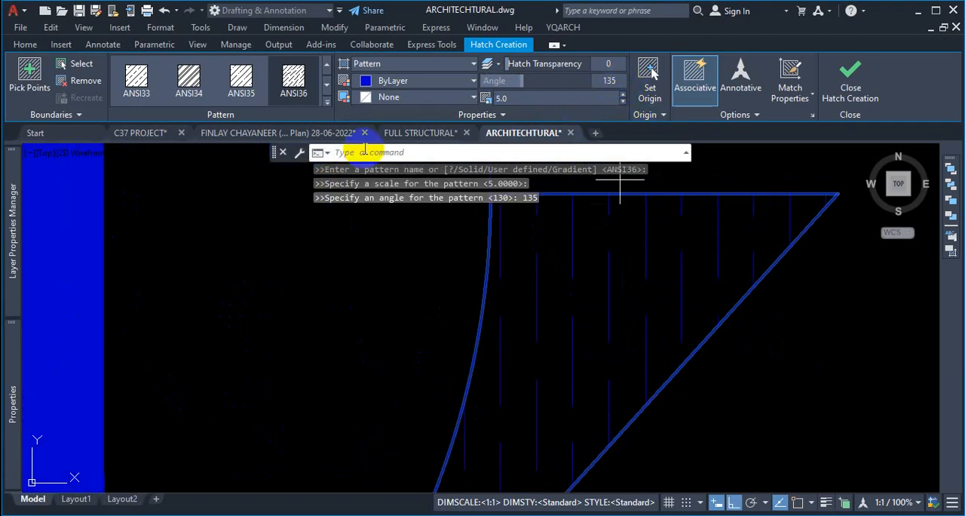
- Switch the hatch pattern to ANSI35 and finish the hatch
left_click(283, 74)
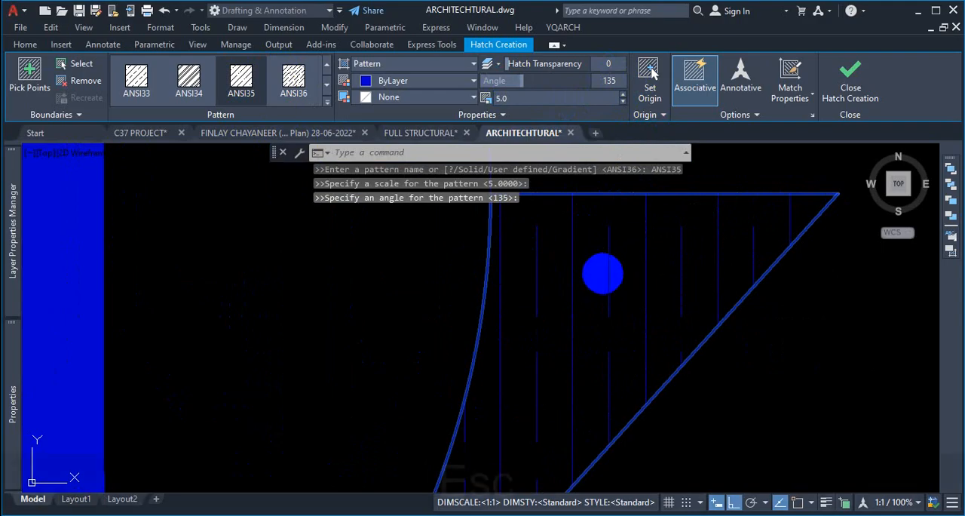
key("Escape")
- Try to set the existing hatch's angle to 45
left_click(611, 262)
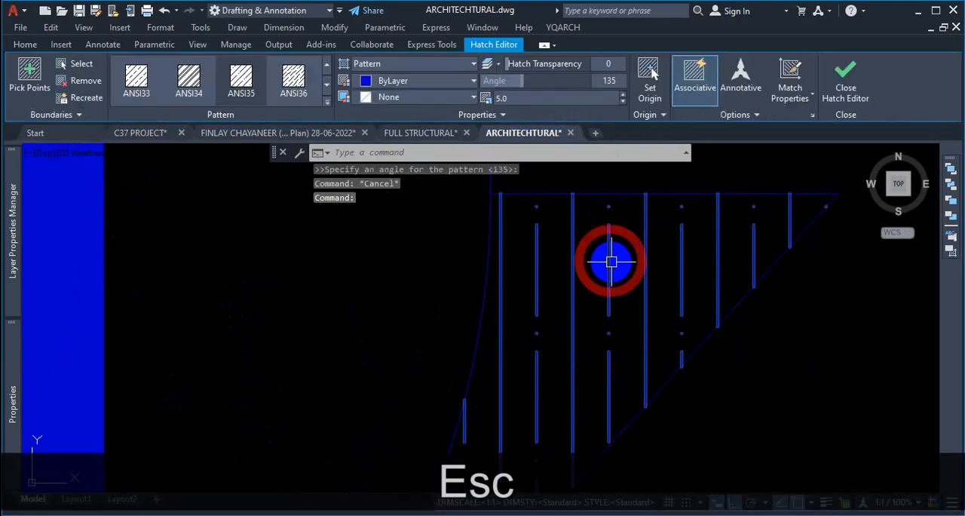
left_click(616, 83)
type("45")
key("Return")
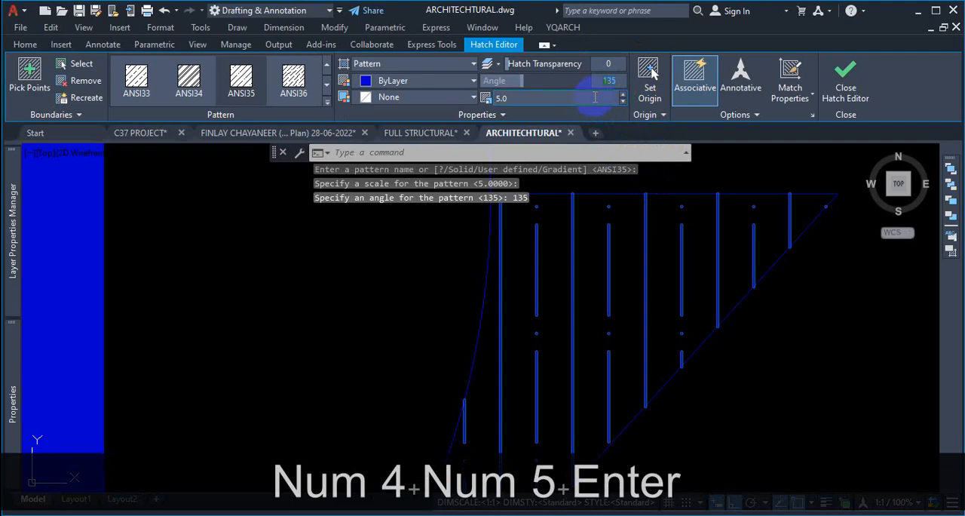
key("Delete")
key("Return")
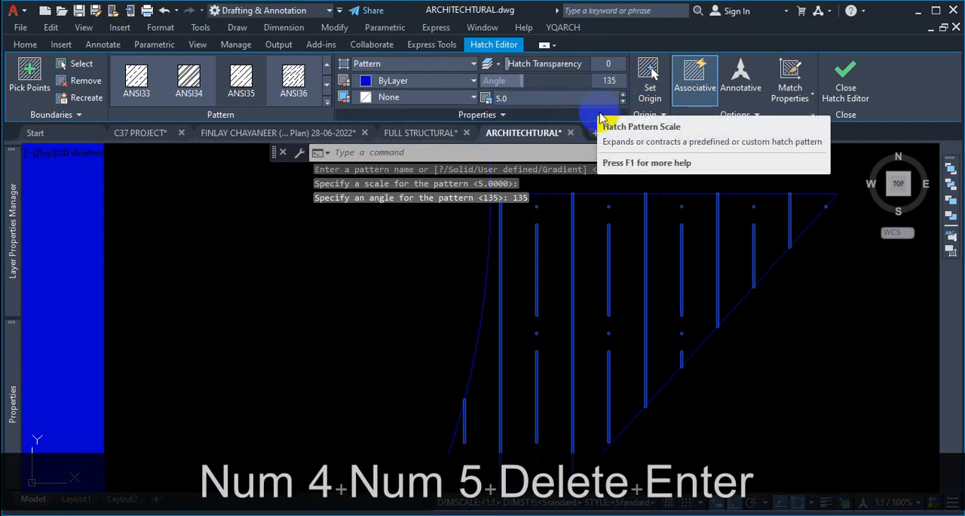
key("Escape")
scroll(610, 346, "down", 5)
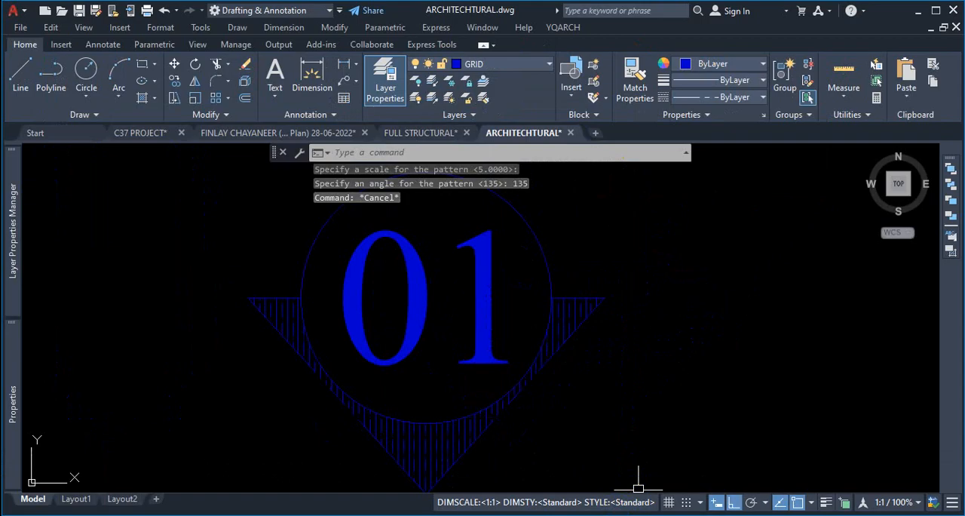
type("un")
key("Return")
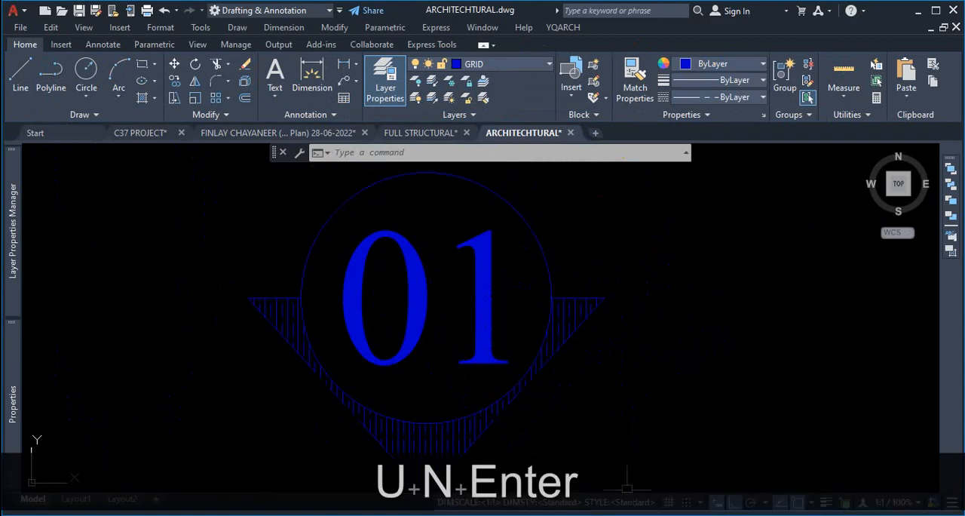
left_click(700, 333)
key("Escape")
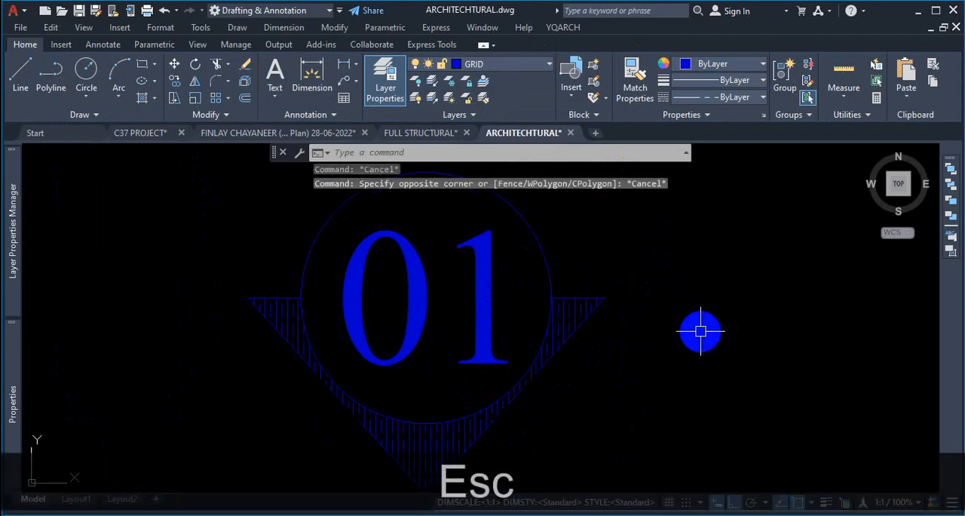
- Set the drawing units' base angle direction to East and the lighting units to International
type("un")
key("Return")
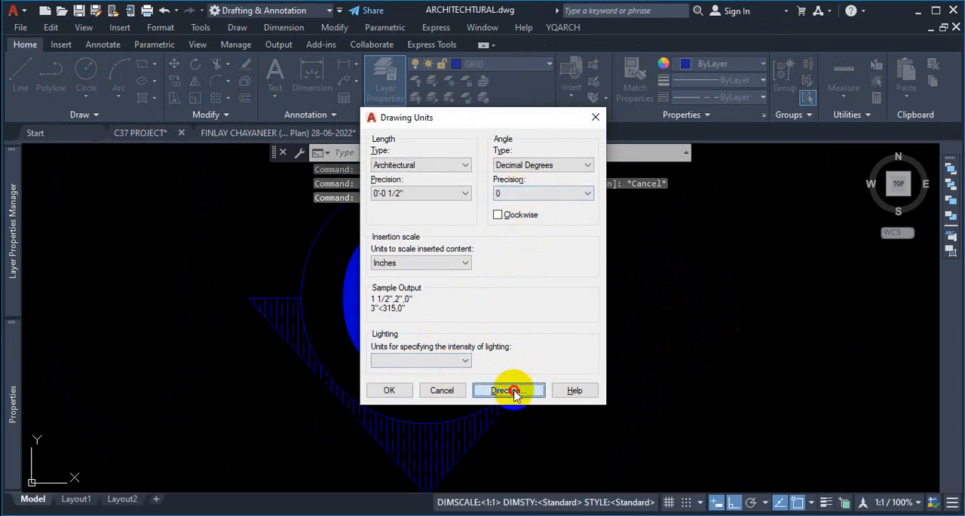
left_click(511, 391)
key("ctrl+1")
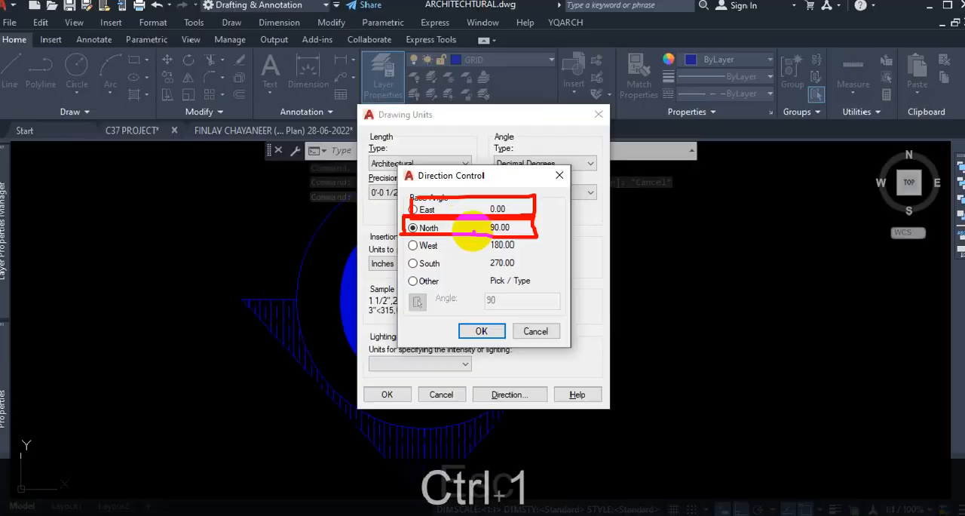
key("Escape")
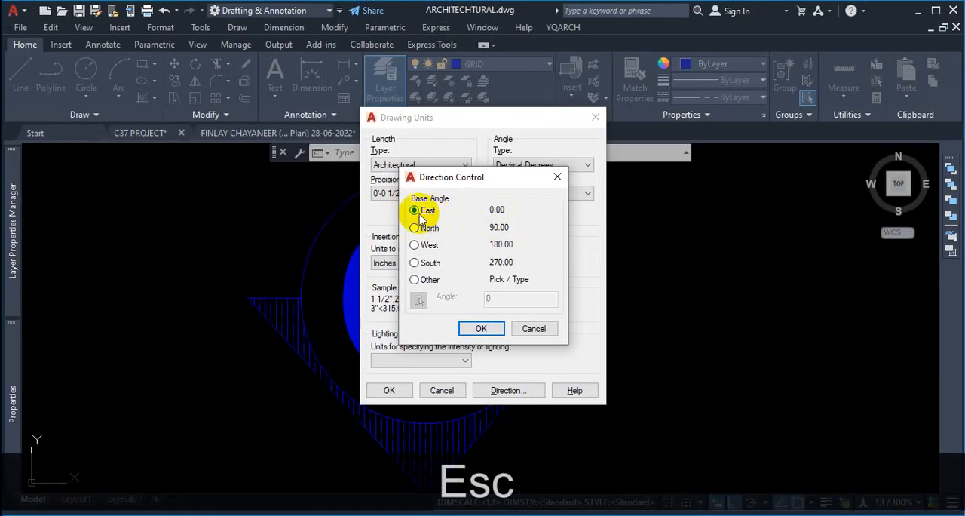
left_click(415, 211)
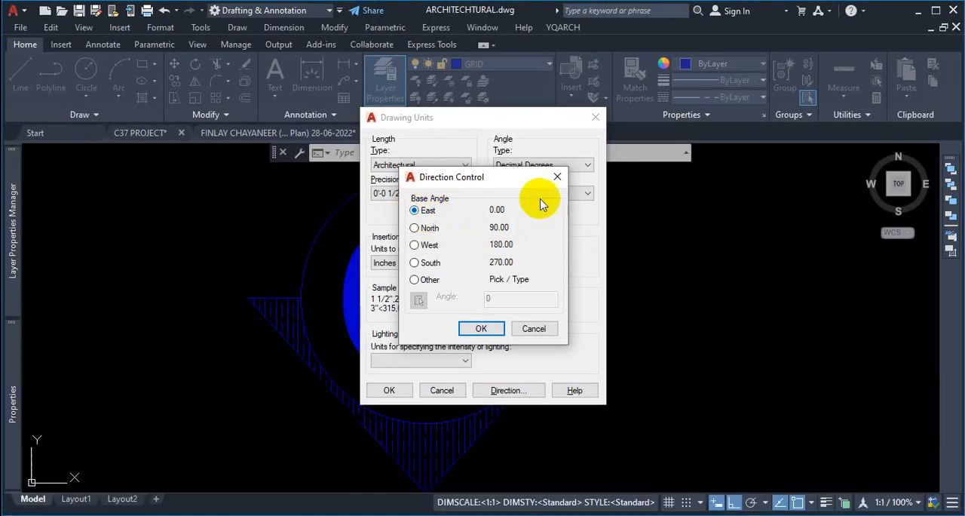
left_click(487, 328)
left_click(429, 363)
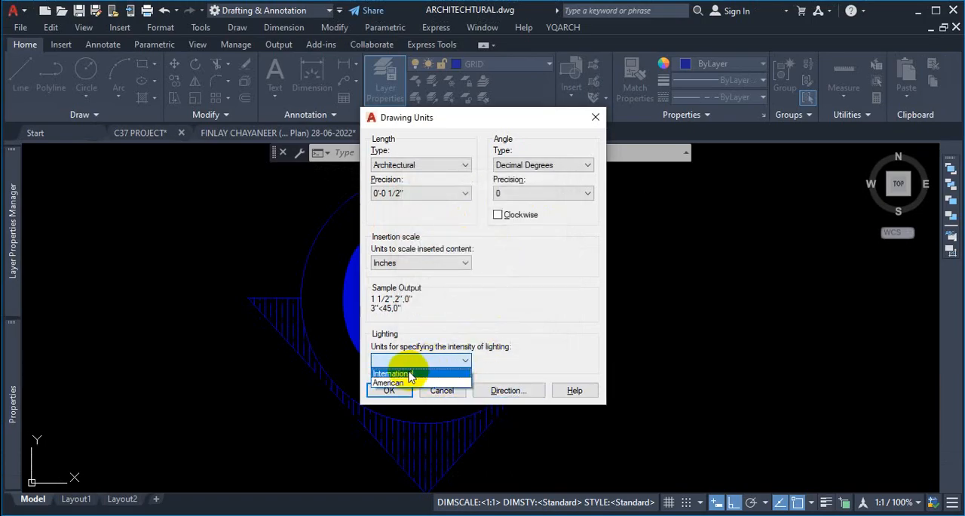
left_click(392, 373)
left_click(388, 390)
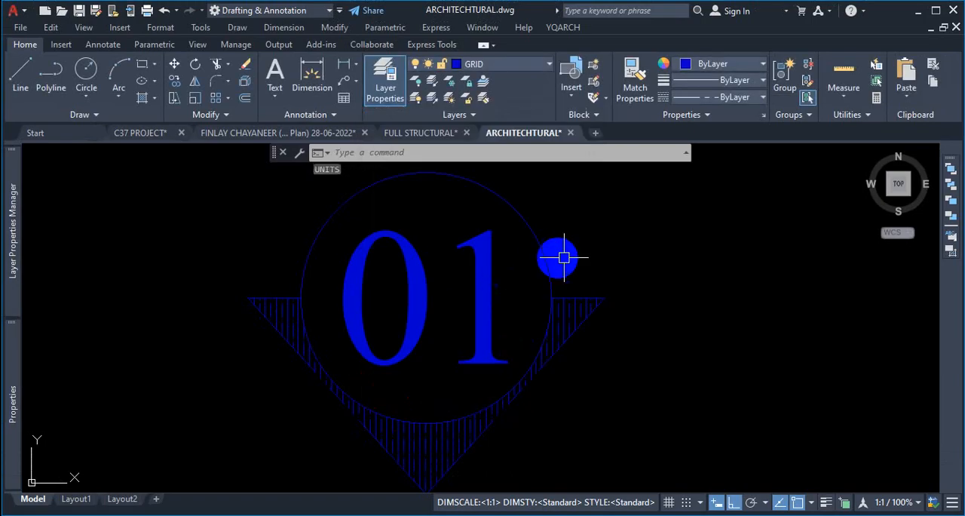
- Set the hatch's angle to 45
scroll(564, 257, "down", 3)
scroll(696, 284, "up", 7)
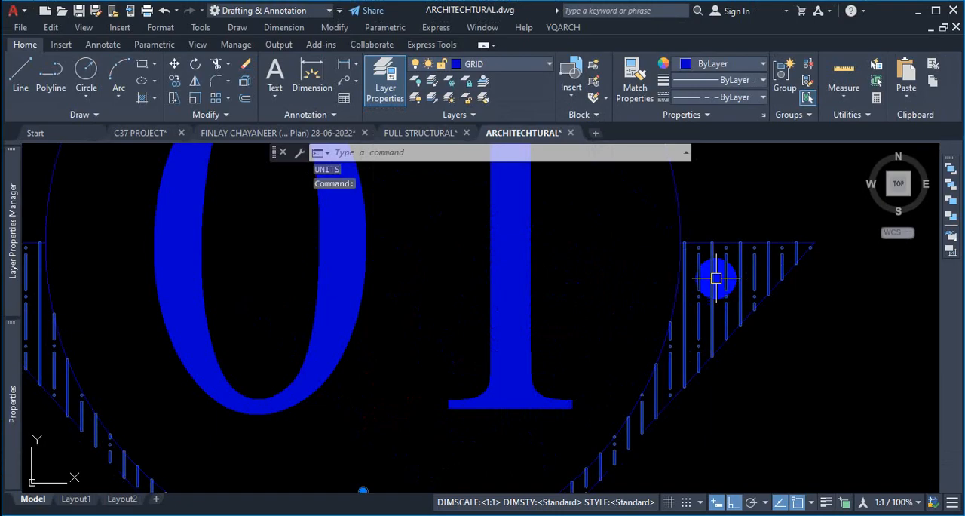
left_click(715, 278)
left_click(611, 81)
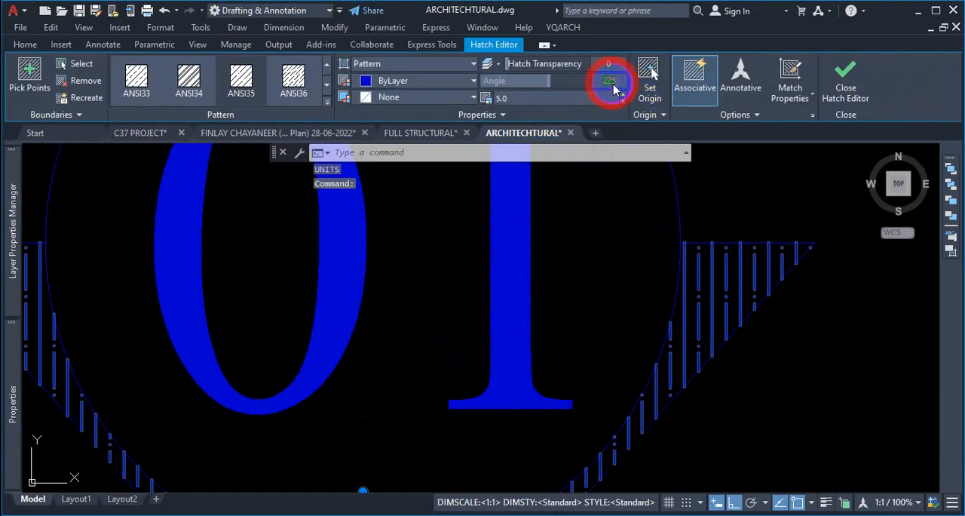
type("45")
key("Return")
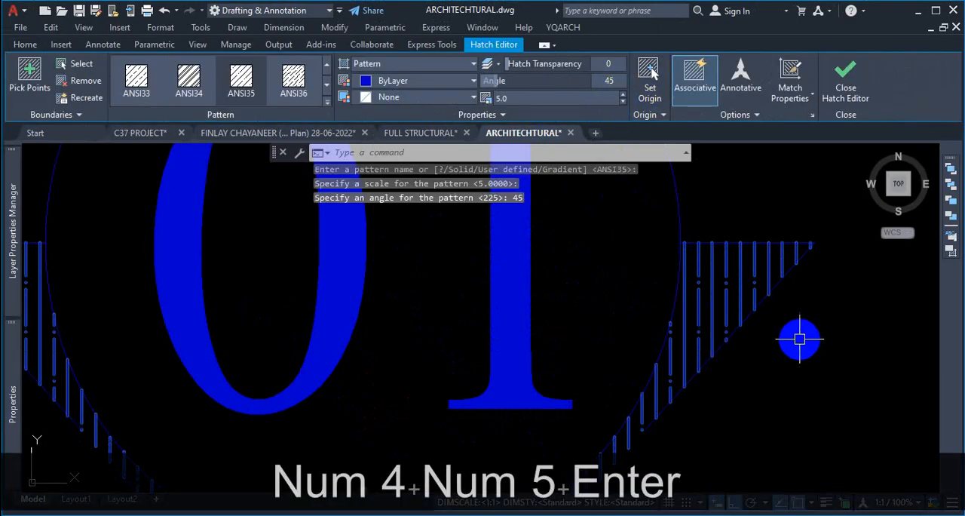
scroll(684, 339, "down", 3)
key("Escape")
scroll(754, 328, "up", 2)
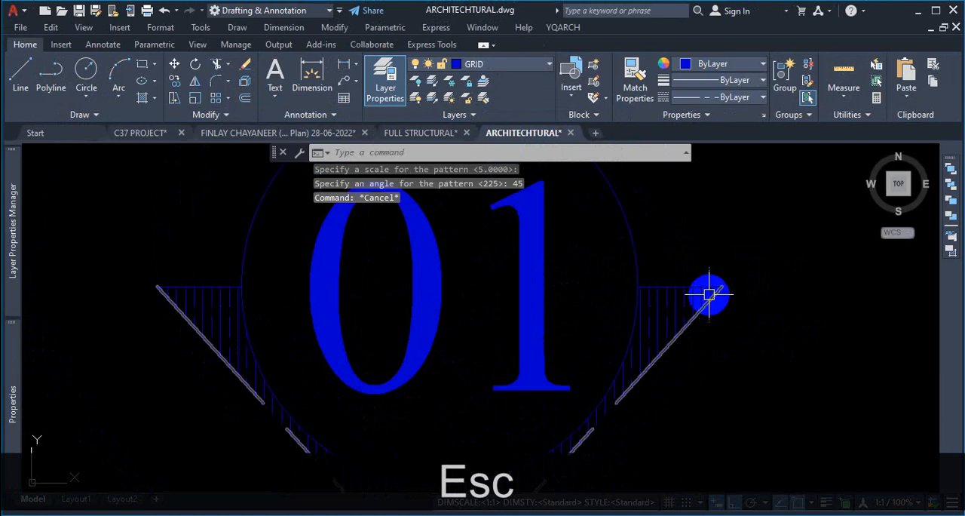
- Change the hatch pattern to ANSI36
scroll(709, 294, "up", 2)
scroll(724, 313, "down", 5)
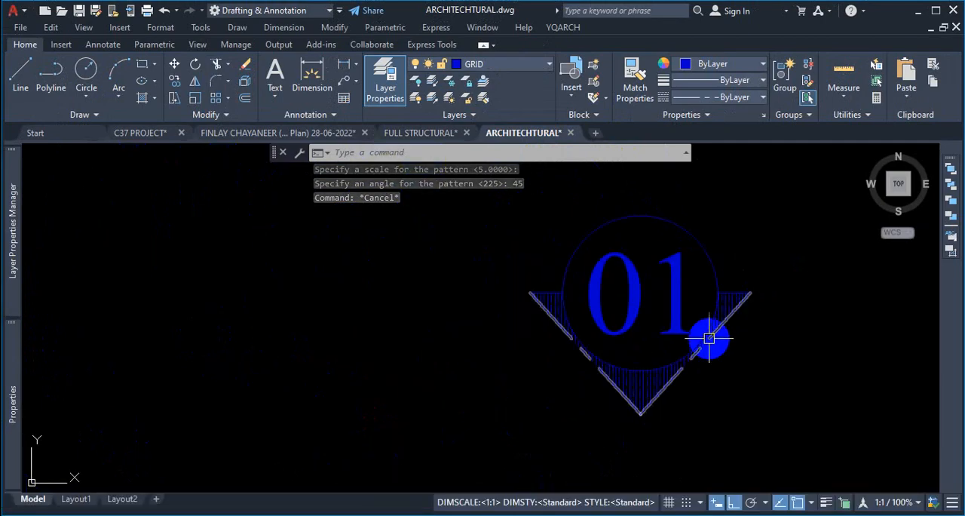
scroll(491, 323, "up", 2)
scroll(596, 286, "up", 4)
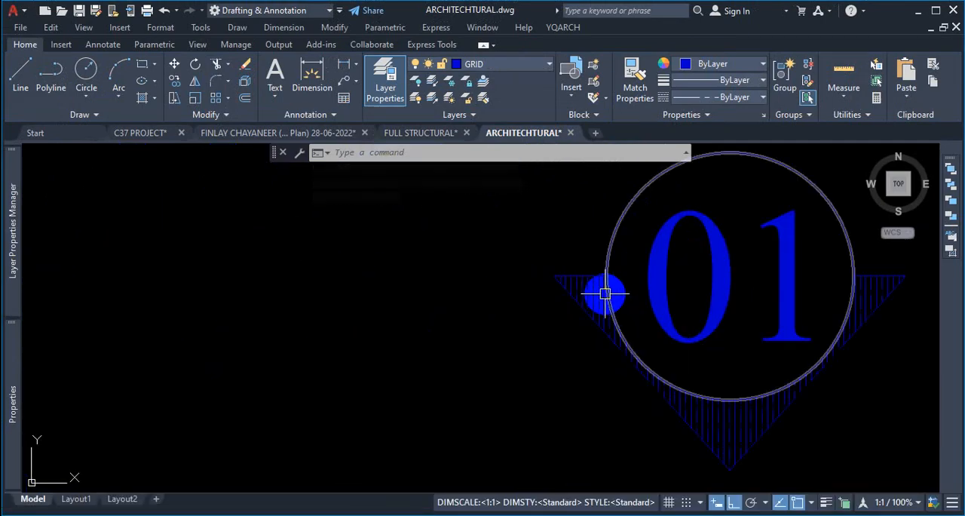
left_click(576, 275)
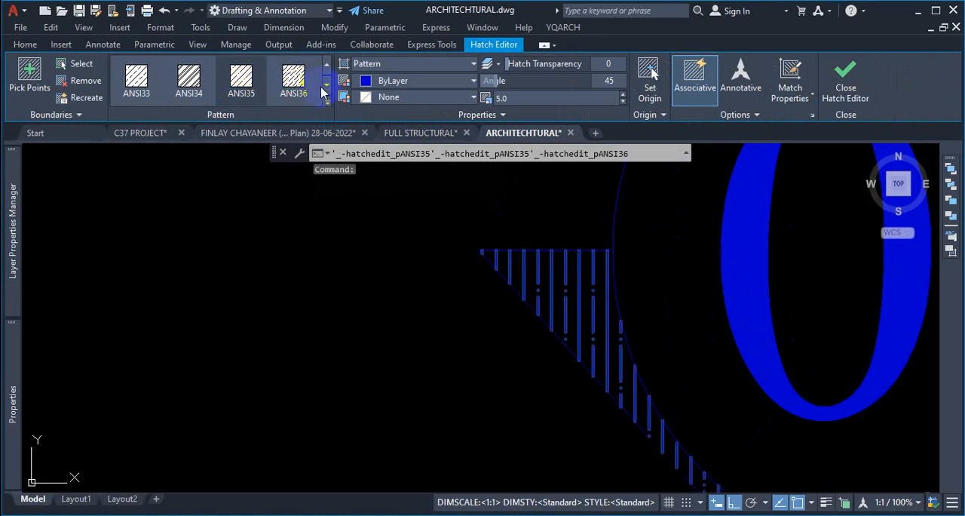
left_click(293, 83)
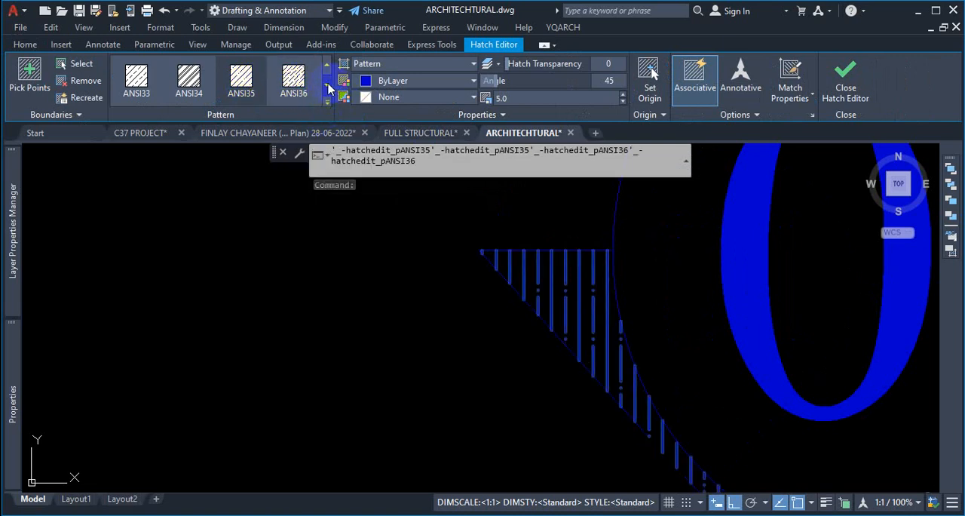
left_click(327, 87)
left_click(292, 81)
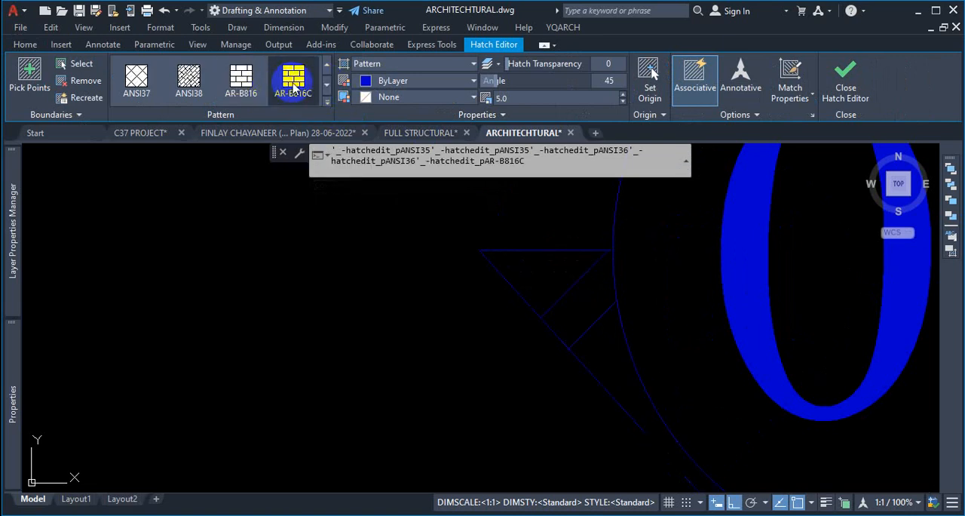
left_click(266, 80)
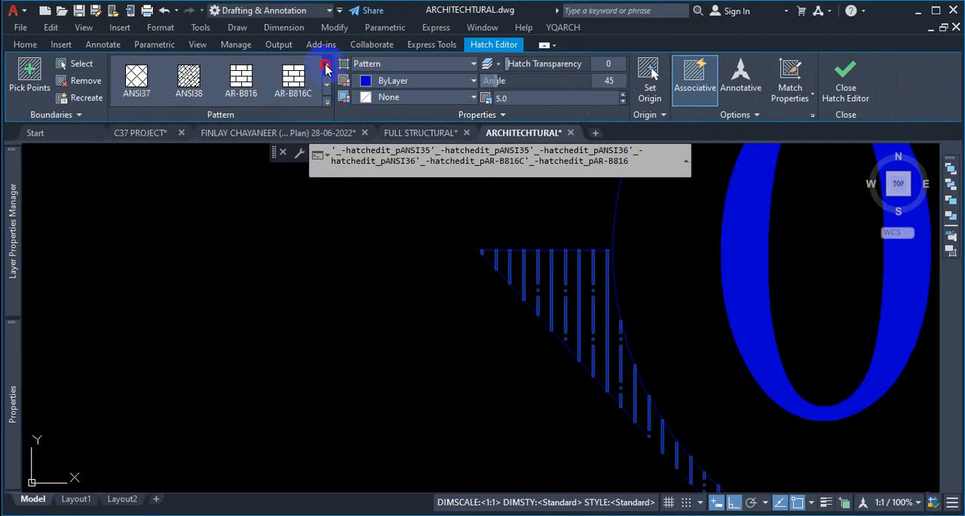
left_click(294, 80)
left_click(319, 186)
scroll(403, 278, "down", 5)
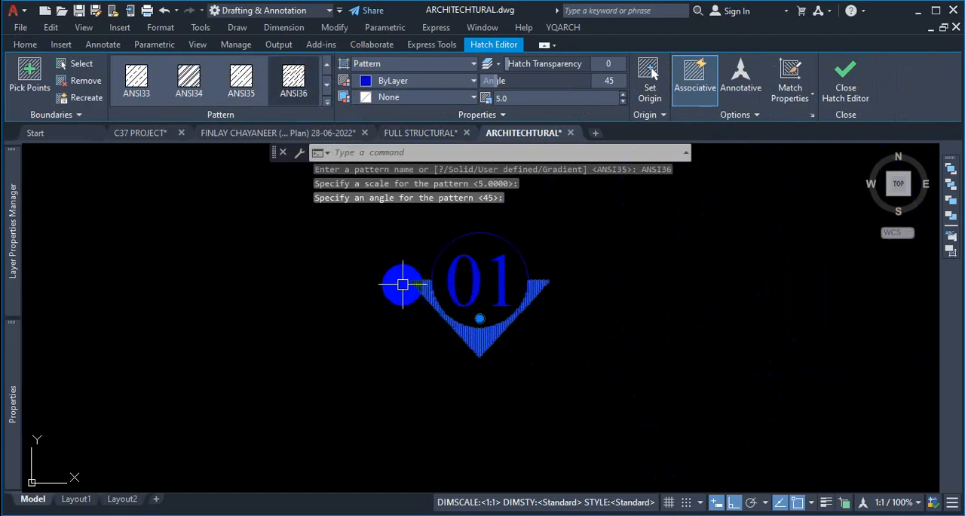
key("Escape")
scroll(566, 316, "up", 2)
scroll(573, 319, "down", 4)
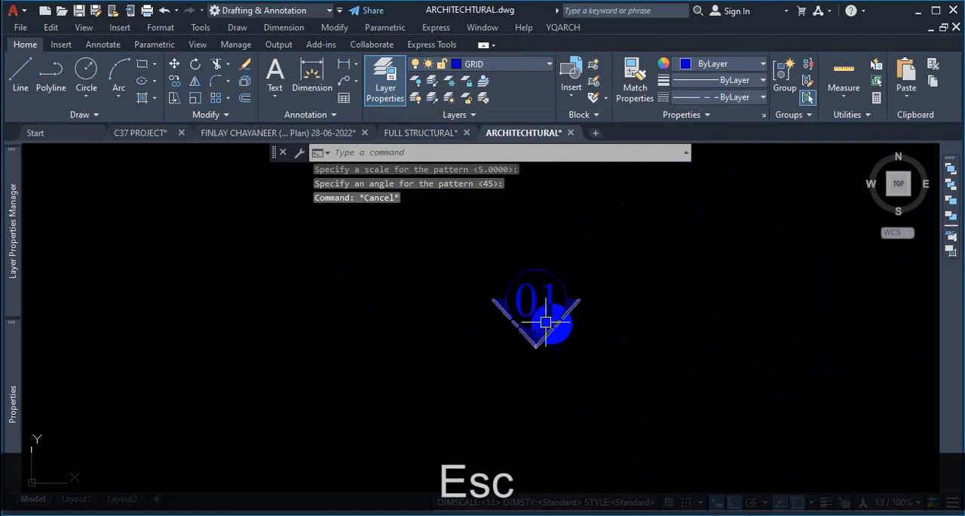
scroll(578, 327, "up", 4)
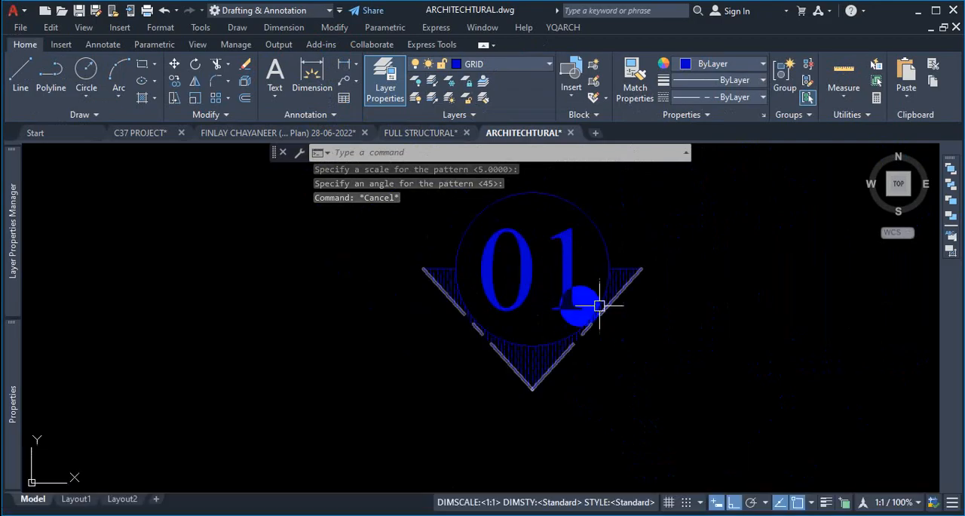
scroll(608, 268, "up", 4)
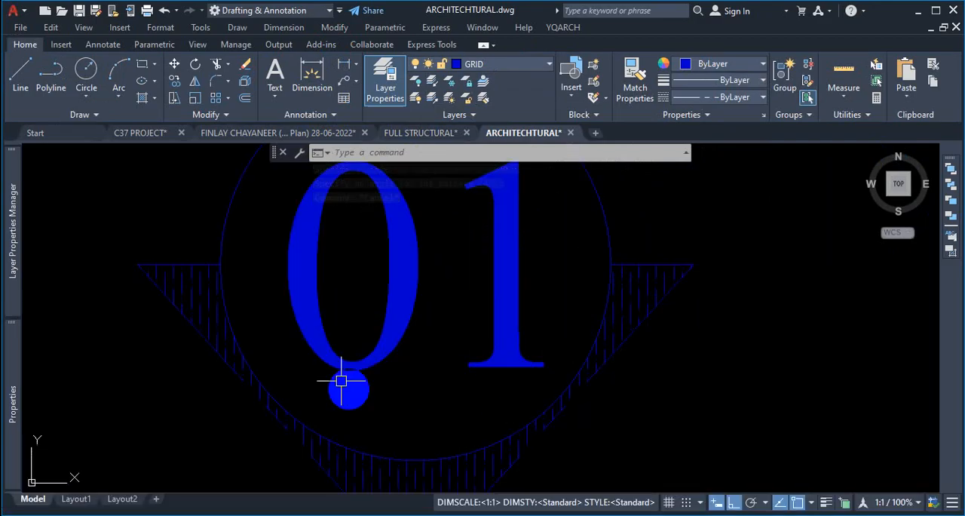
- Copy the circled, hatched grid label symbol onto the top end of each vertical grid line with Copy in multiple mode
scroll(543, 296, "down", 7)
left_click(635, 224)
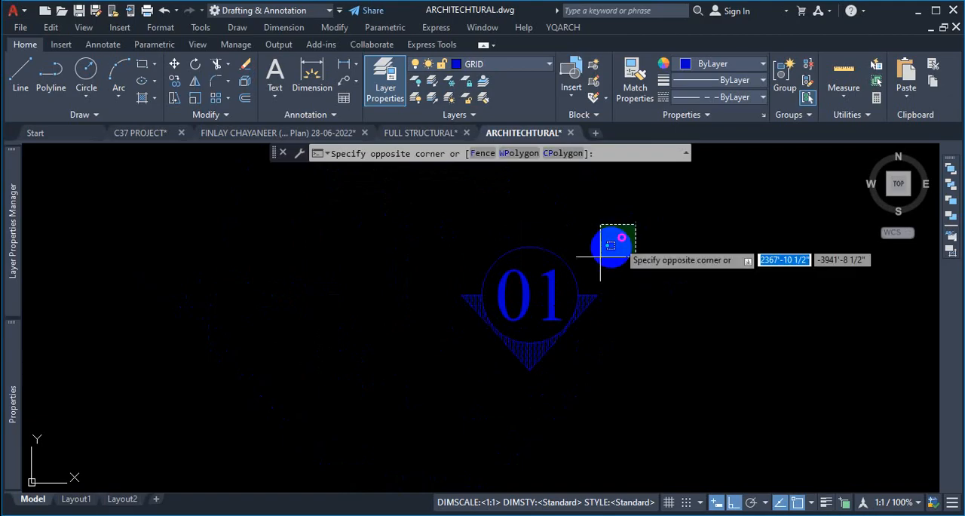
left_click(425, 389)
type("co")
key("Return")
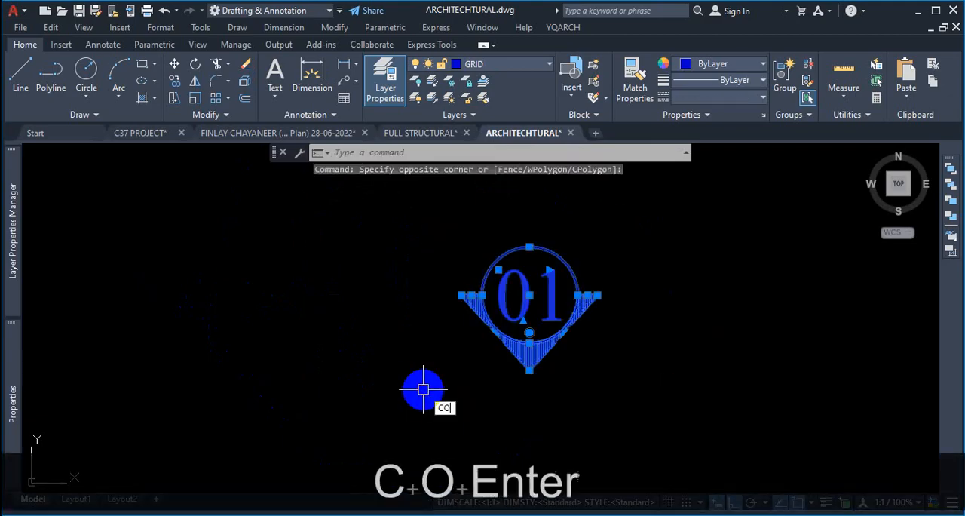
scroll(519, 401, "up", 2)
left_click(536, 350)
scroll(388, 276, "down", 5)
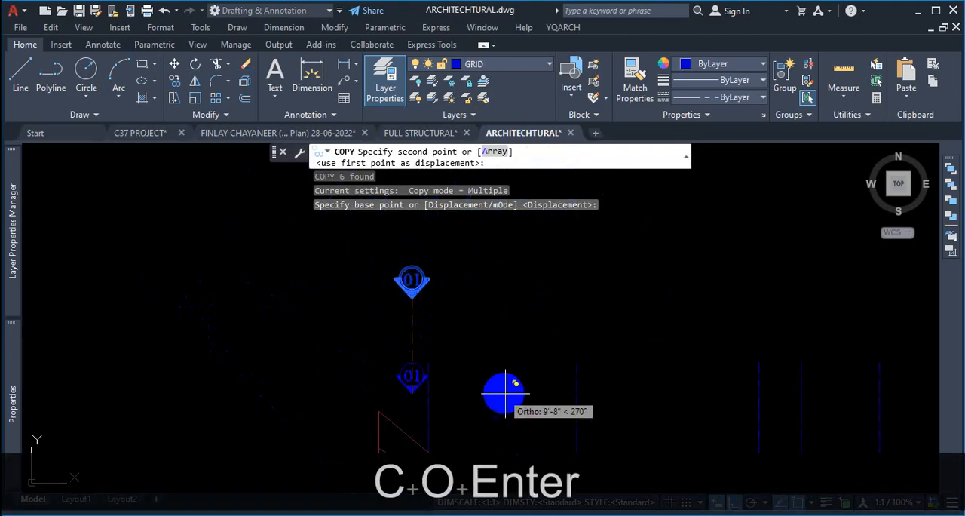
left_click(738, 504)
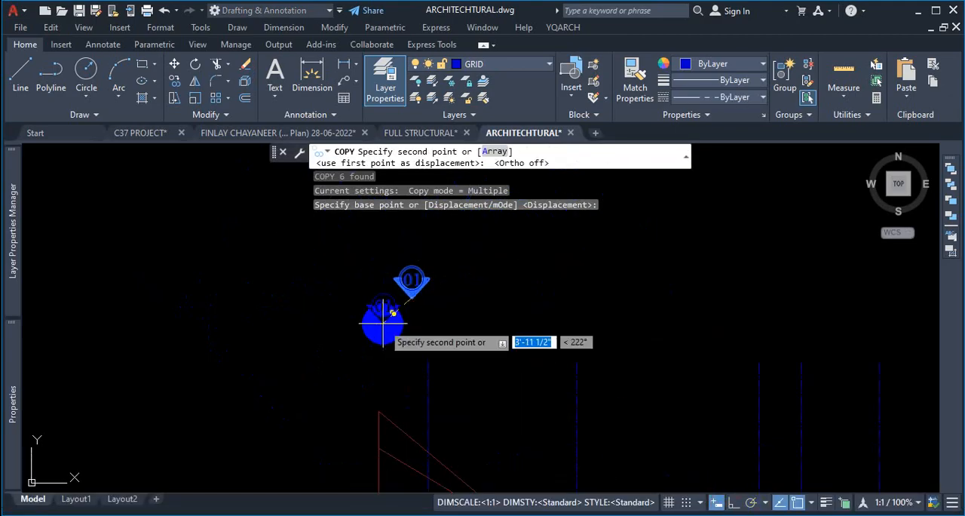
left_click(428, 357)
left_click(577, 362)
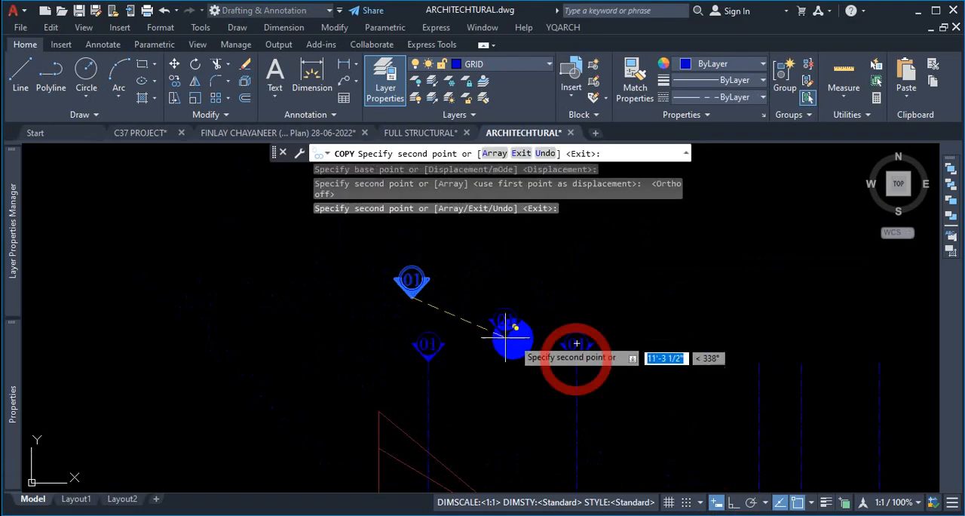
left_click(650, 368)
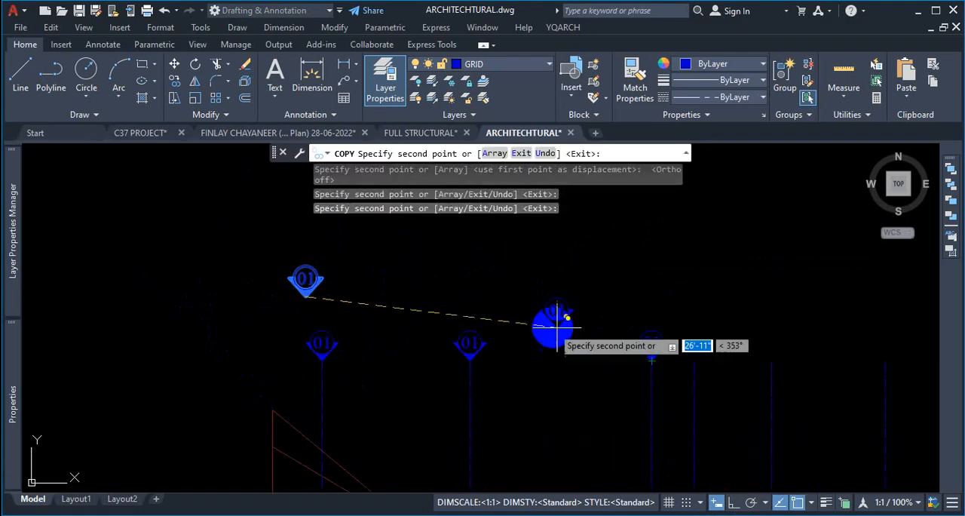
scroll(662, 335, "up", 6)
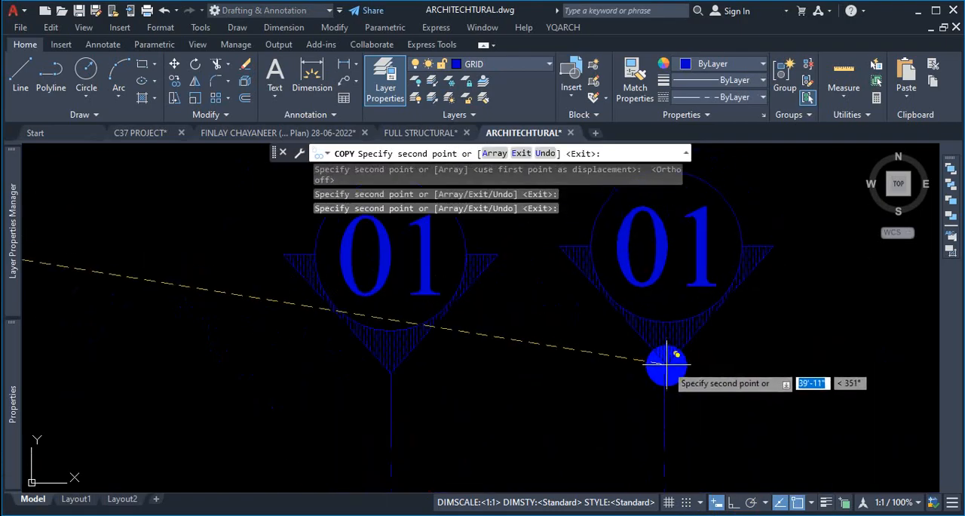
left_click(670, 368)
scroll(457, 317, "down", 5)
scroll(492, 312, "up", 8)
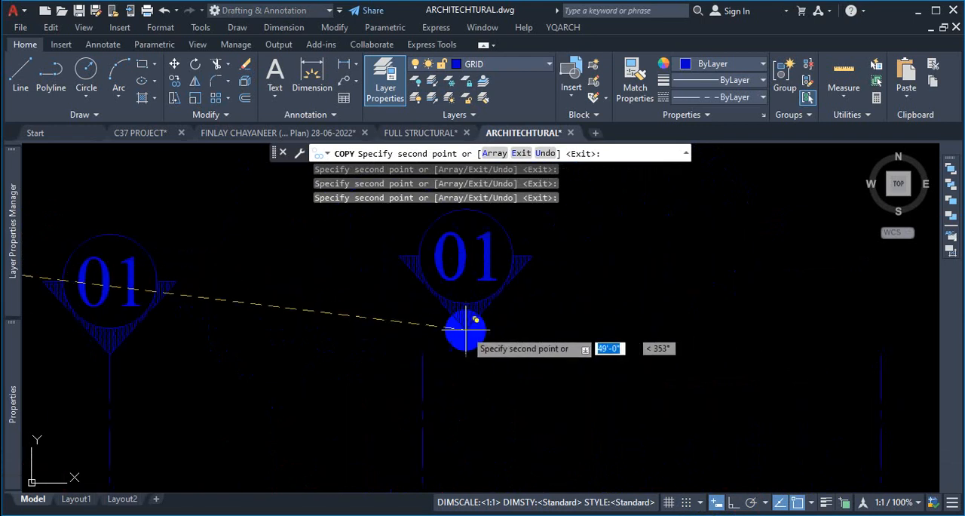
scroll(421, 351, "down", 6)
scroll(465, 348, "up", 4)
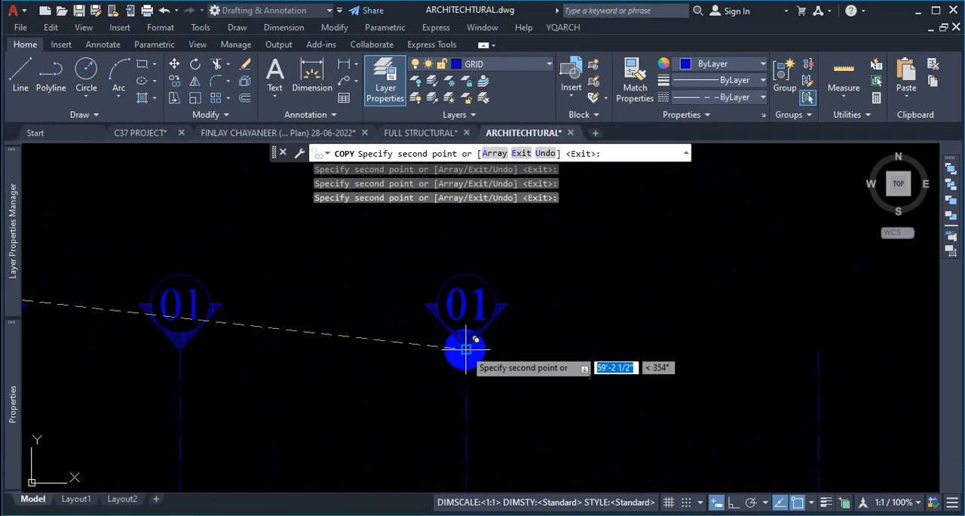
scroll(437, 334, "down", 4)
scroll(592, 339, "up", 5)
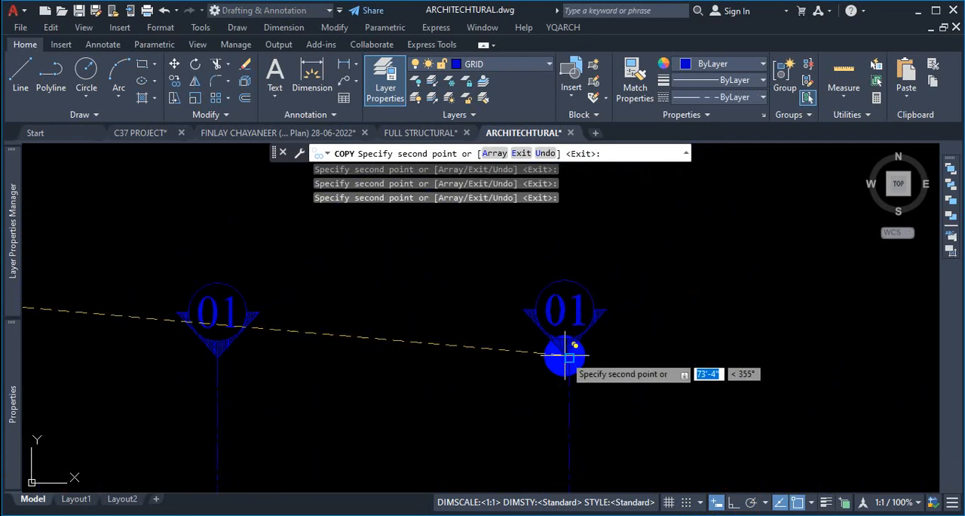
scroll(490, 362, "down", 4)
scroll(640, 349, "up", 4)
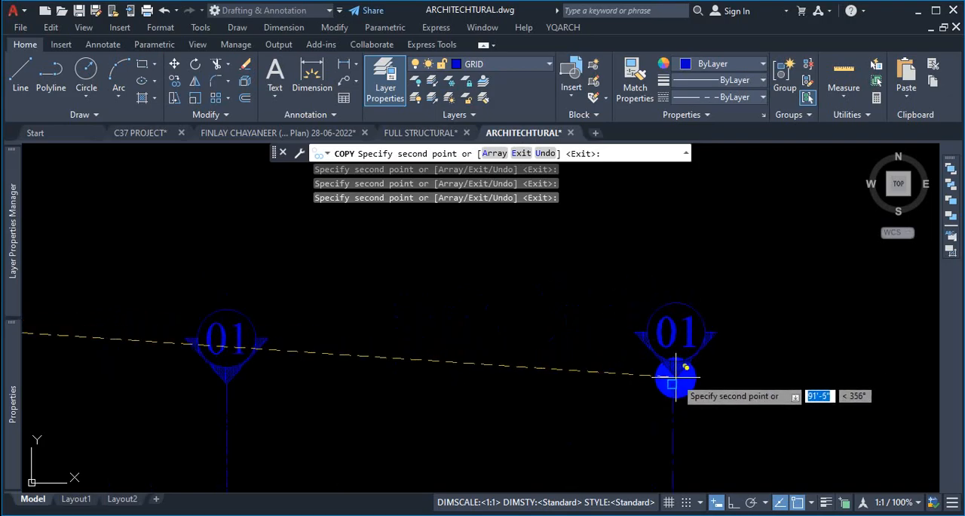
left_click(673, 387)
scroll(603, 309, "down", 5)
scroll(573, 298, "up", 2)
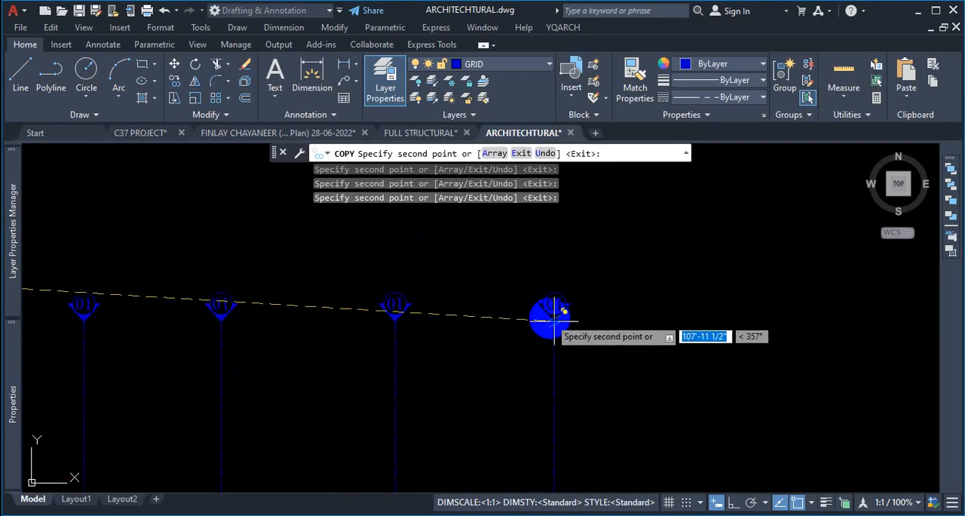
key("Escape")
- Review the copied grid labels along the top grid lines and compare them with the column layout plan in the reference PDF
scroll(685, 275, "down", 5)
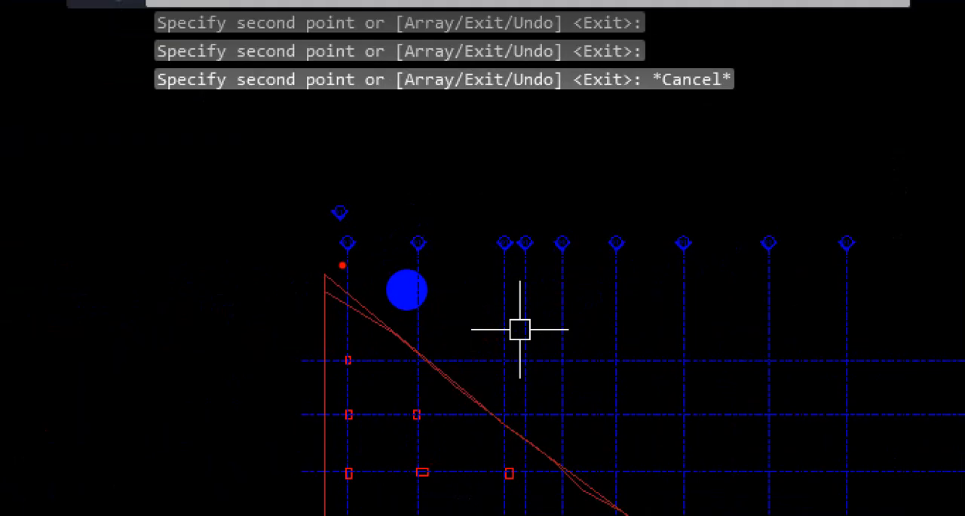
left_click_drag(342, 266, 760, 267)
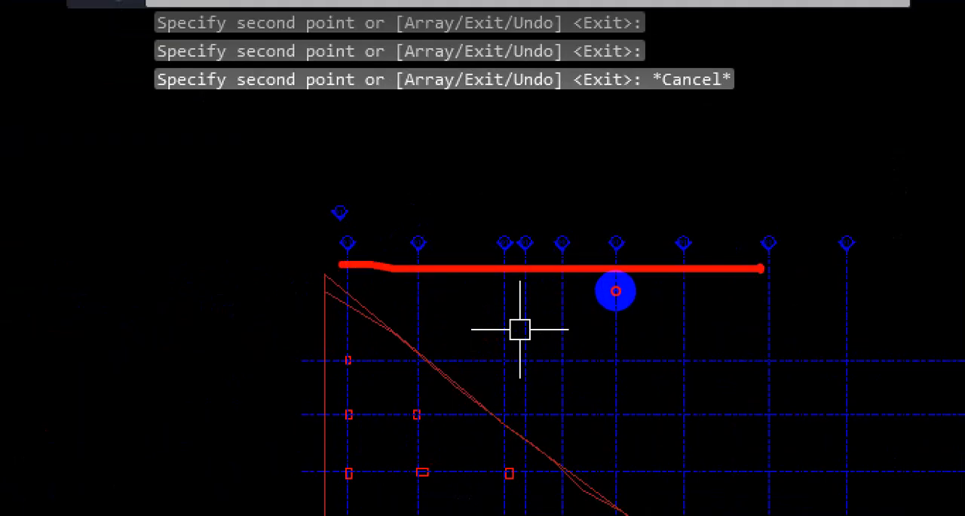
key("Escape")
scroll(509, 257, "down", 4)
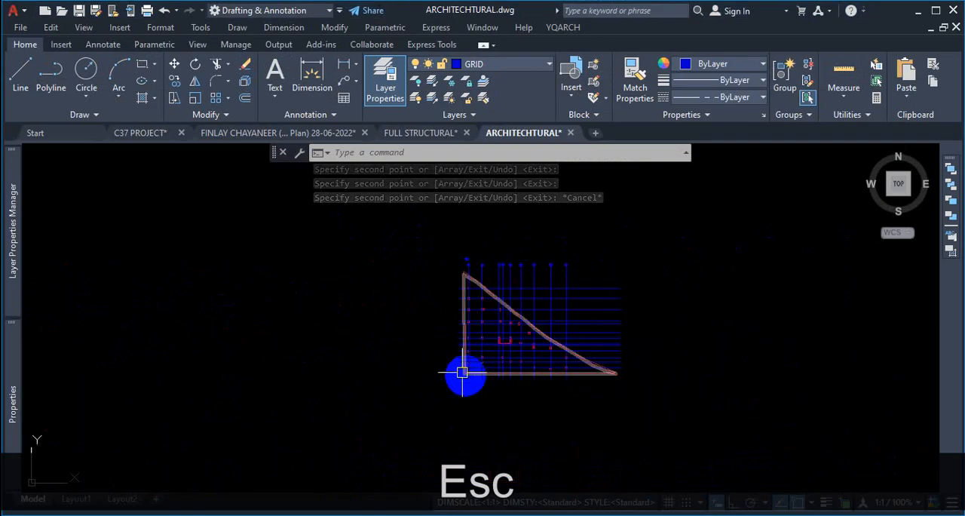
scroll(446, 300, "up", 4)
scroll(467, 294, "down", 2)
scroll(493, 375, "up", 4)
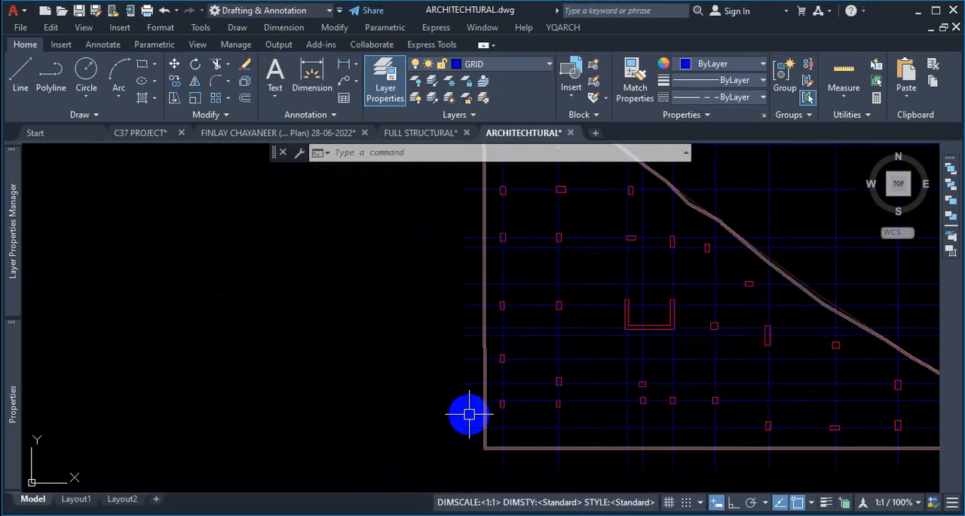
scroll(467, 407, "down", 2)
scroll(553, 381, "up", 2)
scroll(545, 306, "down", 3)
scroll(510, 275, "up", 6)
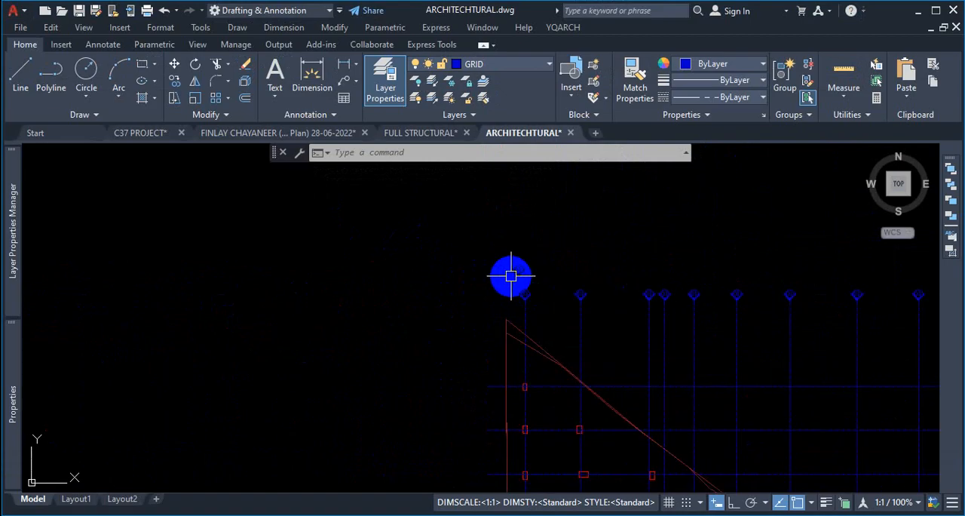
scroll(532, 298, "up", 4)
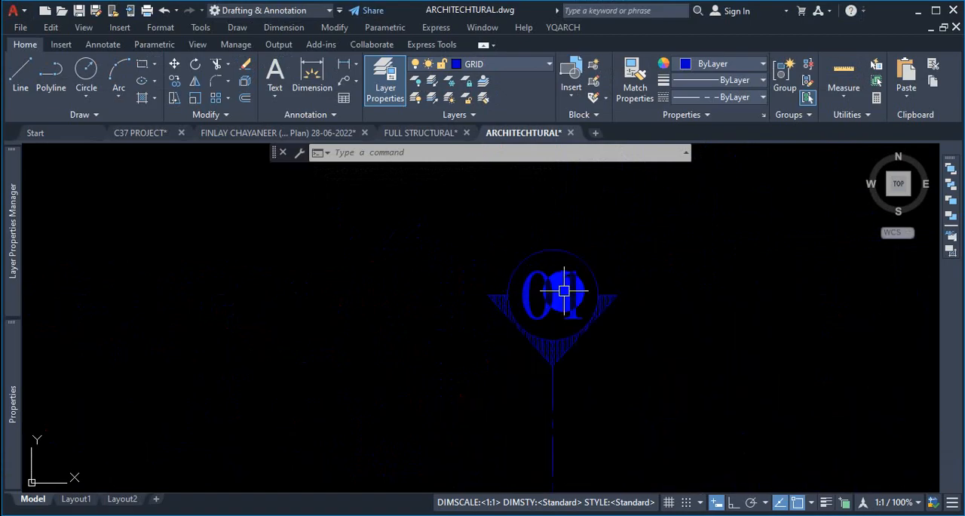
scroll(564, 290, "up", 3)
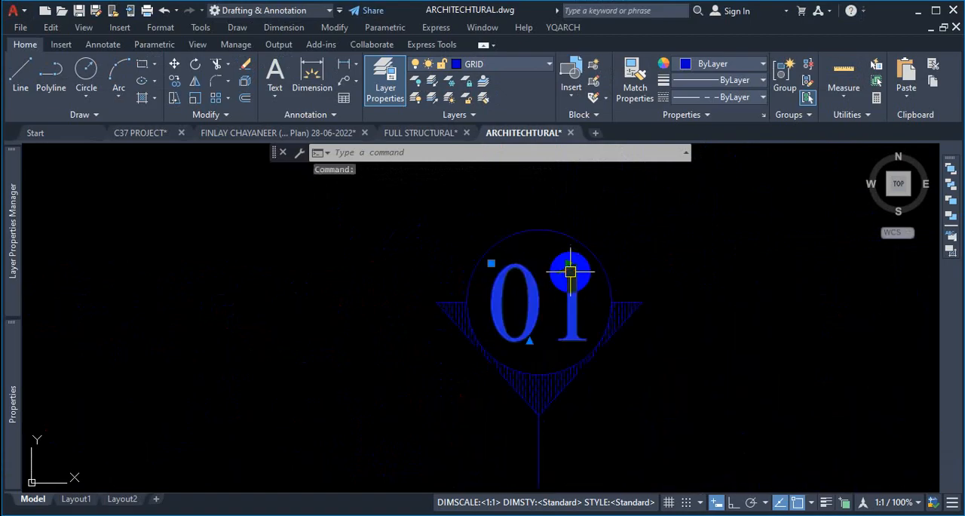
scroll(544, 296, "down", 5)
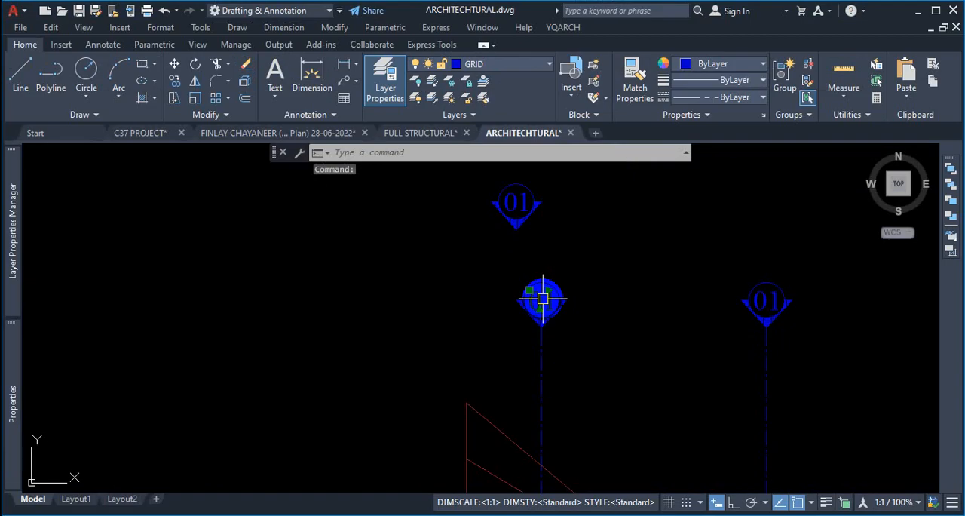
scroll(547, 300, "down", 5)
scroll(618, 324, "up", 5)
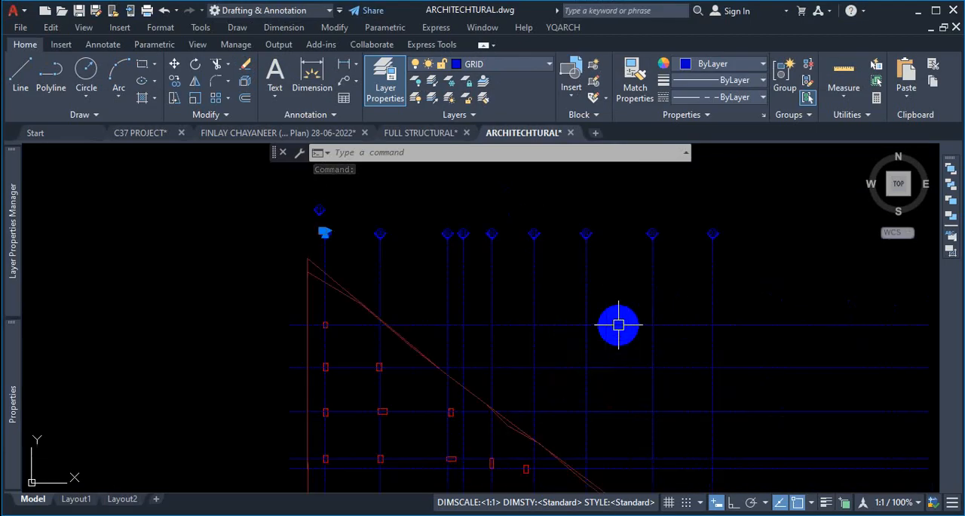
key("Escape")
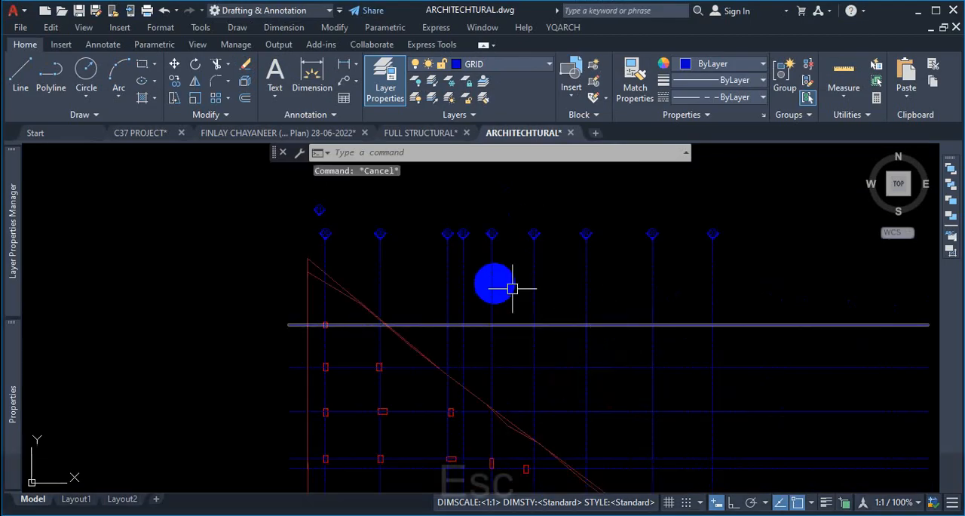
scroll(324, 226, "up", 5)
scroll(480, 334, "down", 5)
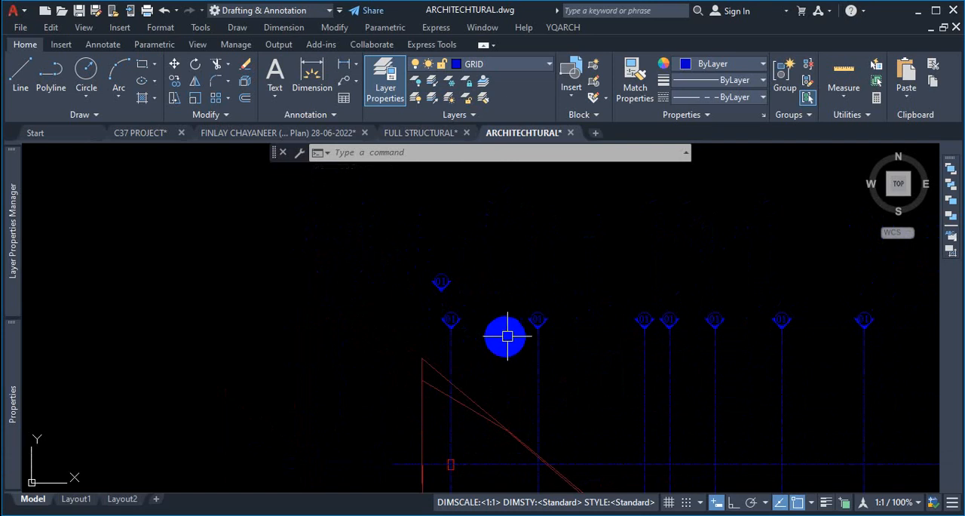
scroll(483, 294, "down", 5)
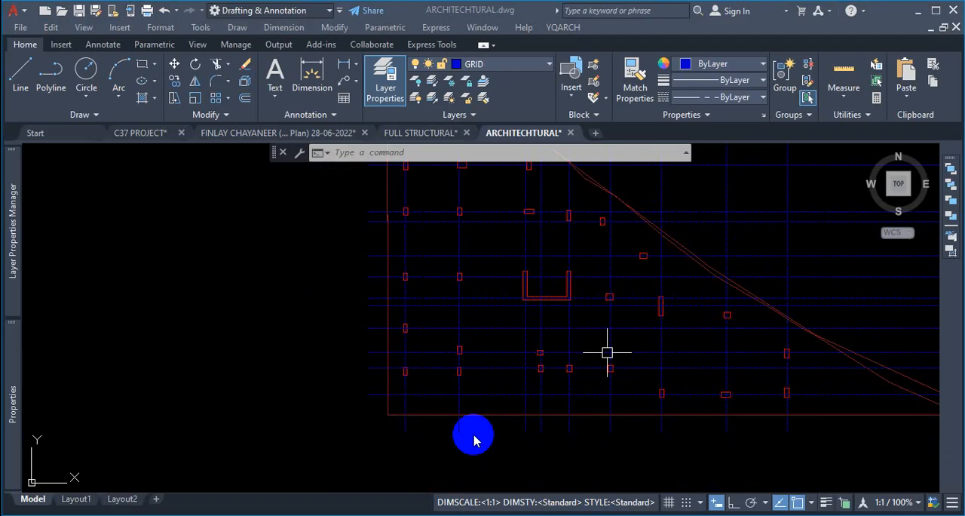
scroll(473, 441, "down", 4)
scroll(453, 260, "up", 8)
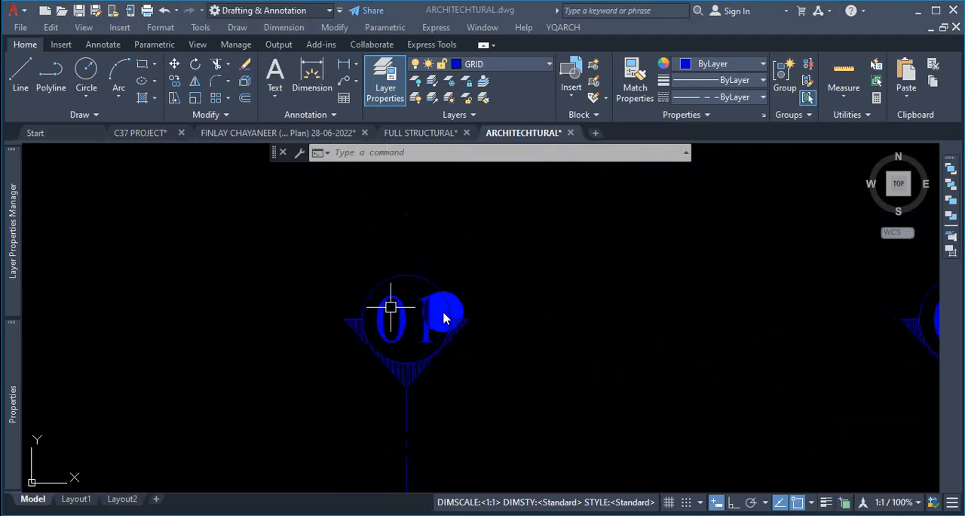
scroll(443, 317, "down", 2)
scroll(530, 306, "down", 2)
scroll(490, 324, "down", 1)
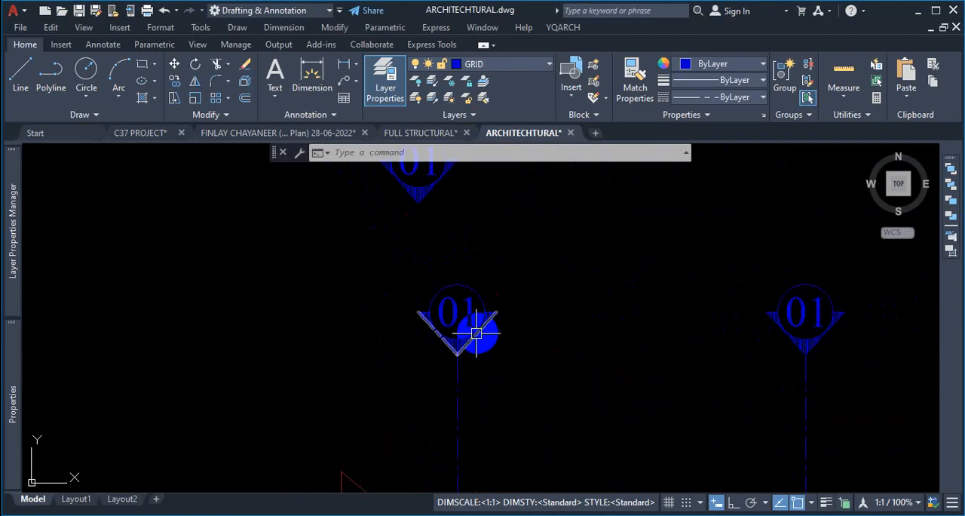
scroll(471, 335, "up", 3)
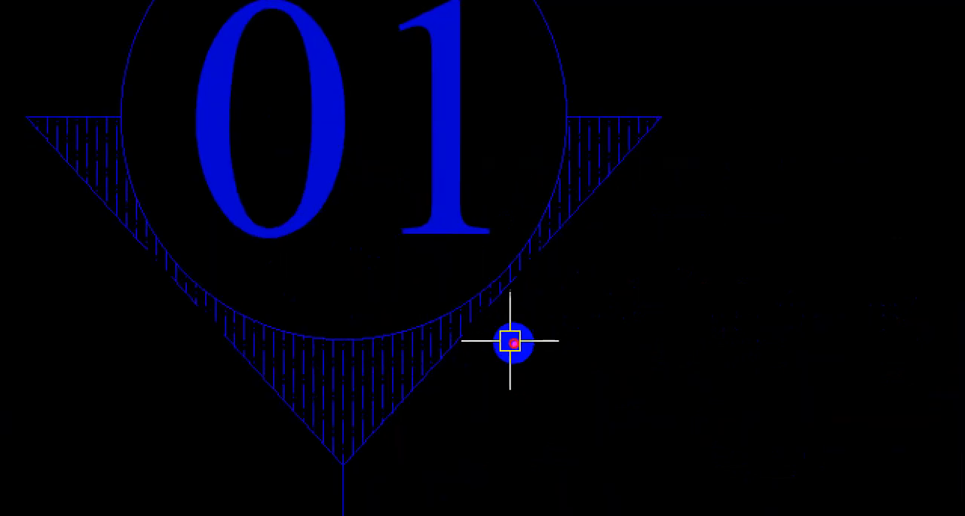
mouse_move(573, 122)
left_mouse_down()
mouse_move(670, 186)
mouse_move(392, 455)
left_mouse_up()
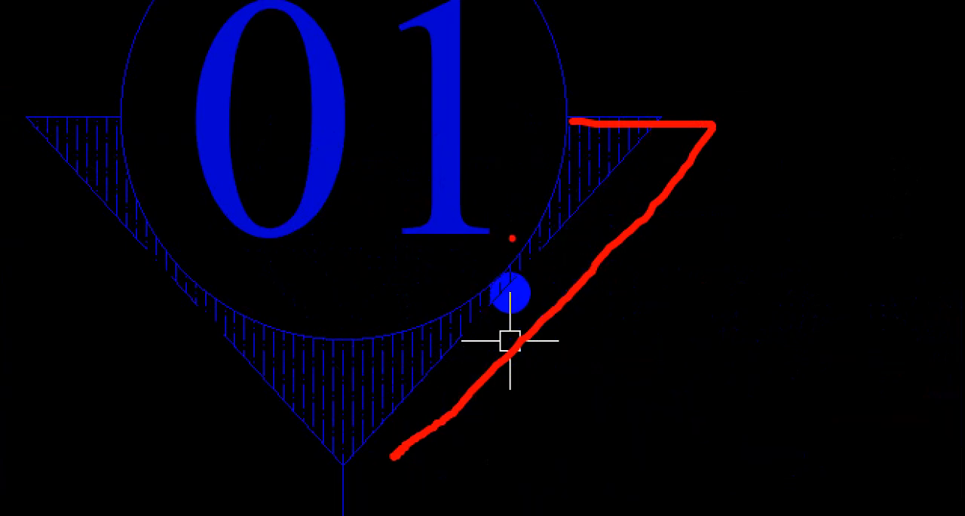
left_click_drag(540, 217, 499, 264)
left_click_drag(566, 258, 487, 375)
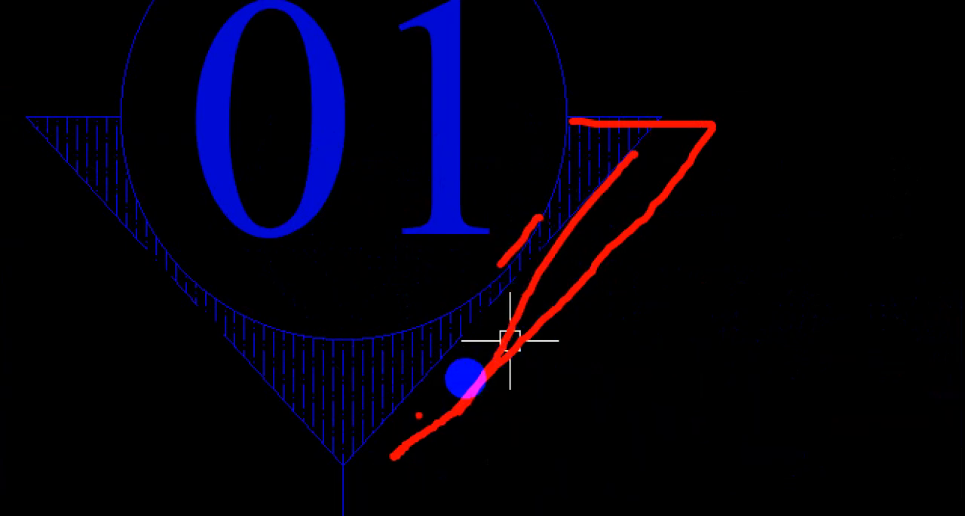
key("Escape")
scroll(571, 276, "down", 3)
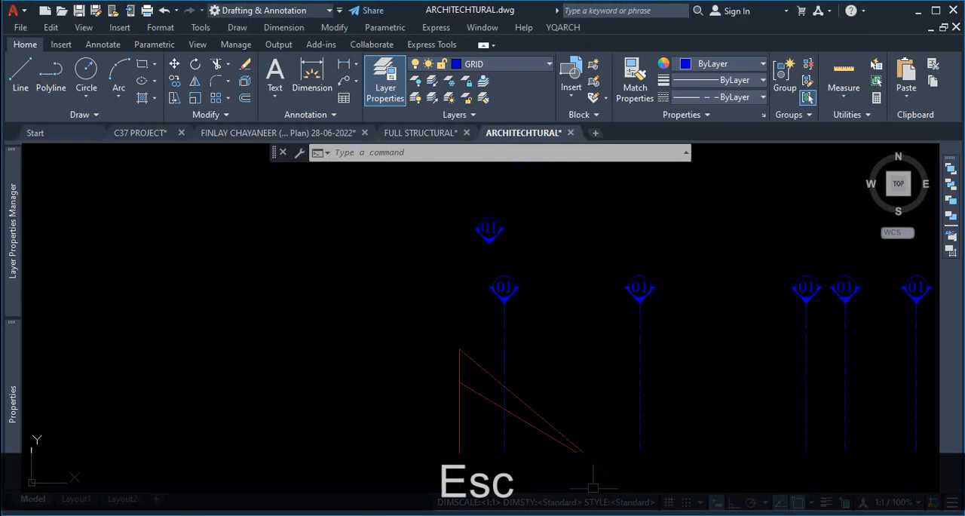
left_click(530, 514)
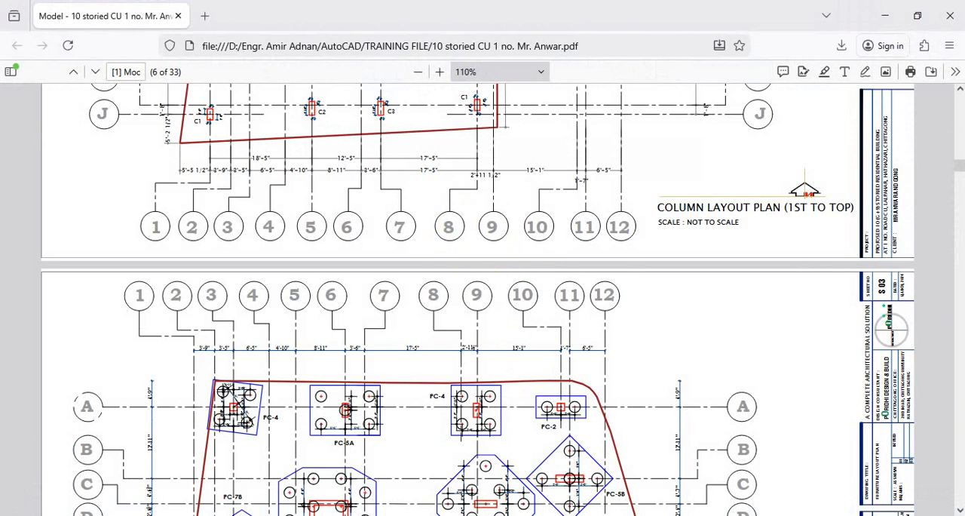
left_click(885, 15)
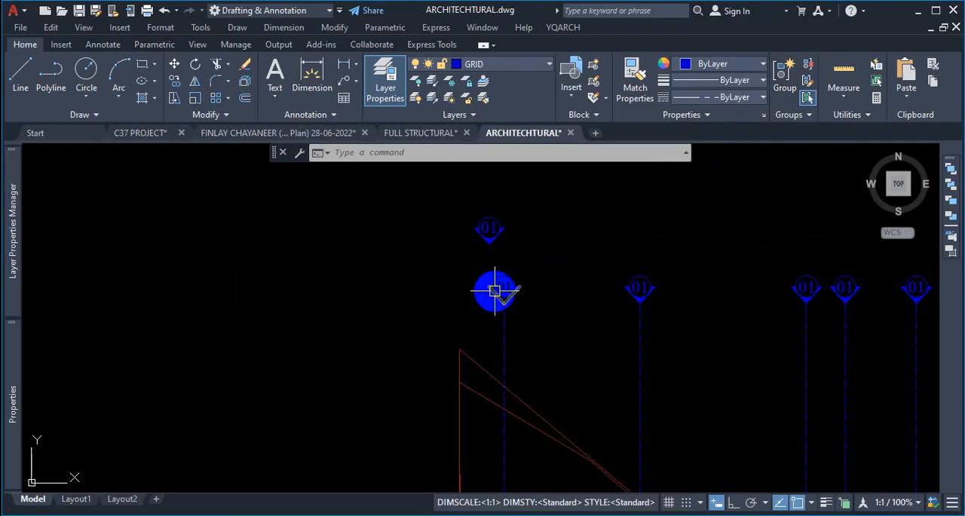
- Inspect the copied grid labels along the top grid lines, opening one label's text in the editor and closing it unchanged
scroll(495, 291, "up", 4)
left_click(559, 212)
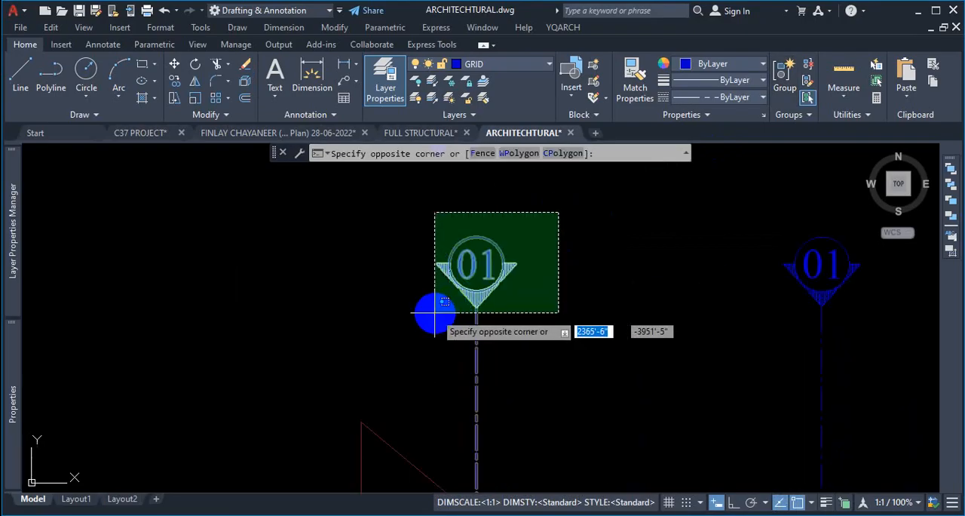
left_click(593, 231)
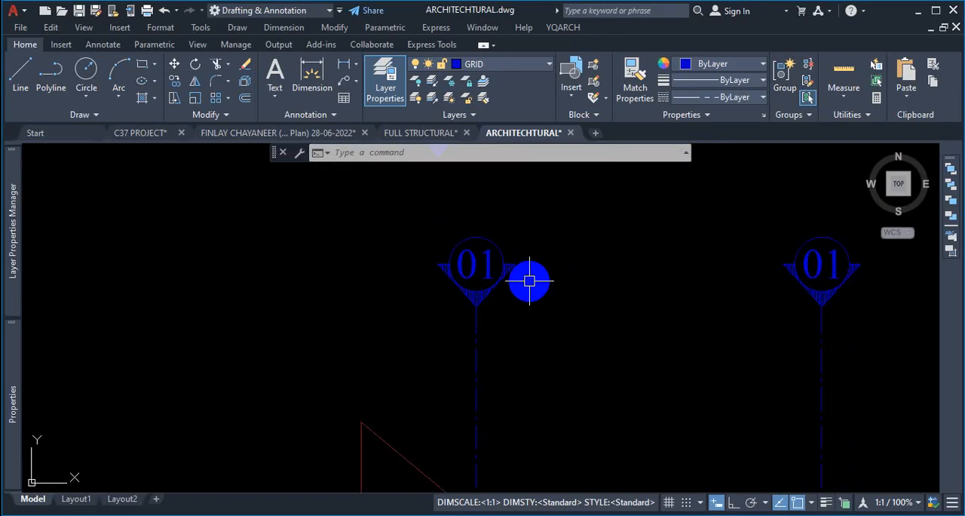
scroll(499, 281, "down", 5)
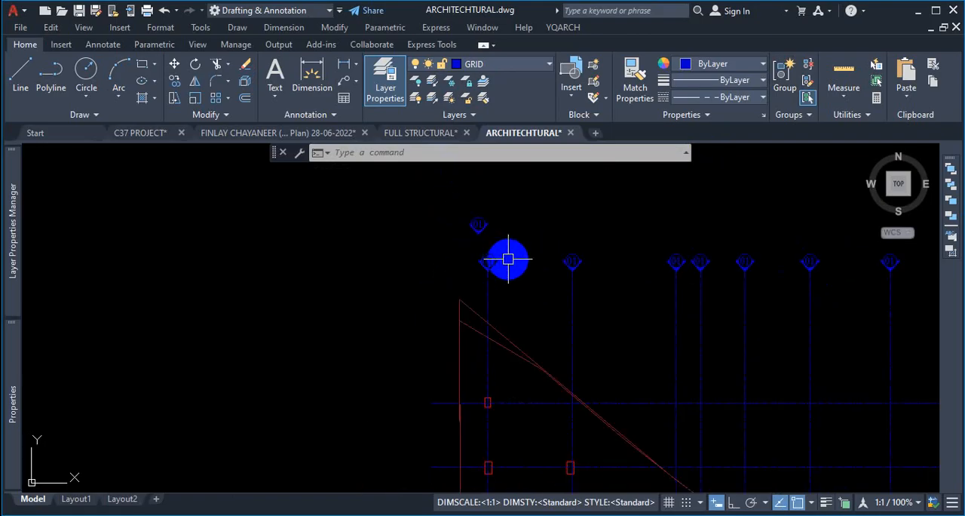
scroll(508, 260, "down", 4)
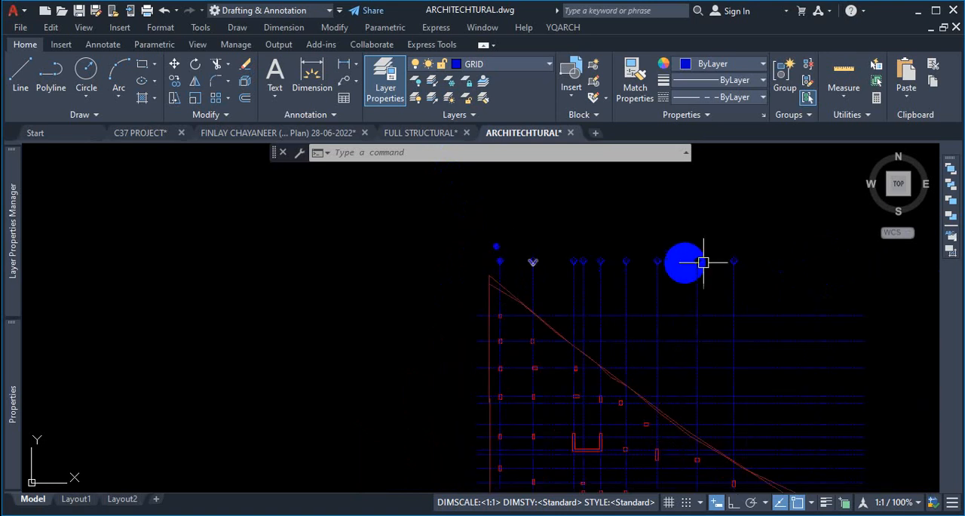
scroll(745, 261, "up", 6)
scroll(788, 257, "down", 2)
scroll(467, 261, "up", 2)
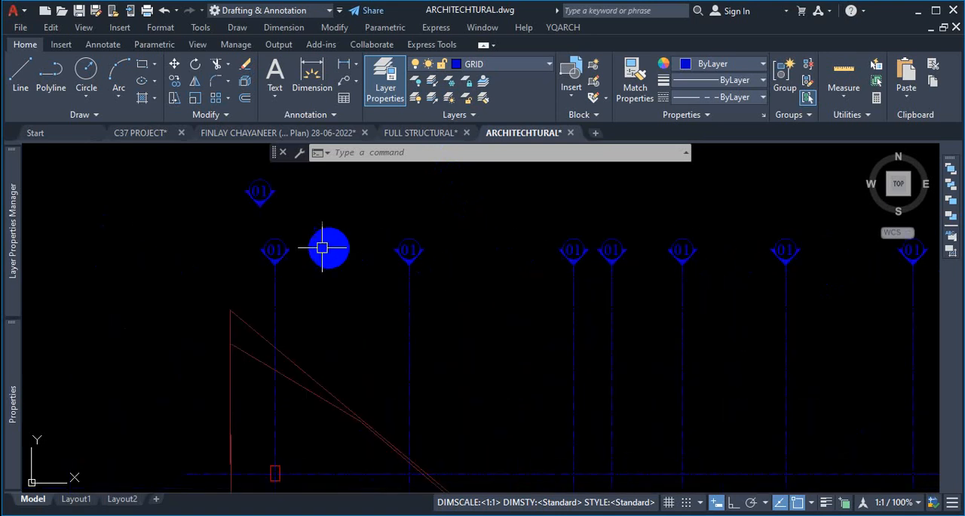
scroll(577, 263, "down", 2)
scroll(471, 263, "up", 3)
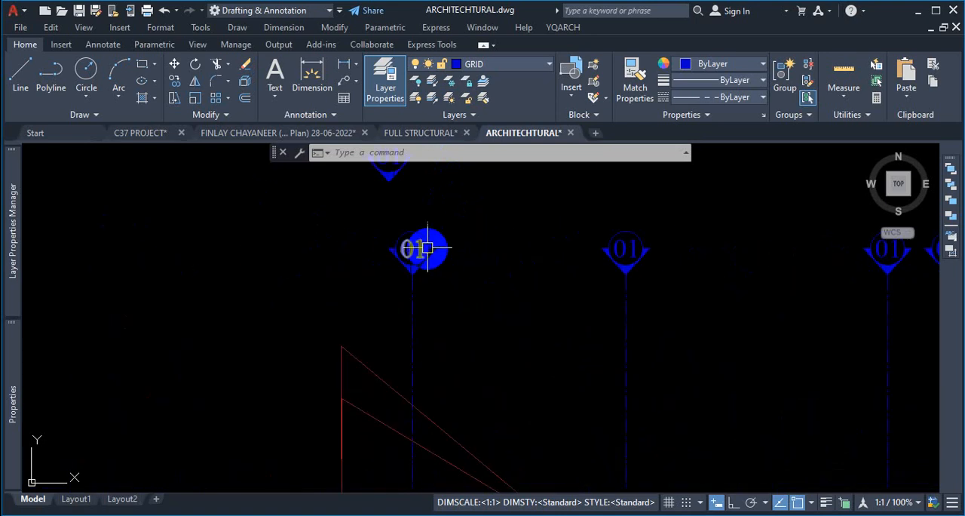
scroll(635, 244, "up", 3)
double_click(636, 243)
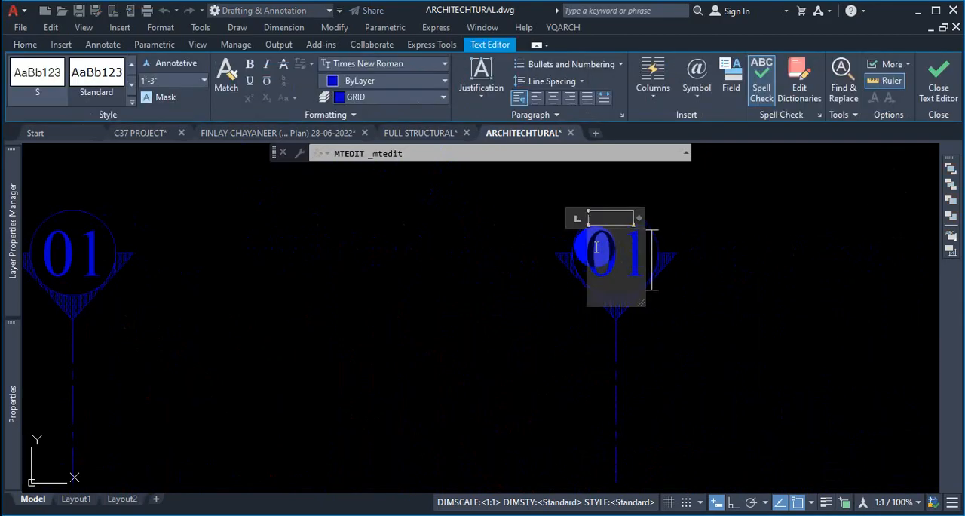
key("Escape")
scroll(672, 236, "down", 5)
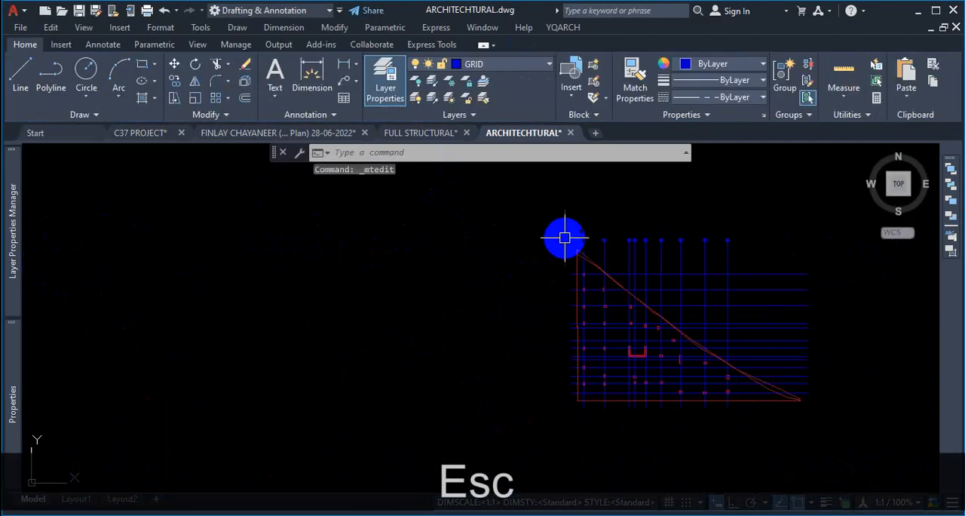
scroll(596, 355, "up", 3)
scroll(595, 367, "down", 3)
scroll(556, 373, "up", 5)
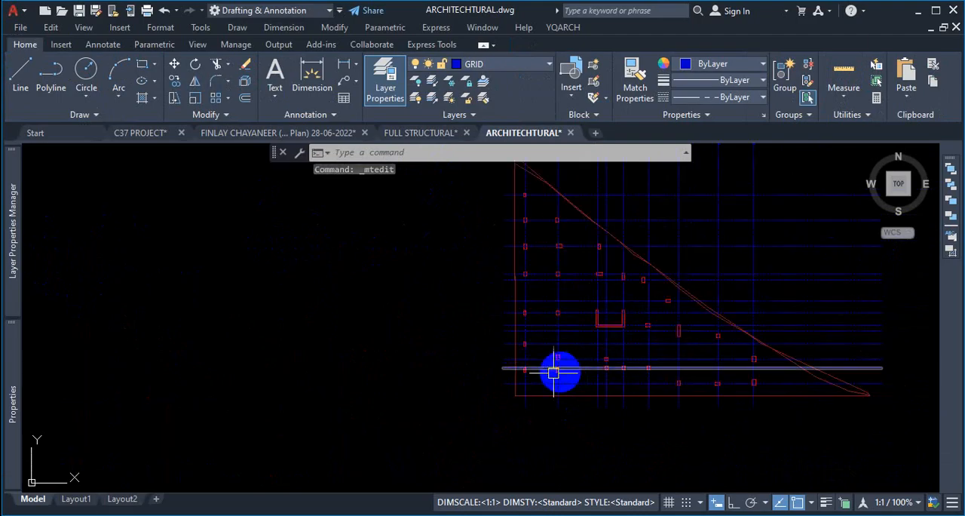
scroll(550, 232, "down", 3)
scroll(487, 204, "up", 6)
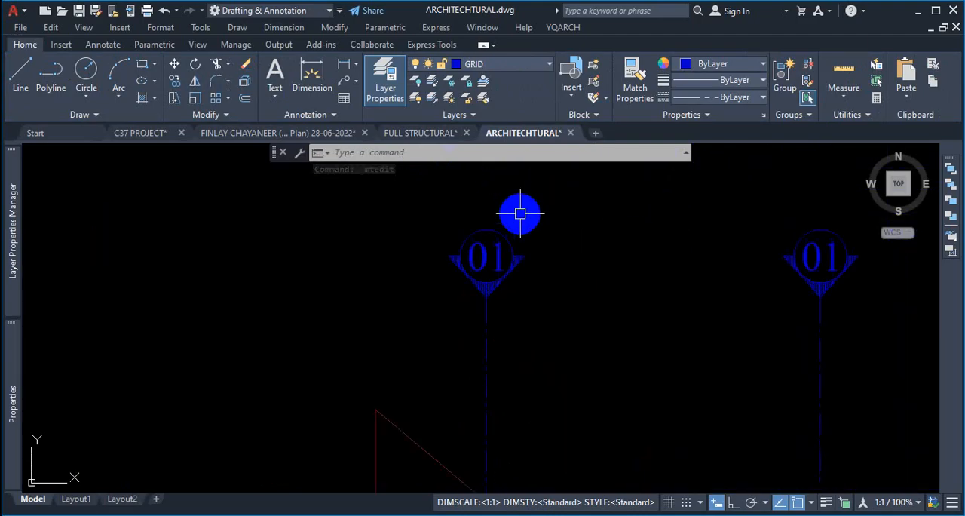
scroll(610, 319, "down", 6)
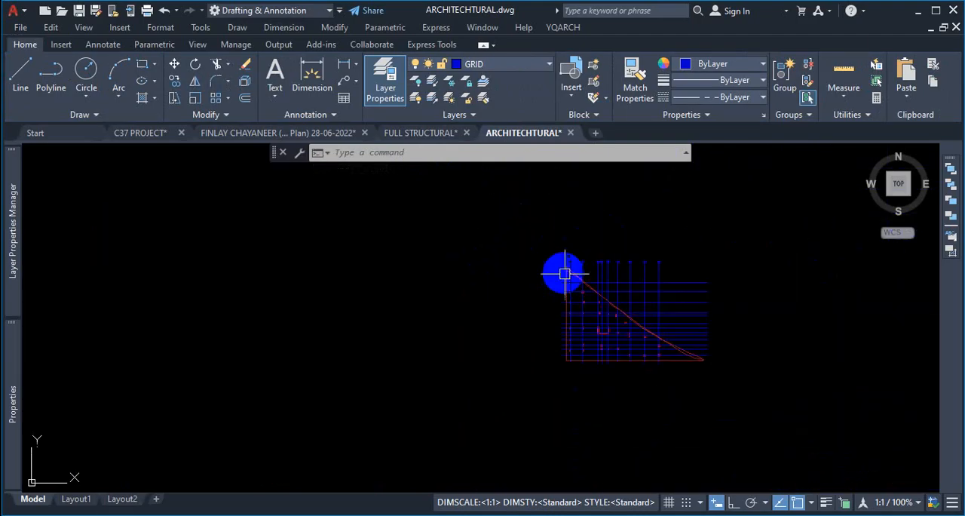
scroll(567, 350, "up", 4)
scroll(556, 401, "up", 2)
key("ctrl+1")
left_click(489, 371)
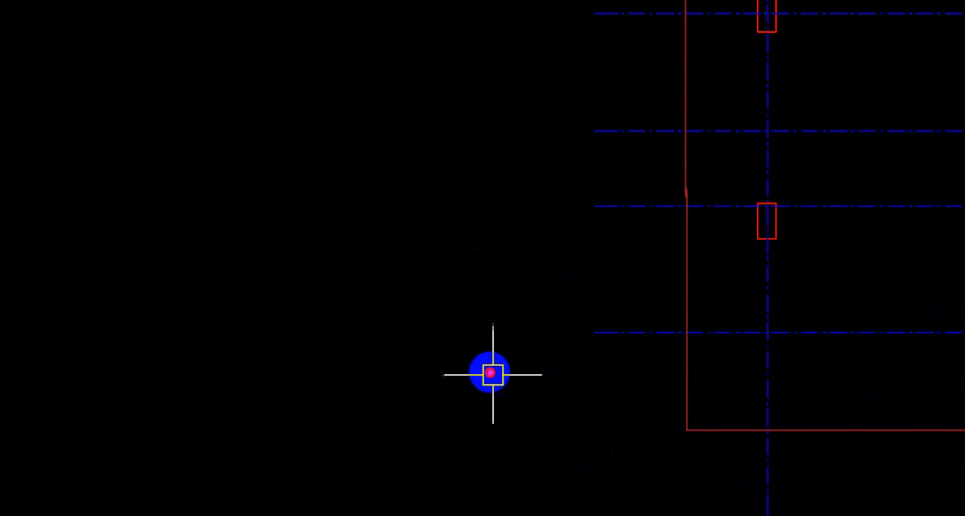
left_click_drag(479, 306, 550, 352)
mouse_move(478, 300)
left_mouse_down()
mouse_move(573, 299)
mouse_move(536, 383)
left_mouse_up()
left_click_drag(493, 90, 446, 220)
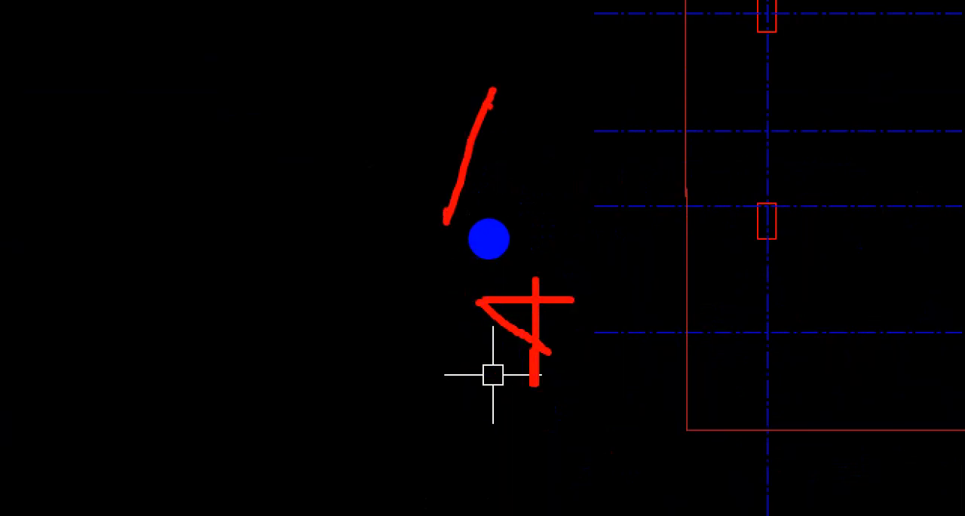
left_click_drag(492, 91, 541, 224)
left_click_drag(453, 167, 493, 159)
left_click(518, 319)
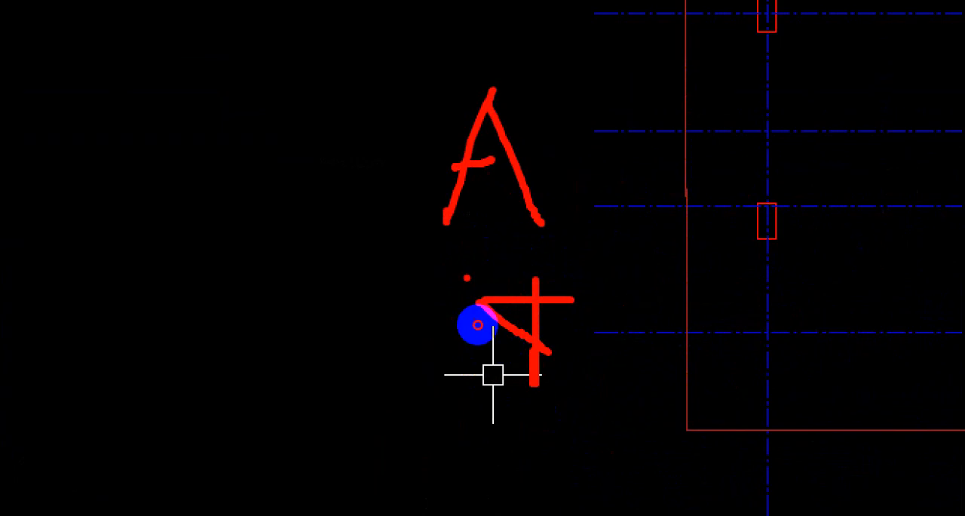
left_click_drag(467, 277, 466, 286)
left_click_drag(468, 308, 578, 259)
left_click_drag(538, 447, 539, 309)
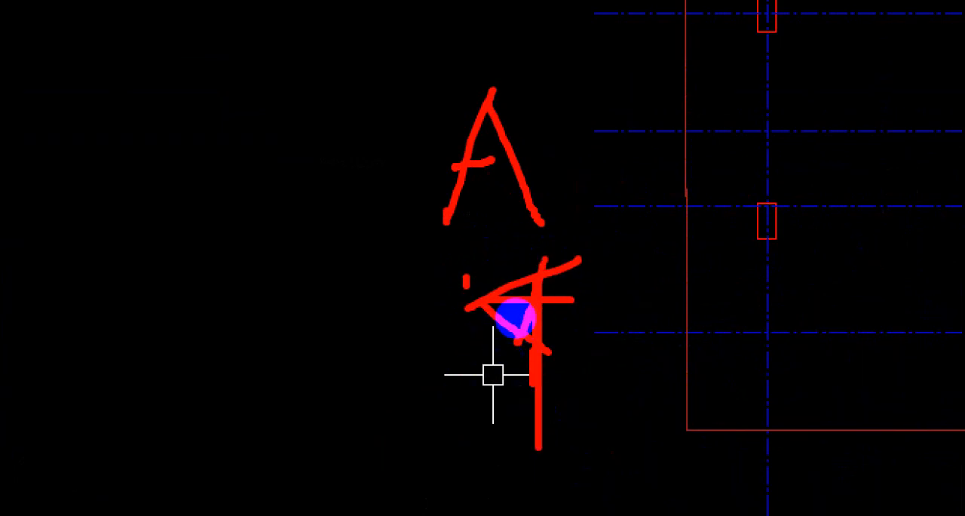
key("Escape")
scroll(534, 387, "down", 4)
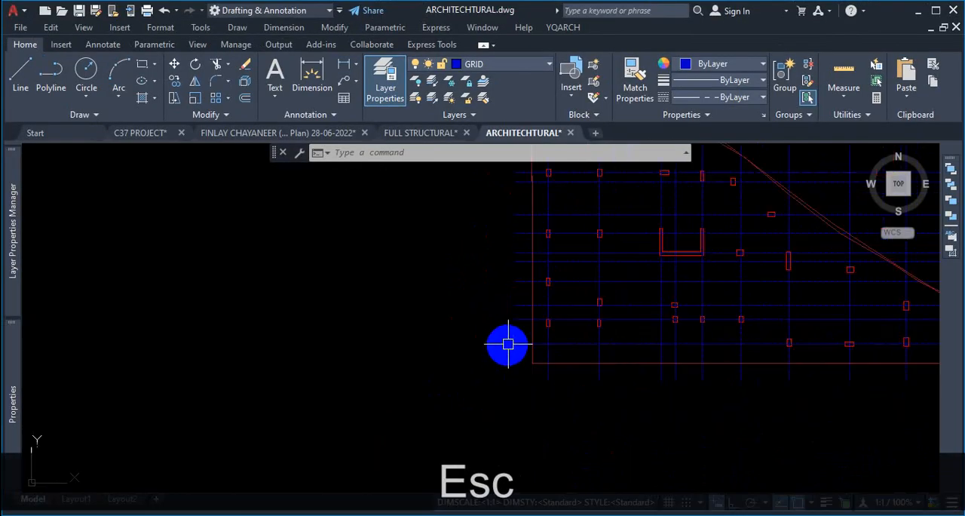
scroll(507, 344, "up", 4)
scroll(512, 343, "down", 3)
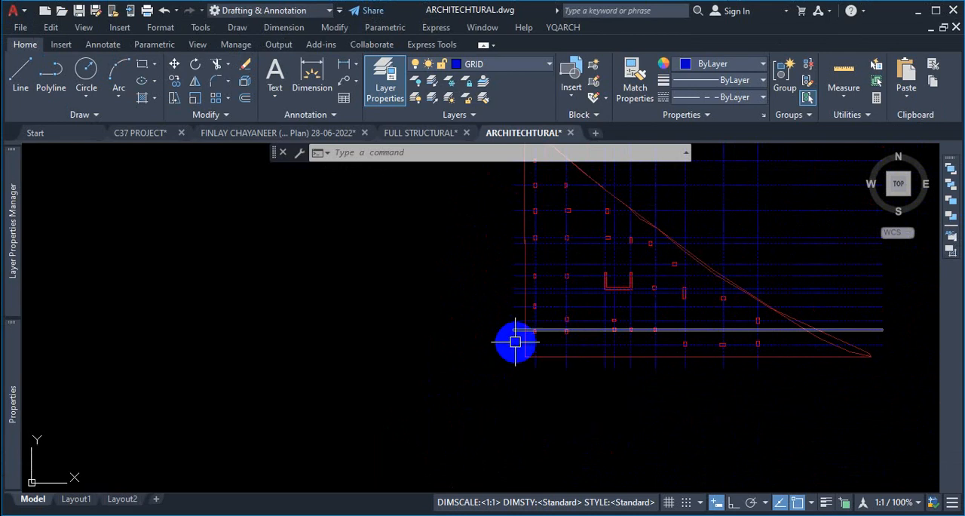
type("T")
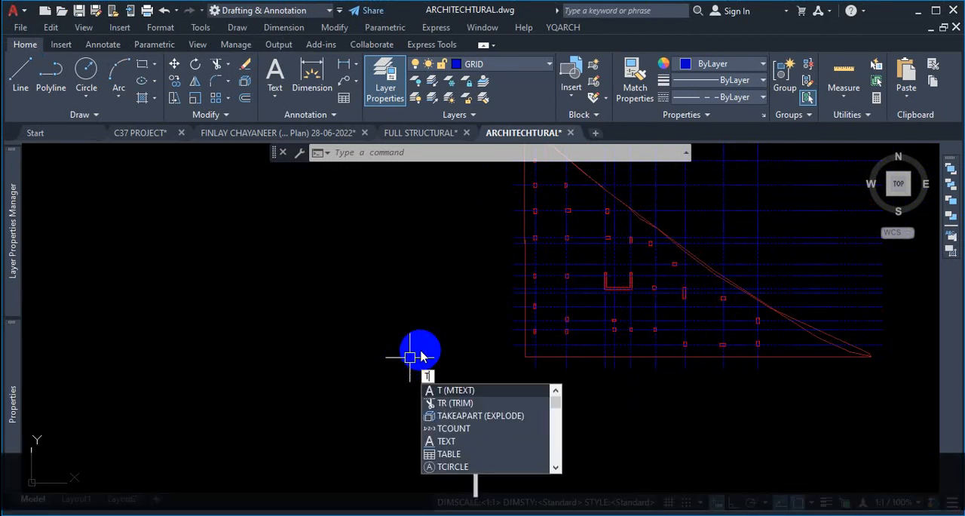
key("Return")
scroll(419, 331, "down", 2)
scroll(418, 332, "up", 4)
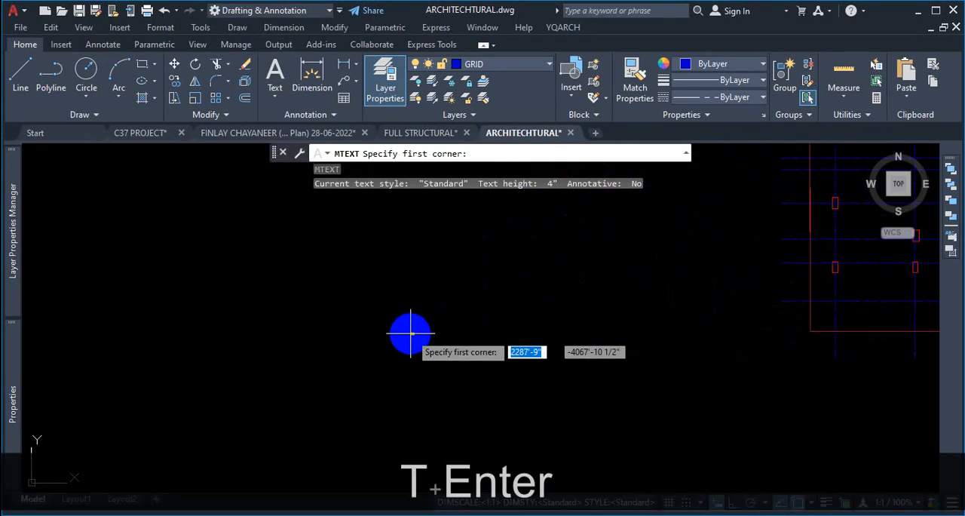
left_click(447, 293)
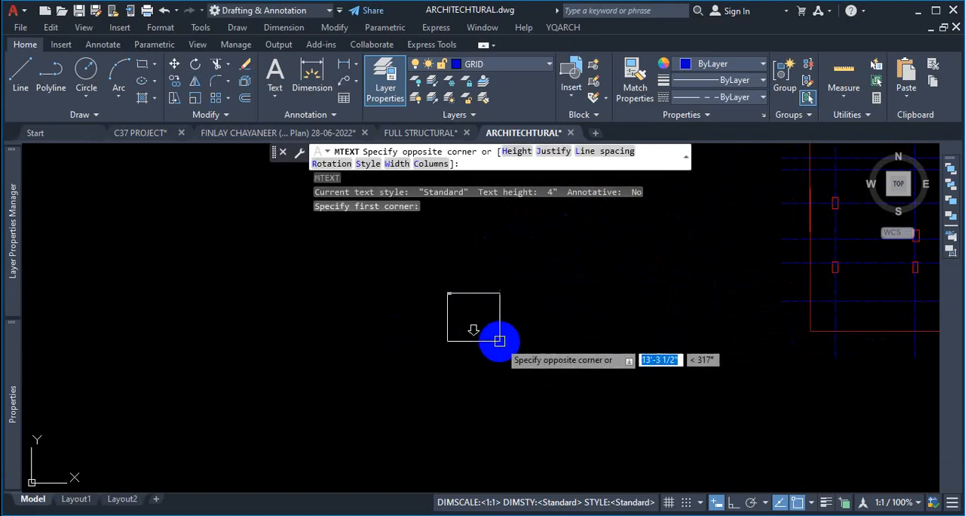
key("ctrl+1")
left_click(562, 154)
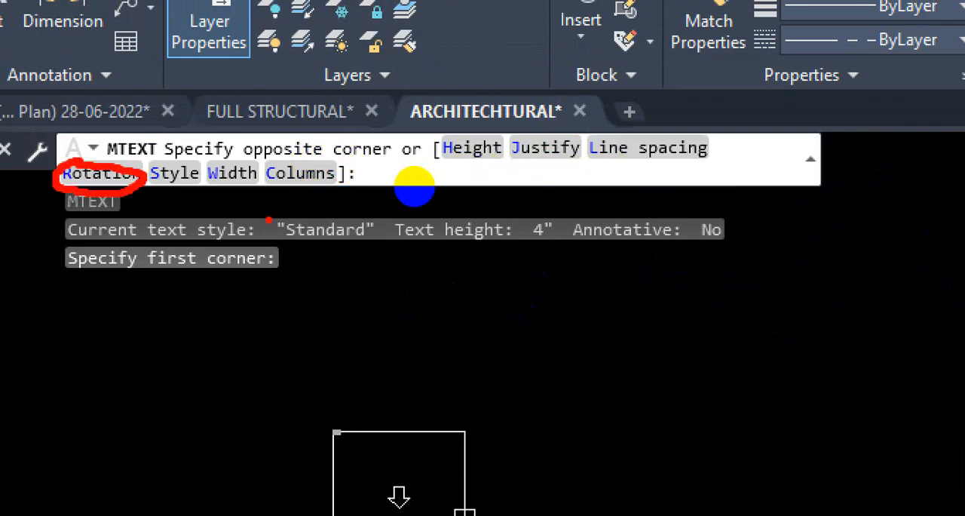
key("Escape")
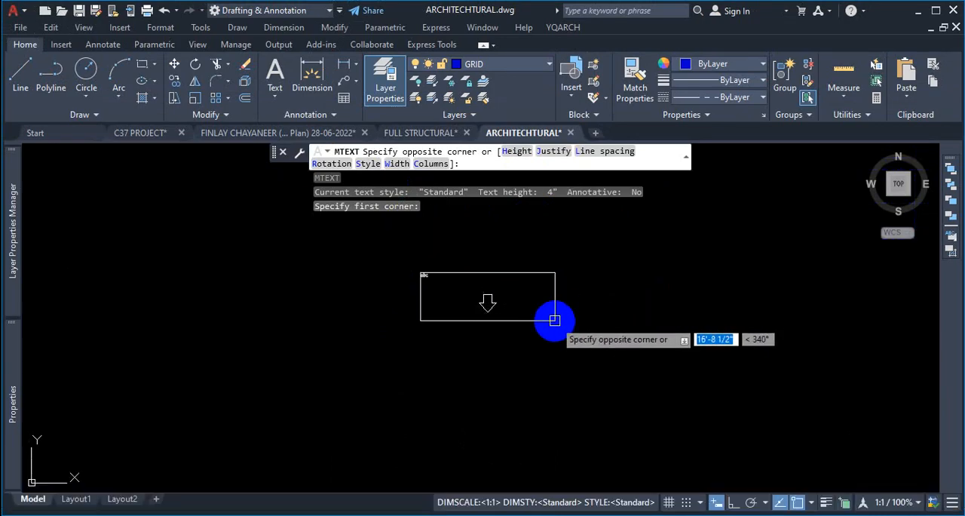
key("Escape")
- Start a multiline text box left of the site plan and set its rotation to 90 degrees with Ortho turned on
type("T")
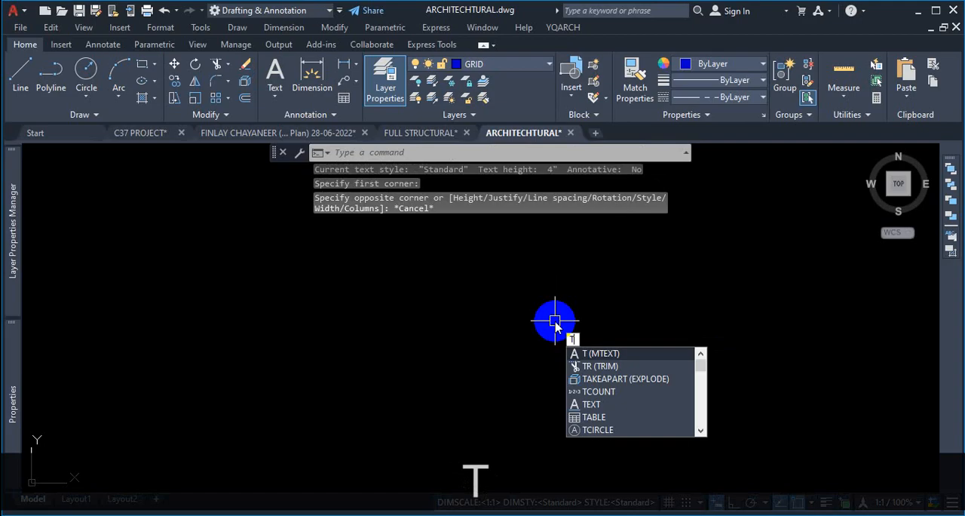
key("Return")
scroll(517, 339, "down", 2)
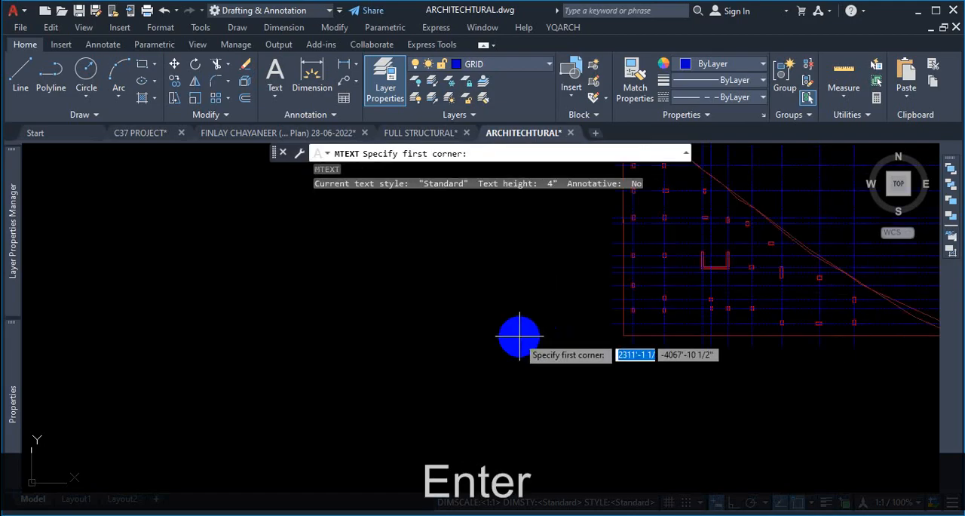
scroll(545, 305, "up", 1)
left_click(545, 297)
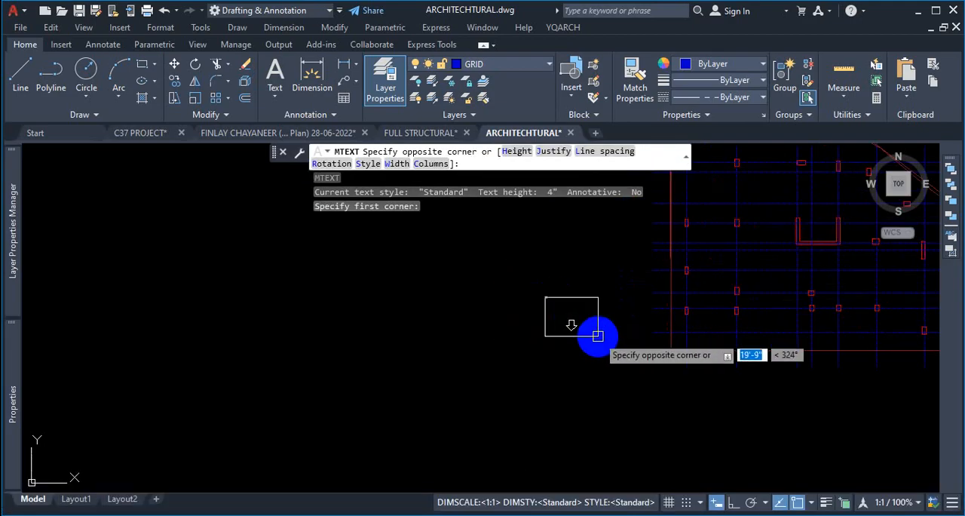
key("ctrl+1")
left_click(381, 182)
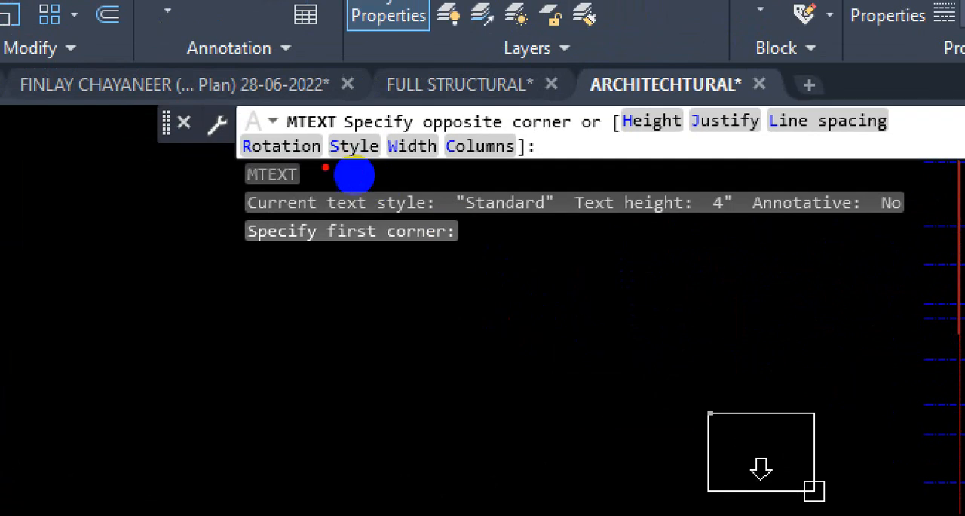
mouse_move(207, 159)
left_mouse_down()
mouse_move(321, 167)
mouse_move(286, 154)
left_mouse_up()
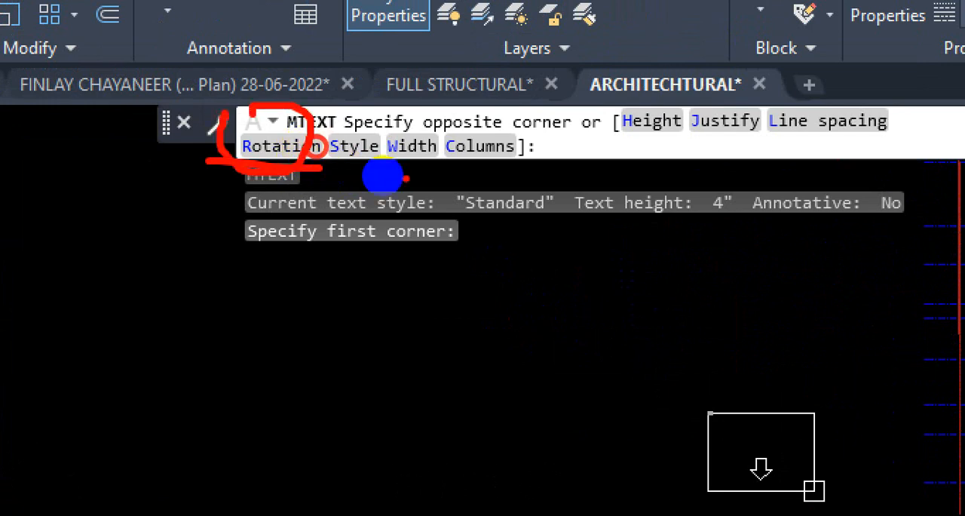
key("Escape")
type("R")
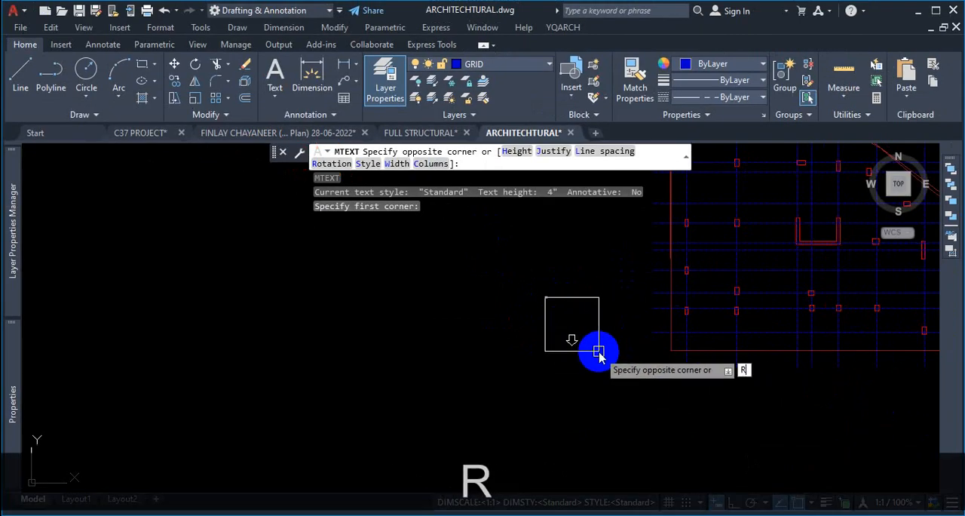
key("Return")
scroll(578, 344, "down", 5)
scroll(600, 362, "up", 3)
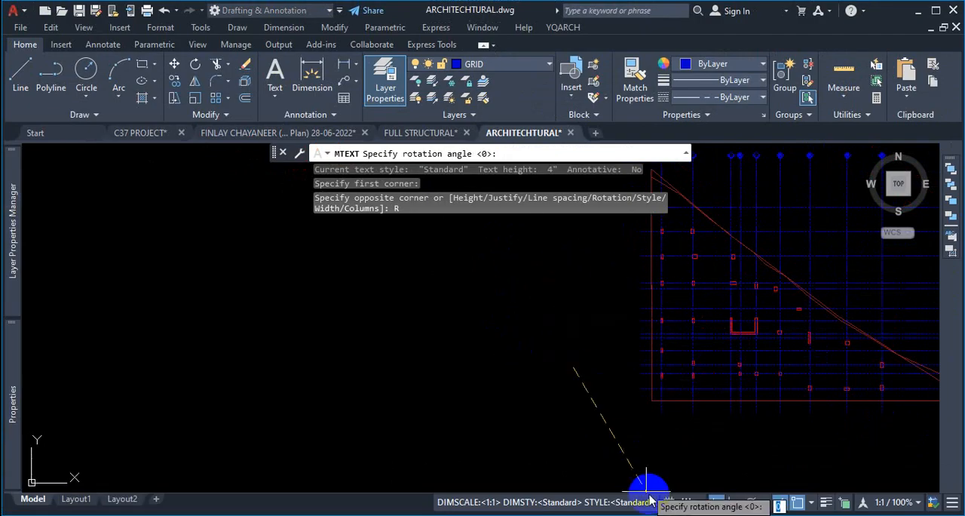
left_click(734, 503)
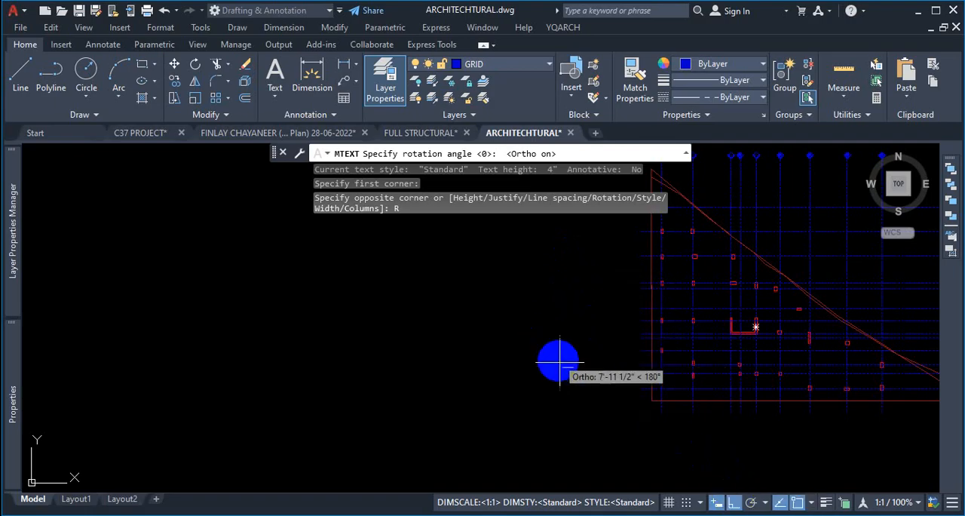
scroll(562, 364, "up", 2)
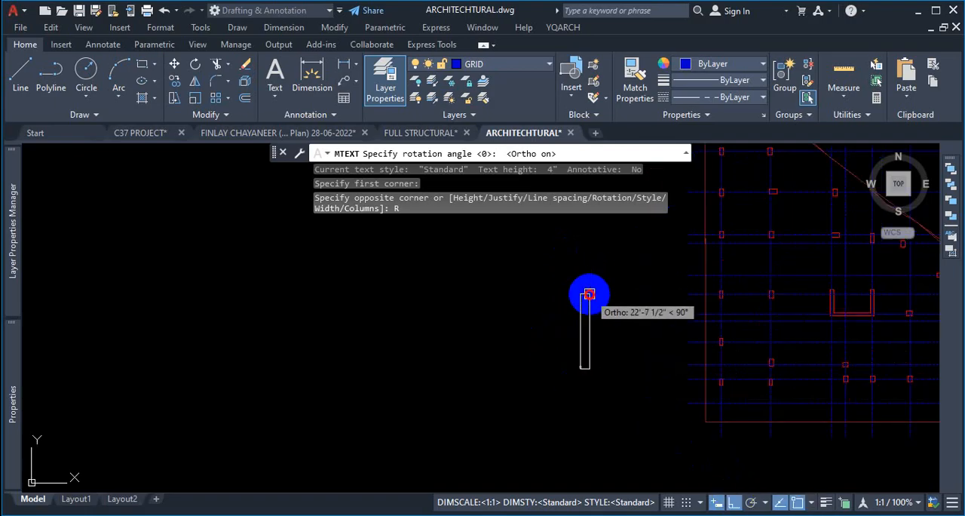
left_click(589, 294)
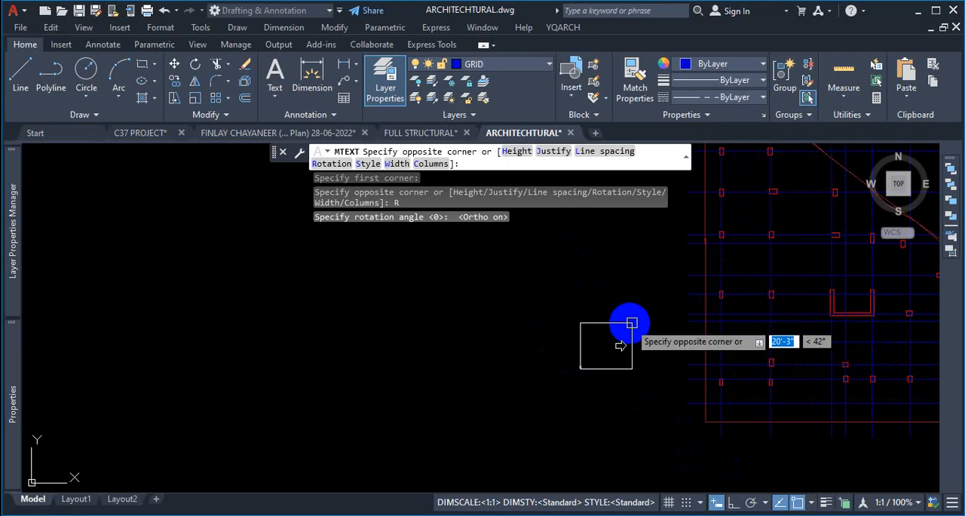
- Place the text box's opposite corner and set the text height to 15
scroll(615, 316, "up", 3)
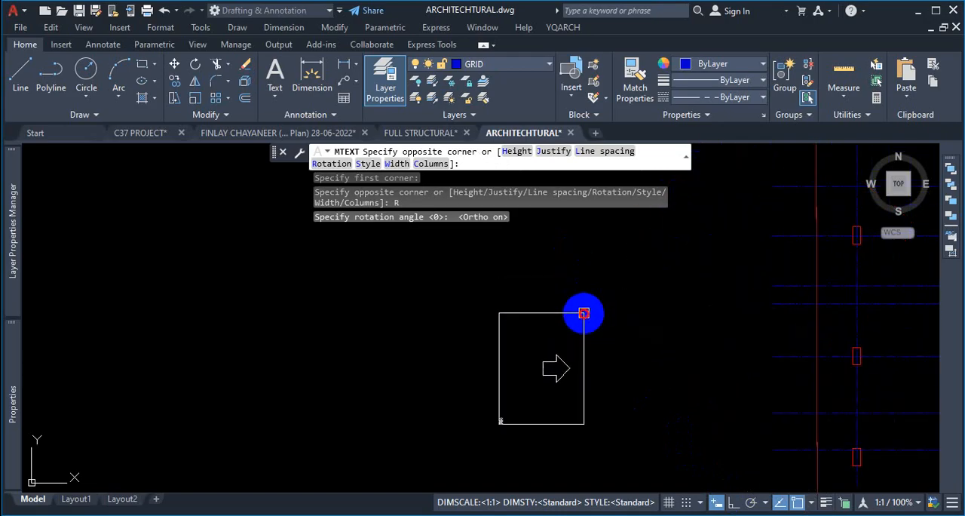
left_click(581, 314)
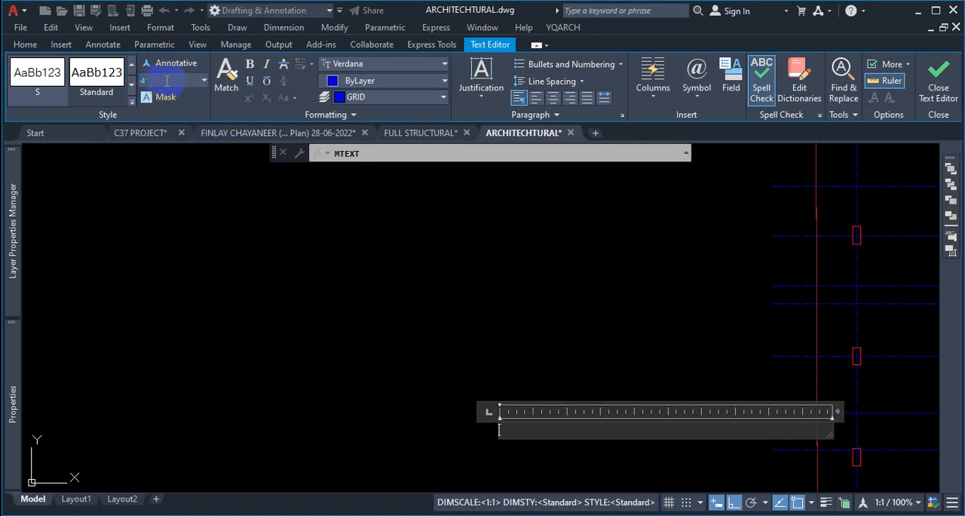
type("15")
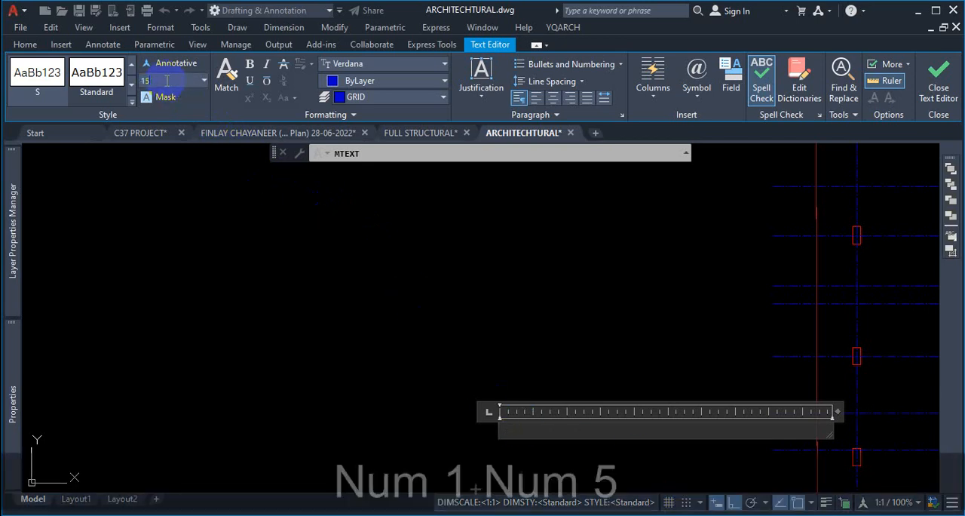
- Set the text box's font to Times New Roman and its text height to 15
left_click(382, 65)
key("t")
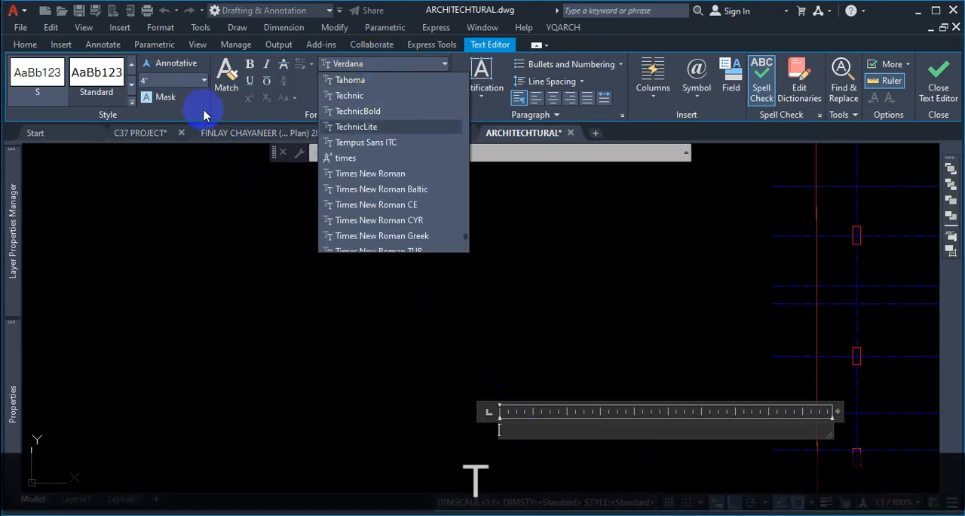
left_click(379, 173)
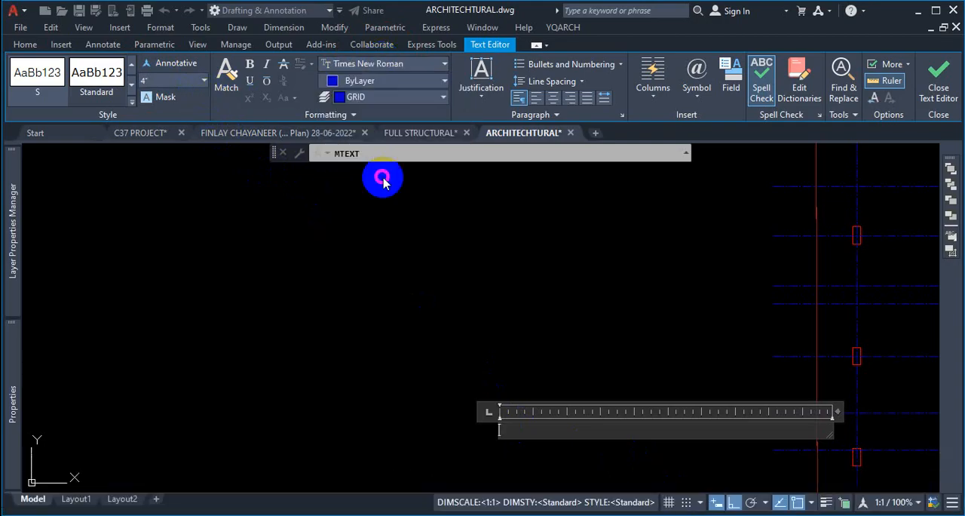
type("15")
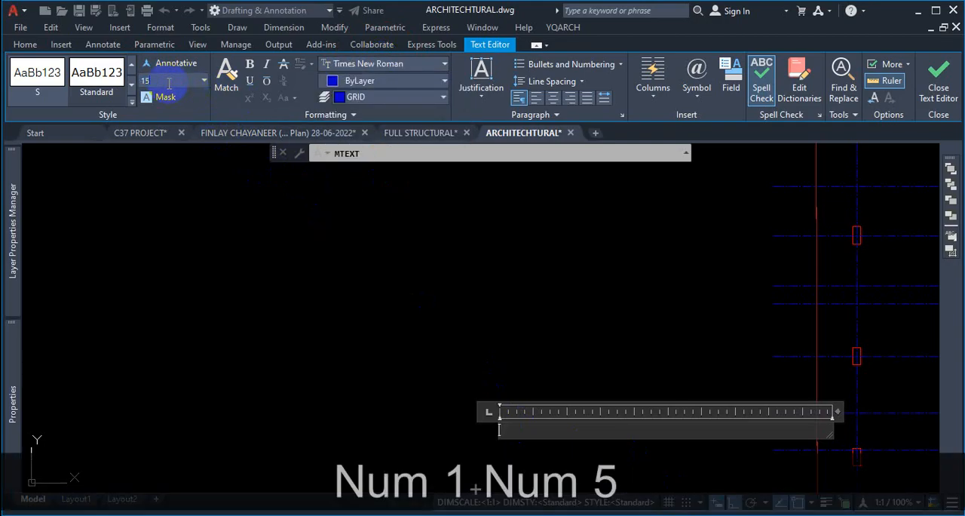
key("Return")
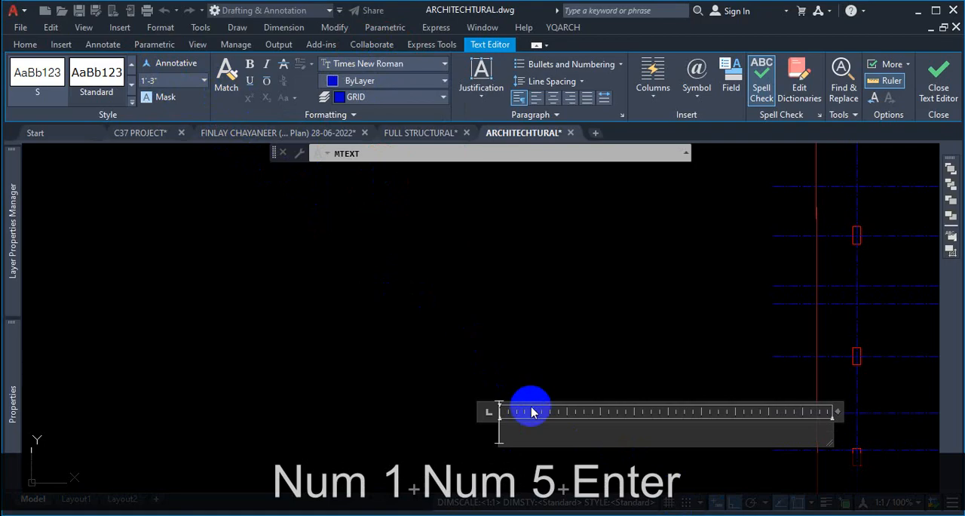
- Enter the letter A in the text box, narrow the box to fit it, and close the text editor
type("A")
left_click_drag(837, 411, 536, 411)
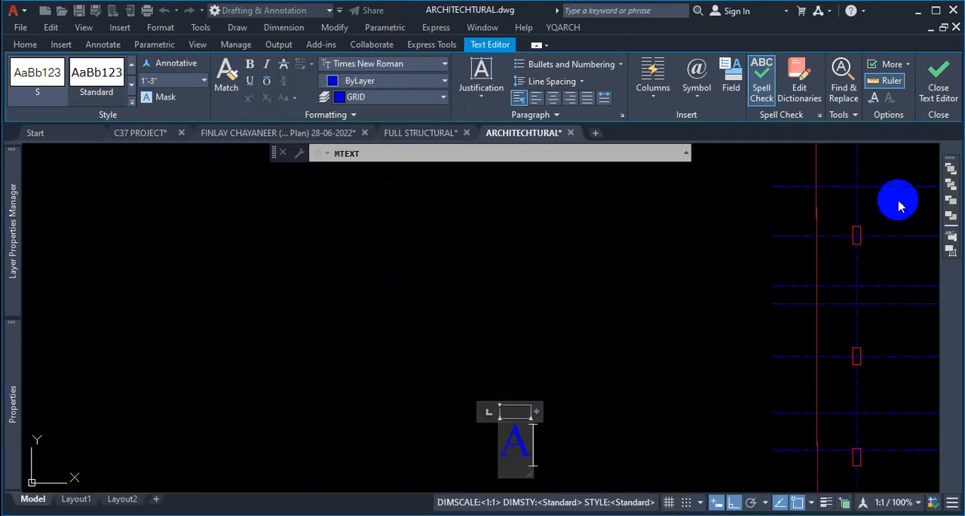
left_click(936, 89)
scroll(605, 285, "down", 4)
scroll(539, 347, "up", 6)
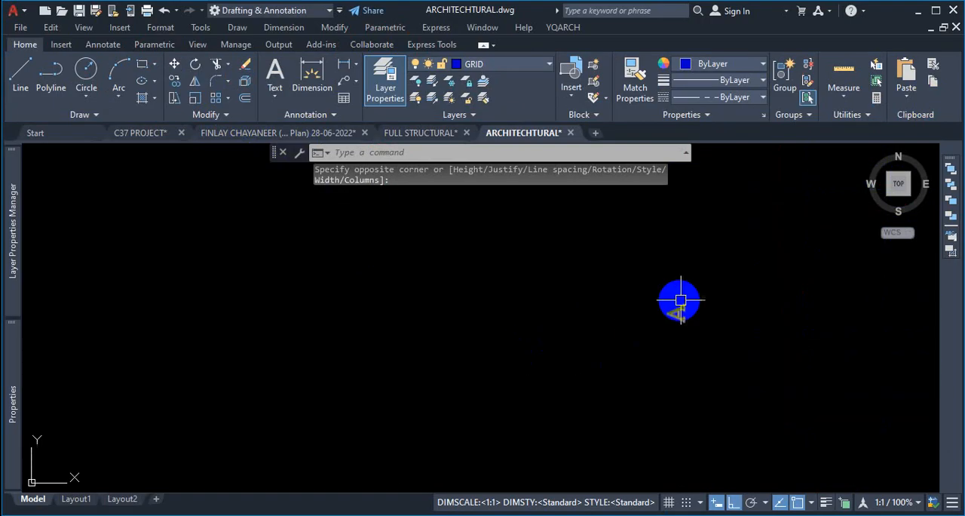
scroll(691, 316, "up", 4)
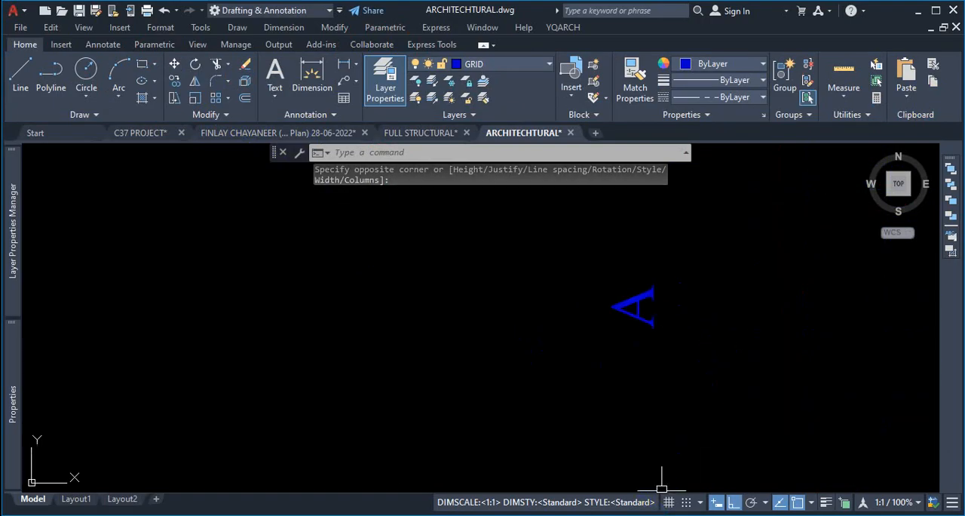
left_click(463, 260)
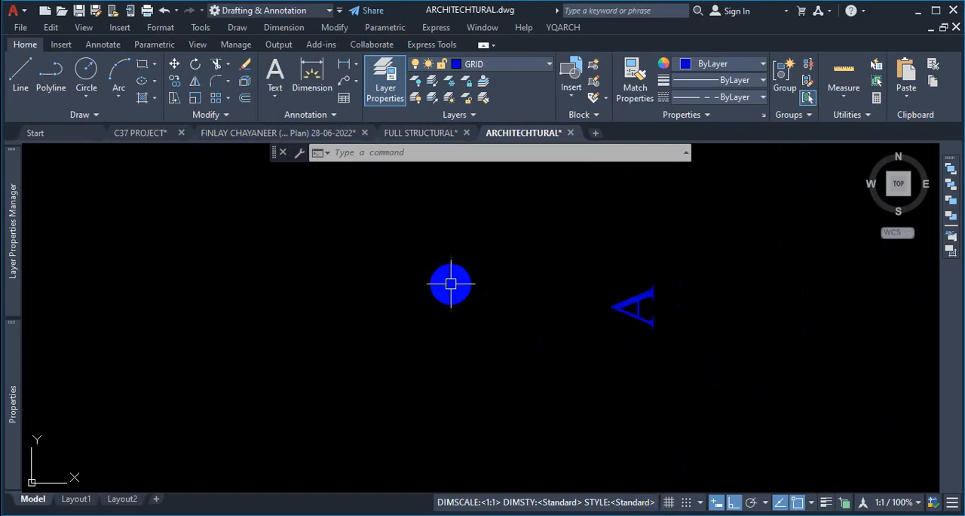
type("t")
key("Return")
left_click(366, 243)
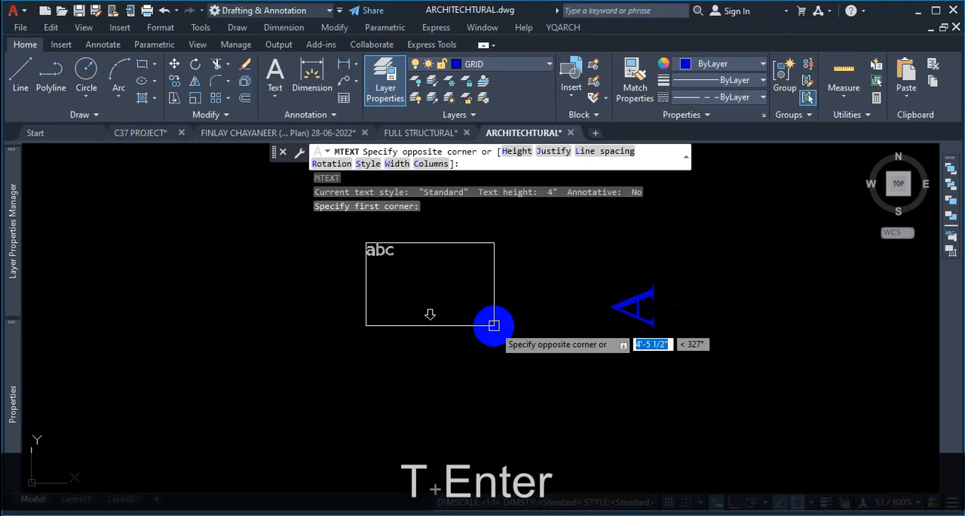
left_click(494, 325)
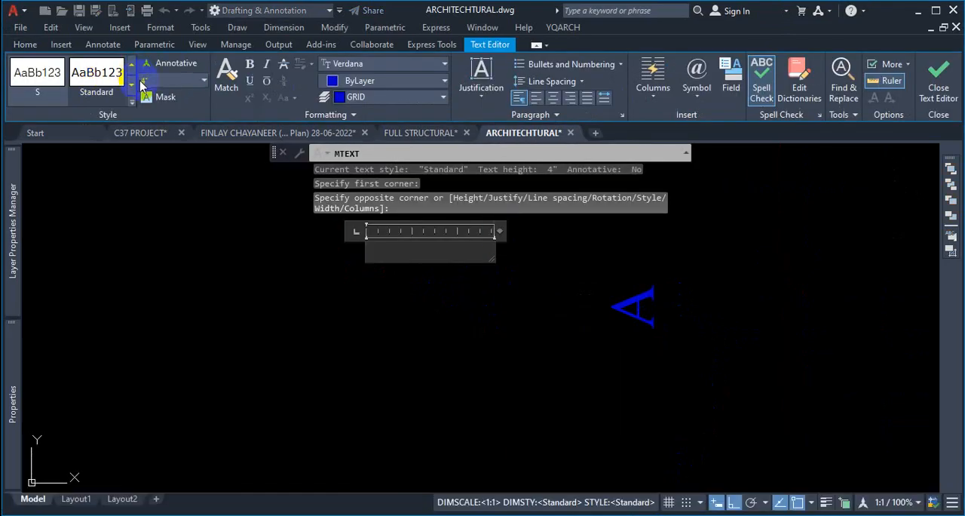
key("Escape")
key("Escape")
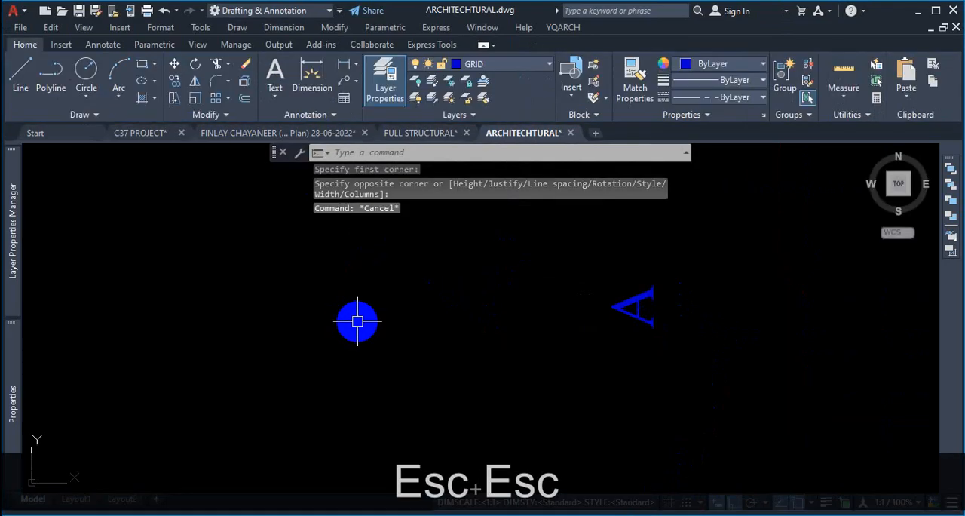
- Create a new text style named GRID
type("st")
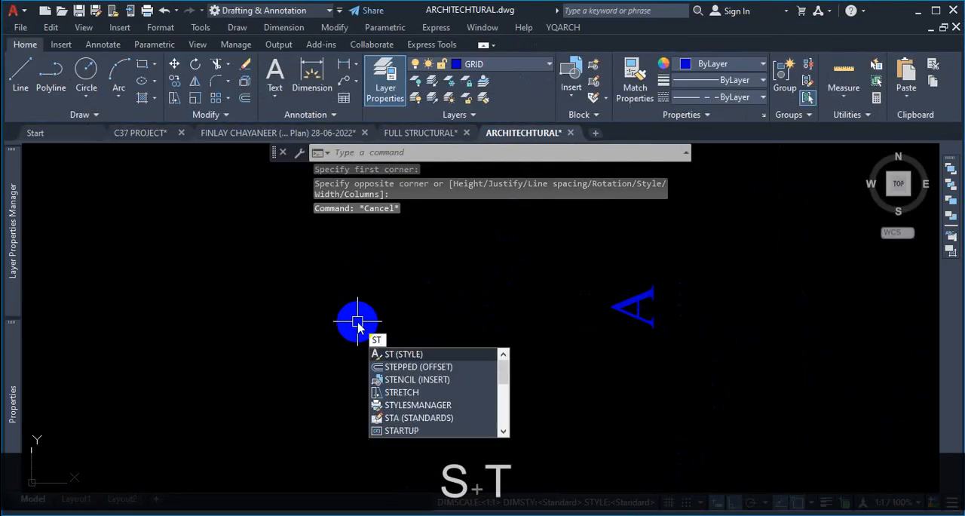
key("Return")
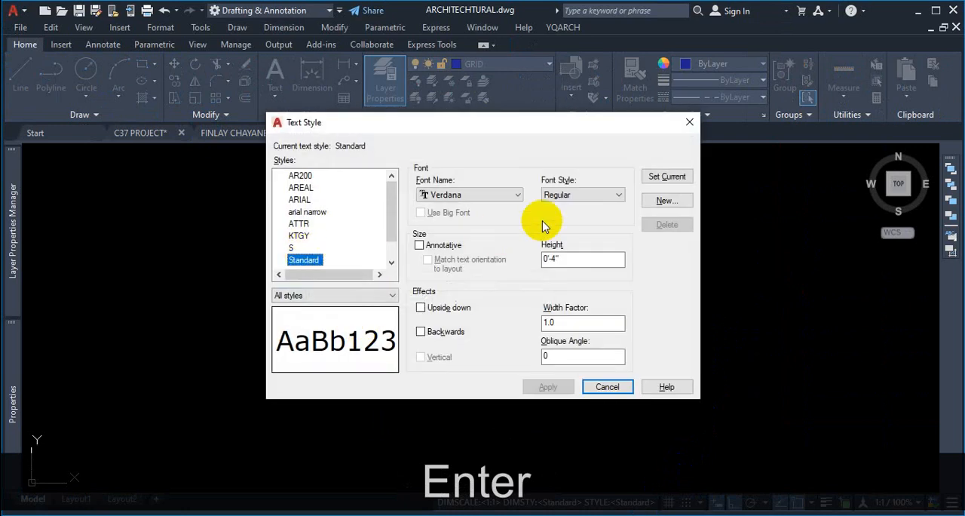
left_click(668, 201)
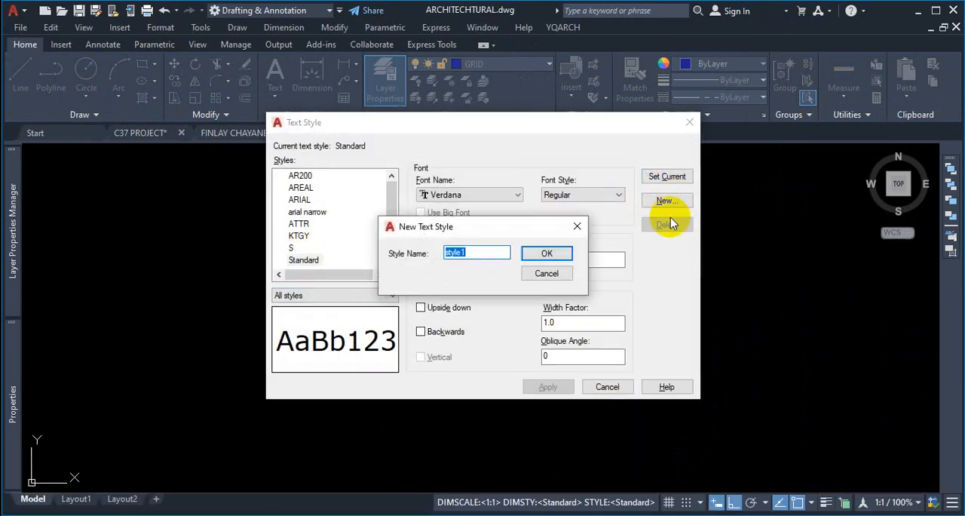
type("GRID")
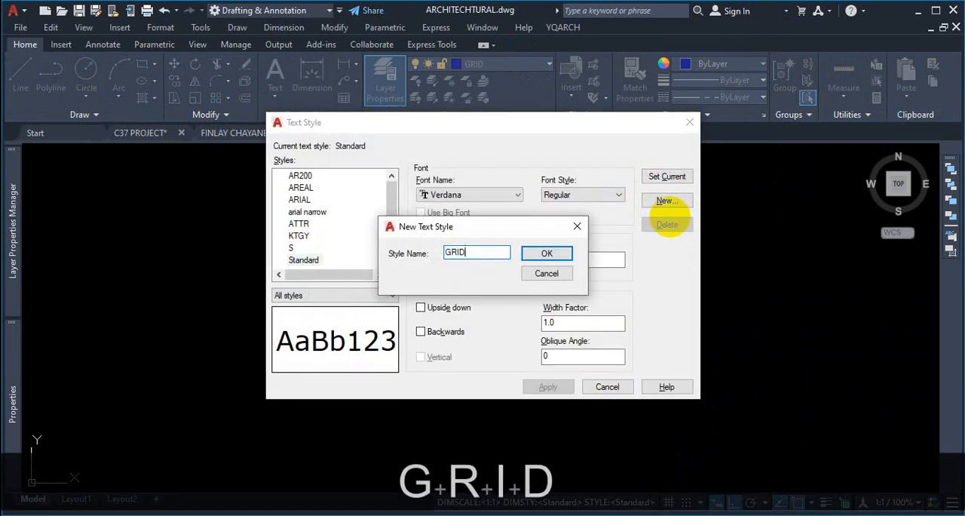
left_click(548, 258)
- Set the GRID text style's font to Times New Roman and its height to 18, apply it and close the dialog
left_click(480, 195)
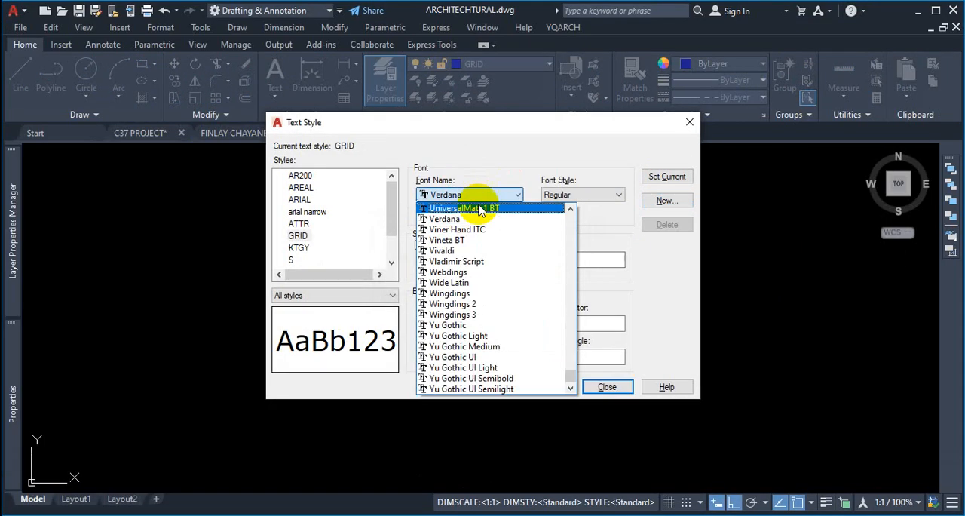
scroll(488, 271, "up", 6)
scroll(491, 269, "up", 4)
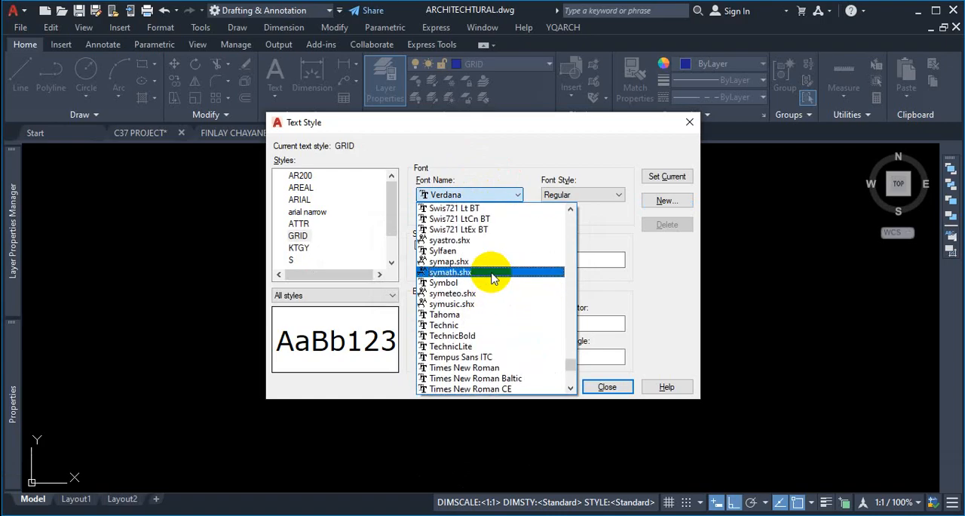
left_click(490, 367)
double_click(584, 258)
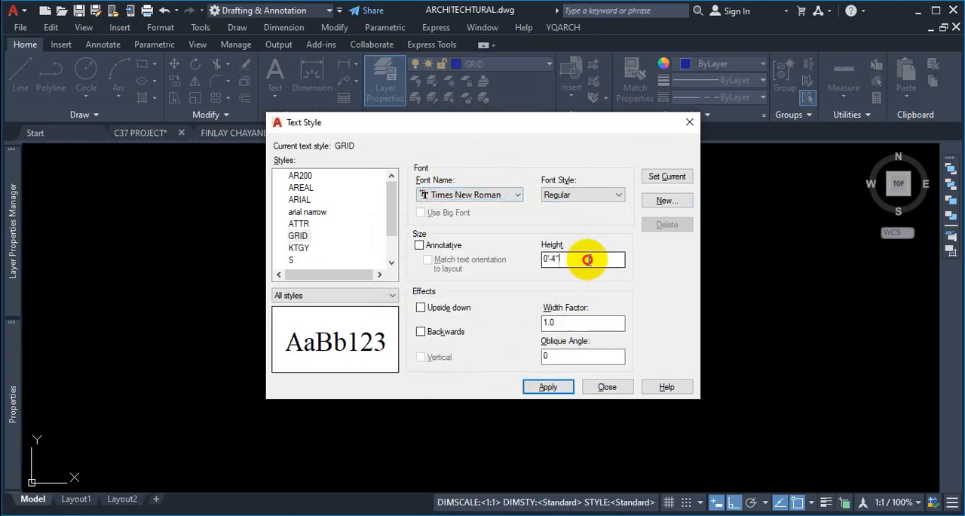
type("1")
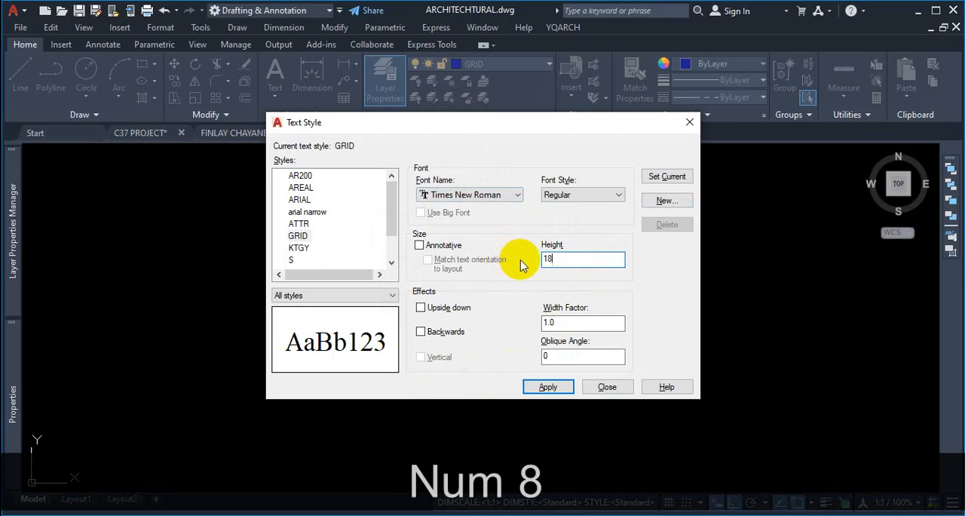
type("8")
left_click(557, 389)
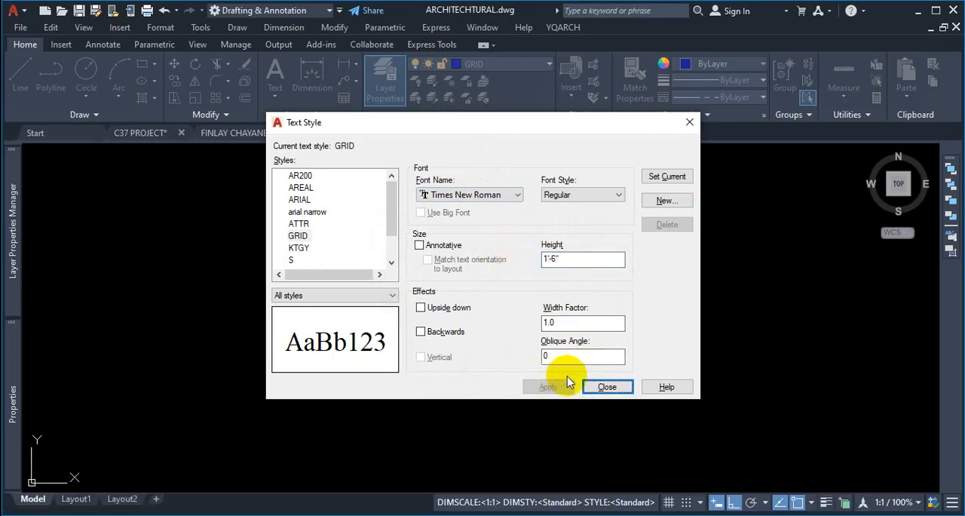
left_click(607, 387)
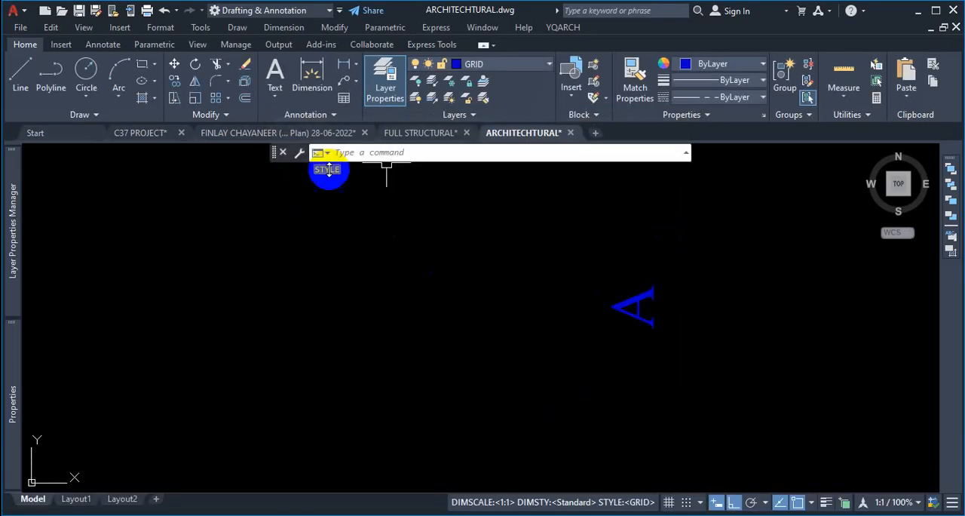
- Start a multiline text box beside the site plan, set its rotation by pointing, and place its opposite corner
type("T")
key("Return")
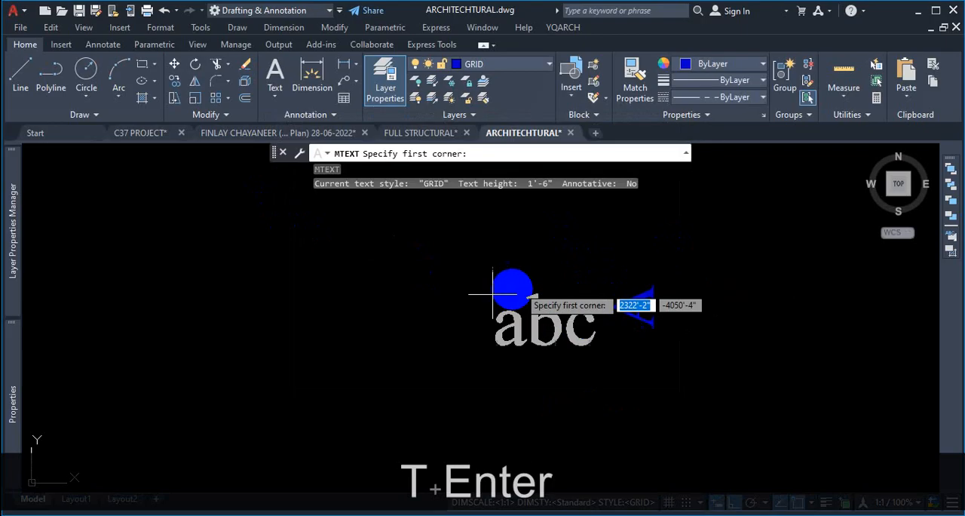
scroll(448, 318, "down", 3)
left_click(498, 254)
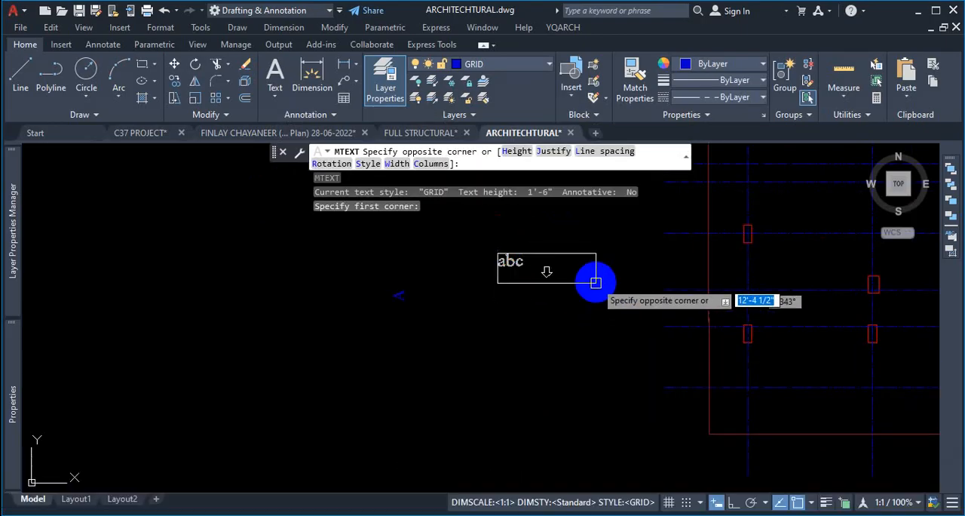
scroll(549, 302, "down", 6)
scroll(525, 231, "up", 2)
scroll(525, 232, "up", 2)
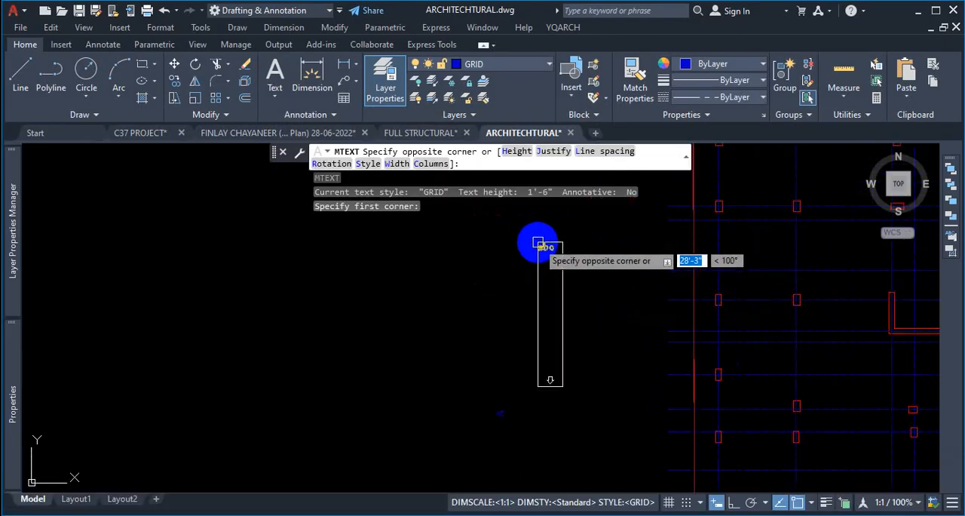
type("R")
key("Return")
left_click(585, 292)
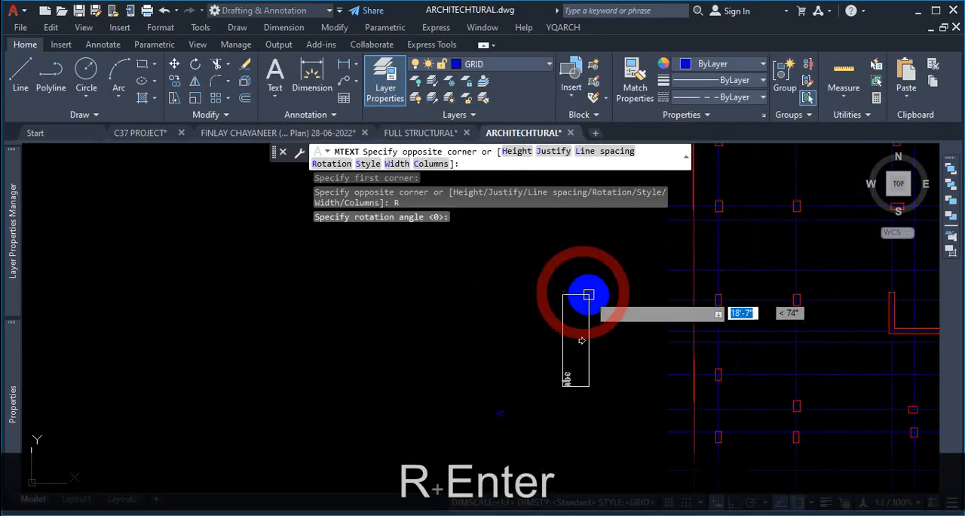
left_click(598, 295)
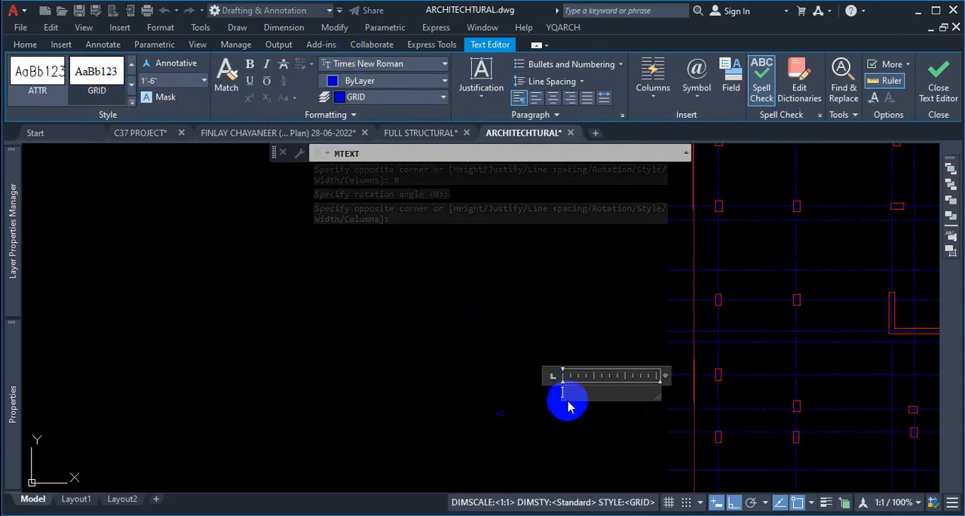
- Enter the letter A in the new text box, narrow the box to fit it, and close the editor
type("A")
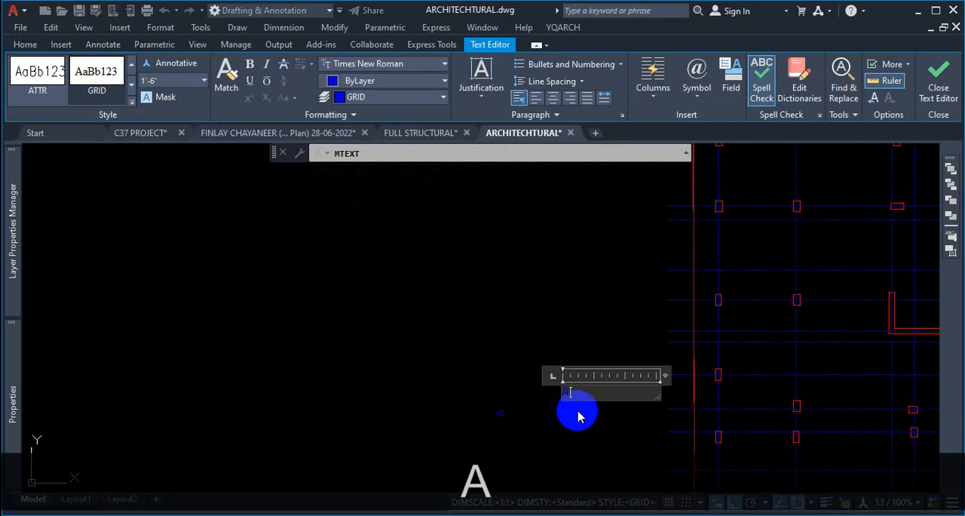
scroll(668, 404, "up", 2)
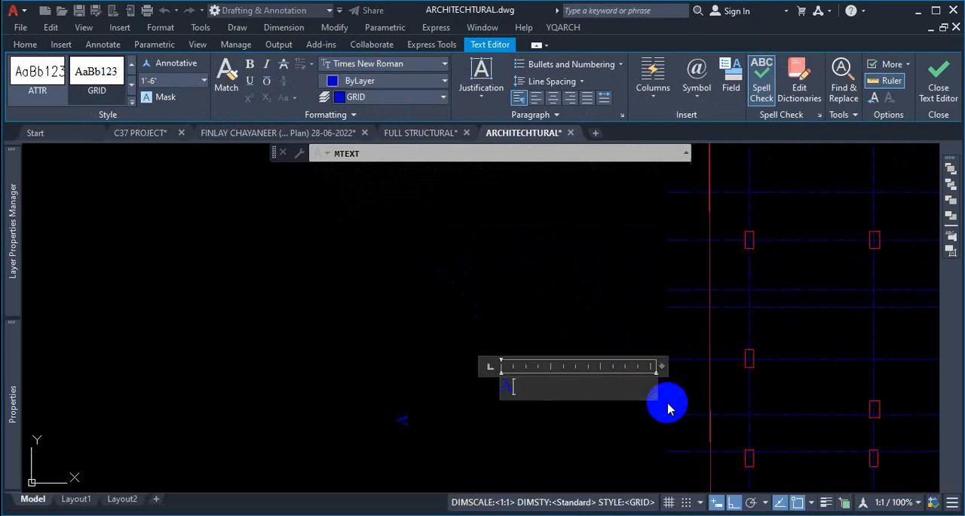
scroll(665, 377, "up", 3)
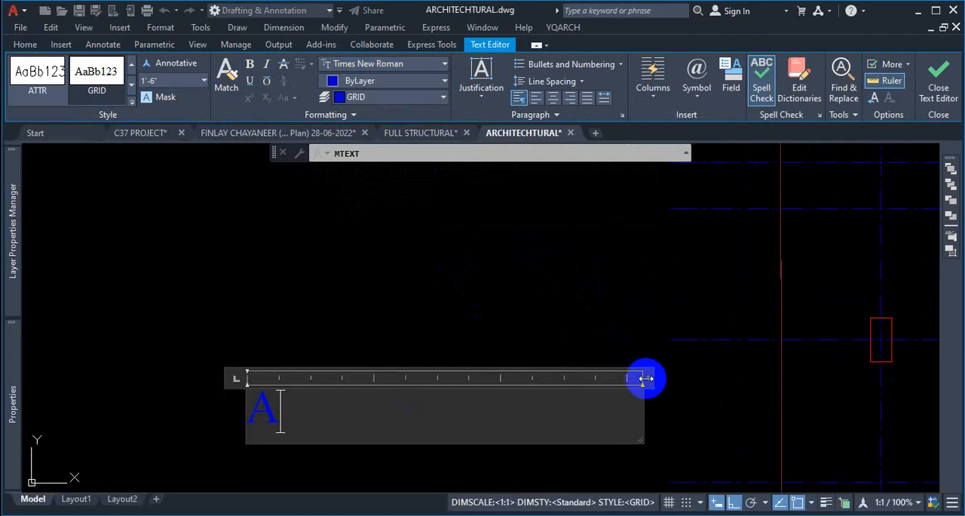
left_click_drag(647, 377, 280, 378)
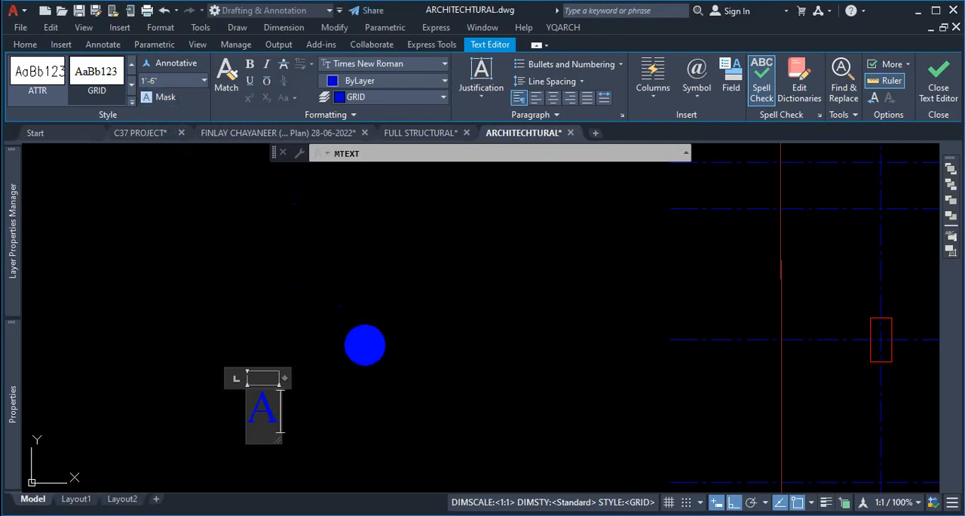
key("Escape")
scroll(491, 345, "down", 3)
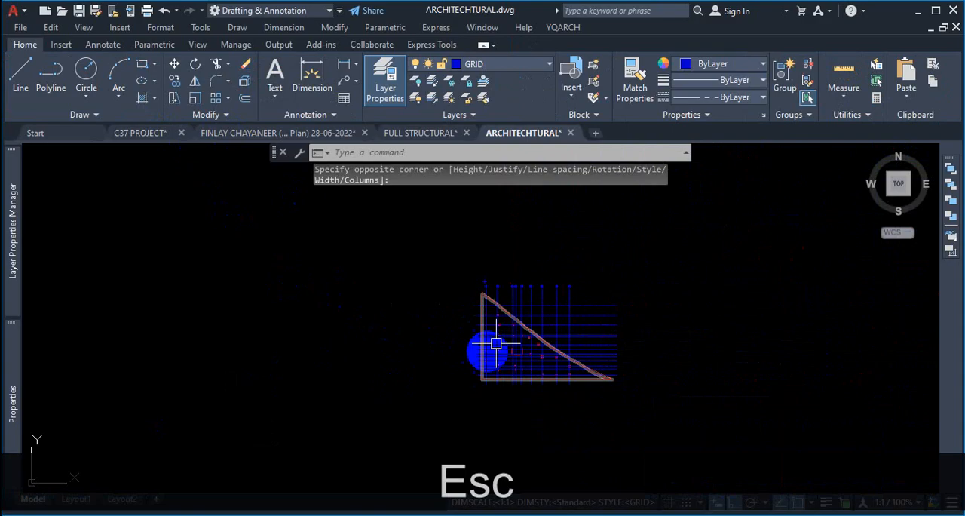
scroll(508, 282, "up", 5)
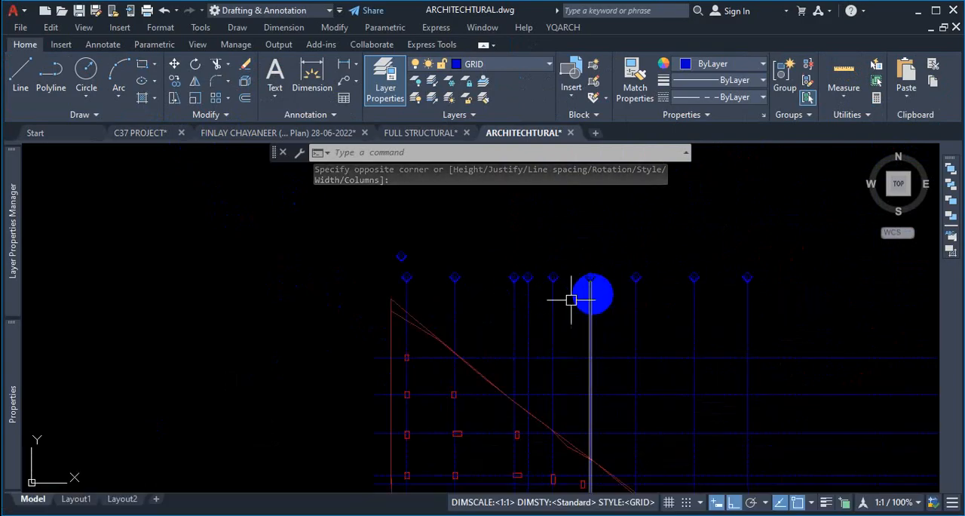
scroll(470, 283, "down", 5)
scroll(621, 340, "up", 3)
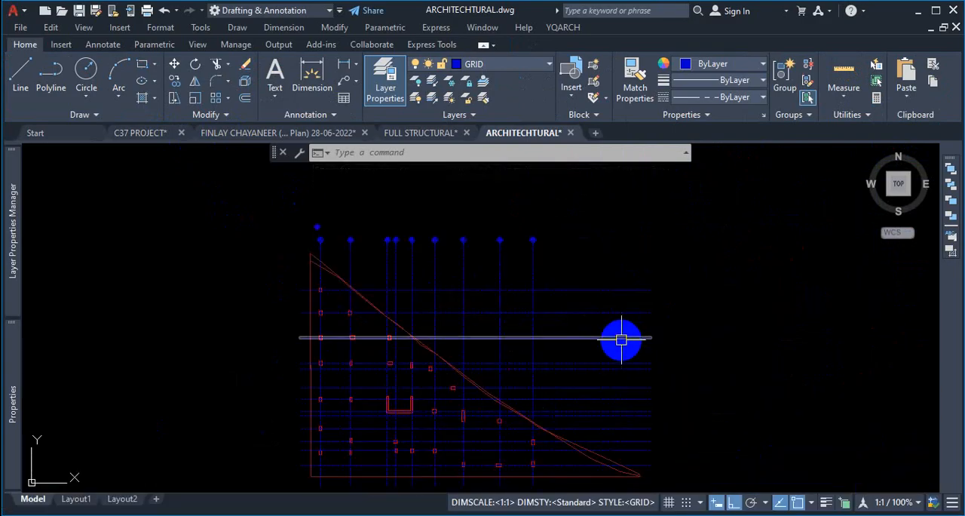
scroll(328, 245, "up", 2)
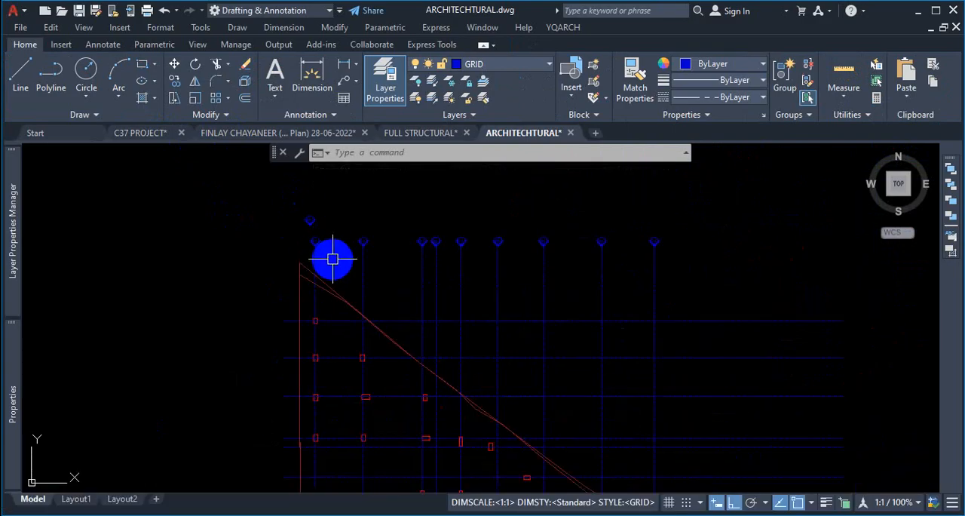
scroll(332, 258, "up", 5)
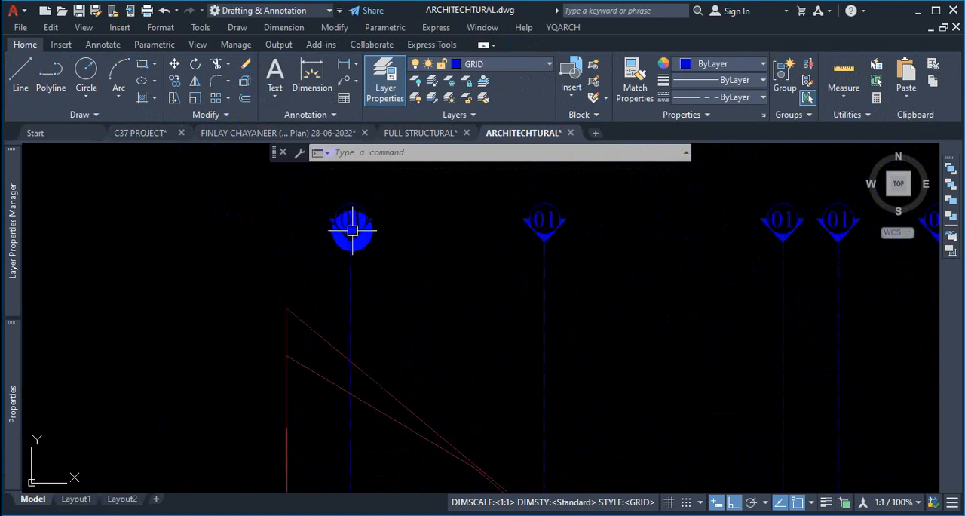
- Review the drawing units' angle direction base setting and close both dialogs without changes
scroll(352, 230, "up", 2)
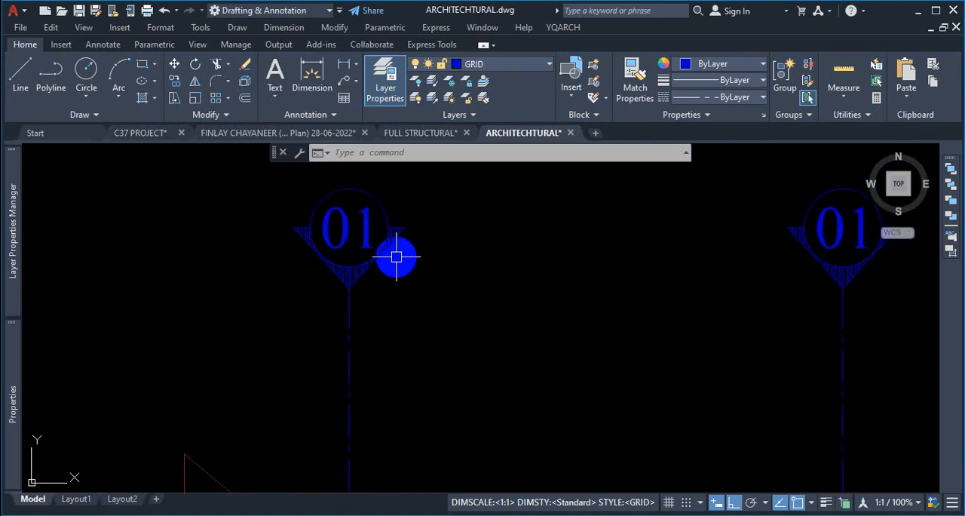
scroll(396, 258, "down", 3)
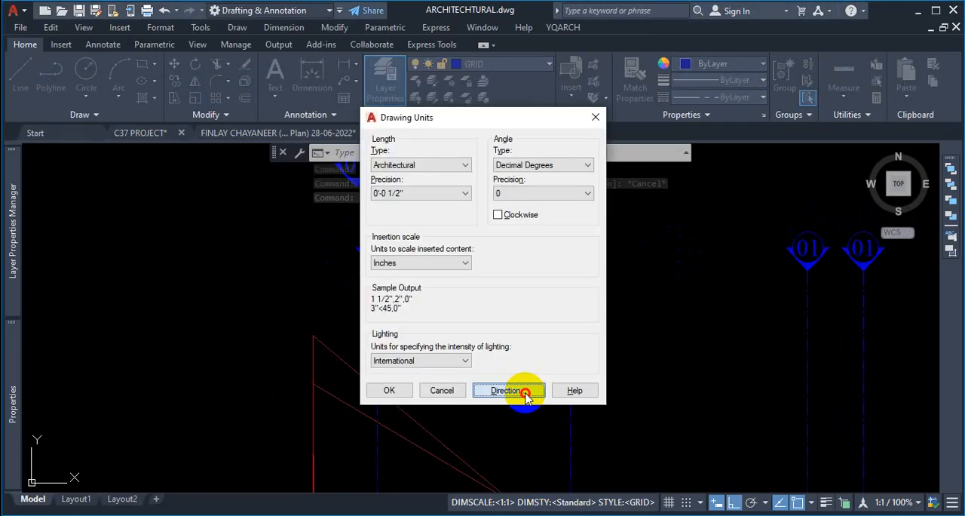
left_click(508, 390)
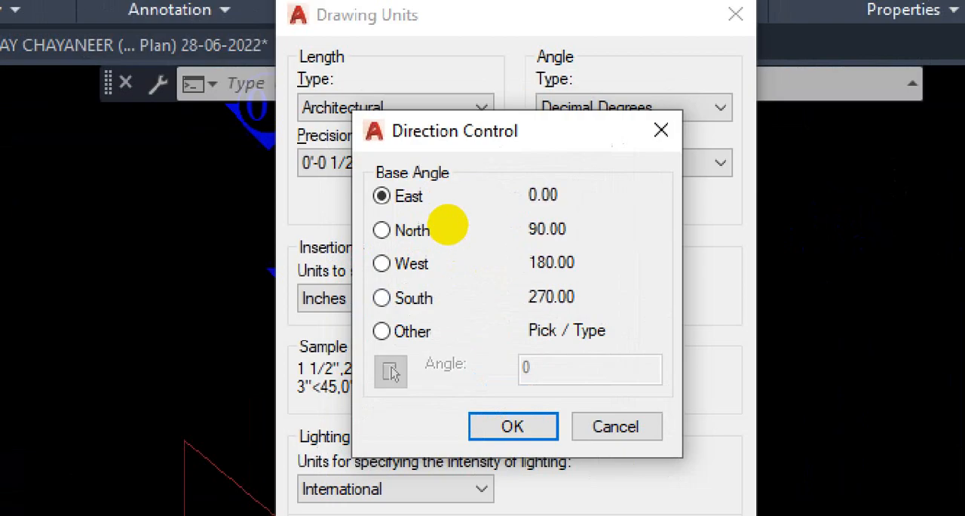
mouse_move(350, 218)
left_mouse_down()
mouse_move(491, 217)
mouse_move(577, 181)
mouse_move(373, 173)
left_mouse_up()
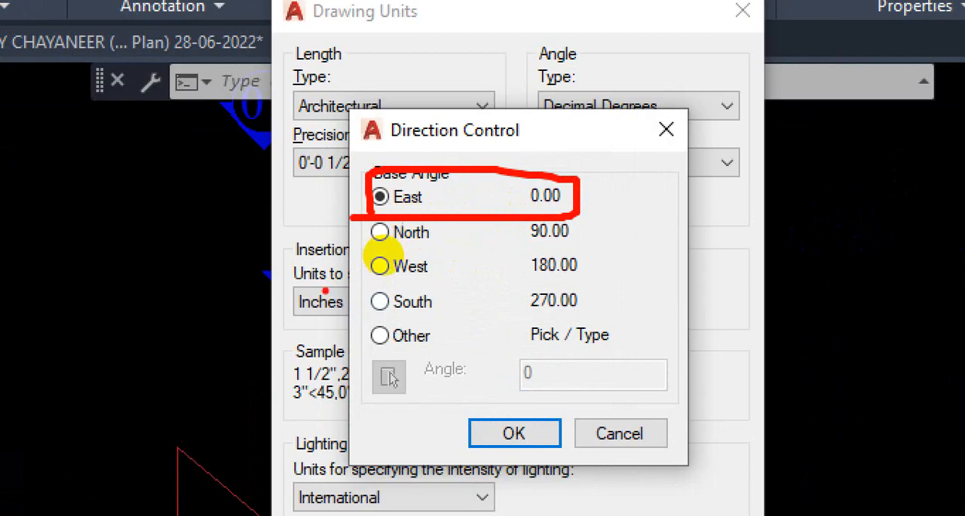
mouse_move(365, 251)
left_mouse_down()
mouse_move(509, 232)
mouse_move(445, 217)
mouse_move(397, 221)
left_mouse_up()
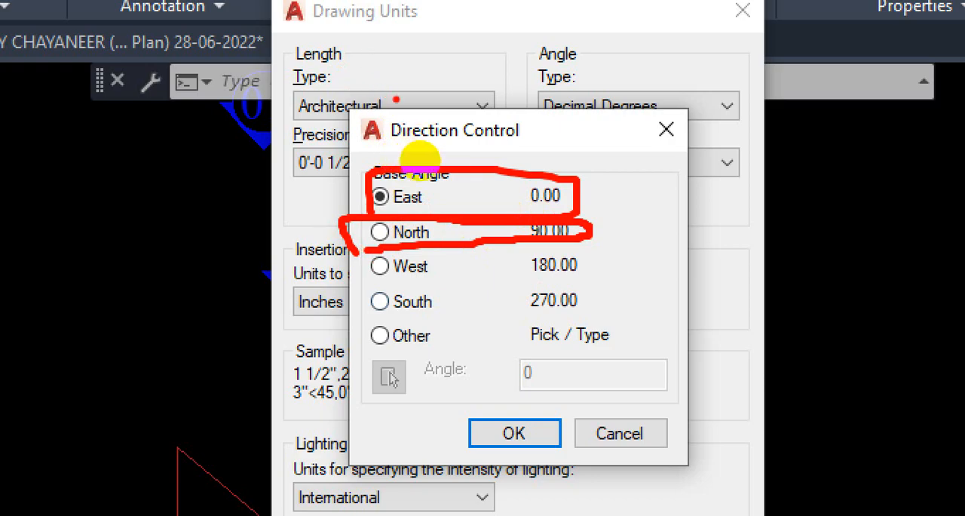
left_click_drag(381, 206, 562, 204)
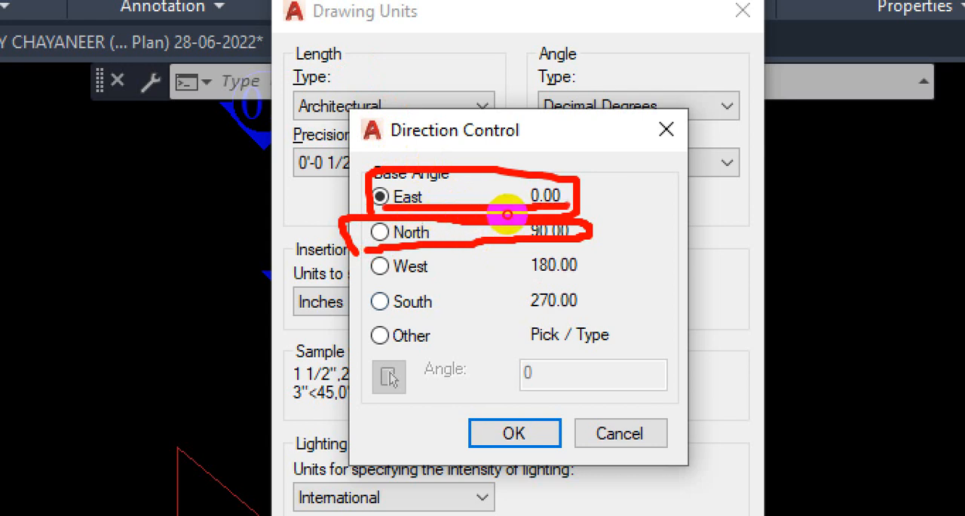
left_click_drag(381, 216, 499, 218)
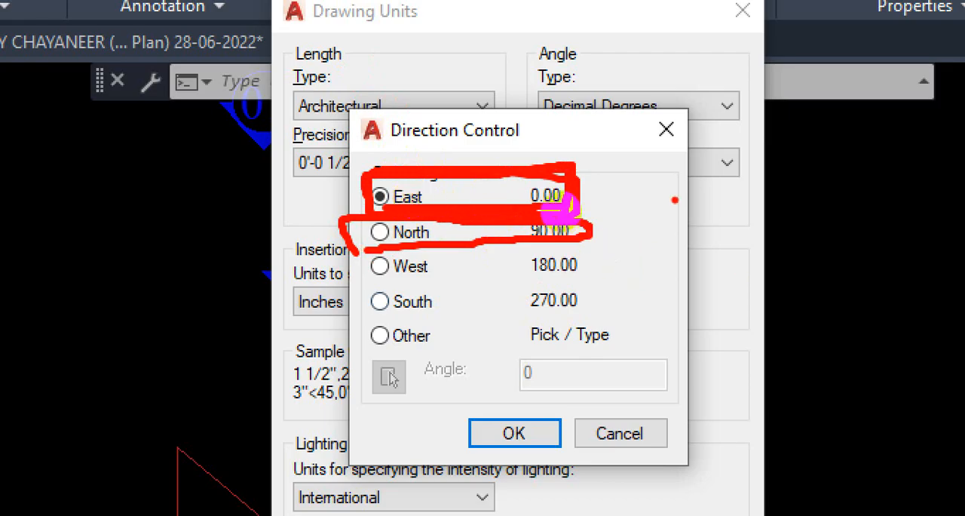
left_click_drag(674, 199, 673, 371)
mouse_move(592, 285)
left_mouse_down()
mouse_move(741, 285)
mouse_move(763, 280)
mouse_move(771, 265)
left_mouse_up()
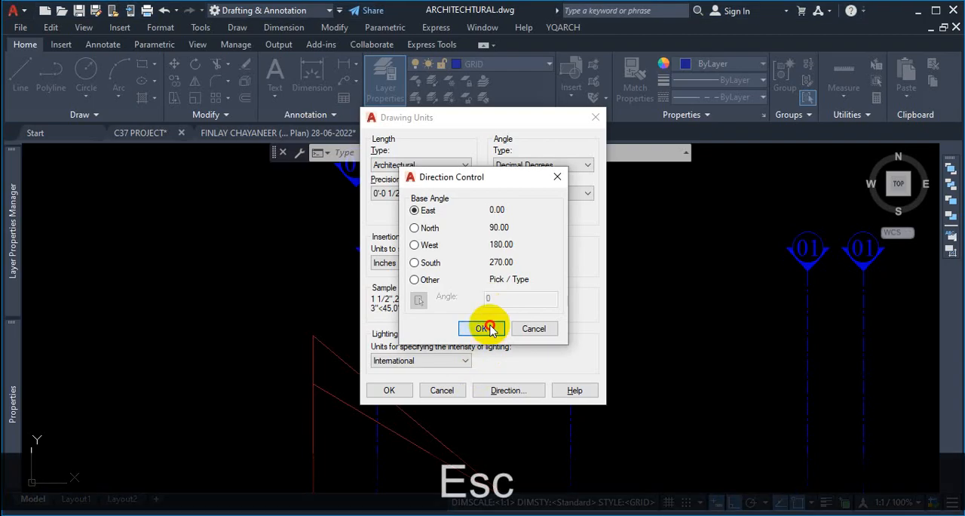
left_click(512, 433)
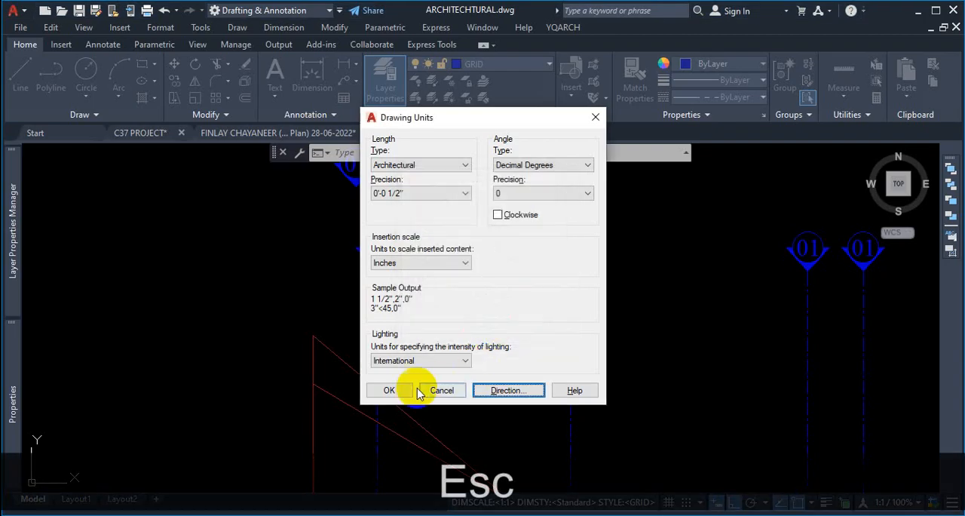
left_click(391, 390)
- Create a multiline text A beside the site plan, set its height to 12, narrow the box to fit, and close the editor
scroll(510, 320, "down", 5)
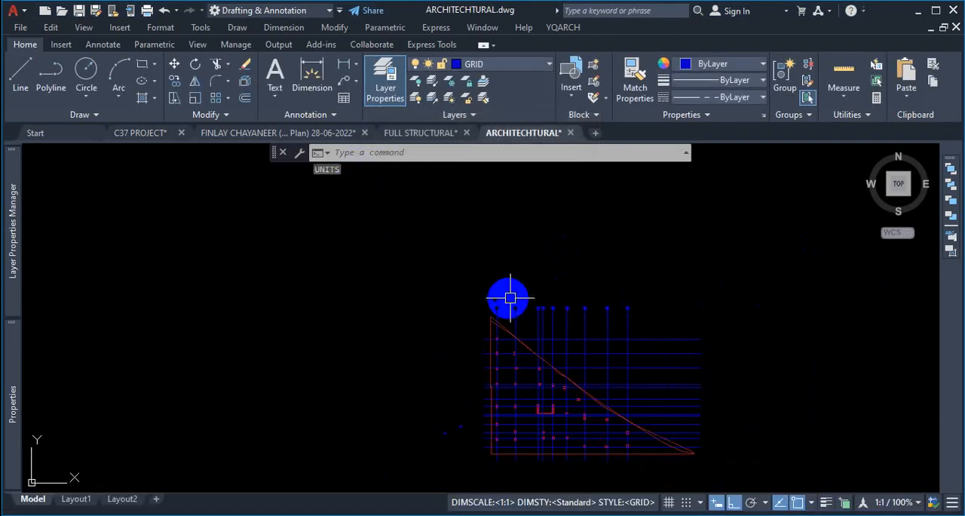
scroll(511, 302, "down", 2)
scroll(498, 355, "up", 8)
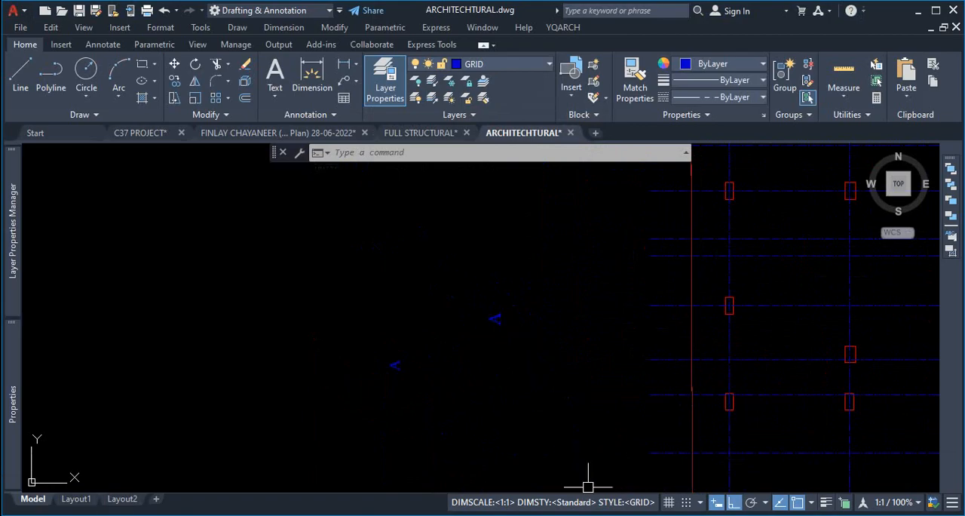
scroll(558, 313, "up", 2)
left_click(519, 305)
key("Escape")
type("T")
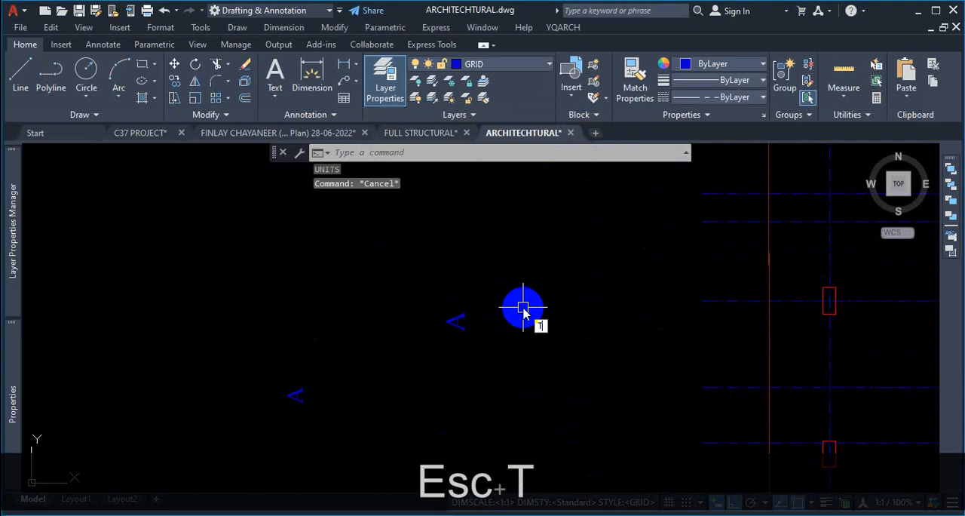
key("Return")
left_click(319, 220)
left_click(420, 302)
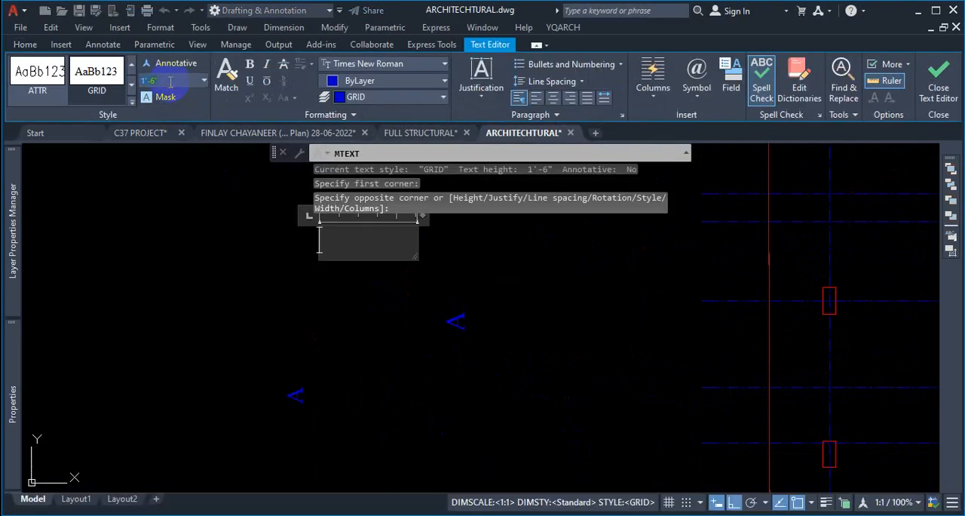
type("6")
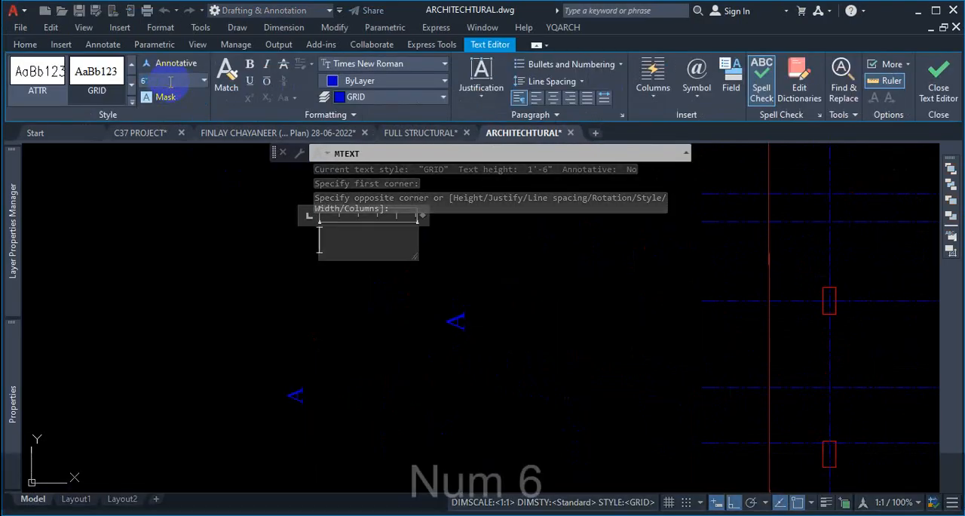
left_click(408, 68)
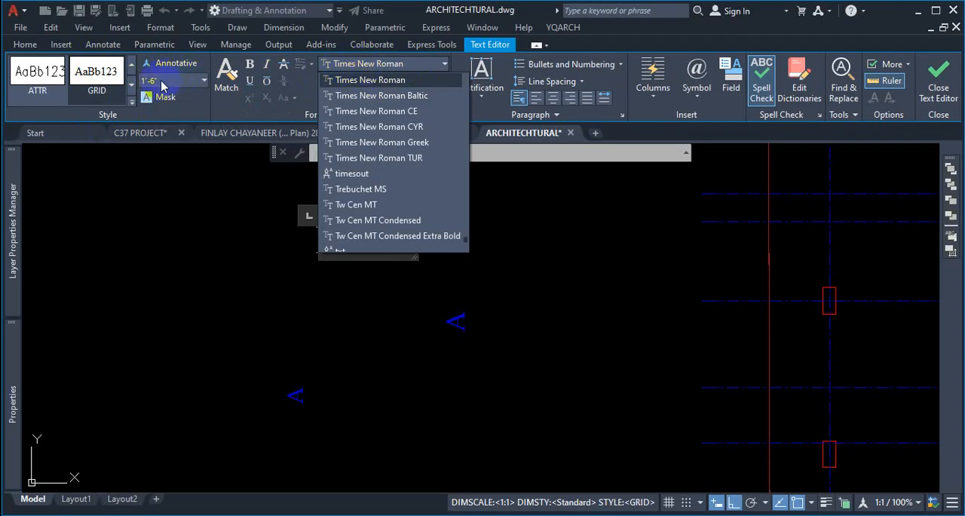
scroll(394, 188, "down", 5)
left_click(355, 257)
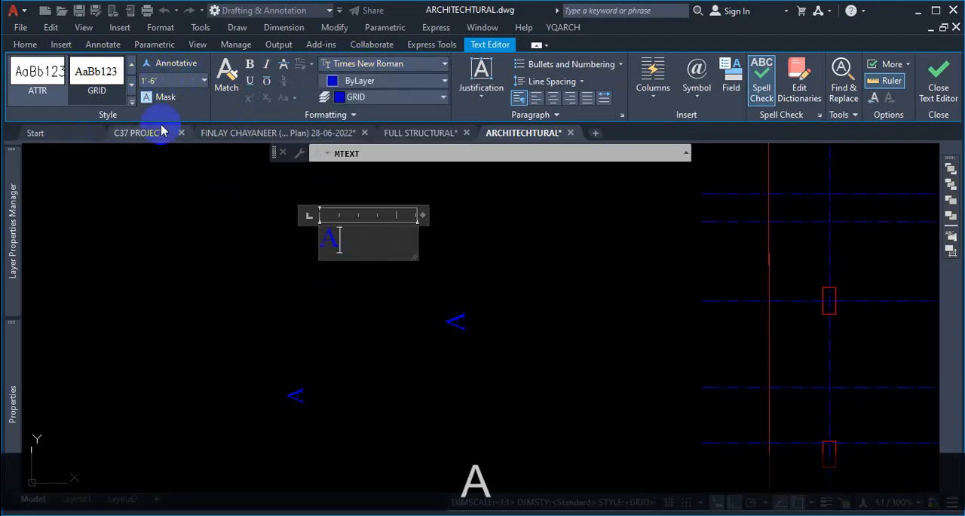
left_click(148, 81)
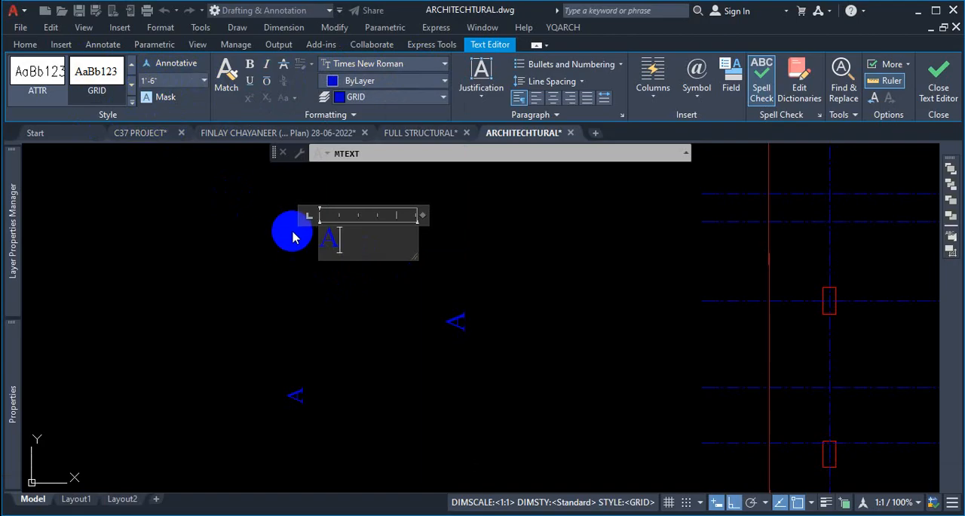
left_click_drag(349, 236, 292, 242)
left_click(149, 81)
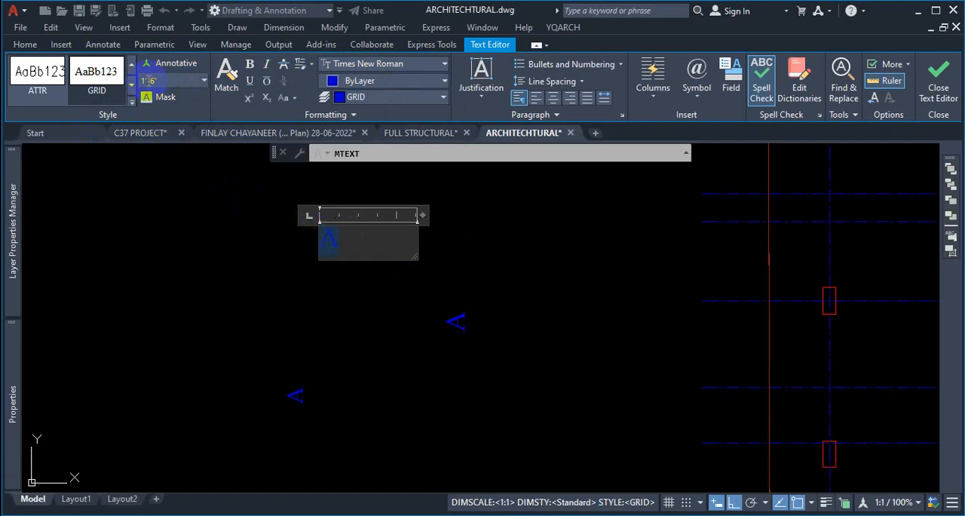
type("12")
key("Return")
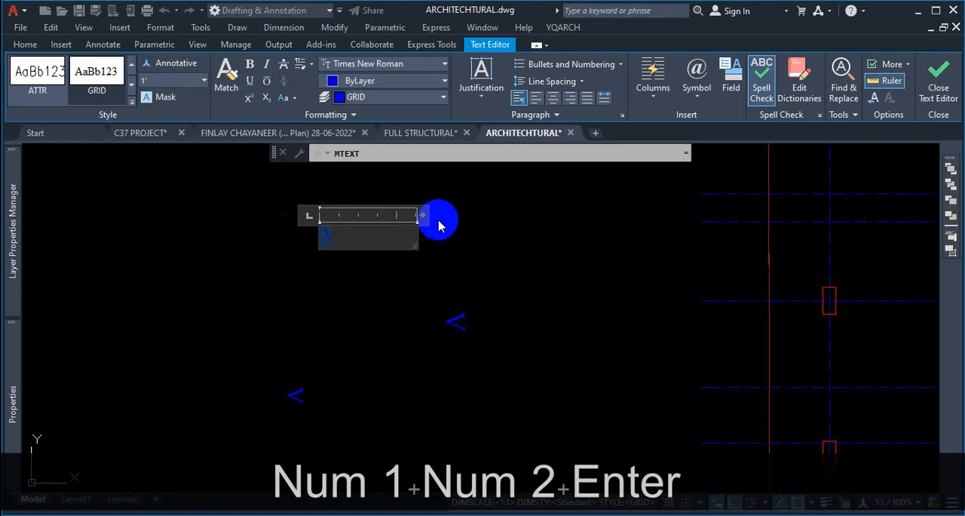
left_click(414, 214)
left_click_drag(418, 215, 323, 217)
key("Escape")
- Enclose the letter A in a constant-size circle using TCIRCLE with the 0.1 offset factor
scroll(323, 223, "up", 4)
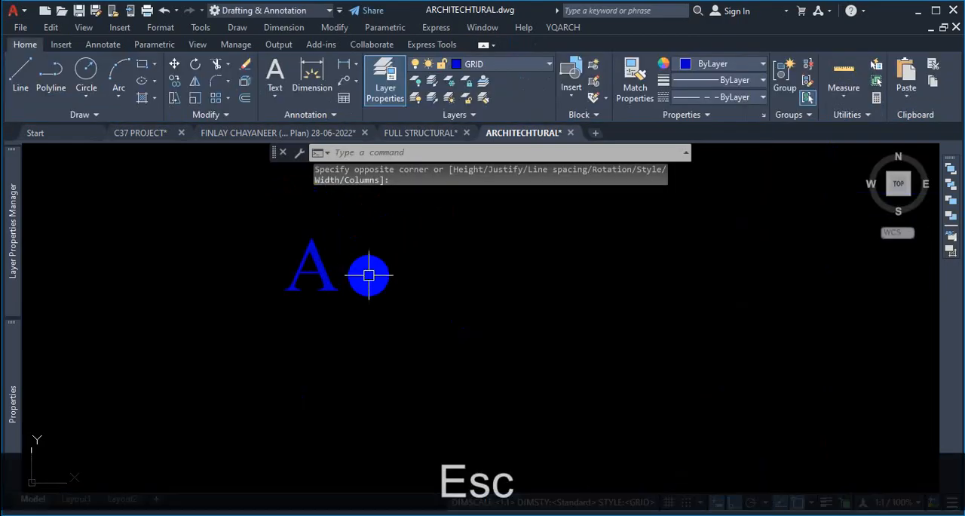
scroll(502, 295, "down", 5)
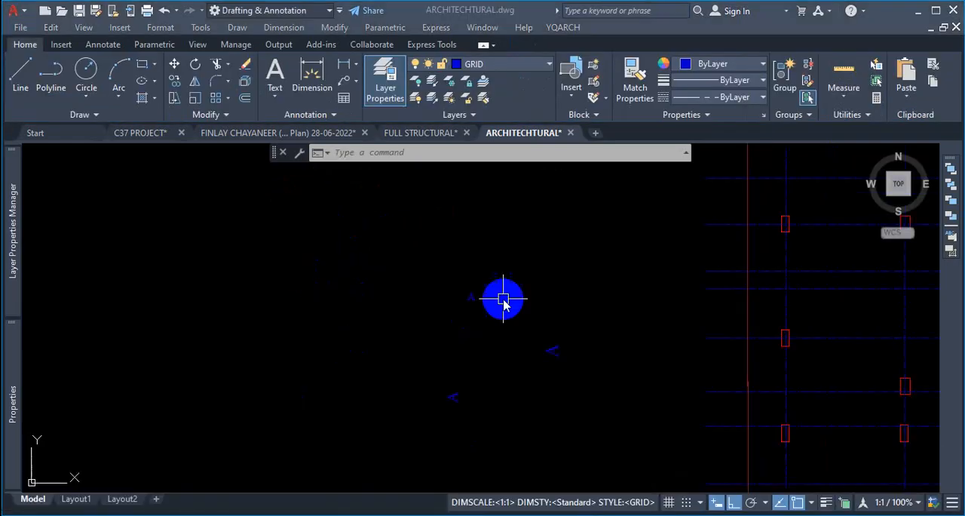
scroll(595, 320, "up", 4)
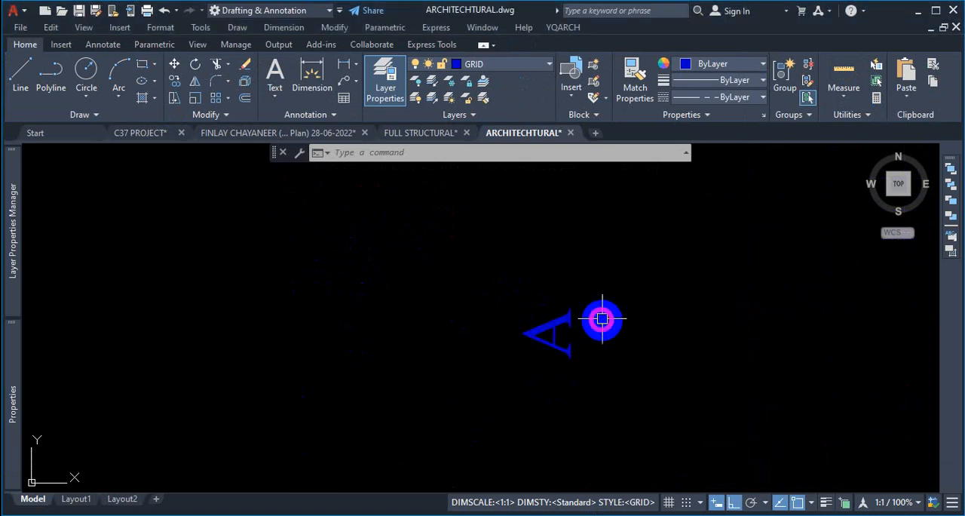
key("Escape")
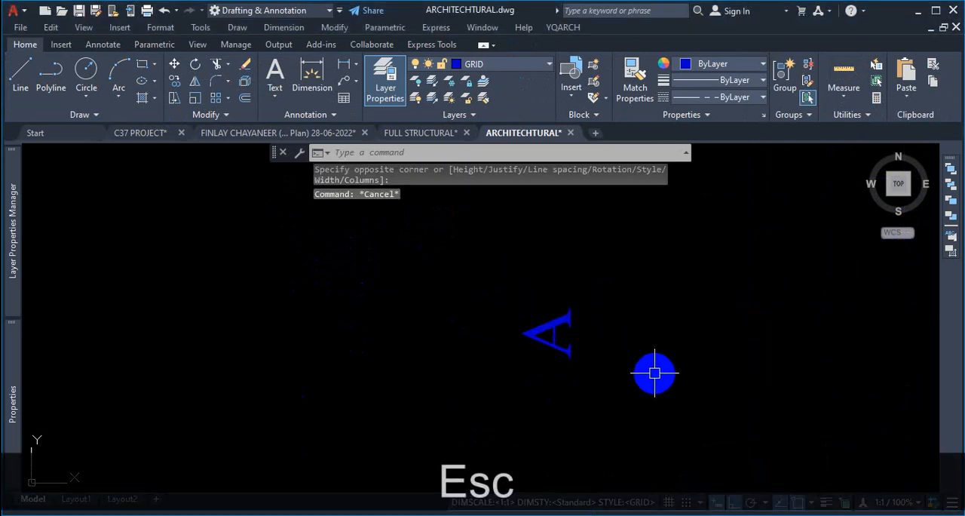
type("tci")
key("Return")
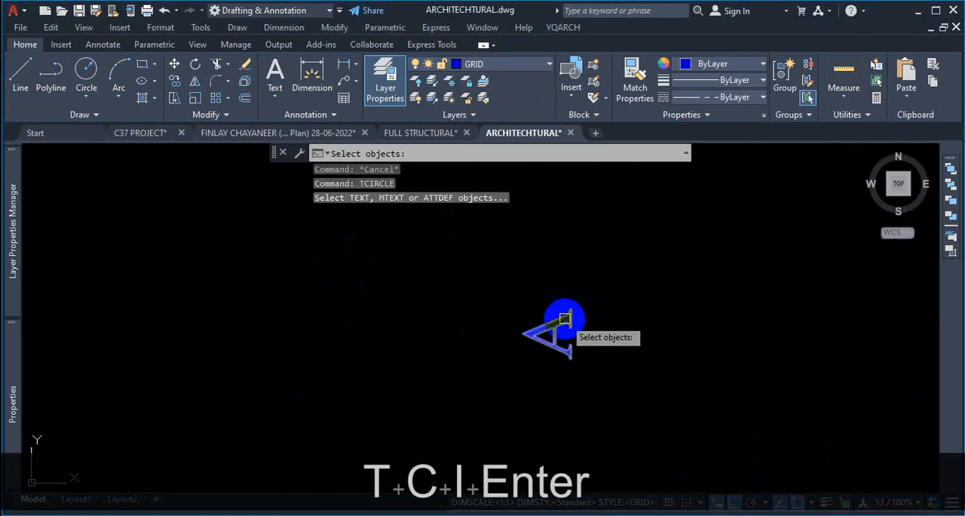
left_click(556, 328)
key("Return")
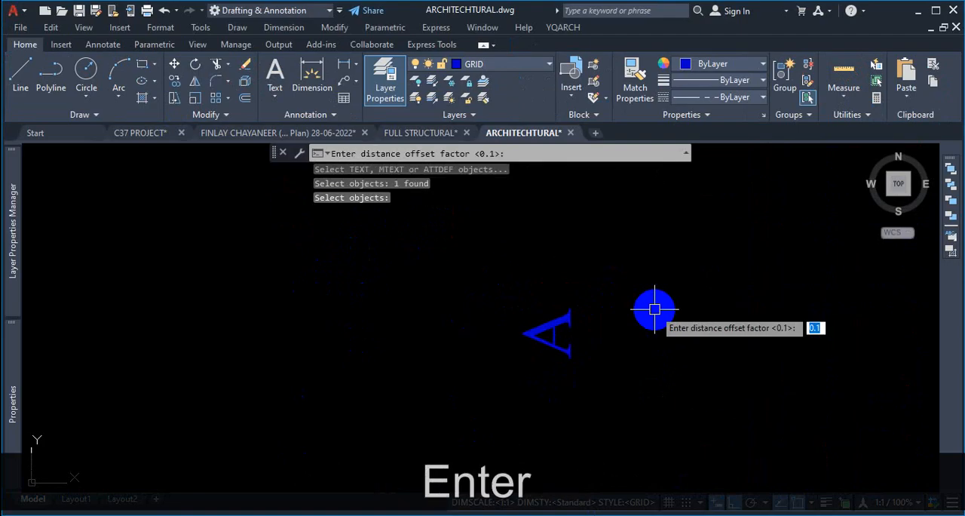
key("Return")
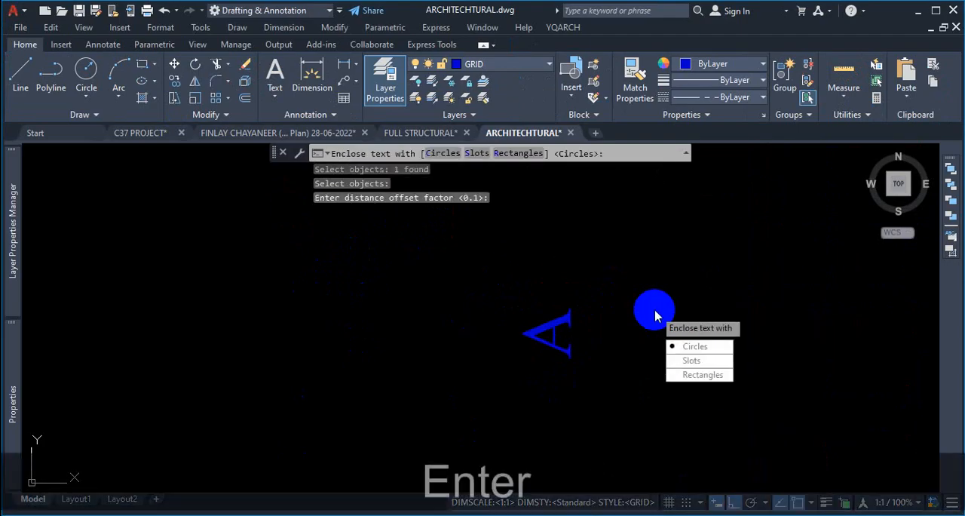
left_click(692, 349)
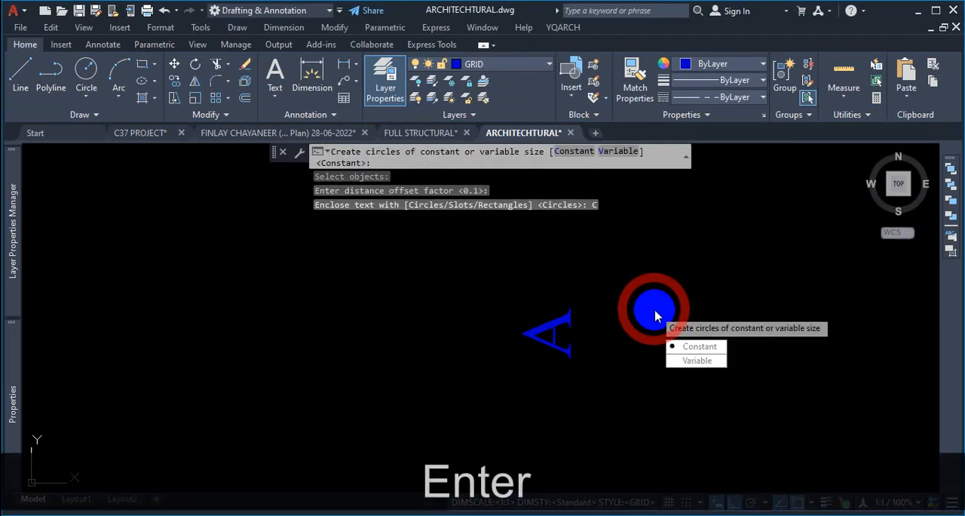
left_click(693, 347)
- Change the new circle's linetype to Continuous
scroll(545, 289, "down", 2)
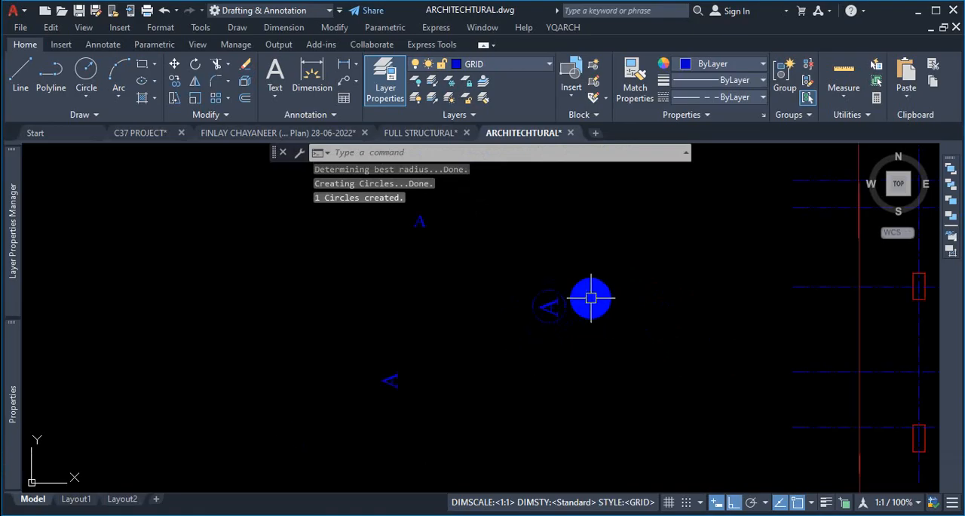
scroll(588, 297, "up", 3)
left_click(514, 256)
left_click(469, 280)
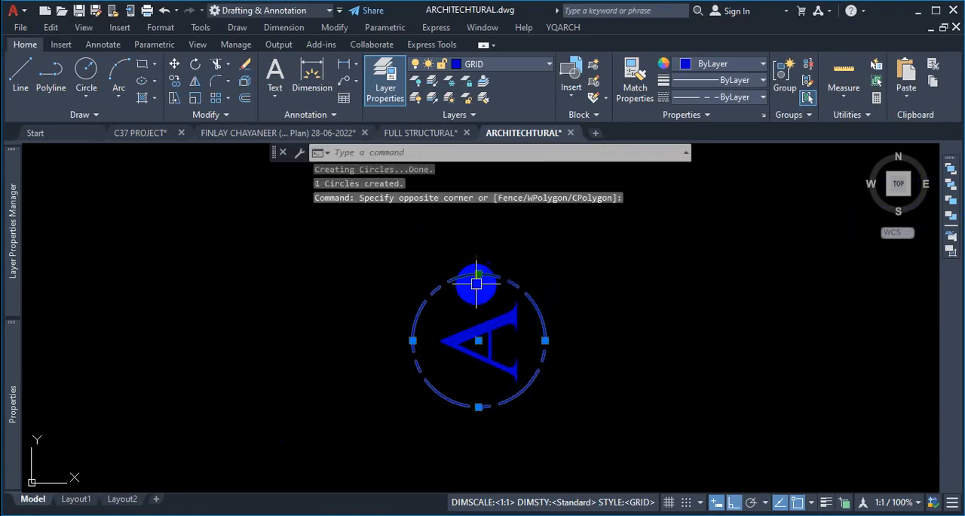
left_click(728, 98)
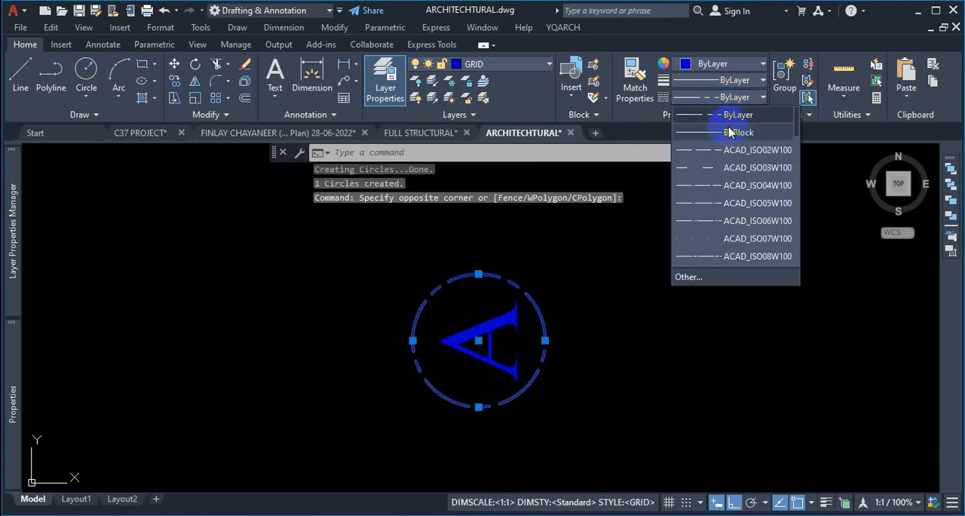
scroll(735, 185, "down", 5)
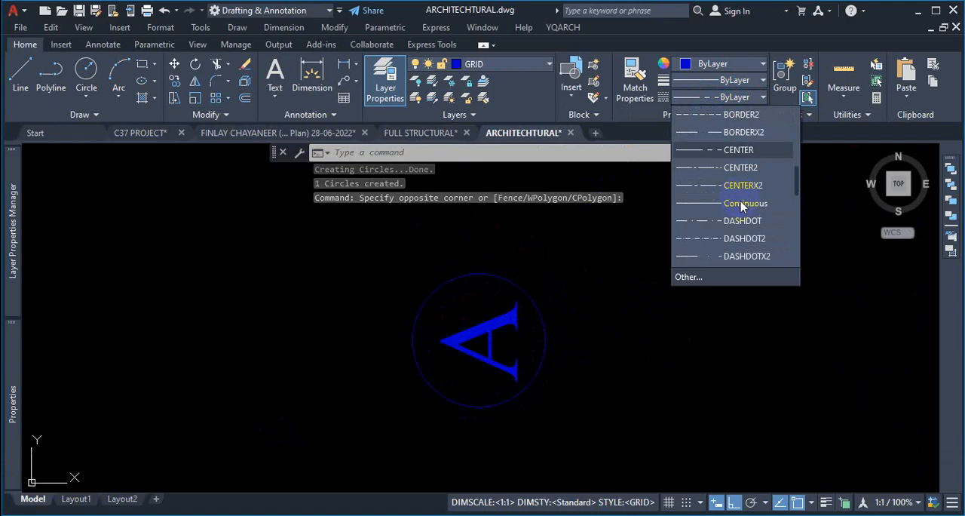
left_click(742, 257)
scroll(555, 304, "down", 5)
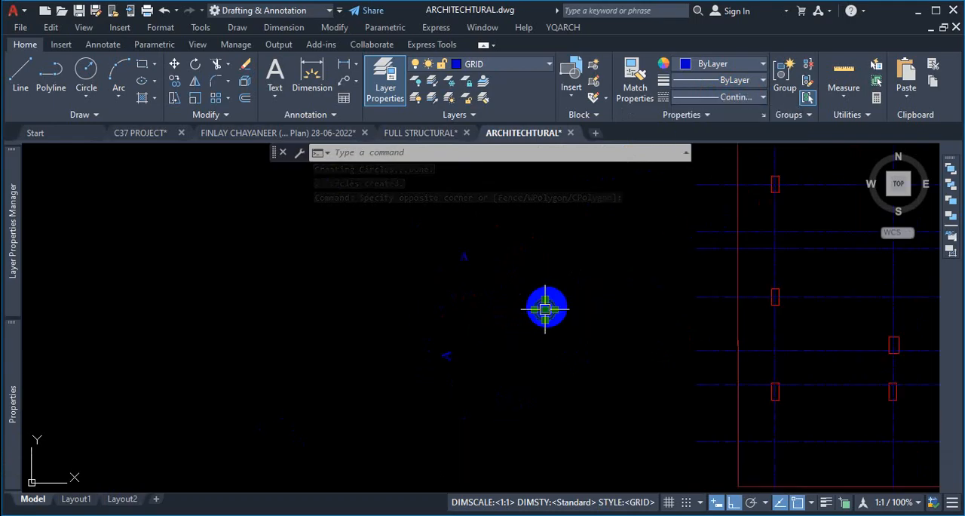
key("Escape")
- Copy the circled letter A to the left ends of the horizontal grid lines, placing multiple copies
scroll(546, 310, "down", 5)
scroll(765, 252, "up", 5)
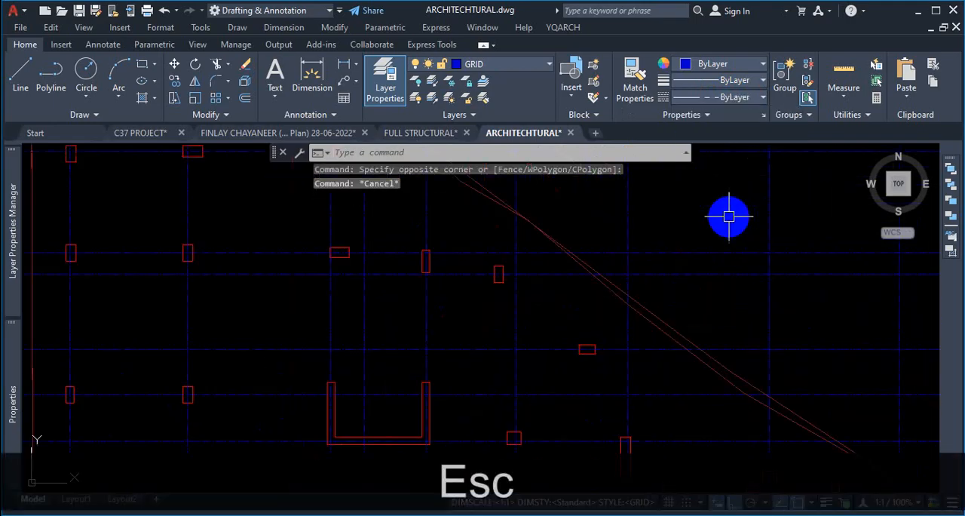
scroll(599, 334, "down", 5)
scroll(538, 319, "up", 5)
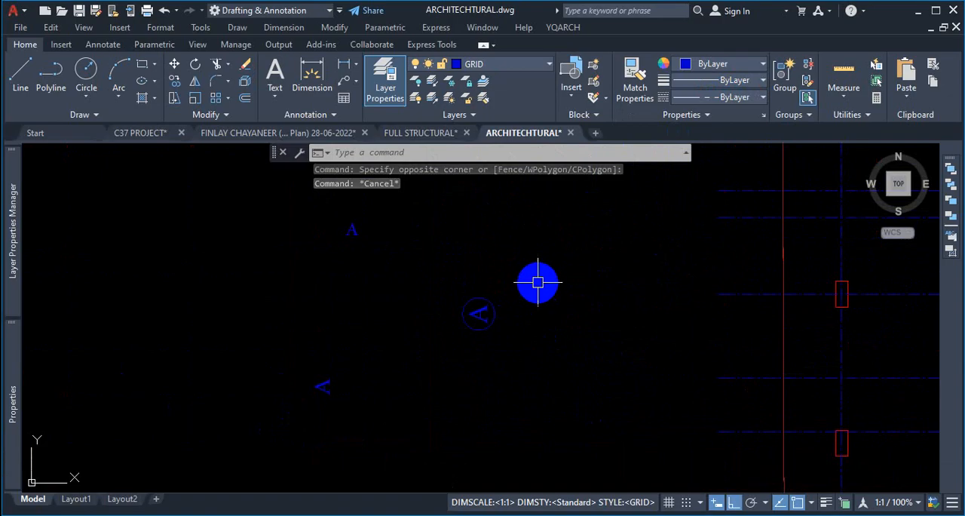
left_click(538, 283)
left_click(446, 371)
type("co")
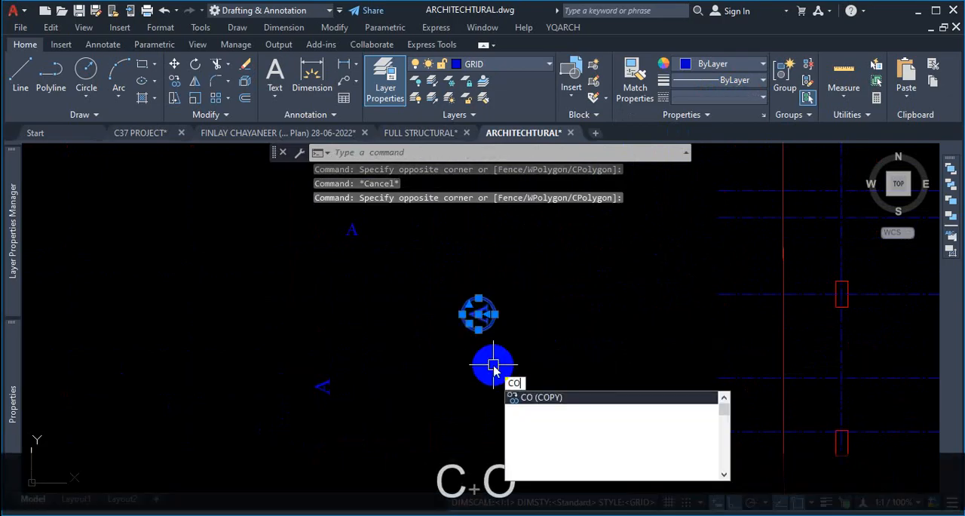
key("Return")
scroll(500, 368, "up", 5)
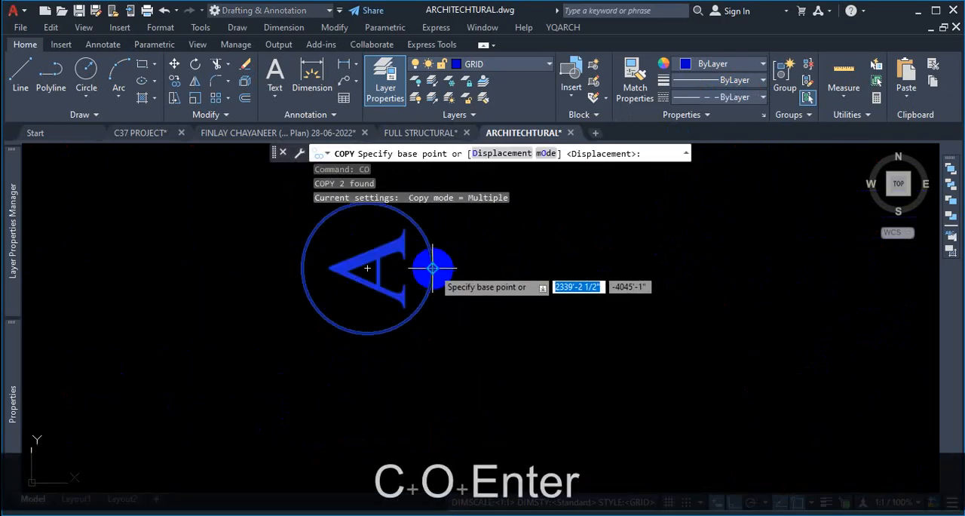
left_click(437, 267)
scroll(397, 325, "down", 5)
scroll(710, 323, "up", 3)
scroll(646, 263, "up", 3)
scroll(592, 316, "down", 6)
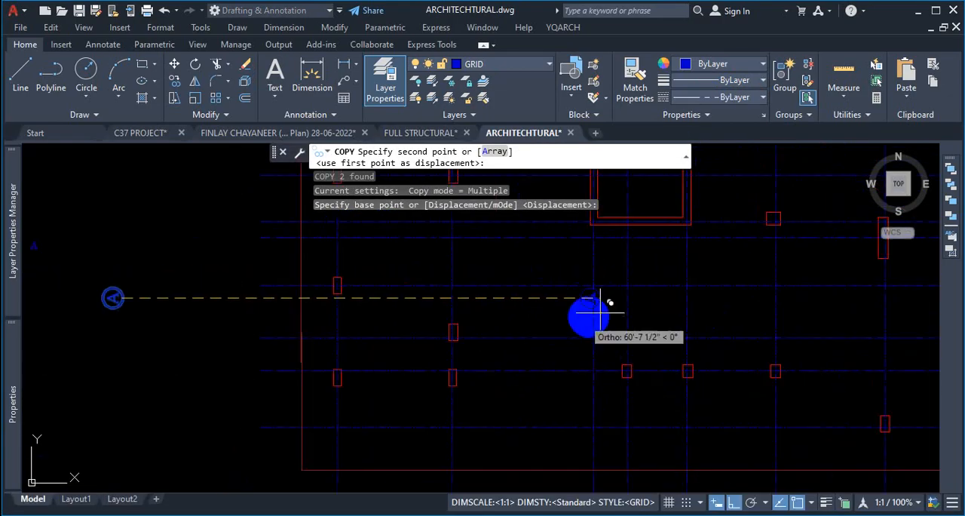
left_click(731, 502)
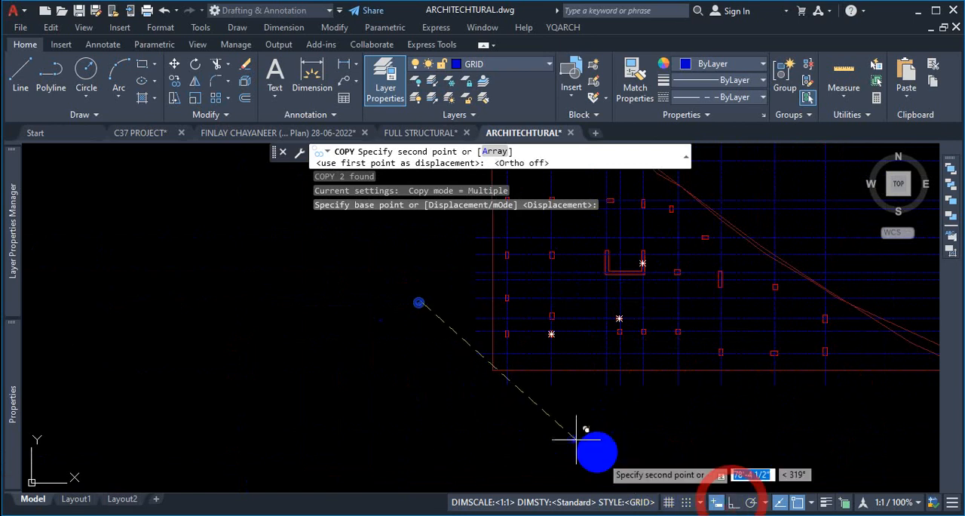
scroll(520, 400, "up", 3)
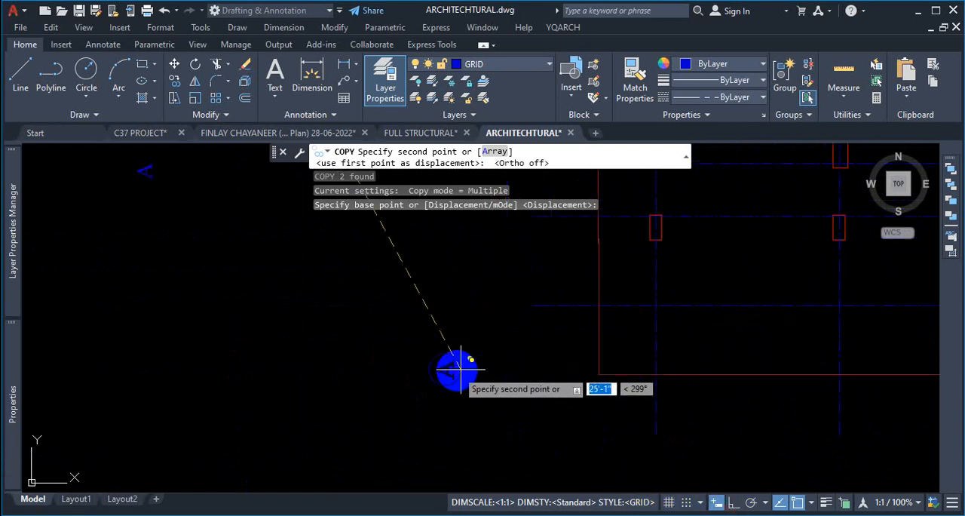
left_click(528, 305)
scroll(528, 306, "down", 2)
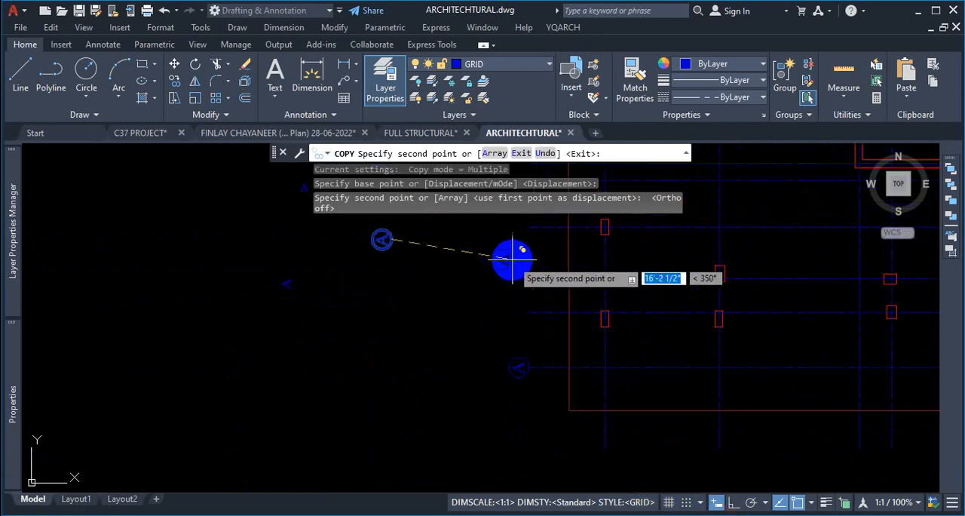
left_click(527, 305)
left_click(530, 274)
scroll(505, 260, "down", 2)
scroll(505, 260, "up", 3)
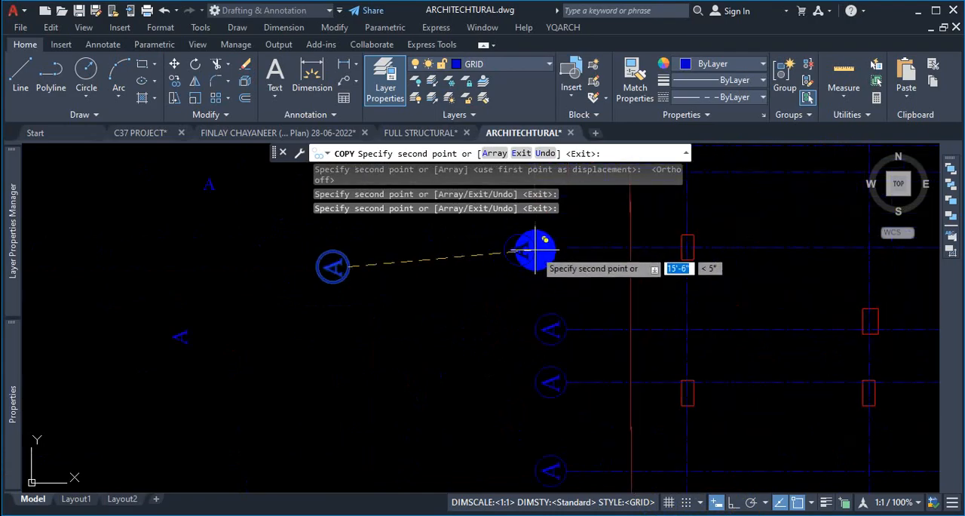
left_click(563, 250)
scroll(497, 238, "down", 3)
scroll(497, 238, "up", 4)
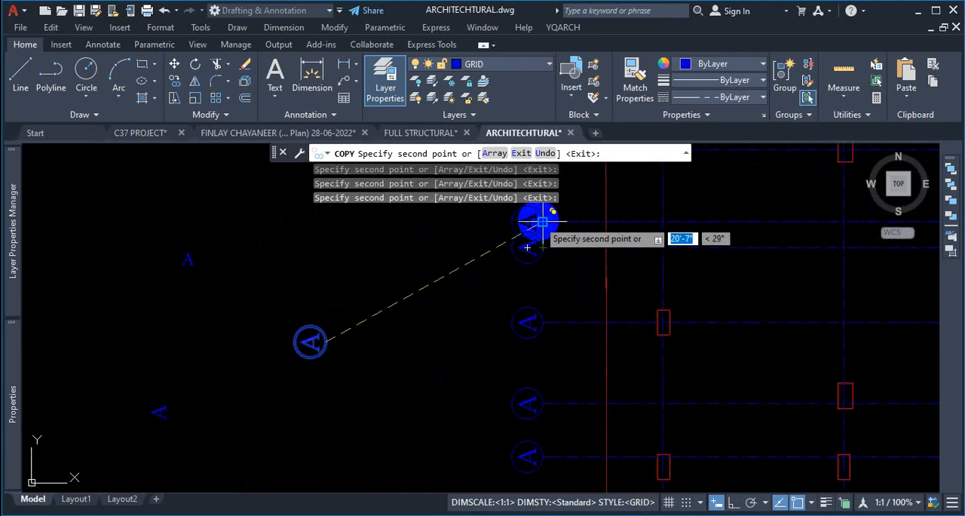
scroll(481, 268, "down", 4)
scroll(482, 268, "up", 4)
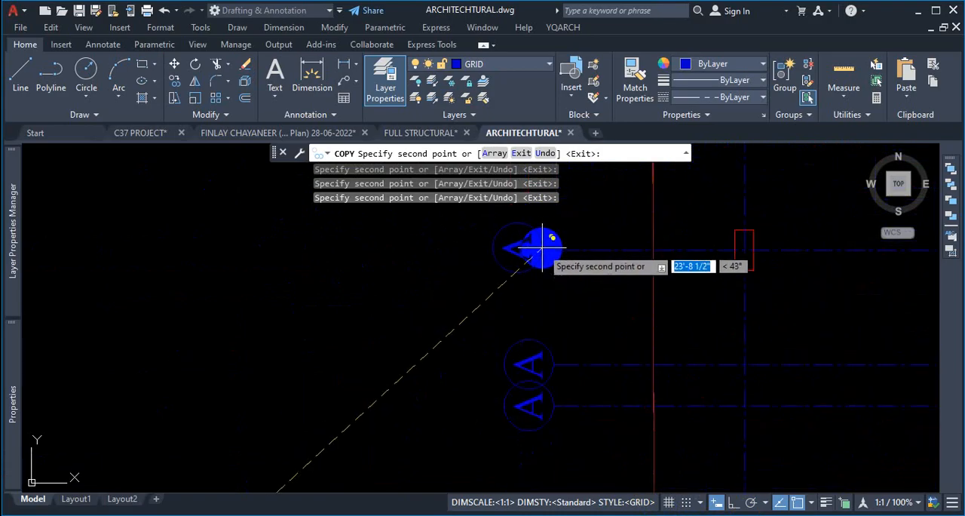
scroll(520, 256, "down", 4)
scroll(486, 240, "up", 4)
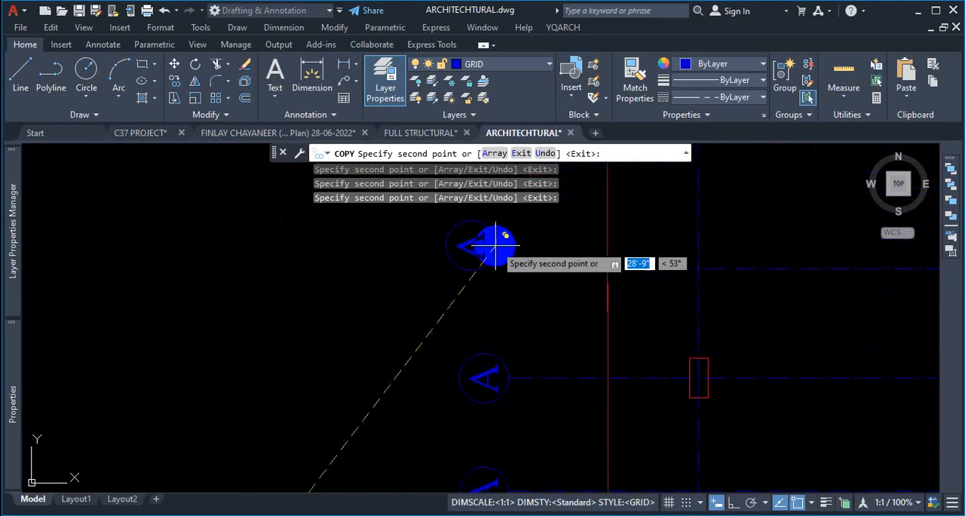
scroll(434, 309, "down", 4)
scroll(436, 301, "up", 4)
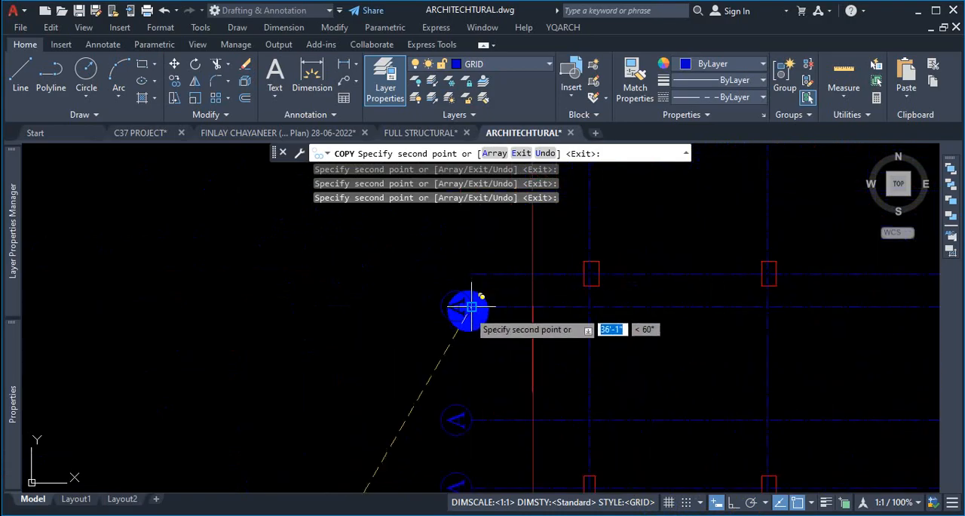
scroll(468, 286, "up", 3)
scroll(441, 266, "down", 3)
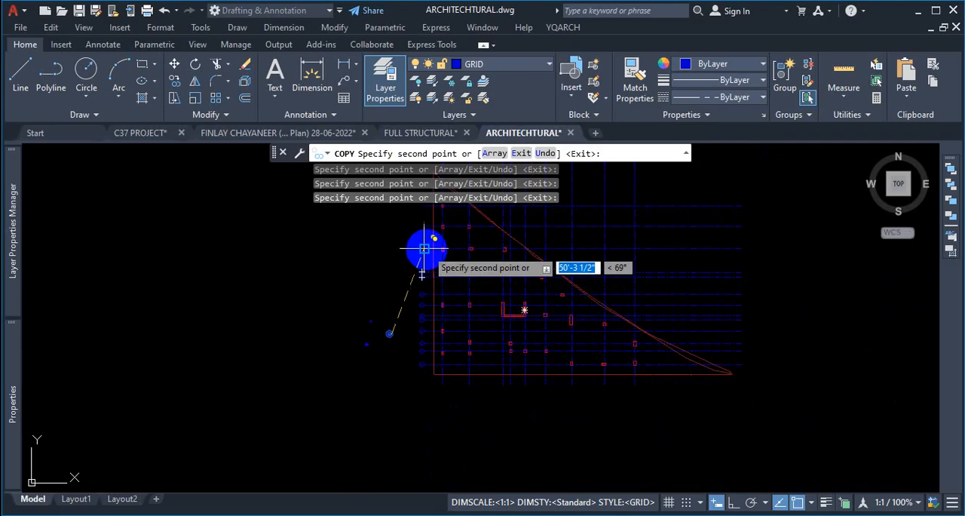
scroll(332, 279, "down", 5)
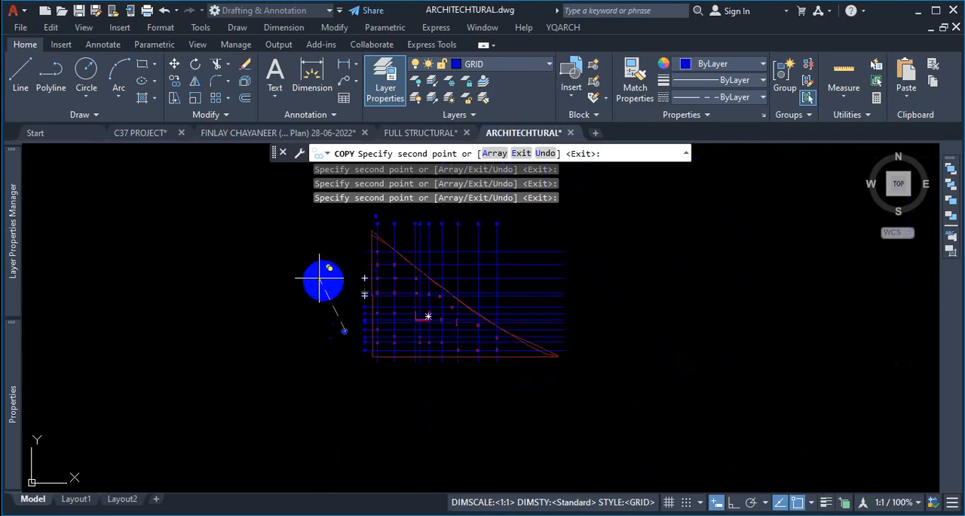
scroll(324, 251, "up", 4)
scroll(373, 283, "down", 2)
scroll(381, 285, "up", 2)
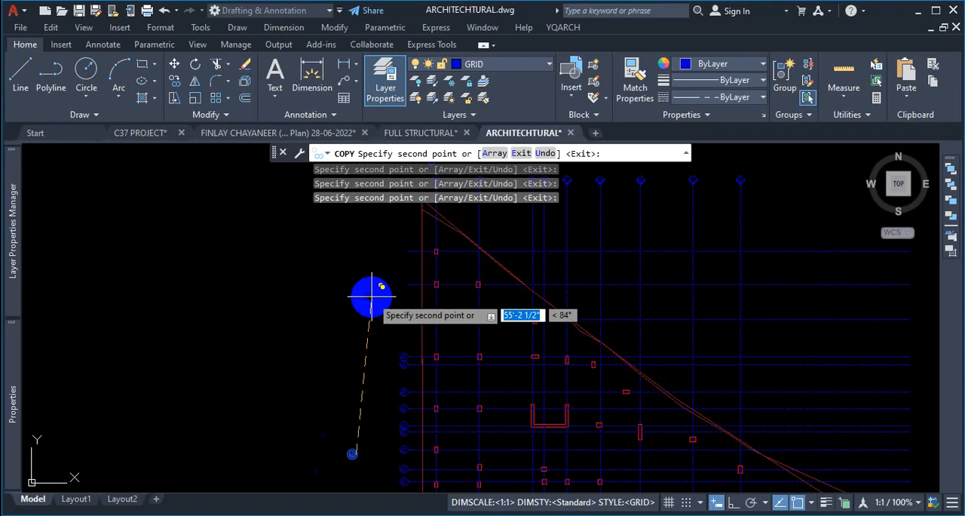
key("Escape")
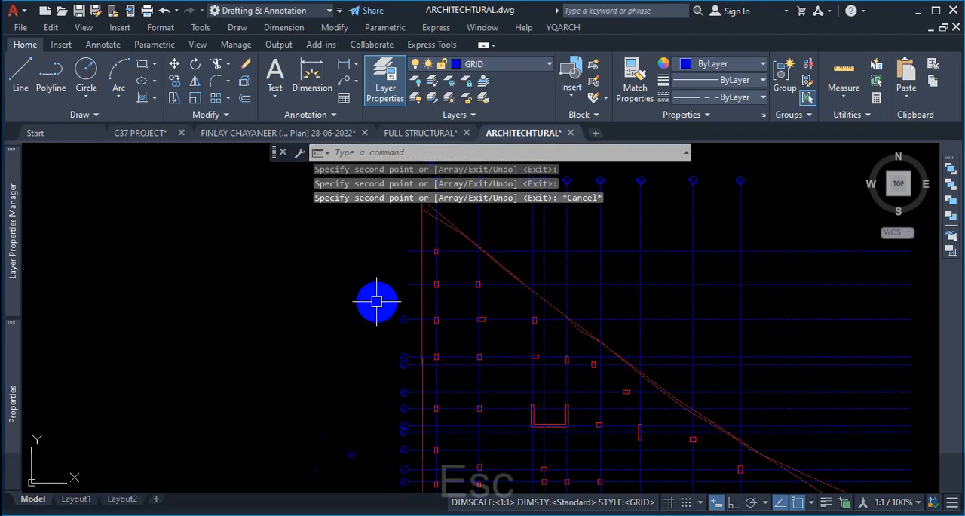
- Edit the text in one of the copied circles to read B
scroll(372, 286, "down", 3)
scroll(368, 388, "up", 4)
scroll(368, 388, "up", 5)
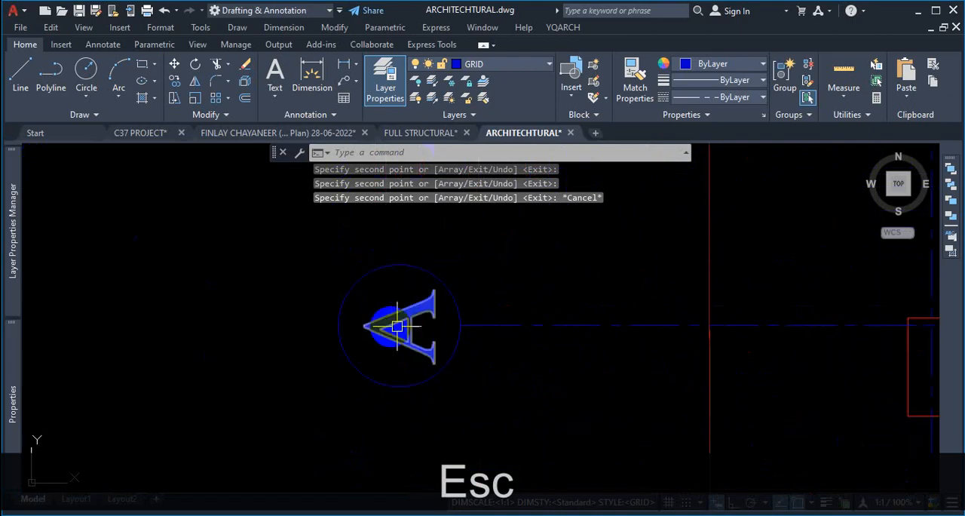
double_click(431, 320)
left_click(426, 392)
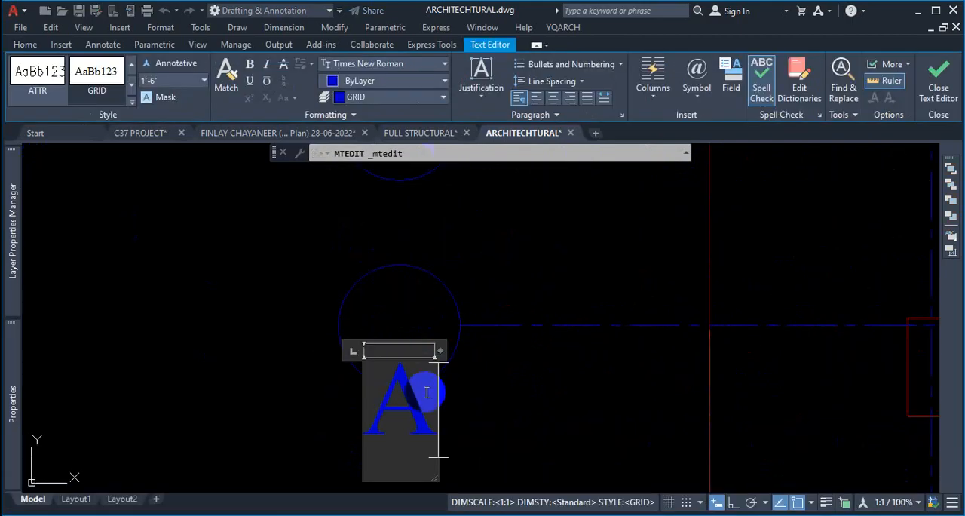
key("BackSpace")
type("B")
key("Escape")
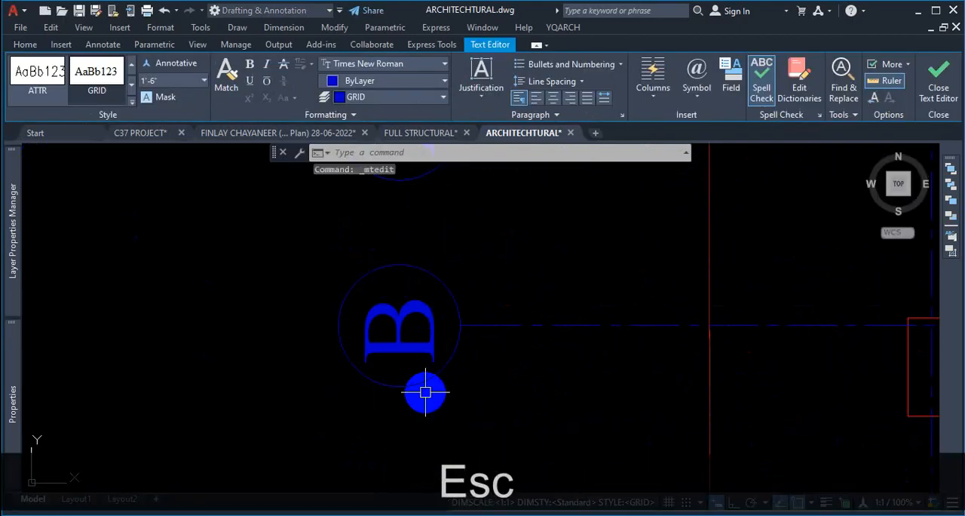
- Edit the text in the circled label just above it to read C
scroll(445, 396, "down", 5)
scroll(461, 331, "up", 3)
double_click(424, 320)
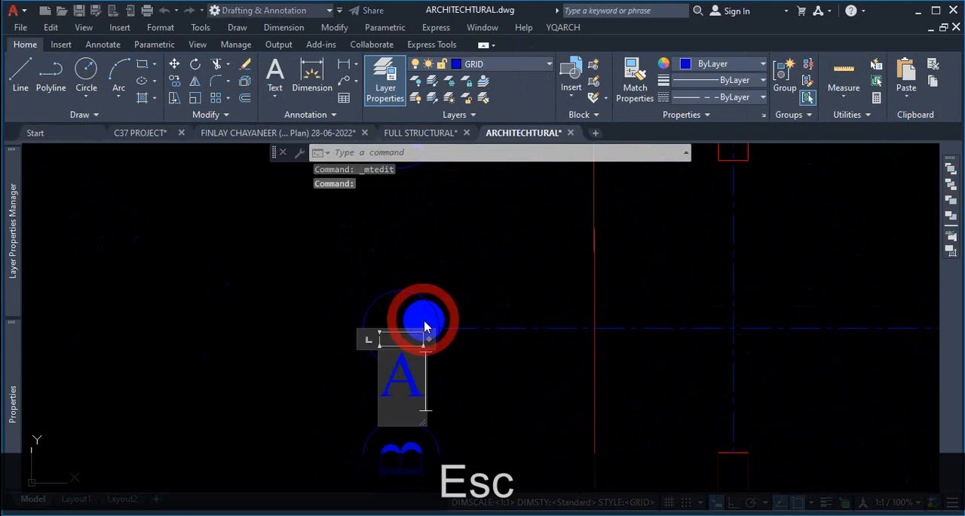
key("BackSpace")
type("C")
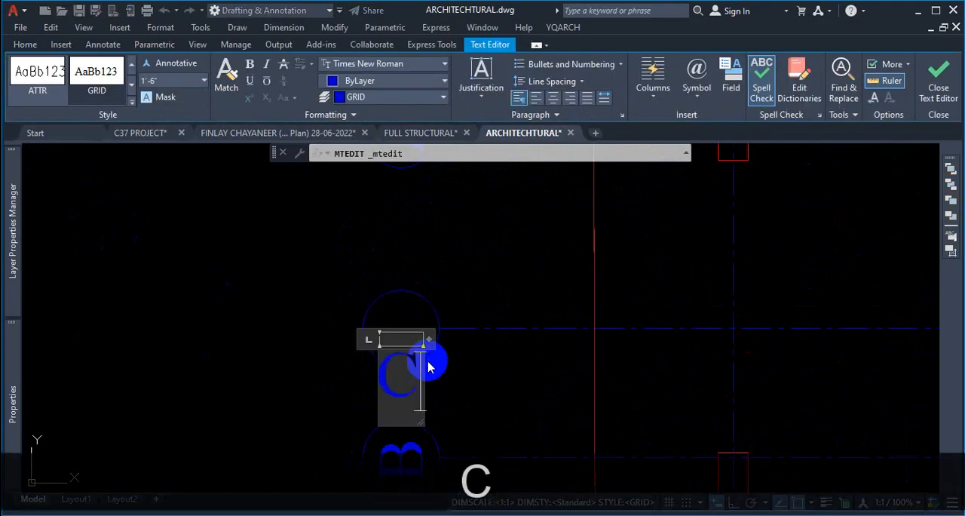
key("Escape")
- Examine the Auto Number tool among the Express Tools text commands
scroll(431, 355, "down", 5)
scroll(498, 245, "up", 3)
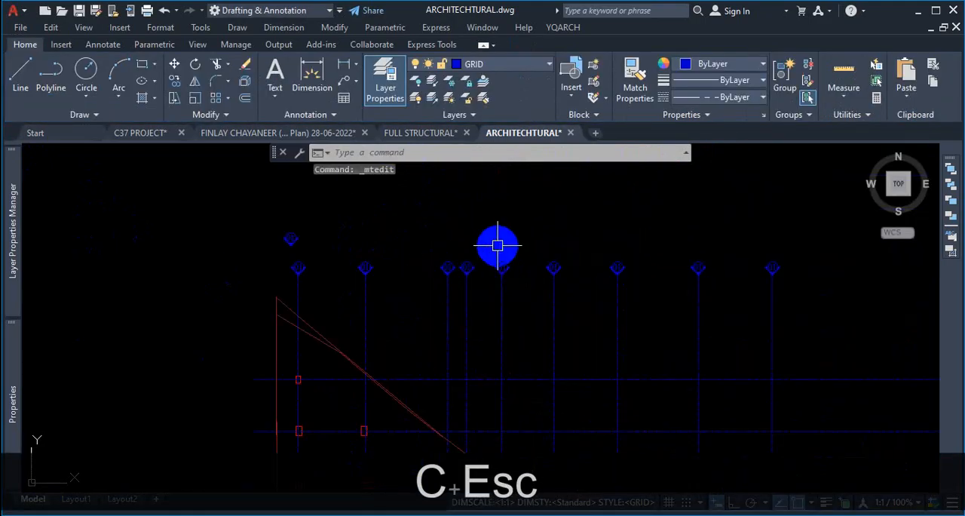
scroll(497, 245, "up", 2)
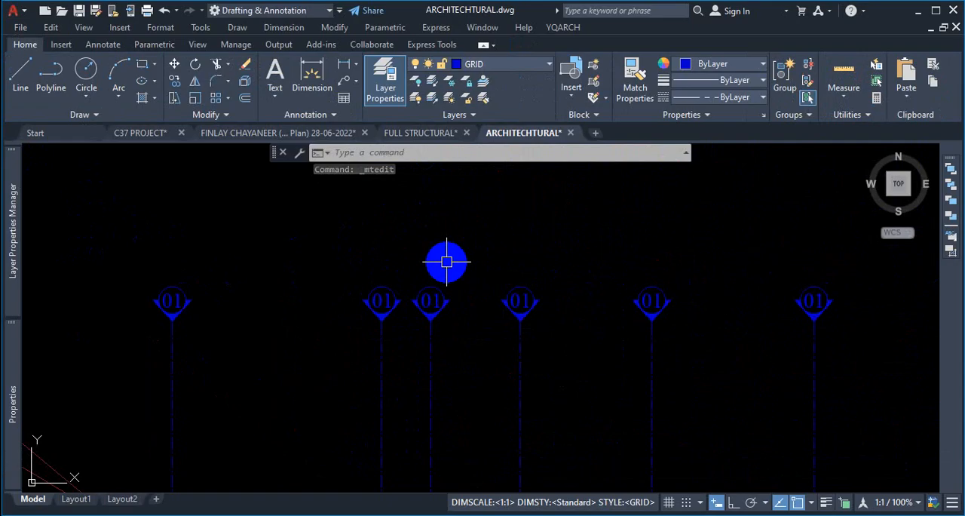
left_click(433, 44)
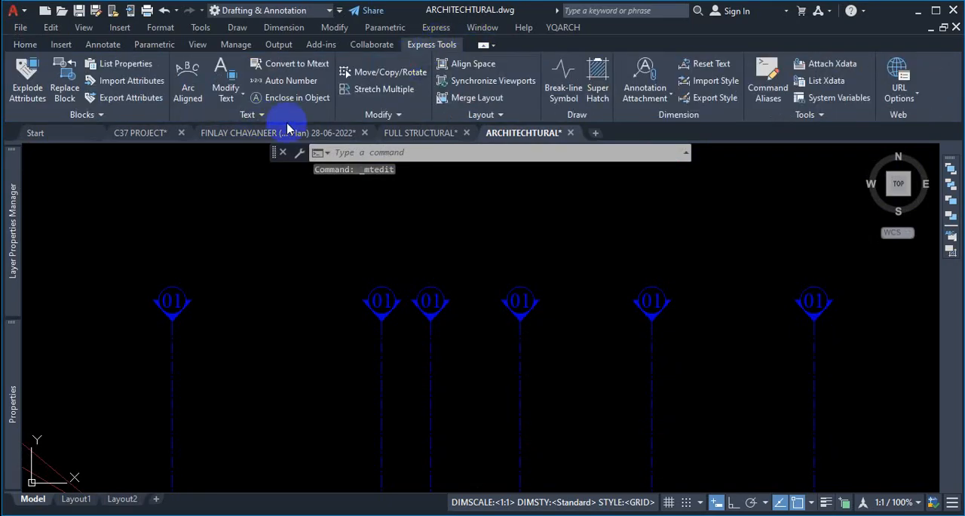
key("ctrl+1")
left_click(272, 78)
mouse_move(240, 98)
left_mouse_down()
mouse_move(334, 98)
mouse_move(317, 72)
mouse_move(243, 65)
mouse_move(251, 89)
left_mouse_up()
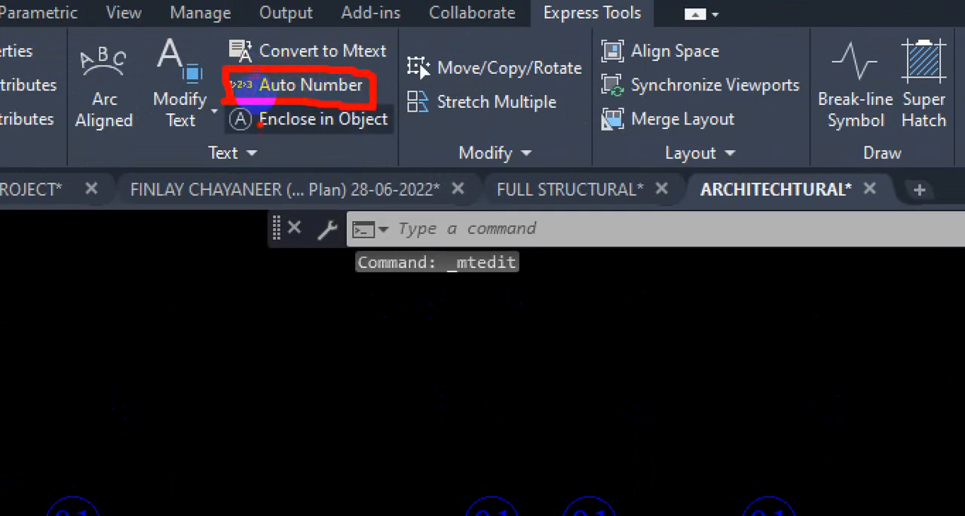
key("Escape")
scroll(424, 261, "down", 4)
scroll(568, 296, "up", 2)
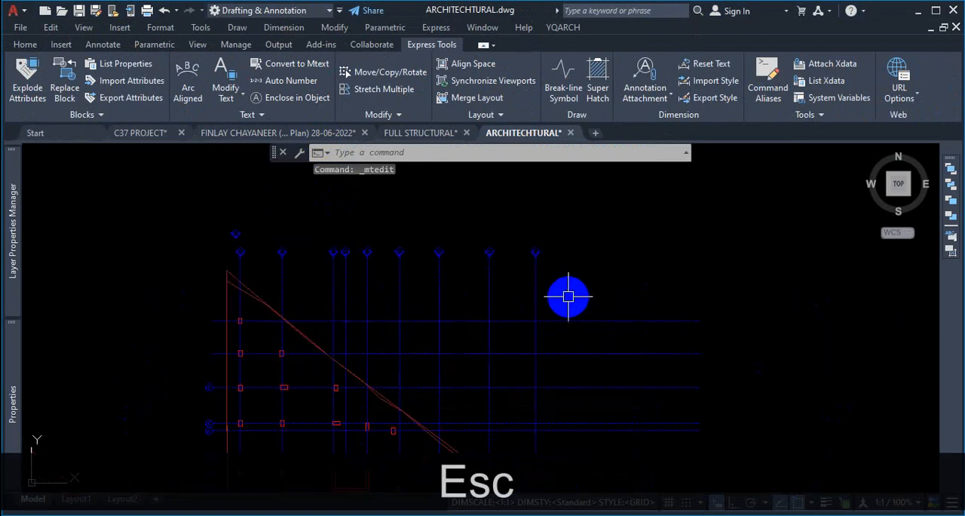
key("Escape")
scroll(585, 251, "down", 4)
scroll(591, 325, "up", 2)
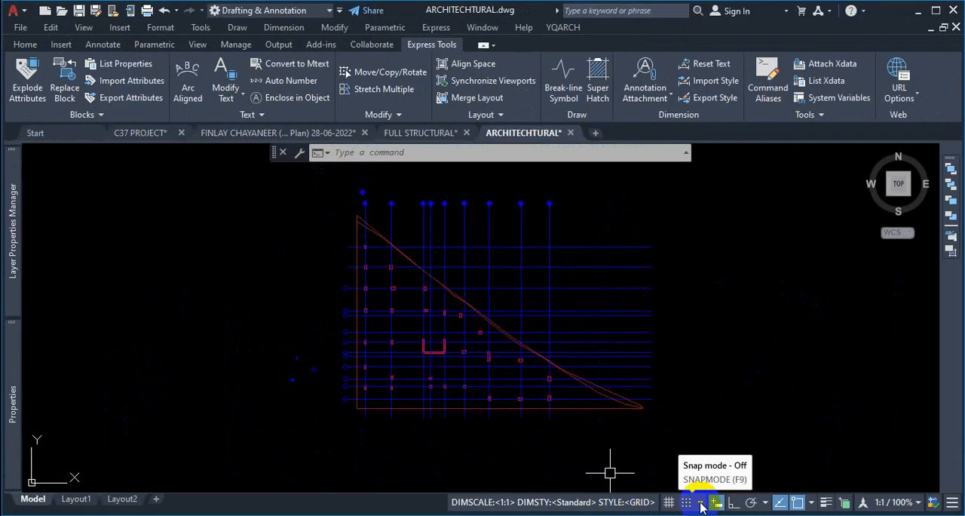
key("Escape")
key("Escape")
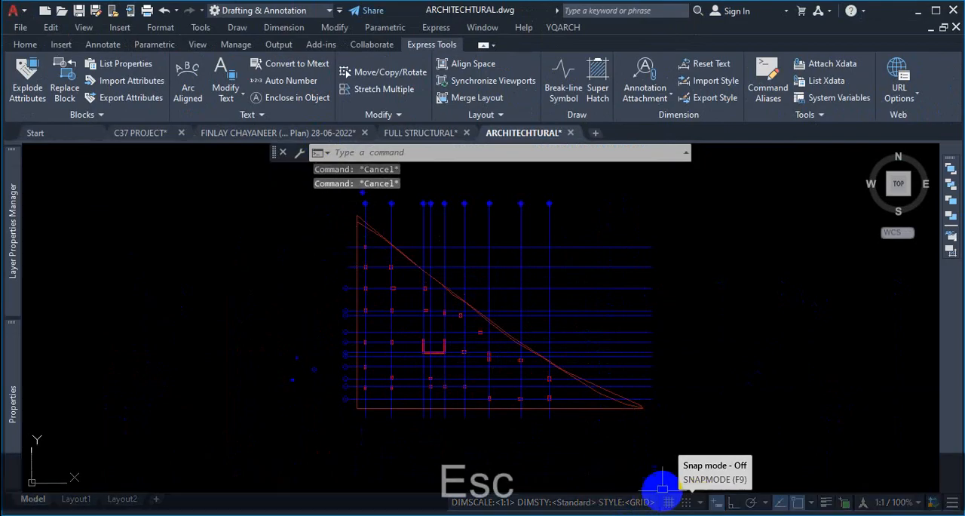
- Inspect the properties of a circled letter label's text
scroll(345, 286, "up", 3)
scroll(339, 318, "up", 5)
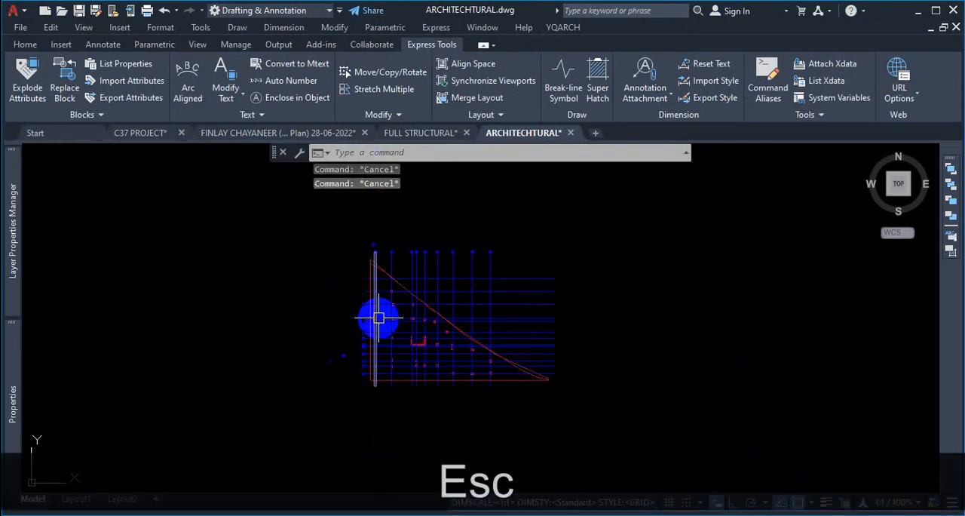
scroll(389, 345, "down", 6)
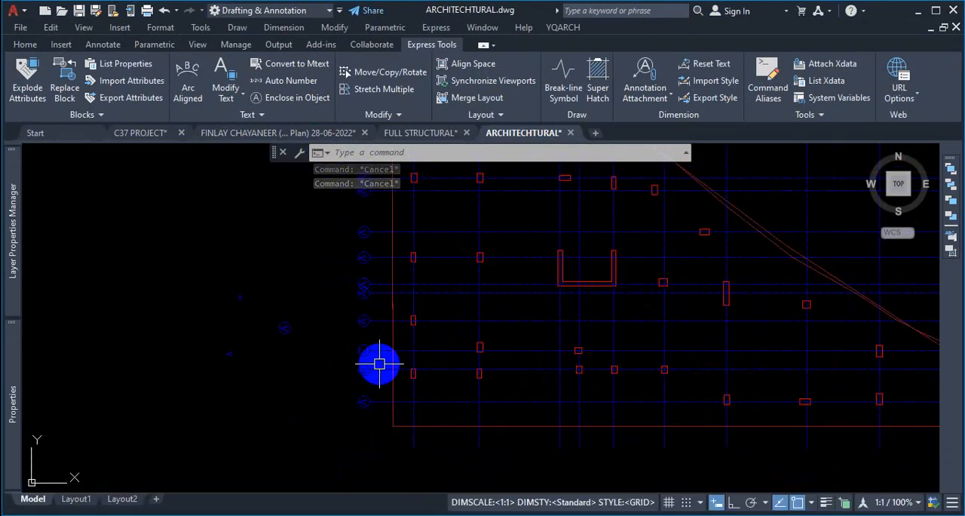
scroll(412, 249, "up", 3)
scroll(286, 269, "up", 2)
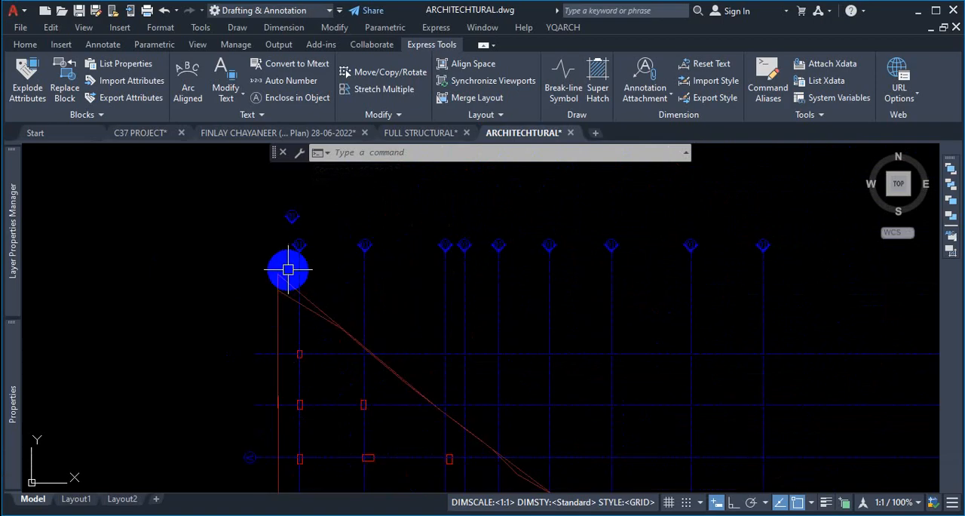
key("Escape")
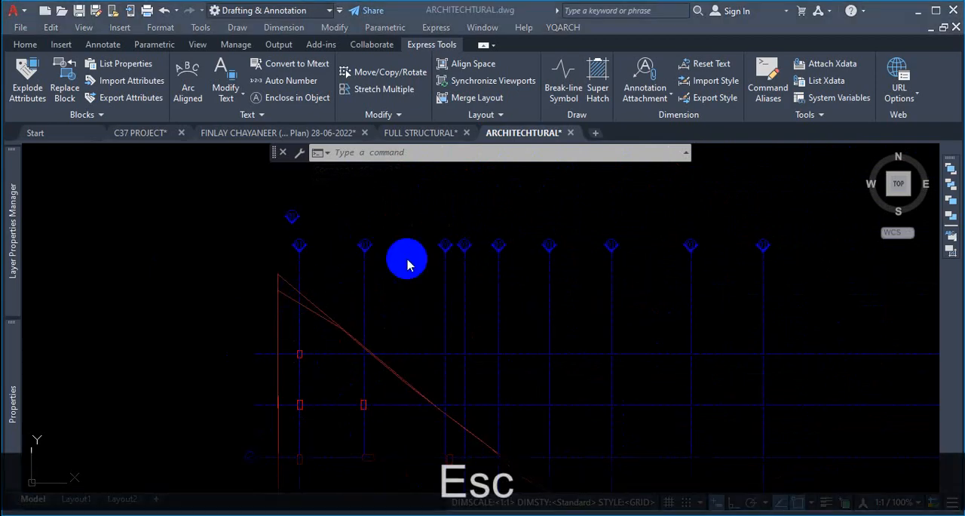
scroll(557, 222, "down", 3)
scroll(424, 343, "up", 5)
scroll(566, 313, "up", 4)
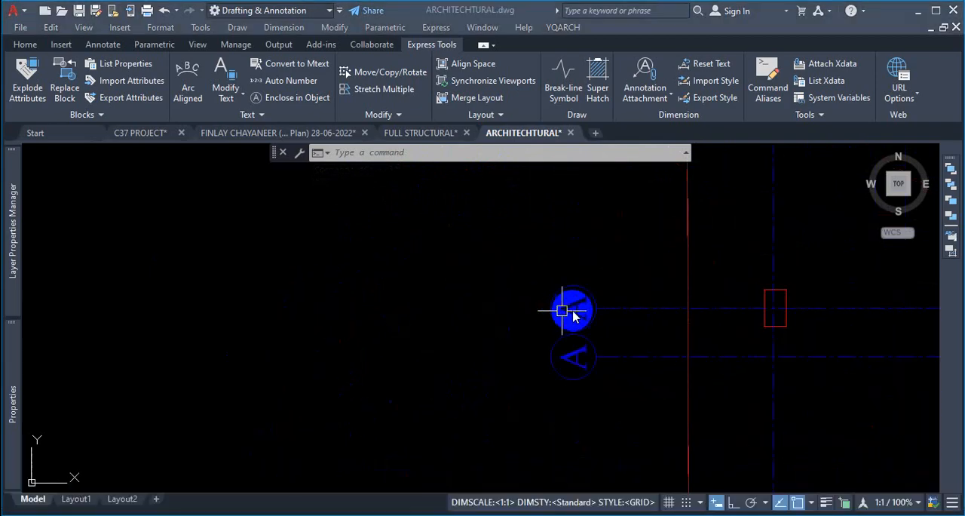
left_click(541, 275)
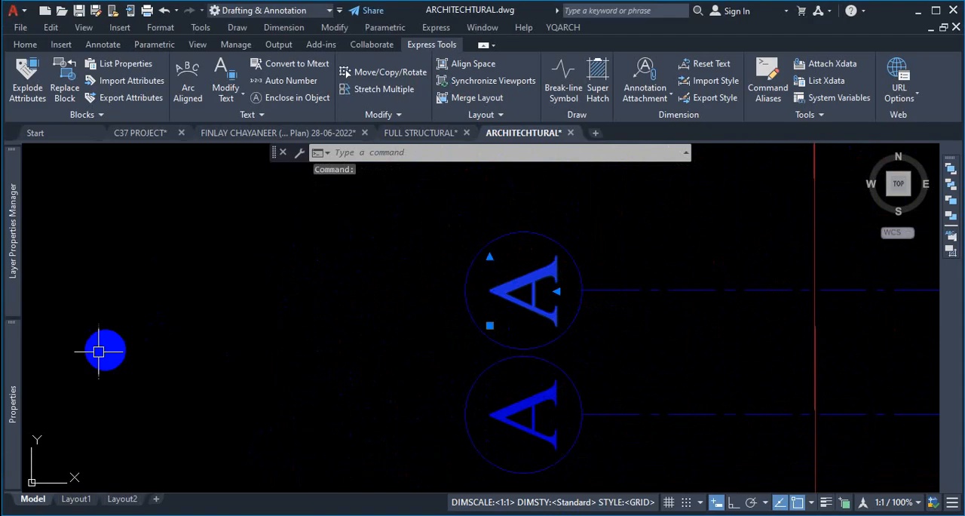
mouse_move(10, 388)
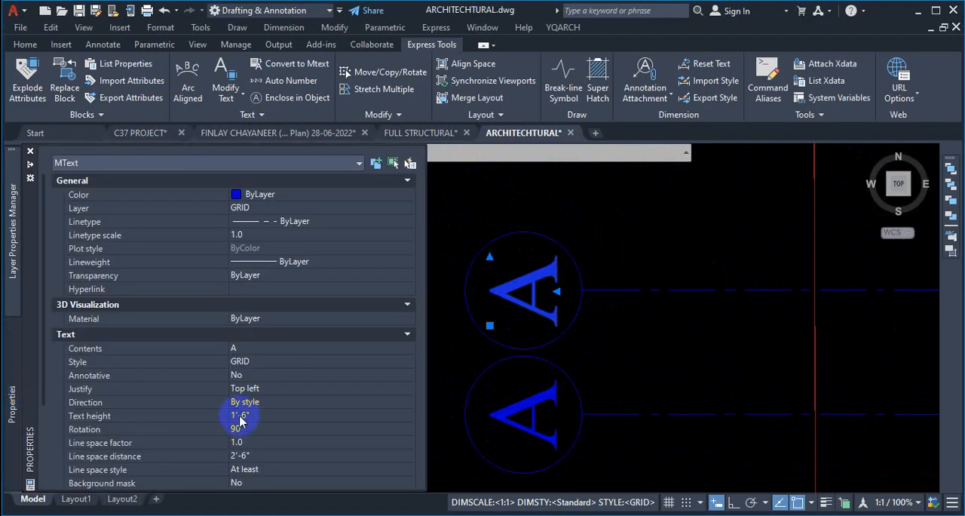
key("Escape")
key("Escape")
key("Escape")
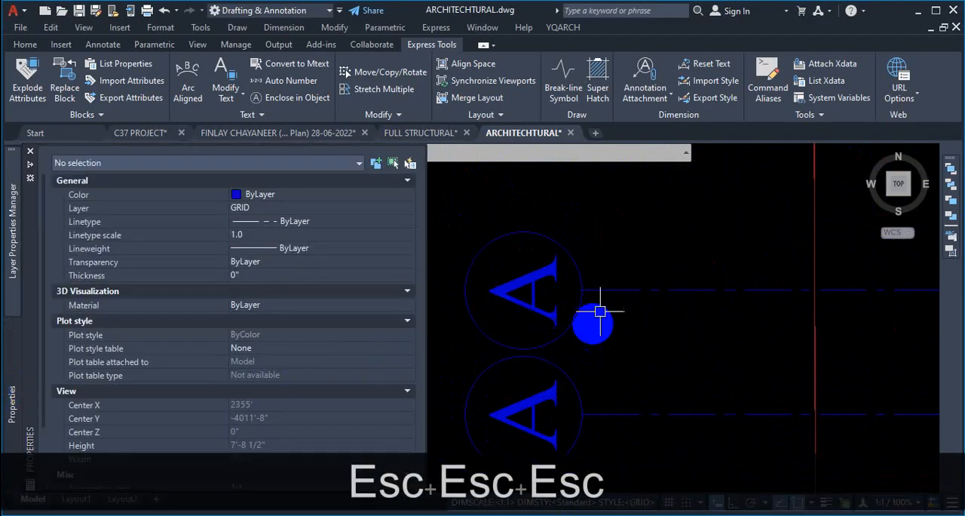
scroll(569, 280, "down", 5)
scroll(546, 261, "down", 3)
scroll(527, 260, "up", 3)
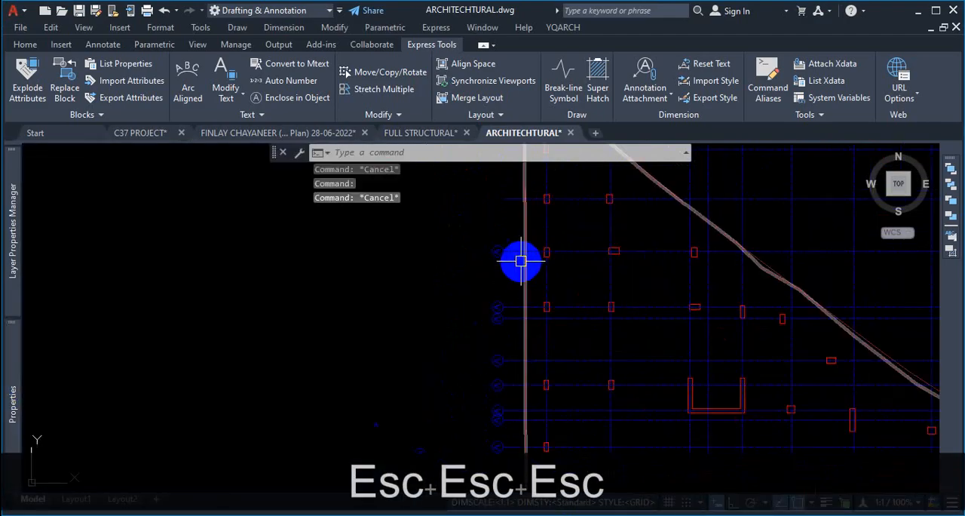
left_click(468, 228)
scroll(474, 248, "down", 3)
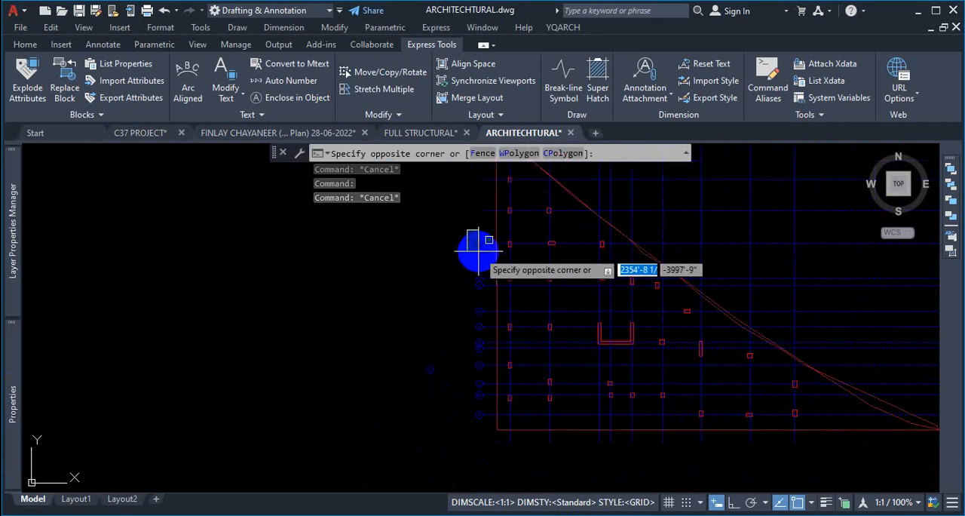
left_click(501, 424)
scroll(478, 237, "up", 5)
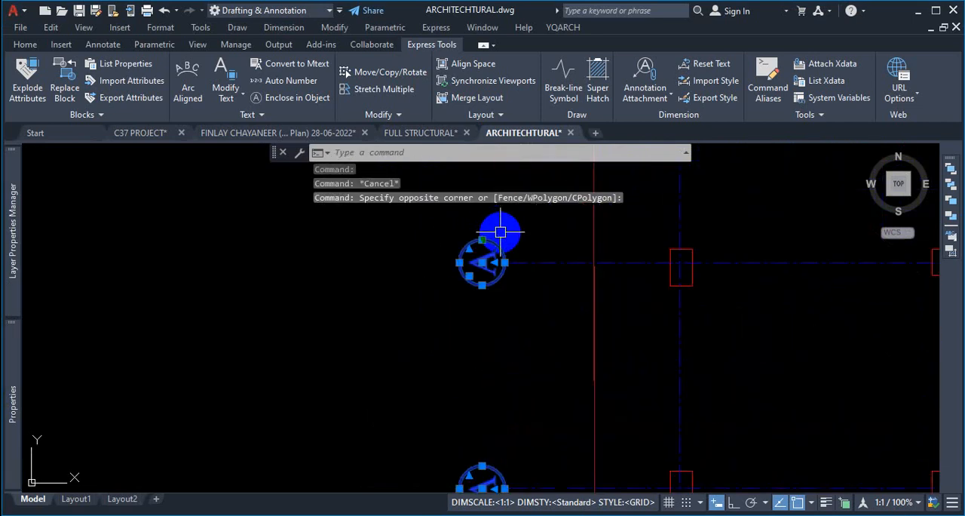
scroll(498, 269, "up", 2)
left_click(15, 368)
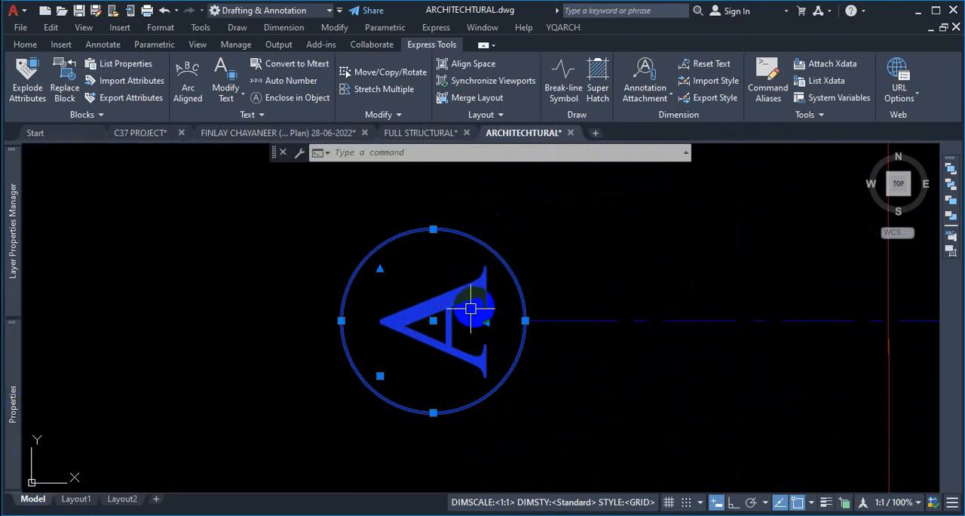
key("Escape")
- Select all grid-label texts using Select Similar and set their text height to 20
scroll(493, 294, "down", 5)
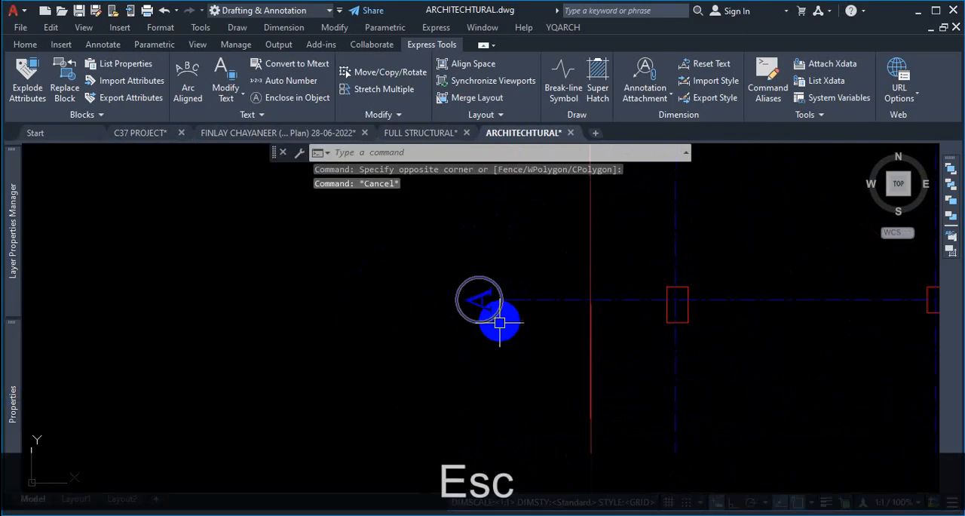
middle_click_drag(476, 282, 491, 310)
scroll(500, 339, "up", 2)
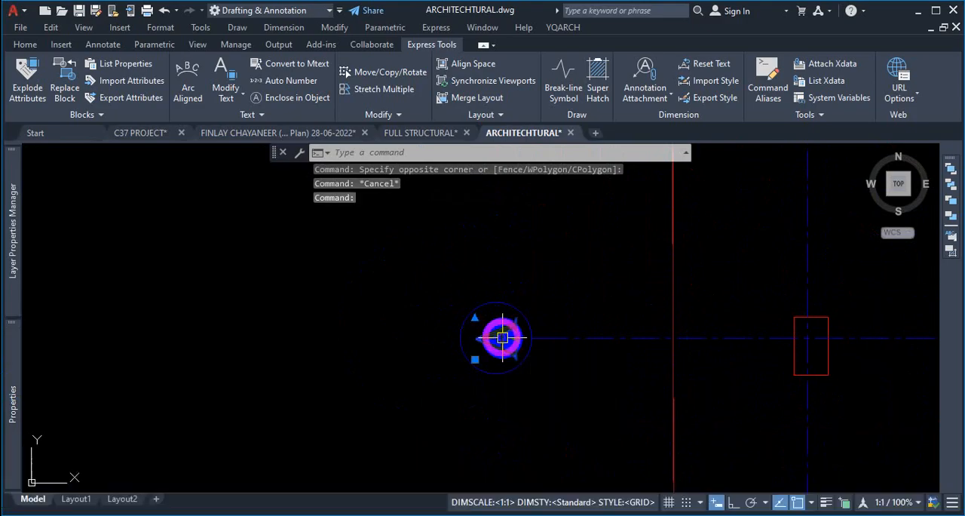
right_click(392, 277)
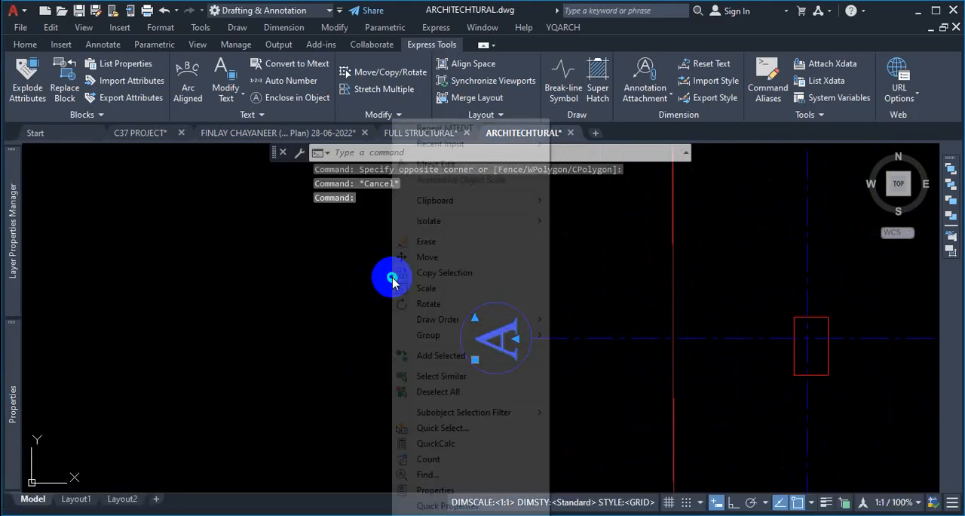
left_click(449, 376)
scroll(459, 316, "down", 9)
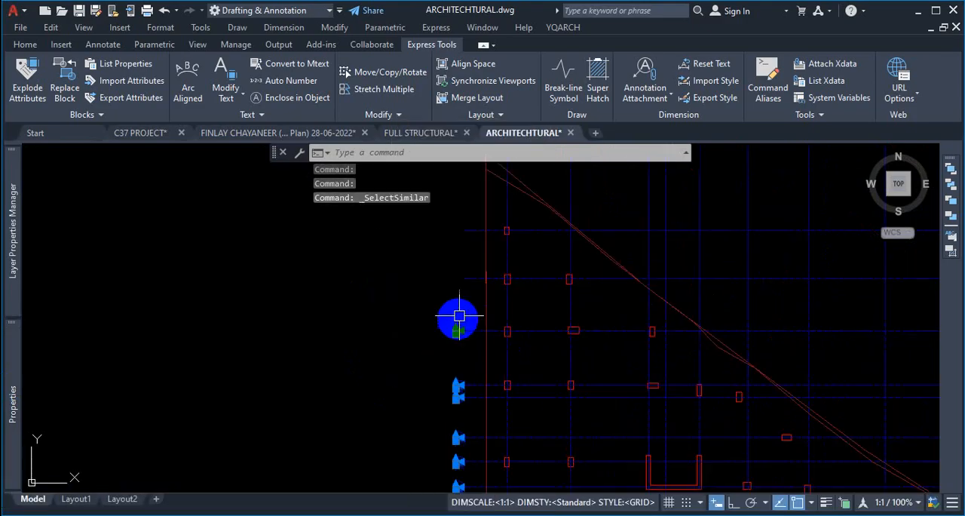
scroll(504, 194, "up", 5)
scroll(470, 194, "up", 4)
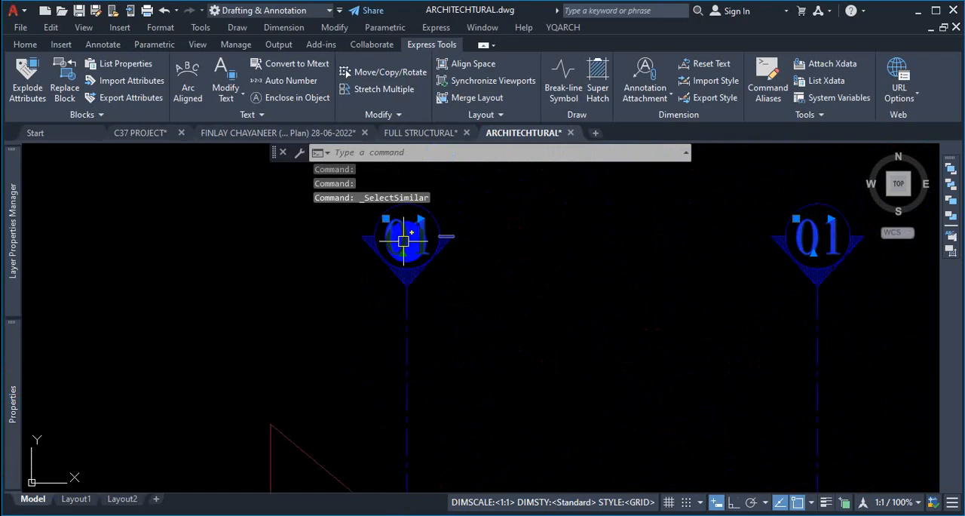
scroll(610, 258, "down", 6)
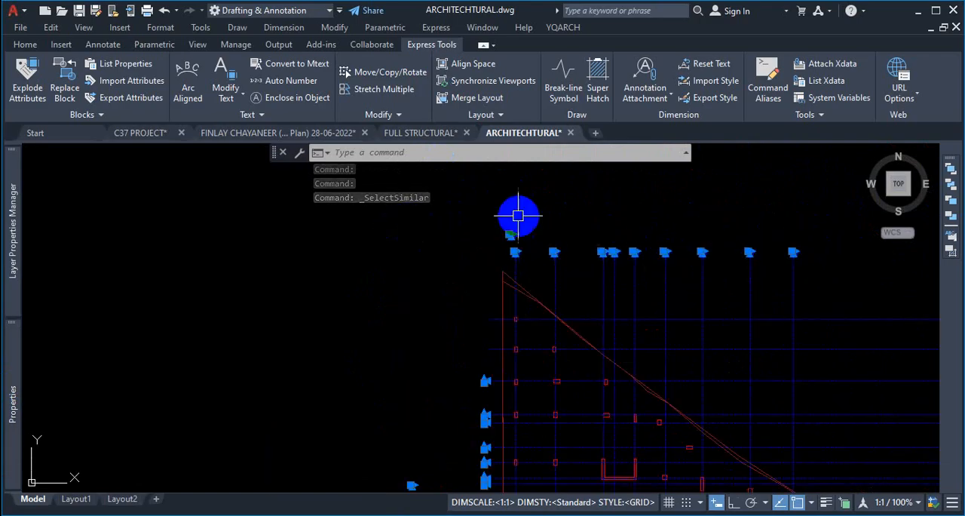
scroll(515, 308, "up", 6)
scroll(573, 295, "down", 5)
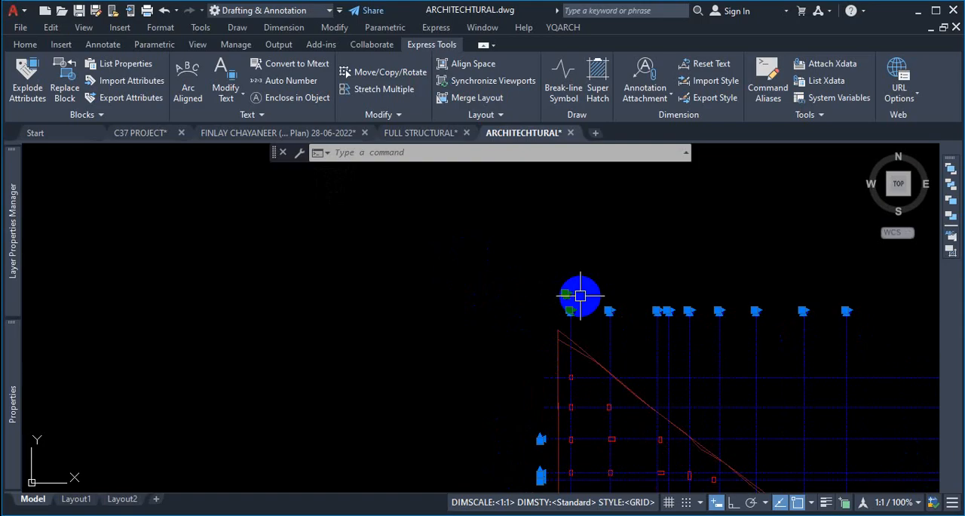
left_click(21, 391)
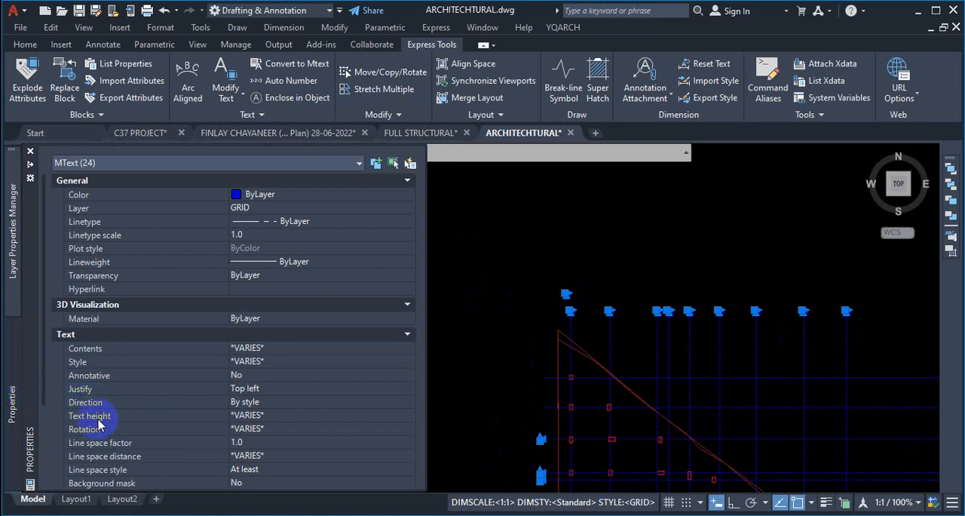
key("ctrl+1")
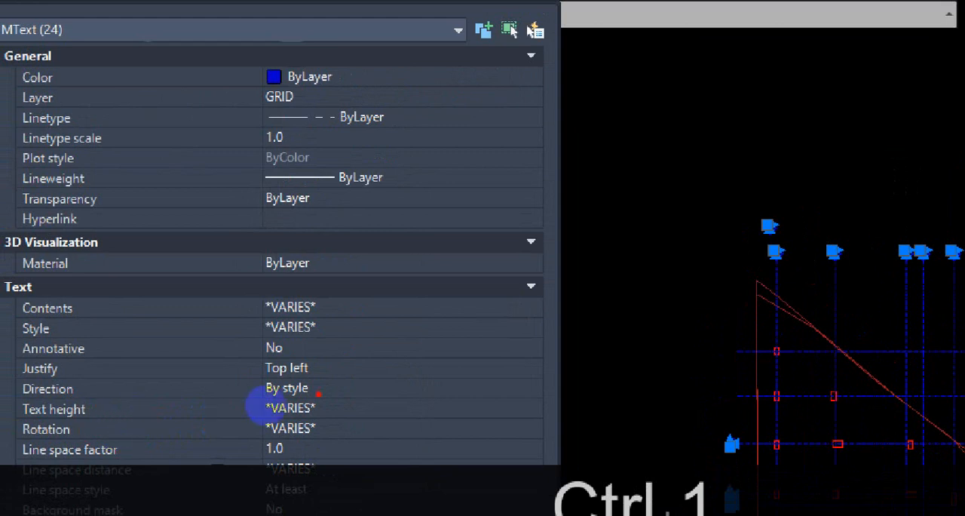
mouse_move(241, 407)
left_mouse_down()
mouse_move(252, 419)
mouse_move(251, 403)
left_mouse_up()
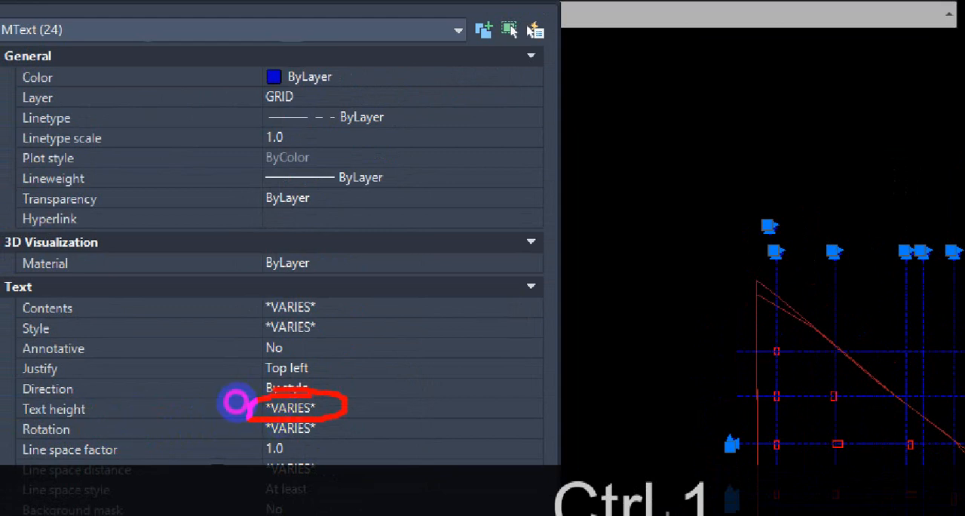
key("Escape")
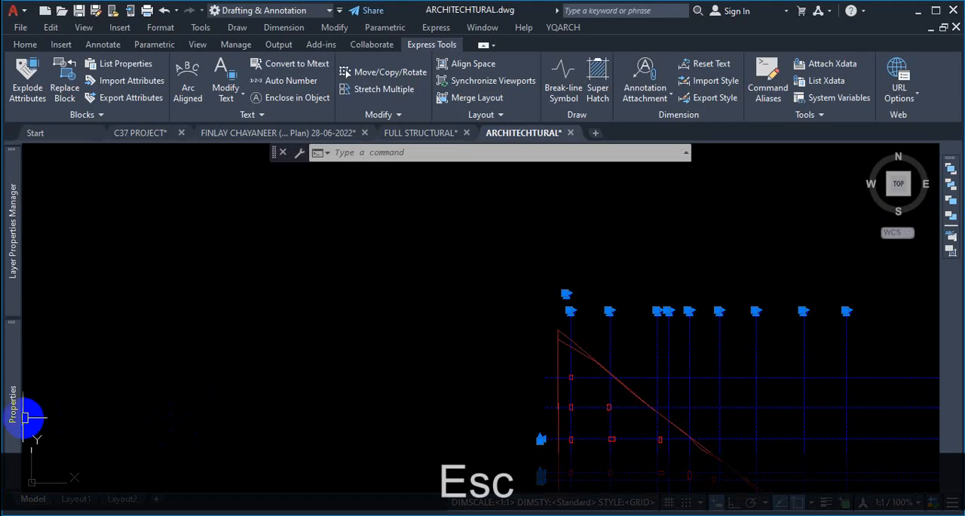
mouse_move(11, 407)
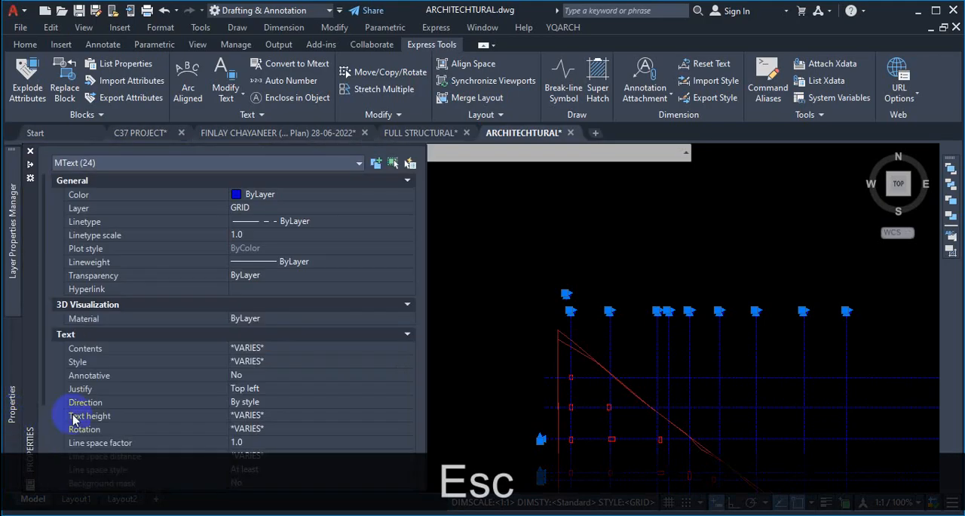
left_click(264, 415)
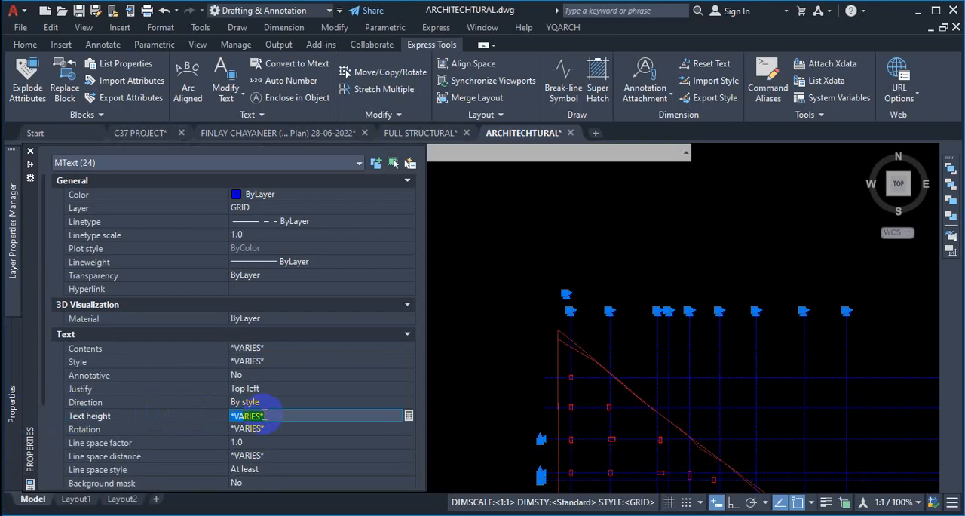
type("20")
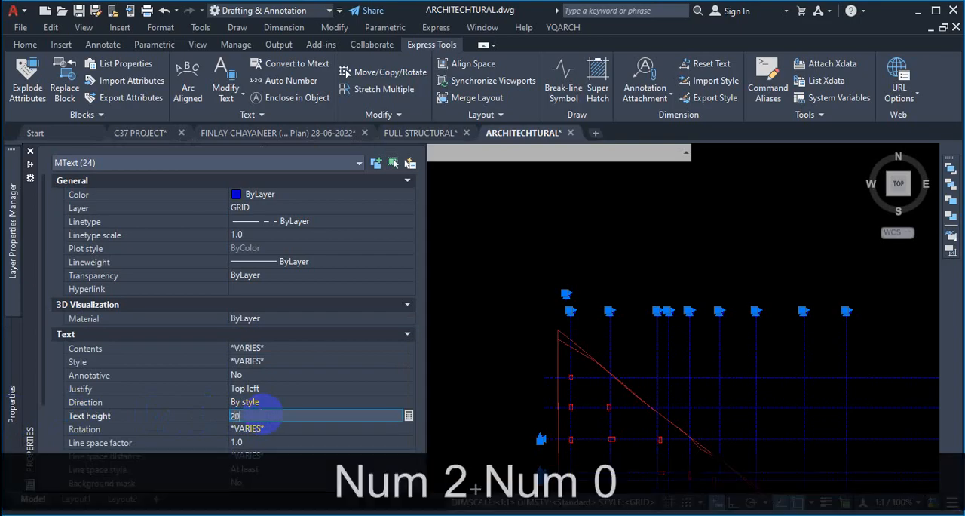
key("Return")
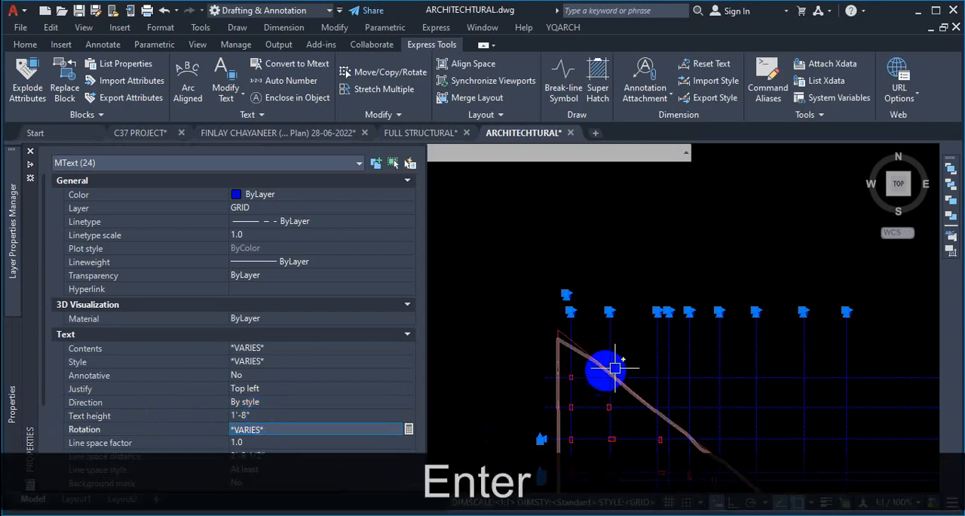
key("Escape")
scroll(633, 324, "up", 5)
scroll(565, 298, "up", 2)
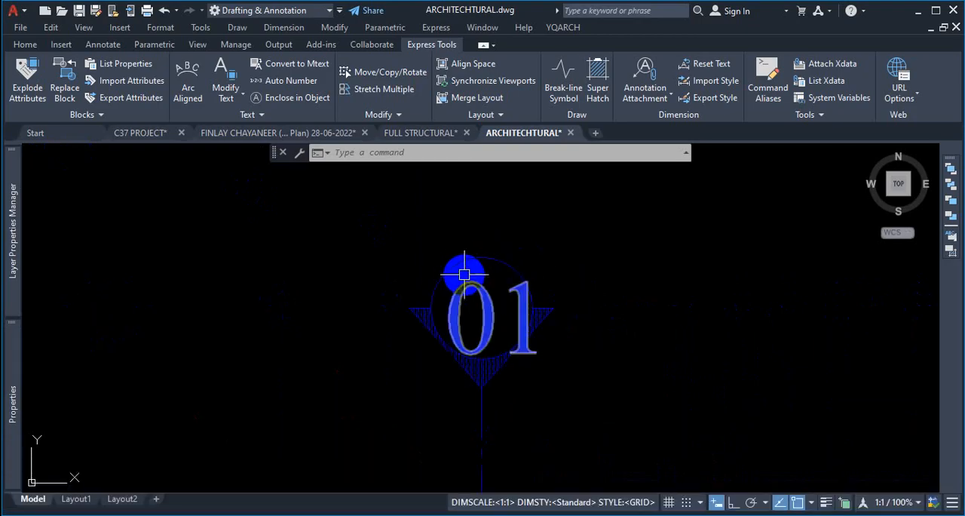
scroll(556, 270, "down", 5)
scroll(545, 279, "up", 4)
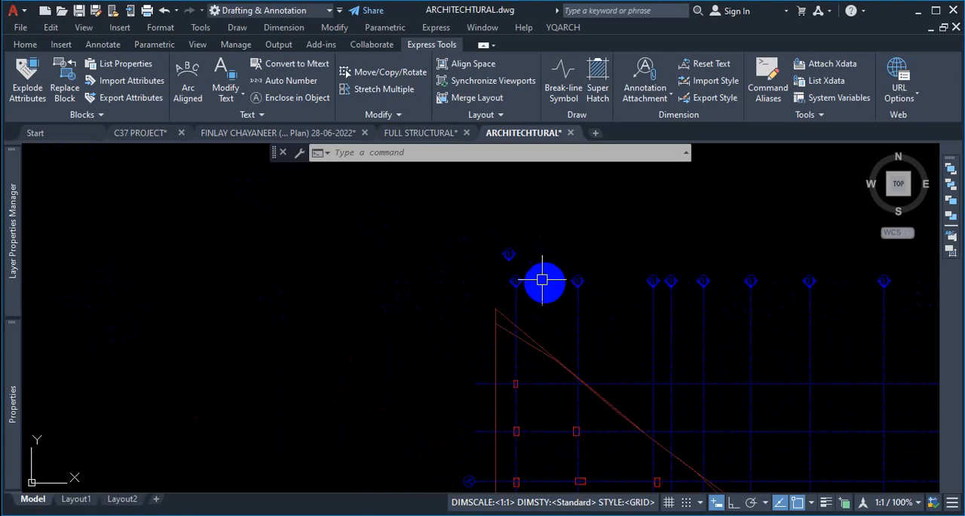
scroll(578, 282, "up", 2)
left_click(554, 262)
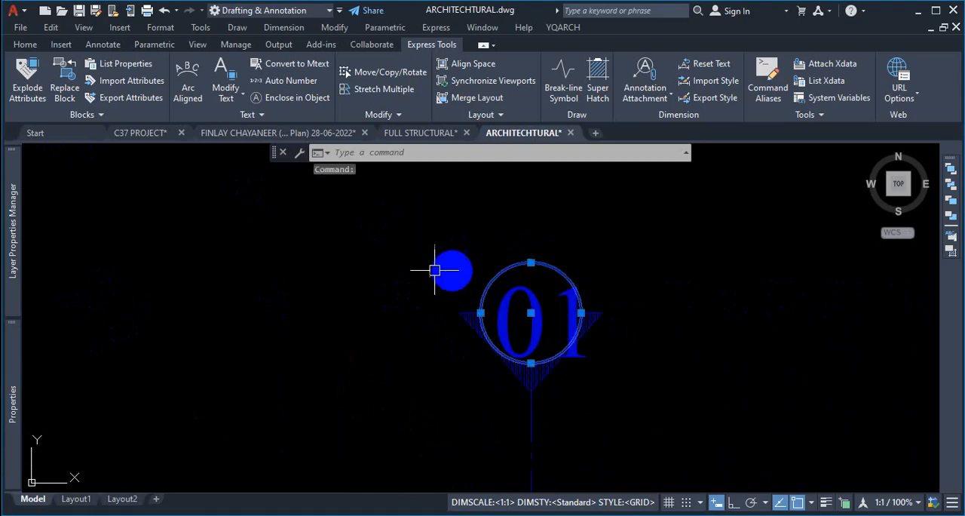
scroll(408, 282, "down", 7)
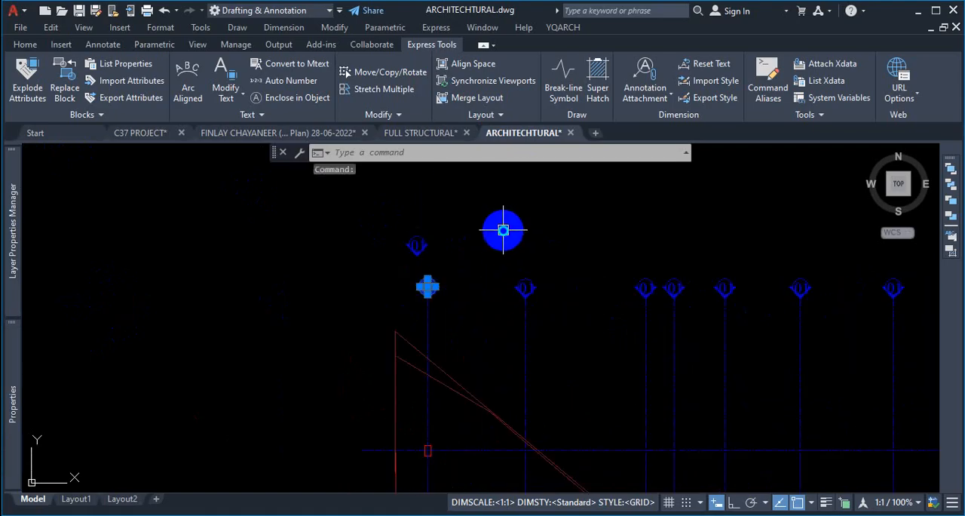
right_click(503, 230)
left_click(564, 370)
scroll(573, 332, "down", 3)
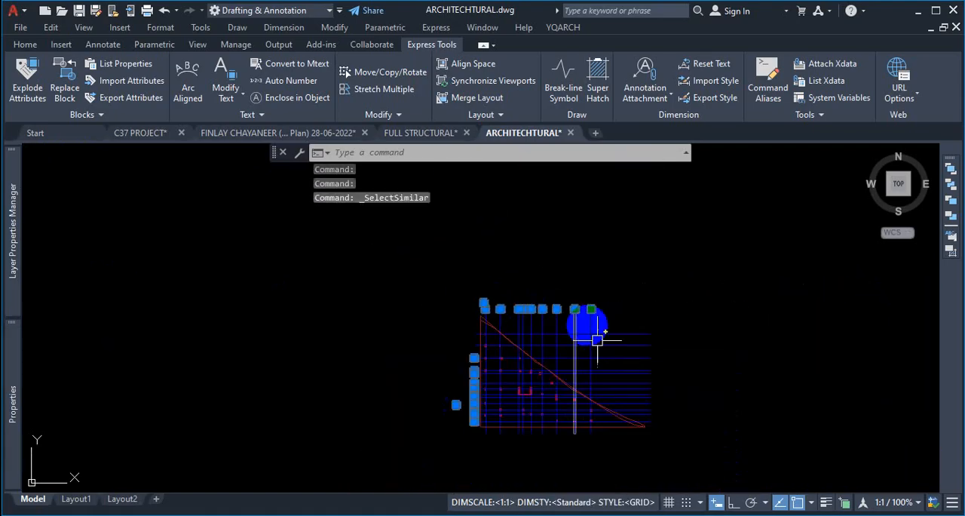
scroll(459, 442, "up", 5)
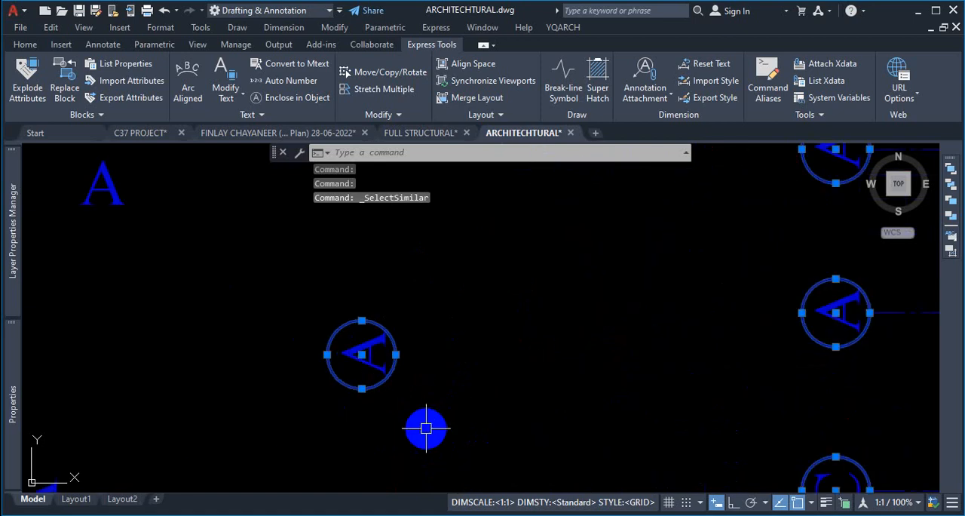
scroll(355, 362, "up", 3)
scroll(409, 339, "down", 6)
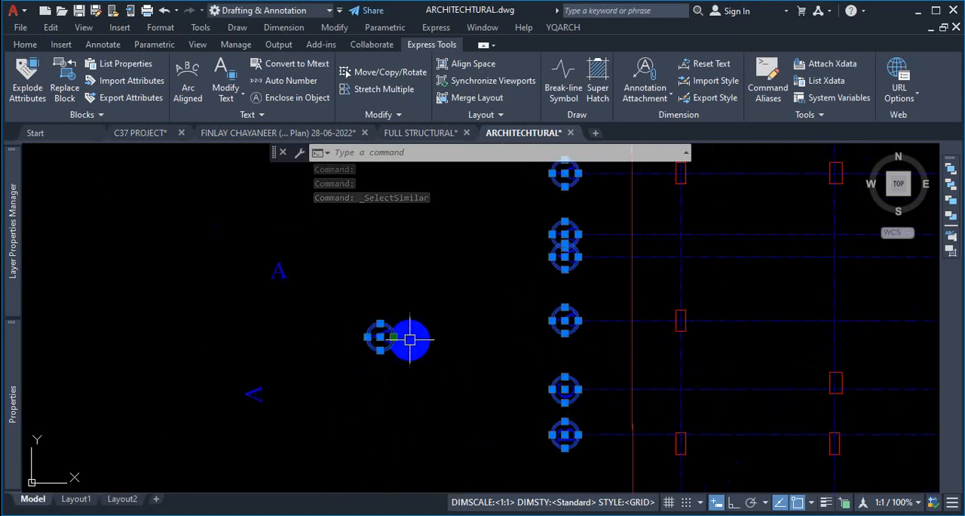
scroll(409, 339, "up", 8)
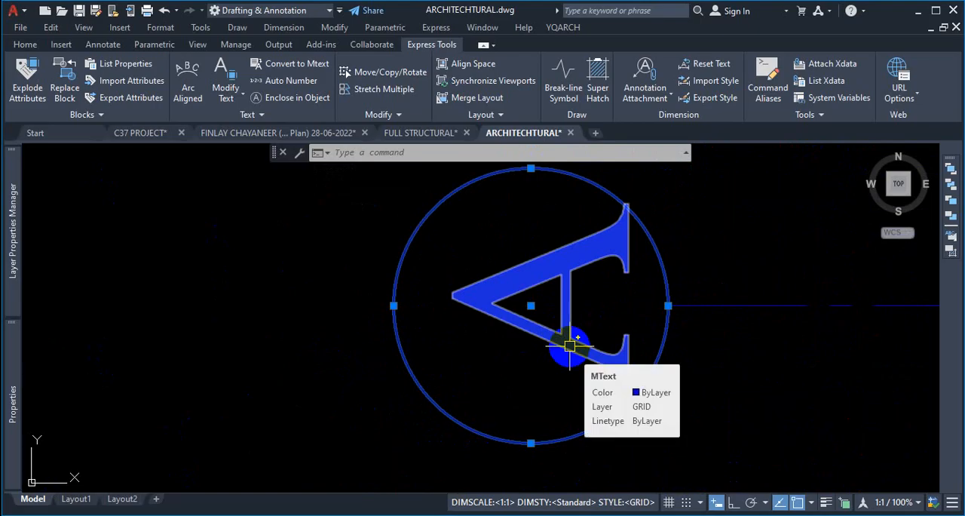
scroll(569, 346, "down", 6)
key("Escape")
- Select all grid-label circles using Select Similar and open their properties
scroll(504, 302, "up", 4)
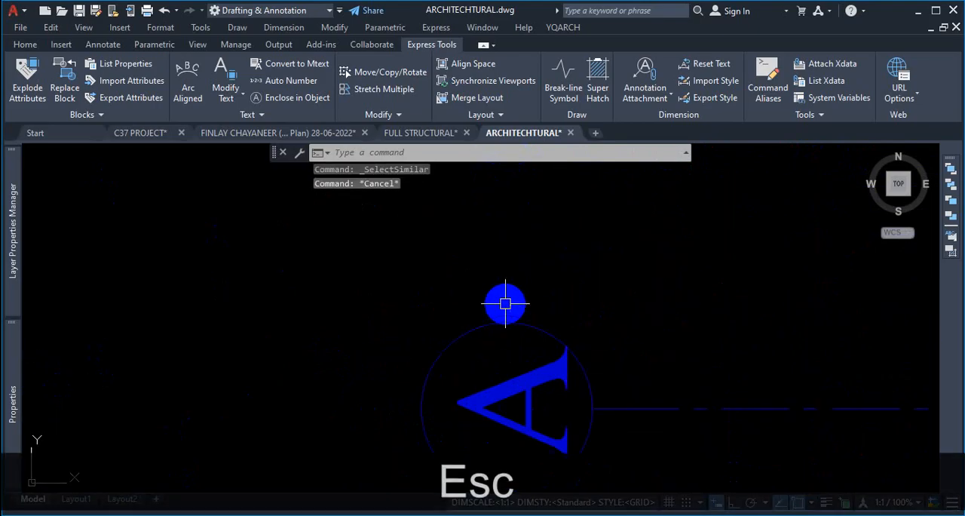
left_click(504, 298)
left_click(467, 335)
right_click(565, 259)
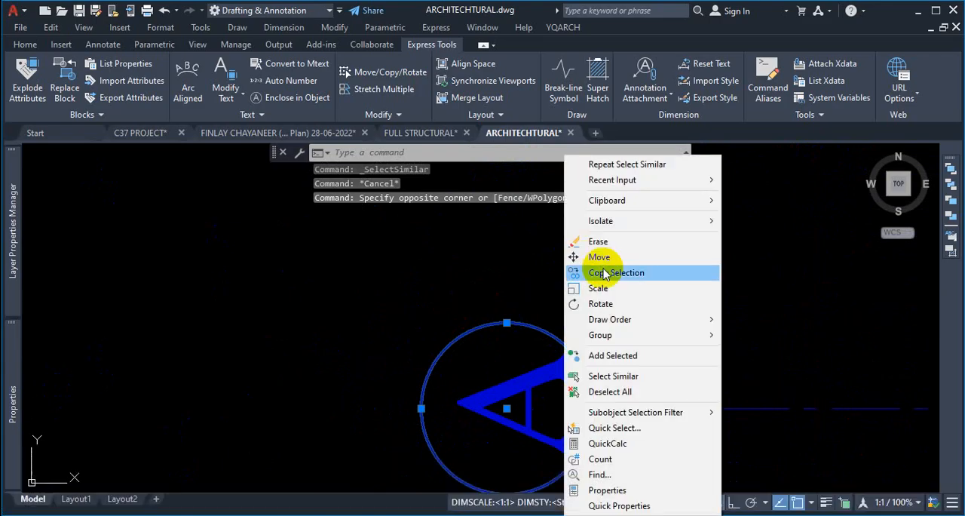
left_click(620, 376)
scroll(578, 340, "down", 5)
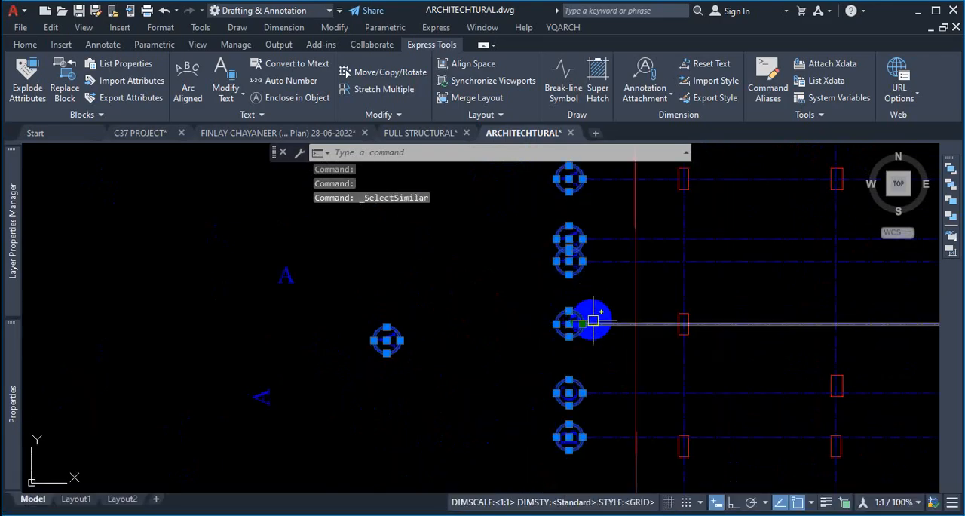
mouse_move(13, 386)
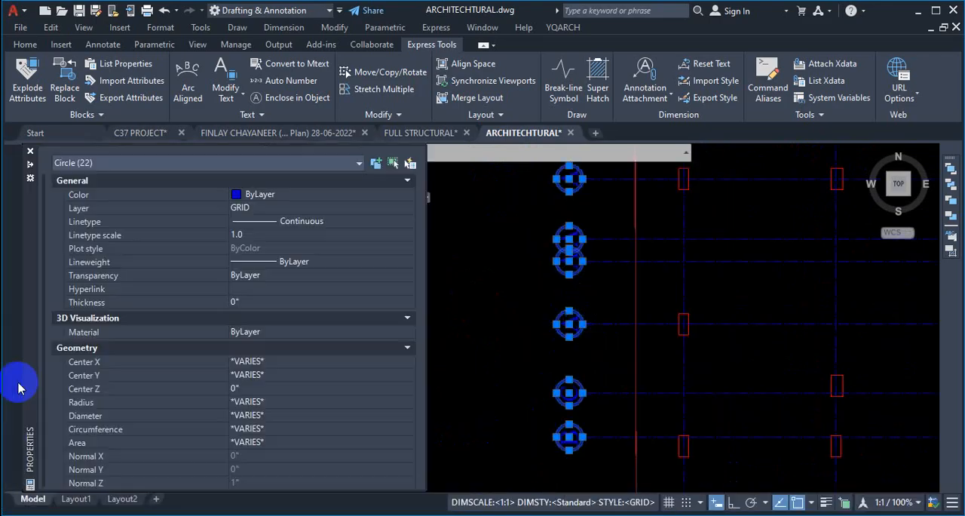
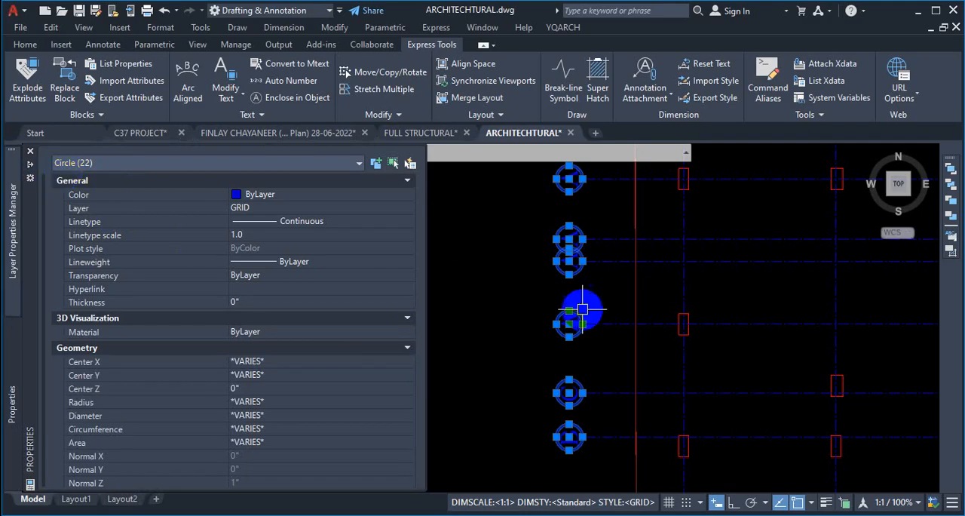
- Set the radius of all selected grid-label circles to 40
scroll(570, 256, "up", 2)
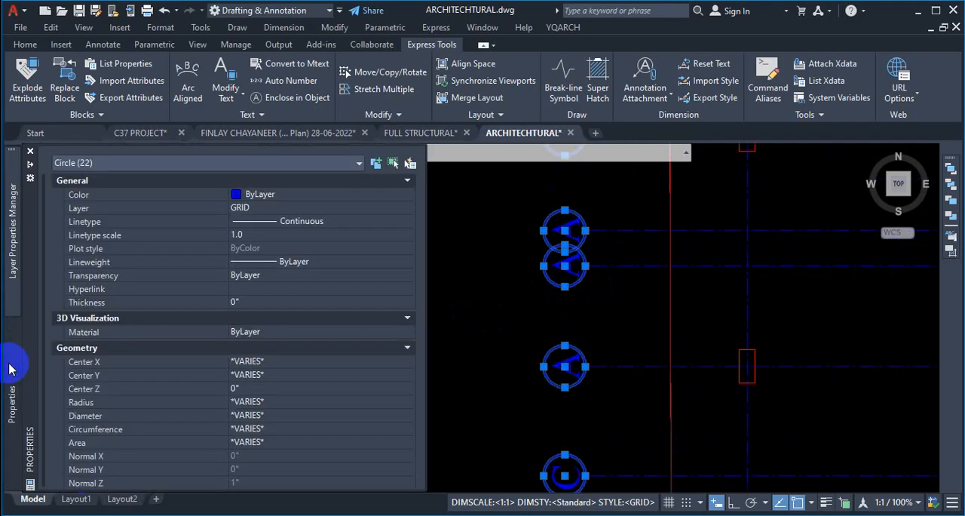
left_click(282, 403)
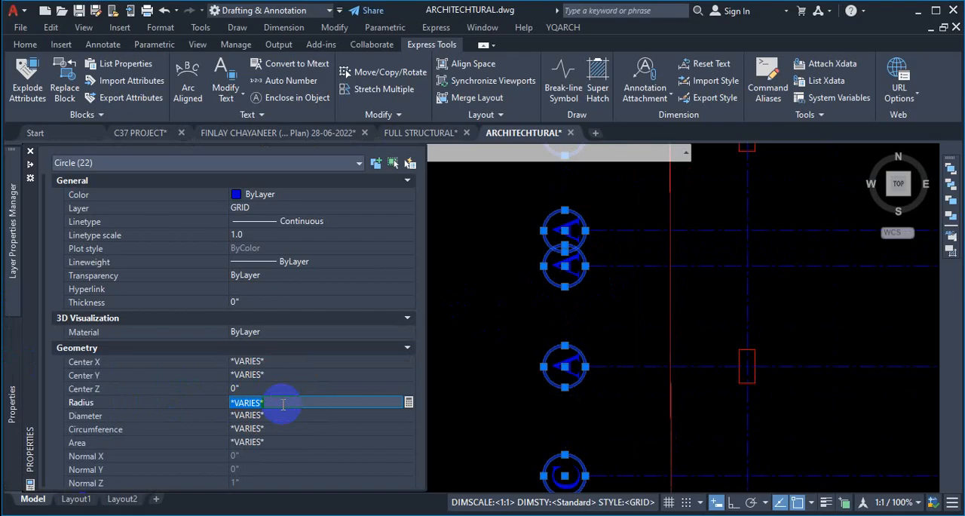
type("4")
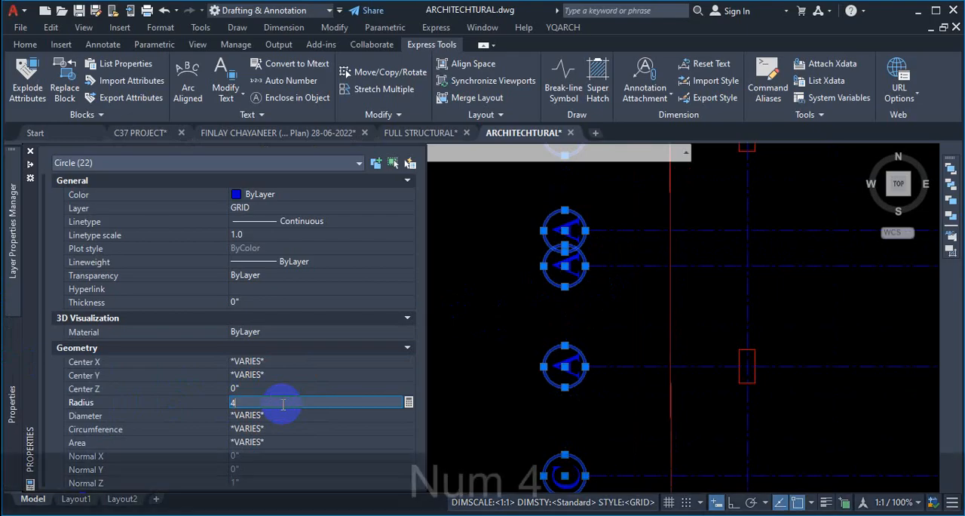
type("0")
key("Return")
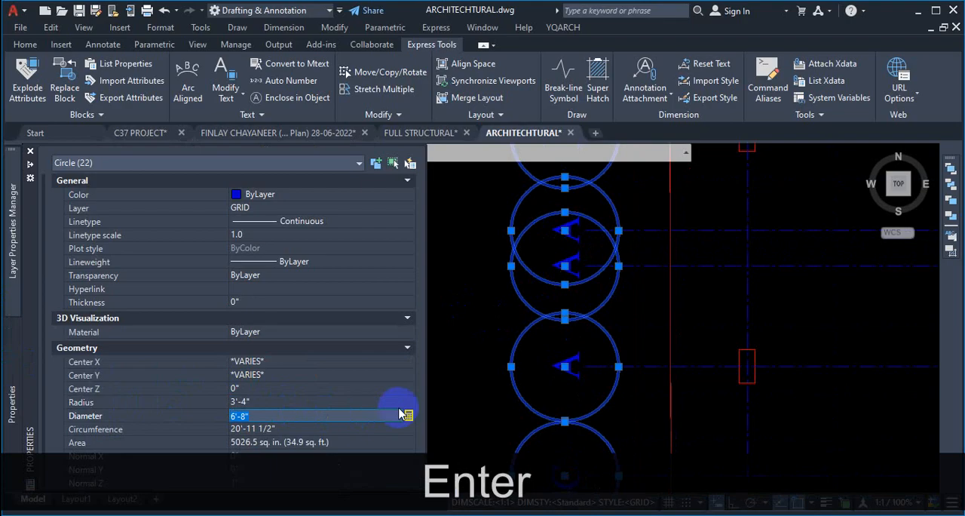
- Change the grid-label circles' radius to 20
scroll(411, 426, "down", 1)
scroll(520, 373, "down", 5)
scroll(590, 219, "up", 8)
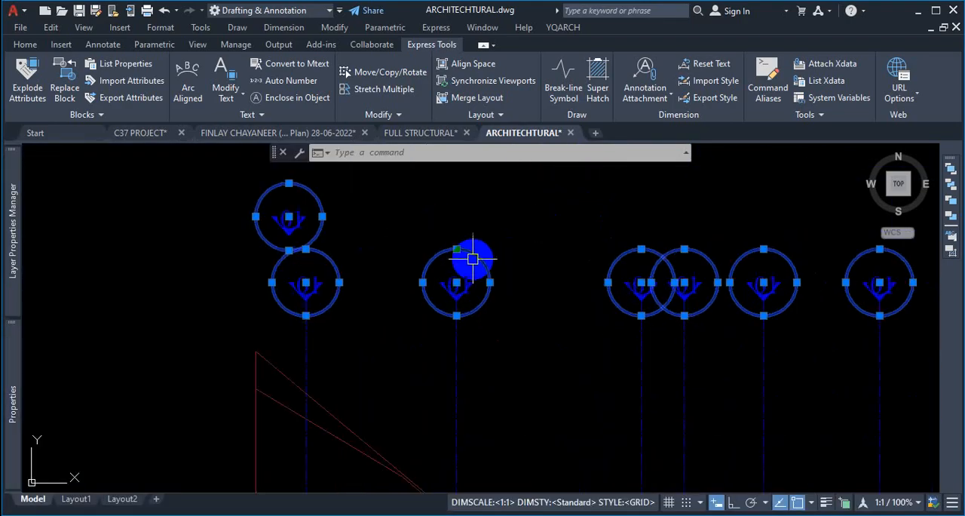
scroll(493, 303, "down", 6)
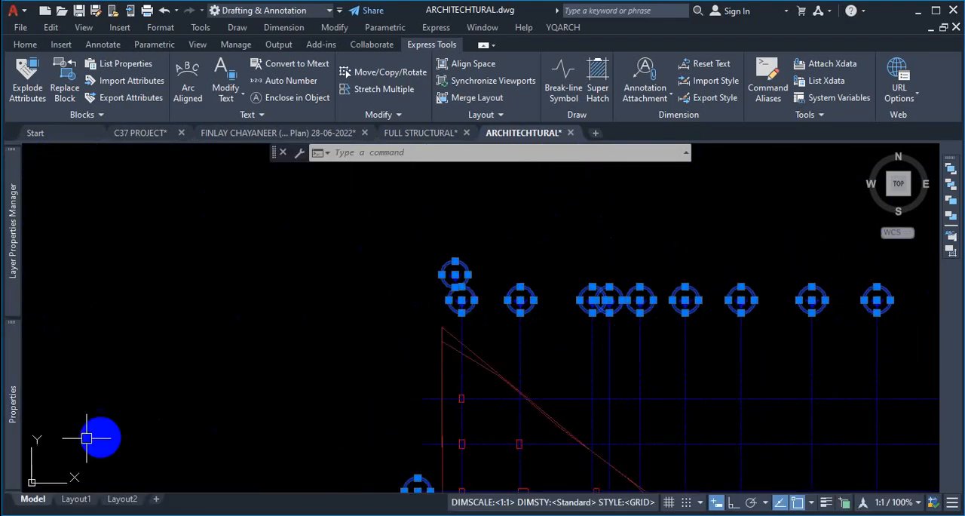
mouse_move(15, 407)
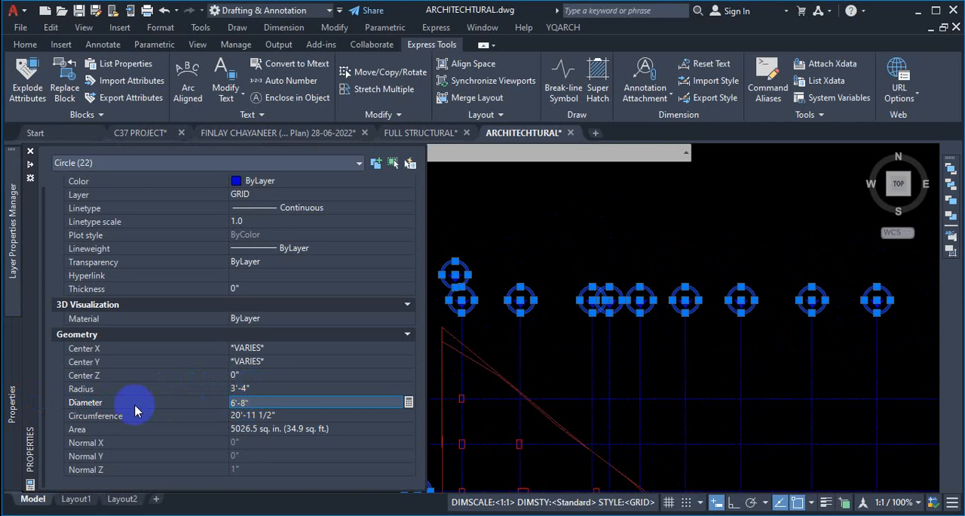
left_click(256, 388)
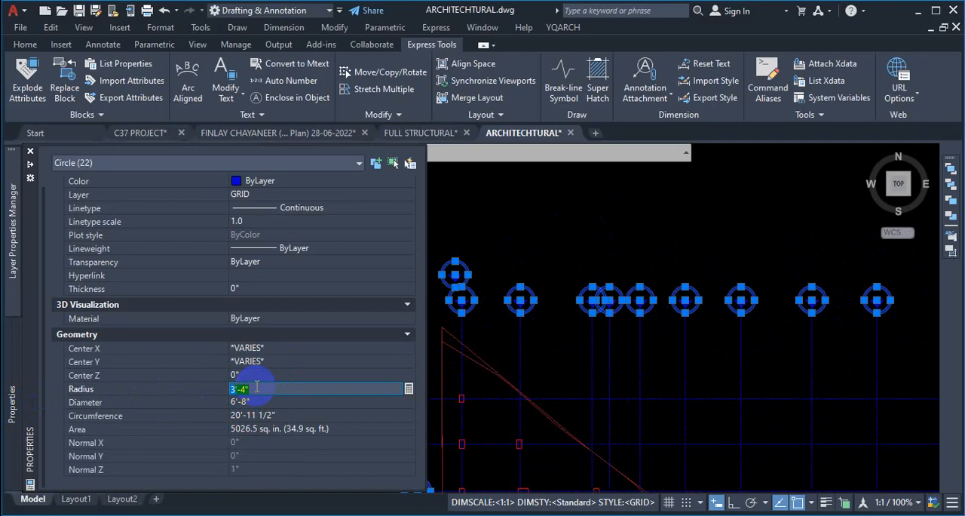
type("20")
key("Return")
- Examine the resized grid-label circles and letters across the drawing
scroll(611, 333, "up", 6)
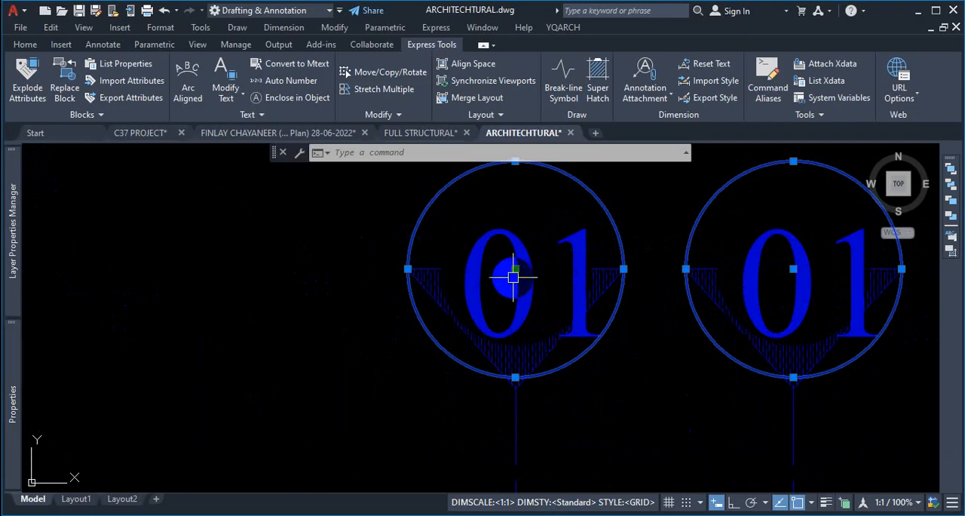
scroll(517, 275, "down", 4)
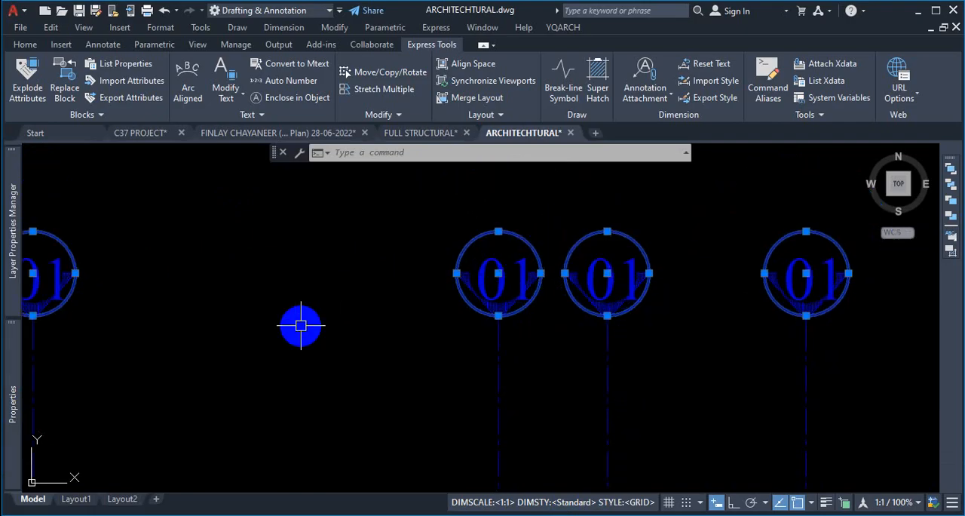
scroll(483, 309, "up", 8)
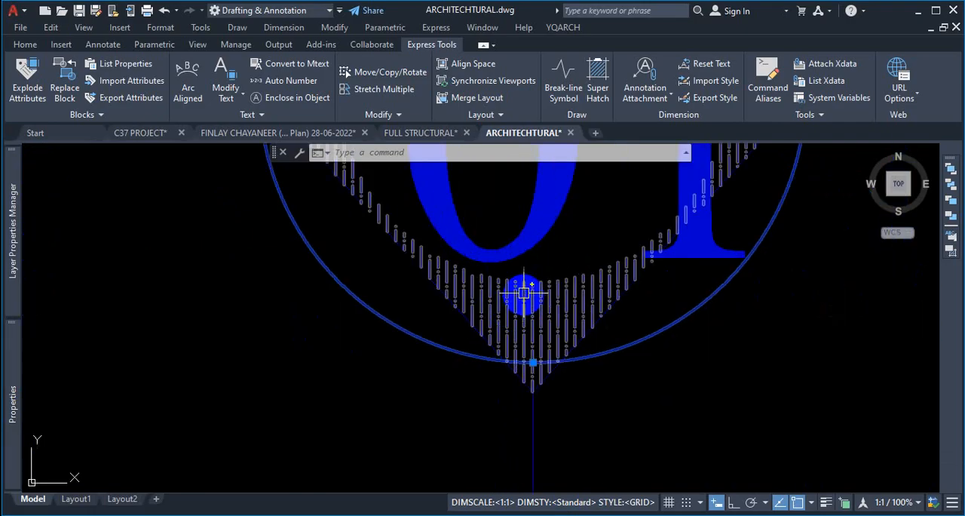
scroll(525, 294, "down", 8)
scroll(513, 317, "up", 3)
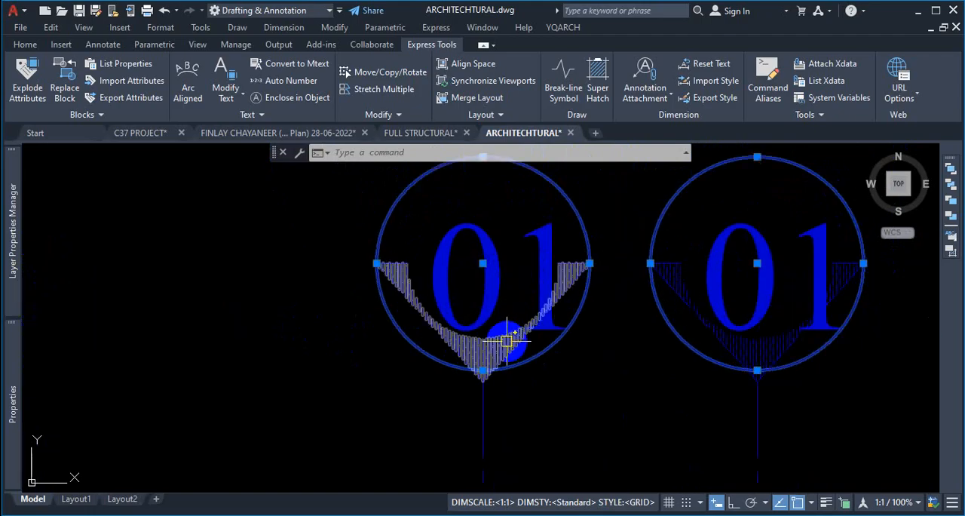
mouse_move(505, 341)
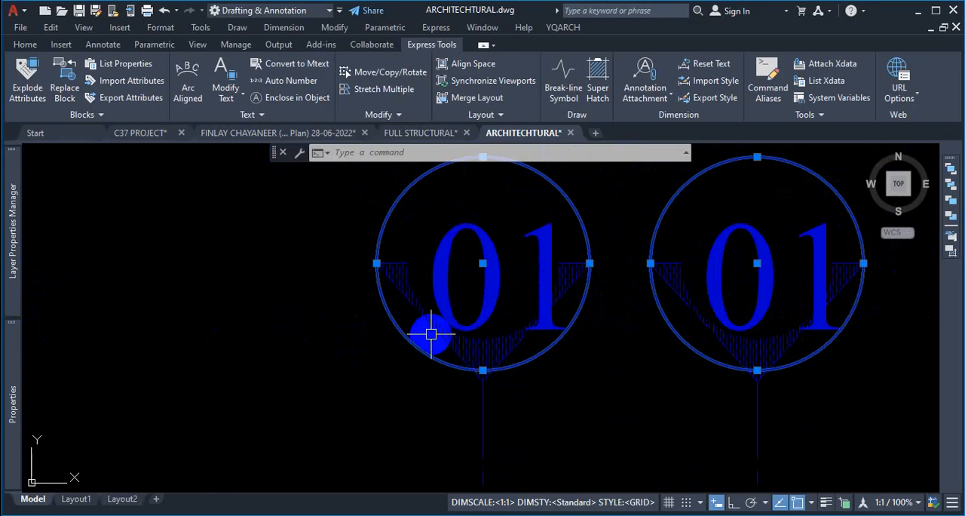
key("Escape")
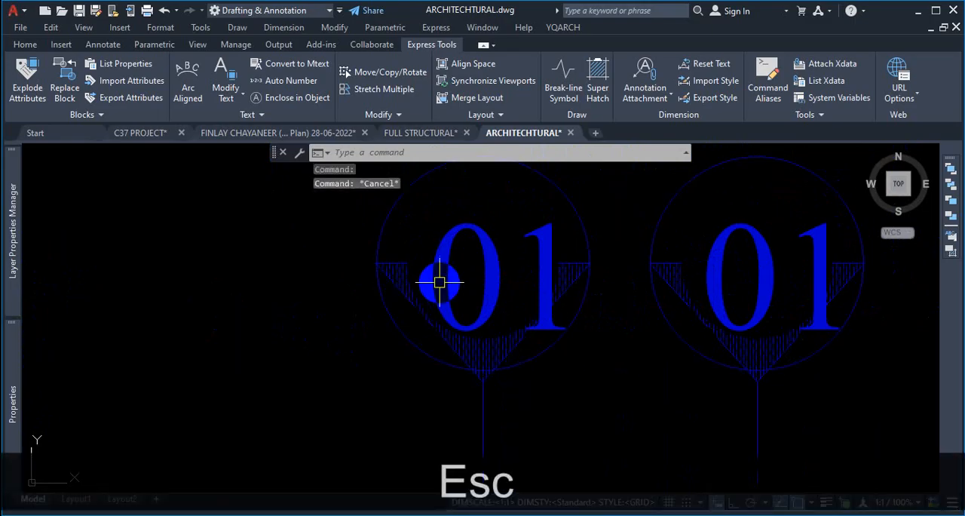
scroll(481, 301, "down", 2)
scroll(534, 290, "down", 5)
scroll(493, 341, "up", 3)
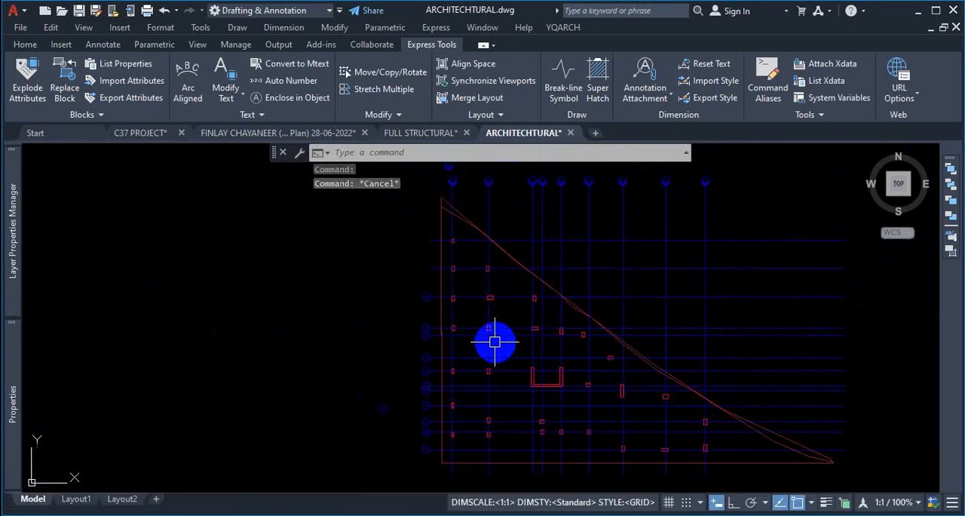
scroll(440, 269, "up", 2)
scroll(490, 269, "down", 3)
scroll(493, 235, "up", 5)
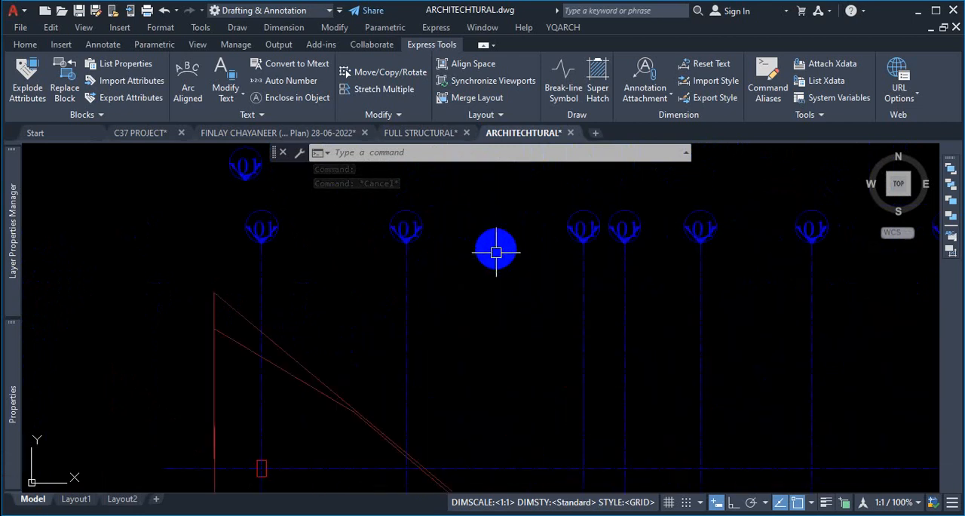
- Undo the recent radius changes to the grid-label circles
key("ctrl+z")
key("ctrl+z")
key("ctrl+z")
key("ctrl+z")
key("ctrl+z")
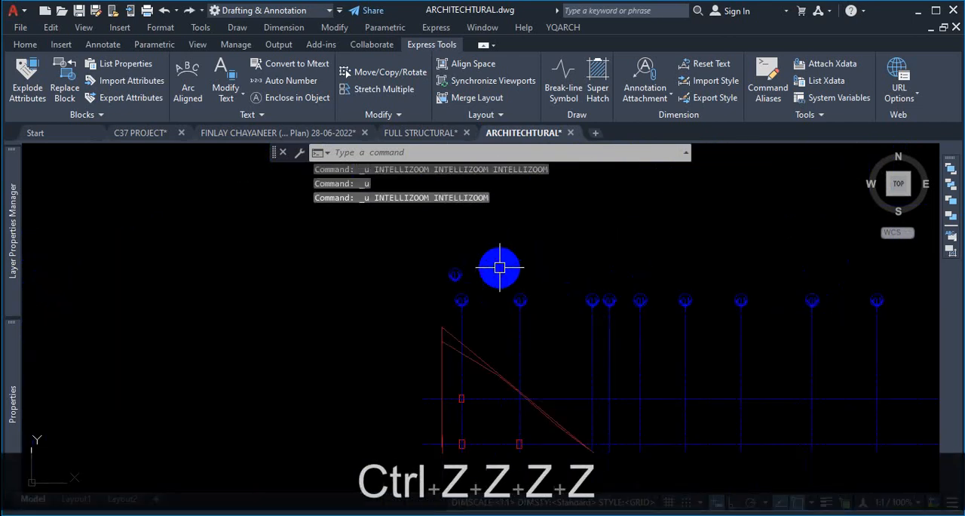
key("ctrl+z")
key("ctrl+z")
key("ctrl+z")
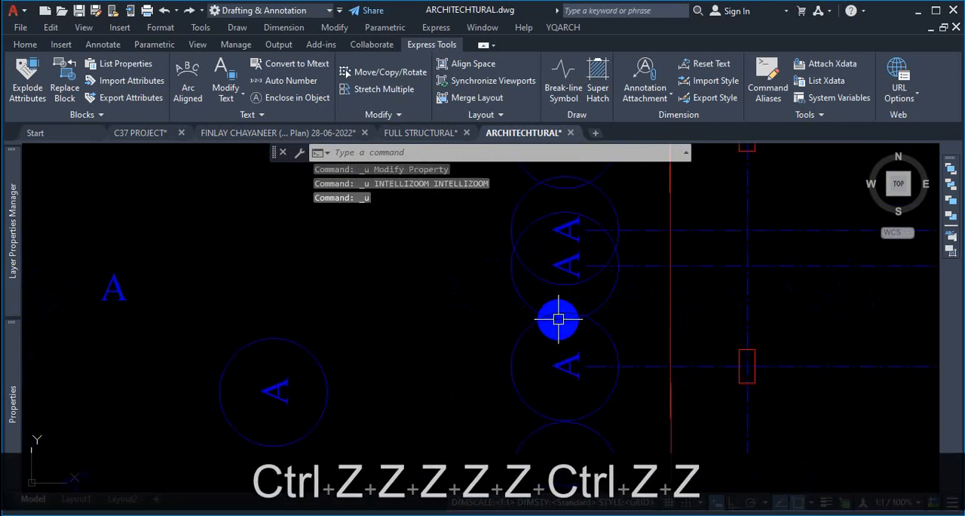
key("Escape")
key("ctrl+z")
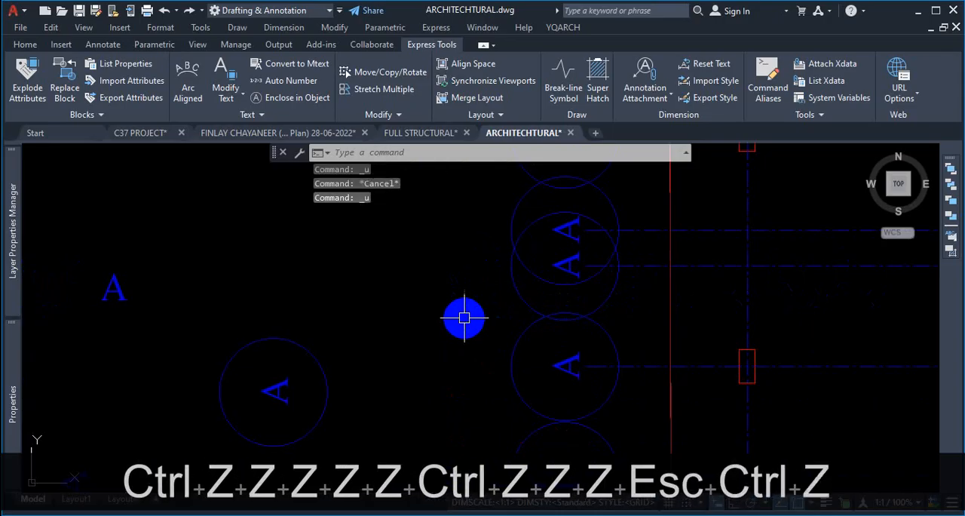
key("ctrl+z")
key("ctrl+z")
key("Escape")
scroll(515, 286, "up", 3)
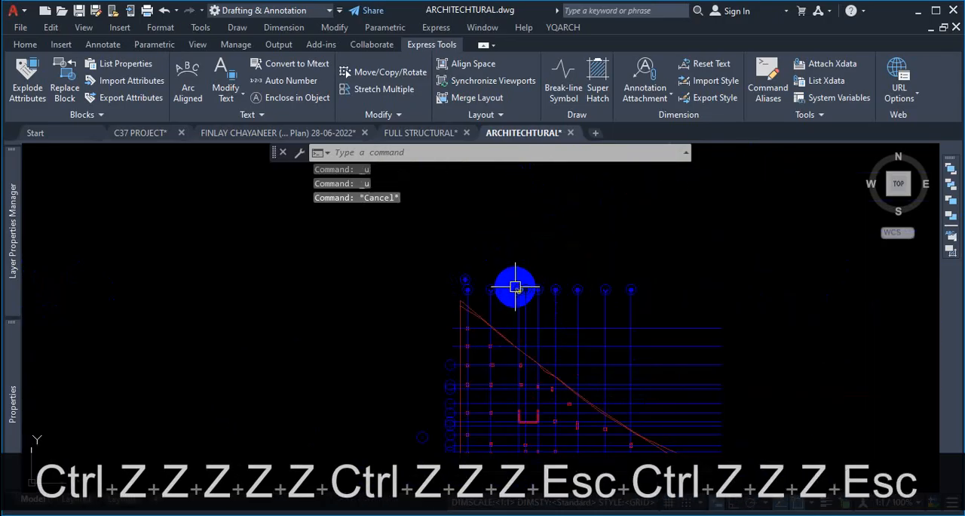
left_click(25, 45)
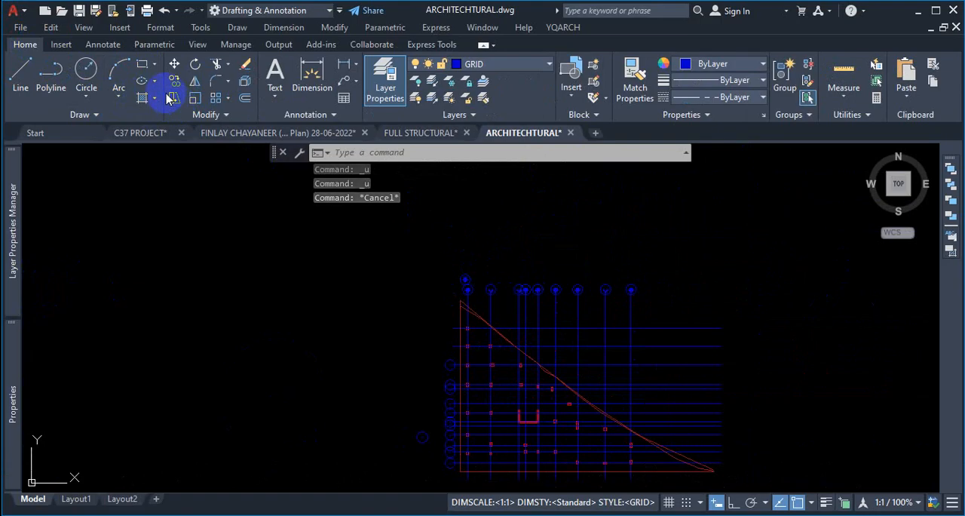
key("Escape")
key("Escape")
scroll(493, 312, "up", 6)
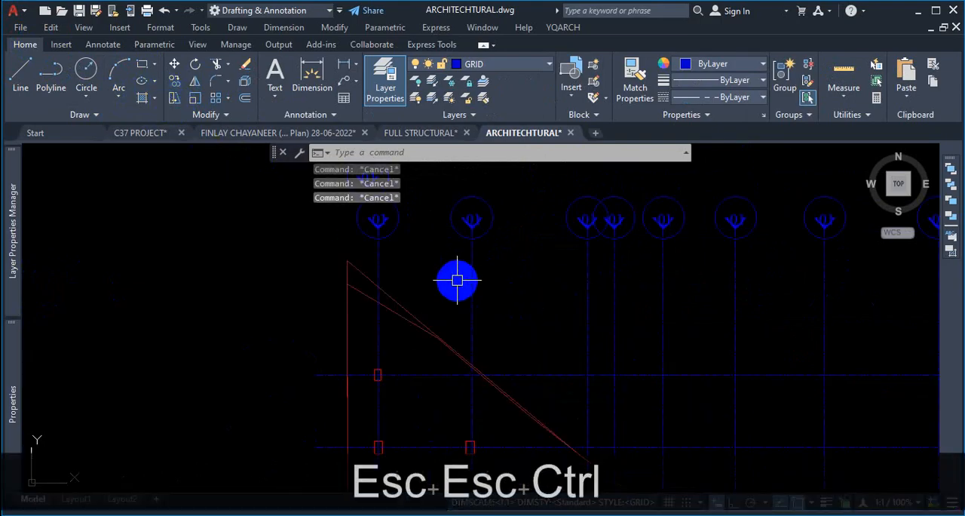
- Undo several more earlier operations on the grid labels
key("ctrl+z")
key("ctrl+z")
key("ctrl+z")
left_click(445, 283)
key("Escape")
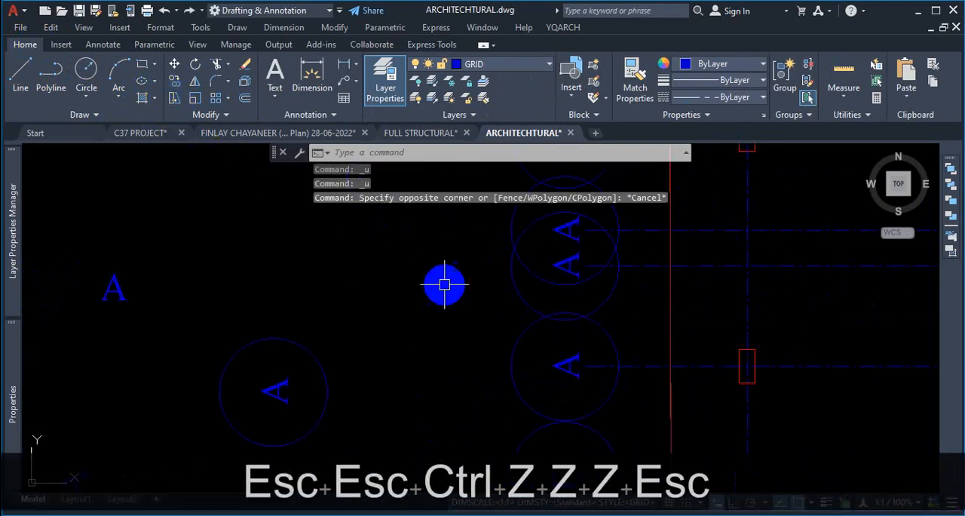
key("ctrl+z")
key("ctrl+z")
key("ctrl+z")
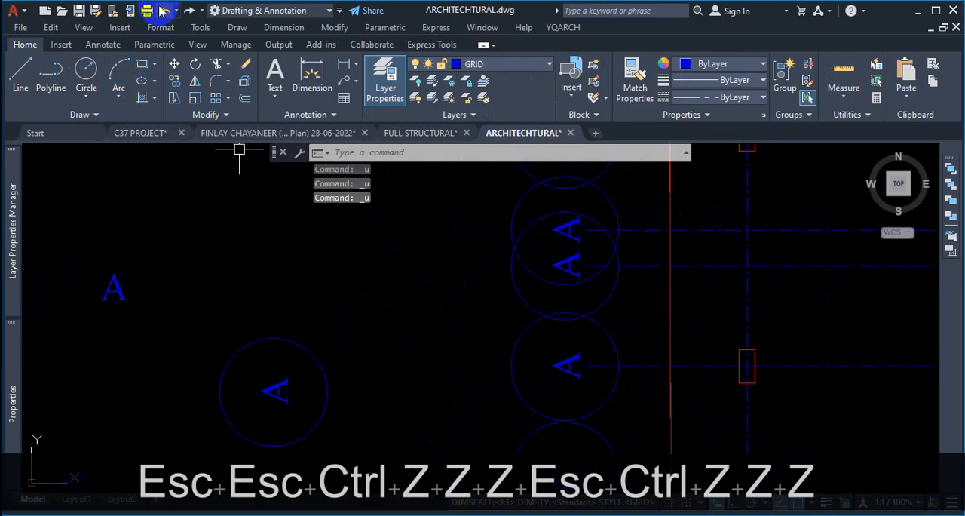
left_click(162, 10)
left_click(162, 11)
scroll(463, 311, "down", 15)
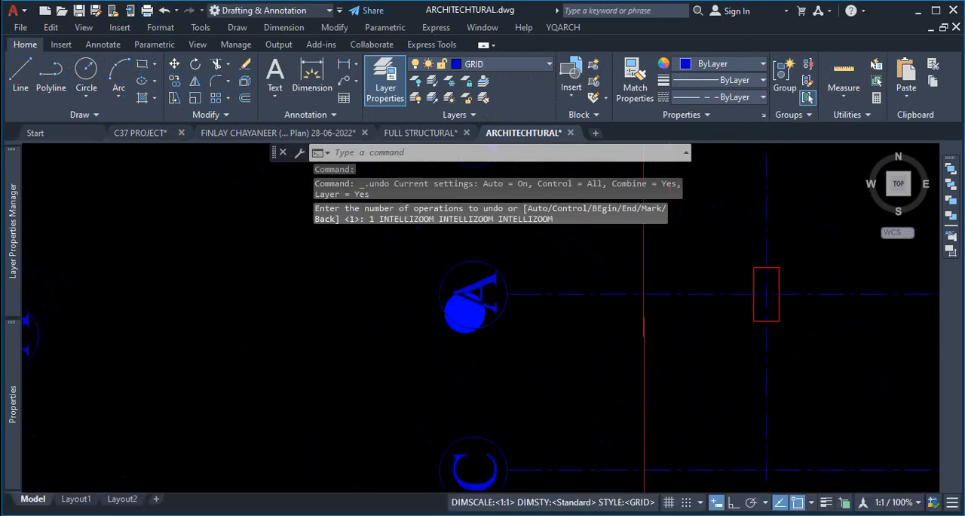
scroll(503, 369, "up", 3)
scroll(502, 371, "up", 9)
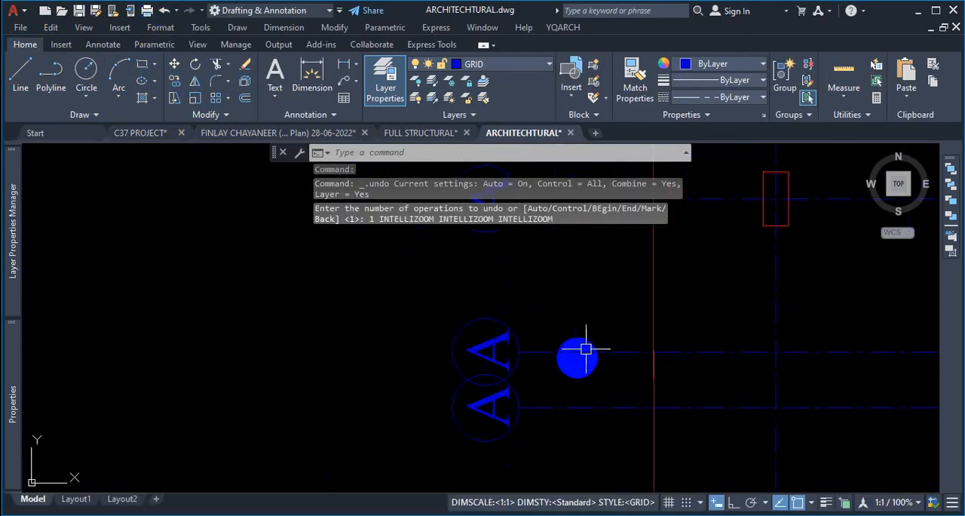
scroll(528, 341, "up", 2)
scroll(470, 336, "down", 2)
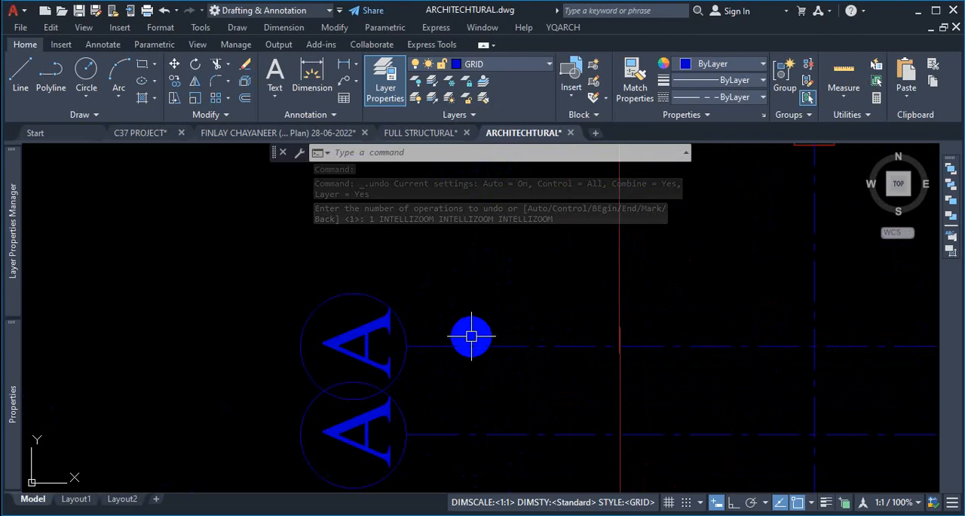
- Draw a horizontal reference line about 2'-6" long leftward from above the circled A label with Ortho on
left_click(469, 344)
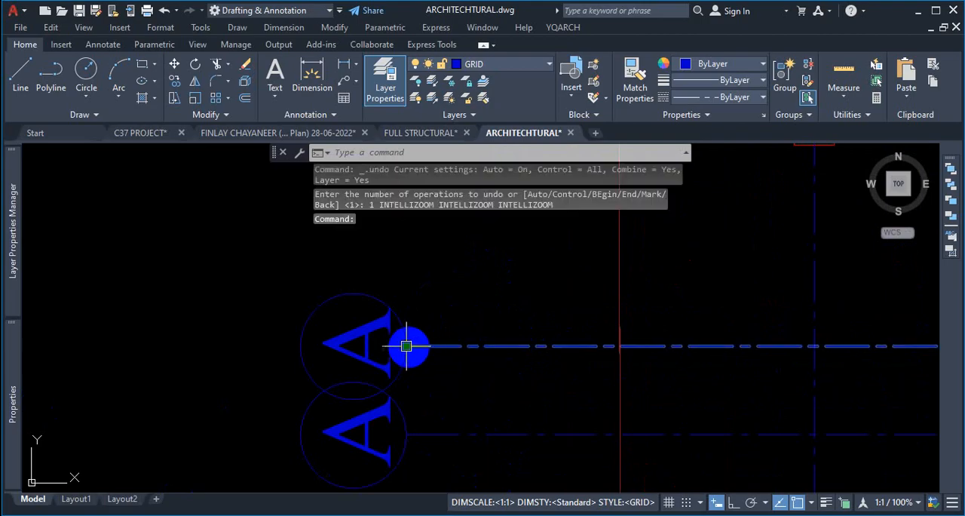
left_click(21, 74)
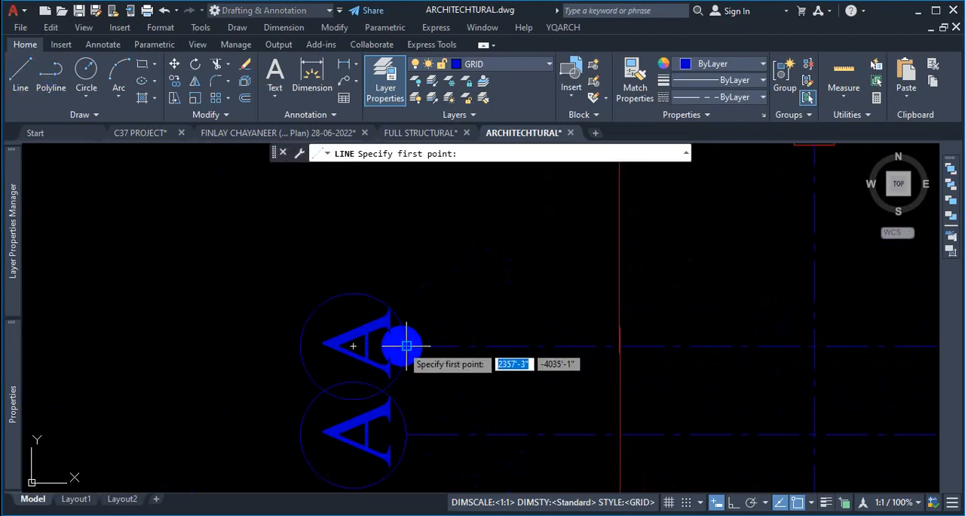
left_click(405, 282)
left_click(406, 281)
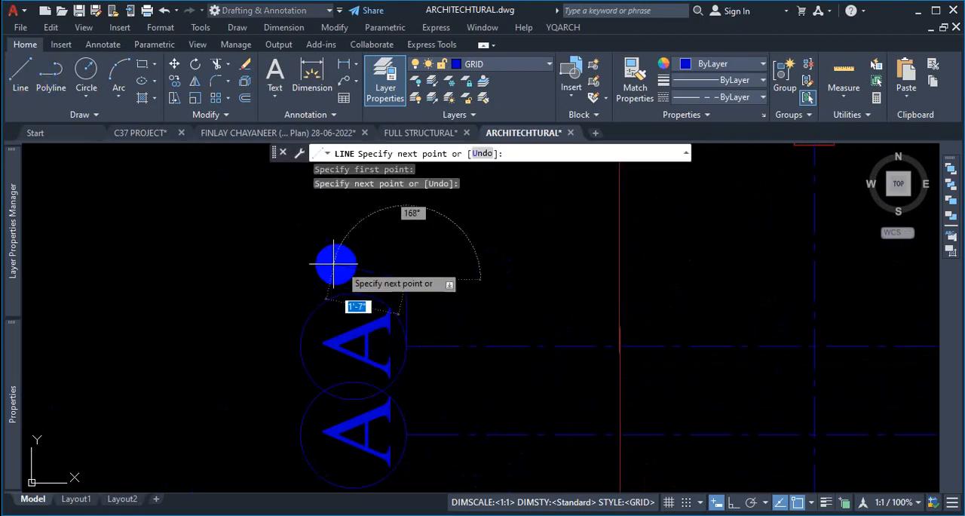
key("F8")
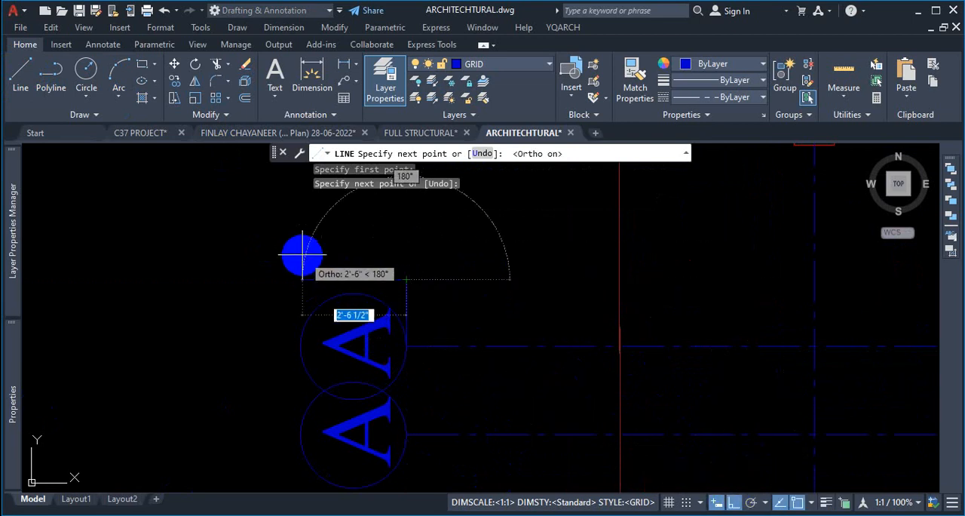
left_click(318, 251)
key("Escape")
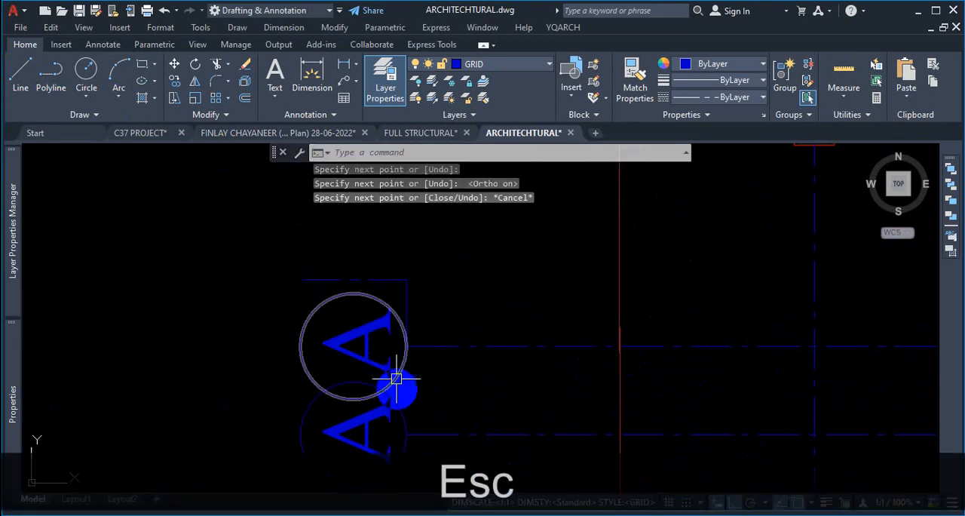
- Move the circled A label and its circle from the circle's quadrant to the end of the reference line
scroll(398, 321, "up", 2)
left_click(394, 300)
left_click(341, 340)
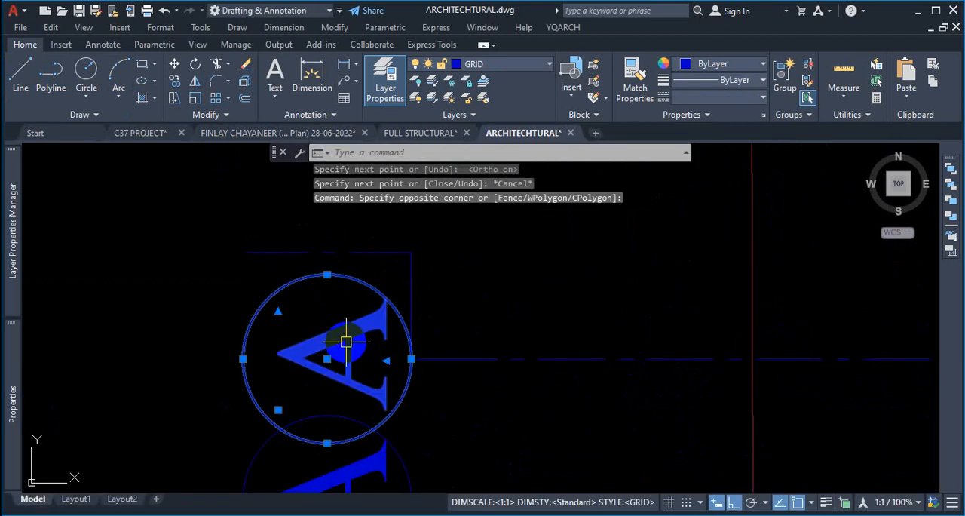
type("M")
key("Return")
left_click(411, 358)
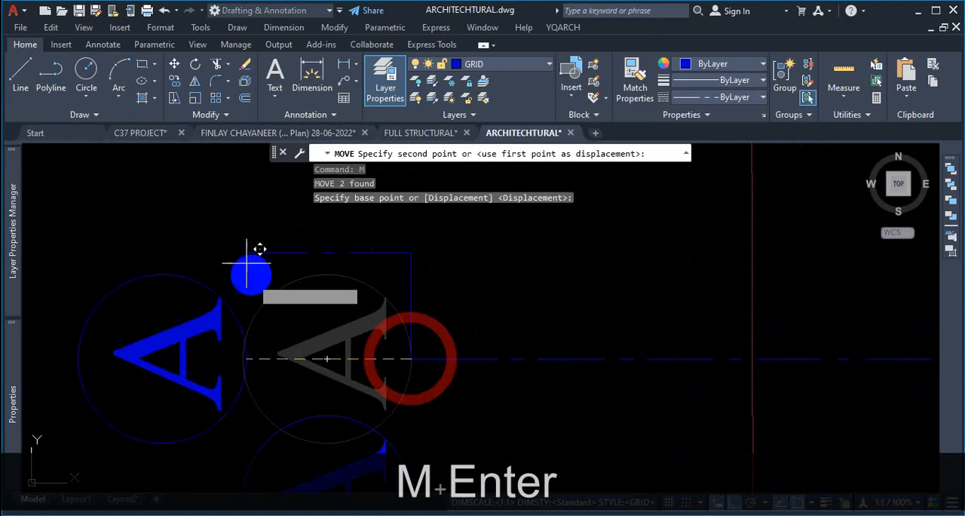
left_click(247, 253)
scroll(450, 249, "down", 5)
key("Escape")
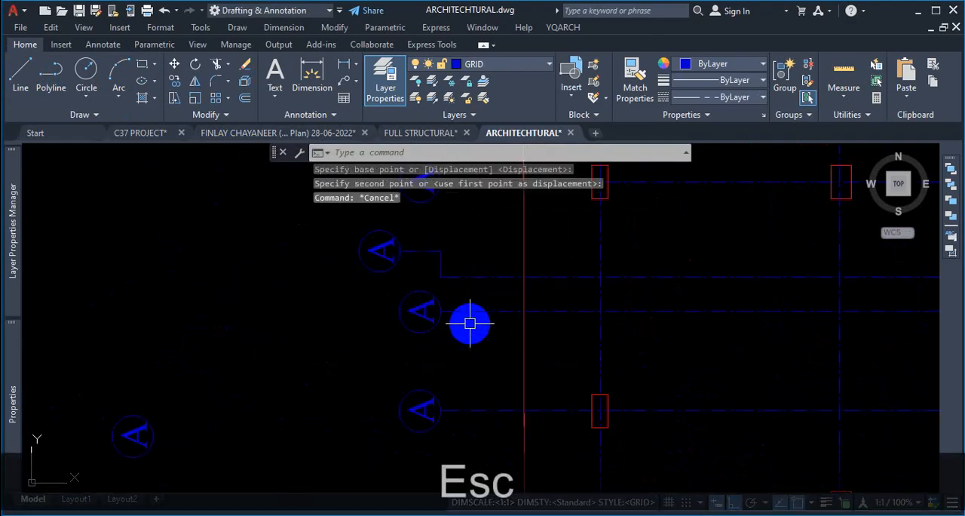
- Switch to the reference PDF and examine the numbered grid labels on the column layout plan
scroll(444, 302, "down", 4)
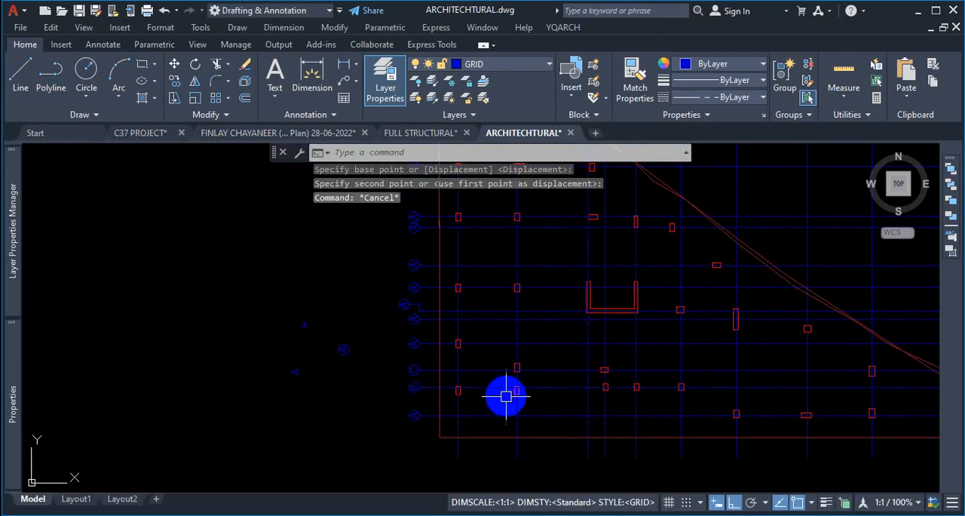
scroll(505, 396, "up", 2)
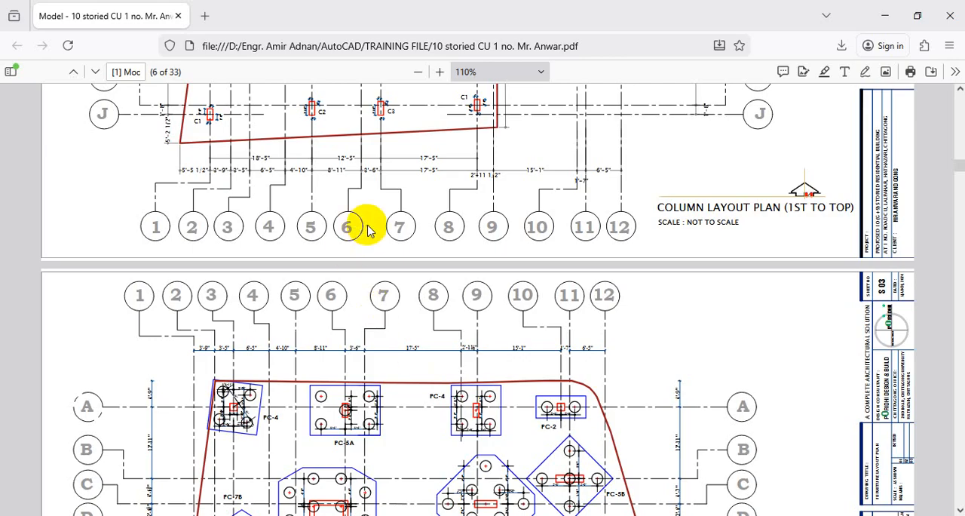
key("ctrl+1")
left_click(367, 225)
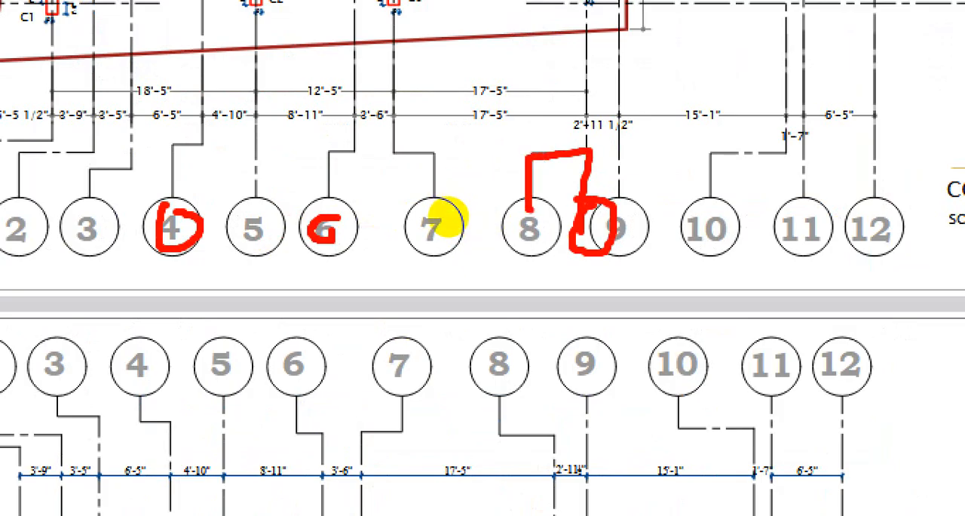
key("Escape")
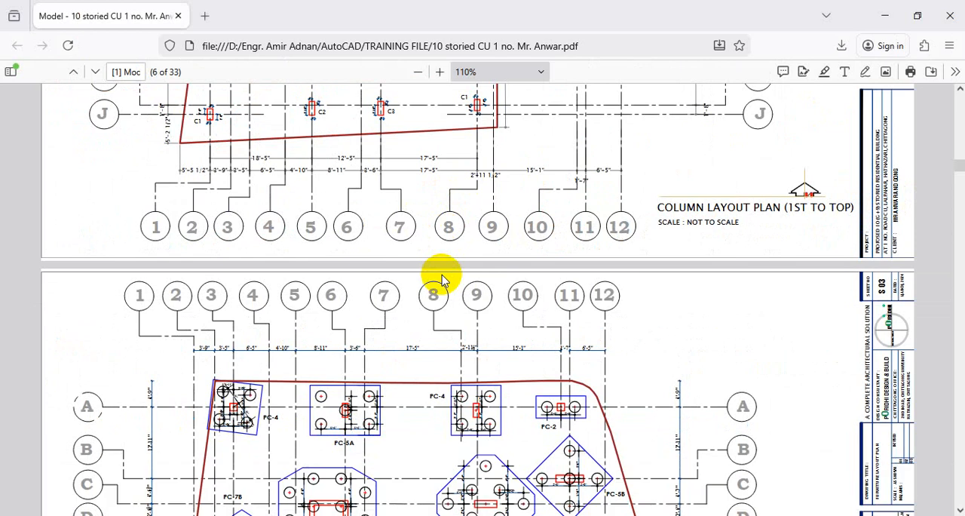
key("Escape")
scroll(551, 287, "down", 3)
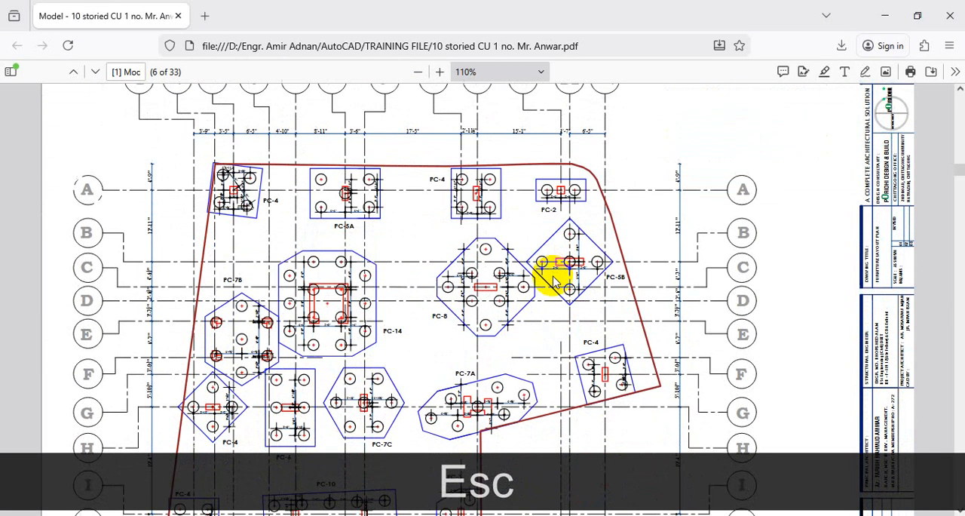
left_click(884, 15)
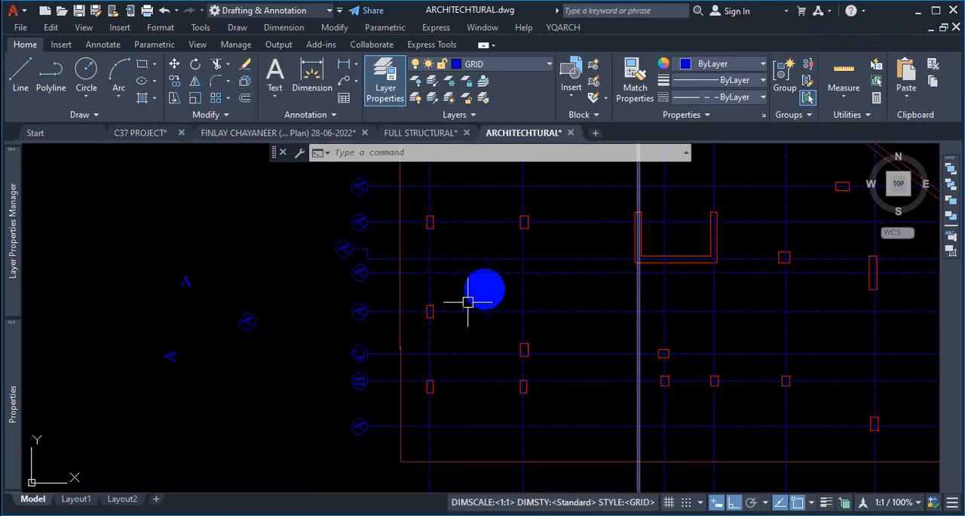
- Examine the numbered grid labels along the top of the triangular layout
key("Escape")
scroll(482, 241, "down", 2)
scroll(478, 252, "up", 10)
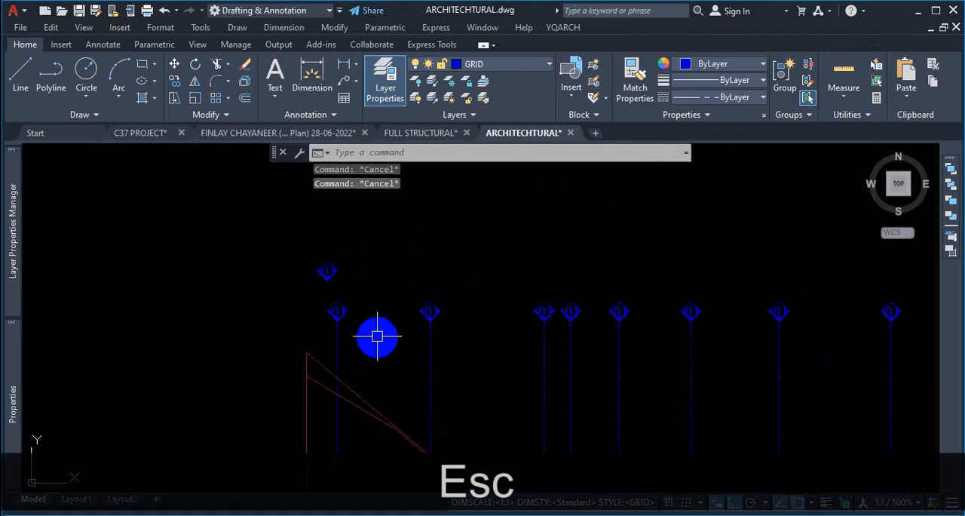
scroll(538, 274, "down", 3)
scroll(556, 280, "up", 3)
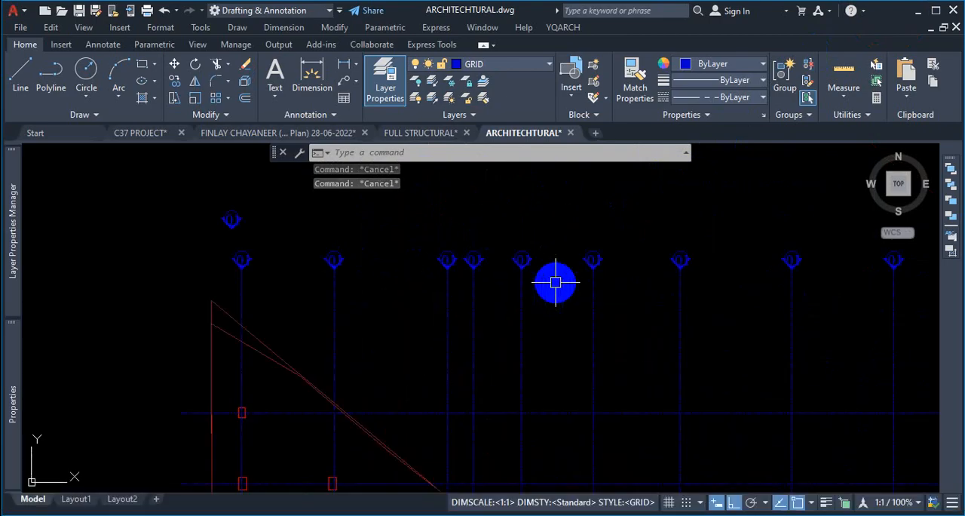
scroll(388, 255, "up", 6)
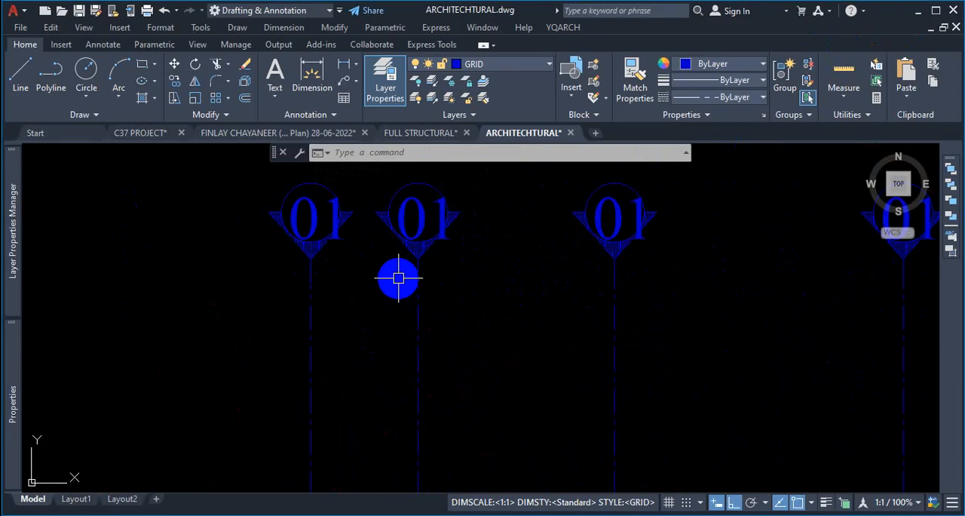
scroll(398, 278, "down", 8)
scroll(431, 370, "up", 2)
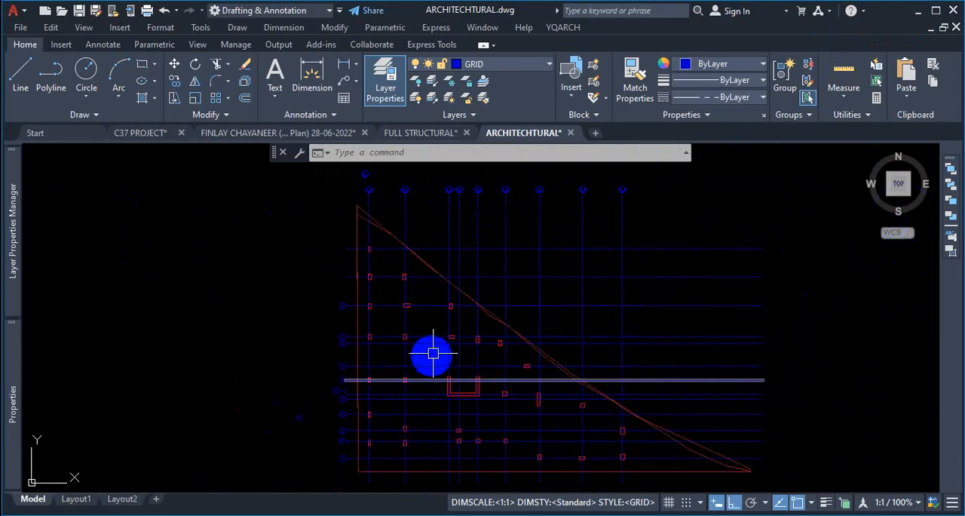
scroll(384, 267, "up", 3)
scroll(372, 292, "down", 6)
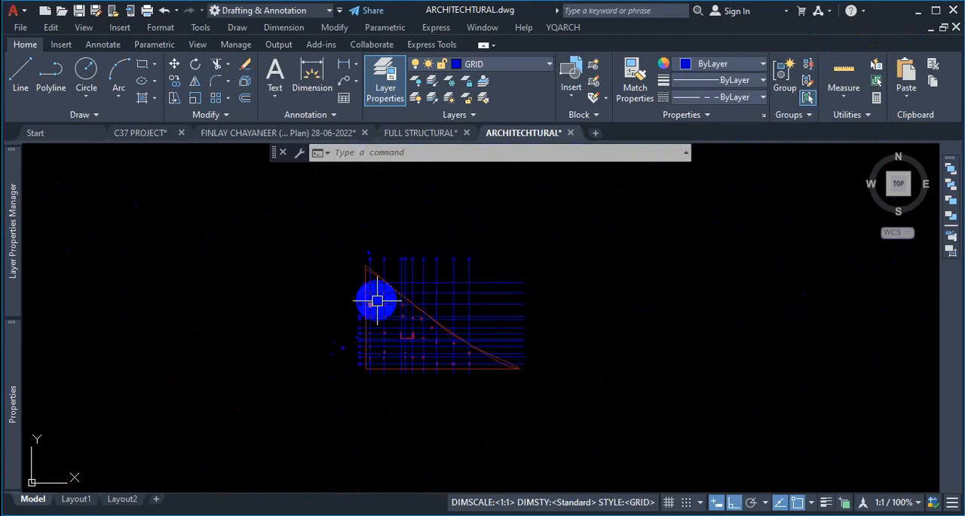
scroll(379, 282, "up", 1)
scroll(379, 282, "up", 6)
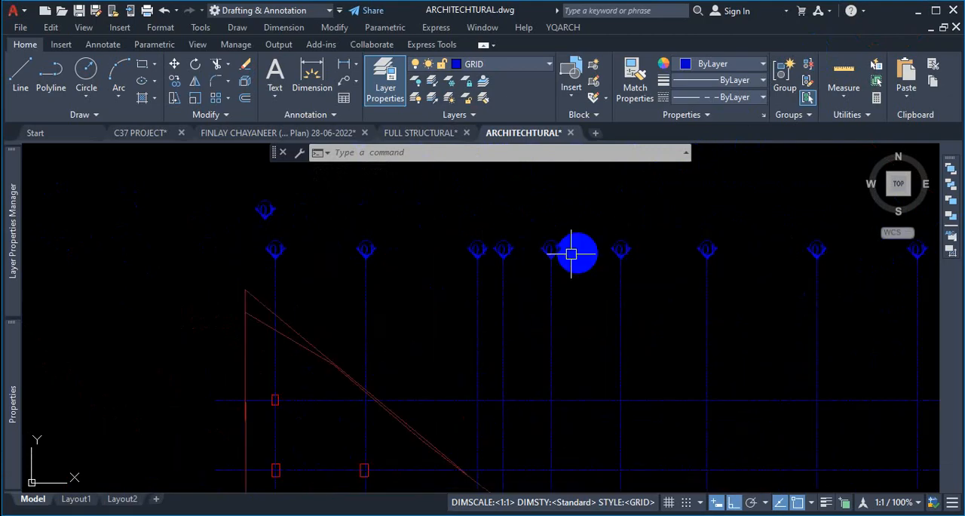
scroll(478, 261, "down", 4)
scroll(679, 250, "up", 2)
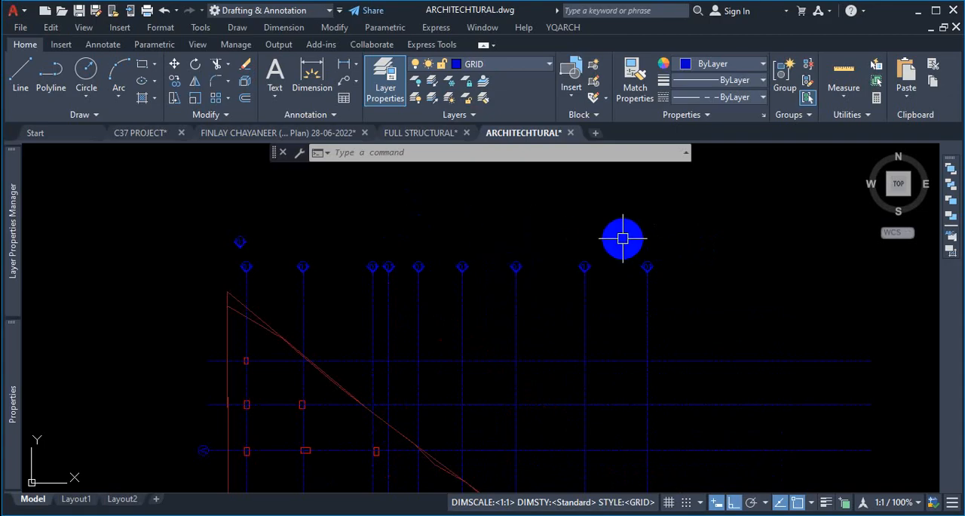
scroll(297, 252, "up", 1)
scroll(429, 252, "down", 5)
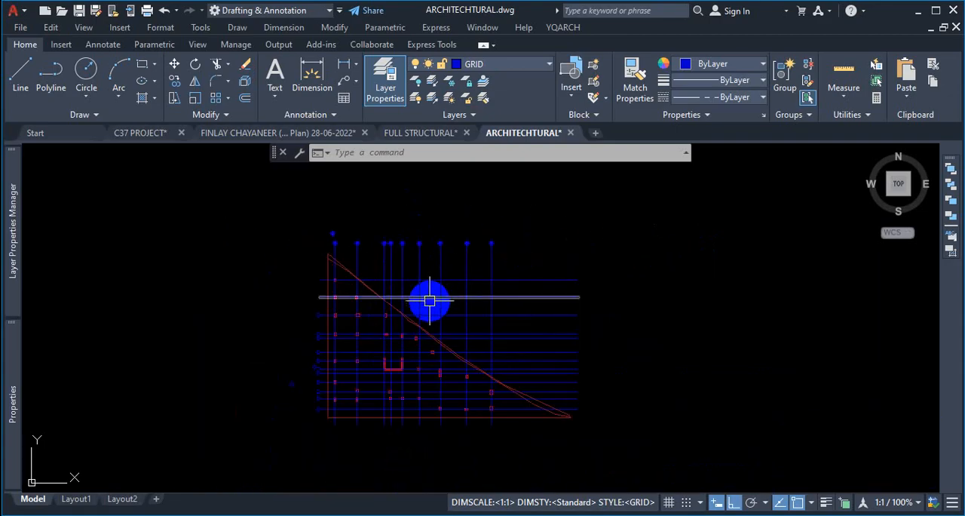
scroll(327, 291, "up", 2)
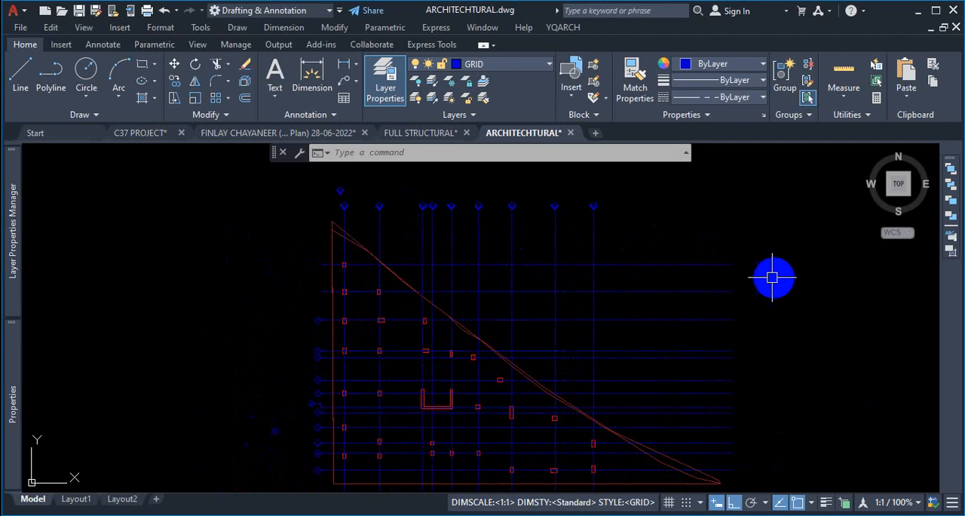
scroll(695, 230, "down", 2)
scroll(611, 228, "up", 2)
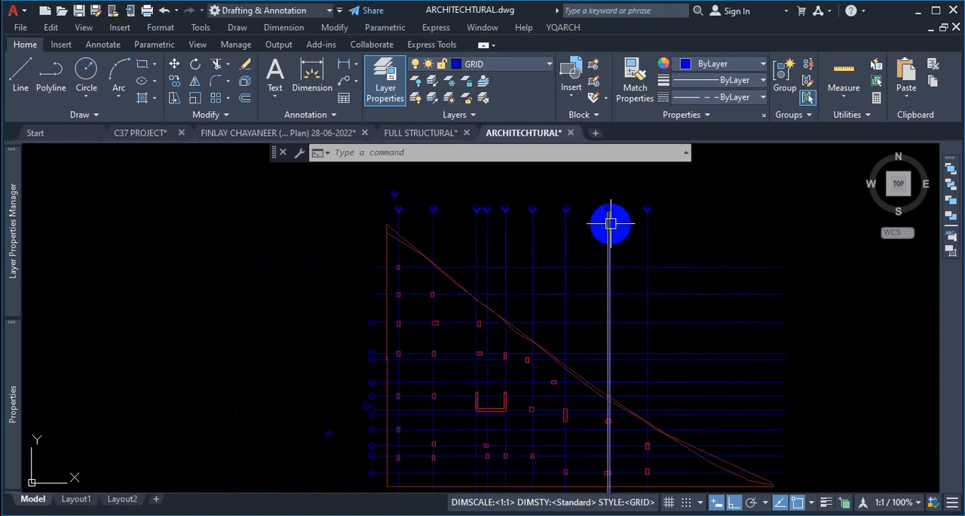
- Mirror the numbered grid labels at the top of the plan about a horizontal line, keeping the originals, to label the bottom ends
left_click(677, 191)
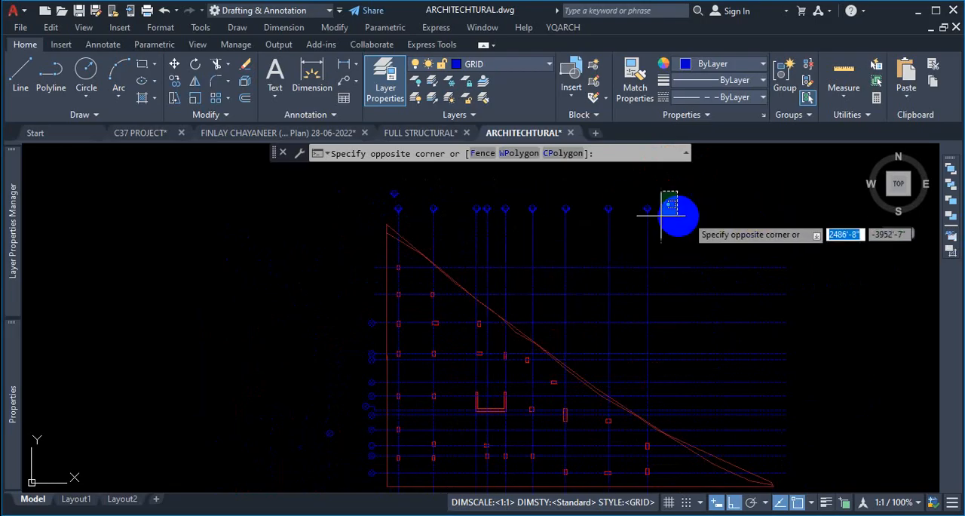
left_click(667, 214)
left_click(685, 202)
left_click(386, 214)
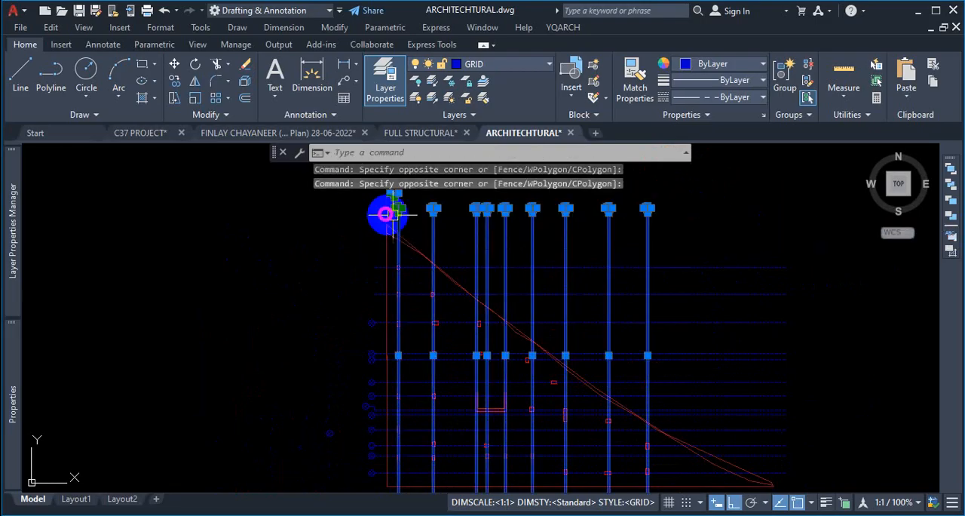
scroll(662, 253, "up", 2)
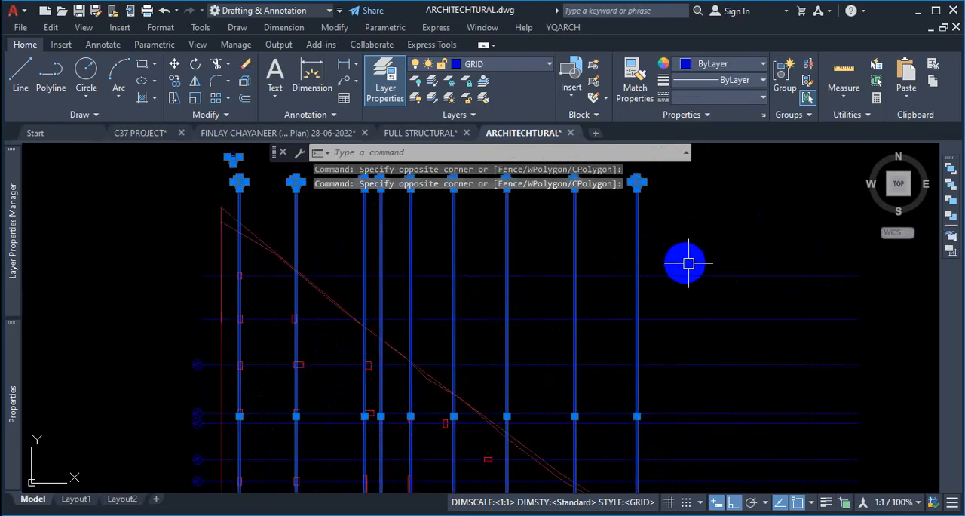
left_click(676, 221, "shift")
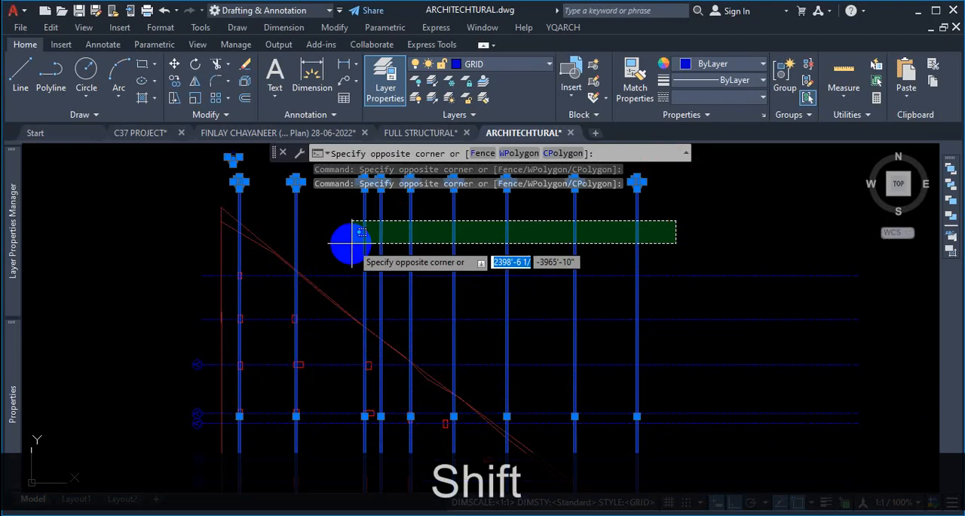
left_click(290, 237, "shift")
scroll(249, 200, "up", 2)
left_click(250, 201, "shift")
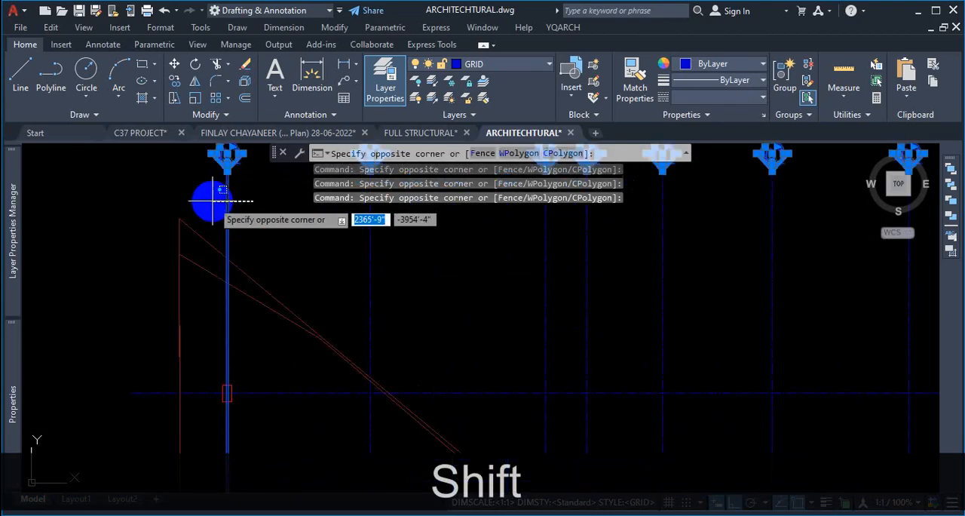
left_click(211, 201, "shift")
scroll(464, 267, "down", 3)
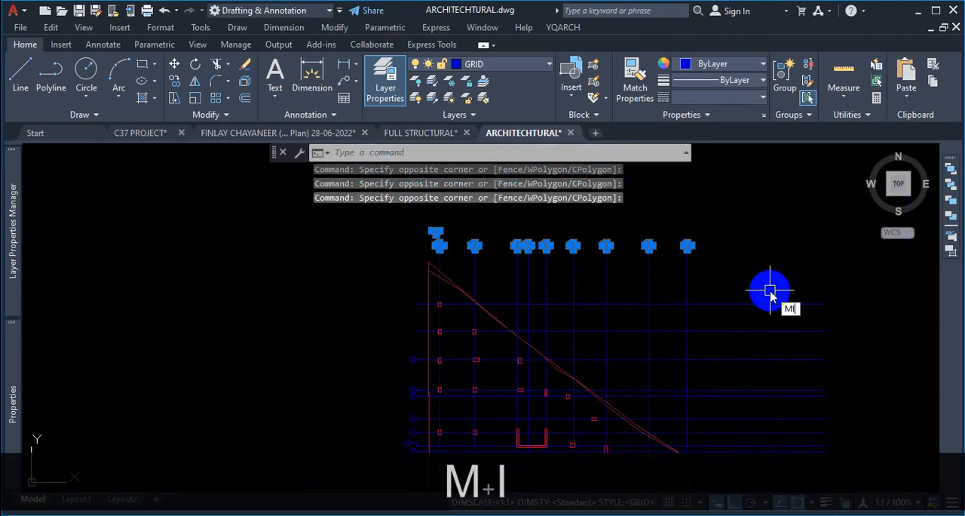
key("Return")
scroll(701, 308, "down", 2)
scroll(700, 274, "up", 4)
scroll(679, 286, "down", 3)
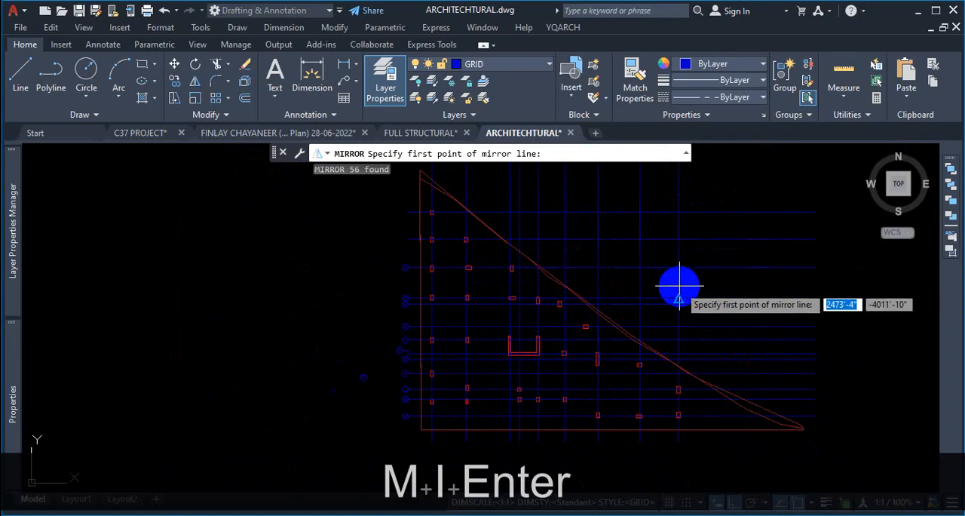
left_click(678, 293)
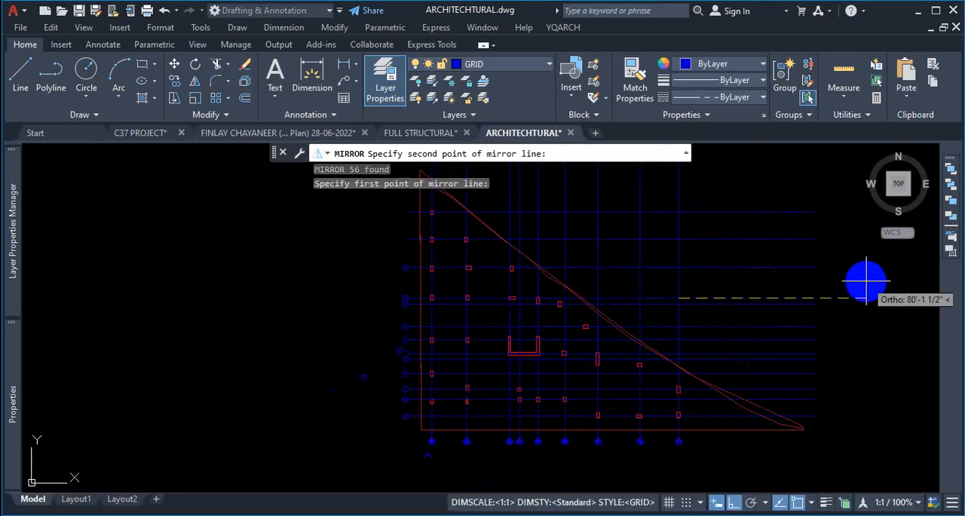
left_click(865, 282)
left_click(903, 336)
- Examine the mirrored numbered grid labels along the bottom of the triangular layout
scroll(662, 443, "up", 4)
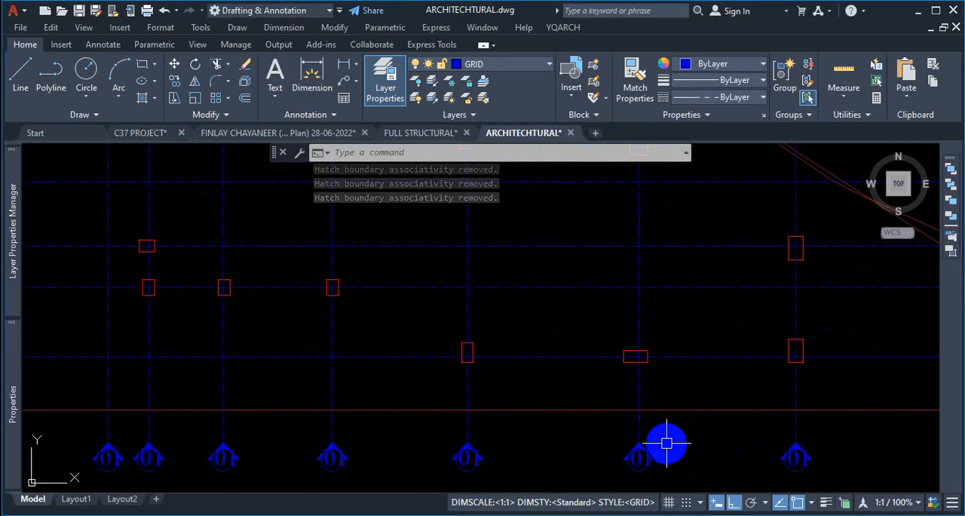
scroll(647, 455, "down", 5)
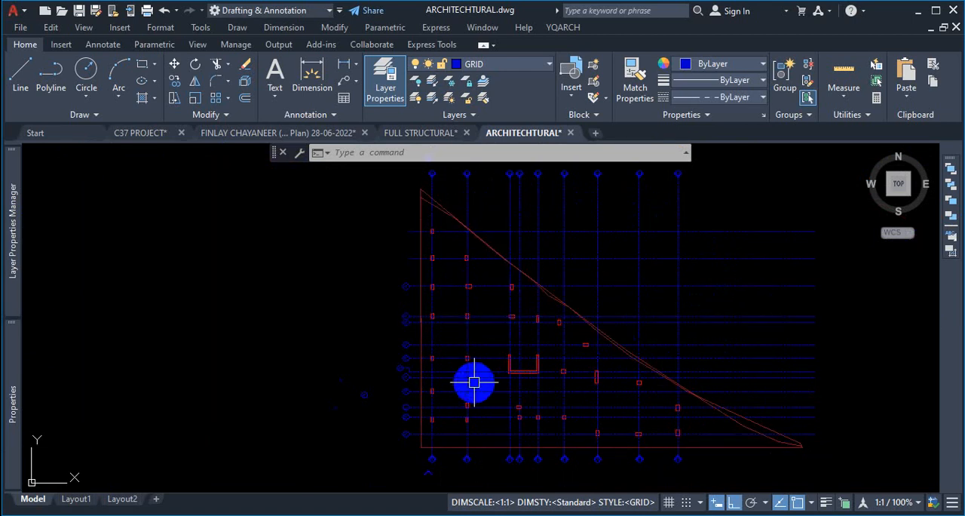
scroll(607, 313, "down", 3)
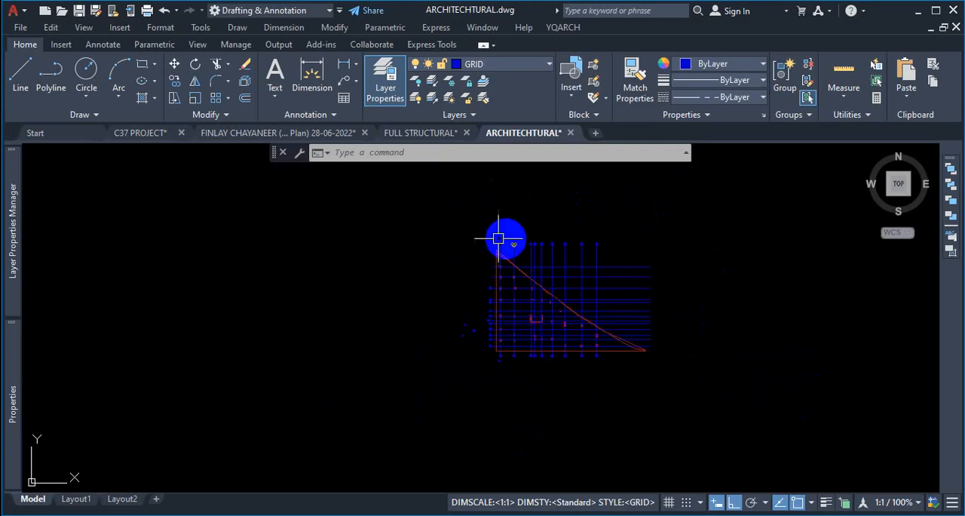
scroll(515, 239, "up", 9)
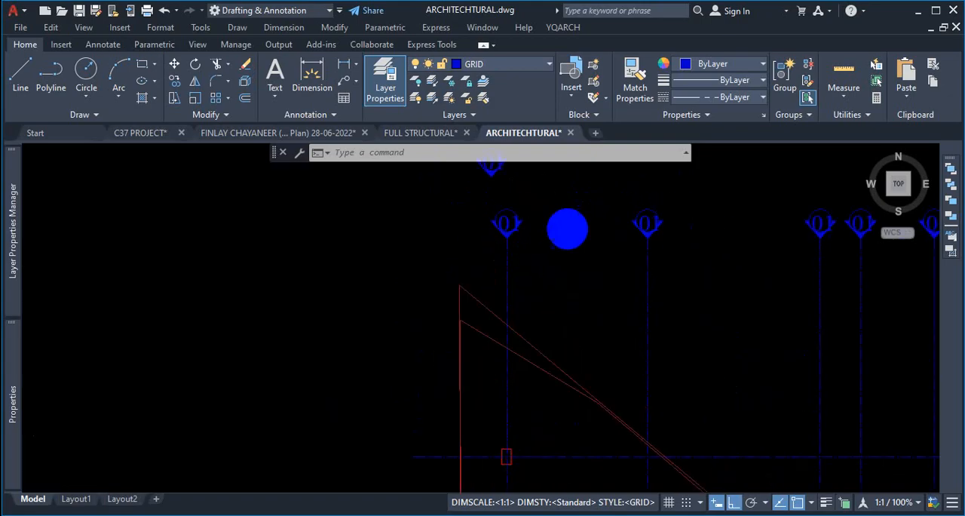
scroll(567, 226, "down", 2)
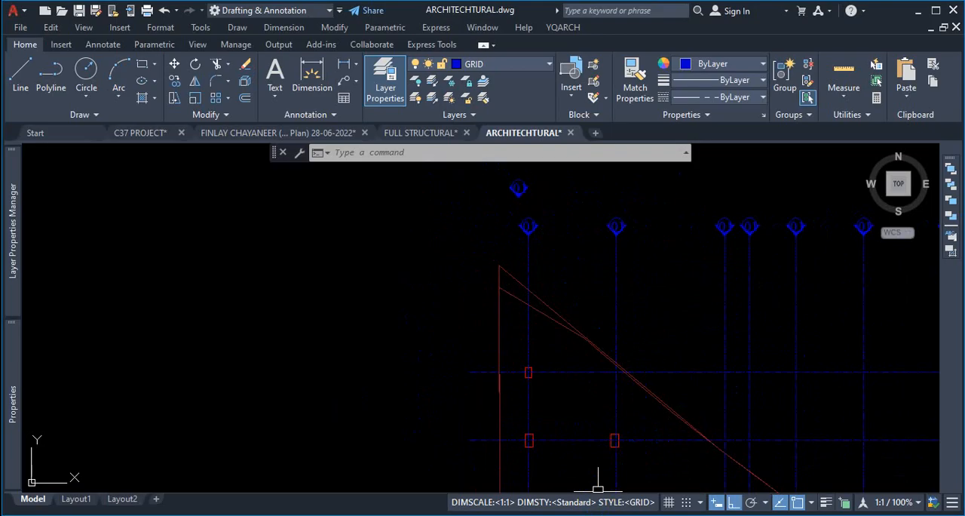
scroll(562, 356, "down", 3)
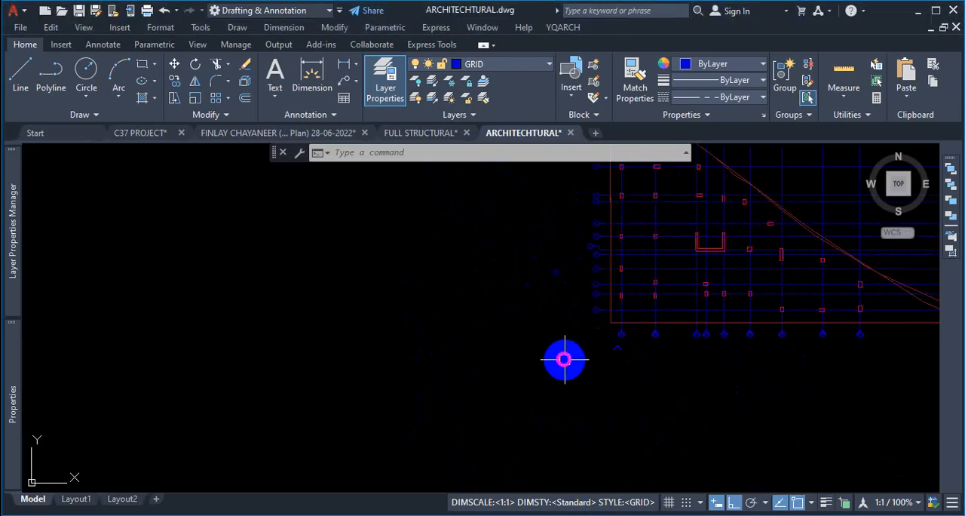
- Mirror the lettered grid labels on the left side about a vertical line, keeping the originals, to label the right ends
key("Escape")
type("MI")
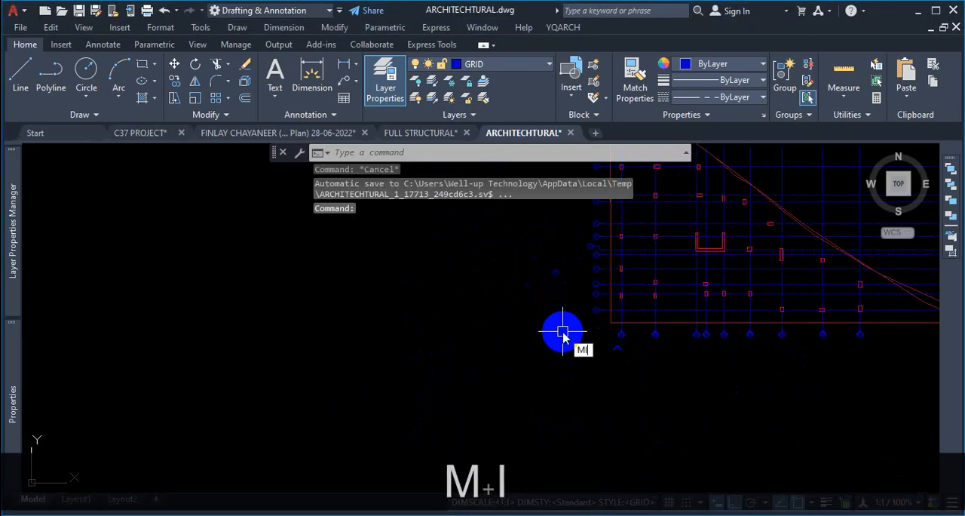
key("Return")
scroll(569, 332, "up", 3)
left_click(569, 245)
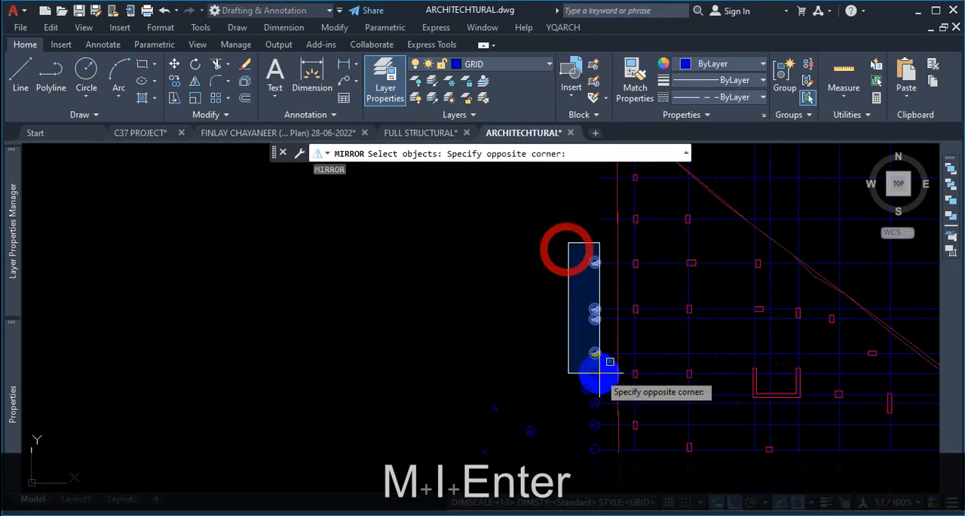
scroll(586, 404, "down", 2)
scroll(564, 356, "up", 2)
scroll(567, 392, "down", 2)
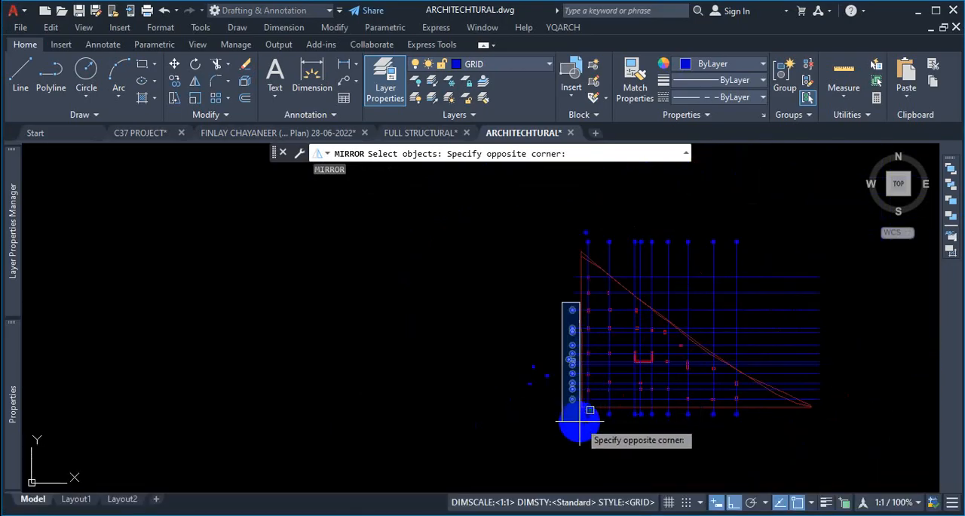
scroll(571, 407, "up", 2)
left_click(579, 388)
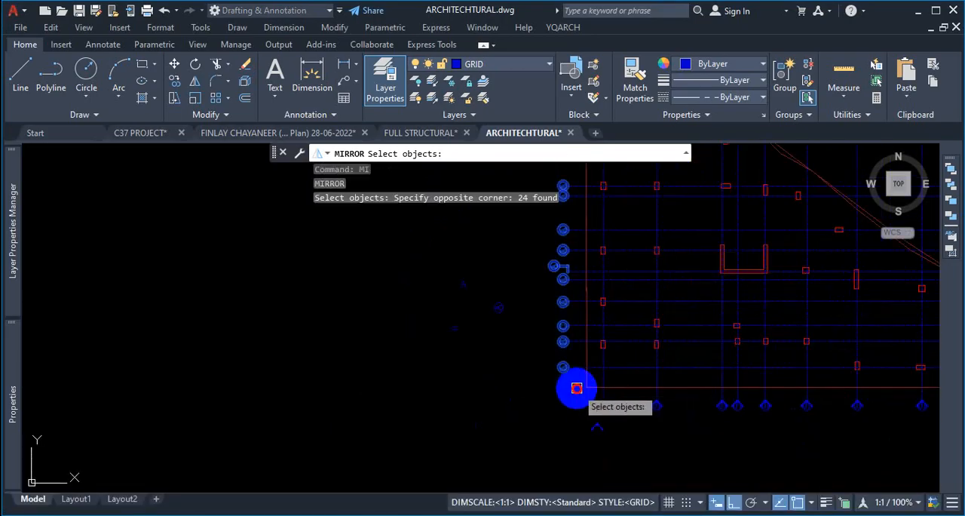
scroll(524, 400, "down", 4)
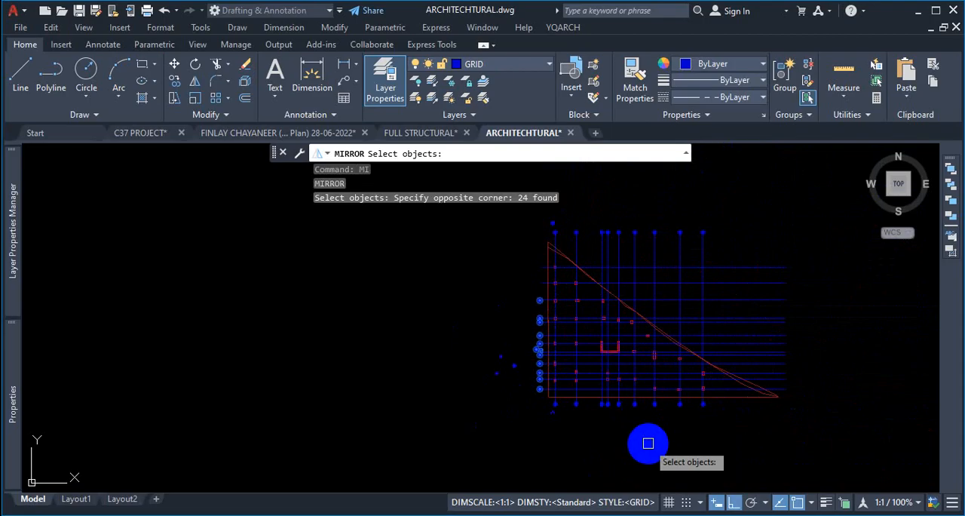
key("Return")
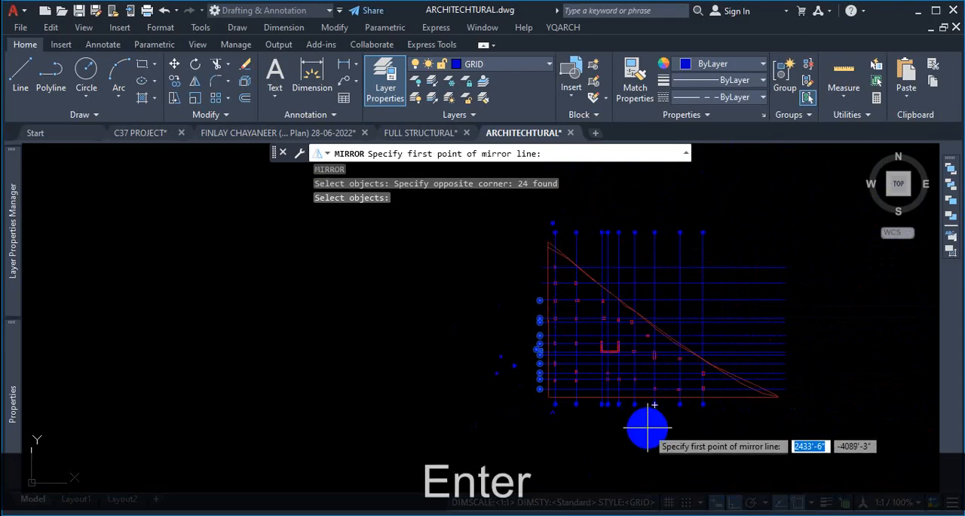
scroll(647, 426, "up", 2)
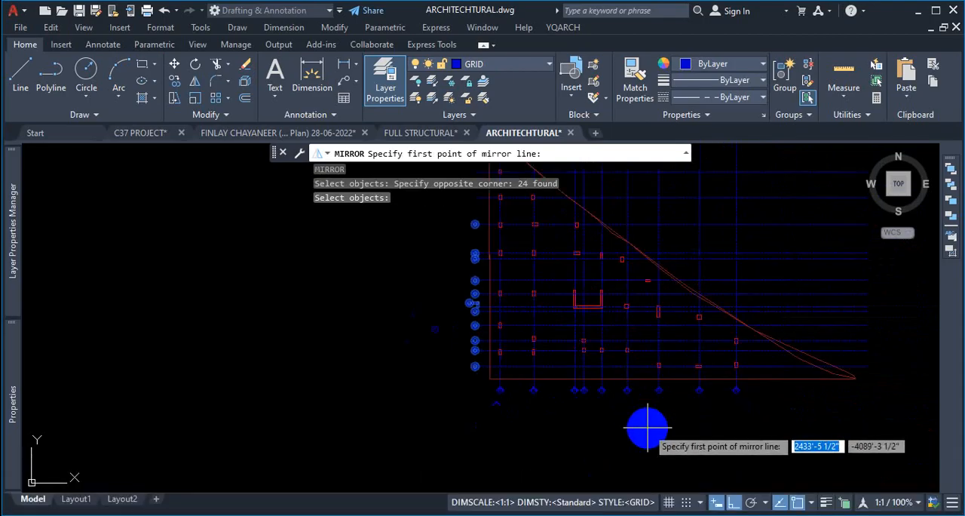
scroll(679, 415, "up", 2)
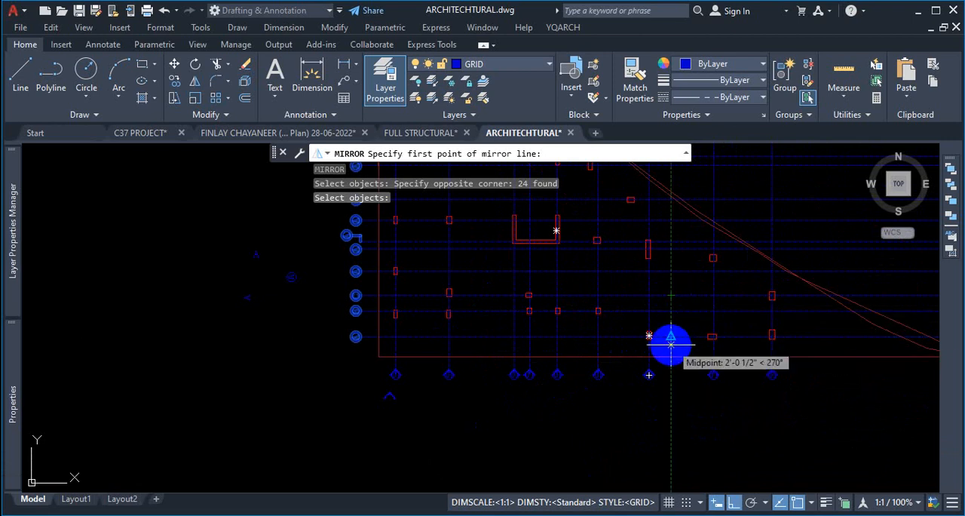
left_click(671, 336)
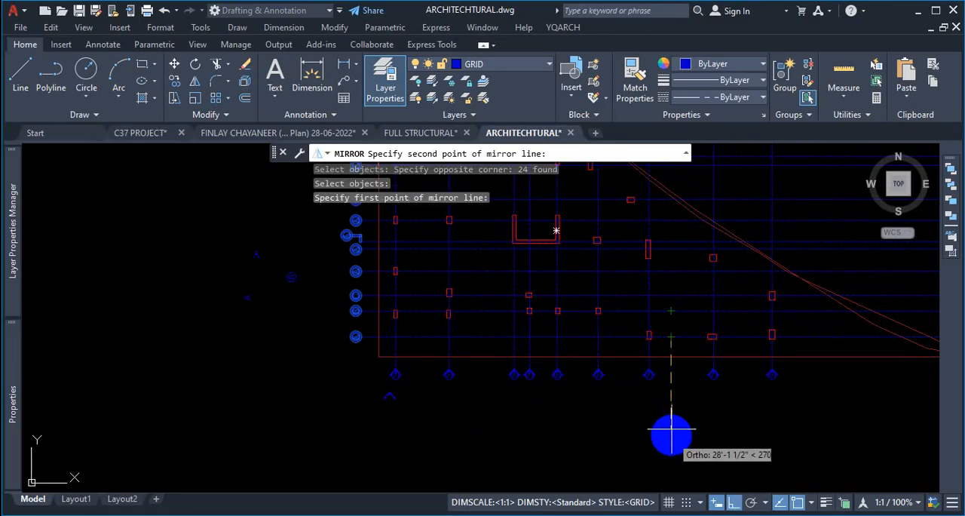
scroll(673, 285, "up", 2)
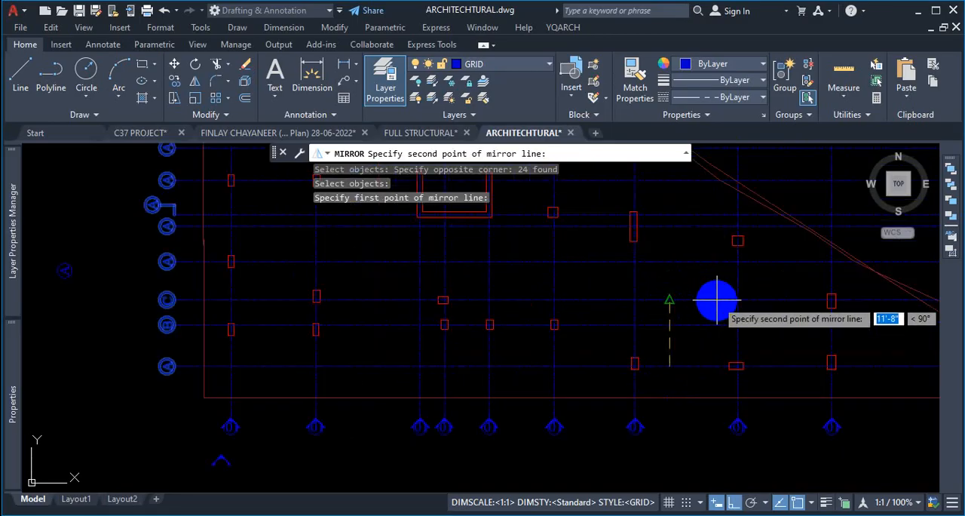
scroll(659, 324, "down", 4)
scroll(662, 361, "up", 2)
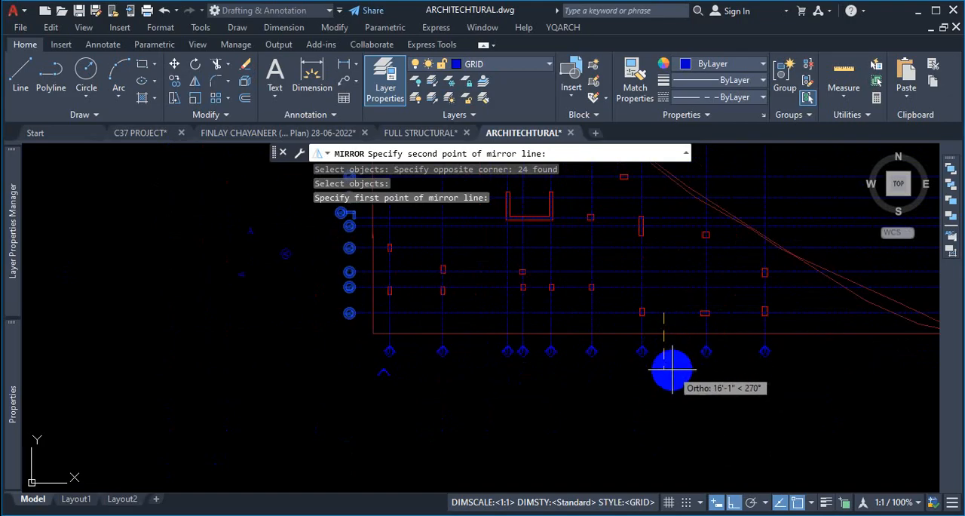
scroll(668, 309, "up", 3)
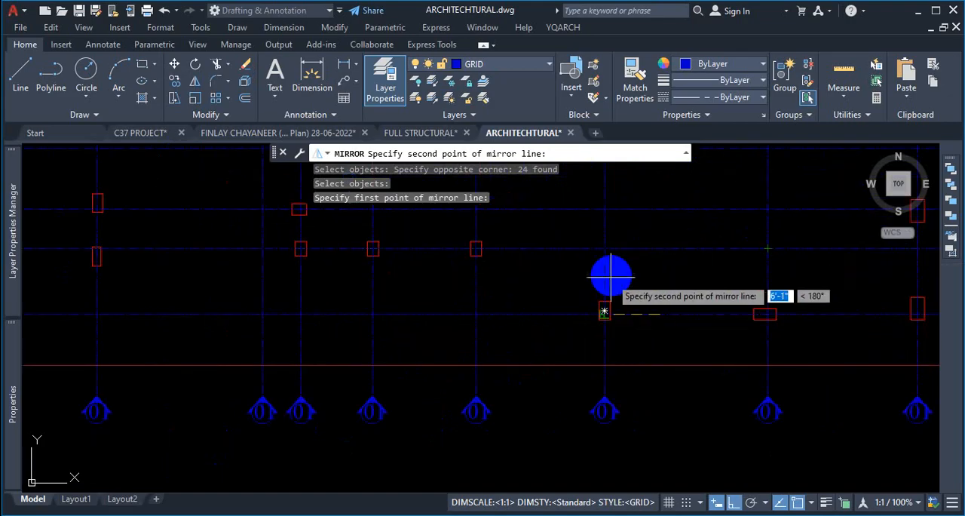
scroll(634, 264, "down", 4)
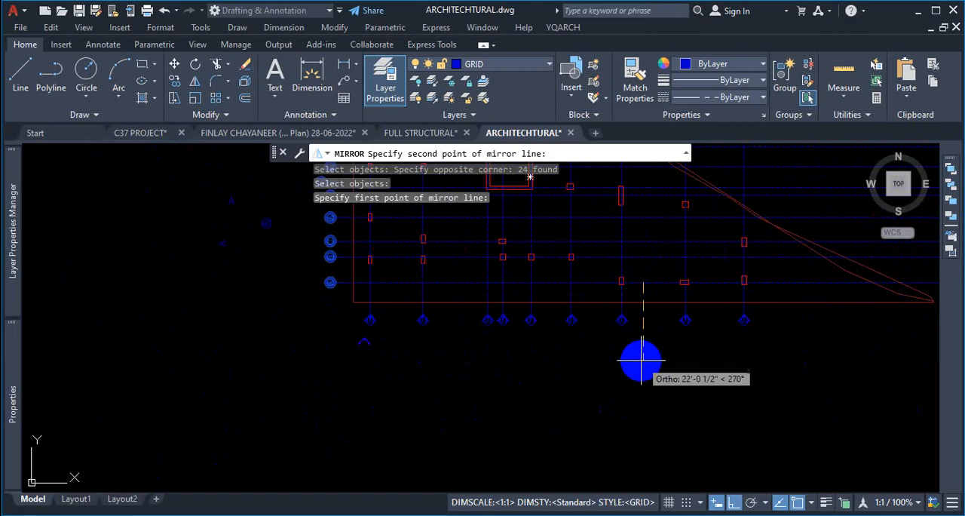
left_click(642, 361)
left_click(674, 409)
- Examine the mirrored lettered grid labels along the right side of the layout
scroll(573, 358, "down", 2)
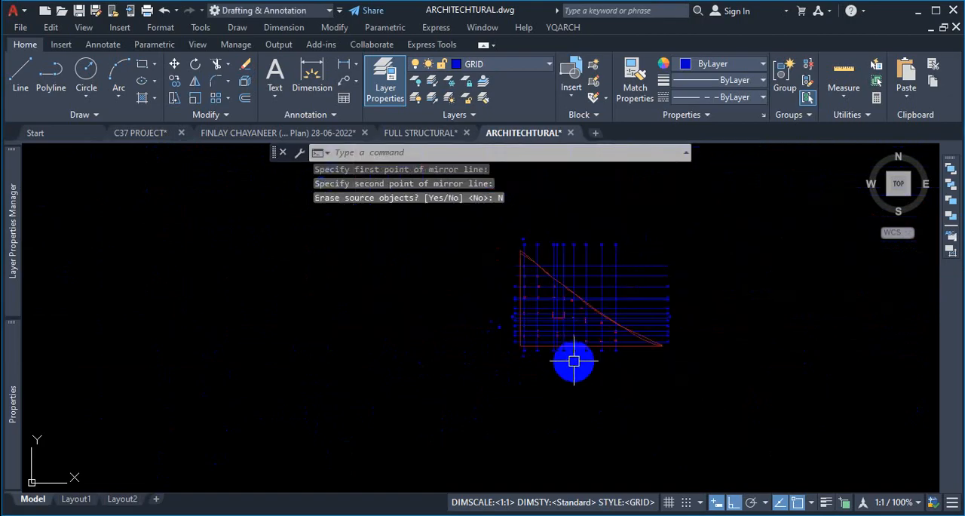
scroll(670, 282, "up", 3)
scroll(673, 351, "up", 6)
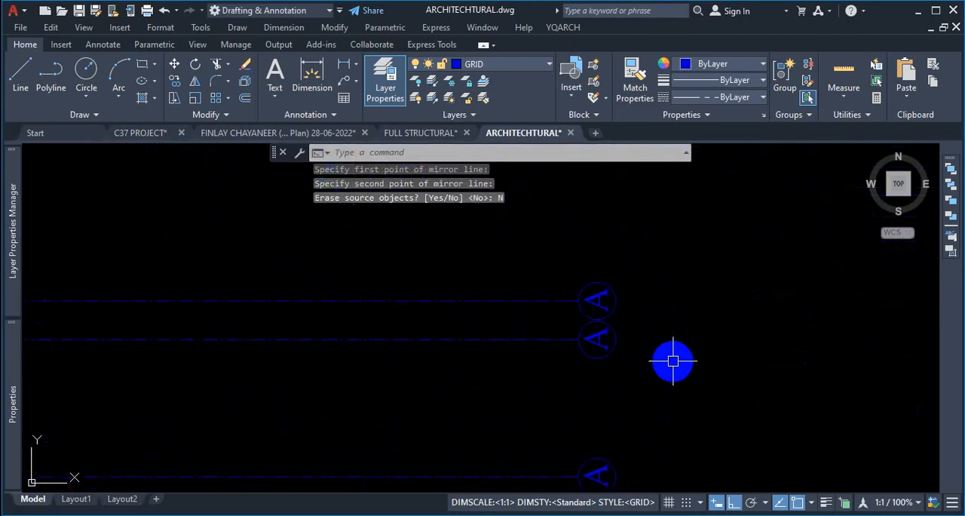
scroll(673, 361, "down", 6)
scroll(482, 316, "up", 5)
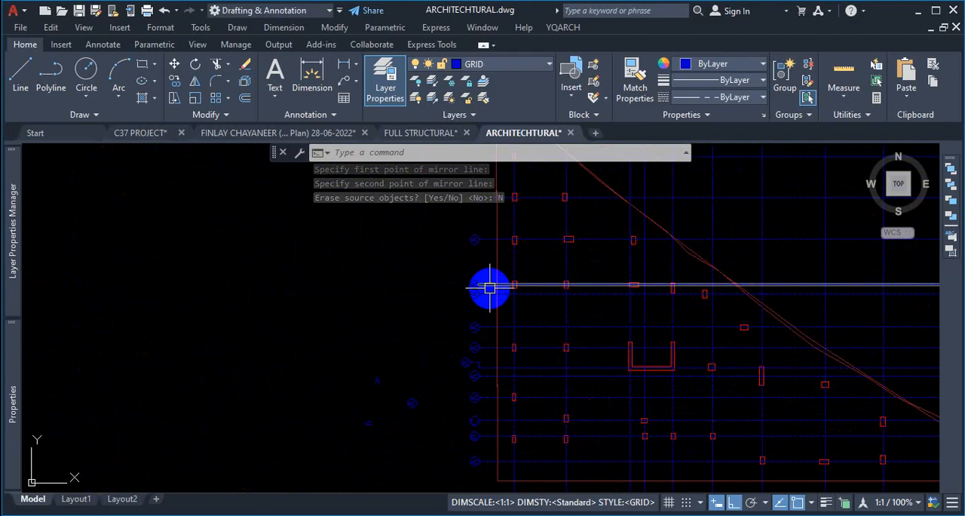
scroll(490, 287, "up", 2)
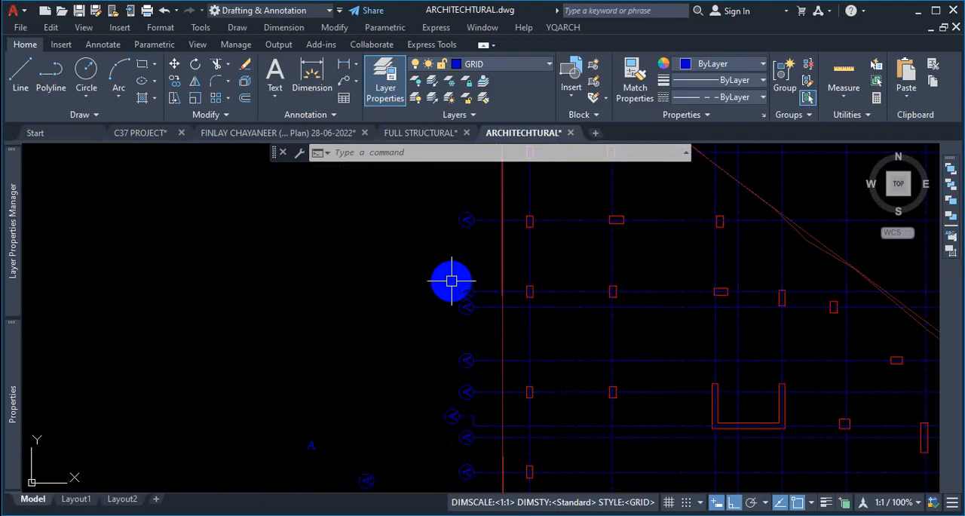
scroll(475, 290, "up", 2)
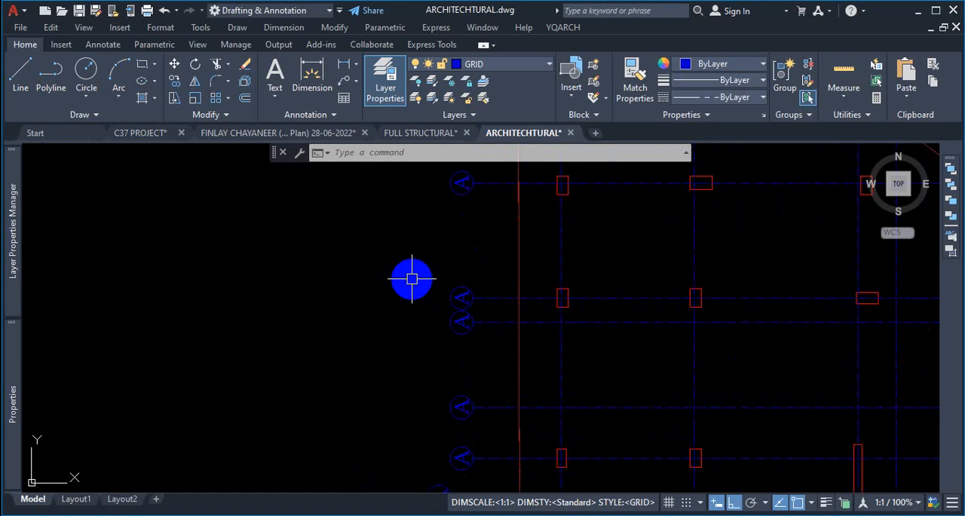
scroll(412, 279, "down", 2)
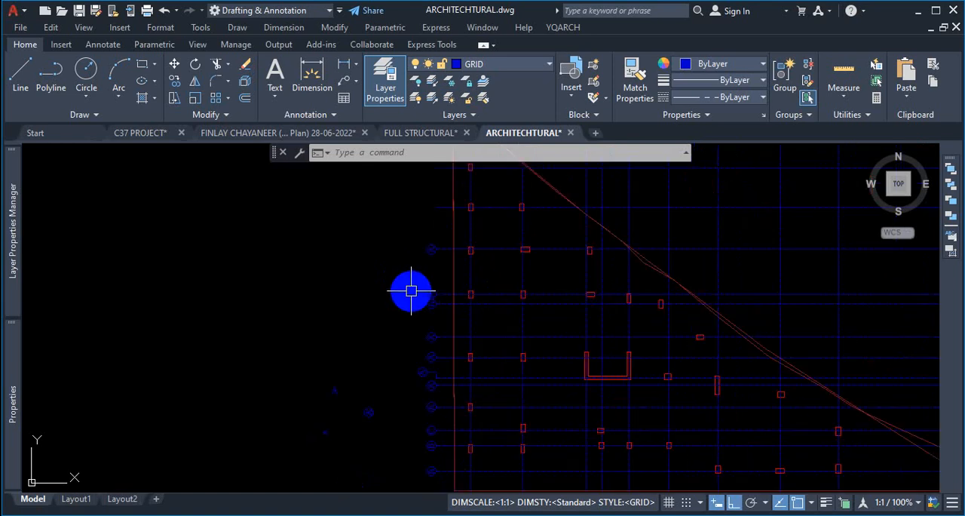
scroll(452, 332, "up", 2)
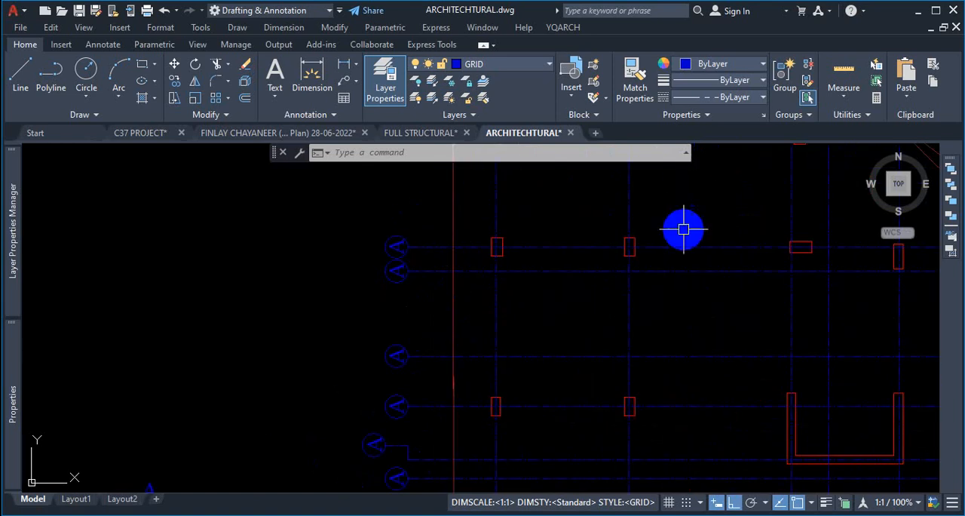
scroll(730, 249, "down", 5)
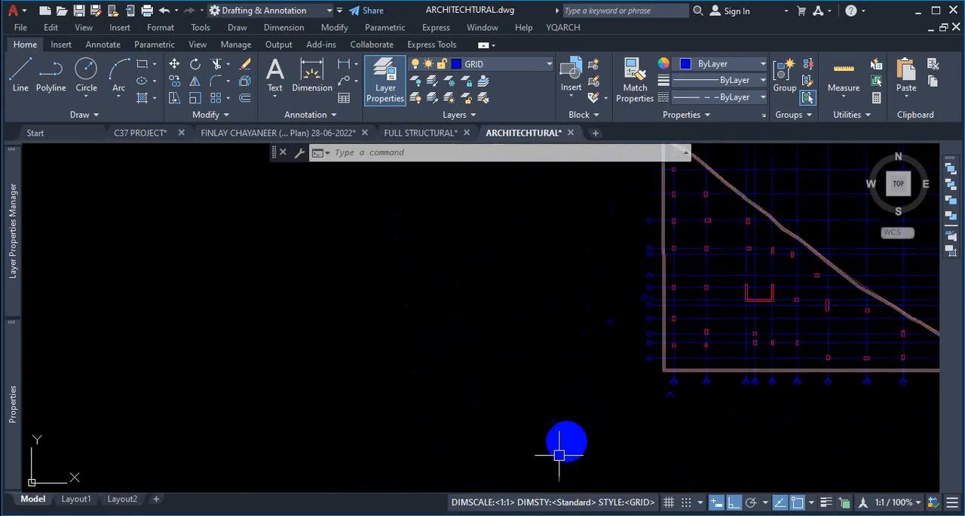
- Switch to the reference PDF and review the lettered and numbered grid labels on the pile layout plan
left_click(519, 514)
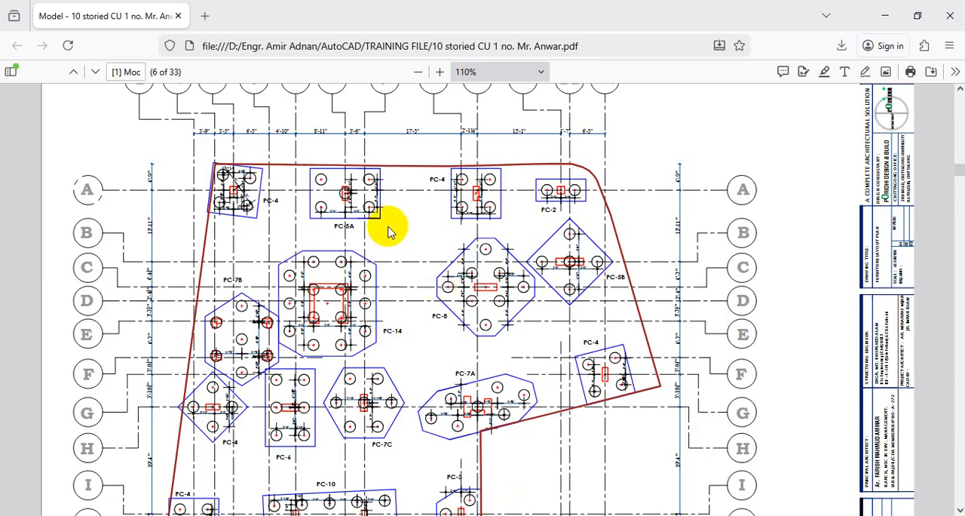
scroll(576, 188, "down", 3)
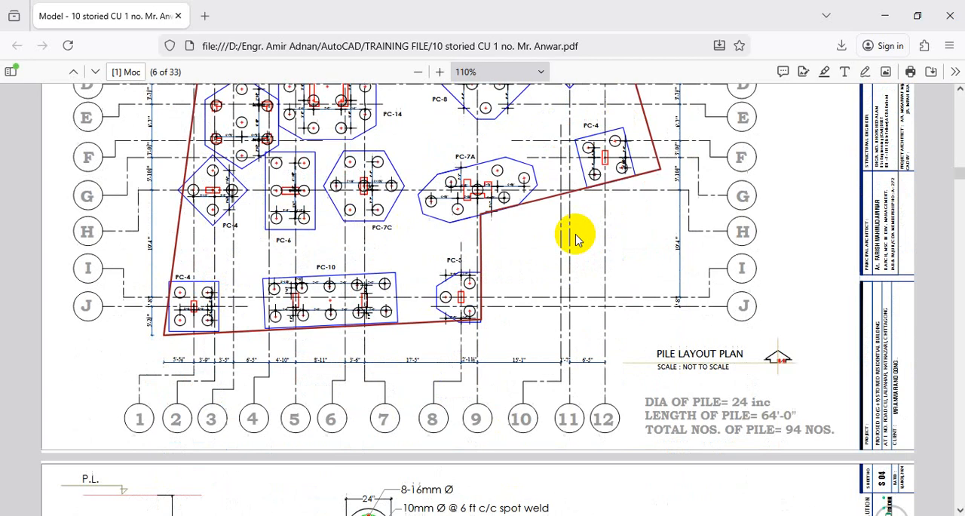
scroll(577, 352, "up", 3)
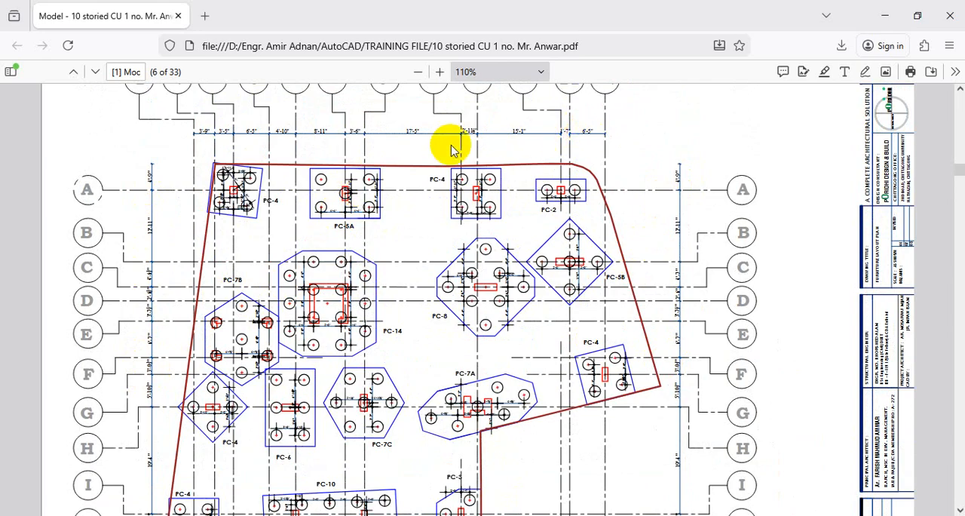
left_click(882, 16)
scroll(491, 330, "down", 3)
scroll(565, 252, "up", 3)
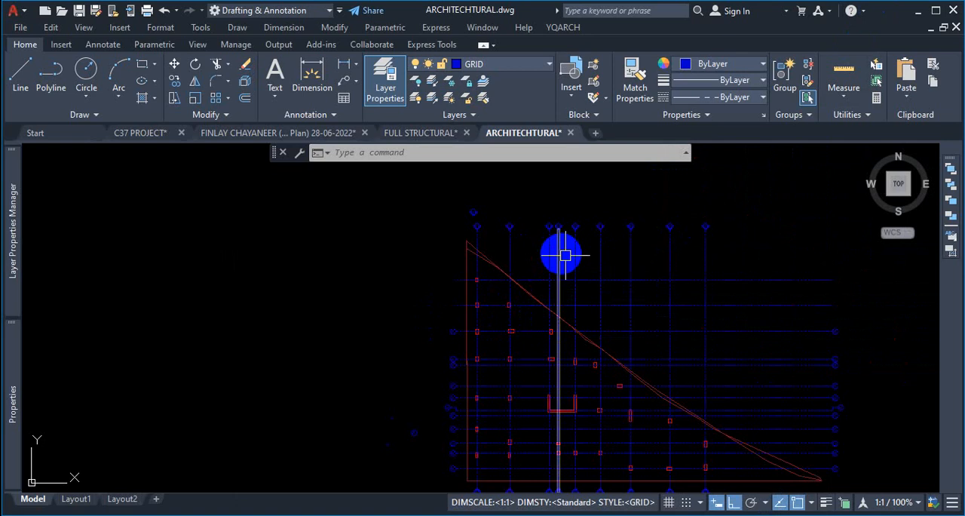
scroll(648, 256, "up", 5)
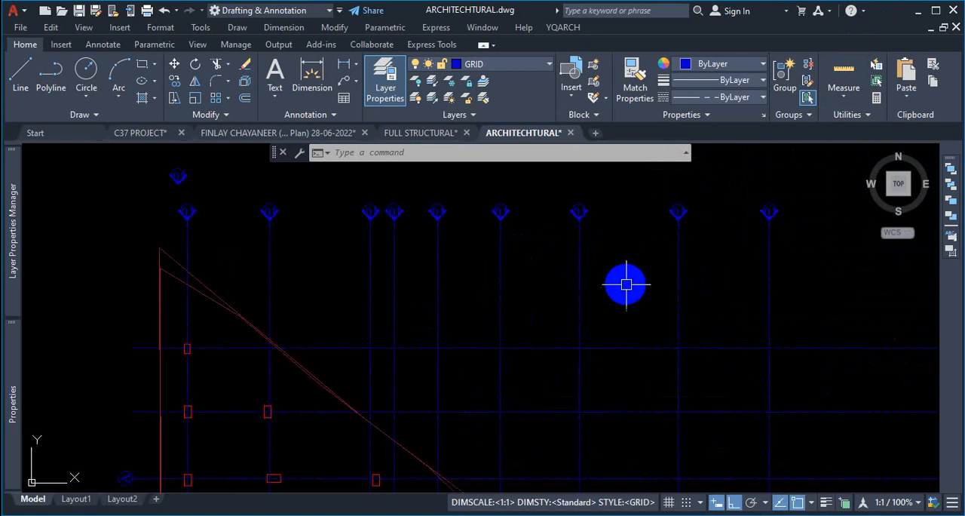
- Switch to the FULL STRUCTURAL drawing and examine the grid labels on the column layout plans
left_click(324, 135)
left_click(430, 133)
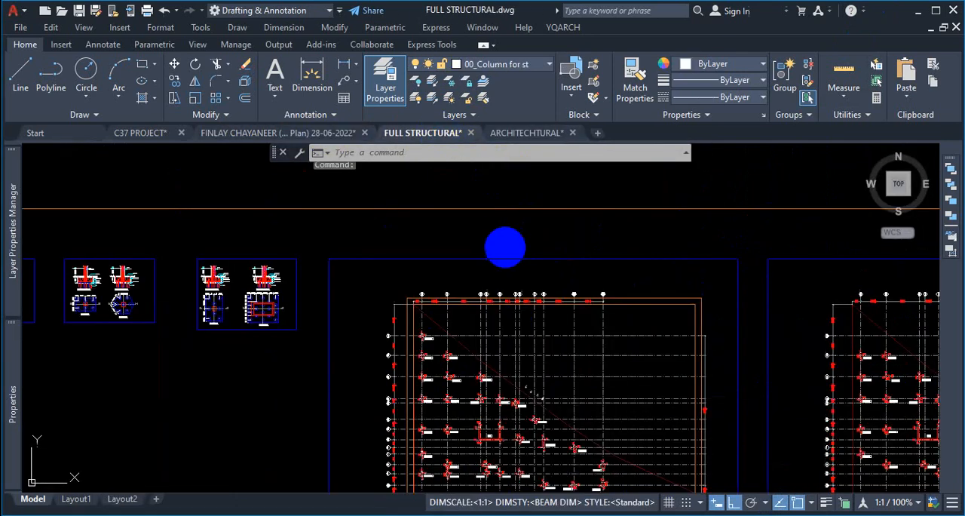
scroll(625, 356, "down", 2)
left_click(625, 356)
scroll(608, 315, "up", 4)
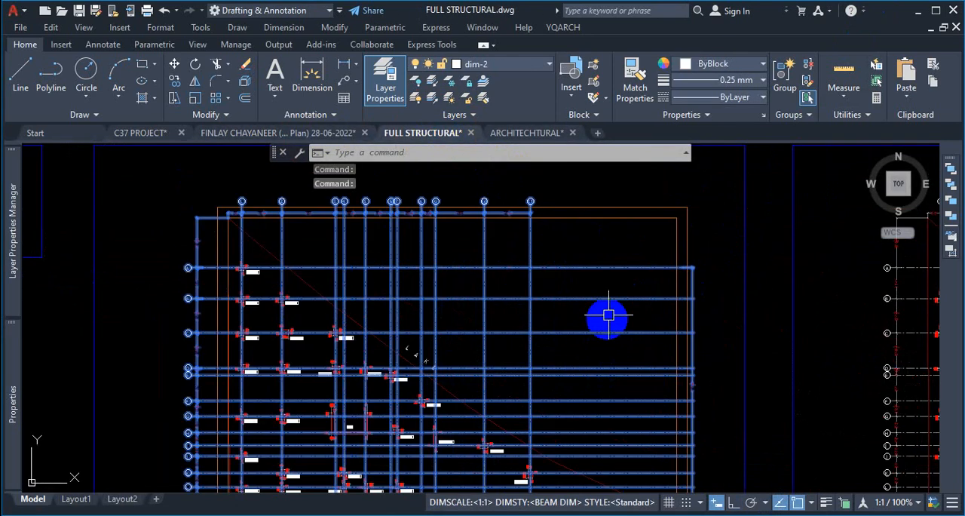
scroll(565, 221, "down", 4)
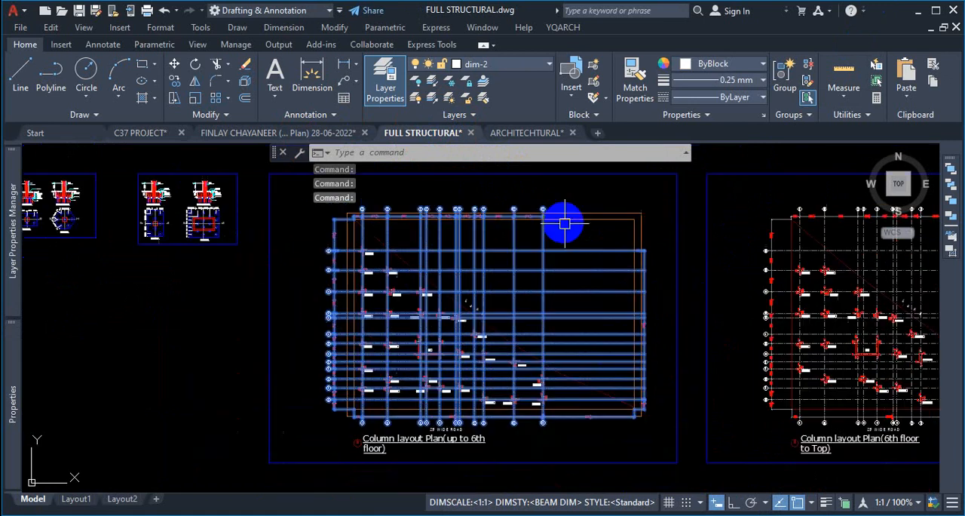
scroll(565, 271, "up", 2)
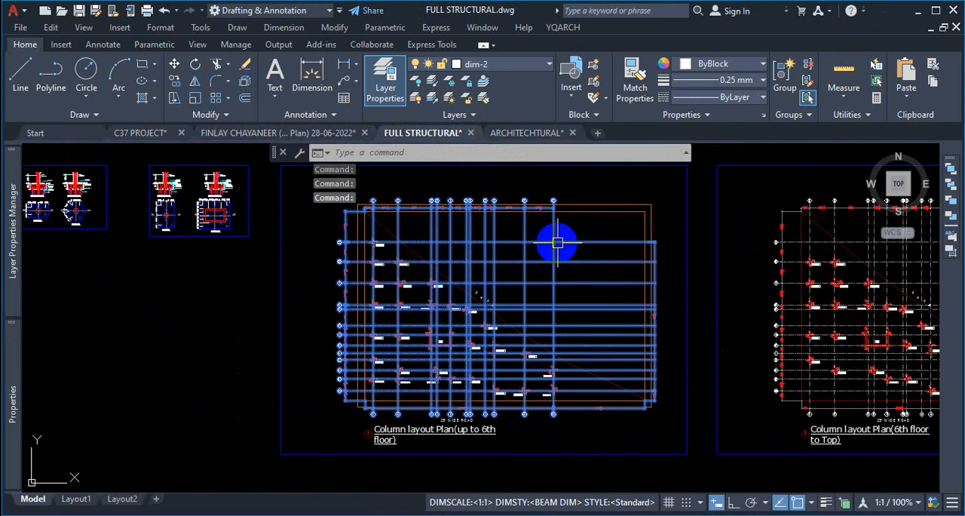